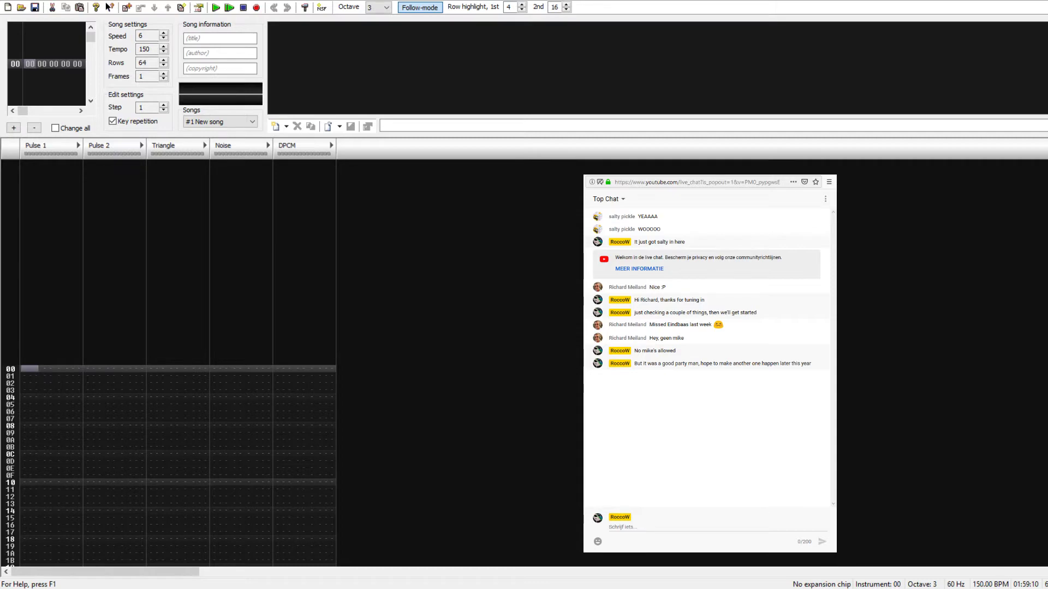
Step: Play the loaded module "WTF is this" as an example, then stop playback
key(space)
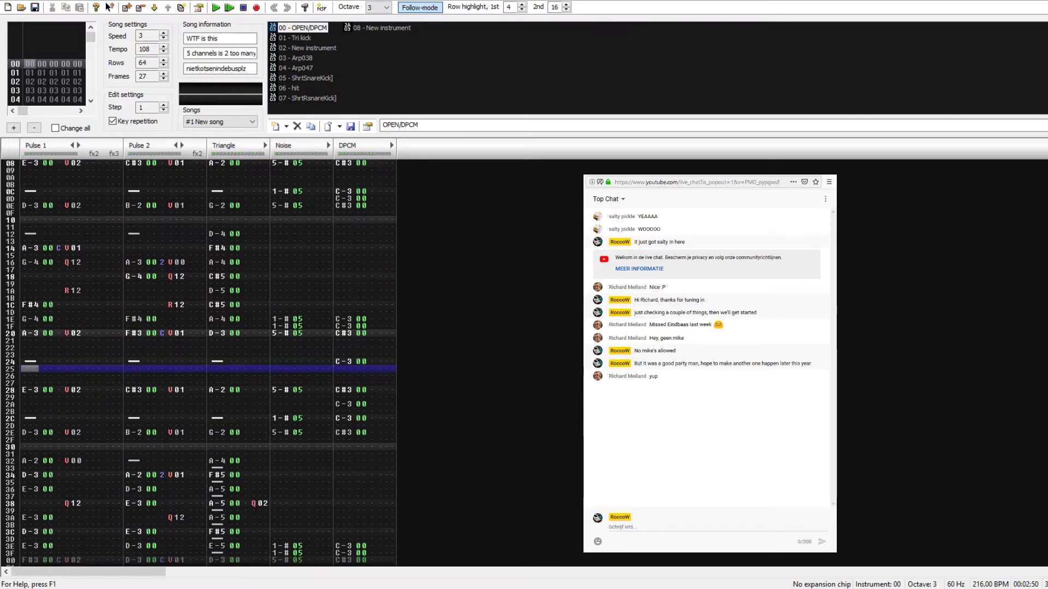
key(alt+Tab)
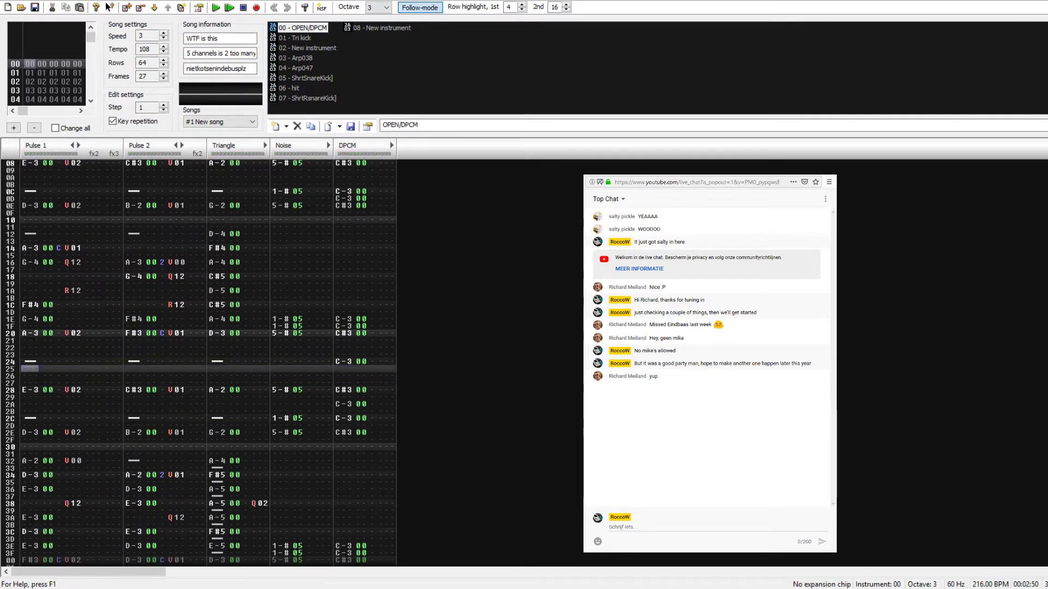
key(alt+Tab)
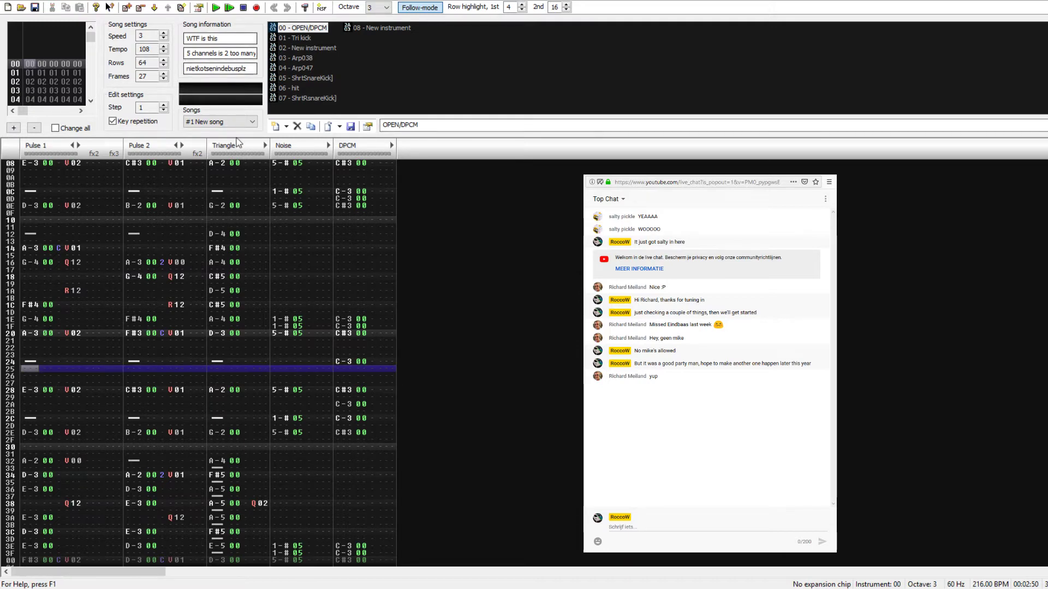
key(Return)
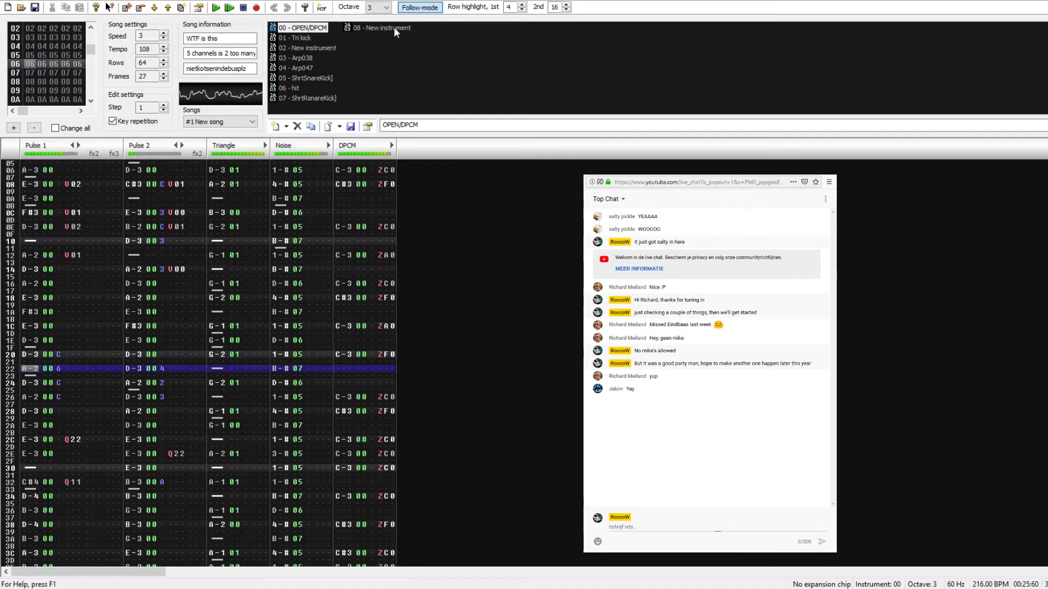
key(Return)
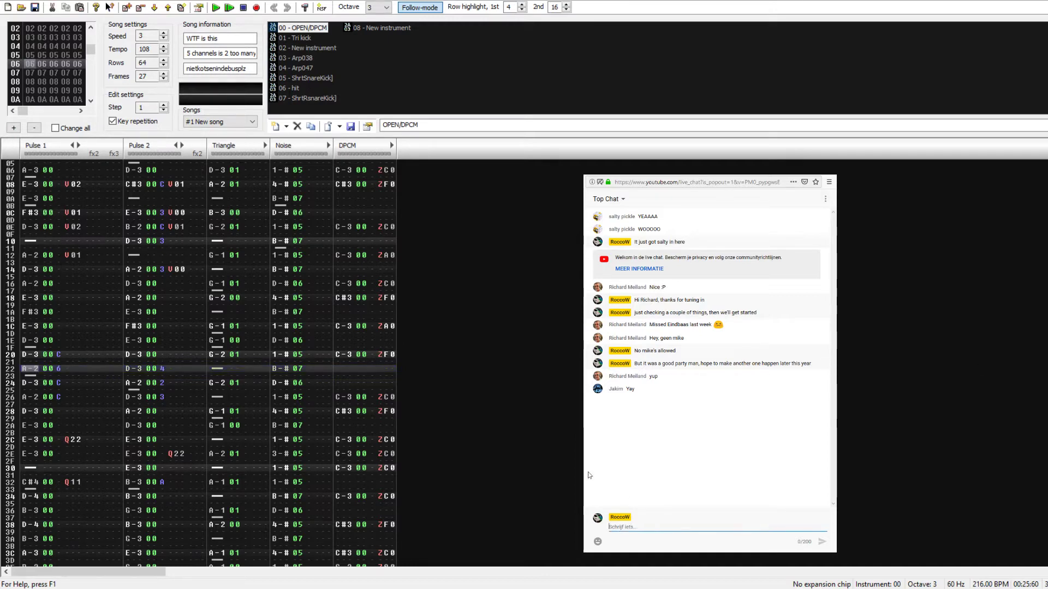
Step: Create a new module and set its expansion chip to Nintendo FDS
click(8, 8)
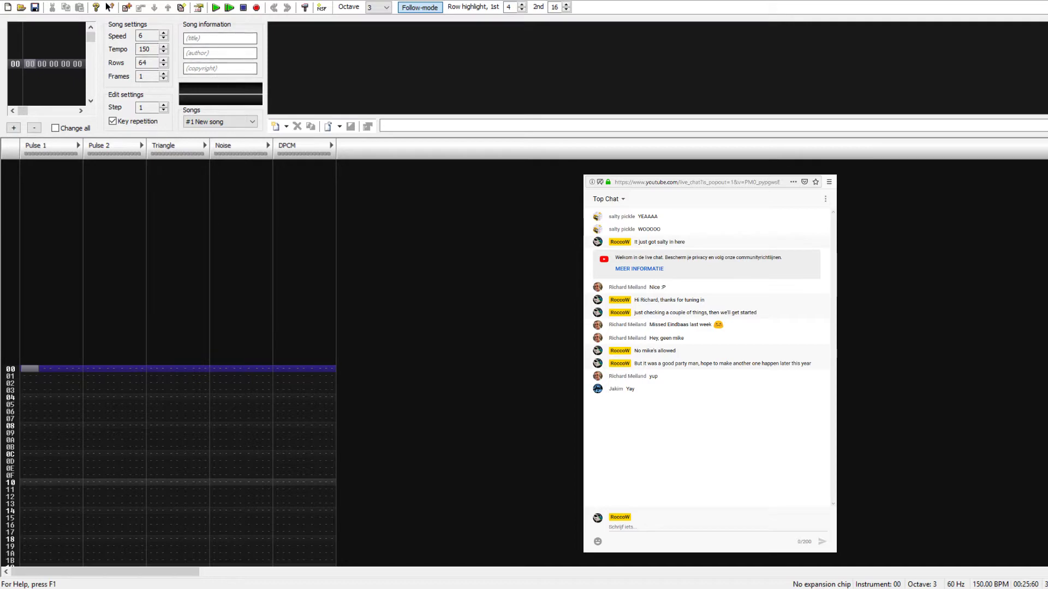
click(58, 0)
click(100, 108)
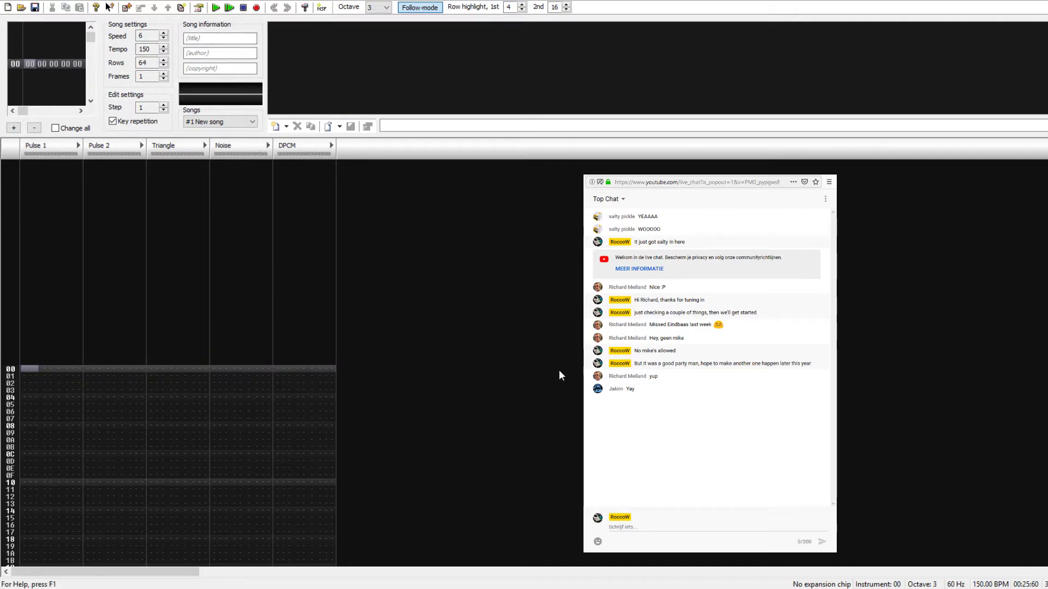
click(580, 404)
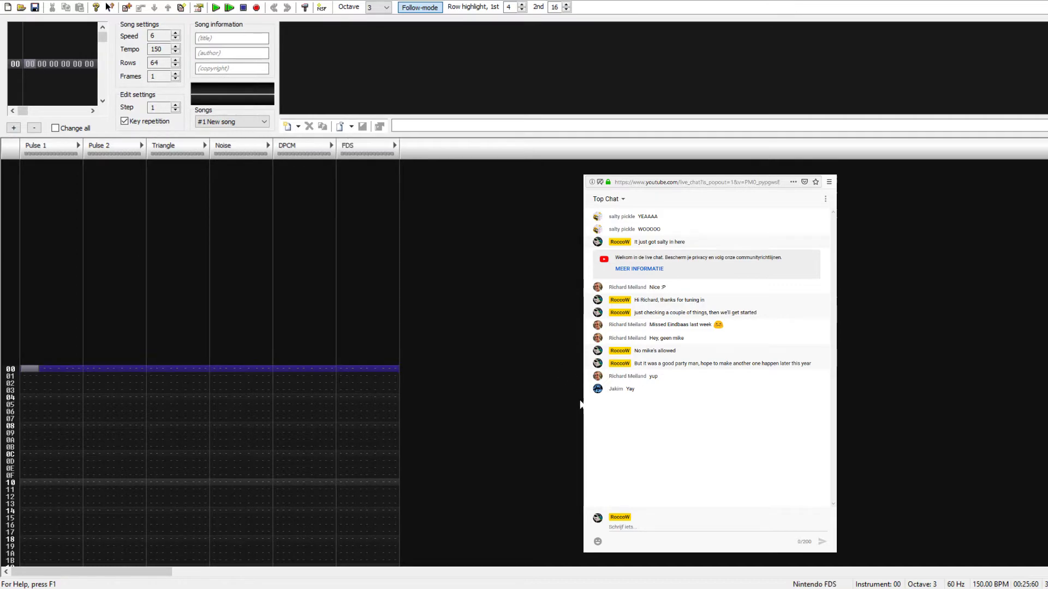
Step: Add a new FDS instrument for the FDS channel
click(348, 370)
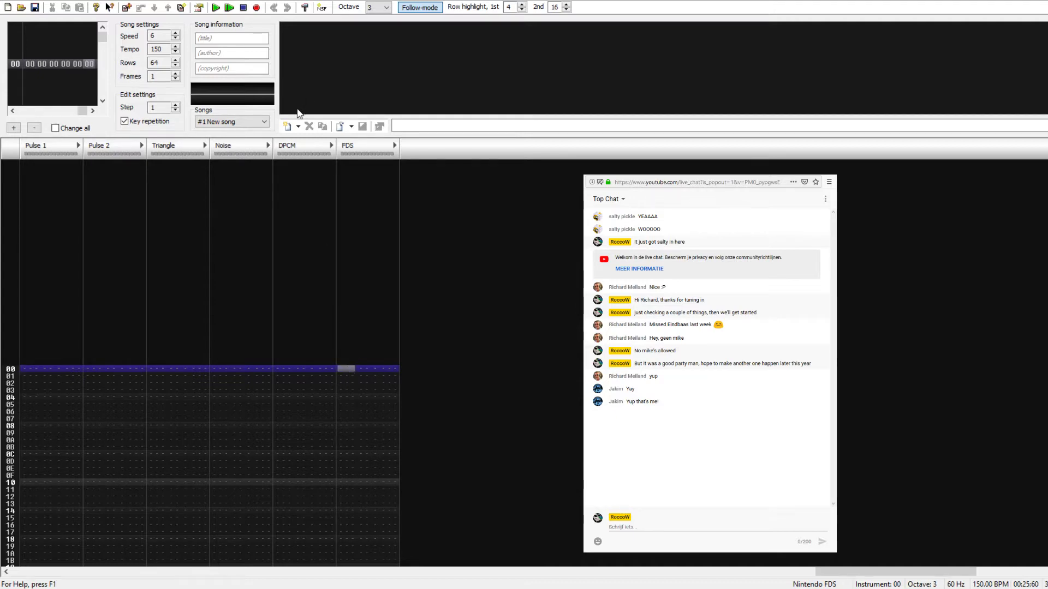
click(287, 126)
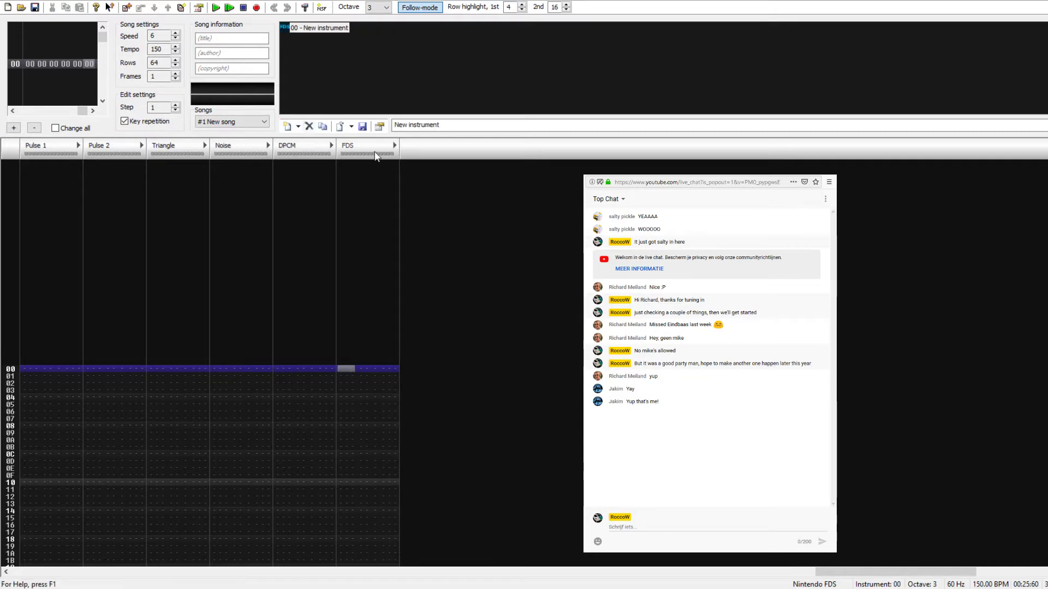
click(326, 26)
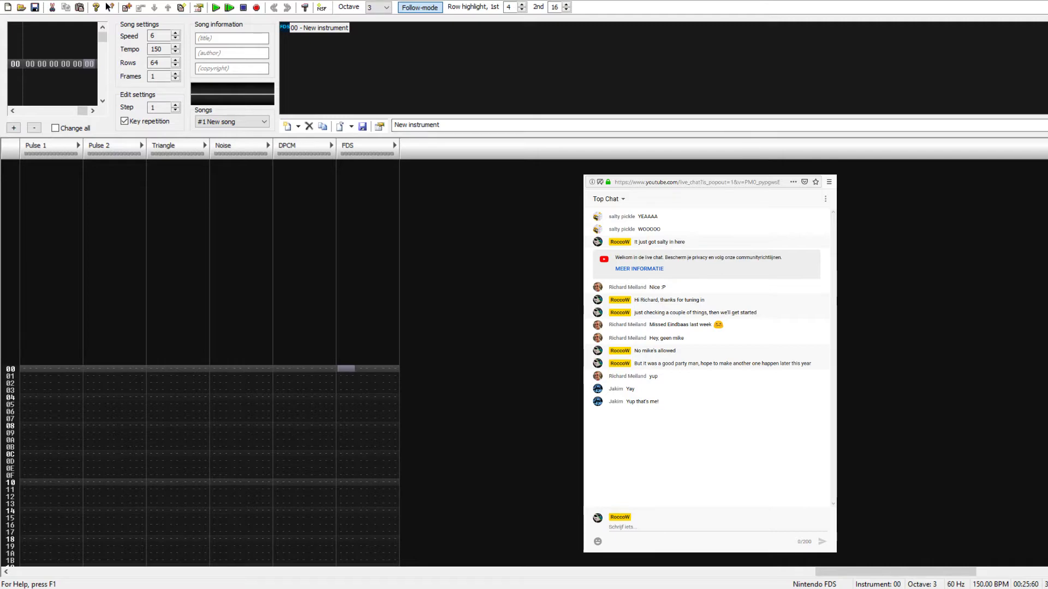
key(alt+Tab)
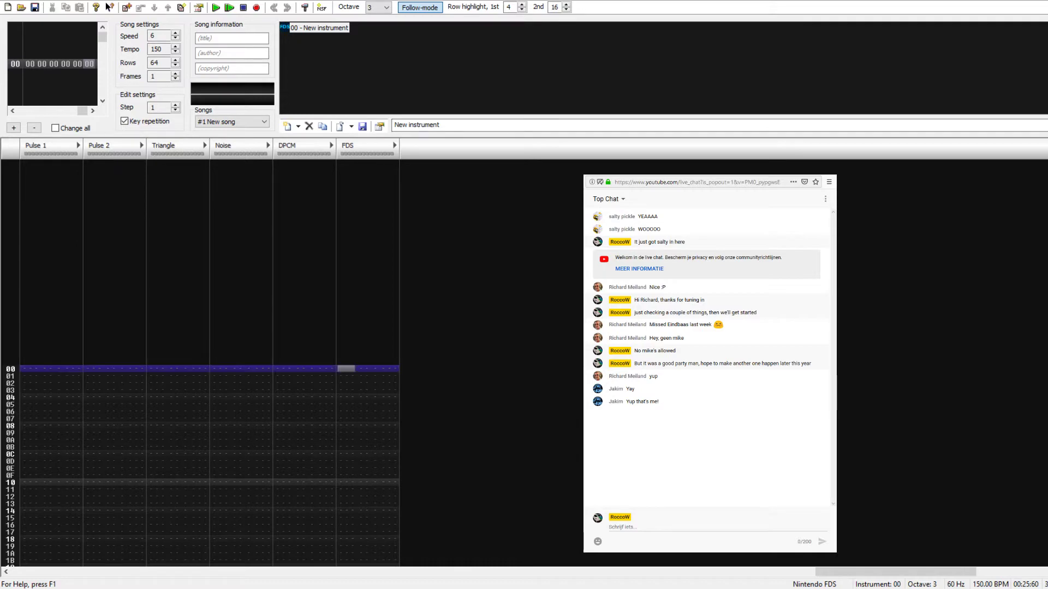
key(alt+Tab)
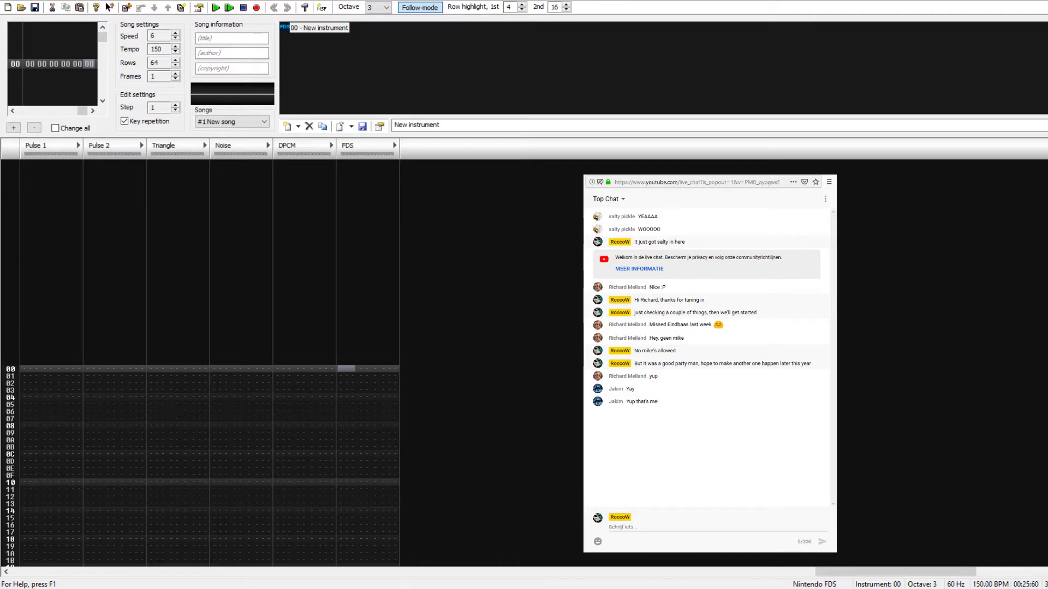
click(628, 528)
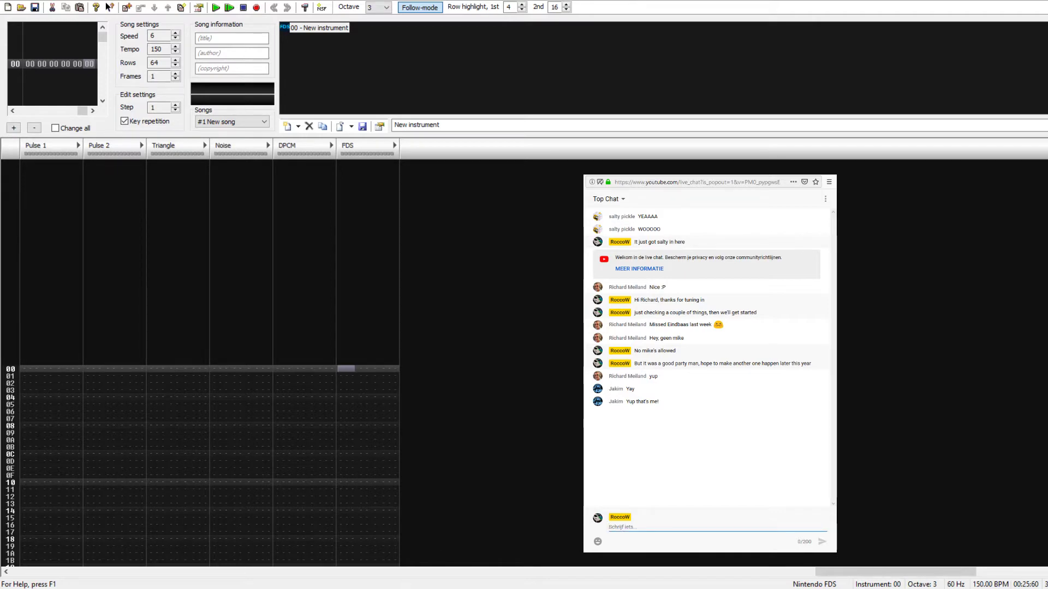
click(561, 187)
key(q)
Step: Add a second instrument of the standard 2A03 type, created from the Pulse 1 channel
click(34, 369)
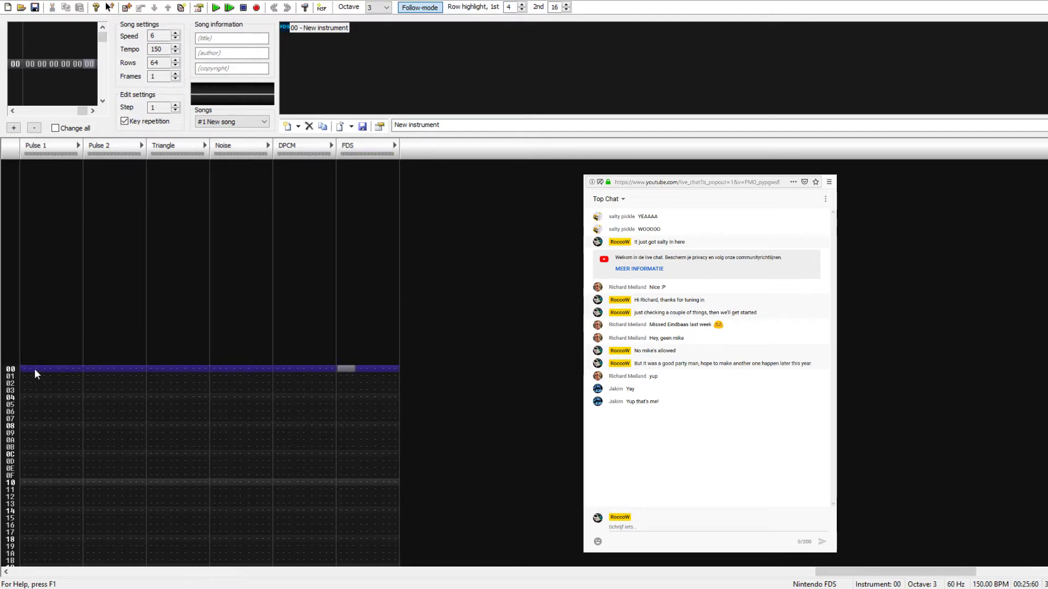
click(287, 128)
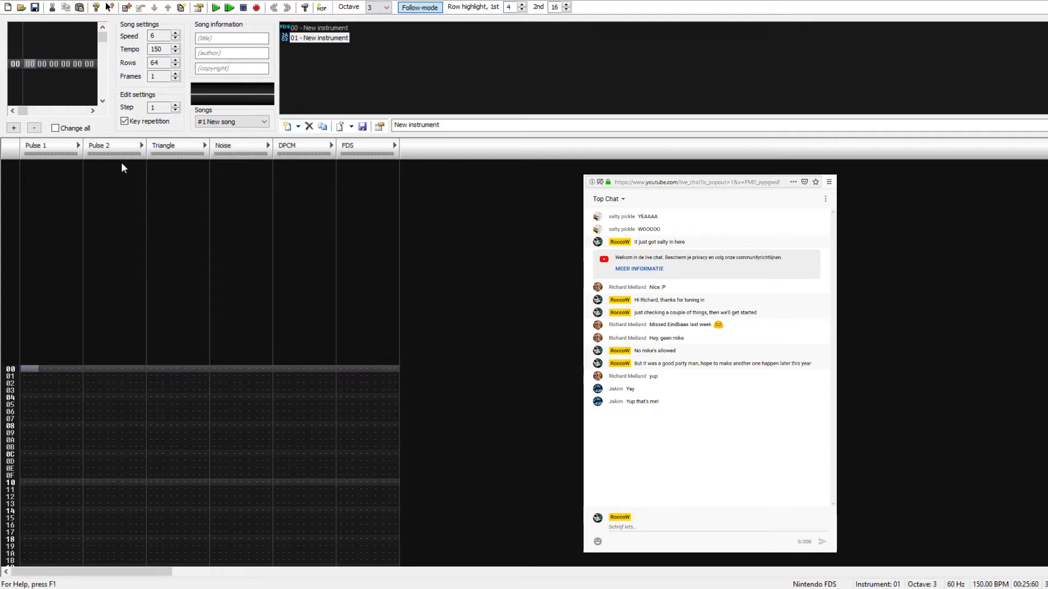
click(31, 368)
Step: Audition the 2A03 instrument on the Pulse 2, Triangle, Noise and DPCM channels
click(87, 368)
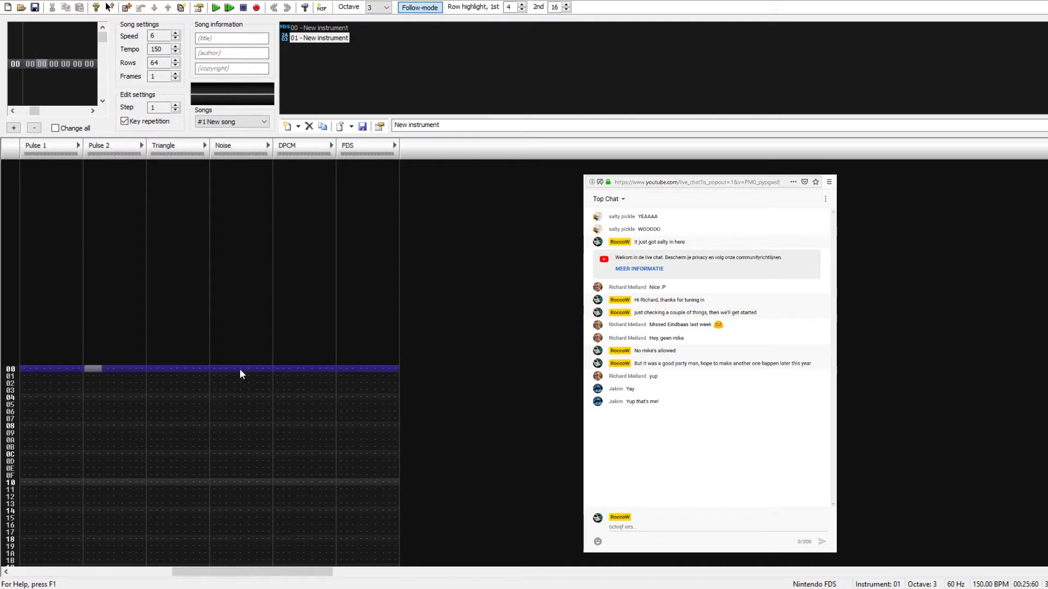
key(q)
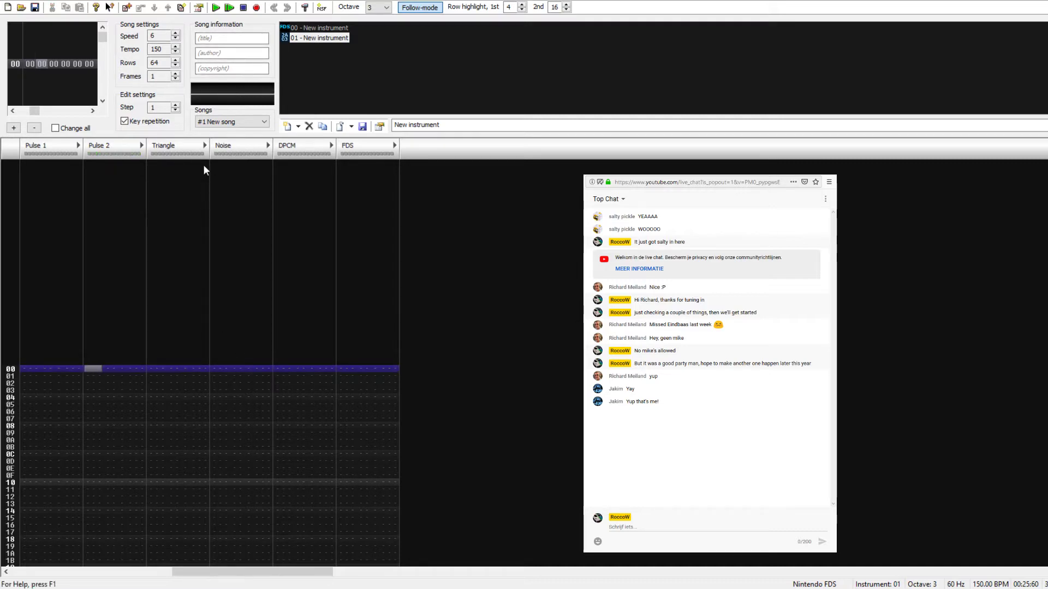
click(154, 374)
key(q)
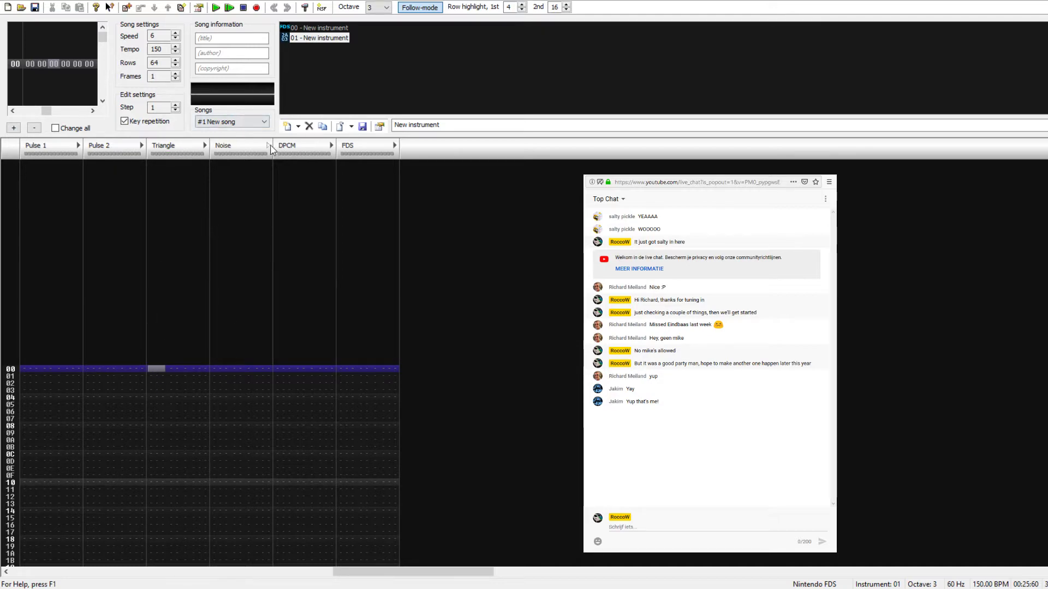
click(220, 370)
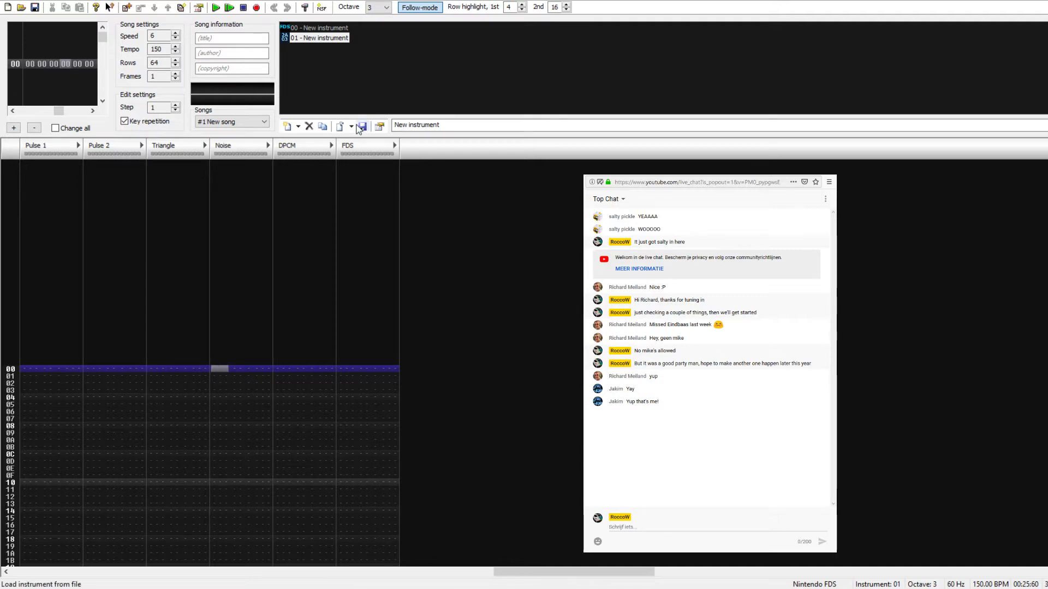
key(z)
key(Tab)
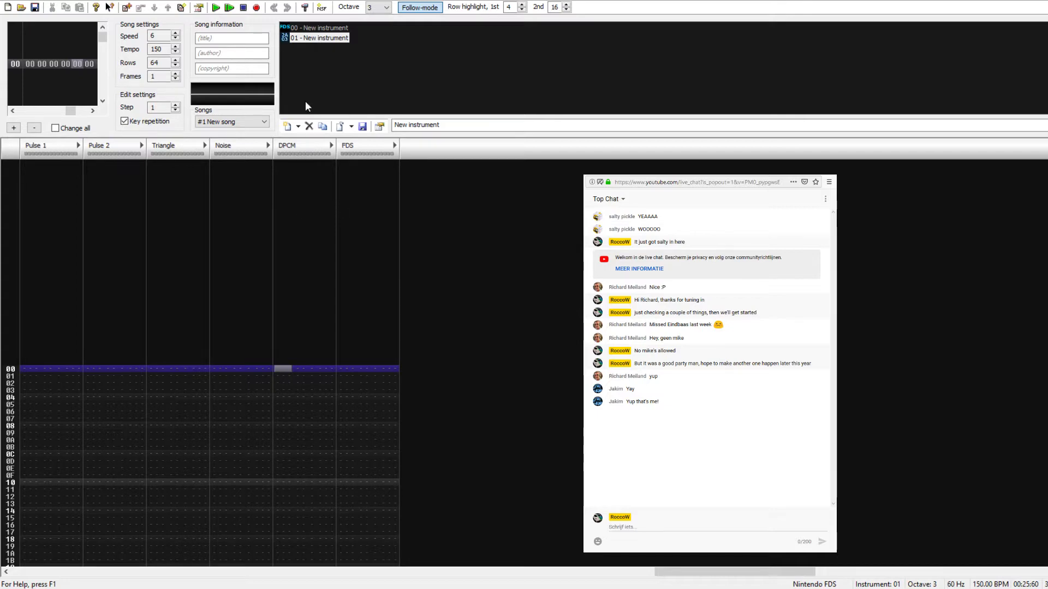
Step: Preview the low C note repeatedly on the DPCM channel
key(F3)
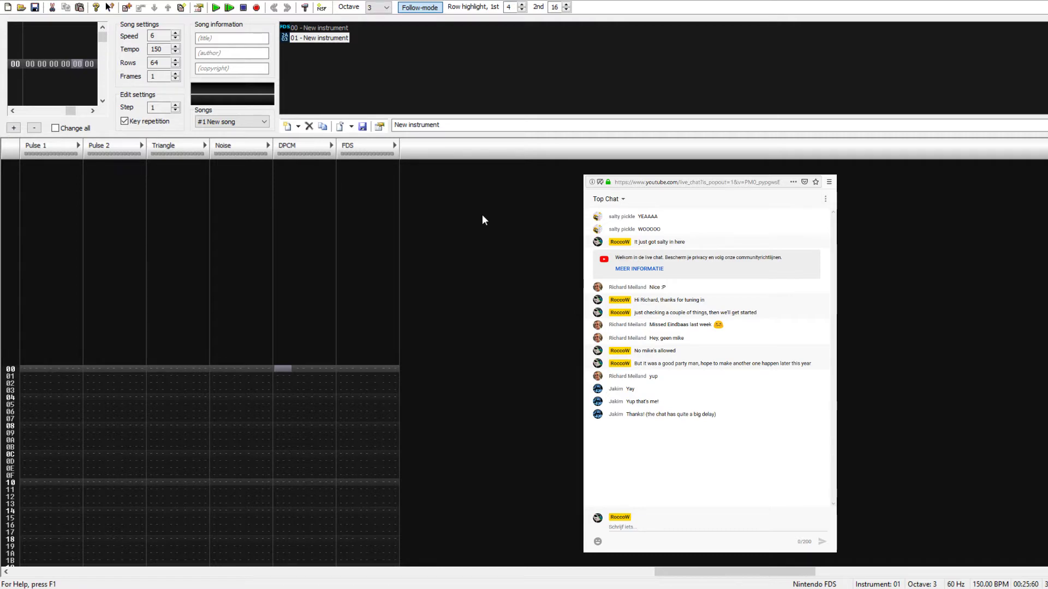
key(z)
key(z)
key(z)
click(718, 527)
click(618, 141)
key(z)
key(z)
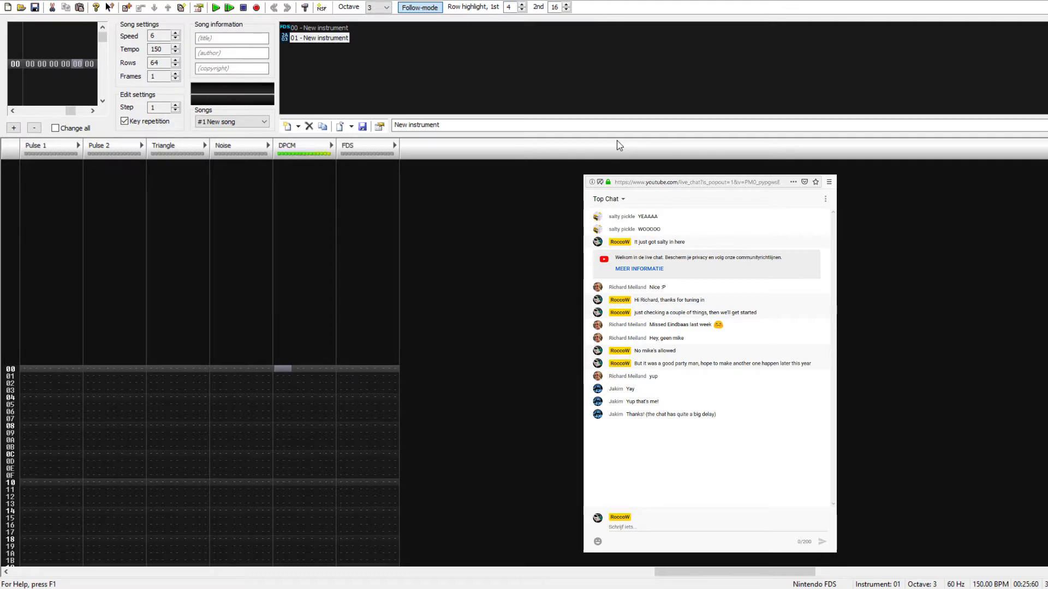
key(z)
key(z)
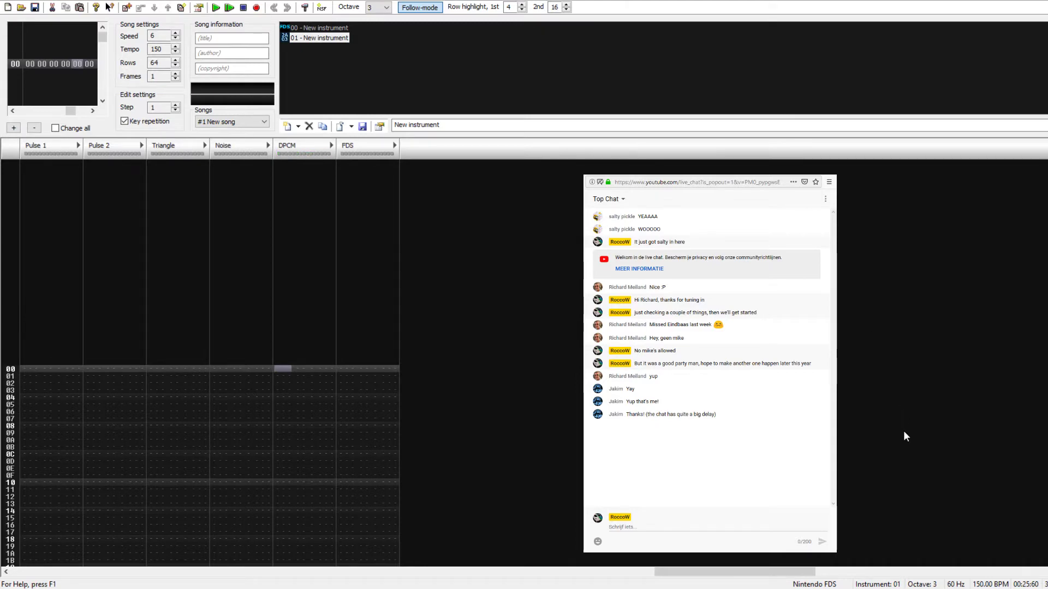
click(730, 172)
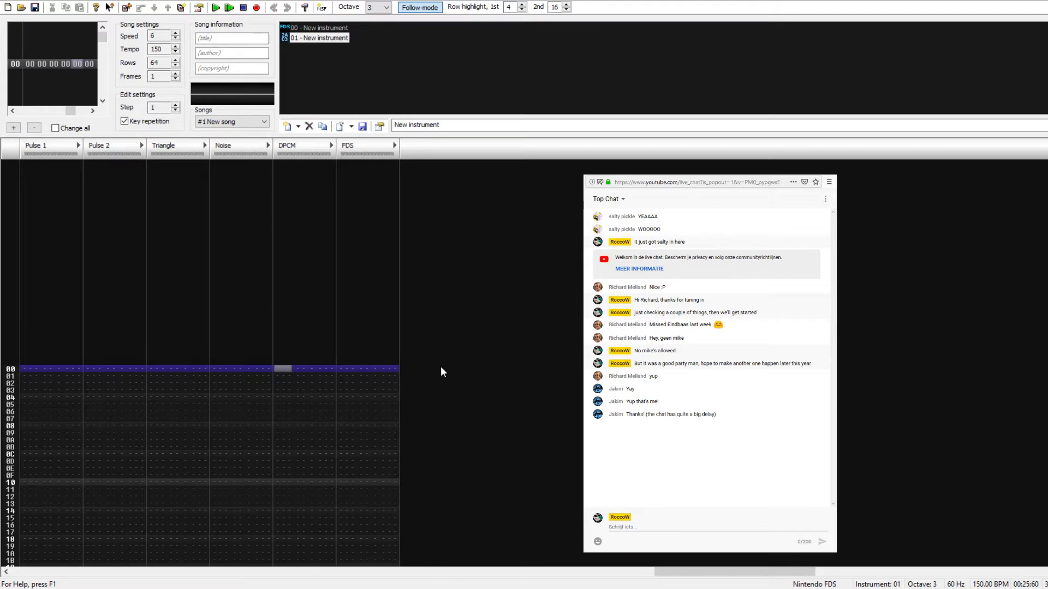
Step: Try entering a C note with instrument 01 in row 00 of the FDS channel
click(350, 368)
key(space)
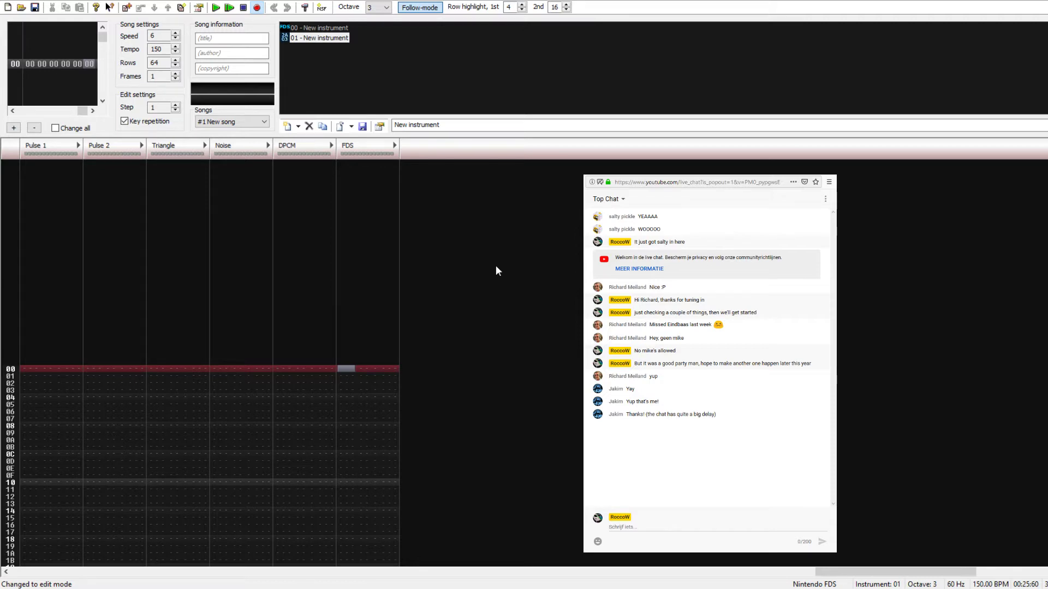
key(q)
key(Up)
key(space)
key(Up)
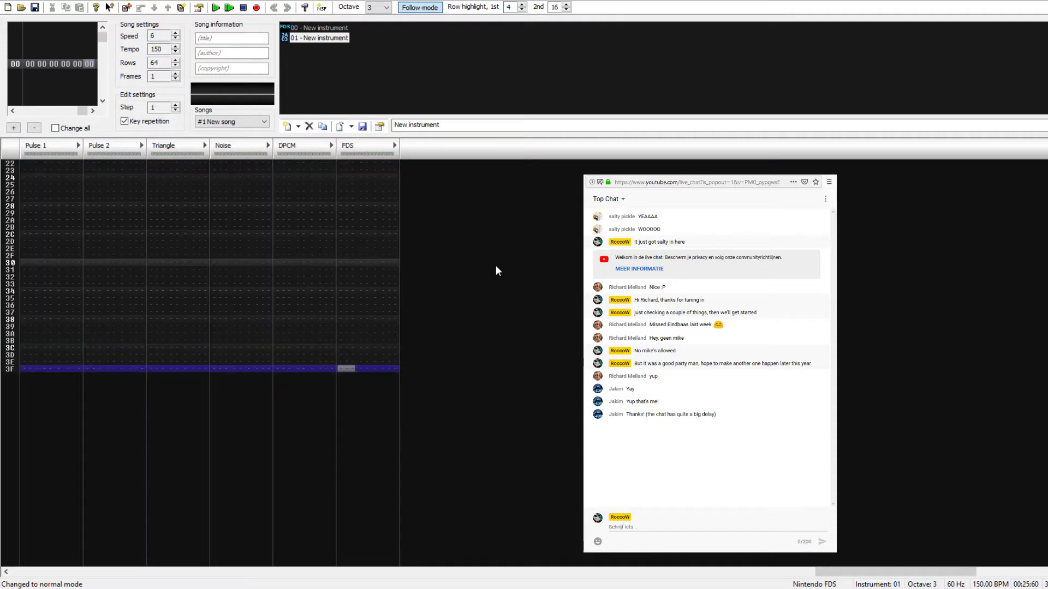
Step: Switch to FDS instrument 00 and enter the note C-4 in row 00 of the FDS channel
key(ctrl+Left)
key(Down)
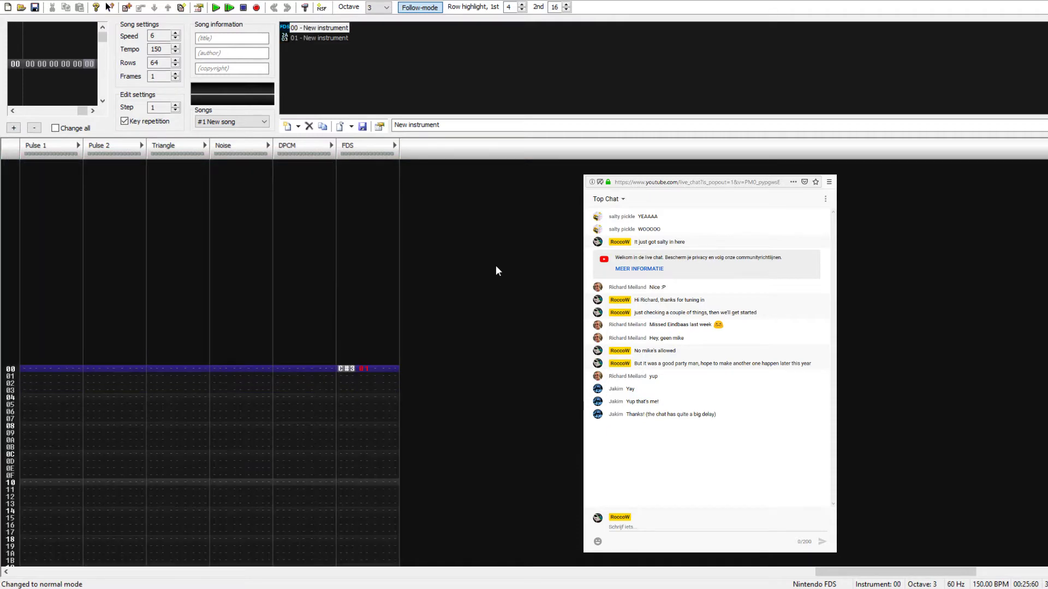
key(space)
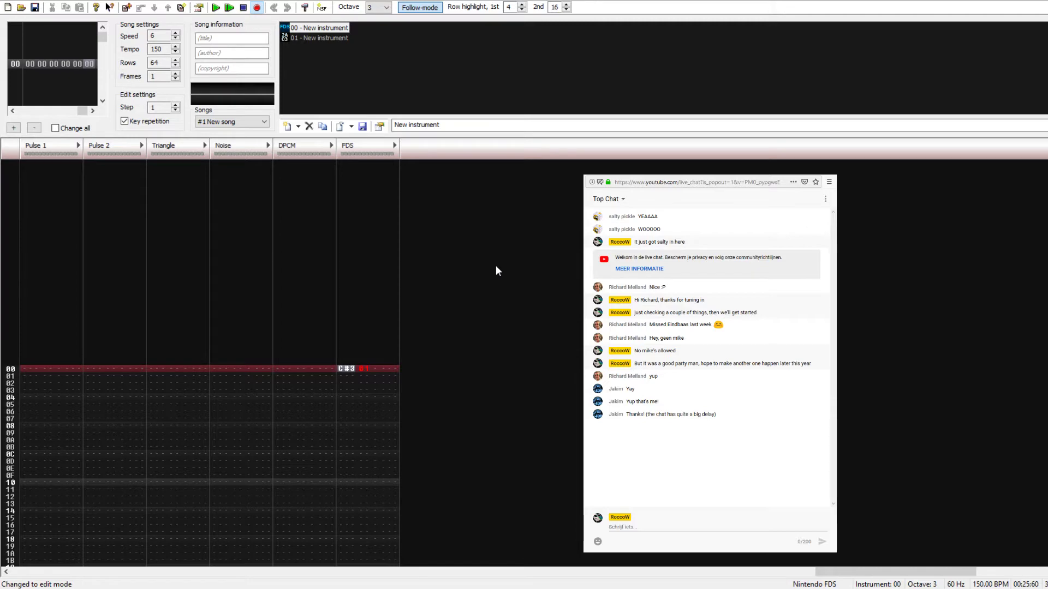
key(q)
key(Up)
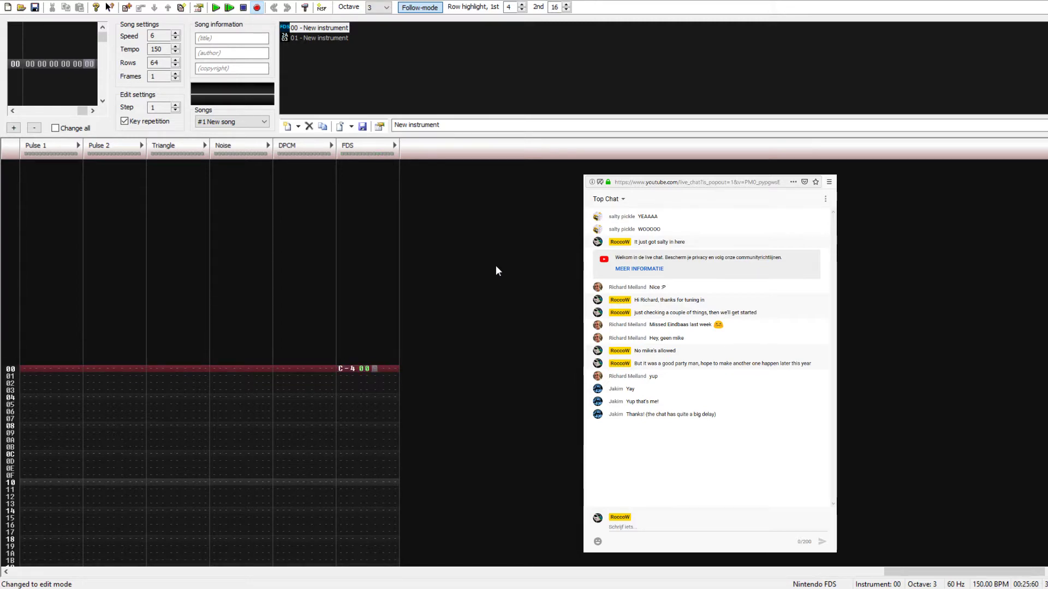
Step: Enter the volumes F, C, A, 8, 7, 4, 3, 1 in rows 00 to 07 of the FDS channel and play them briefly
key(f)
key(c)
key(a)
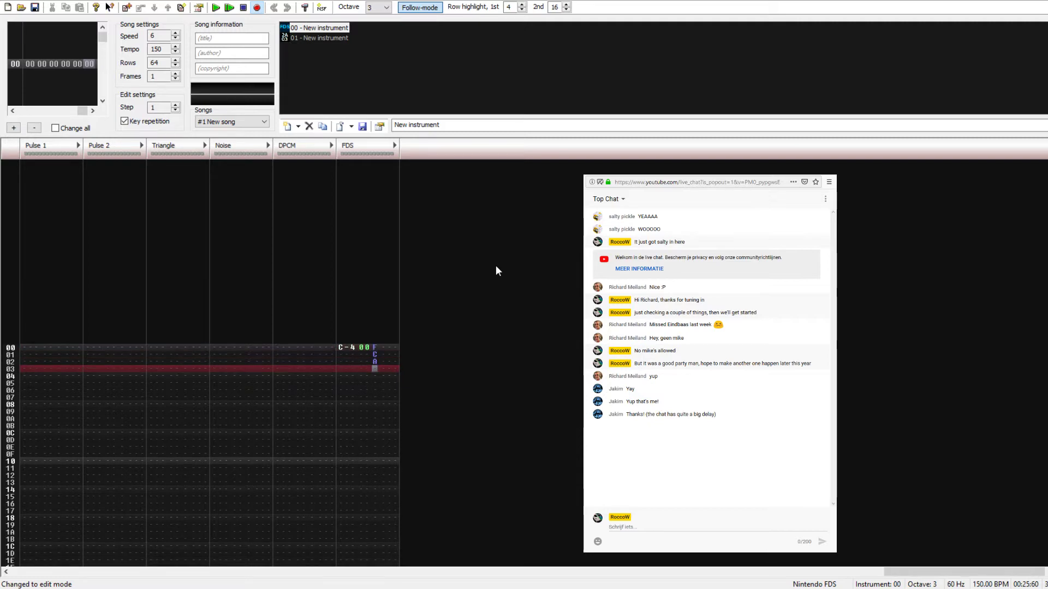
key(8)
key(7)
key(4)
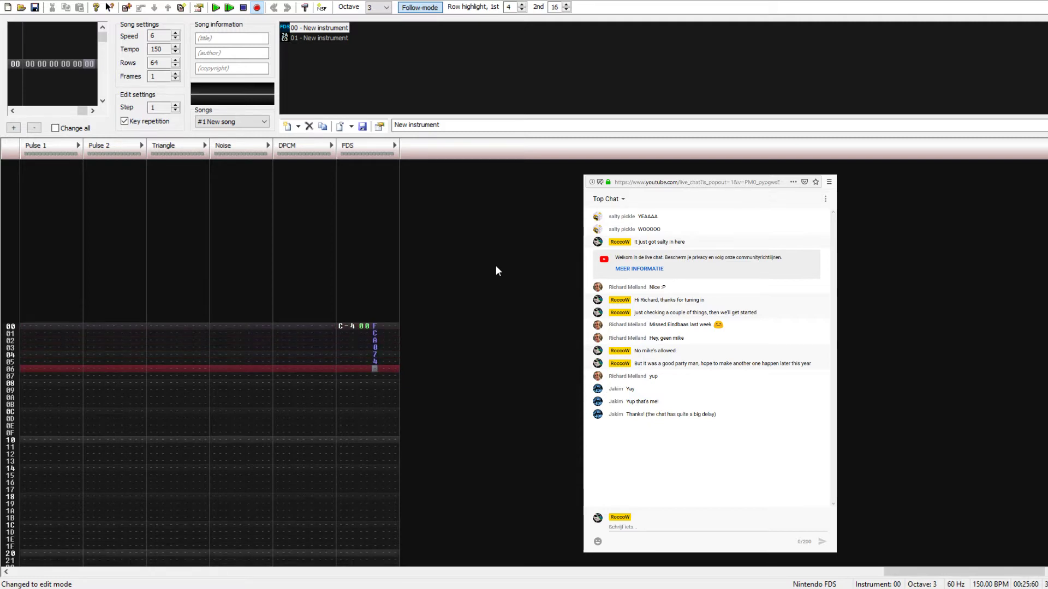
key(3)
key(1)
key(Return)
key(Return)
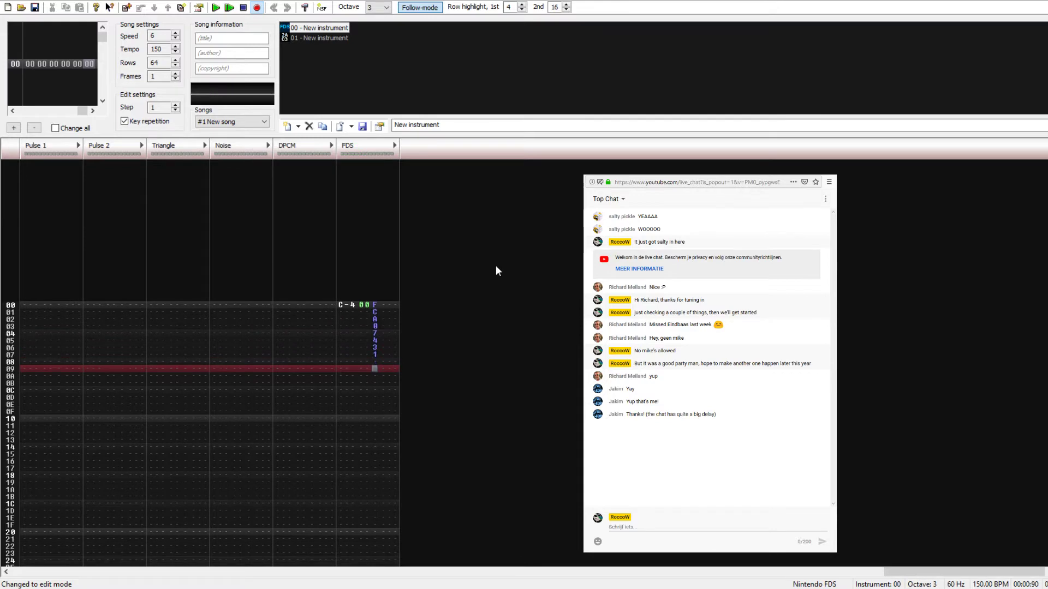
Step: Delete the volume values in rows 00 to 07 of the FDS channel, keeping the C-4 note
key(Up)
key(Up)
key(shift+Up)
key(shift+Up)
key(shift+Up)
key(shift+Up)
key(shift+Up)
key(shift+Up)
key(shift+Up)
key(Delete)
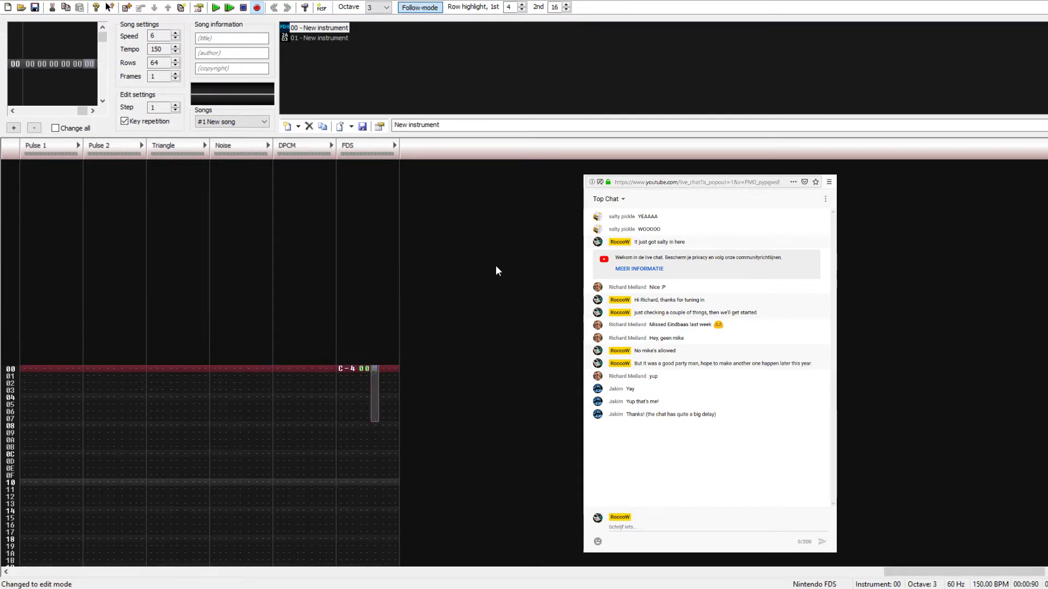
key(Down)
key(Down)
key(Left)
key(Up)
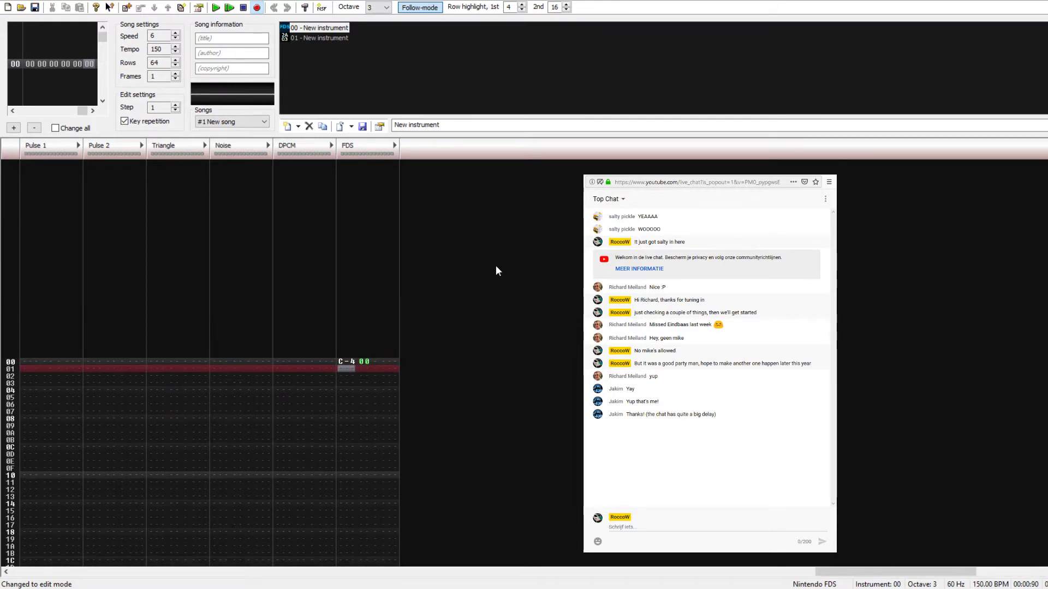
key(Up)
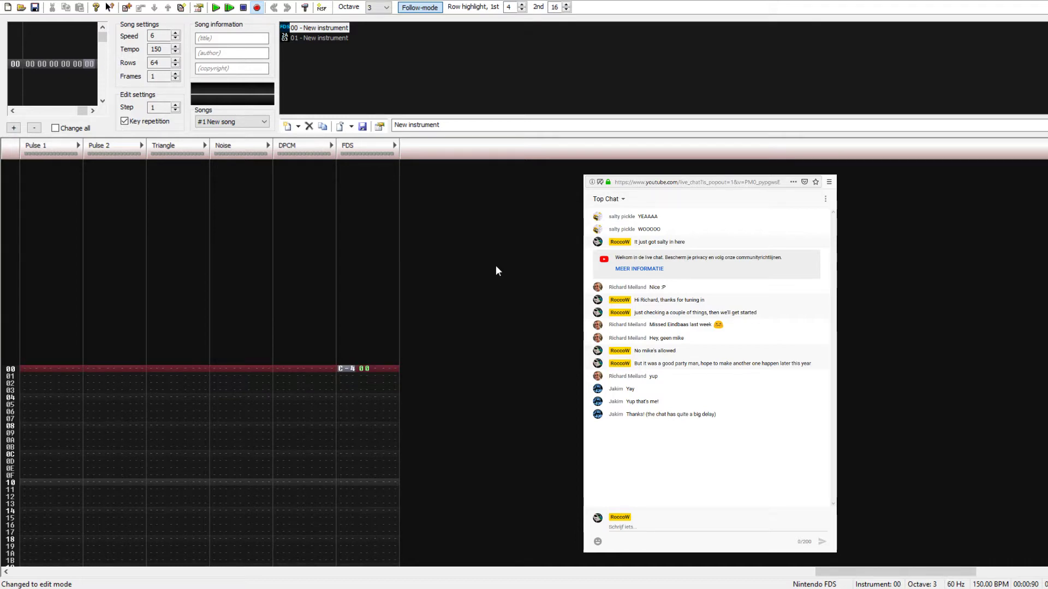
click(378, 9)
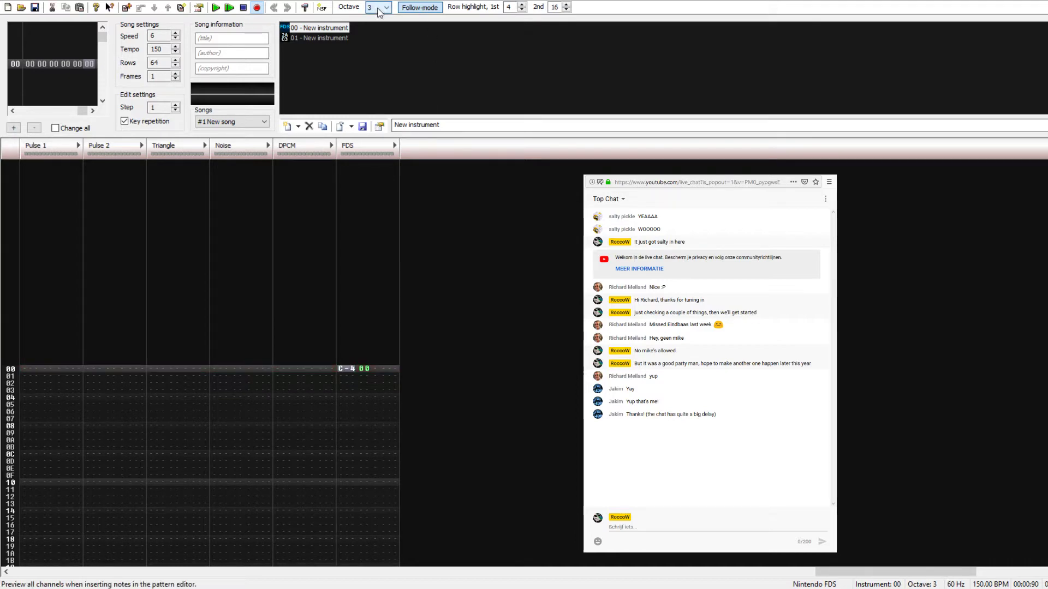
click(346, 369)
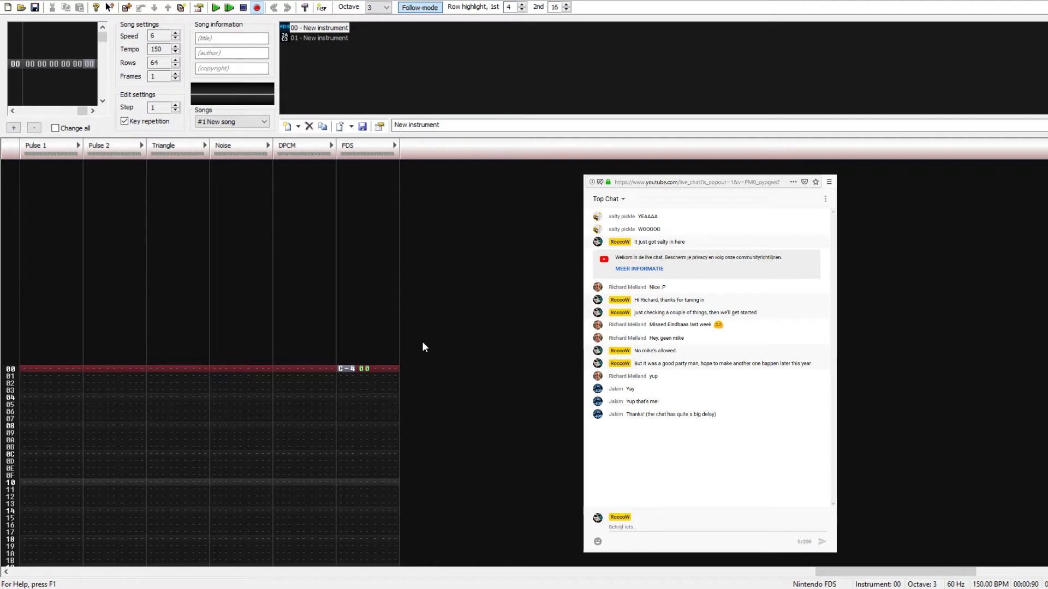
key(q)
key(Up)
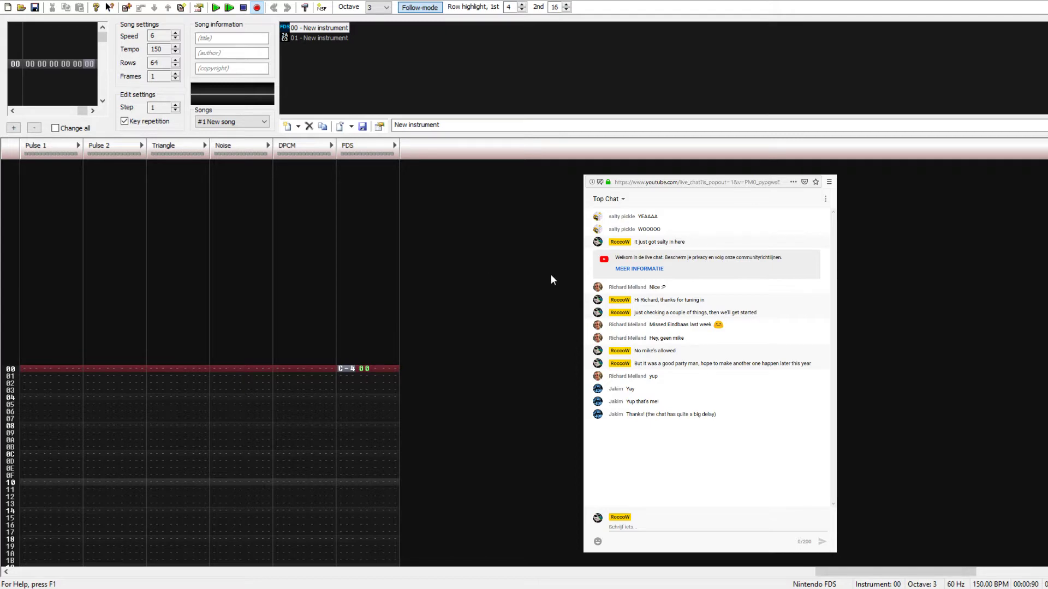
Step: Enter the notes C-5 in row 00, G-4 in row 02 and E-4 in row 04 of the FDS channel
key(y)
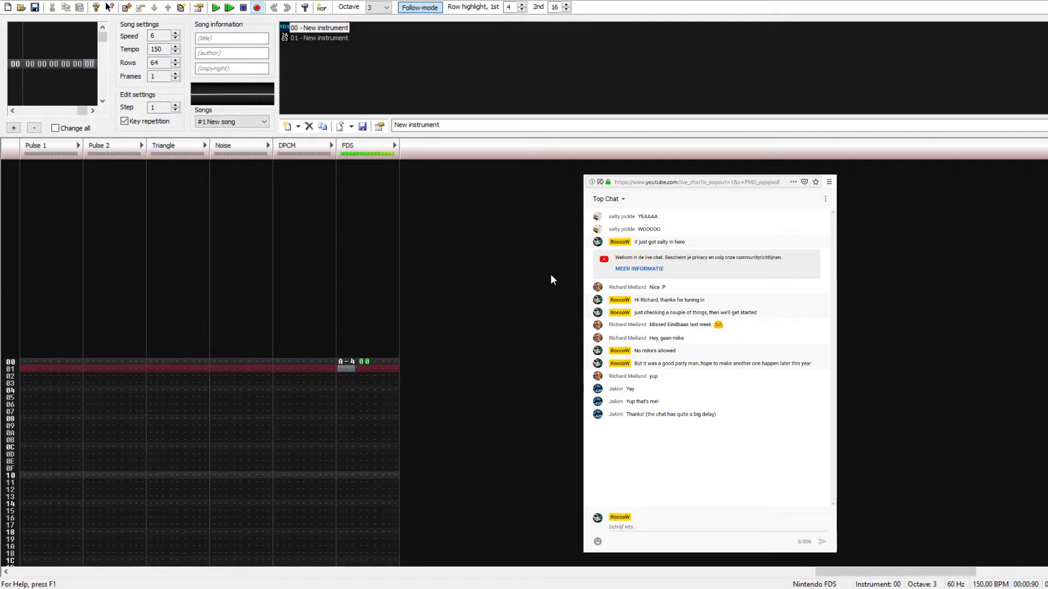
key(i)
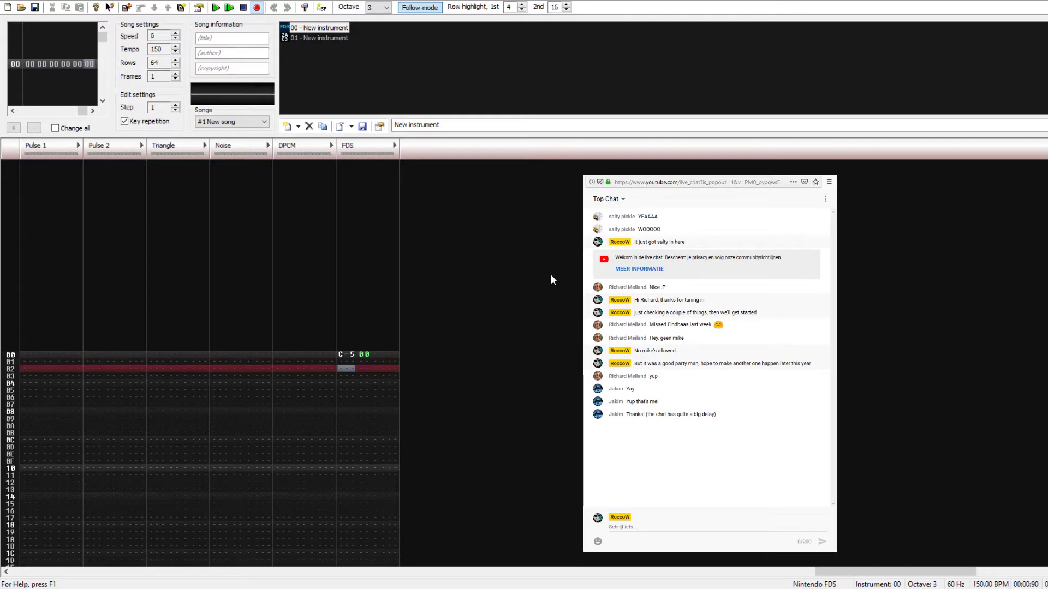
key(t)
key(Down)
key(e)
key(Down)
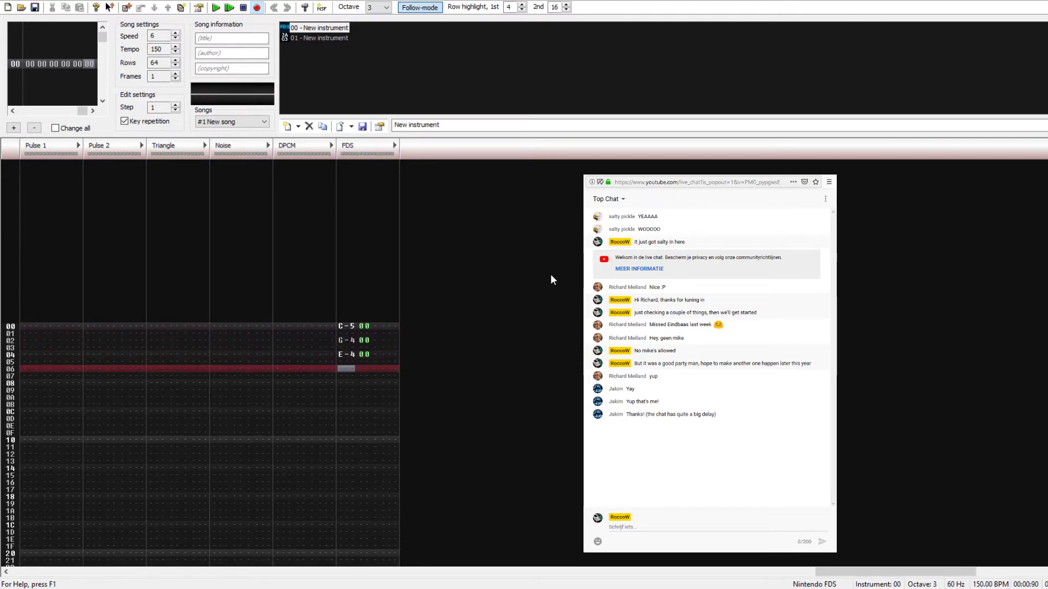
Step: Enter C-4 in row 08 of the FDS channel, leave row 06 empty, and play the phrase briefly
key(w)
key(Down)
key(q)
key(Up)
key(Up)
key(Up)
key(Up)
key(Down)
key(Delete)
key(Return)
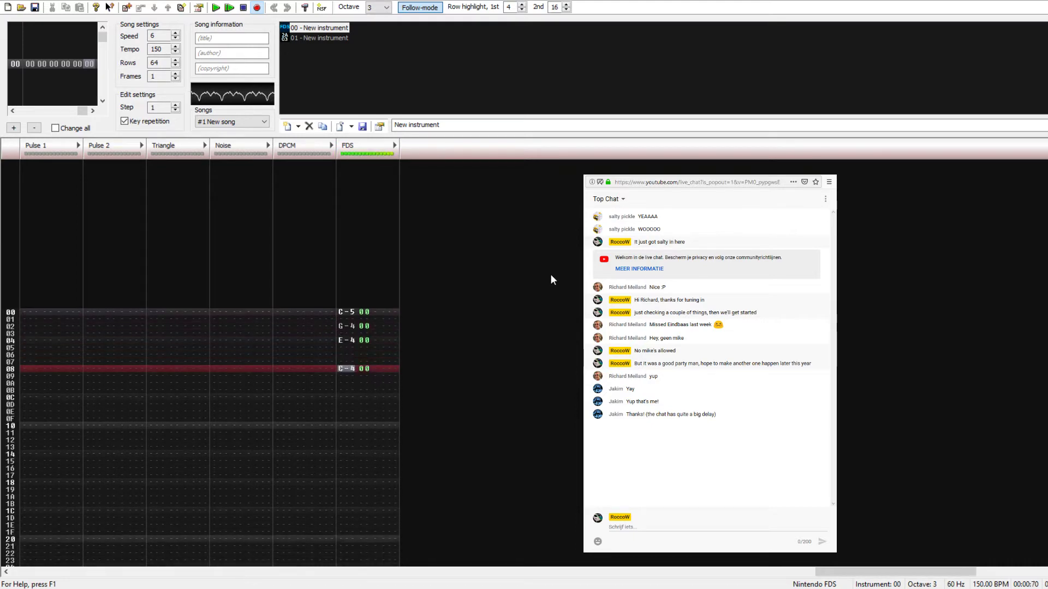
key(Return)
Step: Change the FDS notes to D#4 in row 02 and C-4 in row 04
key(Up)
key(Up)
key(Up)
key(Up)
key(Up)
key(Up)
key(Up)
key(Up)
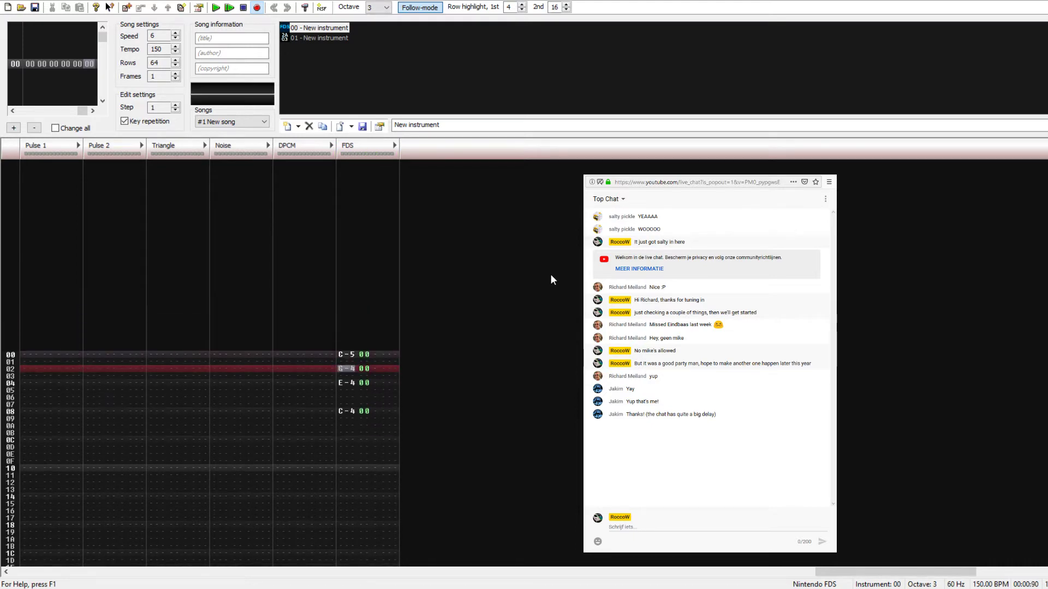
key(e)
key(Up)
key(3)
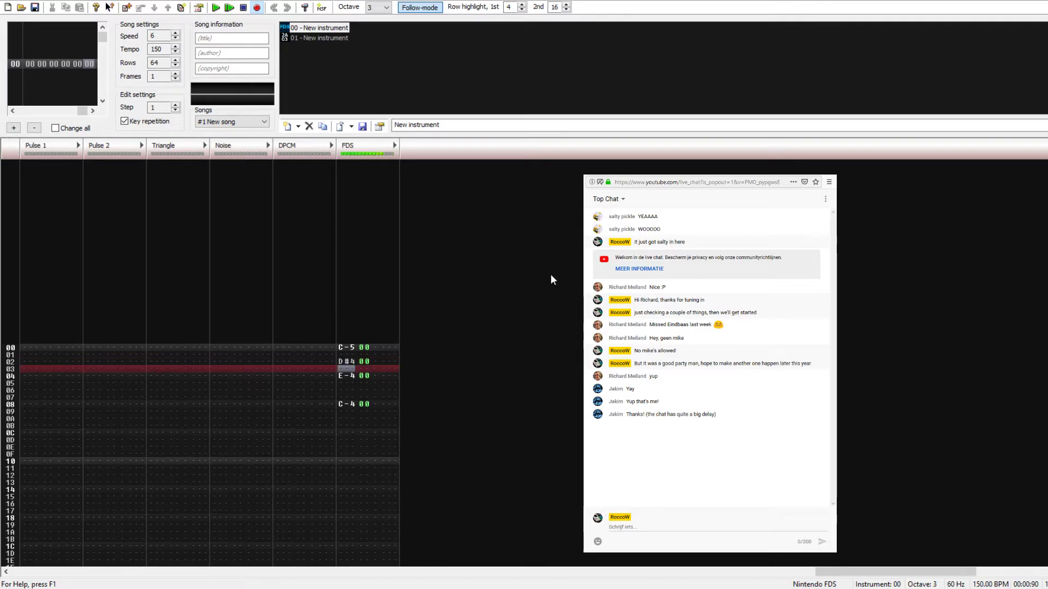
key(Down)
key(q)
Step: Replace the FDS note in row 08, trying F-3 before settling on G-3
key(Down)
key(Down)
key(Down)
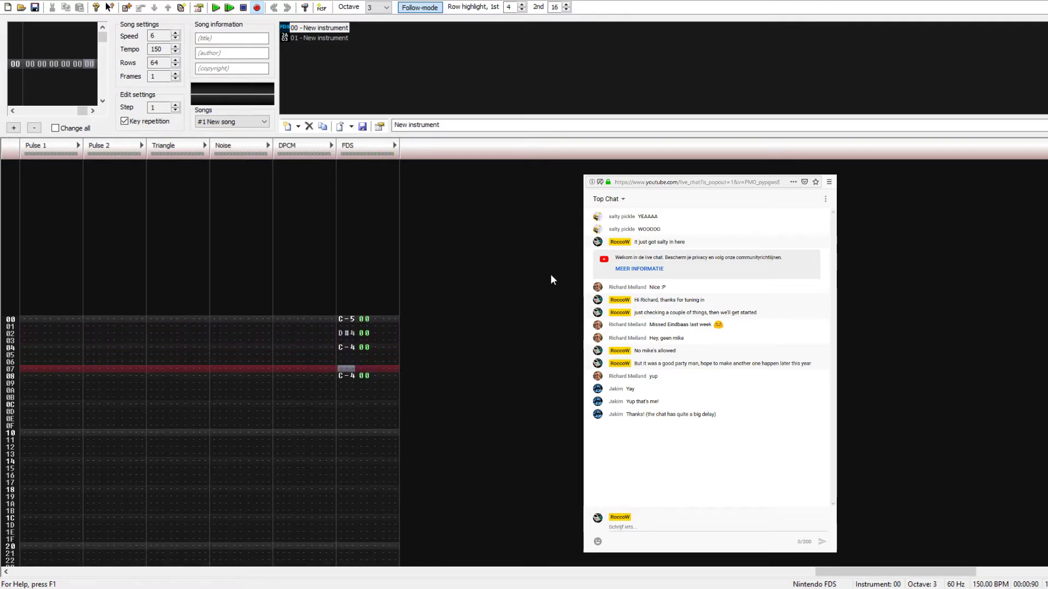
key(v)
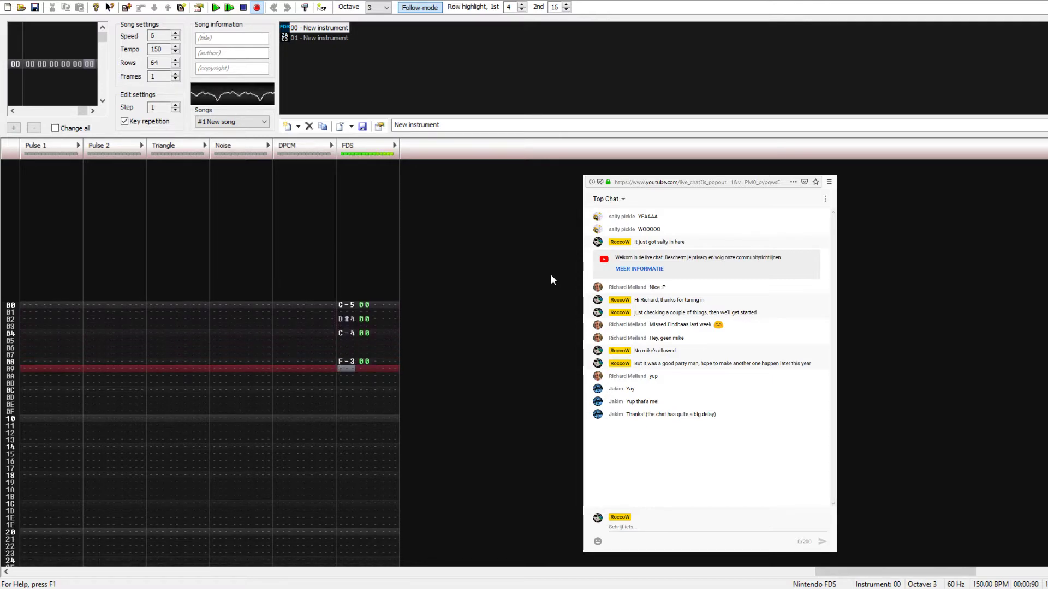
key(Up)
key(b)
key(Up)
key(Up)
key(Up)
key(Up)
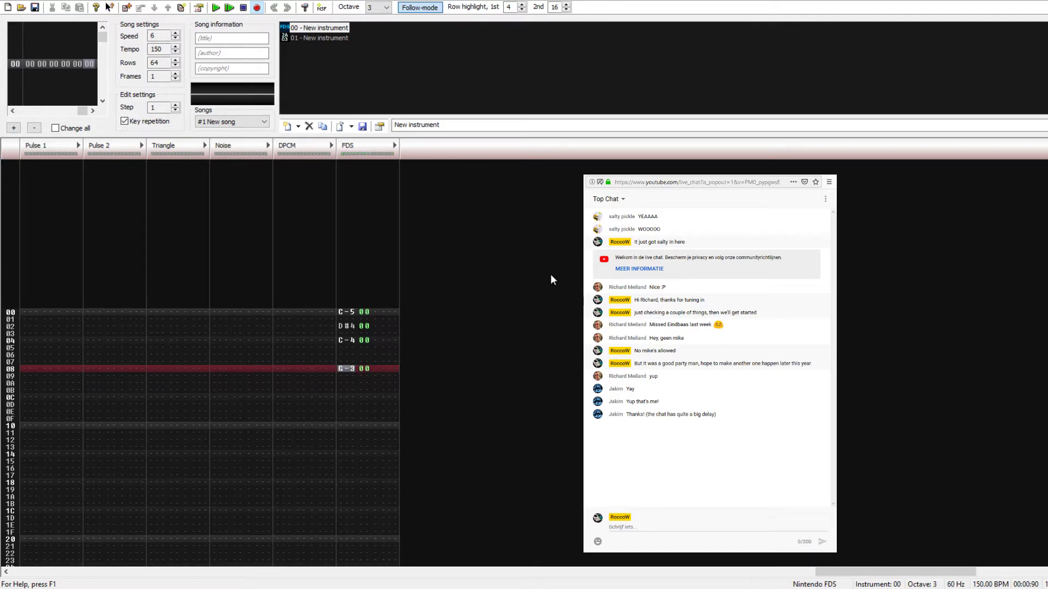
Step: Enter C-4 in row 0C and G-4 in row 0E of the FDS channel, and play the phrase
key(Down)
key(Down)
key(Down)
key(Down)
key(Down)
key(Down)
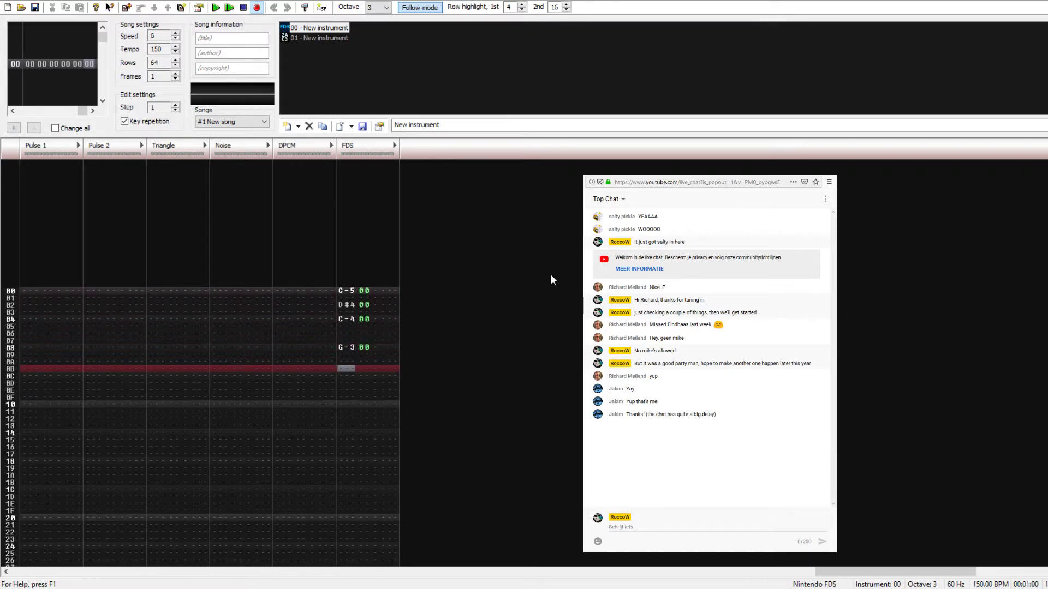
key(Down)
key(m)
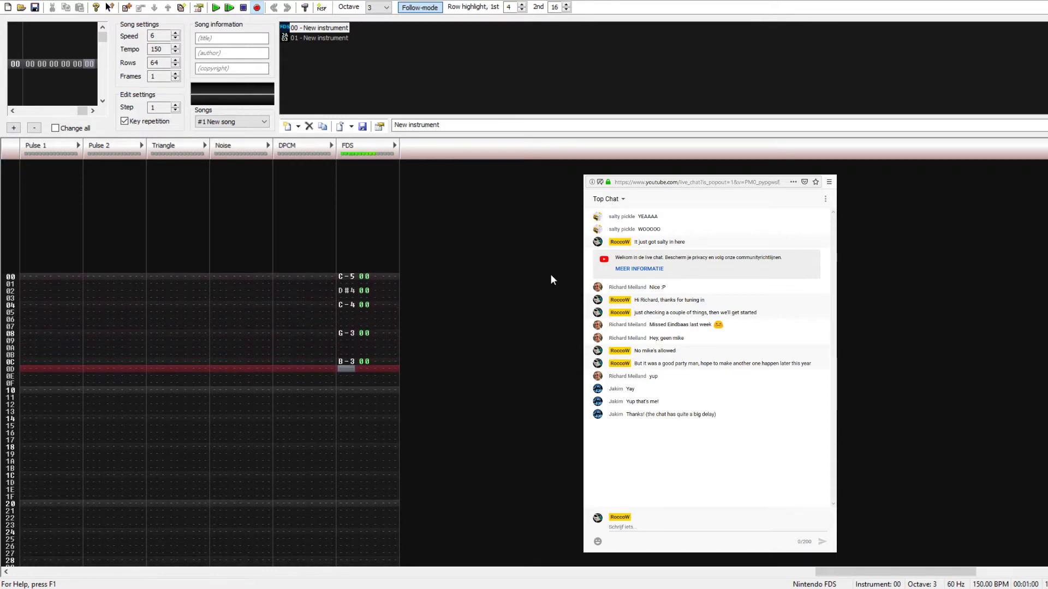
key(Up)
key(comma)
key(Down)
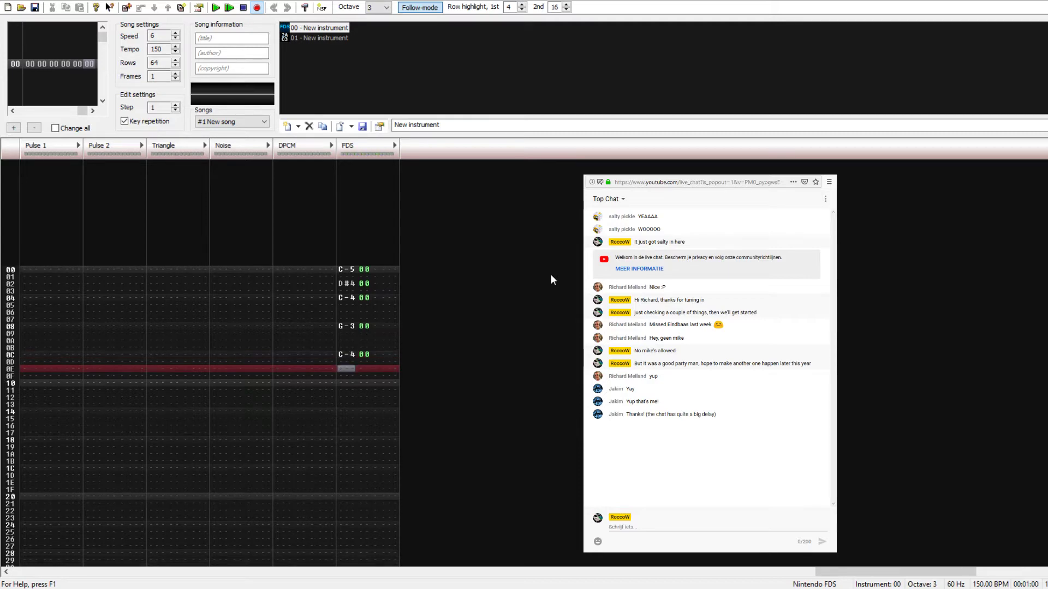
key(t)
key(Return)
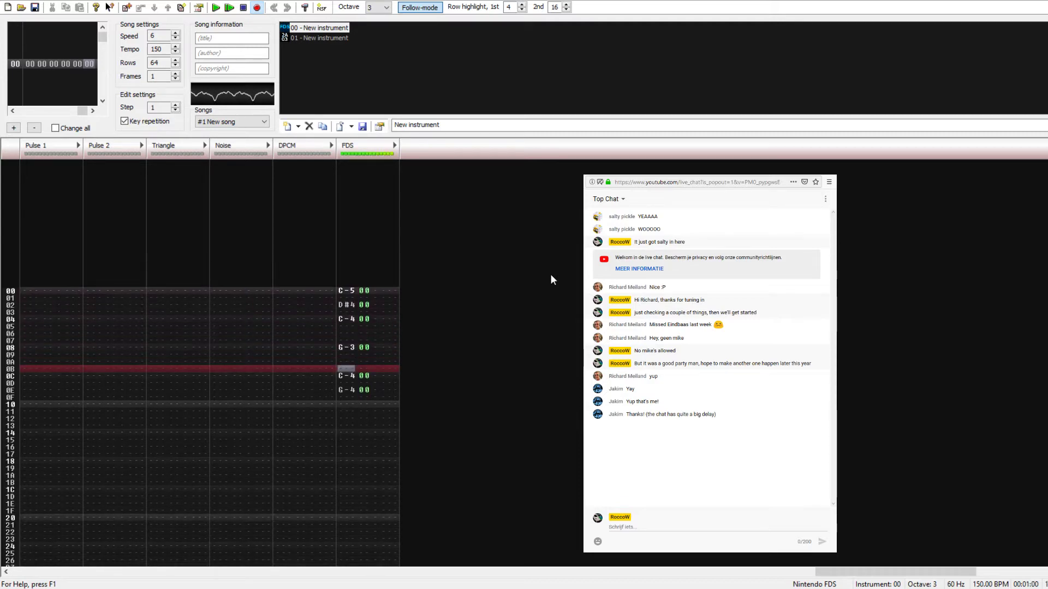
key(Return)
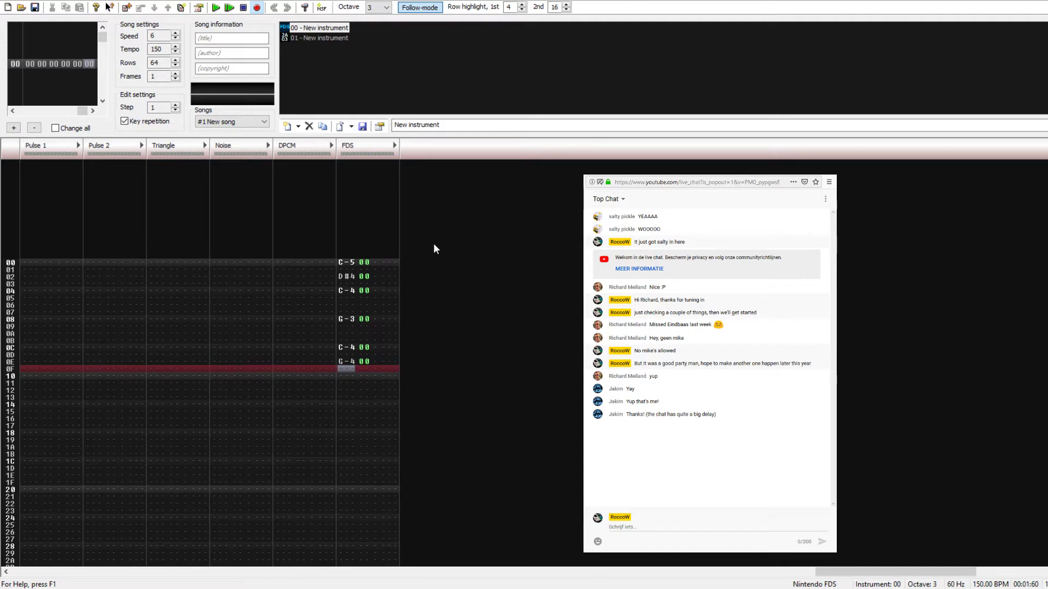
Step: Copy FDS rows 00 to 0F and paste them starting at row 10
drag(361, 263, 349, 370)
key(ctrl+c)
click(345, 377)
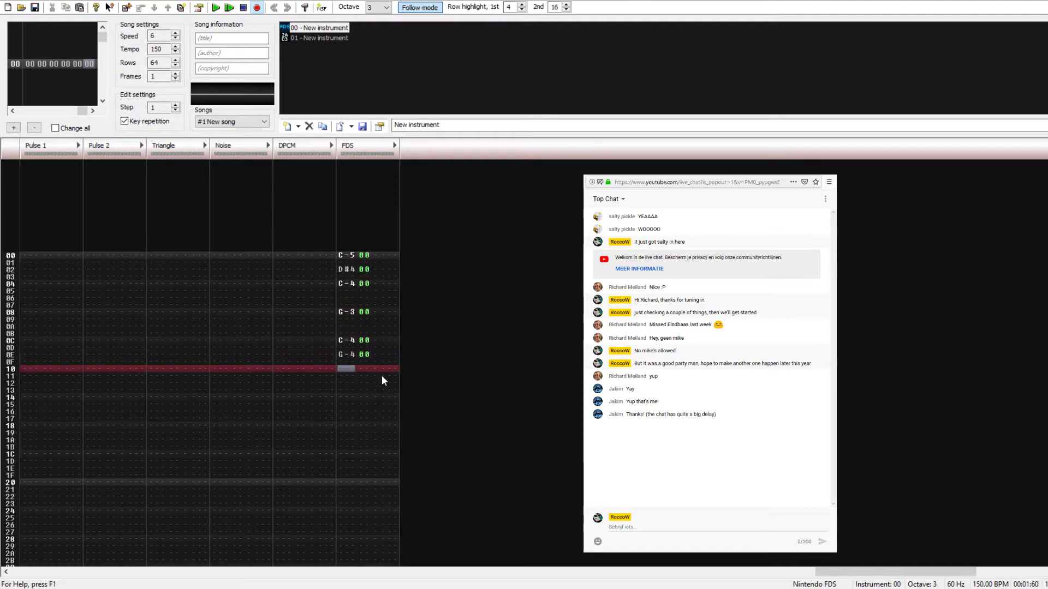
key(ctrl+v)
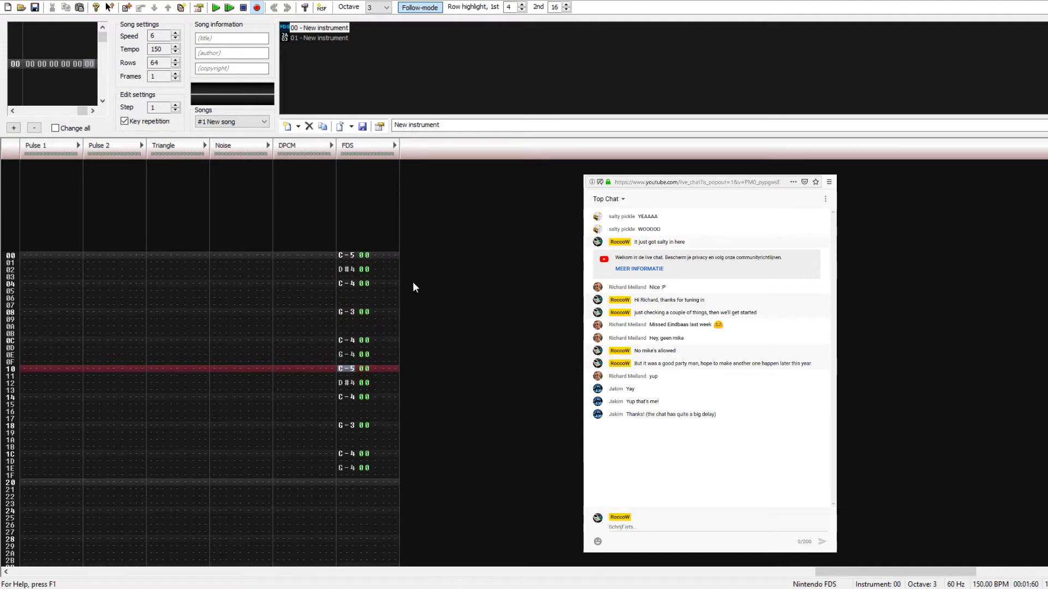
Step: Enter volume F and the effect A06 in row 00 of the FDS channel and play it briefly
click(374, 257)
text(f)
click(389, 361)
text(a)
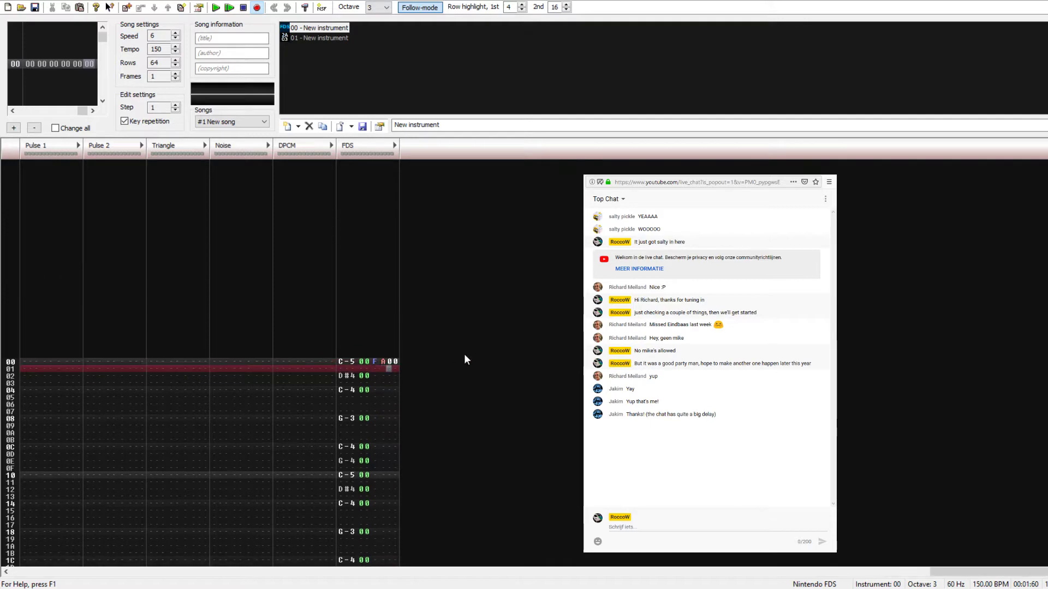
key(Up)
key(Right)
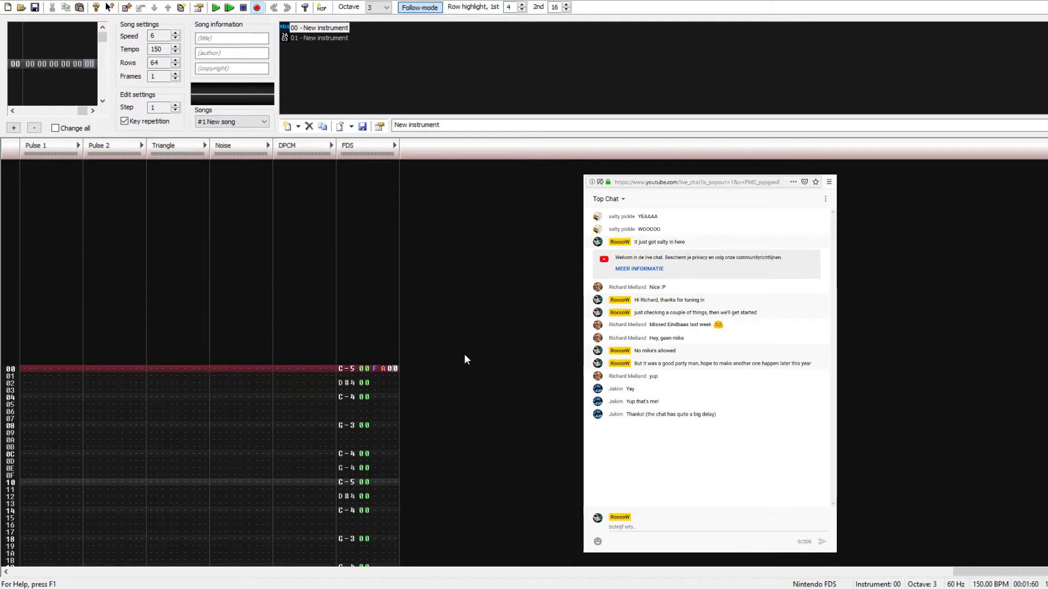
text(6)
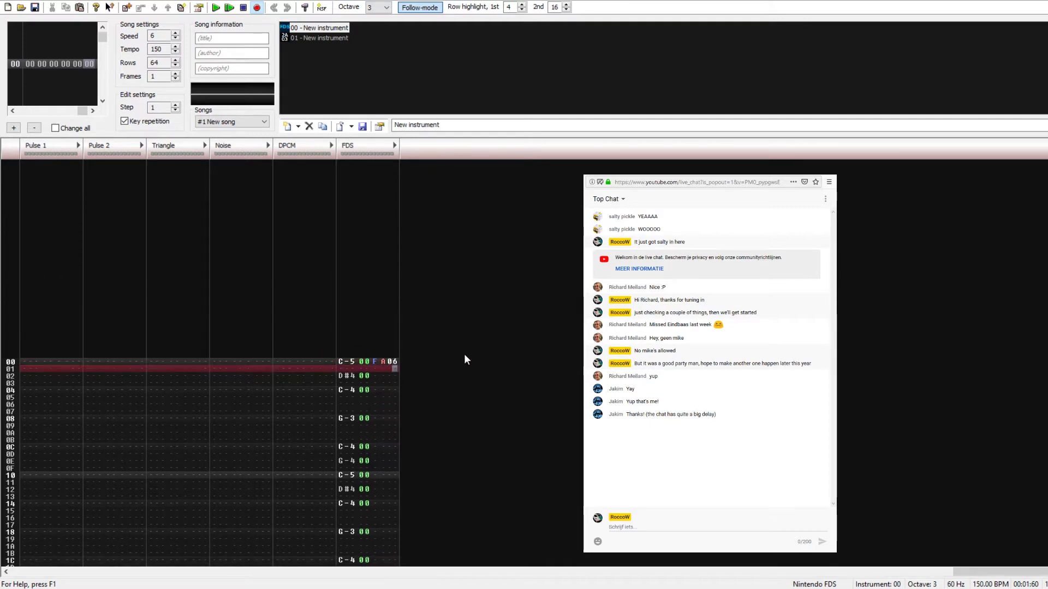
key(Down)
key(Down)
key(Down)
key(Down)
key(Down)
key(Down)
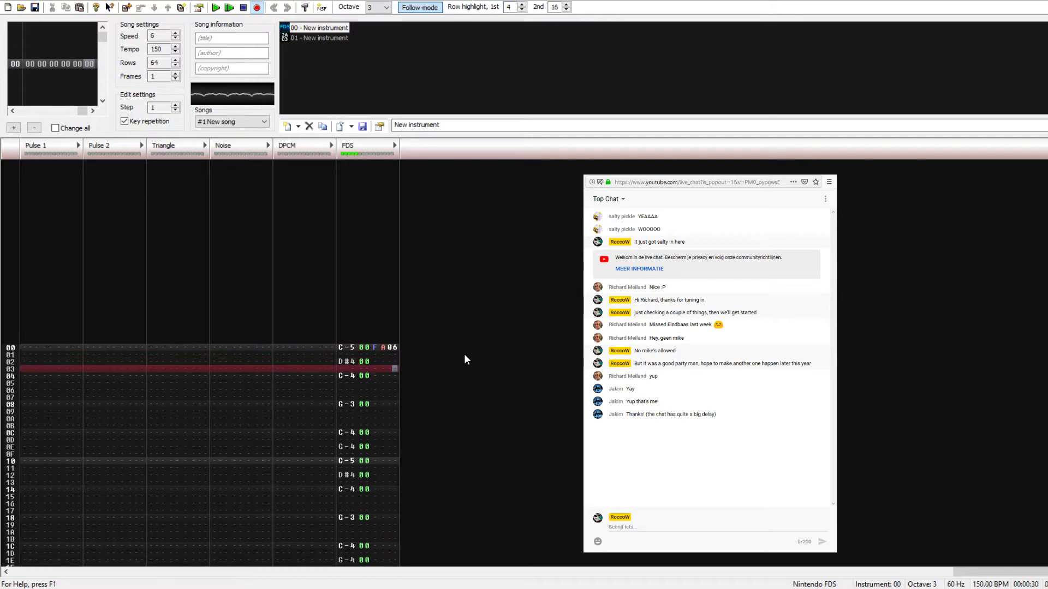
Step: Enter volume F for the FDS notes in rows 02, 04 and 08
key(Up)
key(Up)
key(Up)
key(Up)
key(Up)
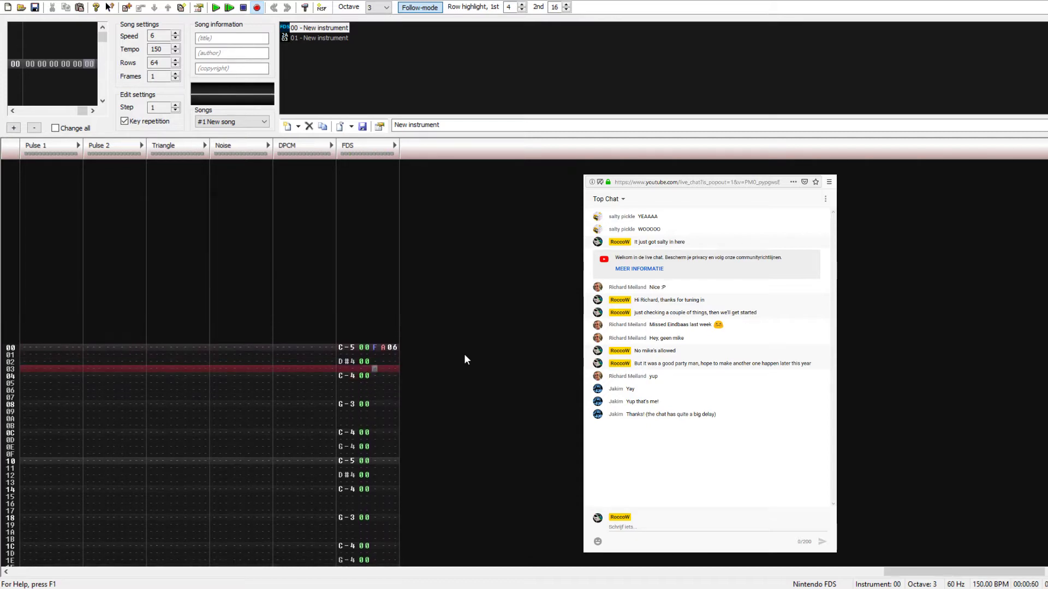
key(Right)
text(F)
key(Down)
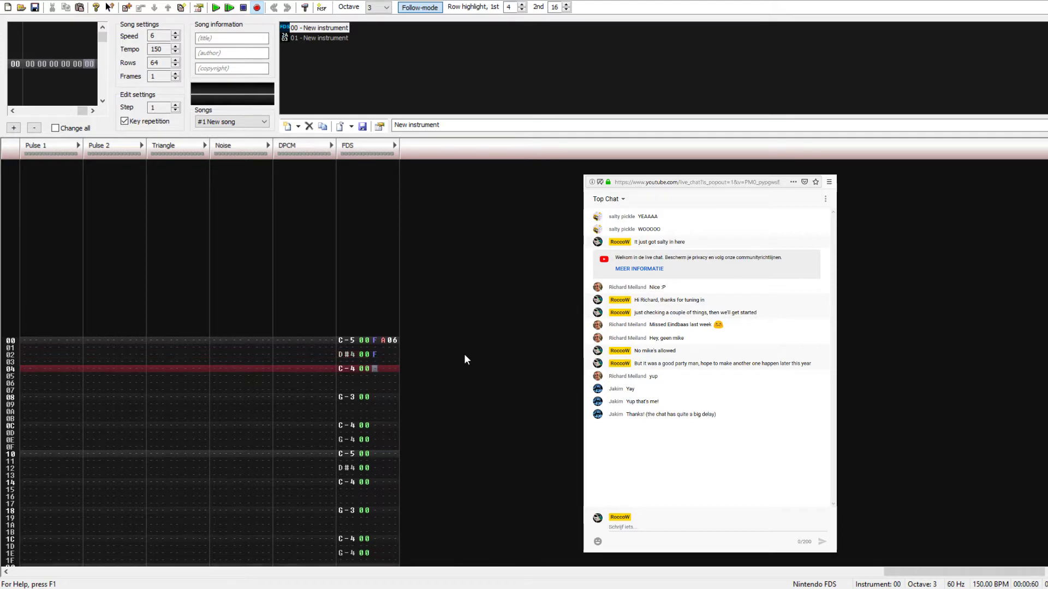
text(F)
key(Down)
key(Down)
key(Down)
text(F)
key(Down)
Step: Set the volume of the FDS notes in rows 00, 02, 04 and 08 to A and play them briefly
key(Up)
key(Up)
key(Up)
key(Up)
key(Up)
key(Up)
key(Up)
key(Up)
key(Up)
key(Up)
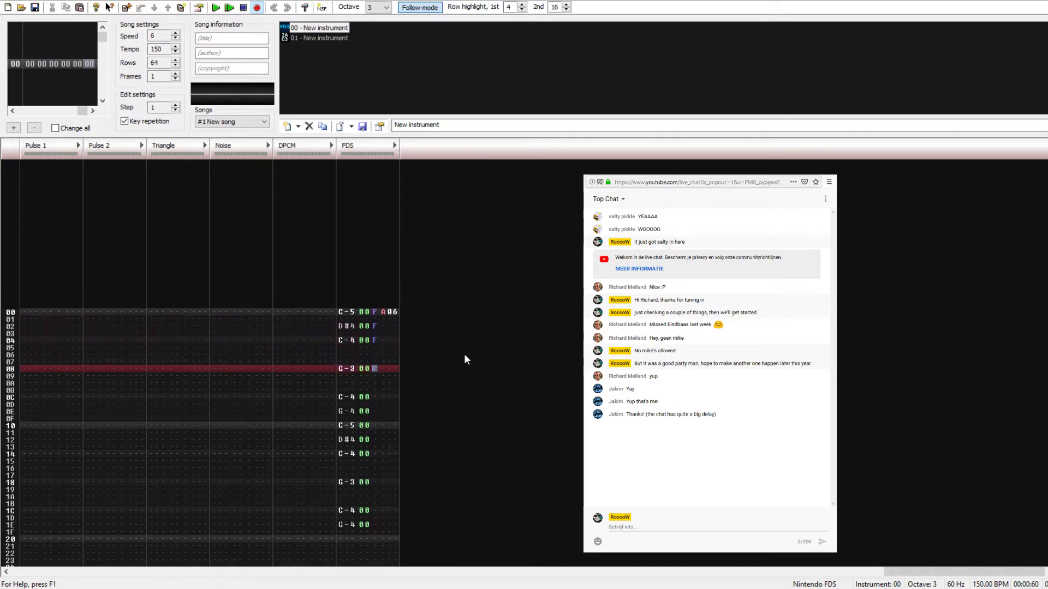
text(A)
key(Down)
text(A)
key(Down)
text(A)
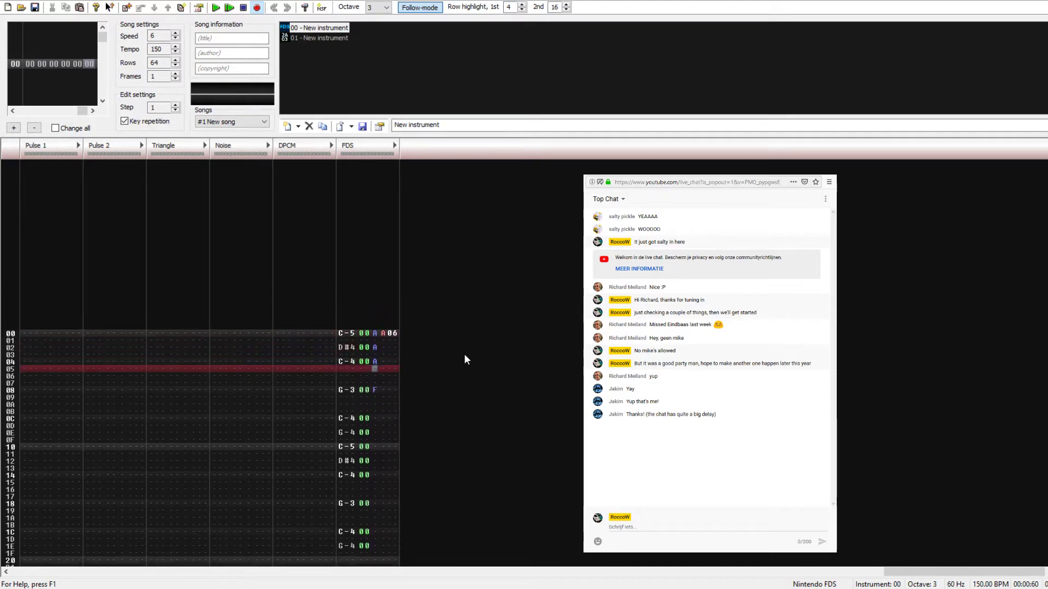
key(Down)
key(Down)
key(Down)
text(A)
key(Up)
key(Up)
key(Up)
key(Up)
key(Up)
key(Up)
key(Return)
key(Return)
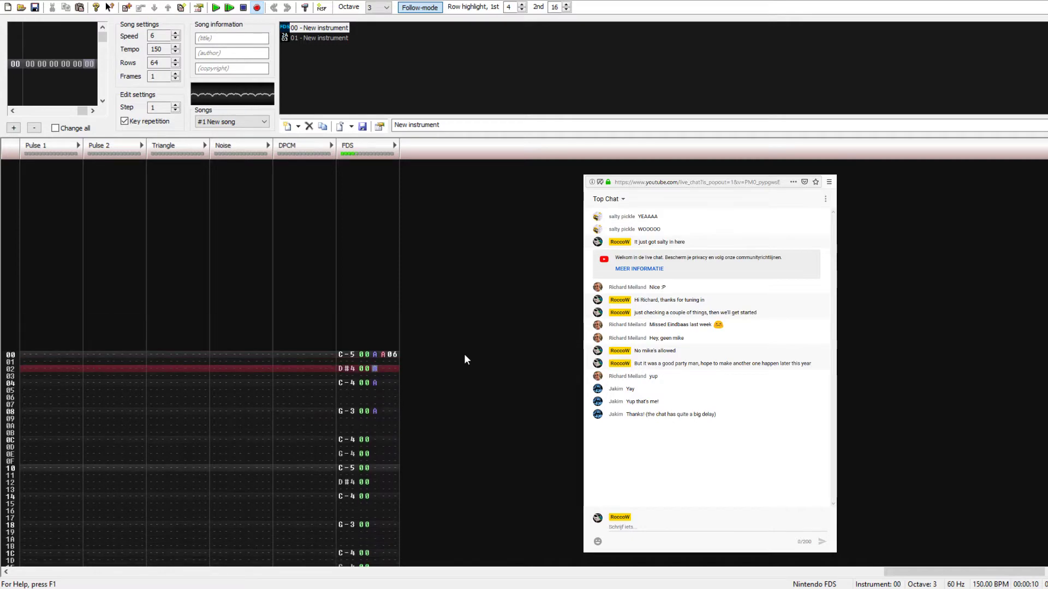
key(Return)
Step: Enter volume A for the FDS notes in rows 0C, 0E, 10 and 12
key(Down)
key(Down)
key(a)
key(Down)
key(a)
key(Down)
key(a)
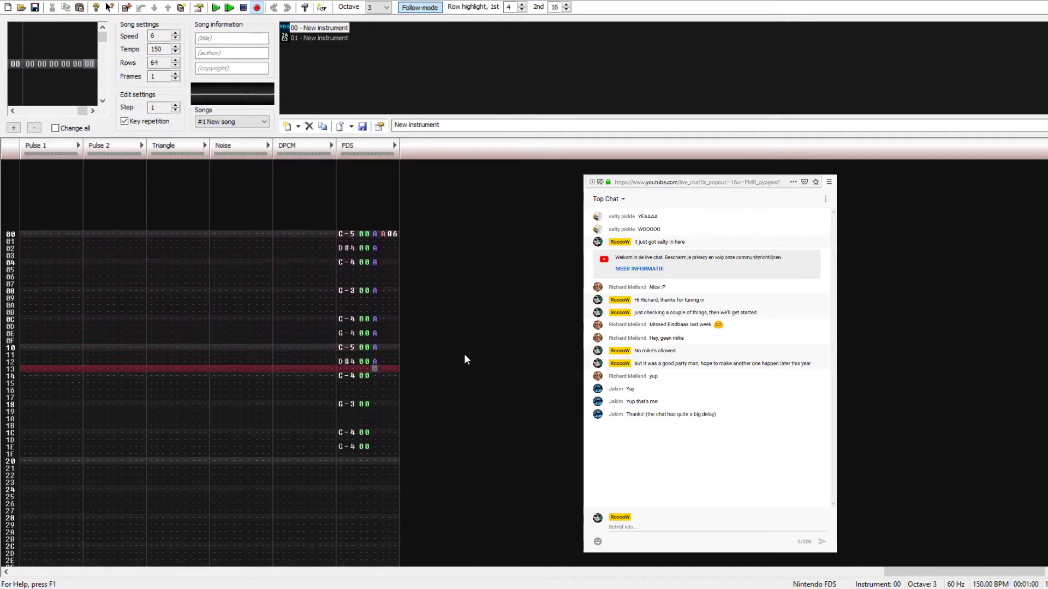
Step: Enter volume A for the FDS notes in rows 14, 18, 1C and 1E, and play the pattern
key(Down)
key(a)
key(Down)
key(a)
key(Down)
key(a)
key(Up)
key(Delete)
key(Down)
key(a)
key(Down)
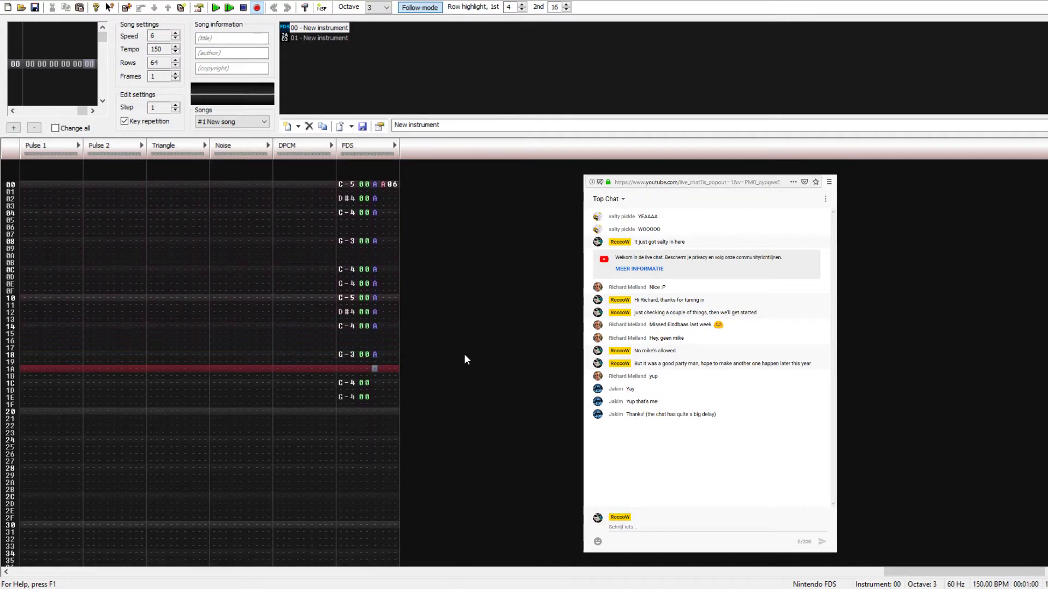
key(Down)
key(Down)
key(a)
key(Down)
key(a)
key(Return)
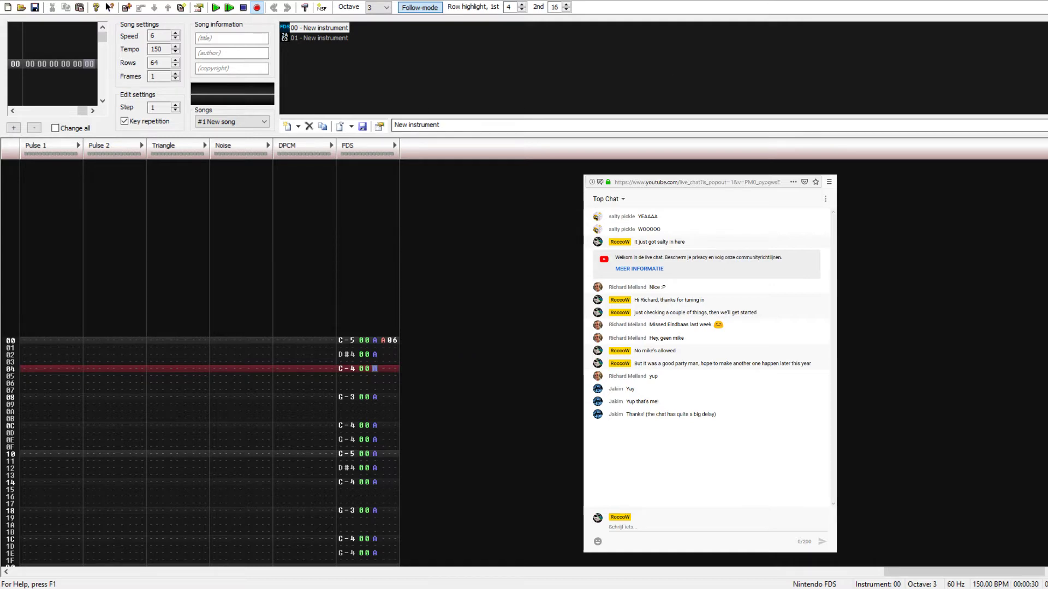
Step: Switch to the live chat window and activate its message field
key(space)
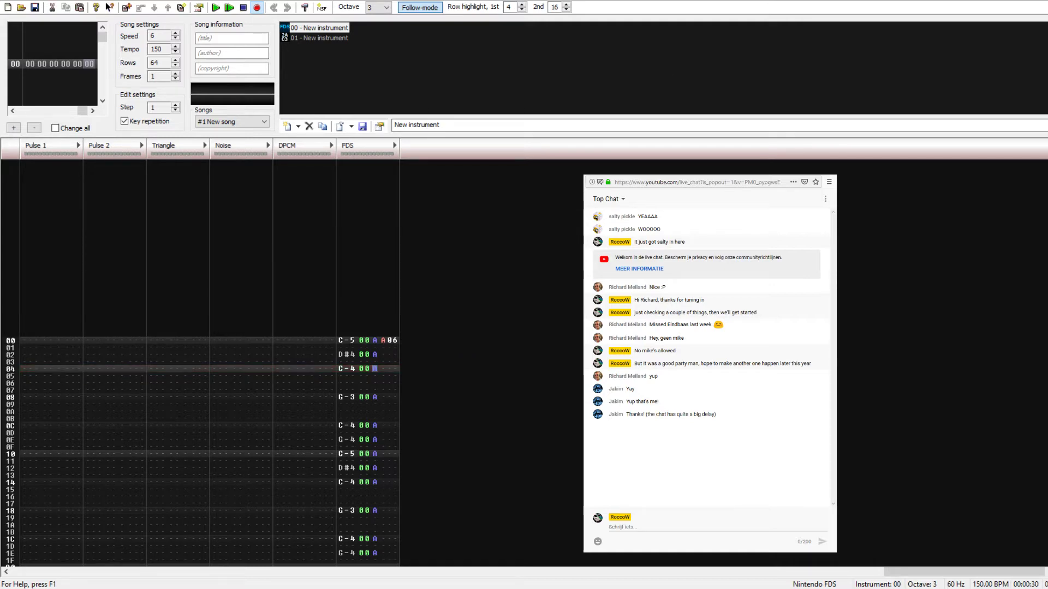
key(alt+Tab)
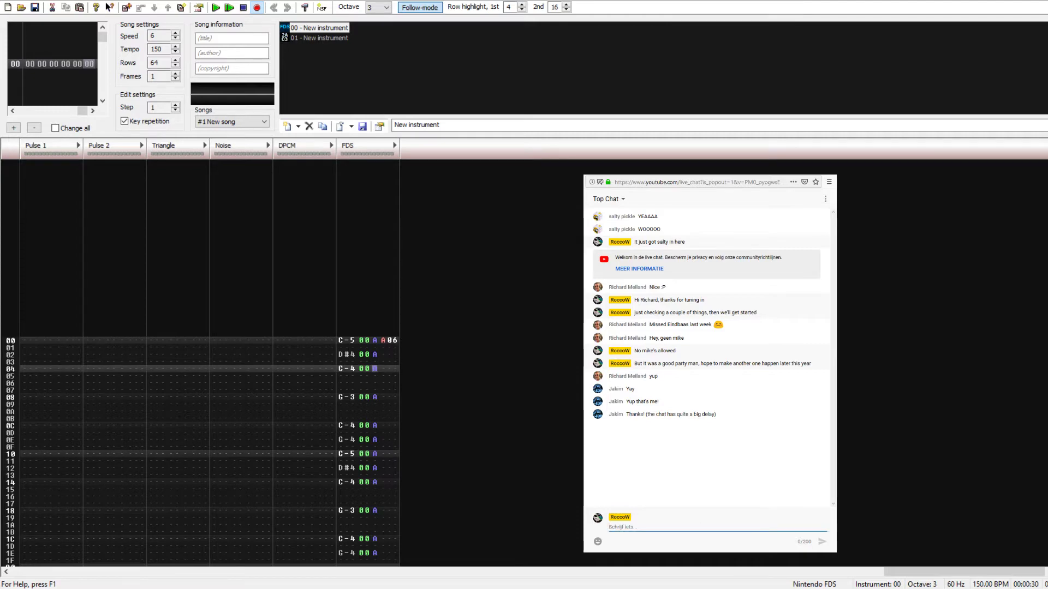
Step: Return to the tracker, play the pattern briefly, and copy the FDS notes with volumes from rows 00–1F to row 20
key(alt+Tab)
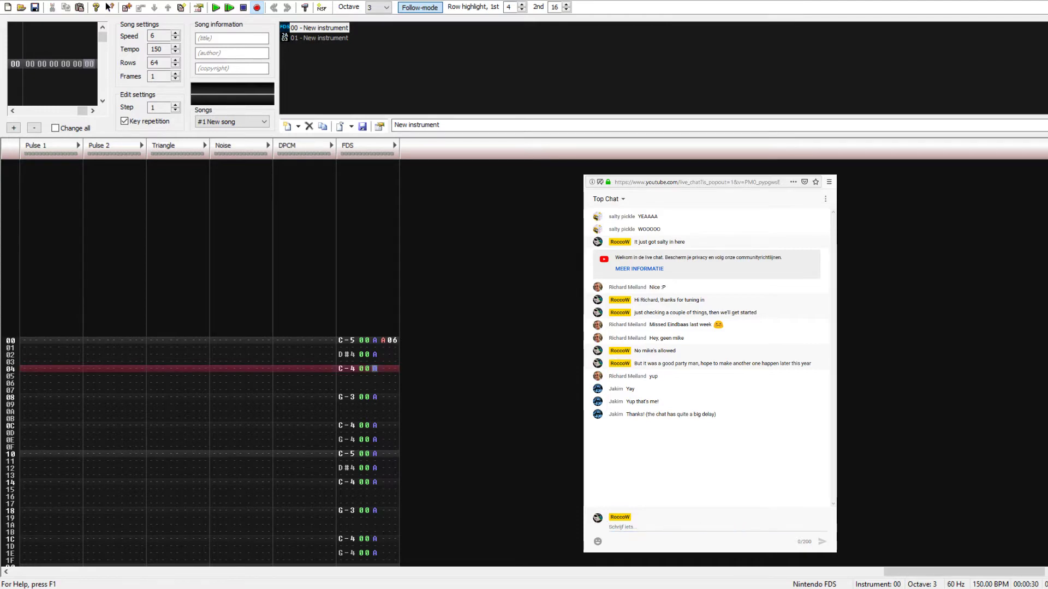
key(Return)
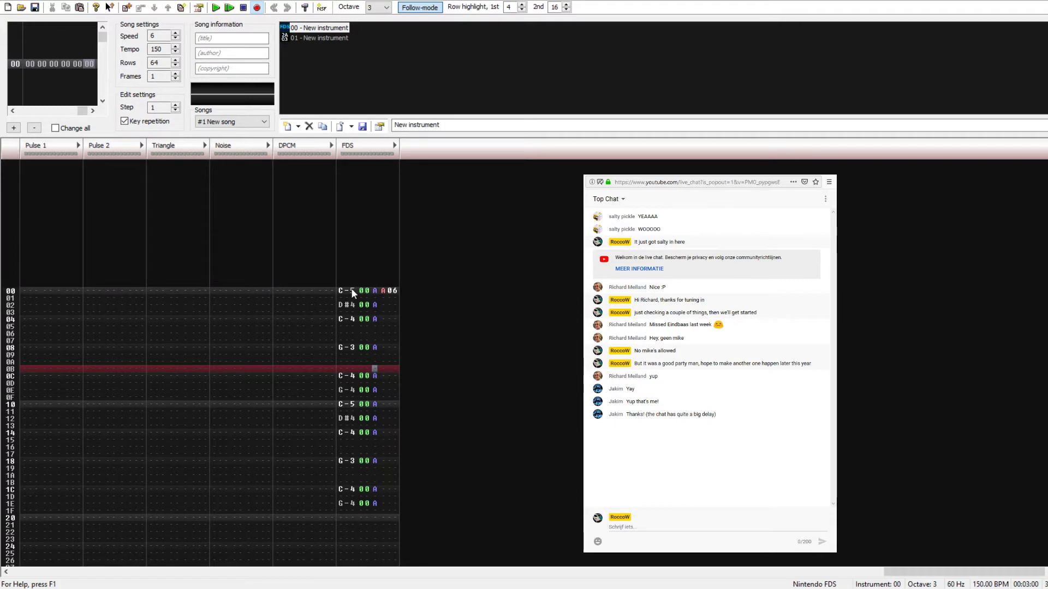
drag(351, 291, 380, 528)
click(362, 518)
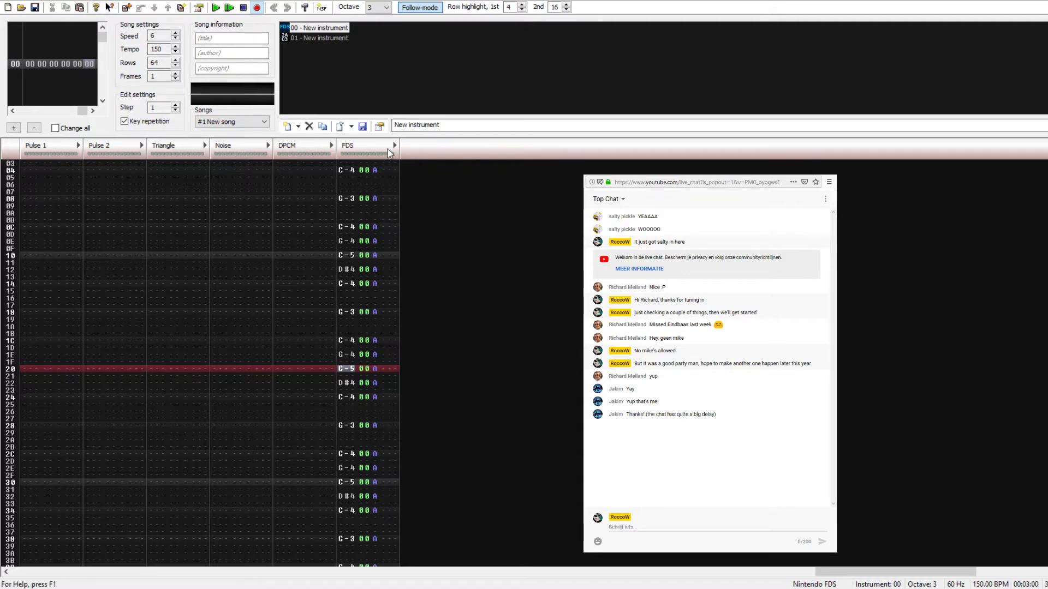
Step: Open FDS instrument 00, return to the pattern, and play the extended FDS melody
double_click(321, 27)
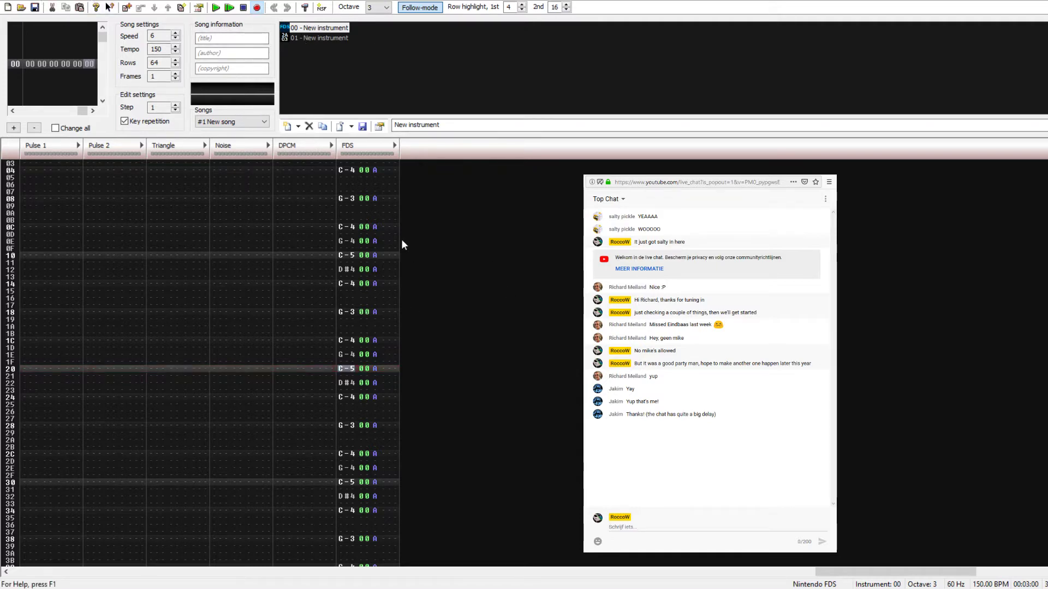
click(352, 234)
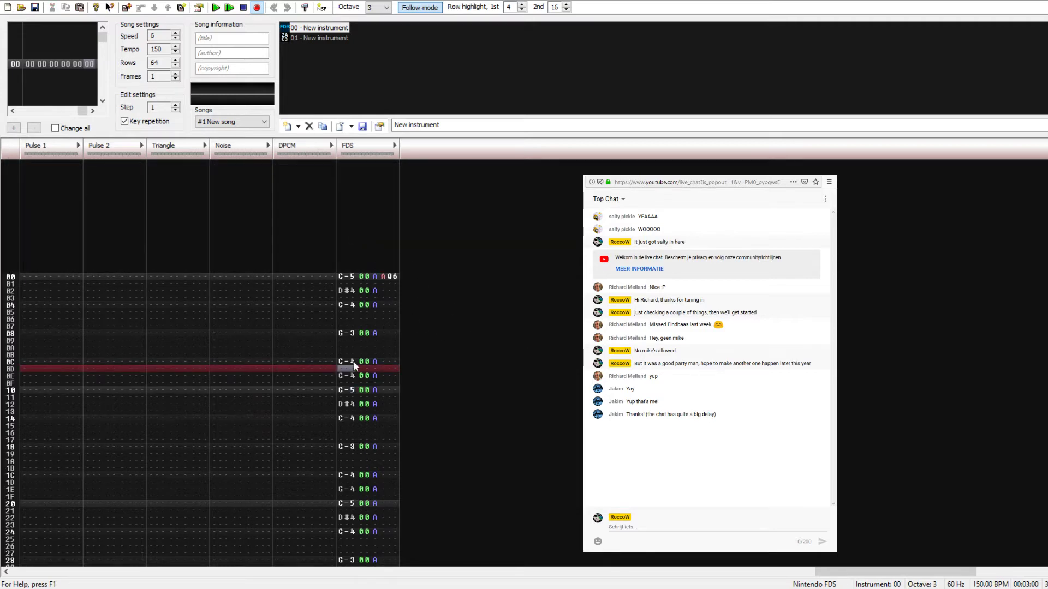
key(Return)
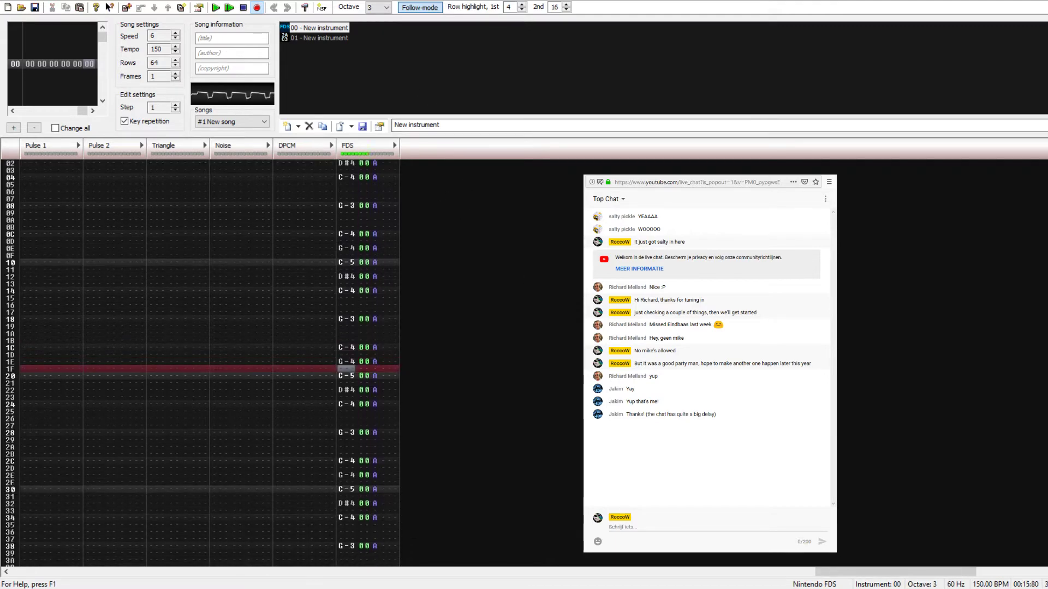
key(Return)
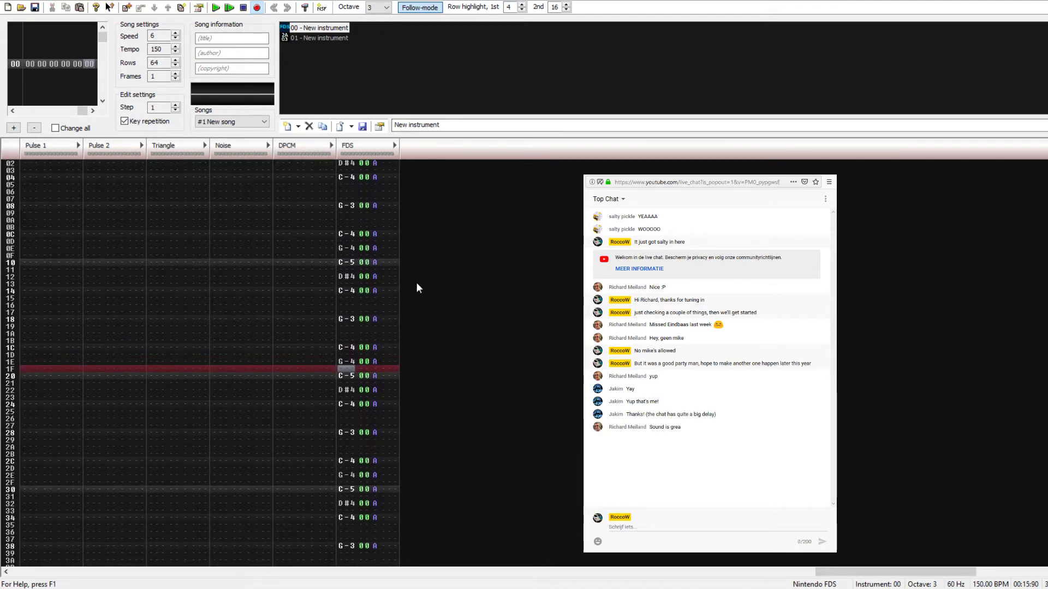
Step: Check the live chat, return to the tracker, and play the FDS melody again
key(alt+Tab)
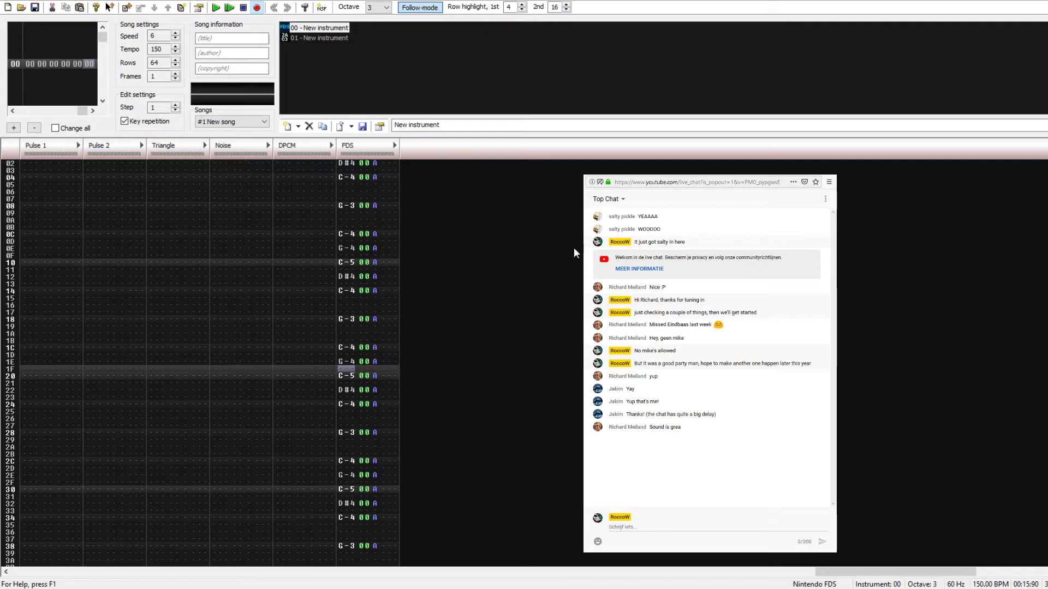
click(351, 239)
key(Return)
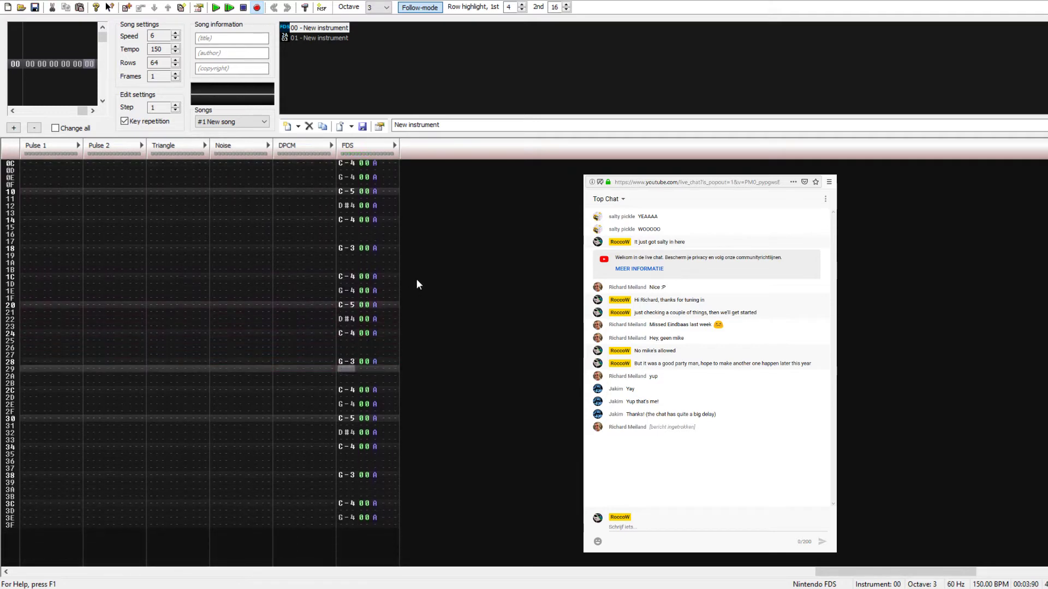
key(Return)
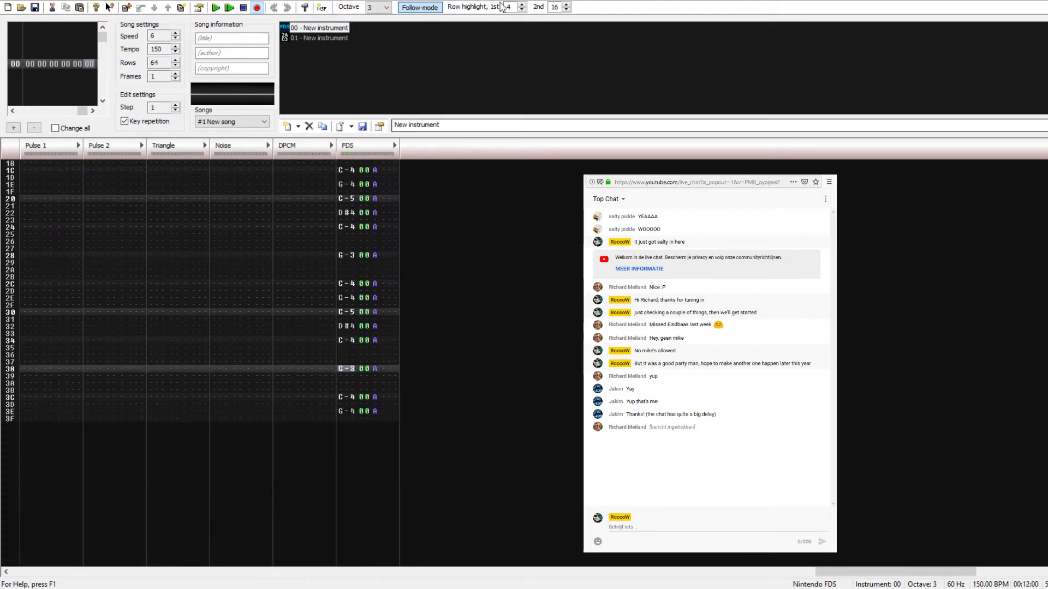
key(space)
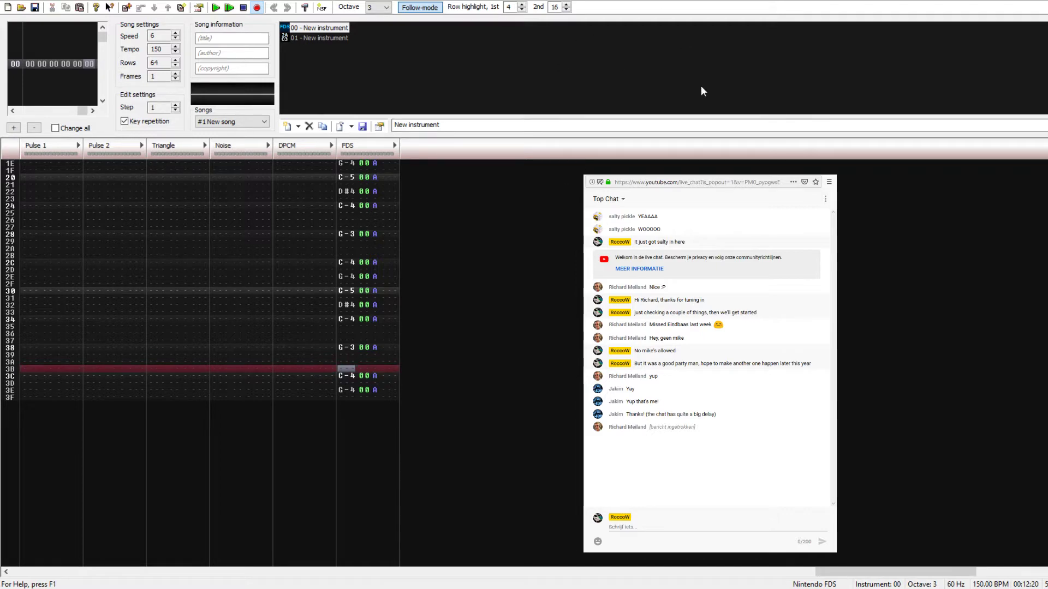
key(Return)
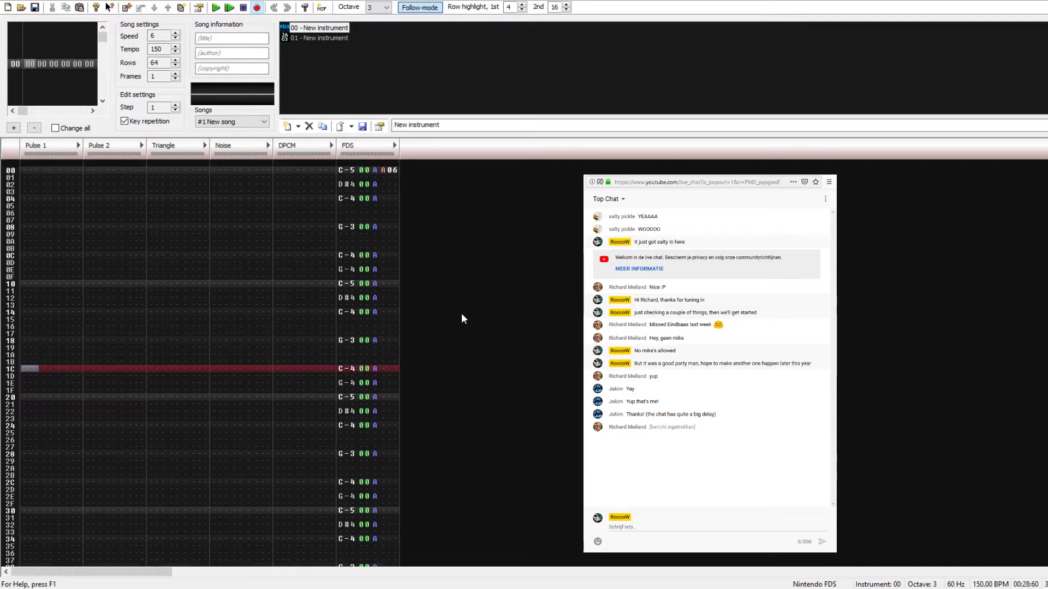
Step: Enter a C-3 note with instrument 01 in row 00 of the Triangle channel
key(Up)
key(Up)
key(Up)
key(Up)
key(Up)
key(Up)
key(Up)
key(Up)
key(Up)
key(Up)
key(Up)
key(Up)
key(Up)
key(Up)
key(Up)
key(Up)
key(Up)
key(Up)
key(Up)
key(Up)
key(Tab)
key(Tab)
key(Tab)
key(Left)
key(Up)
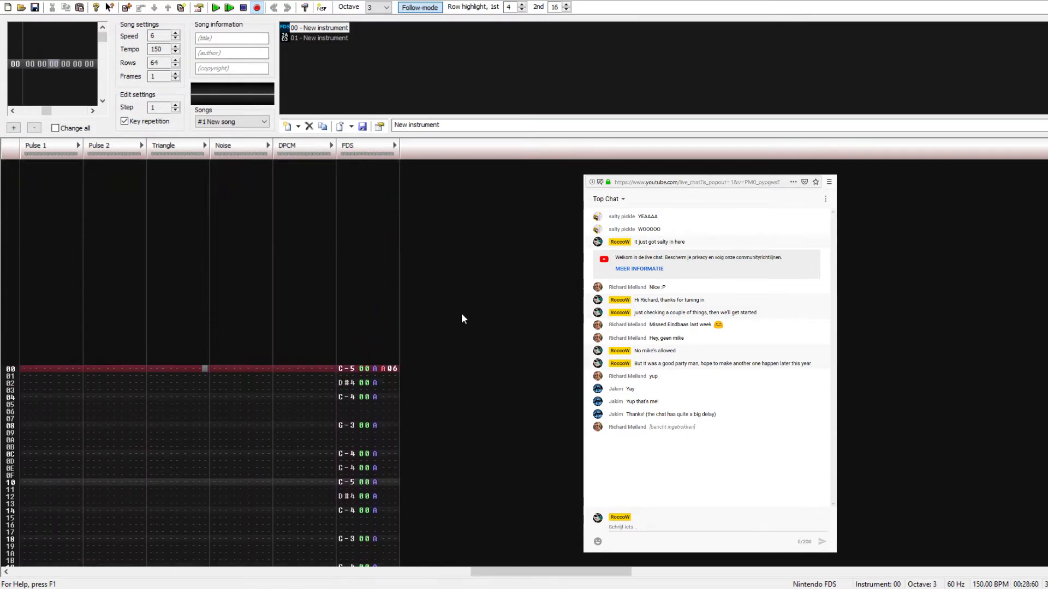
key(Left)
key(Left)
key(Left)
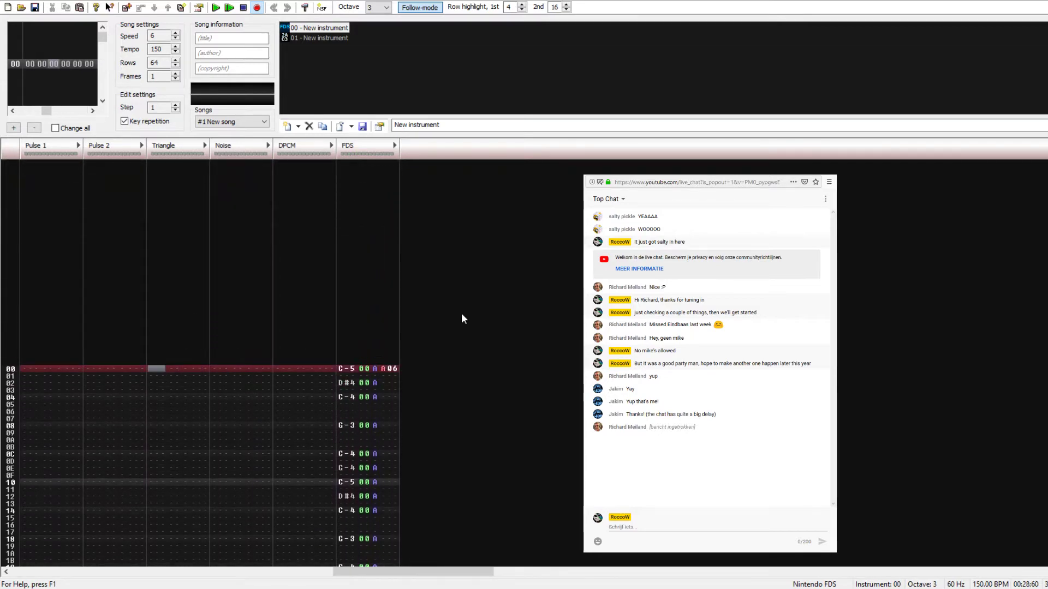
key(z)
key(Up)
key(ctrl+Down)
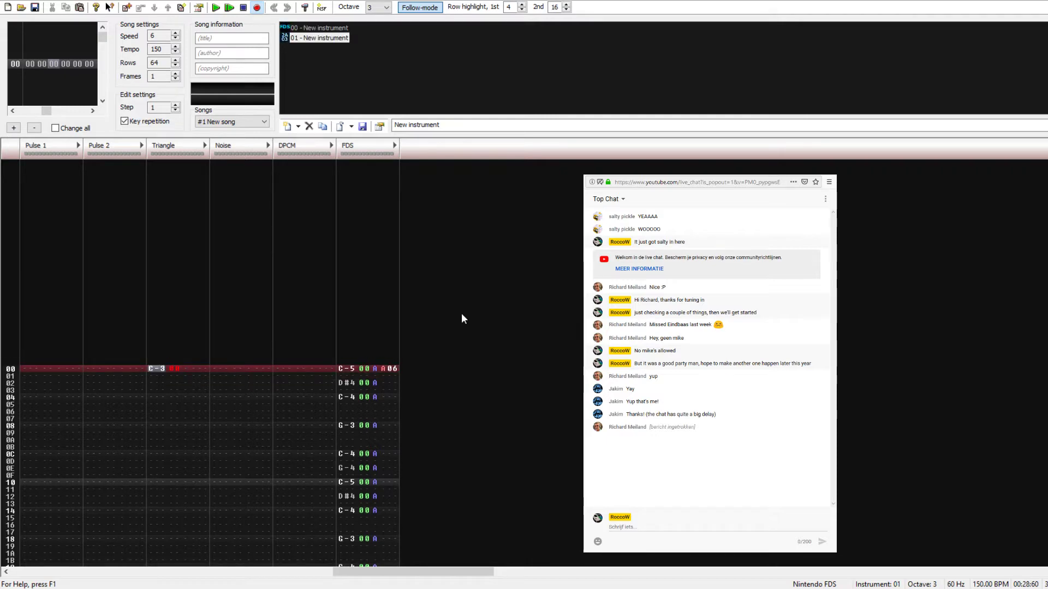
key(z)
Step: Enter G-3 with instrument 01 in row 04 of the Triangle channel and set the octave to 2
key(Down)
key(Down)
key(Down)
key(b)
key(Down)
key(Down)
key(Down)
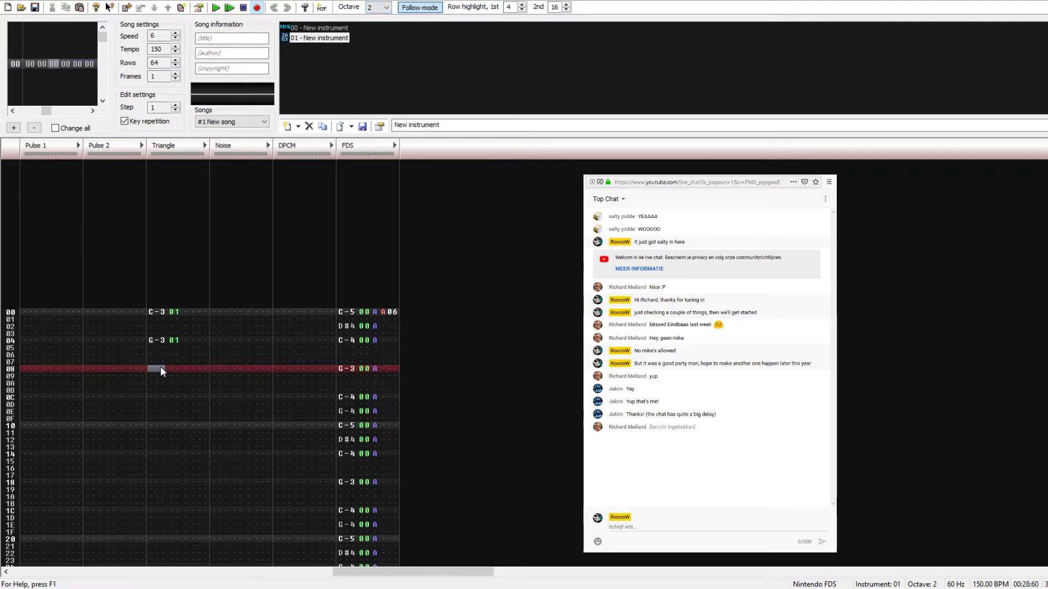
Step: Enter G-2 in row 08 and G-3 in row 0C of the Triangle channel with instrument 01
key(z)
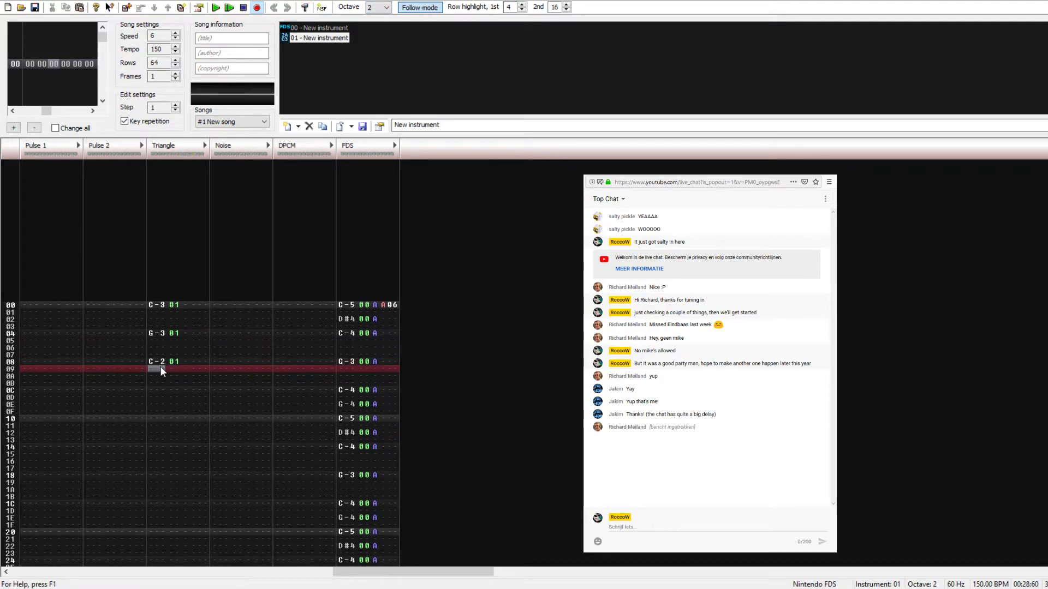
key(Up)
key(b)
key(Down)
key(Down)
key(Down)
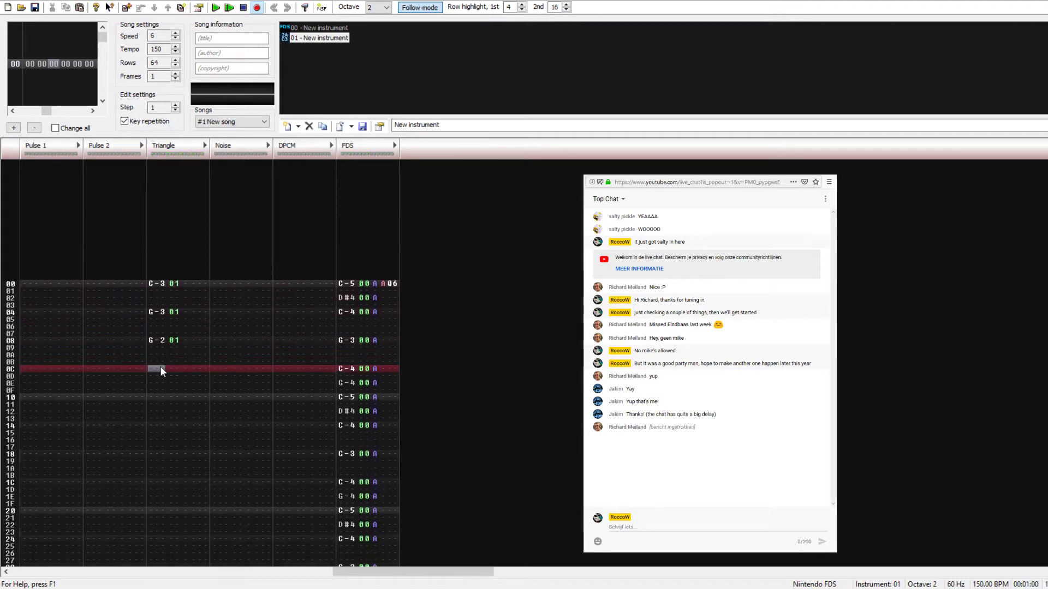
key(t)
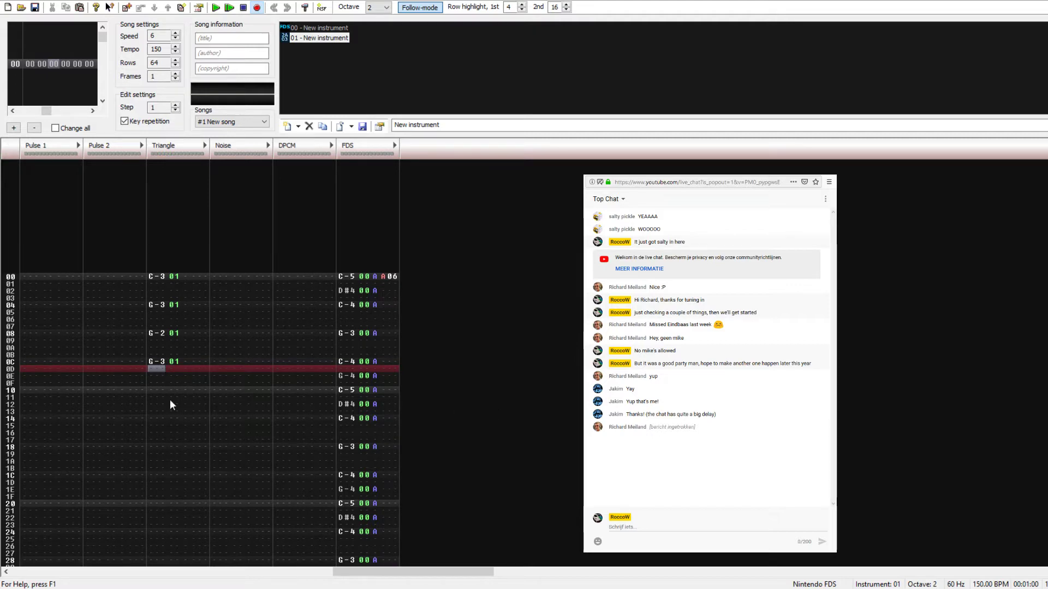
Step: Insert note cuts in rows 02, 06, 0A and 0E of the Triangle channel and play the bass line briefly
key(Up)
key(Up)
key(Up)
key(Up)
key(Up)
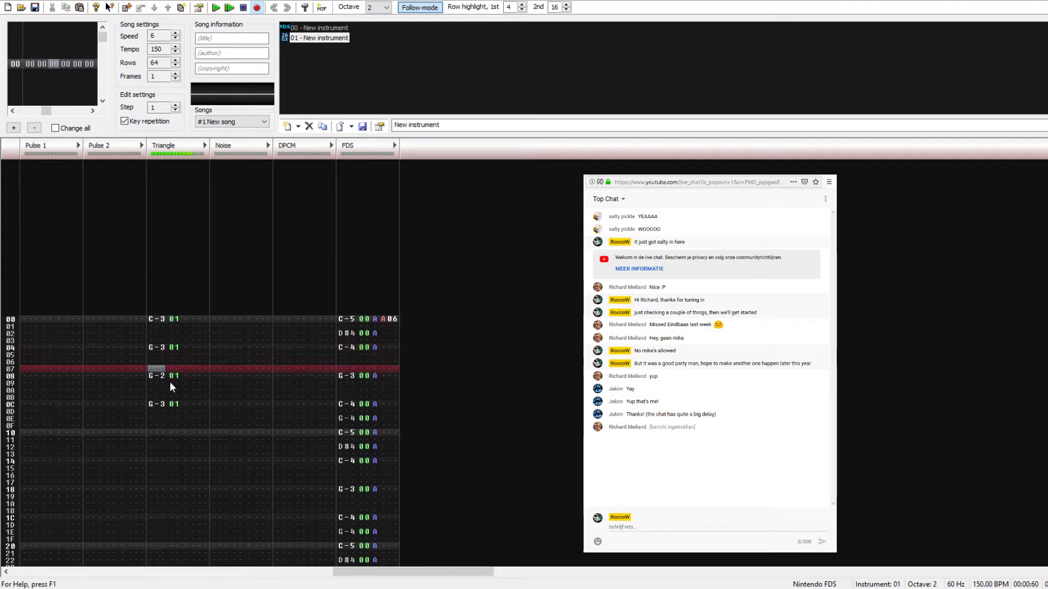
key(Down)
key(Down)
key(Down)
key(Down)
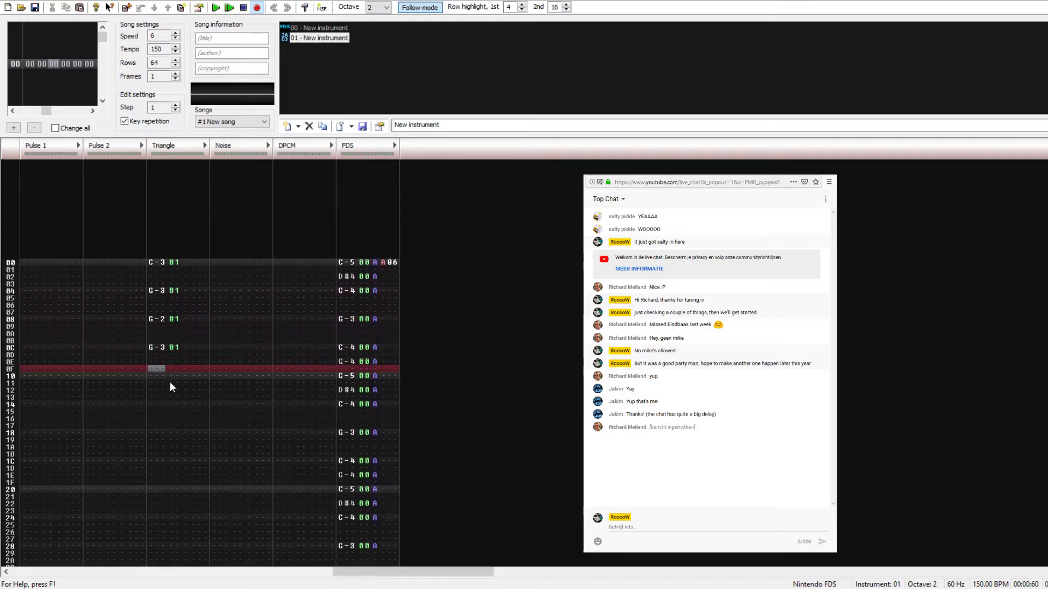
key(Up)
key(Up)
key(Up)
key(Up)
key(Up)
key(Up)
key(Up)
key(Up)
key(Up)
key(Up)
key(Up)
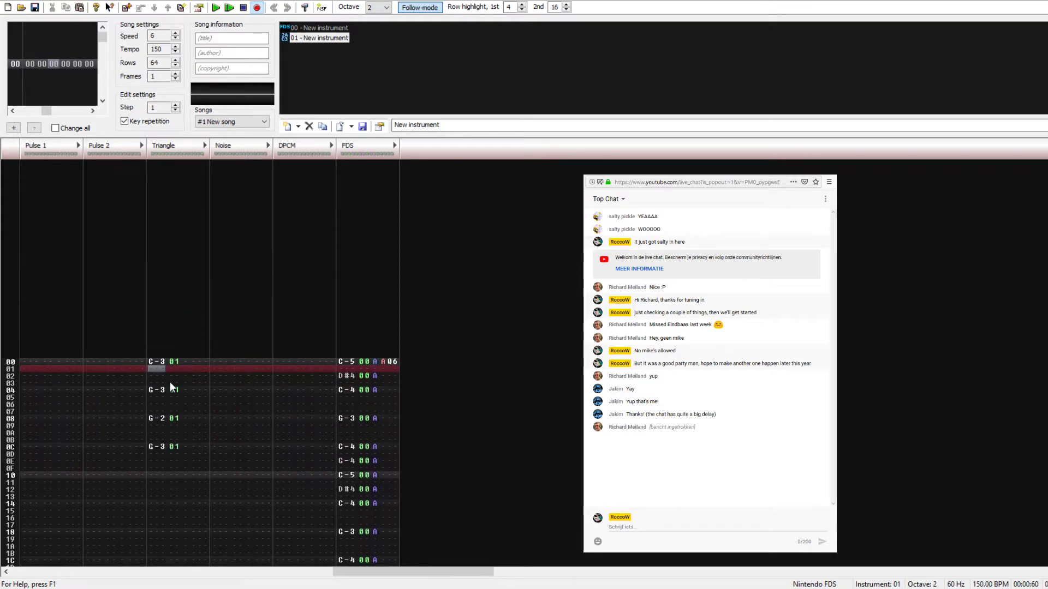
key(Down)
key(1)
key(Down)
key(Down)
key(Down)
key(1)
key(Down)
key(Down)
key(Down)
key(1)
key(Down)
key(Down)
key(Down)
key(1)
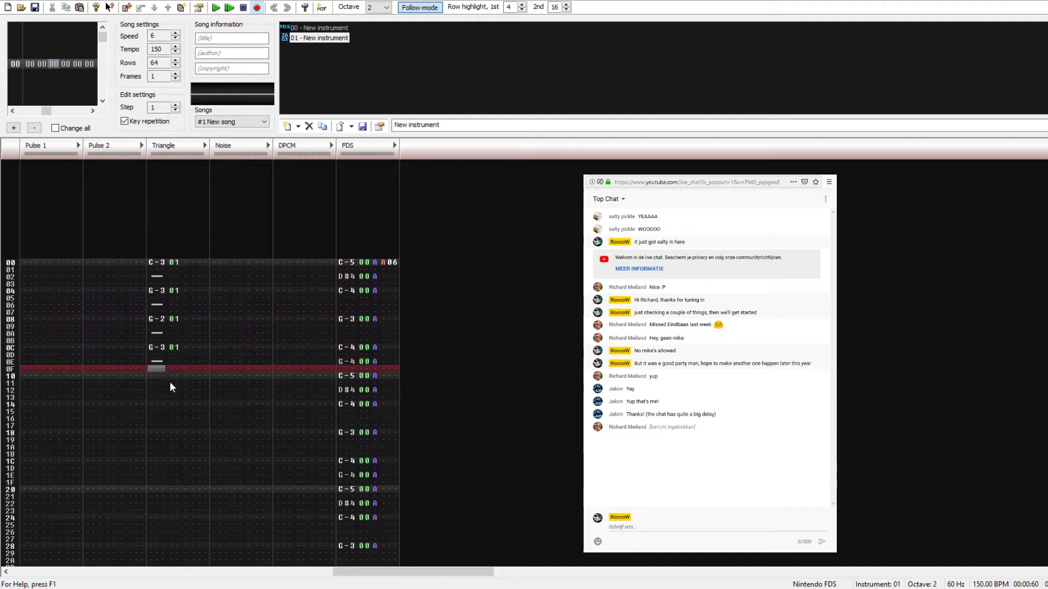
key(Return)
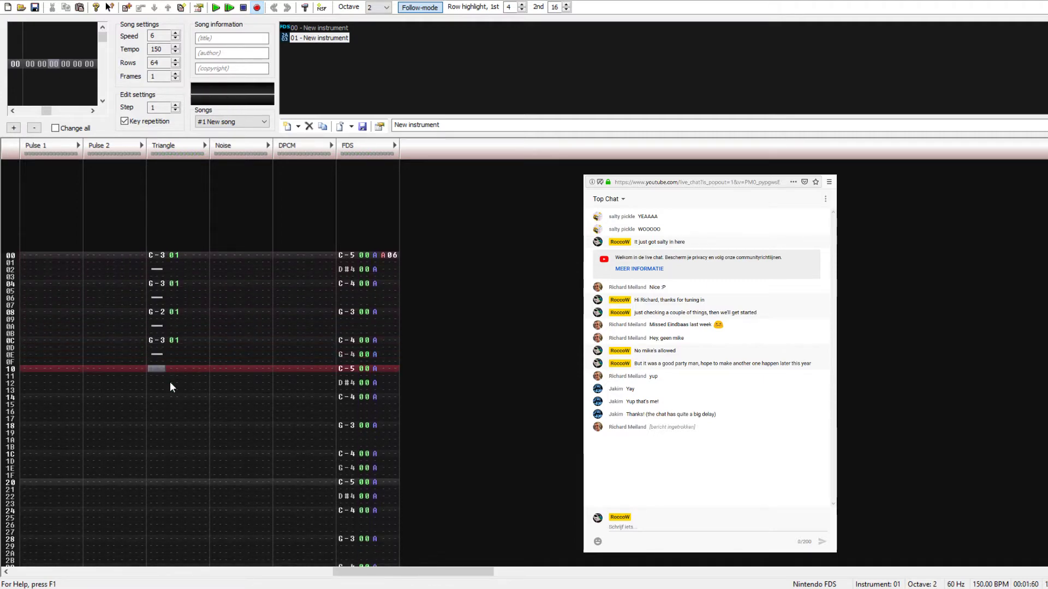
Step: Copy the Triangle bass line from rows 00–0F and paste it at row 10
drag(155, 256, 173, 366)
key(ctrl+c)
click(160, 368)
key(ctrl+v)
Step: Copy the Triangle bass line from rows 00–1F and paste it at row 20
click(32, 255)
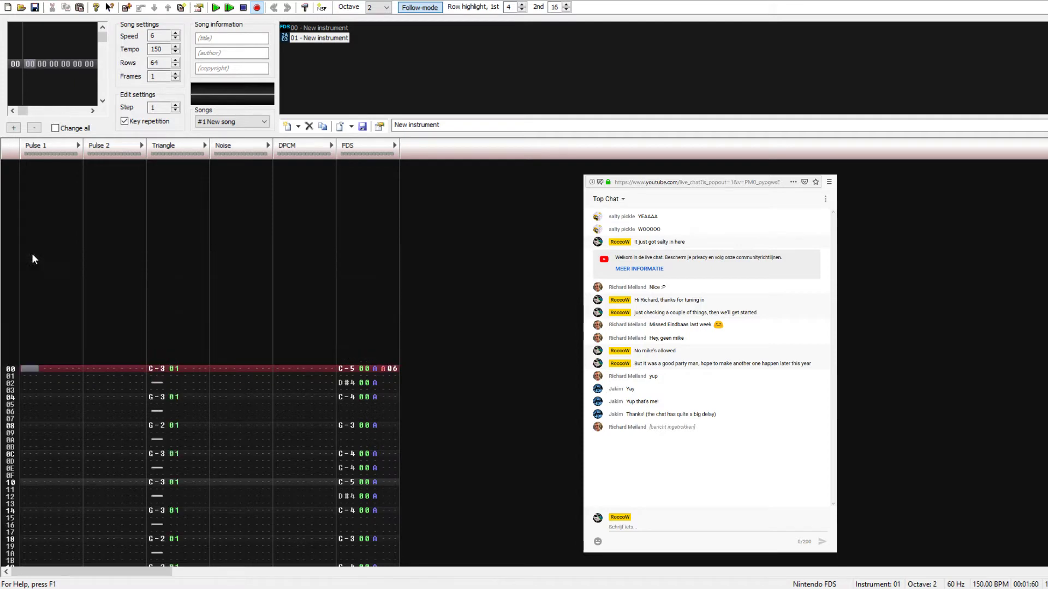
scroll(277, 358, down, 6)
scroll(171, 255, up, 2)
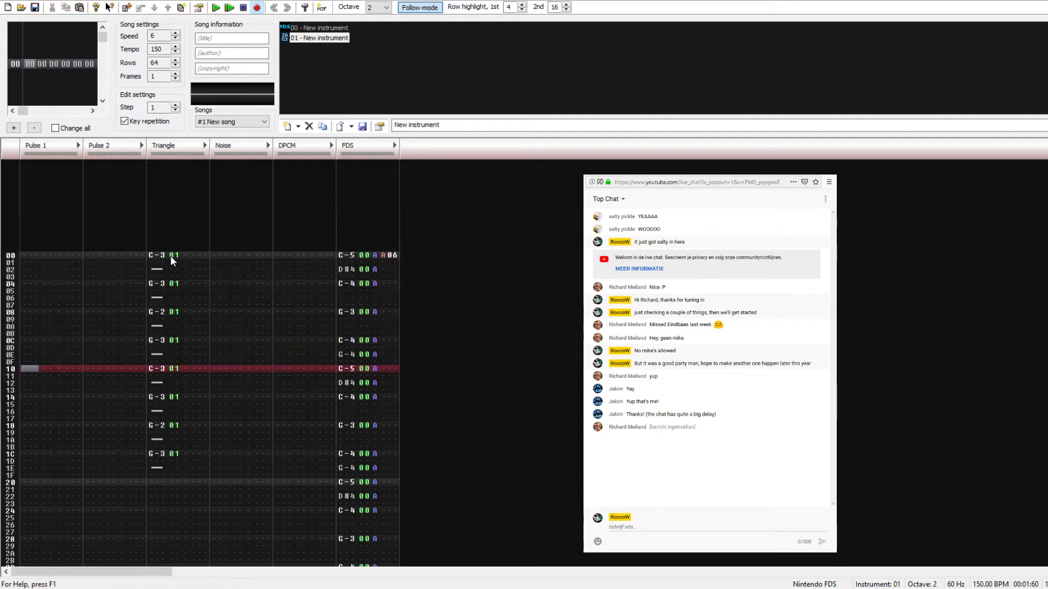
drag(156, 256, 181, 484)
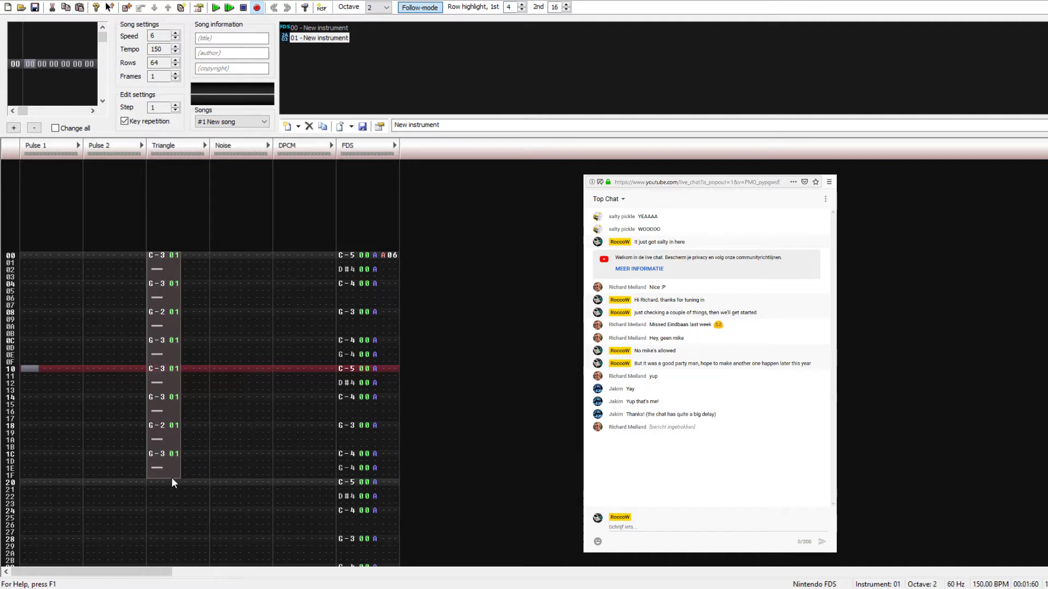
key(ctrl+c)
click(157, 482)
key(ctrl+v)
scroll(310, 354, down, 1)
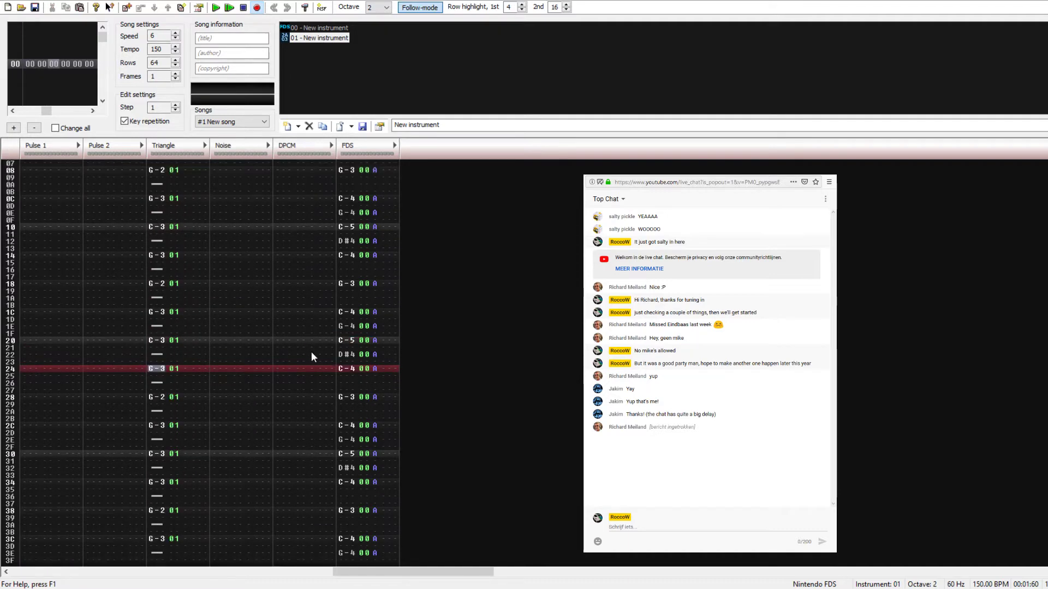
Step: Play the pattern from row 00 to hear the Triangle bass line together with the FDS melody
scroll(233, 307, up, 7)
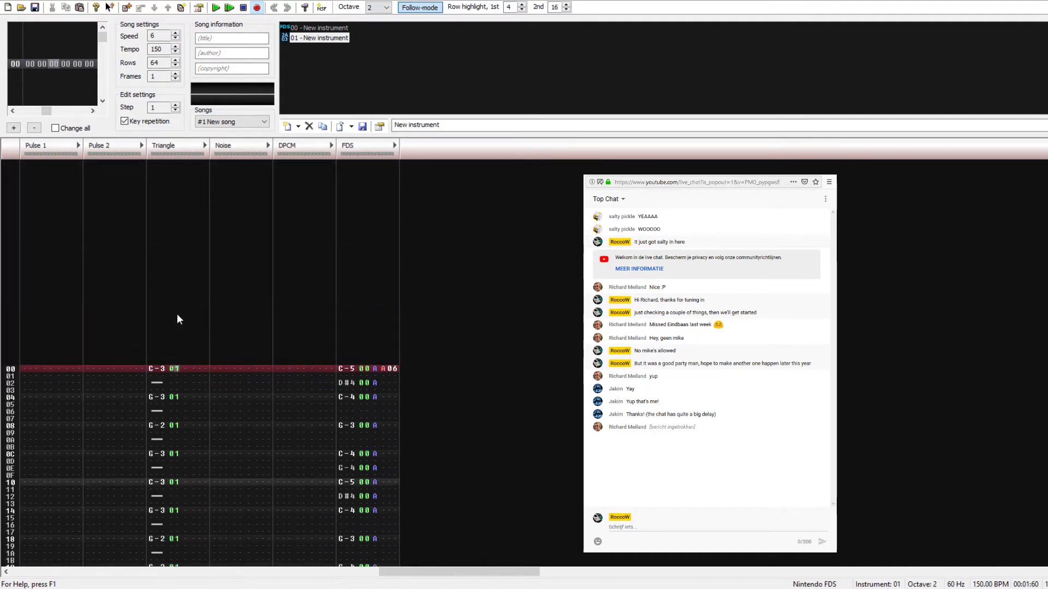
key(Return)
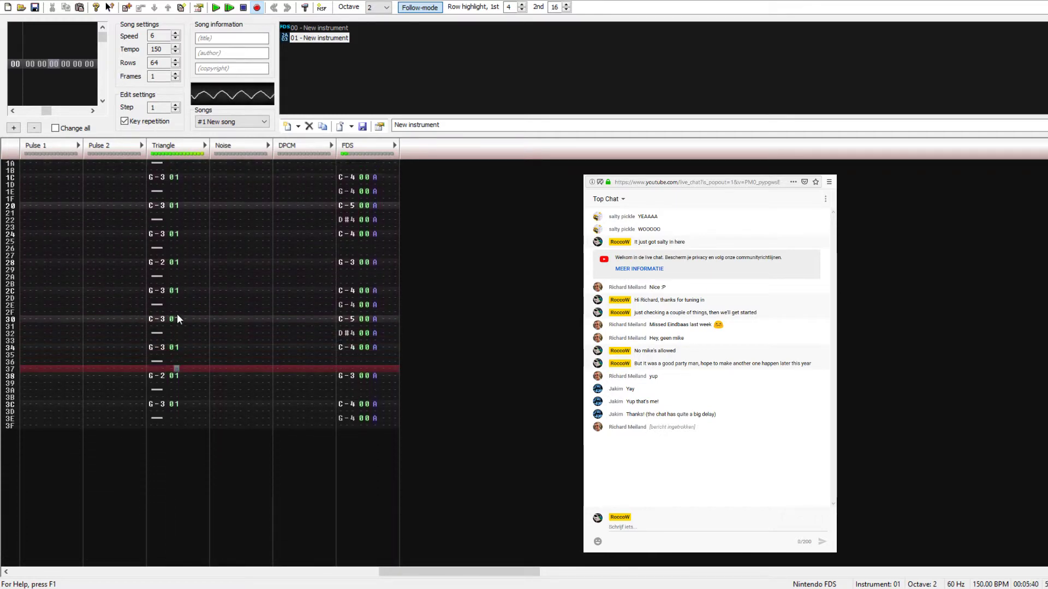
key(Return)
Step: Enter a C-3 note with instrument 01 in row 00 of the Pulse 2 channel
key(shift+Left)
key(Left)
key(Left)
key(Left)
key(Left)
key(Left)
key(Left)
key(Left)
key(Left)
key(Left)
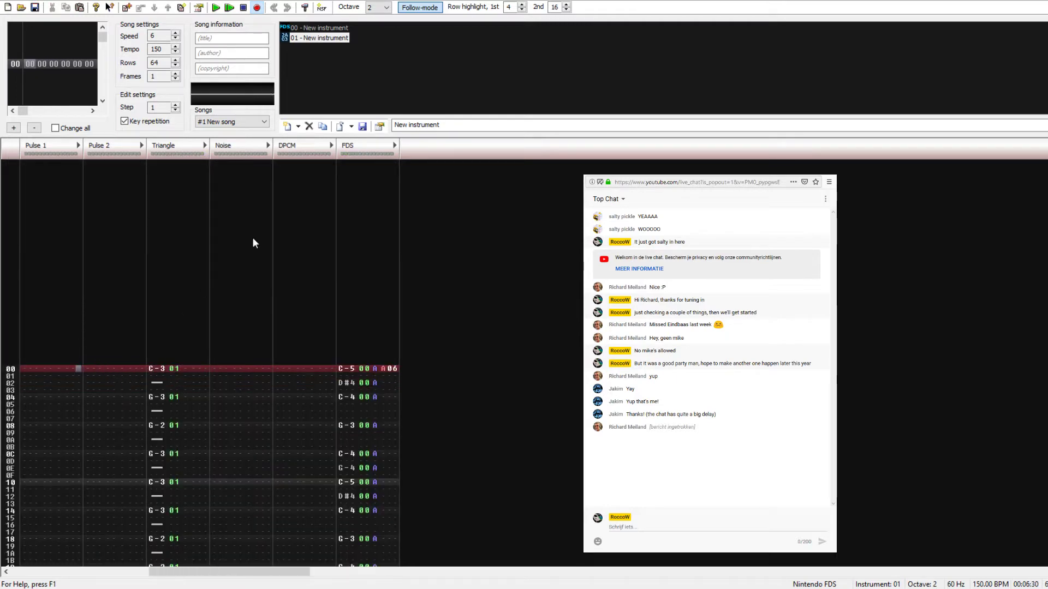
click(344, 63)
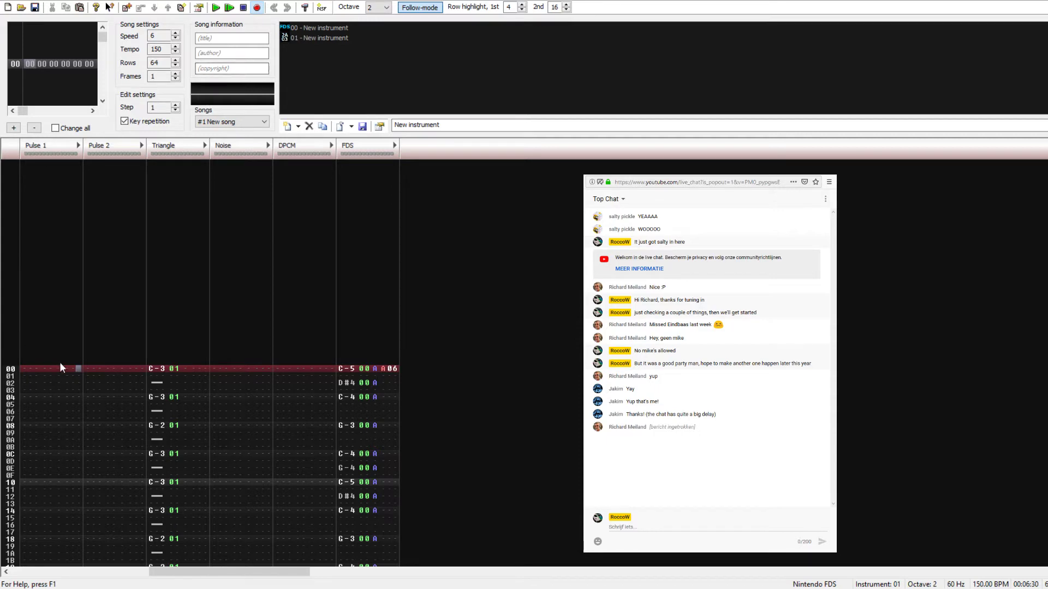
key(Left)
key(Left)
key(Left)
key(Left)
key(Left)
key(Left)
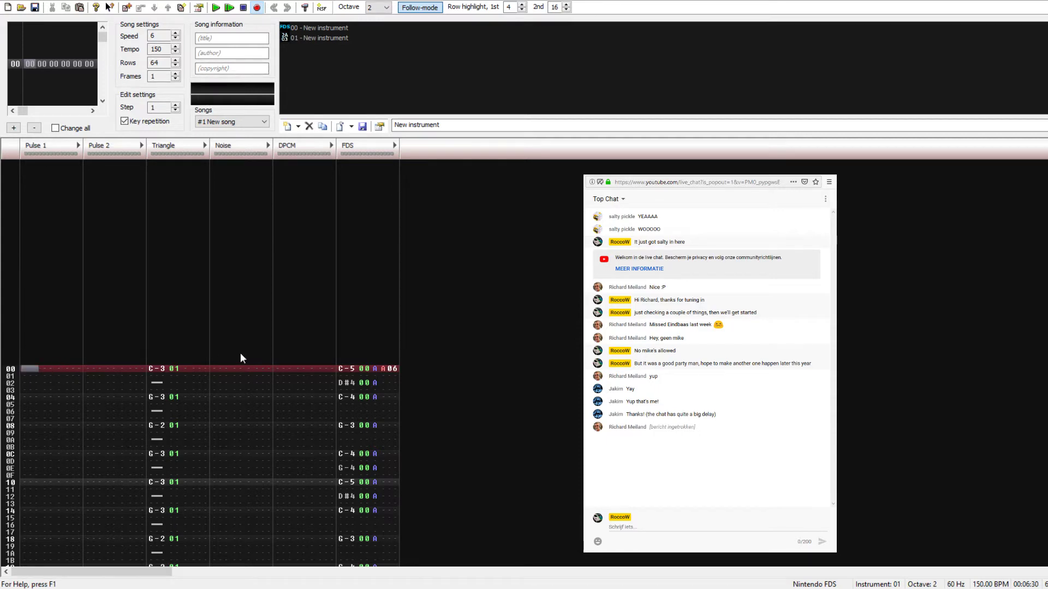
key(Right)
key(Right)
key(Right)
key(Right)
key(Right)
key(Right)
key(Right)
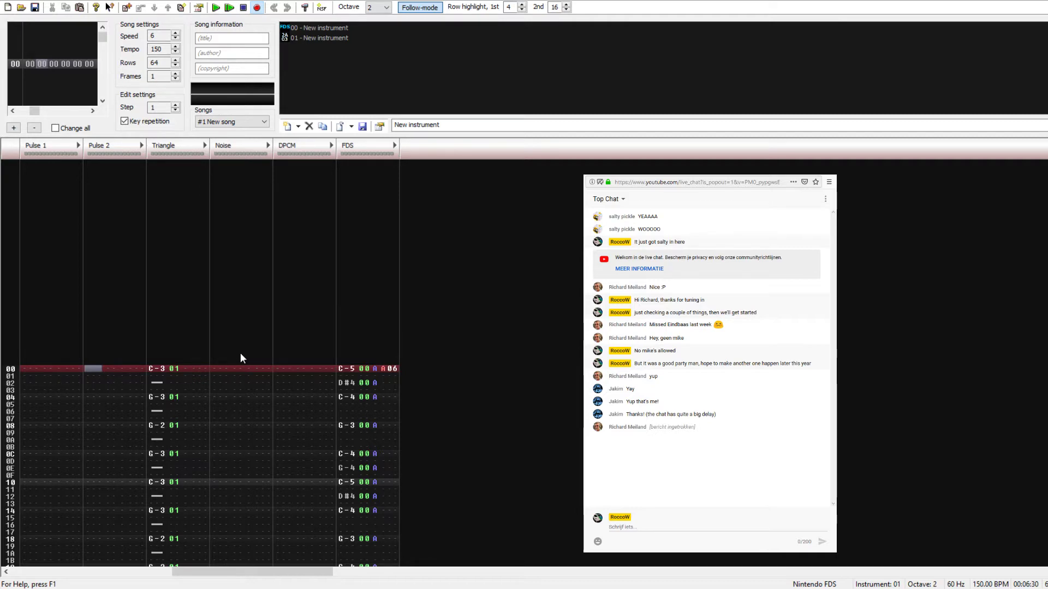
key(q)
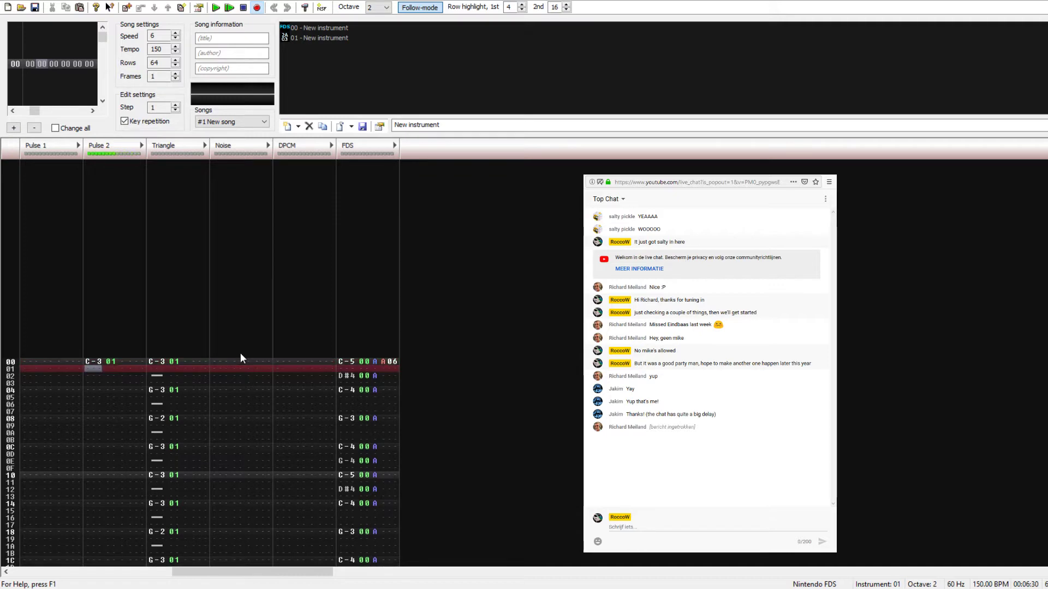
Step: Change the Pulse 2 note in row 00 to G-3 and add the arpeggio effect 037 to it
key(Up)
key(t)
key(Up)
key(Right)
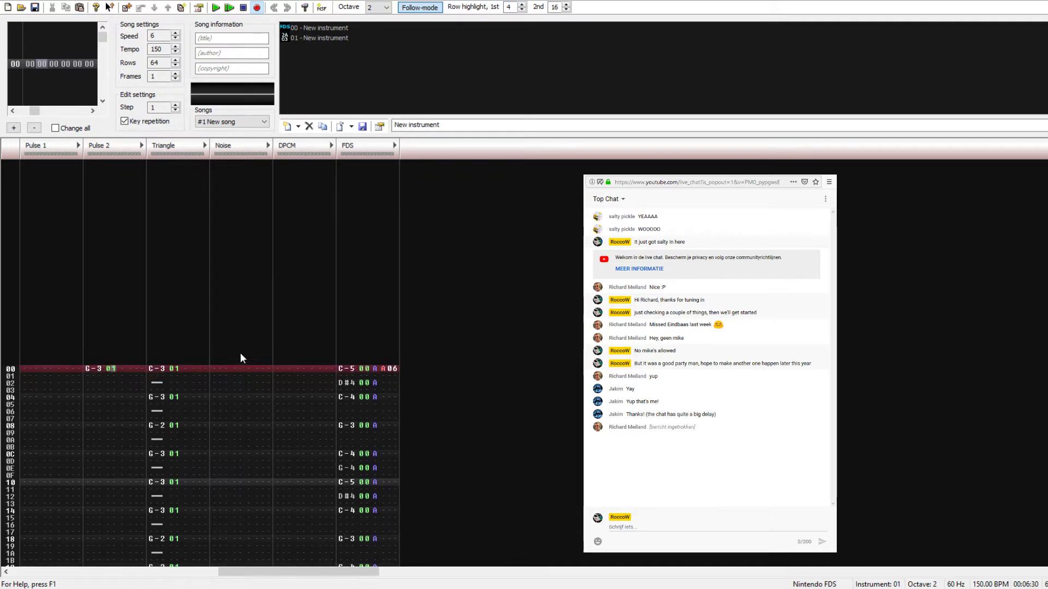
key(Right)
key(Right)
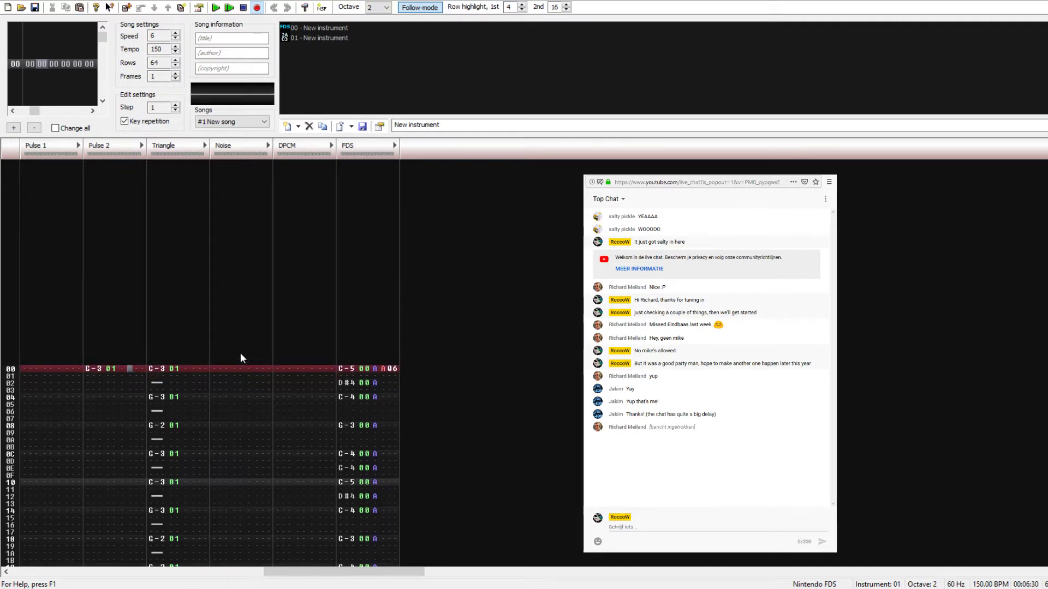
key(0)
key(Up)
key(Right)
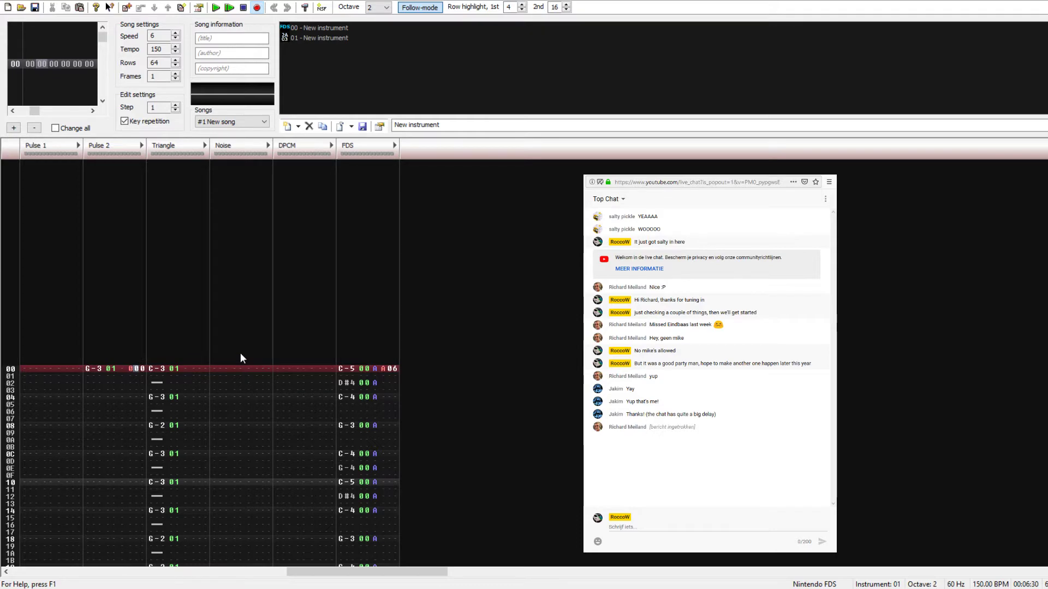
key(3)
key(Up)
key(Right)
key(7)
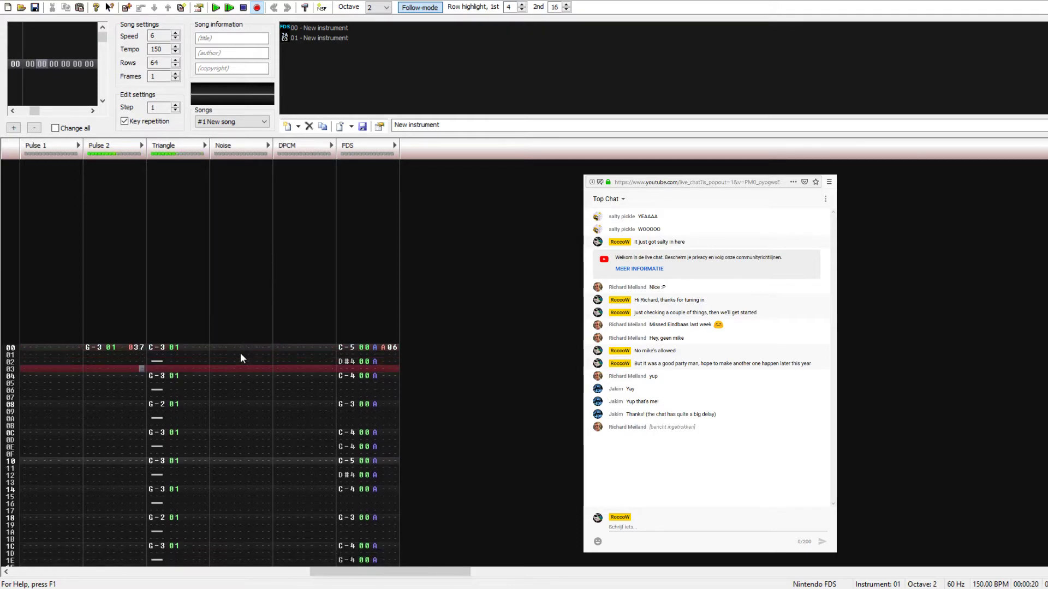
Step: Try the arpeggio values 047 and 027 on the Pulse 2 note in row 00 and set the effect back to 037
key(Up)
key(Left)
key(Left)
key(Left)
key(Right)
key(Right)
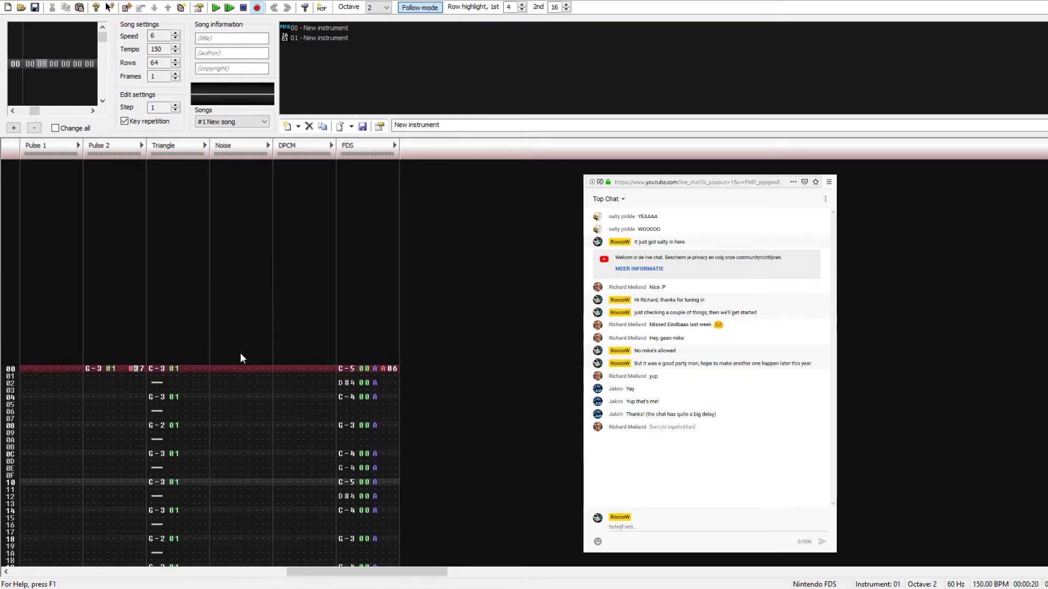
key(4)
key(Down)
key(Up)
key(Up)
key(2)
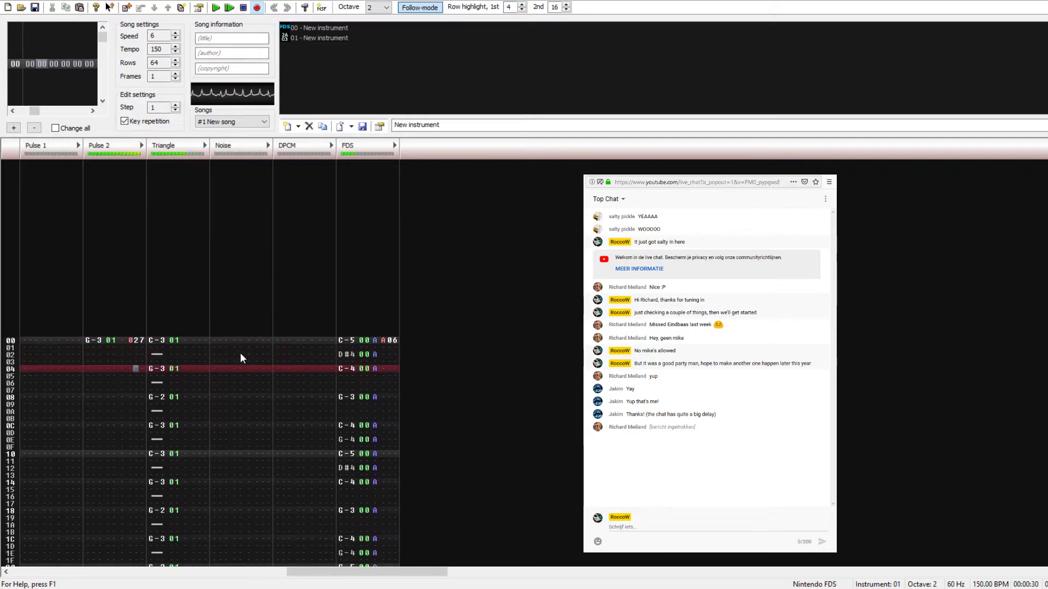
key(Up)
key(3)
Step: Try E-3 and C-3 as the arpeggiated Pulse 2 note in row 00
key(Left)
key(Up)
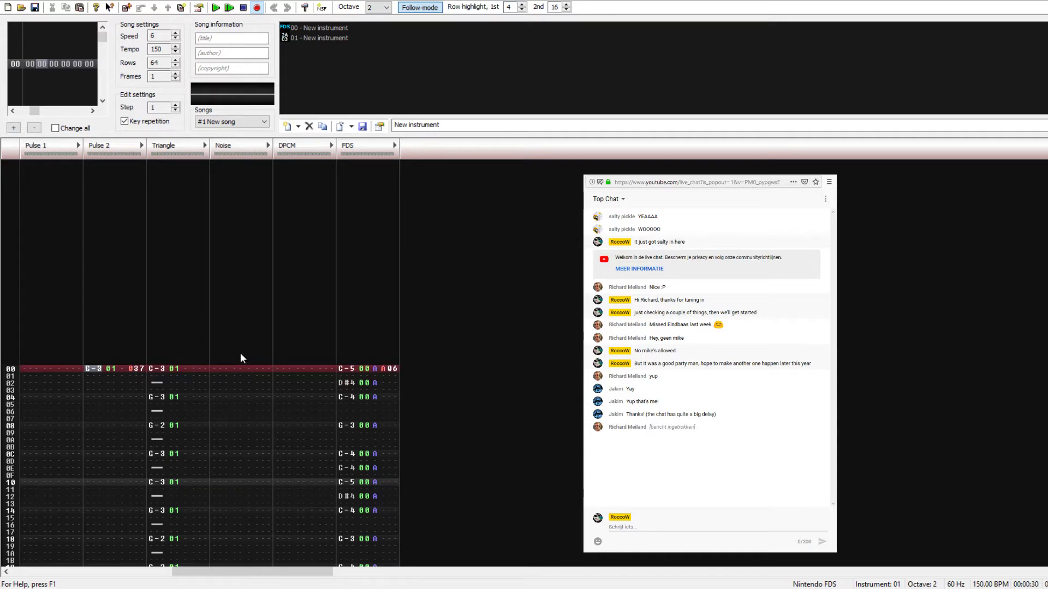
key(e)
key(space)
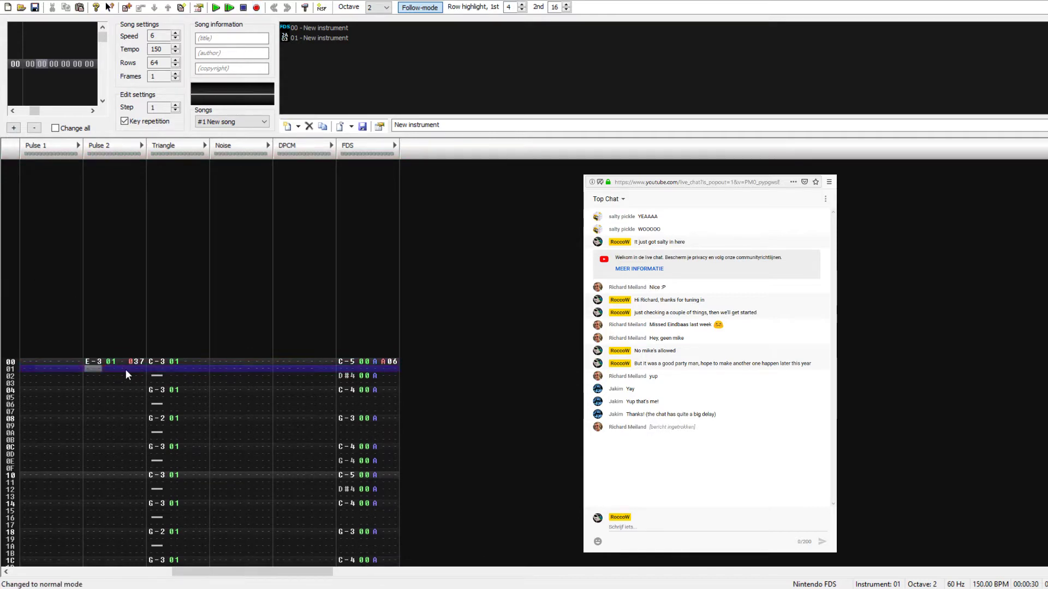
key(Up)
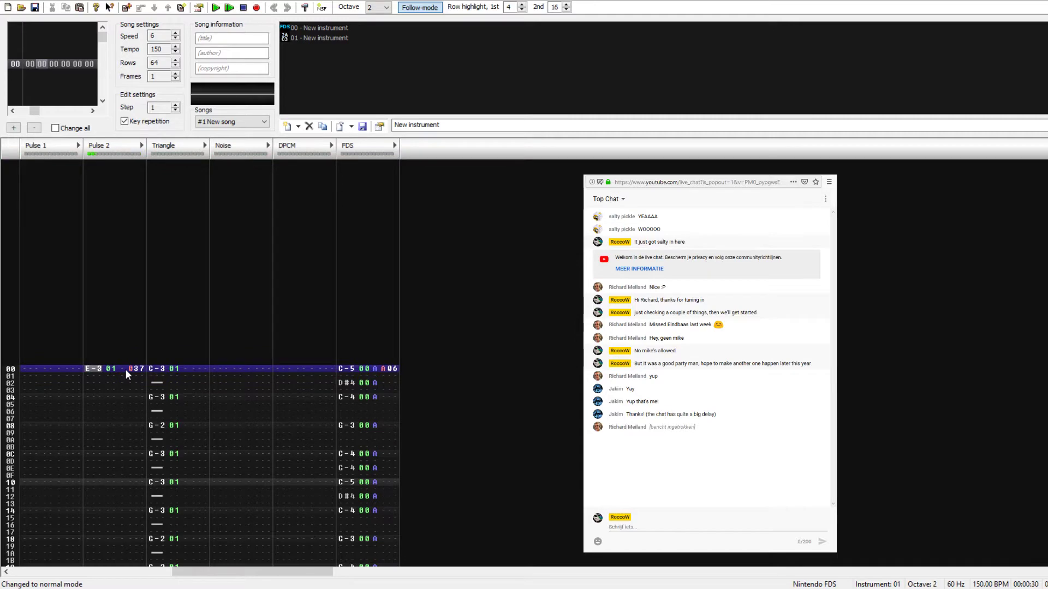
key(space)
key(q)
key(Down)
key(Up)
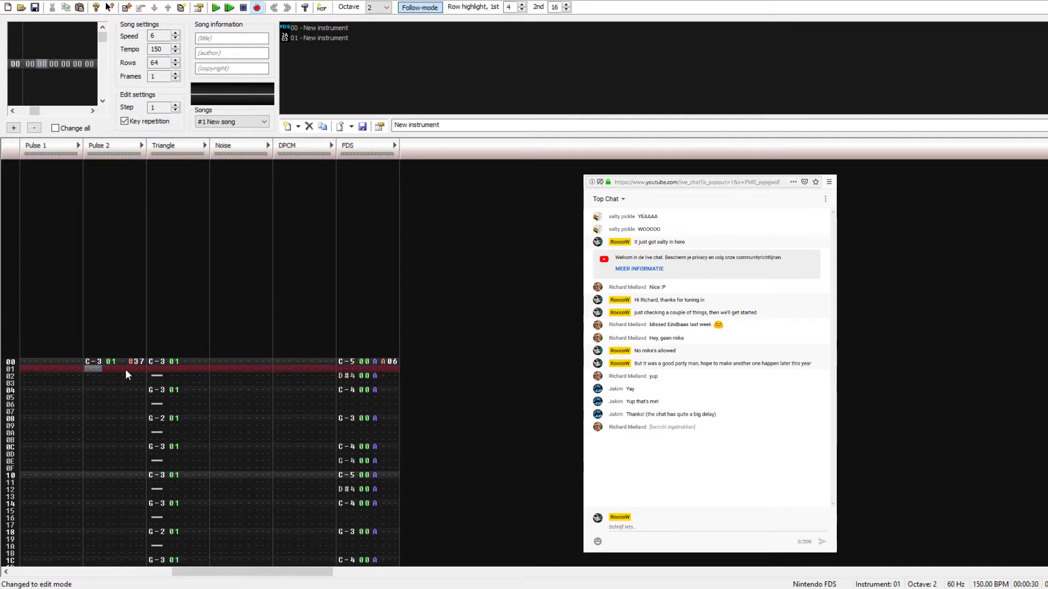
Step: Set the octave to 3, change the Pulse 2 note in row 00 to C-4 and play the pattern
key(Up)
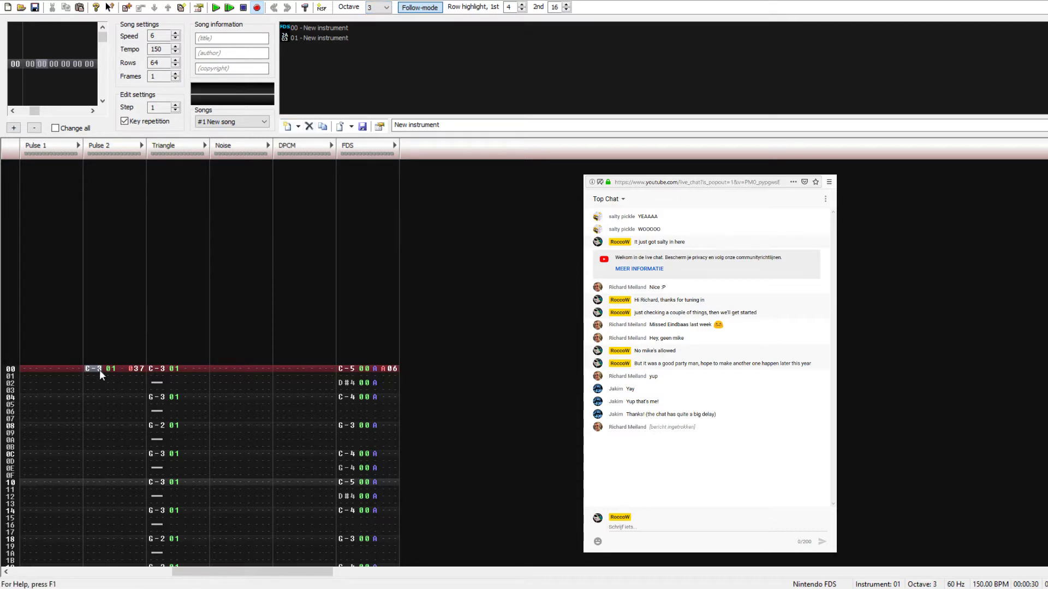
key(q)
key(Down)
key(Down)
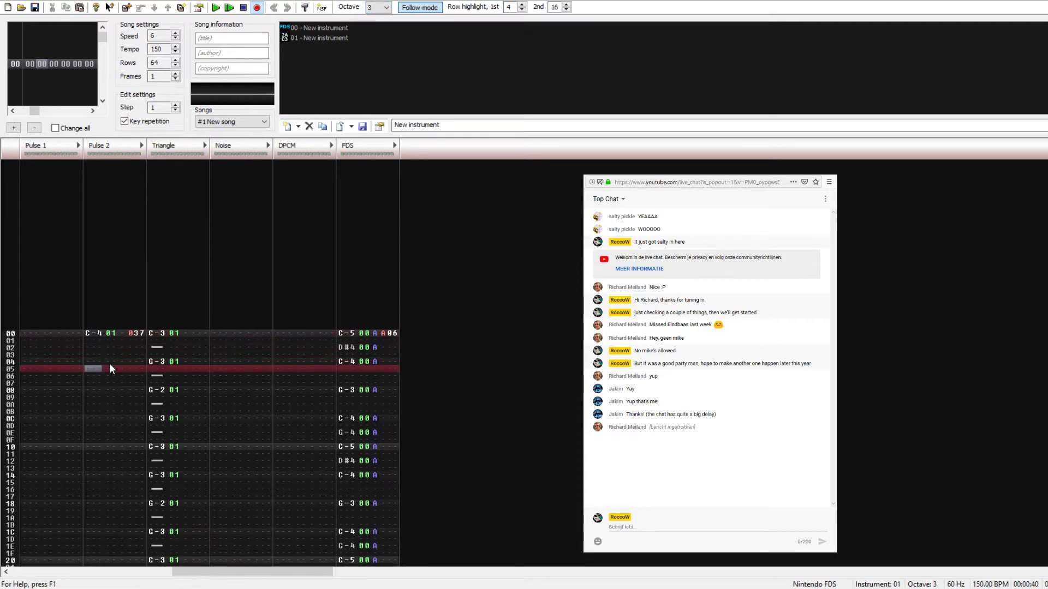
Step: Add a second effect column to the Pulse 2 channel
key(Up)
key(Up)
key(Up)
key(Right)
key(Right)
key(Right)
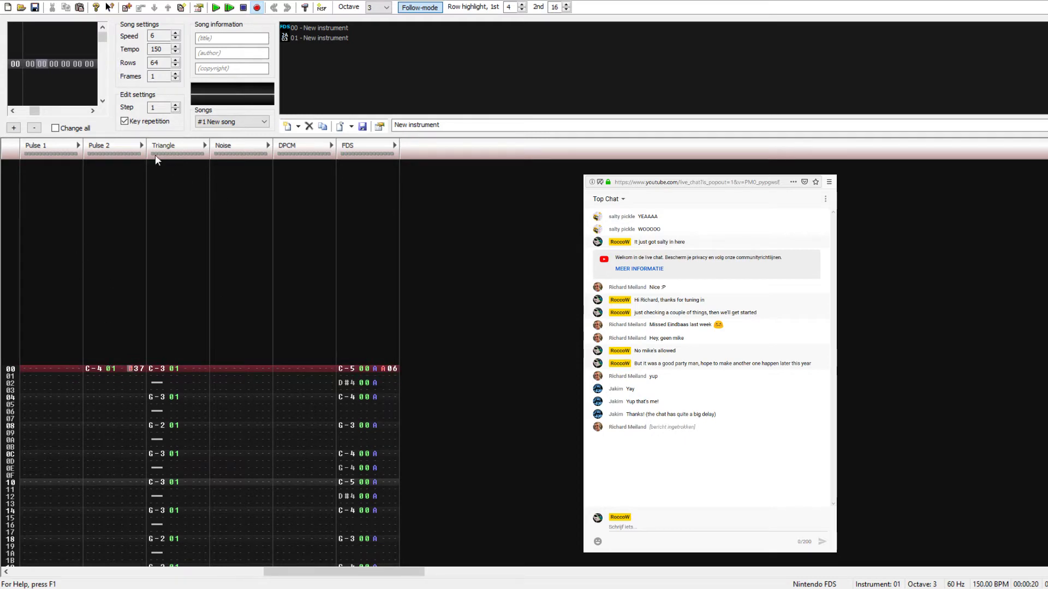
click(141, 146)
Step: Enter the duty effect V01 in the second effect column of Pulse 2 at row 00
click(155, 368)
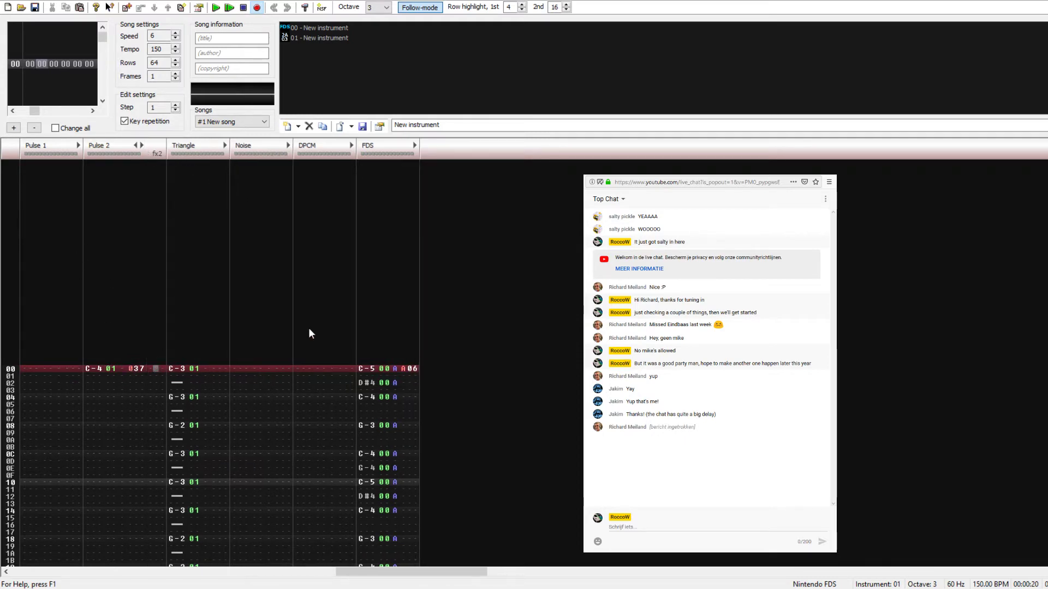
key(Left)
text(v)
key(Right)
key(Up)
text(1)
key(Down)
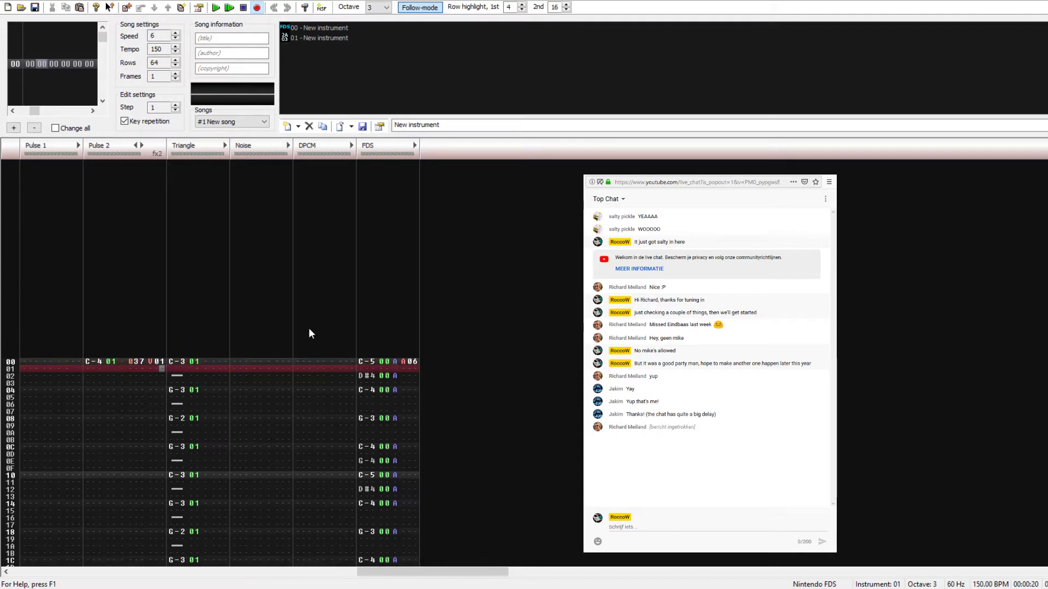
key(Down)
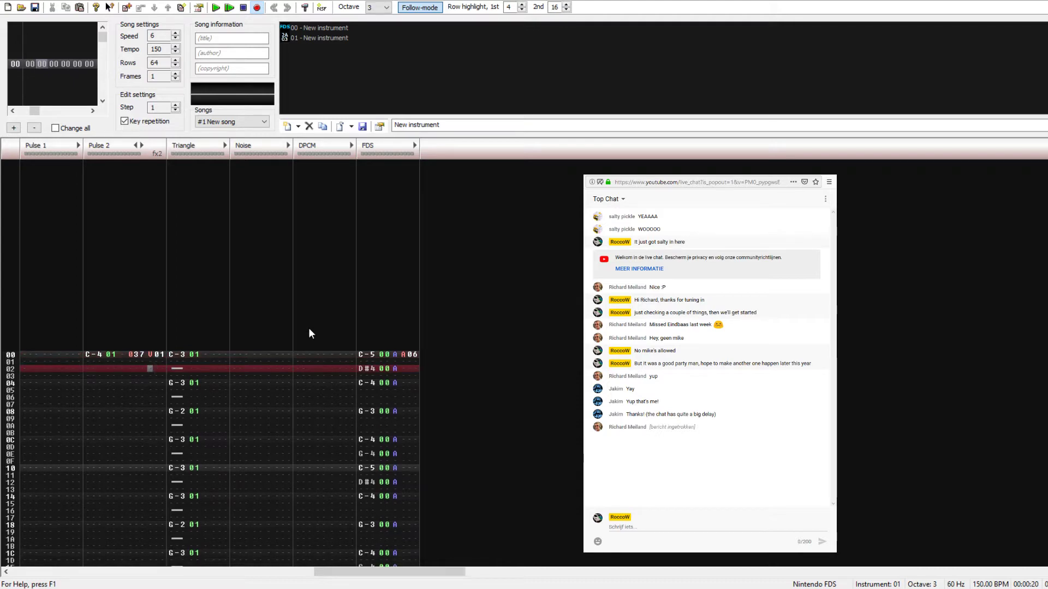
Step: Add a third effect column to Pulse 2 and enter the volume slide effect A07 in it at row 00
key(Up)
key(Left)
key(Left)
key(Left)
key(Left)
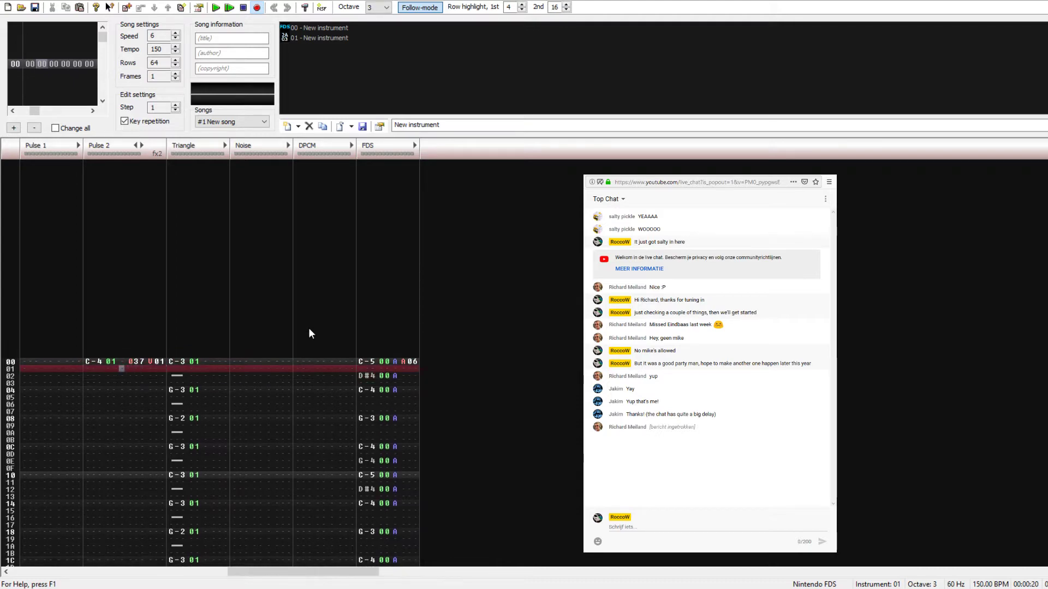
key(Up)
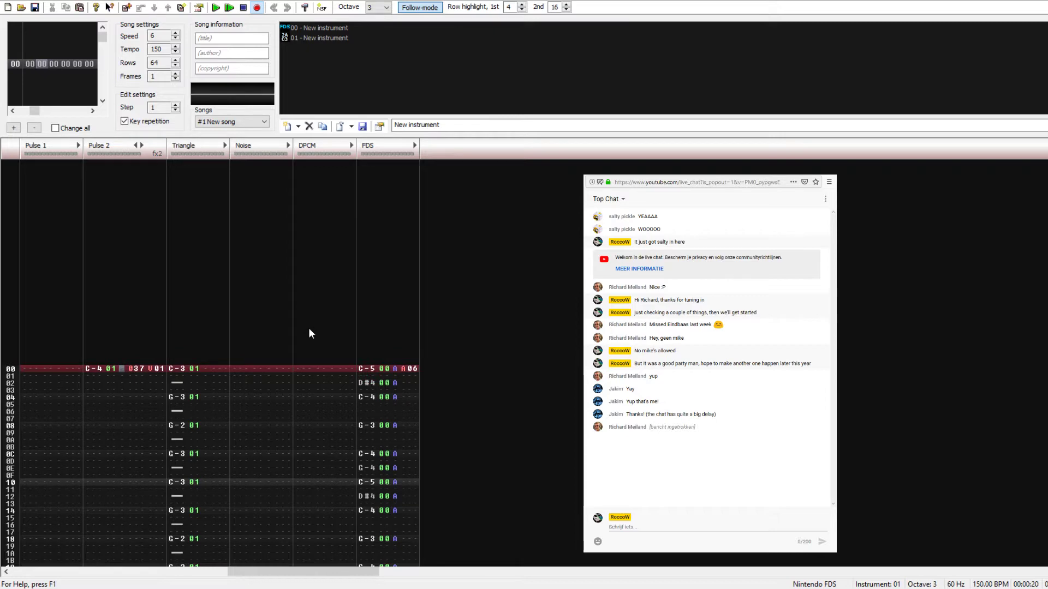
click(141, 145)
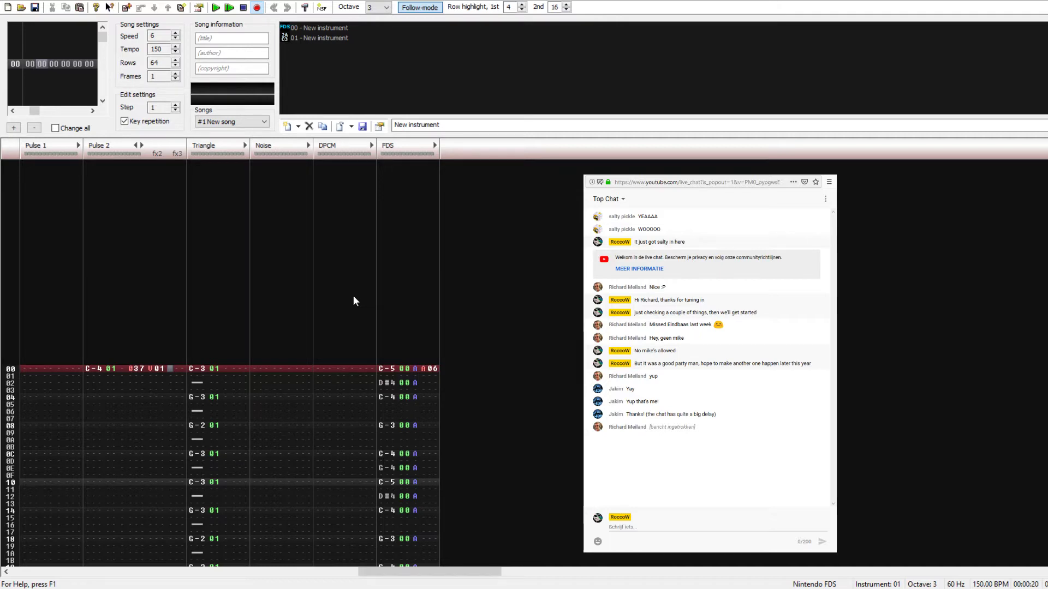
key(space)
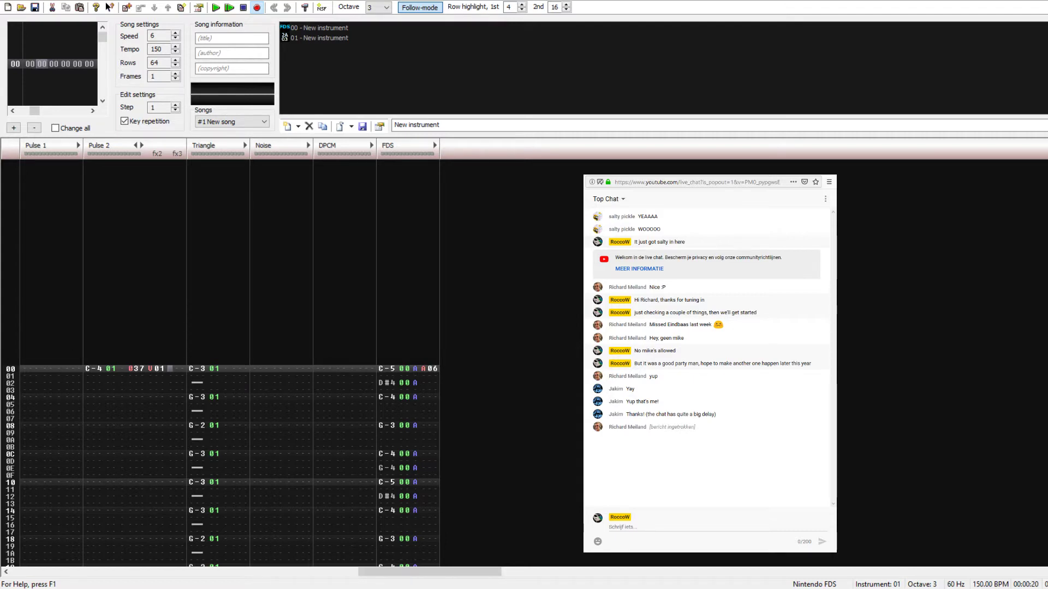
click(372, 289)
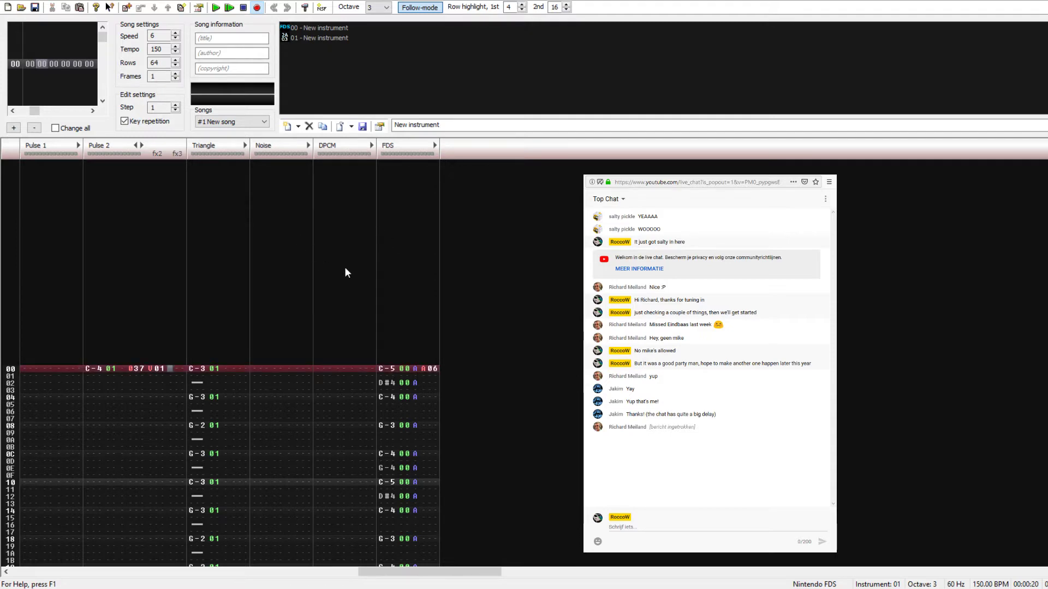
text(A07)
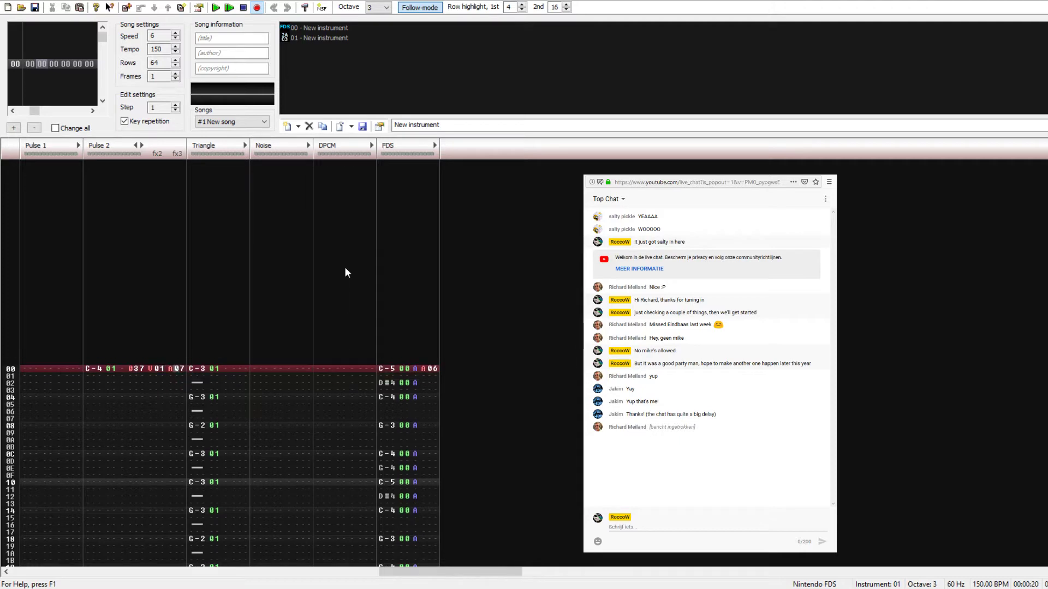
Step: Set the volume of the Pulse 2 note in row 00 to A
key(Left)
key(Left)
key(Left)
key(Left)
key(Left)
key(Left)
key(Left)
key(Left)
key(Left)
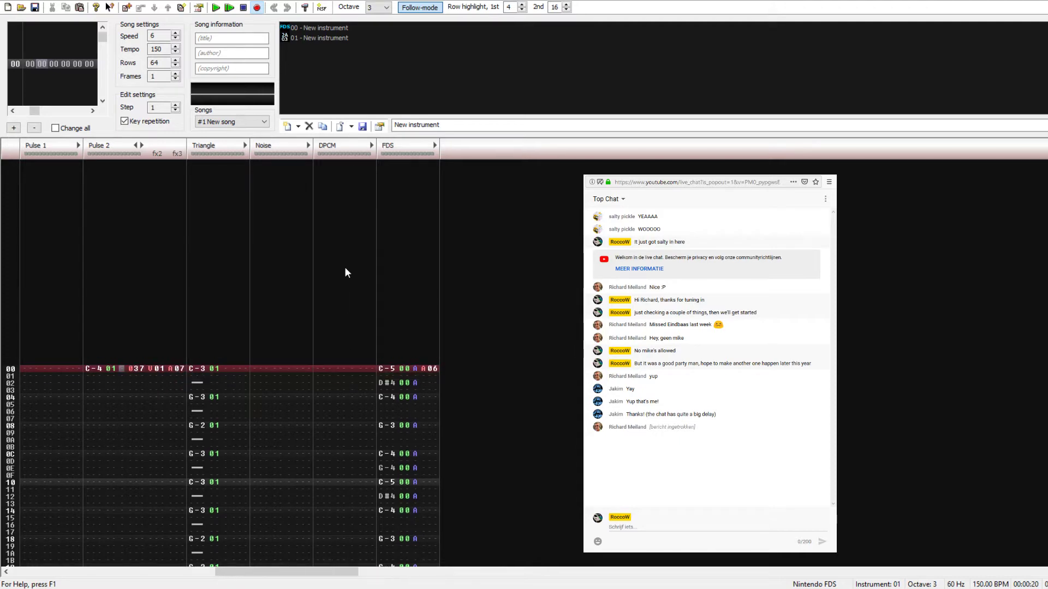
text(f)
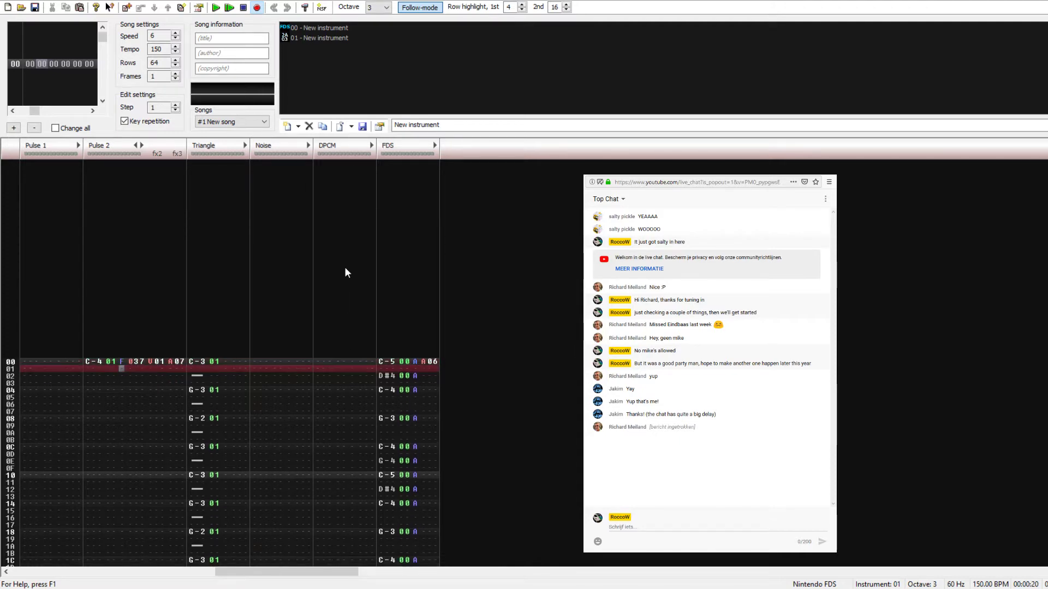
key(Up)
text(a)
key(Down)
key(Down)
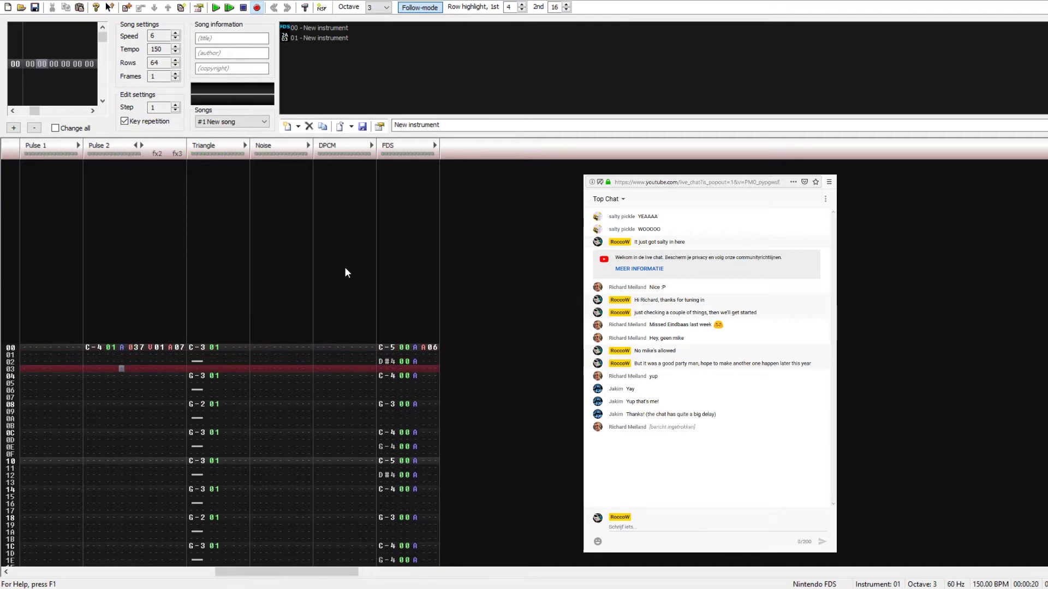
Step: Change the Pulse 2 note in row 00 to G-3, delete the stray note in row 01 and play the pattern
click(86, 347)
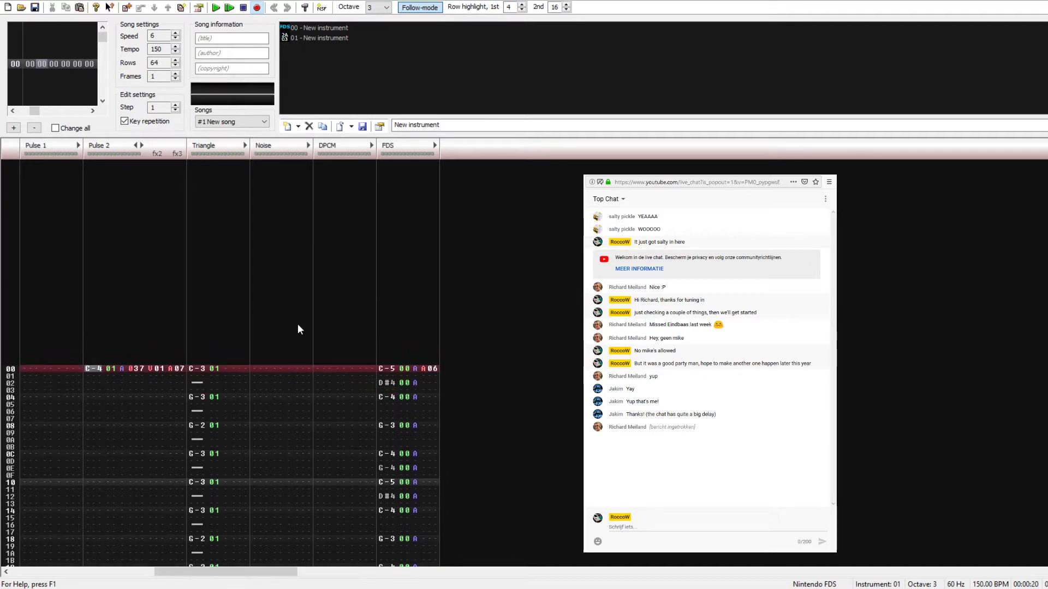
text(bv)
key(Down)
key(Down)
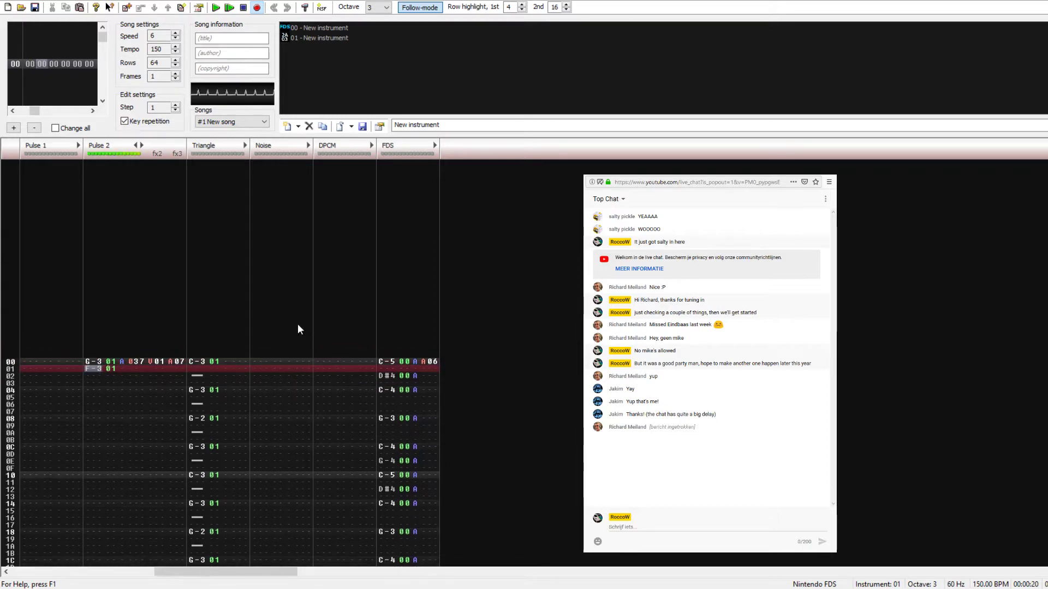
key(BackSpace)
key(BackSpace)
key(BackSpace)
key(Return)
key(Return)
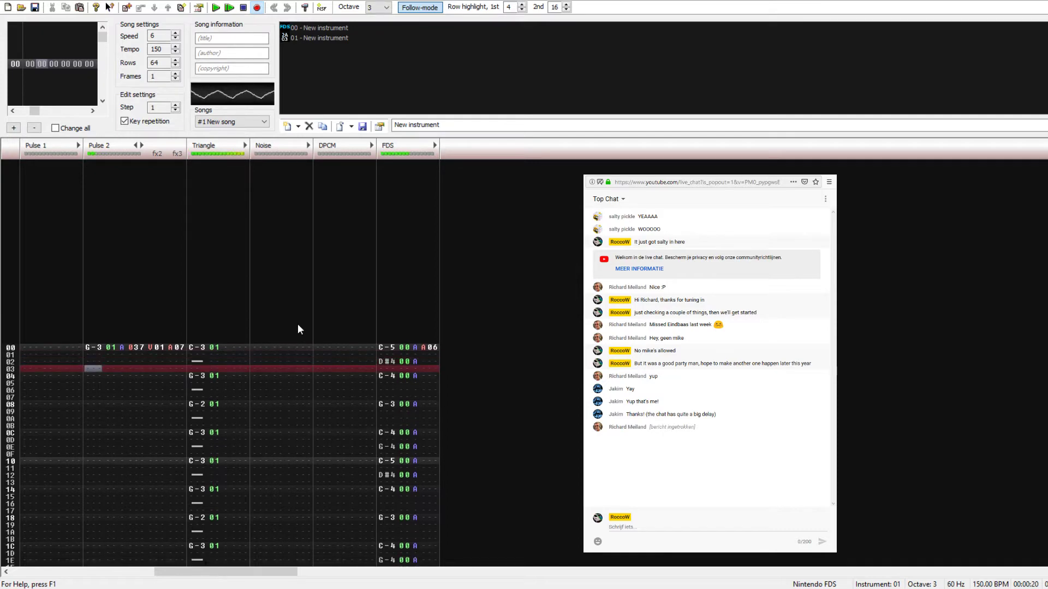
key(Down)
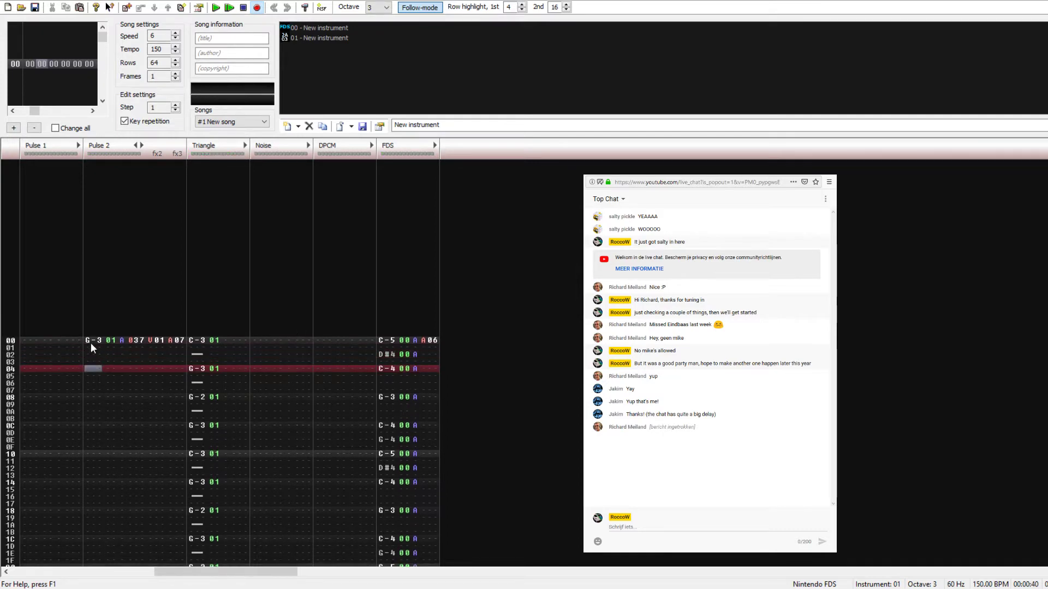
Step: Enter the duty effect V00 in the second effect column of Pulse 2 at row 01 and play the pattern
drag(106, 342, 169, 341)
click(150, 346)
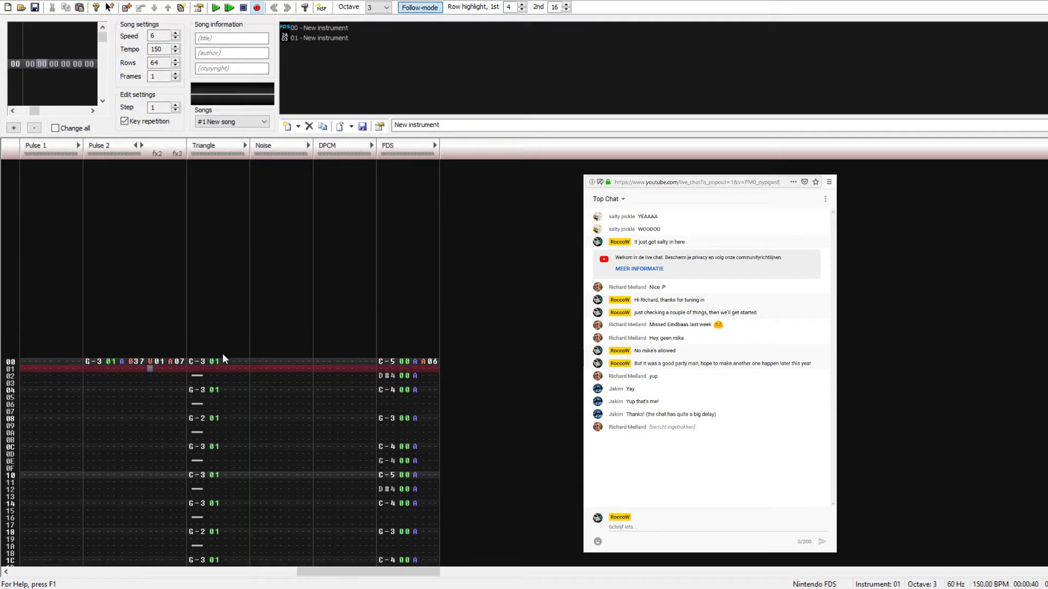
text(v)
key(Right)
key(Return)
key(Return)
key(Up)
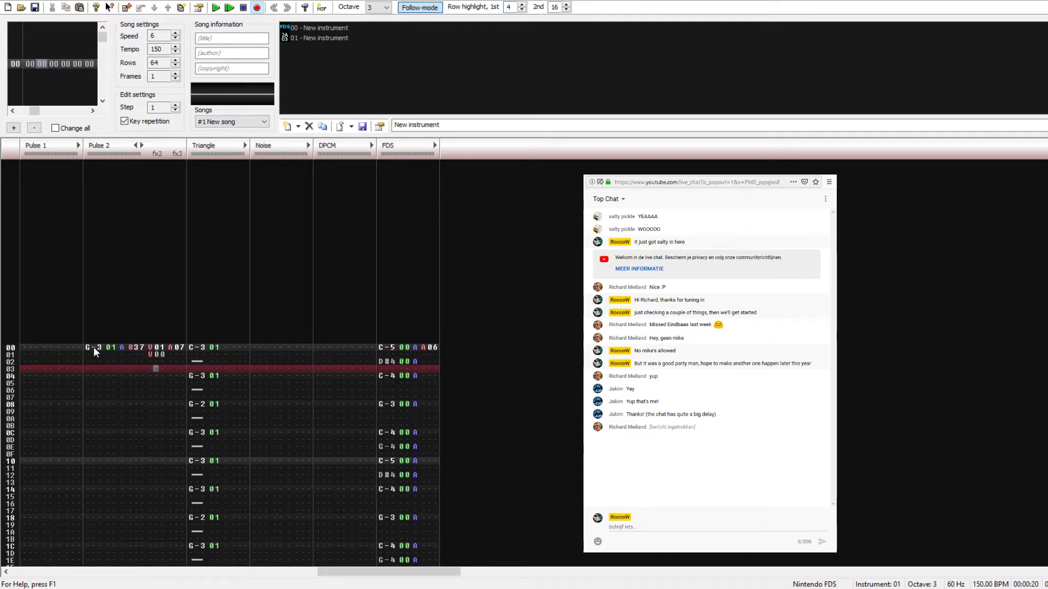
Step: Copy the Pulse 2 note, volume and first two effect columns of rows 00–01, paste them at row 04 and play the pattern
drag(93, 346, 157, 355)
click(92, 376)
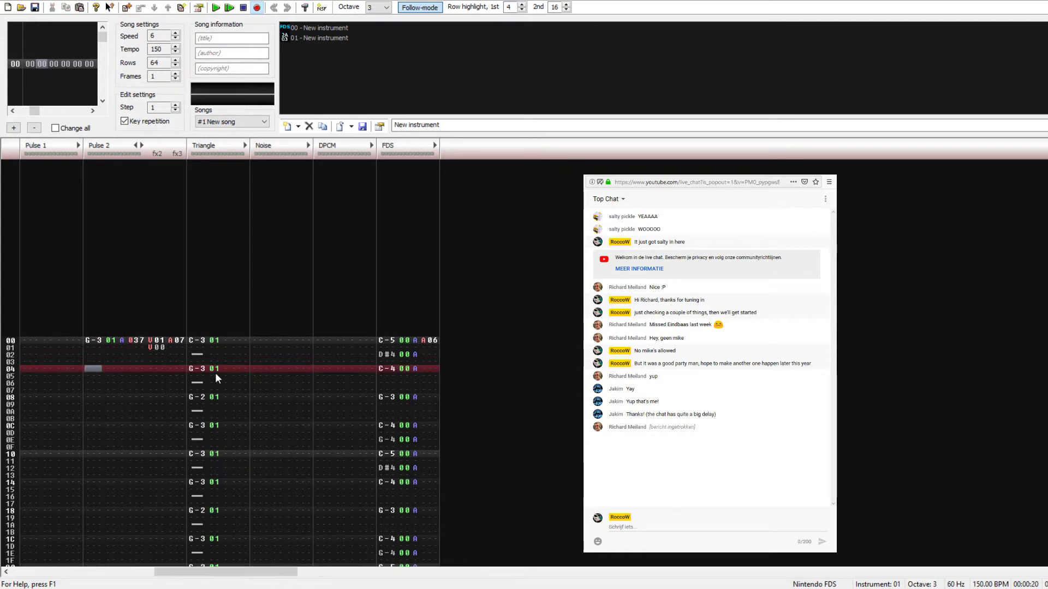
key(ctrl+v)
key(Return)
key(Return)
Step: Change the Pulse 2 note in row 04 to G-4 and play the pattern
key(Up)
key(Up)
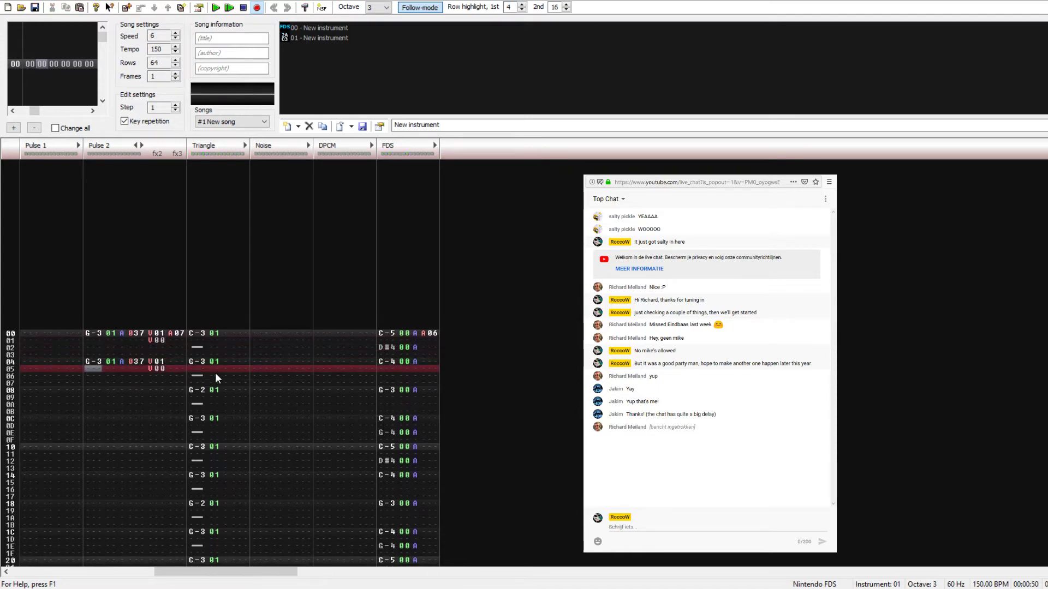
key(t)
key(Down)
key(Down)
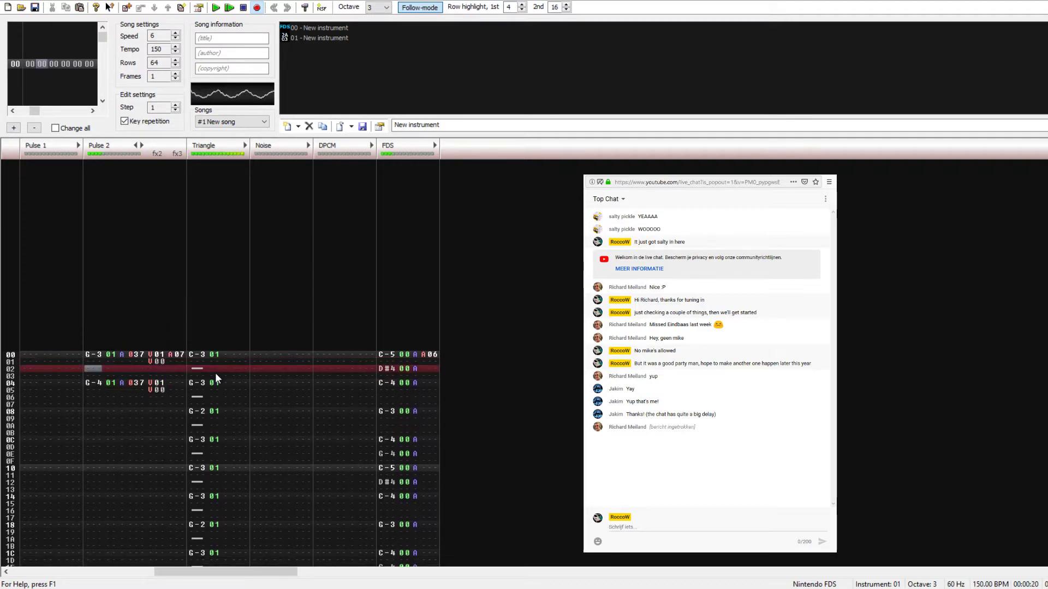
key(Return)
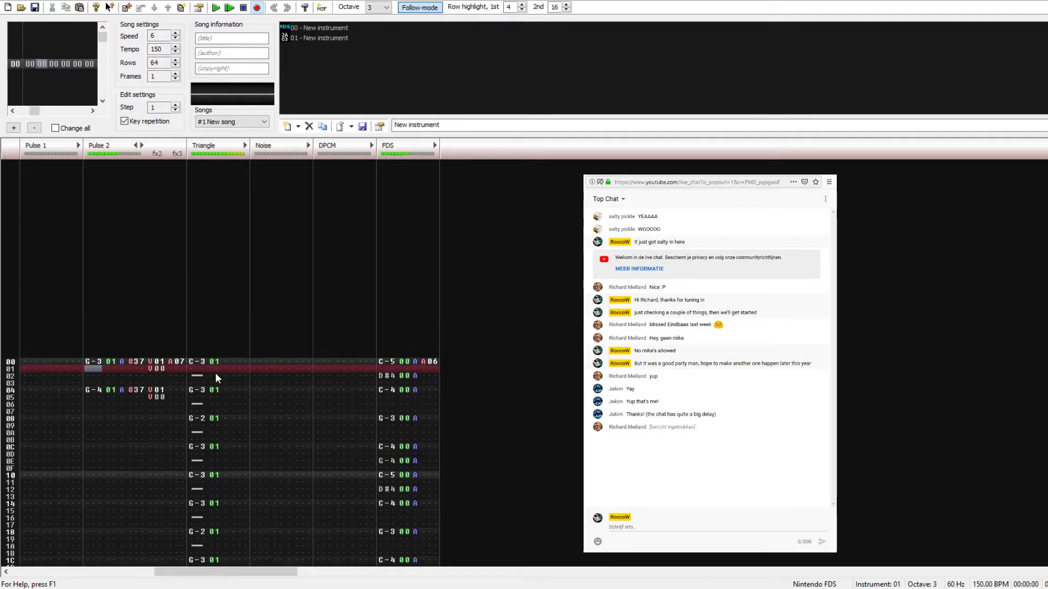
Step: Change the arpeggio effect to 027 on the Pulse 2 notes in rows 00 and 04 and play the pattern
key(Up)
key(Up)
key(Up)
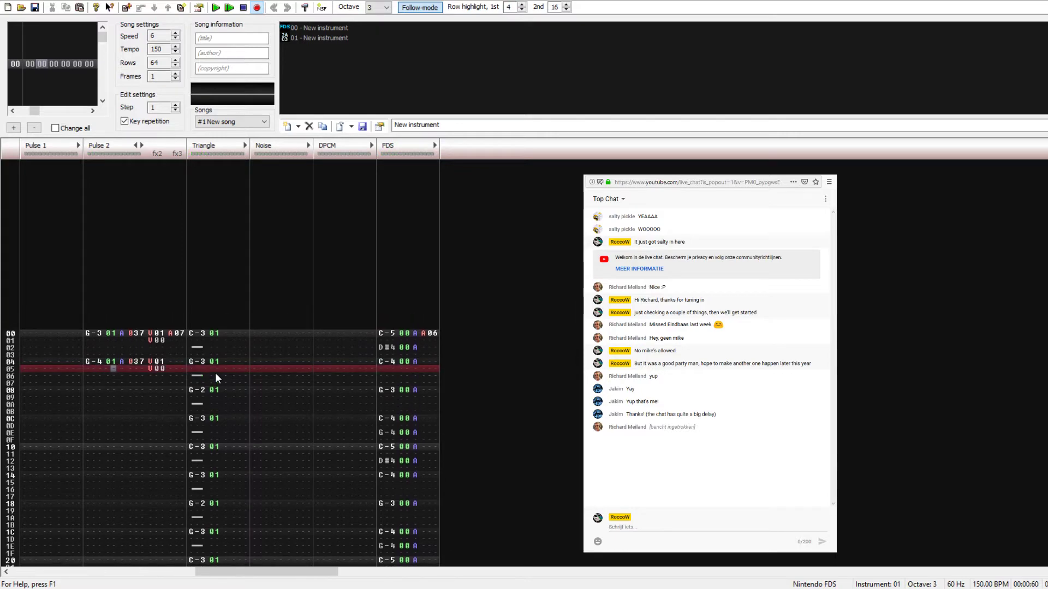
key(Right)
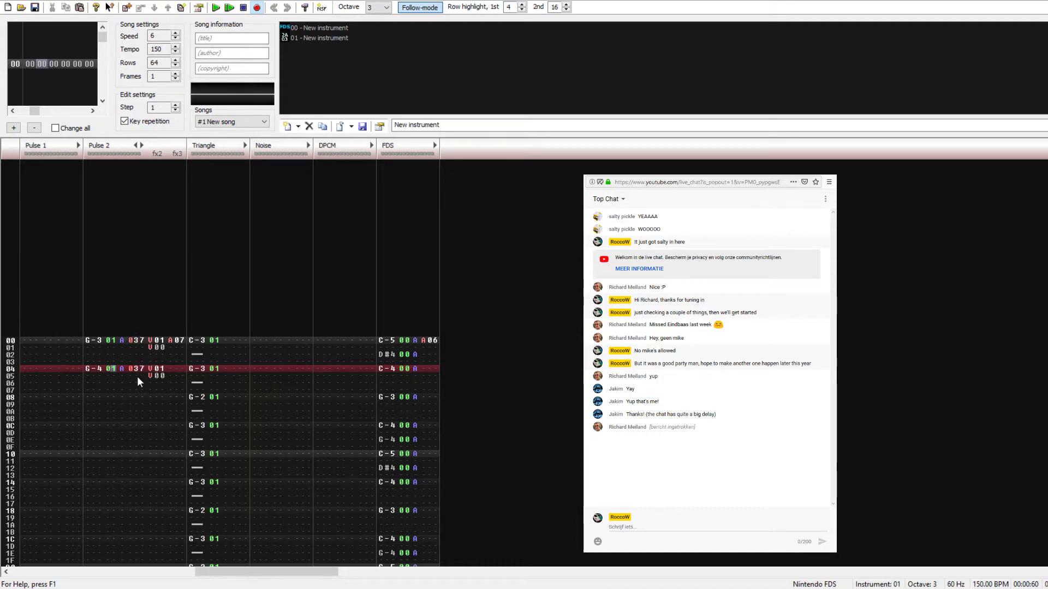
click(137, 339)
text(2)
key(Down)
key(Down)
key(Down)
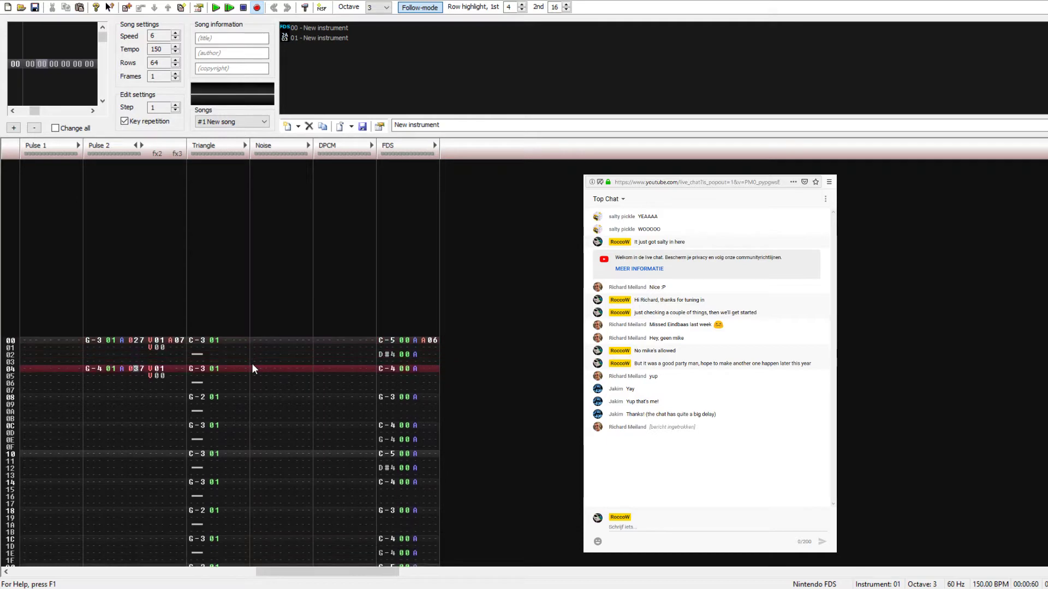
text(2)
key(Left)
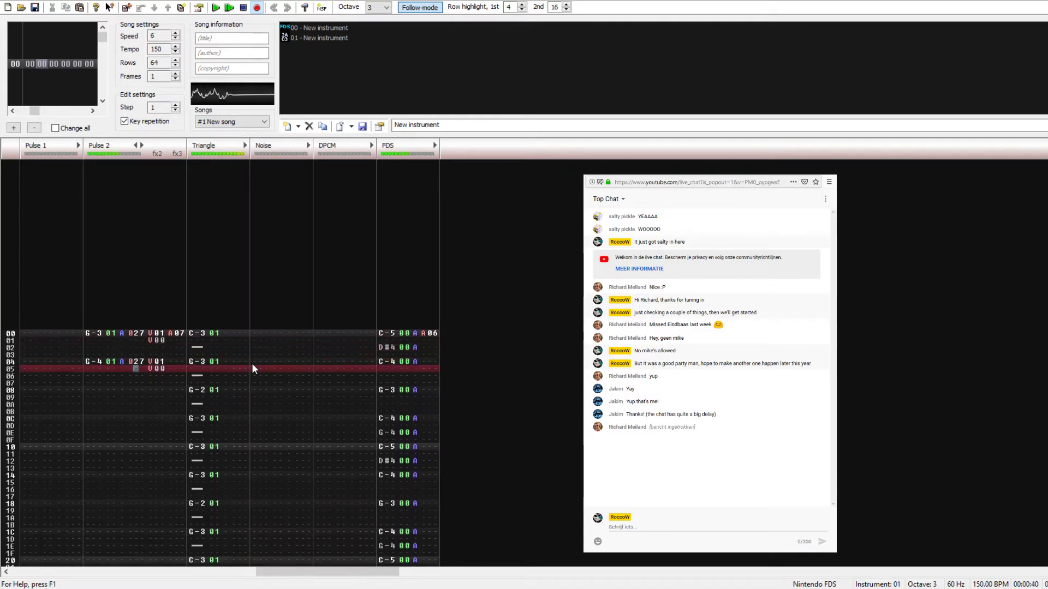
Step: Copy the Pulse 2 notes, volumes and first two effect columns of rows 00–07 and paste them at row 08
key(Down)
key(Left)
key(Left)
key(Down)
key(Down)
key(Down)
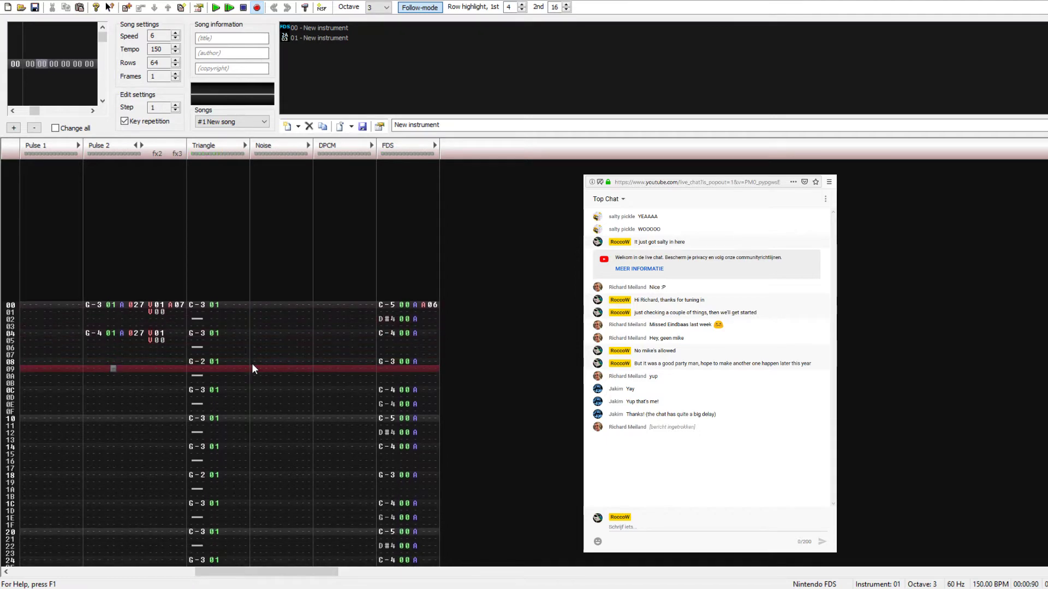
drag(90, 302, 110, 359)
click(104, 361)
key(ctrl+v)
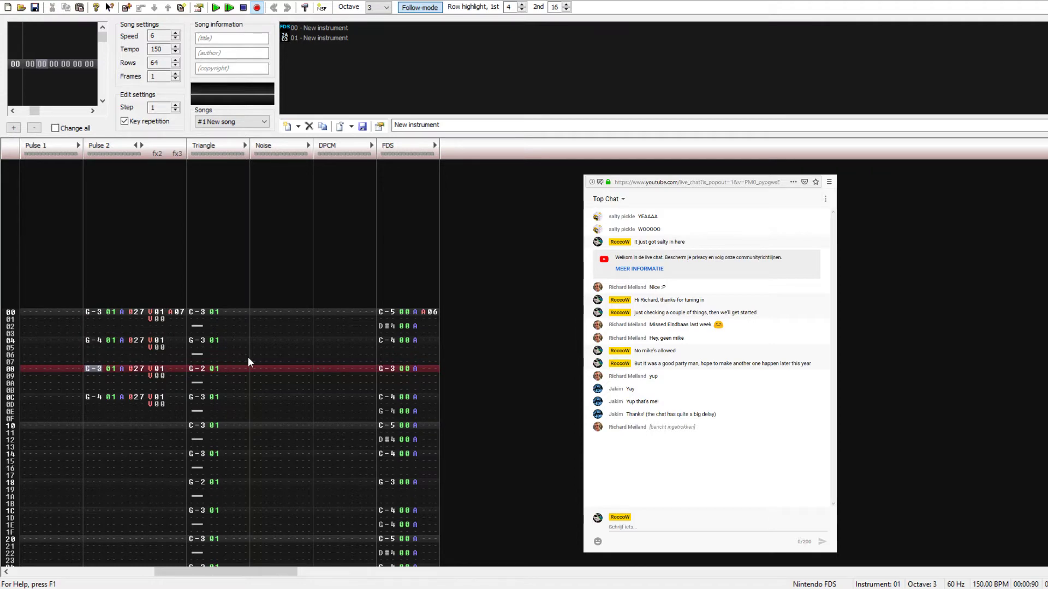
Step: Copy the Pulse 2 data of rows 00–0F without the third effect column, paste it at row 10 and play the pattern
key(Down)
key(Down)
key(Down)
key(Down)
key(Down)
key(Down)
key(Down)
key(Down)
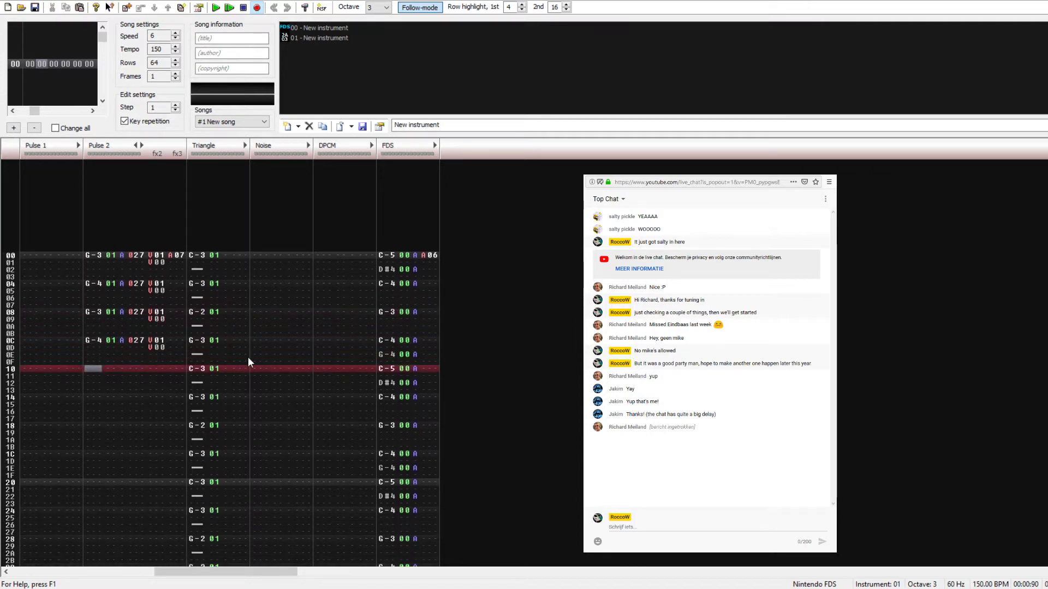
click(312, 38)
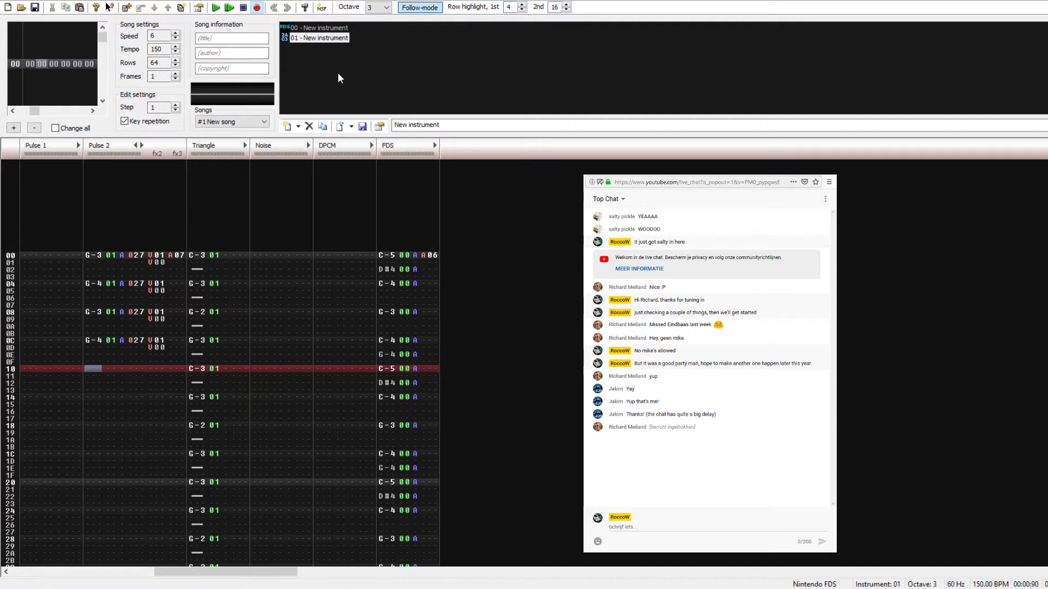
drag(95, 248, 157, 358)
click(100, 368)
key(ctrl+v)
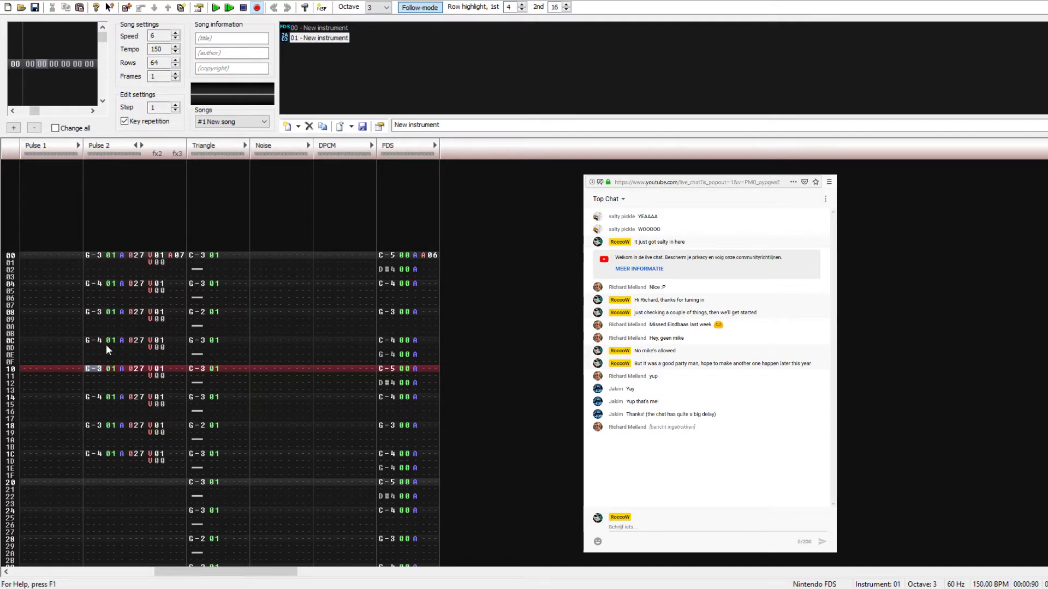
key(Return)
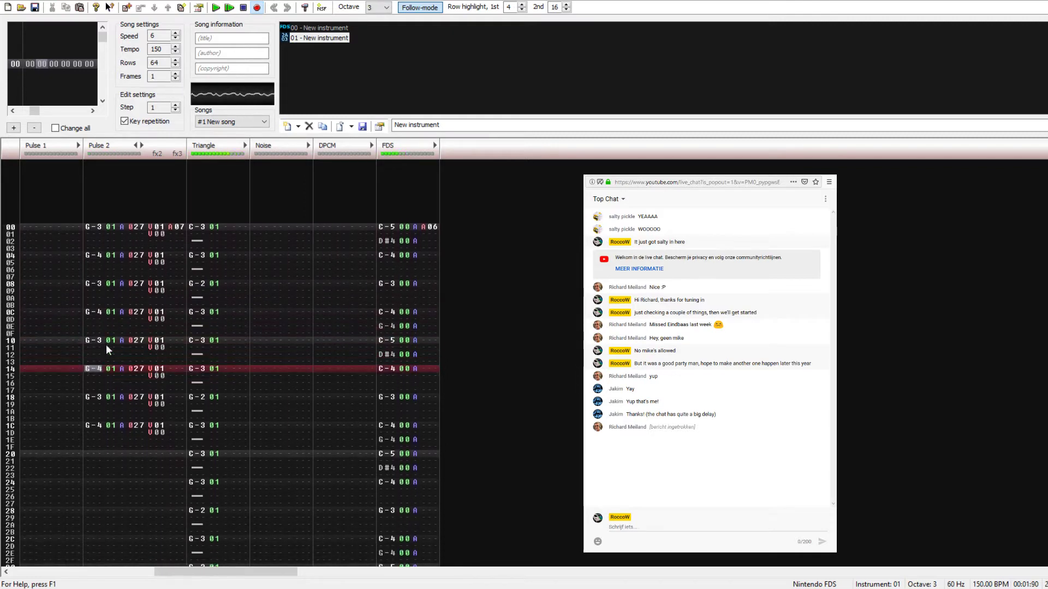
key(Return)
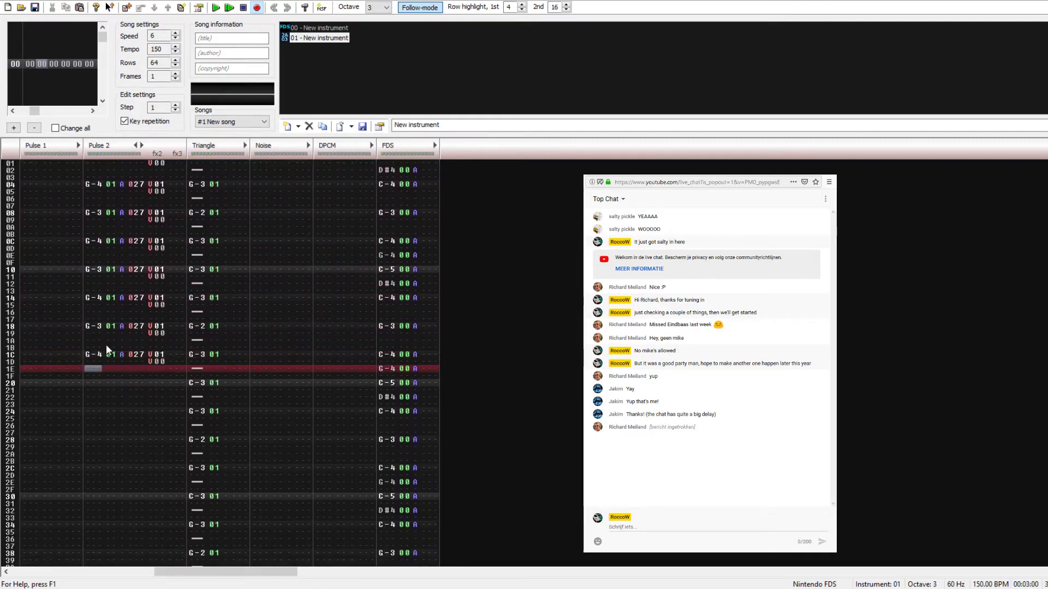
Step: Set the volume to 8 for every Pulse 2 note from row 00 to row 1C and play the pattern
key(Down)
scroll(105, 345, up, 7)
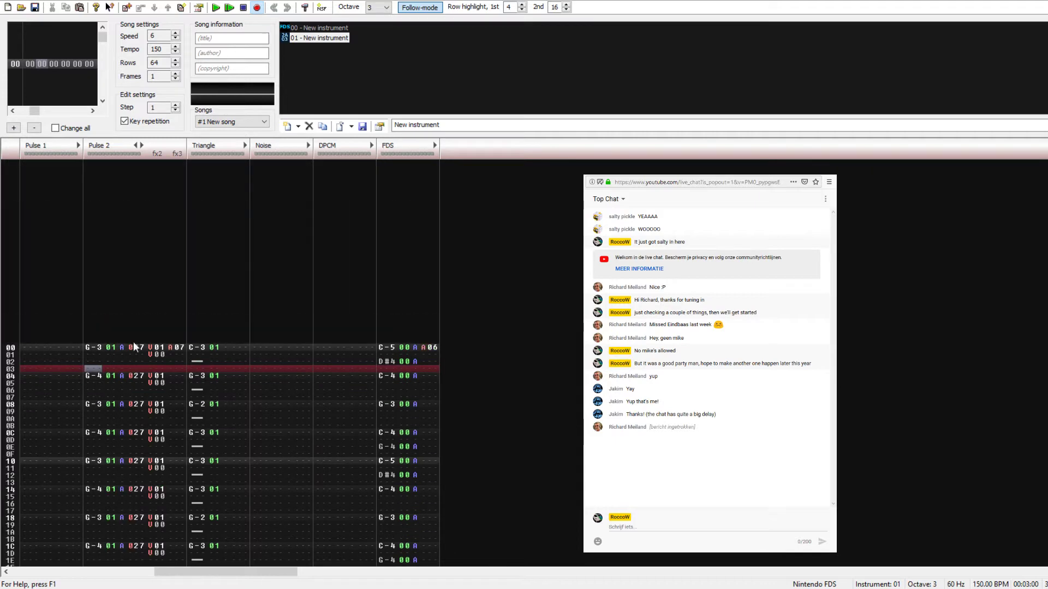
click(122, 348)
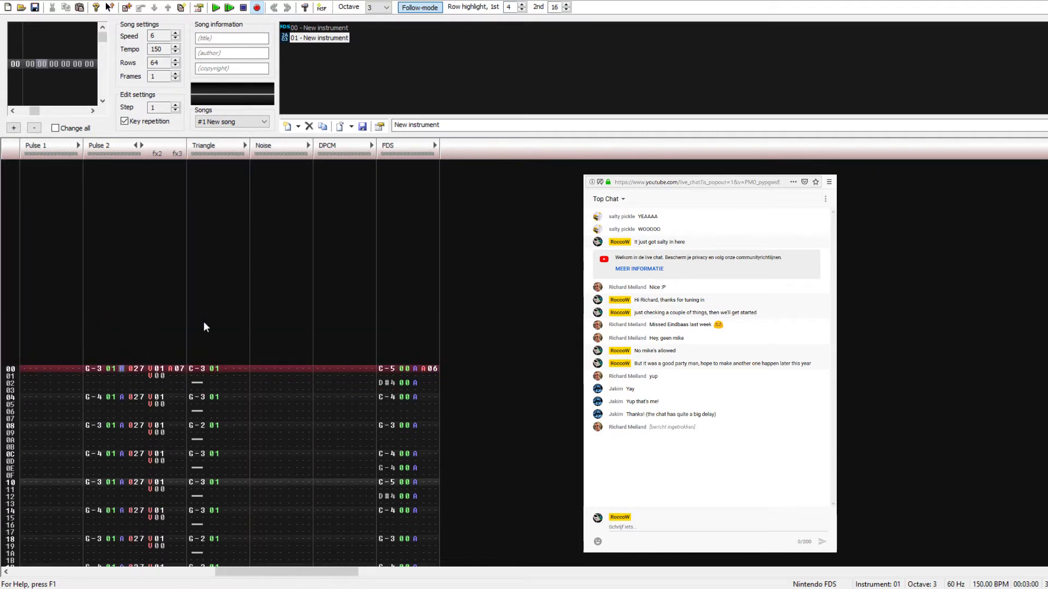
text(8)
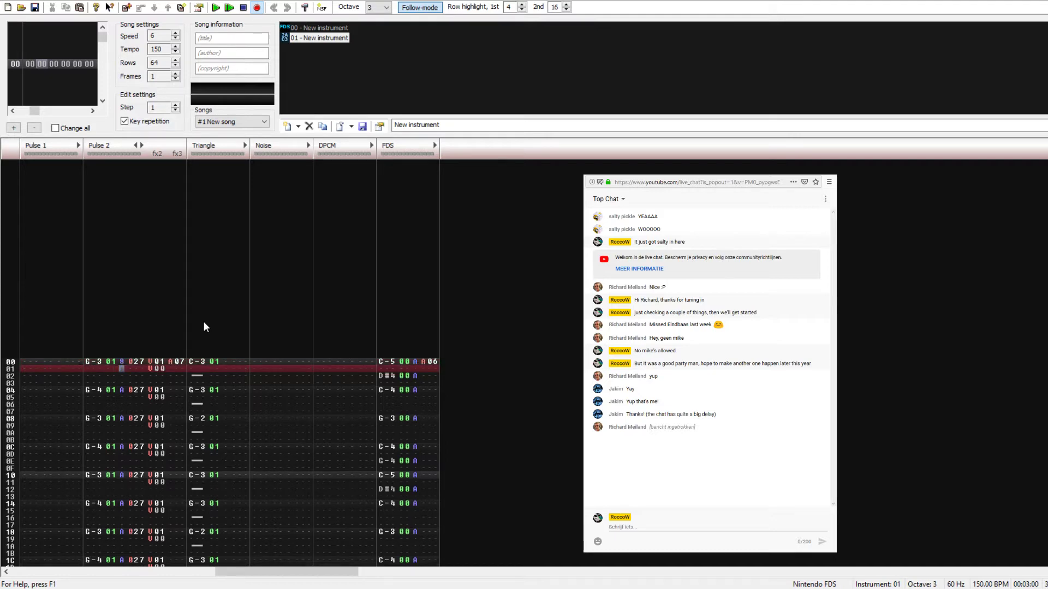
key(Down)
key(Down)
key(Down)
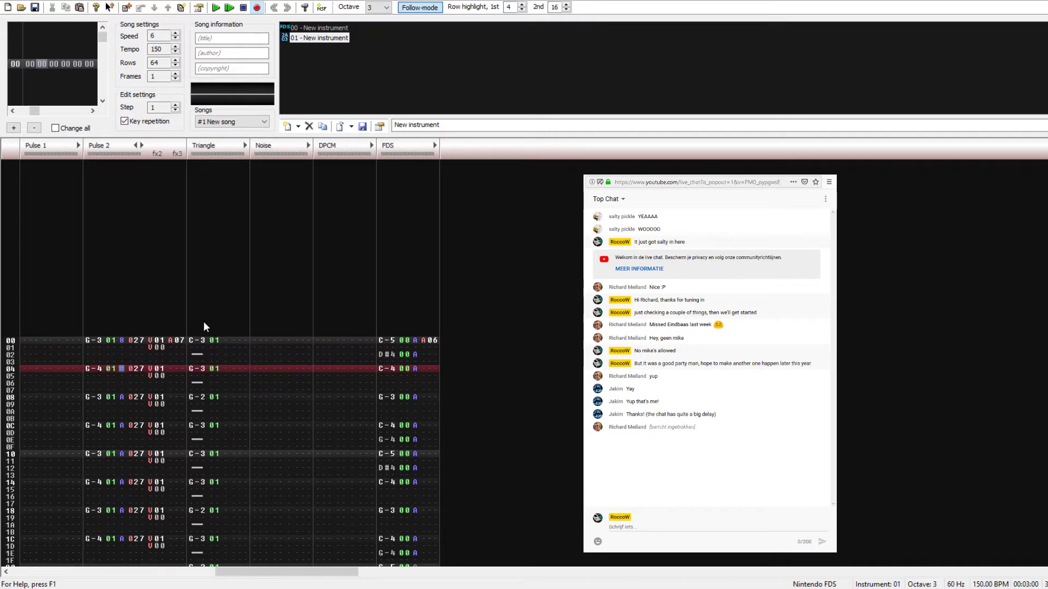
text(8)
key(Down)
key(Down)
key(Down)
text(8)
key(Down)
key(Down)
key(Down)
text(8)
key(Down)
key(Down)
key(Down)
text(8)
key(Down)
key(Down)
key(Down)
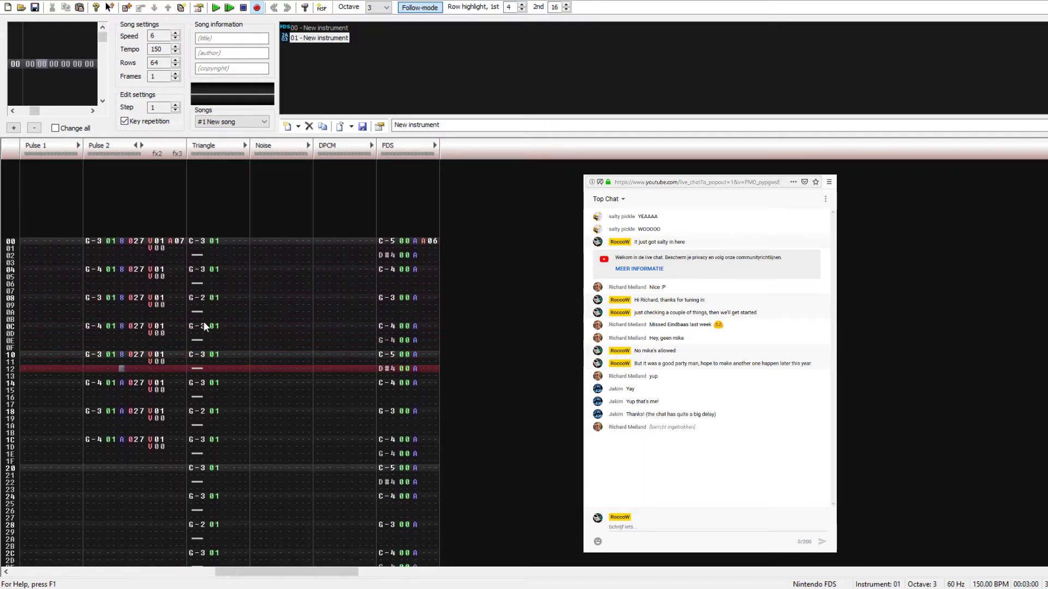
text(8)
key(Down)
key(Down)
key(Down)
text(8)
key(Down)
key(Down)
key(Down)
text(8)
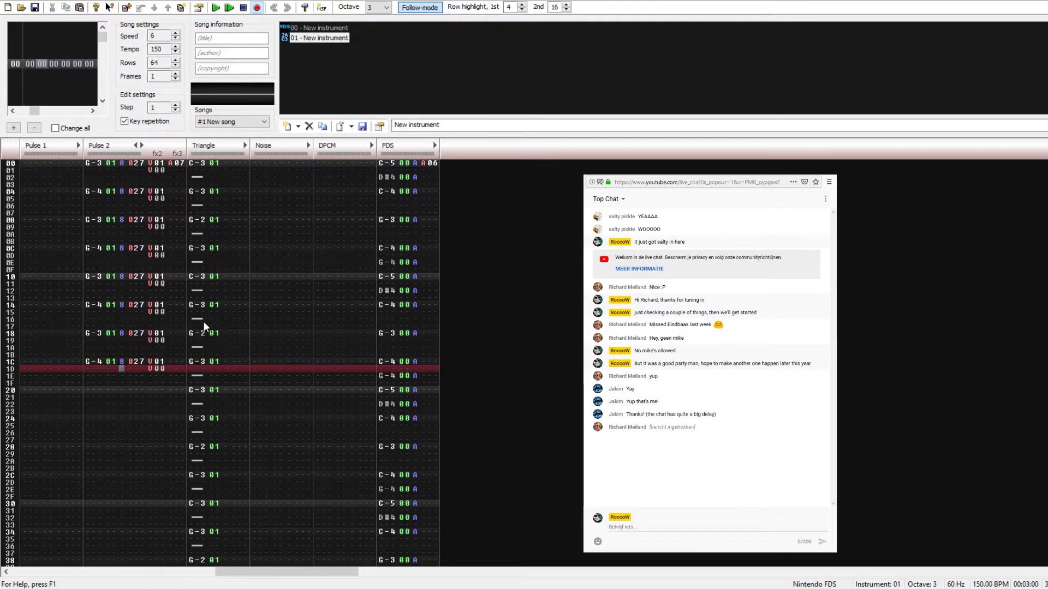
key(Return)
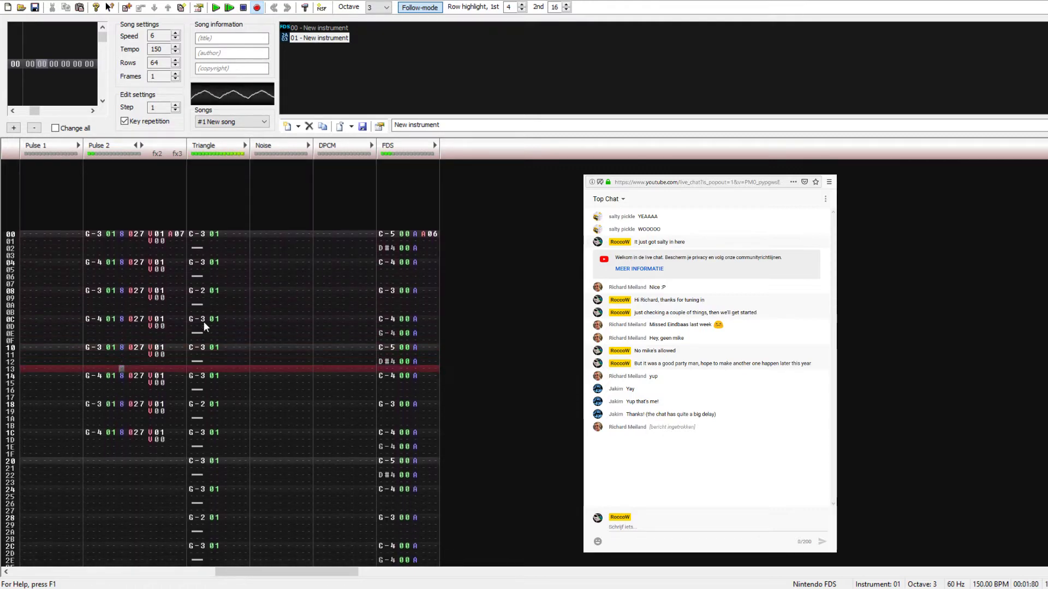
Step: Copy the first half of the Pulse 2 pattern without the third effect column, paste it at row 20 and play the pattern
scroll(177, 284, up, 3)
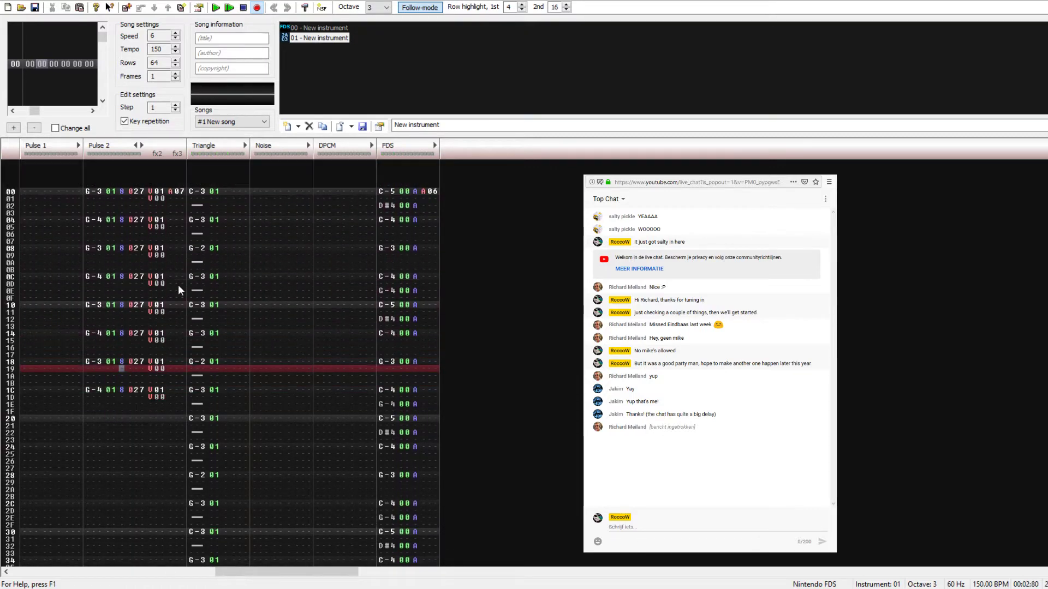
drag(89, 248, 159, 460)
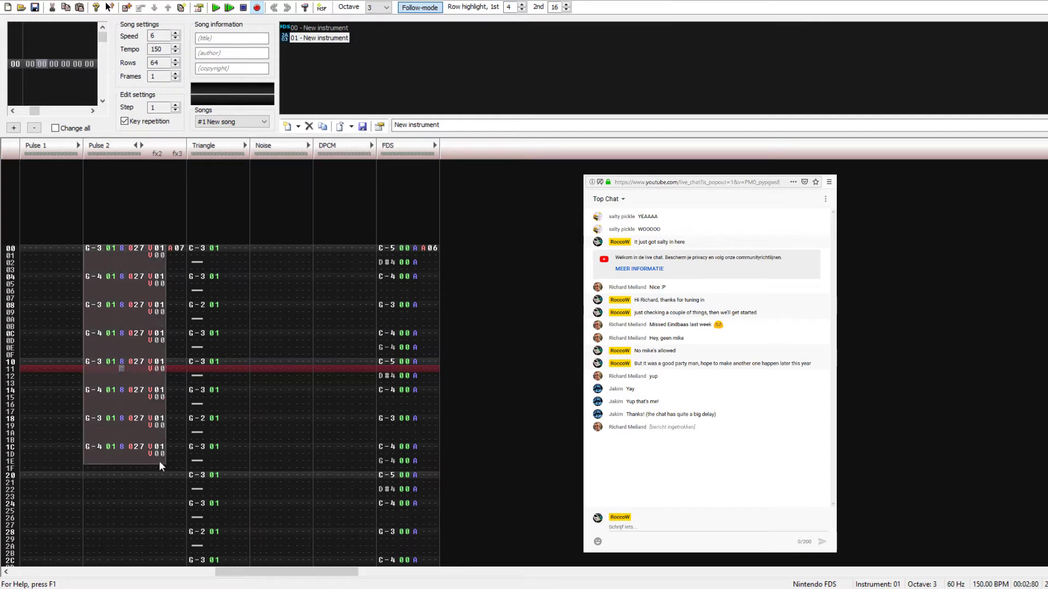
click(113, 469)
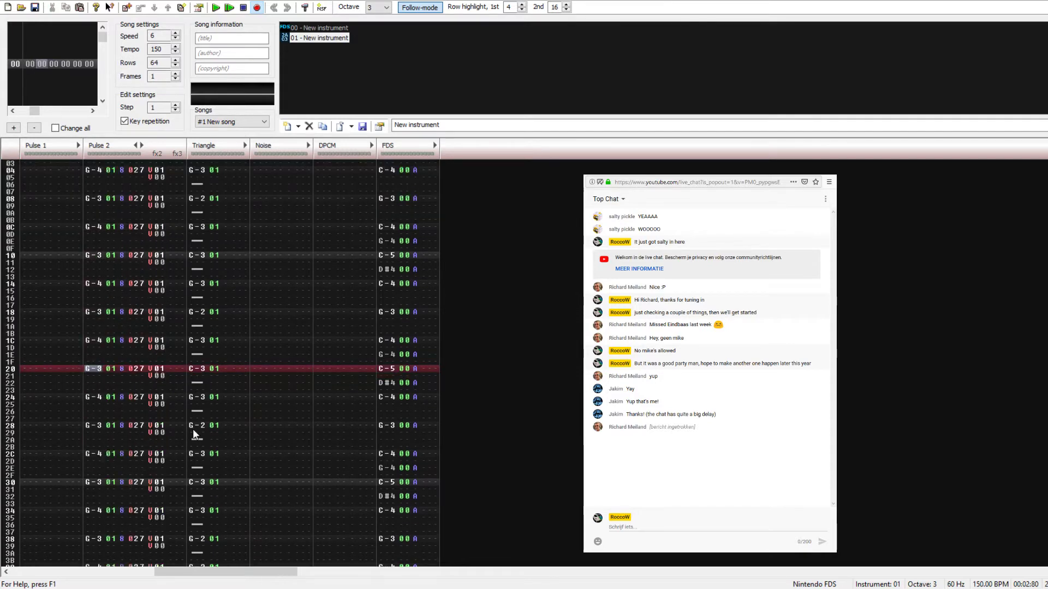
key(Return)
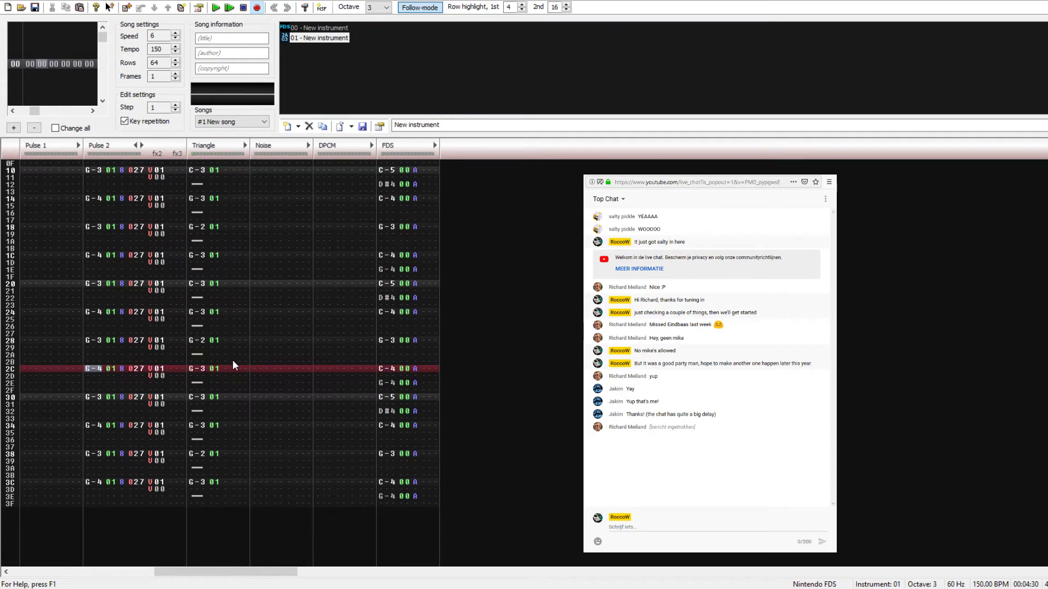
key(Return)
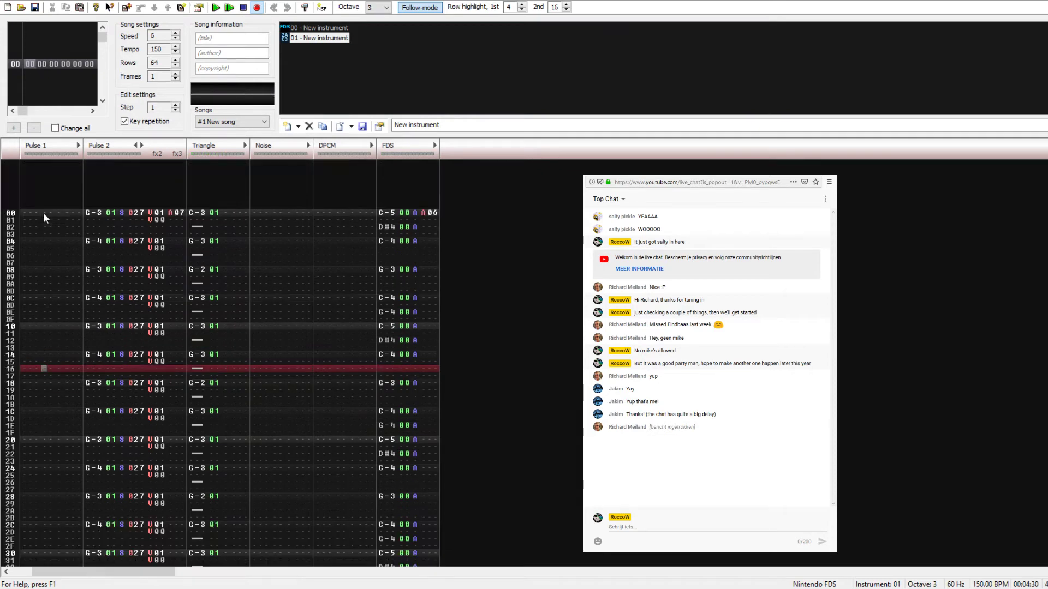
key(Return)
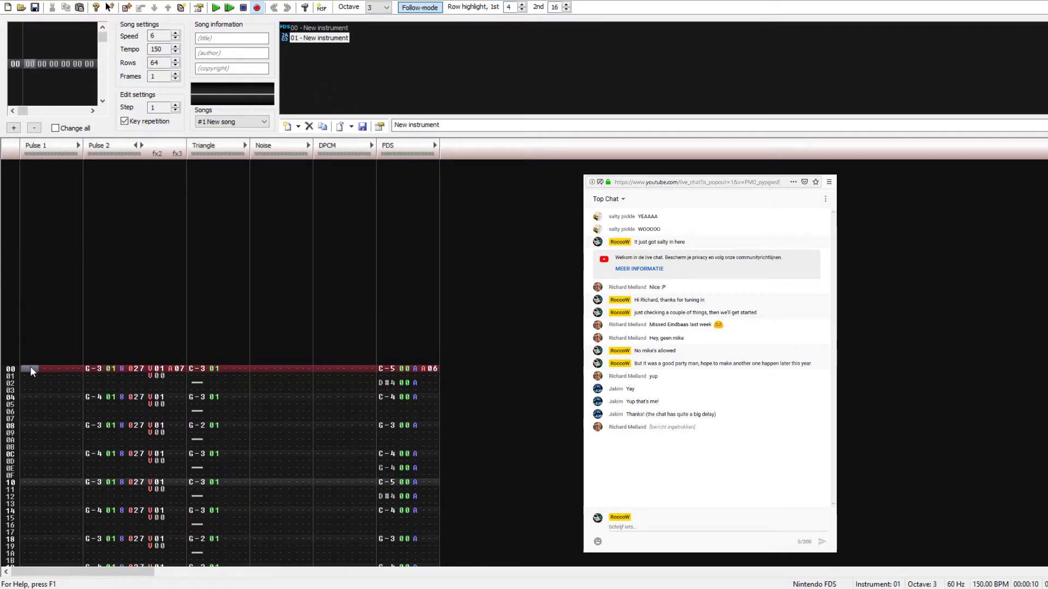
Step: Add a new instrument for the Noise channel and name it hat
click(264, 369)
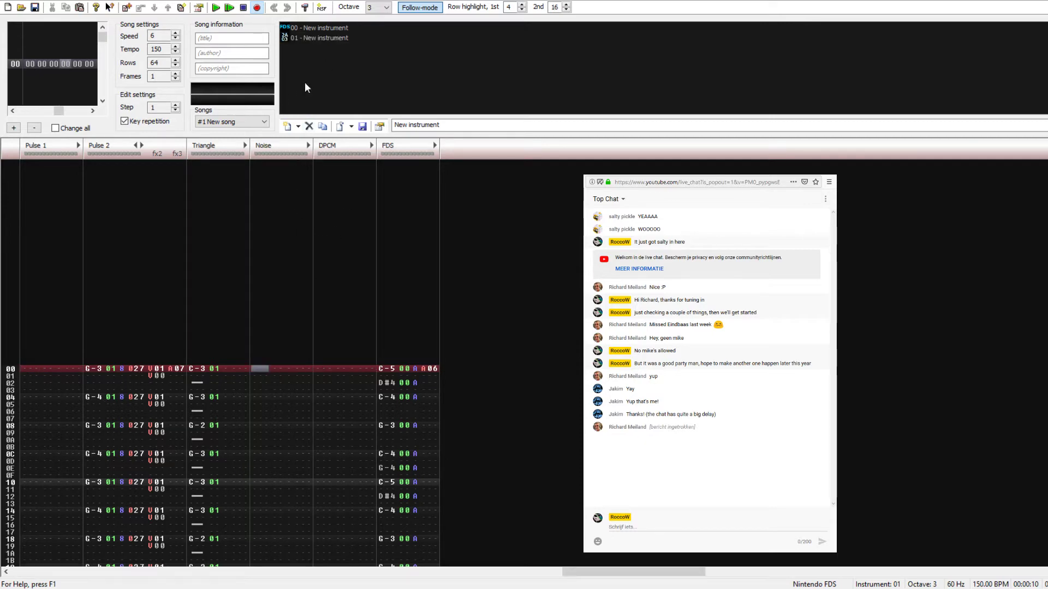
click(287, 128)
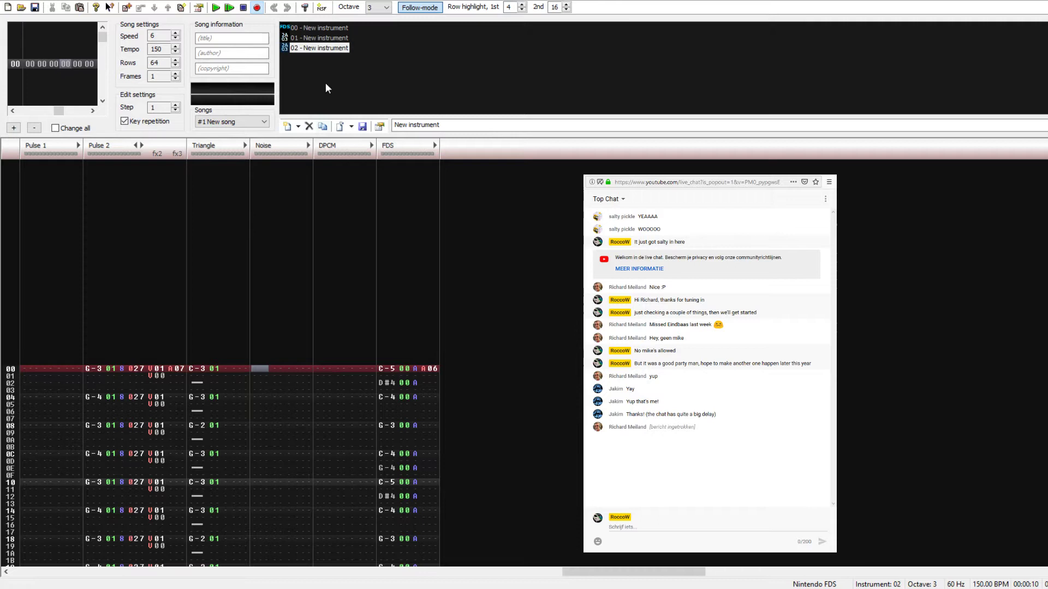
click(418, 125)
text(hat)
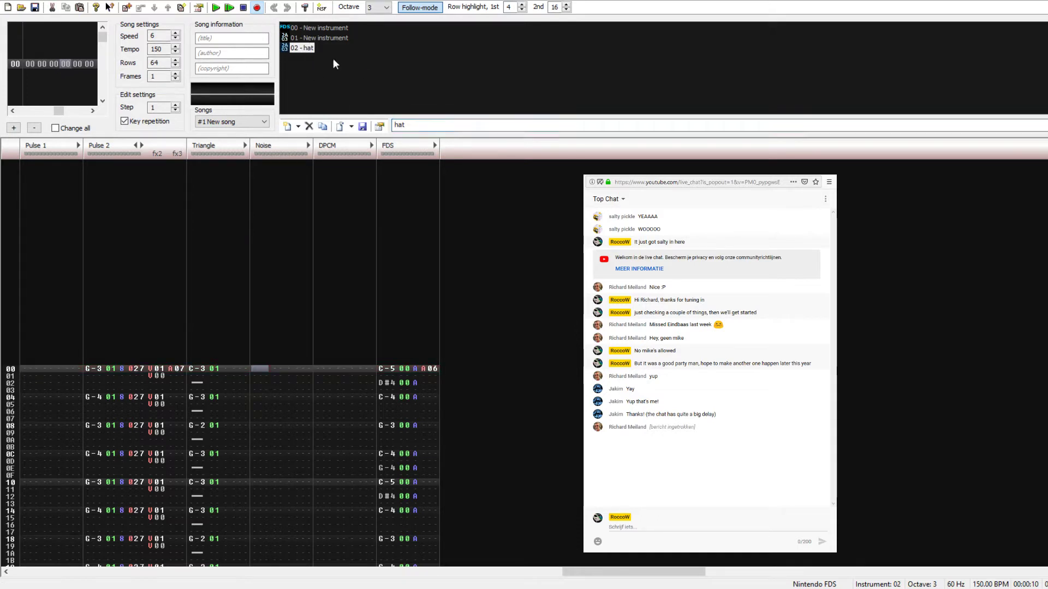
Step: Enter the noise notes 2-# in row 00 and F-# in row 04 of the Noise channel with instrument 01
click(345, 39)
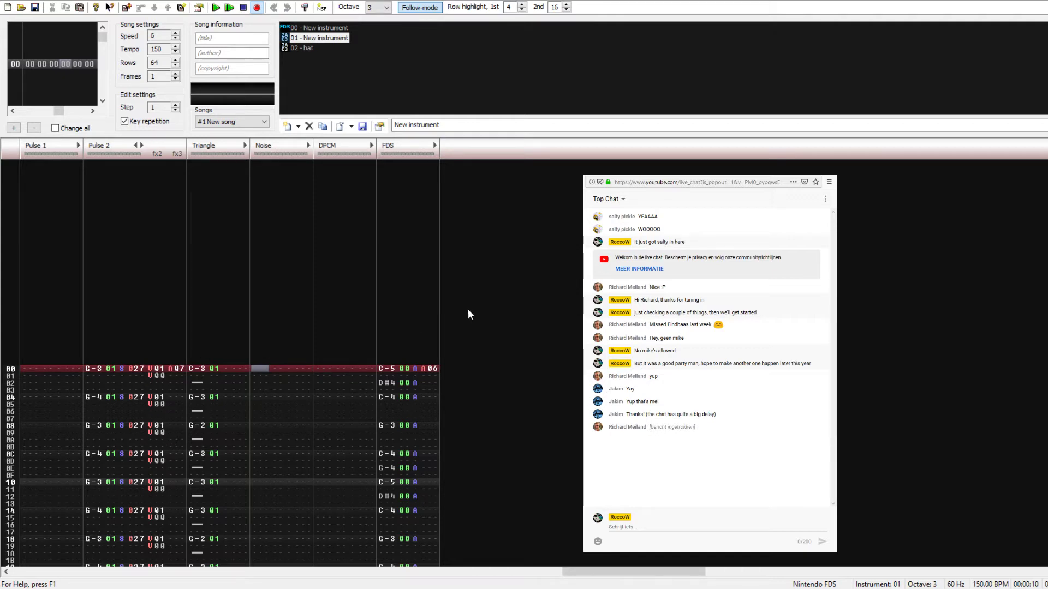
key(alt+Tab)
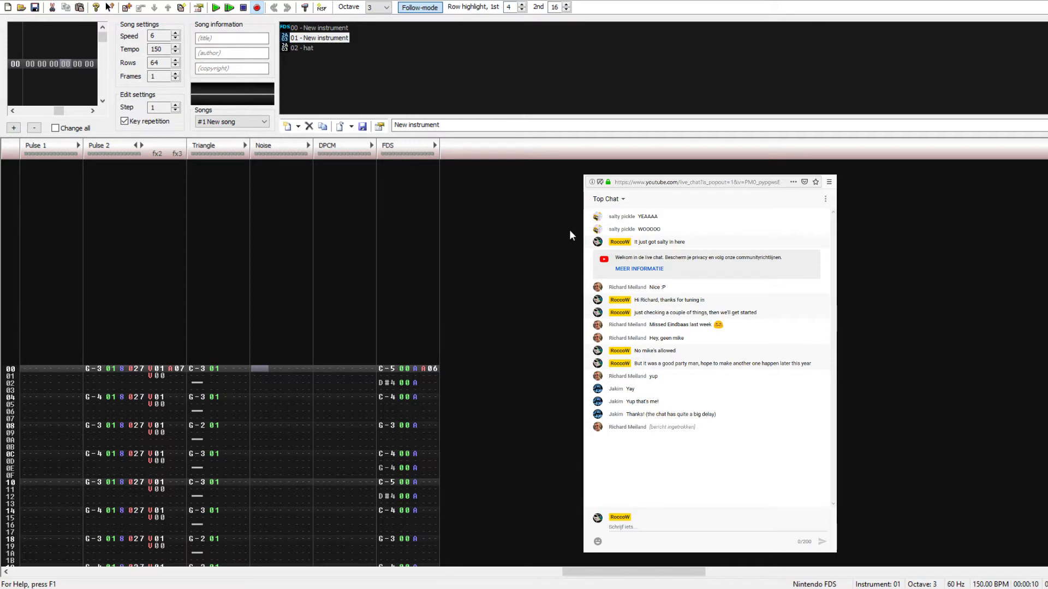
drag(605, 389, 508, 390)
click(280, 408)
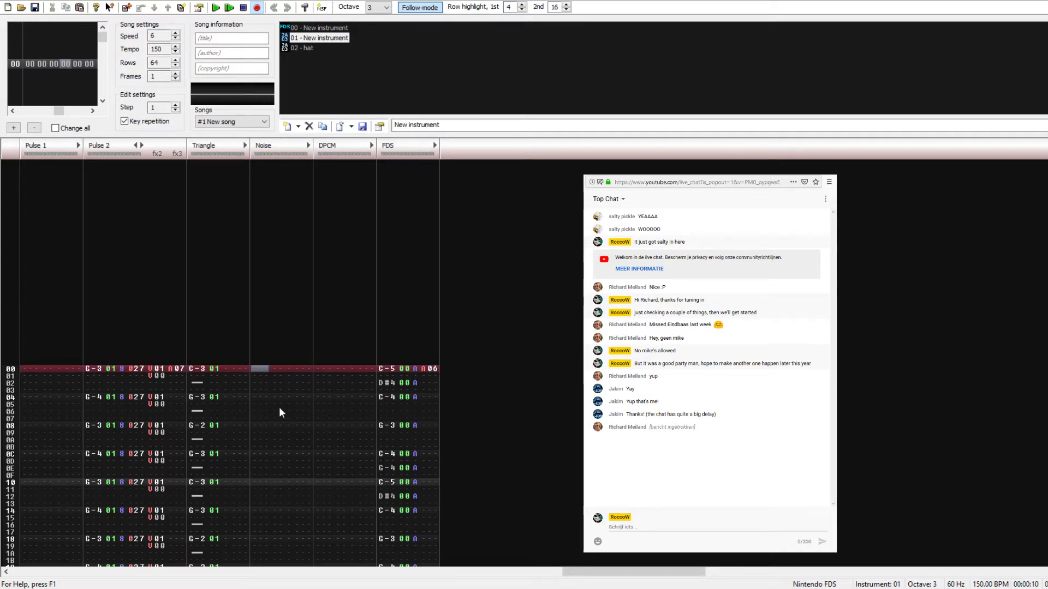
key(b)
key(Down)
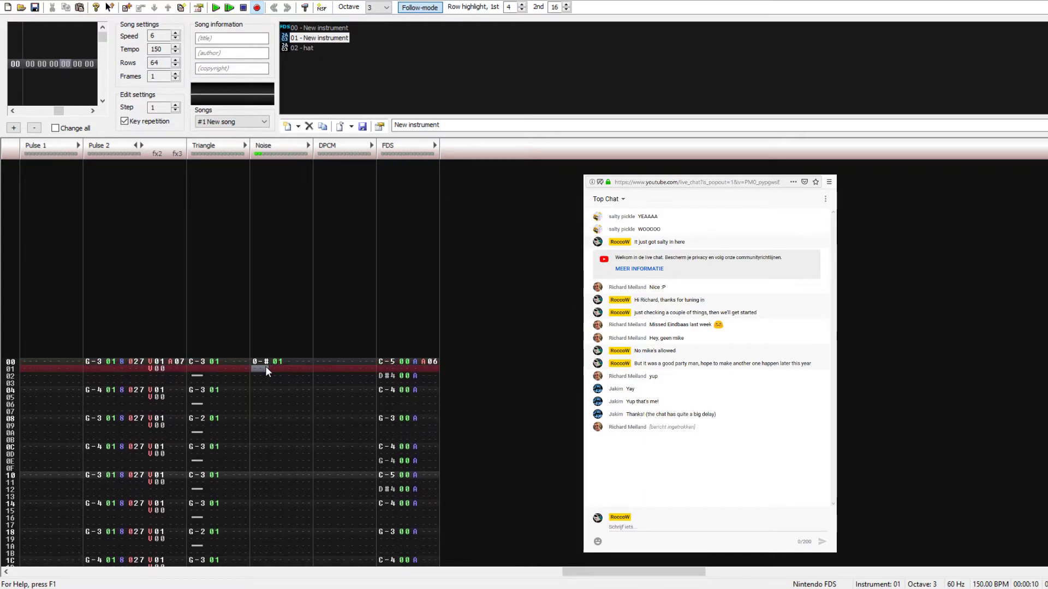
key(Up)
key(z)
key(Down)
key(Up)
key(Up)
key(w)
key(Down)
key(Down)
key(Down)
key(b)
key(Up)
key(m)
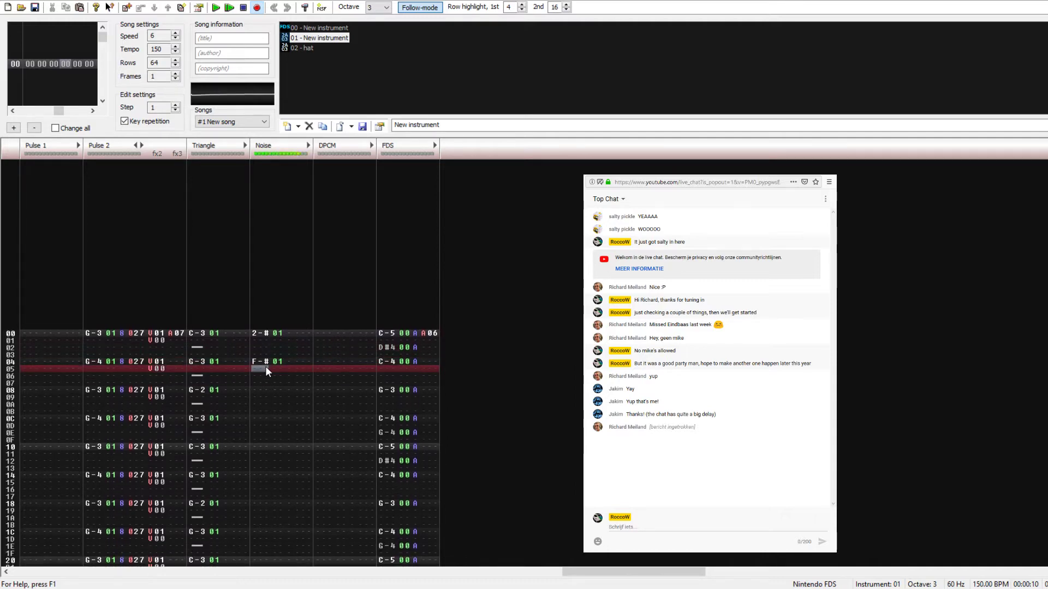
Step: Enter the noise note 8-# in row 08 of the Noise channel with instrument 01
key(Down)
key(Down)
key(Down)
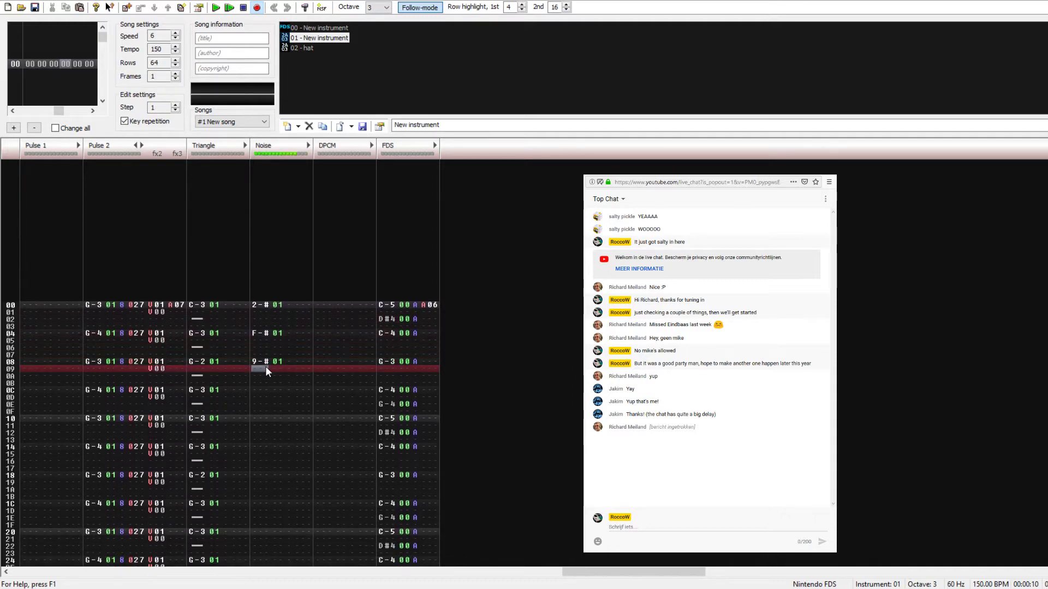
key(b)
key(Up)
key(c)
key(Down)
key(Down)
Step: Copy the F-# note and instrument from row 04 of the Noise channel and paste them at row 0C
key(Up)
key(Up)
key(Up)
key(Up)
key(Up)
key(Up)
key(Up)
key(shift+Right)
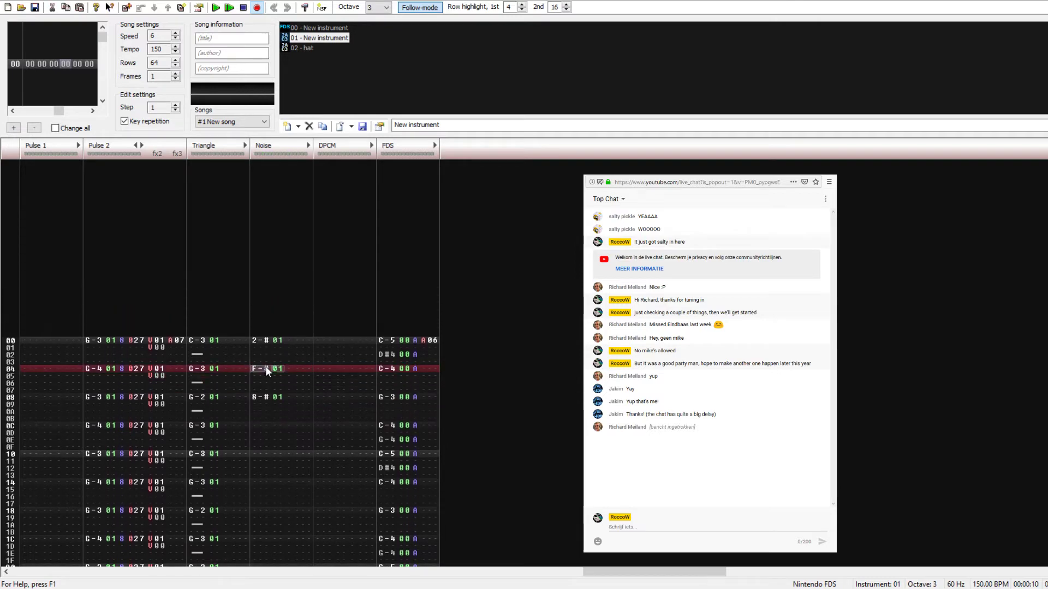
key(ctrl+c)
key(Down)
key(Left)
key(Down)
key(Down)
key(Down)
key(Down)
key(Down)
key(Down)
key(Down)
key(ctrl+v)
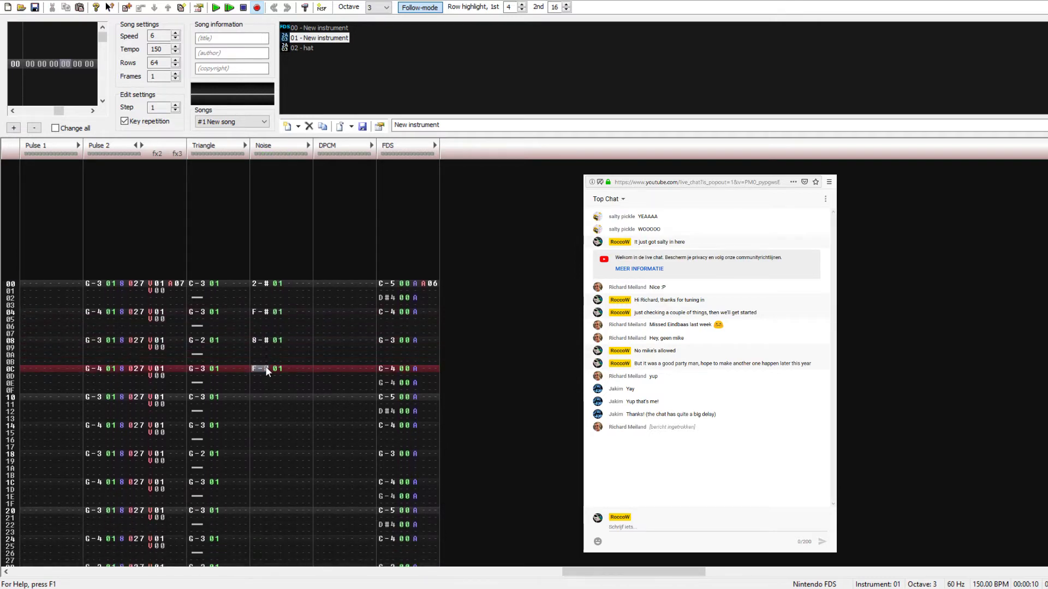
Step: Copy rows 00 to 0F of the Noise channel's drum pattern and paste them at row 10
key(Up)
key(Up)
drag(262, 299, 282, 405)
key(ctrl+c)
click(266, 410)
key(ctrl+v)
key(Down)
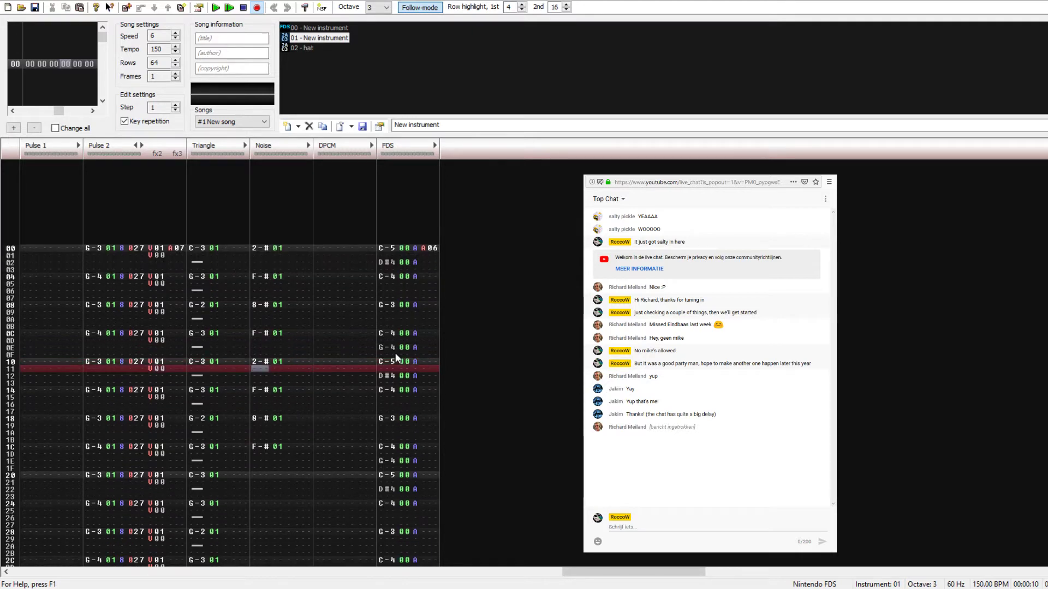
Step: Copy the Noise channel's rows 00 to 1F and paste them at row 20
drag(257, 247, 260, 472)
key(ctrl+c)
click(261, 474)
key(ctrl+v)
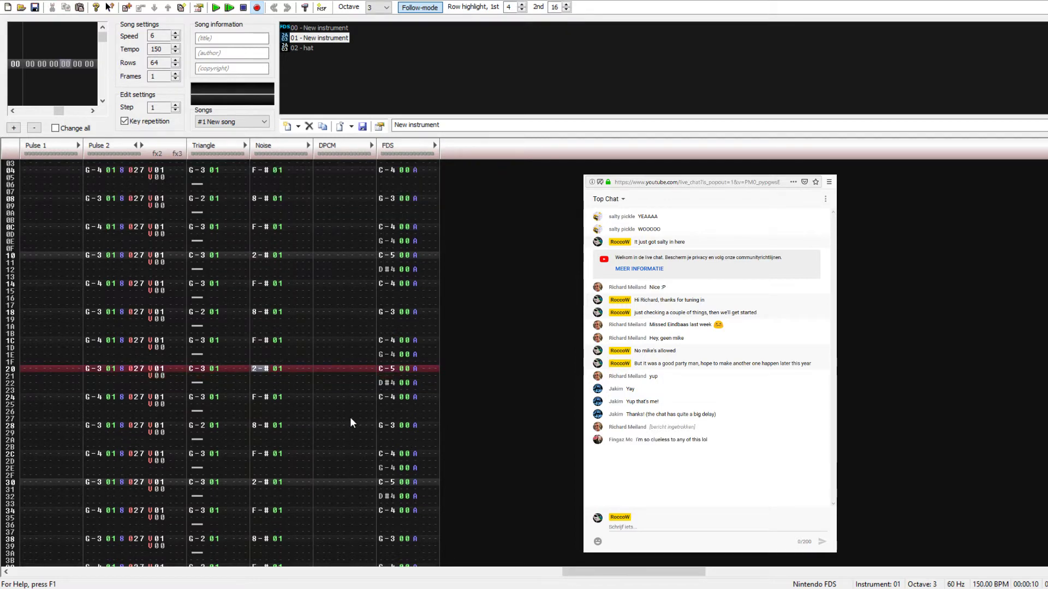
Step: Solo the Noise channel to listen to its drum pattern, and unmute all channels again
key(Return)
double_click(304, 152)
click(397, 155)
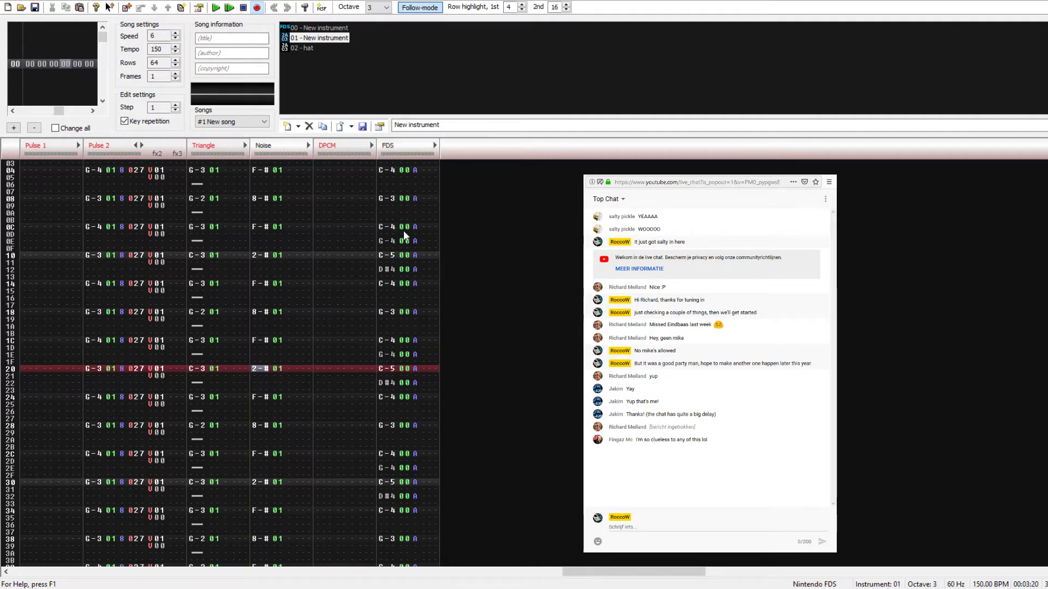
key(Return)
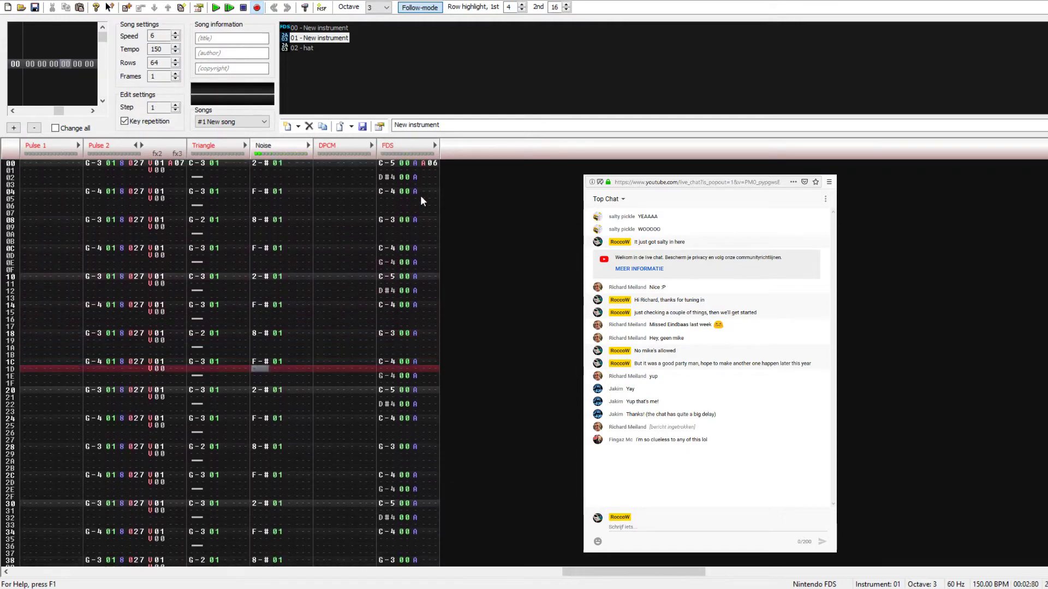
key(Return)
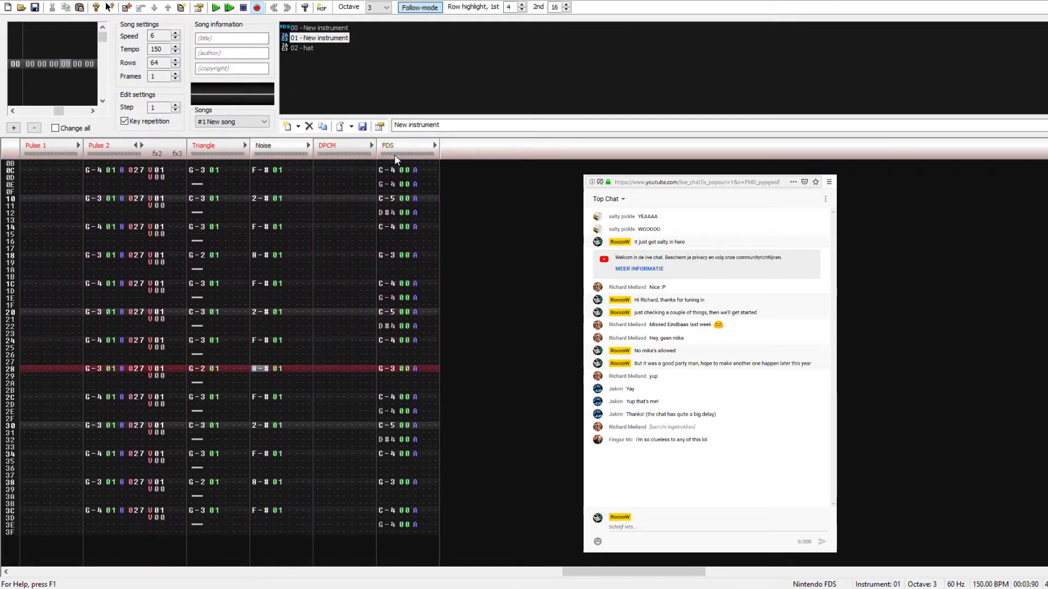
double_click(410, 155)
key(Return)
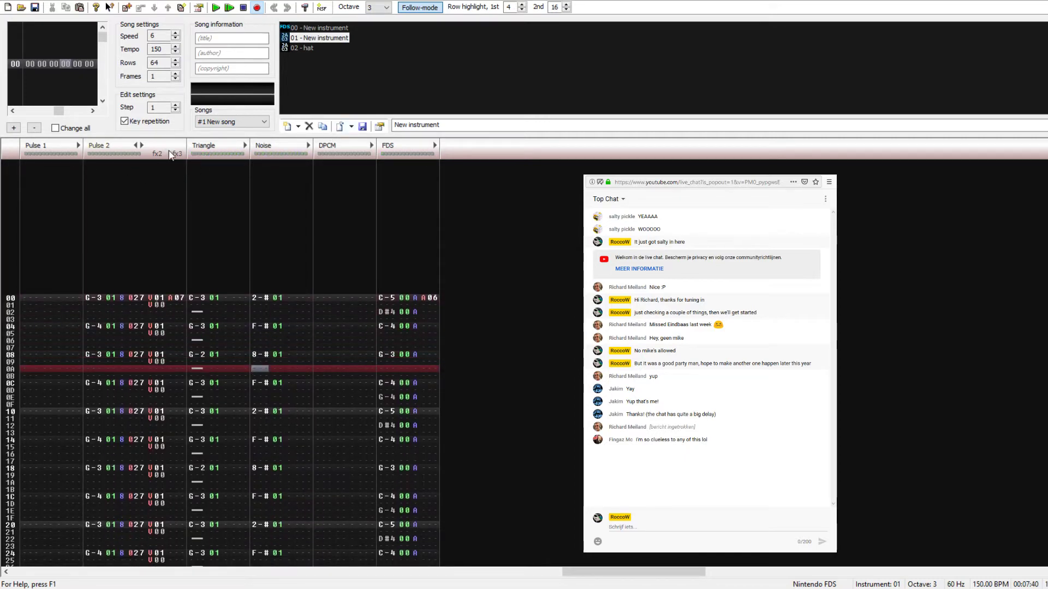
Step: Mute the FDS channel and play the remaining channels together
click(405, 308)
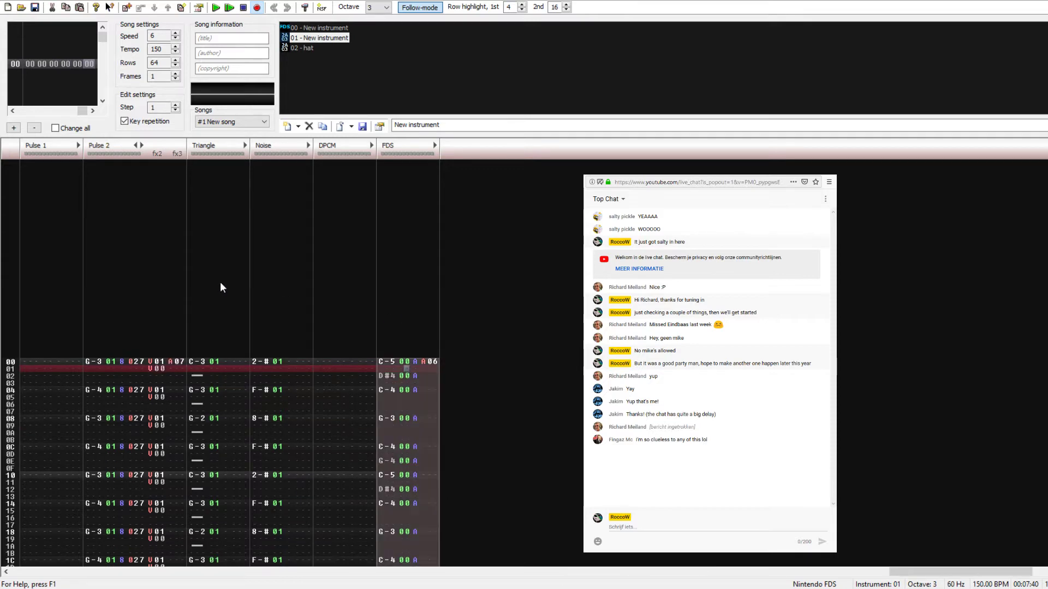
key(Return)
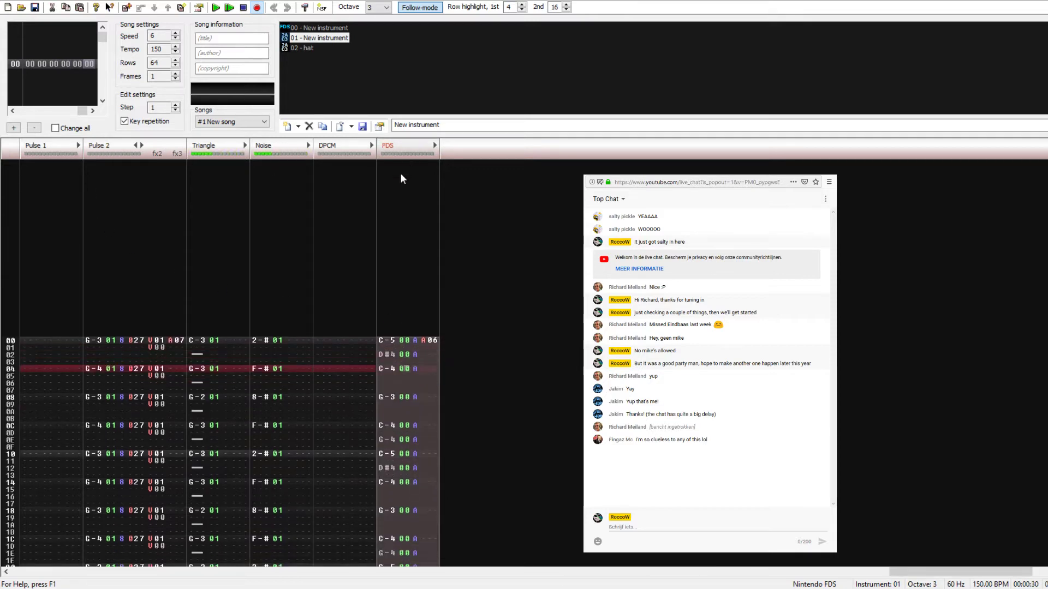
key(Return)
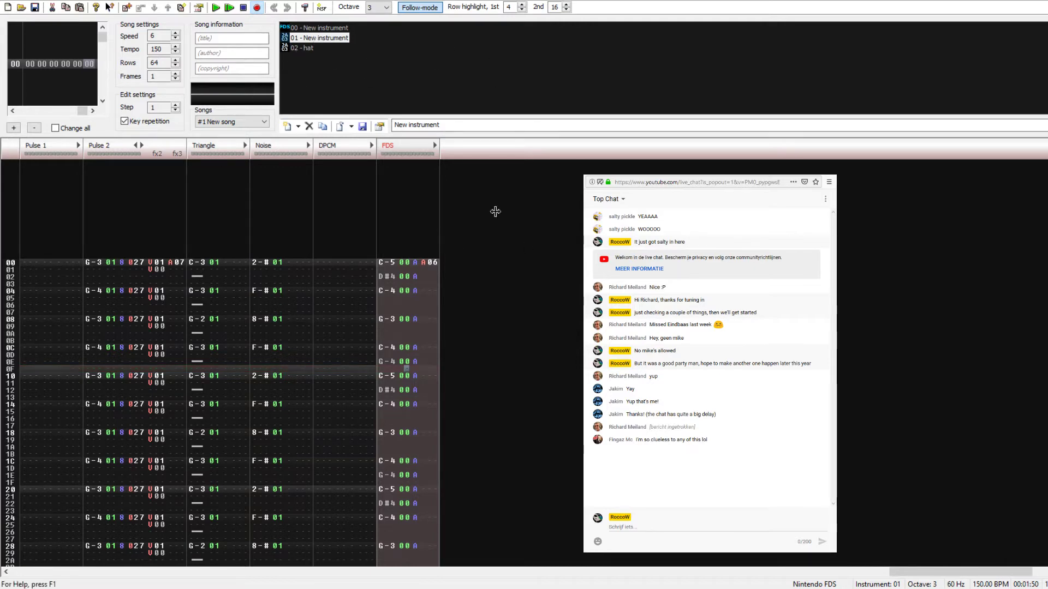
Step: Select the hat instrument and assign instrument 02 to the Noise note in row 00
click(305, 48)
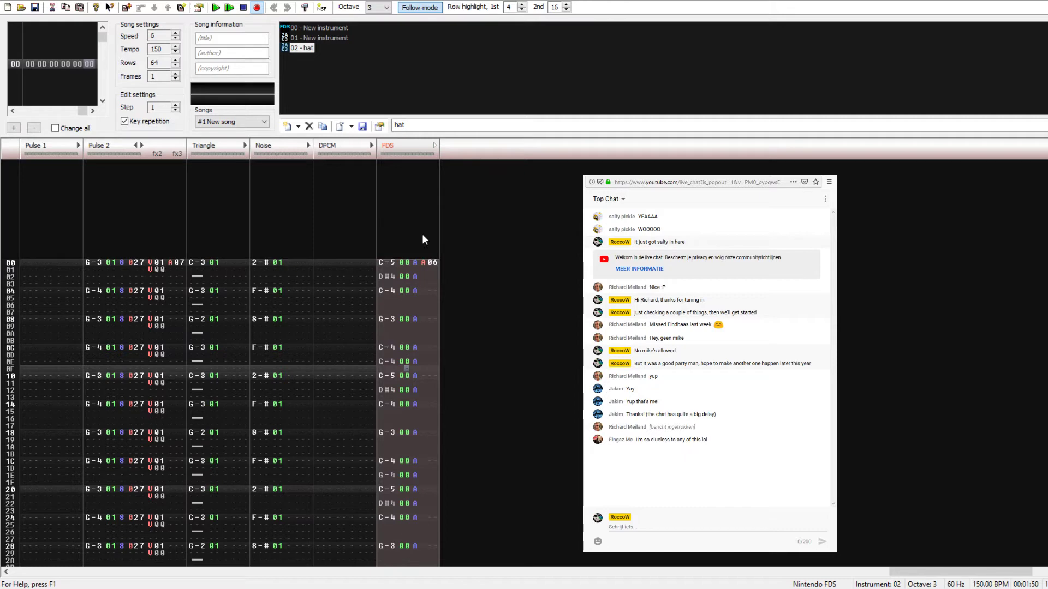
key(space)
click(290, 263)
key(2)
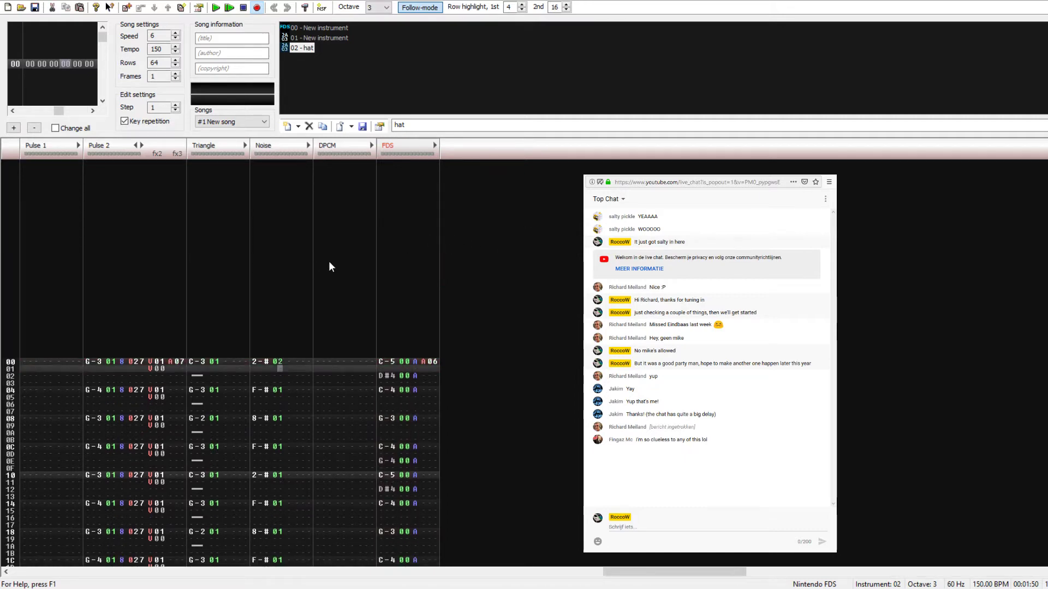
Step: Change the instrument of the Noise notes in rows 04, 08 and 0C to 02
click(530, 173)
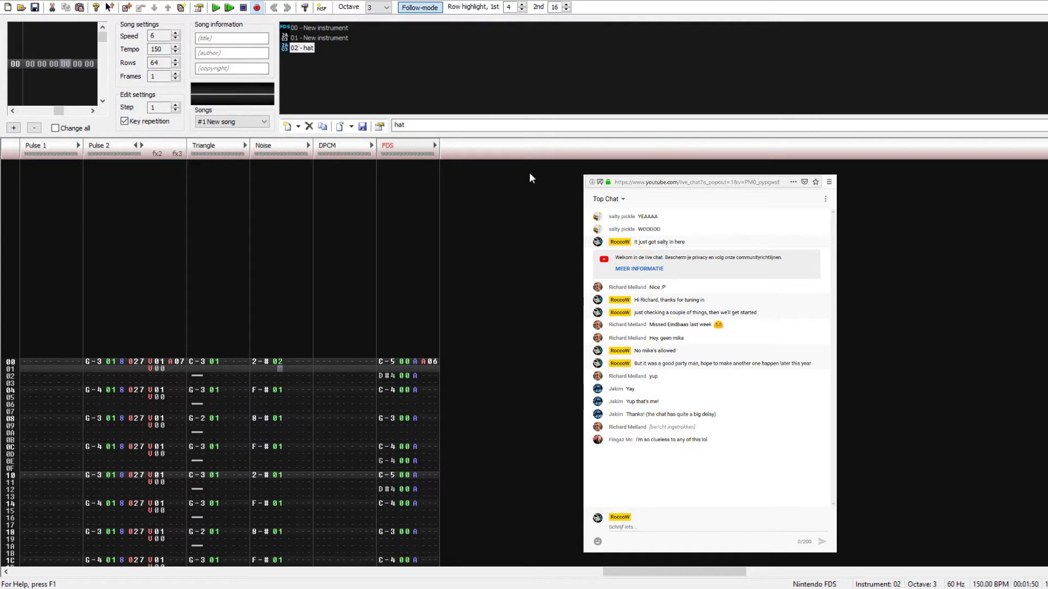
click(280, 387)
key(2)
key(Down)
key(Down)
key(Down)
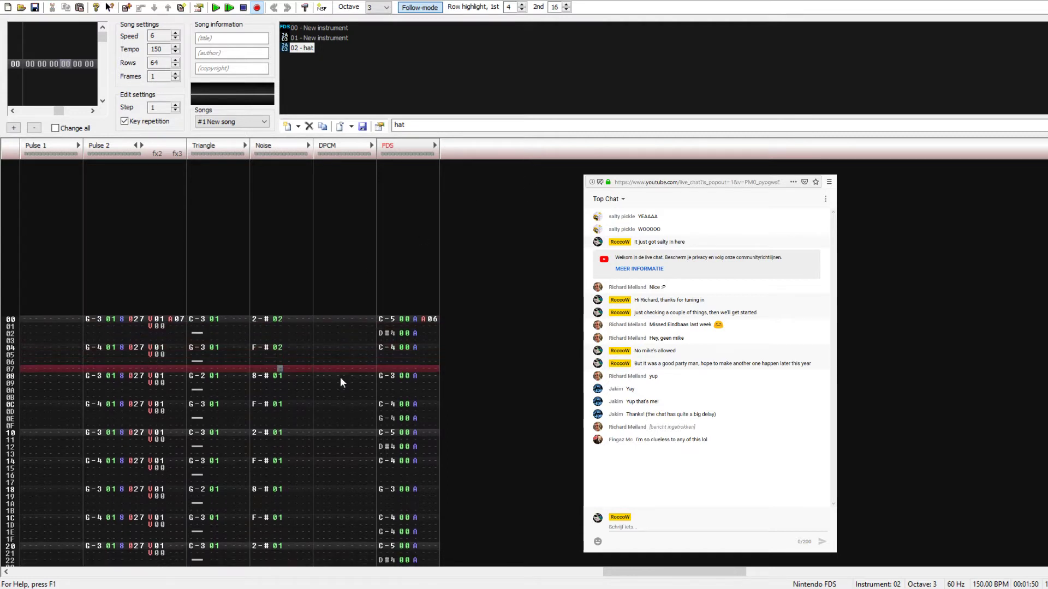
key(2)
key(Down)
key(Down)
key(2)
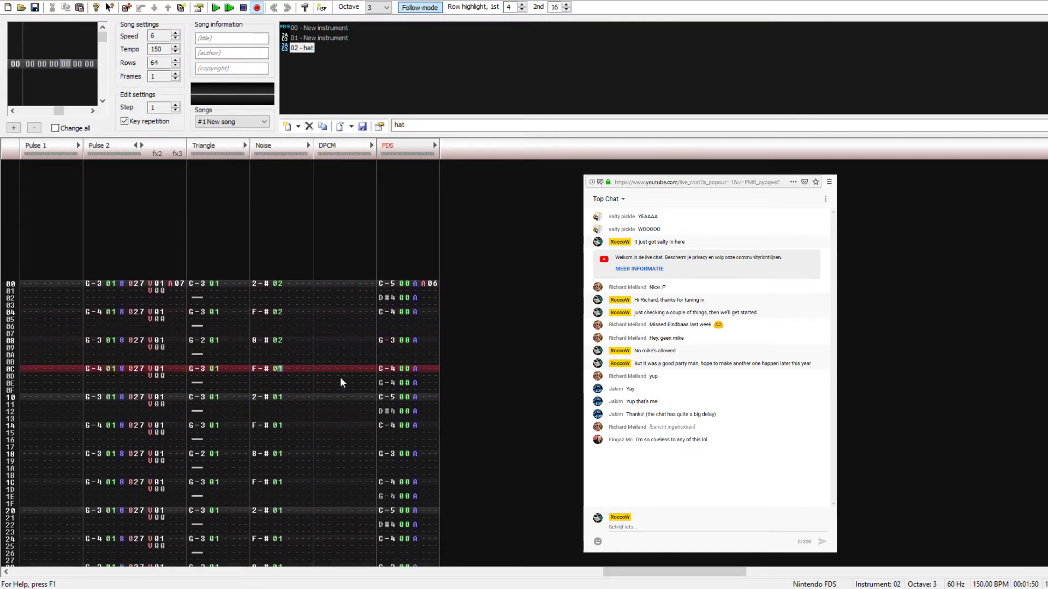
Step: Change the instrument of the Noise notes in rows 10, 14 and 18 to 02
key(Down)
key(Down)
key(Down)
key(2)
key(Down)
key(Down)
key(Down)
key(2)
key(Down)
key(Down)
key(Down)
key(2)
key(Down)
key(Down)
key(Down)
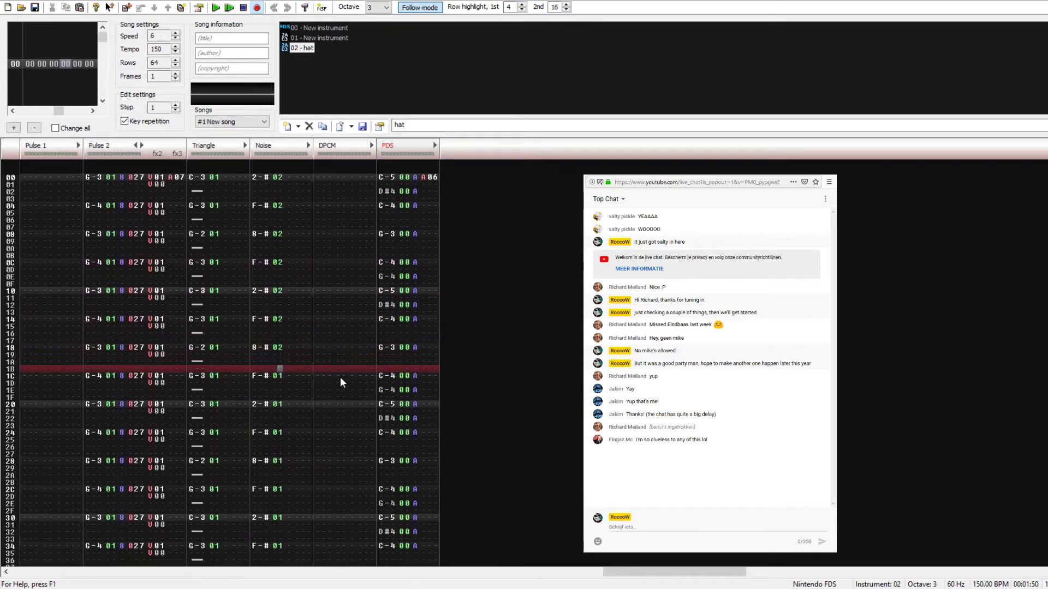
Step: Change the instrument of the Noise notes in rows 1C, 20 and 24 to 02
key(2)
key(Down)
key(Down)
key(Down)
key(2)
key(Down)
key(Down)
key(Down)
key(2)
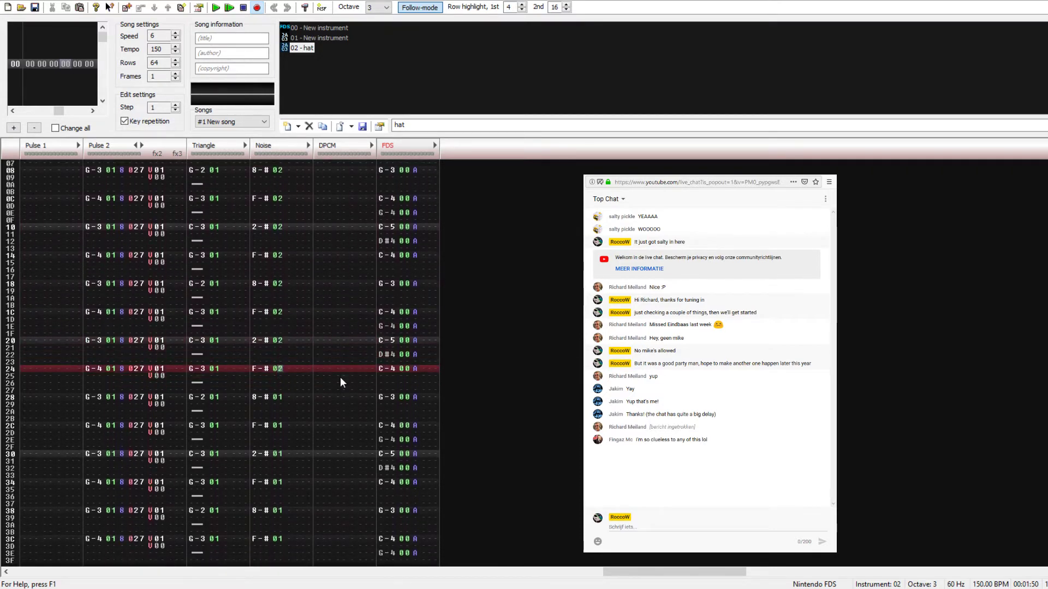
Step: Change the instrument of the remaining Noise notes in rows 28 to 3C to 02
drag(279, 285, 280, 401)
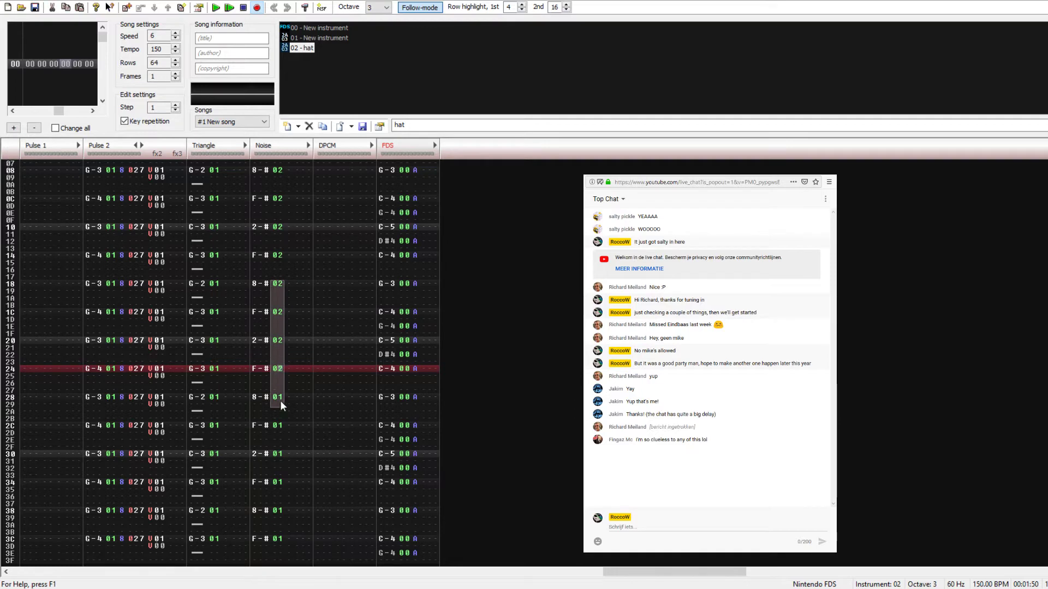
key(Down)
key(Down)
key(Down)
key(Down)
key(2)
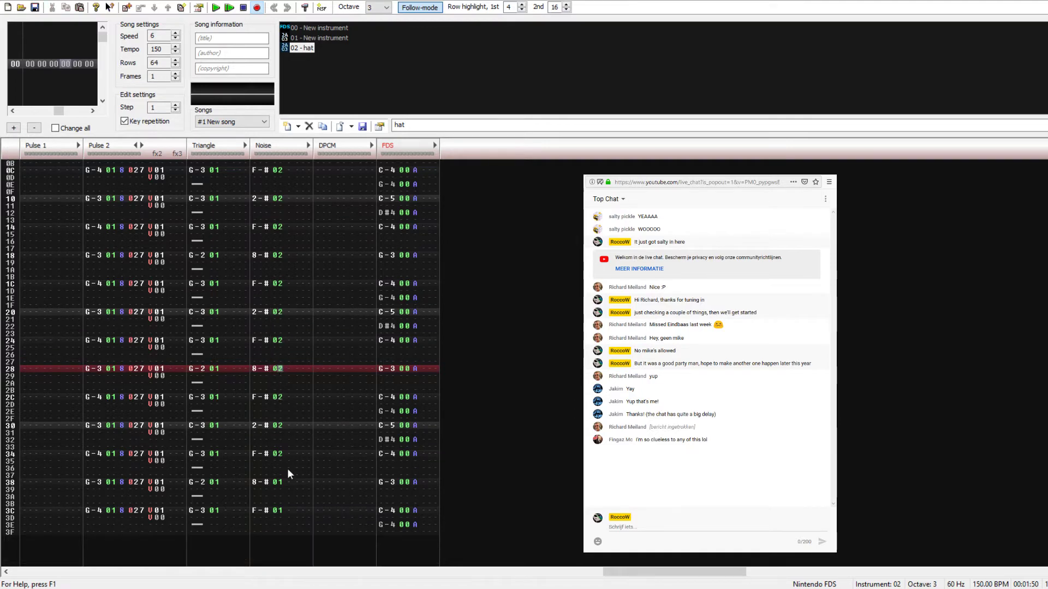
click(278, 452)
click(282, 396)
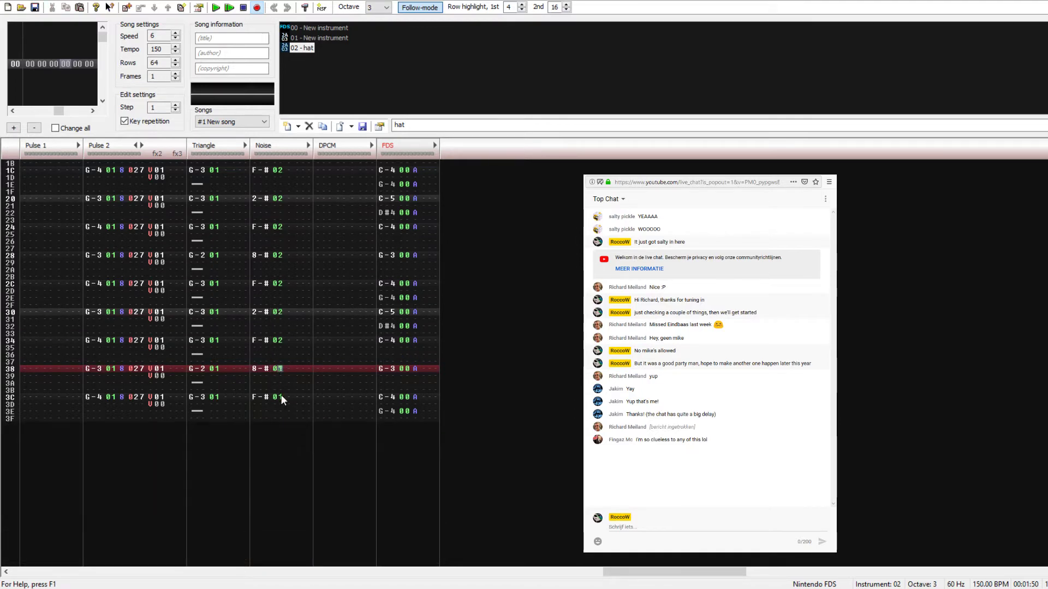
scroll(288, 367, up, 14)
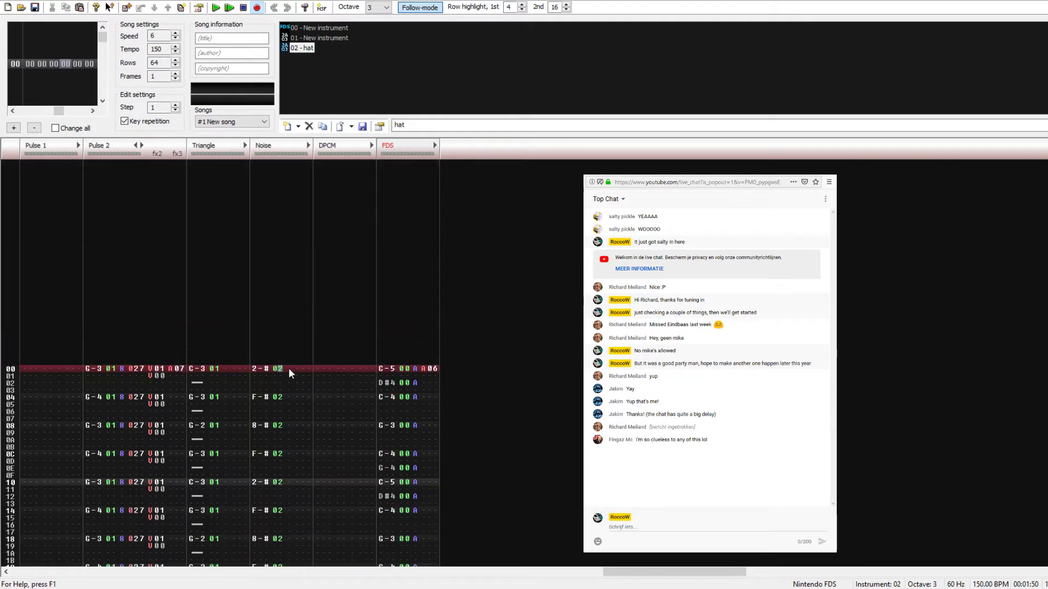
Step: Play the pattern to hear the Noise drums with the hat instrument
double_click(307, 48)
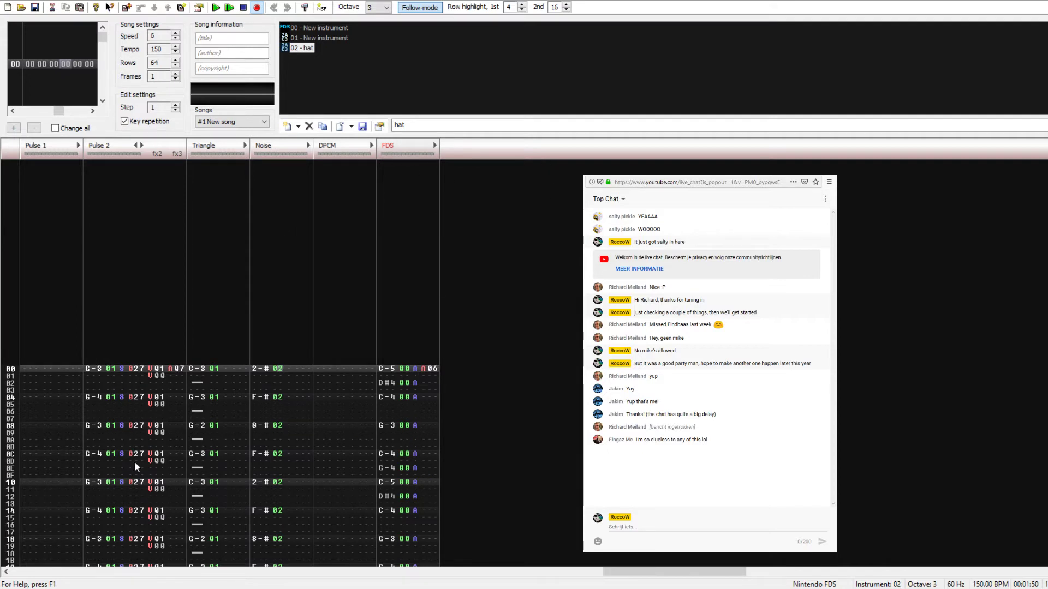
key(space)
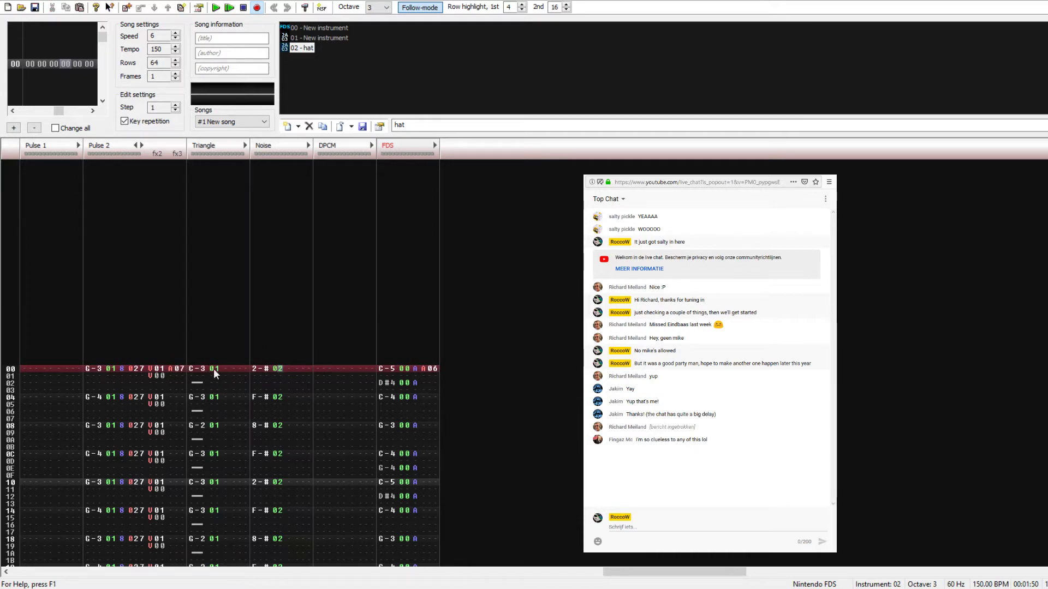
key(ctrl+Left)
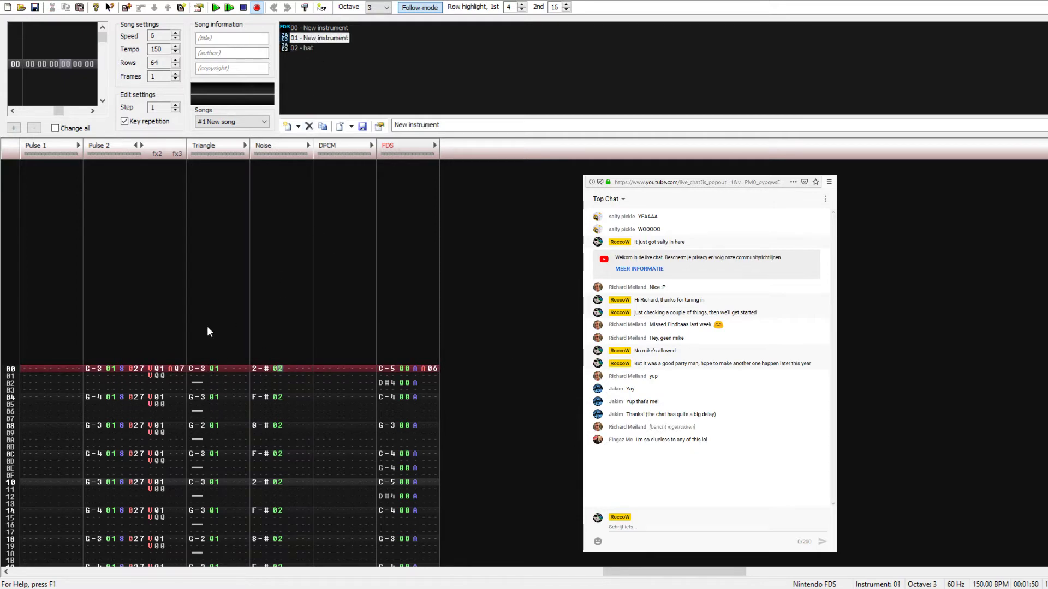
key(Return)
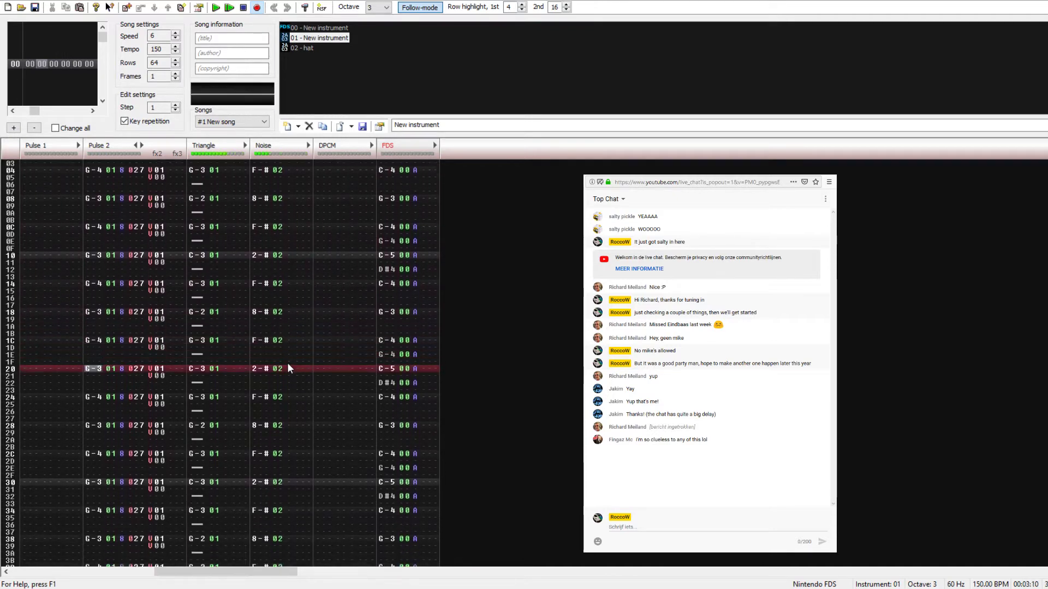
key(Return)
key(Return)
Step: Enter volume C for the Noise note in row 00
key(Tab)
key(Tab)
key(Tab)
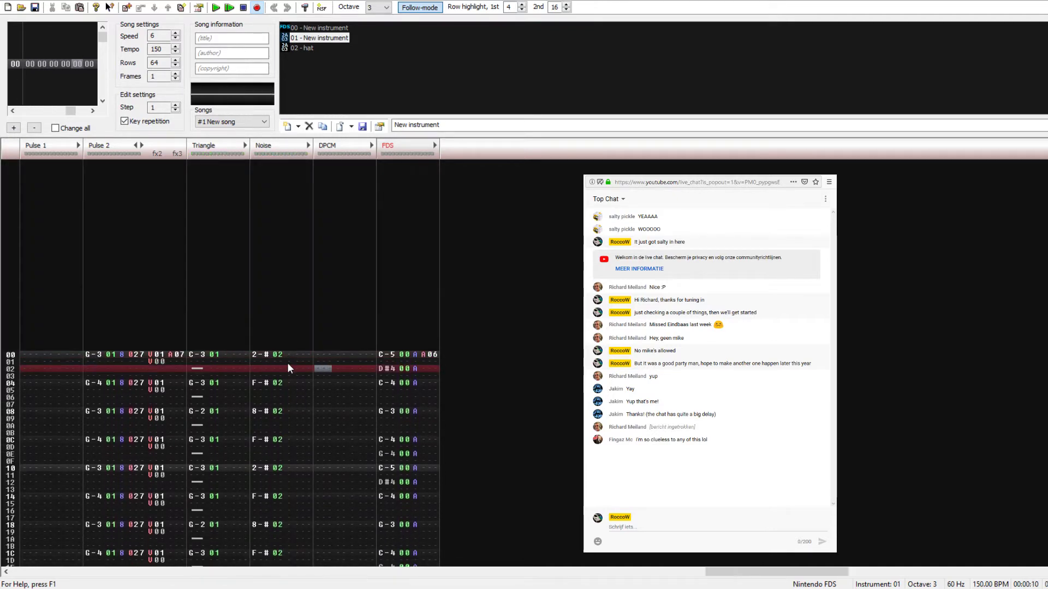
key(Left)
key(Up)
key(Left)
key(Left)
key(Up)
key(Left)
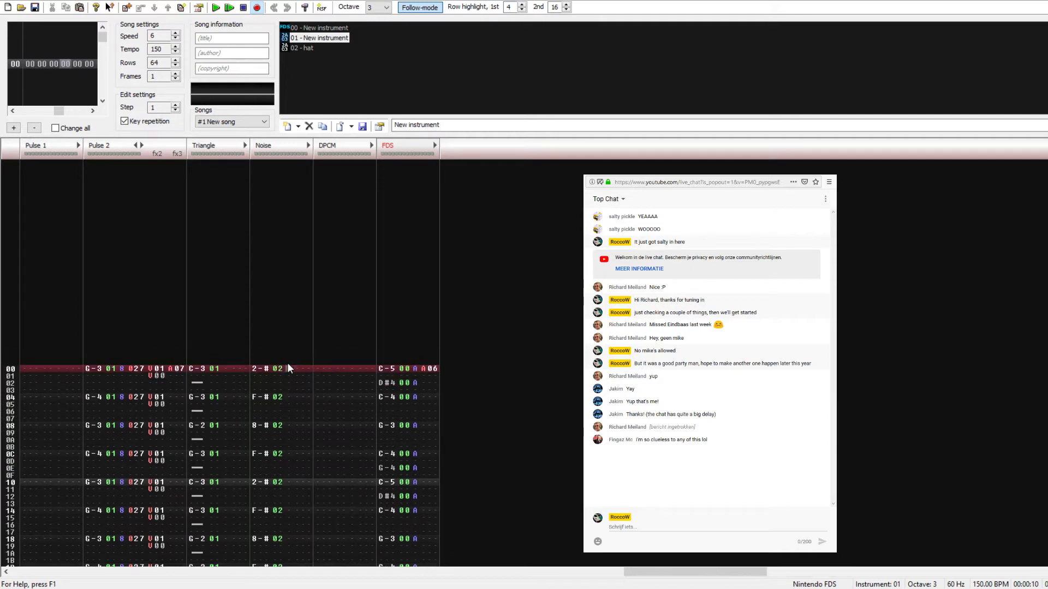
text(c)
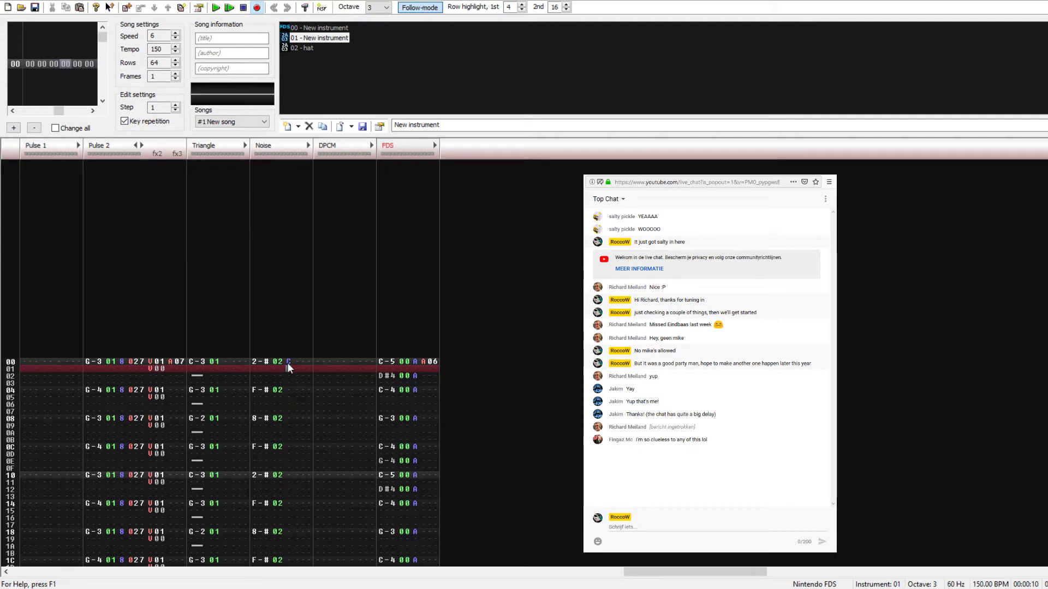
Step: Play the pattern to check how the Noise volume setting sounds
key(Down)
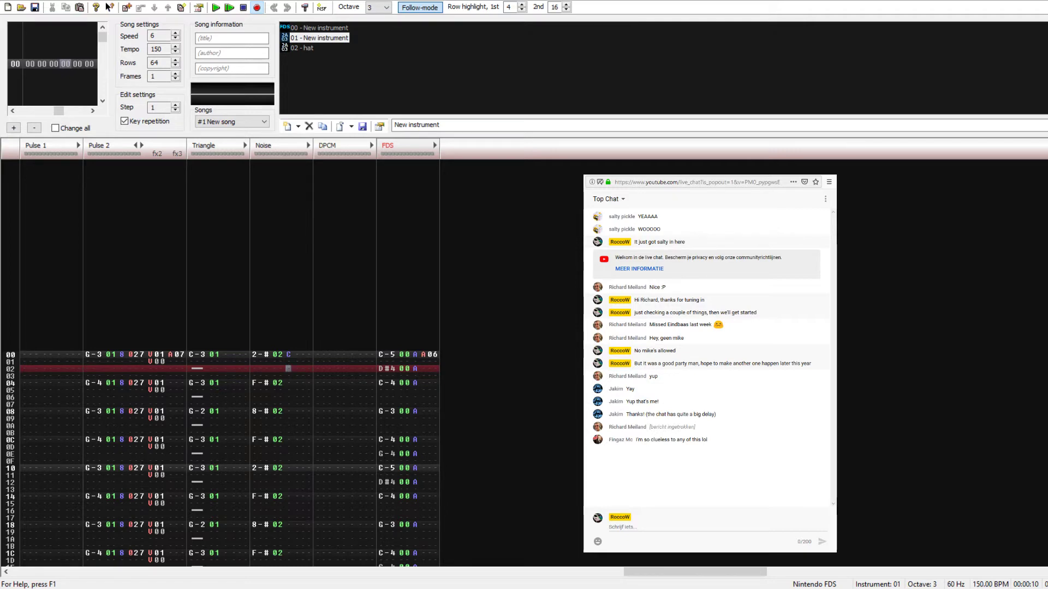
key(Down)
key(Down)
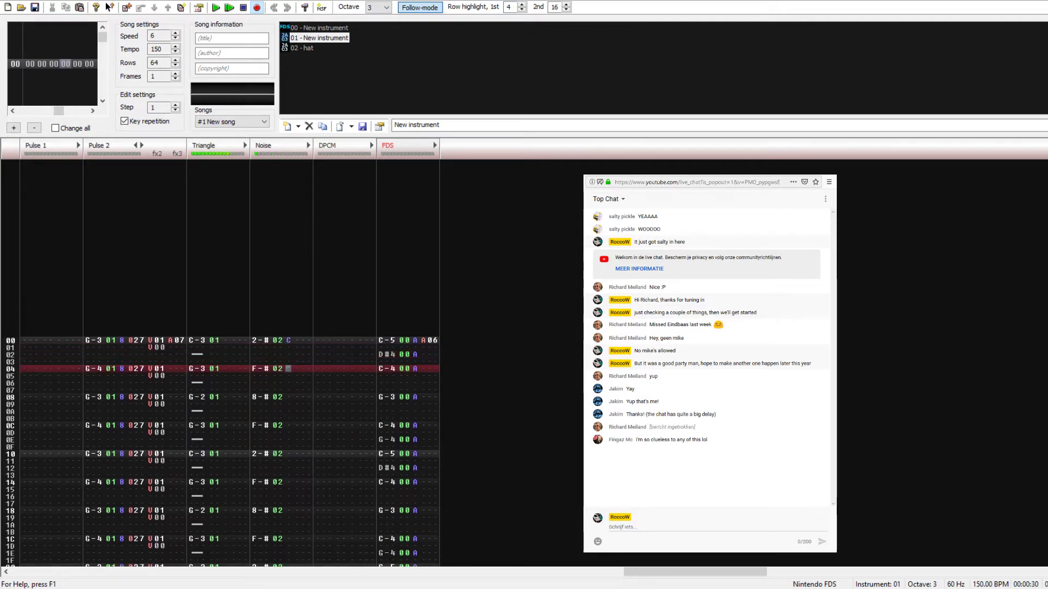
key(Down)
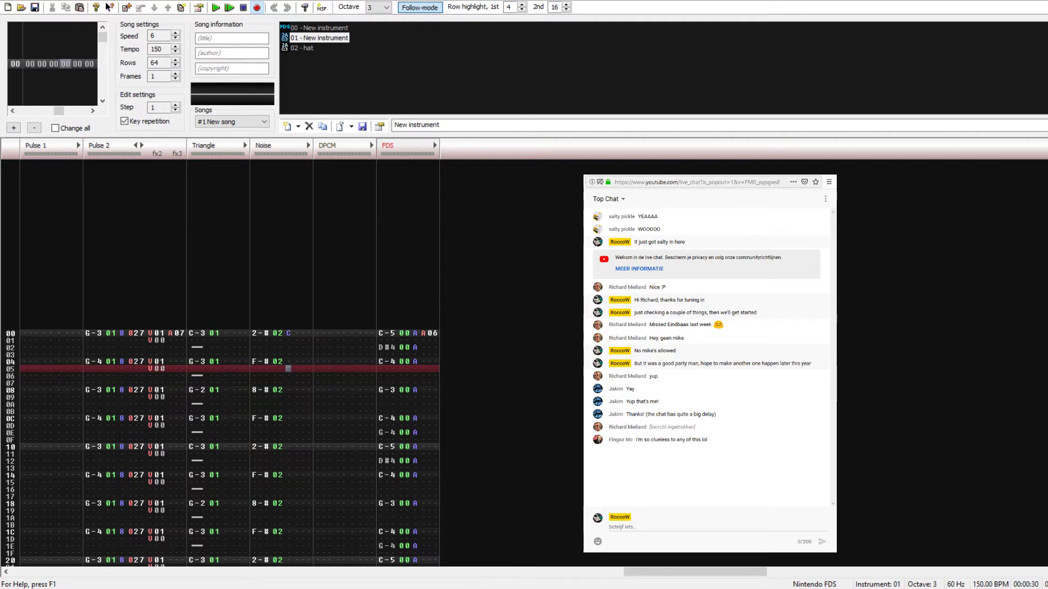
key(Return)
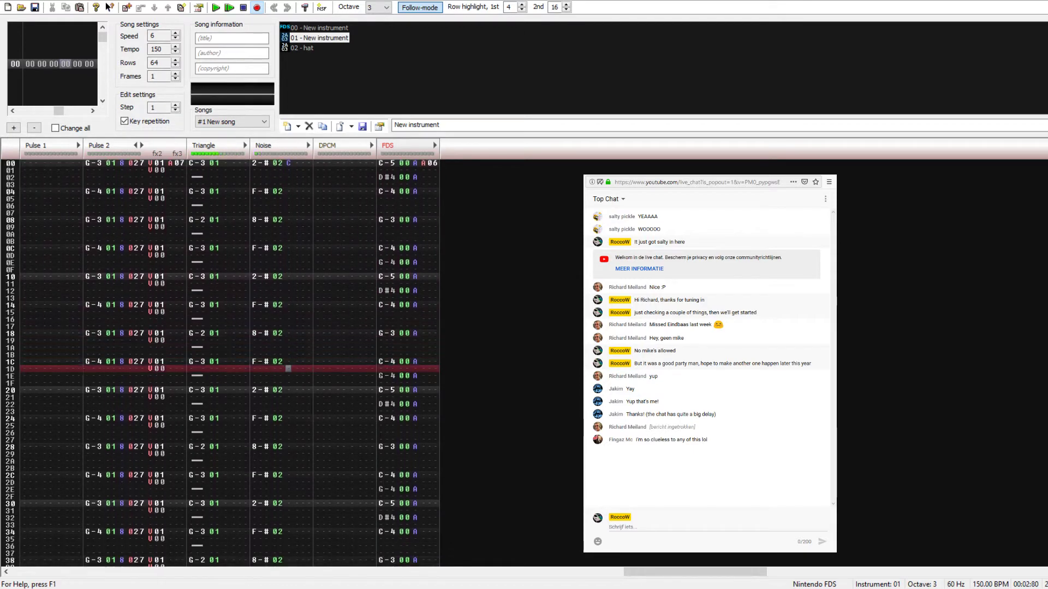
key(Return)
Step: Return to row 00 of the Pulse 1 channel and play the song from the start
key(Tab)
key(Tab)
key(Tab)
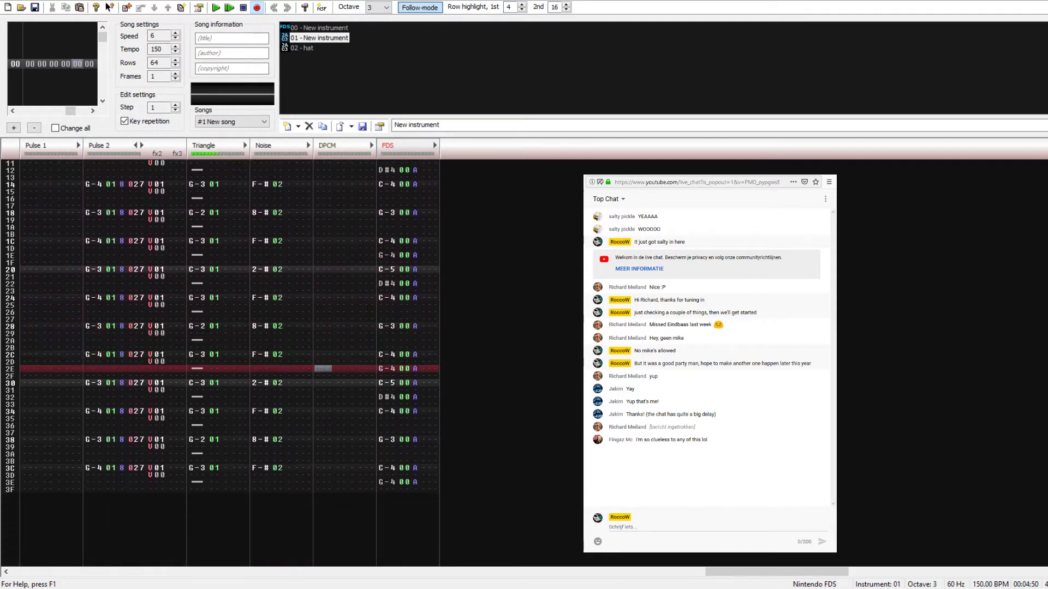
key(Up)
key(Up)
key(Up)
key(Up)
key(Up)
key(Up)
key(Up)
key(Up)
key(Up)
key(Up)
key(Up)
key(Up)
key(Up)
key(Up)
key(Up)
key(Up)
key(Up)
key(Up)
key(Up)
key(Up)
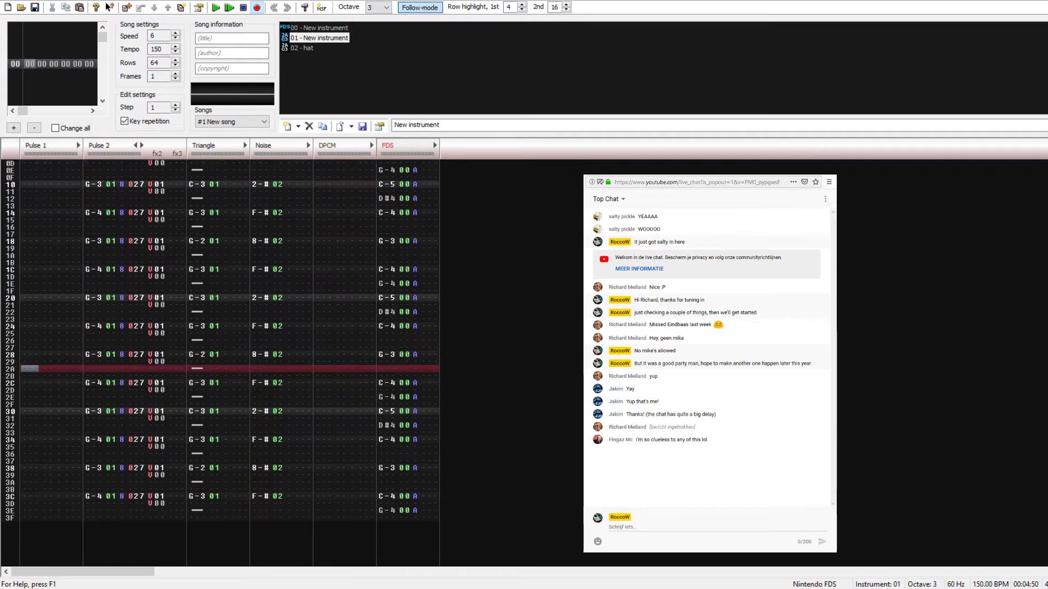
key(Up)
key(Up)
key(Up)
key(Up)
key(Up)
key(Up)
key(Up)
key(Up)
key(Up)
key(Up)
key(Up)
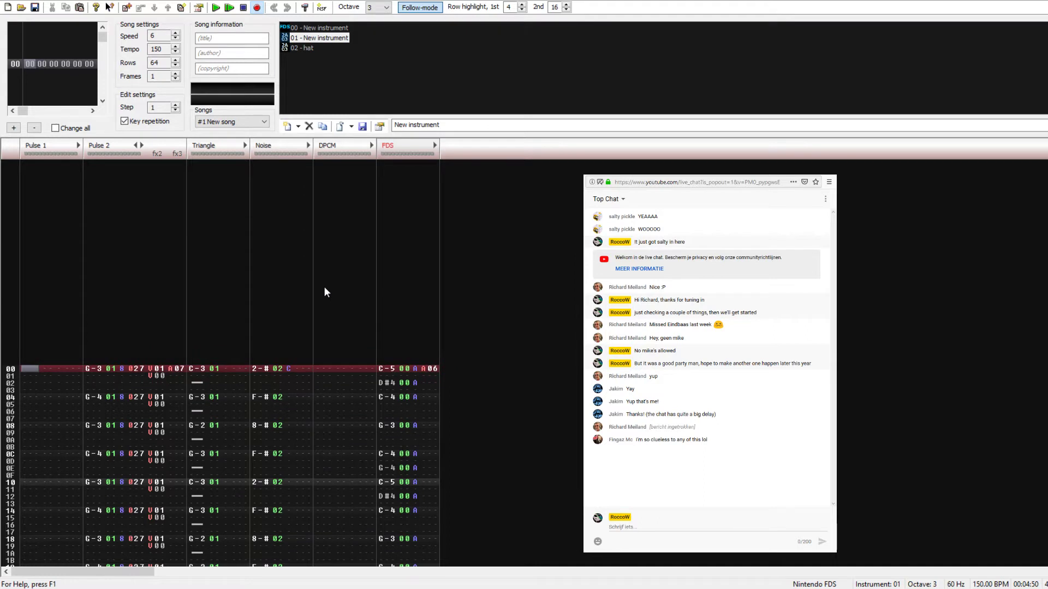
key(Return)
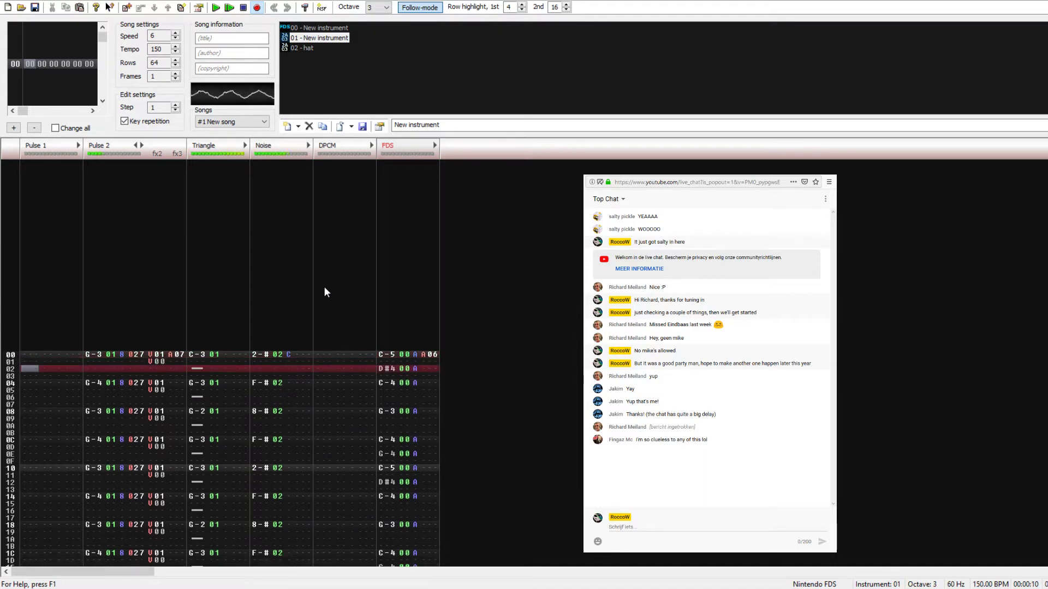
Step: Stop playback, return to row 00 and enter note C-3 with instrument 01 in the Pulse 1 channel
key(Return)
key(Up)
key(Up)
key(Up)
key(Up)
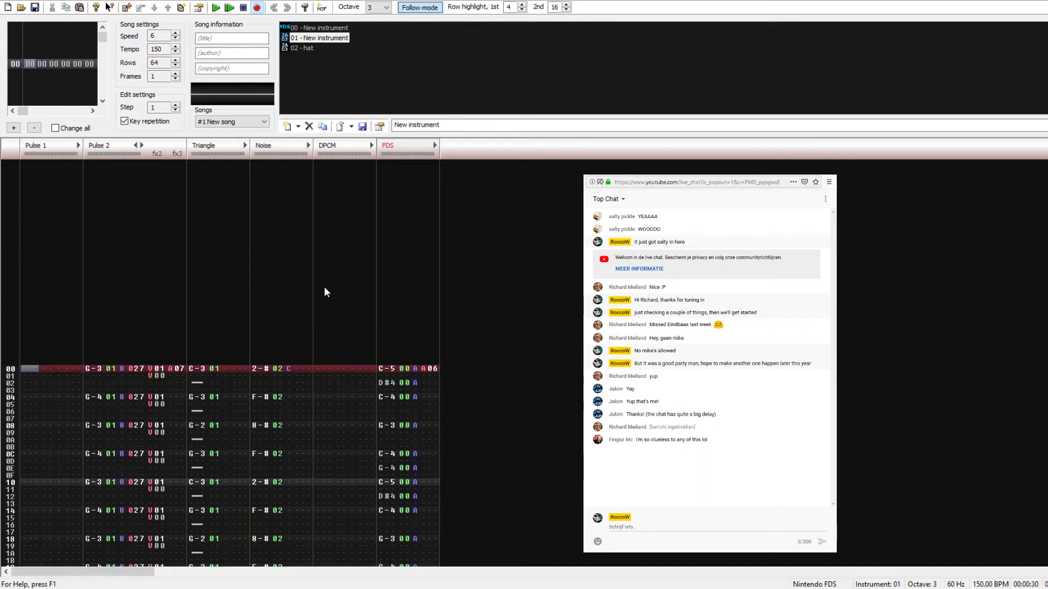
key(x)
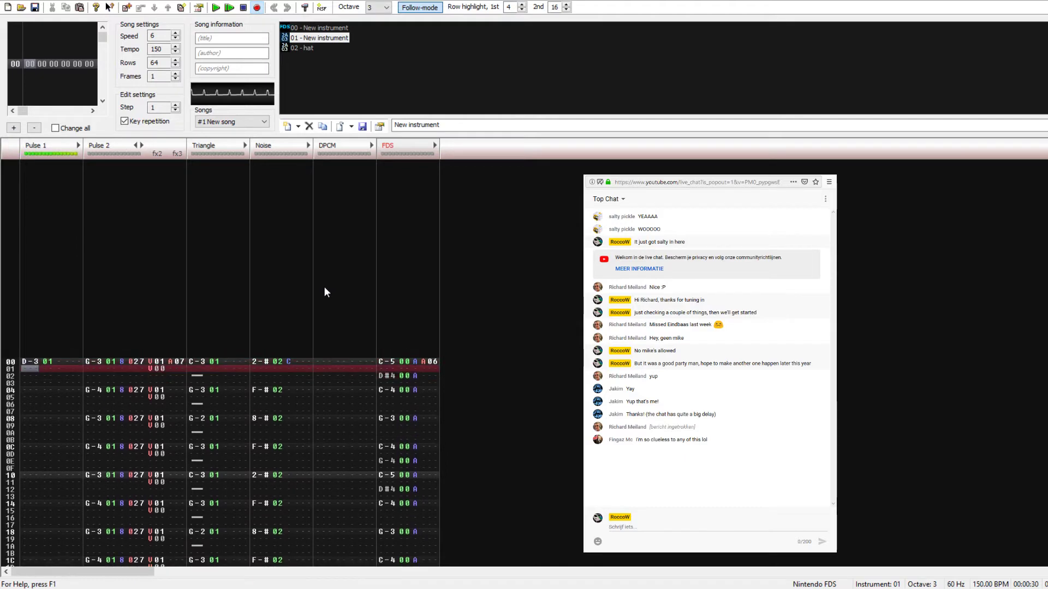
key(Up)
key(z)
key(Up)
key(z)
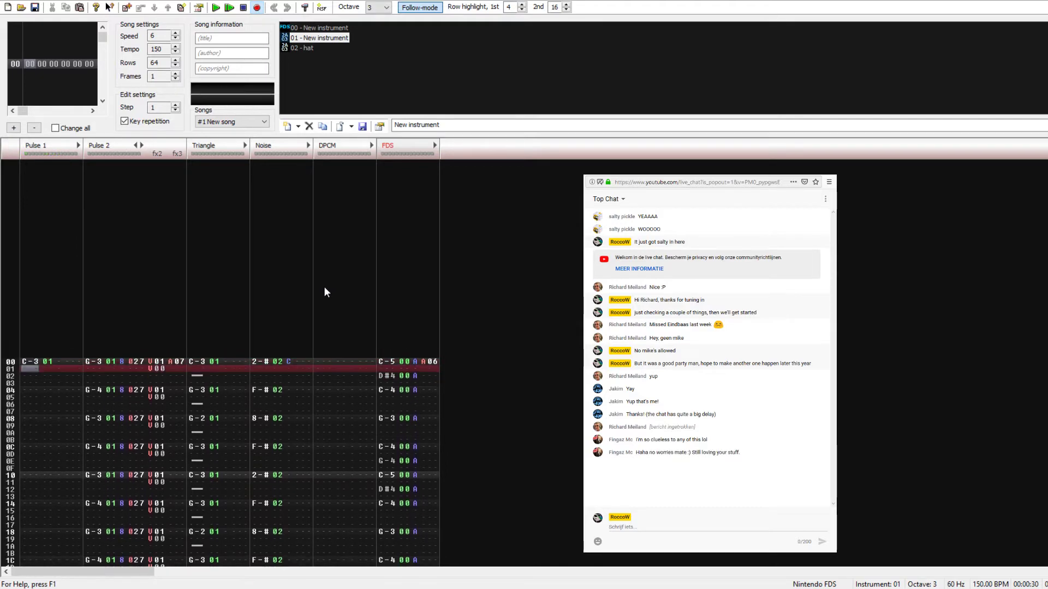
Step: Enter C#3 in row 02 and C-3 in row 04 of the Pulse 1 channel with instrument 01
key(Down)
key(s)
key(Down)
key(z)
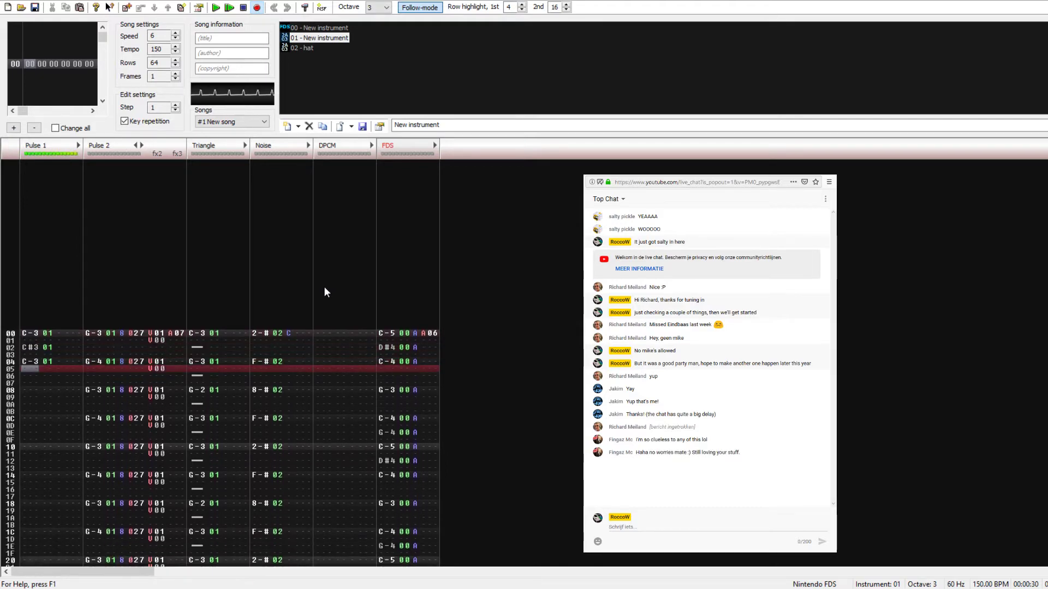
Step: Set the octave to 2, enter G-2 in row 06 of Pulse 1 and play the pattern
key(Down)
key(z)
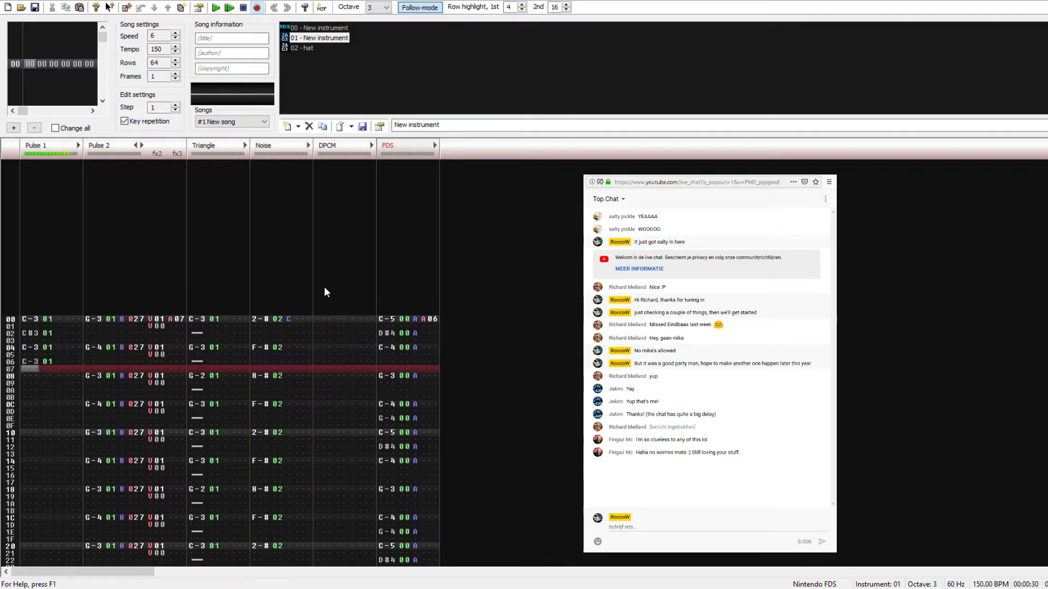
key(Up)
scroll(372, 11, up, 1)
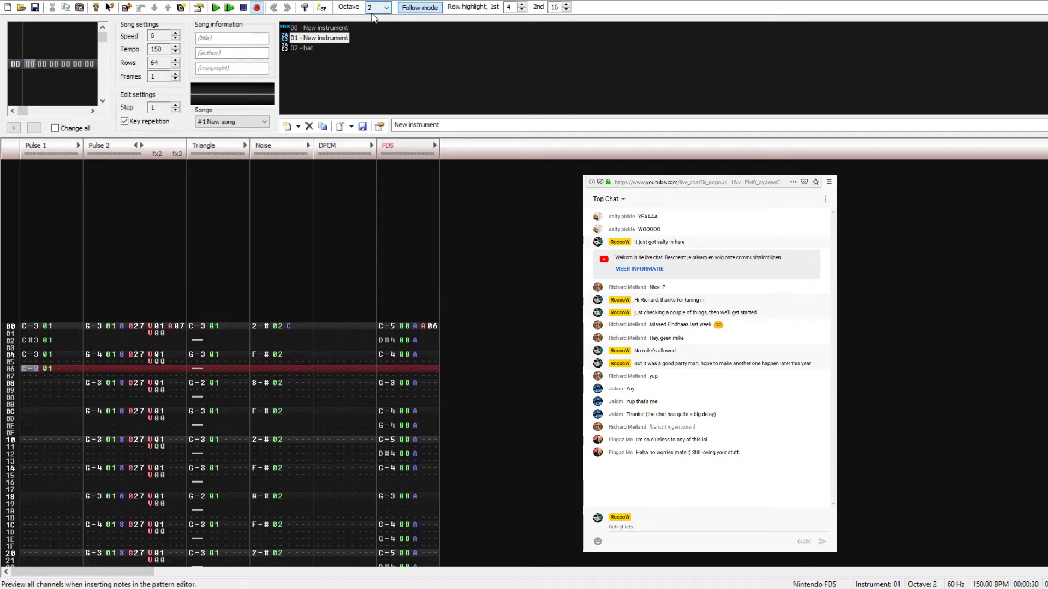
key(m)
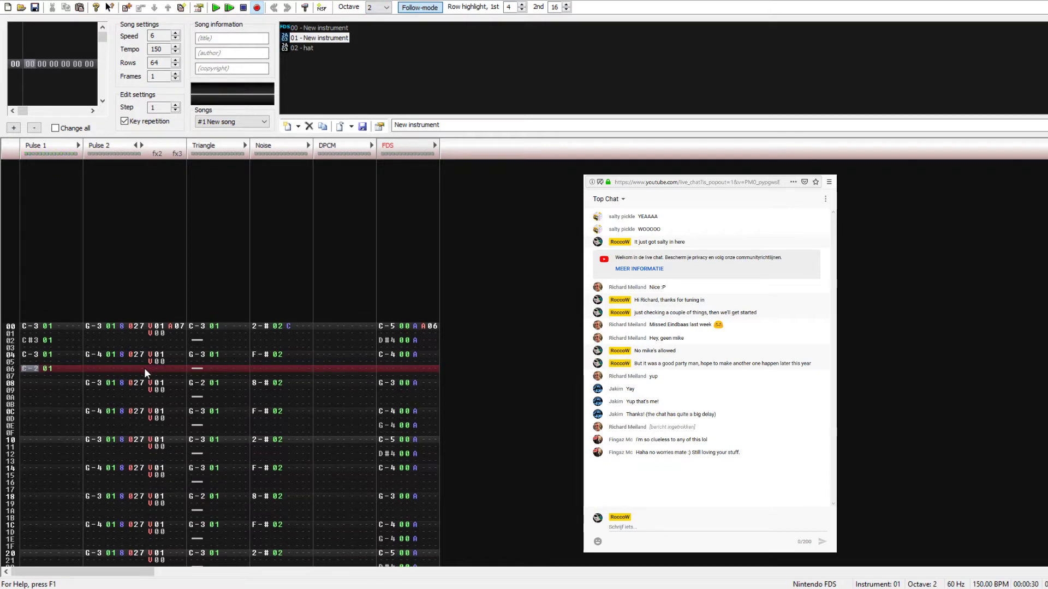
key(ctrl+z)
key(b)
key(Return)
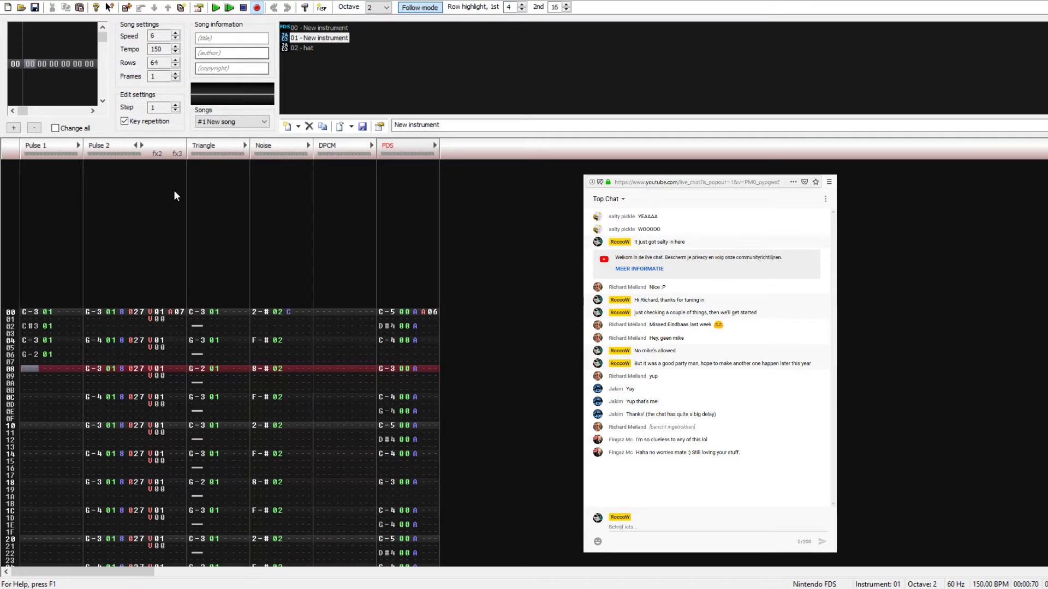
Step: Add the volume slide effect A05 to the C-3 note in row 00 of Pulse 1
key(space)
click(30, 364)
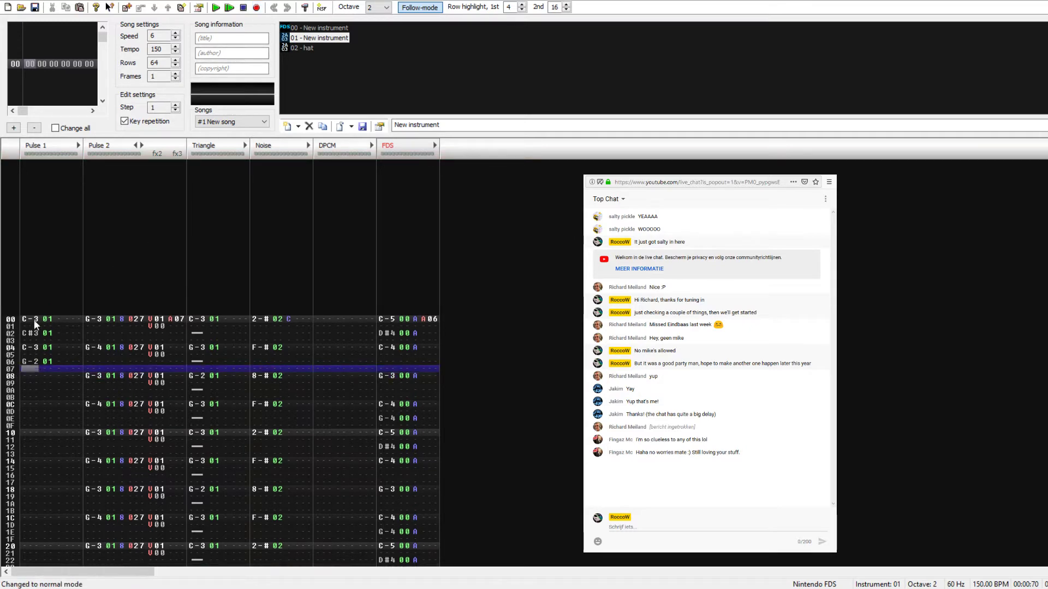
click(58, 320)
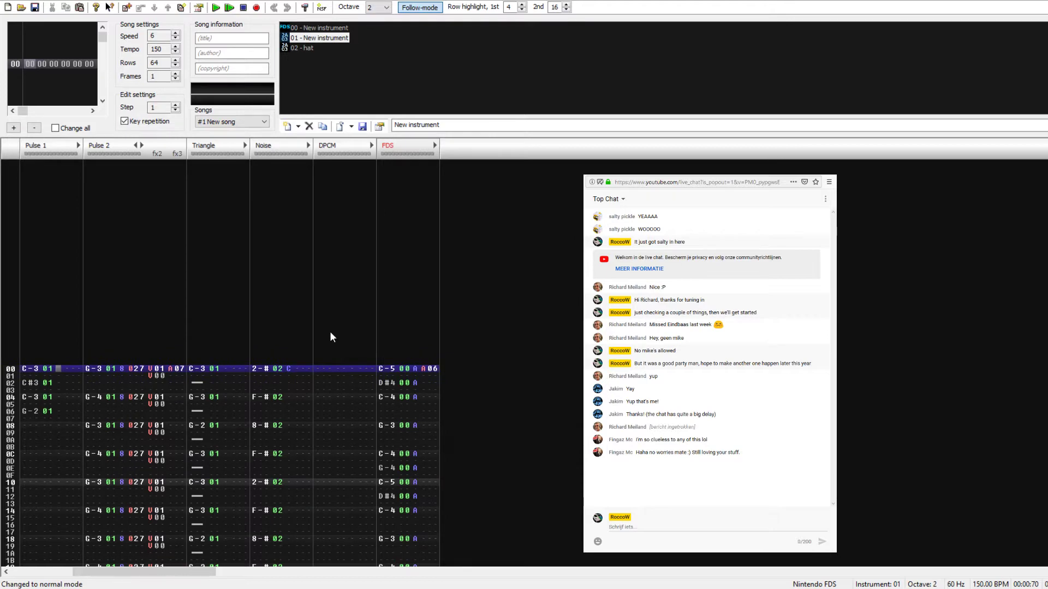
key(Down)
key(space)
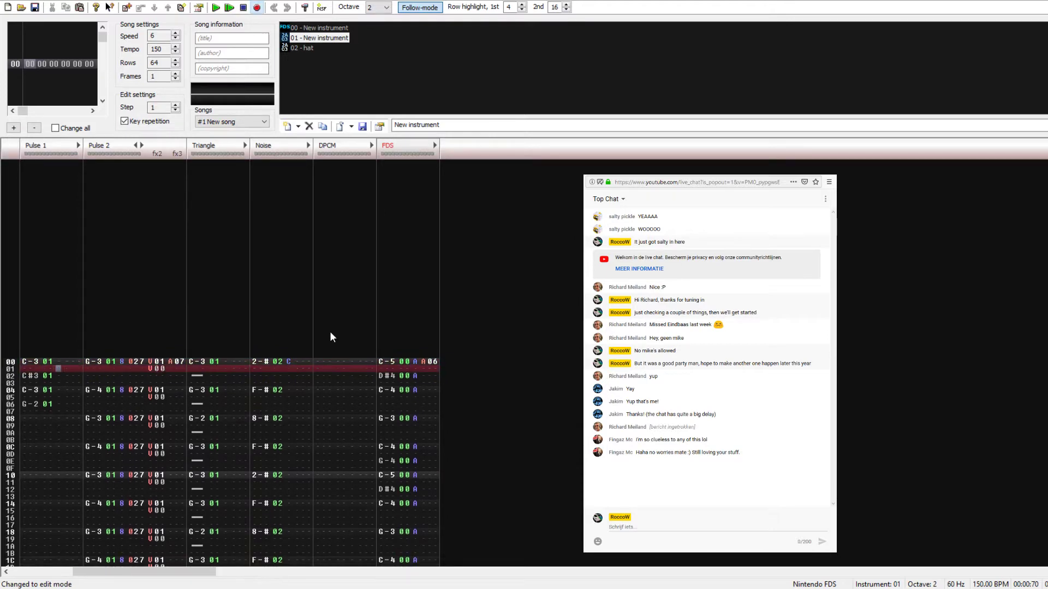
key(Up)
key(Right)
key(Left)
key(Right)
text(a)
key(Right)
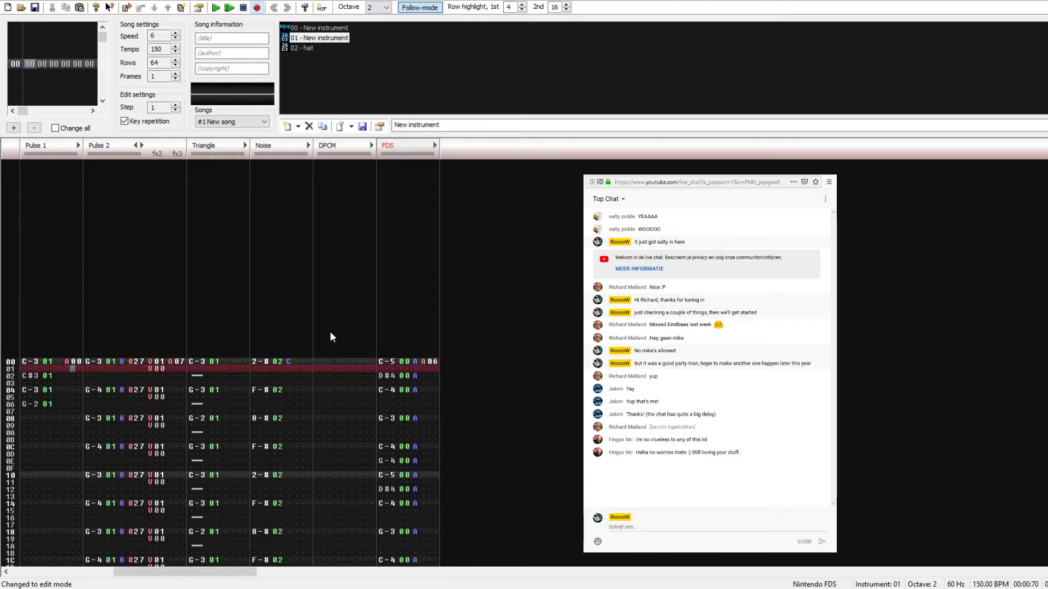
key(Up)
key(Right)
text(5)
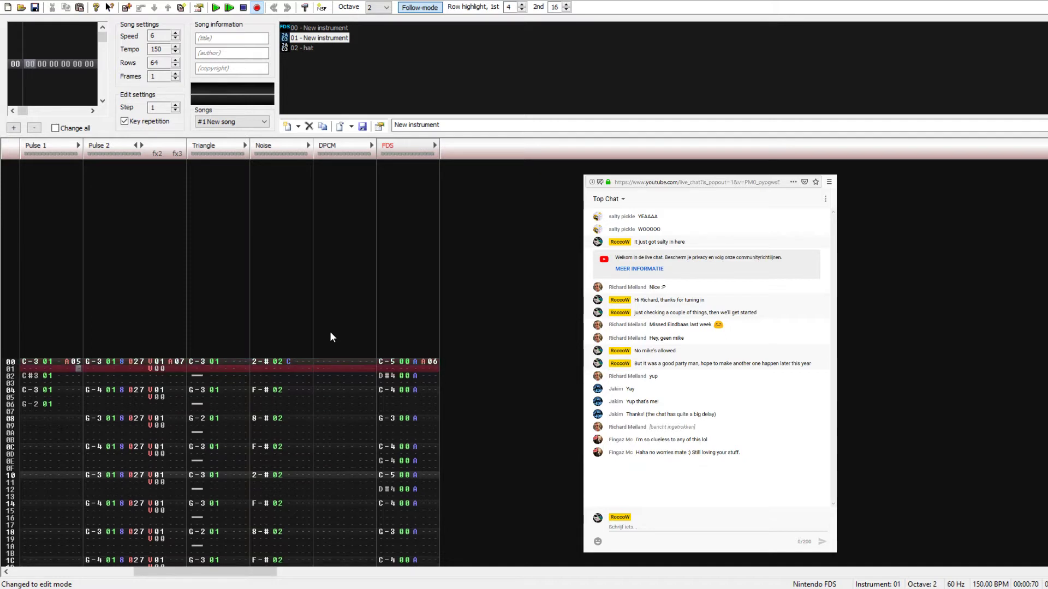
Step: Enter volume F for the Pulse 1 notes in rows 00, 02, 04 and 06
key(Up)
key(Left)
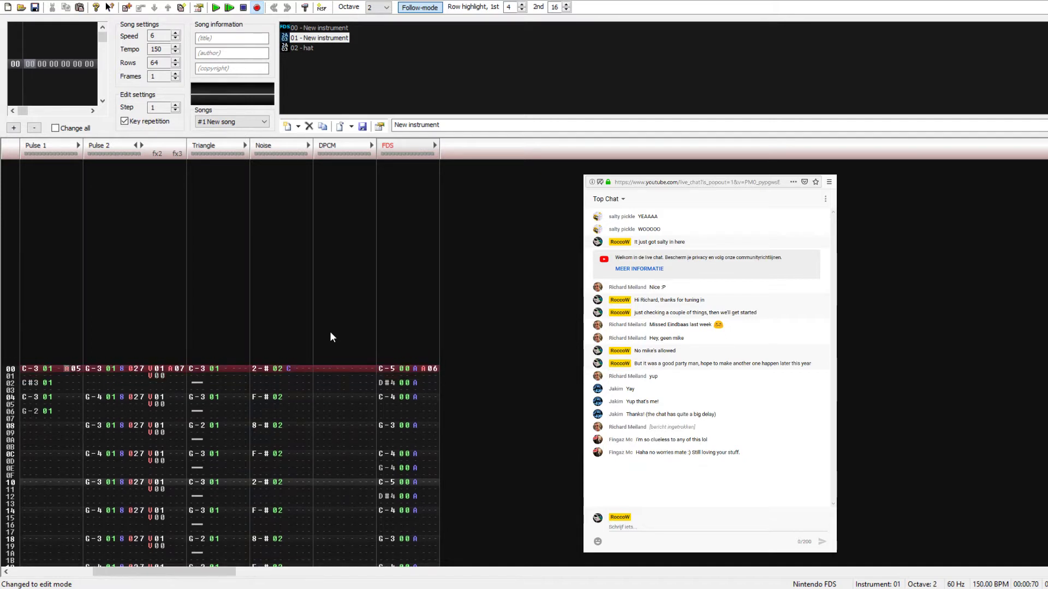
text(f)
key(Down)
text(f)
key(Down)
text(f)
key(Down)
text(f)
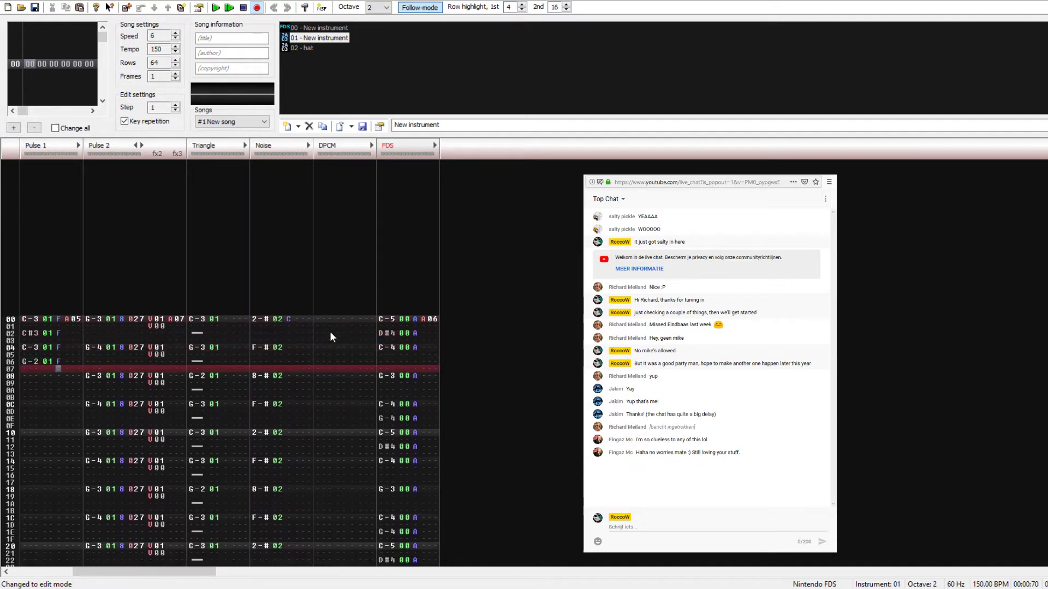
Step: Play the pattern to hear the Pulse 1 notes with the volume slide
key(Return)
key(Return)
key(Return)
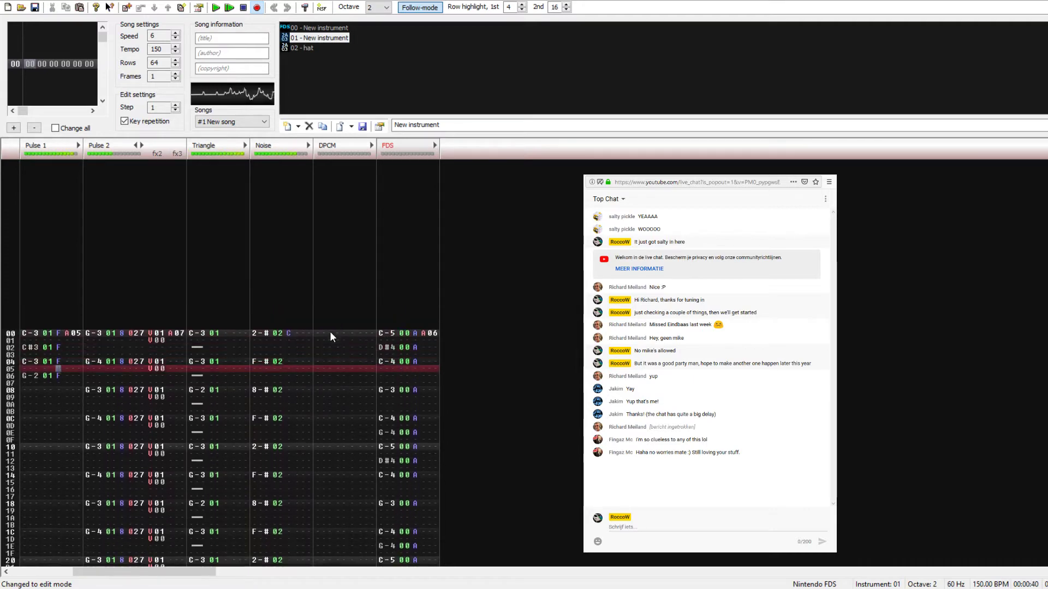
key(Return)
Step: Enter note C-3 with instrument 01 in row 08 of the Pulse 1 channel
key(Left)
key(Left)
key(t)
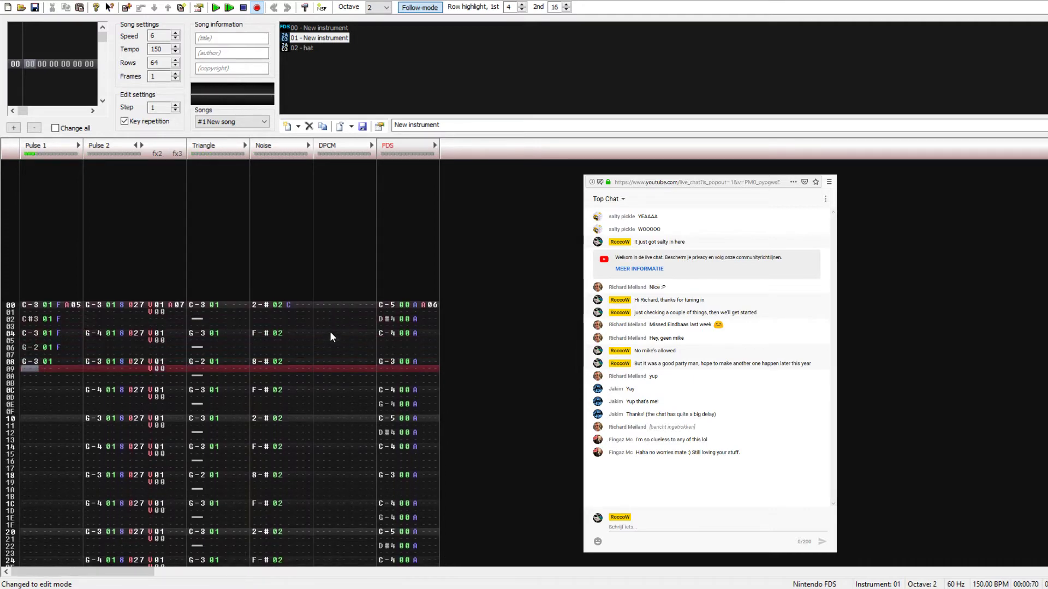
key(Up)
key(q)
Step: Try different notes in row 0A of Pulse 1, settle on G-3, and enter C-4 in row 0C
key(Down)
key(r)
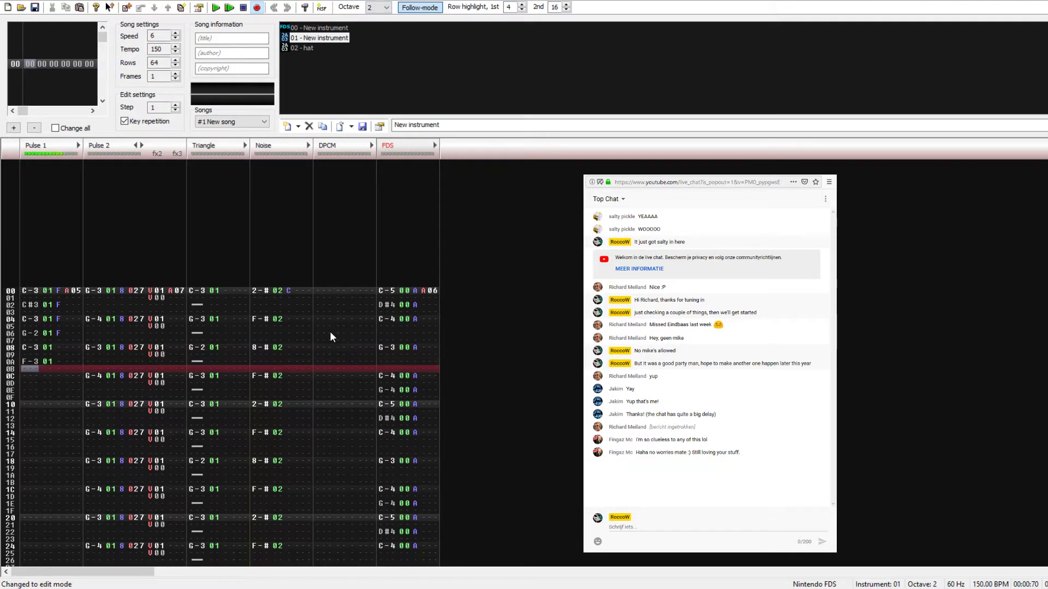
key(Up)
key(y)
key(u)
key(Up)
key(Up)
key(u)
key(Delete)
key(Up)
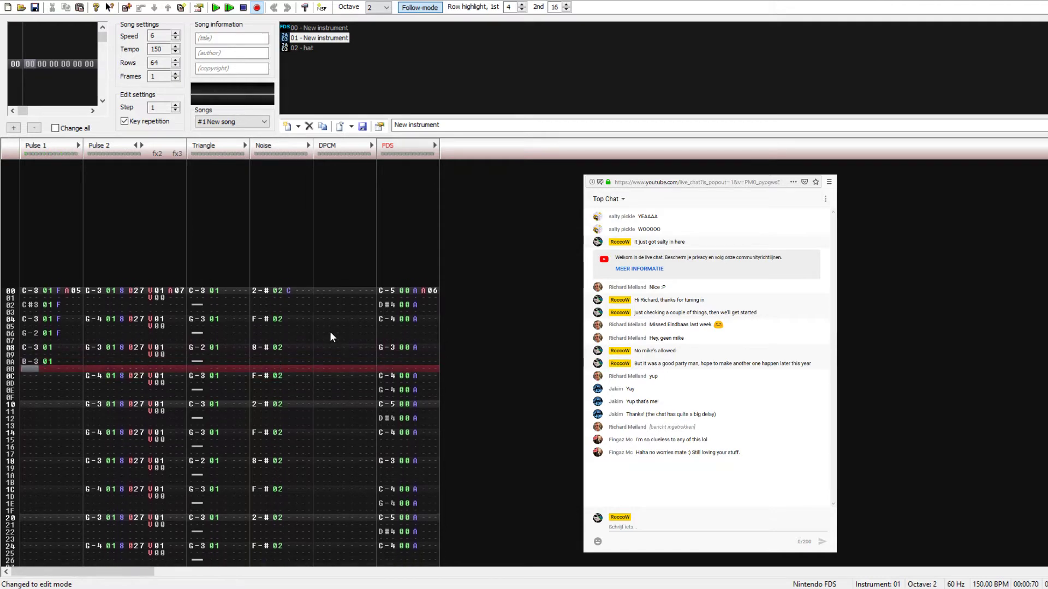
key(Up)
key(t)
key(Down)
key(i)
key(Down)
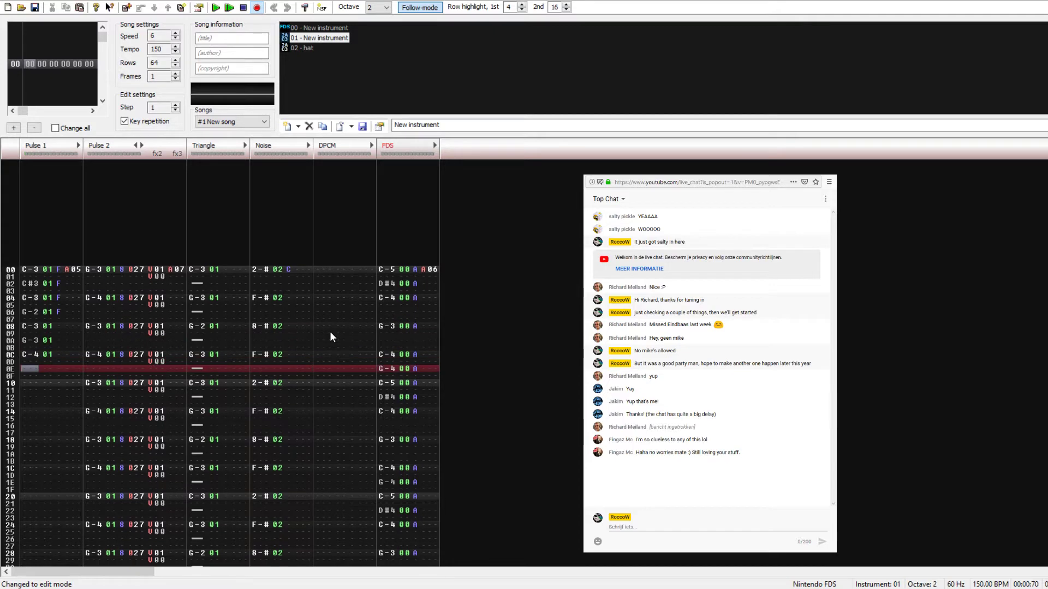
Step: Set the octave to 3 and play the extended Pulse 1 line from the start
scroll(375, 11, up, 1)
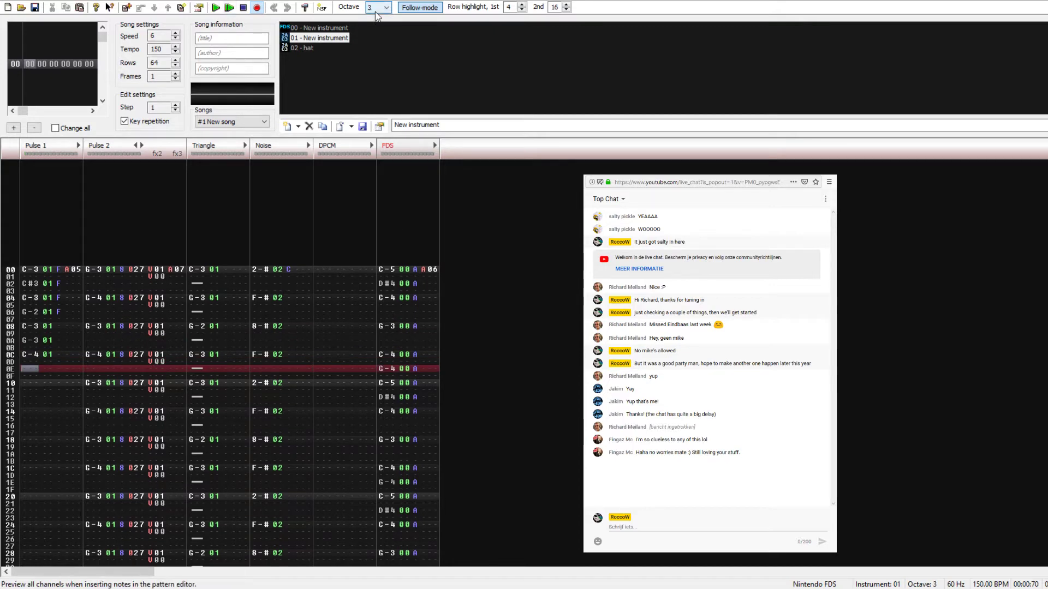
key(Return)
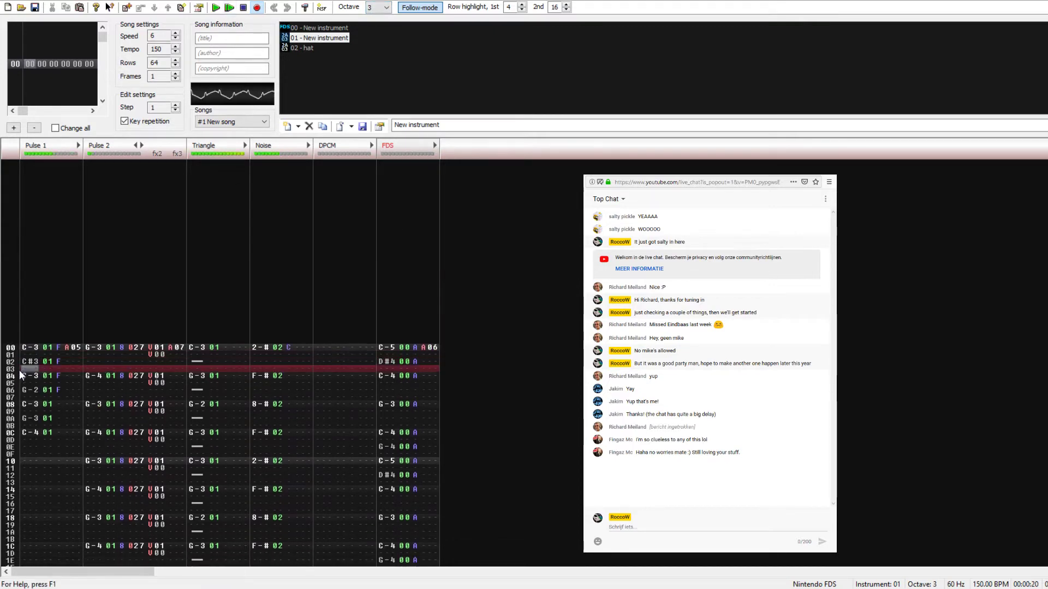
key(Return)
Step: Enter volume F for the Pulse 1 notes in rows 08, 0A and 0C, and play the pattern
key(Up)
key(Right)
key(Right)
key(Right)
key(Down)
key(Down)
key(Down)
key(Up)
text(f)
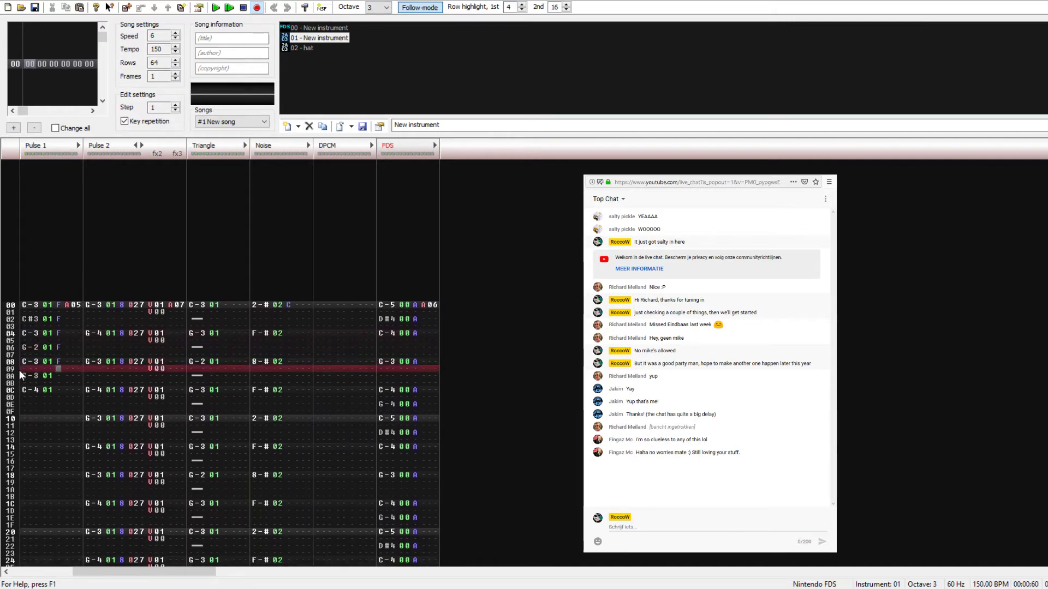
key(Down)
text(f)
key(Down)
text(f)
key(Return)
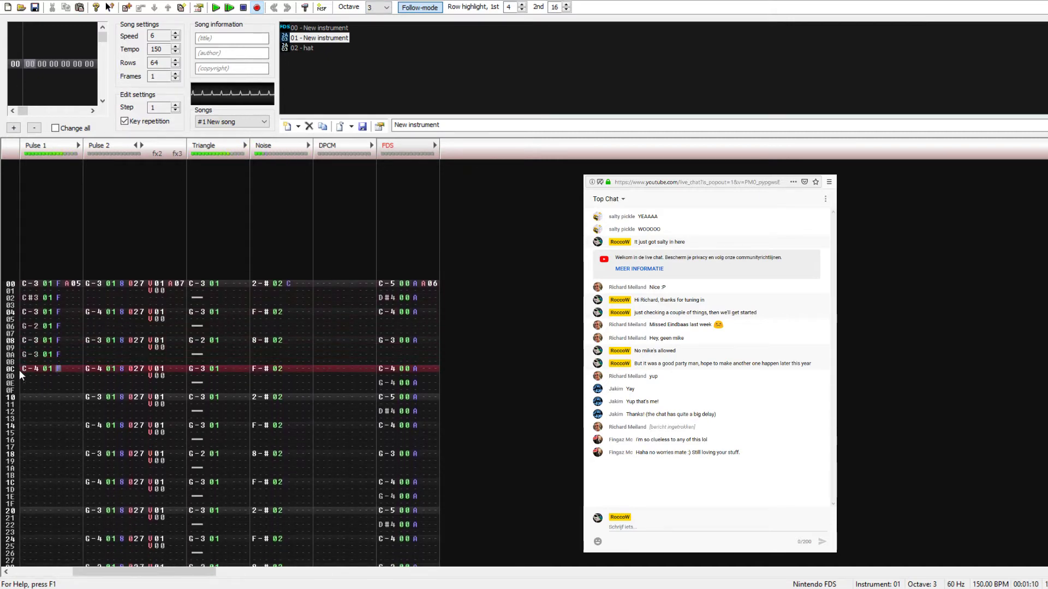
key(Return)
Step: Enter Pulse 1 notes G-4 in row 0E, C-4 in row 10, C#4 in row 11 and C-4 in row 12, and play the pattern
key(t)
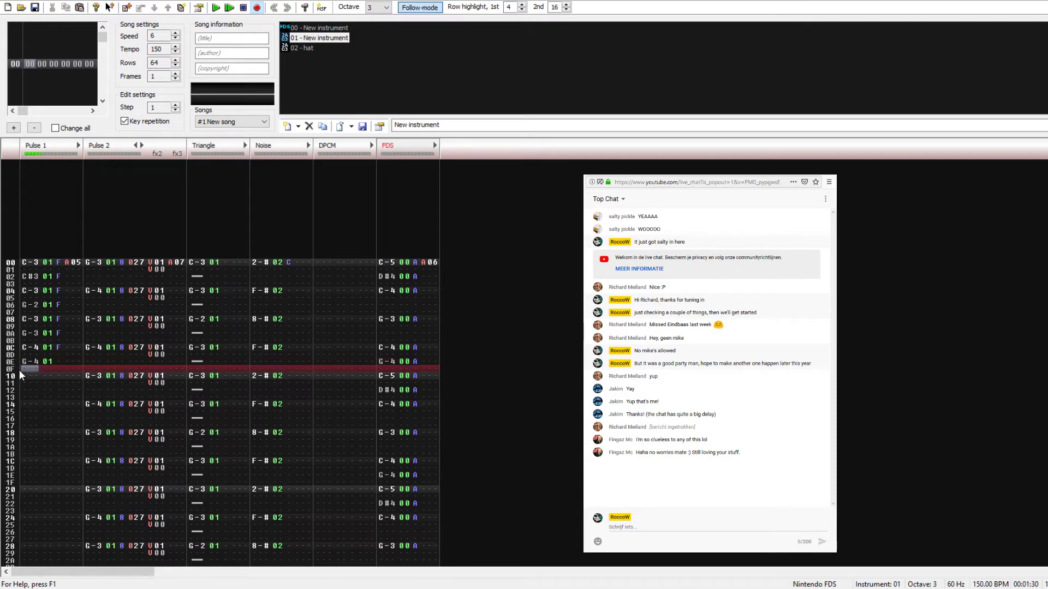
key(Down)
key(b)
key(Up)
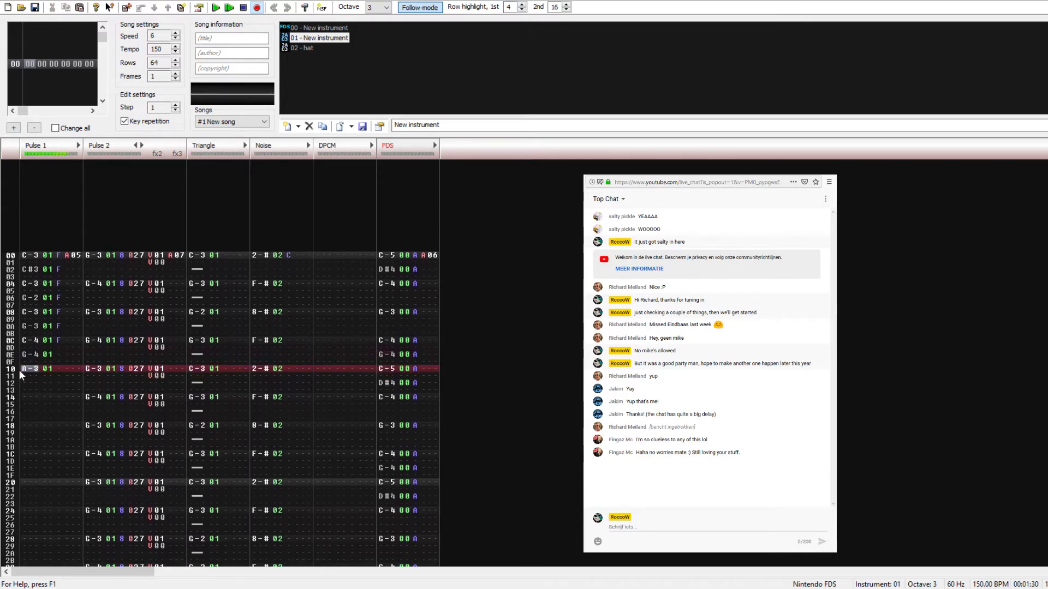
text(q)
key(Up)
key(Down)
key(2)
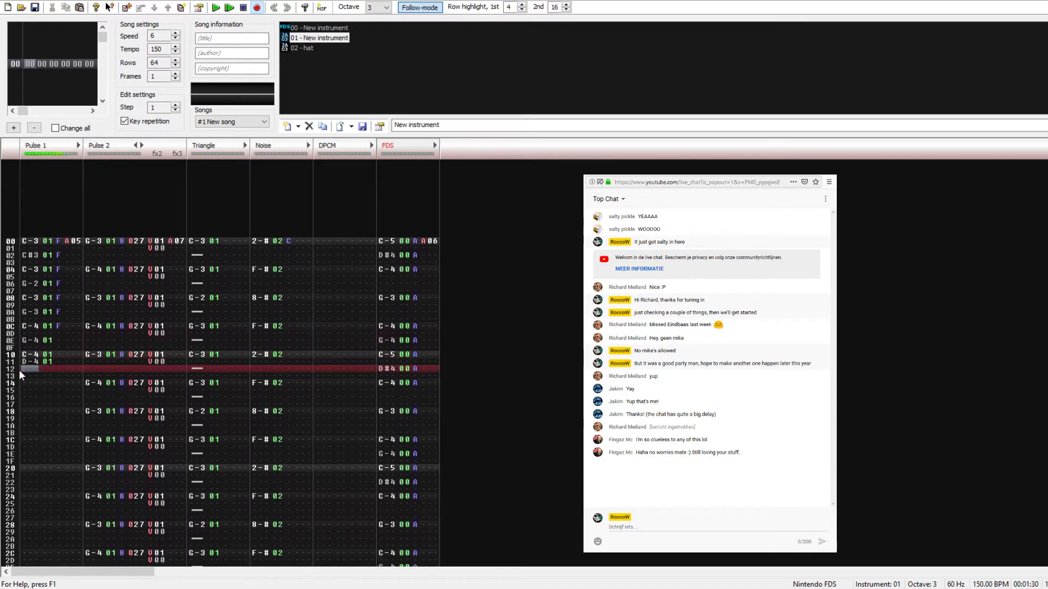
key(q)
key(Return)
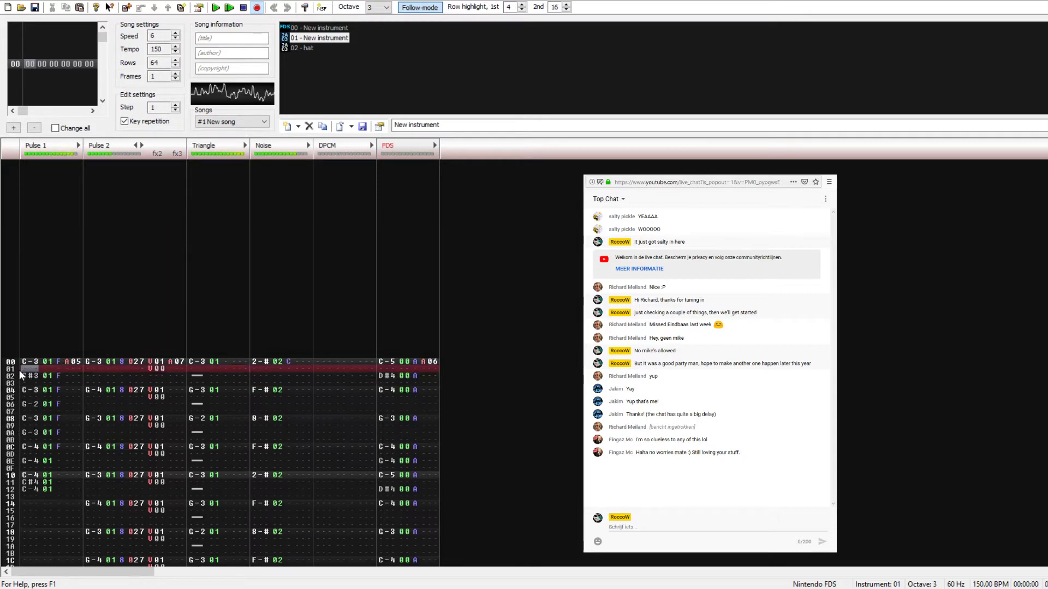
key(Return)
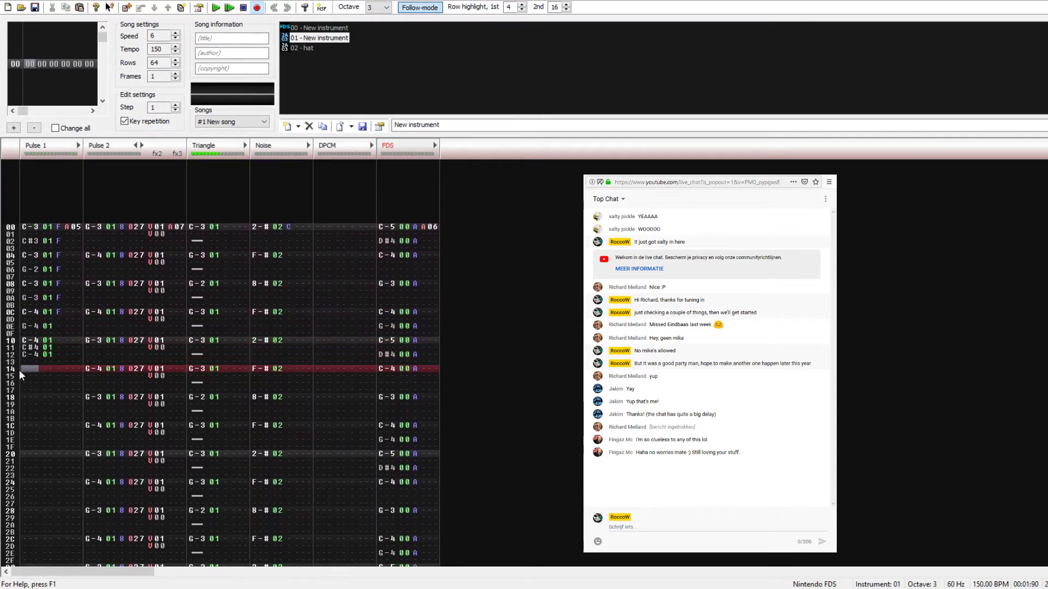
Step: Enter volume F for the Pulse 1 notes in rows 0E, 10, 11 and 12
key(Right)
key(Right)
key(Right)
key(Up)
key(Up)
key(Up)
key(Up)
key(Up)
key(Up)
key(f)
key(Down)
key(f)
key(f)
key(f)
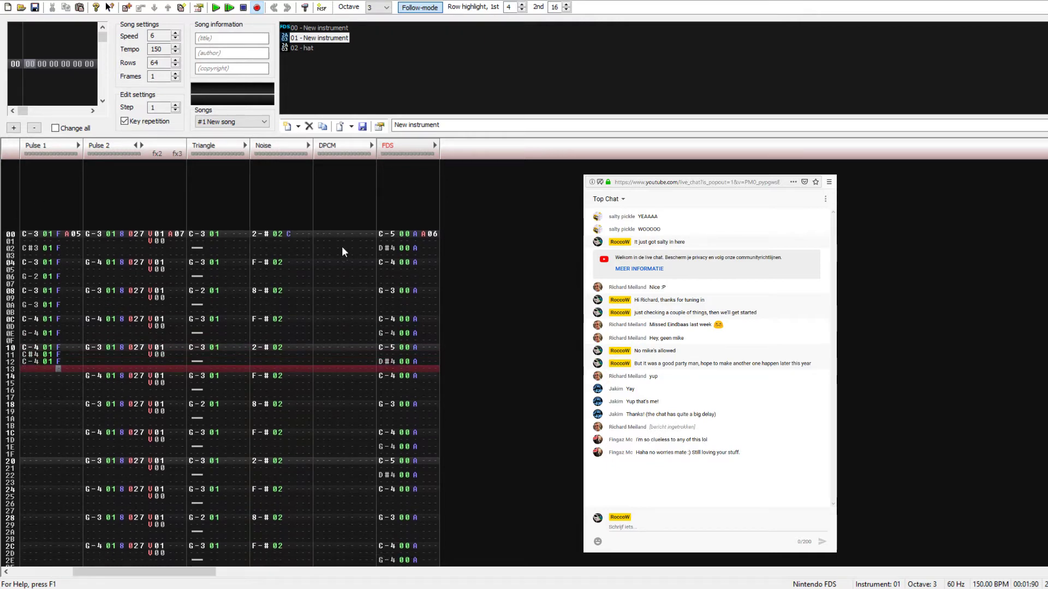
Step: Unmute the FDS channel, and highlight the note column and the instrument column of the Pulse 1 line in turn
click(394, 149)
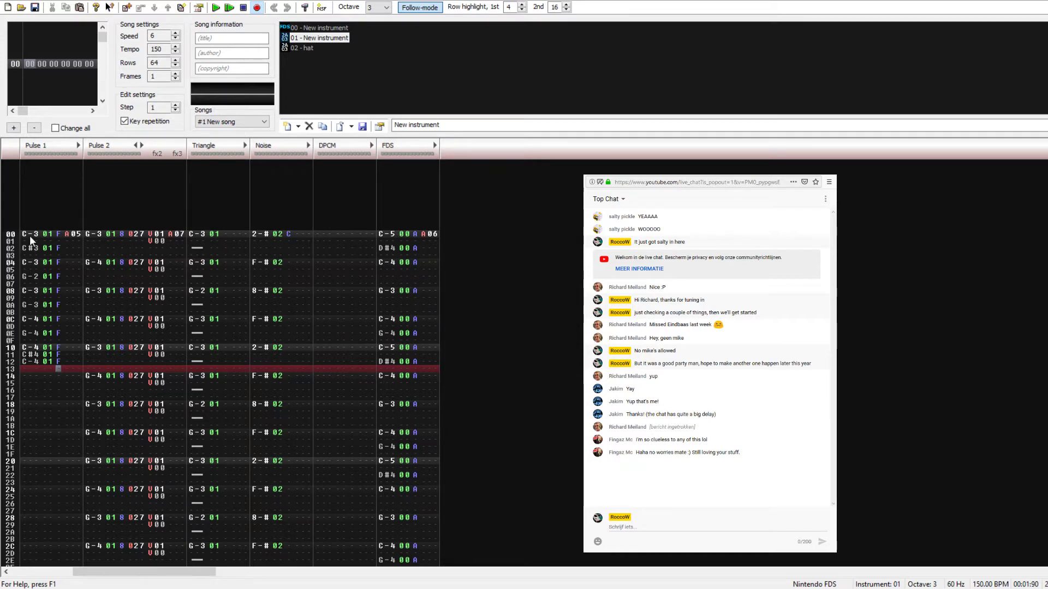
drag(29, 235, 24, 373)
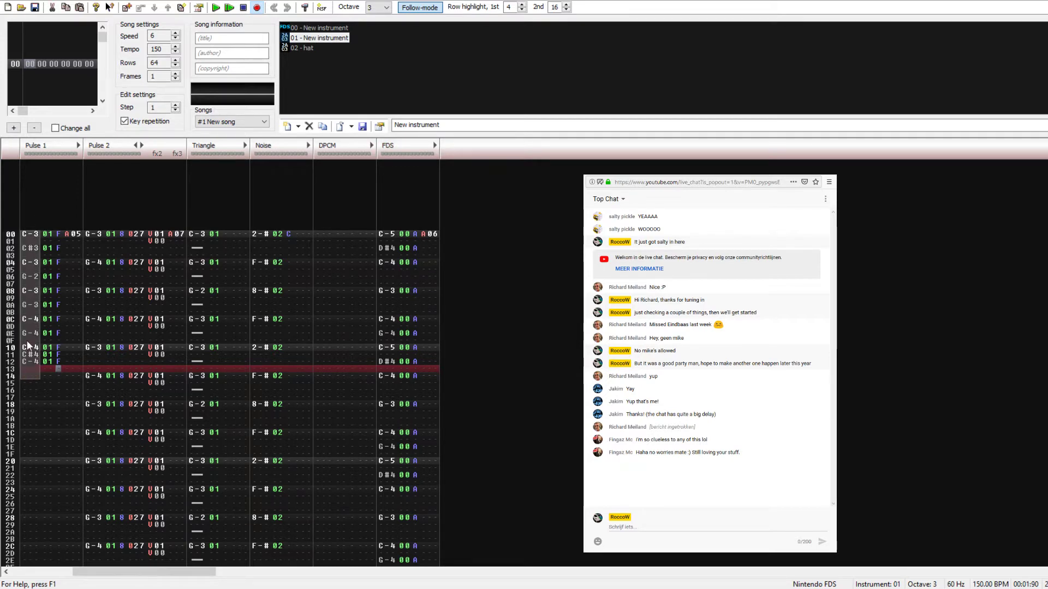
drag(45, 234, 44, 370)
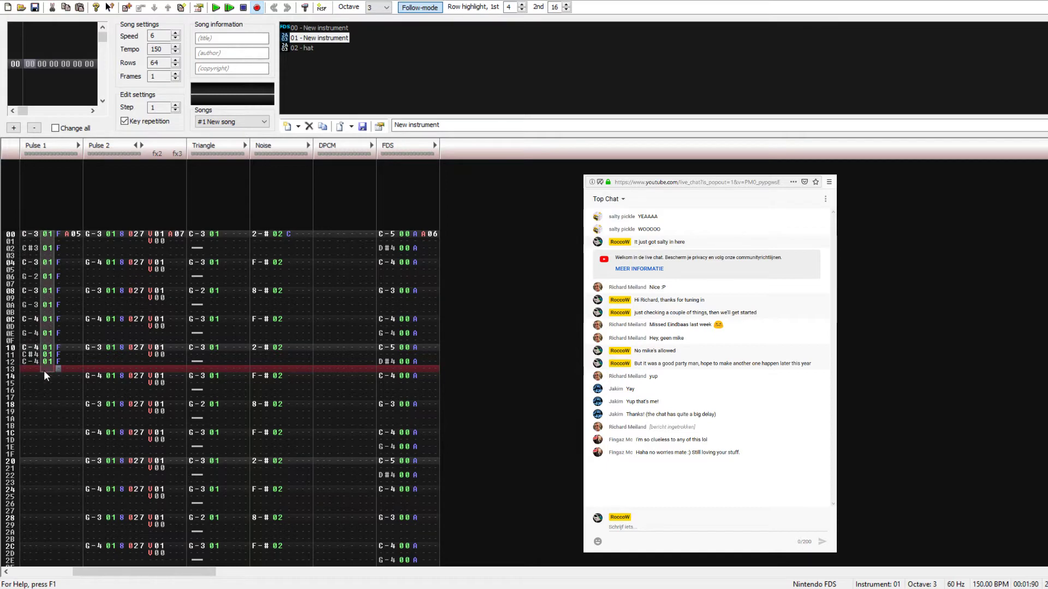
Step: Go through instruments 00, 02 (hat) and 01 in the instrument list to show what the instrument column refers to
click(312, 28)
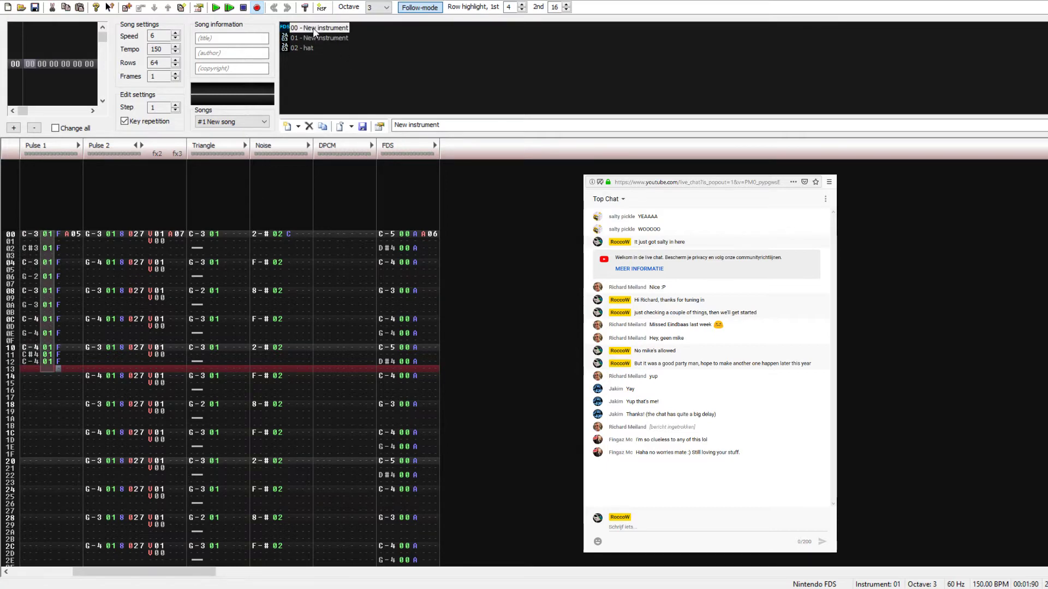
click(303, 48)
click(307, 39)
click(305, 54)
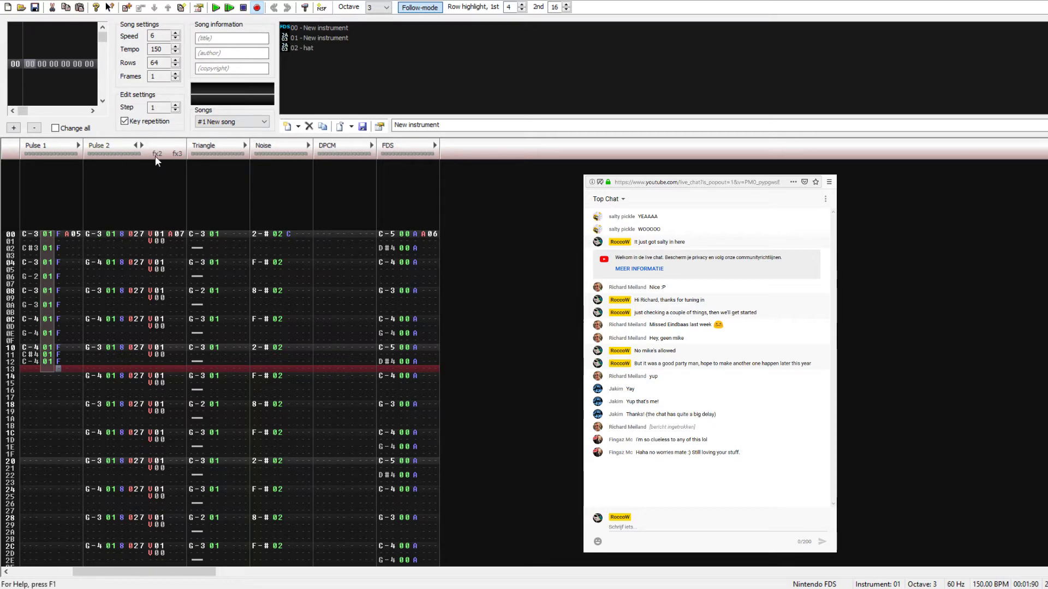
Step: Highlight the three effect columns of Pulse 2, and point out the effects in row 00 one after another
drag(133, 233, 178, 424)
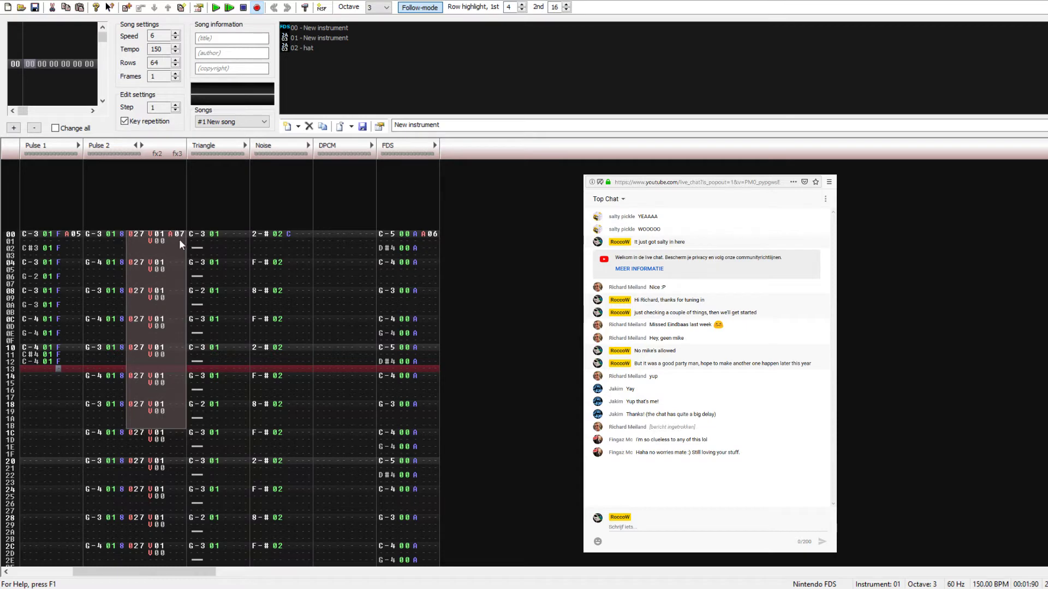
click(135, 232)
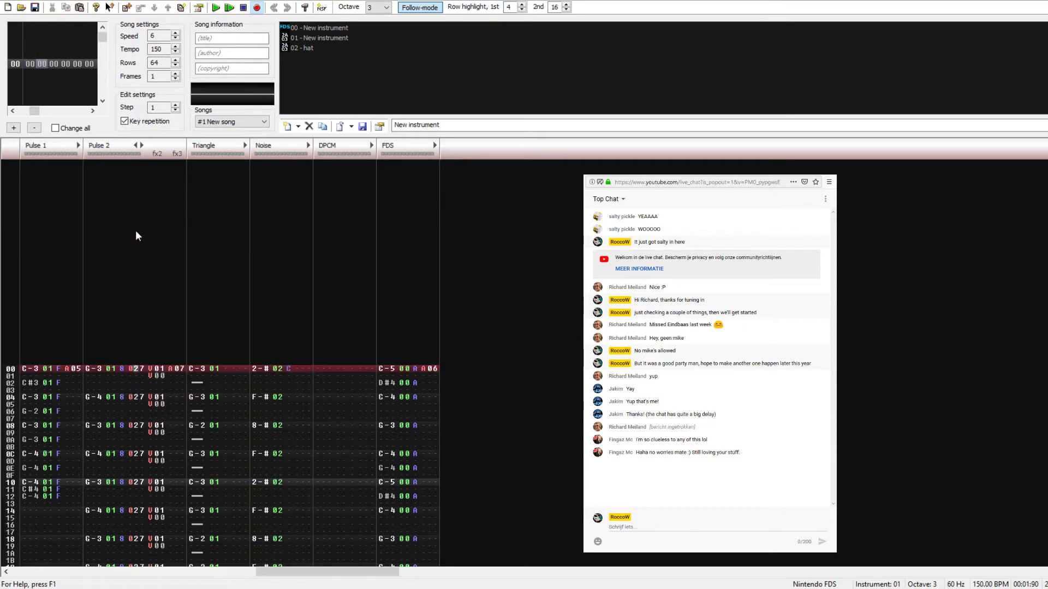
click(151, 371)
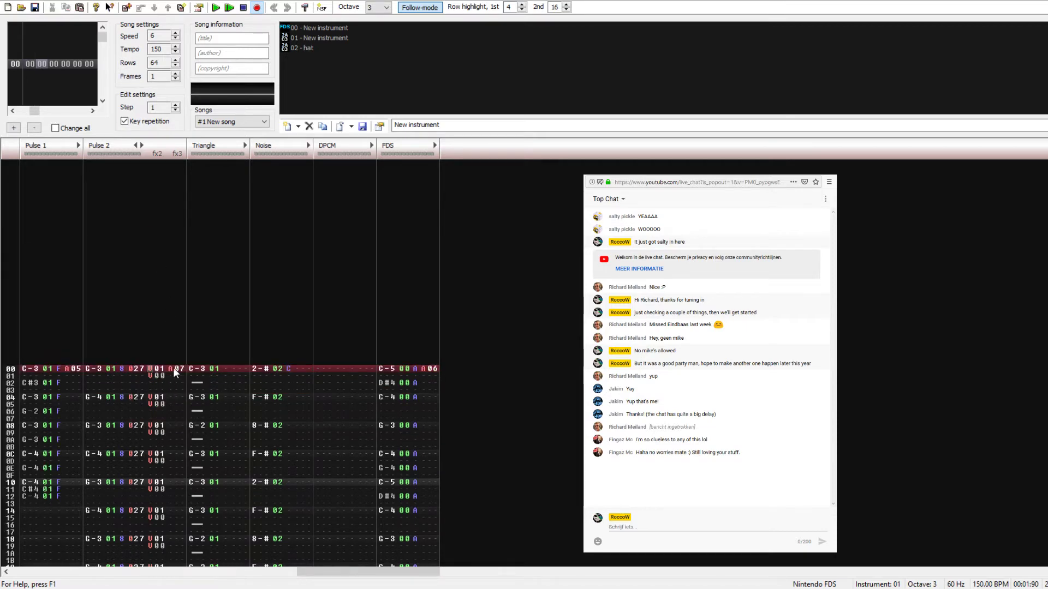
key(Right)
key(Right)
key(Right)
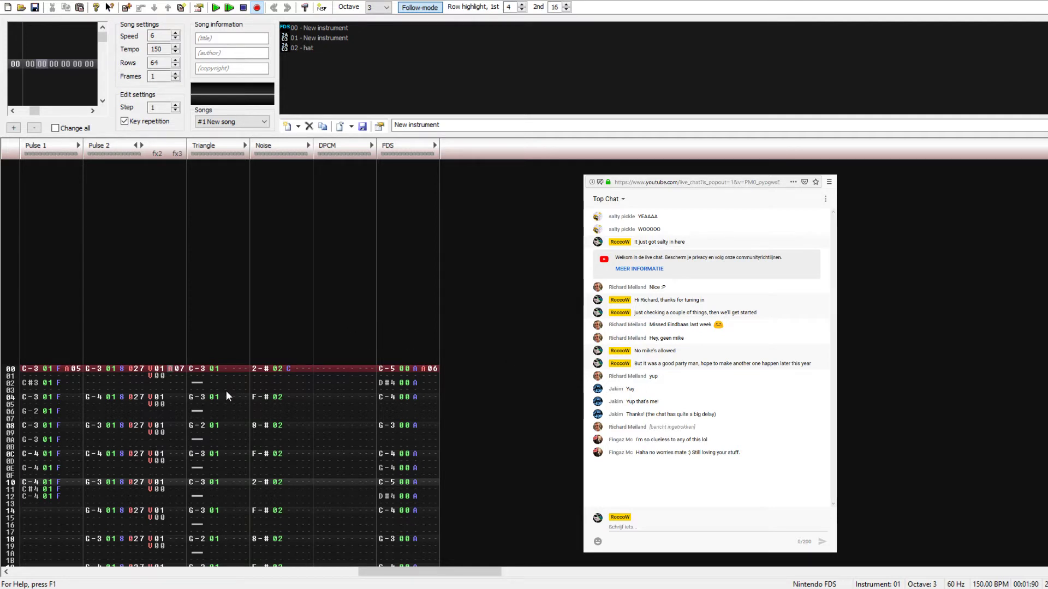
Step: Select the Pulse 1 note in row 00 and play the pattern from the start
click(31, 367)
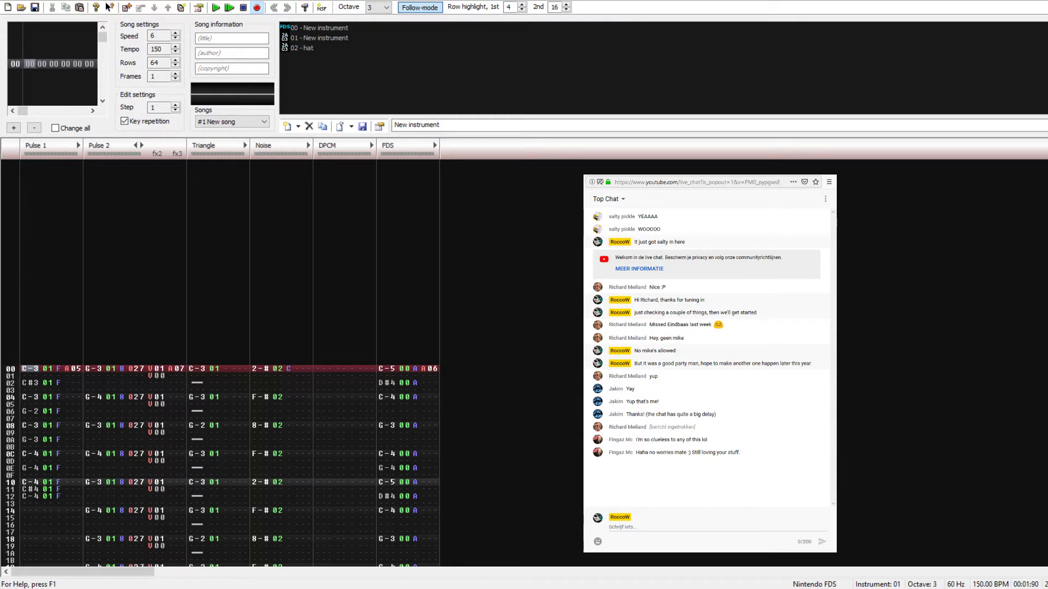
key(Return)
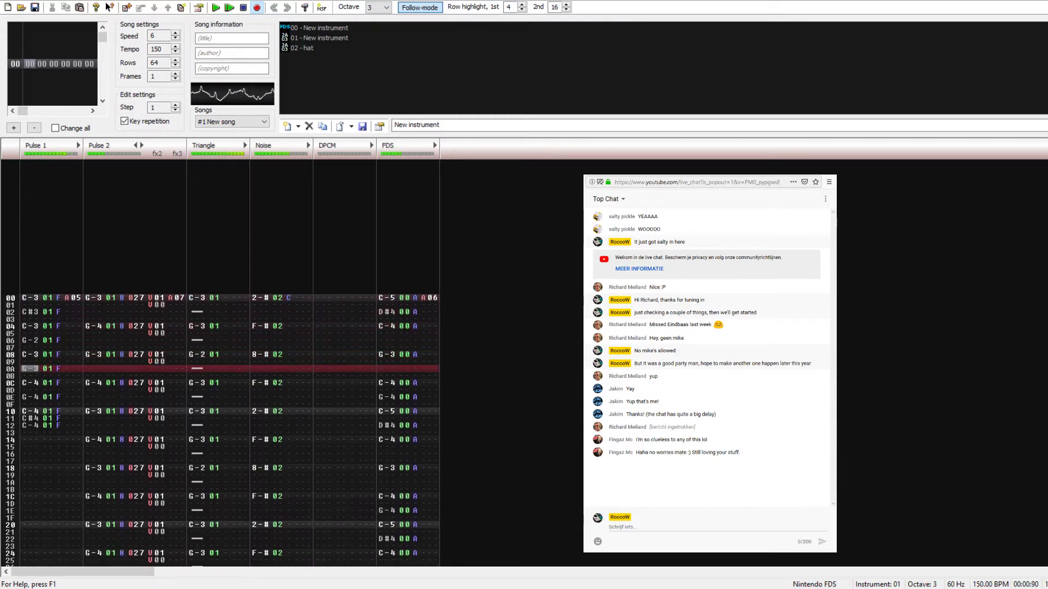
key(Return)
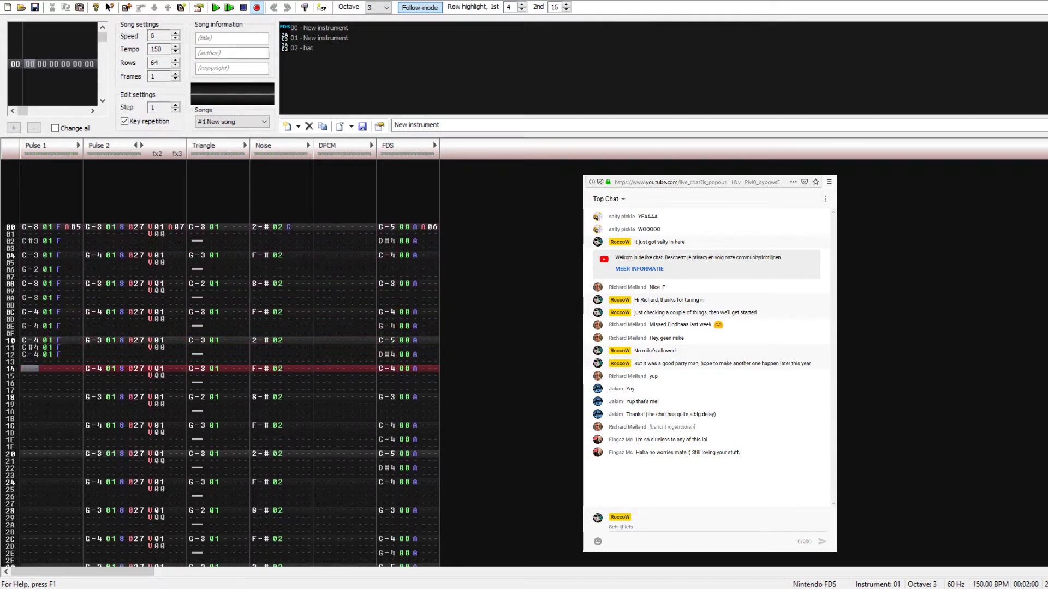
Step: Select the whole FDS channel, transpose it up a semitone, play the pattern, and undo the transposition
click(405, 266)
key(ctrl+a)
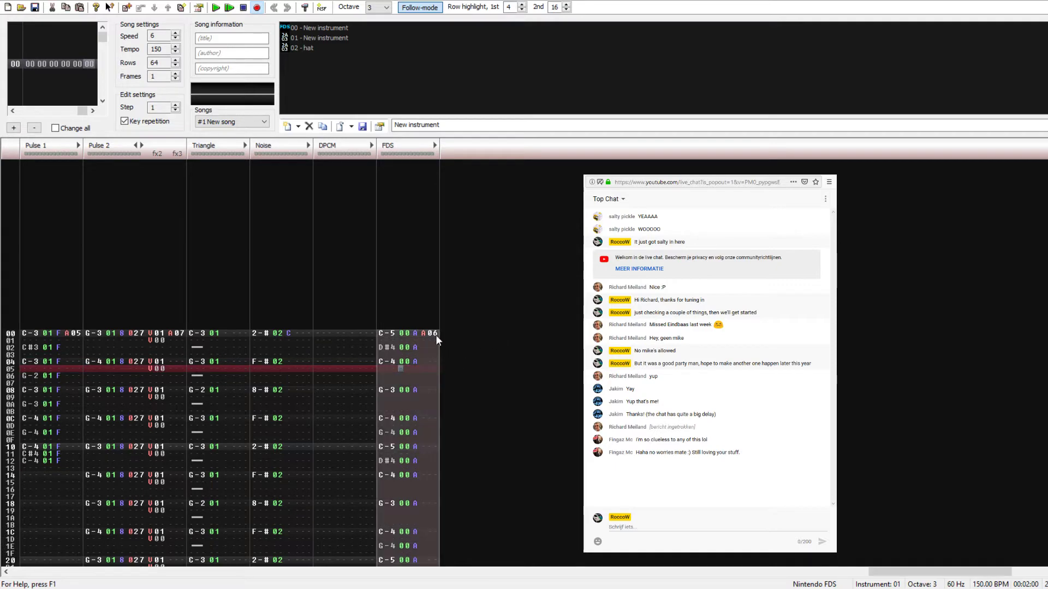
right_click(391, 332)
click(539, 435)
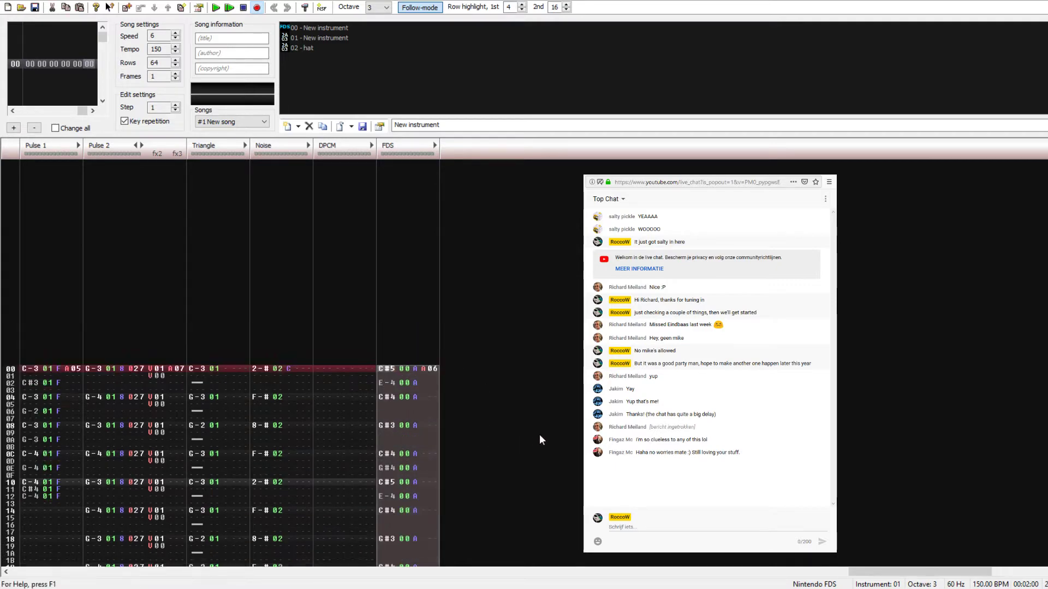
key(Return)
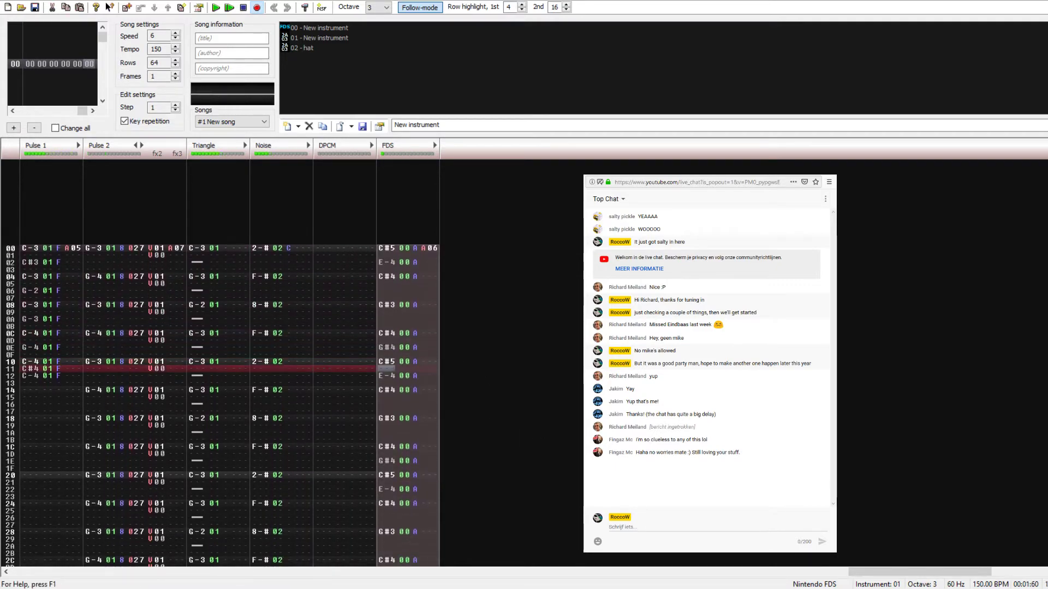
key(Return)
key(ctrl+z)
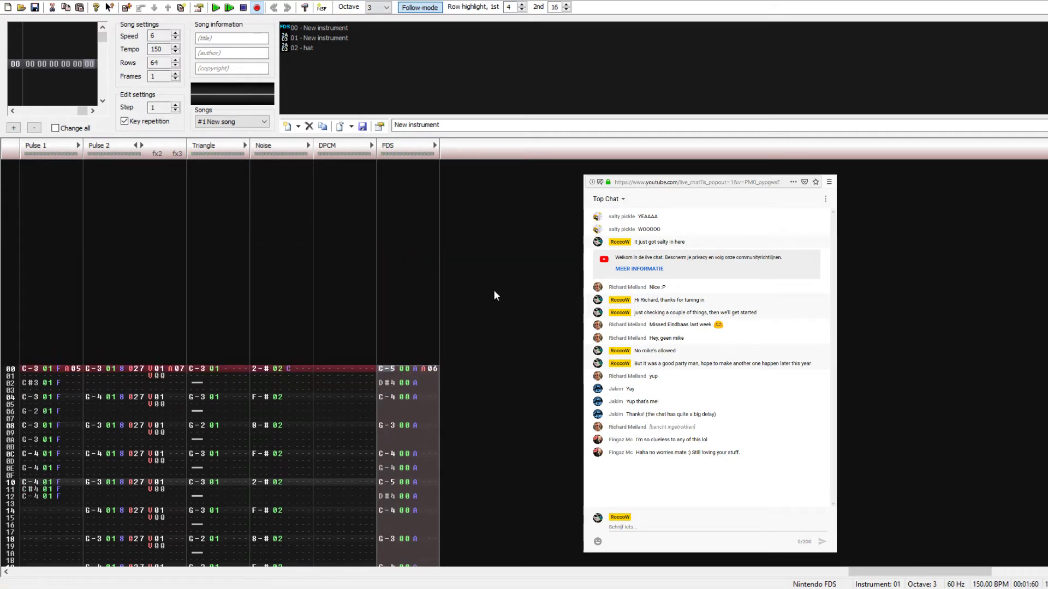
Step: Transpose the FDS melody up an octave twice, playing the pattern after each change
key(ctrl+F4)
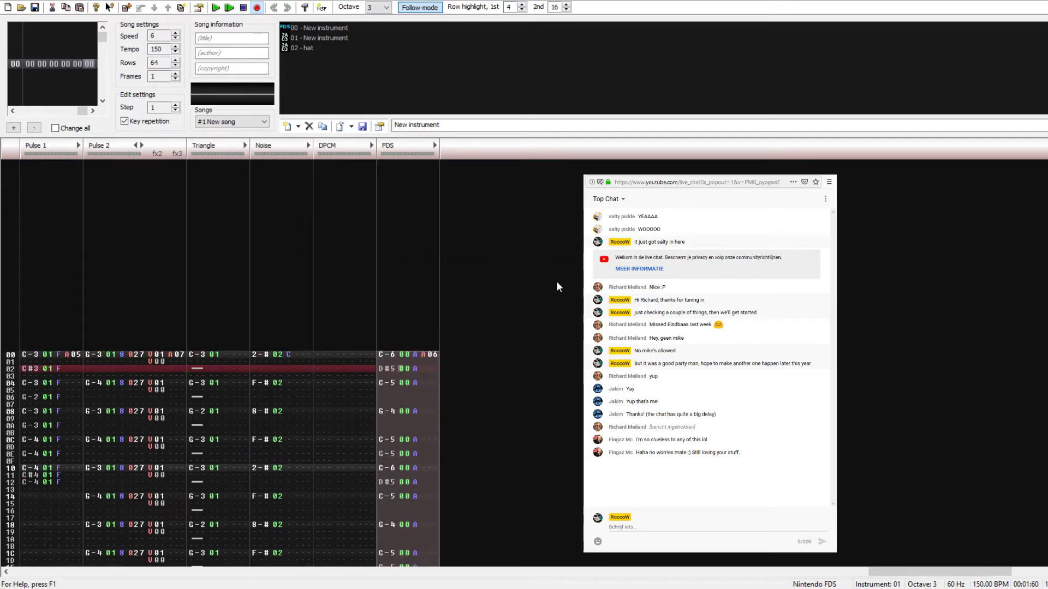
key(Return)
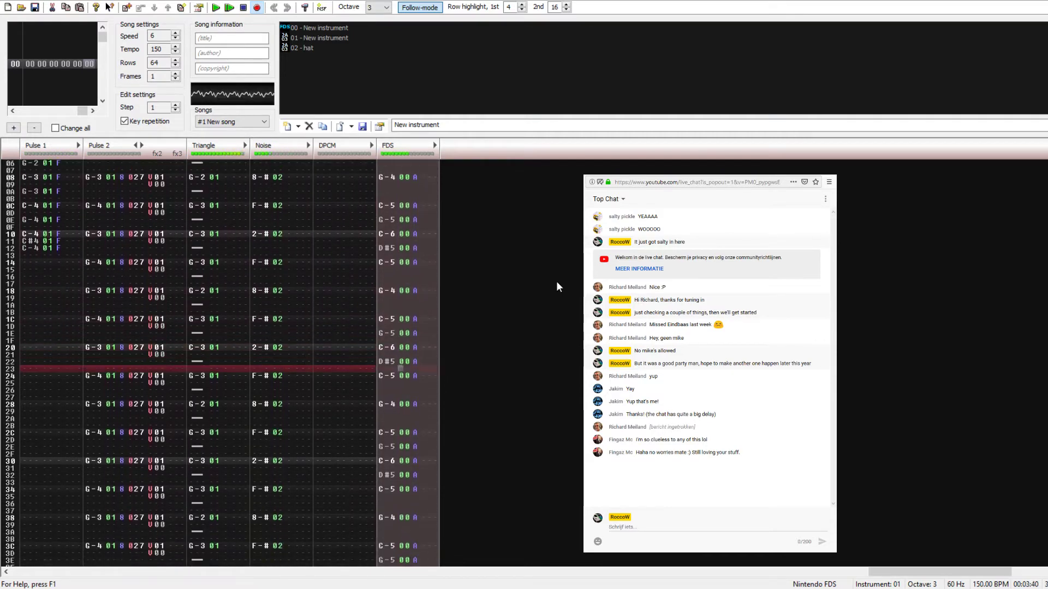
key(Return)
right_click(428, 250)
click(606, 390)
key(Return)
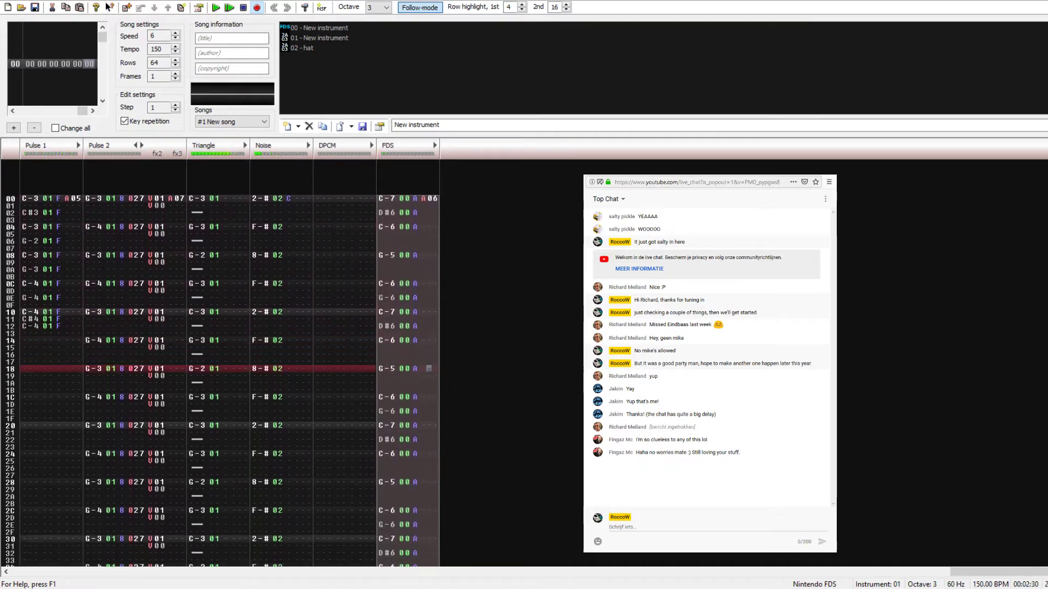
key(Return)
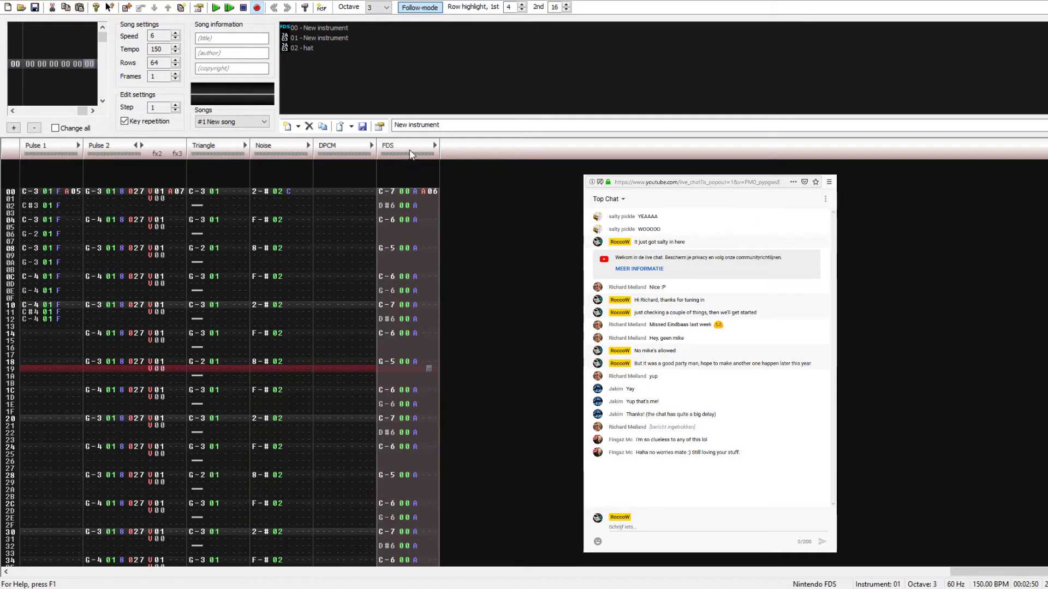
Step: Mute the FDS channel, move to row 14 in Pulse 1, and play the pattern
click(411, 155)
click(21, 319)
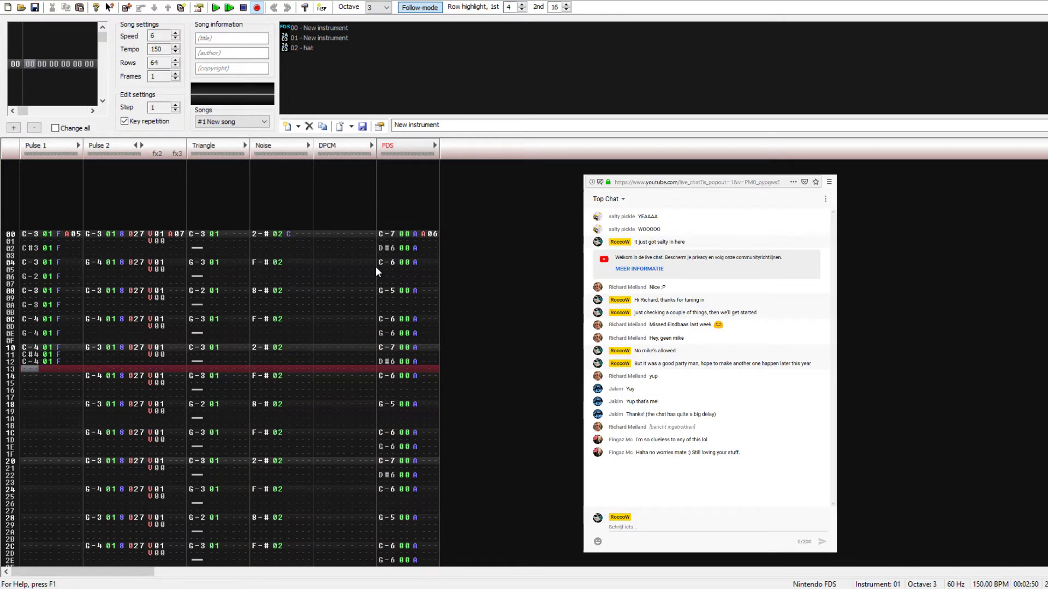
key(Down)
key(Down)
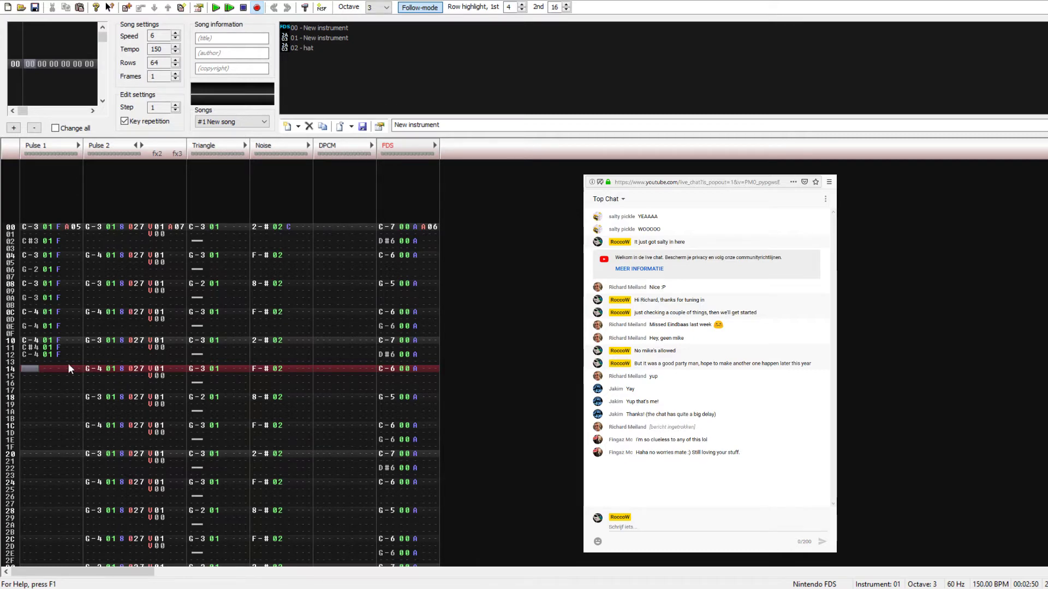
key(Return)
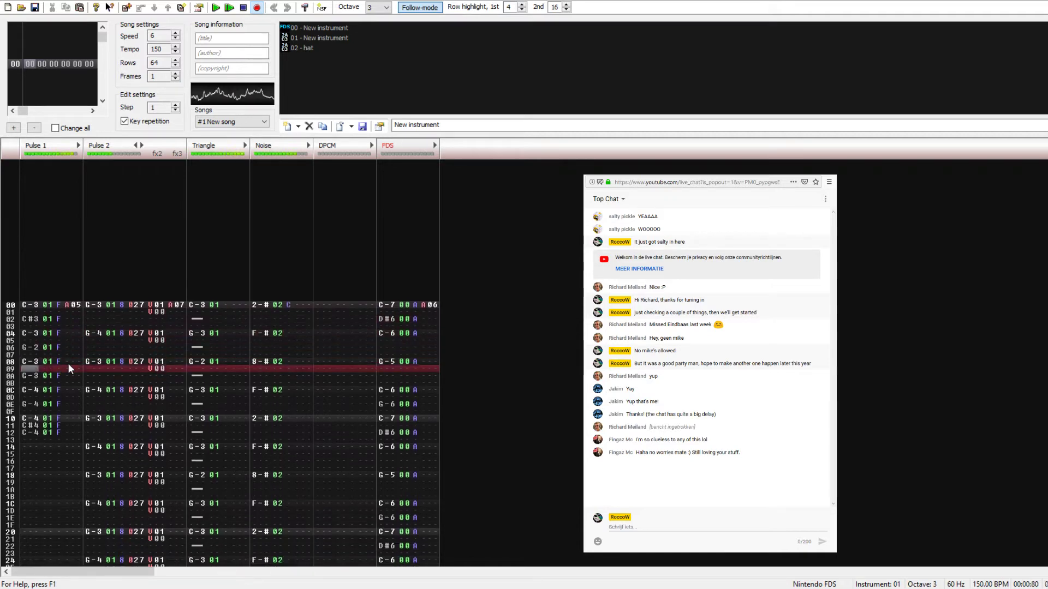
key(Return)
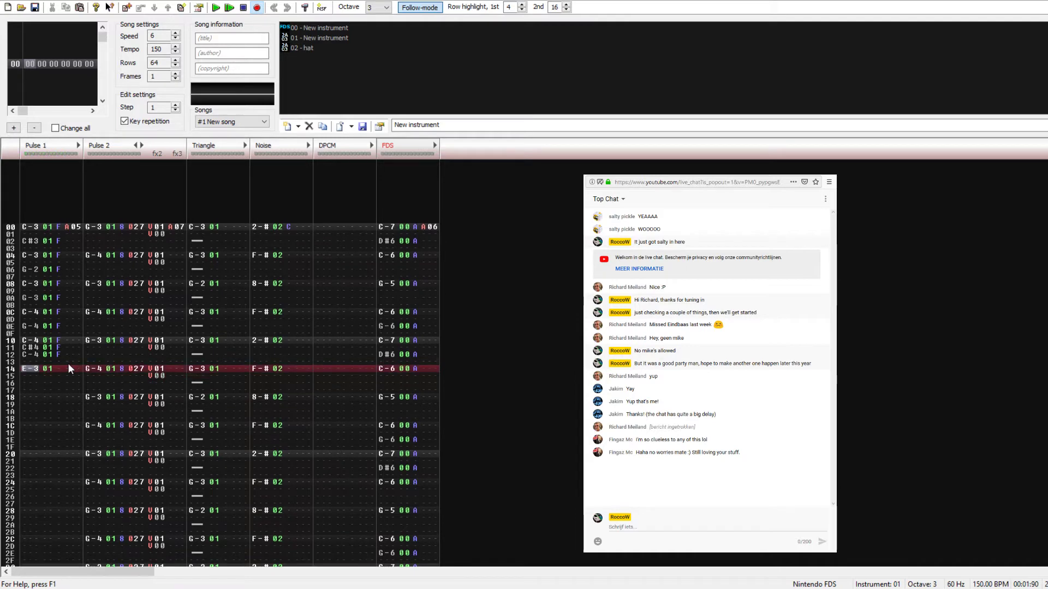
Step: Enter Pulse 1 notes G-3 in row 14 and G#3 in row 16
key(n)
key(Up)
key(h)
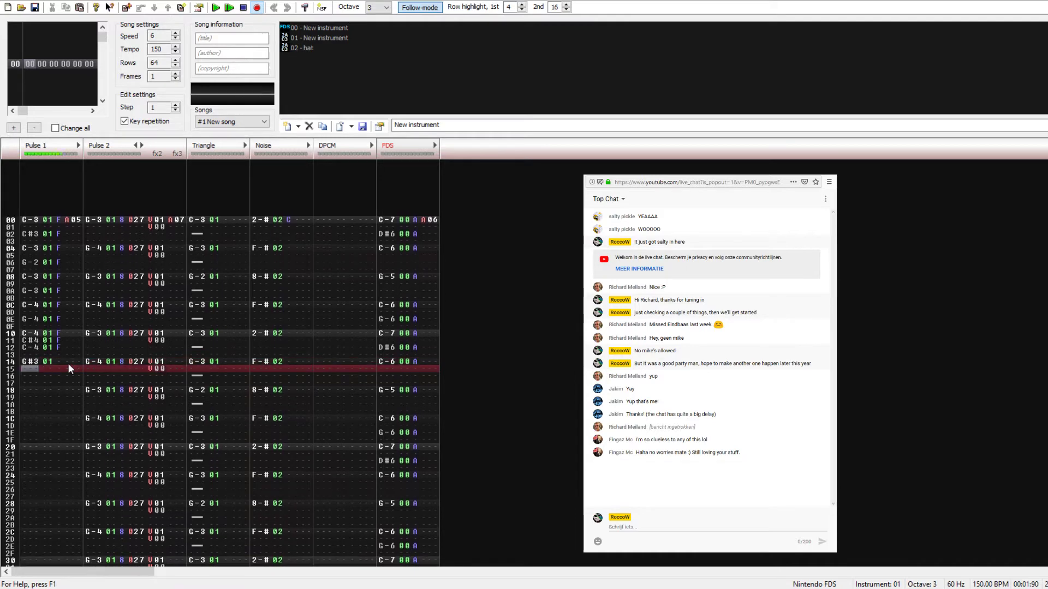
key(Up)
key(b)
key(Down)
key(h)
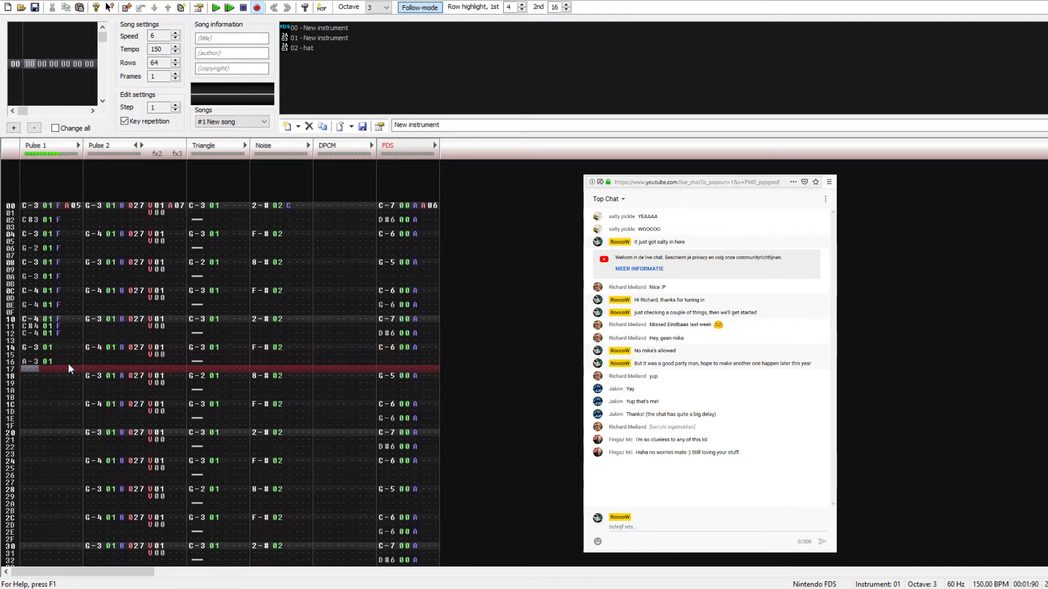
Step: Try notes in row 18 of Pulse 1, settle on F-3, and play the pattern
key(Down)
key(v)
key(Up)
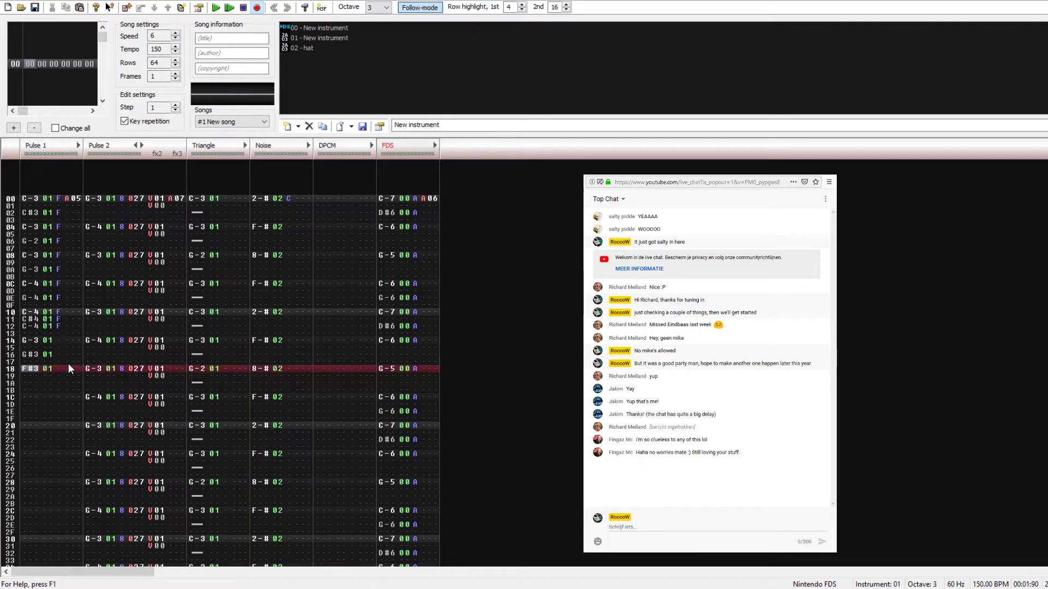
key(b)
key(Down)
key(Up)
key(Up)
key(b)
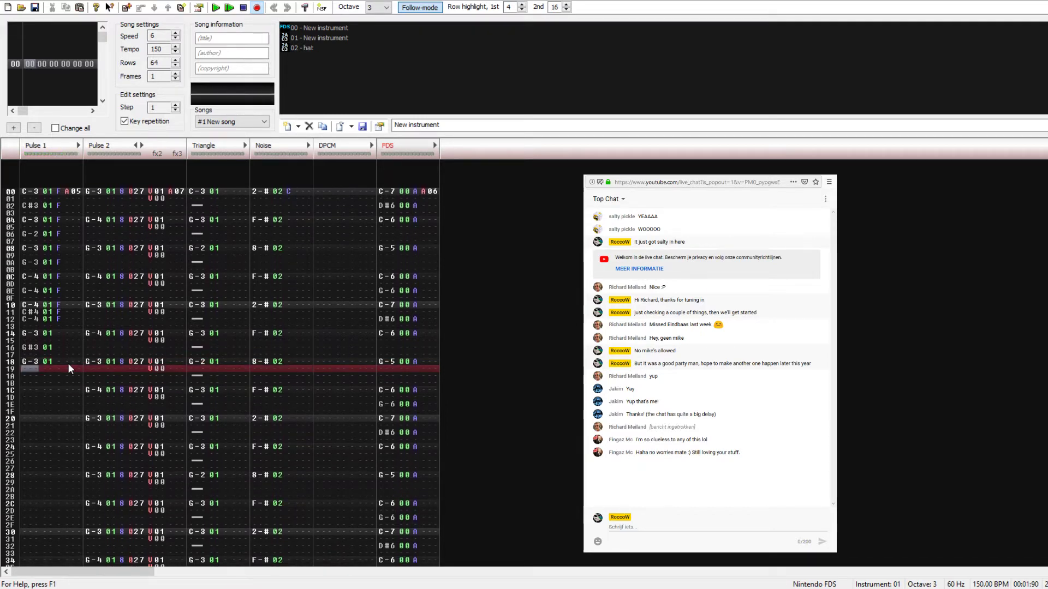
key(Up)
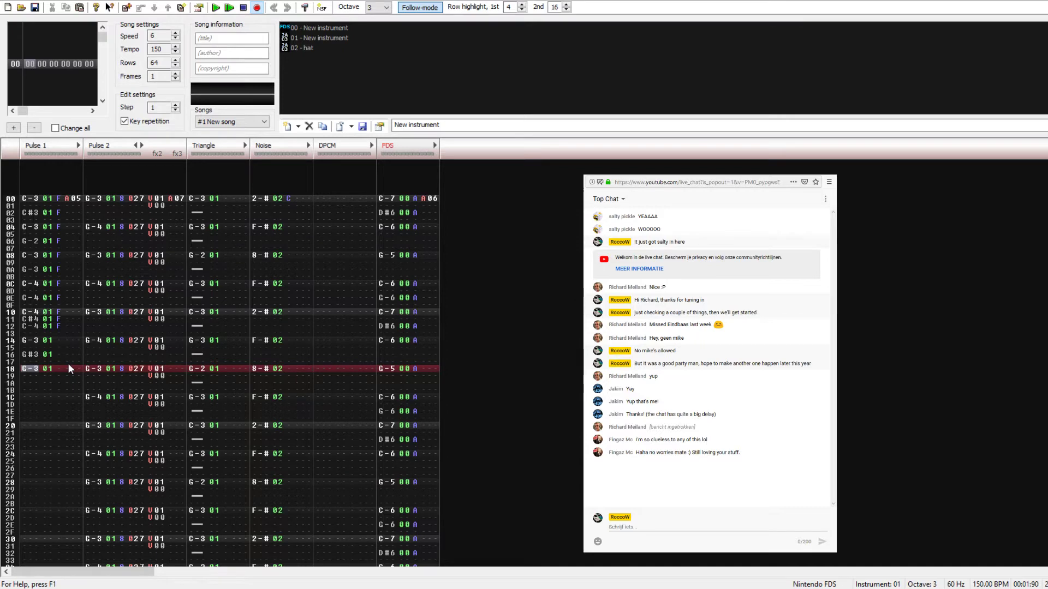
key(Return)
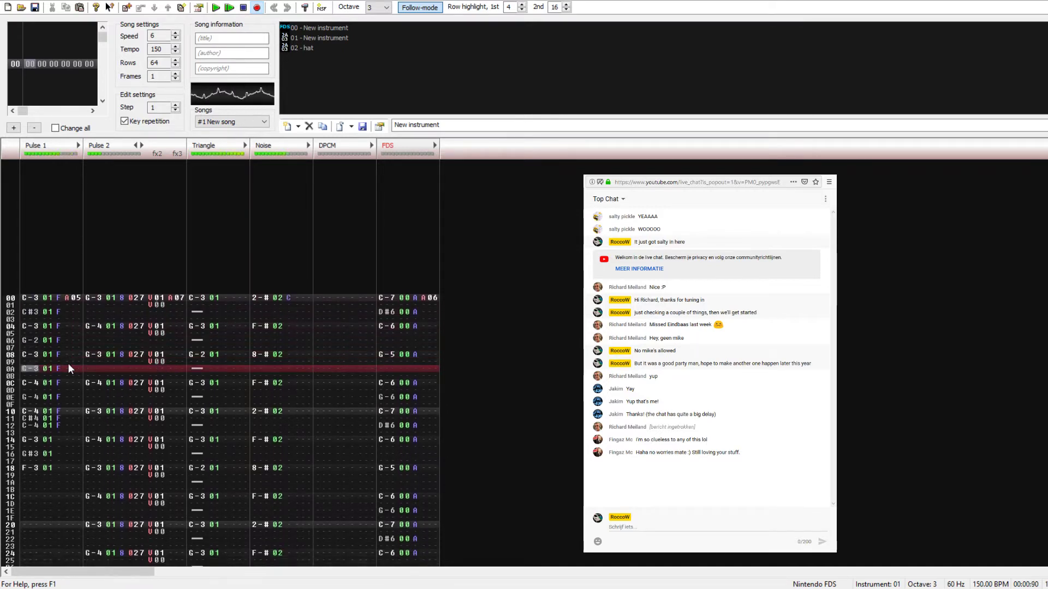
key(Return)
Step: Enter volume F for the Pulse 1 notes in rows 14, 16 and 18, and play the pattern
key(Up)
key(Up)
key(Right)
key(Right)
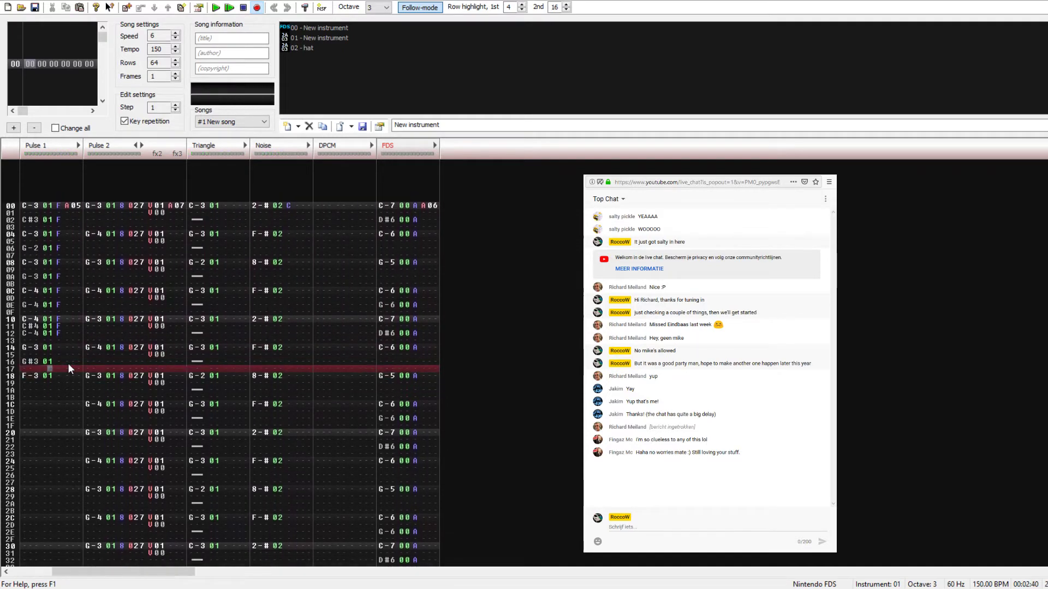
key(Up)
key(Up)
key(Up)
key(Right)
text(f)
key(Down)
text(f)
key(Down)
text(f)
key(Return)
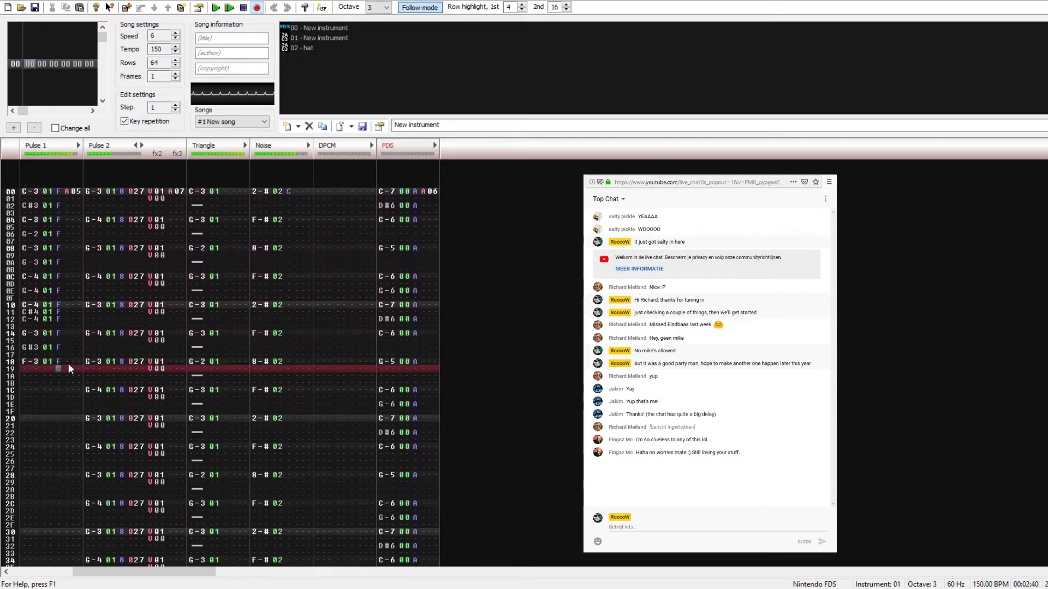
key(Return)
Step: Enter Pulse 1 notes G-3 in row 1A, F-3 in row 1C and C-3 in row 1E
key(Left)
key(Left)
key(Up)
key(Left)
key(b)
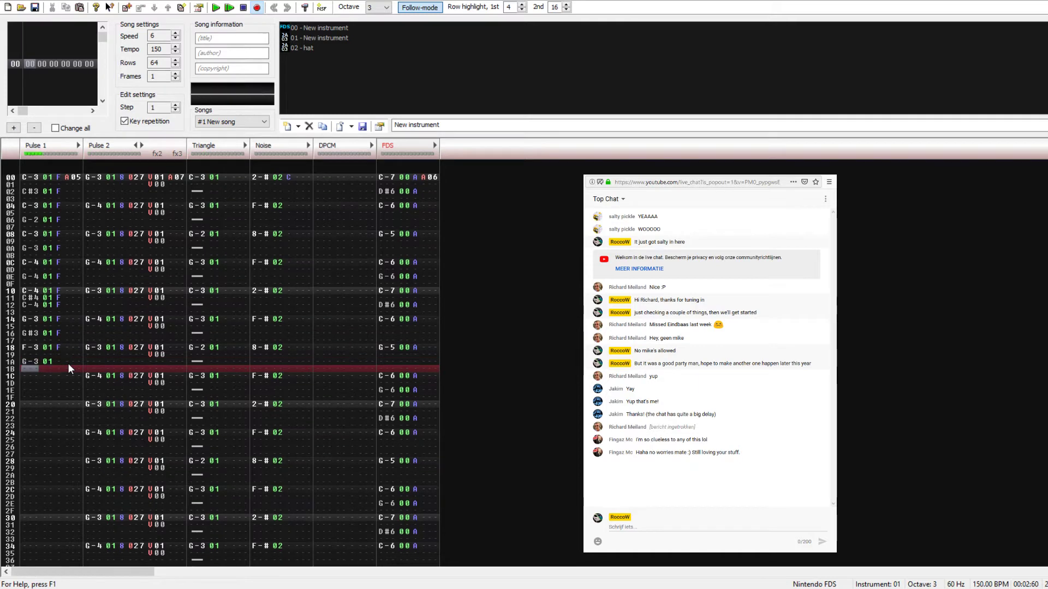
key(Down)
key(v)
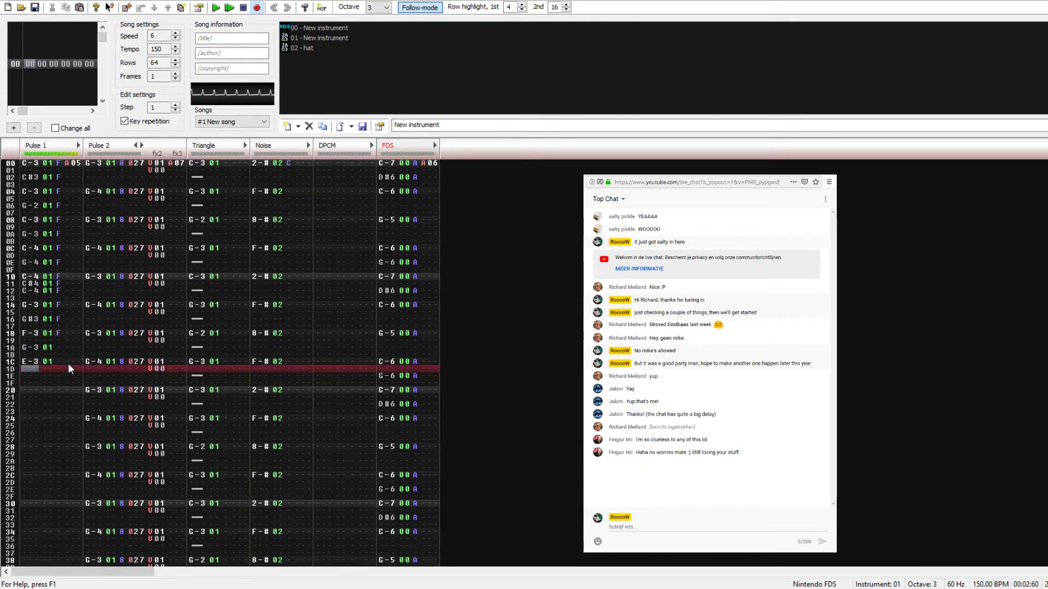
key(Down)
key(z)
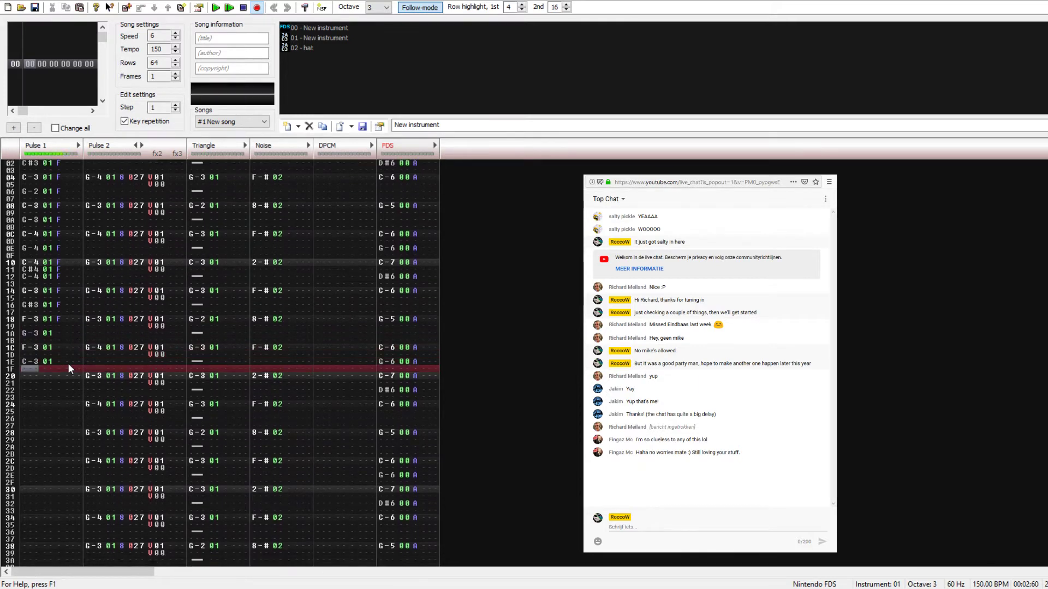
Step: Lower the octave to 2, and enter Pulse 1 notes G-2 in row 1E and G#2 in row 20
key(Up)
scroll(377, 7, up, 1)
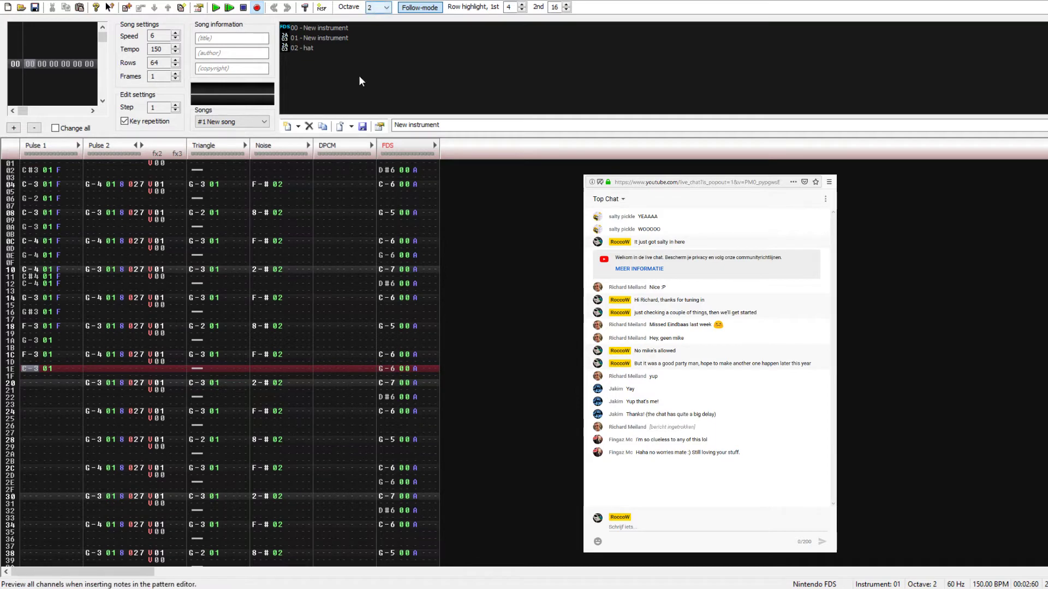
key(b)
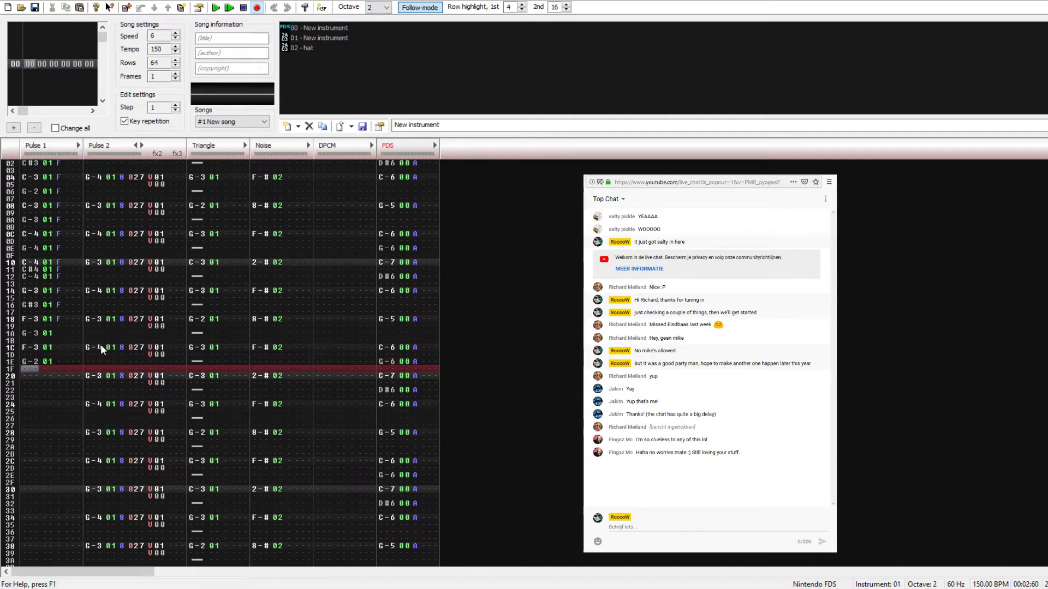
key(Down)
key(n)
key(Up)
key(h)
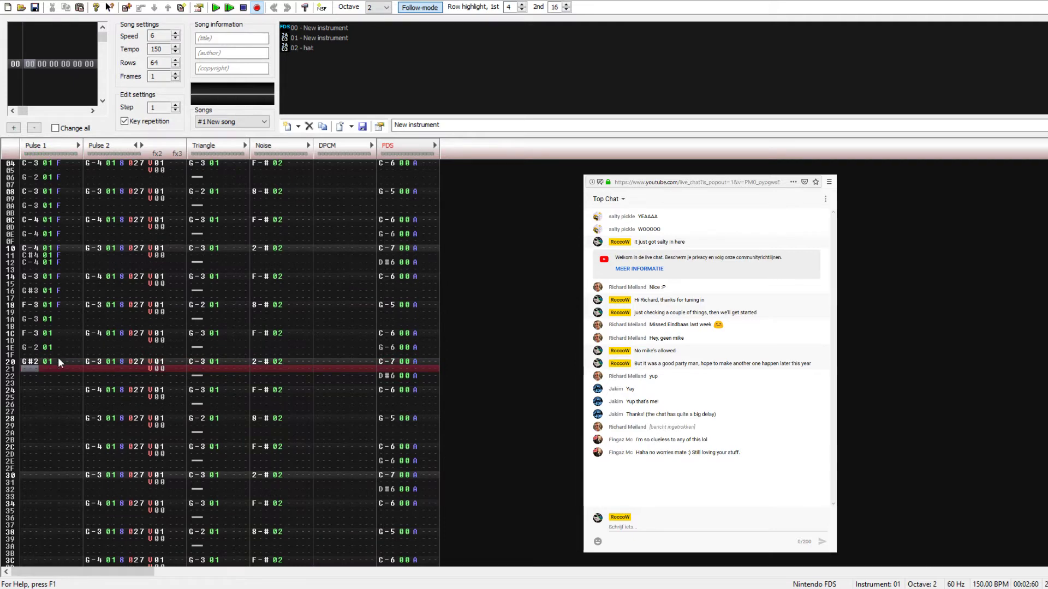
Step: Highlight Pulse 2 and Triangle from row 20 to row 30, and return to the Pulse 1 note in row 20
drag(94, 361, 225, 472)
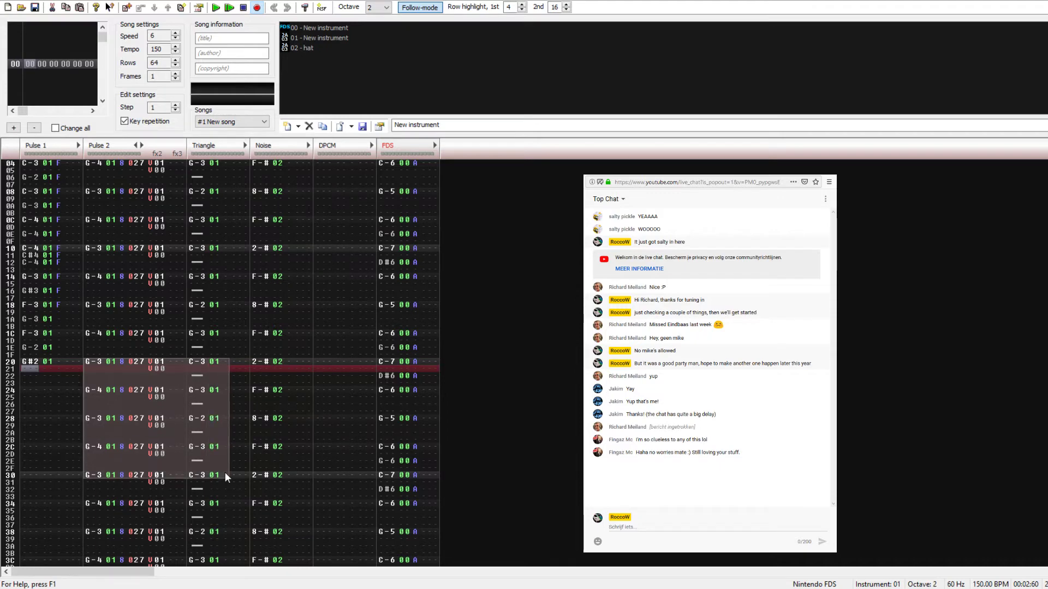
click(36, 361)
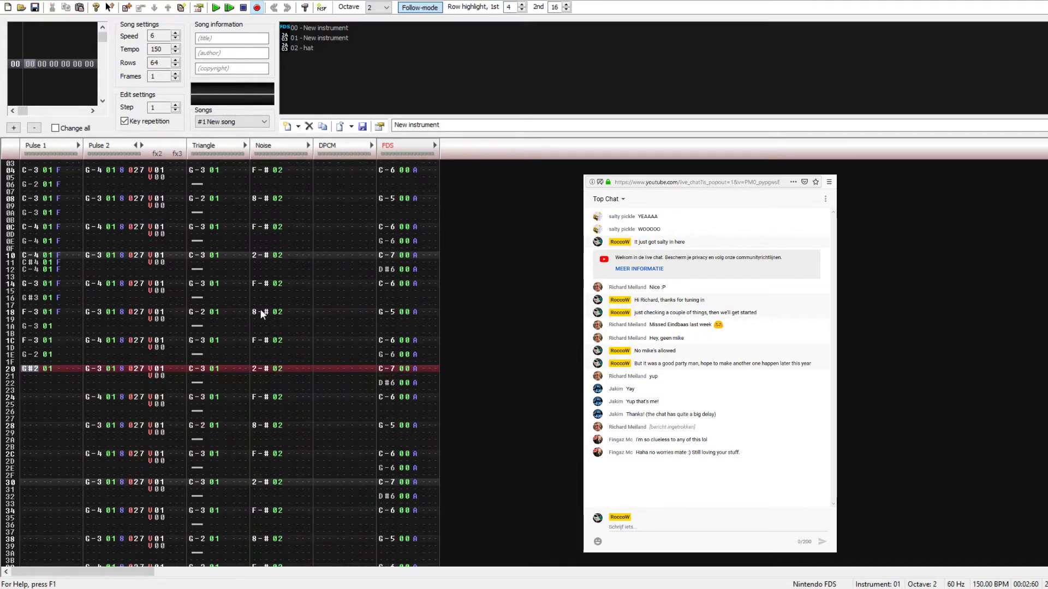
Step: Enter volume F for the Pulse 1 notes in rows 1C, 1E and 20
key(Up)
key(Up)
key(Up)
key(Up)
key(Right)
key(Right)
key(Right)
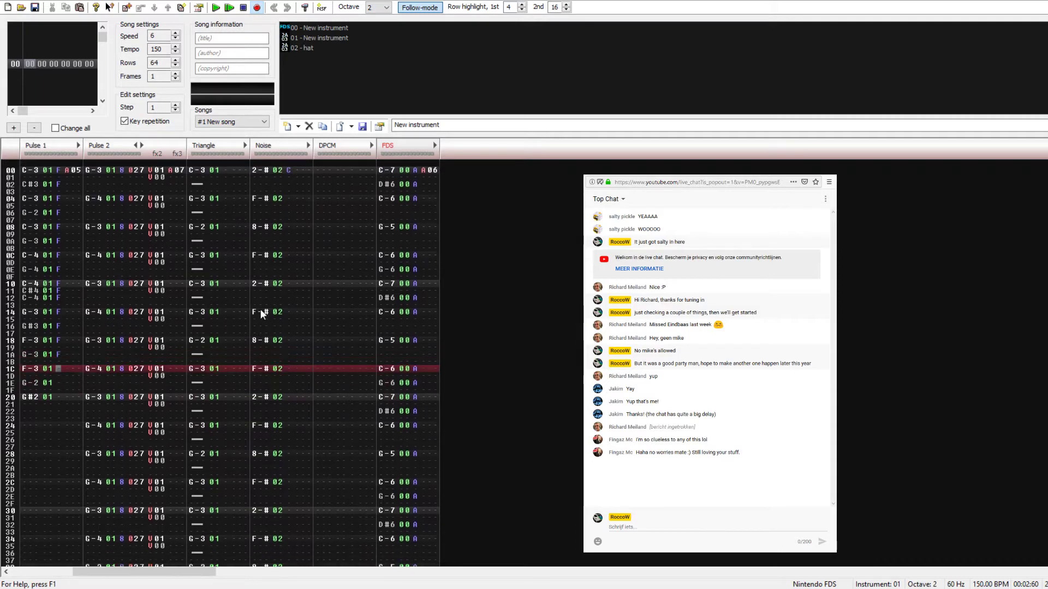
text(f)
key(Down)
text(f)
key(Down)
text(f)
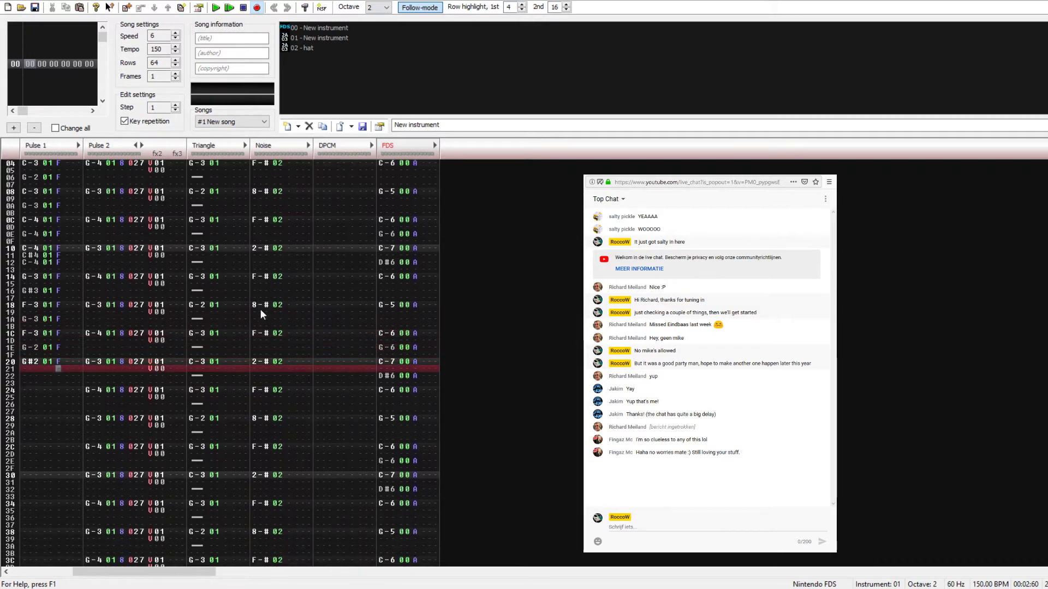
Step: Set the octave to 3, select Triangle rows 20 to 3F, and leave only Pulse 1 and Triangle audible
click(97, 362)
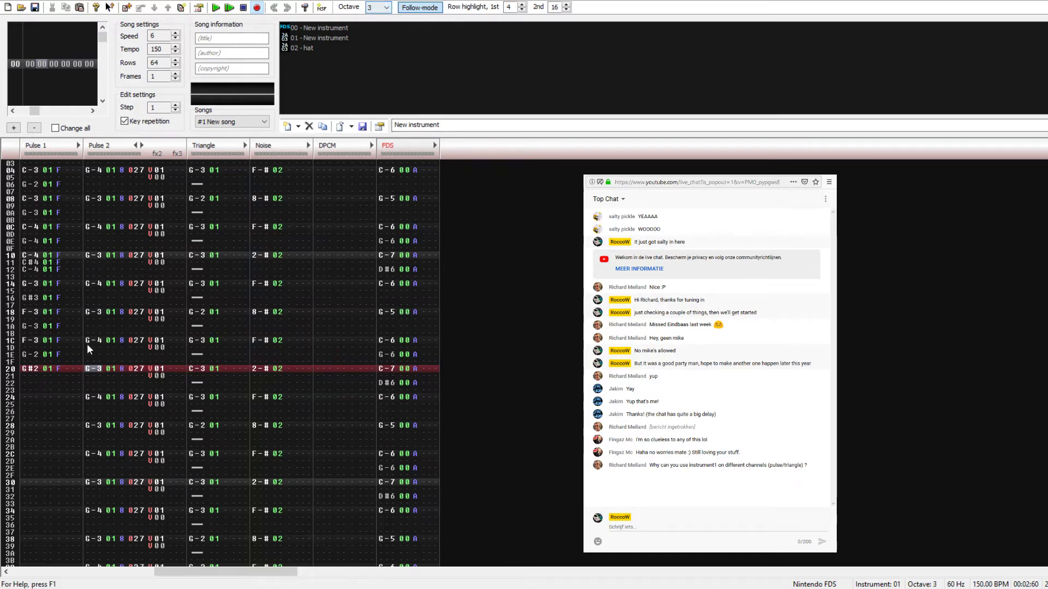
key(KP_Multiply)
drag(192, 371, 213, 580)
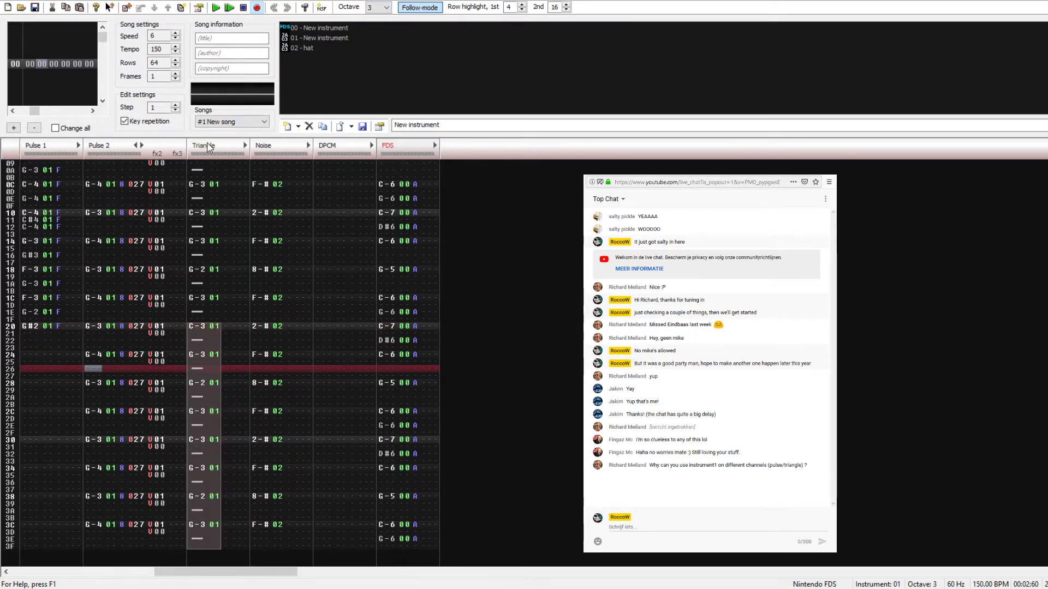
click(203, 146)
click(51, 146)
double_click(198, 148)
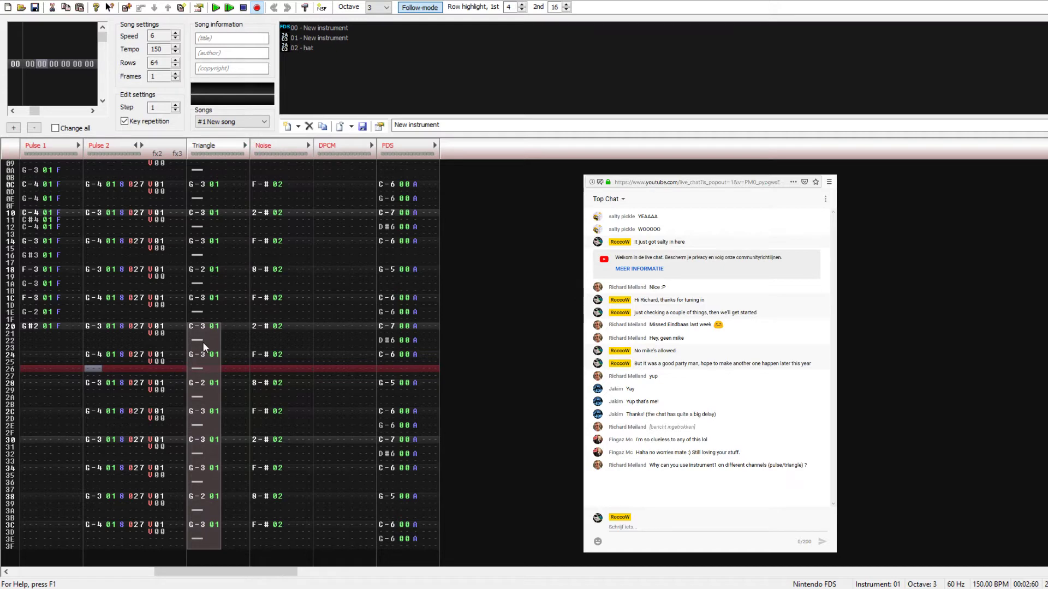
click(60, 153)
Step: Play the pattern and transpose the selected Triangle notes up one semitone, then leave edit mode and stop playback
key(Return)
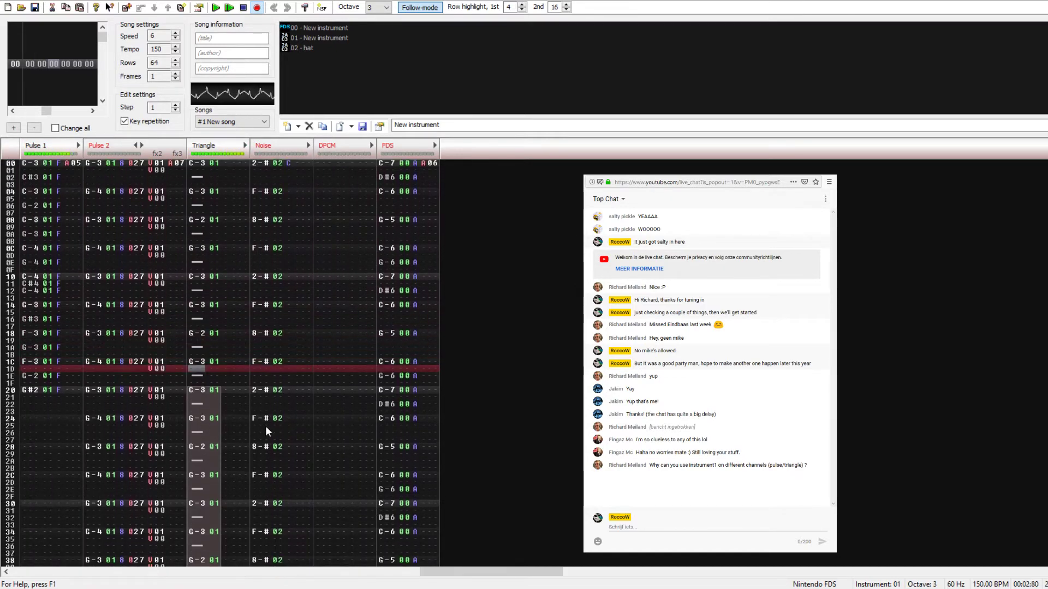
key(ctrl+F2)
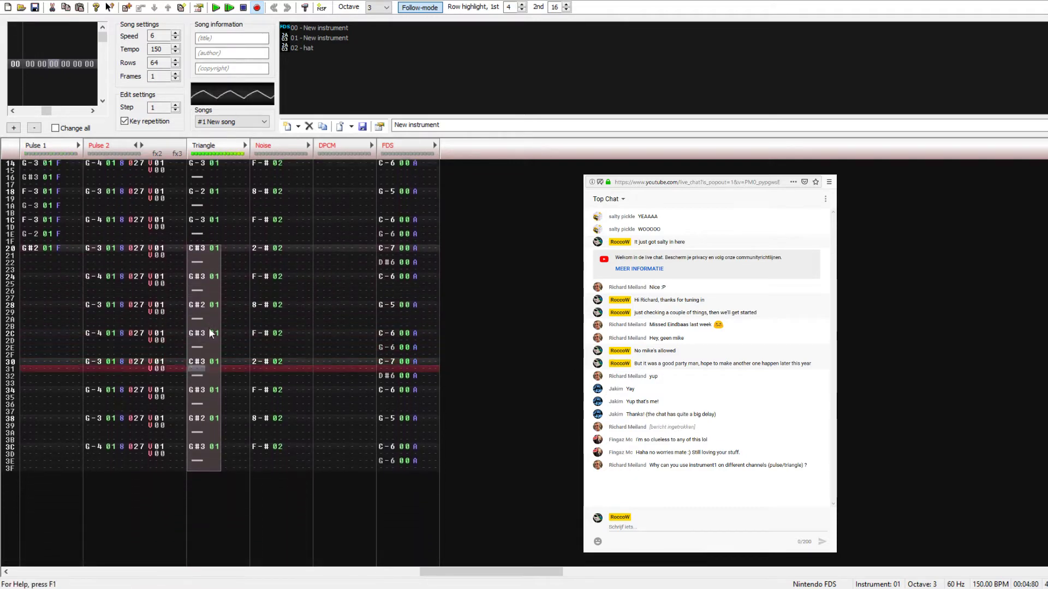
key(space)
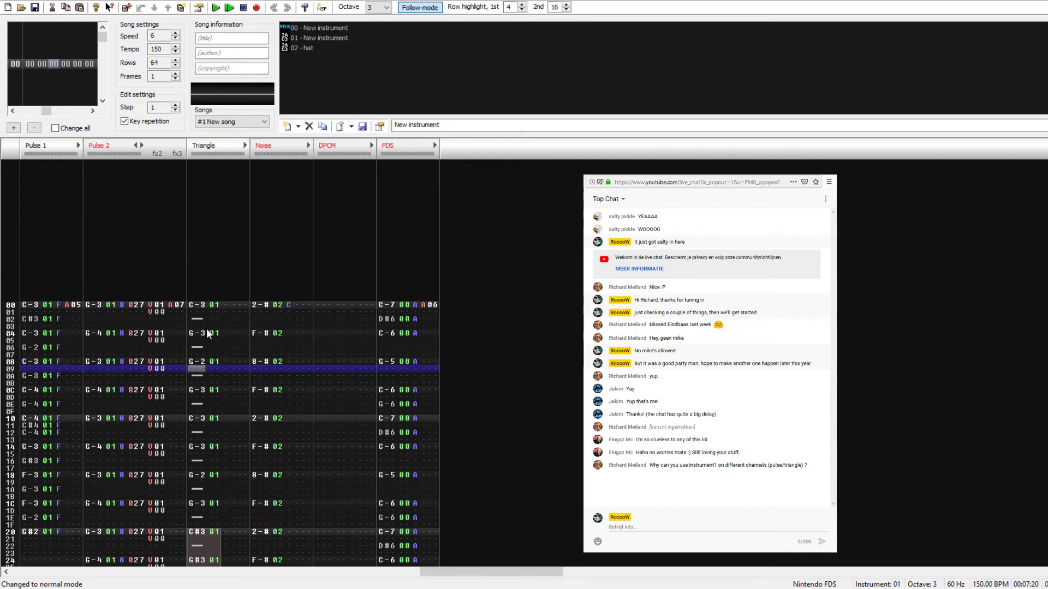
key(Return)
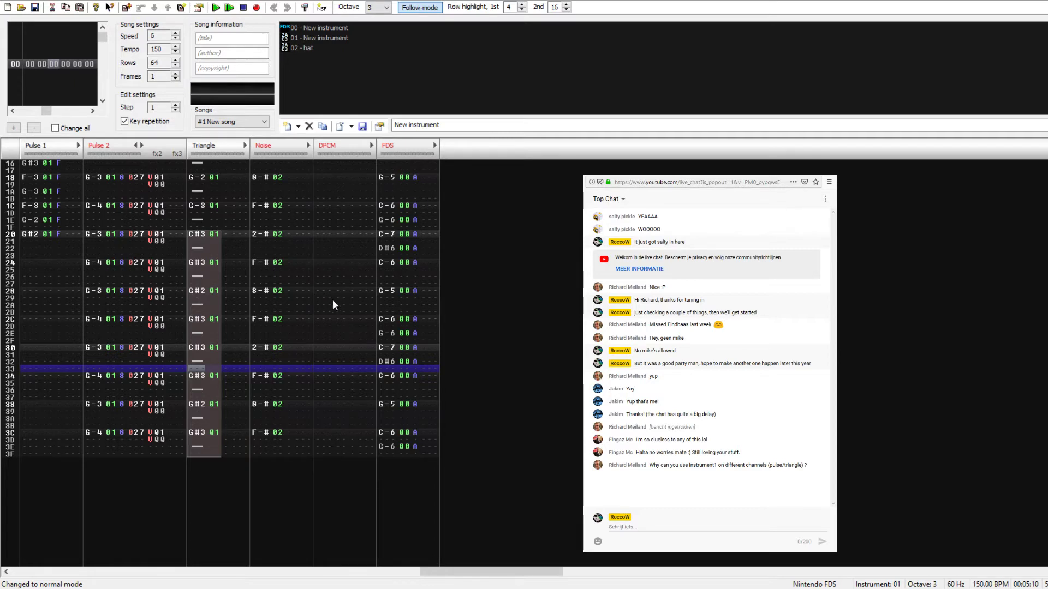
Step: Compare the FDS instrument 00 with instruments 01 and 02 - hat, ending on instrument 01
click(290, 29)
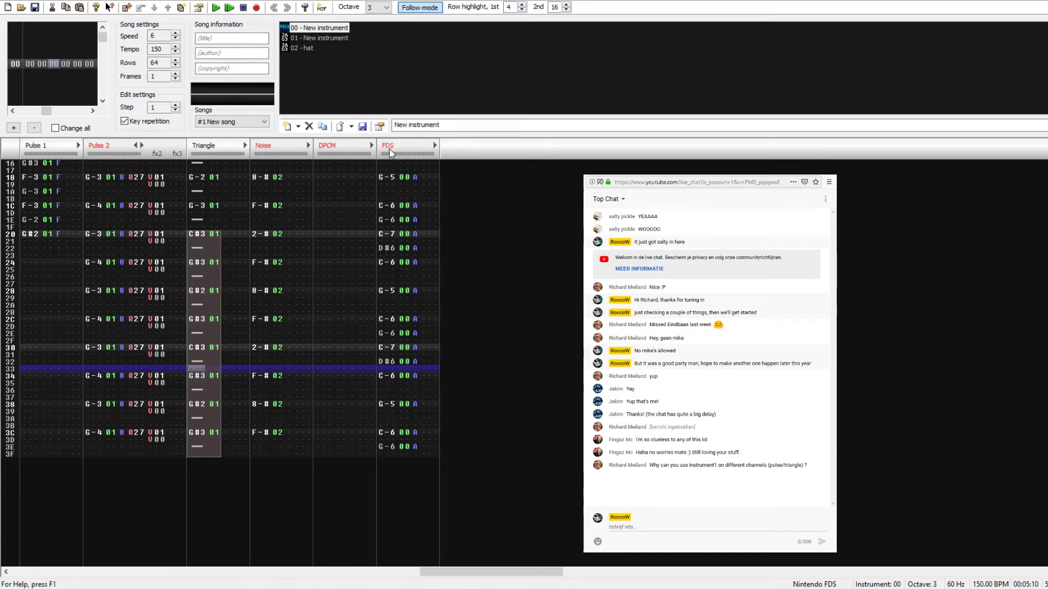
click(300, 40)
click(303, 48)
click(307, 38)
click(303, 48)
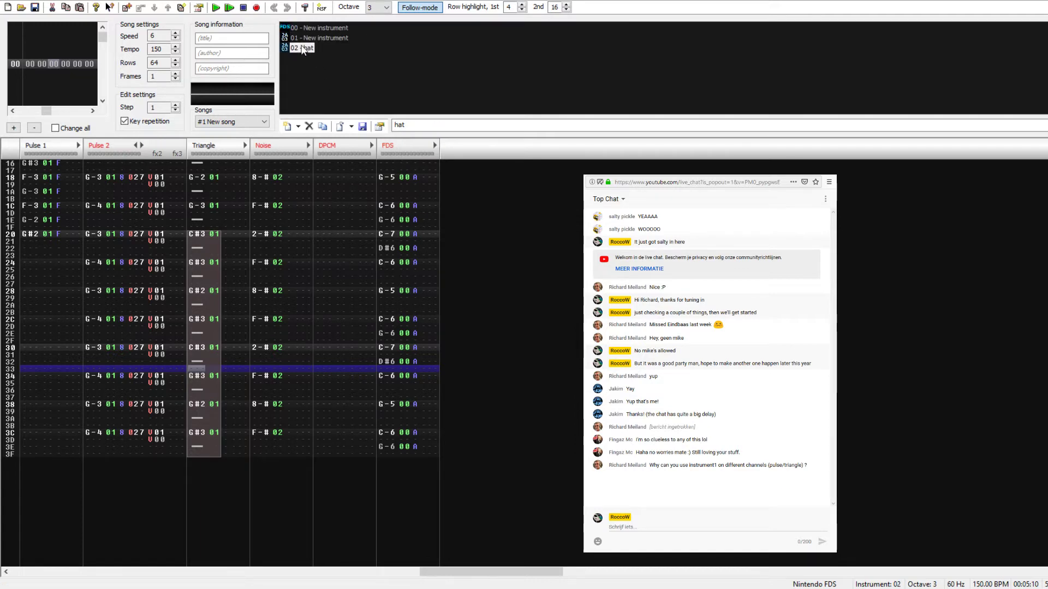
click(306, 38)
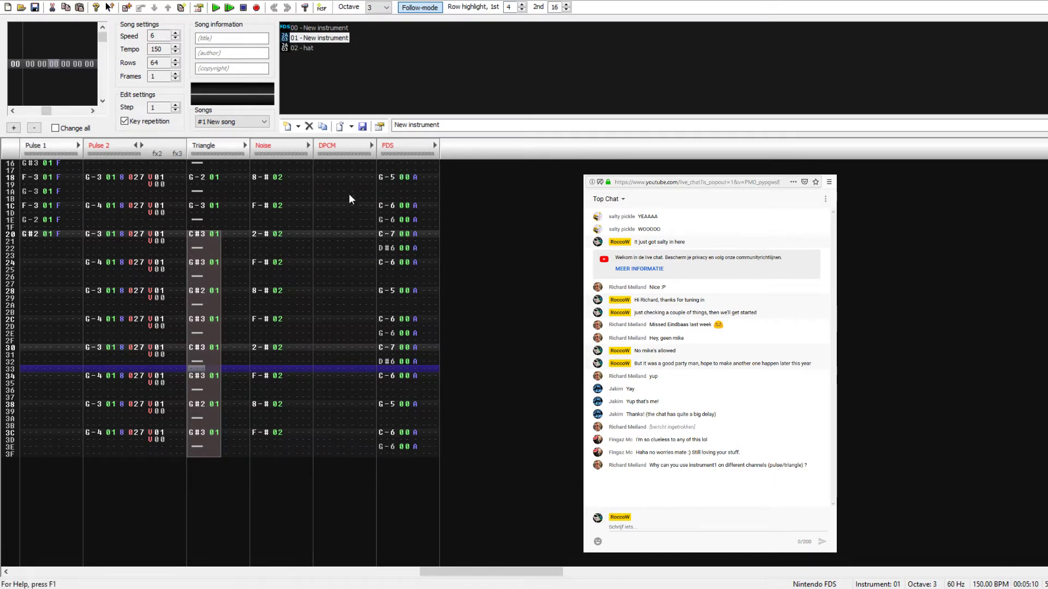
Step: Highlight the FDS channel separately from the group of channels running from Pulse 1 to DPCM
drag(369, 182, 19, 246)
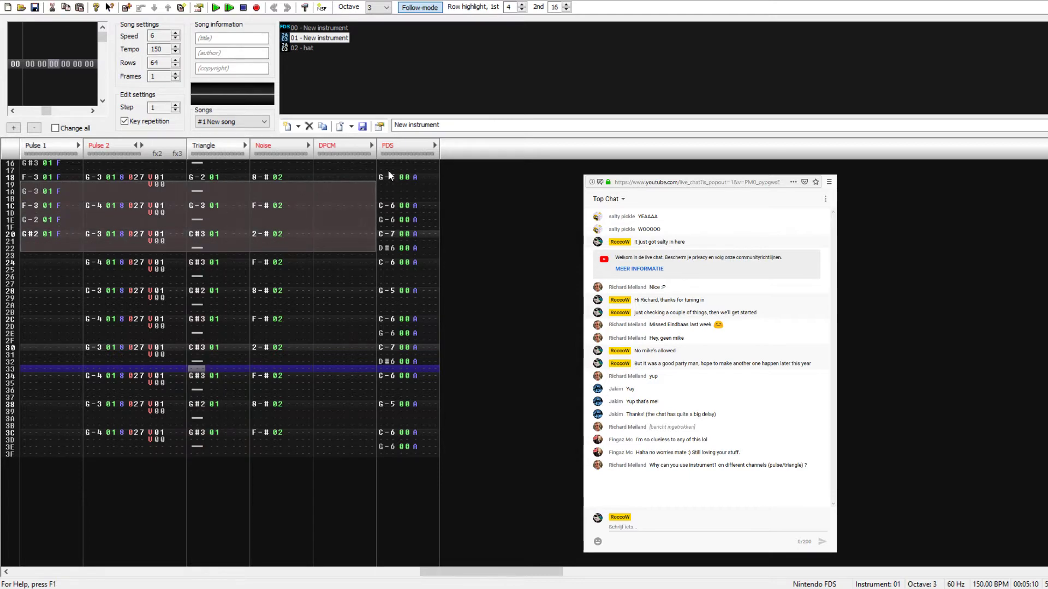
drag(384, 165, 457, 233)
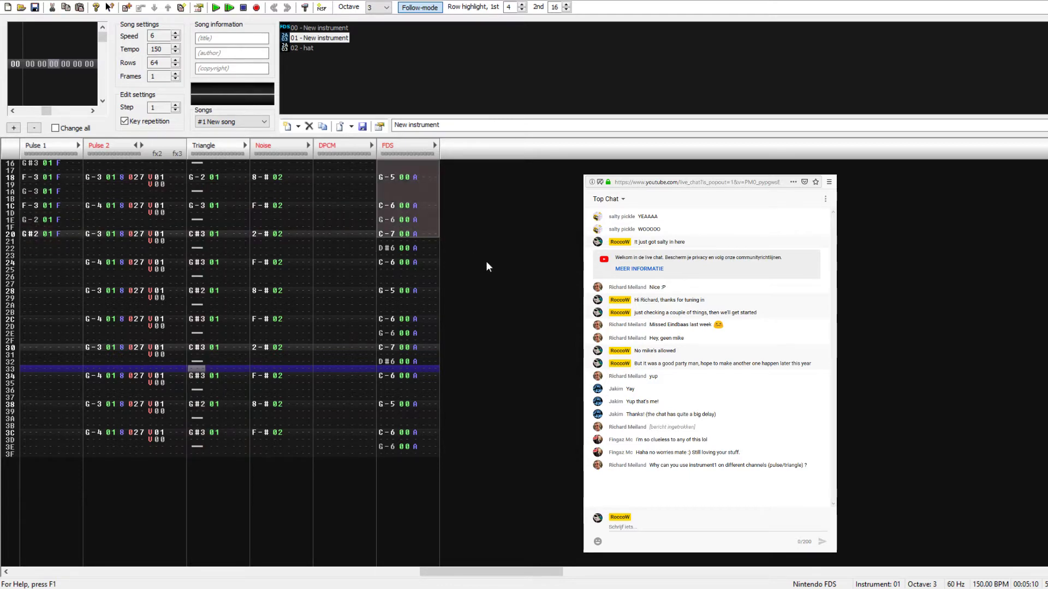
drag(359, 192, 29, 273)
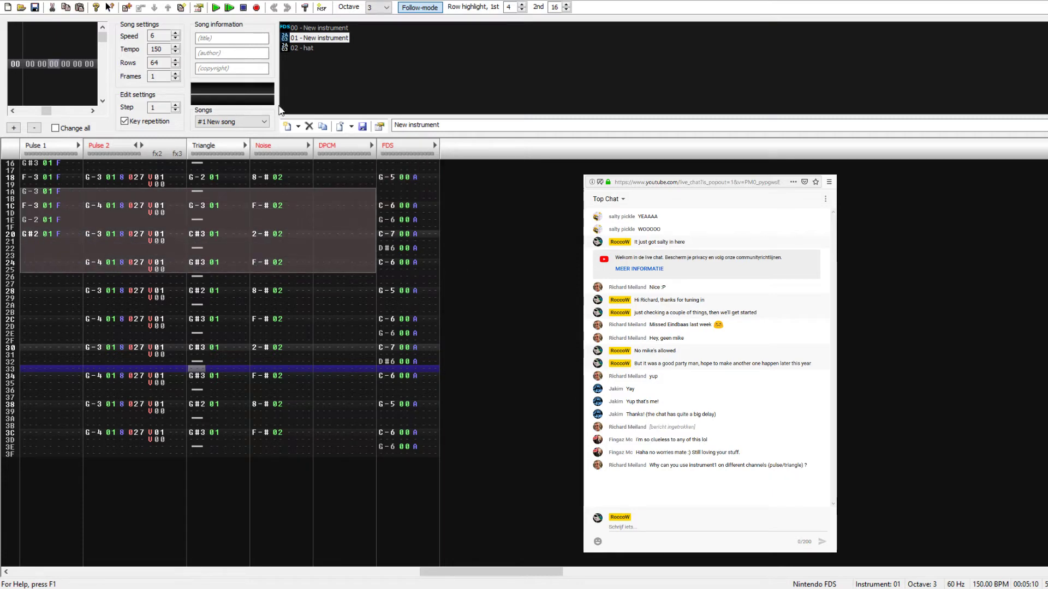
Step: Switch between 01 - New instrument and 02 - hat, and return to instrument 01 with the cursor on Triangle row 22
click(303, 48)
click(310, 38)
click(305, 49)
click(312, 38)
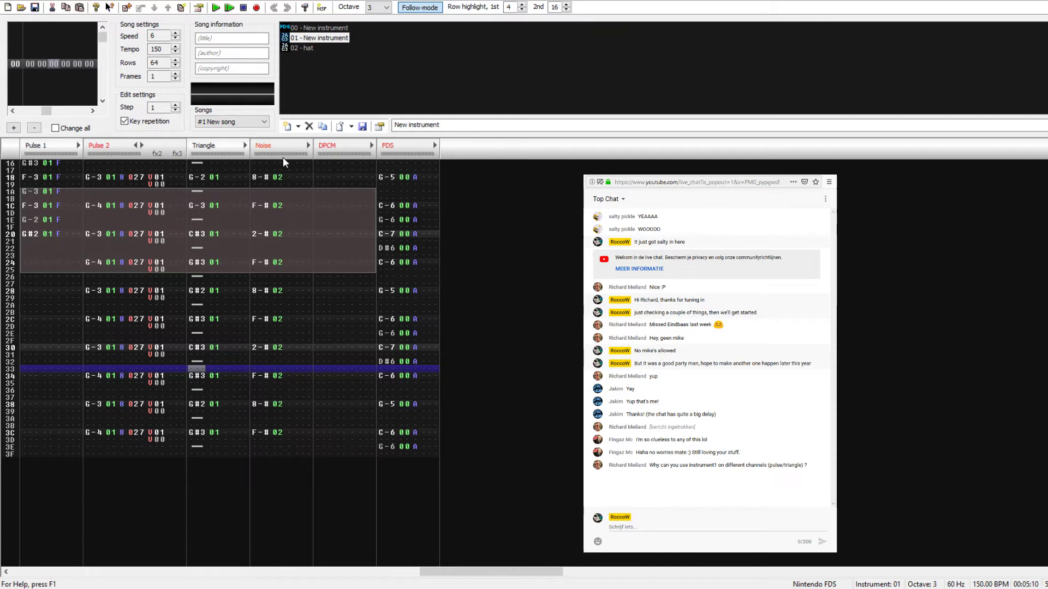
click(304, 48)
click(236, 251)
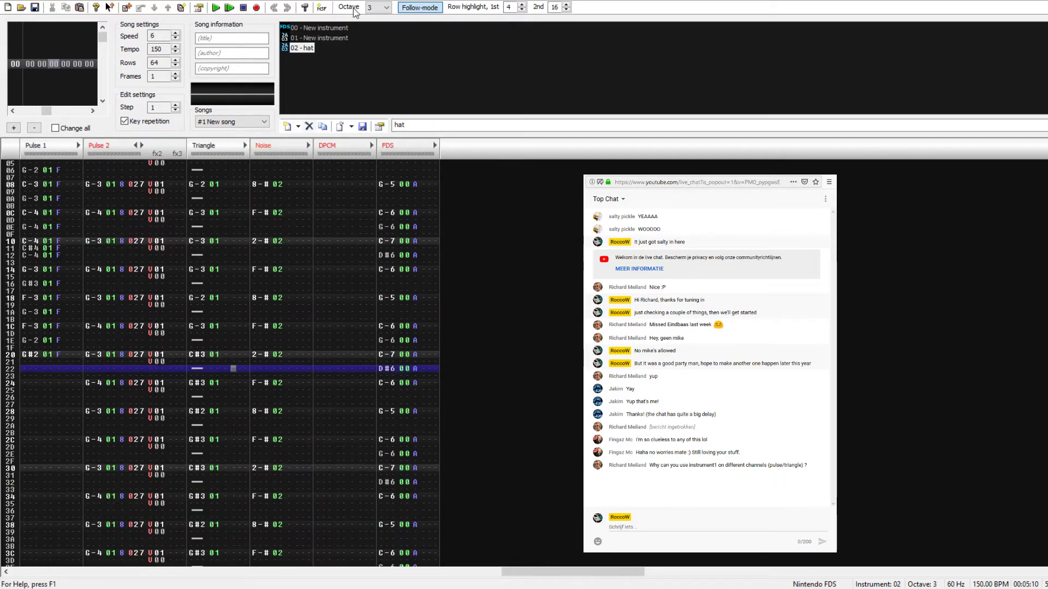
key(ctrl+Left)
click(206, 372)
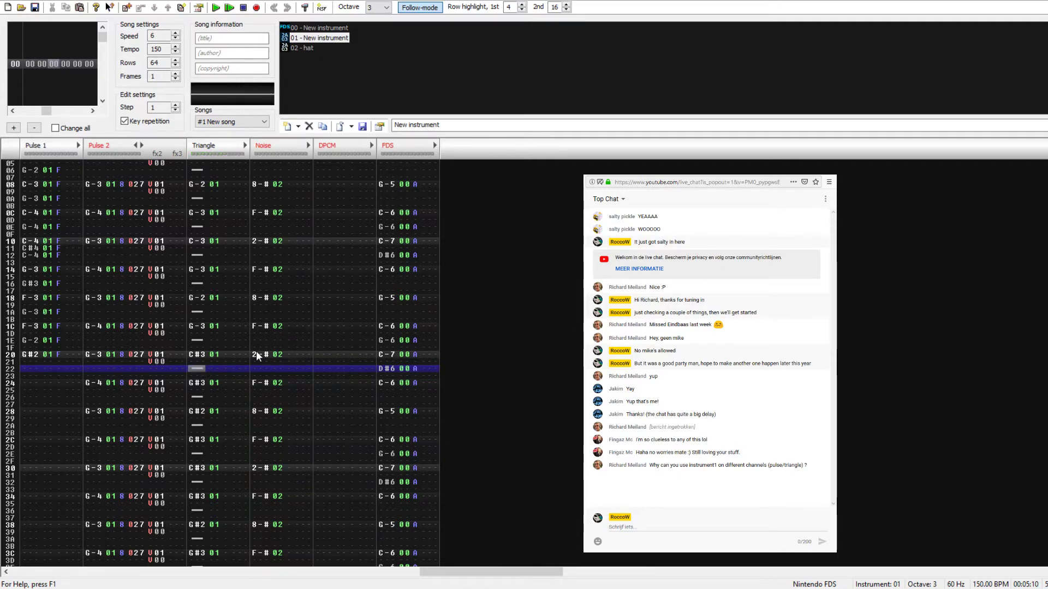
Step: Move the cursor across the Pulse 2, Triangle and Noise columns in row 22, and return to the Pulse 1 note column
key(Left)
key(Left)
key(Left)
key(Left)
key(Left)
key(Left)
key(Left)
key(Left)
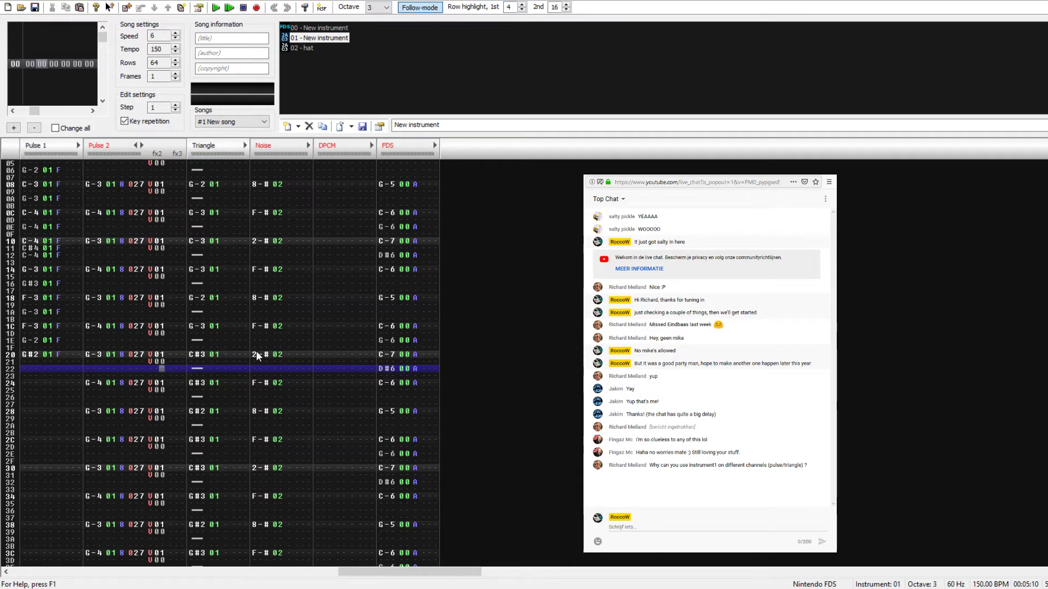
key(Left)
key(Left)
key(Left)
key(Left)
key(Left)
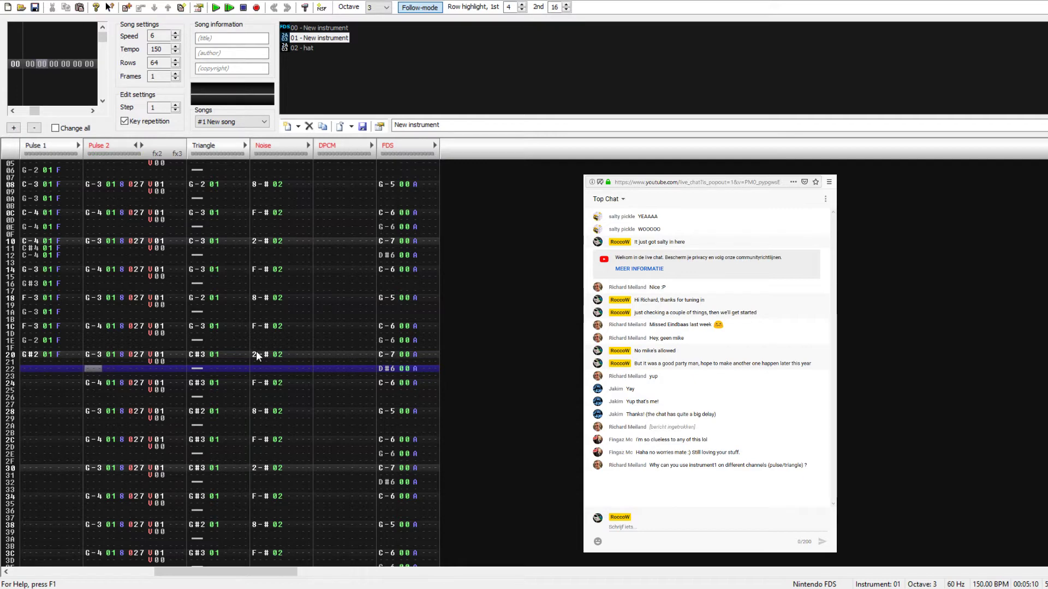
key(Right)
key(Right)
key(Right)
key(Right)
key(Right)
key(Right)
key(Right)
key(Right)
key(Right)
key(Right)
key(Right)
key(Right)
key(Right)
key(Right)
key(Right)
key(Right)
key(Right)
key(Right)
key(Right)
key(Right)
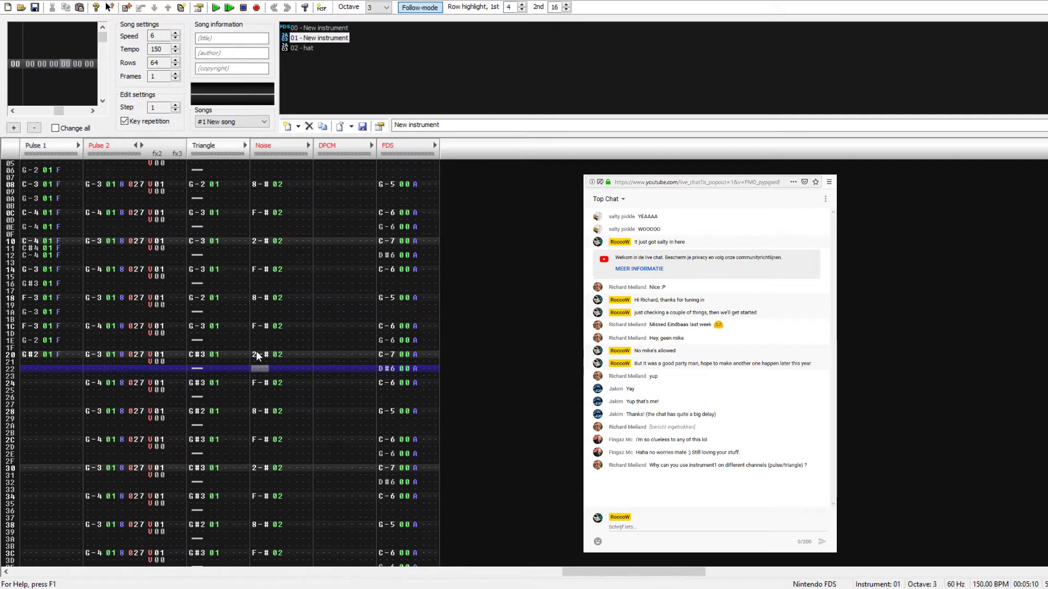
key(Left)
key(Left)
key(Left)
key(Left)
key(Left)
key(Left)
key(Left)
key(Left)
key(Left)
key(Left)
key(Left)
key(Left)
key(Left)
key(Left)
key(Left)
key(Left)
key(Left)
key(Left)
key(Left)
key(Left)
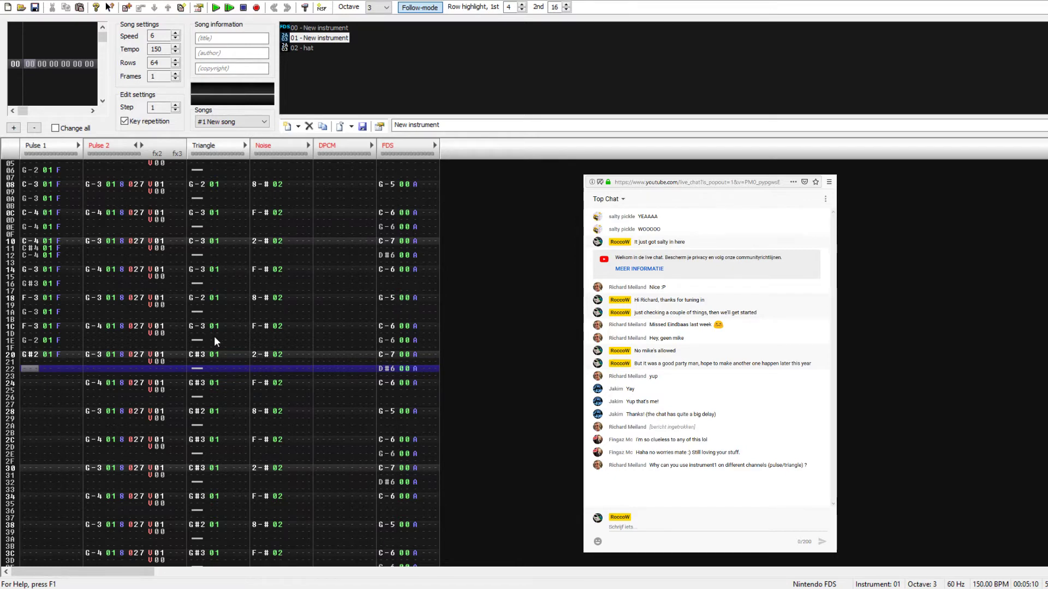
Step: Place the cursor in the Pulse 1 effect column and briefly play the start of the pattern
key(Up)
key(Up)
key(F7)
key(F8)
key(Up)
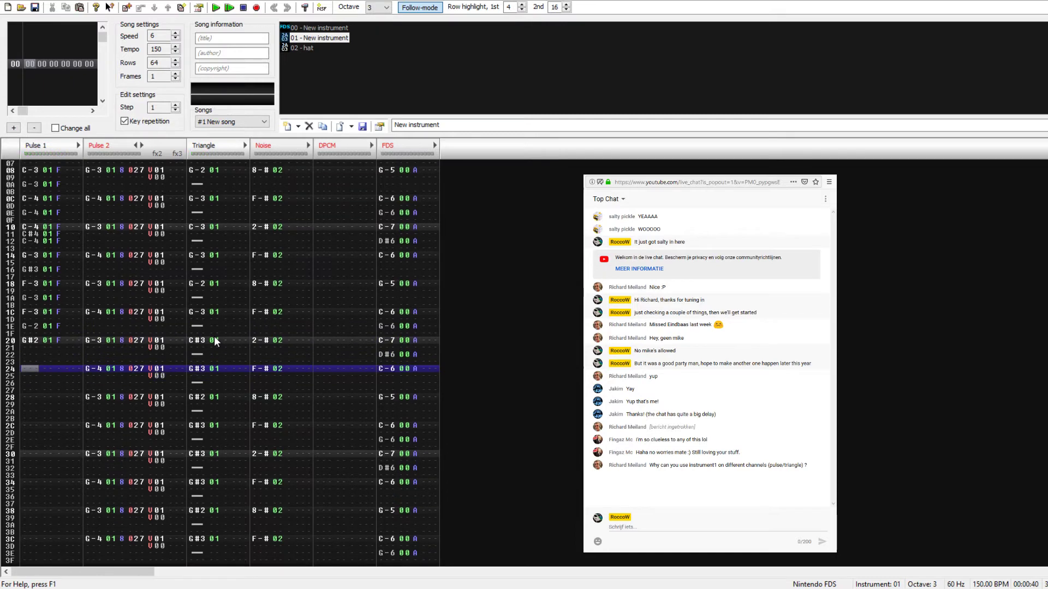
key(Up)
key(Up)
key(Right)
key(Right)
key(Right)
key(Right)
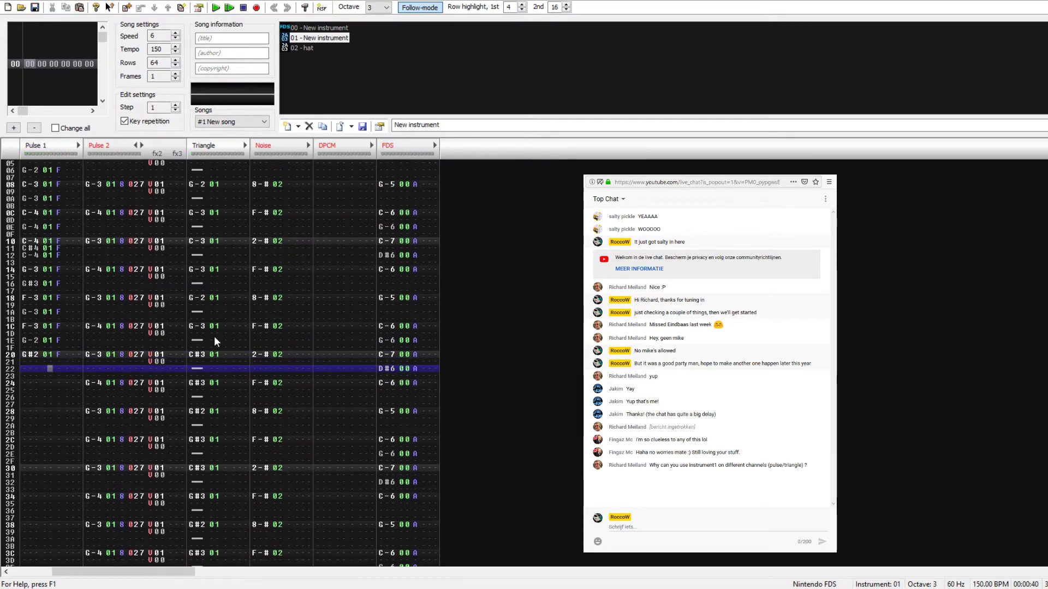
key(Return)
key(Return)
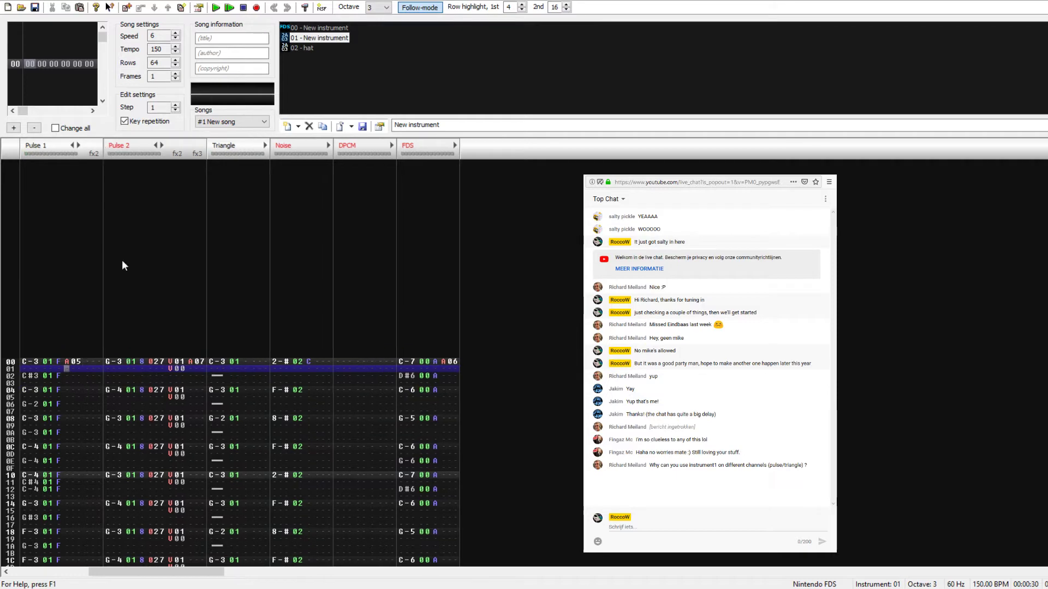
Step: Add a second effect column to Pulse 1, mute Triangle, and play Pulse 1 alone from row 00
click(79, 145)
click(87, 362)
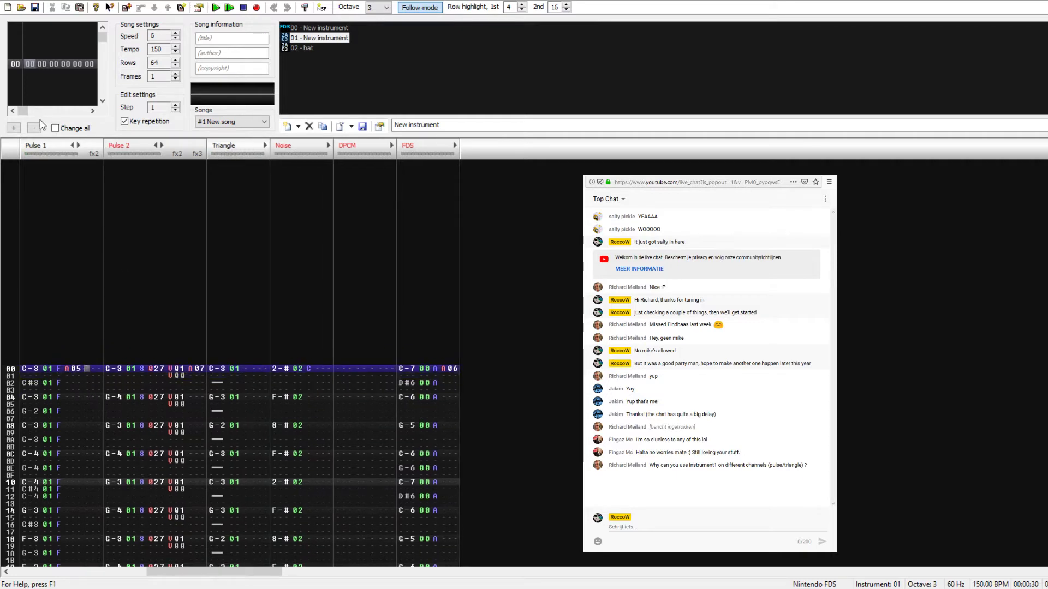
key(Return)
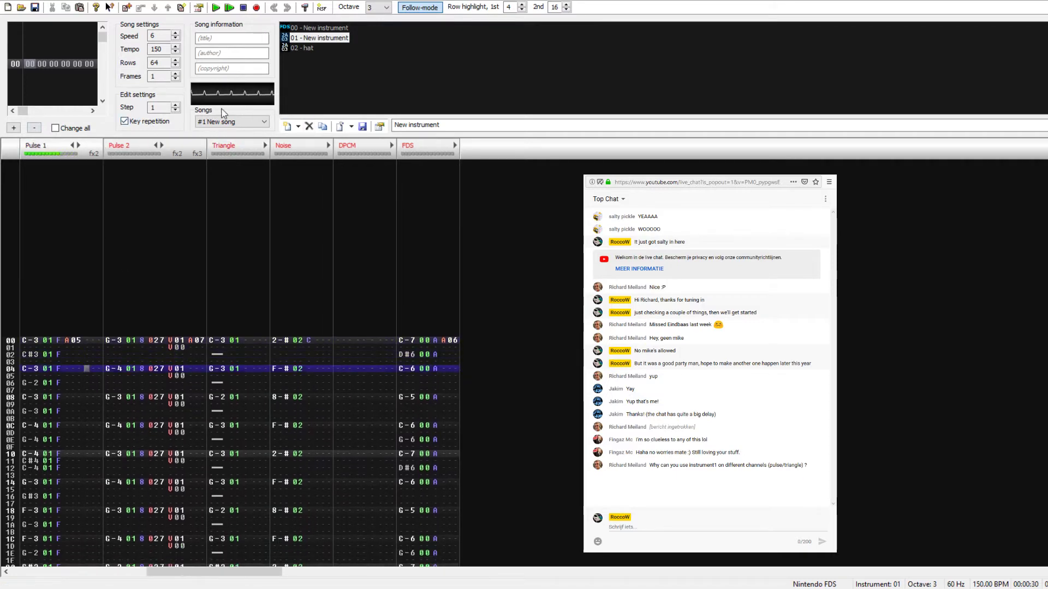
key(Return)
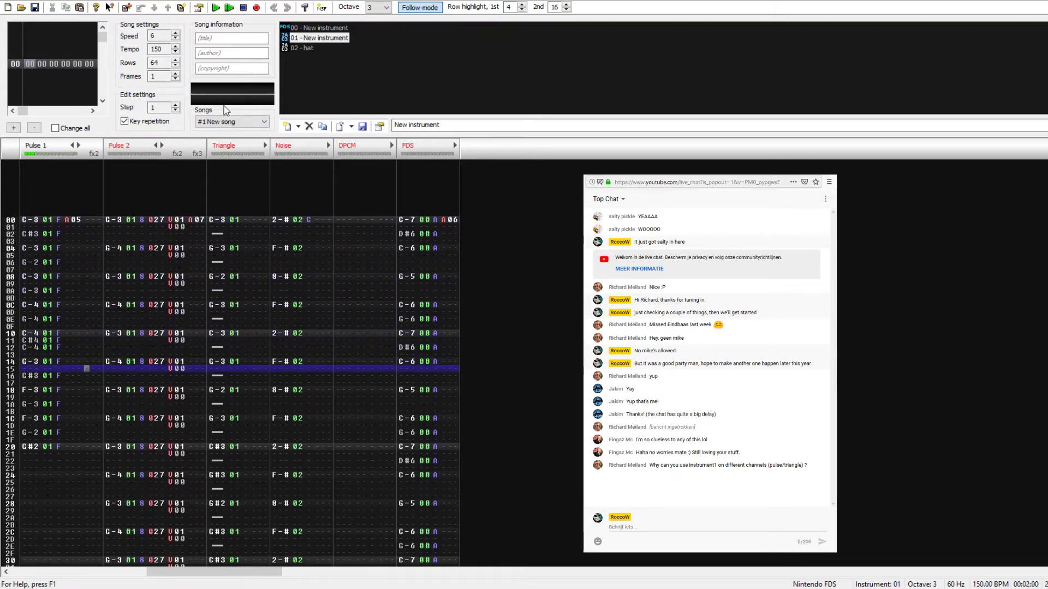
Step: Enable edit mode, enter effect V01 in the second Pulse 1 effect column at row 00, and play the pattern
key(Home)
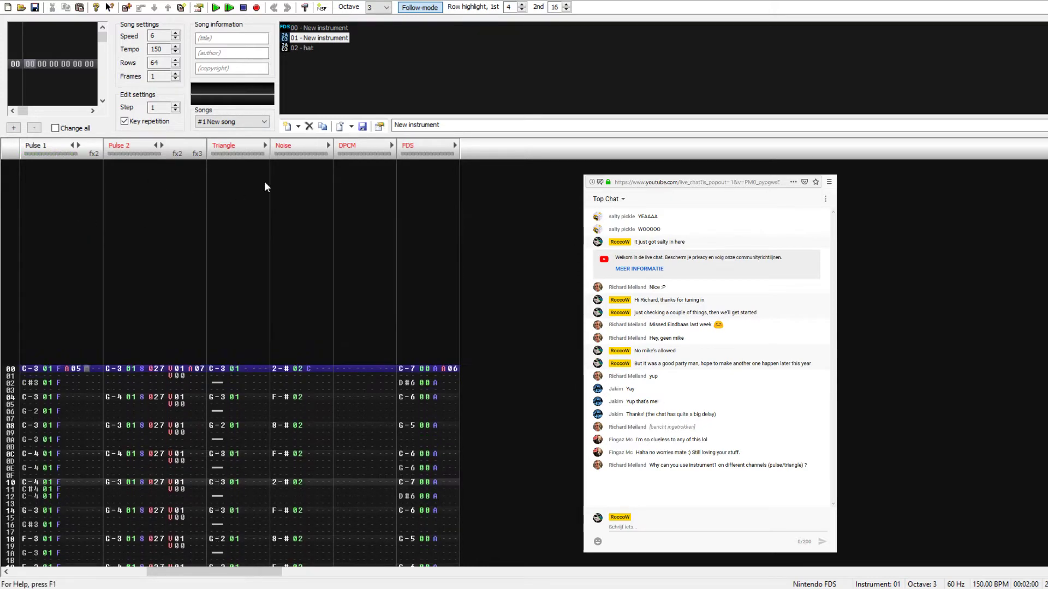
key(space)
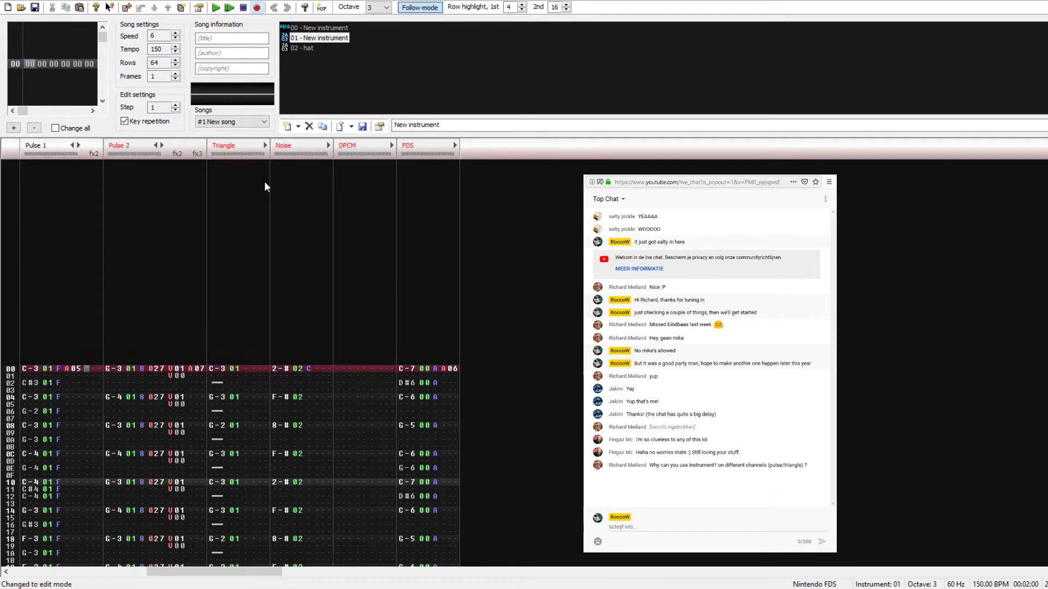
text(v01)
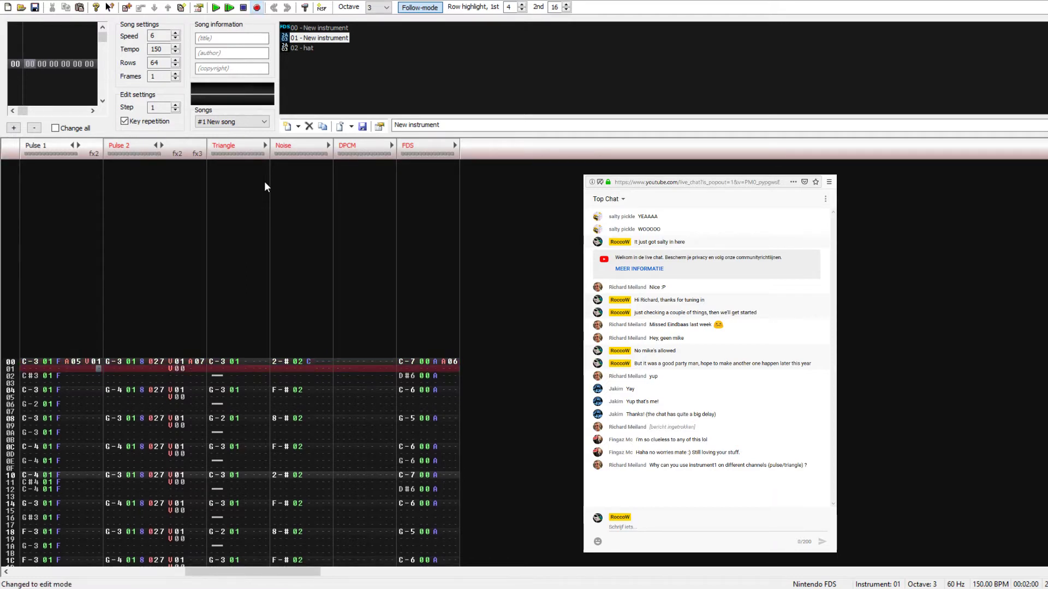
key(Return)
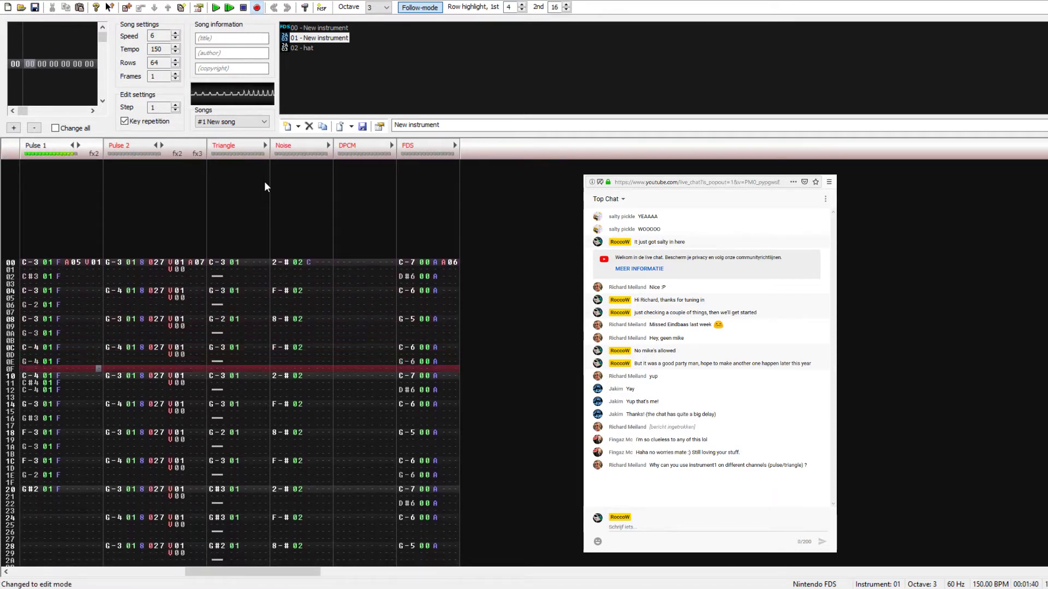
key(Return)
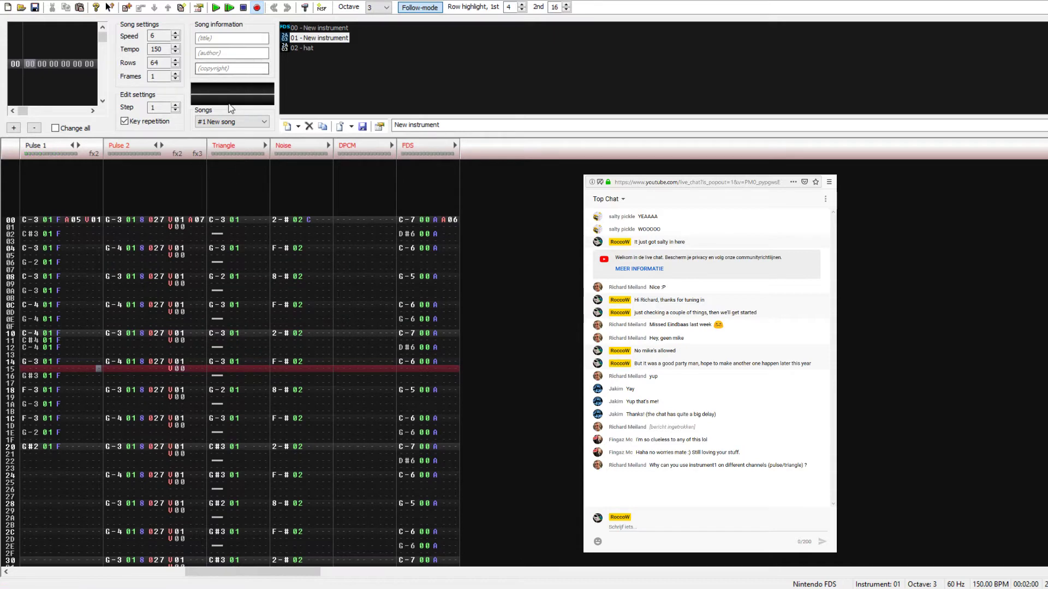
Step: Change the second Pulse 1 effect in row 00 to V02
click(99, 218)
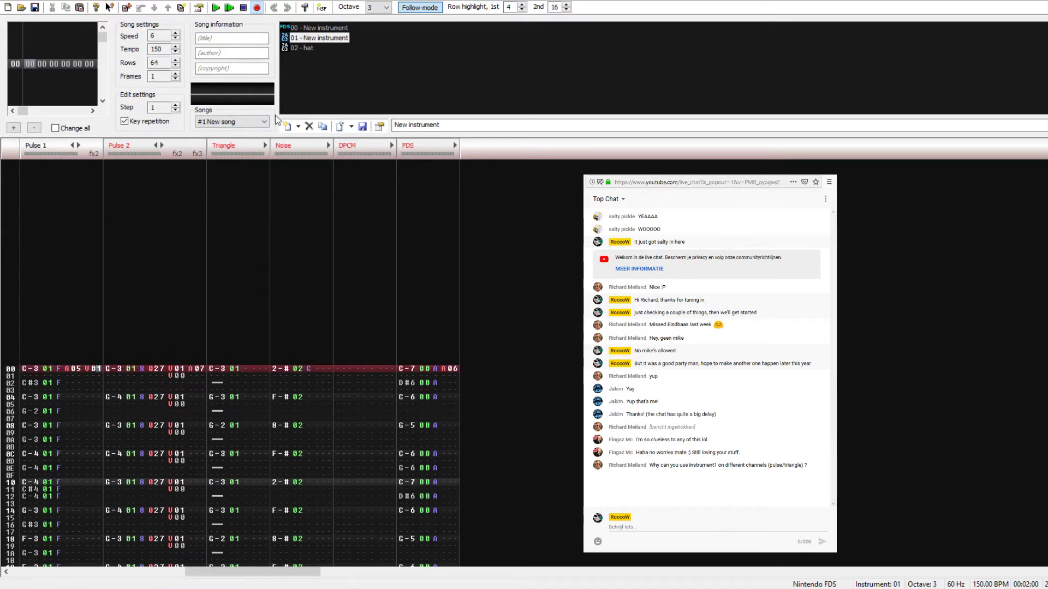
text(2)
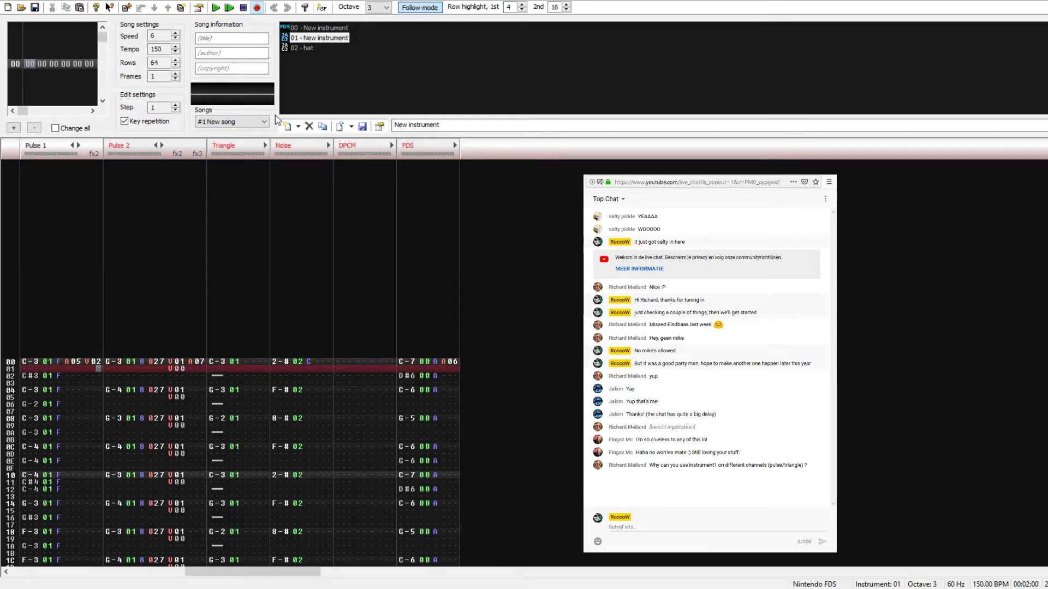
Step: Set the second Pulse 1 effect in row 00 to V01 and play the pattern to compare the duty sounds
key(Return)
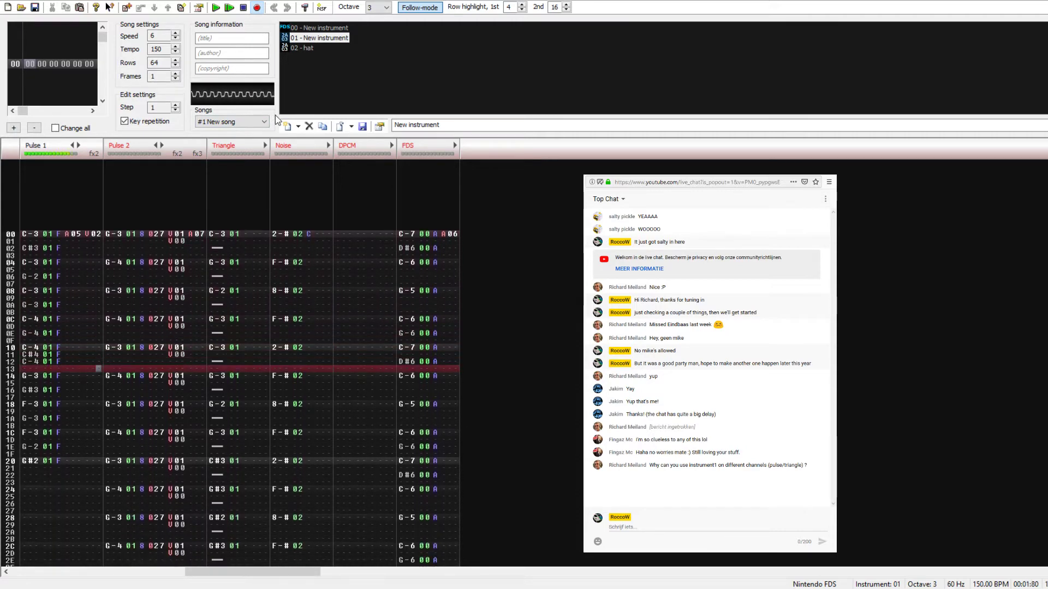
key(Return)
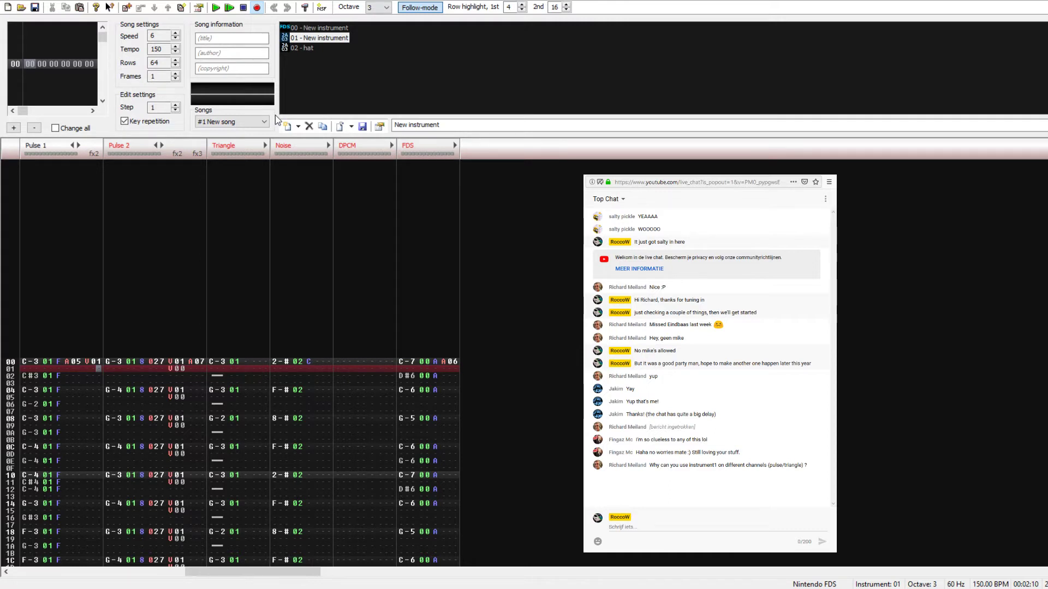
key(Up)
key(shift+Left)
key(shift+Right)
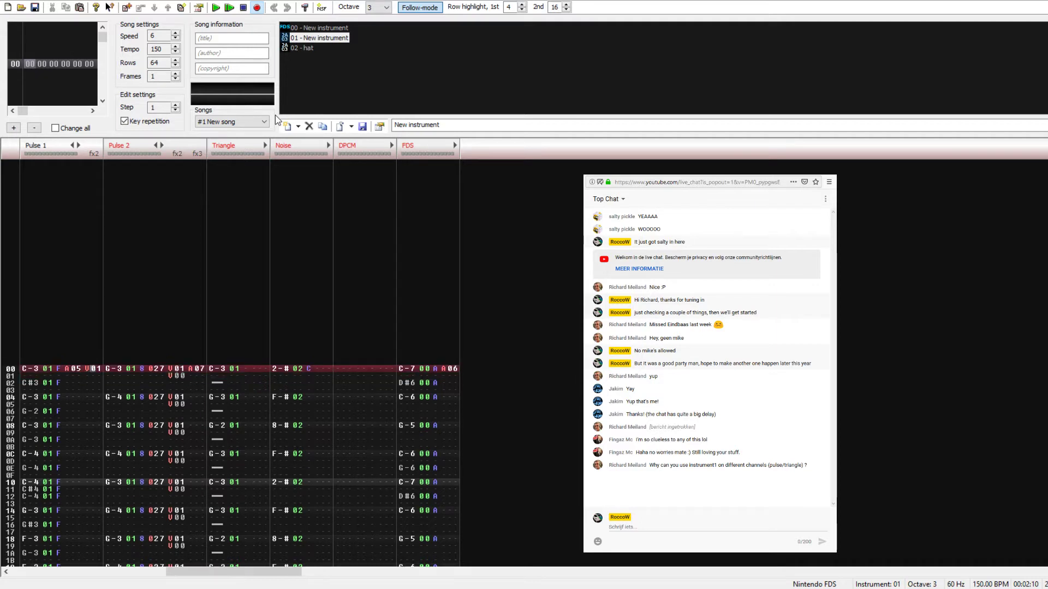
key(shift+Left)
key(shift+Right)
key(Return)
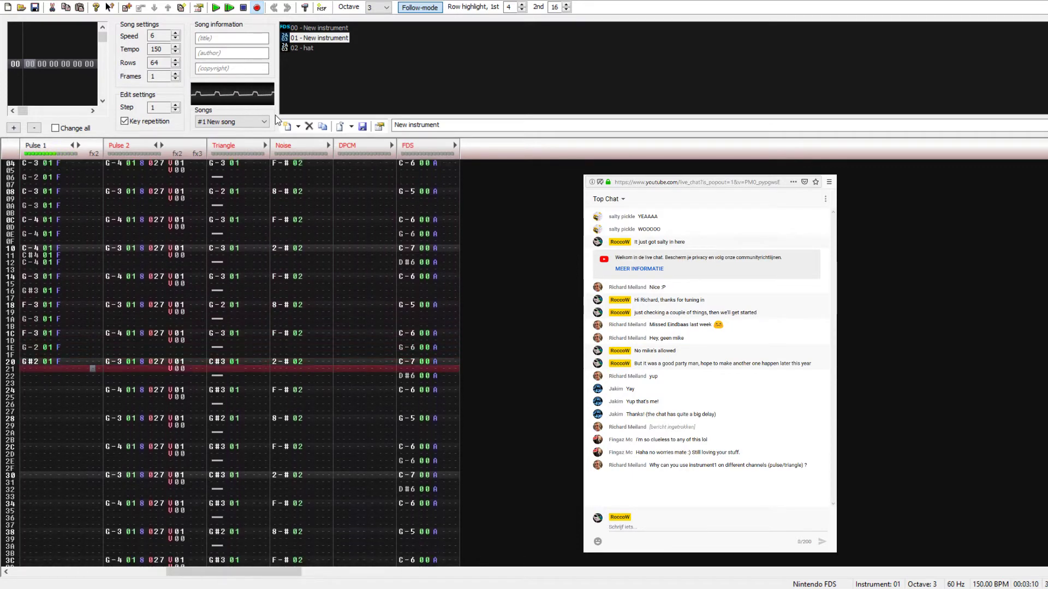
Step: Enter effect V00 in the second Pulse 1 effect column at row 24
key(Down)
key(Left)
text(v)
key(Right)
key(Up)
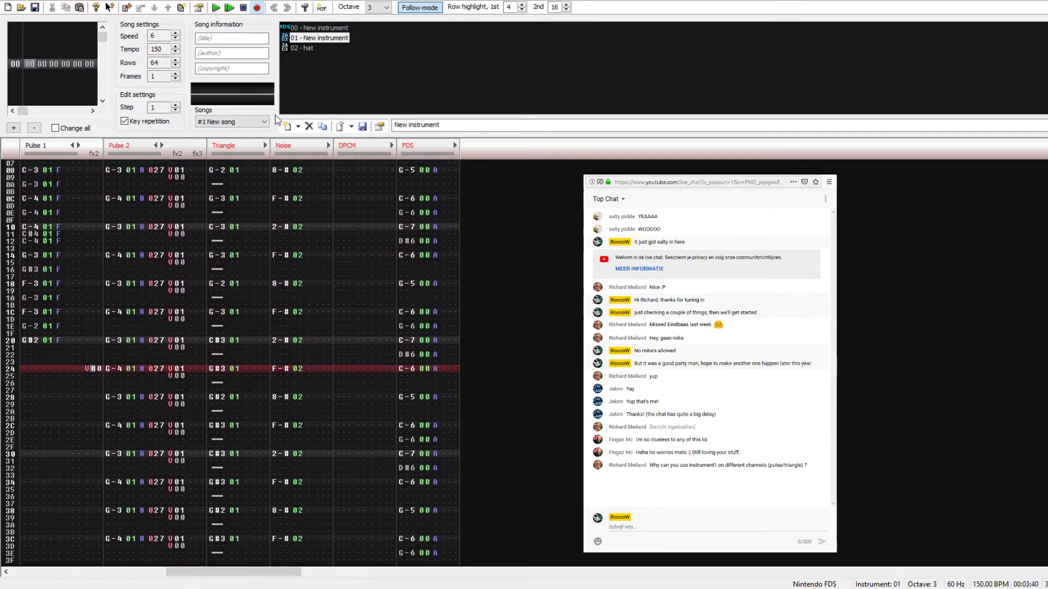
key(Left)
key(Right)
key(Right)
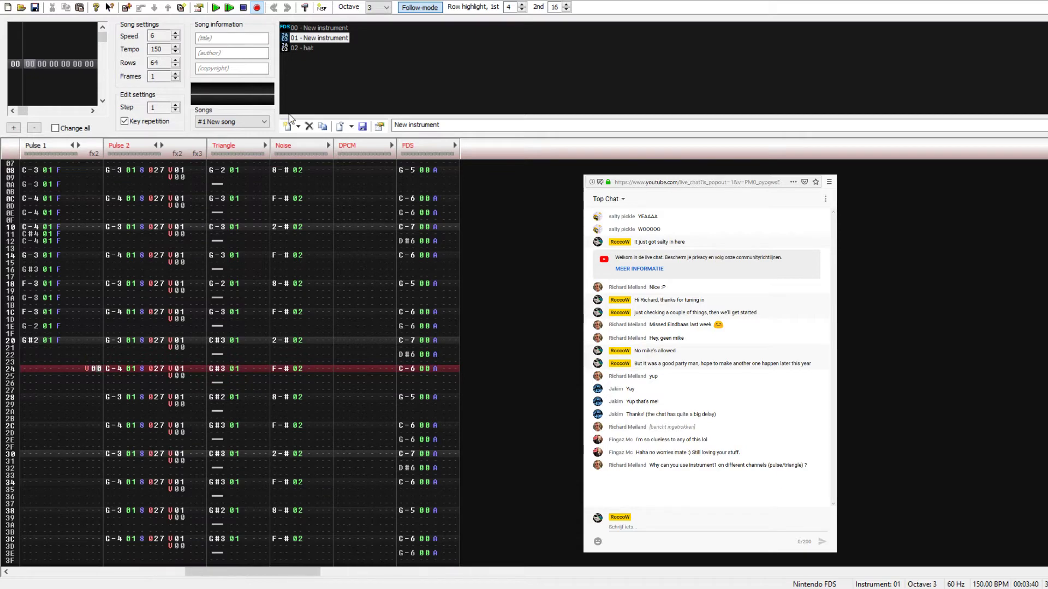
click(34, 369)
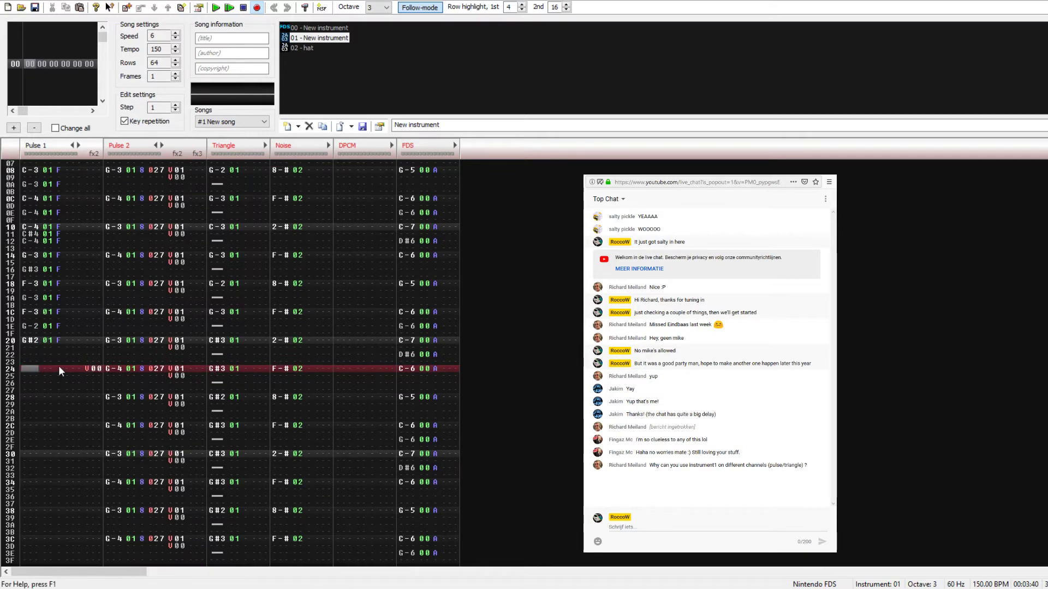
key(Right)
key(Right)
key(Right)
key(Up)
key(Up)
key(Up)
key(Up)
key(Up)
key(Up)
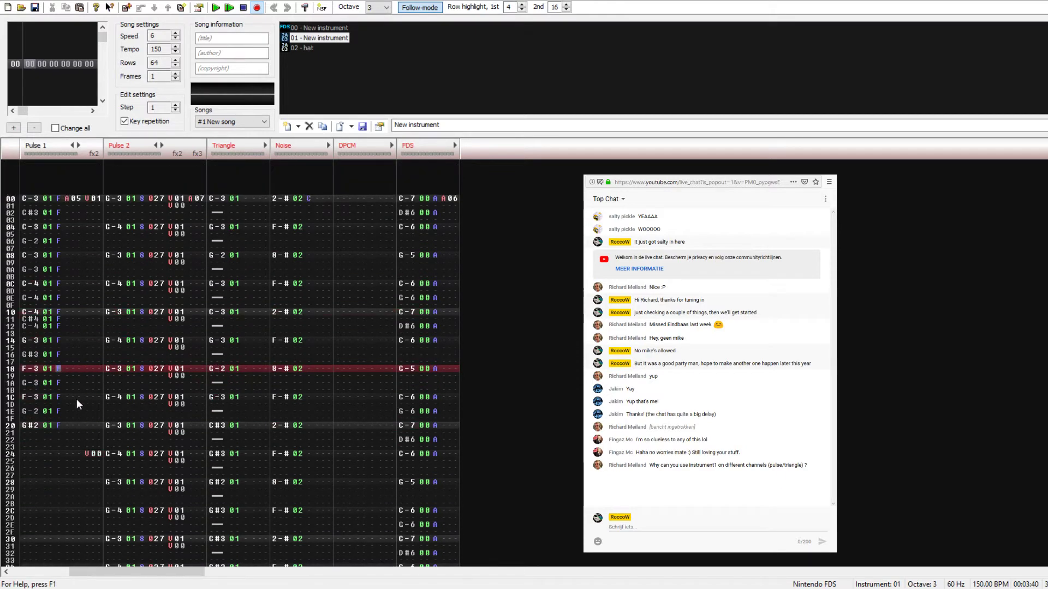
key(Down)
key(Down)
key(Down)
key(Down)
key(Down)
key(Down)
Step: Place the cursor in the Pulse 1 note column at row 24, unmute Triangle, and play both channels together
click(30, 369)
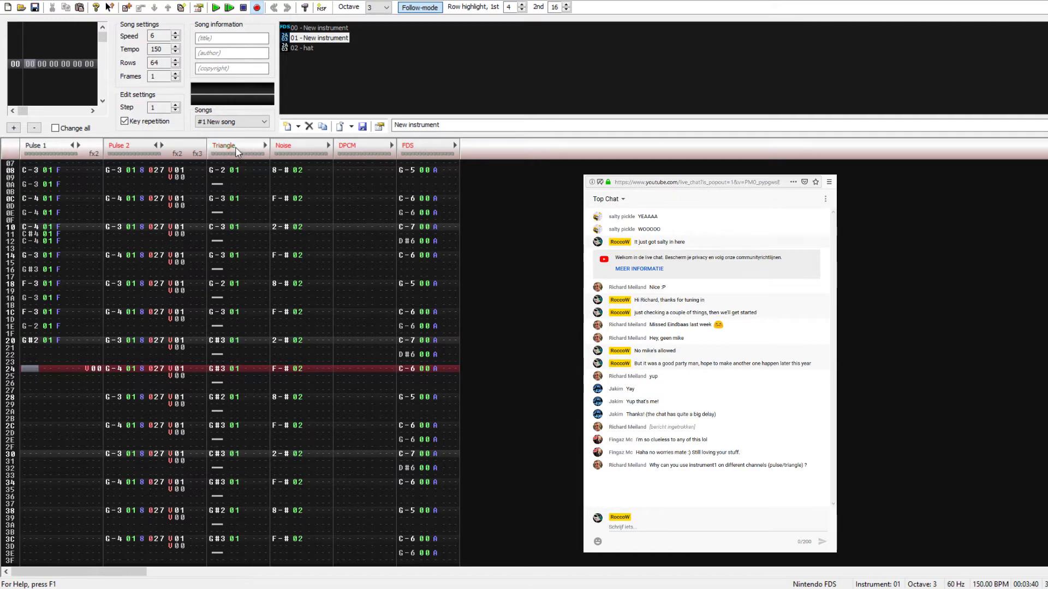
key(Return)
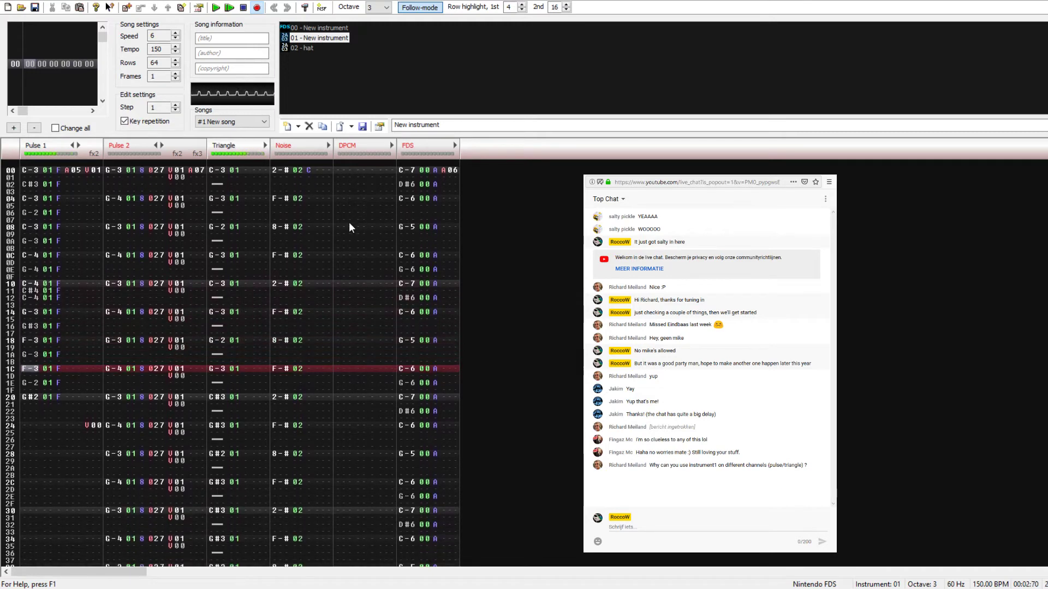
key(Return)
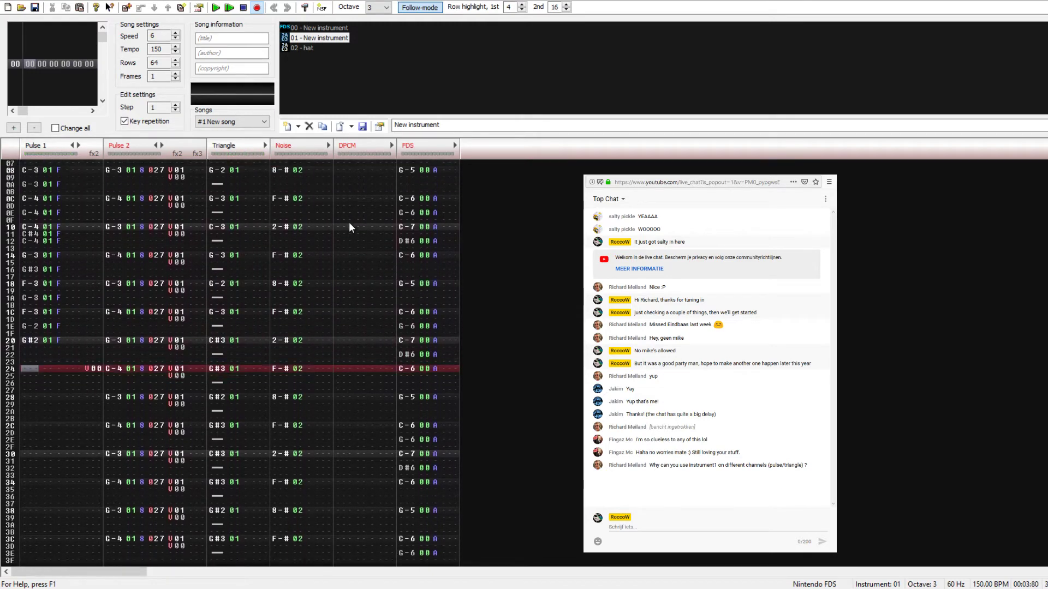
Step: Try out notes at row 24 of Pulse 1 and enter E-3 there
key(Up)
key(b)
key(Up)
key(x)
key(Up)
key(d)
key(Up)
key(c)
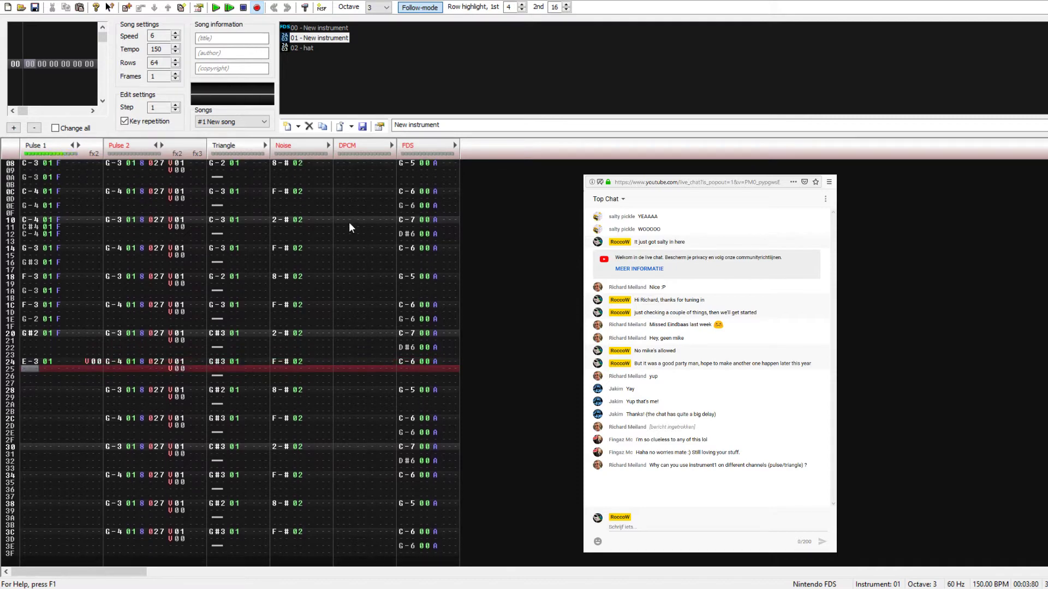
Step: Enter the notes F-3, G-3 and G#3 in Pulse 1 at rows 26, 28 and 2A
key(Down)
key(Down)
key(Up)
key(v)
key(Down)
key(b)
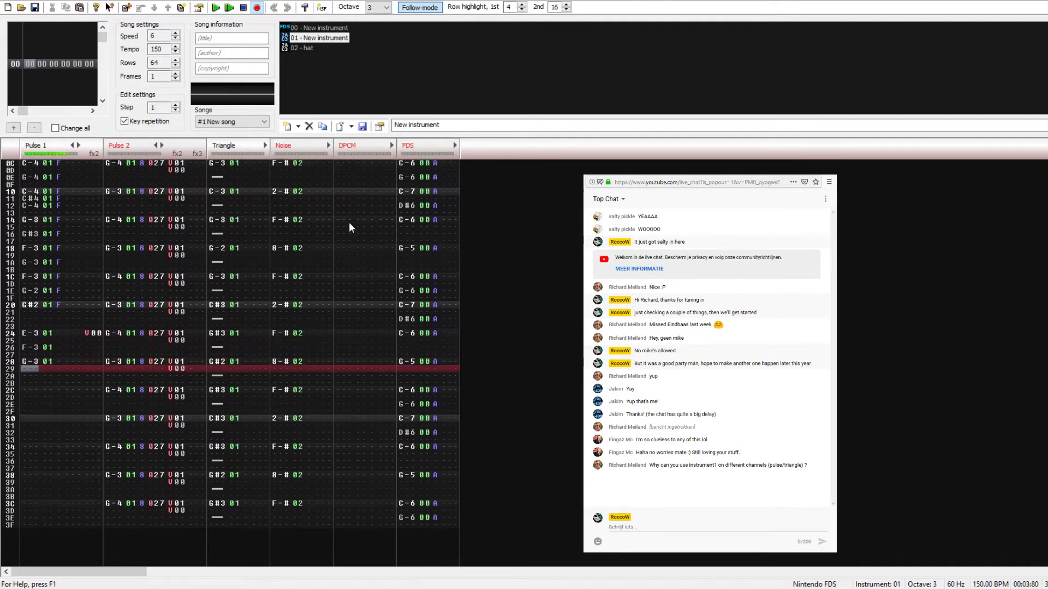
key(Down)
key(n)
key(Up)
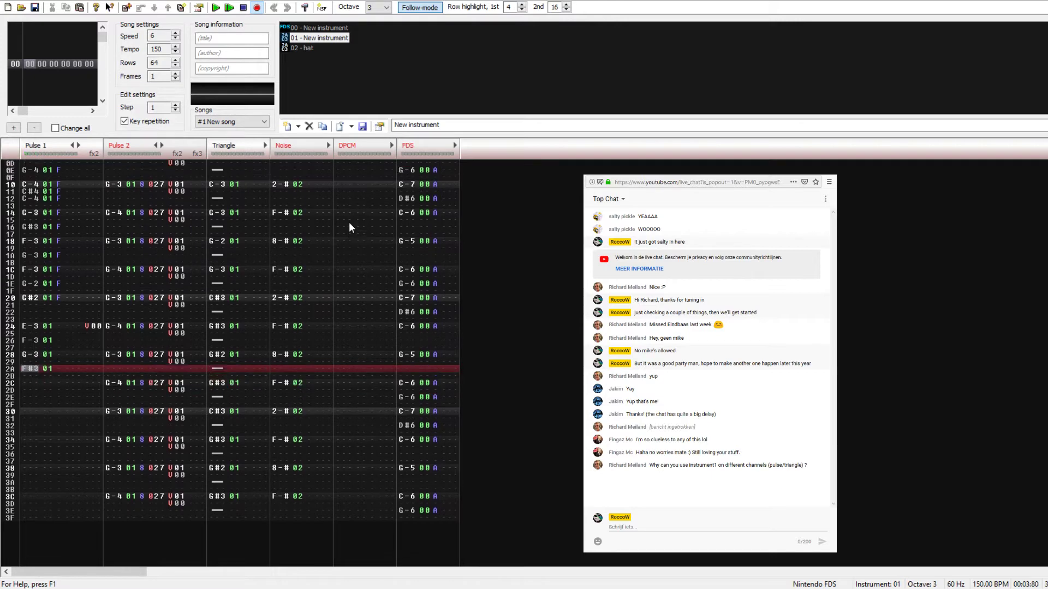
key(h)
Step: Enter the note C-4 in Pulse 1 at row 2E
key(Down)
key(Down)
key(Down)
key(q)
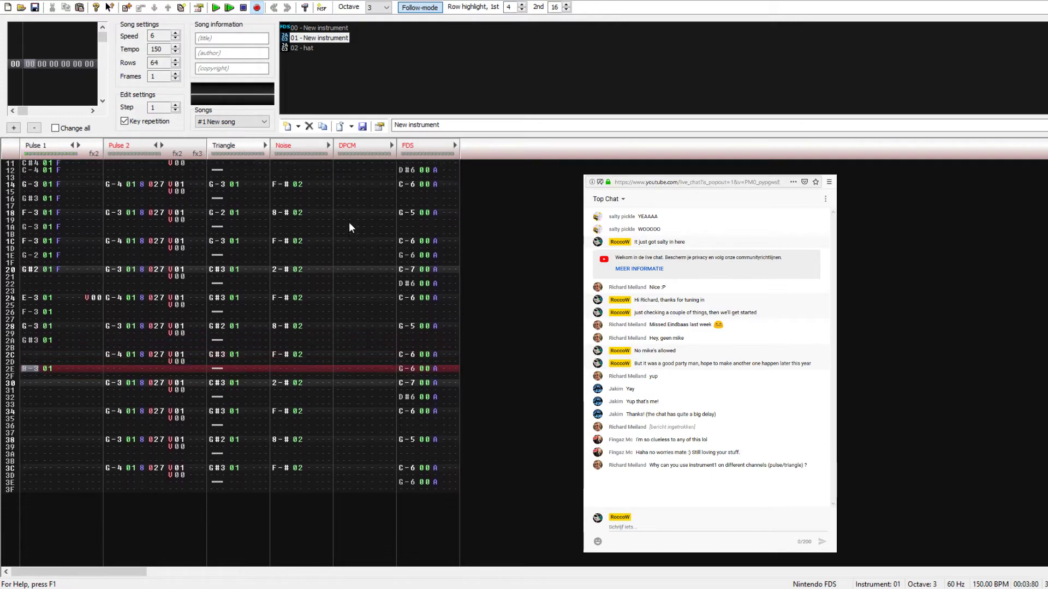
key(Down)
key(r)
key(Down)
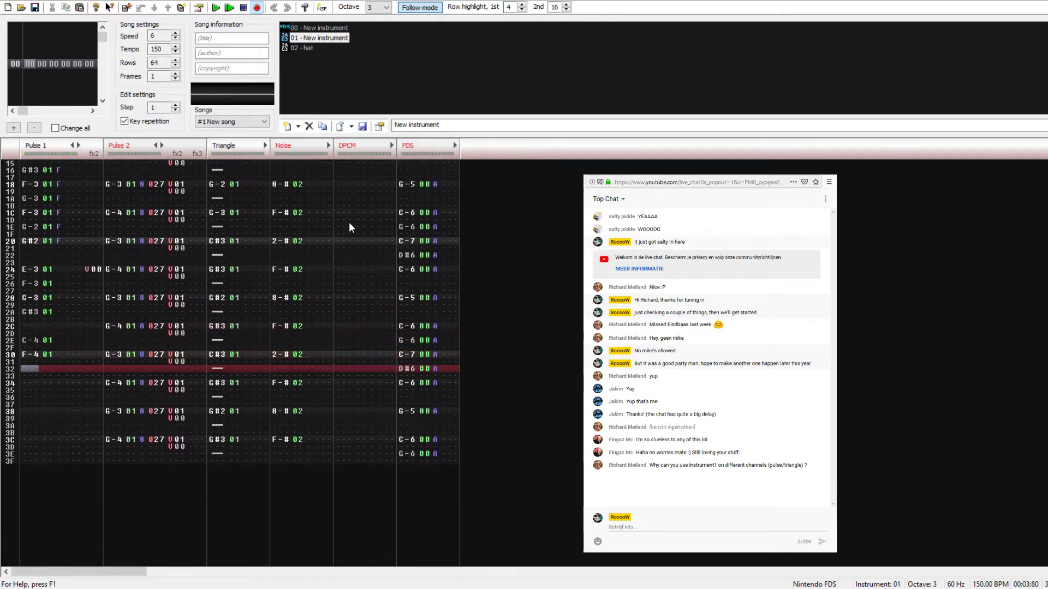
key(Up)
key(Up)
key(Delete)
Step: Enter the notes G-4, C-4 and C#4 in Pulse 1 at rows 32, 36 and 3A
key(Down)
key(r)
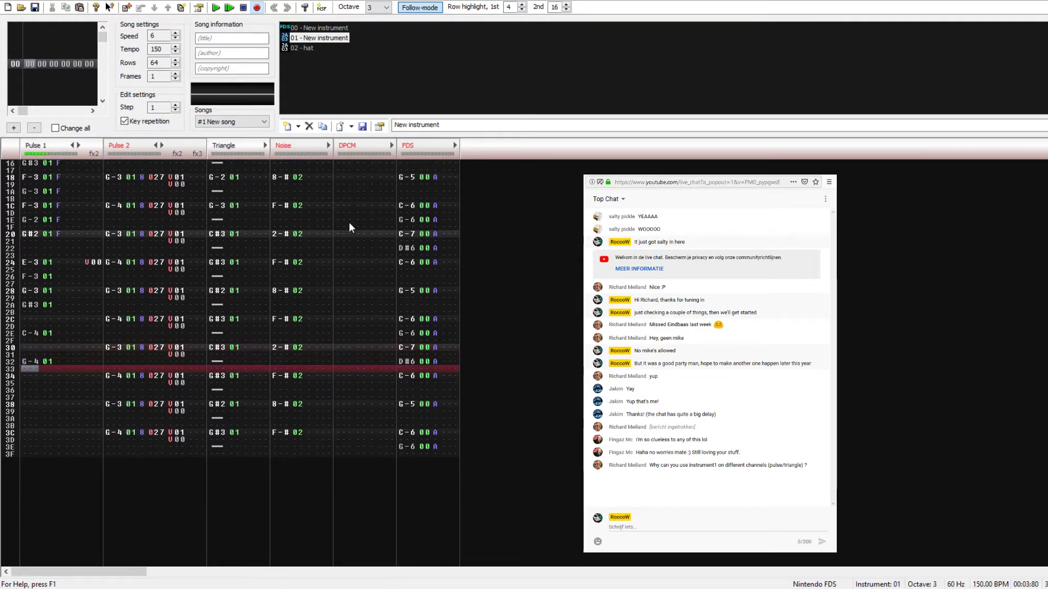
key(Up)
key(r)
key(Up)
key(t)
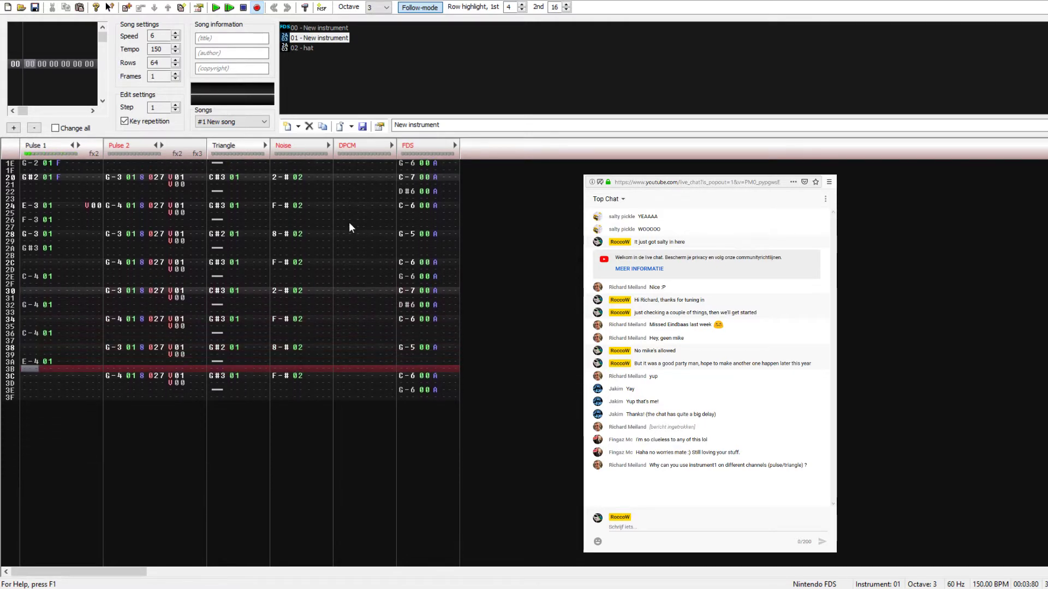
key(q)
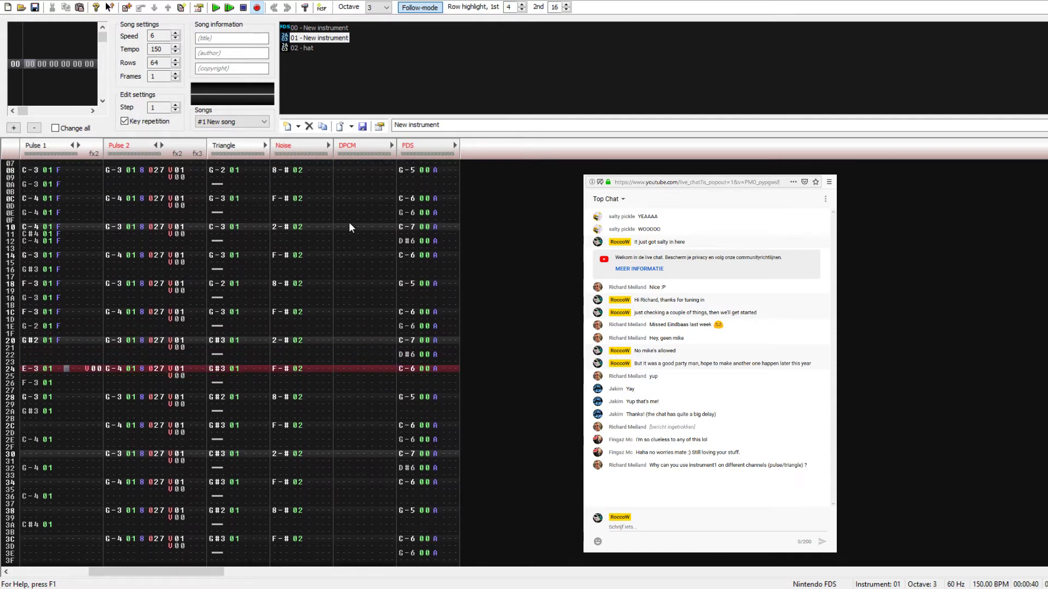
Step: Add effect A03 at Pulse 1 row 24, set volume F on its notes from rows 24 to 3A, and play the result
text(a03)
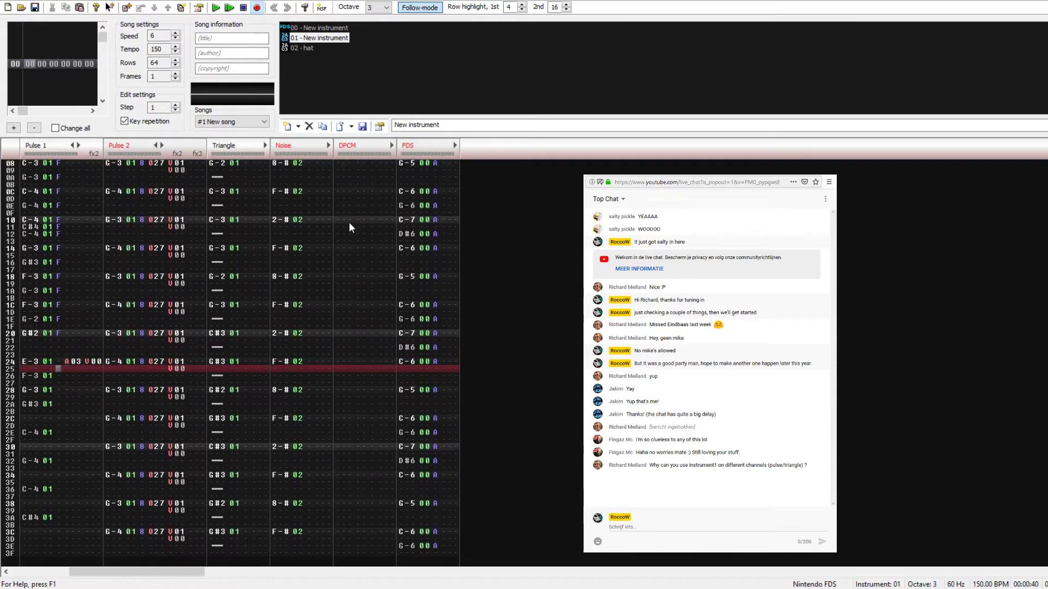
key(Up)
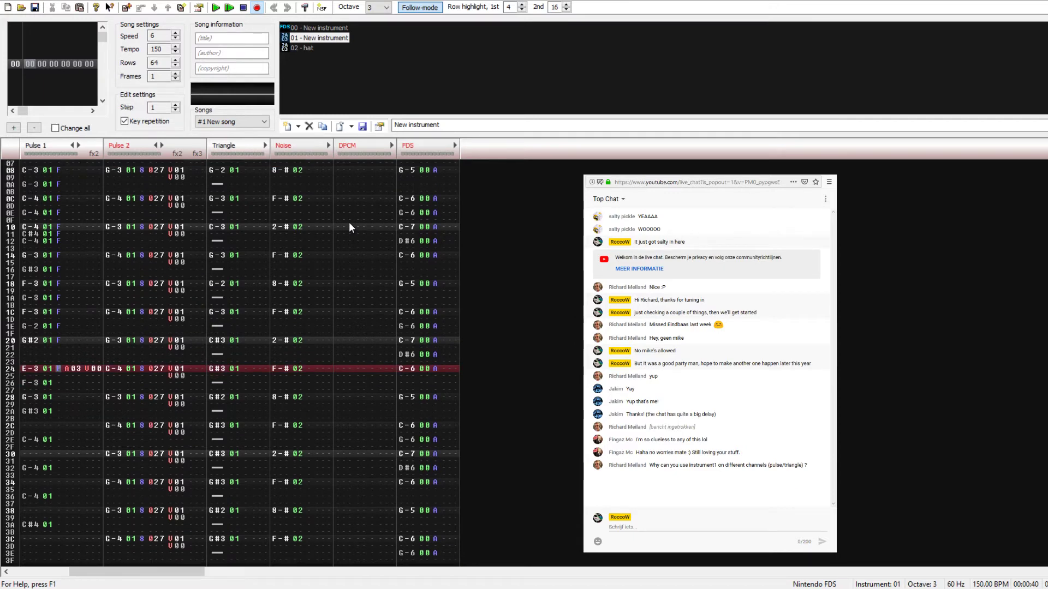
key(Down)
key(Down)
key(Down)
key(Down)
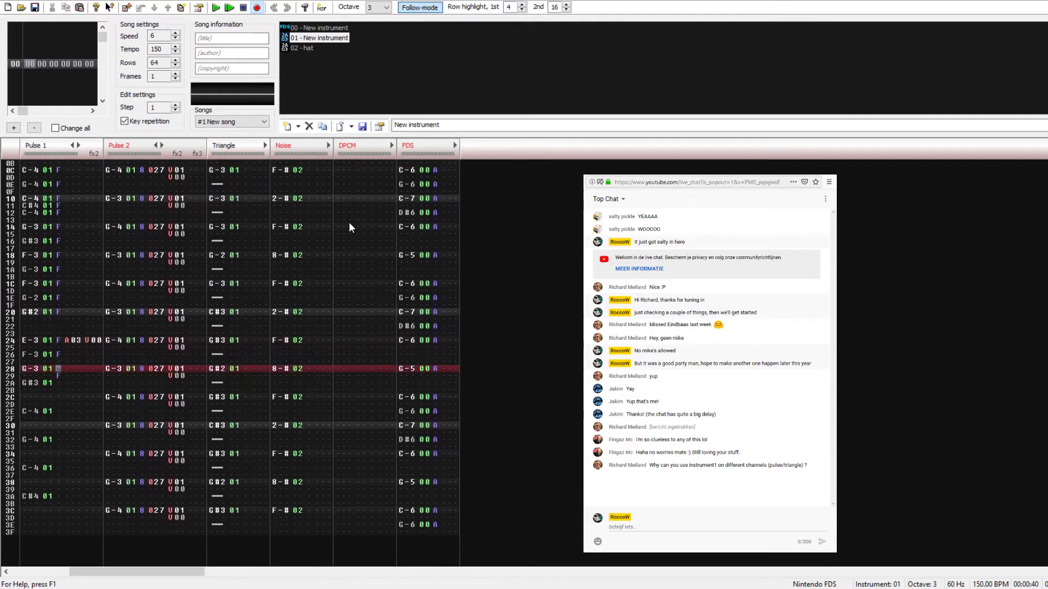
key(Down)
key(Down)
key(Down)
key(Down)
key(Down)
key(Down)
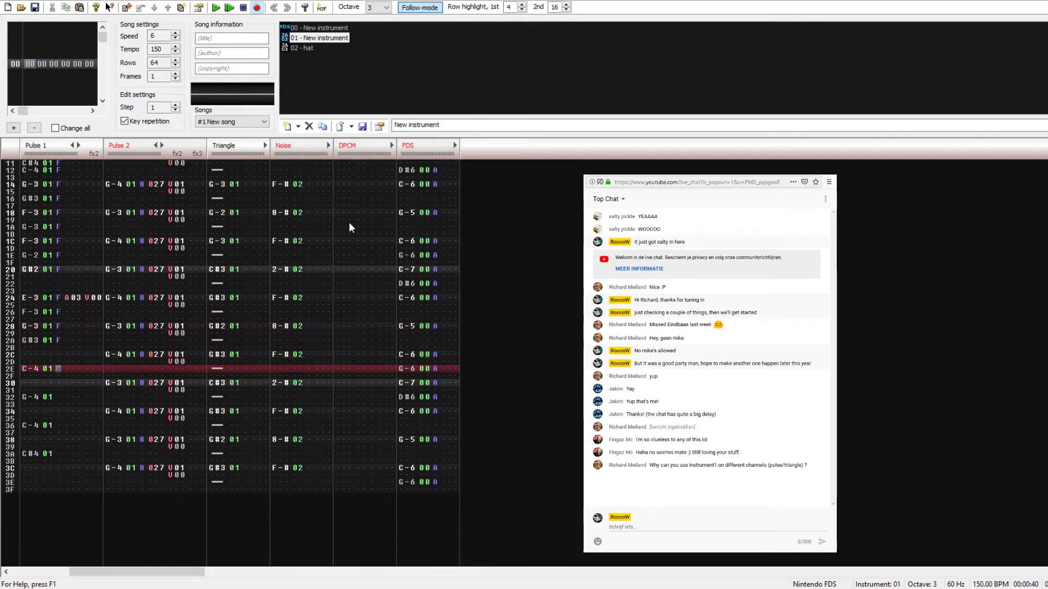
key(Return)
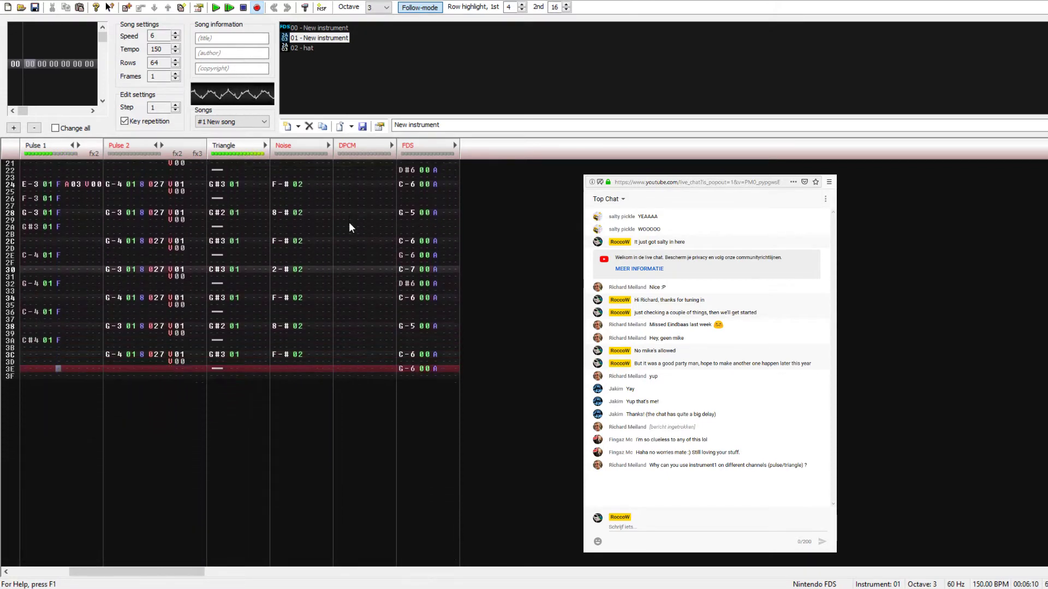
Step: Stop playback and pull the Pulse 1 notes from row 2E onward up by two rows
key(Return)
key(Up)
key(Up)
key(Up)
key(Up)
key(Up)
key(Up)
key(Up)
key(Up)
key(Up)
key(Up)
key(Up)
key(Up)
key(Up)
key(Up)
key(Up)
key(Up)
key(Left)
key(Left)
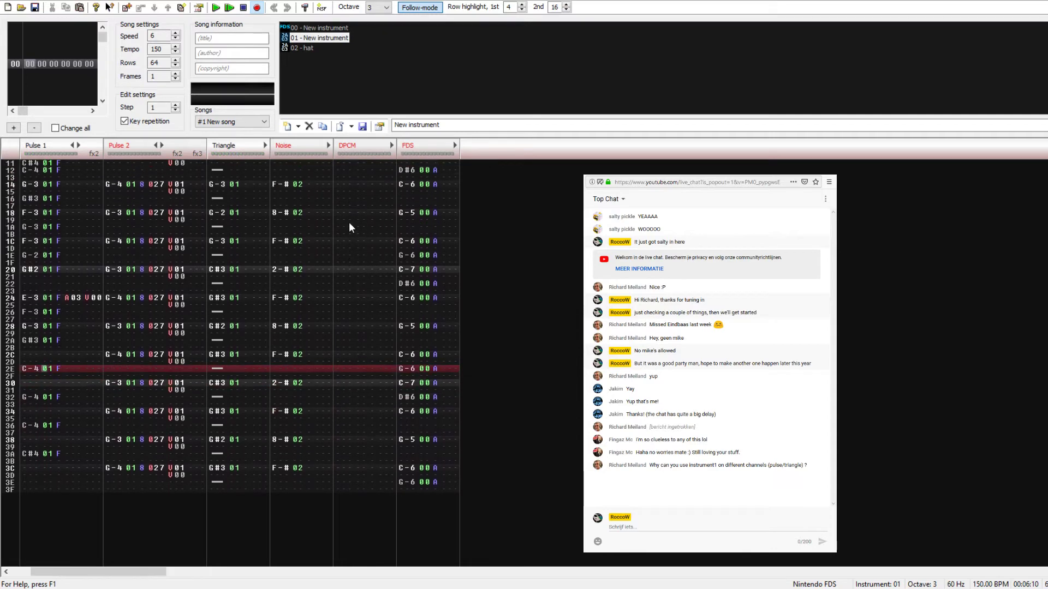
key(BackSpace)
key(BackSpace)
Step: Play Pulse 1 with Triangle to check the melody notes shifted to rows 2C through 38
key(Up)
key(Up)
key(Up)
key(Up)
key(Up)
key(Up)
key(Up)
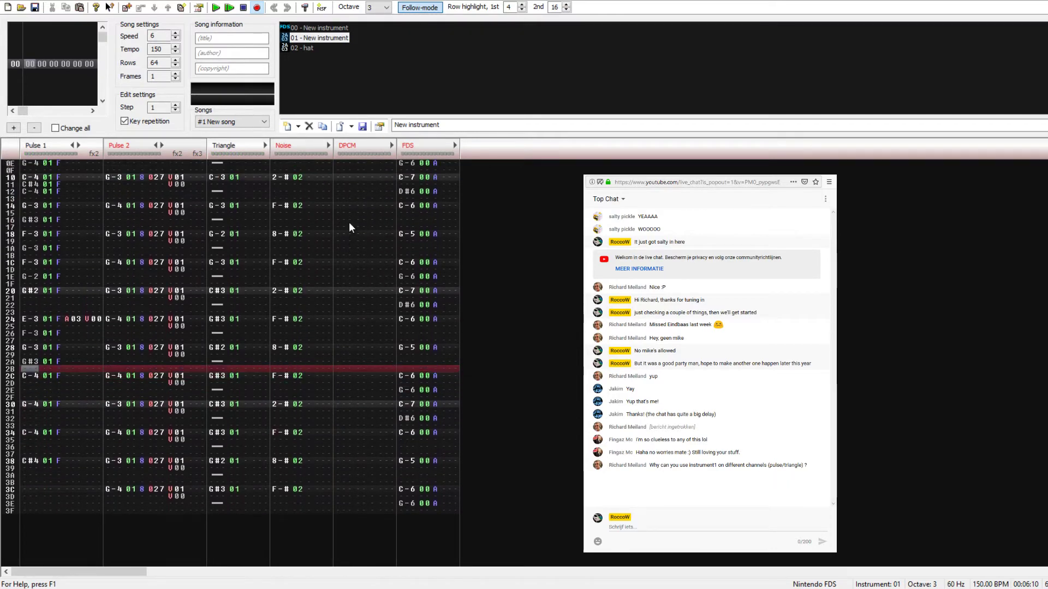
key(Left)
key(Return)
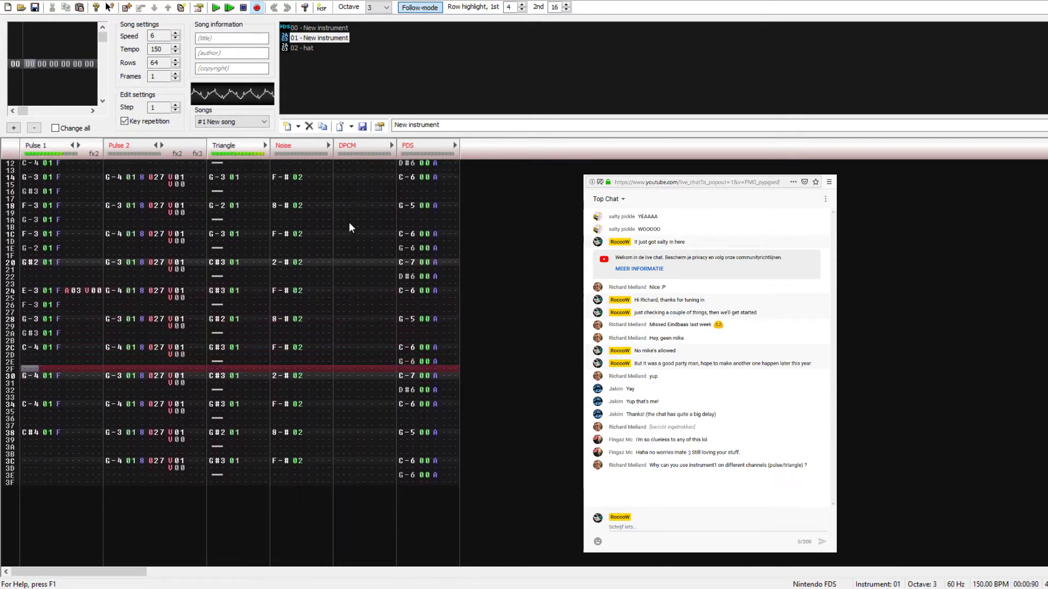
key(Up)
key(Up)
key(Up)
key(Up)
key(Up)
key(Up)
key(Up)
key(Up)
key(Up)
key(Up)
key(Up)
key(Up)
key(Up)
key(Up)
key(Up)
key(Up)
key(F7)
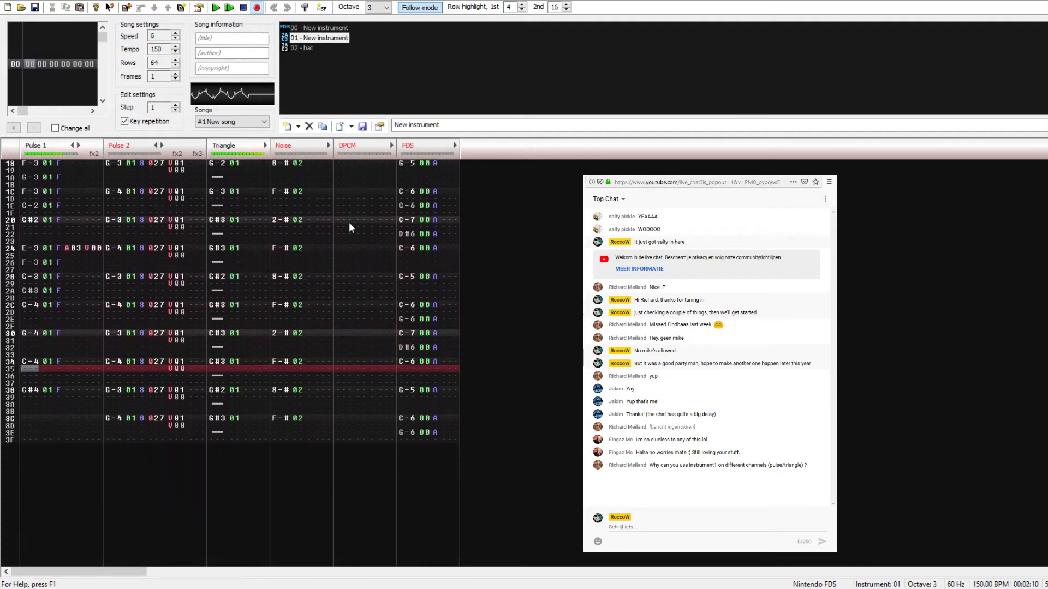
key(Up)
key(Up)
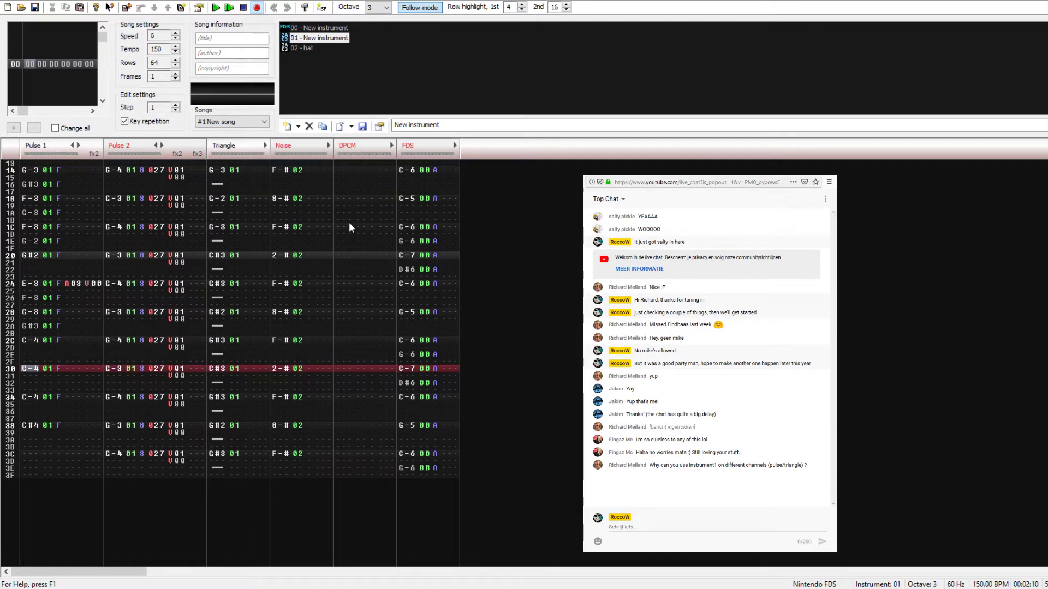
Step: Replay Pulse 1 and Triangle from row 20, stopping around row 2F
key(Up)
key(Up)
key(Up)
key(Up)
key(Up)
key(Up)
key(Up)
key(Up)
key(Up)
key(Up)
key(Up)
key(Up)
key(Up)
key(Up)
key(Up)
key(Up)
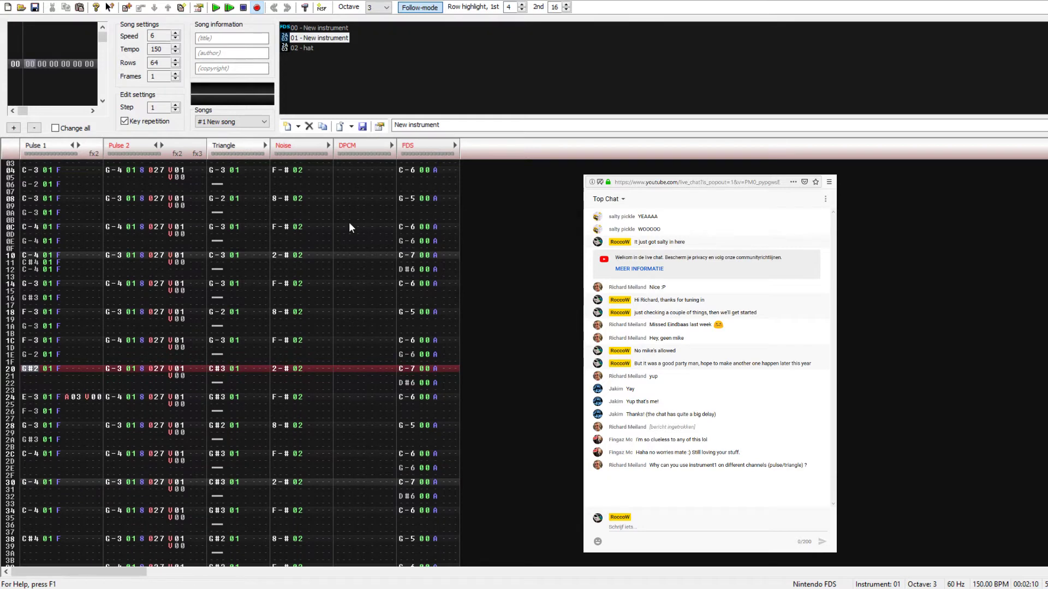
key(Return)
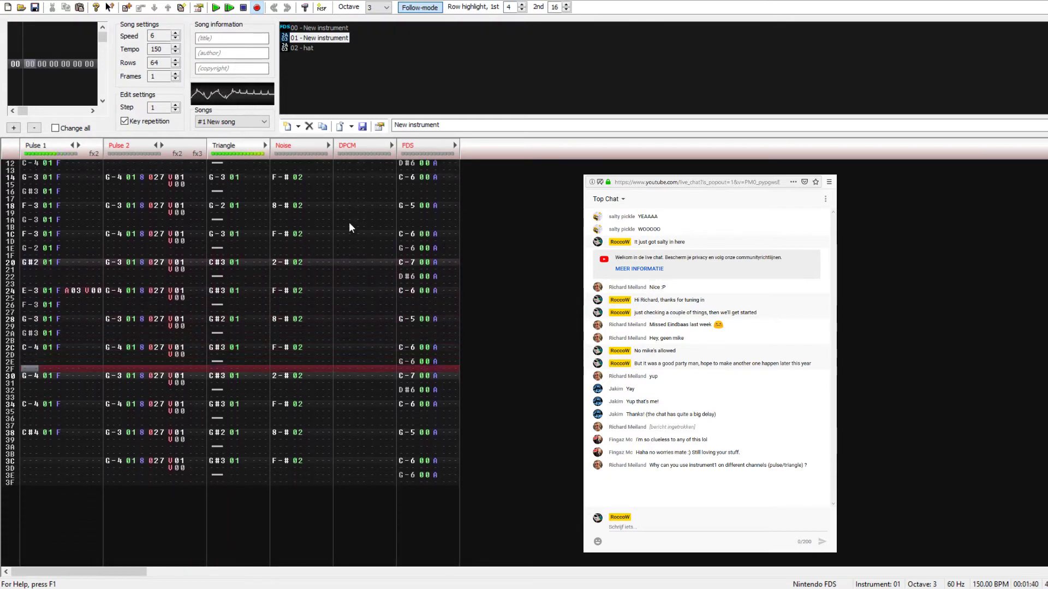
key(Return)
Step: Enter G-3 at row 2E and change the note at row 30 to G#3 in Pulse 1
key(Up)
key(Up)
key(v)
key(Up)
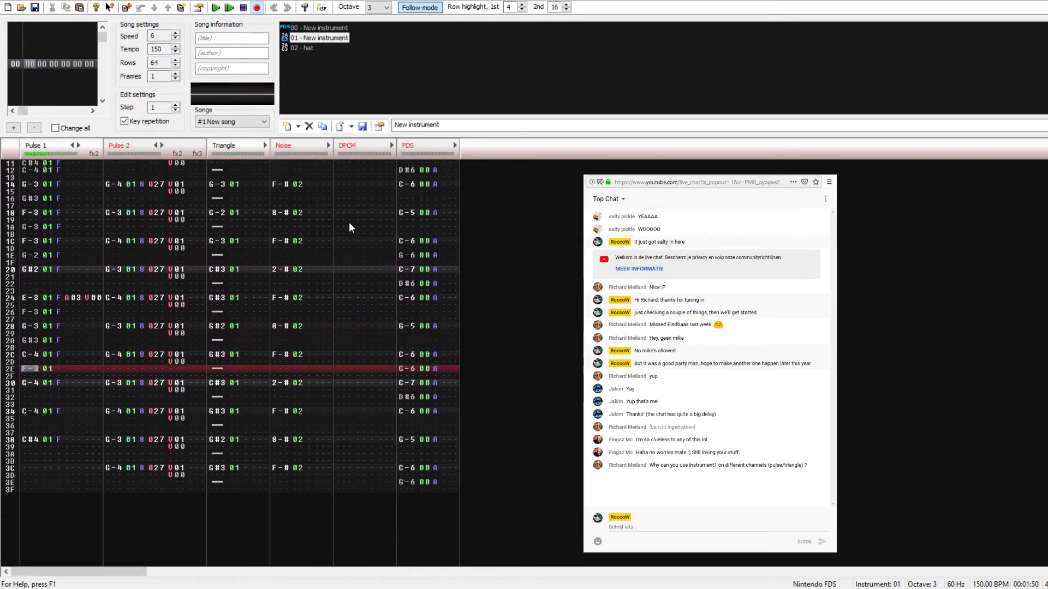
key(b)
key(Down)
key(Down)
key(Down)
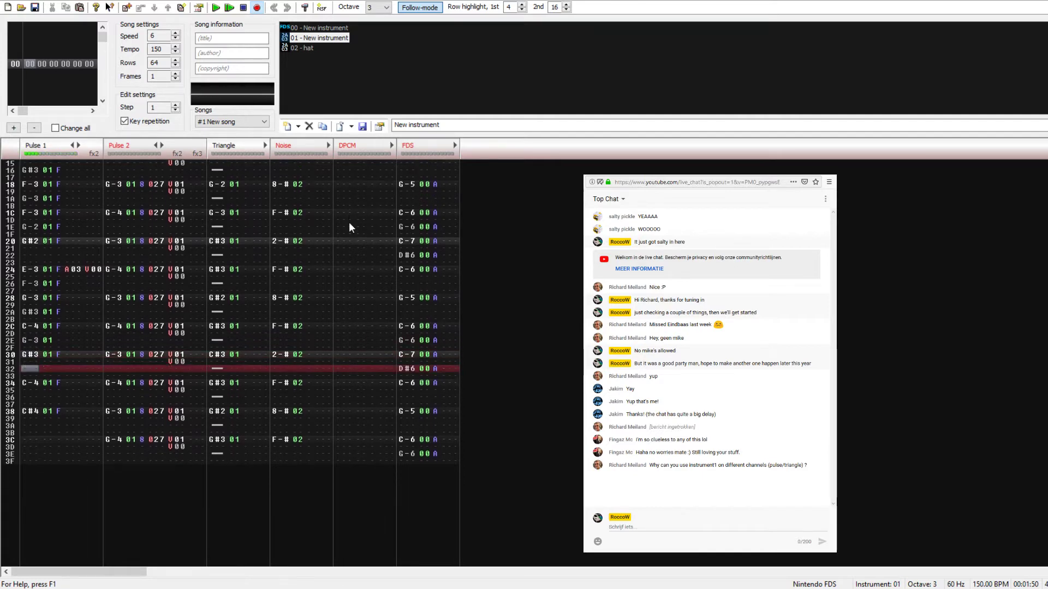
Step: Replace the Pulse 1 note at row 34, trying F#3 first and correcting it to G-3
key(Down)
key(Down)
key(v)
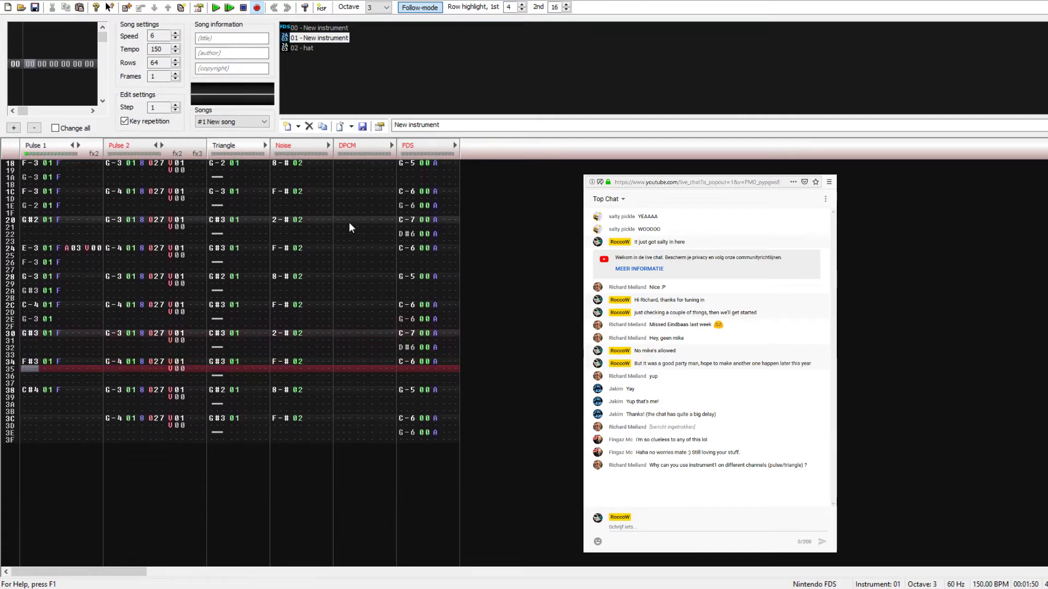
key(Up)
key(b)
key(Up)
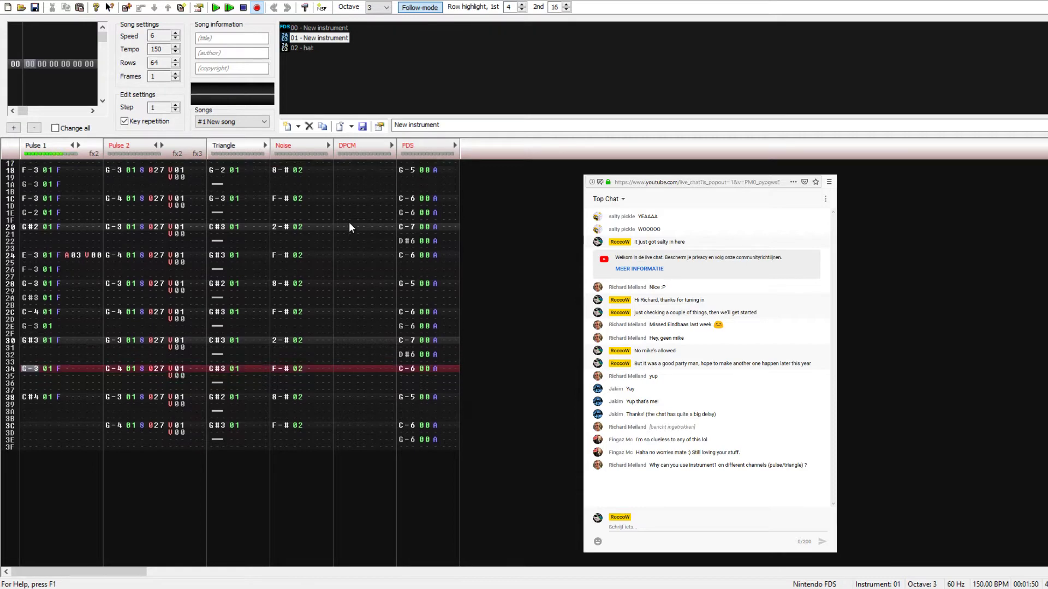
key(Down)
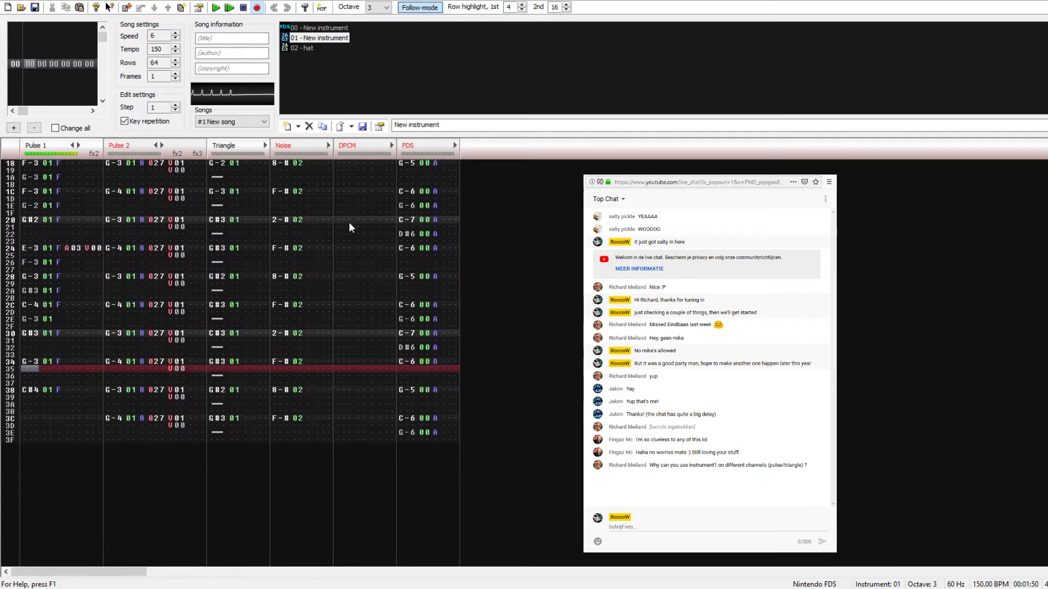
Step: Replace the Pulse 1 note at row 38 with F-3 and play the pattern
key(Down)
key(Down)
key(Down)
key(v)
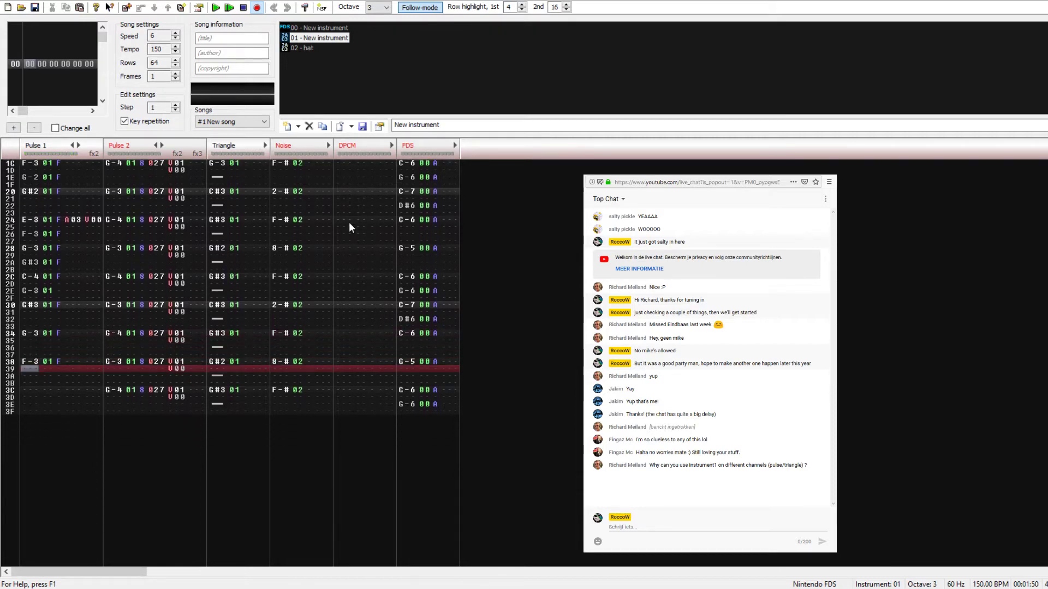
key(Return)
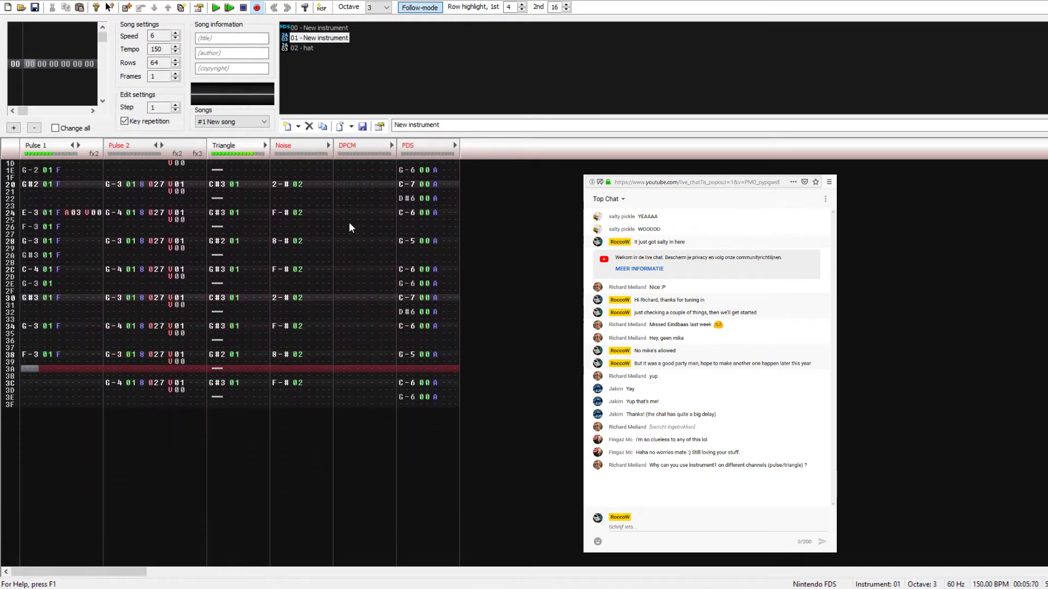
Step: Enter C#3 with instrument 01 at row 3C of Pulse 1 and set its volume to F
key(Down)
key(Down)
key(Down)
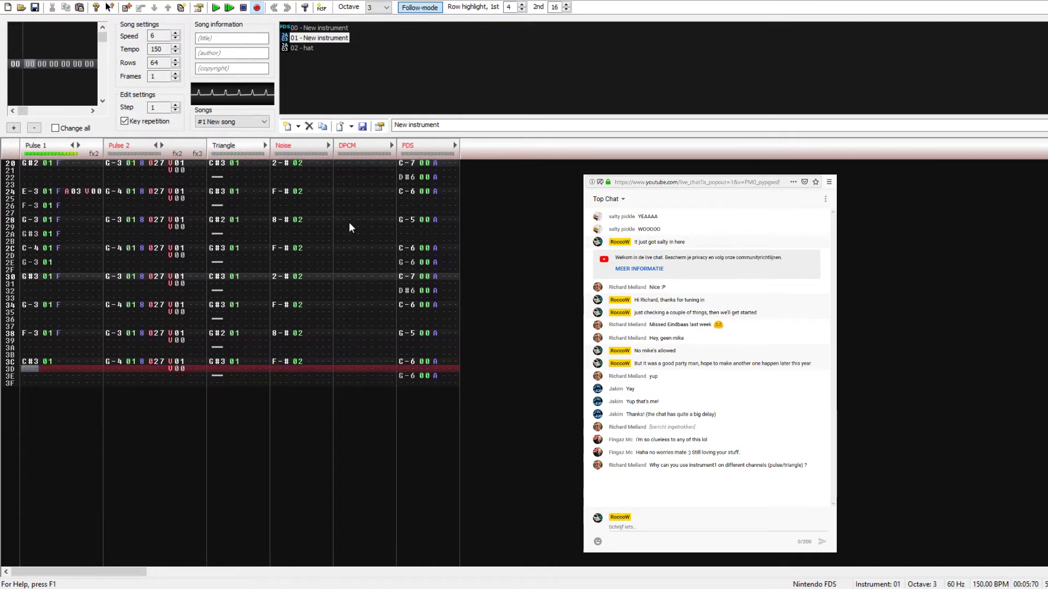
key(Right)
key(Right)
key(Right)
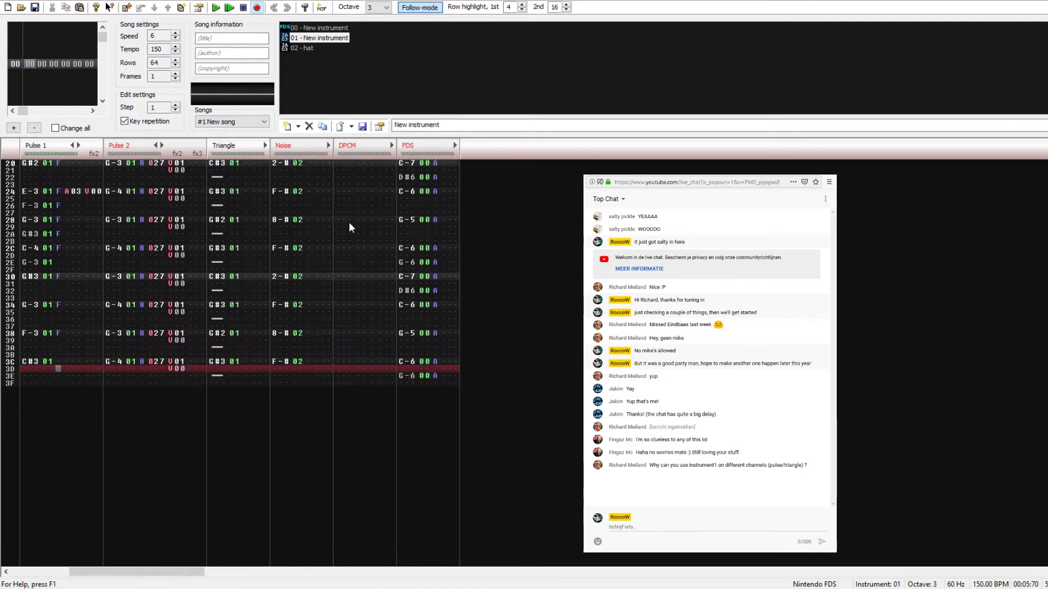
key(Up)
key(f)
Step: Play the song from the start with all channels unmuted and select FDS instrument 00
double_click(432, 146)
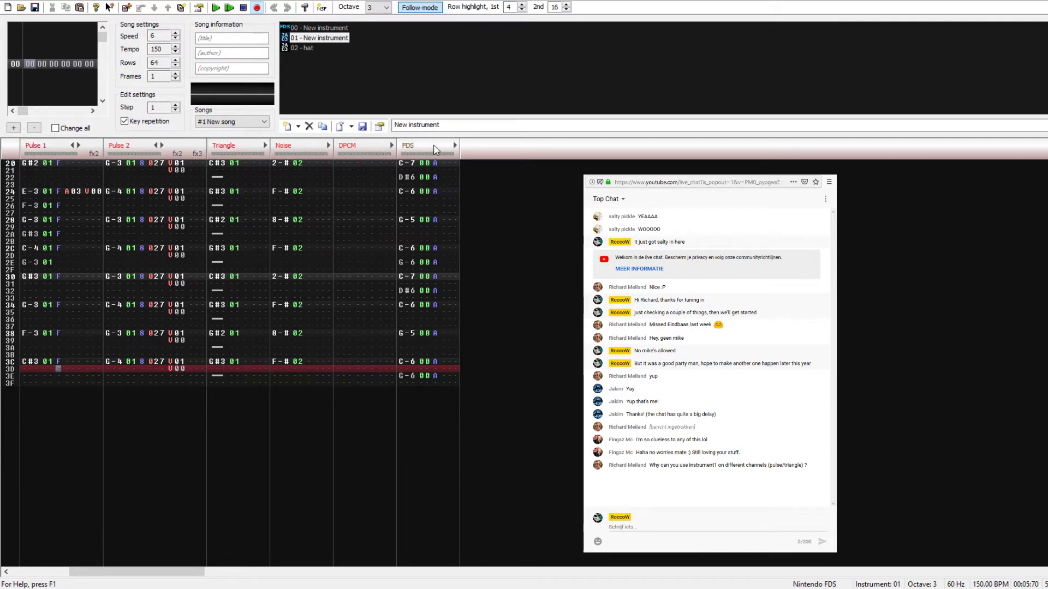
double_click(431, 145)
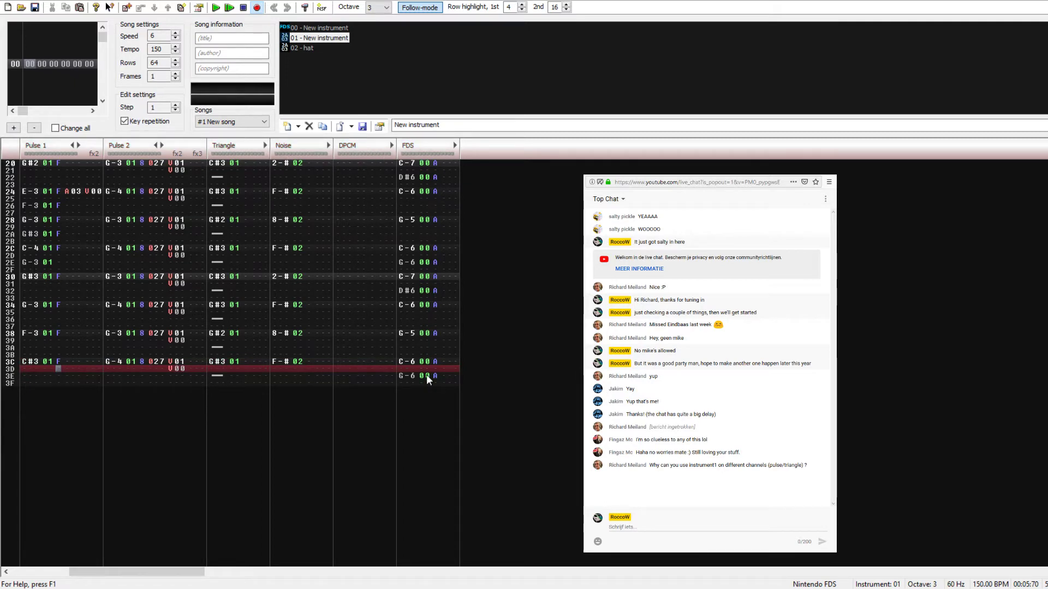
drag(448, 385, 406, 149)
click(410, 169)
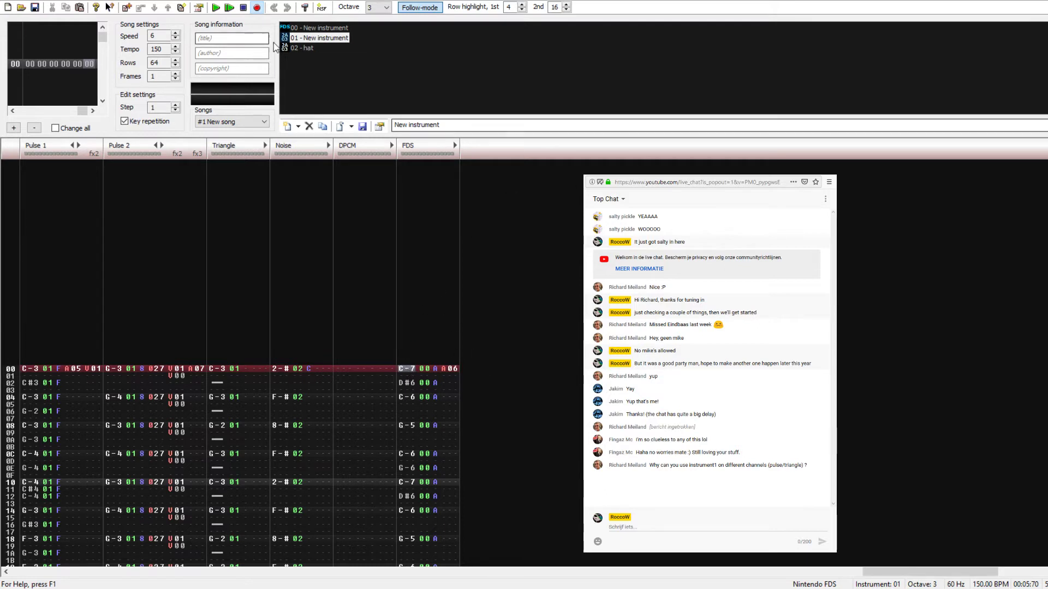
key(Return)
click(324, 28)
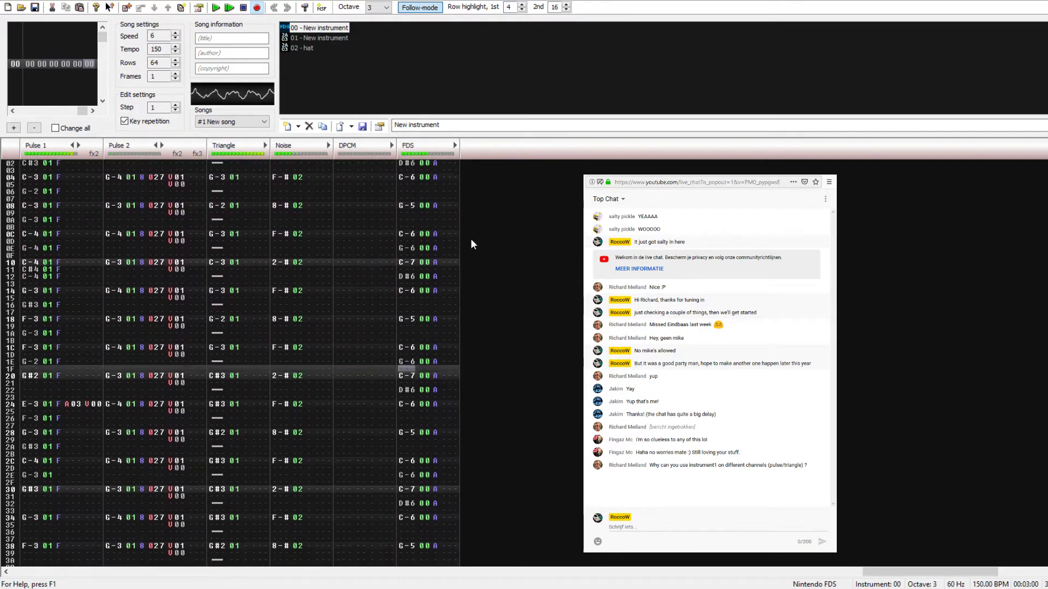
Step: Try the FDS channel's notes one octave lower while the song plays, restoring them before stopping playback
double_click(411, 219)
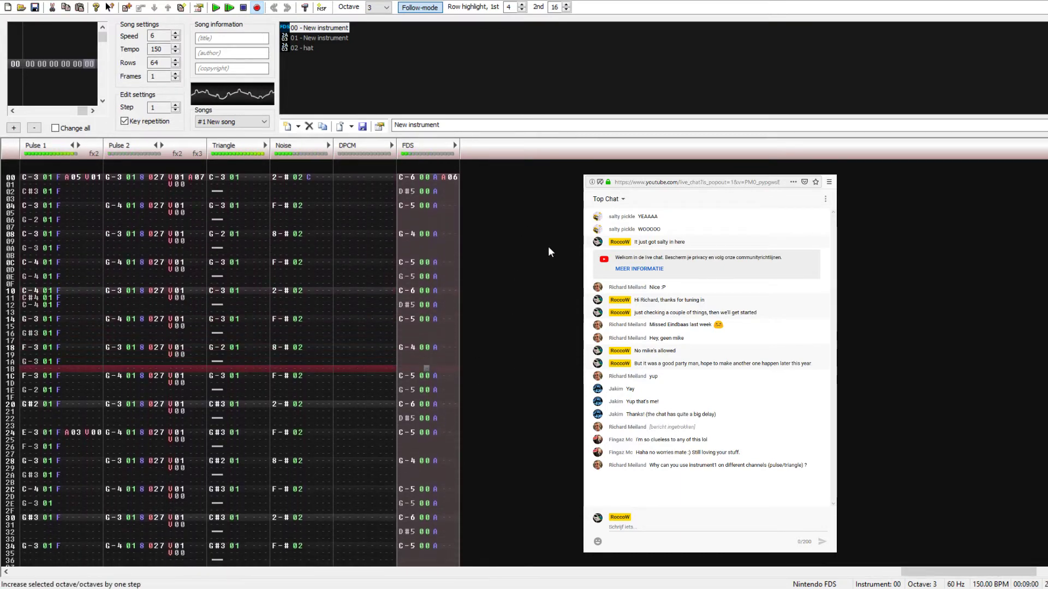
click(578, 254)
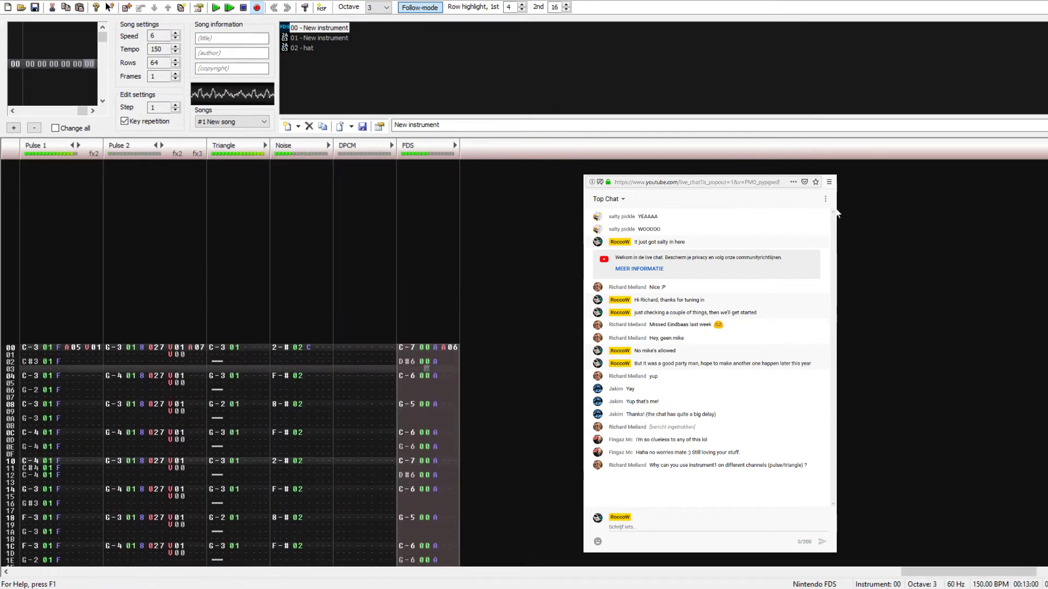
key(Return)
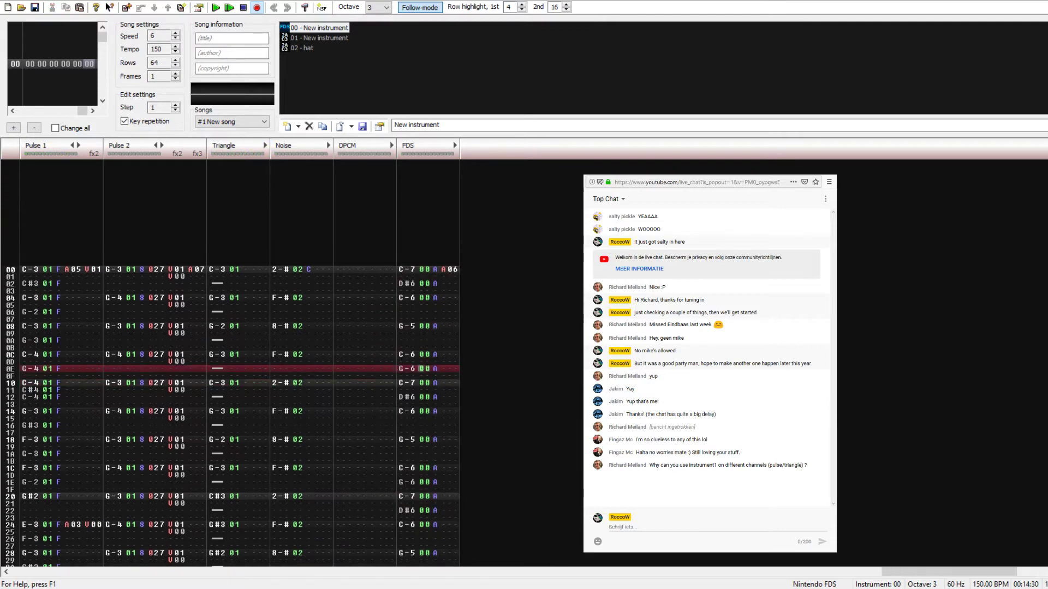
Step: Try volume F on the FDS notes from row 00 through row 24 and play the result
key(Up)
key(Up)
key(Up)
key(Up)
key(Up)
key(Up)
key(Up)
key(Up)
key(Up)
key(Up)
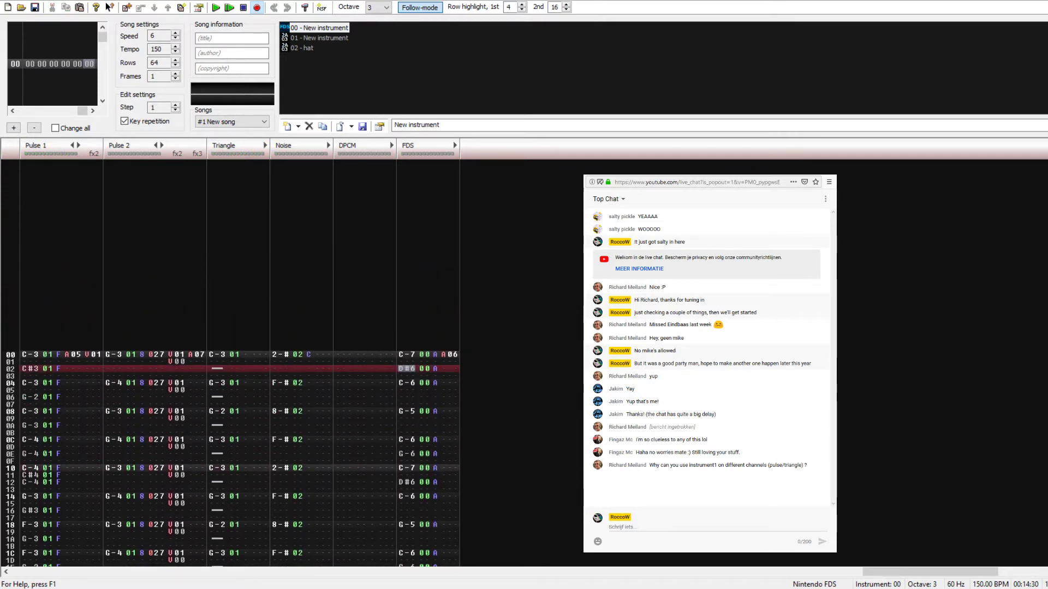
key(Up)
key(Up)
key(Right)
key(Right)
key(Right)
text(f)
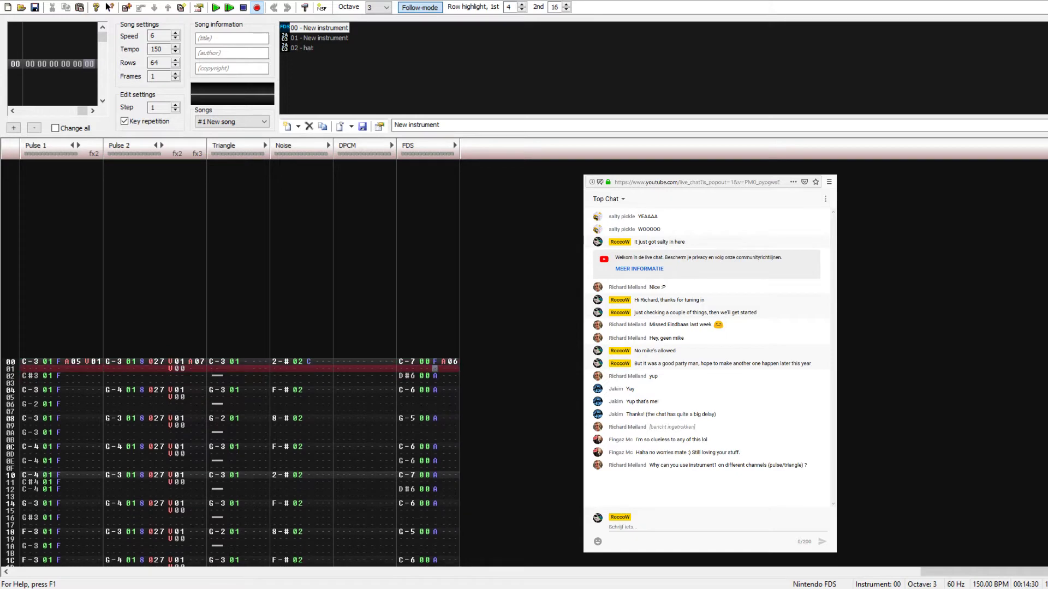
key(Down)
text(f)
key(Down)
text(f)
key(Down)
key(Down)
key(Down)
key(Down)
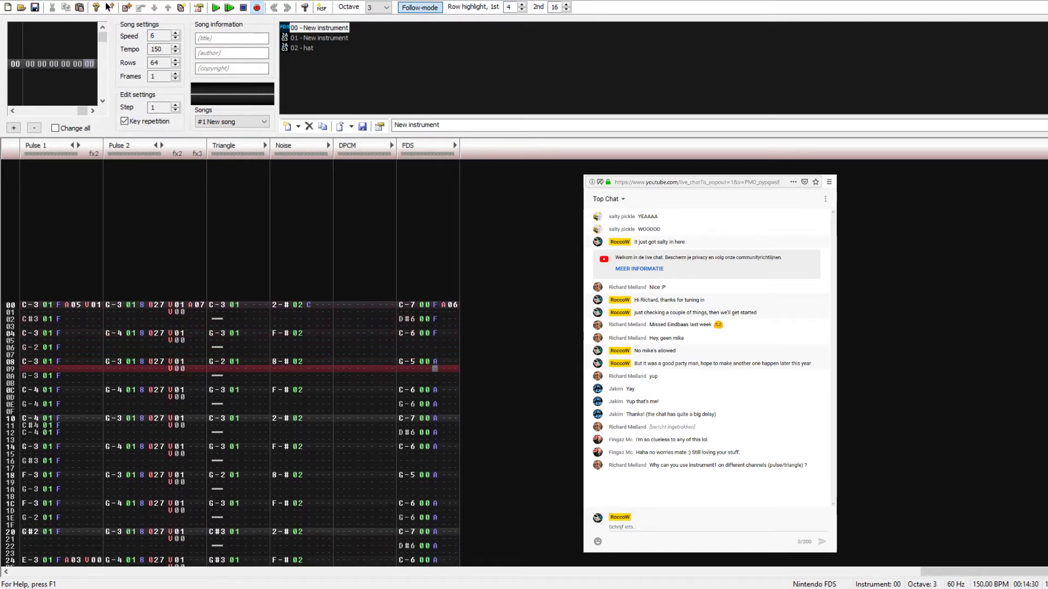
key(Up)
text(f)
key(Down)
key(Down)
key(Down)
key(f)
key(Down)
key(f)
key(Down)
key(f)
key(Down)
key(f)
key(Down)
key(f)
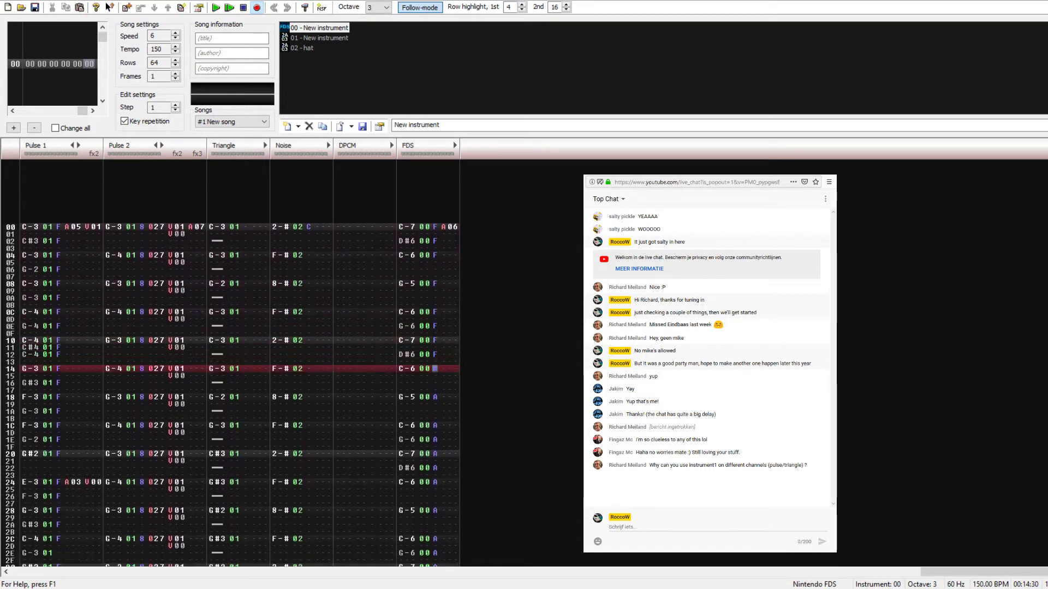
key(Down)
key(Down)
key(Down)
text(f)
key(Down)
key(Down)
key(Down)
key(f)
key(Down)
key(f)
key(Down)
key(f)
key(Down)
key(f)
key(Down)
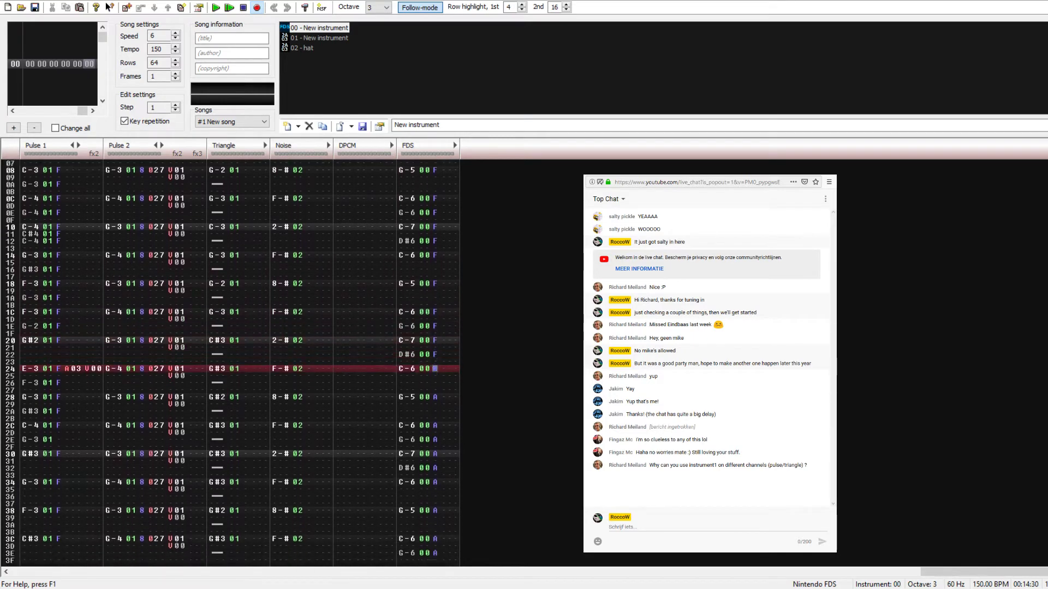
key(Return)
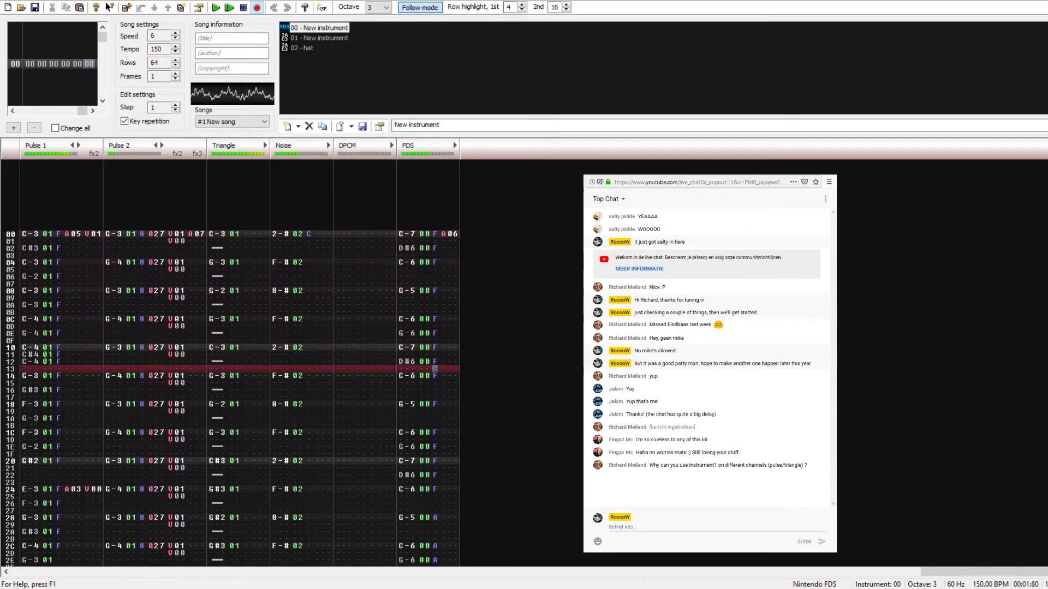
key(Return)
Step: Undo the FDS volume changes back to row 00
key(ctrl+z)
key(ctrl+z)
key(ctrl+z)
key(ctrl+z)
key(ctrl+z)
key(ctrl+z)
key(ctrl+z)
key(ctrl+z)
key(ctrl+z)
key(ctrl+z)
key(ctrl+z)
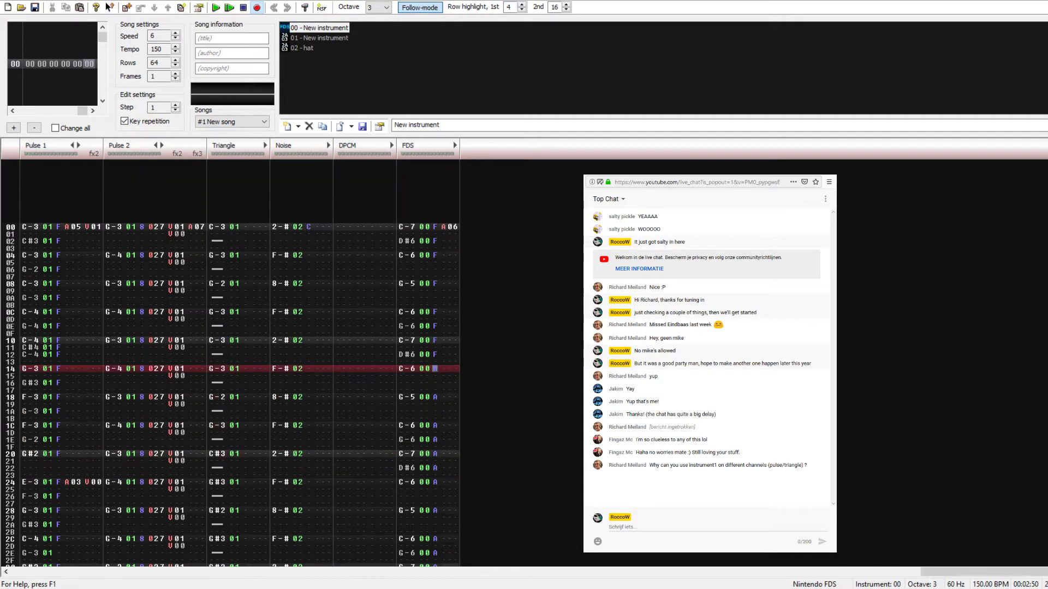
key(ctrl+z)
key(ctrl+z)
key(ctrl+z)
key(ctrl+z)
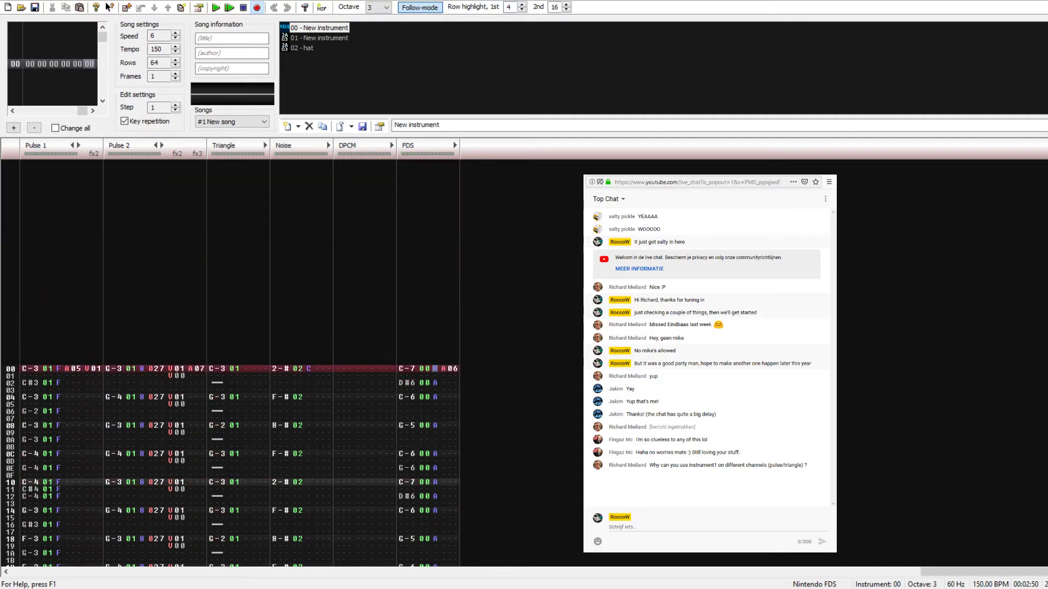
Step: Delete the FDS channel's notes, instruments and volumes from row 00 to row 3F
key(Down)
key(Down)
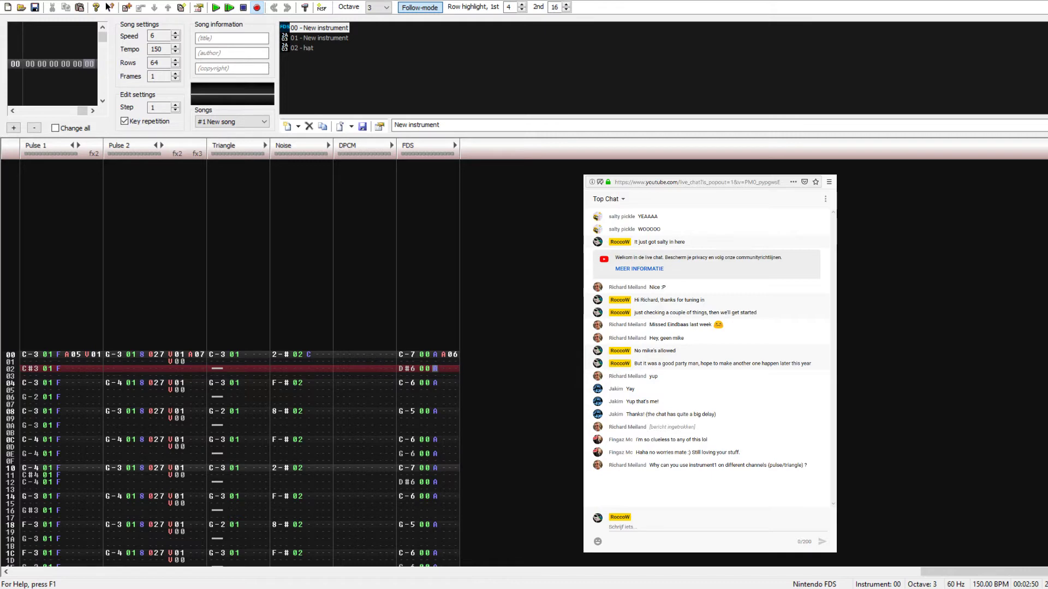
click(411, 354)
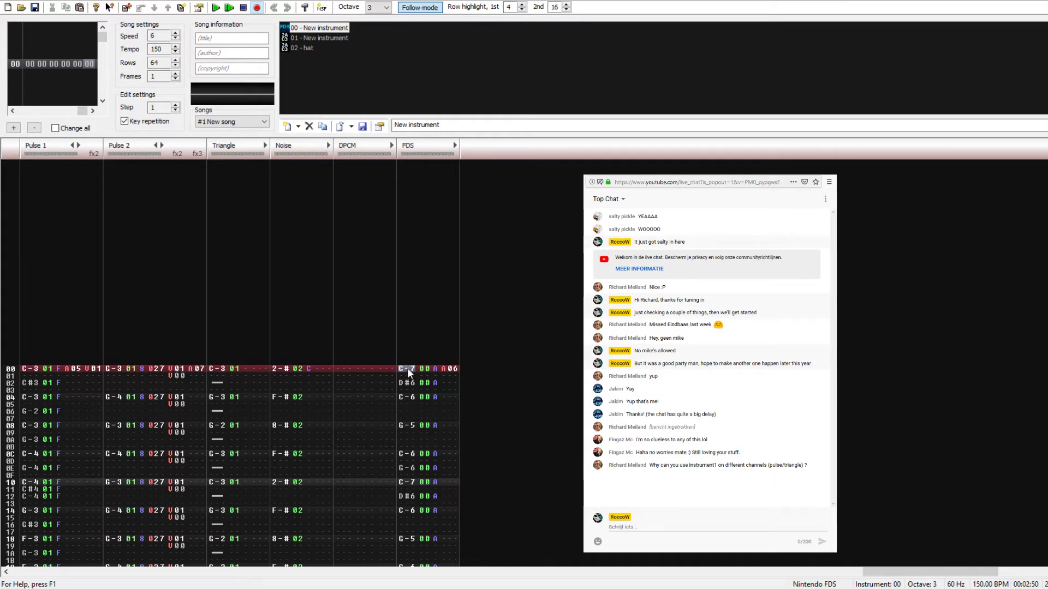
drag(407, 367, 434, 568)
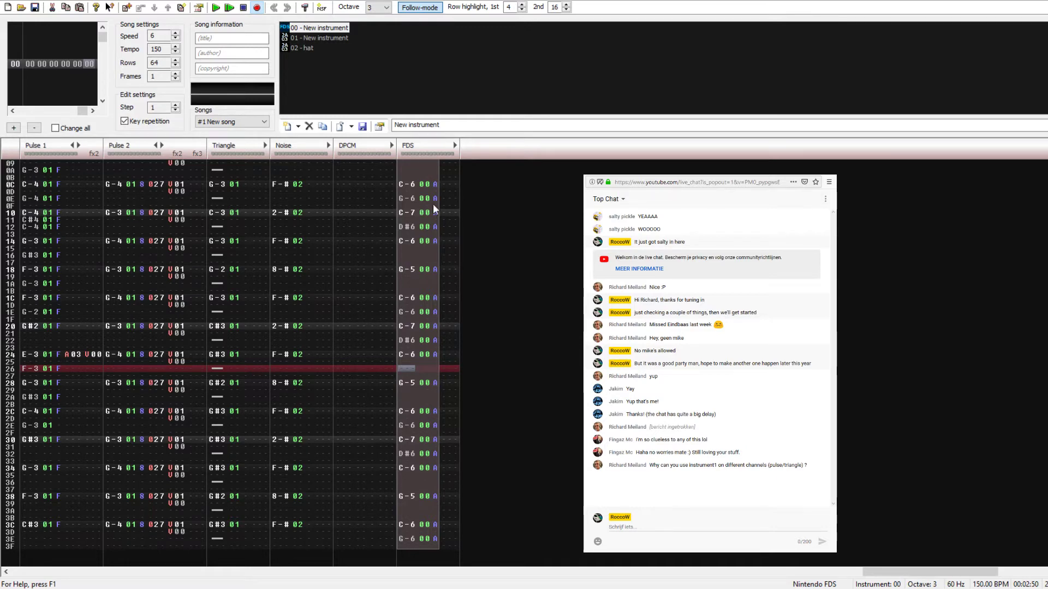
scroll(434, 245, up, 10)
scroll(434, 285, down, 4)
drag(414, 271, 435, 568)
key(Delete)
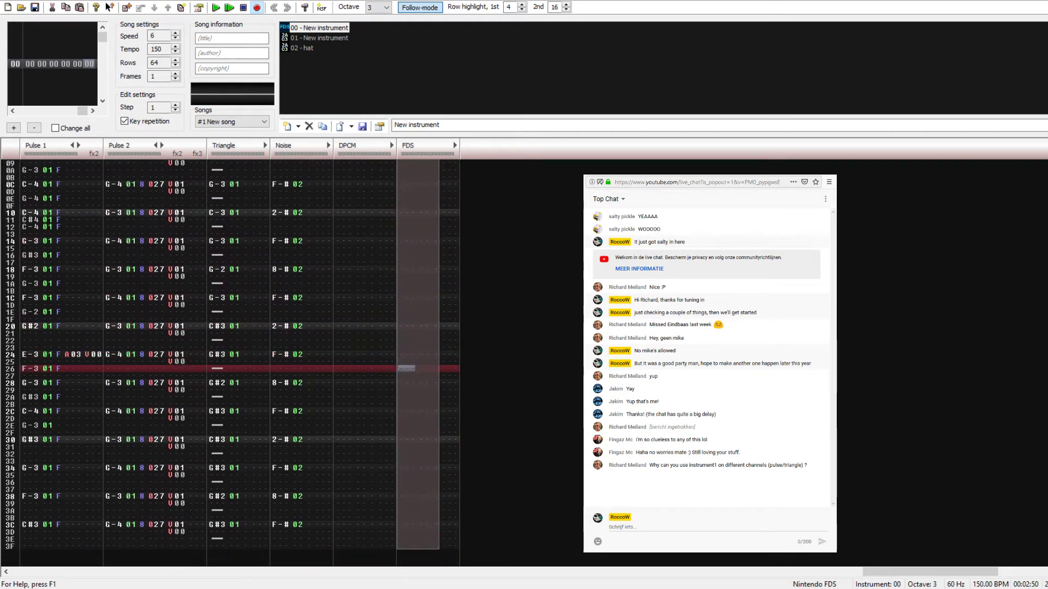
Step: Try notes E-3 and D-3 with instrument 00 in the first rows of the FDS channel
key(Return)
key(Return)
key(Up)
key(Up)
key(c)
key(x)
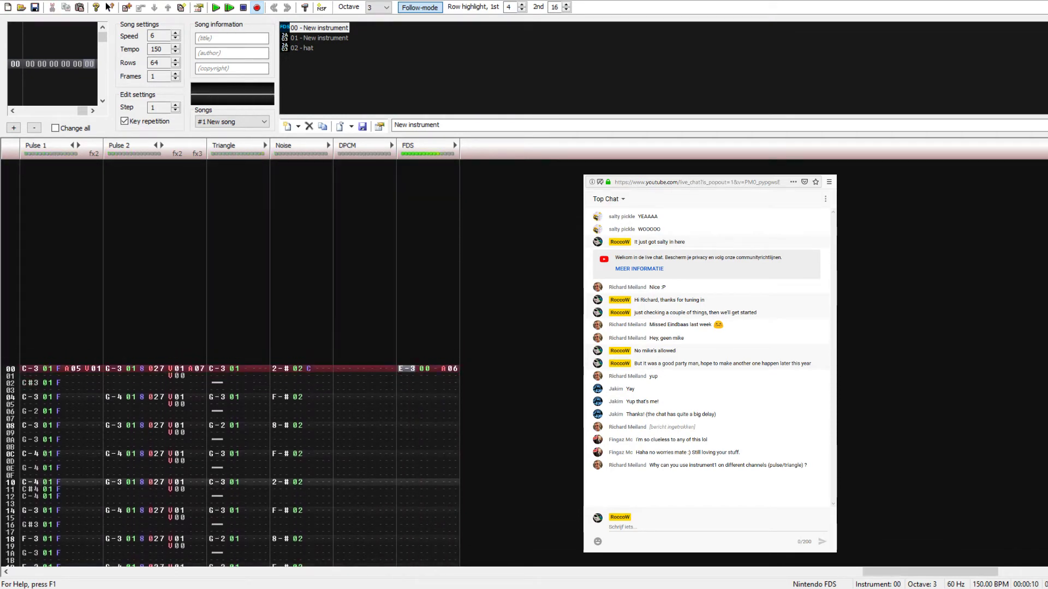
key(x)
key(x)
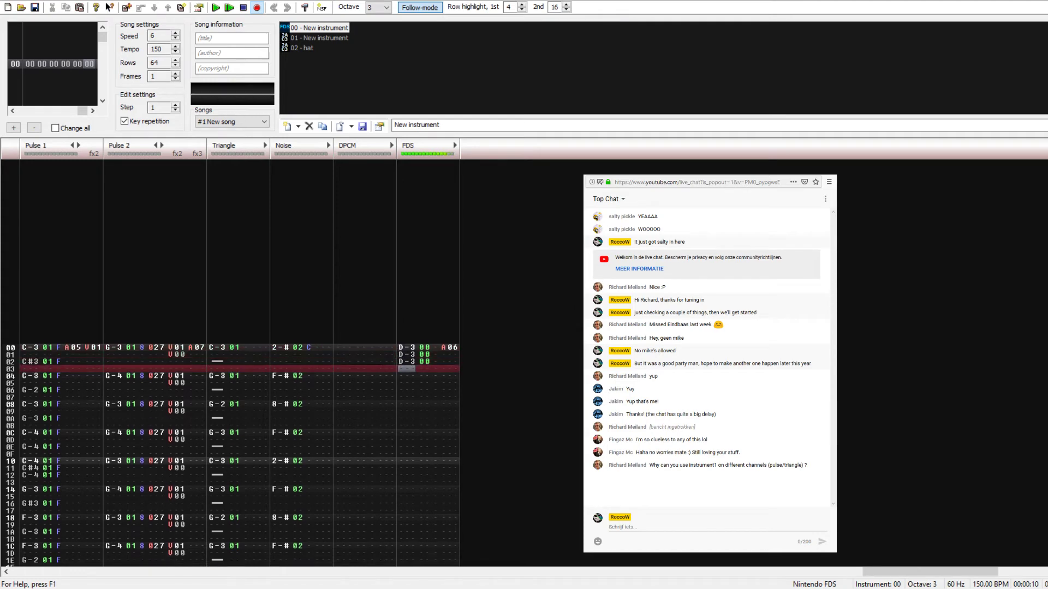
Step: Remove the extra D-3 notes below row 00 of the FDS channel and audition D-3 outside edit mode
key(BackSpace)
key(Up)
key(Up)
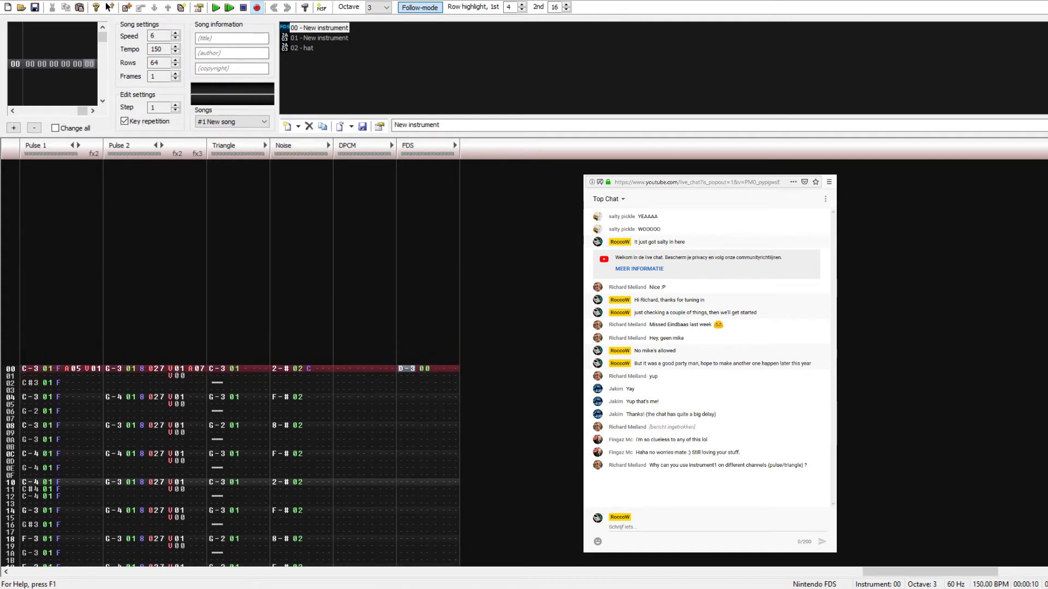
key(Down)
key(BackSpace)
key(space)
key(x)
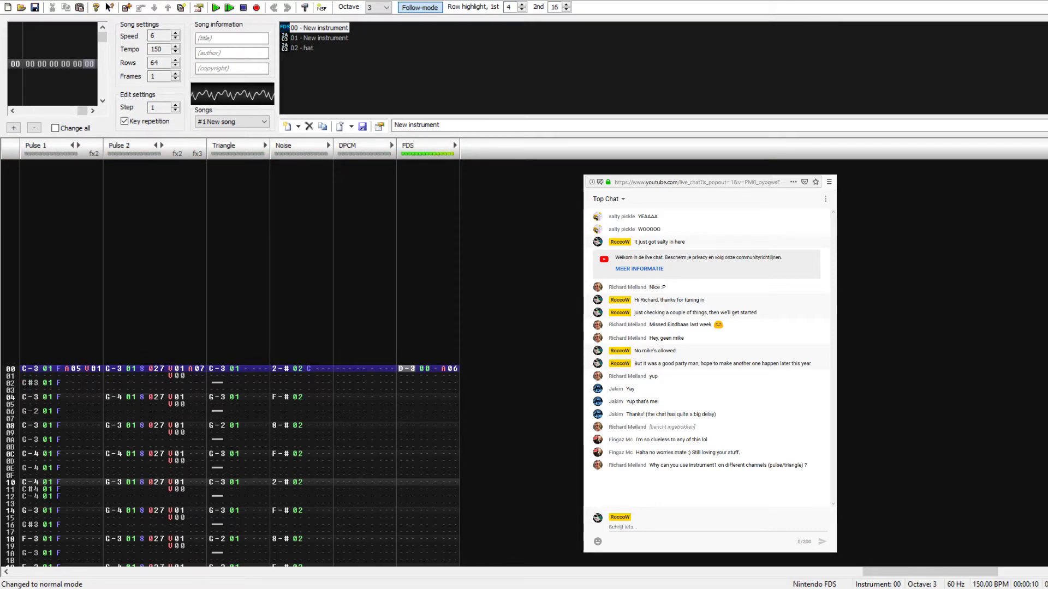
Step: Return to edit mode and enter G-4 with instrument 00 at row 00 of the FDS channel
key(space)
key(t)
key(Up)
Step: Change the FDS volume slide effect at row 00 to AF0 and play the pattern
key(Right)
key(Right)
key(Right)
key(Right)
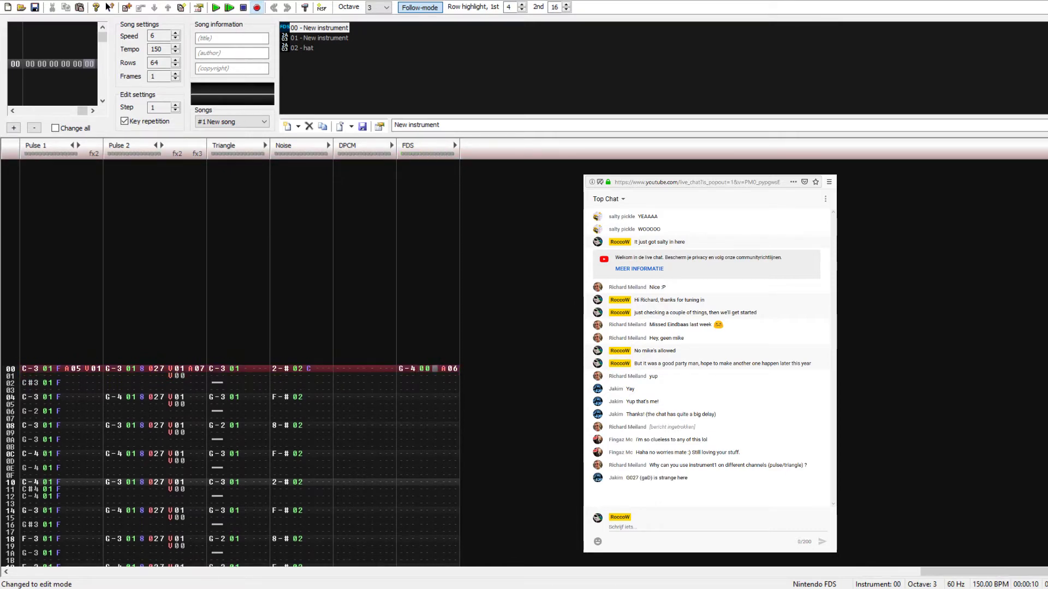
text(0)
key(Up)
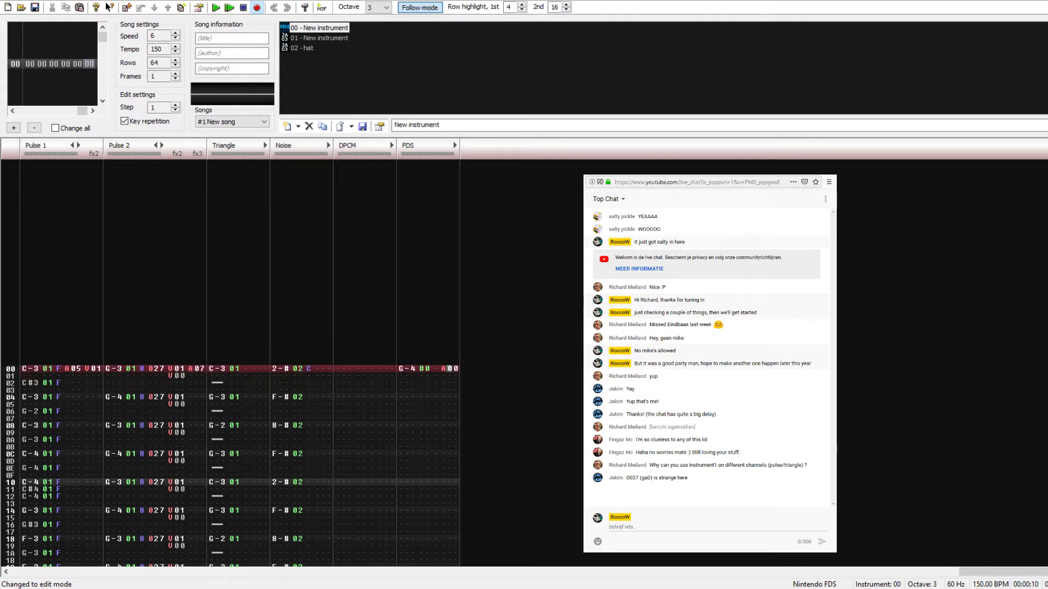
text(F)
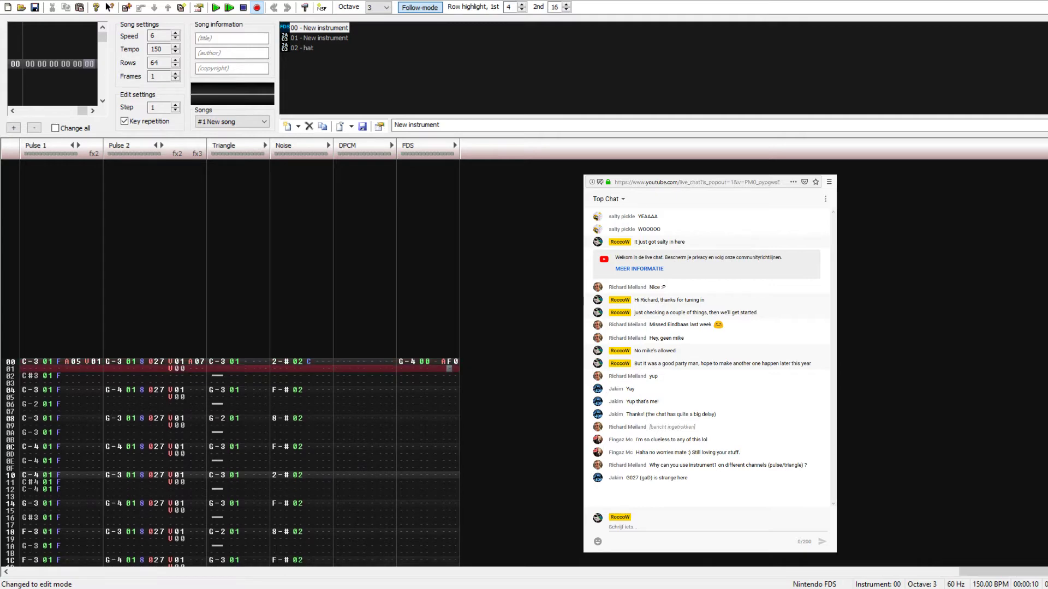
key(Up)
key(Return)
key(Return)
Step: Set the volume of the FDS note at row 00 to 0 and play the pattern
key(Up)
key(Up)
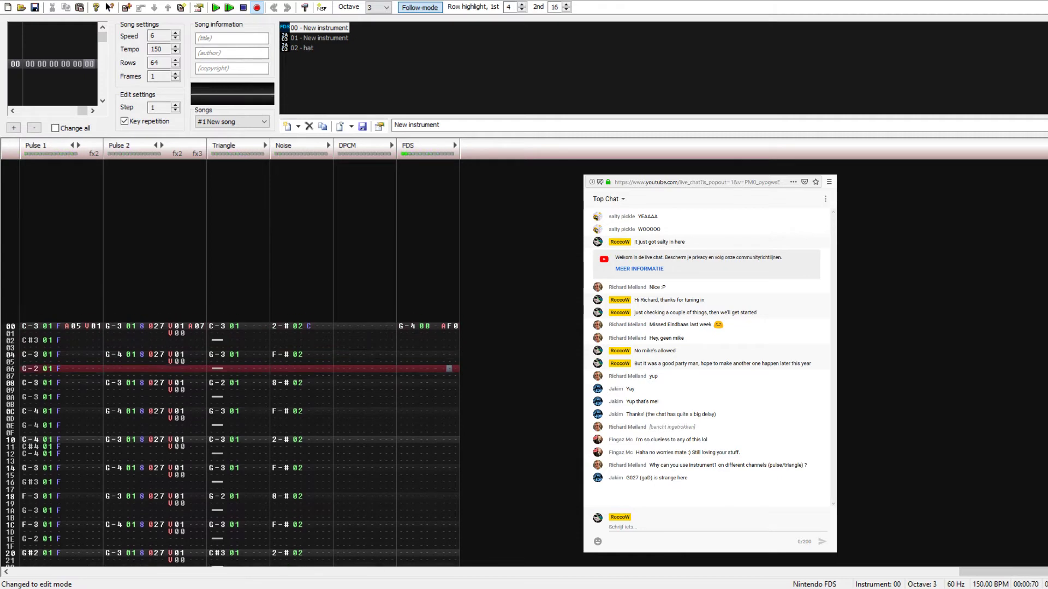
key(Up)
key(Up)
key(Up)
key(Up)
key(Up)
key(Up)
key(Left)
key(Left)
text(0)
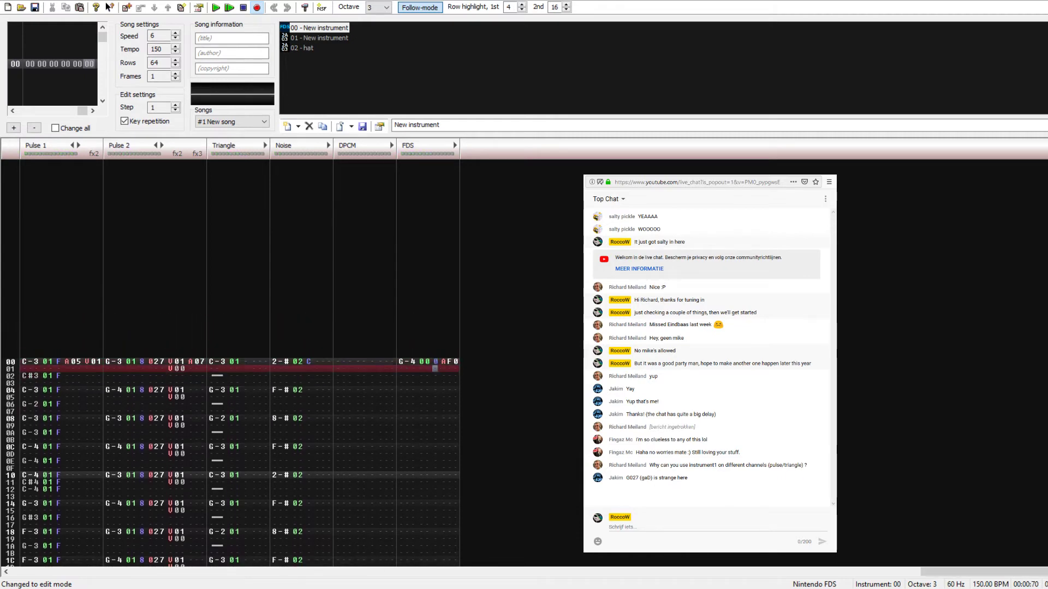
key(Return)
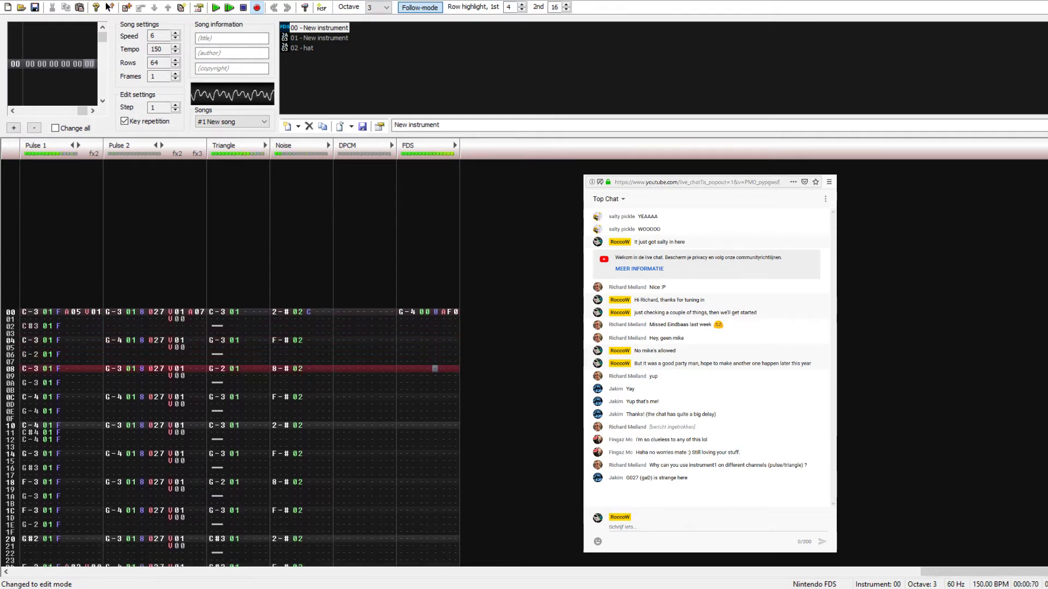
key(Return)
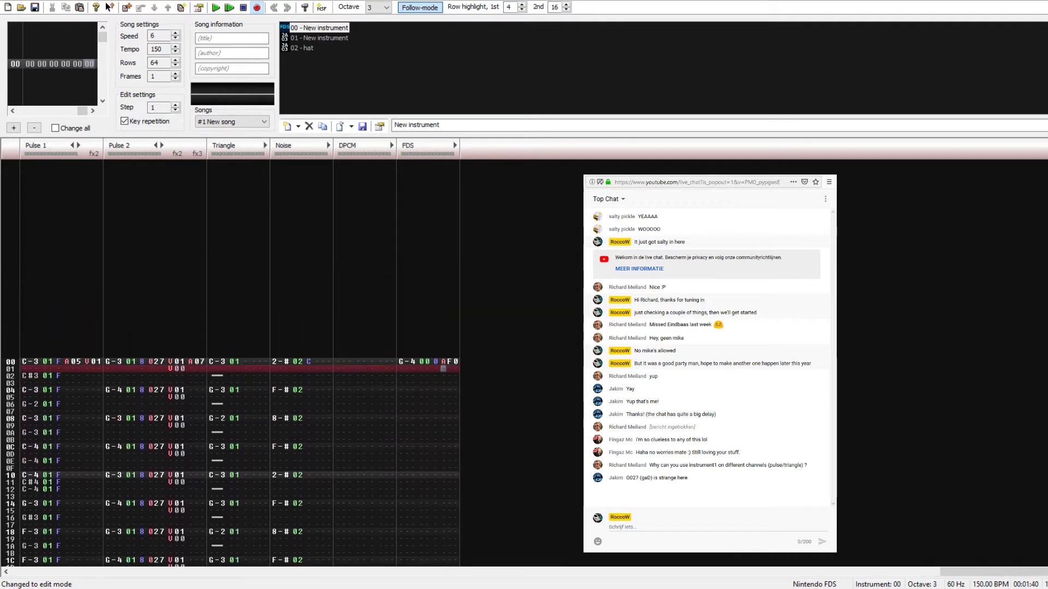
Step: Change the FDS volume slide effect at row 00 to A10 and play the pattern
key(Up)
key(Right)
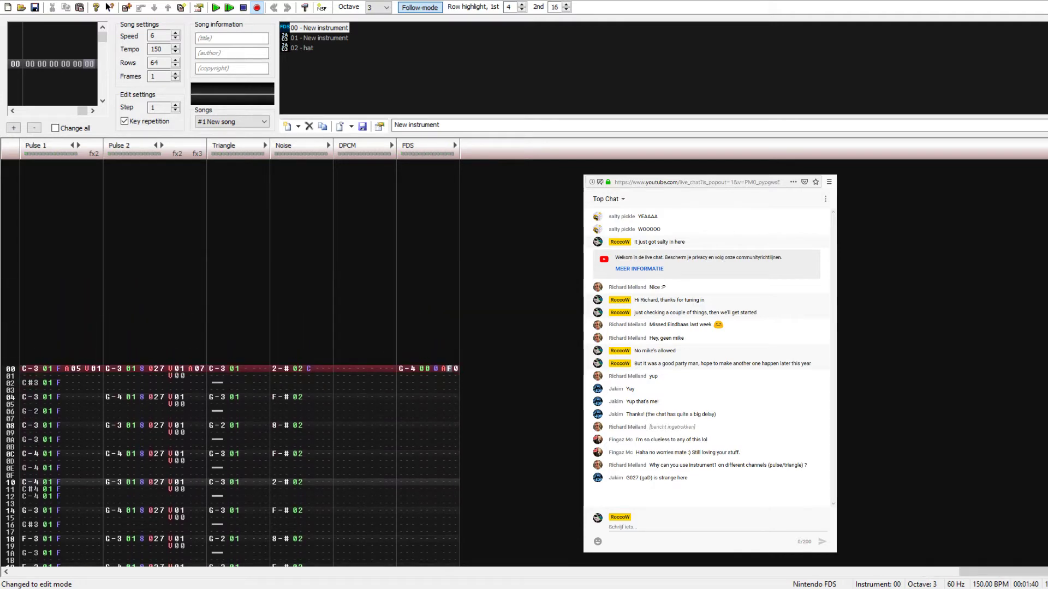
text(1)
key(Return)
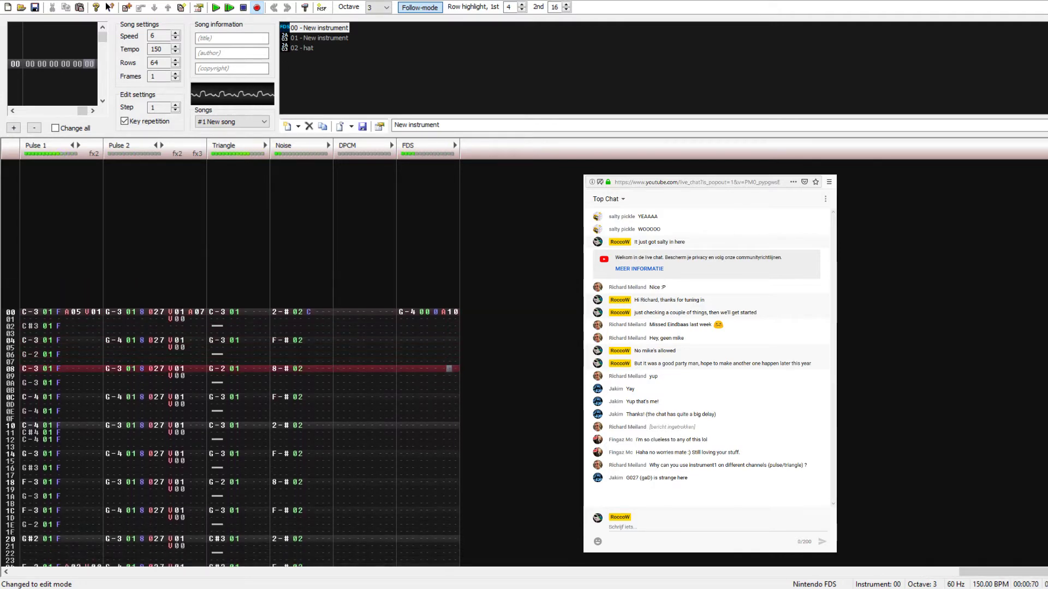
Step: Stop playback and enter the effect 400 at row 04 of the FDS channel
key(Left)
key(Up)
key(Up)
key(Up)
key(Up)
key(Up)
key(Up)
key(Up)
key(Up)
key(Up)
key(Up)
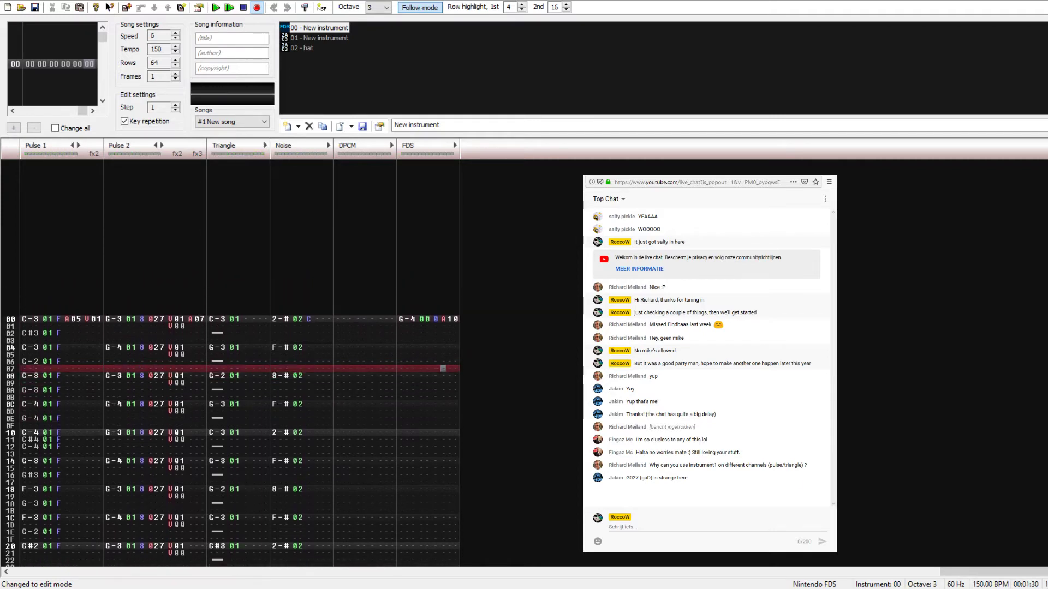
text(4)
Step: Raise the FDS note at row 00 to G-5 and set the input octave to 4
key(Up)
key(Up)
key(Up)
key(Up)
key(Up)
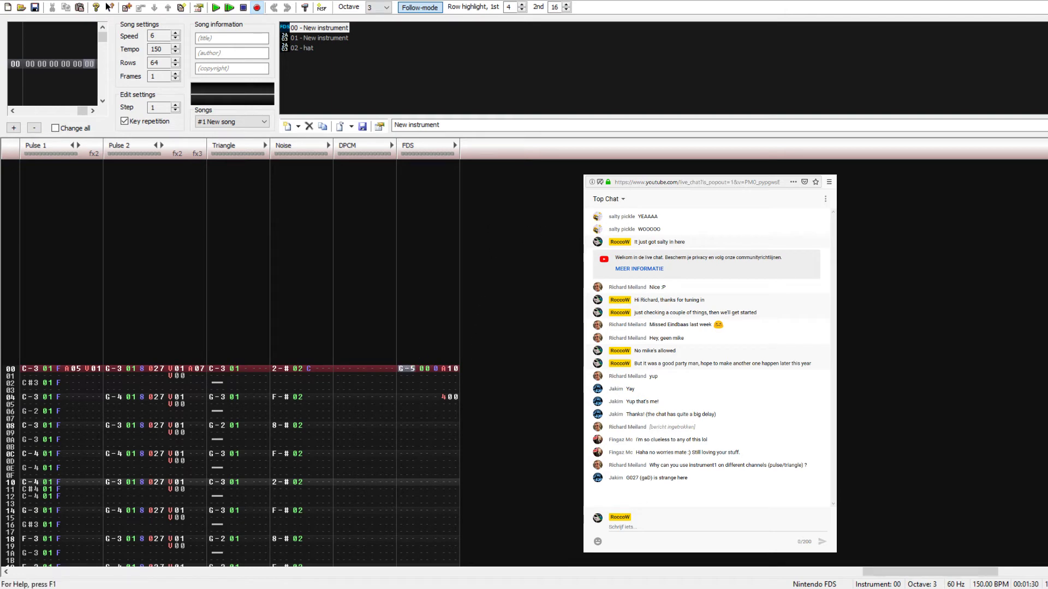
click(386, 7)
click(390, 44)
key(space)
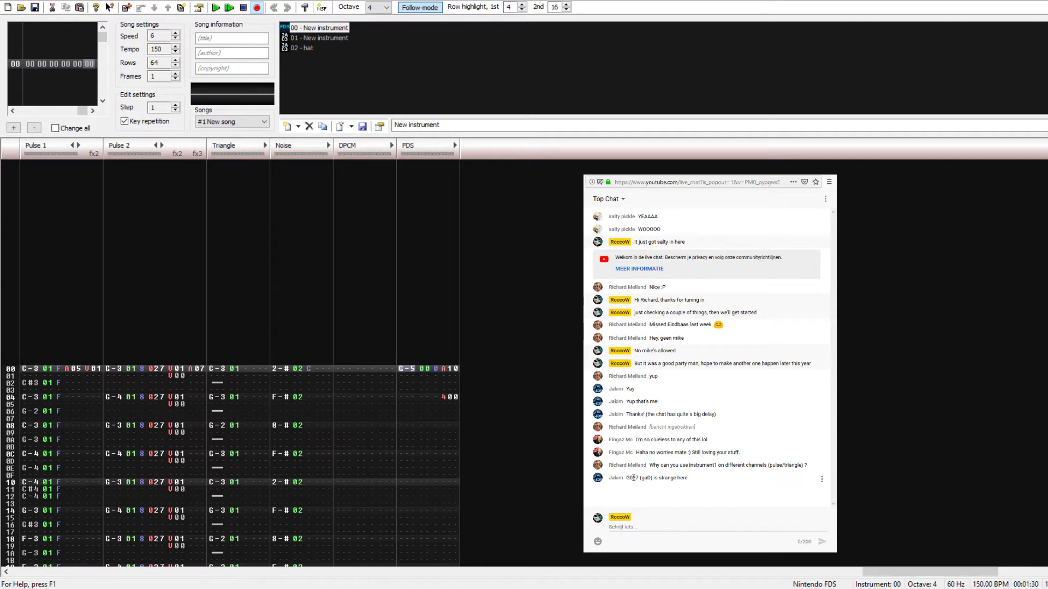
Step: Set the FDS vibrato effect at row 04 to 435 and play the pattern
click(546, 58)
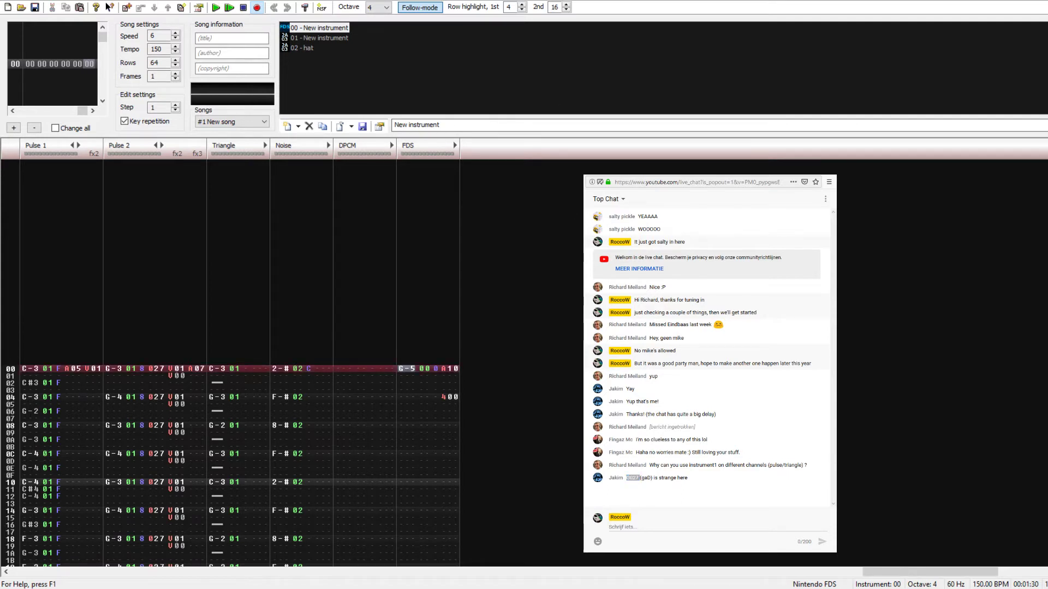
key(Down)
key(Down)
key(Down)
key(Down)
key(Down)
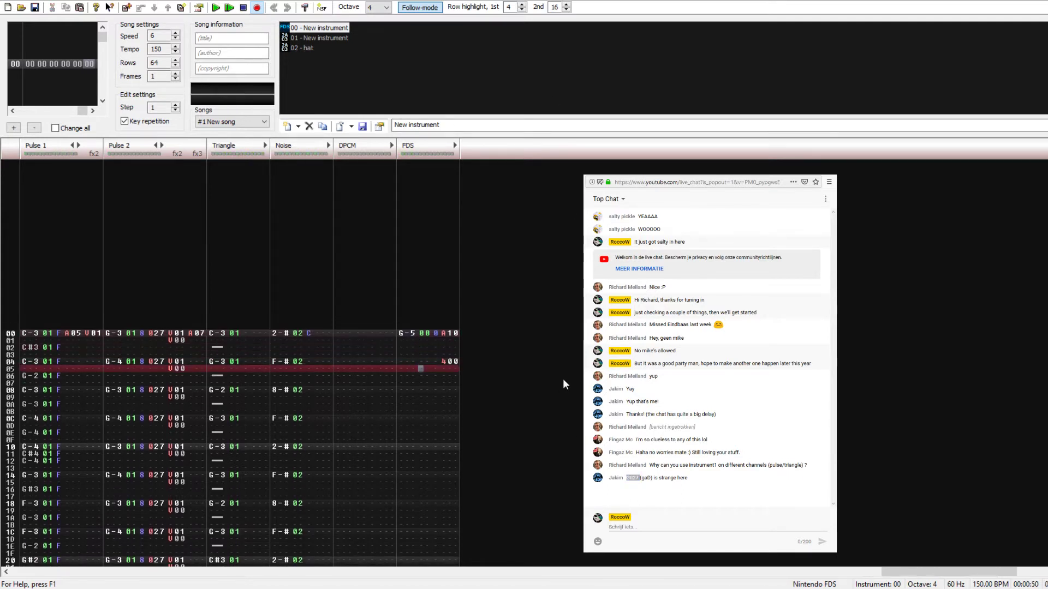
key(Up)
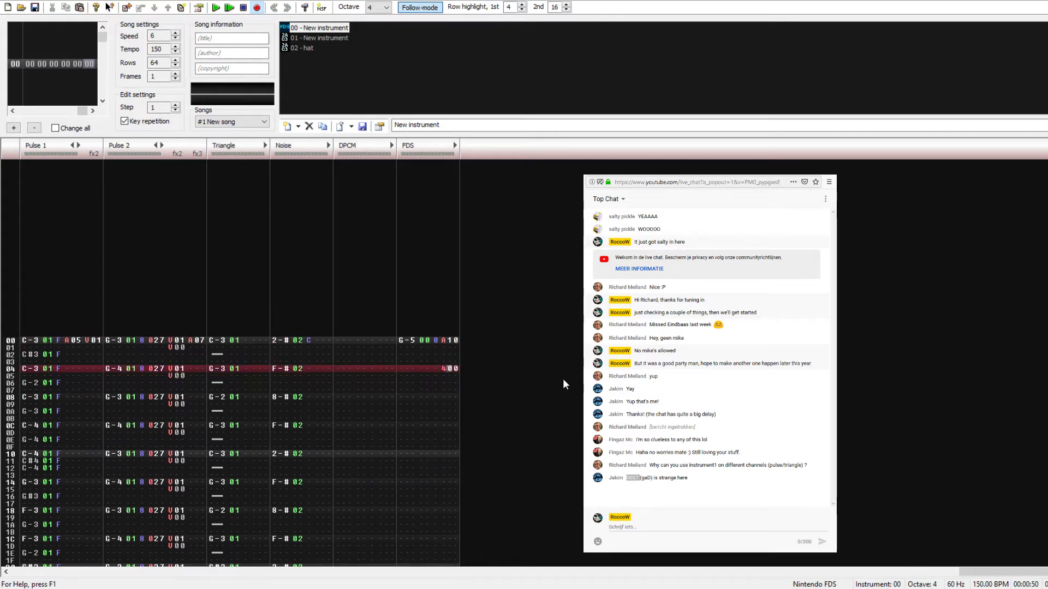
text(35)
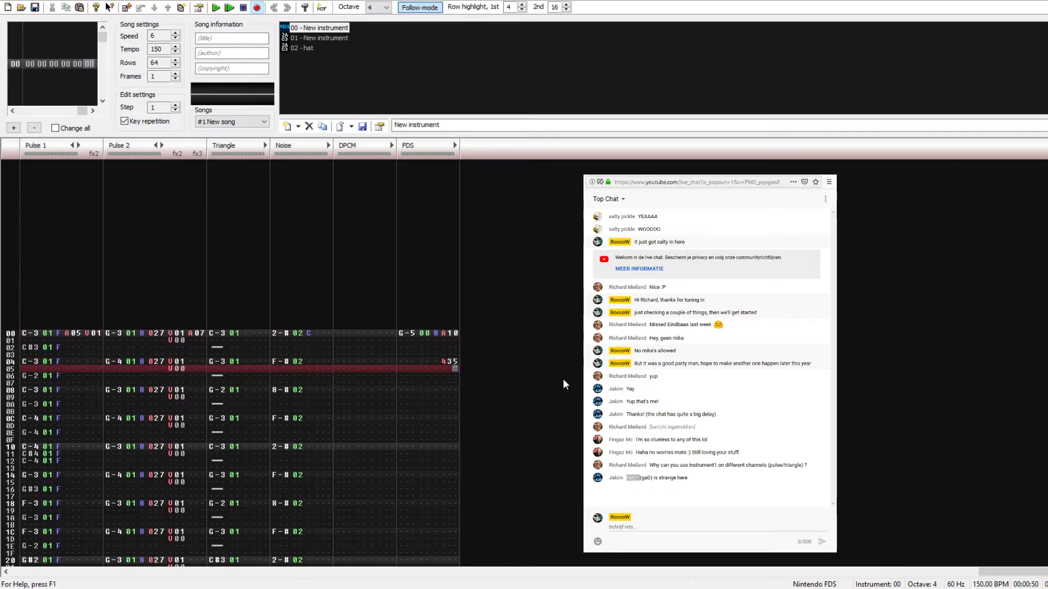
key(Down)
key(Down)
key(Down)
key(Down)
key(Down)
key(Down)
key(Down)
key(Down)
key(Down)
key(Down)
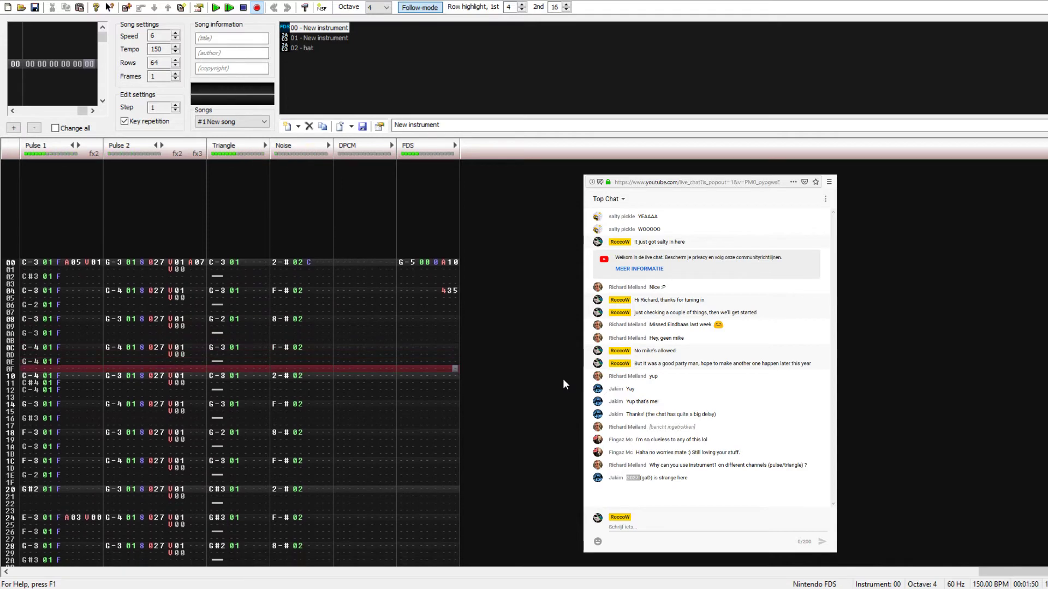
Step: Solo the FDS channel and play it on its own
double_click(434, 154)
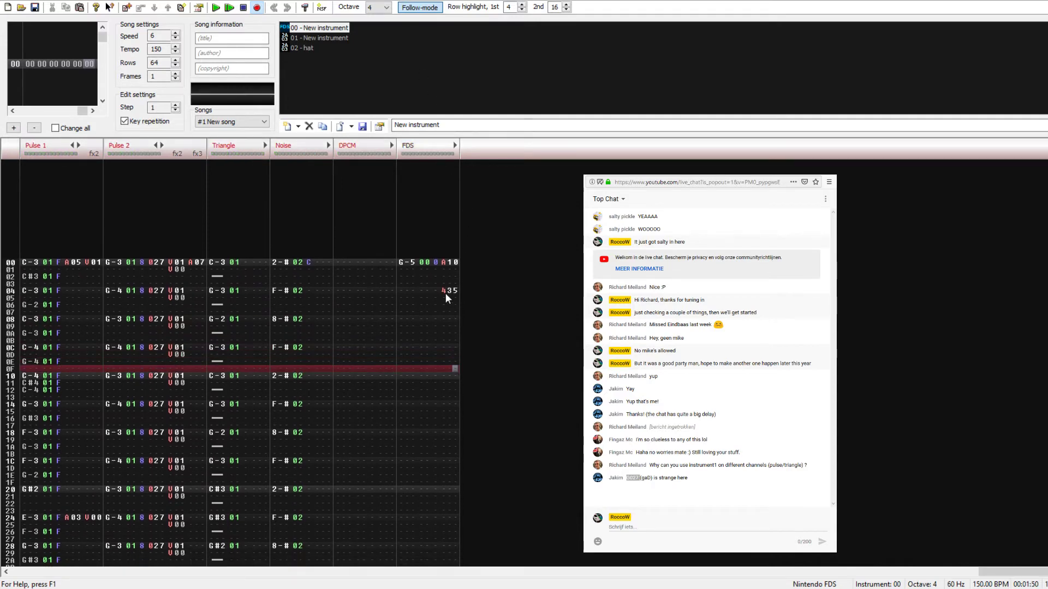
key(Return)
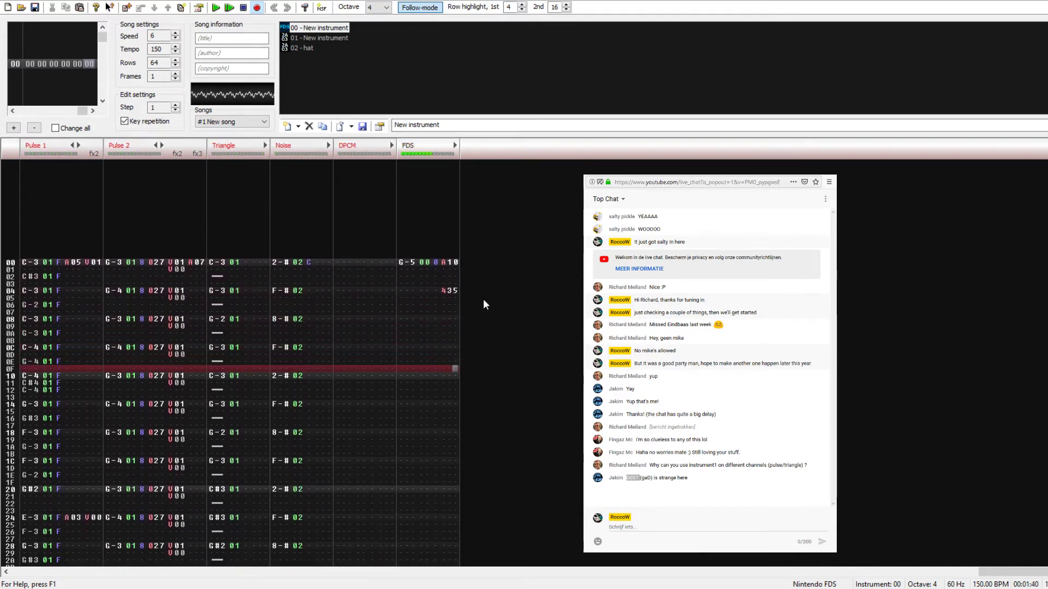
key(Return)
Step: Change the FDS vibrato effect at row 04 to 446 and play the soloed channel
click(447, 292)
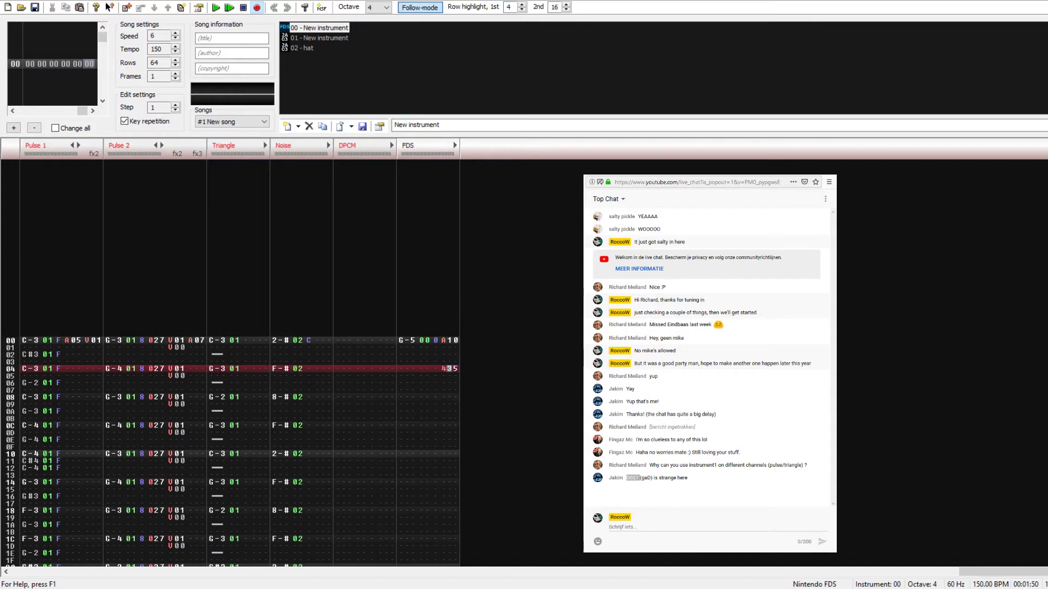
key(Right)
text(6)
key(Up)
key(Left)
text(4)
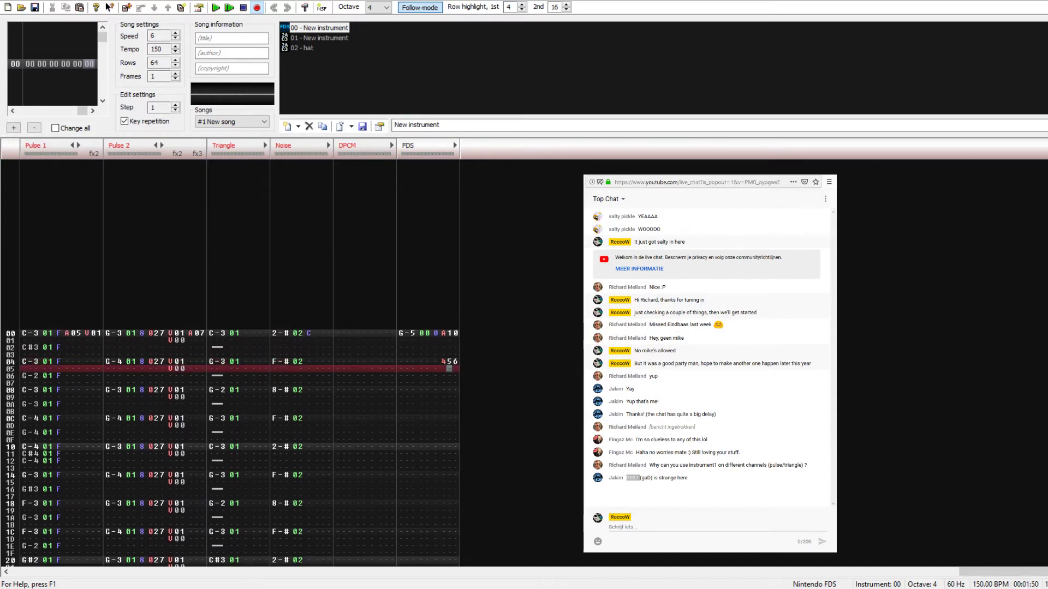
key(Return)
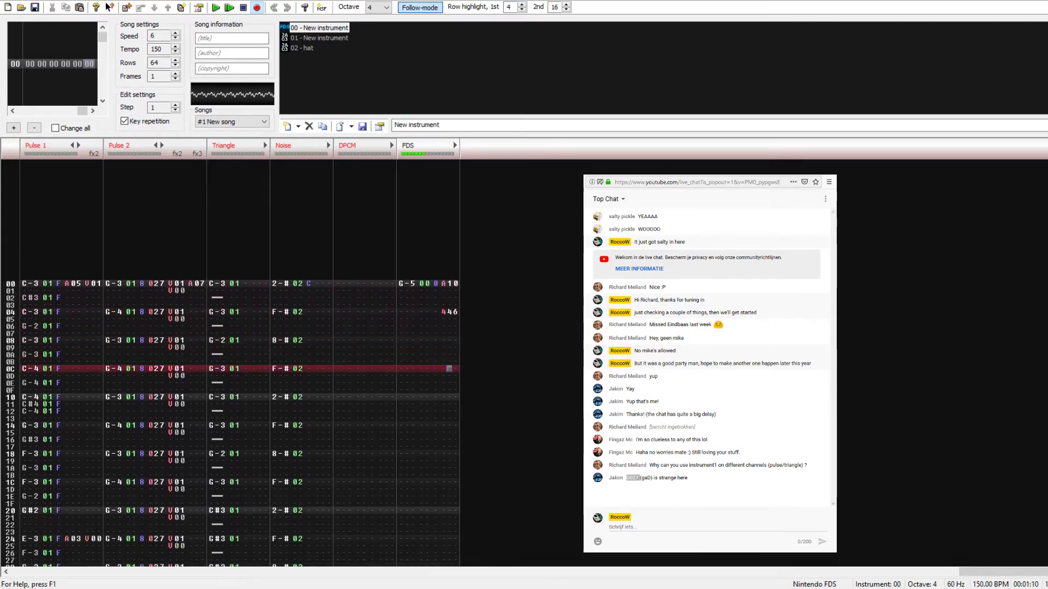
Step: Unsolo the FDS channel and play the pattern with all channels
key(Return)
double_click(441, 145)
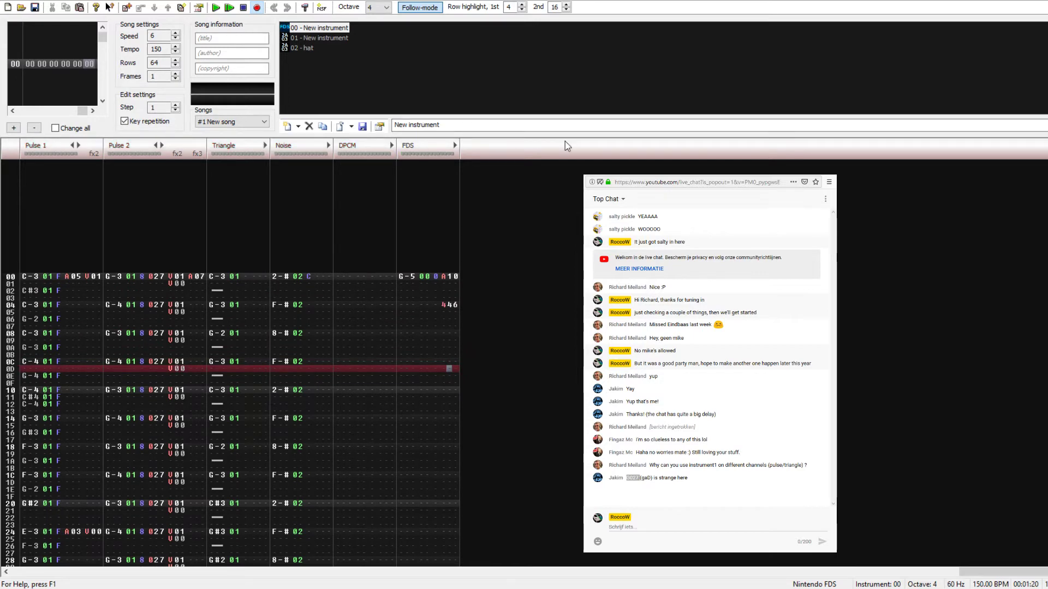
key(Return)
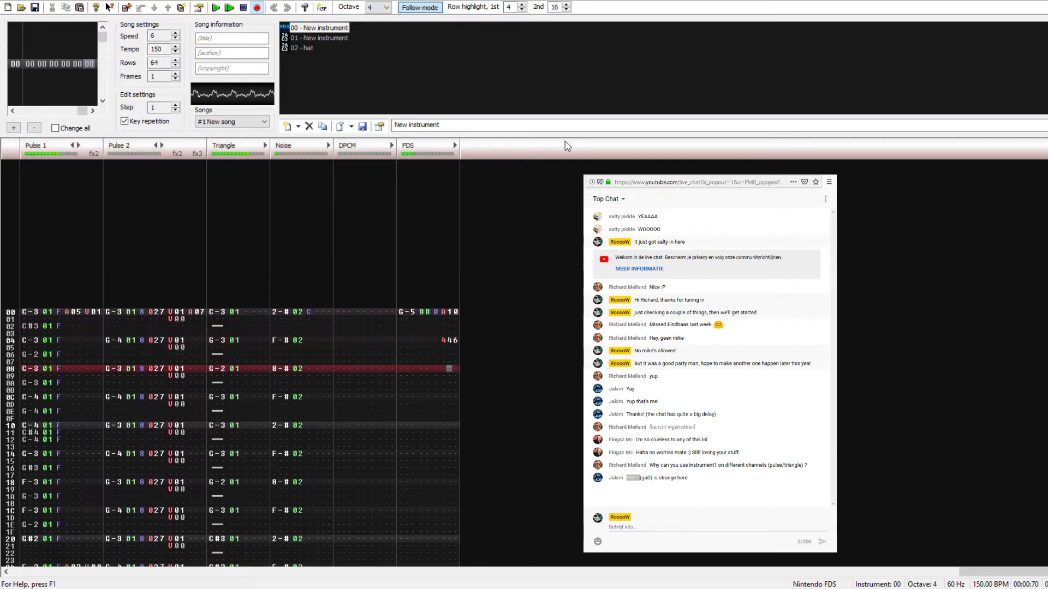
Step: Try out B-5 and F-5 at row 10 of the FDS channel, followed by G-5 at row 11
key(y)
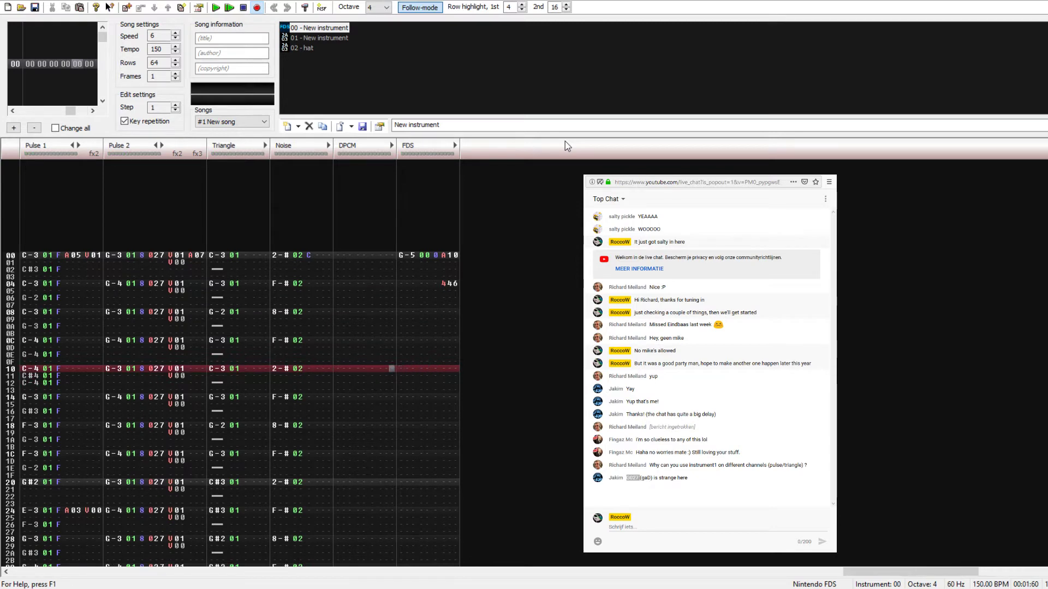
key(Up)
key(u)
key(Up)
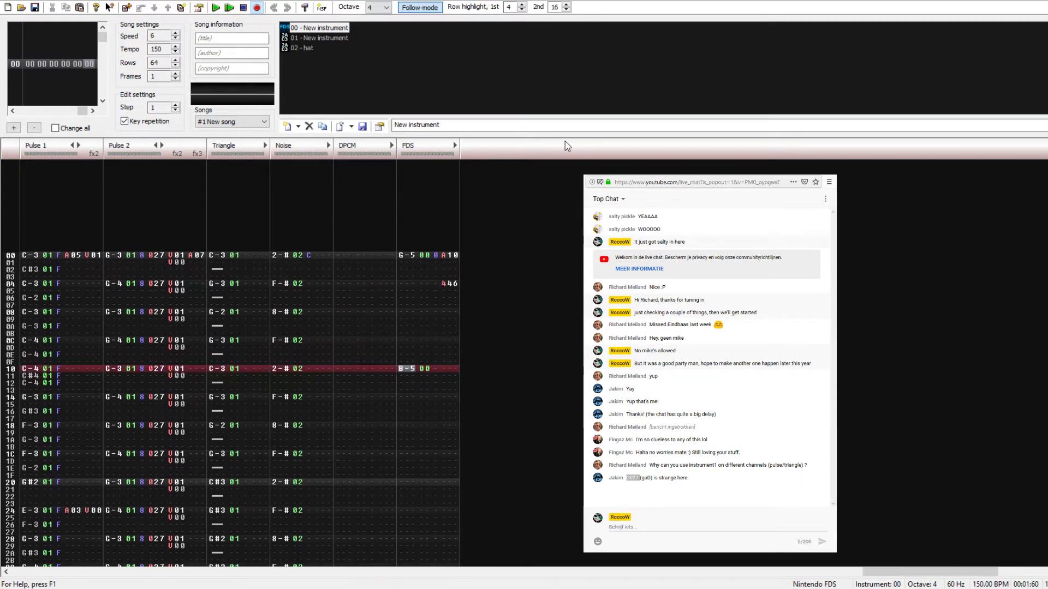
key(r)
key(t)
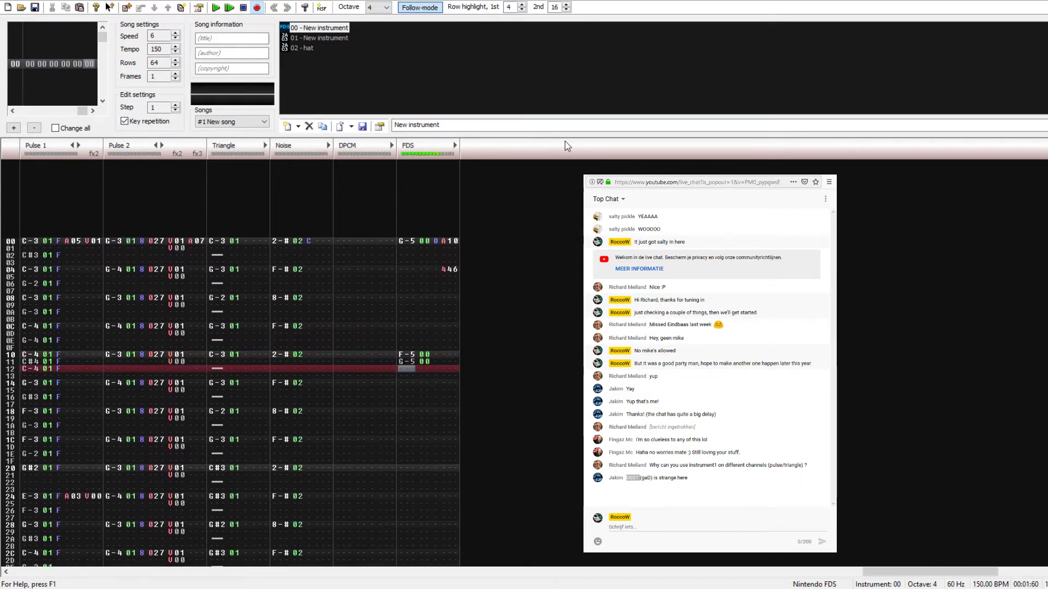
Step: Set the FDS note at row 10 to G-5 and delete the extra note at row 11
key(Up)
key(Up)
key(t)
key(Delete)
key(Up)
key(Up)
key(t)
key(Down)
key(Down)
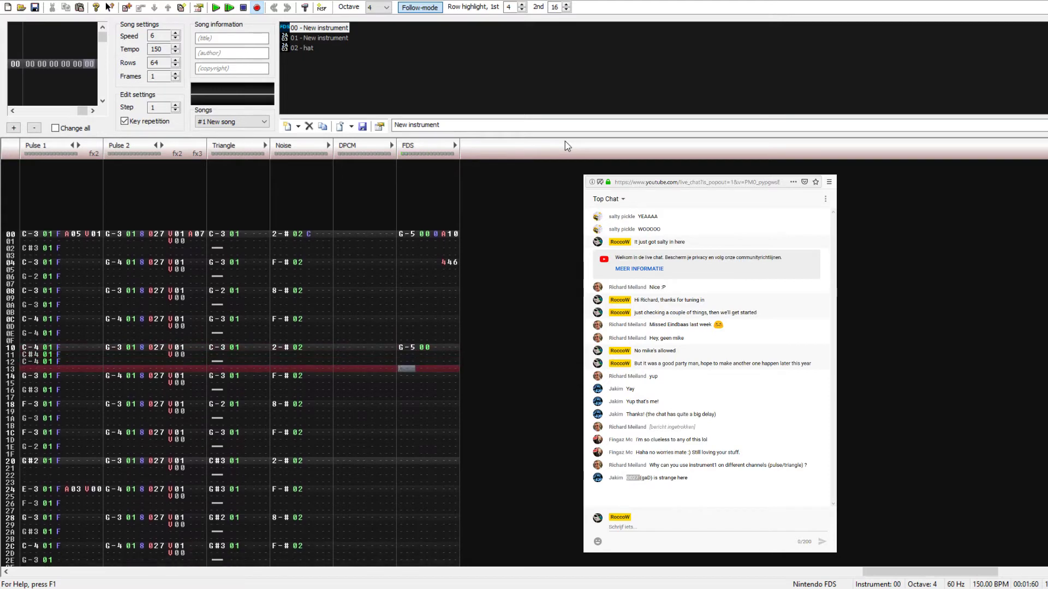
Step: Enter C-5 with instrument 00 at row 18 of the FDS channel
key(Down)
key(Down)
key(Down)
key(Down)
key(Down)
key(t)
key(Up)
key(q)
key(Down)
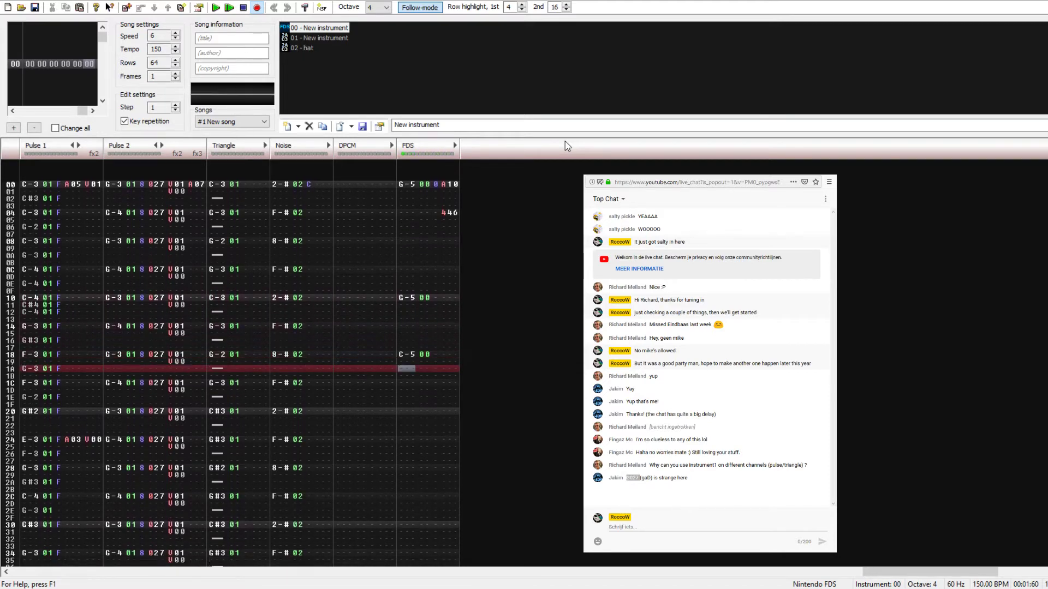
Step: Try D-5 at row 20 of the FDS channel and settle on C#5 with instrument 00
key(Down)
key(Down)
key(Down)
key(Down)
key(Down)
key(Down)
key(w)
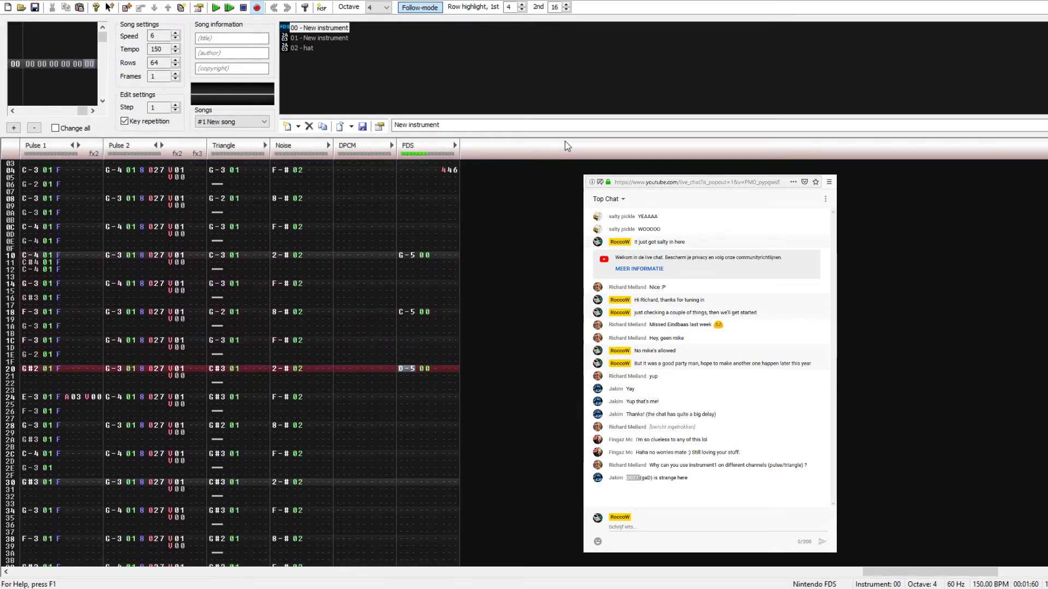
key(3)
key(Up)
key(2)
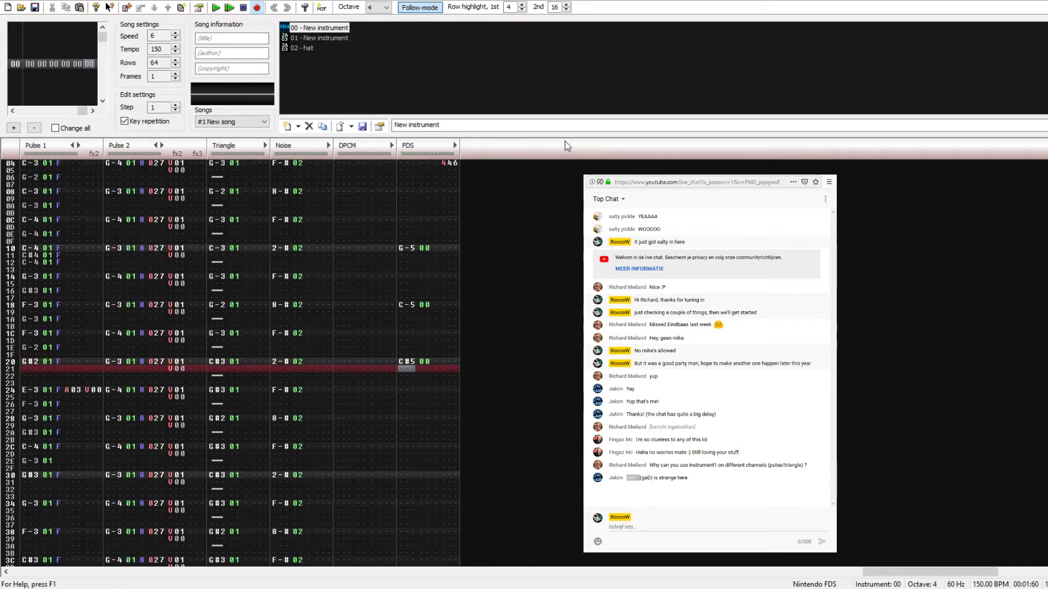
Step: Transpose the FDS notes in rows 10 to 20 up one octave
scroll(454, 364, up, 3)
drag(407, 332, 413, 452)
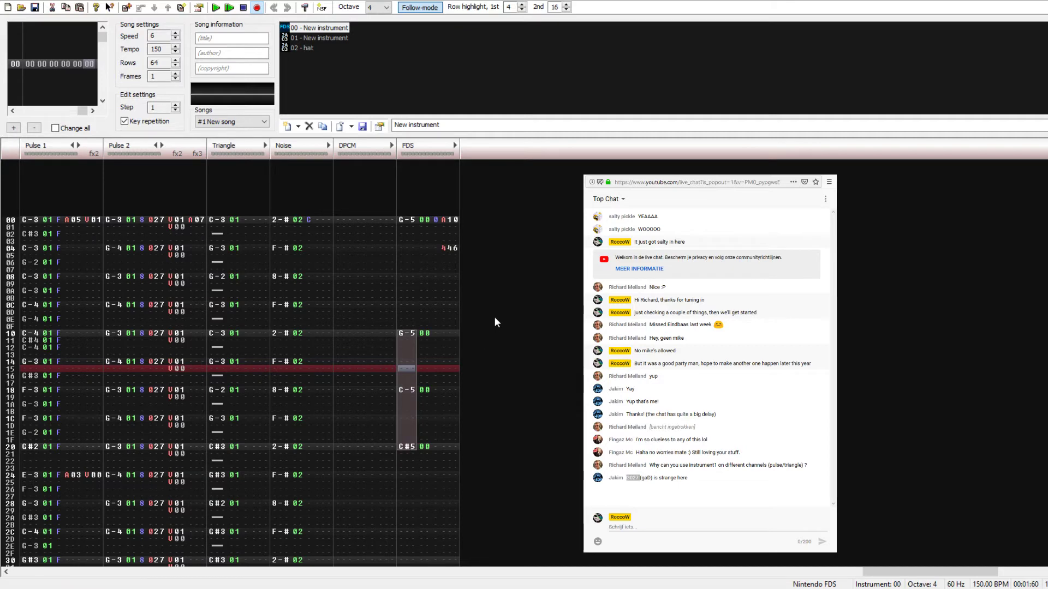
key(ctrl+F4)
key(Down)
key(Down)
key(Down)
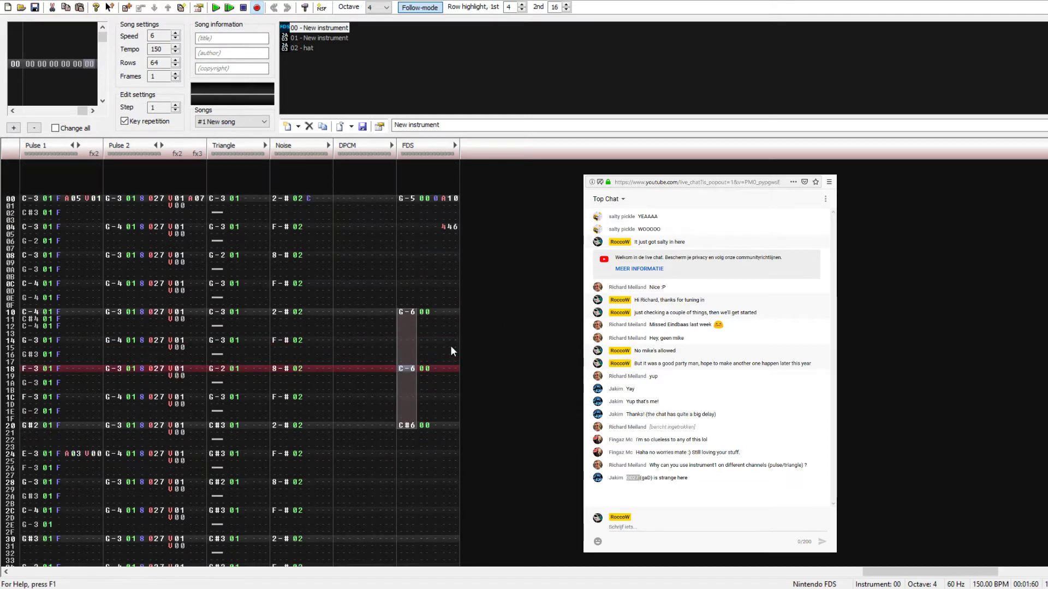
Step: Enter the vibrato-off effect 400 on the FDS note at row 10
click(445, 228)
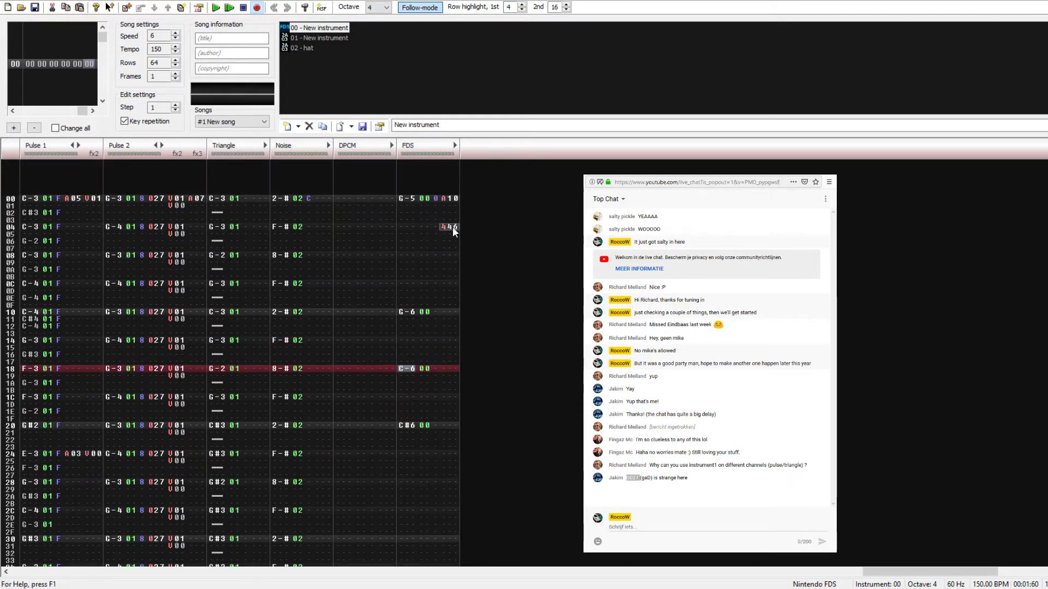
click(447, 310)
text(400)
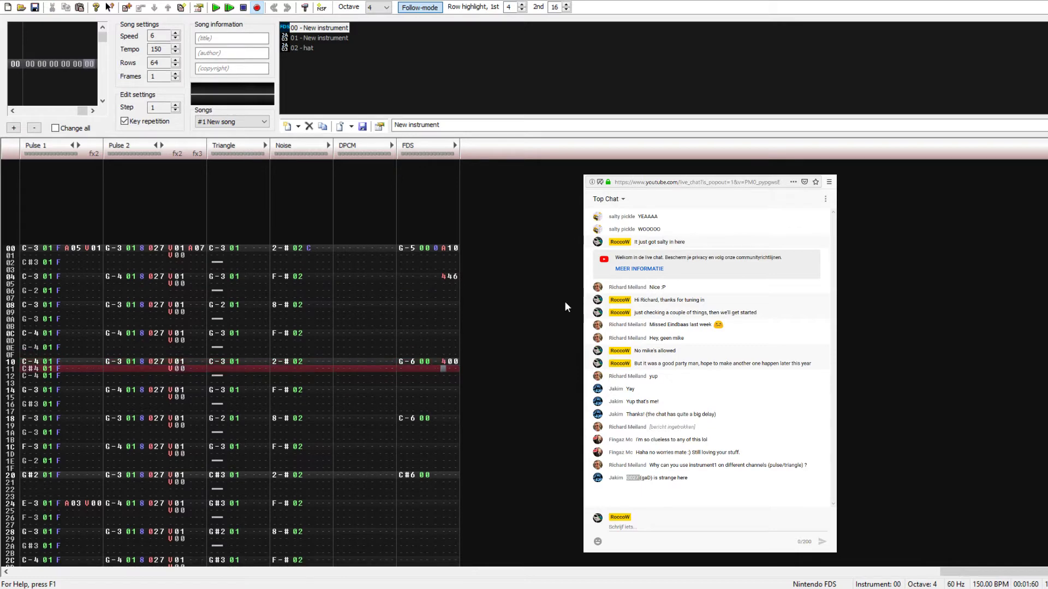
key(Down)
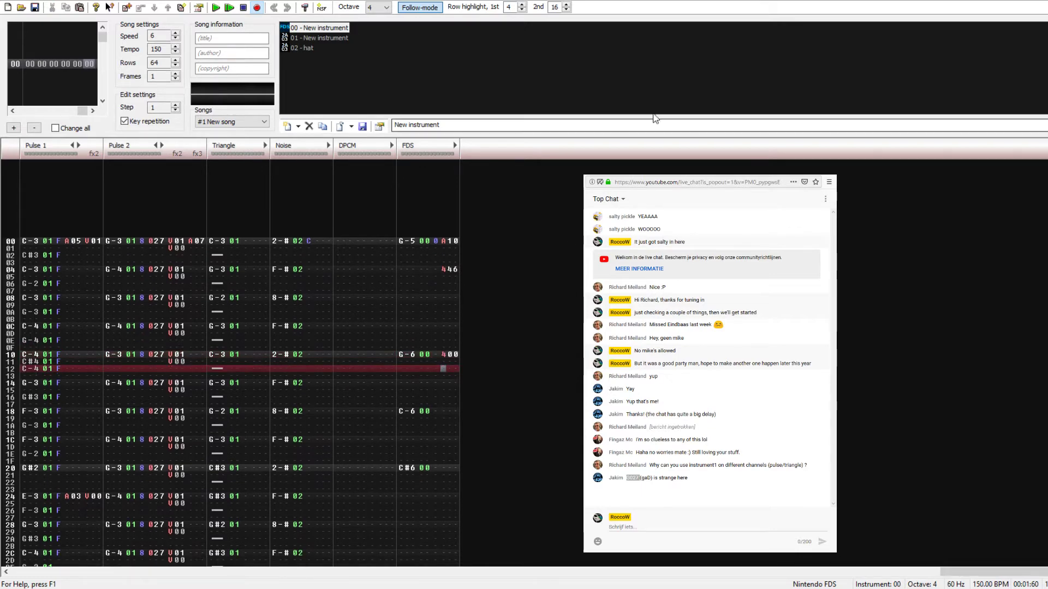
Step: Copy the 446 effect from FDS row 04 to rows 14 and 1C
drag(444, 268, 456, 270)
key(ctrl+c)
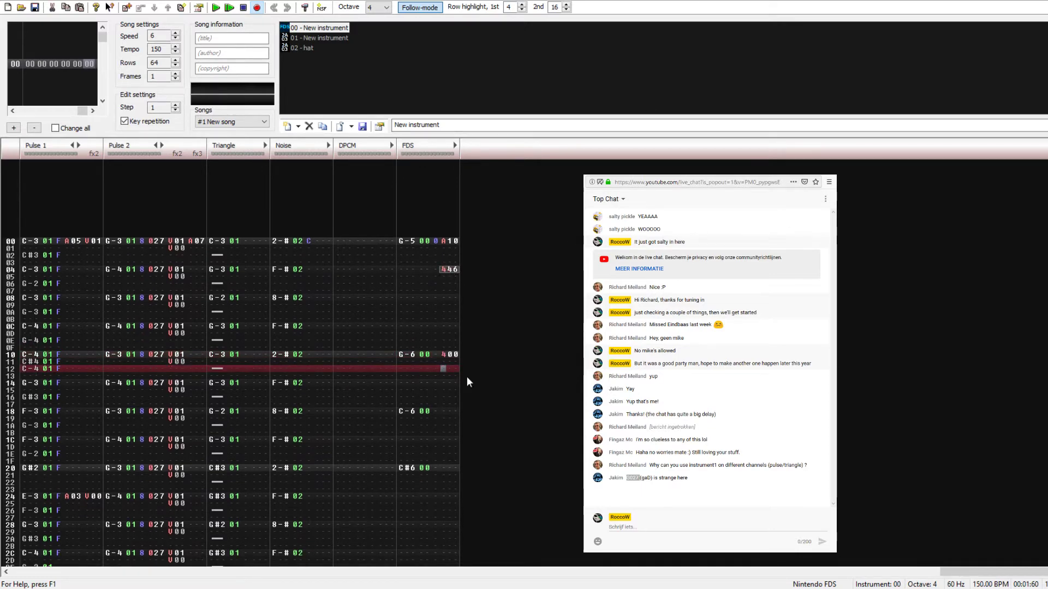
click(444, 382)
key(ctrl+v)
click(446, 427)
key(ctrl+v)
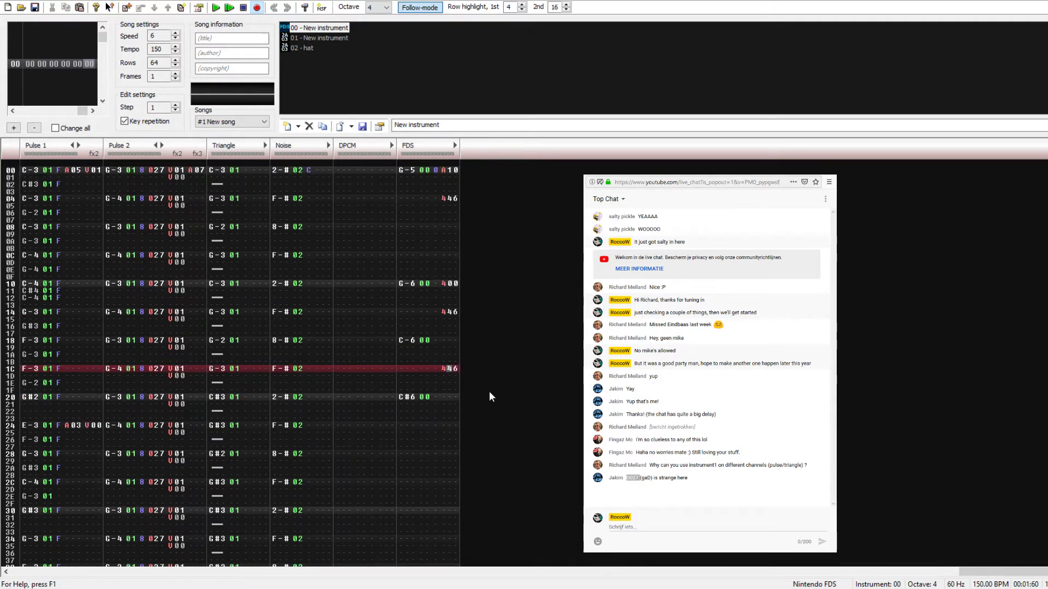
Step: Enter the effect 400 on the FDS notes at rows 18 and 20
click(447, 339)
text(4)
key(Up)
key(Left)
text(4)
key(Down)
key(Down)
key(Down)
key(Down)
key(Down)
key(Down)
key(Down)
text(4)
key(Up)
key(Up)
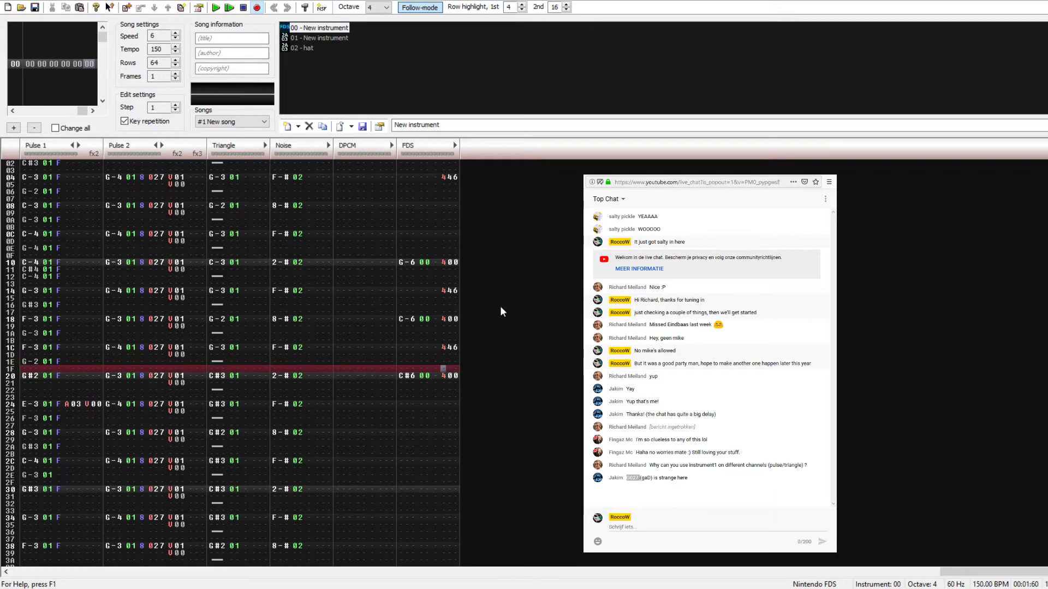
Step: Copy the FDS volume and effect columns of rows 00 to 1F and paste them starting at row 20
scroll(486, 285, up, 3)
drag(436, 234, 461, 456)
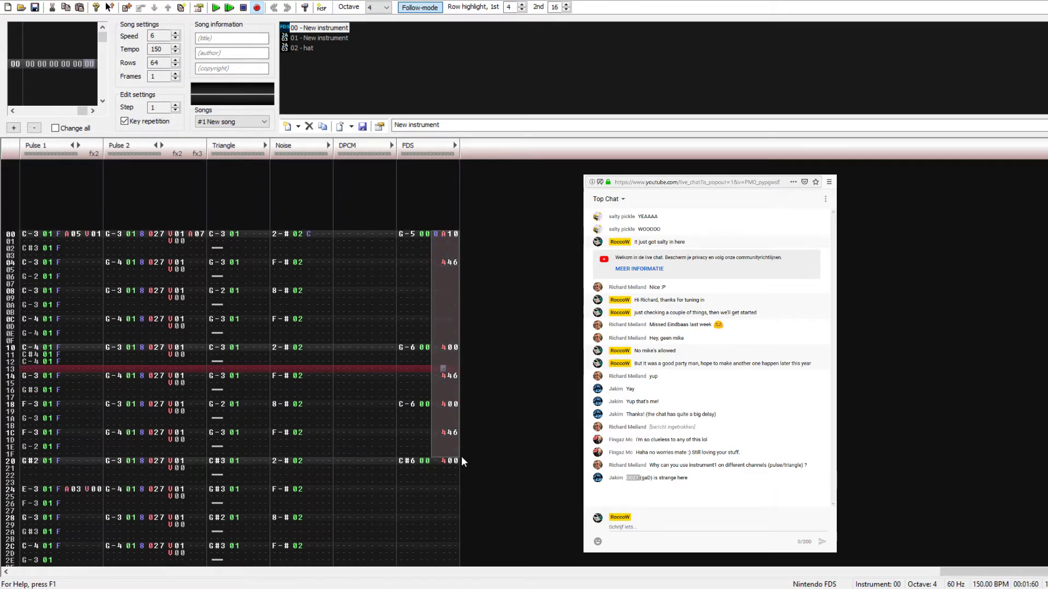
key(ctrl+c)
click(434, 460)
key(ctrl+v)
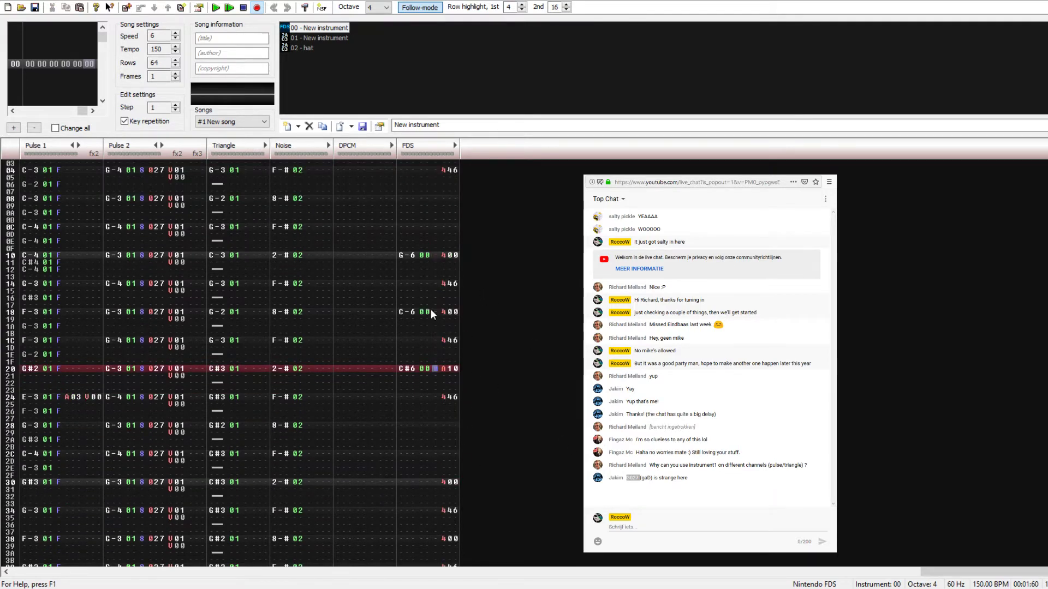
scroll(430, 309, up, 4)
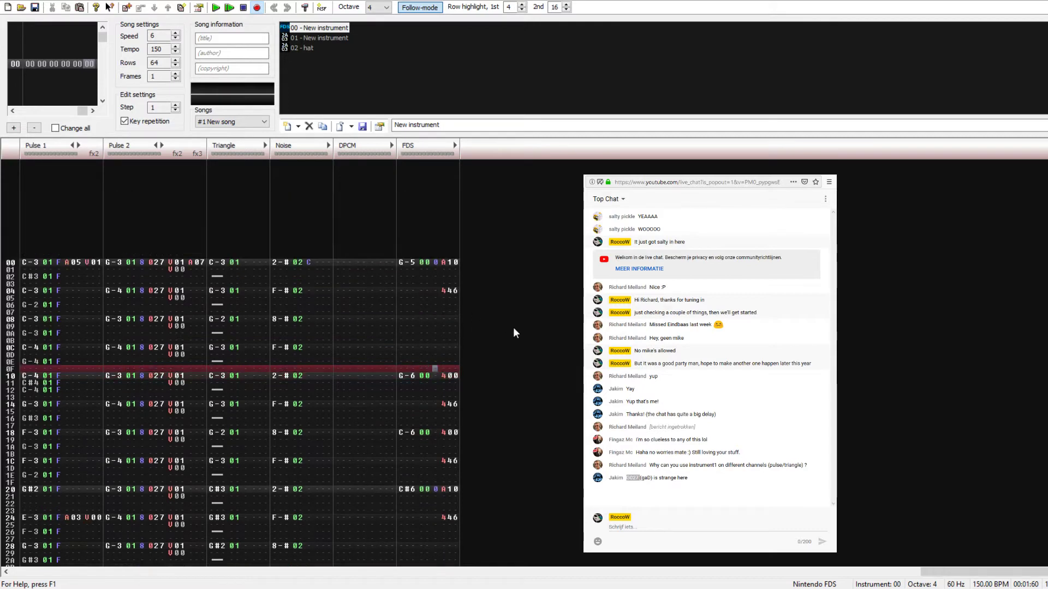
Step: Set the volume to 0 on the FDS notes at rows 10 and 18, and play the pattern back
key(Down)
key(0)
key(0)
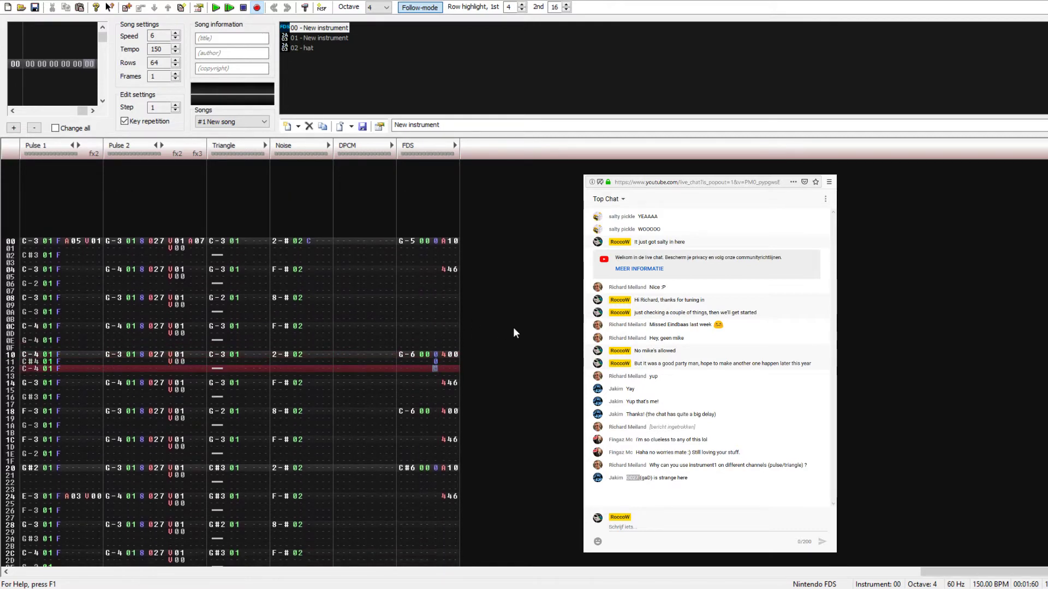
key(Return)
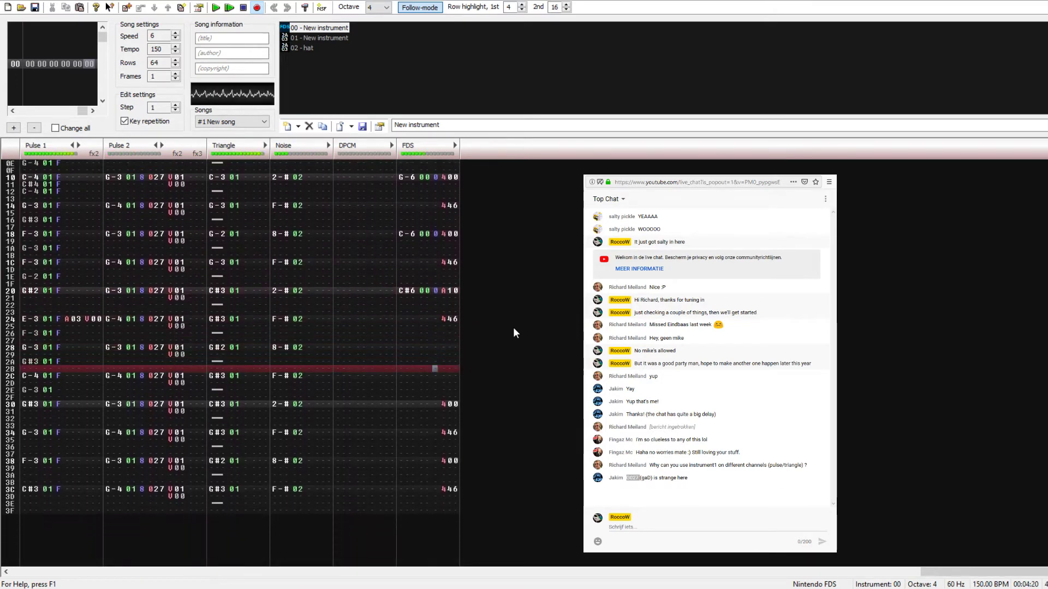
key(Return)
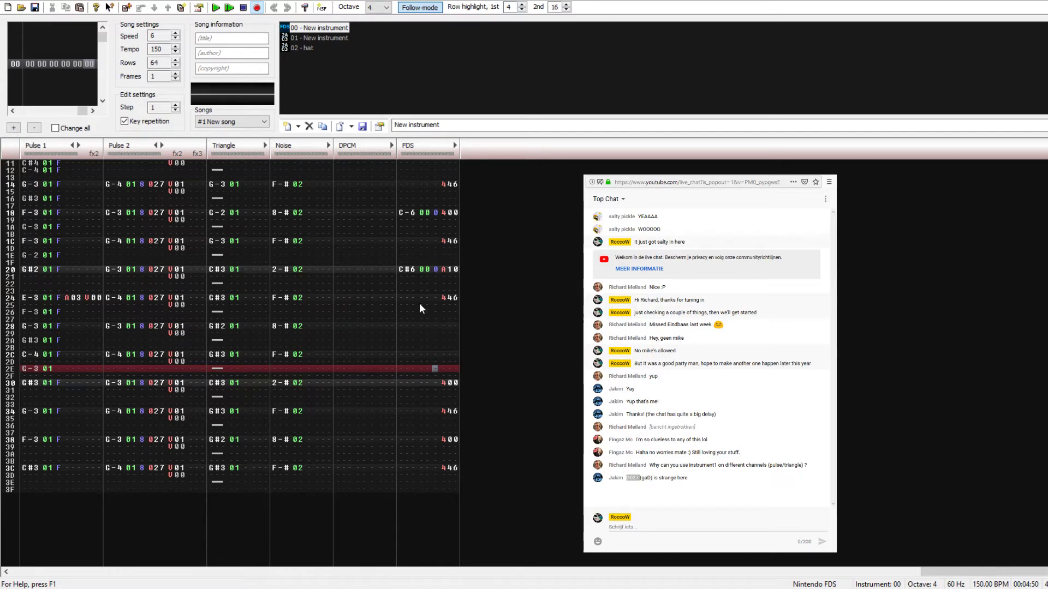
Step: Play the pattern from row 24 and enter the FDS notes G#5 at row 30 and F-5 at row 34
click(406, 297)
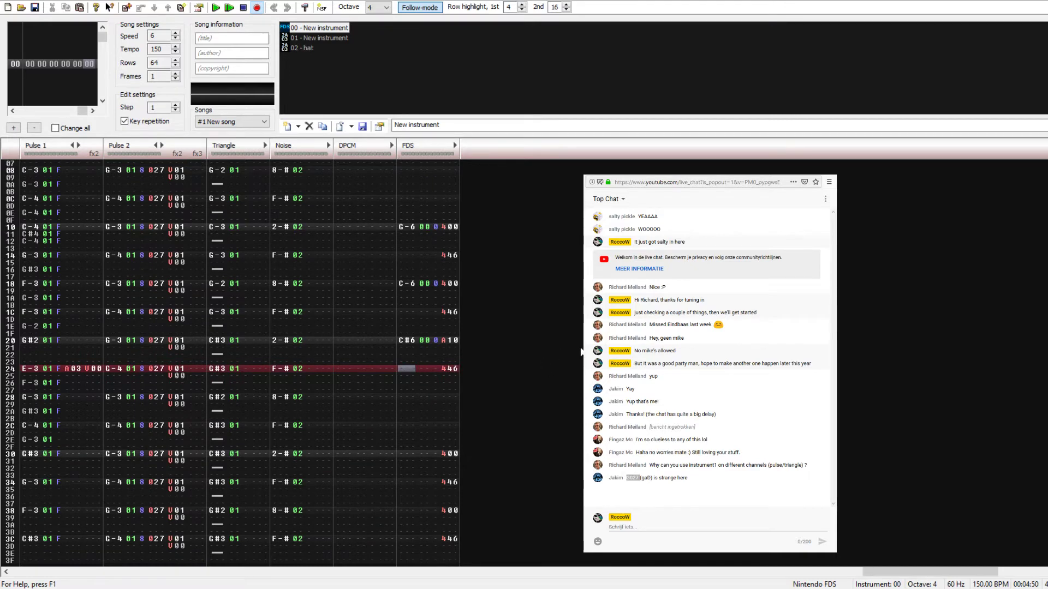
key(Return)
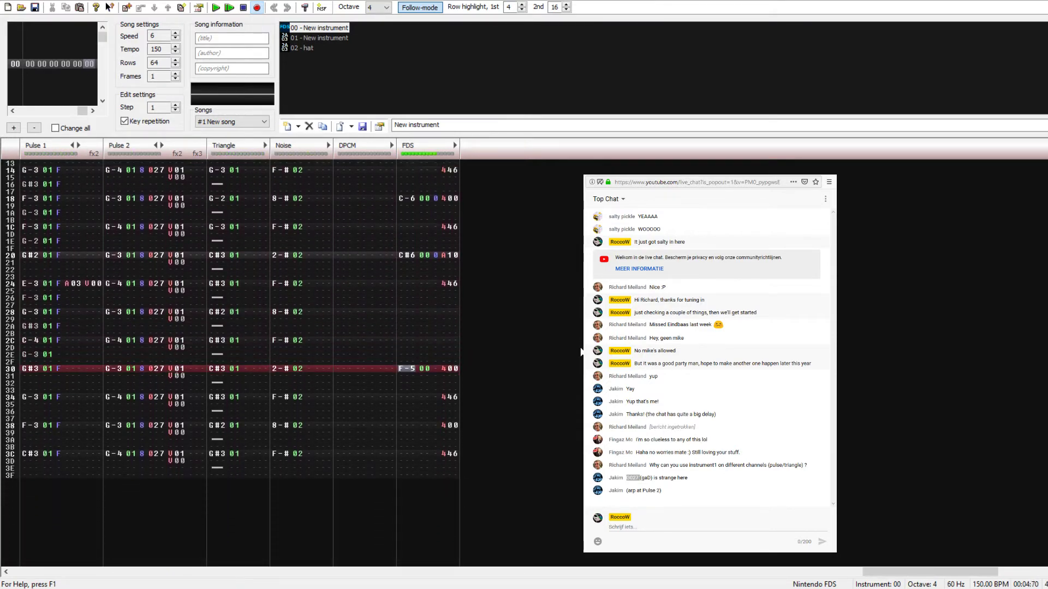
key(i)
key(Up)
key(6)
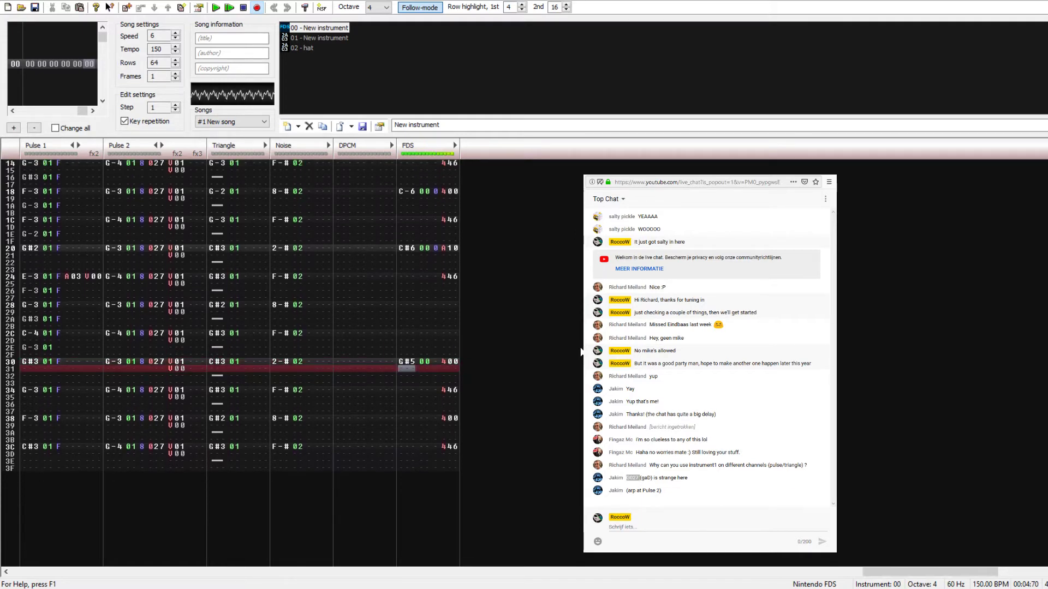
key(Down)
key(Down)
key(Down)
key(5)
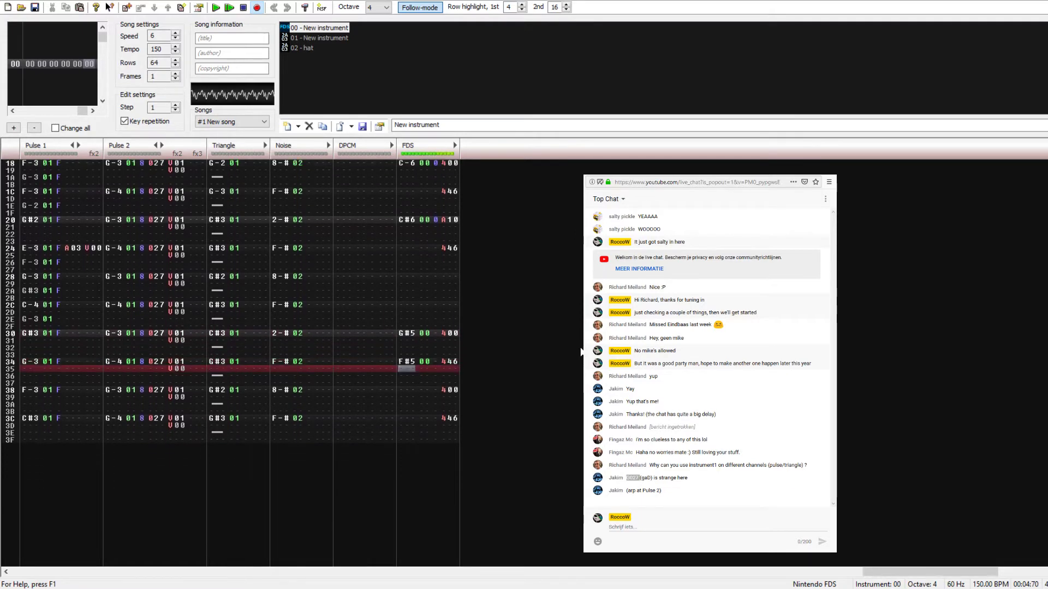
key(Up)
key(r)
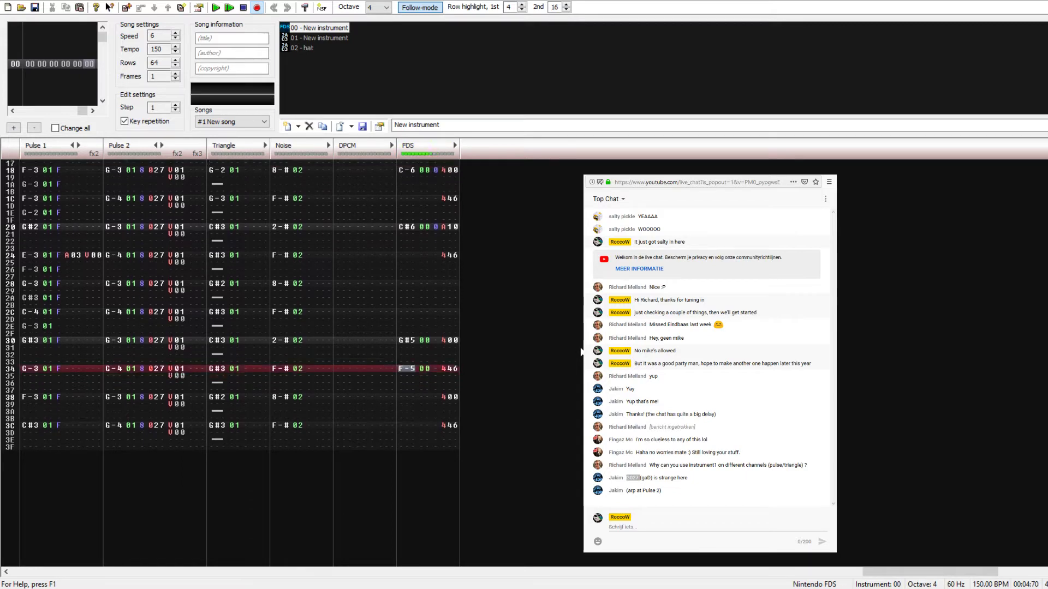
Step: Cut the FDS notes and instrument numbers from rows 30 to 34
key(Down)
key(Up)
key(Up)
key(Up)
key(Up)
key(Up)
key(Up)
key(shift+Right)
key(shift+Down)
key(shift+Down)
key(shift+Down)
key(shift+Down)
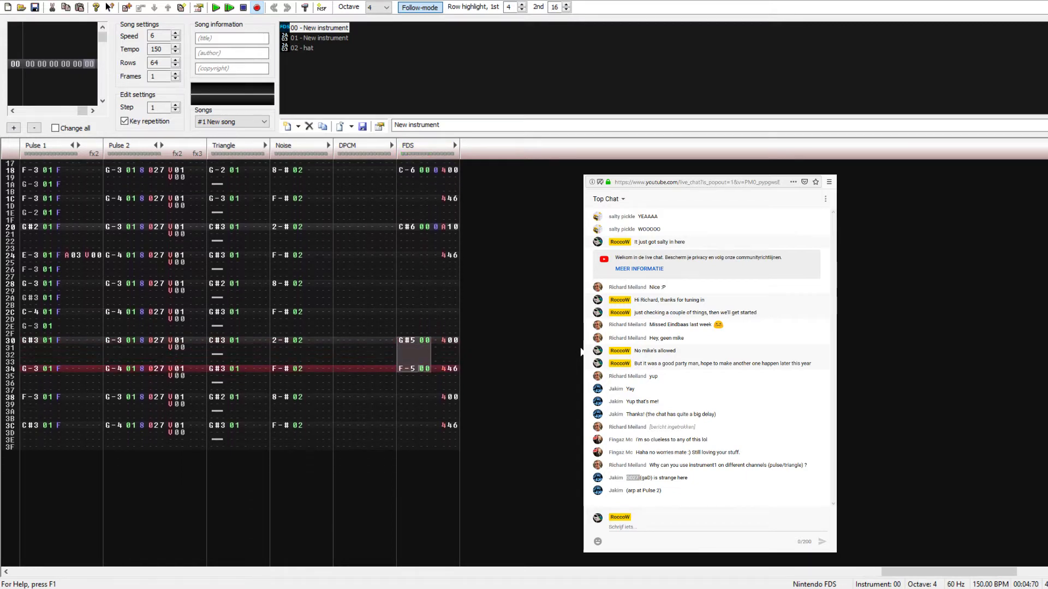
key(Delete)
key(Left)
key(Down)
key(Down)
key(Down)
key(Down)
key(Down)
key(Down)
key(Down)
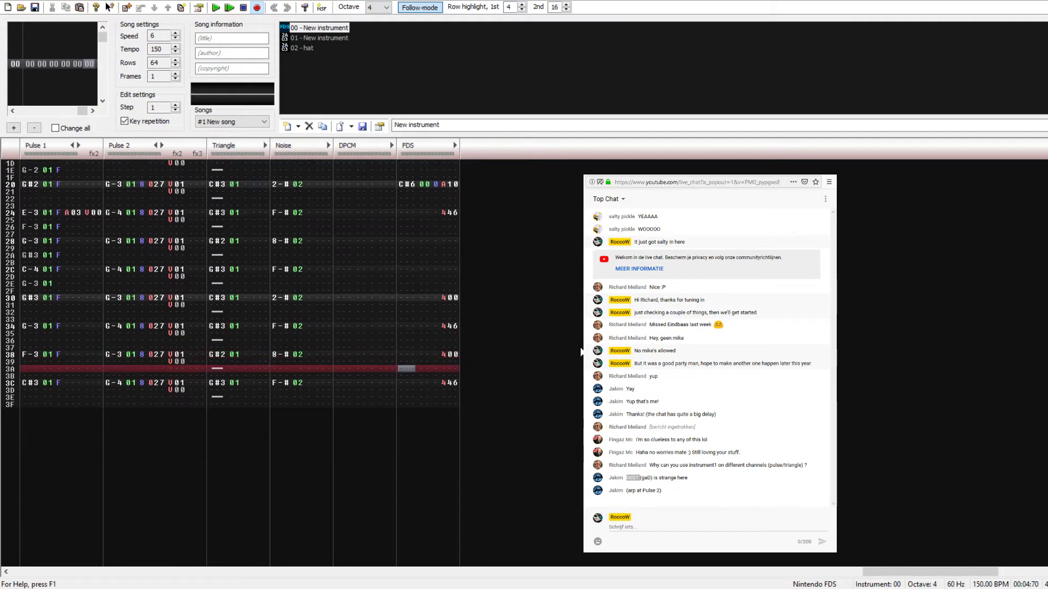
Step: Examine the arpeggio effect 027 in the Pulse 2 channel, highlighting it at row 2C
key(Up)
key(Left)
key(Up)
key(Up)
key(Up)
key(Up)
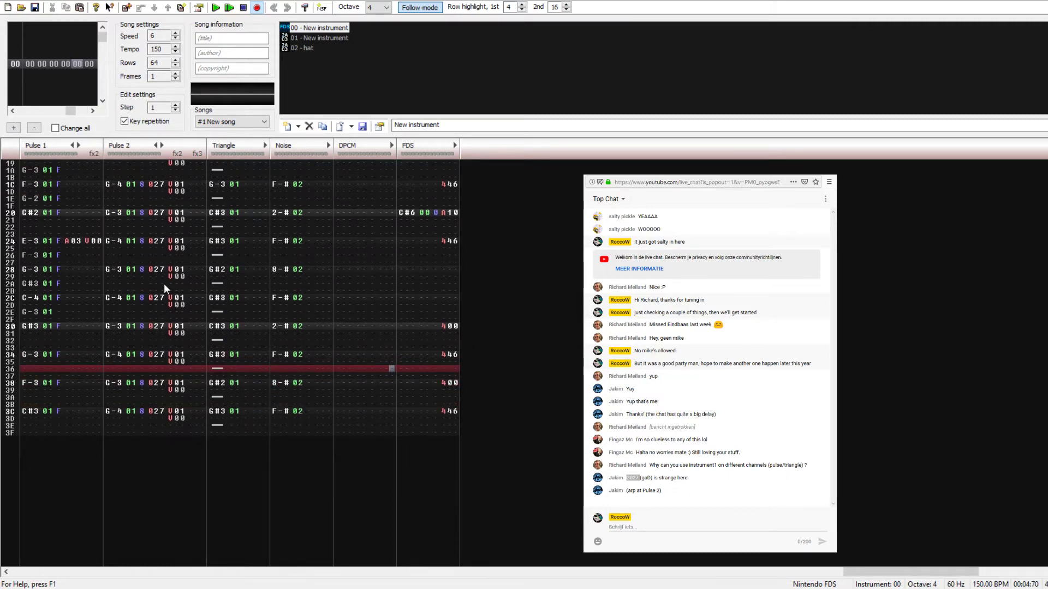
drag(154, 301, 158, 297)
scroll(298, 353, up, 11)
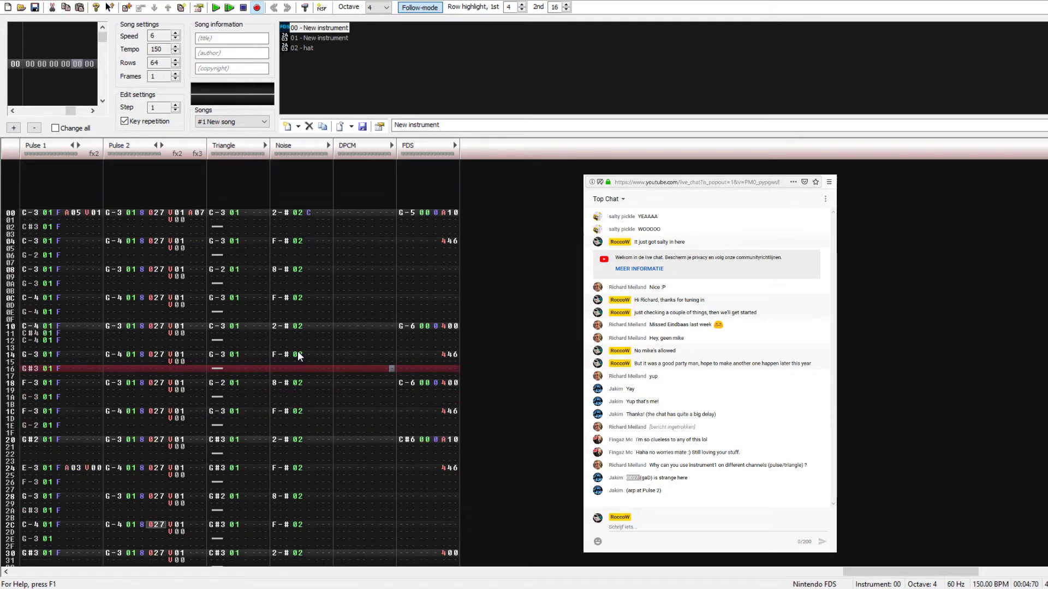
scroll(250, 343, down, 4)
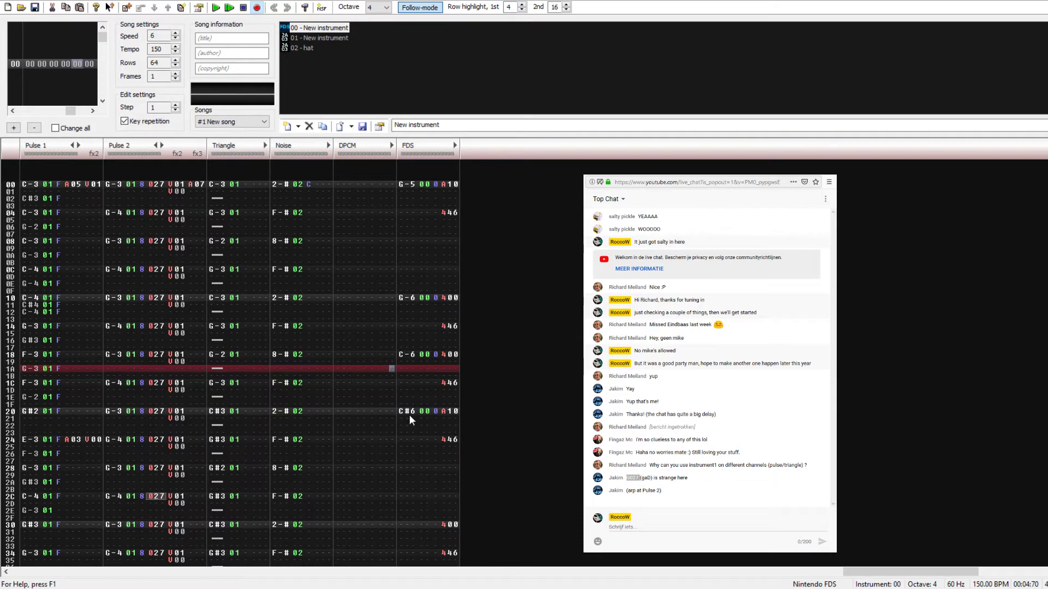
Step: Play the pattern back and paste the cut notes into the FDS channel starting at row 38
click(411, 438)
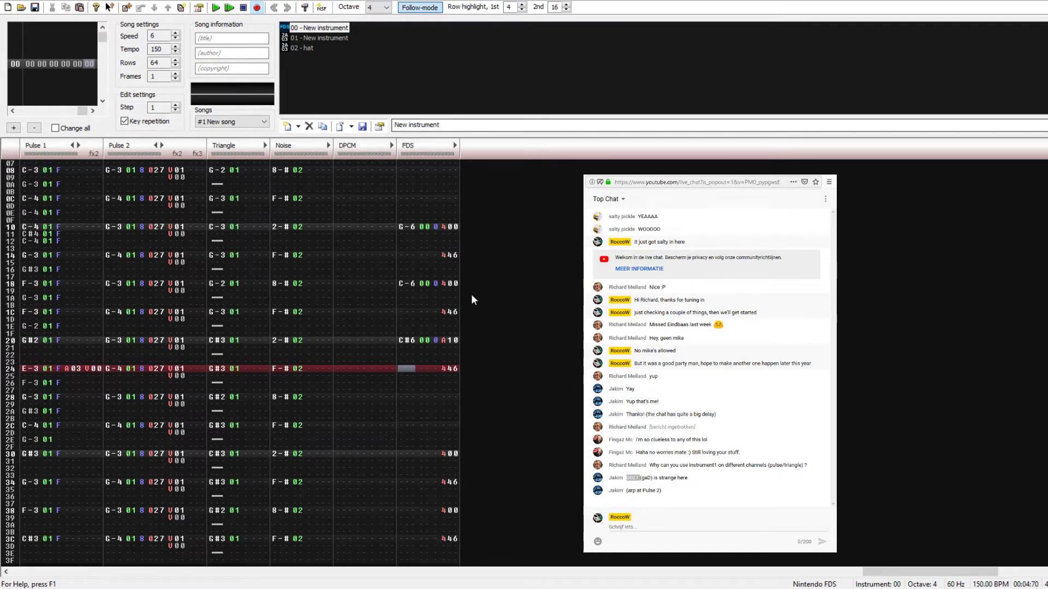
key(Return)
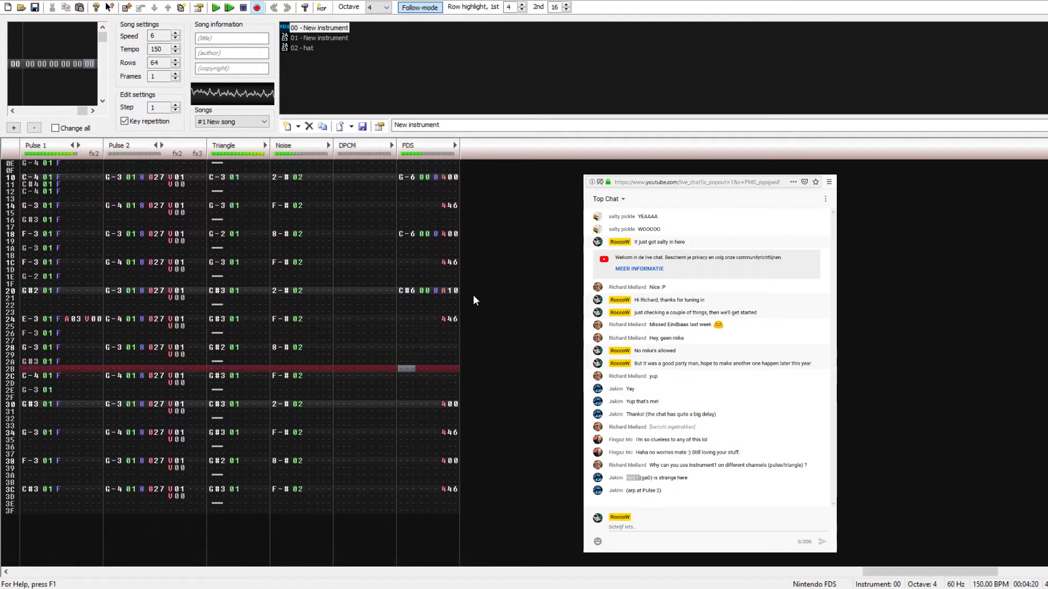
key(Return)
key(Down)
key(Down)
key(Down)
key(Down)
key(Down)
key(ctrl+v)
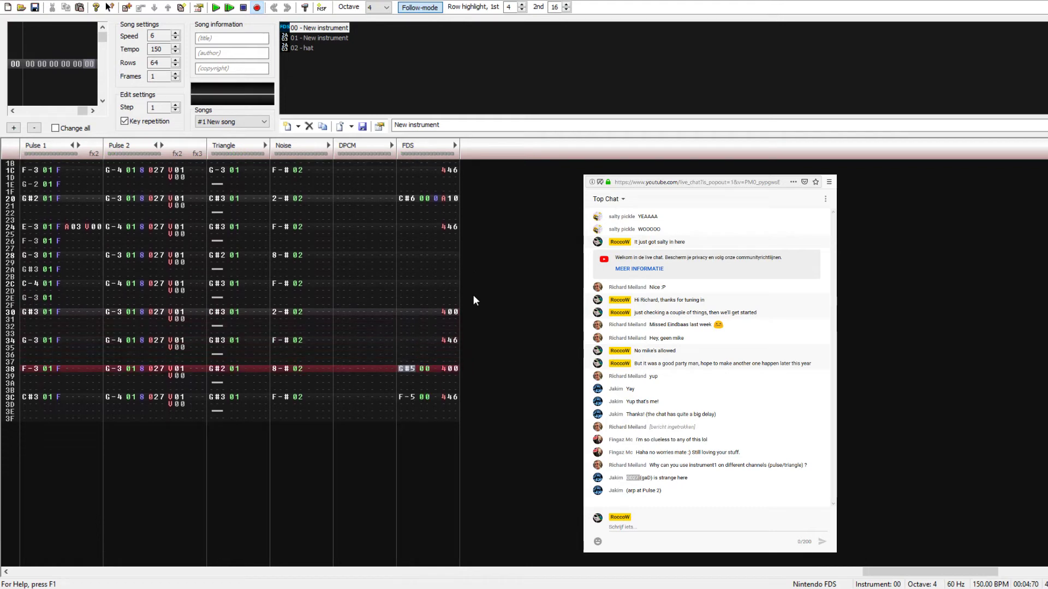
Step: Cut the G#5 note at row 38 of the FDS channel
key(Up)
key(Up)
key(Up)
key(Up)
key(Up)
key(Up)
key(Up)
key(Up)
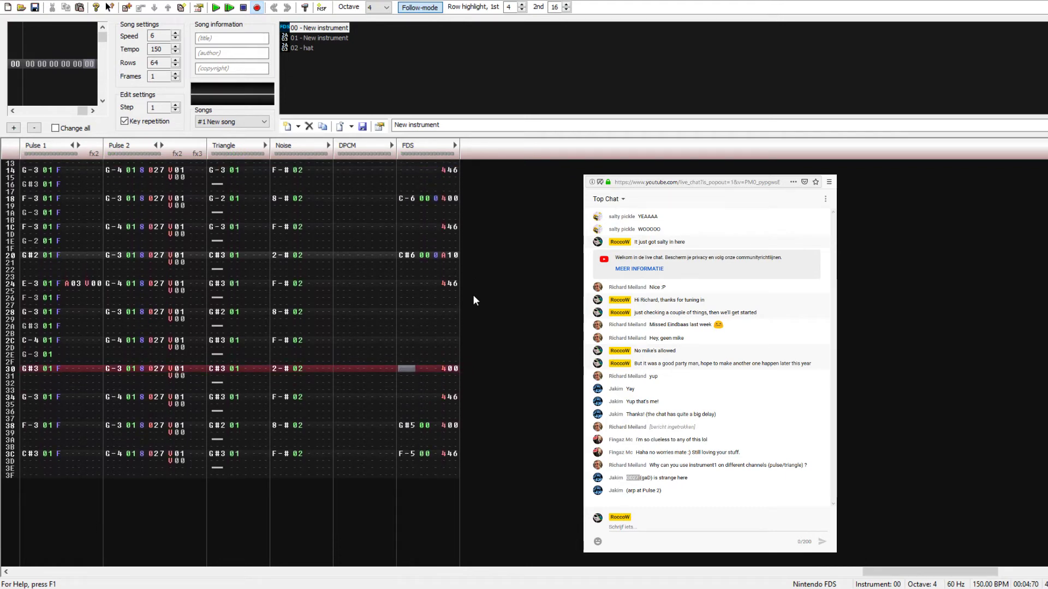
key(Down)
key(Down)
key(Down)
key(Down)
key(Down)
key(Down)
key(Down)
key(Down)
key(ctrl+x)
Step: Paste the cut G#5 note into the FDS channel at row 30, undoing the misplaced paste at row 2F
key(Up)
key(Up)
key(Up)
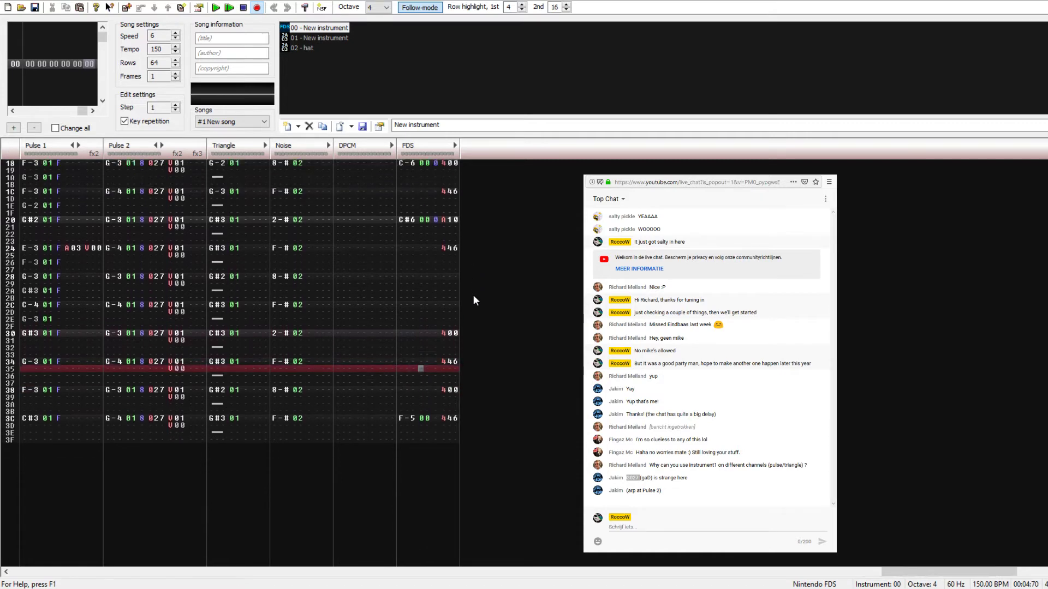
key(Left)
key(Up)
key(Up)
key(Up)
key(Up)
key(Up)
key(Up)
key(ctrl+v)
key(ctrl+z)
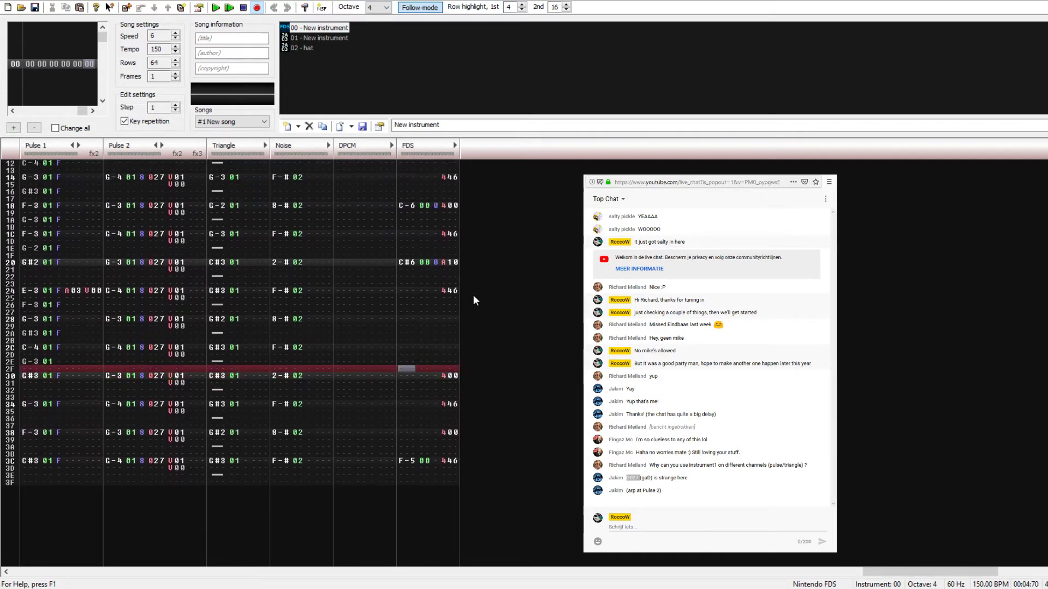
key(Down)
key(ctrl+v)
Step: Move the FDS note F-5 from row 3C to row 38 and play the pattern back
key(Down)
key(Down)
key(Down)
key(Down)
key(Down)
key(Down)
key(Down)
key(Down)
key(Down)
key(Down)
key(Down)
key(Down)
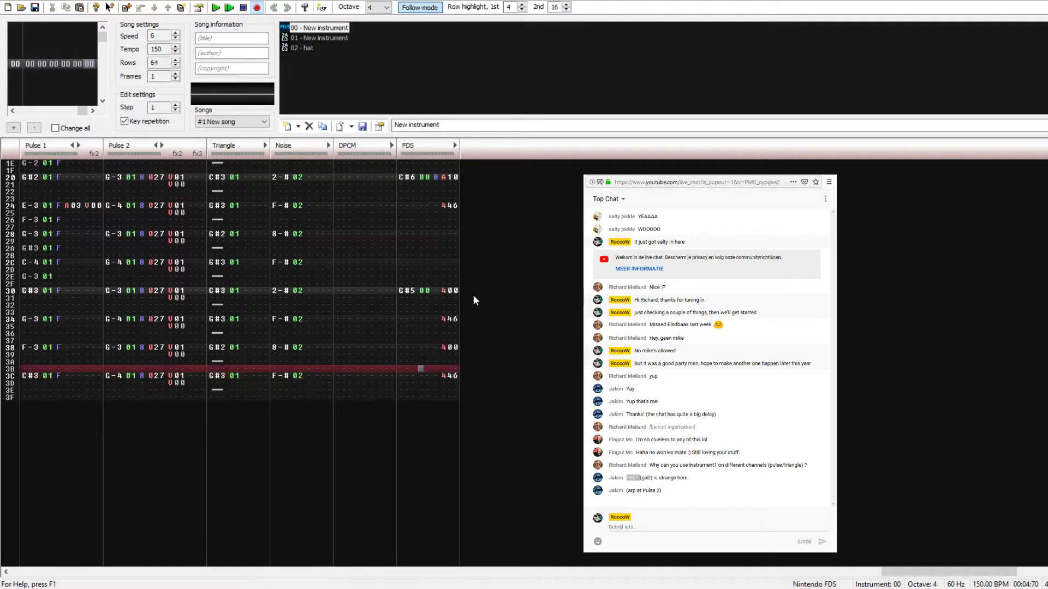
key(Return)
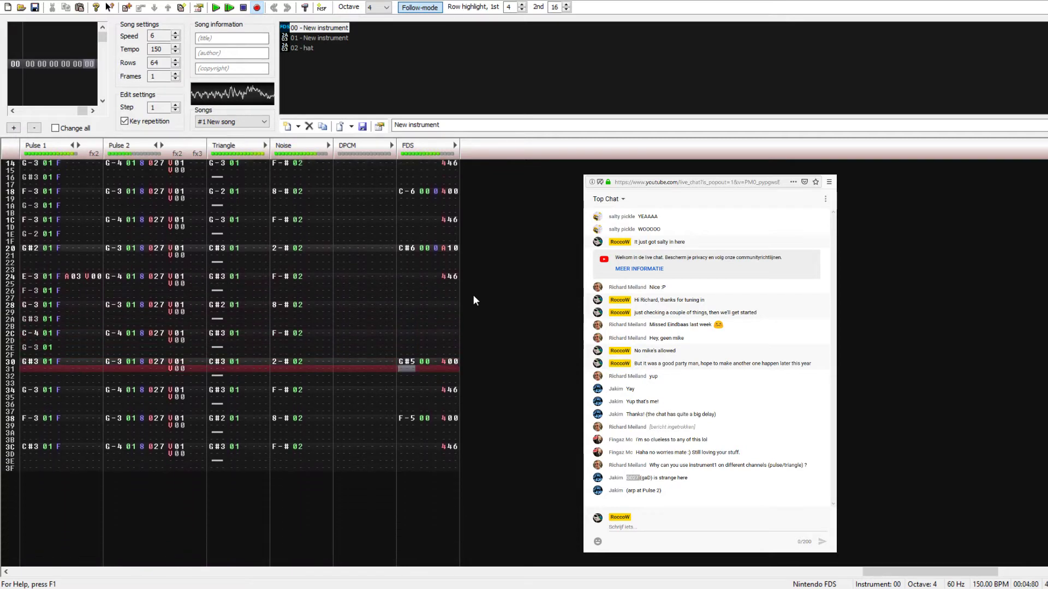
key(Return)
Step: Set the volume to 0 on the FDS notes at rows 30 and 38
key(Up)
key(Up)
key(Up)
key(Up)
key(Up)
key(Up)
key(Up)
key(Up)
key(Up)
key(Up)
key(Up)
key(Up)
key(Up)
key(Up)
key(Up)
key(Up)
key(Up)
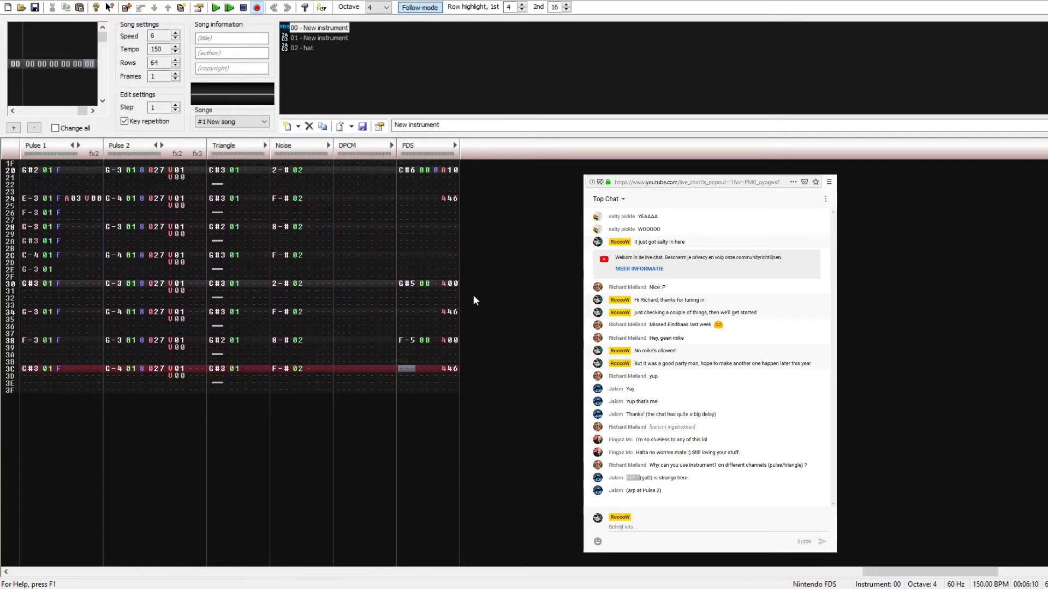
key(Right)
key(Down)
key(Down)
key(Down)
key(Down)
key(Right)
key(Right)
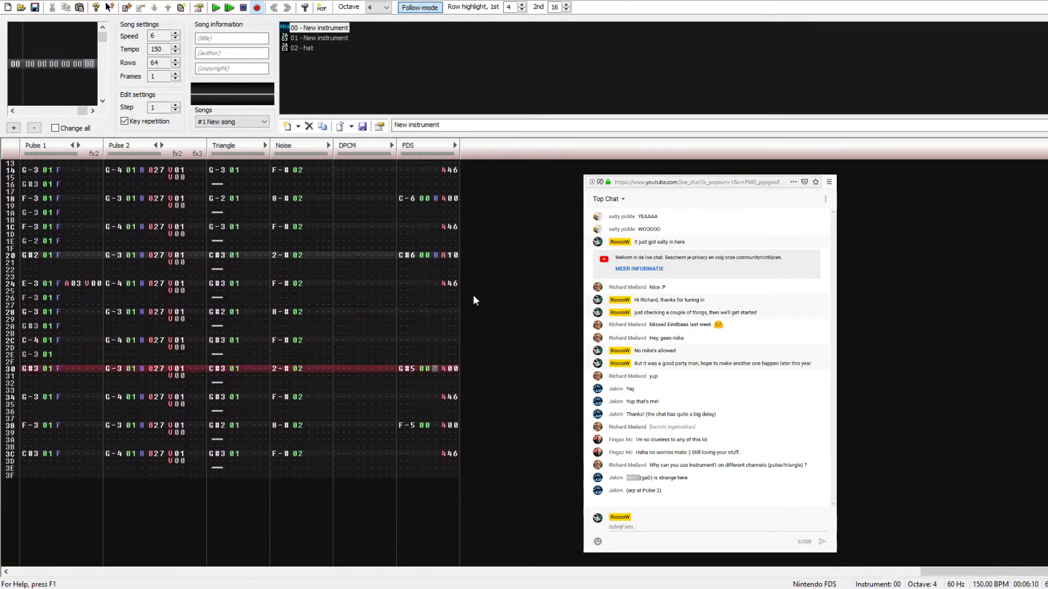
text(0)
key(Down)
key(Down)
key(Down)
key(Down)
key(Down)
key(Down)
key(Down)
text(0)
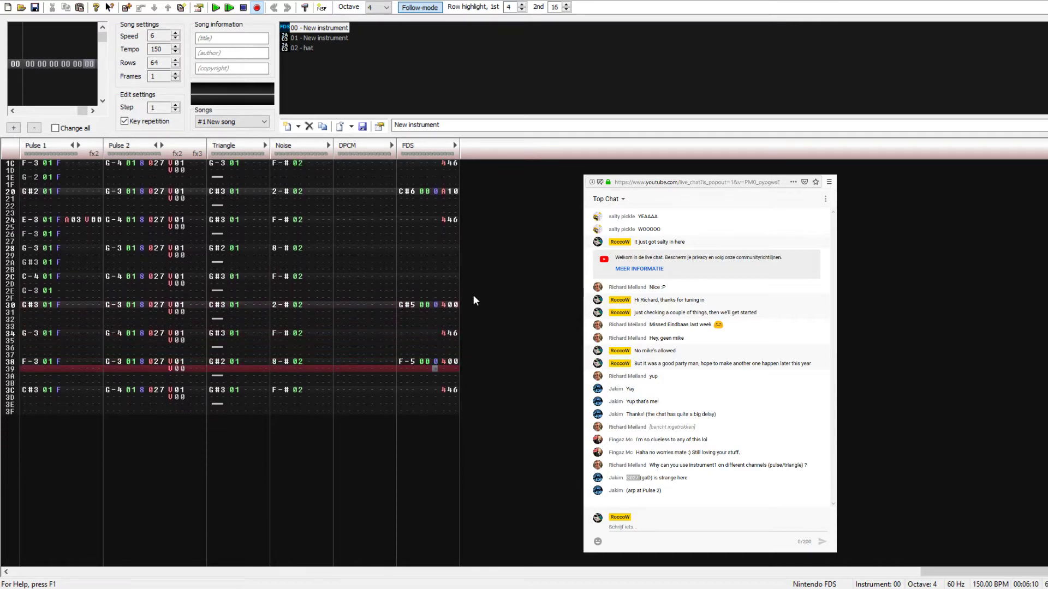
key(Left)
key(Left)
key(Left)
key(Up)
key(Up)
key(Up)
key(Up)
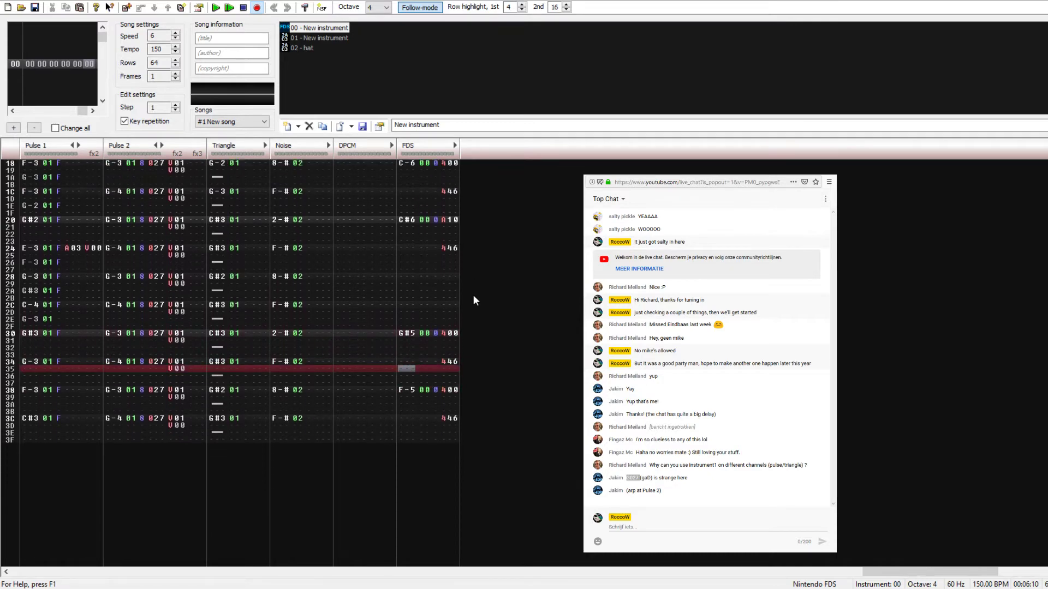
key(Up)
key(Up)
key(Up)
key(Up)
key(Up)
key(shift+Down)
key(shift+Down)
key(shift+Down)
key(shift+Down)
key(shift+Down)
key(shift+Down)
key(shift+Down)
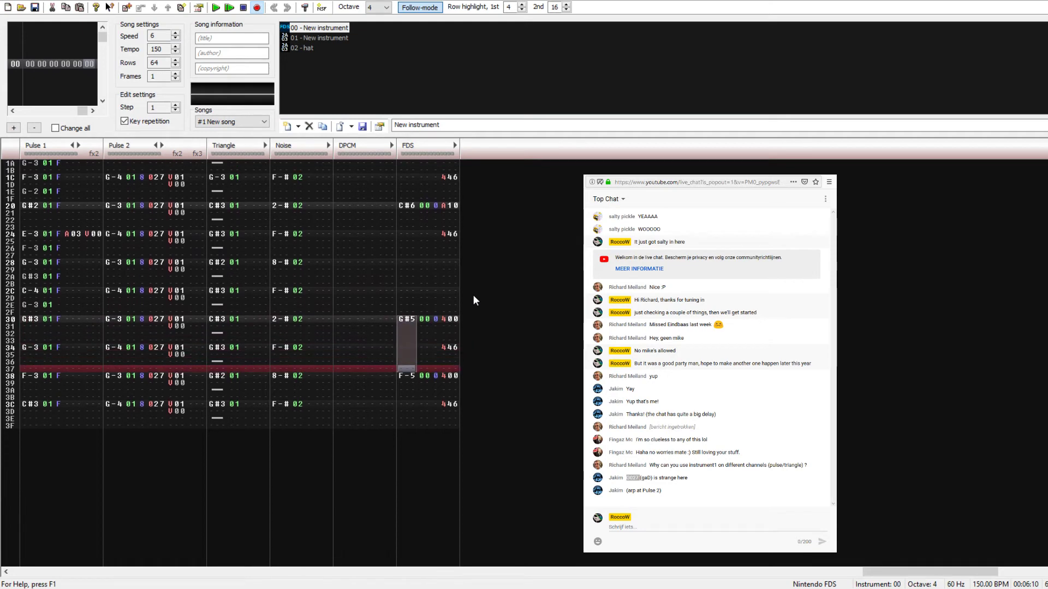
key(shift+Down)
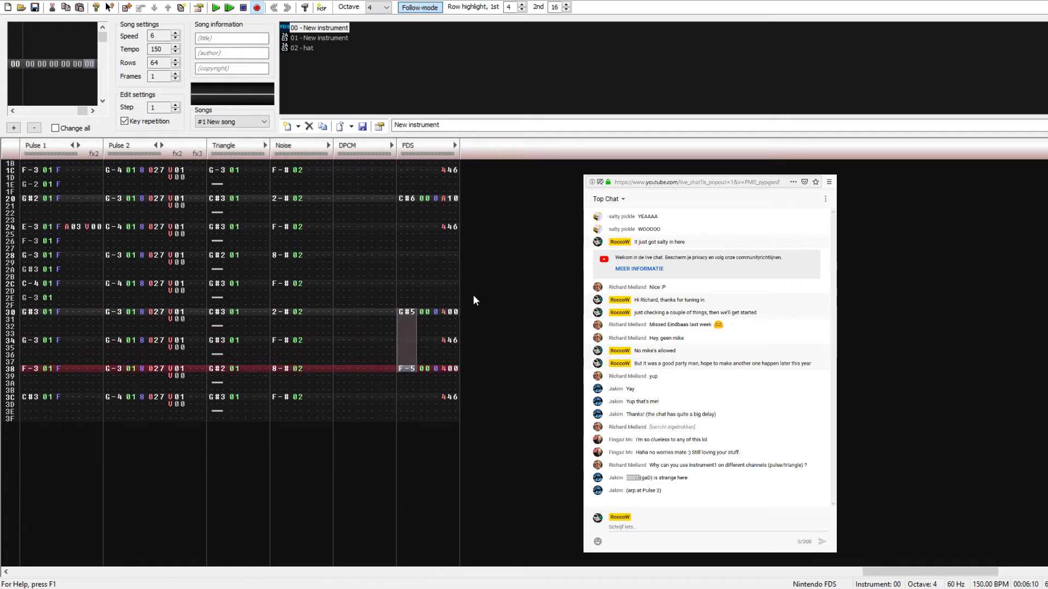
key(Up)
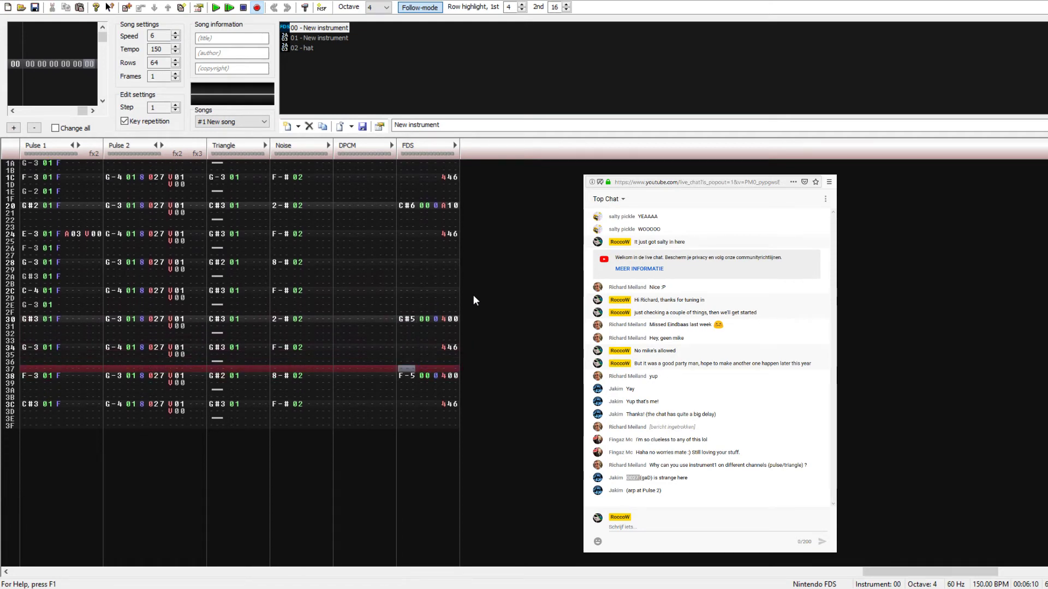
Step: Select instrument 00 and play the pattern back to hear all channels together
key(Return)
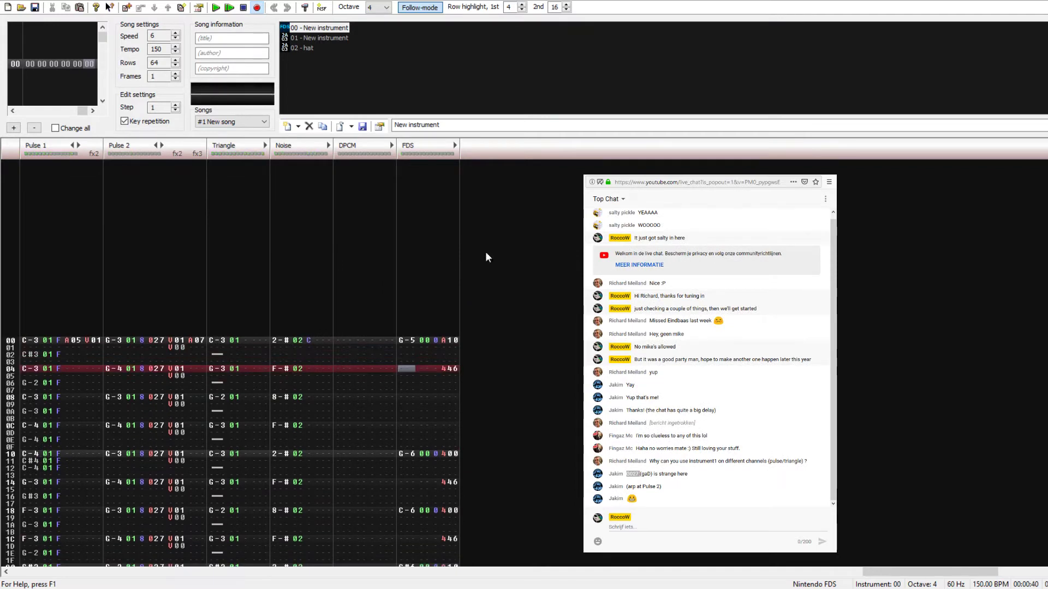
click(313, 28)
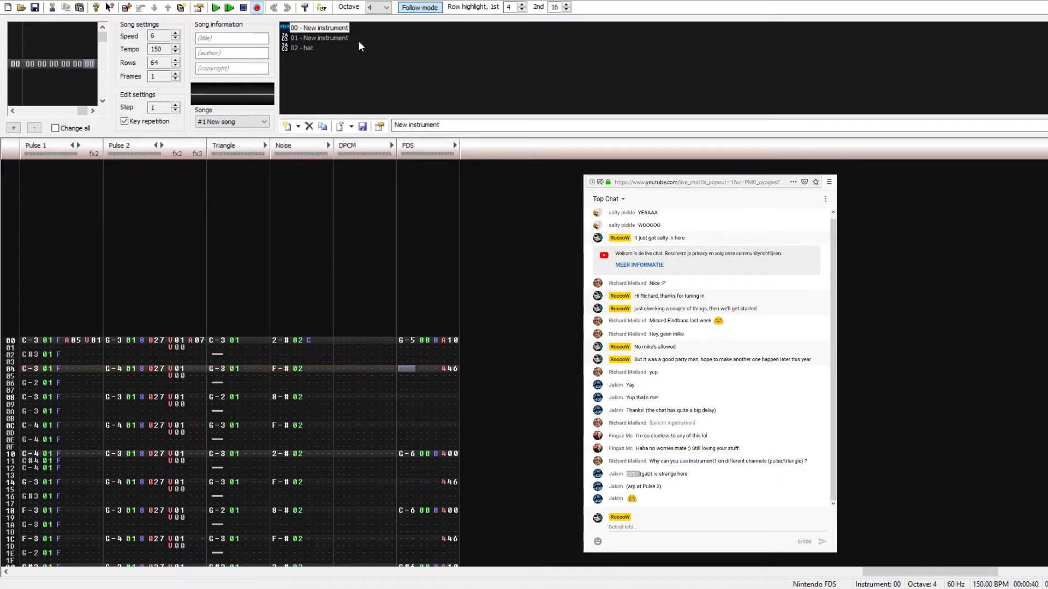
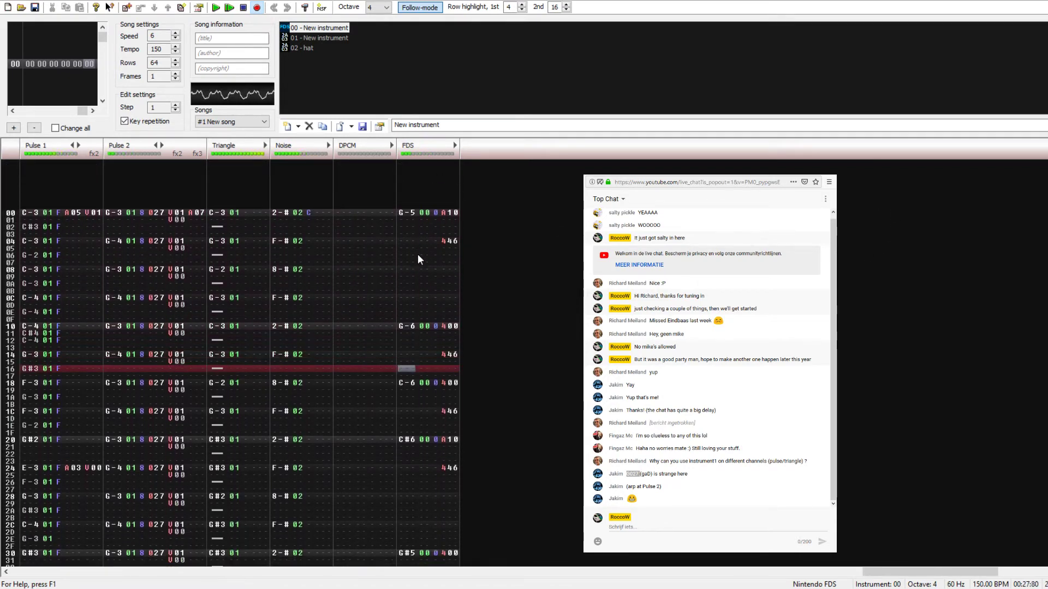
key(Return)
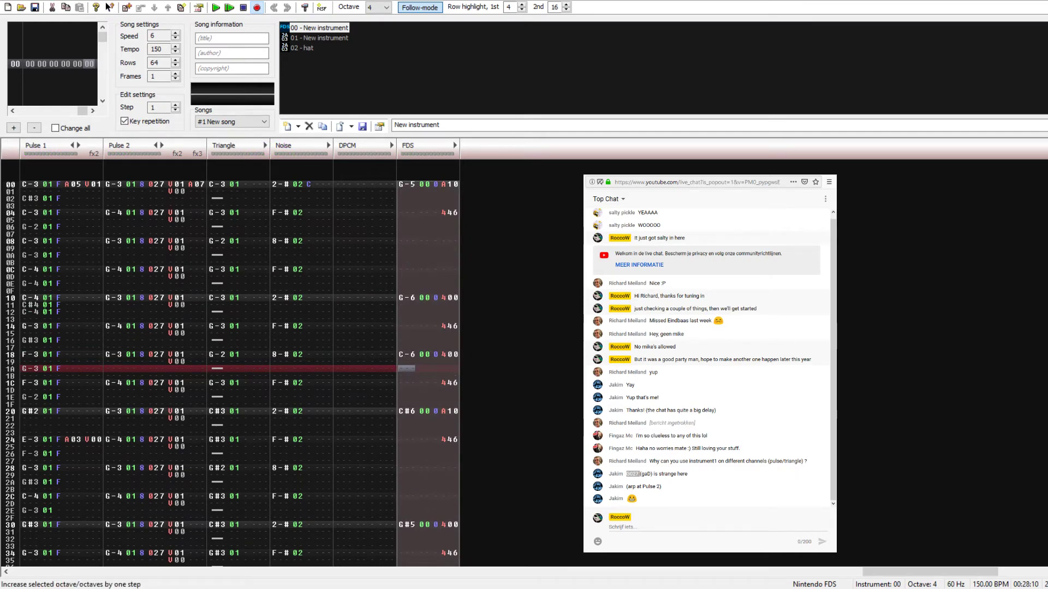
Step: Transpose all notes of the FDS channel down two octaves
click(579, 388)
right_click(429, 336)
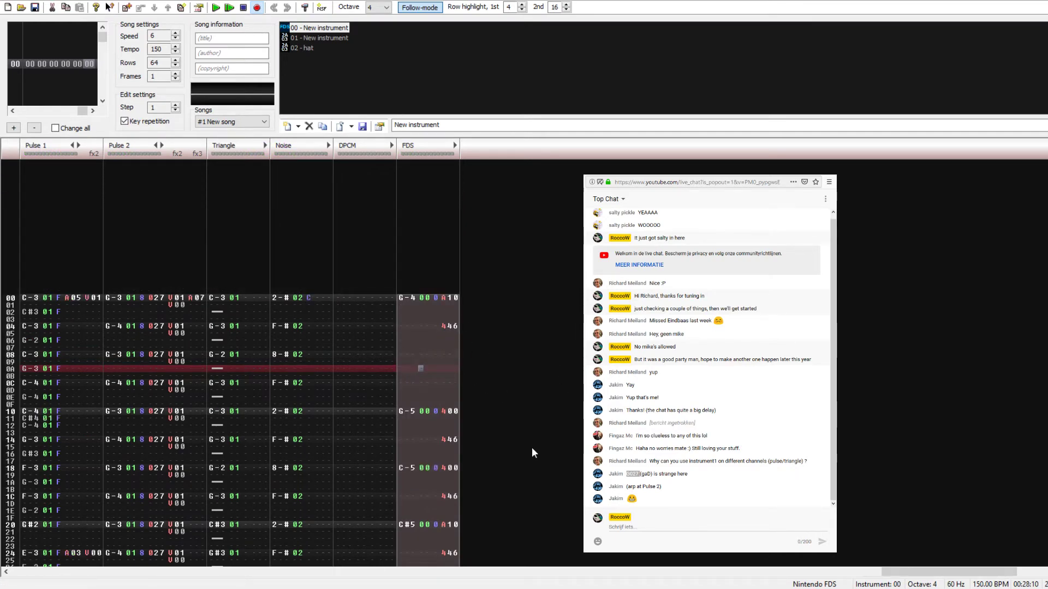
click(571, 483)
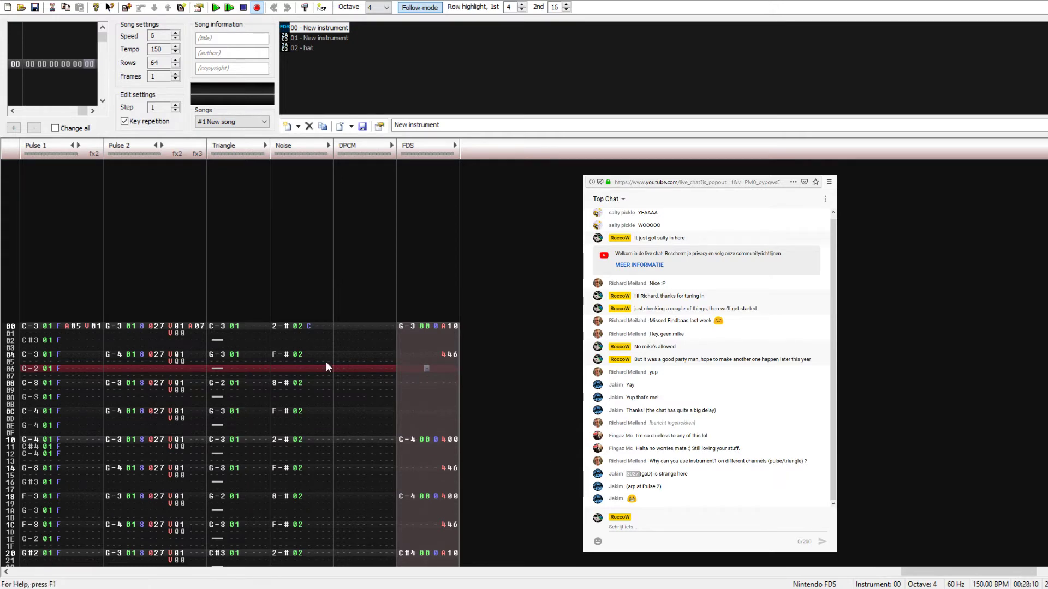
Step: Play the pattern back from row 00 to hear the FDS channel against the other channels
click(405, 326)
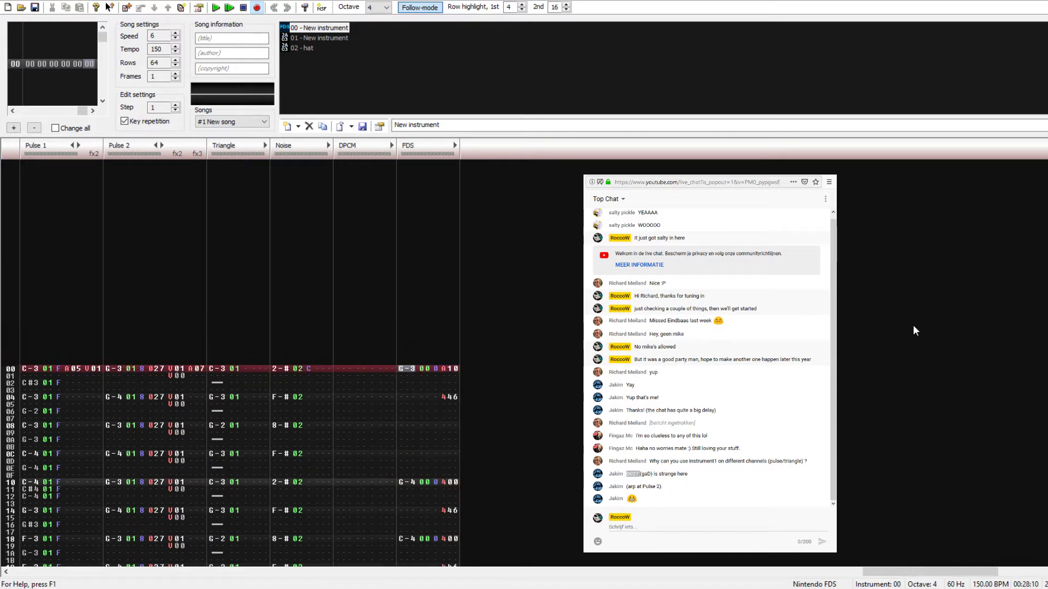
key(Return)
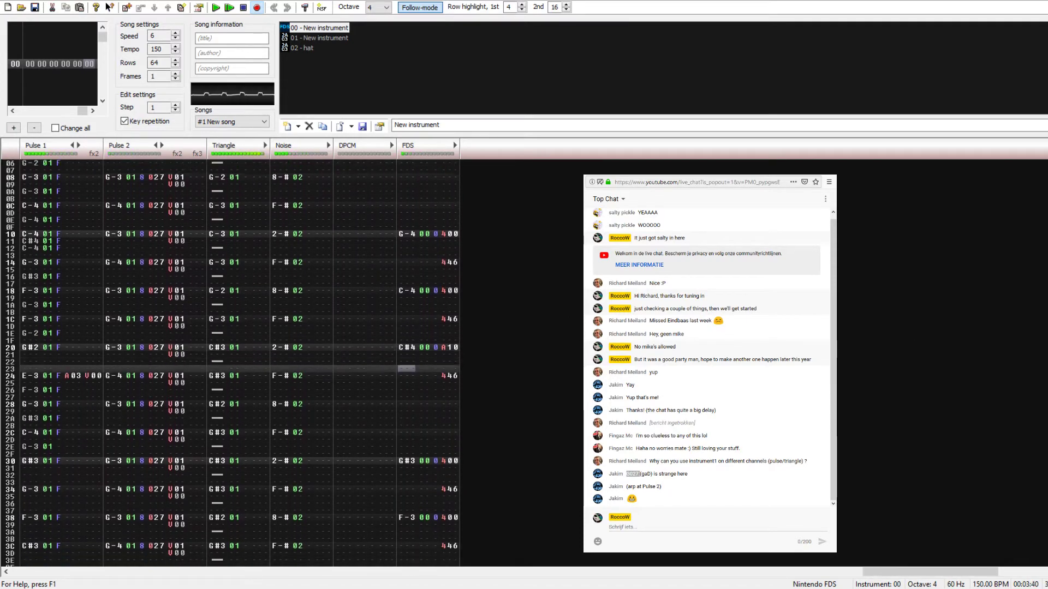
key(Return)
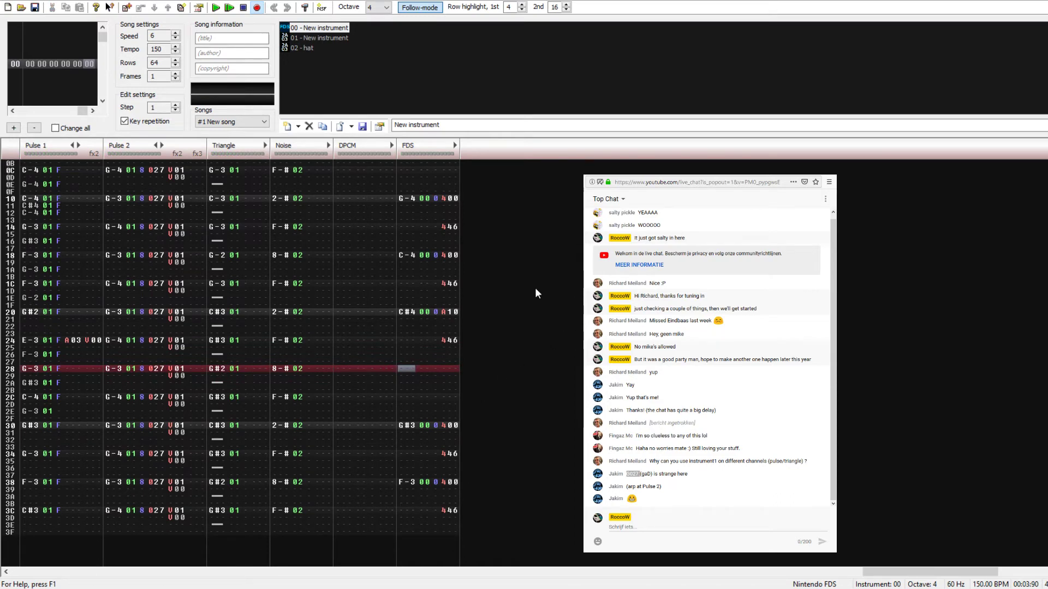
key(Return)
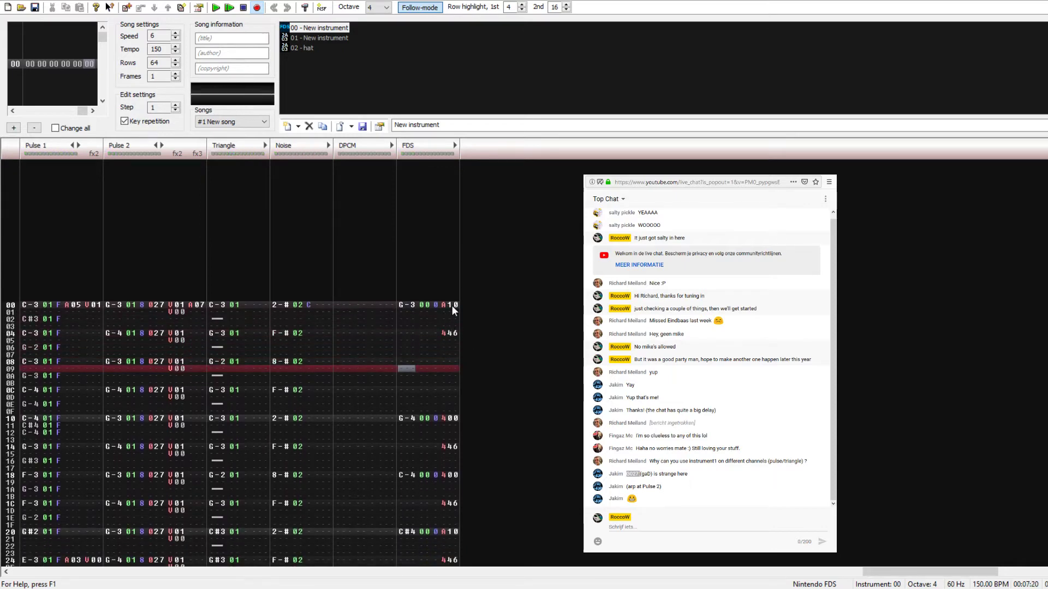
Step: Transpose all notes of the FDS channel up one octave and play the pattern back
click(442, 317)
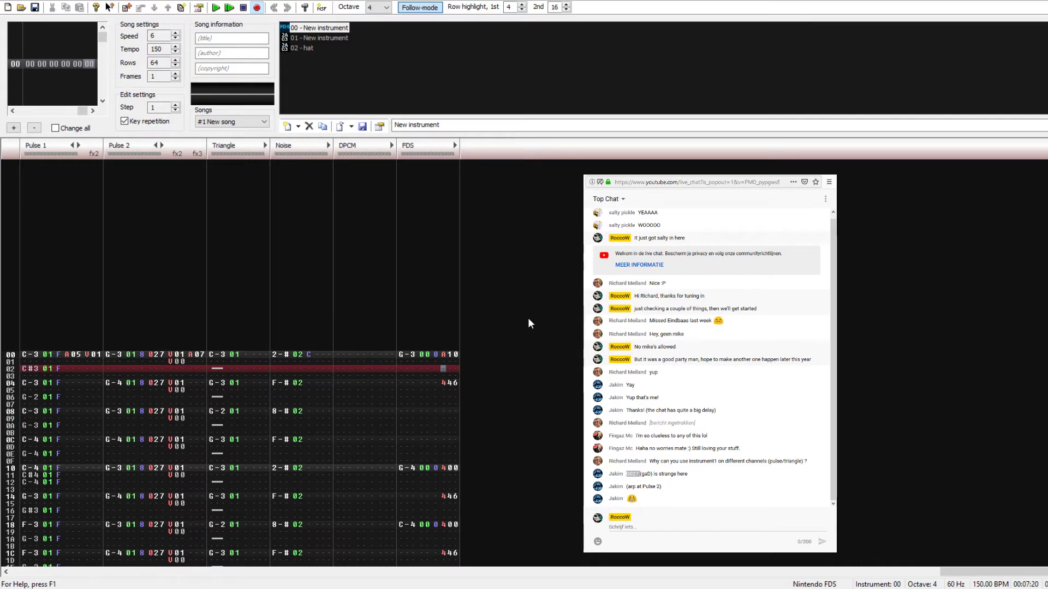
key(ctrl+a)
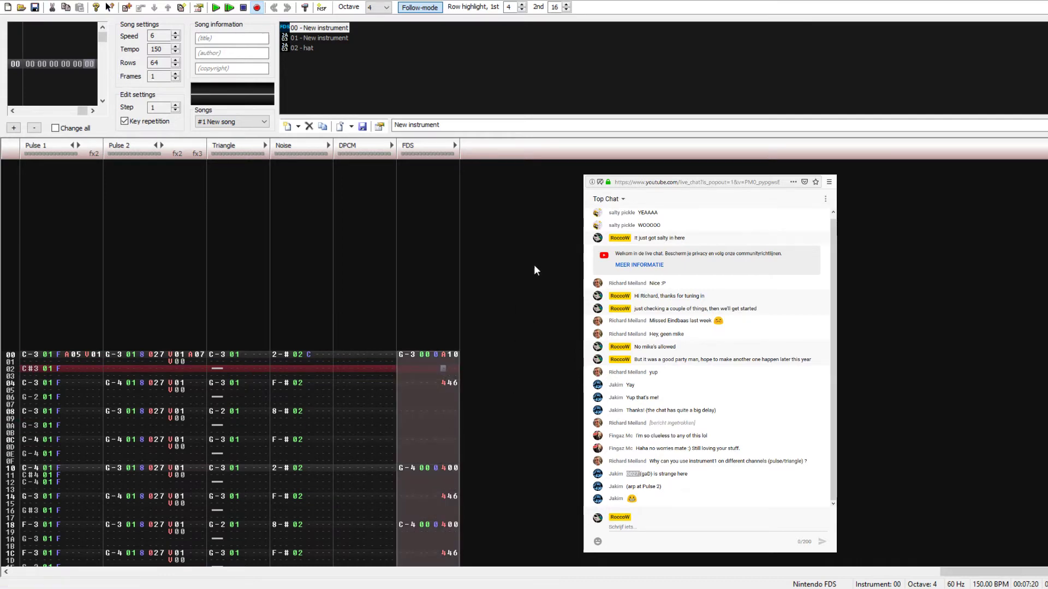
click(575, 283)
key(Return)
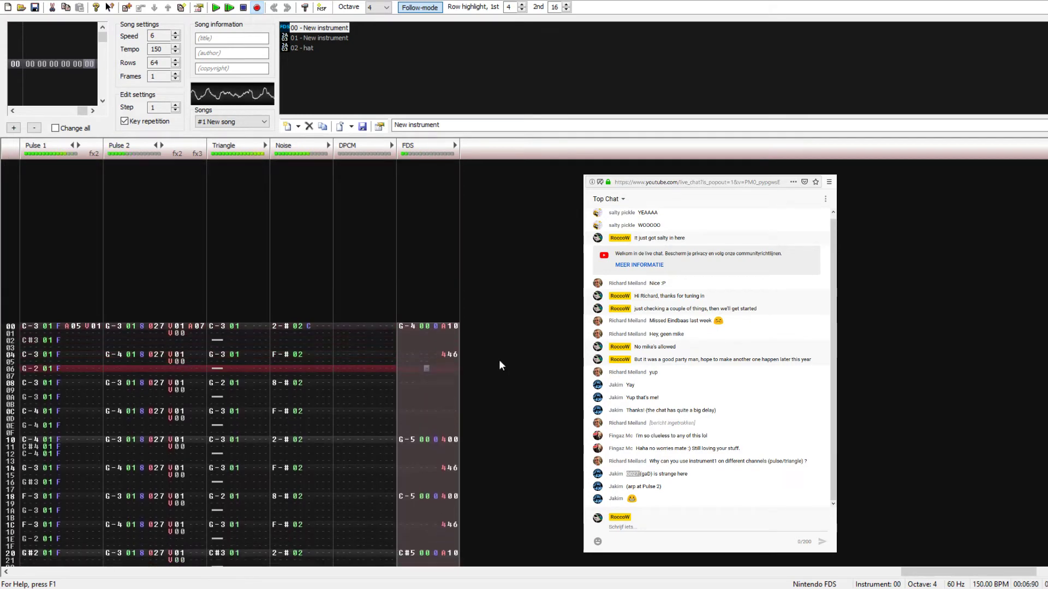
Step: Enter the volume slide effect A00 at row 06 of the FDS channel
click(440, 336)
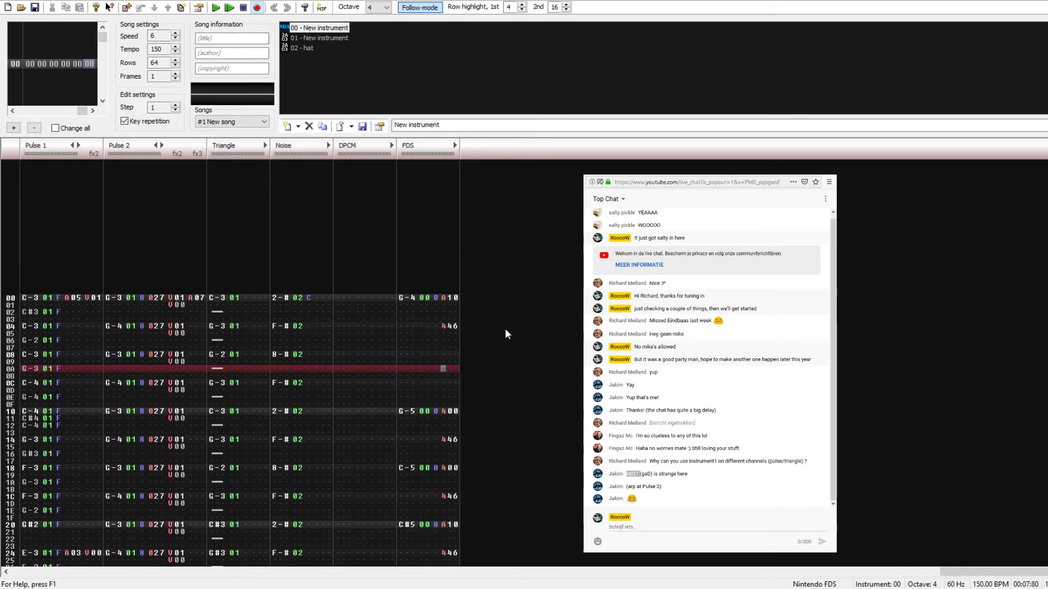
key(Up)
key(Up)
text(a)
key(Down)
key(Up)
key(Up)
key(Delete)
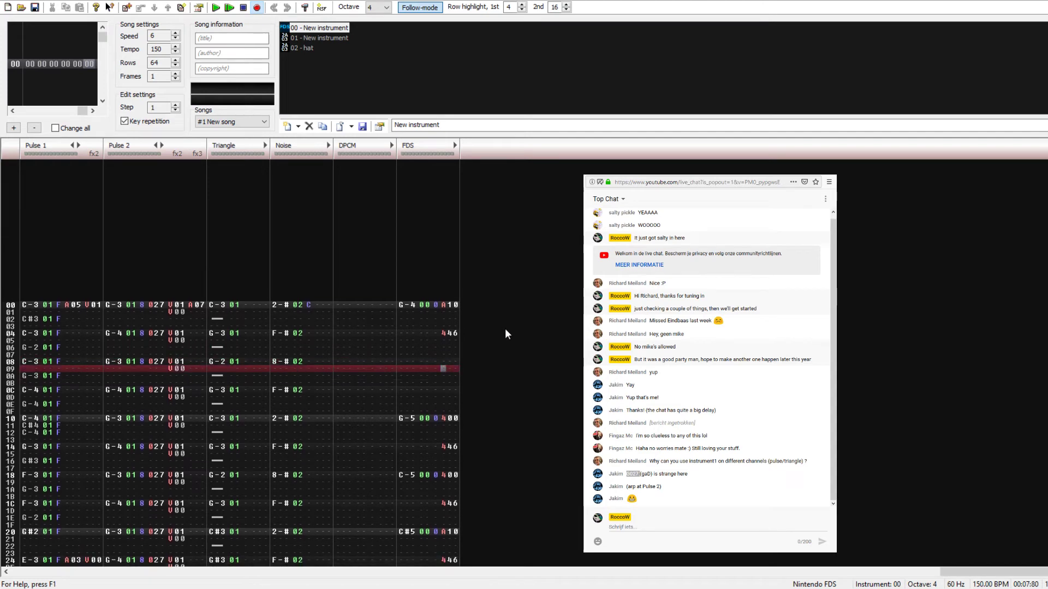
key(Up)
key(Up)
key(Up)
text(a)
key(Down)
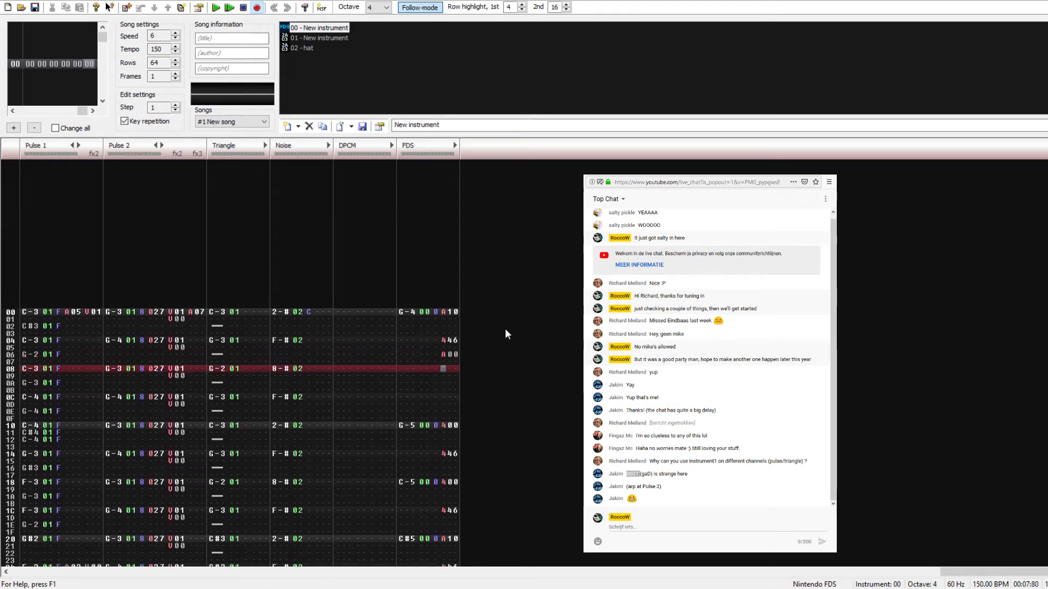
Step: Enter volume slide A01 at row 08 and A00 at row 0A of the FDS channel
text(a)
key(Right)
key(Right)
key(Up)
text(1)
key(Down)
key(Left)
key(Left)
text(a)
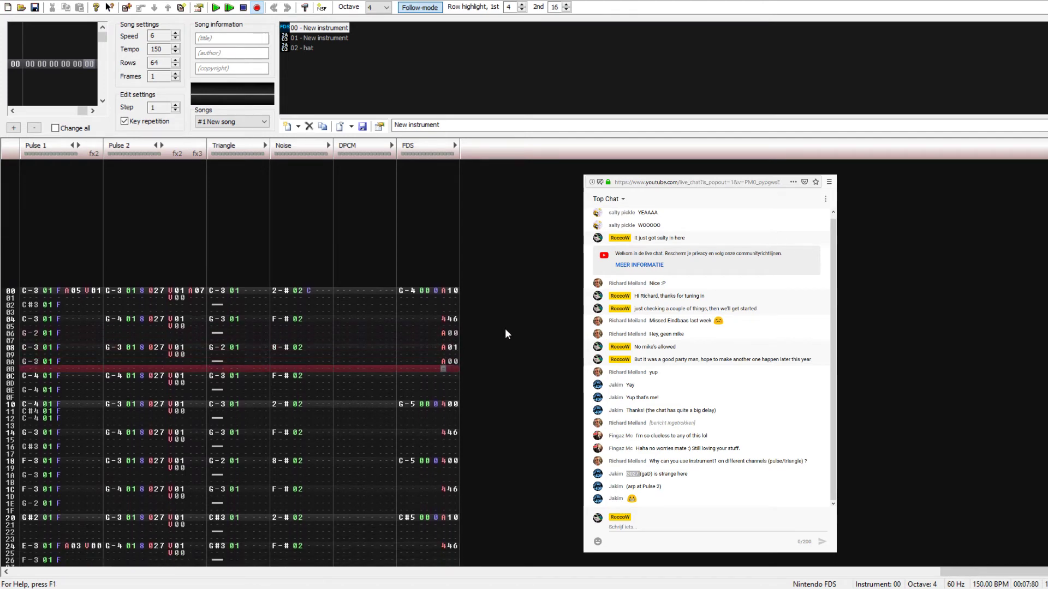
Step: Copy the A01 volume slide from row 08 to row 0C of the FDS channel
key(Up)
key(Up)
key(Up)
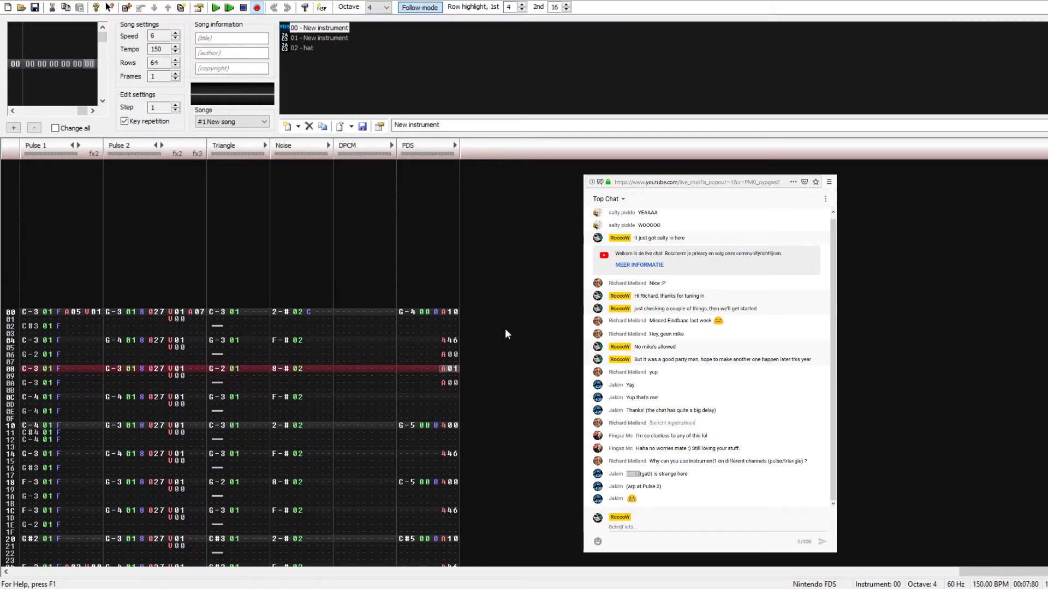
key(Up)
key(Up)
key(Up)
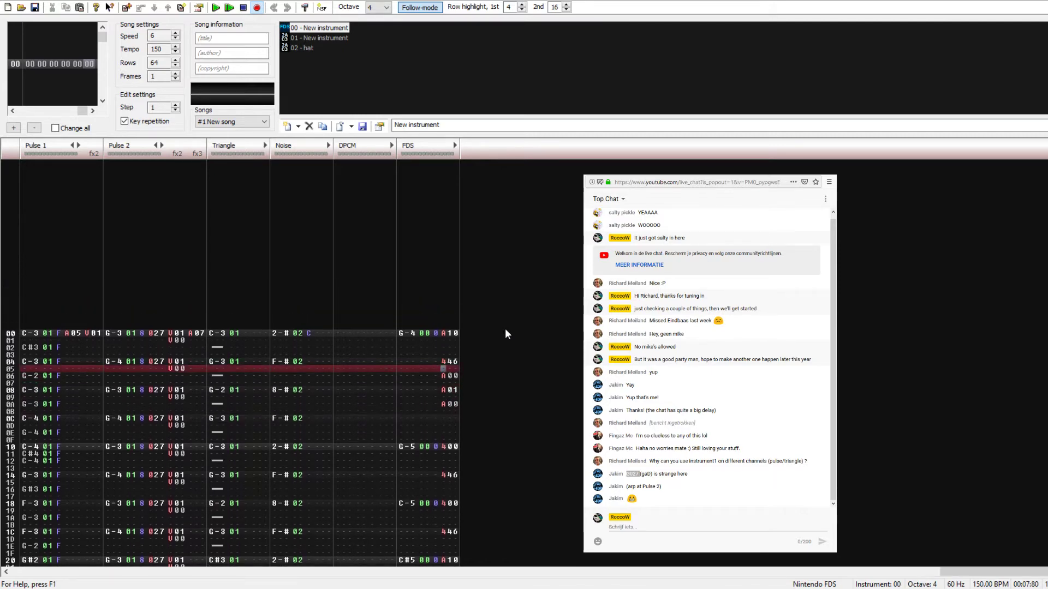
key(Down)
key(Down)
key(Down)
key(Down)
key(Down)
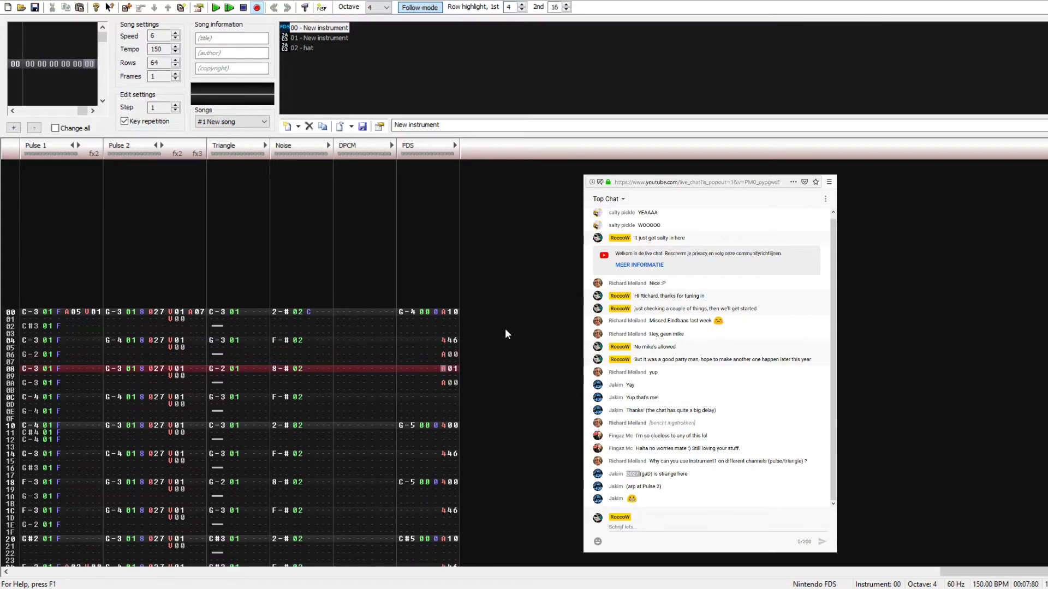
key(Down)
key(Down)
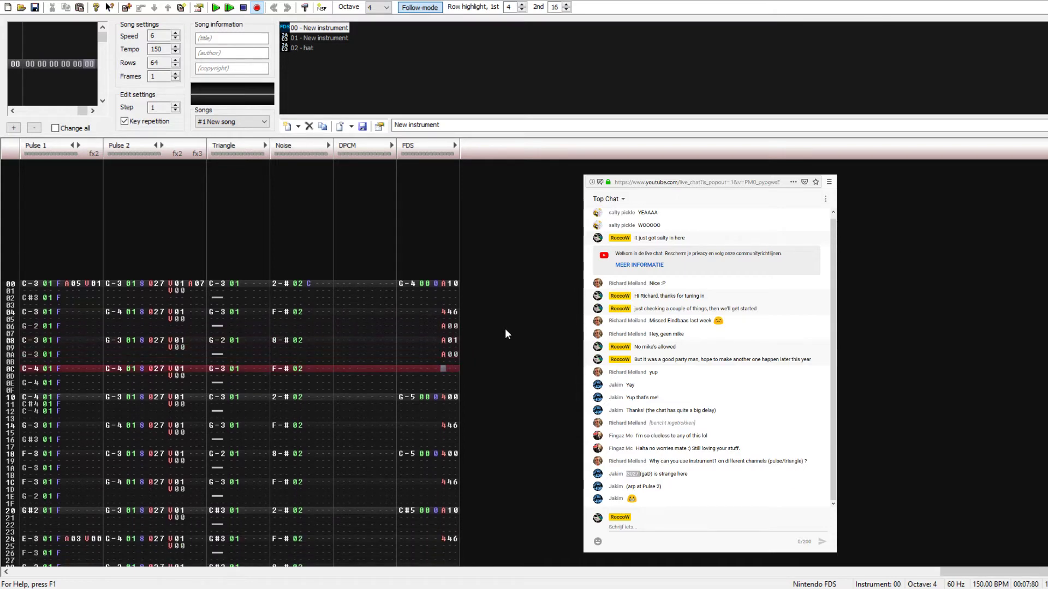
key(Up)
key(Up)
key(Up)
key(Up)
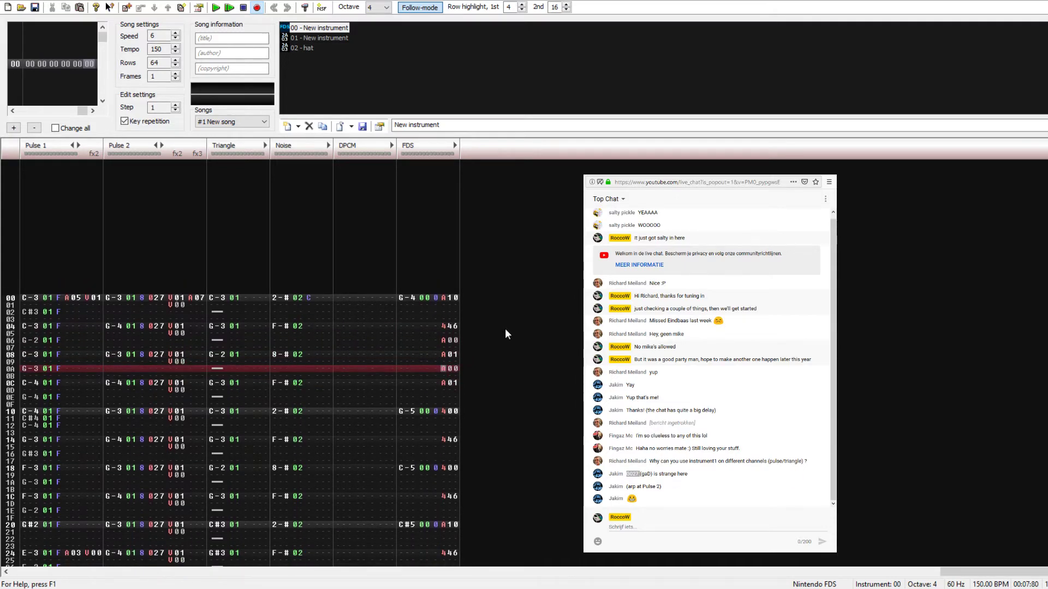
Step: Enter the volume slide effect A00 at row 0E of the FDS channel and play the pattern back
key(Up)
key(Up)
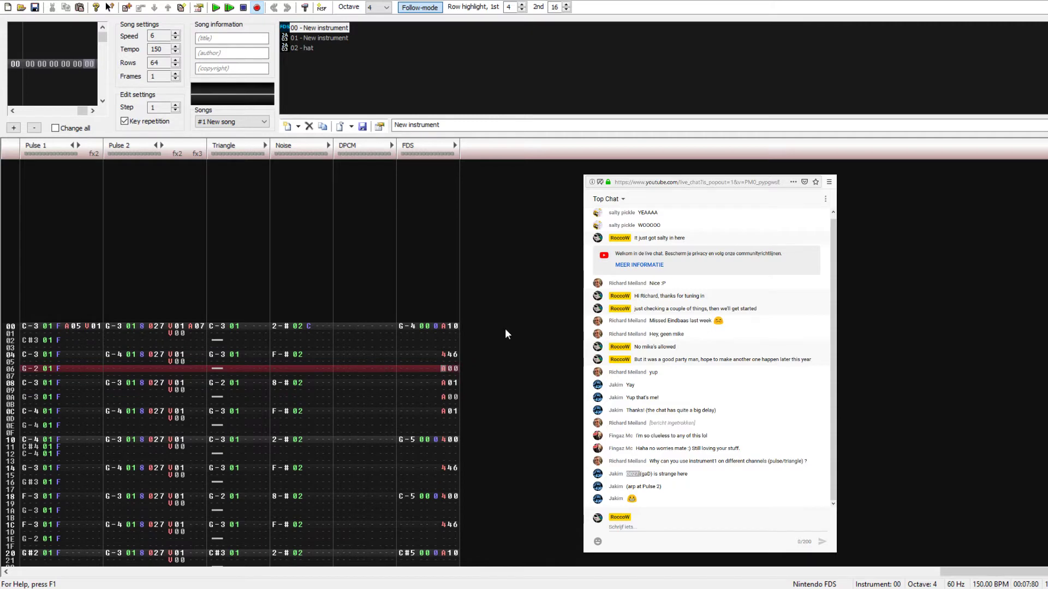
key(Down)
key(Down)
key(Down)
key(Down)
key(Down)
key(Down)
key(Down)
key(Down)
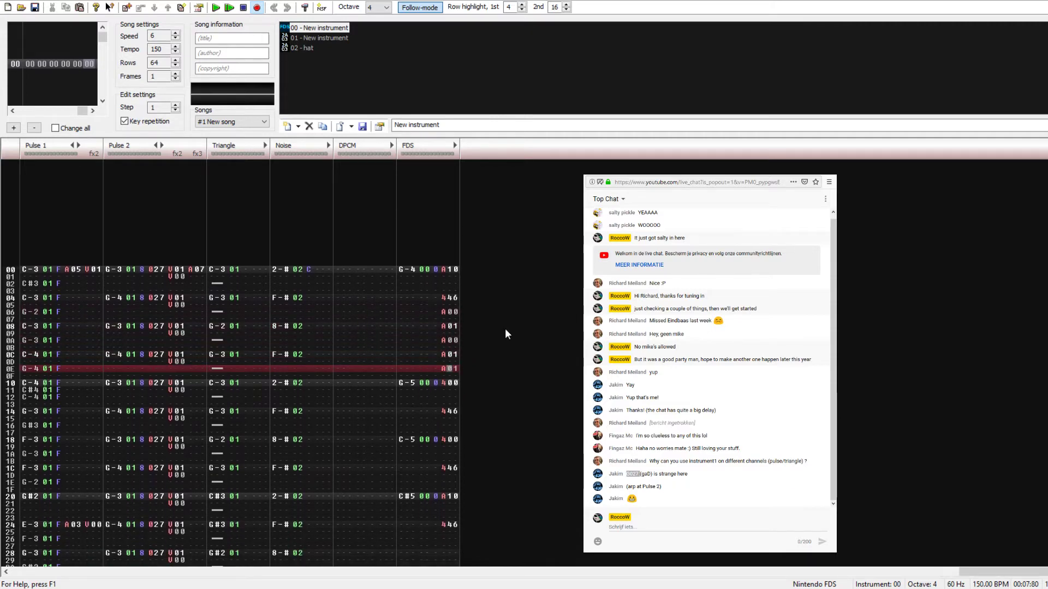
key(Tab)
key(Left)
text(0)
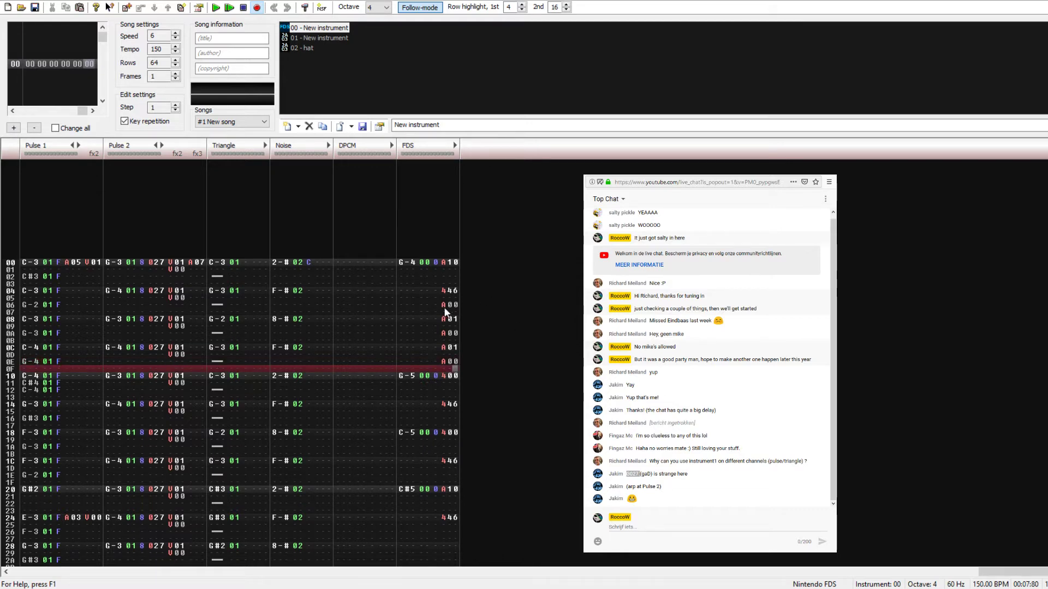
drag(459, 327, 463, 362)
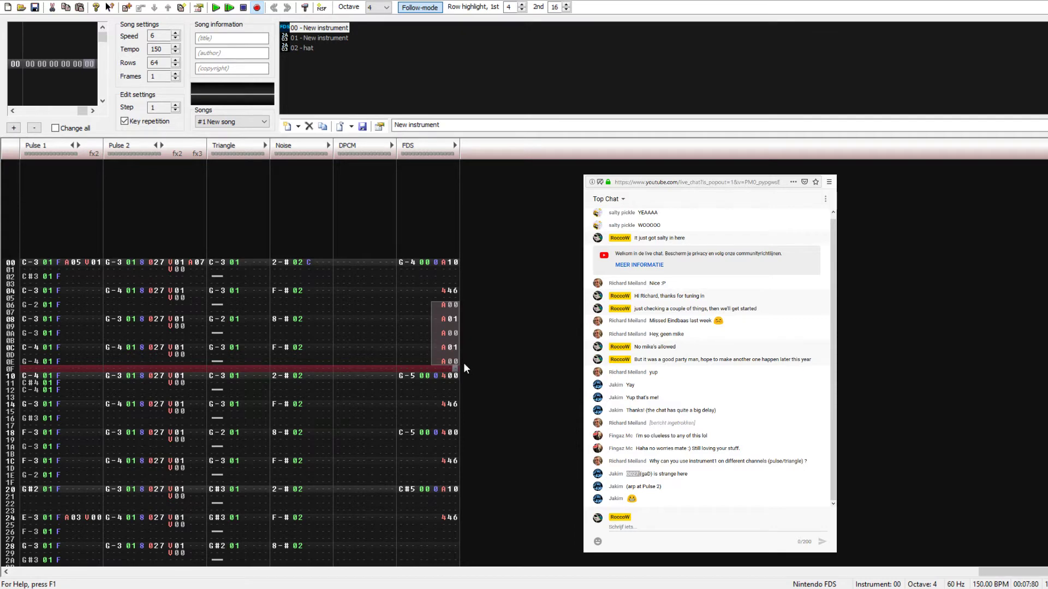
key(Return)
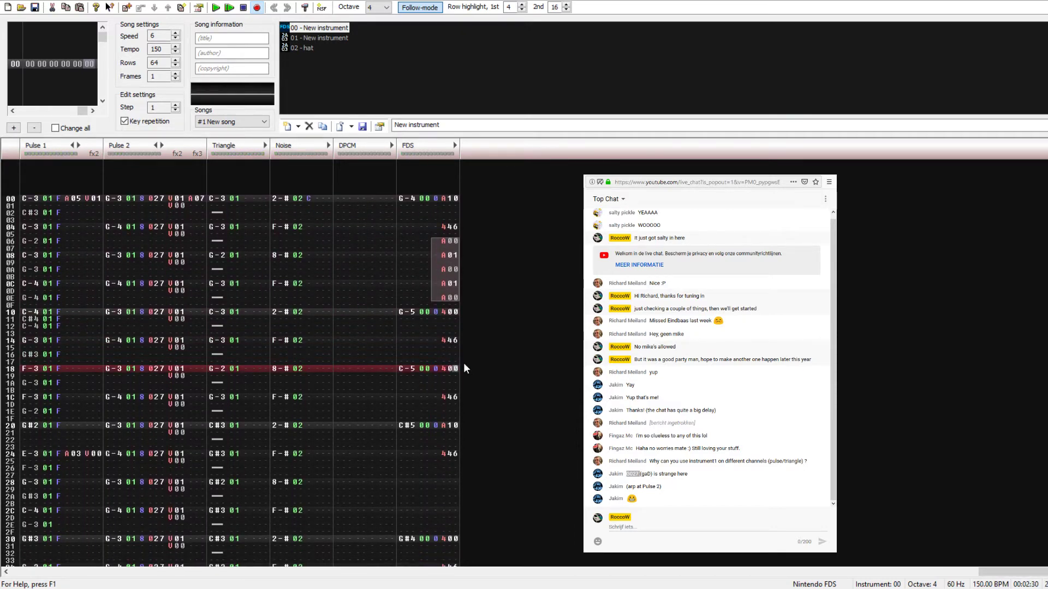
Step: Set the FDS volume slides at rows 08 and 0C to A10 and play the pattern back
click(449, 255)
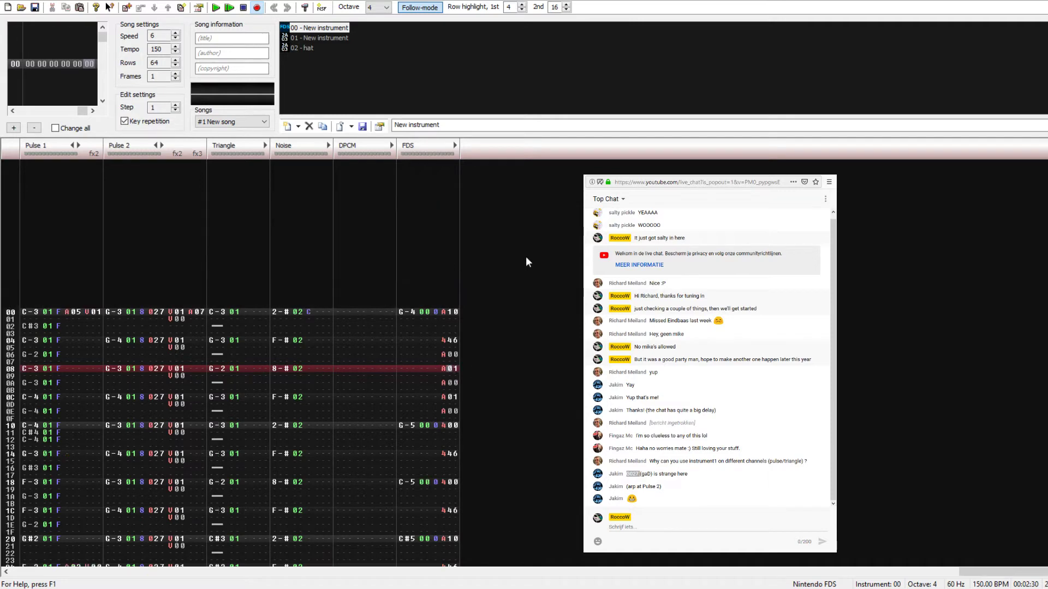
text(1)
key(Up)
key(Right)
text(0)
key(Left)
key(Up)
key(shift+Left)
key(Down)
key(Down)
key(Down)
key(Down)
key(ctrl+v)
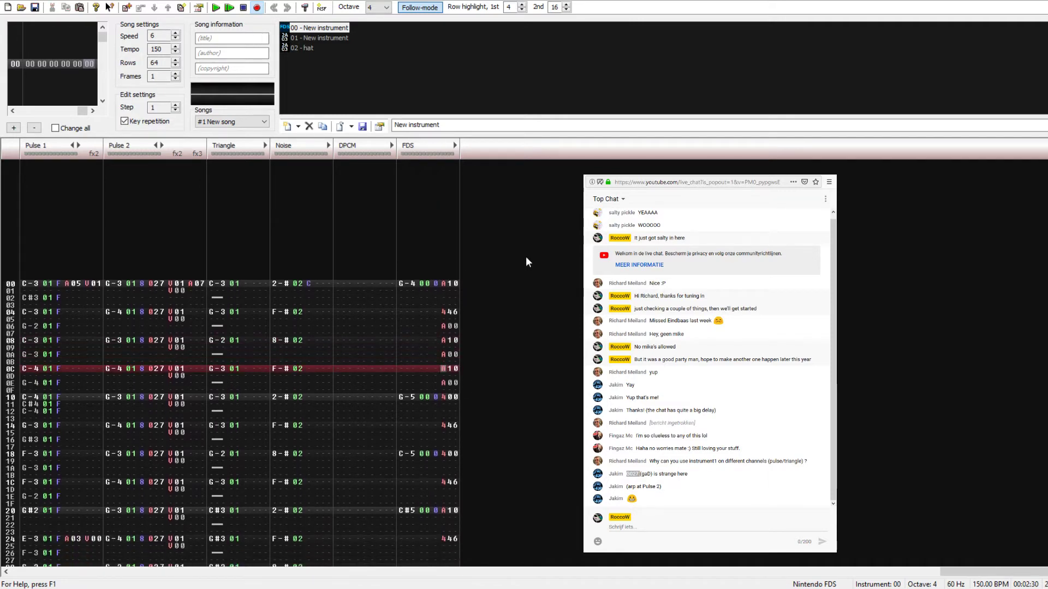
key(Return)
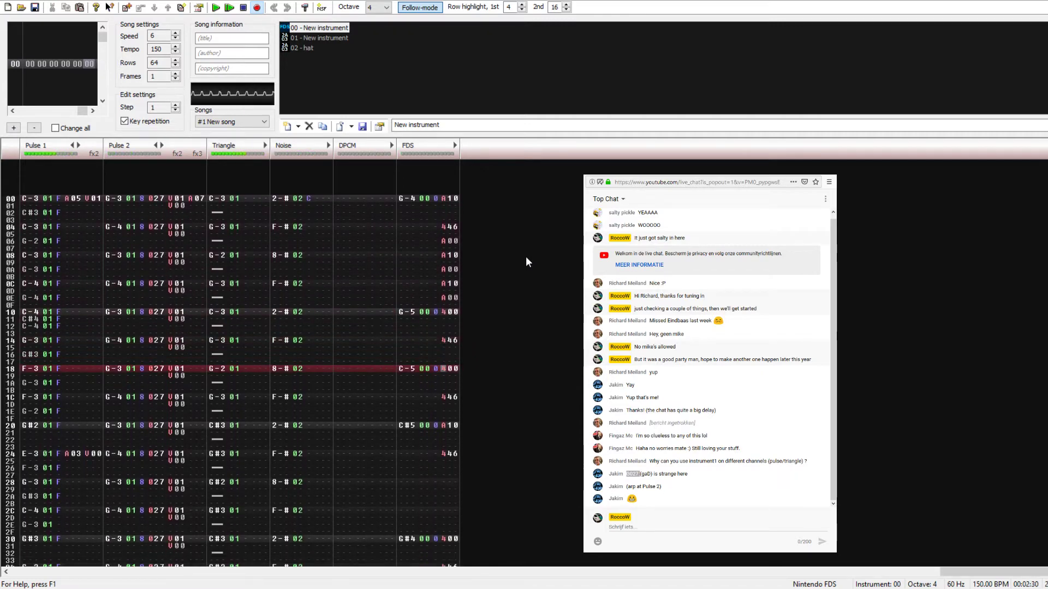
key(Return)
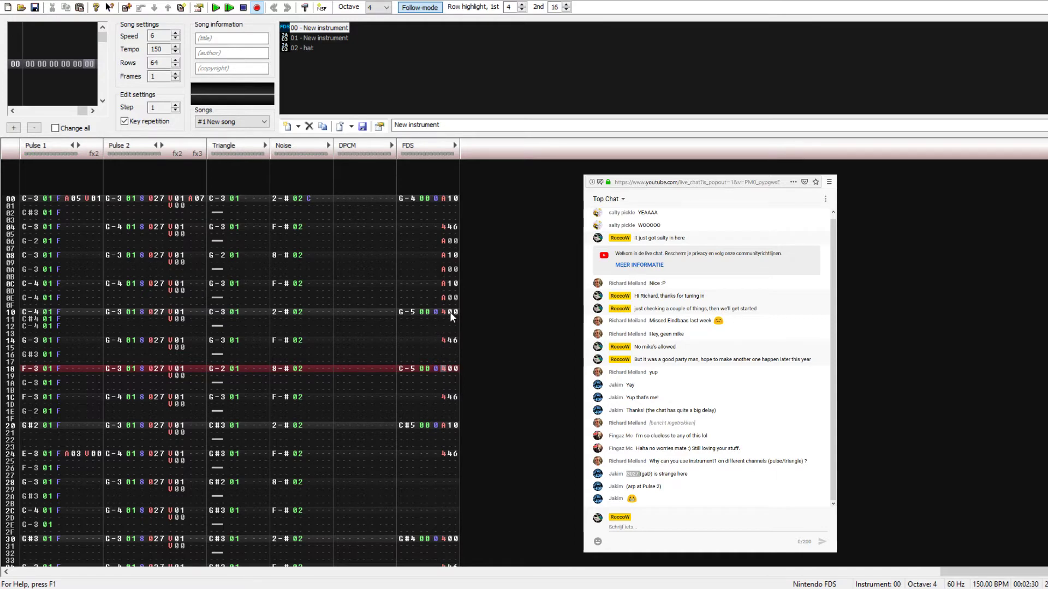
Step: Add a second effect column to the FDS channel and move the volume slides at rows 00 and 06 to 0E into it
click(456, 146)
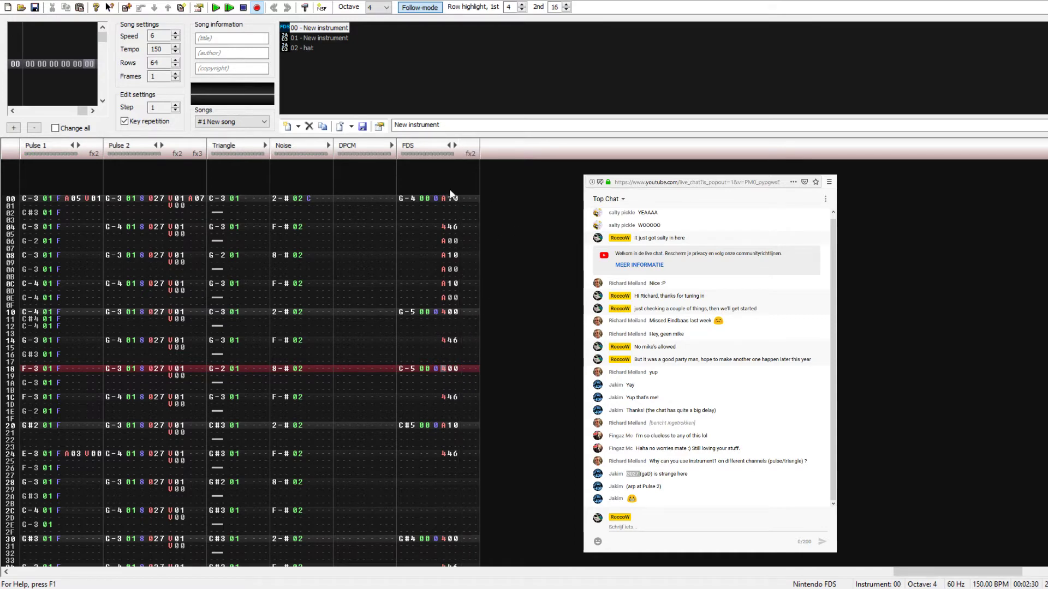
key(ctrl+x)
click(467, 199)
drag(443, 408, 449, 465)
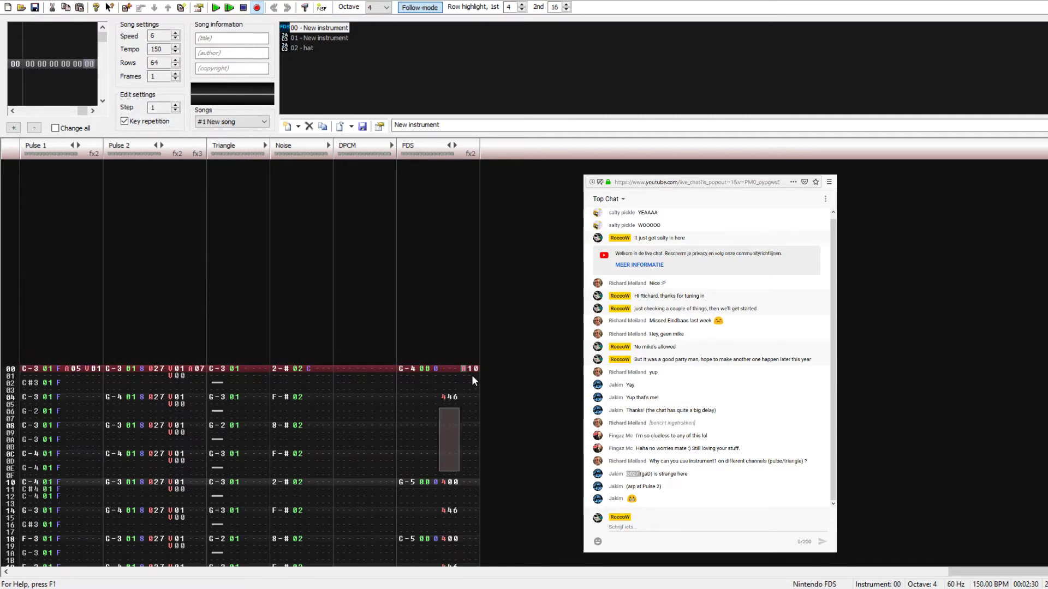
click(466, 411)
key(ctrl+v)
click(464, 454)
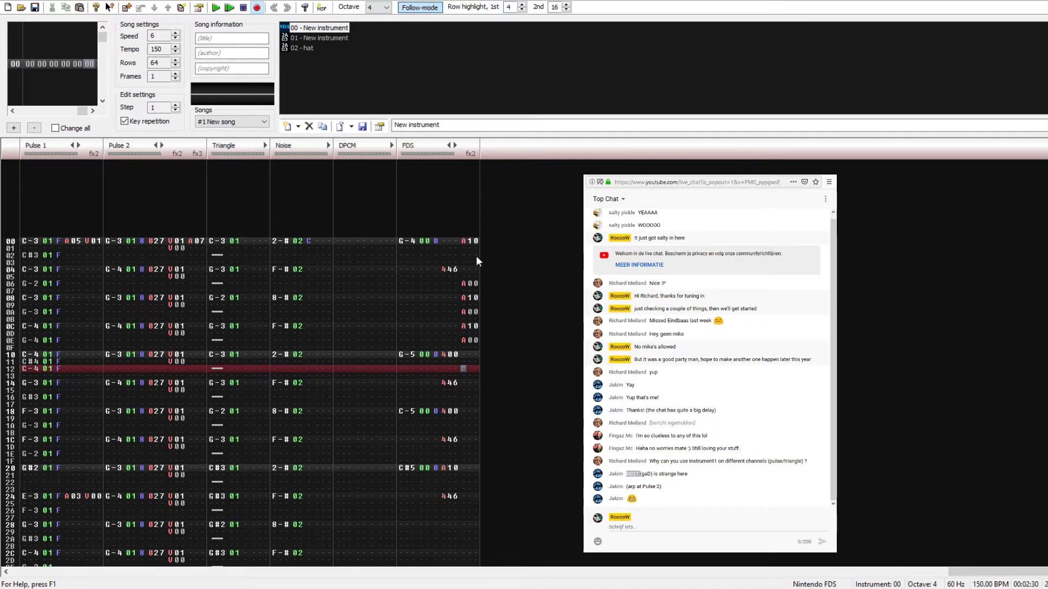
click(455, 145)
click(455, 145)
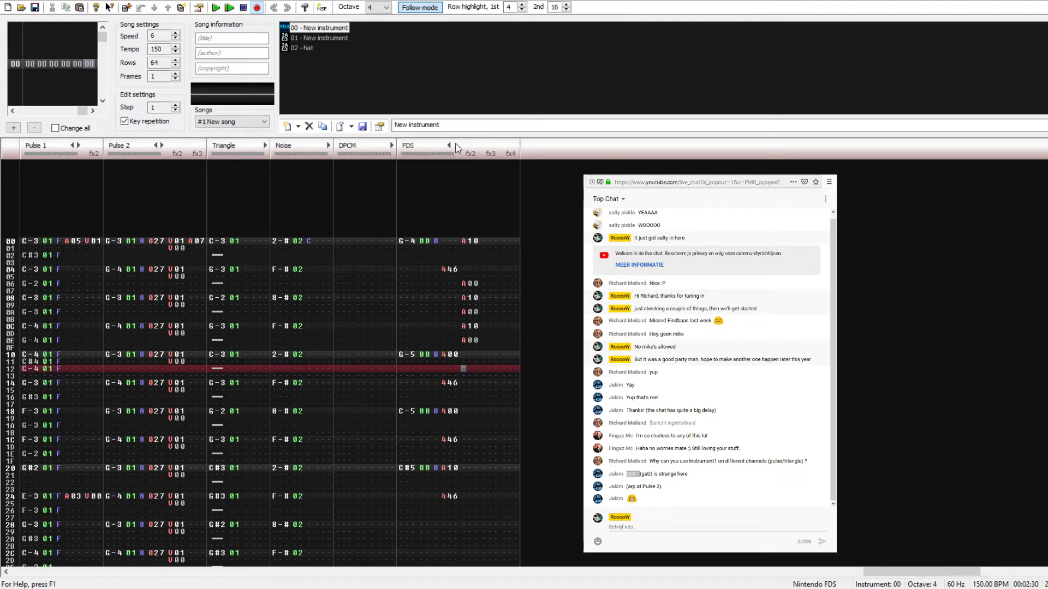
click(449, 145)
click(449, 146)
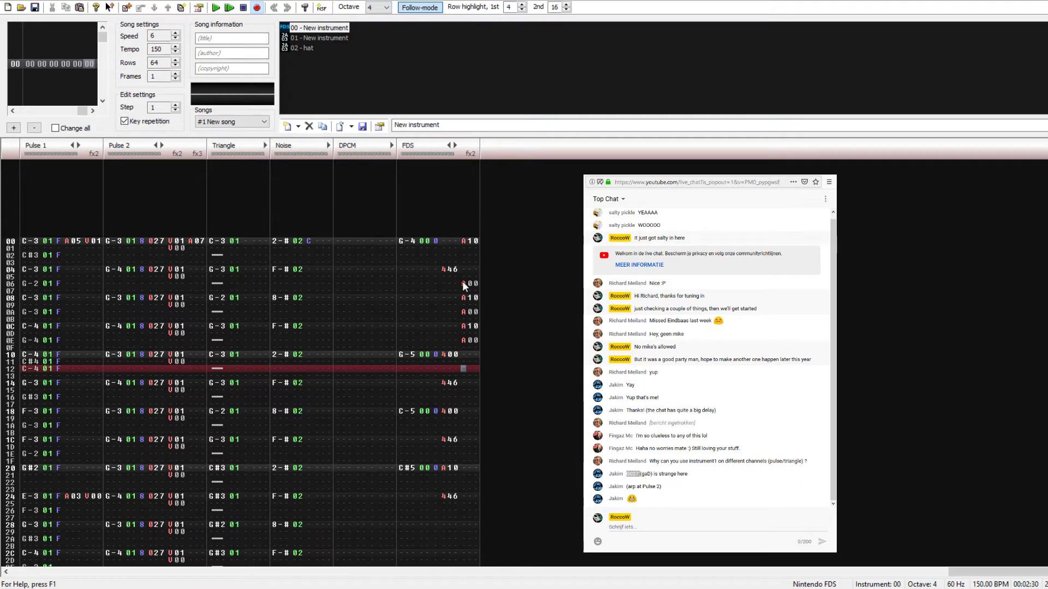
Step: Copy the FDS volume slides at rows 06 to 0E to the second effect column from row 26 onward
drag(463, 284, 476, 347)
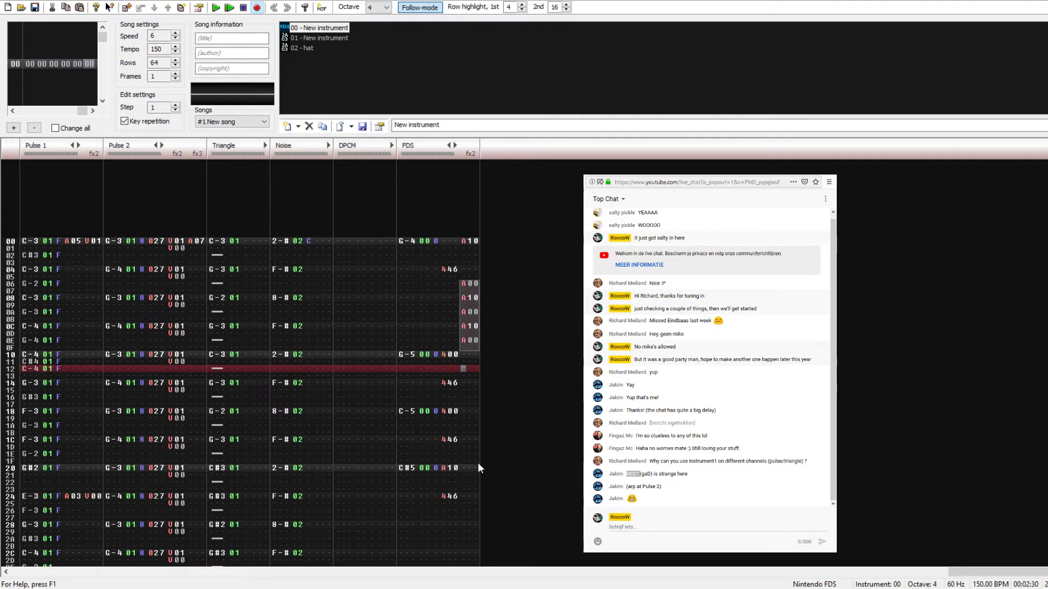
scroll(474, 470, down, 3)
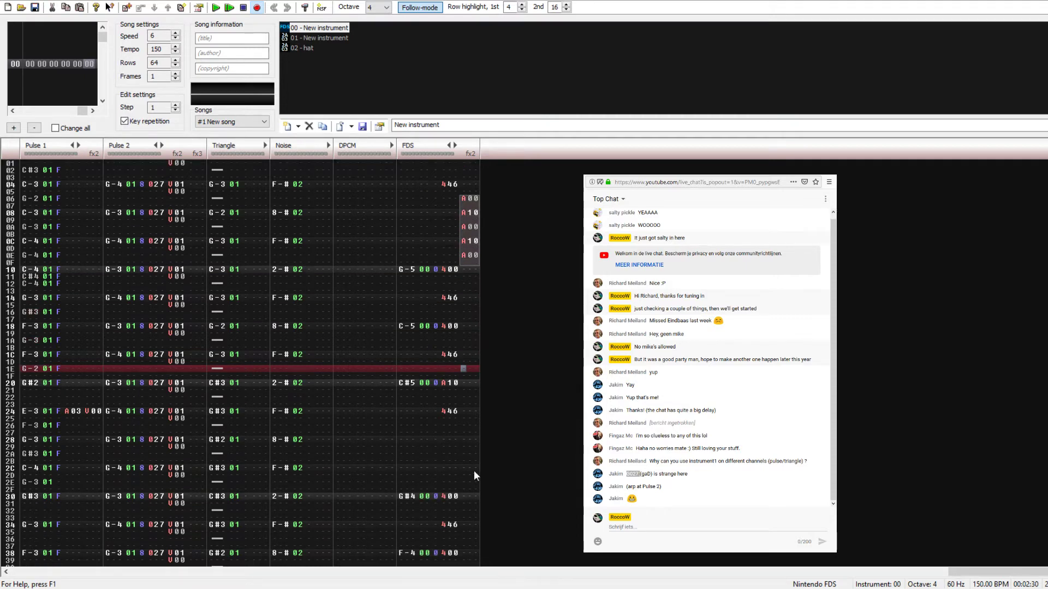
click(462, 424)
key(ctrl+v)
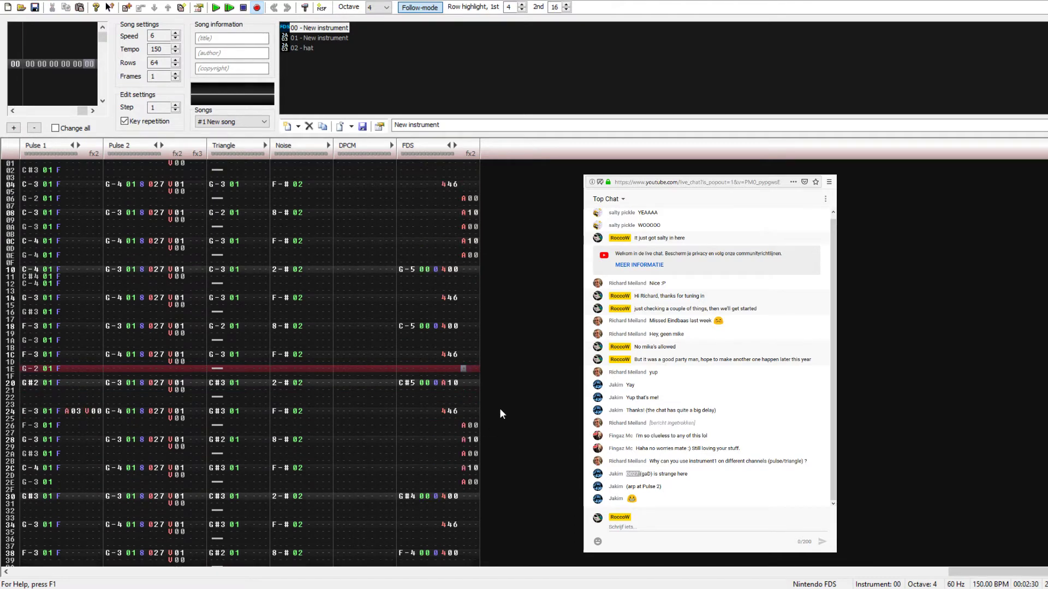
Step: Copy the A10 volume slide from row 00 to row 10 in the second effect column of the FDS channel
scroll(501, 415, up, 2)
scroll(468, 372, up, 4)
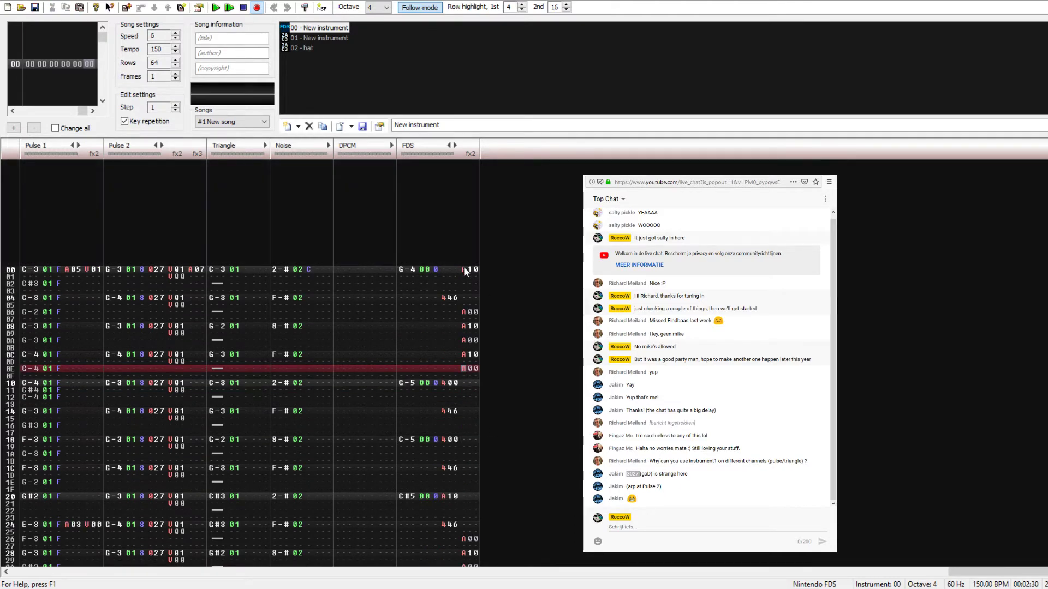
click(465, 384)
key(ctrl+v)
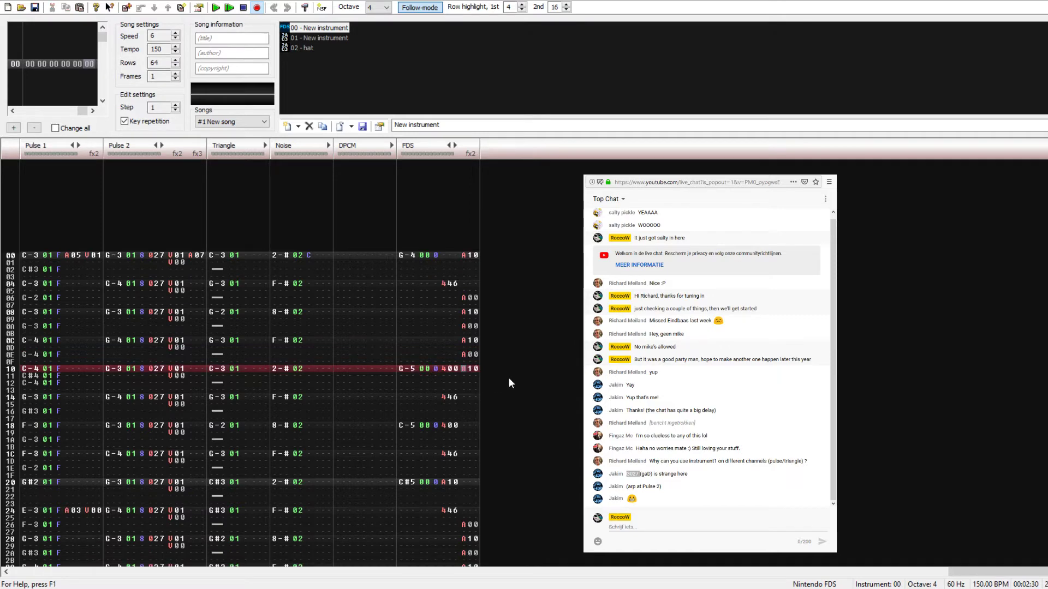
Step: Add the A10 volume slide at row 20 in the second effect column of the FDS channel
key(Down)
scroll(509, 379, down, 2)
key(Up)
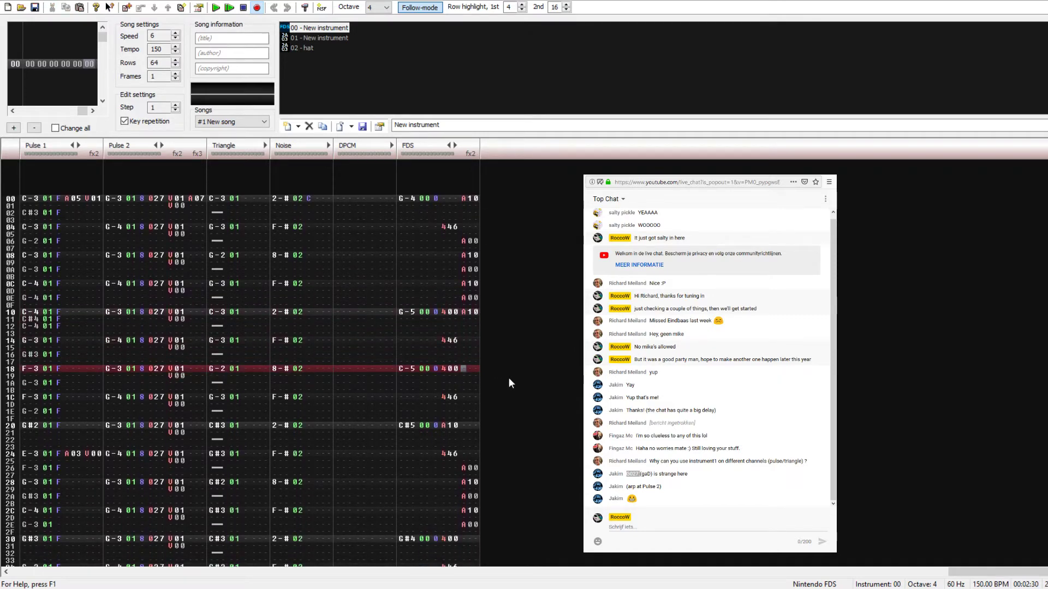
key(Down)
key(Down)
key(Up)
key(Up)
key(Down)
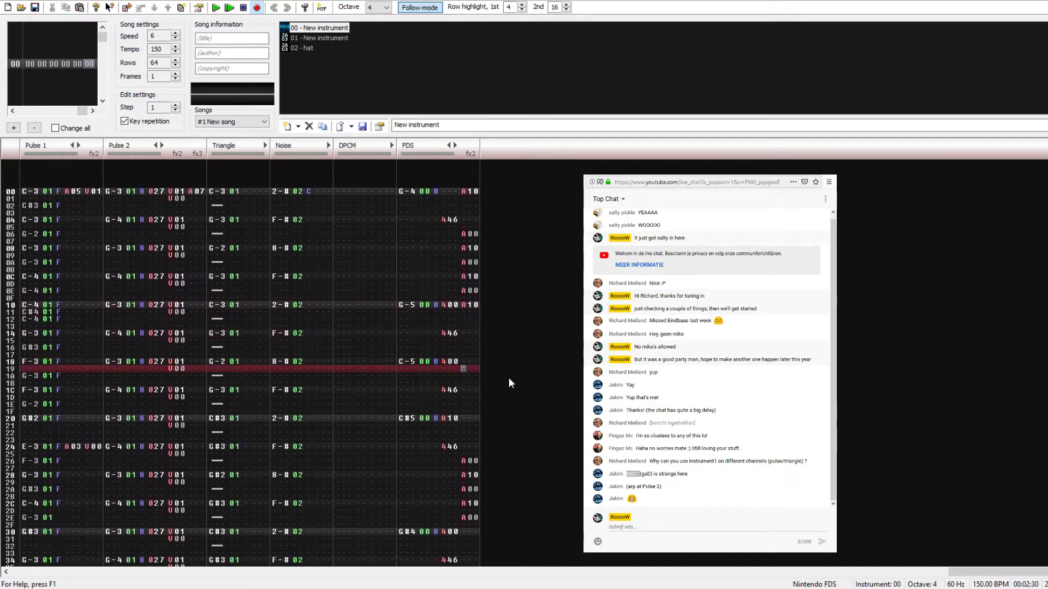
key(Down)
key(Down)
key(Down)
key(Down)
key(Down)
key(Down)
key(Down)
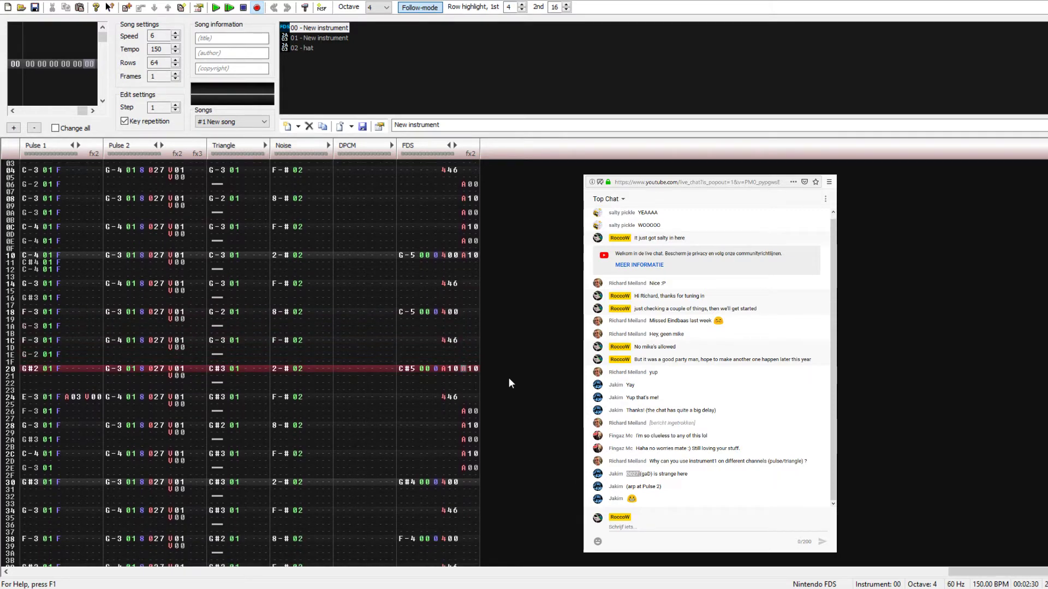
key(shift+Up)
key(shift+Up)
key(shift+Up)
key(shift+Up)
key(shift+Up)
key(shift+Up)
key(shift+Up)
key(shift+Up)
key(shift+Up)
key(shift+Up)
key(shift+Up)
key(shift+Up)
key(shift+Up)
key(shift+Up)
key(shift+Up)
key(shift+Up)
key(shift+Up)
key(shift+Up)
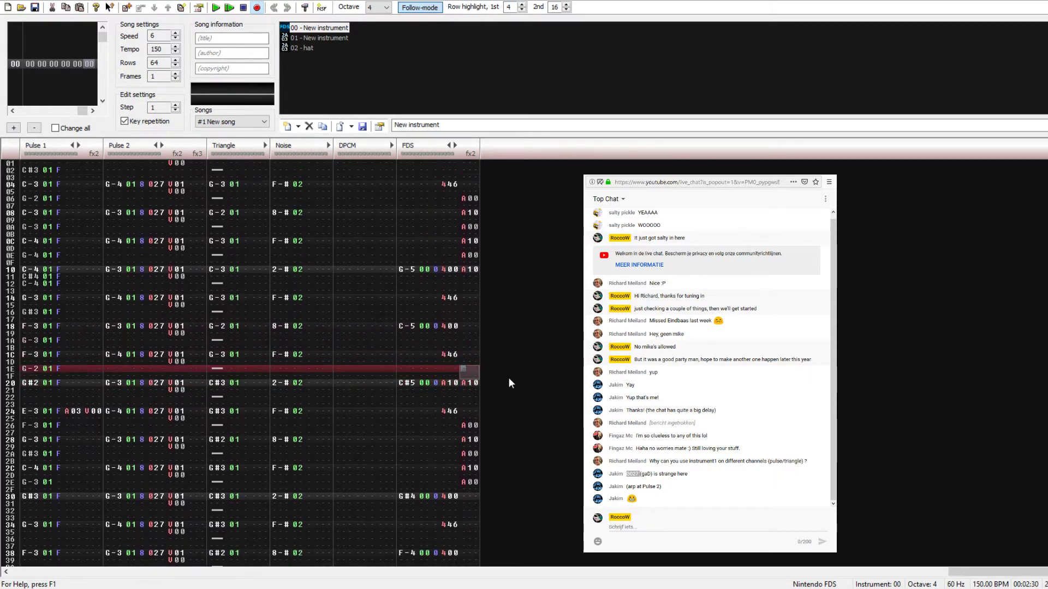
key(Up)
key(Up)
key(Up)
key(Up)
key(Up)
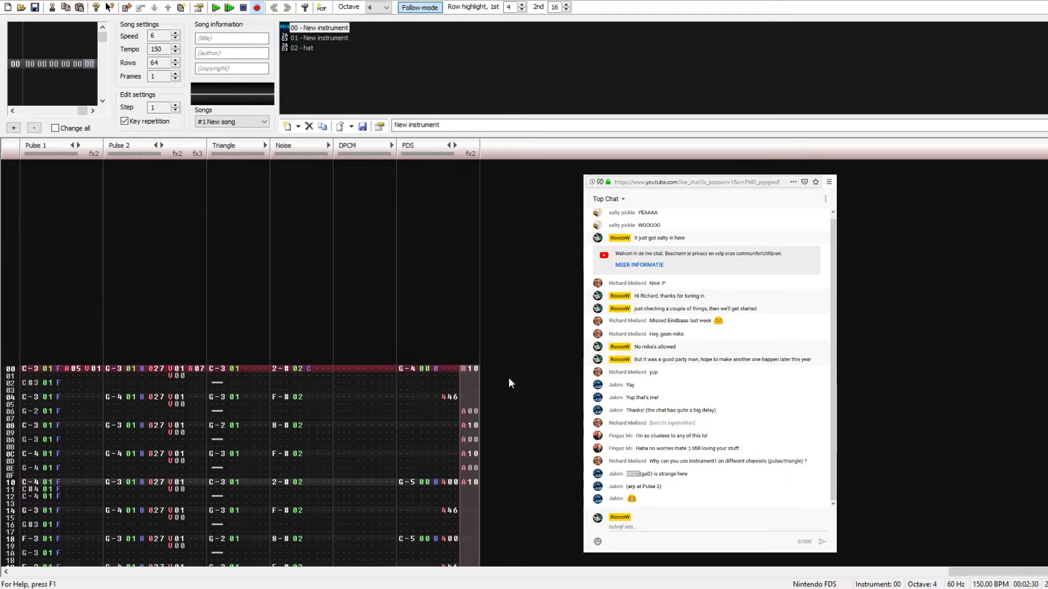
Step: Add the A10 volume slide at row 30 in the second effect column of the FDS channel
key(Down)
key(Down)
key(Down)
key(Down)
key(Down)
key(Down)
key(Down)
key(Down)
key(Down)
key(Down)
key(Down)
key(Down)
key(Down)
key(Down)
key(Down)
key(Down)
key(Down)
key(Down)
key(Down)
key(Down)
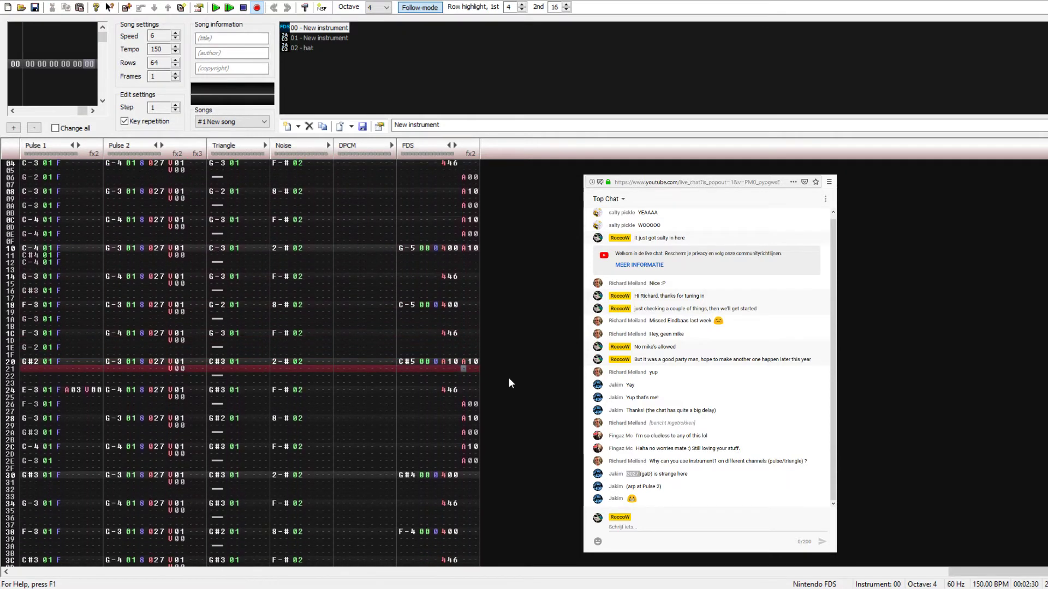
key(Down)
key(Down)
key(Down)
key(Down)
key(Down)
key(Down)
key(Down)
key(Down)
key(Down)
key(Down)
key(Down)
key(Down)
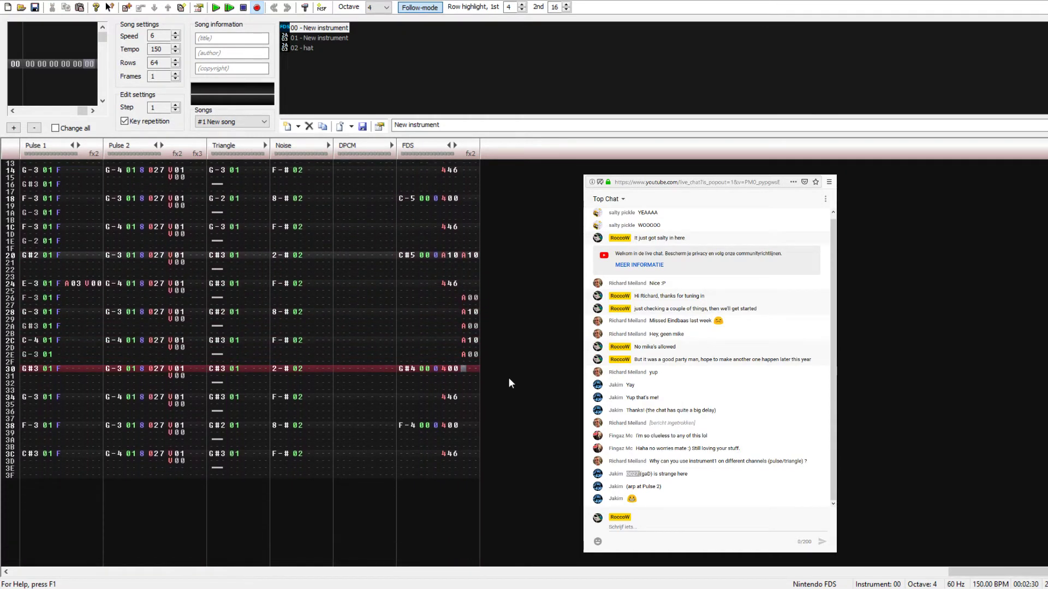
key(Down)
key(Down)
key(Down)
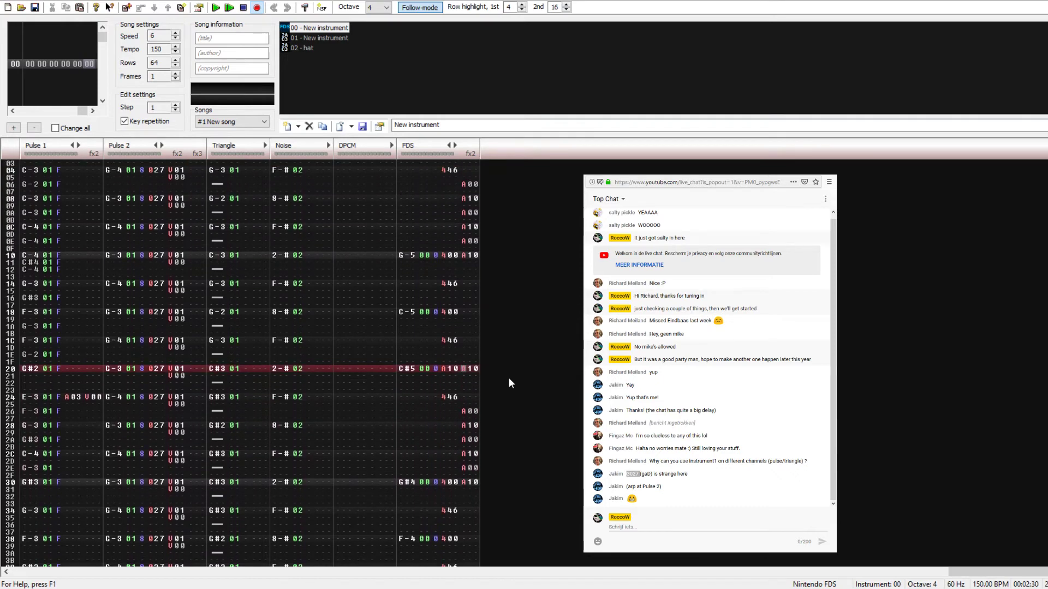
Step: Play the pattern back with all channels, then solo Pulse 2 and listen to it alone
key(Return)
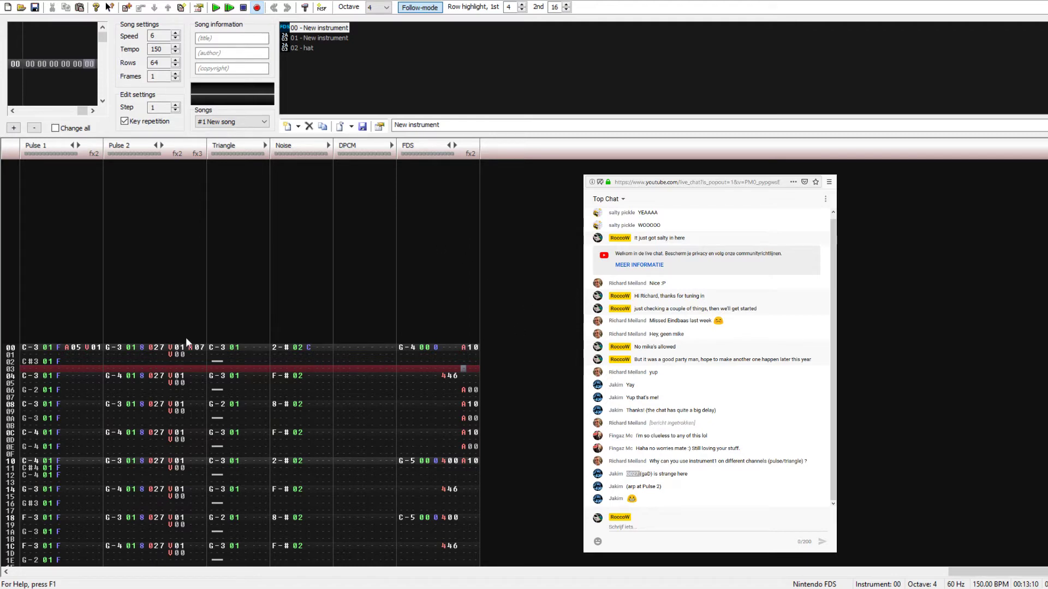
click(32, 348)
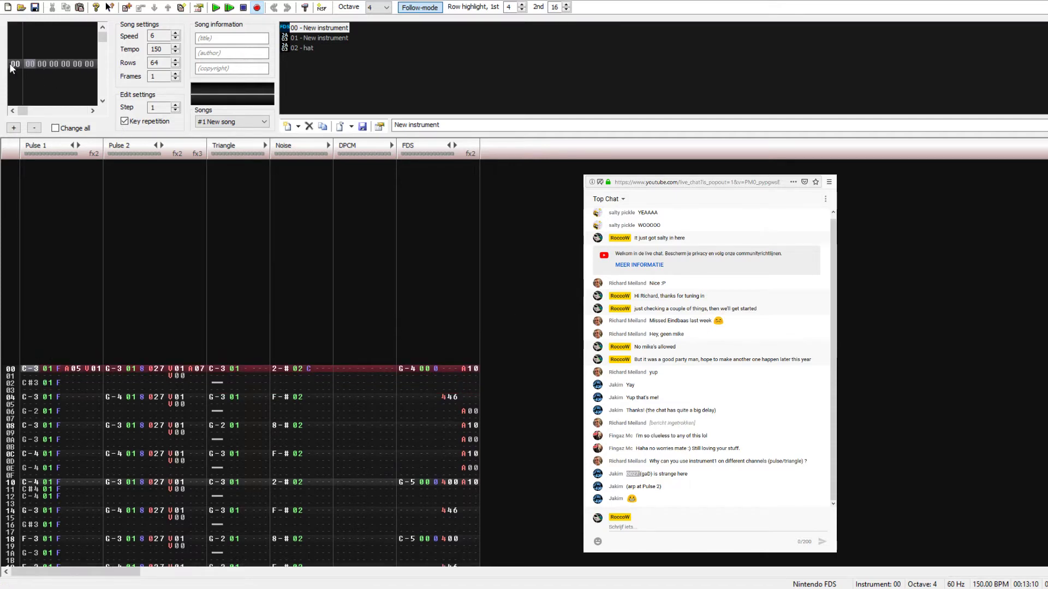
scroll(253, 405, down, 9)
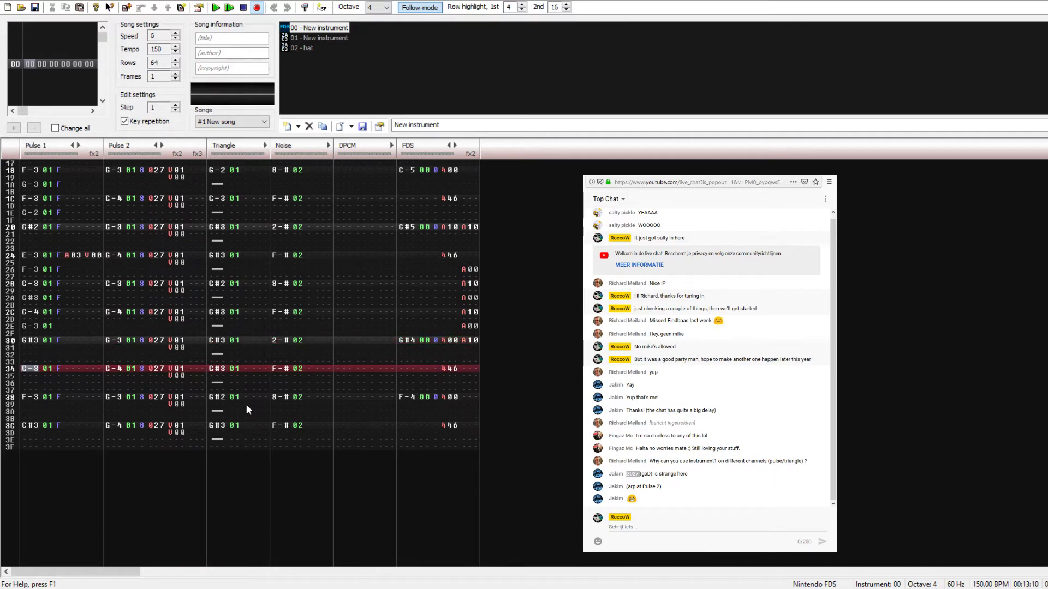
scroll(245, 404, up, 2)
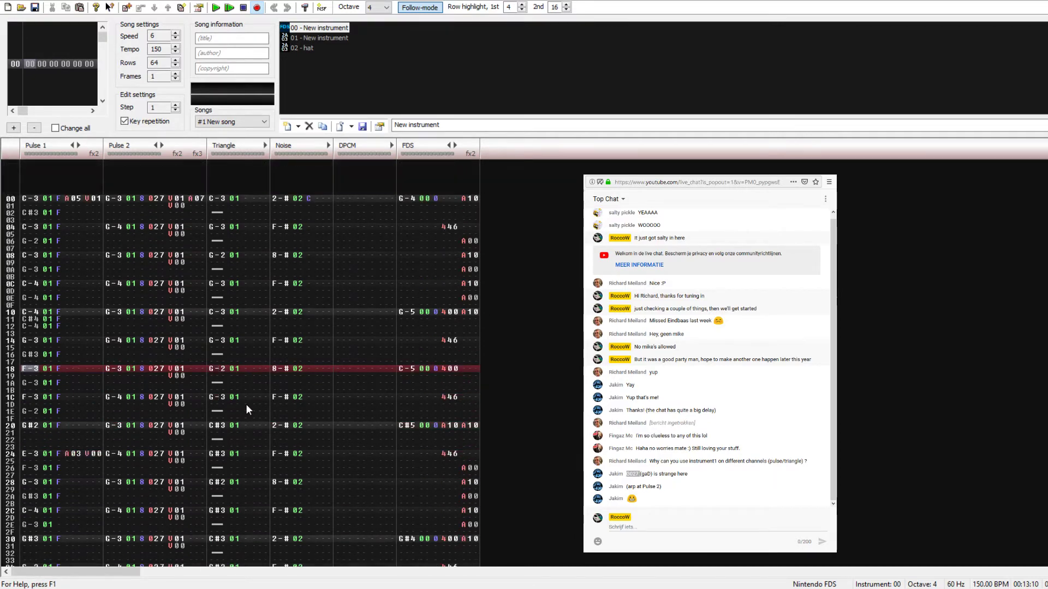
key(Return)
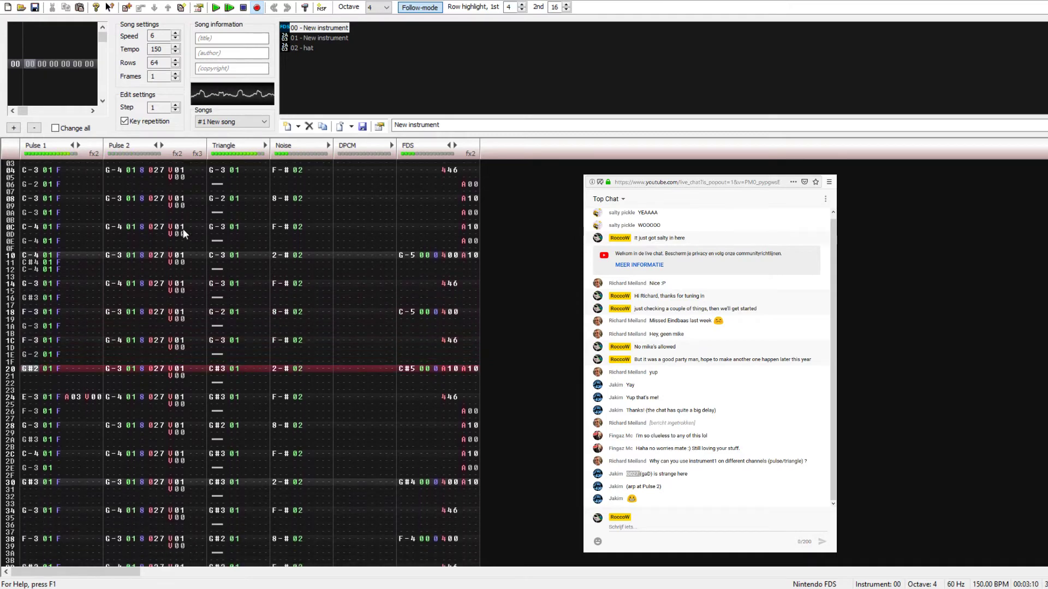
key(Return)
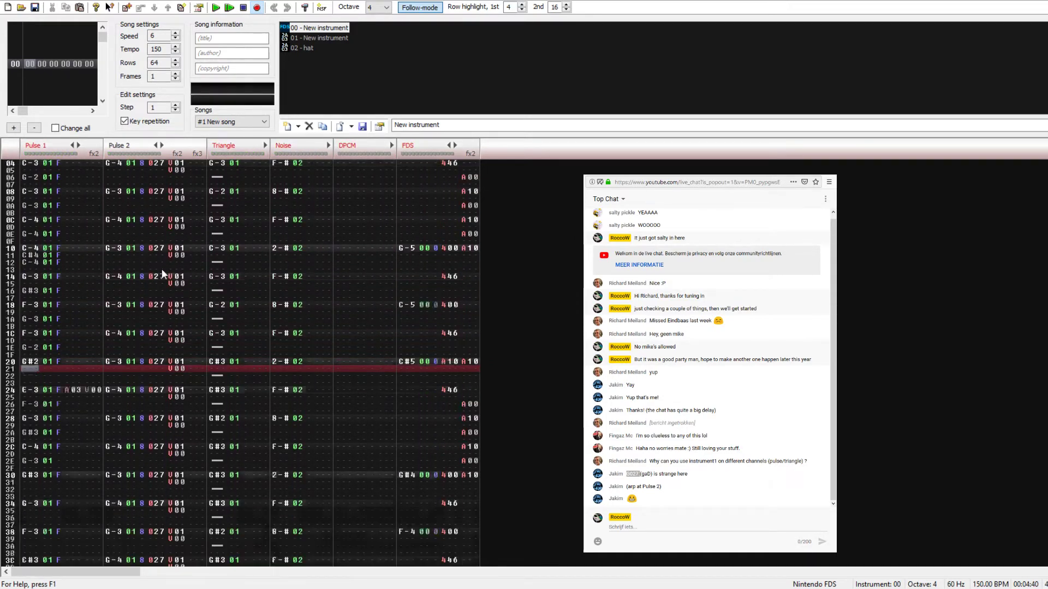
key(Return)
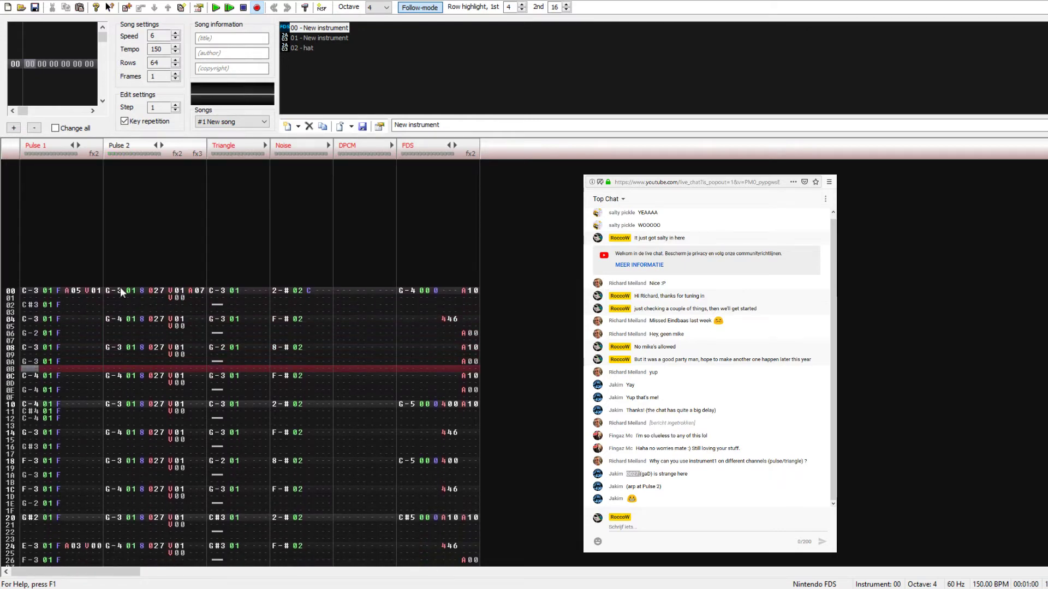
Step: Set the Pulse 2 note at row 00 to C-4 with instrument 01
double_click(114, 289)
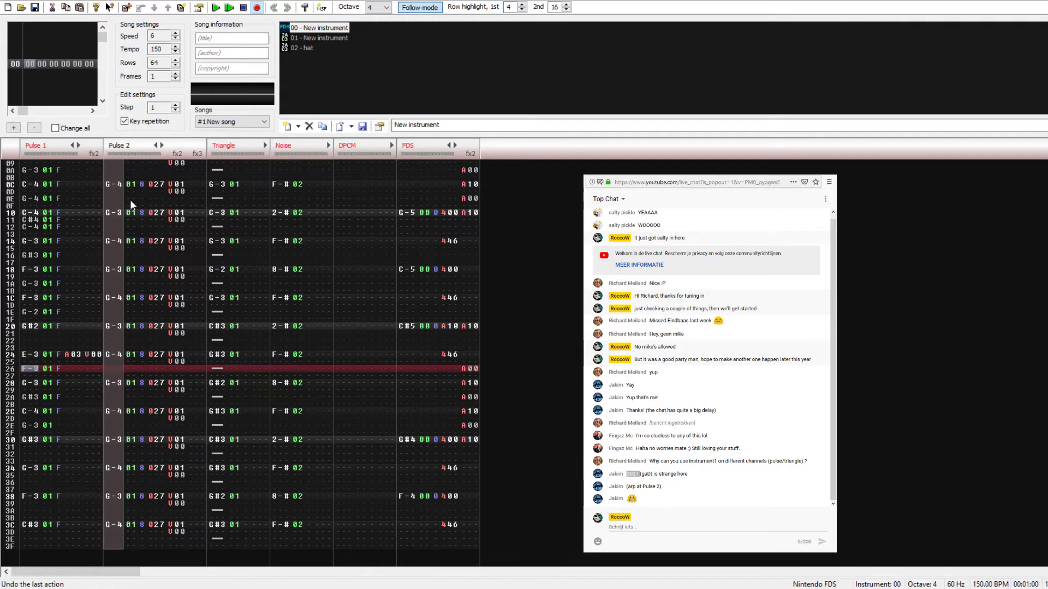
click(113, 160)
click(118, 310)
key(z)
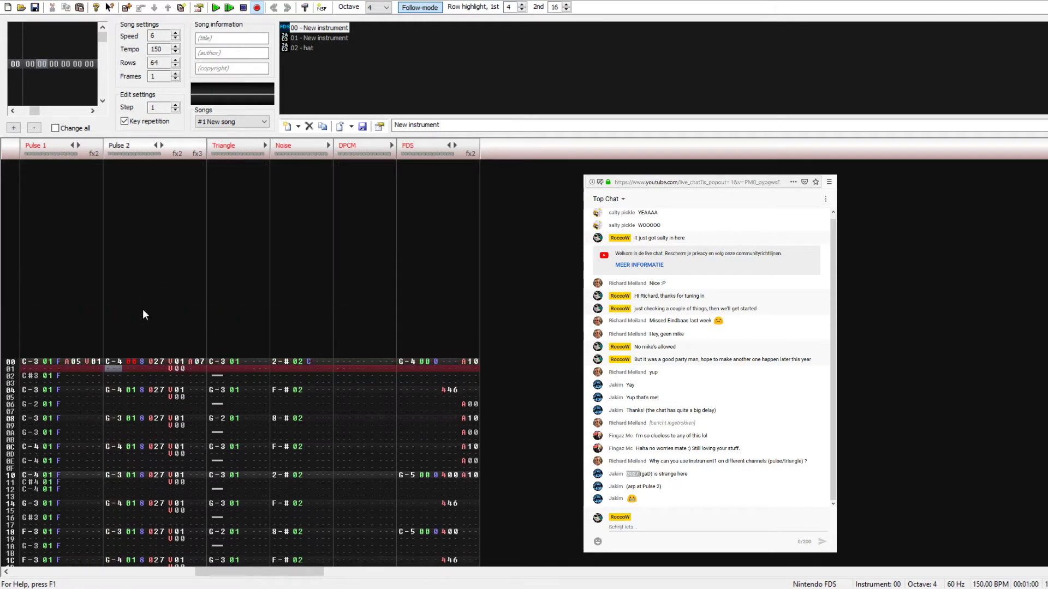
key(Up)
key(Right)
key(Right)
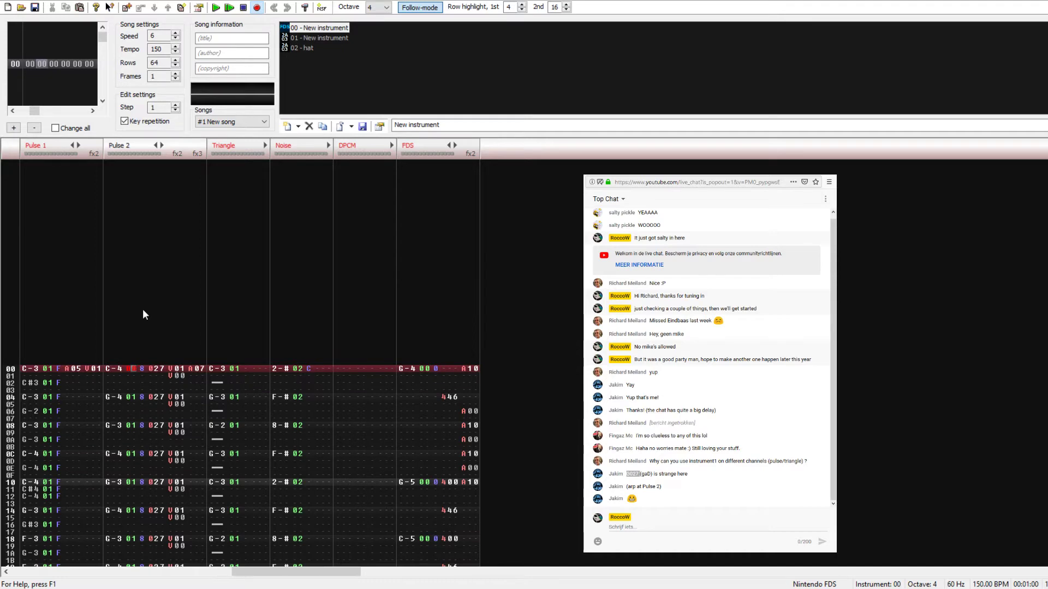
key(1)
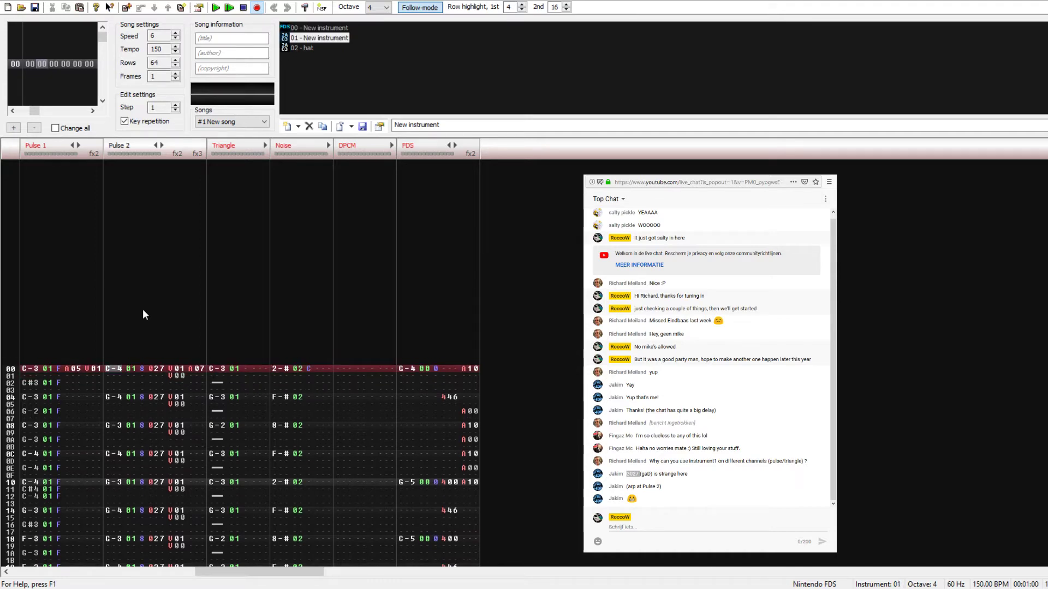
Step: Set the Pulse 2 note at row 04 to C-5, keeping instrument 01
key(Down)
key(Down)
key(Down)
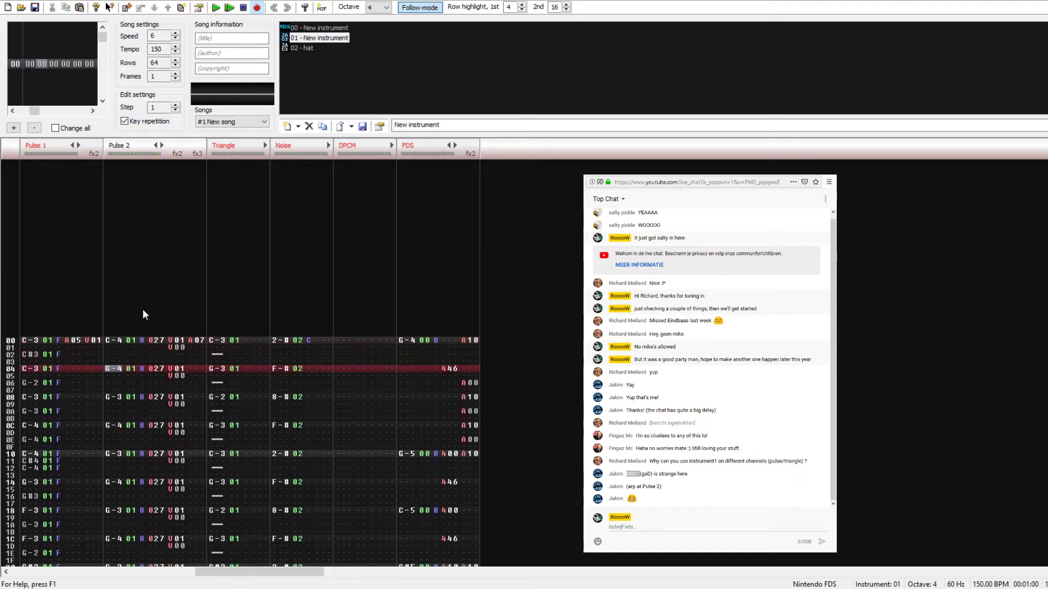
key(q)
key(Down)
key(Down)
key(Down)
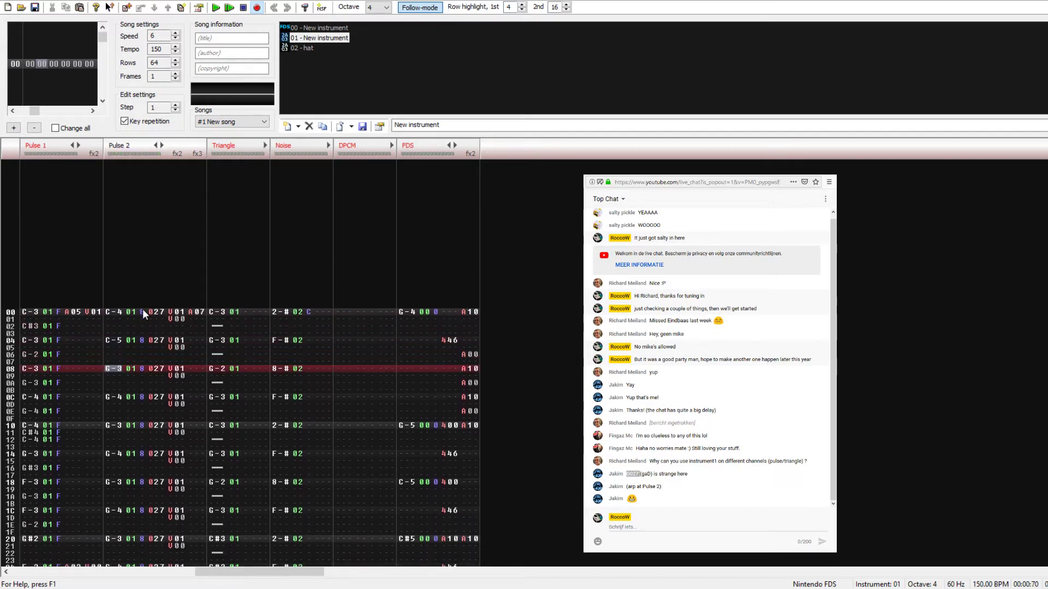
Step: Play the pattern with all channels unmuted, then solo Pulse 2 and play it alone
double_click(125, 146)
key(Return)
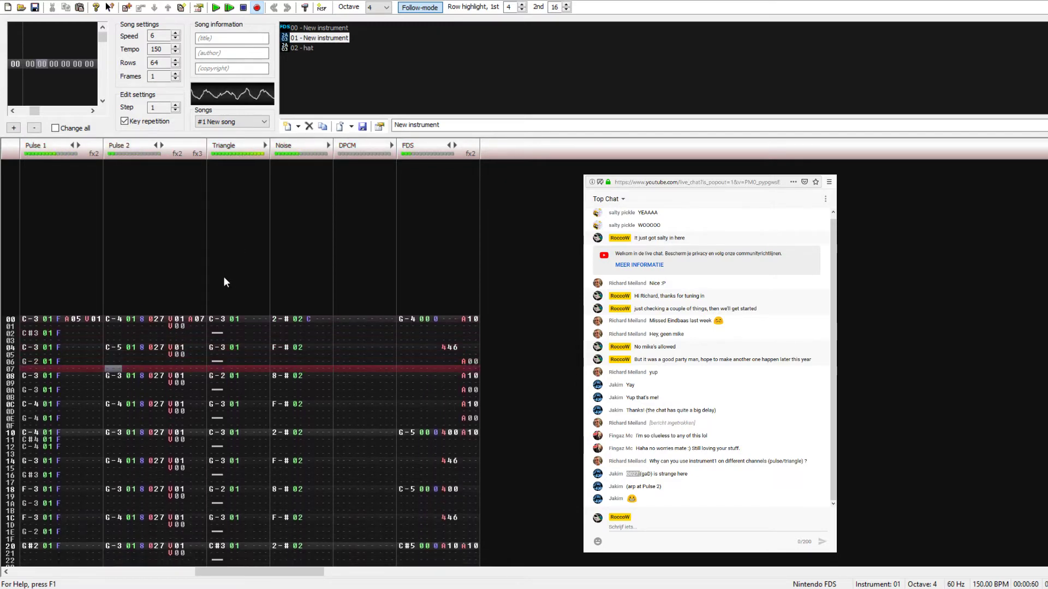
key(Return)
key(Return)
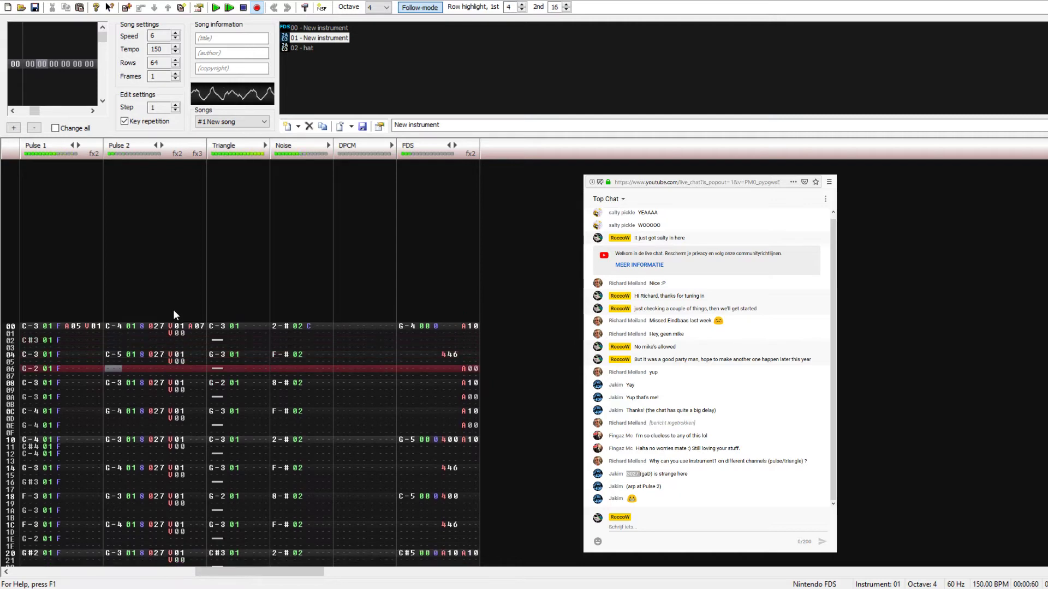
key(Return)
double_click(138, 148)
key(Return)
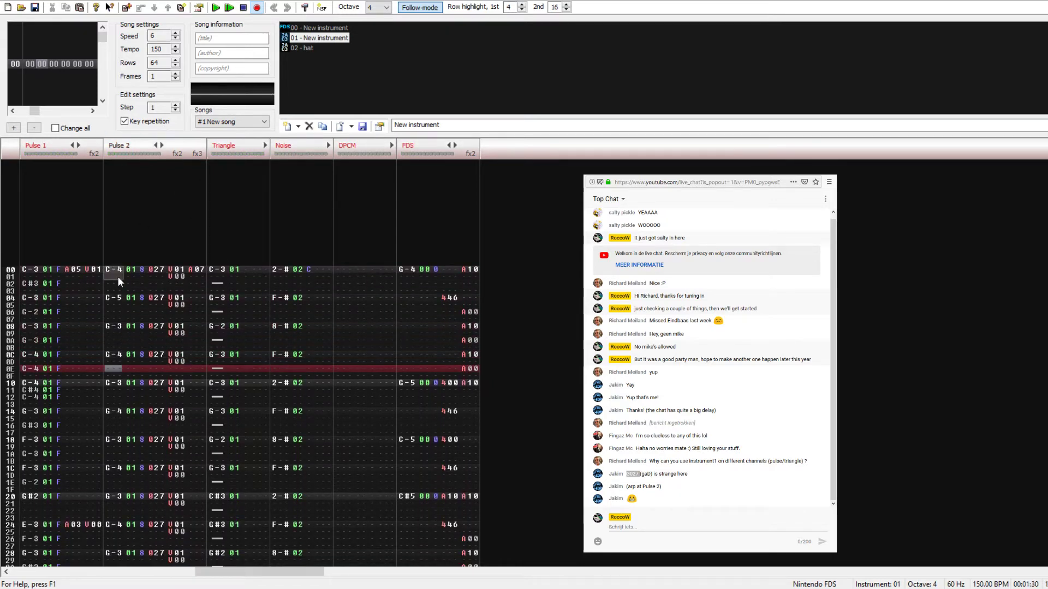
Step: Set the Pulse 2 notes at row 08 to C-4 and at row 0C to C-5
click(115, 326)
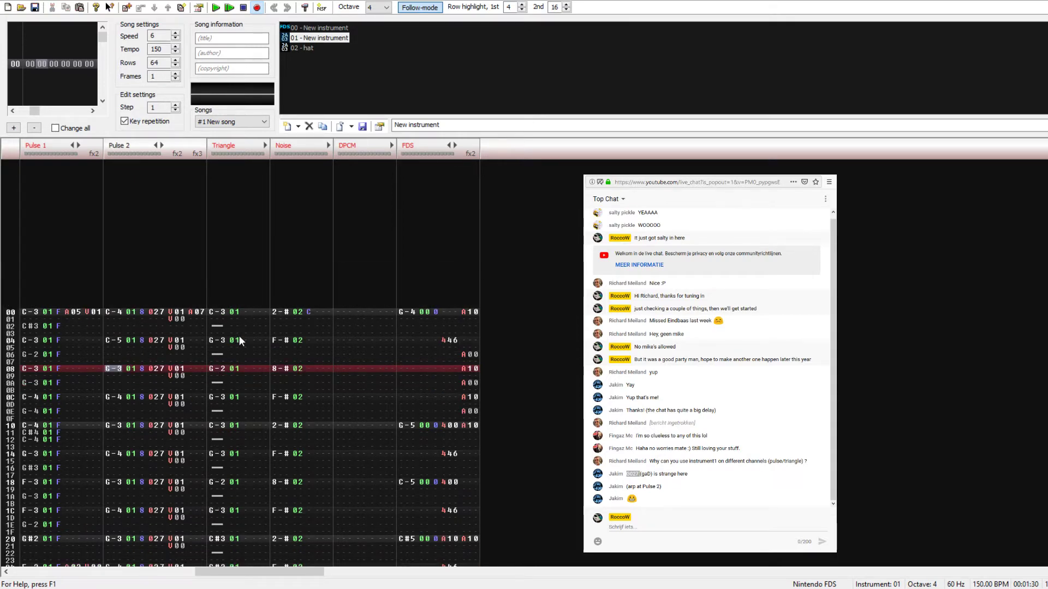
click(218, 310)
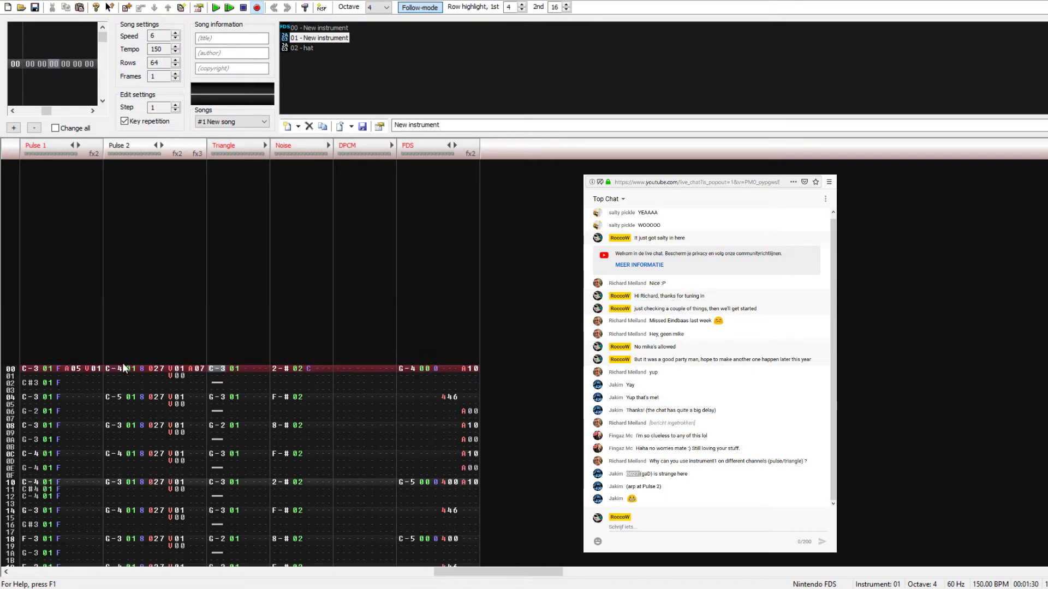
click(119, 425)
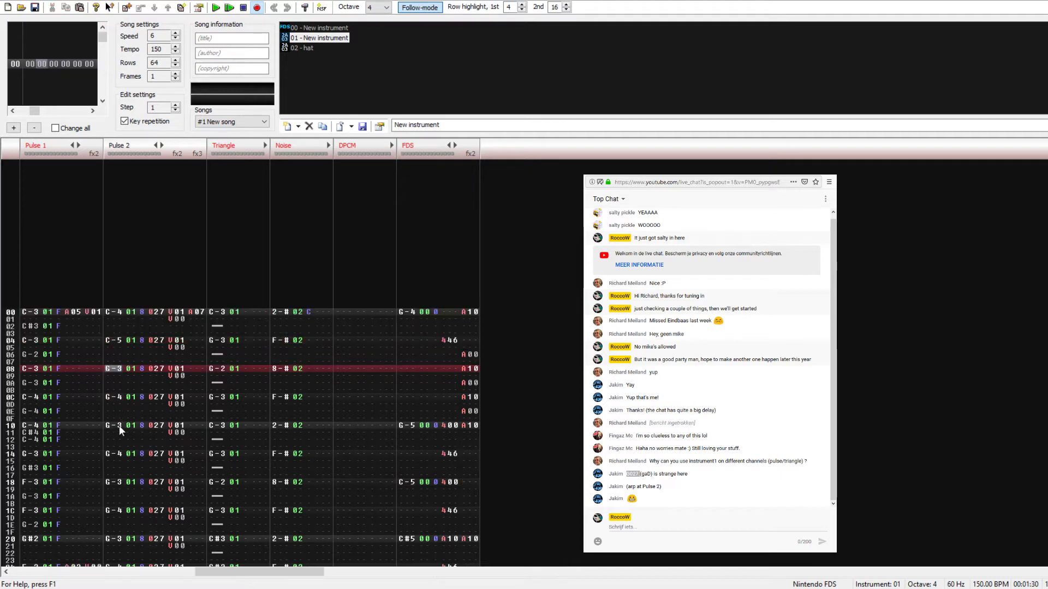
key(Down)
key(Down)
key(Down)
key(Down)
key(Down)
key(Down)
key(Down)
key(Down)
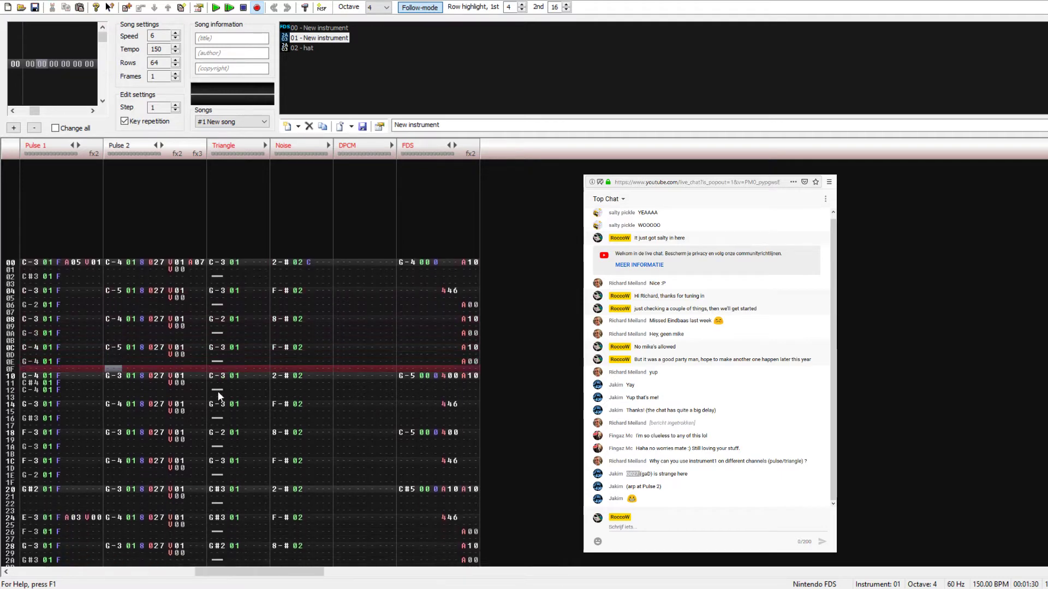
Step: Set the Pulse 2 notes at rows 10 and 14 to C-4 and C-5, and lower the note at row 08 to C-3
key(Return)
key(Up)
key(Up)
key(Up)
key(Up)
key(Up)
key(Up)
key(Down)
key(Up)
key(Up)
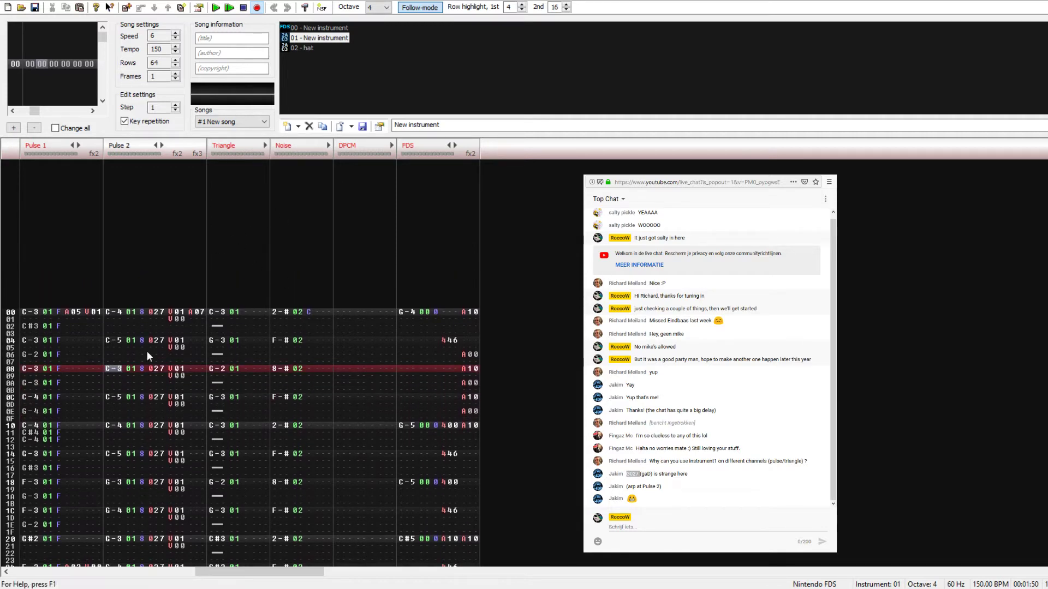
Step: Play the soloed Pulse 2 channel back from row 00
key(Up)
key(Up)
key(Up)
key(Up)
key(Return)
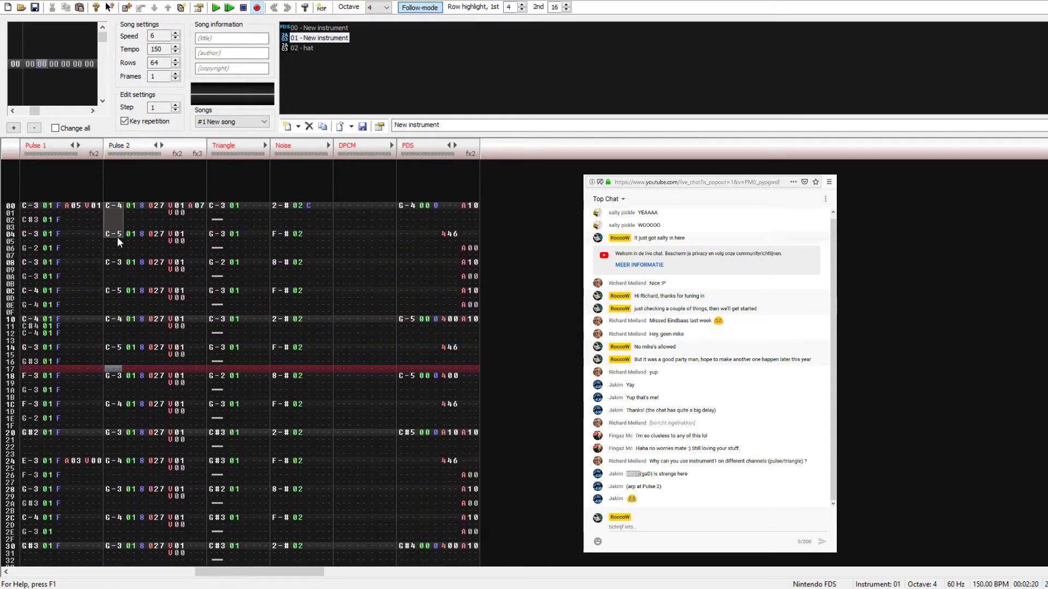
Step: Copy the Pulse 2 notes at rows 00 to 0C to row 10 onward and play the pattern with all channels
drag(117, 237, 120, 297)
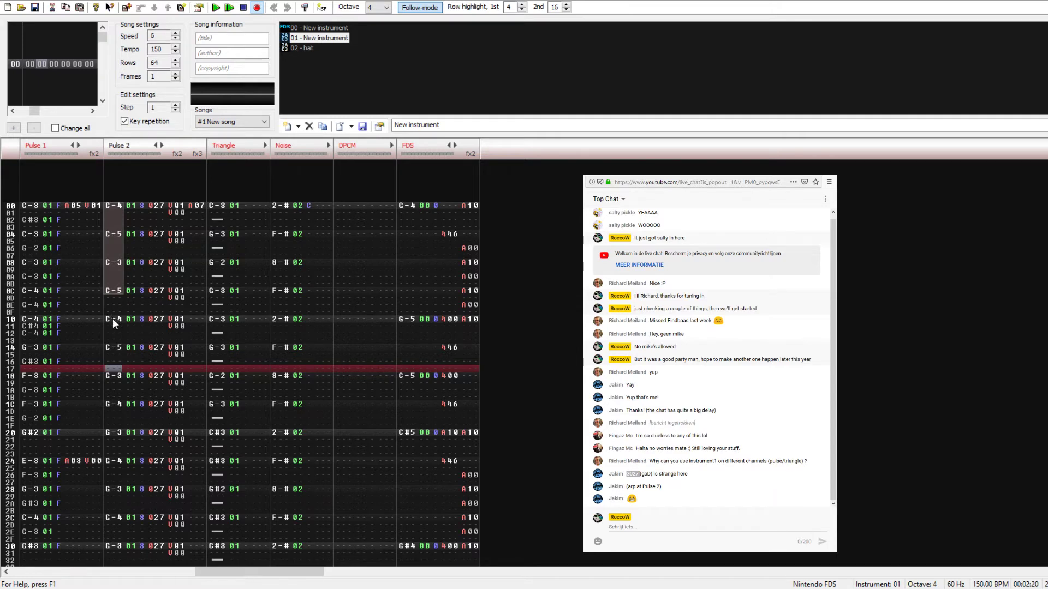
key(Return)
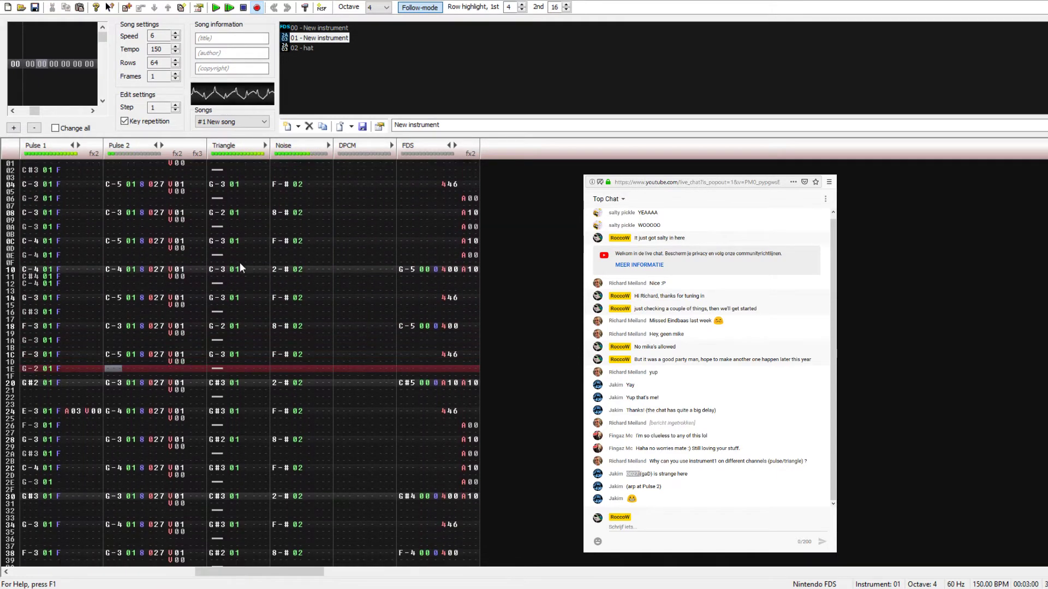
key(Return)
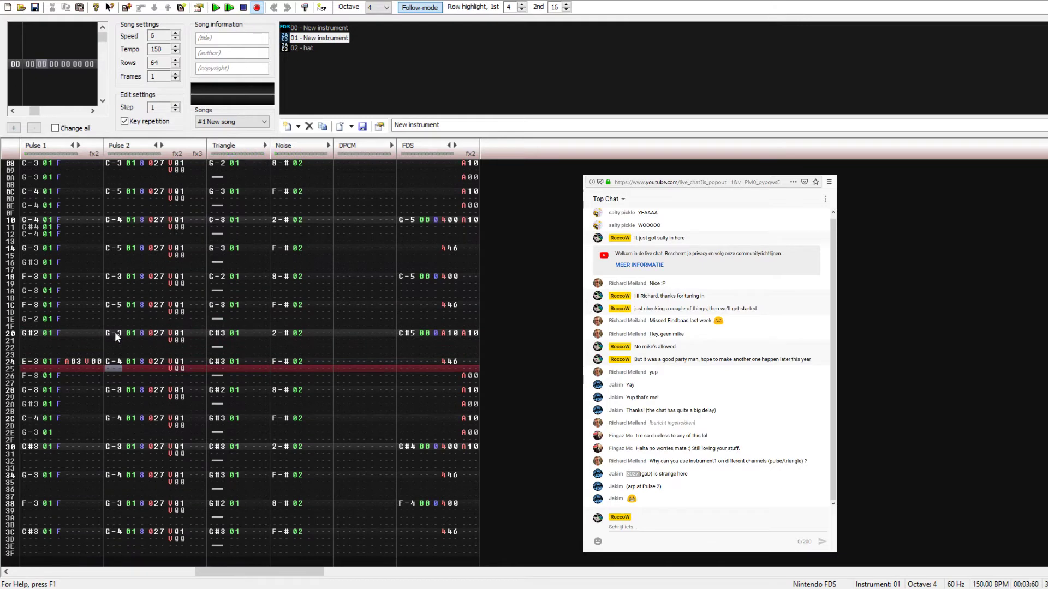
scroll(143, 318, up, 4)
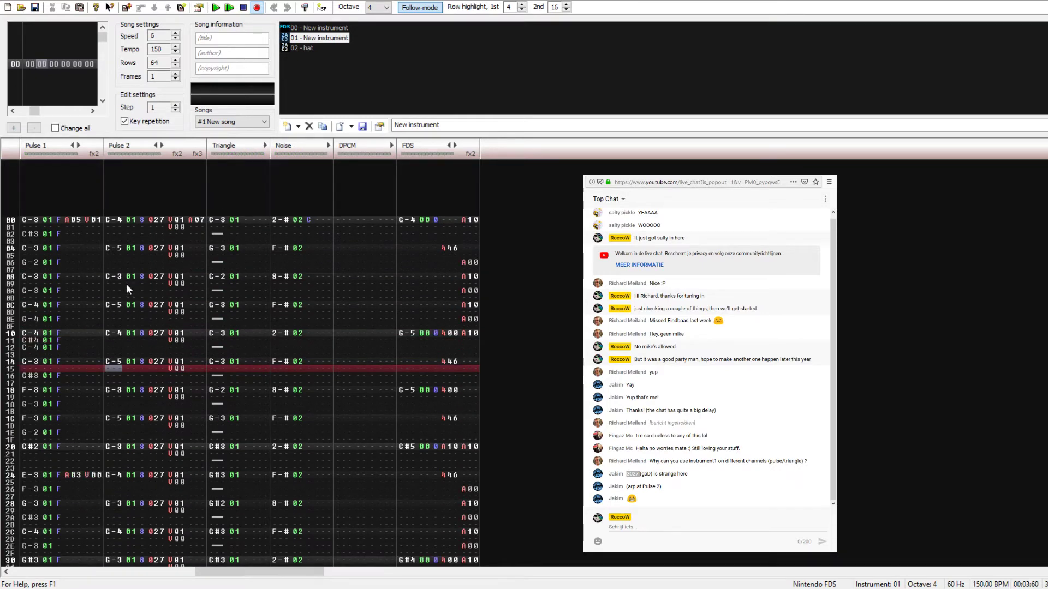
scroll(131, 300, down, 2)
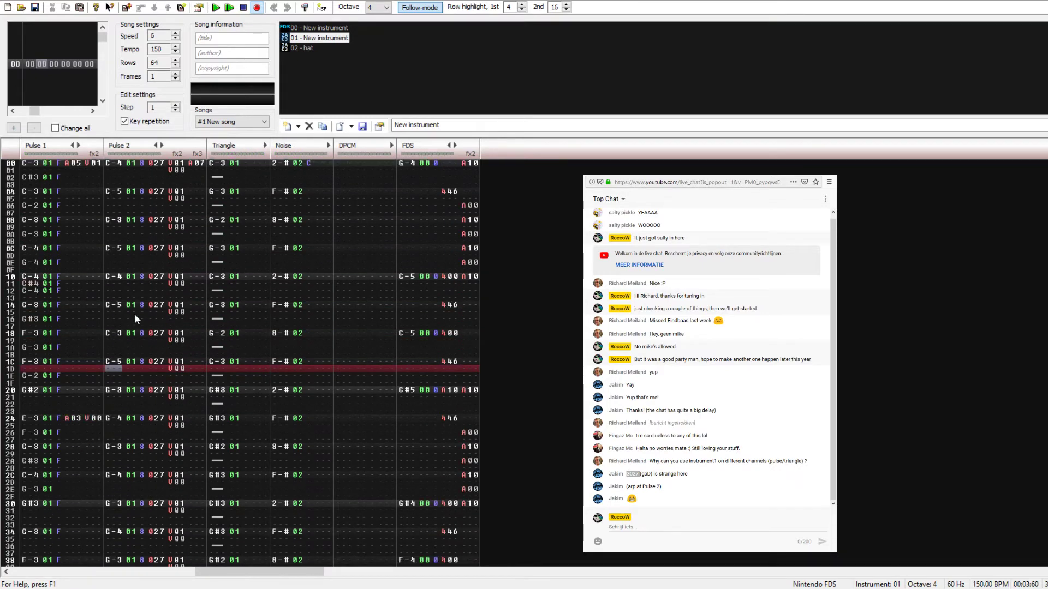
Step: Copy the Pulse 2 notes at rows 00 to 1C to row 20 onward
click(114, 361)
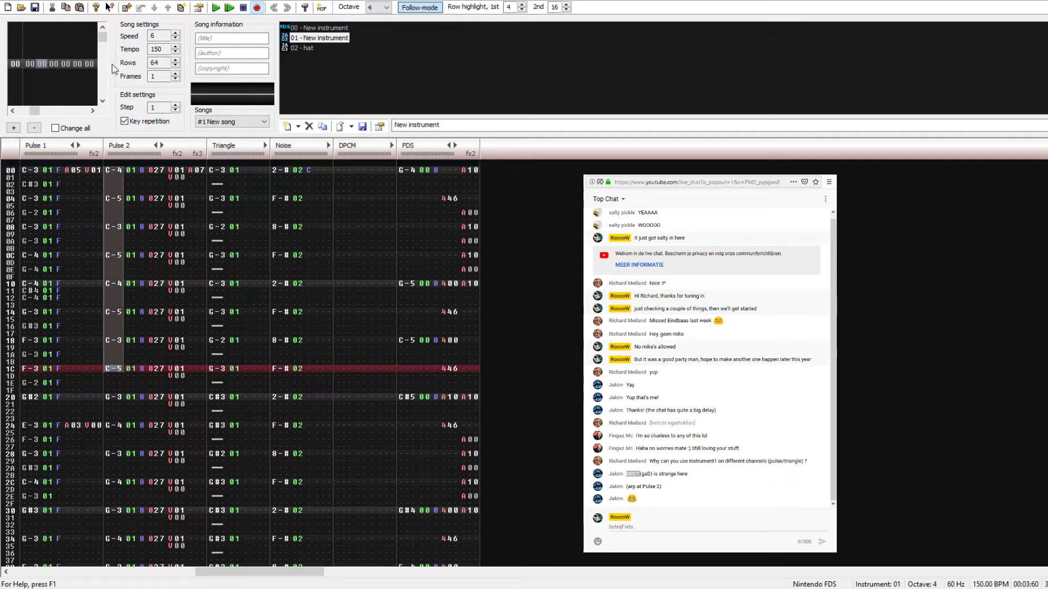
click(115, 391)
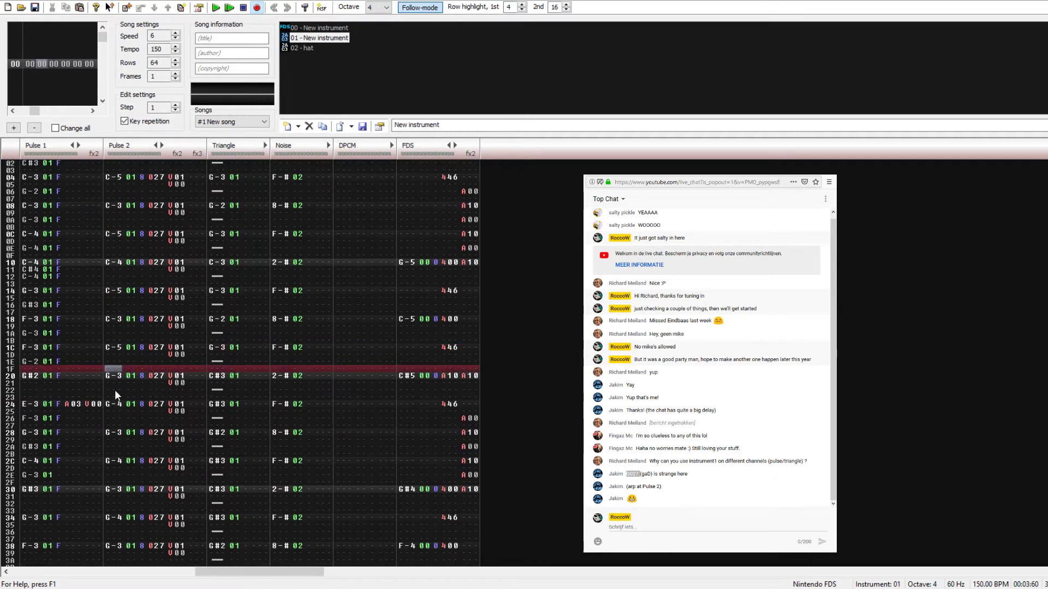
key(Down)
key(Right)
click(110, 369)
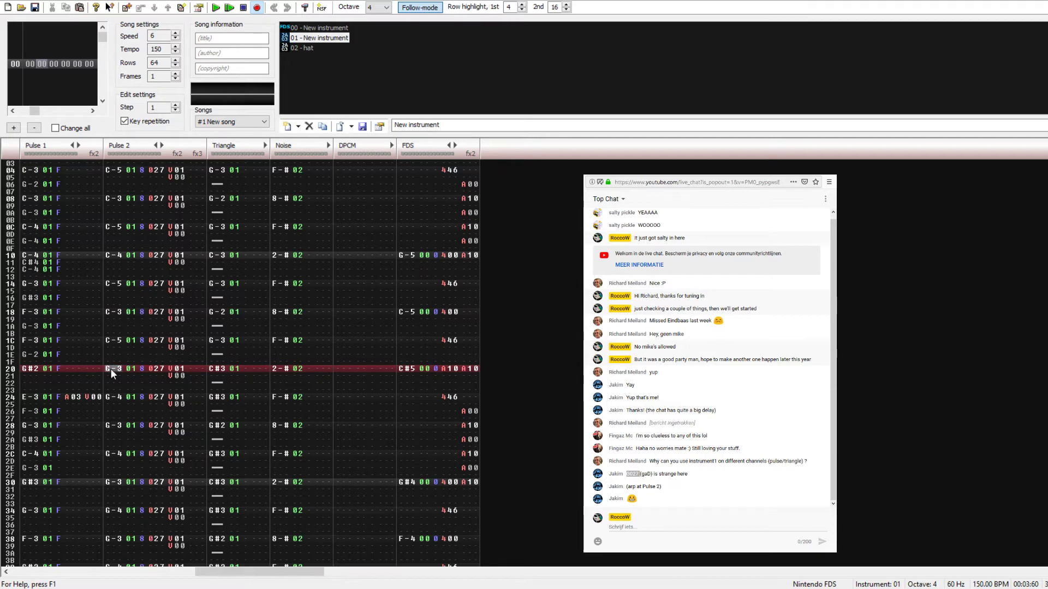
key(ctrl+v)
click(127, 427)
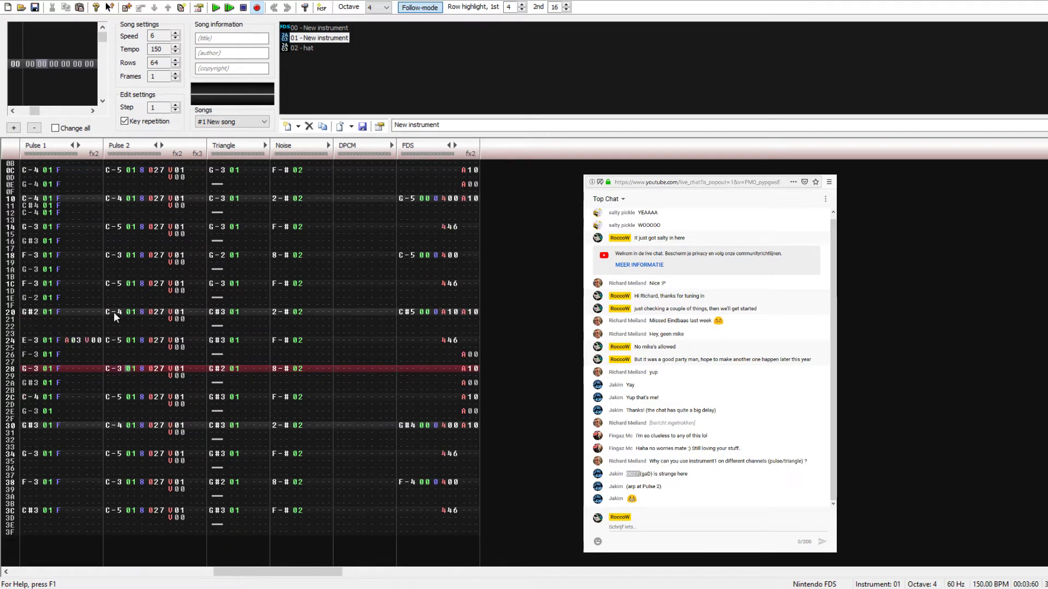
Step: Transpose the Pulse 2 notes at rows 20 to 3F up one semitone to C# and play the pattern
drag(114, 313, 116, 529)
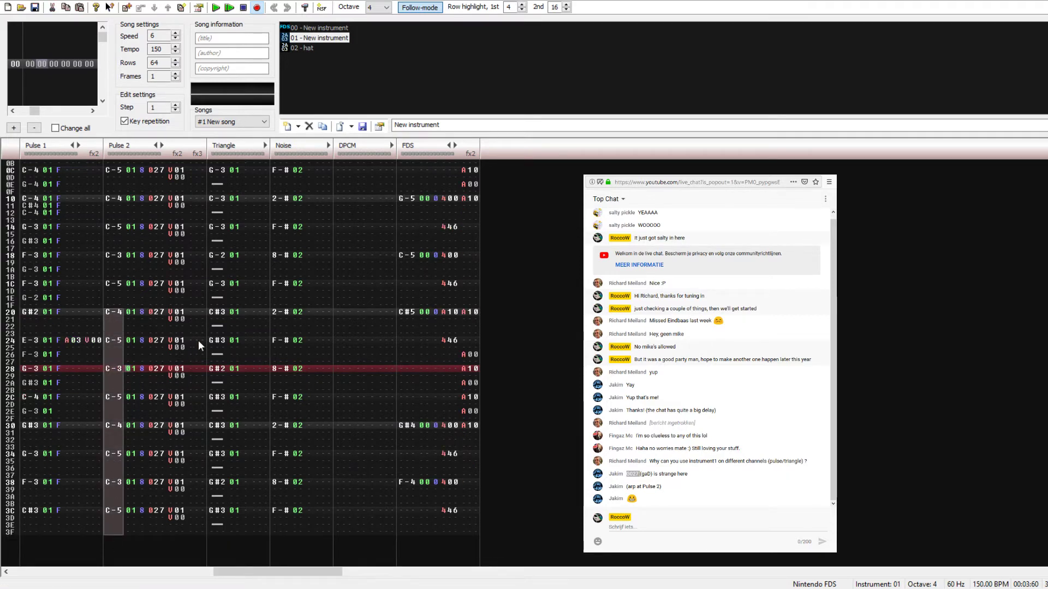
key(Return)
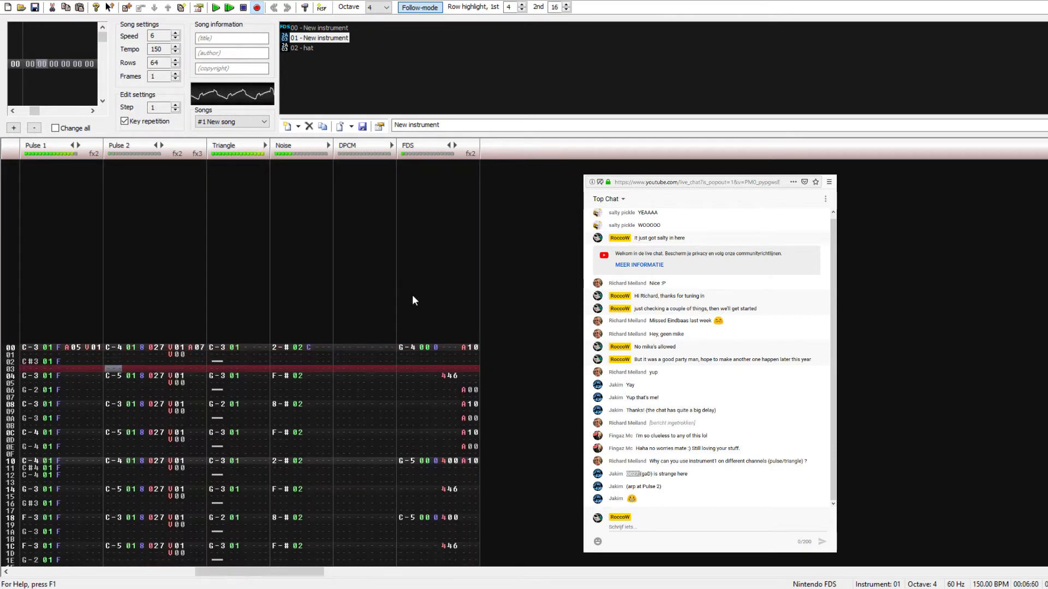
key(Return)
Step: Play Pulse 2 on its own and together with Triangle, and re-enable all channels
double_click(135, 154)
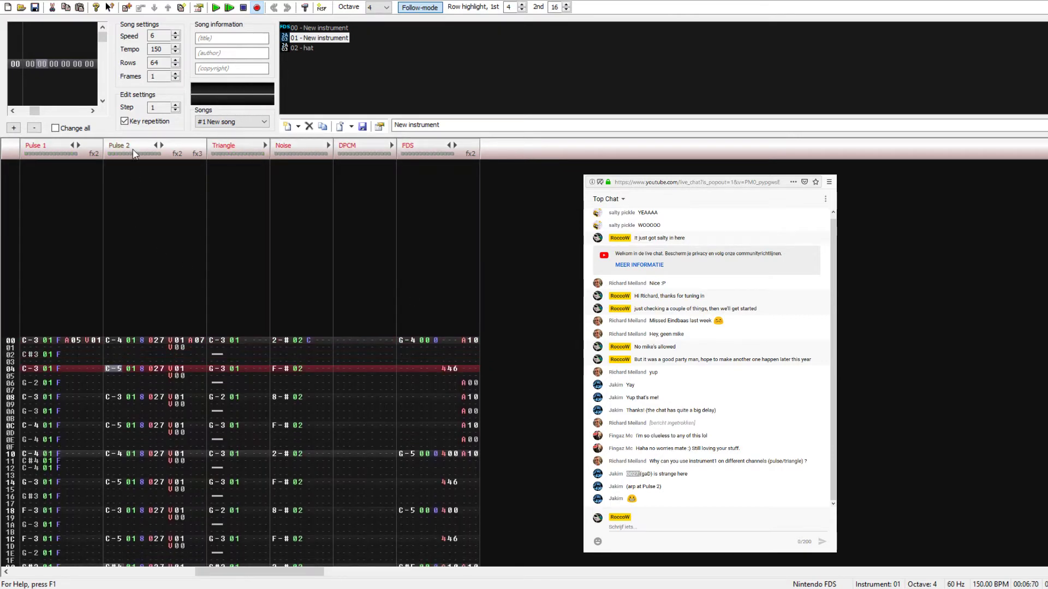
key(Return)
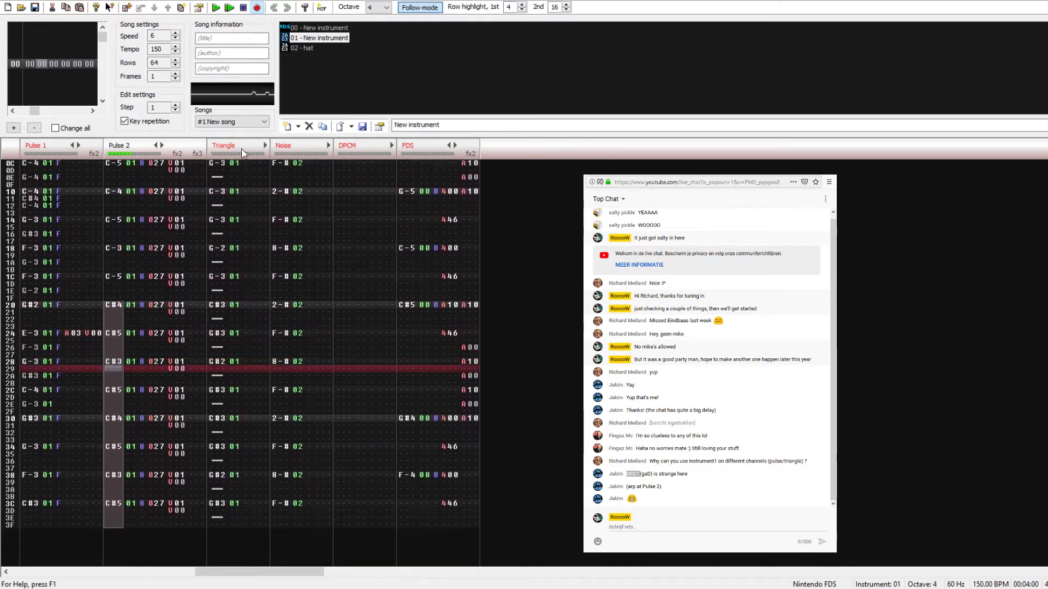
click(227, 146)
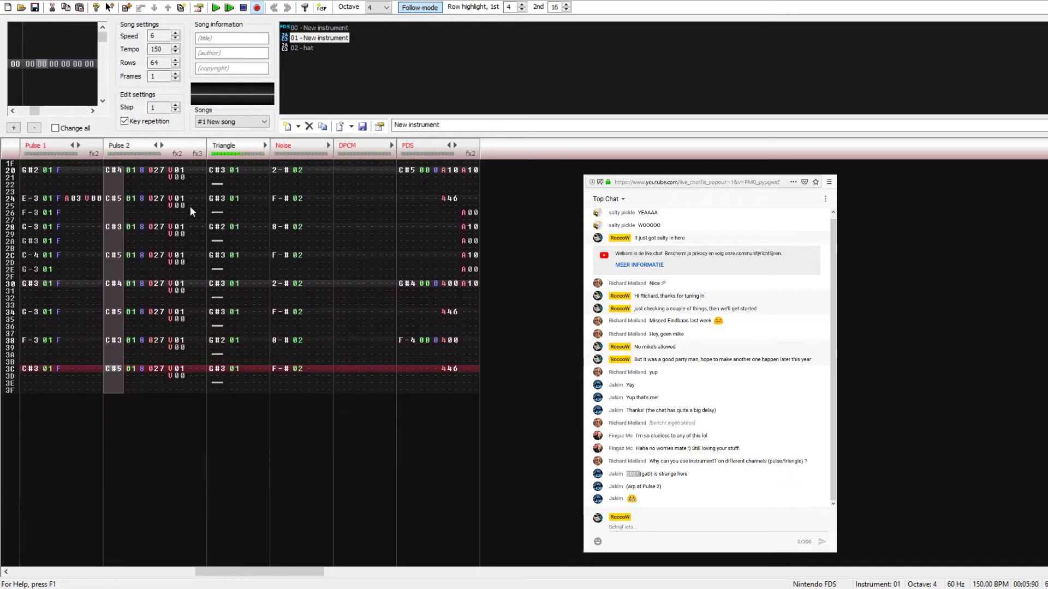
click(227, 147)
double_click(113, 152)
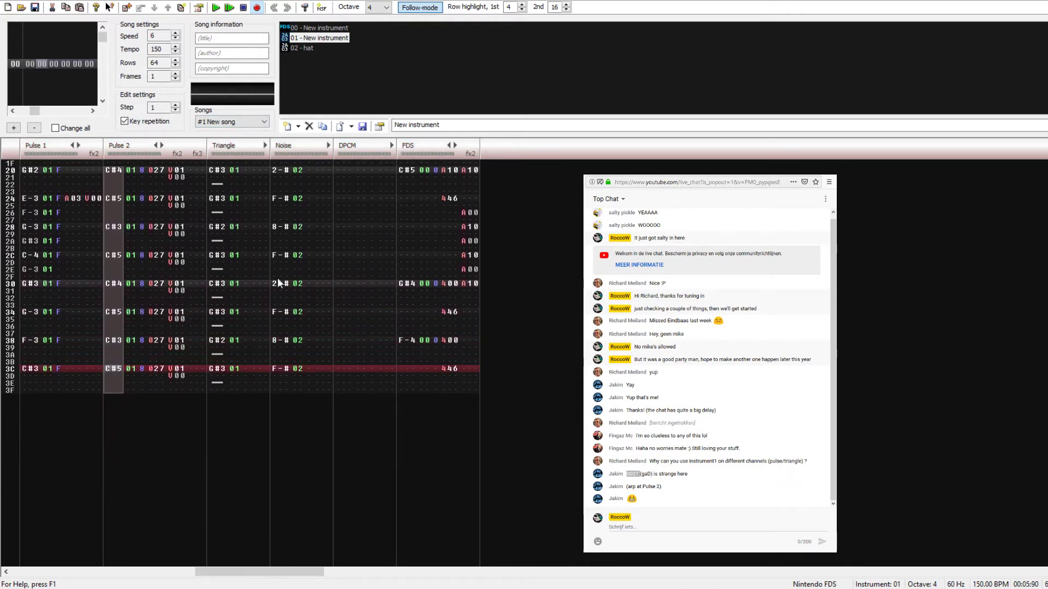
Step: Set the Pulse 2 volume slide in the third effect column at row 00 to A04
scroll(169, 202, up, 11)
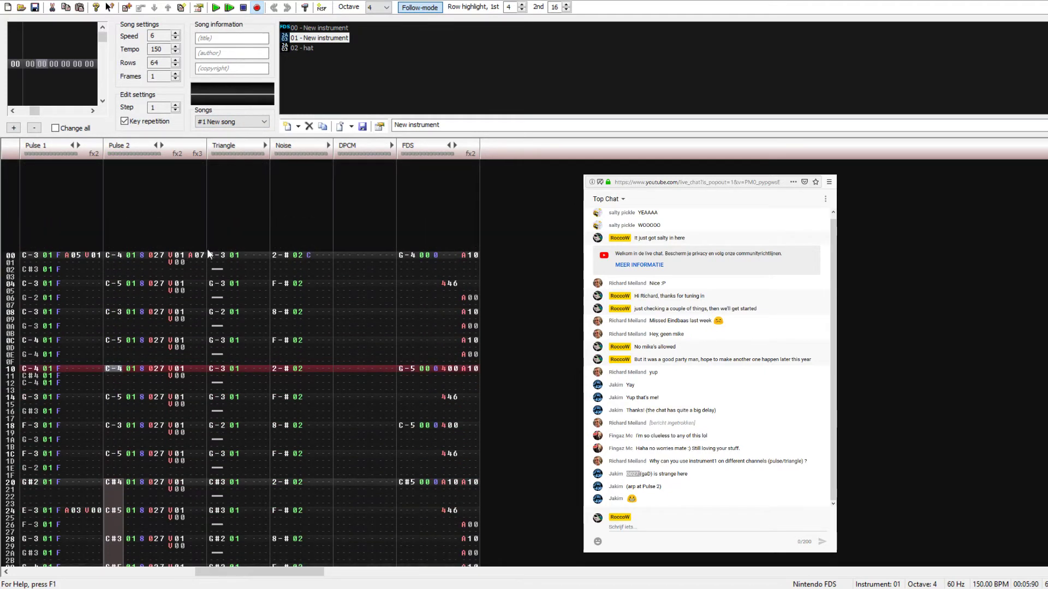
click(206, 254)
text(4)
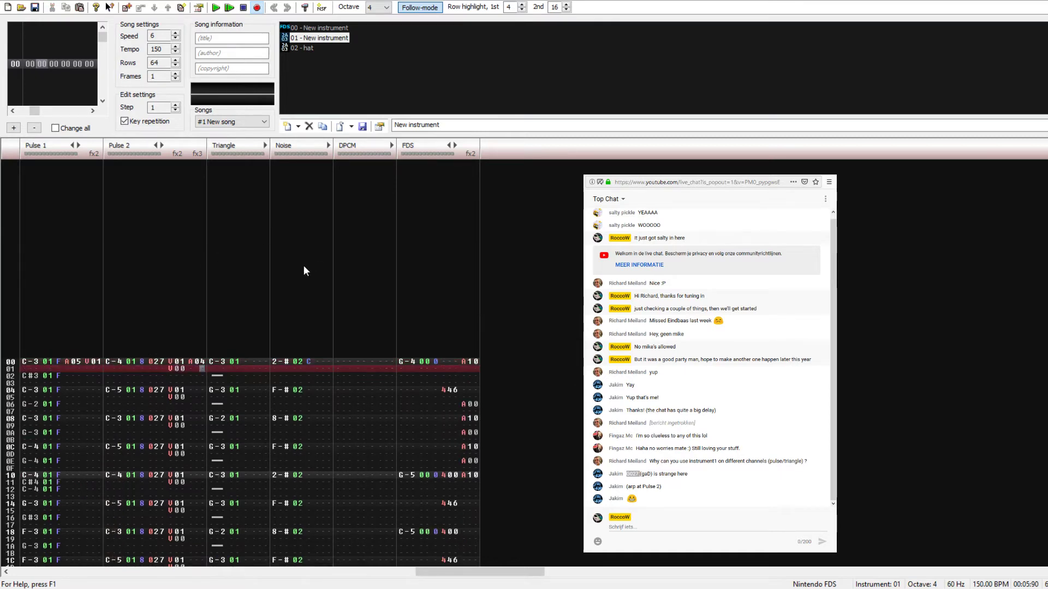
Step: Set the Pulse 2 volume at rows 00 and 04 to A and play the start of the pattern
key(Left)
key(Left)
key(Left)
key(Left)
key(Left)
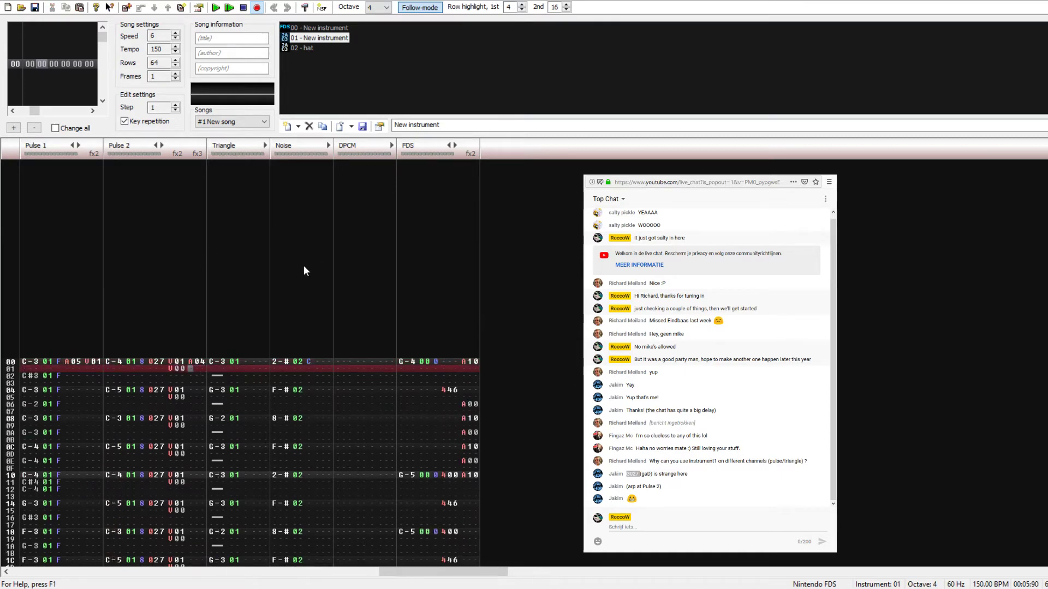
key(Up)
key(Up)
key(Left)
key(Down)
key(Left)
key(Left)
key(Left)
key(Return)
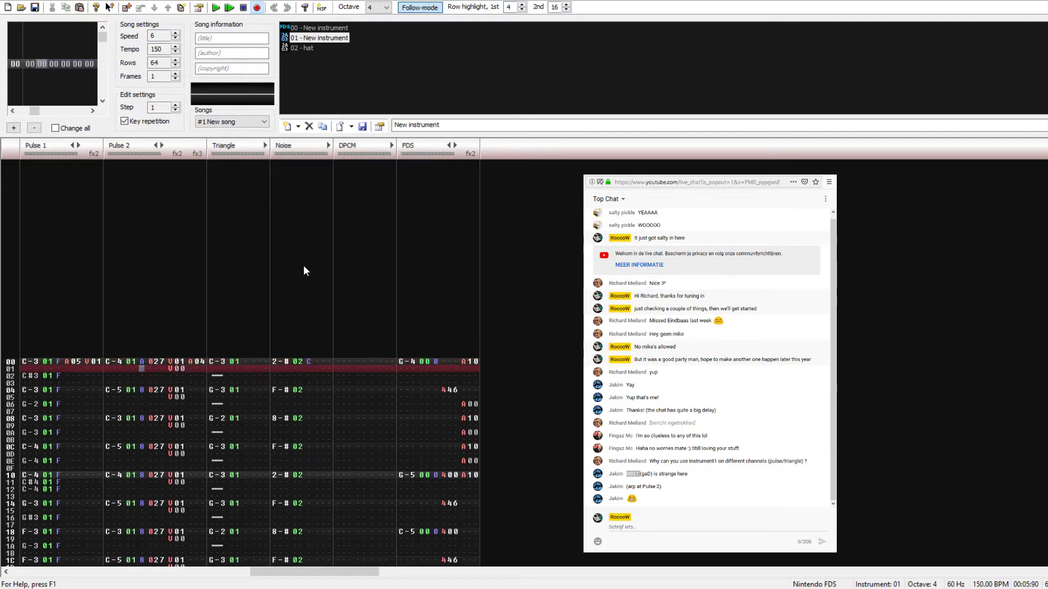
key(Return)
Step: Clear the volume slide from the third effect column of Pulse 2 at row 00
key(Right)
key(Up)
key(Right)
key(Right)
key(Right)
key(Right)
key(Right)
key(Right)
key(Right)
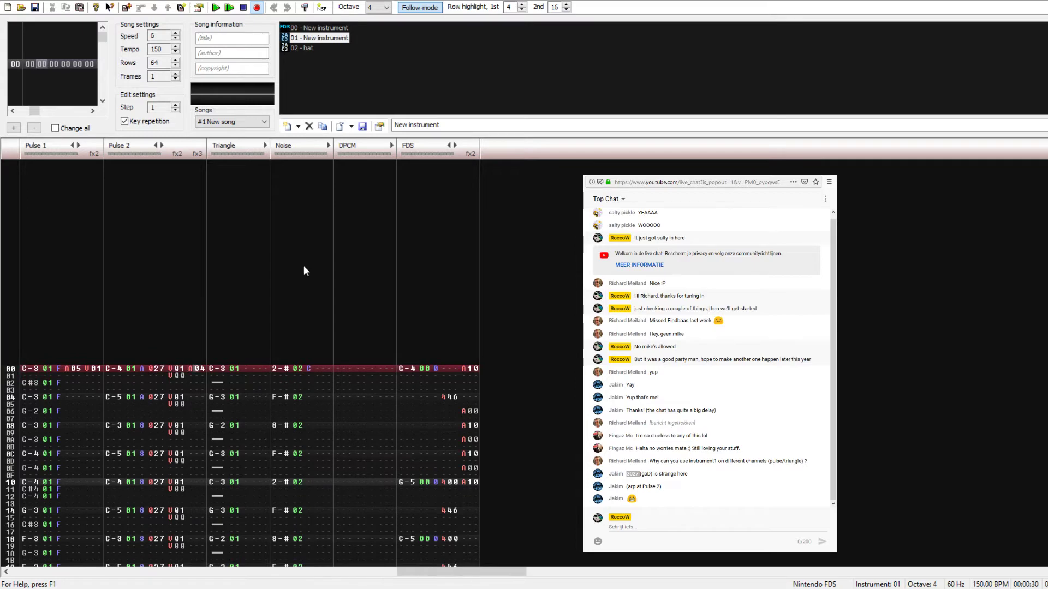
key(Down)
key(Left)
key(Left)
key(Left)
key(Left)
key(Left)
key(Left)
key(Left)
key(Left)
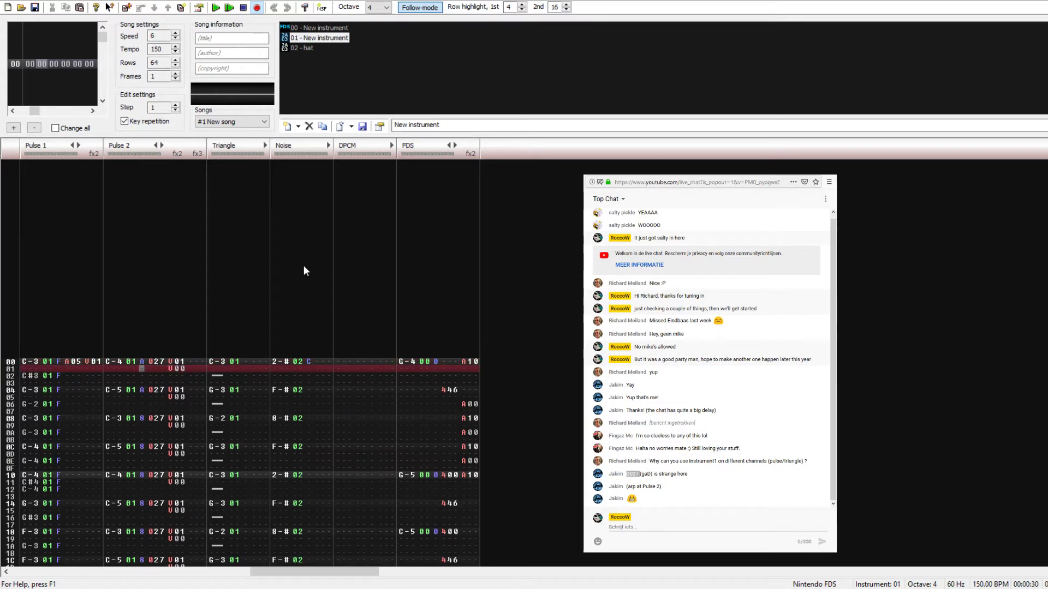
Step: Give the Pulse 2 notes at rows 00, 04, 08 and 0C falling volumes A, 6, 3 on consecutive rows and play them
text(6)
text(3)
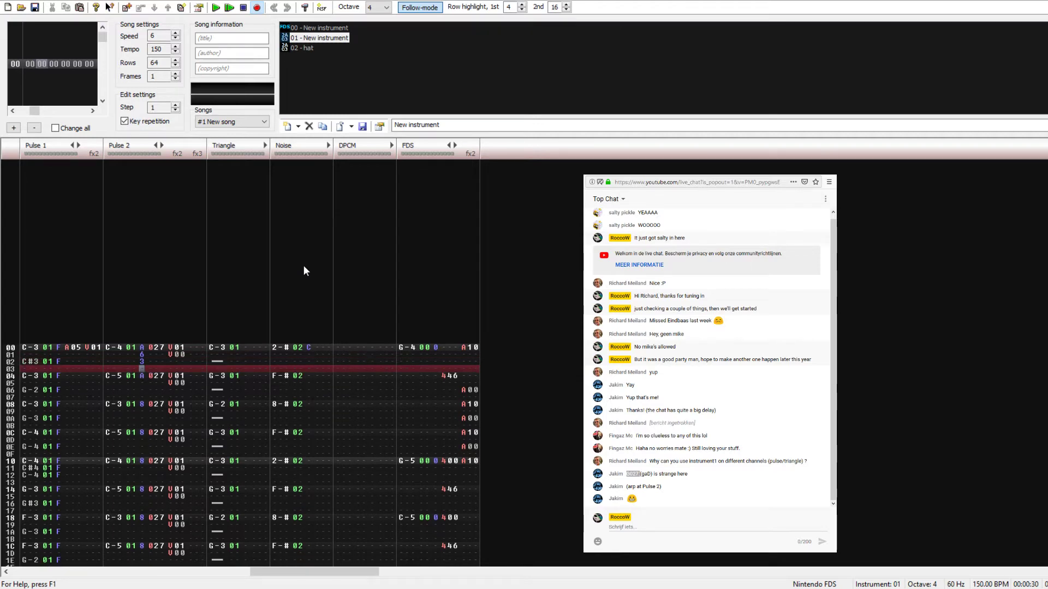
key(Return)
key(Return)
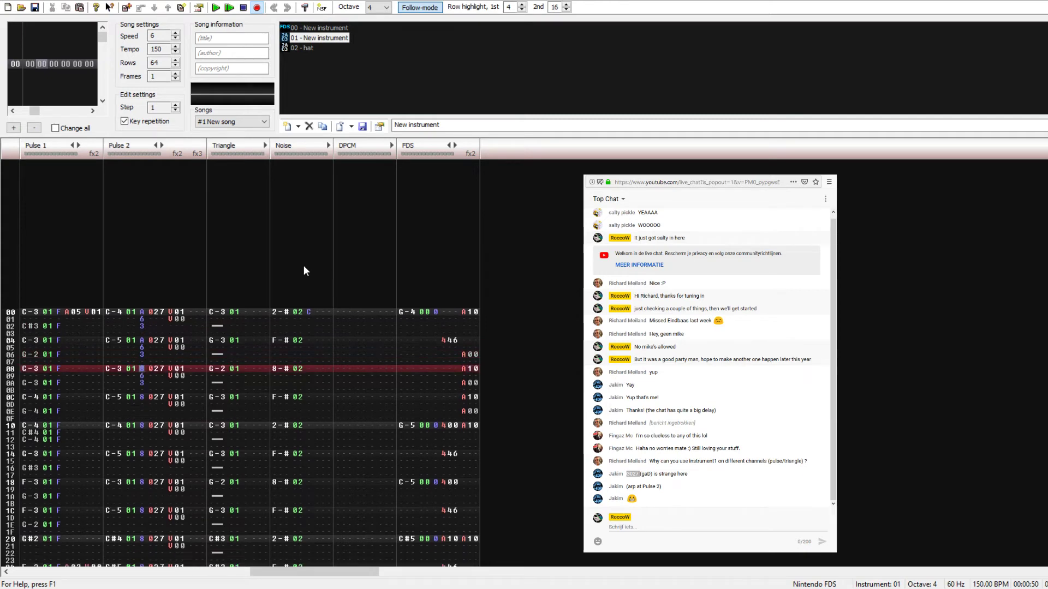
key(Return)
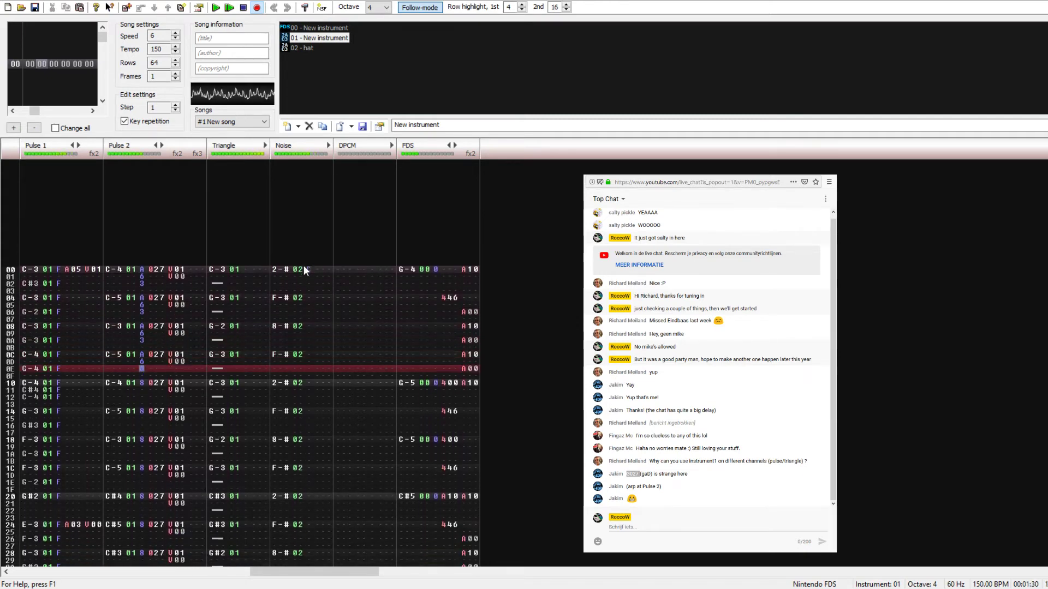
key(Return)
Step: Set the Pulse 2 second-column effect at row 01 to V02
key(Up)
key(Up)
key(Up)
key(Up)
key(Up)
key(Up)
key(Up)
key(Up)
key(Up)
key(Up)
key(Up)
key(Right)
key(Right)
key(Right)
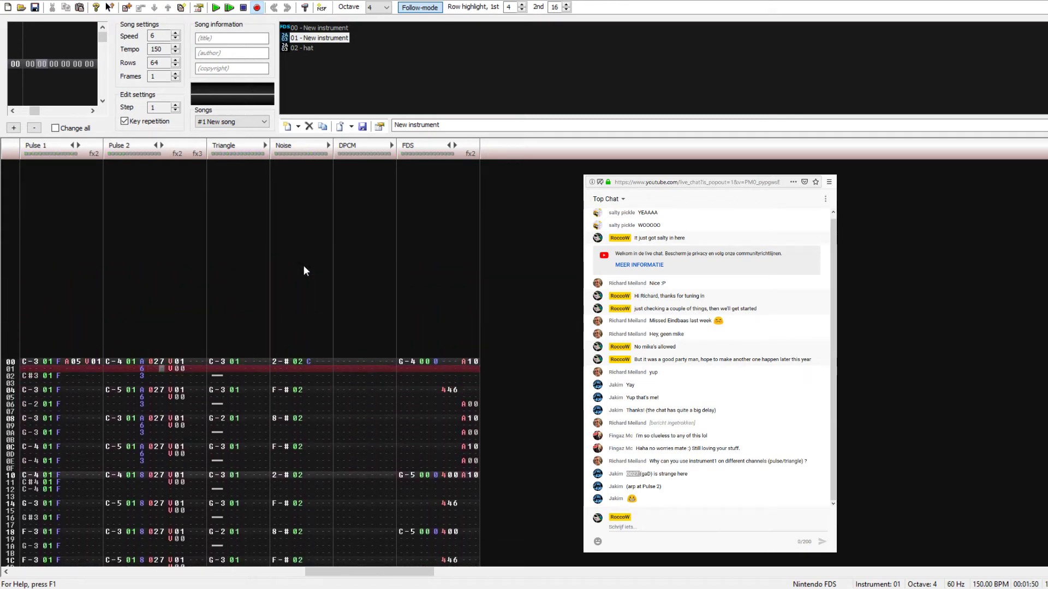
key(Down)
key(Right)
key(Right)
key(Right)
key(Up)
text(2)
key(Left)
key(Left)
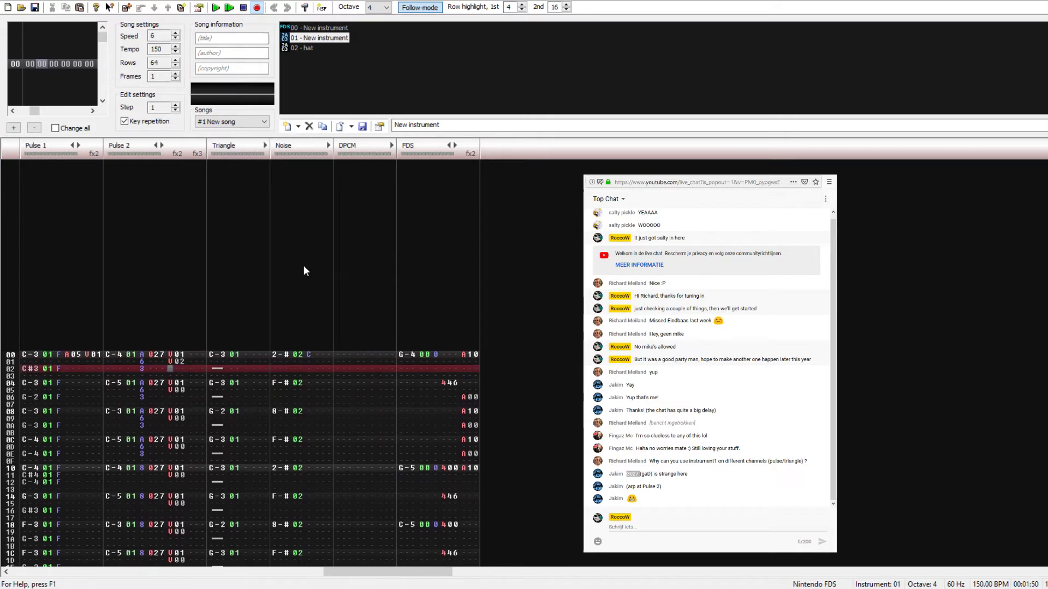
Step: Set the Pulse 2 second-column effect at row 09 to V02
key(Down)
key(Down)
key(Down)
key(Up)
key(Up)
key(Up)
key(Up)
key(Right)
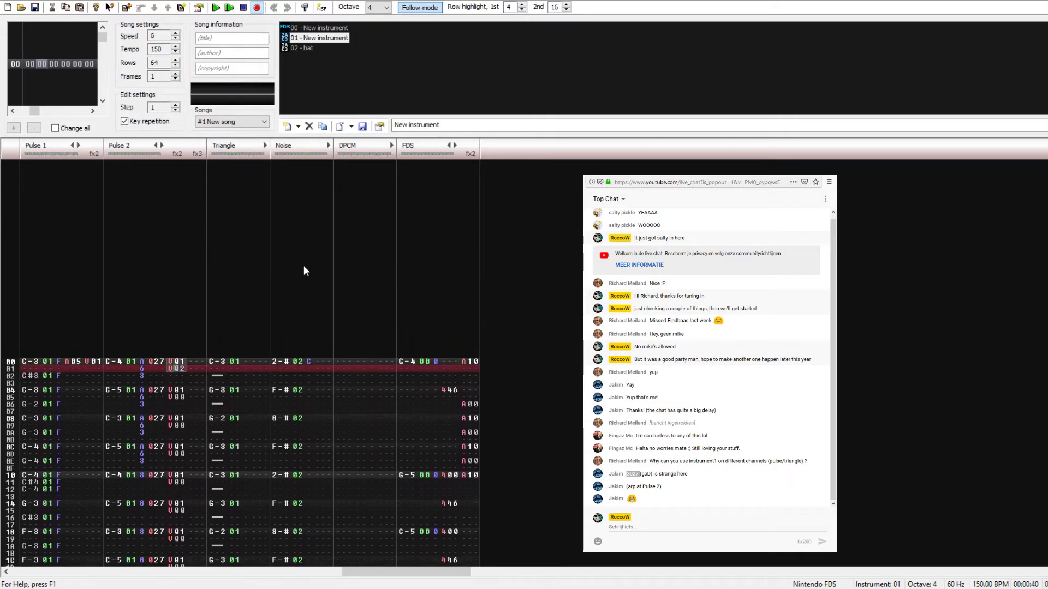
key(Down)
key(Down)
key(Down)
key(Down)
key(Down)
key(Down)
key(Down)
key(Down)
key(Right)
text(2)
Step: Copy the Pulse 2 second-column effects from the first 16 rows to row 10 onward
key(Left)
key(Left)
key(Up)
key(Up)
key(Up)
key(Up)
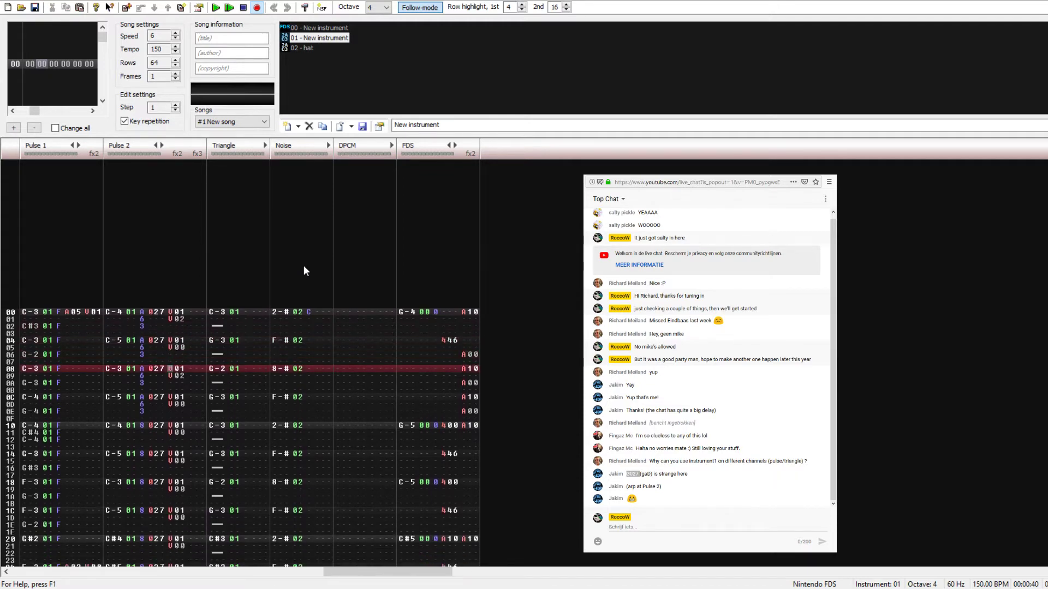
key(Up)
key(Up)
key(Up)
key(Up)
key(Up)
key(Up)
key(shift+Down)
key(shift+Down)
key(shift+Down)
key(shift+Down)
key(shift+Down)
key(shift+Down)
key(shift+Down)
key(shift+Down)
key(shift+Down)
key(shift+Down)
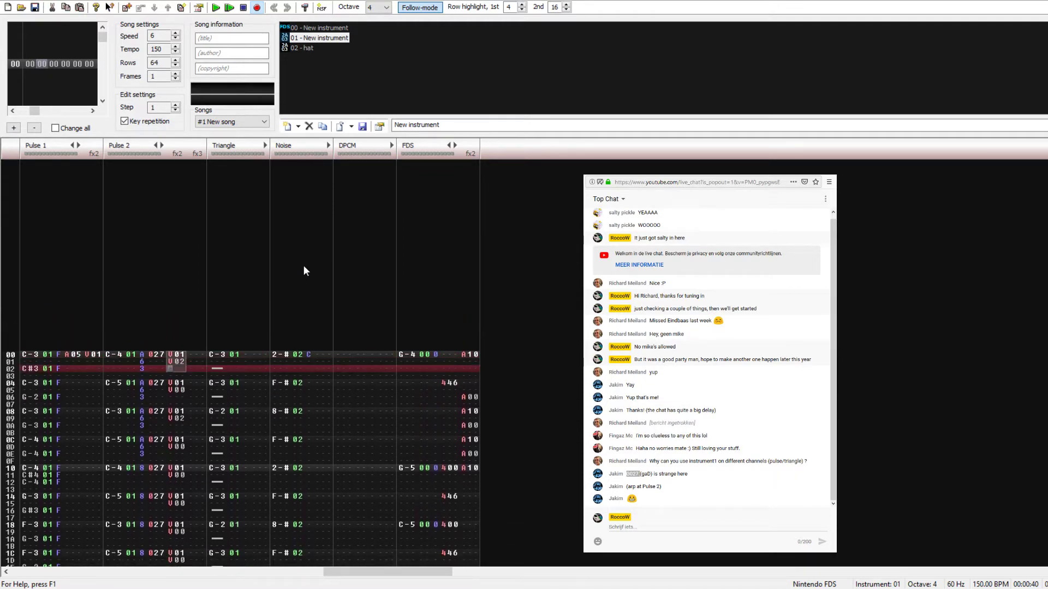
key(Down)
key(Down)
key(Down)
key(Down)
key(Down)
key(Down)
key(Down)
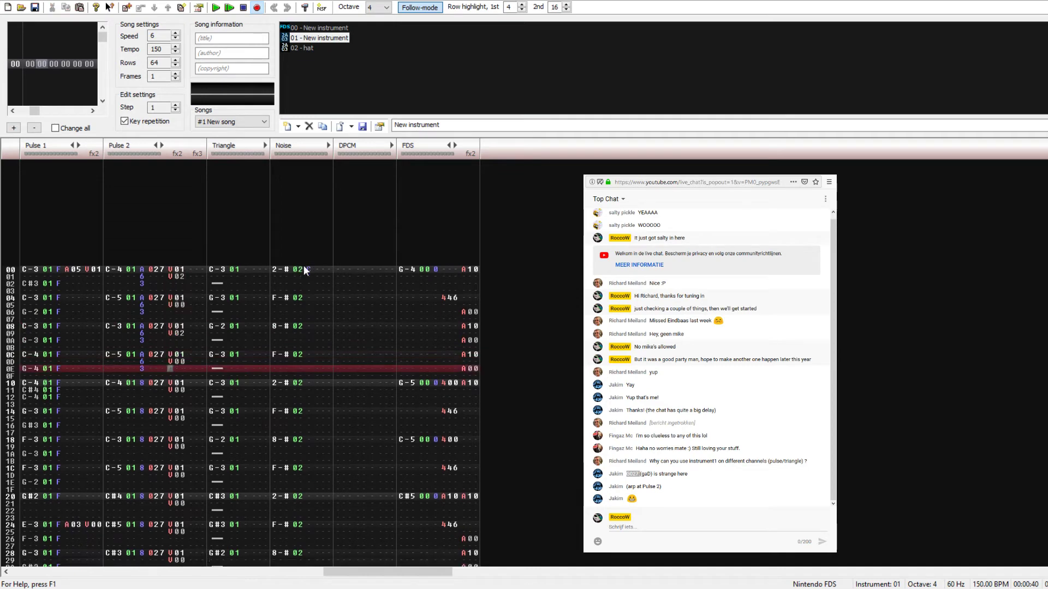
key(ctrl+v)
Step: Play the pattern back from row 00 with all channels
key(Up)
key(Up)
key(Up)
key(Up)
key(Up)
key(Up)
key(Up)
key(Up)
key(Up)
key(Up)
key(Up)
key(Up)
key(Up)
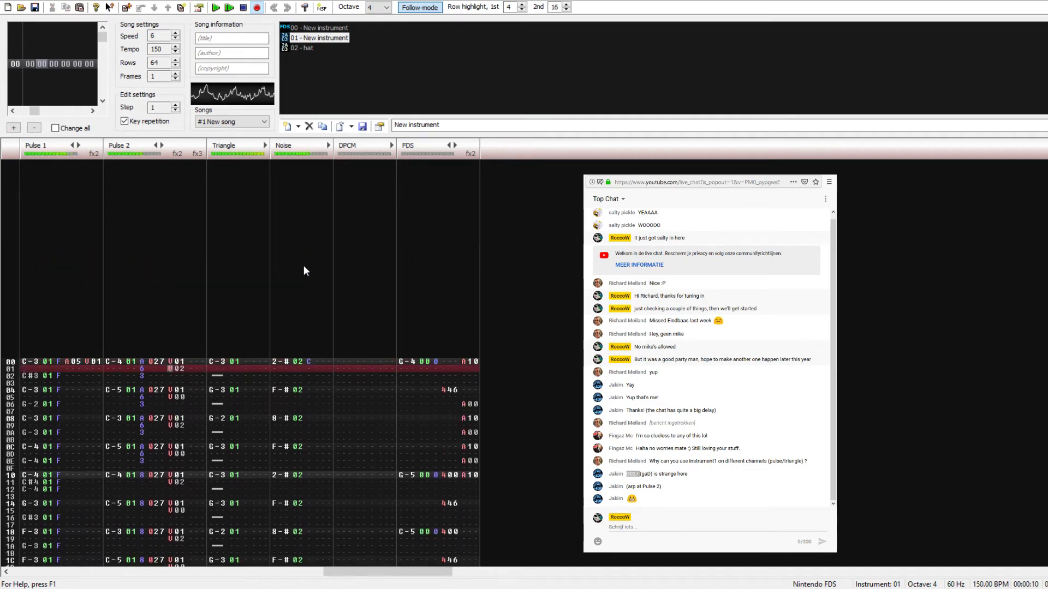
key(Up)
key(Up)
key(Up)
key(Up)
Step: Copy the Pulse 2 volume values of the first 16 rows to row 10 onward
key(Left)
key(Left)
key(Left)
key(Left)
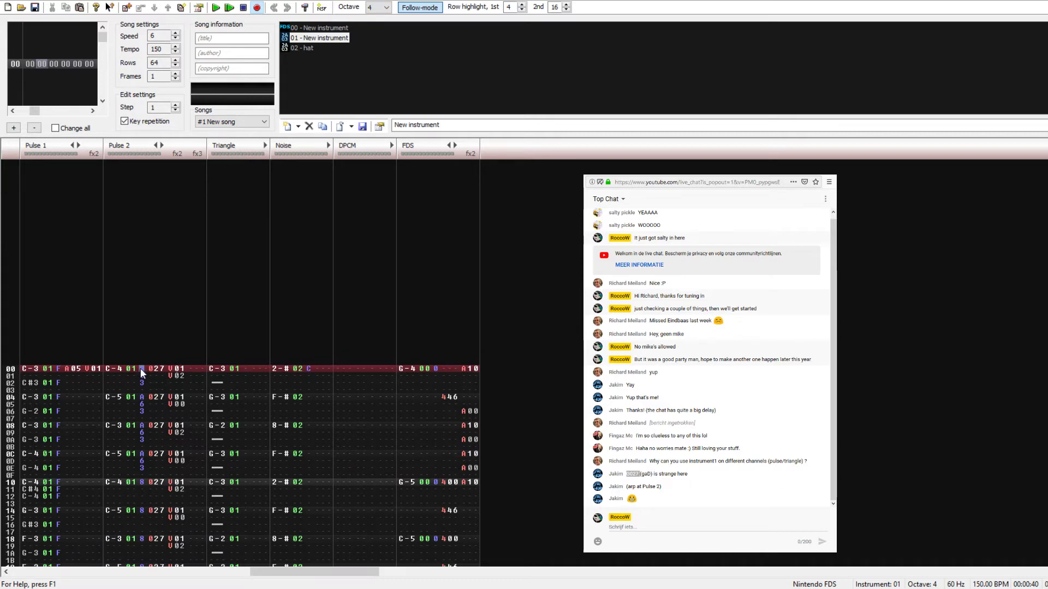
drag(140, 369, 141, 467)
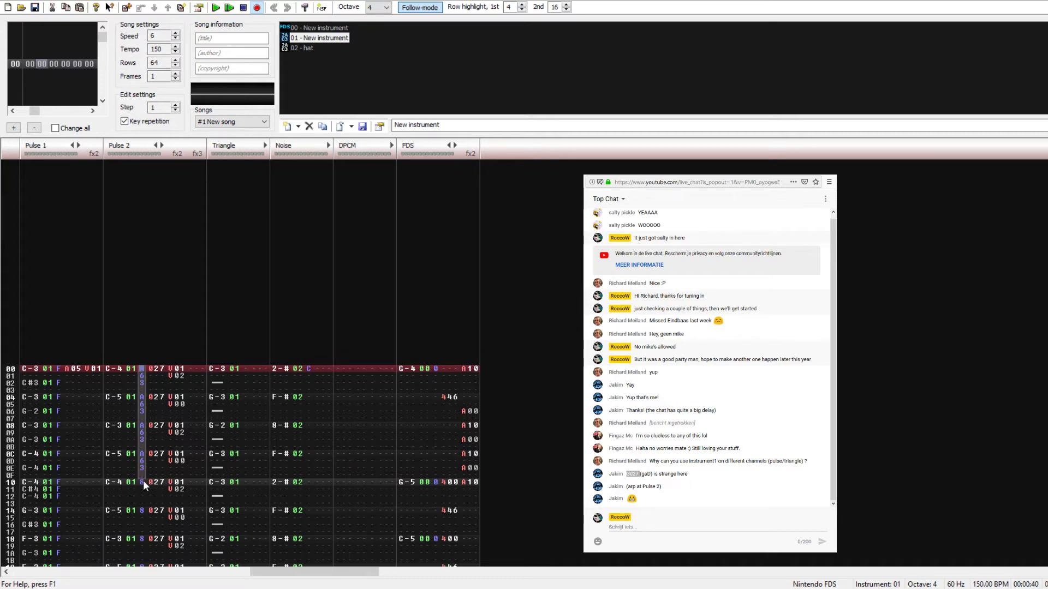
click(143, 480)
key(ctrl+v)
Step: Copy the Pulse 2 volume values of rows 00 to 1F to row 20 onward
drag(143, 256, 138, 479)
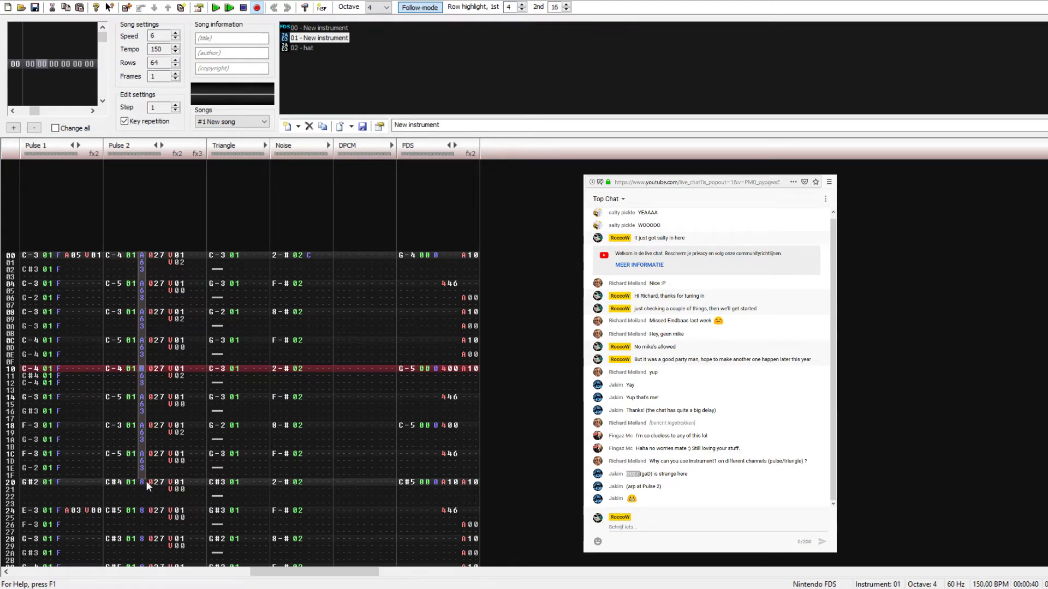
click(143, 480)
key(ctrl+v)
Step: Repeat the Pulse 2 V01, V02 and V00 second-column effects of the first 16 rows from rows 10, 20 and 30 onward
scroll(205, 339, up, 3)
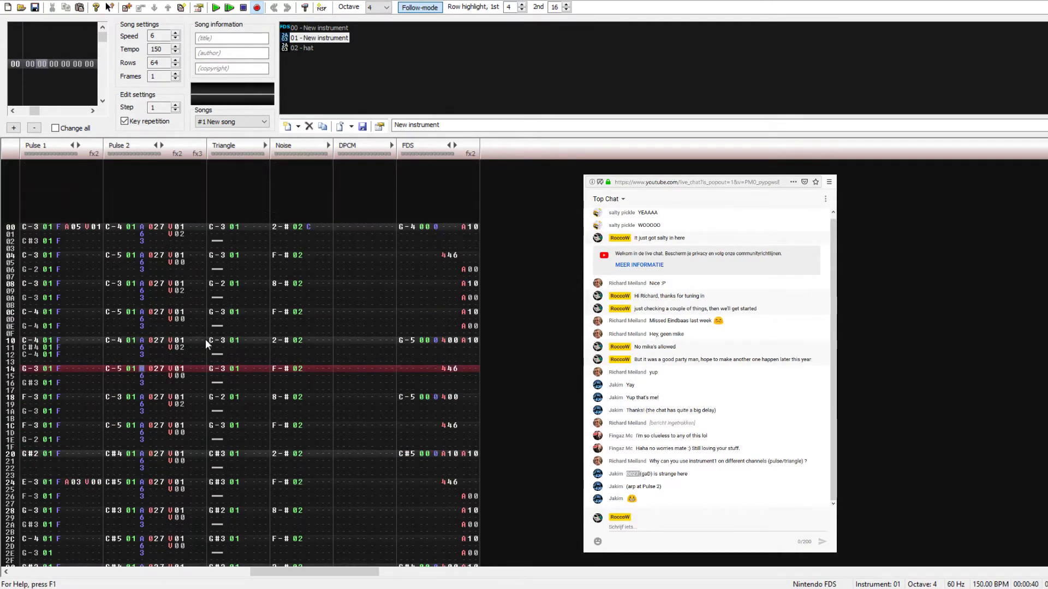
drag(168, 225, 182, 313)
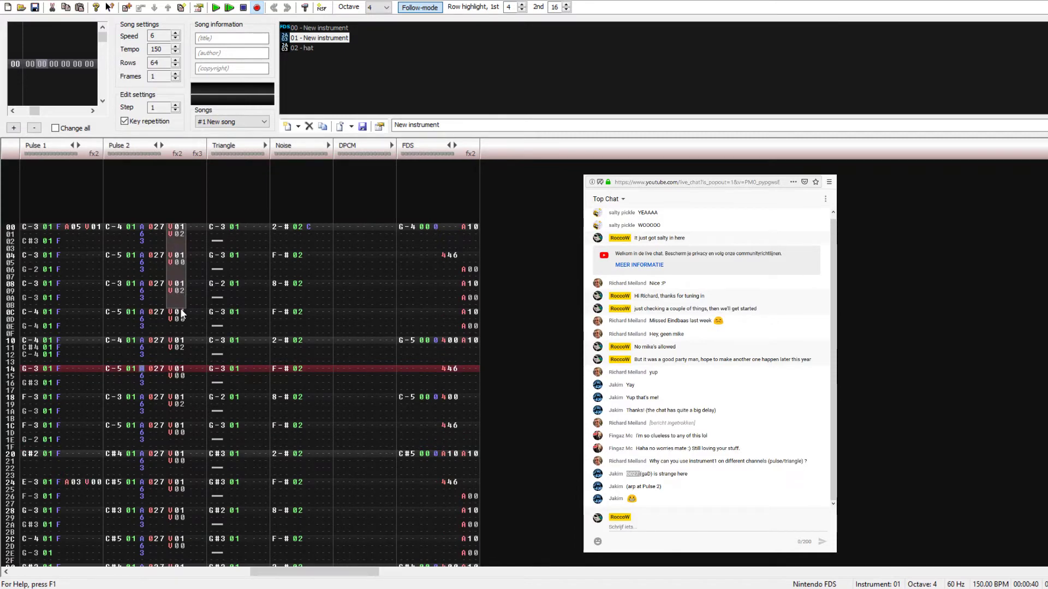
click(172, 340)
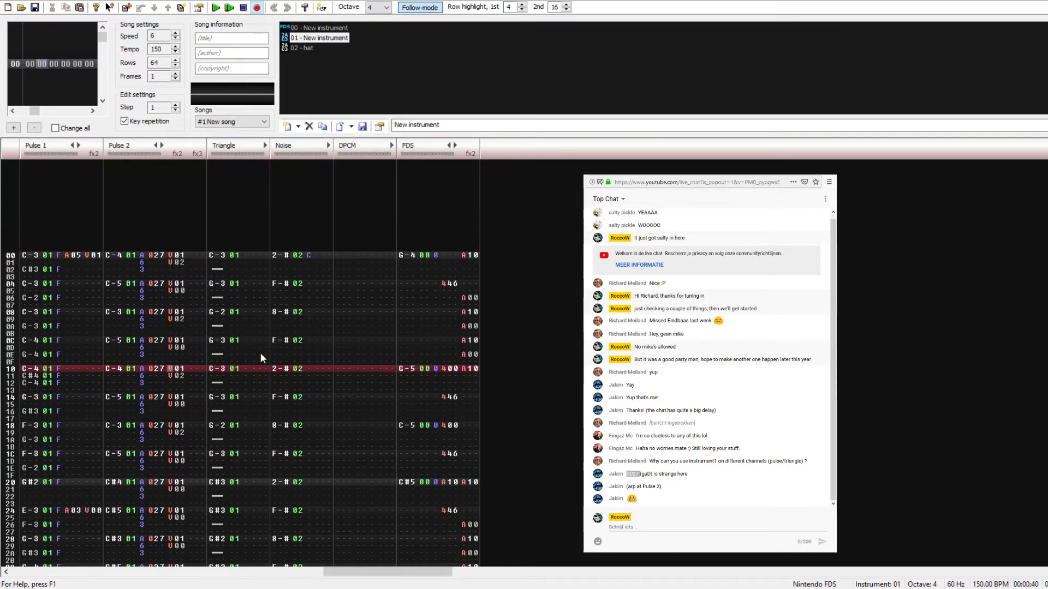
scroll(172, 482, down, 6)
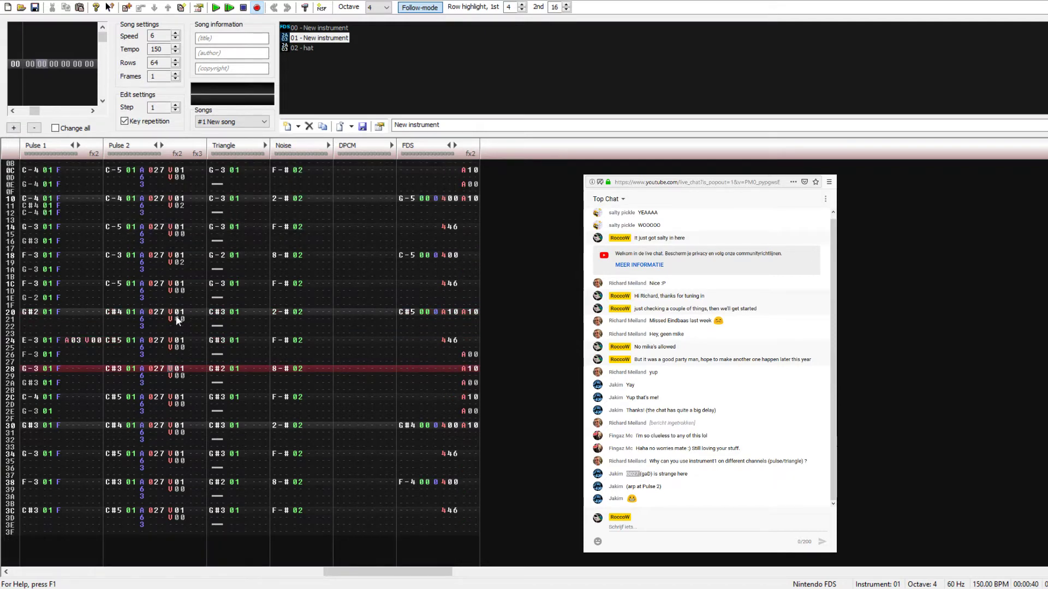
scroll(213, 309, up, 2)
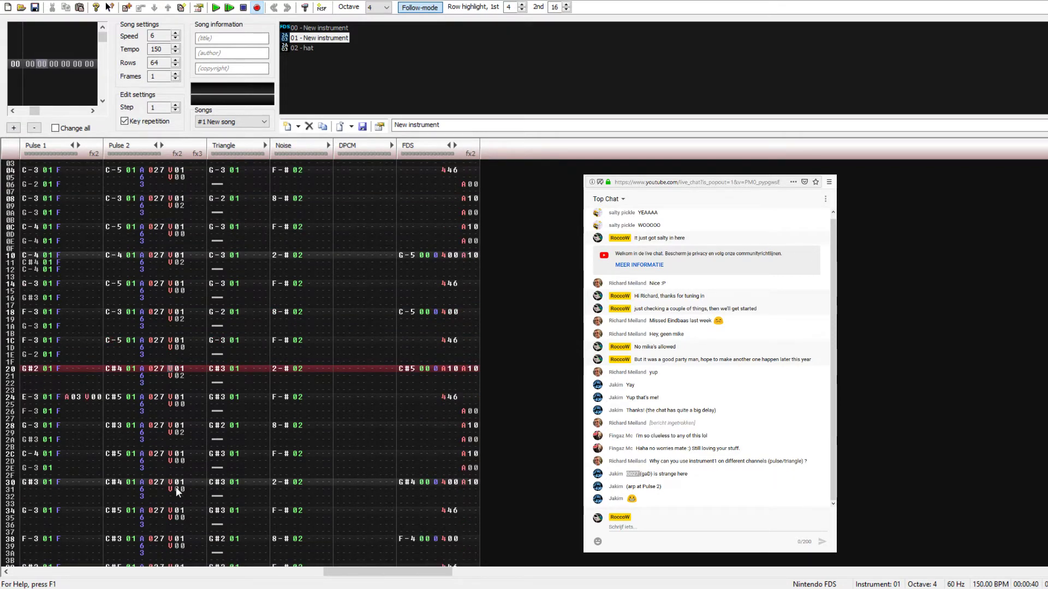
scroll(171, 483, down, 4)
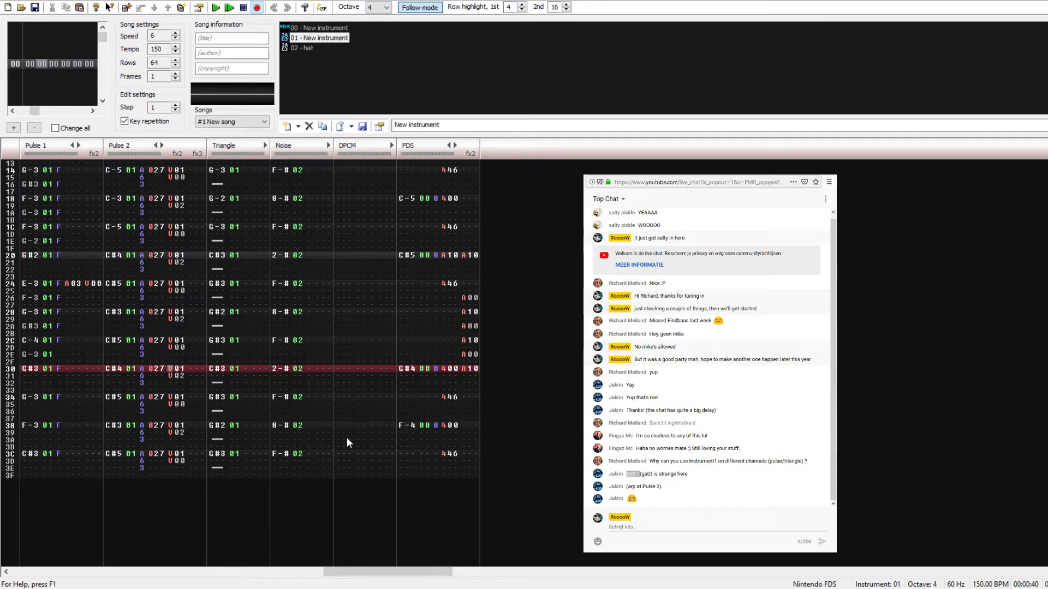
Step: Play the pattern back from row 00 to hear the Pulse 2 part with its repeated effects
scroll(175, 341, up, 7)
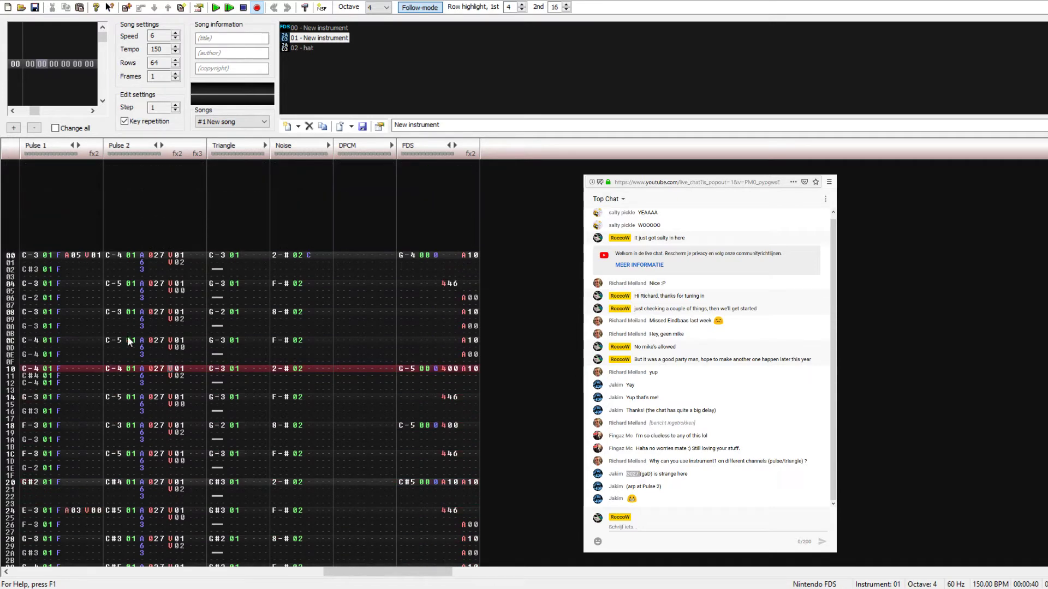
click(109, 256)
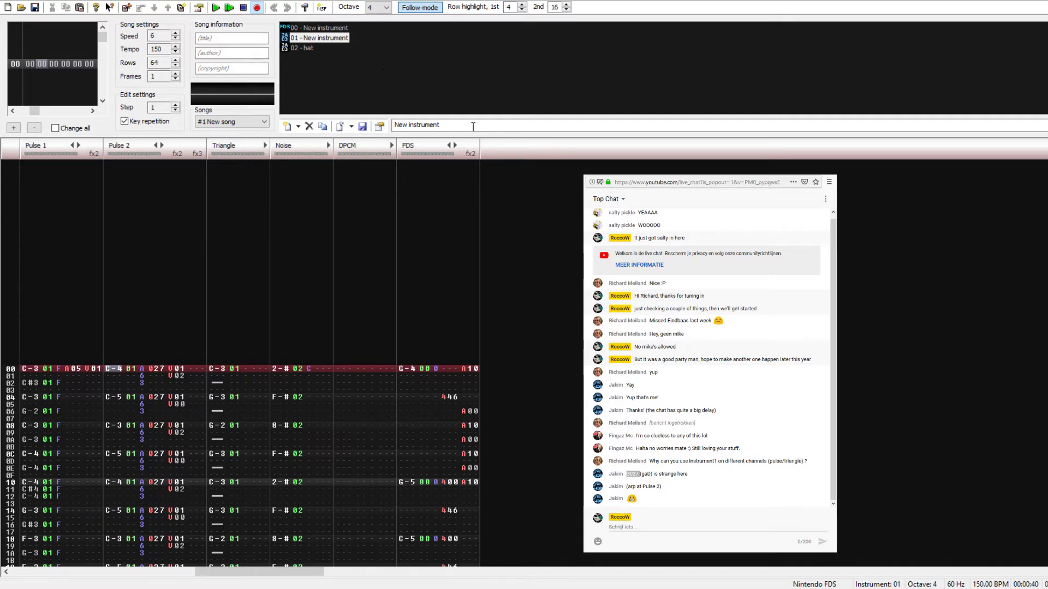
key(Return)
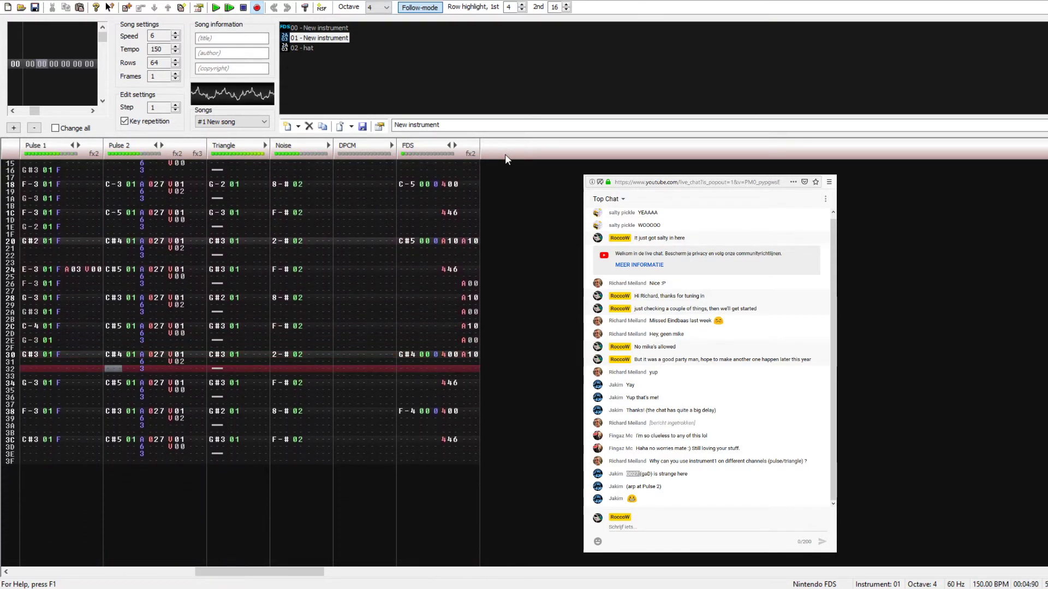
key(Return)
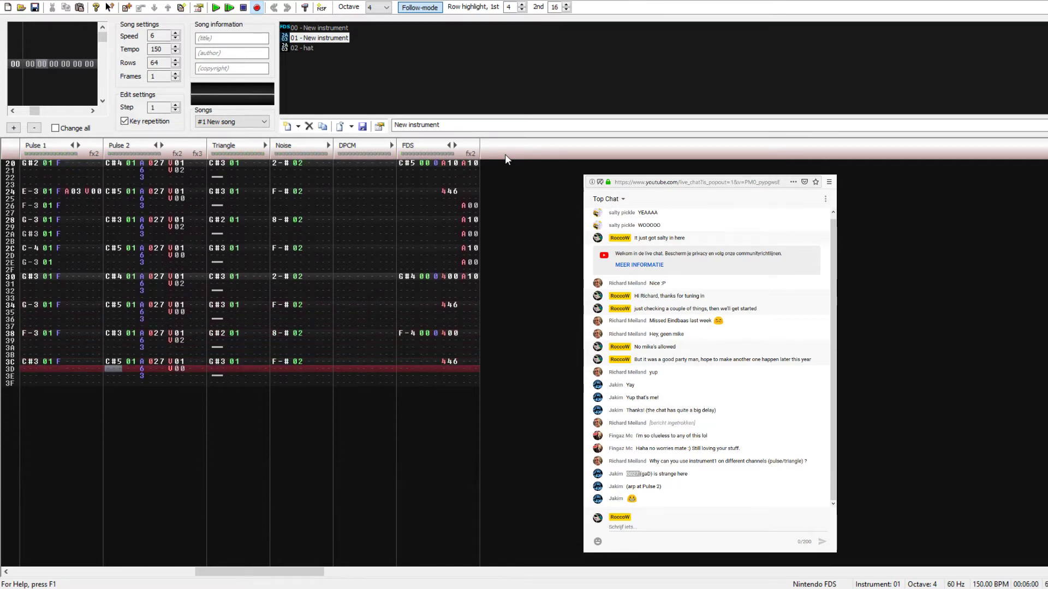
Step: Change the Pulse 2 notes at rows 20 and 24 to F-4 and F-5 and play the pattern back
scroll(137, 273, up, 2)
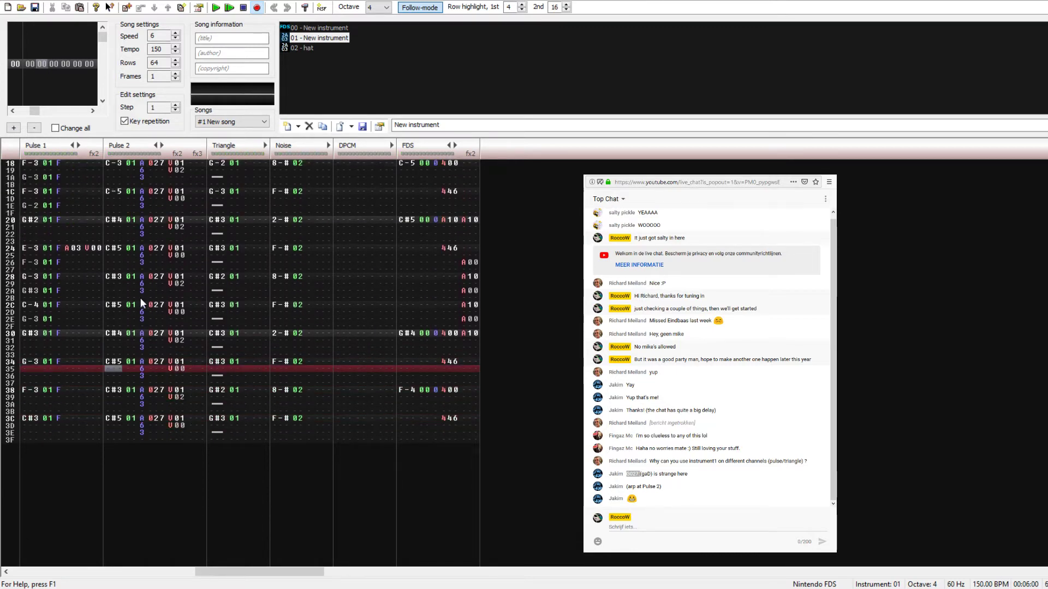
click(116, 221)
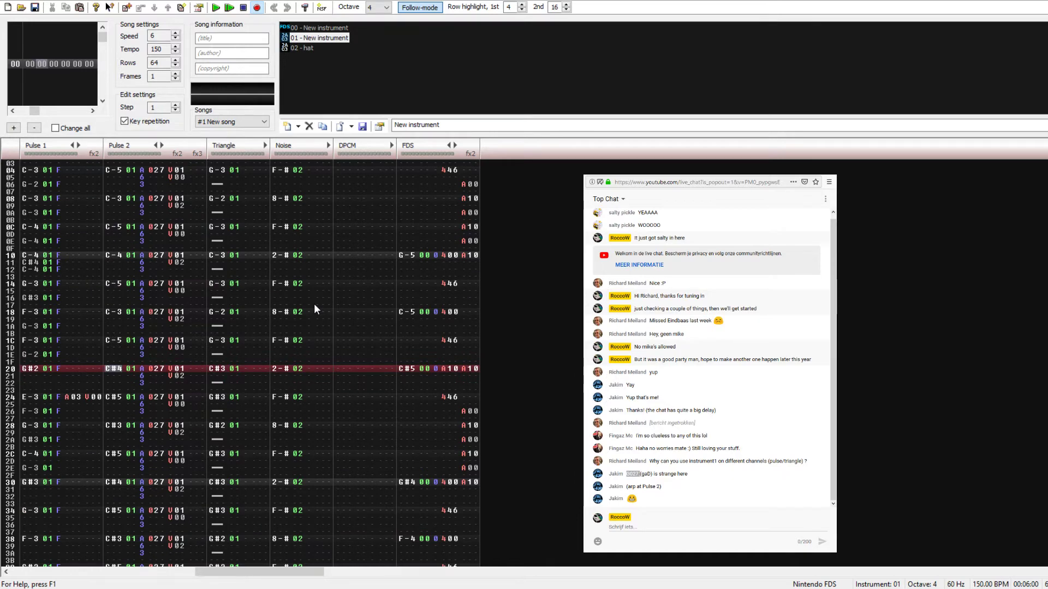
key(v)
key(Up)
key(Down)
key(Down)
key(Down)
key(Down)
key(r)
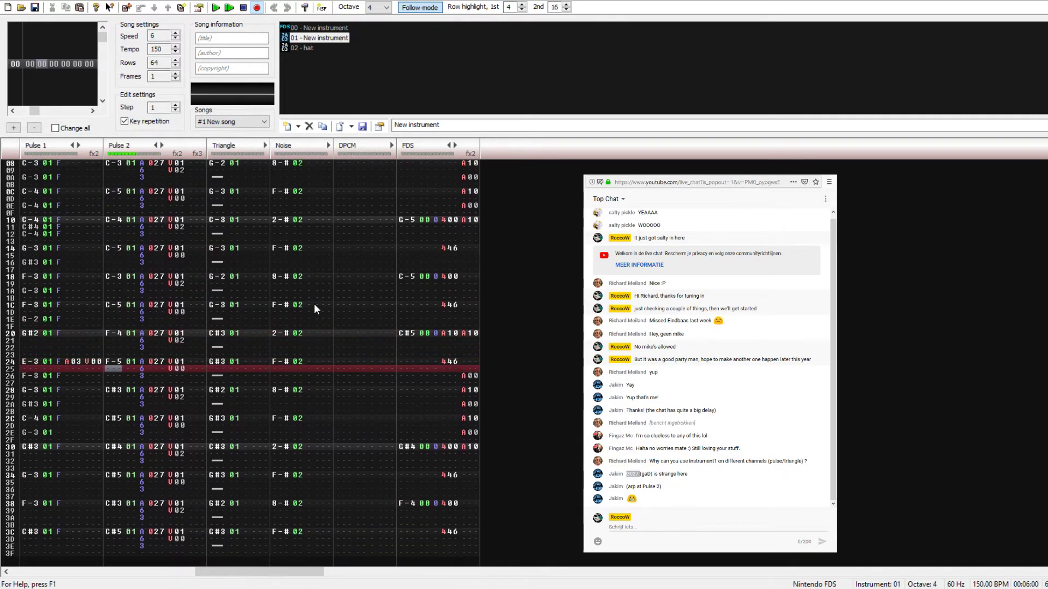
key(Return)
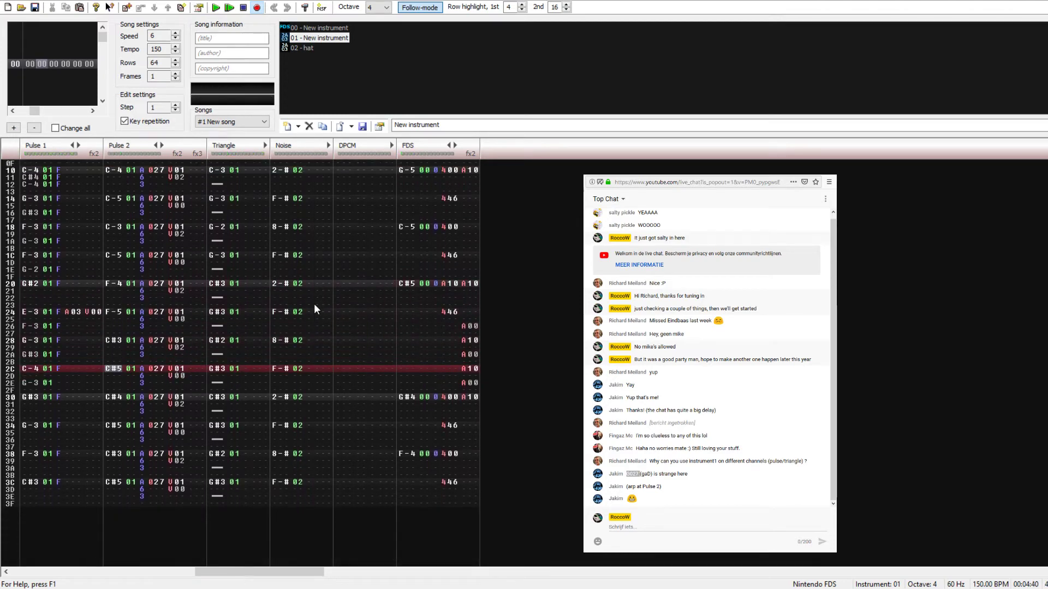
Step: Transpose the Pulse 2 notes at rows 20 and 24 down an octave to F-3 and F-4
key(Up)
key(Up)
key(Up)
key(Up)
key(Up)
key(Up)
key(Up)
key(Up)
key(Up)
key(shift+Down)
key(shift+Down)
key(shift+Down)
key(shift+Down)
key(shift+Down)
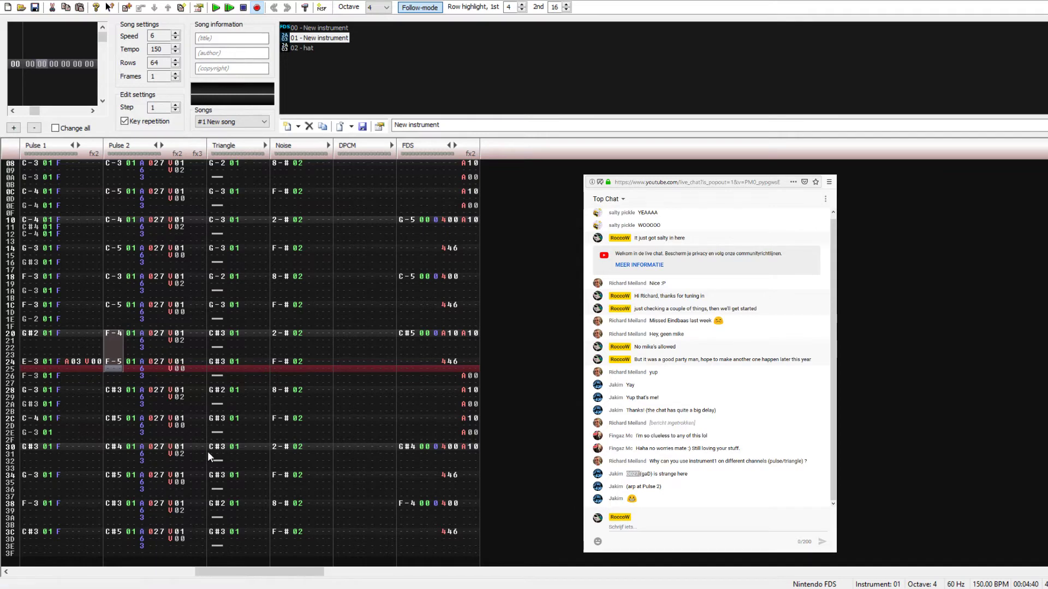
click(274, 480)
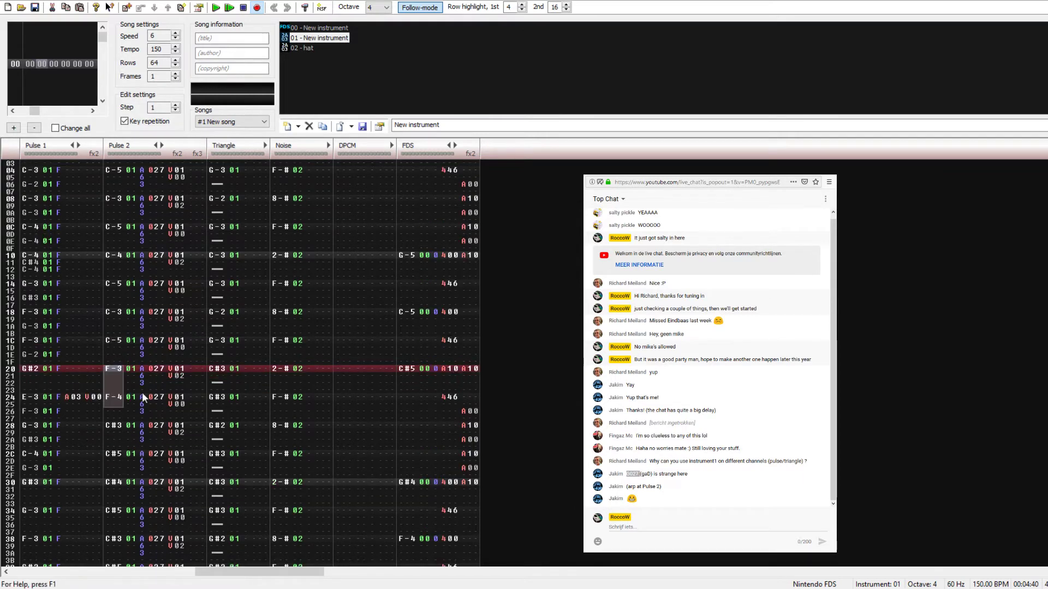
Step: Copy the Pulse 2 F-3 note from row 20 to row 28 and transpose the copy down an octave to F-2
click(113, 369)
click(114, 397)
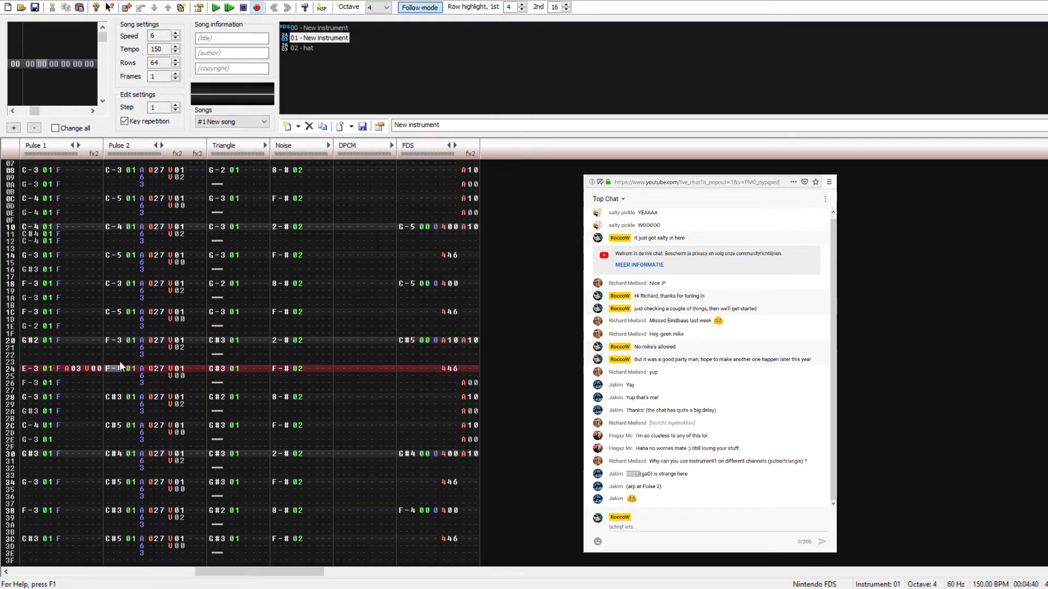
drag(111, 344, 123, 346)
click(112, 397)
key(ctrl+v)
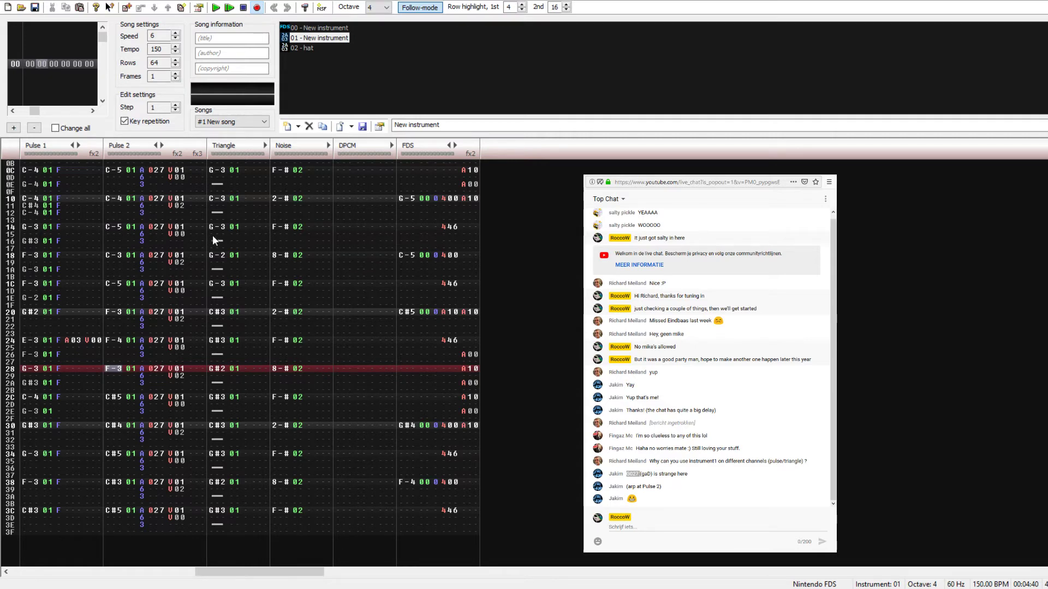
key(ctrl+F3)
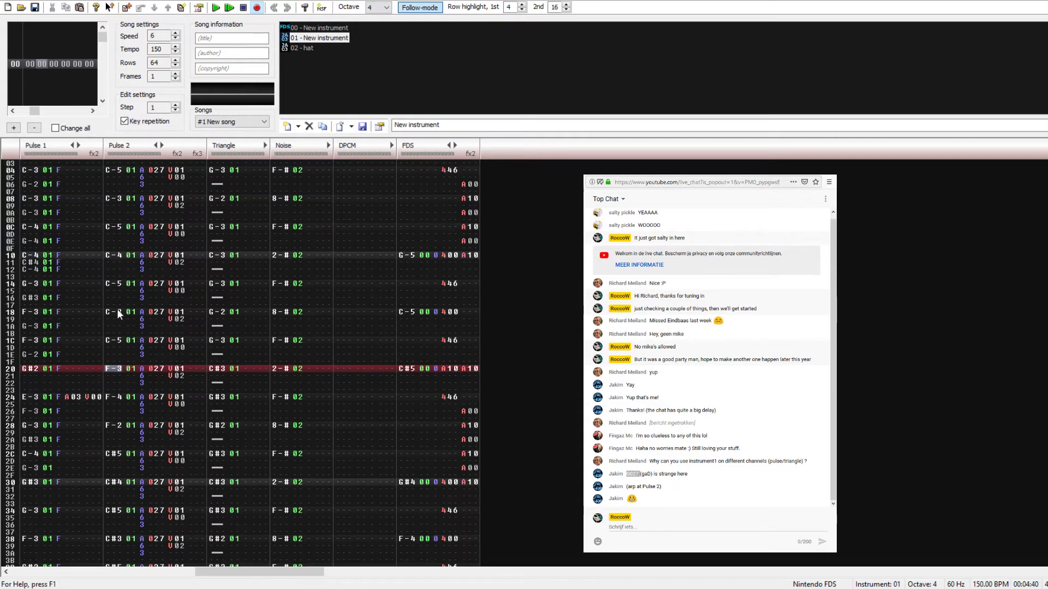
Step: Play the pattern back from row 20 and from row 00 to hear the new Pulse 2 notes
key(Return)
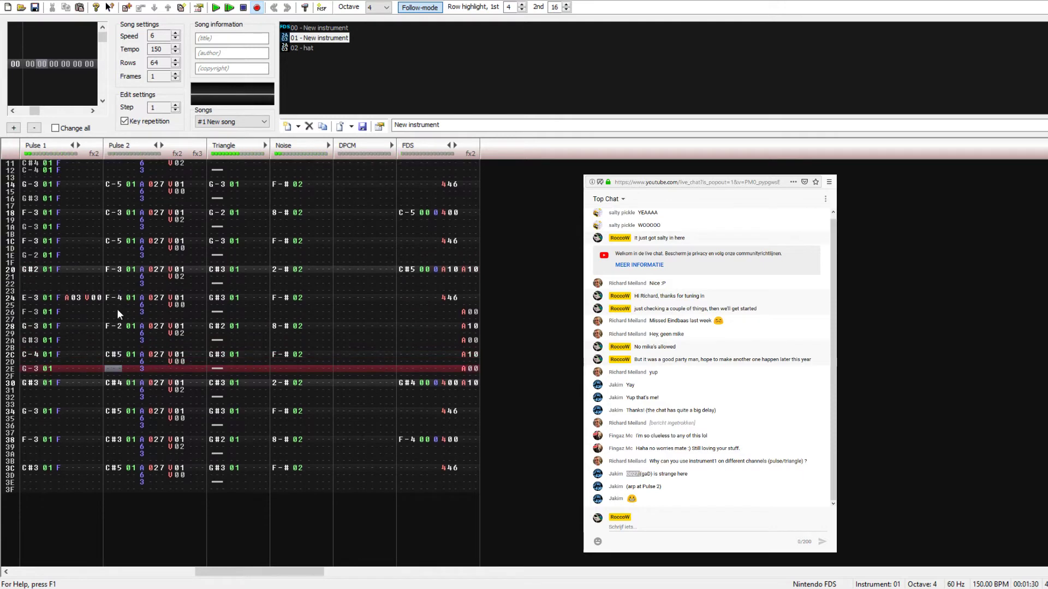
key(Return)
key(Up)
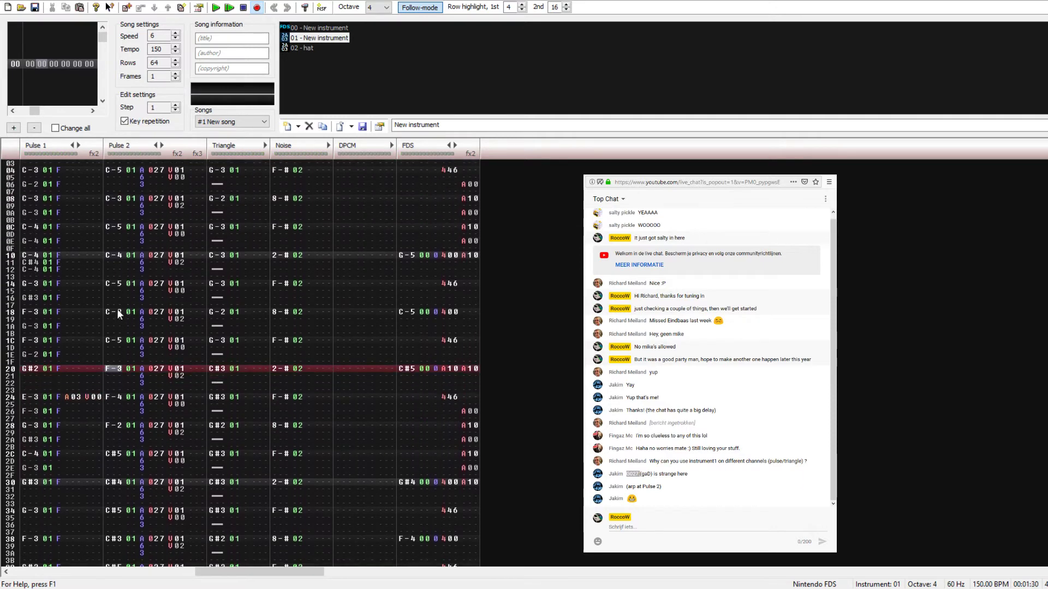
key(Down)
key(Down)
key(Return)
key(Return)
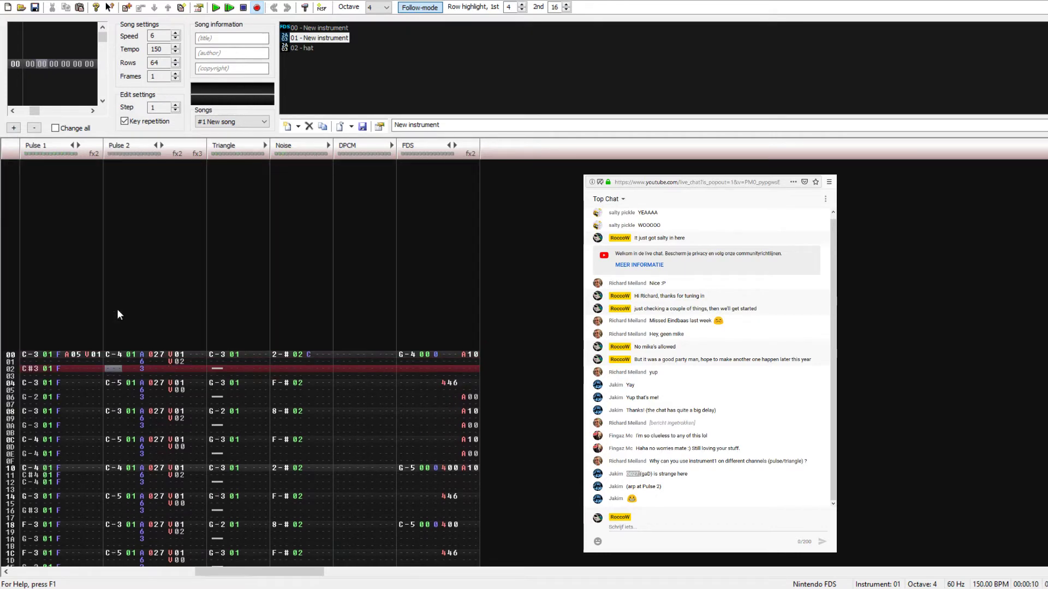
Step: Set the Pulse 2 note at row 2C to F-4
key(Down)
key(Down)
key(Down)
key(Down)
key(Down)
key(Down)
key(Down)
key(Down)
key(Down)
key(Down)
key(Down)
key(Down)
key(Down)
key(Down)
key(Down)
key(Down)
key(Down)
key(Down)
key(Down)
key(Down)
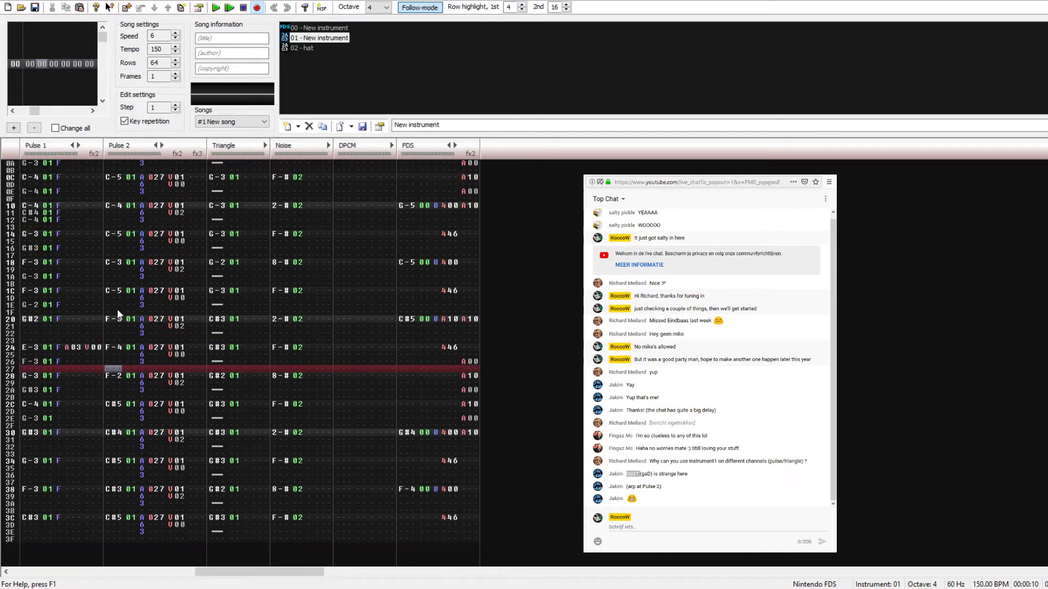
key(Down)
key(Down)
key(Up)
key(Up)
key(Up)
key(Up)
key(Up)
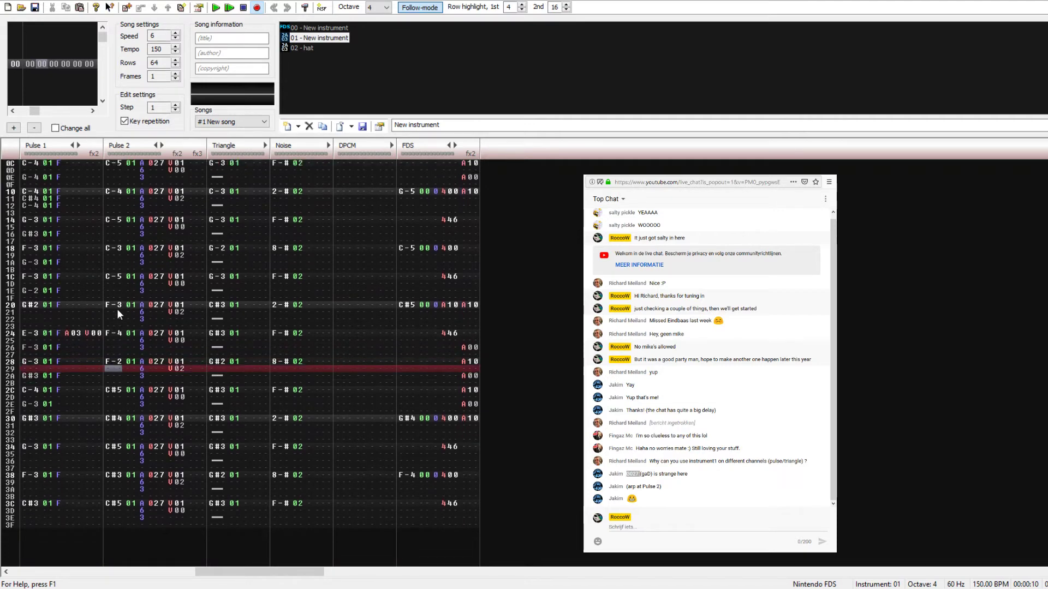
key(Down)
key(Down)
key(Down)
key(Down)
key(Down)
key(Down)
key(Down)
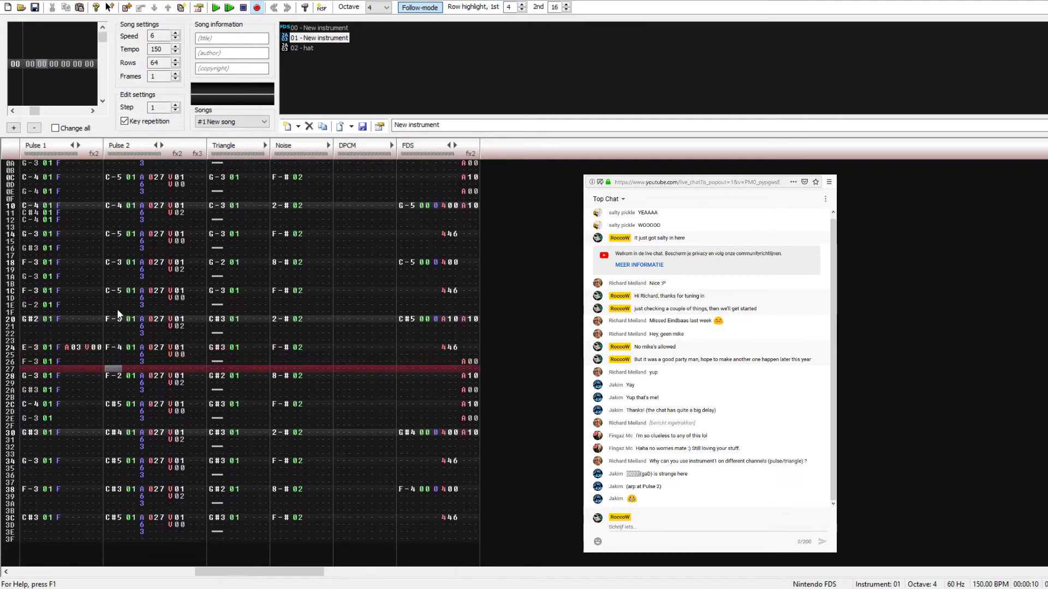
Step: Copy the Pulse 2 notes of rows 20 to 2C to row 30 onward and play the pattern back
key(Up)
key(Up)
key(Up)
key(Up)
key(Up)
key(Up)
key(Up)
key(Up)
key(Up)
key(Up)
key(Up)
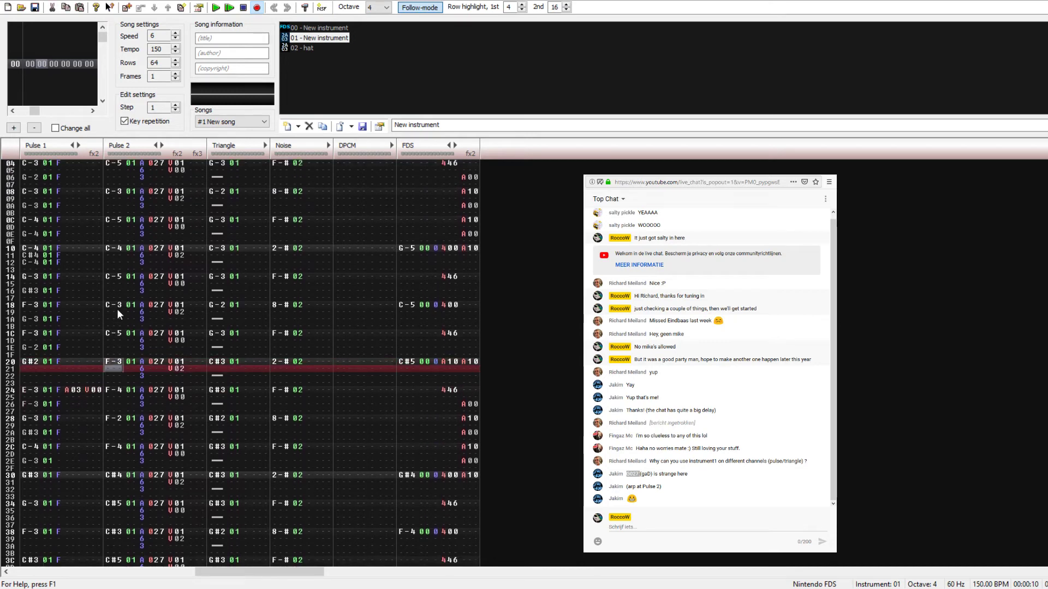
key(shift+Down)
key(shift+Down)
key(shift+Down)
key(shift+Down)
key(shift+Down)
key(shift+Down)
key(shift+Down)
key(shift+Down)
key(shift+Down)
key(shift+Down)
key(shift+Down)
key(shift+Down)
key(ctrl+c)
key(Down)
key(Down)
key(Down)
key(Down)
key(ctrl+v)
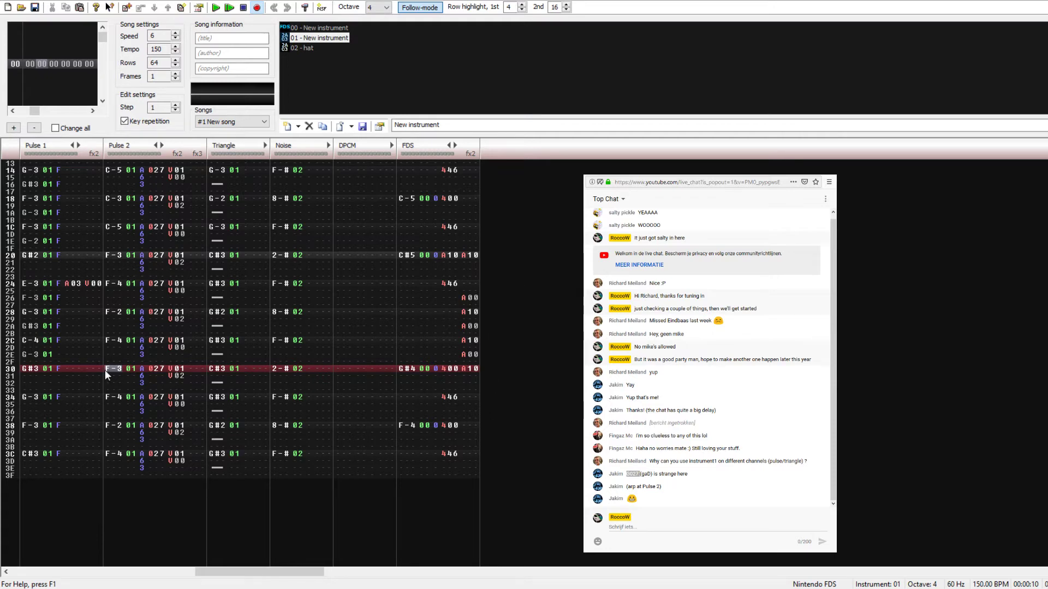
key(Return)
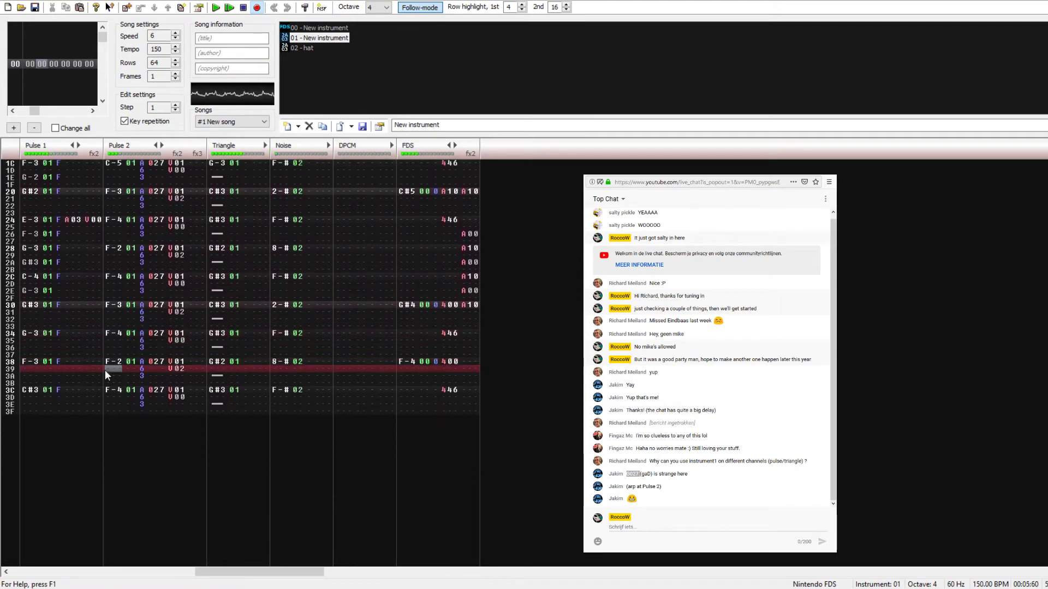
key(Return)
Step: Set the Pulse 2 volumes at rows 01 and 02 to 5 and 2
key(Up)
key(Up)
key(Up)
key(Up)
key(Up)
key(Up)
key(Up)
key(Up)
key(Up)
key(Up)
key(Up)
key(Up)
key(Up)
key(Up)
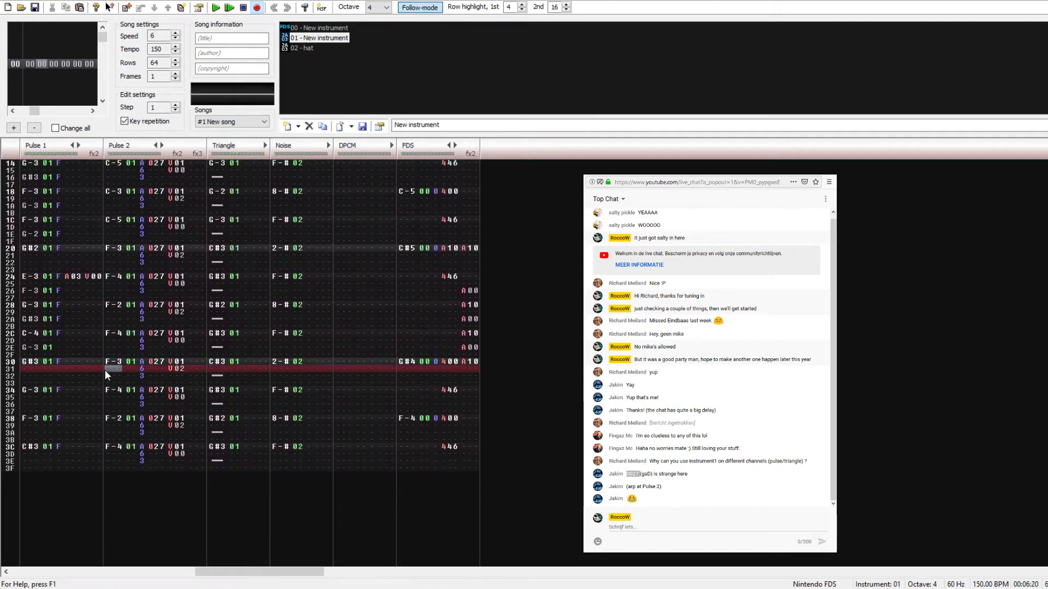
key(Up)
key(Up)
key(Up)
key(Up)
key(Up)
key(Up)
key(Up)
key(Up)
key(Up)
key(Up)
key(Up)
key(Up)
key(Up)
key(Up)
key(Up)
key(Up)
key(Up)
key(Up)
key(Up)
key(Up)
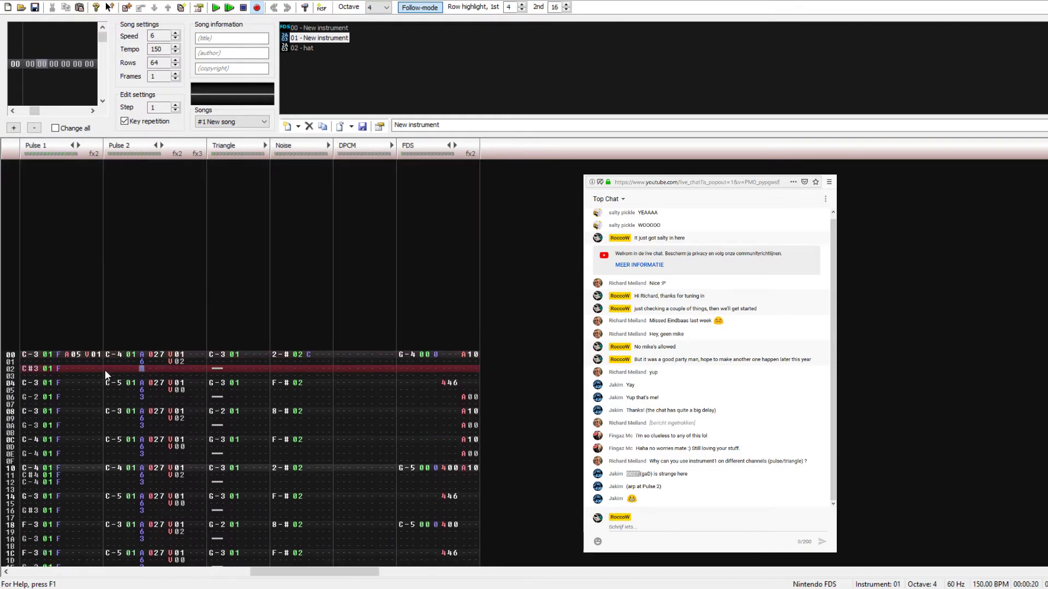
key(Up)
text(5)
text(2)
key(Up)
key(Up)
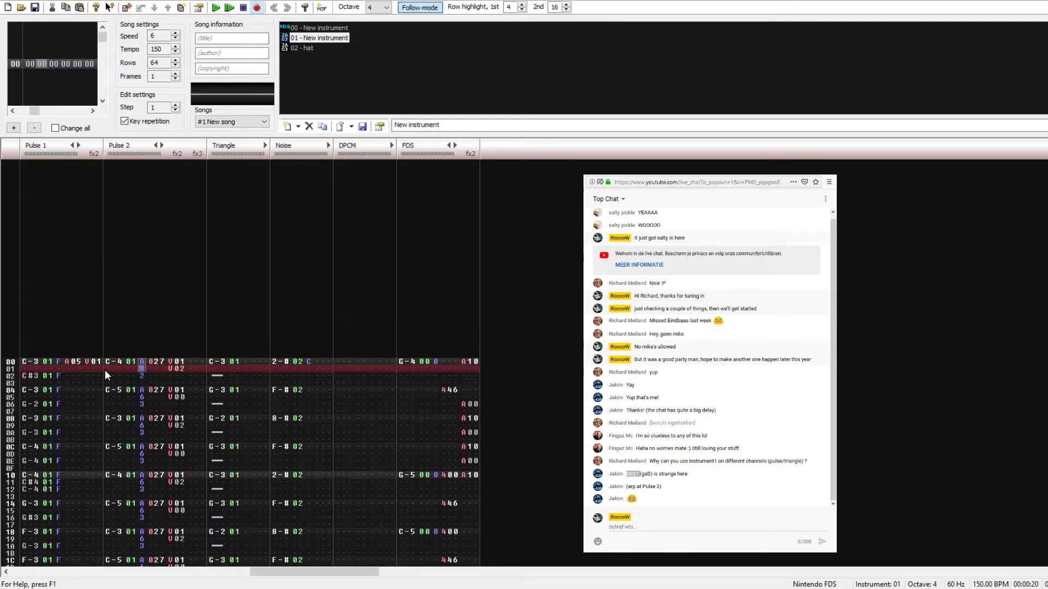
Step: Set the Pulse 2 volumes at rows 09 and 0A to 5 and 2
key(Down)
key(Down)
key(Down)
key(Down)
key(Down)
key(Down)
key(Down)
key(Down)
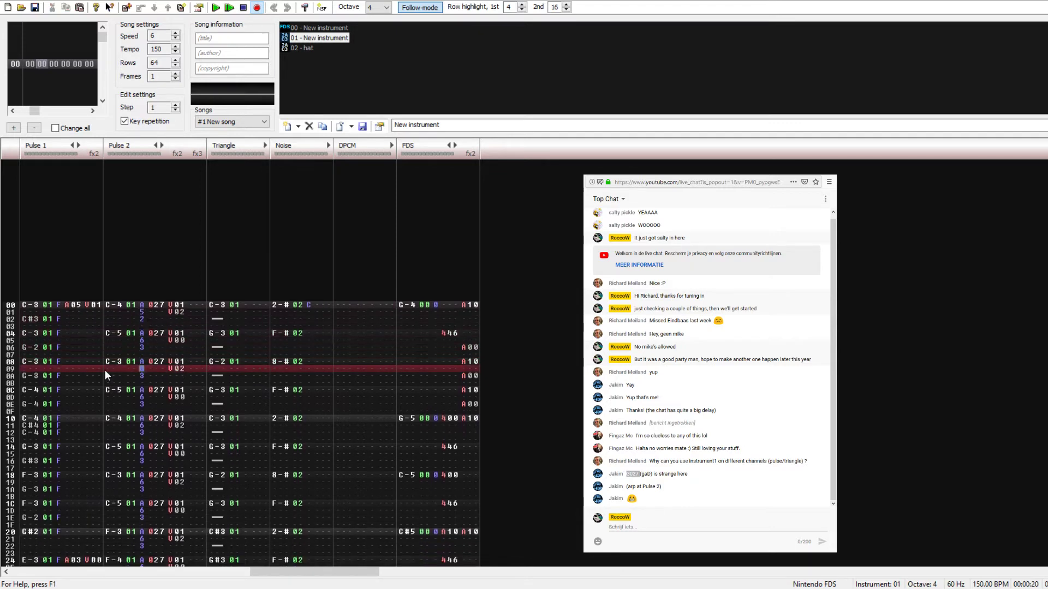
text(52)
Step: Play the pattern back to hear the reduced Pulse 2 volumes, ending at the volume value of row 00
key(Return)
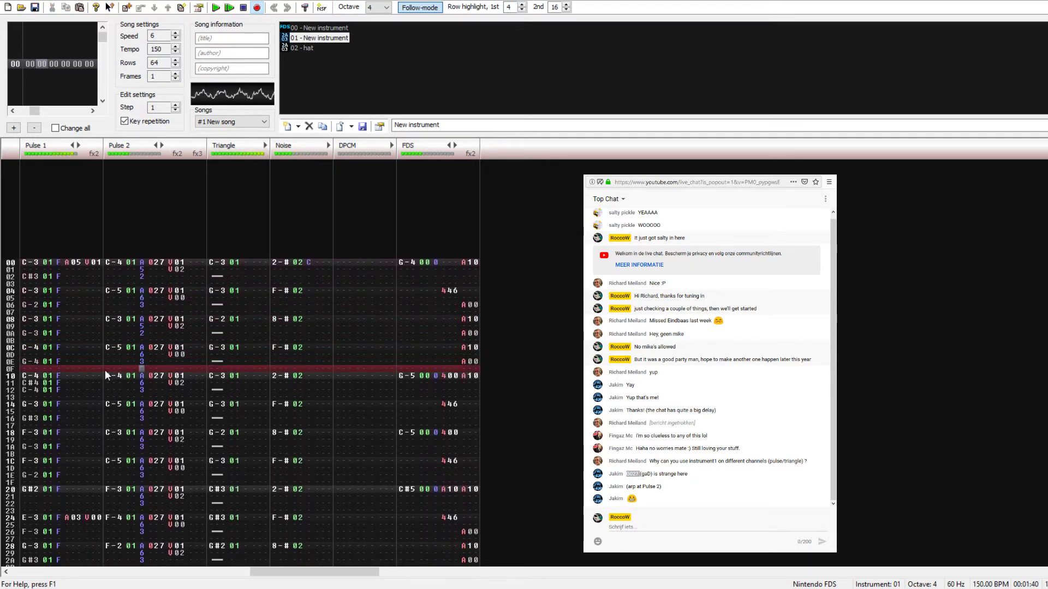
key(Return)
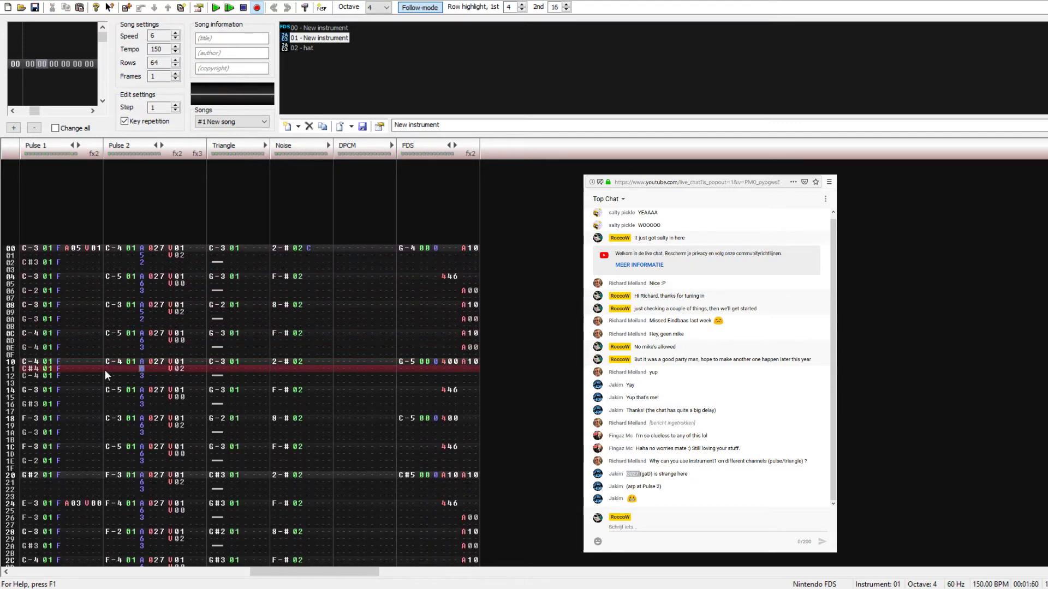
click(141, 247)
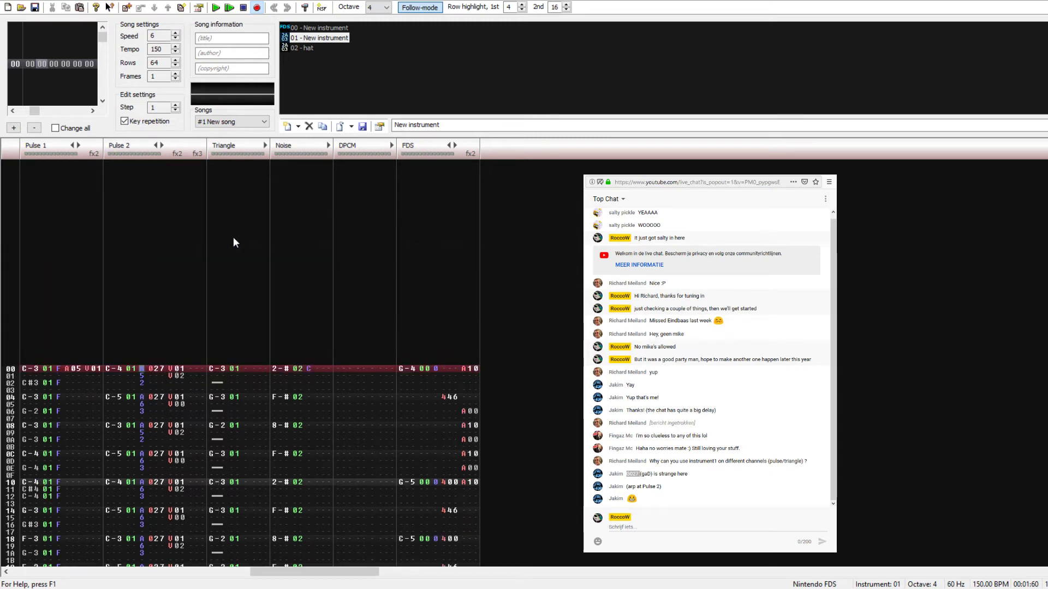
text(8)
key(Down)
key(Down)
key(Down)
text(8)
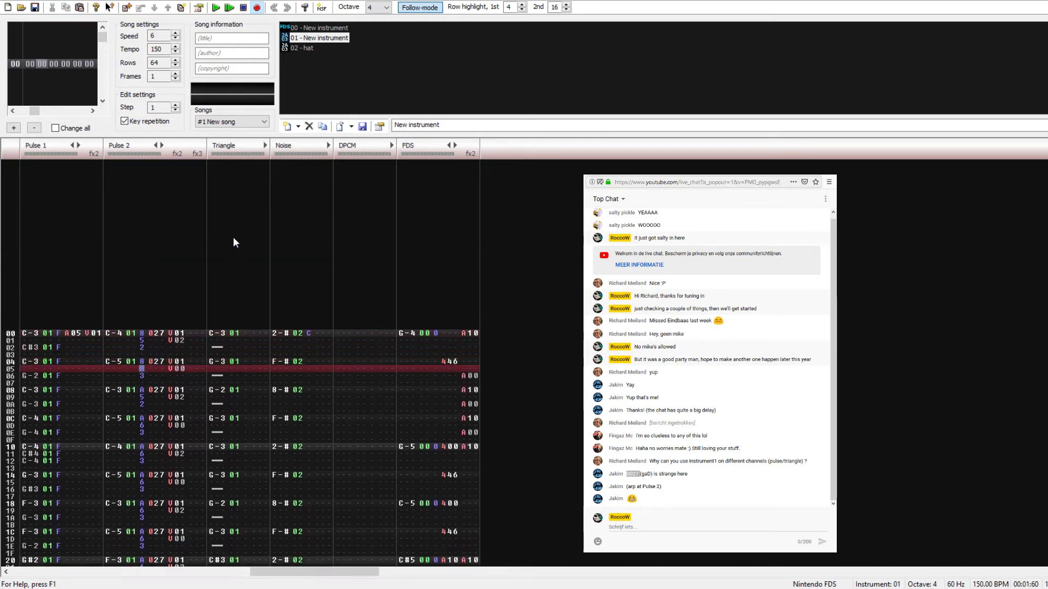
key(ctrl+z)
key(ctrl+z)
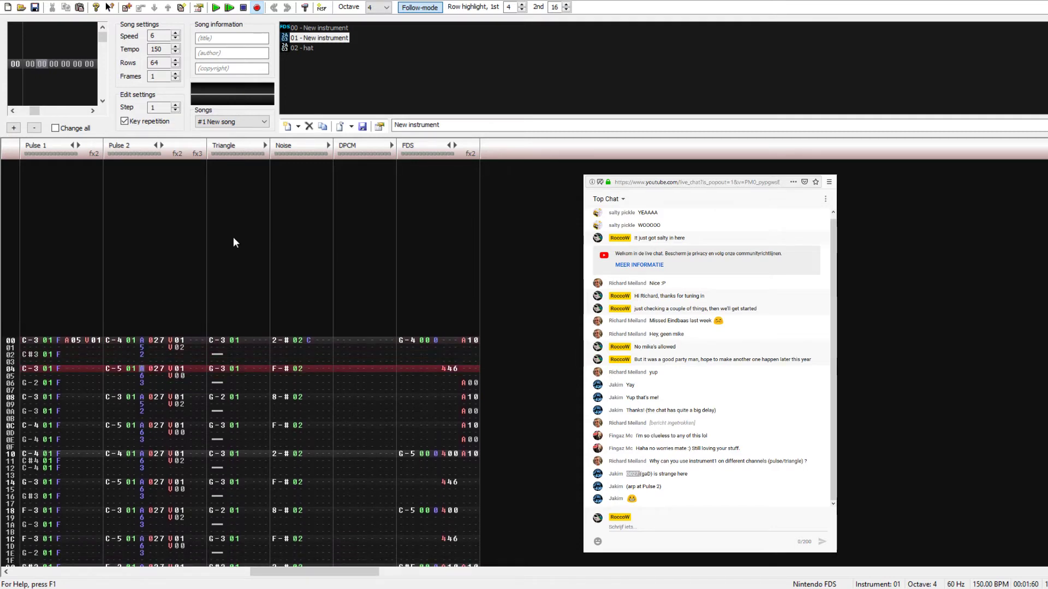
Step: Set the Pulse 2 volumes at rows 04 and 0C to 8
text(8)
key(Down)
key(Down)
key(Down)
key(Down)
key(Down)
key(Down)
key(Down)
text(8)
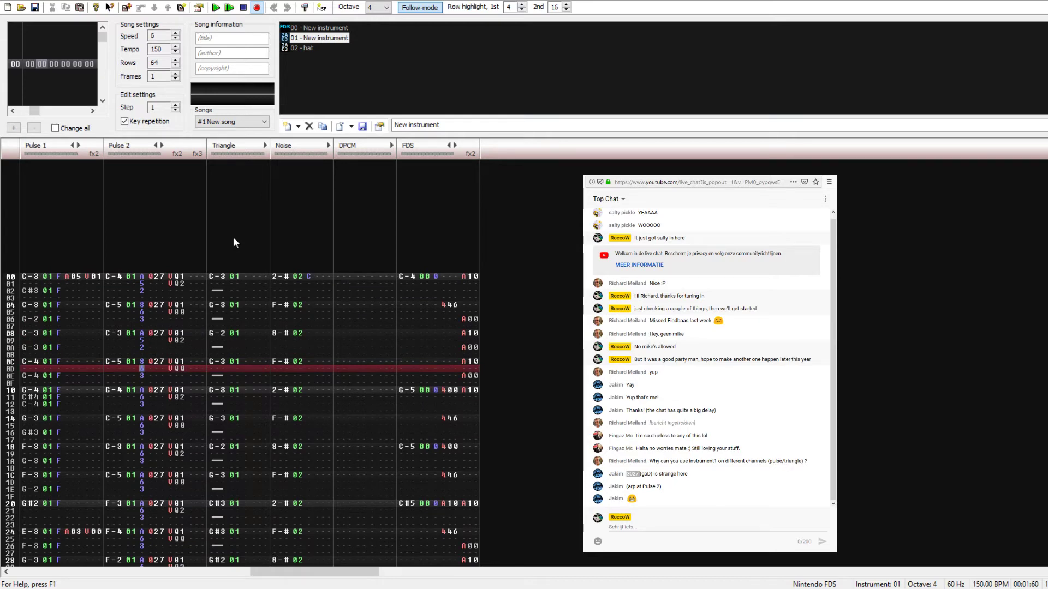
Step: Play the pattern back briefly and copy the Pulse 2 volumes of rows 00 to 0E to row 10 onward
key(Return)
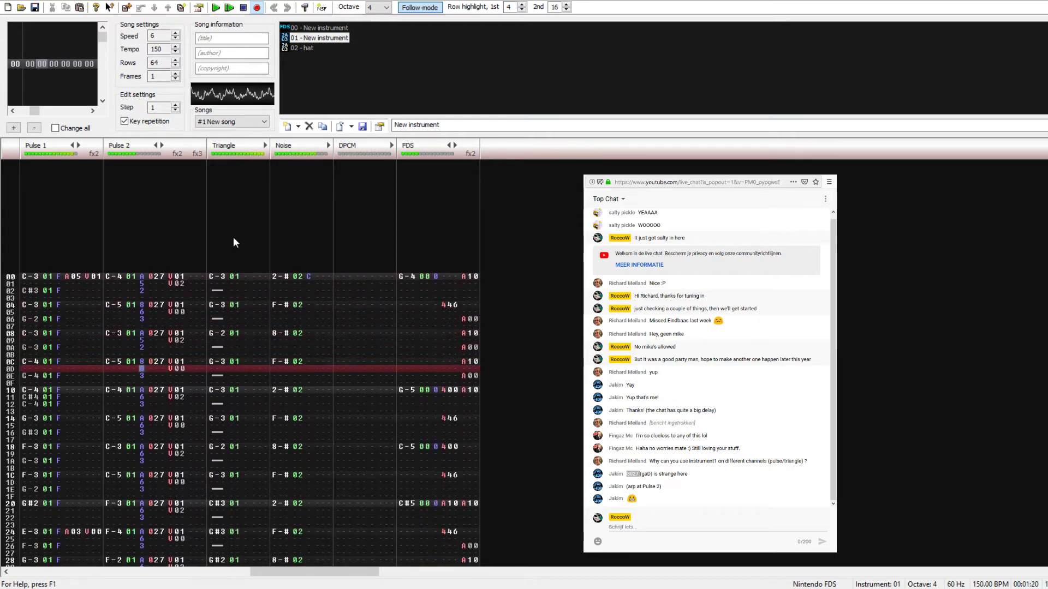
key(Return)
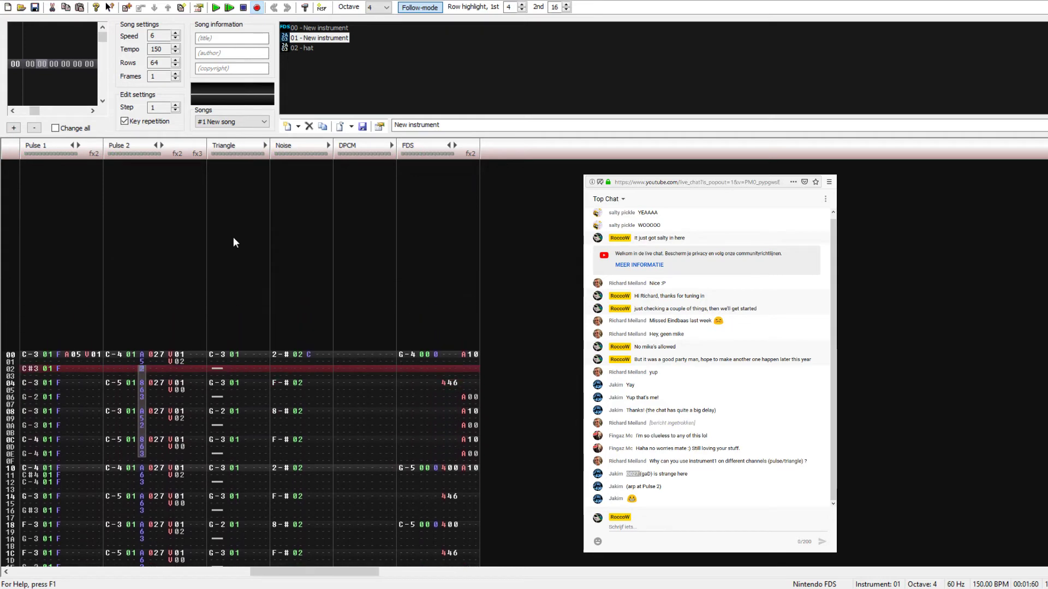
key(Return)
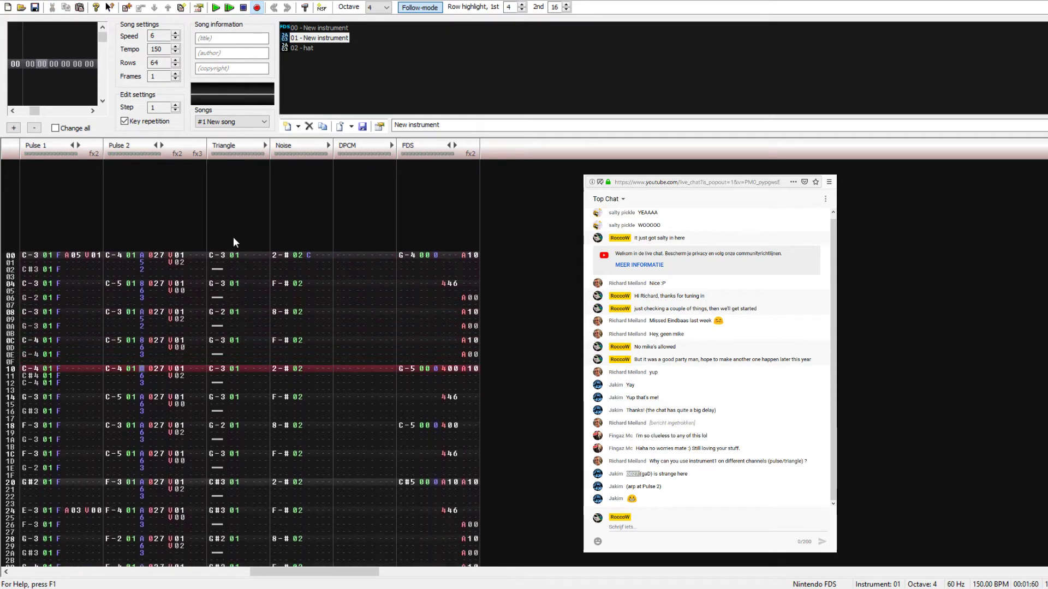
Step: Copy the Pulse 2 volumes of rows 00 to 1F to row 20 onward and play the pattern back
key(Up)
key(Up)
key(Up)
key(Up)
key(Up)
key(Up)
key(Up)
key(Up)
key(Up)
key(Up)
key(Up)
key(Up)
key(Up)
key(Up)
key(Up)
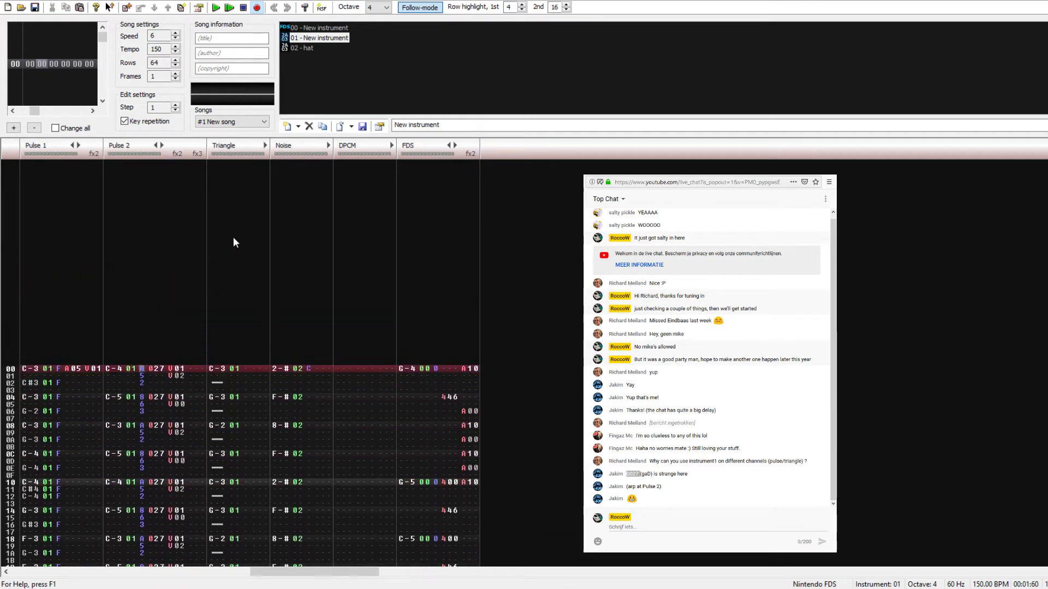
key(shift+Page_Down)
key(shift+Page_Down)
key(shift+Page_Down)
key(shift+Page_Down)
key(shift+Page_Down)
key(shift+Page_Down)
key(shift+Page_Down)
key(shift+Page_Down)
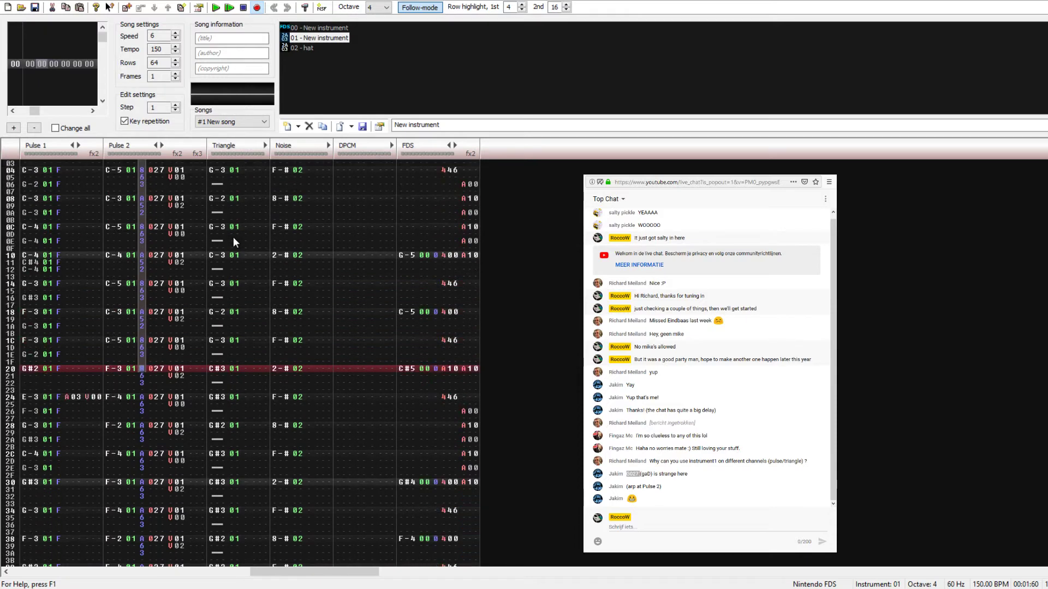
key(ctrl+v)
key(Escape)
key(Return)
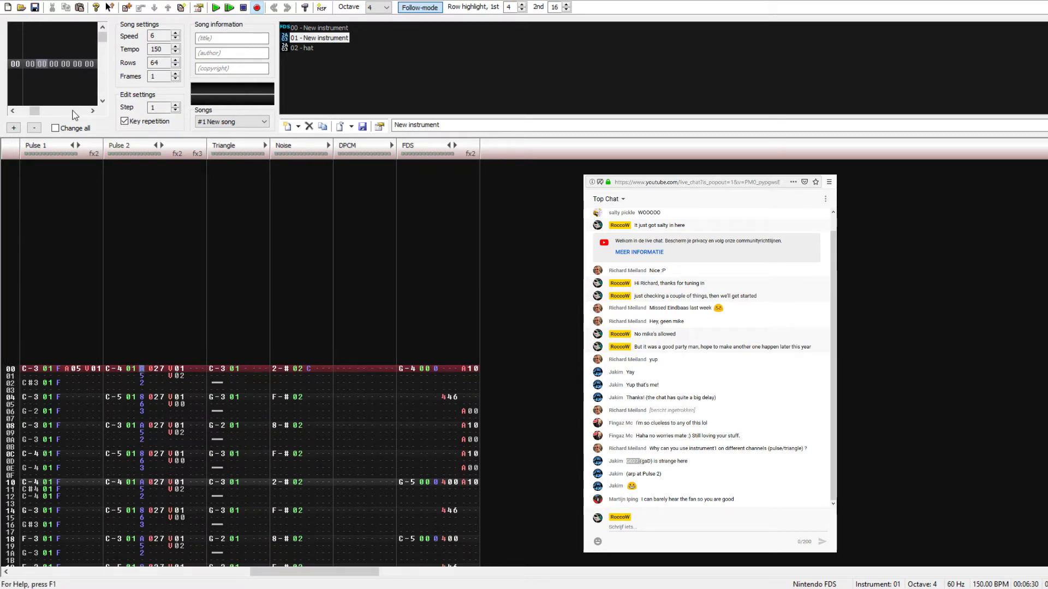
Step: Add frame 01 as a duplicate of frame 00 with copies of all its patterns and play it briefly
key(Insert)
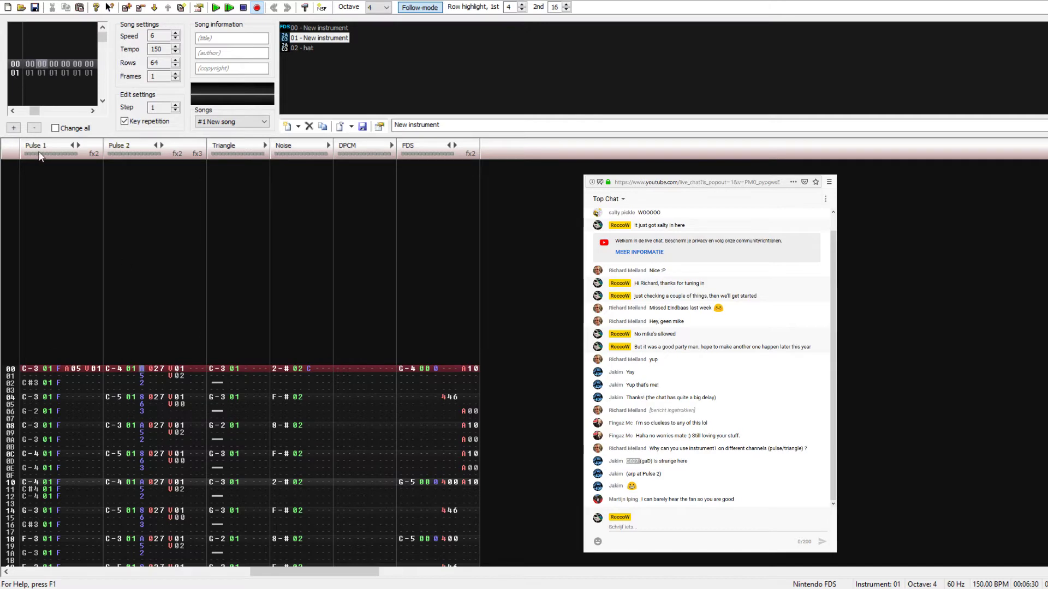
click(29, 74)
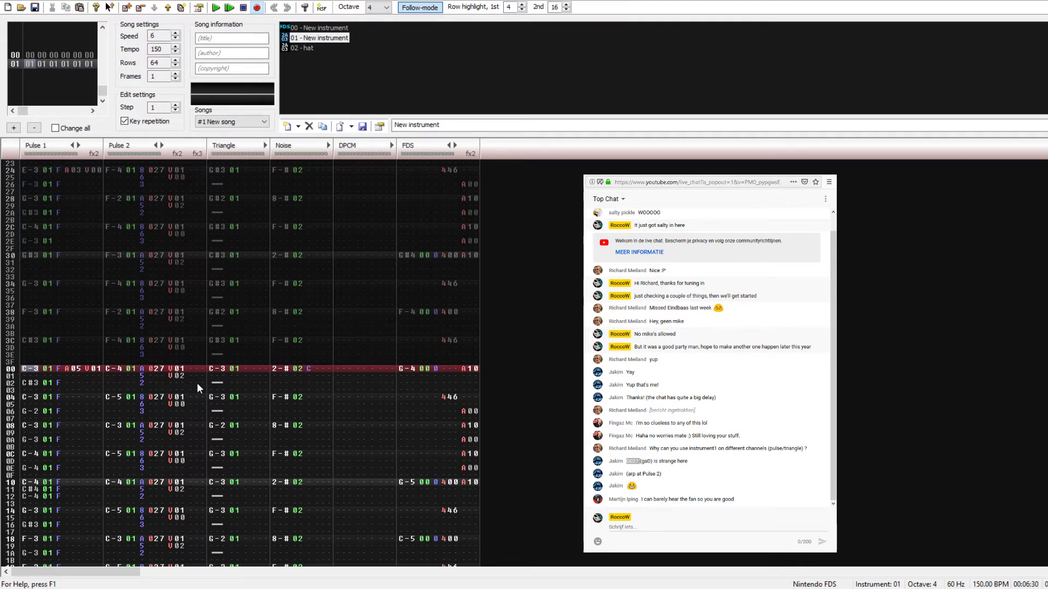
key(Return)
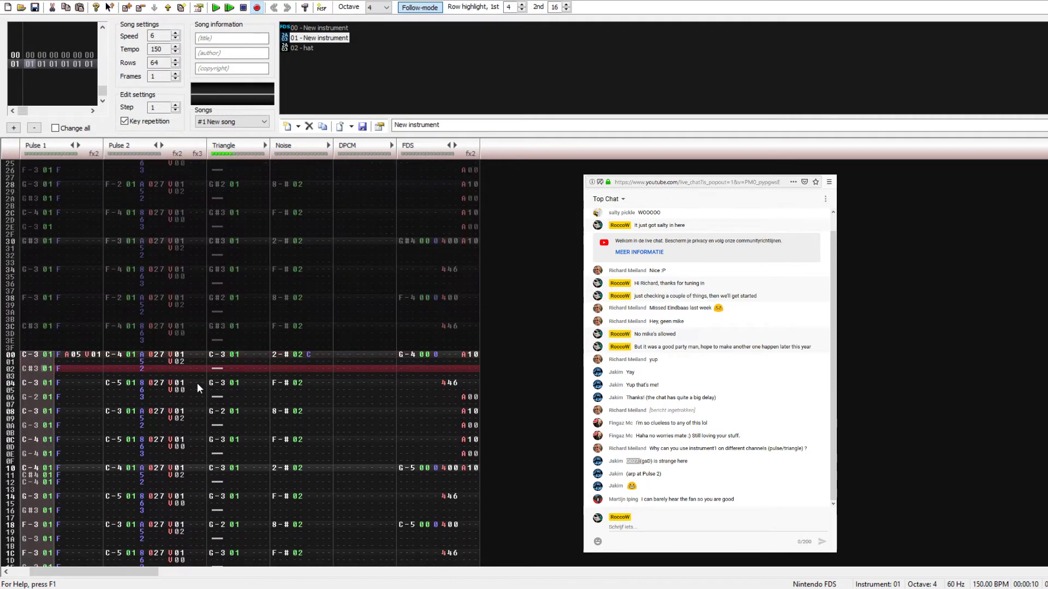
Step: Change the Pulse 1 duty effect at row 00 of frame 01 to V00
key(Right)
key(Right)
key(Right)
key(Right)
key(Right)
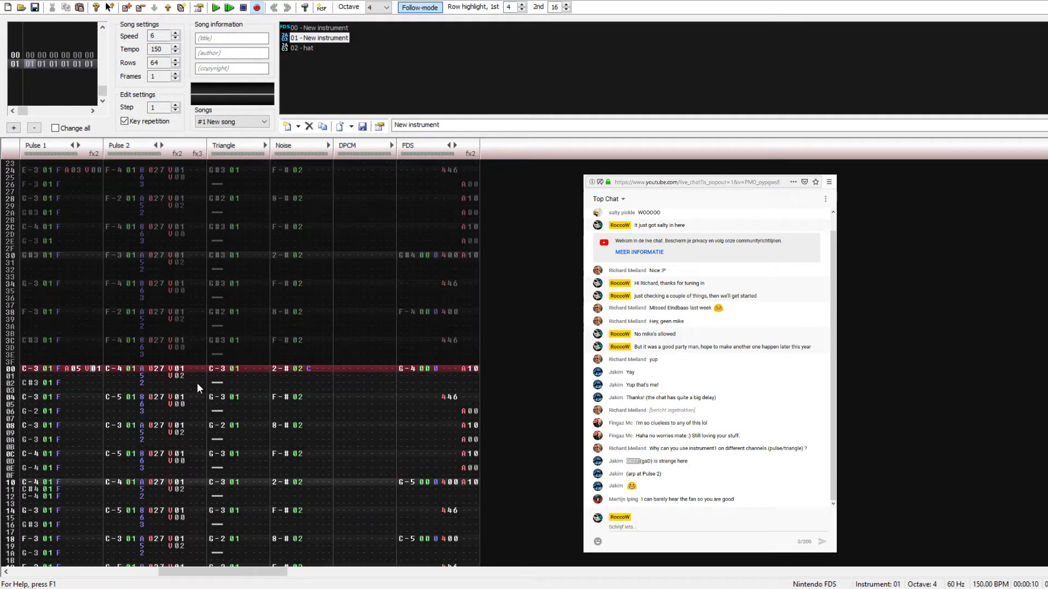
text(0)
Step: Delete the Pulse 1 note at row 02 of frame 01, keeping its volume
key(Left)
key(Left)
key(Left)
key(Left)
key(Up)
key(Left)
key(Left)
key(Left)
key(Left)
key(Left)
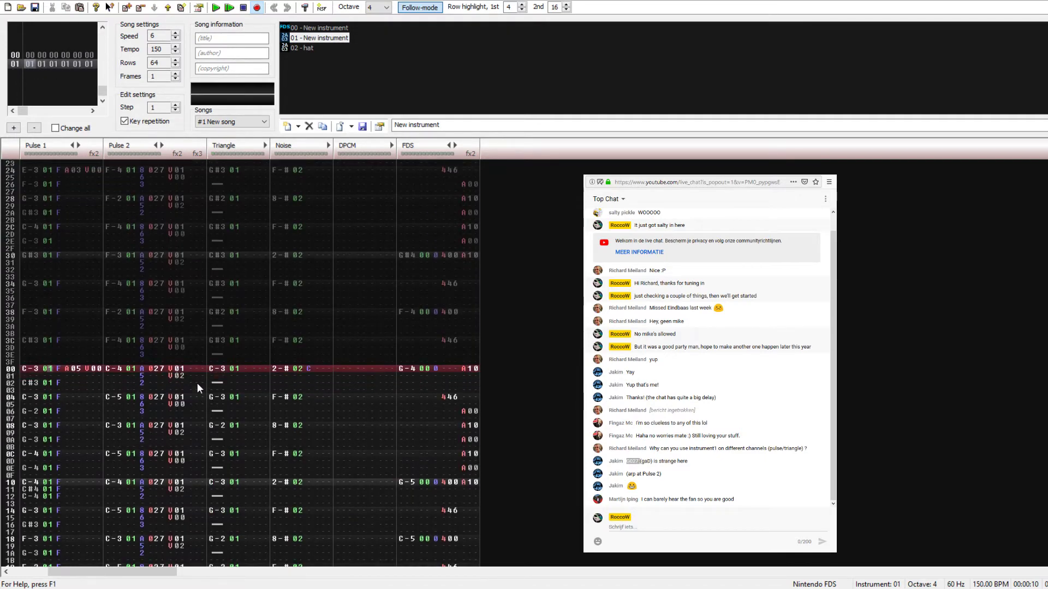
key(Left)
key(Down)
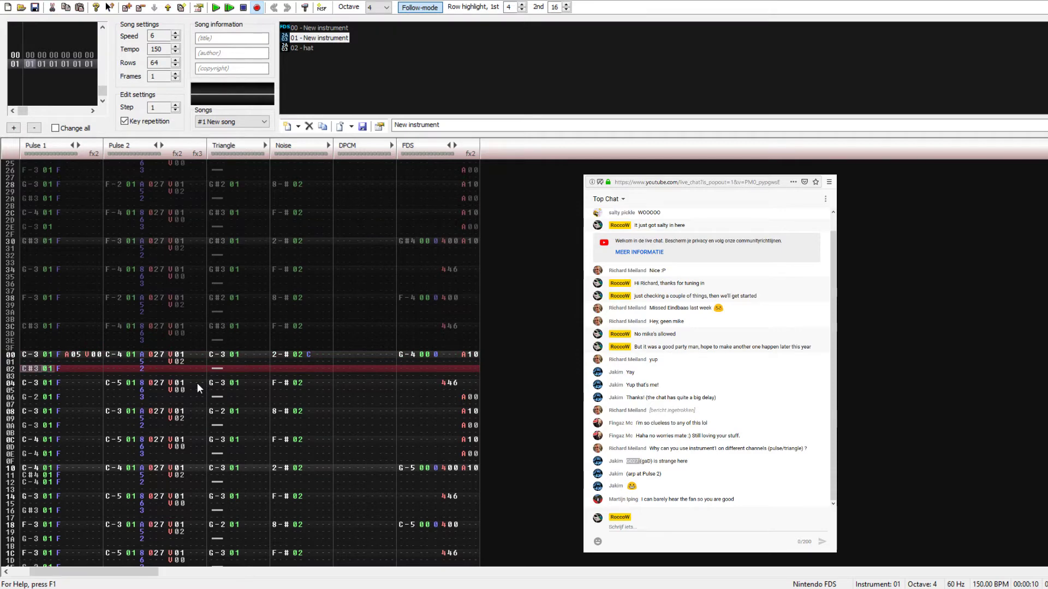
key(Delete)
key(Up)
key(Up)
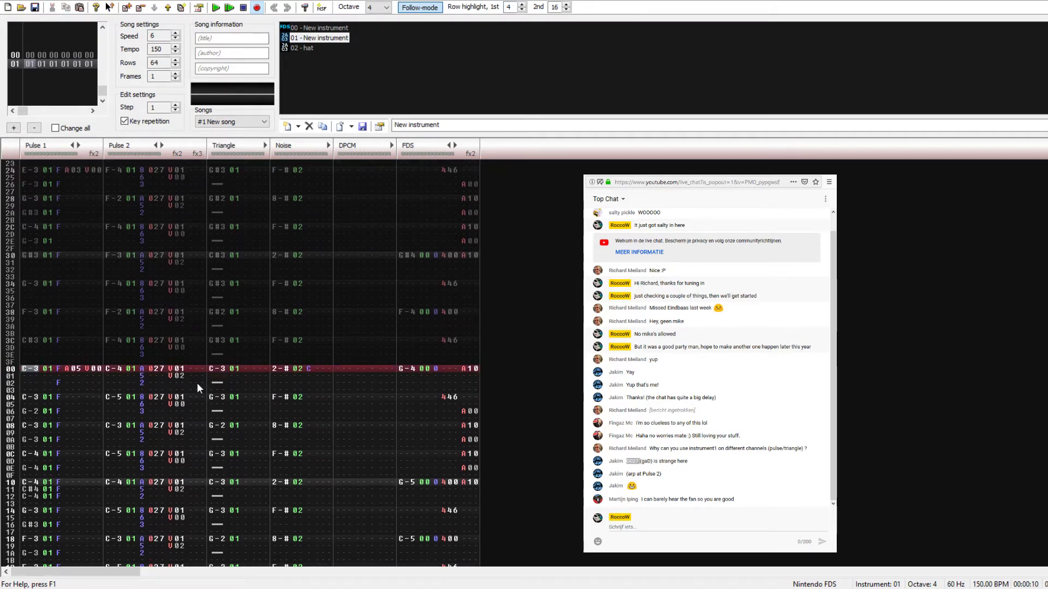
Step: Play the transition from the last rows of frame 00 into frame 01
key(Up)
key(Up)
key(Up)
key(Up)
key(Up)
key(Up)
key(Up)
key(Up)
key(Up)
key(Up)
key(Up)
key(Up)
key(Up)
key(Up)
key(Up)
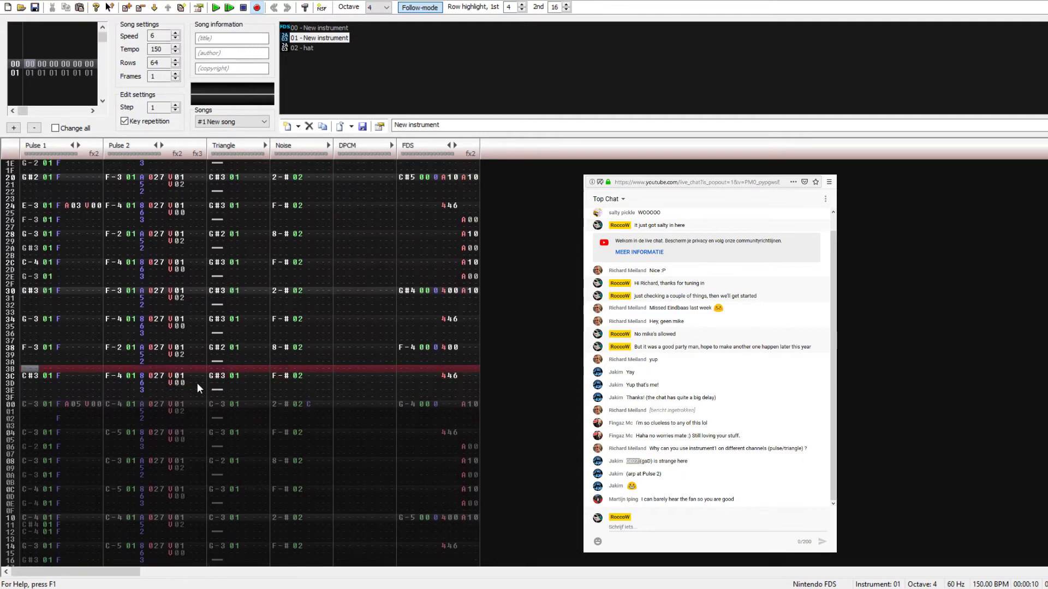
key(Return)
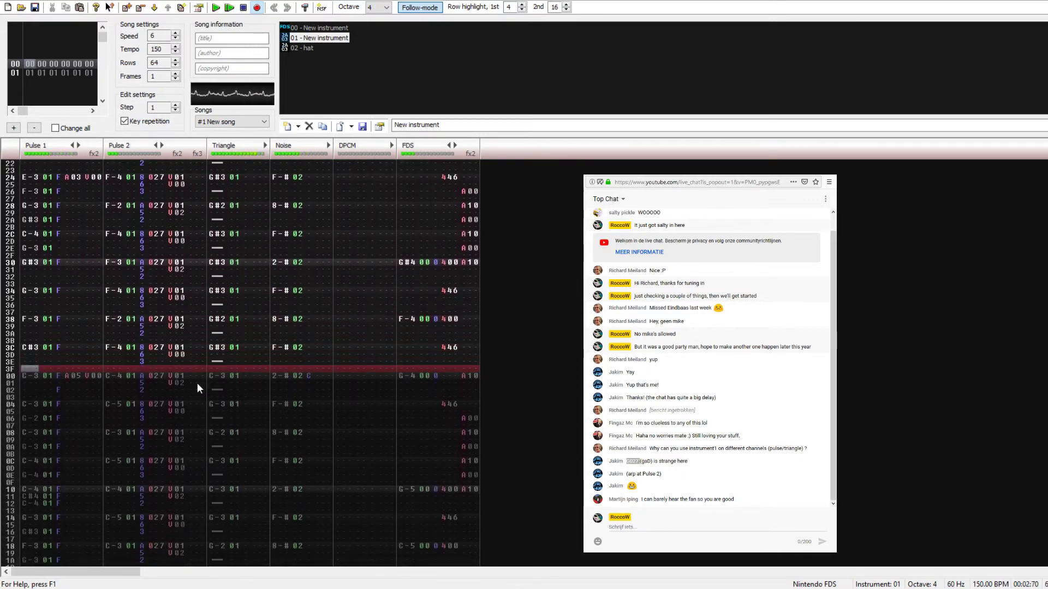
key(Return)
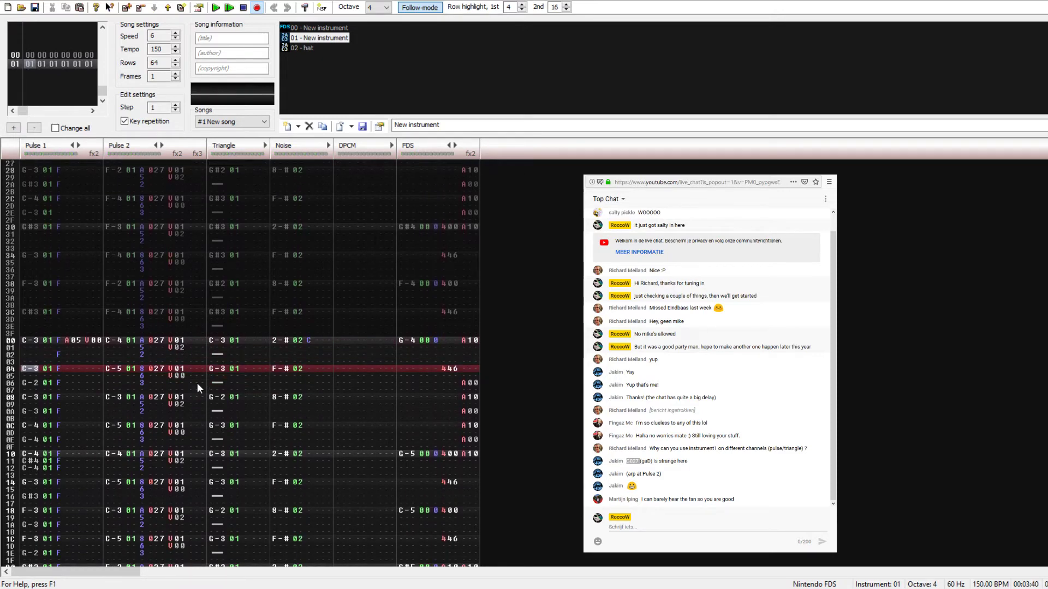
Step: Add a V01 duty effect to the Pulse 1 note at row 04 of frame 01
key(Right)
key(Right)
key(Right)
key(Right)
key(Right)
key(Right)
key(Right)
text(v)
key(Right)
key(Right)
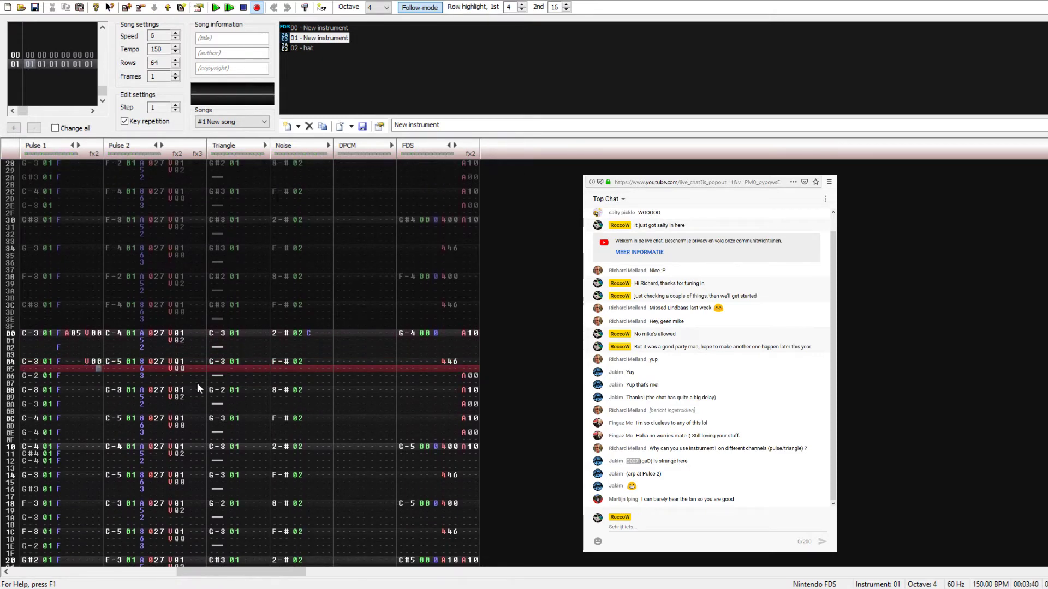
key(Up)
text(1)
key(Left)
key(Left)
key(Left)
key(Left)
key(Left)
key(Left)
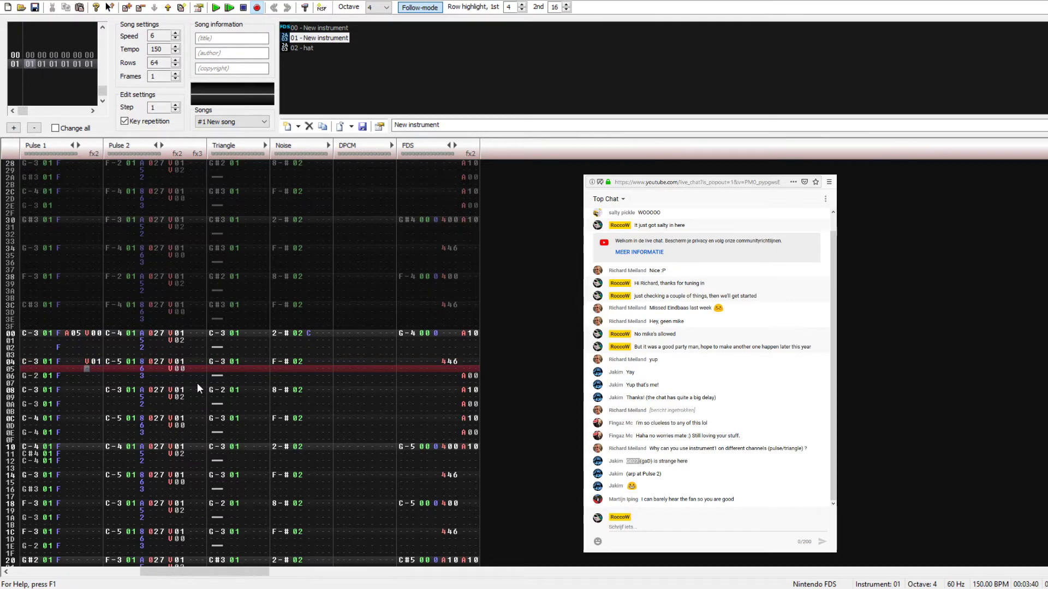
key(Up)
key(Left)
key(Left)
key(Left)
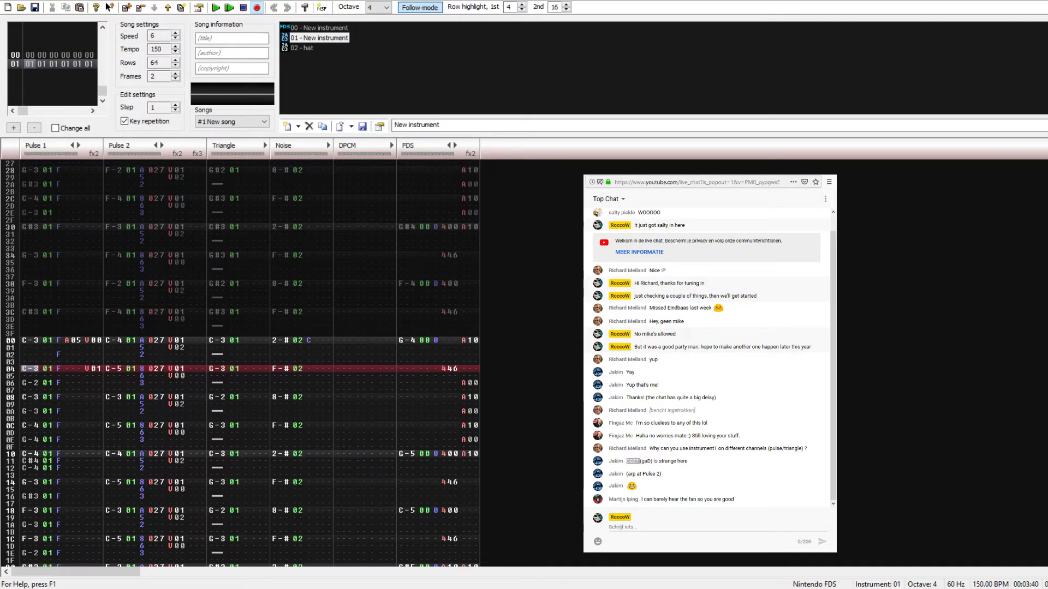
Step: Enlarge the live chat window and bring it in front of the maximized tracker window
drag(713, 175, 779, 175)
key(alt+Tab)
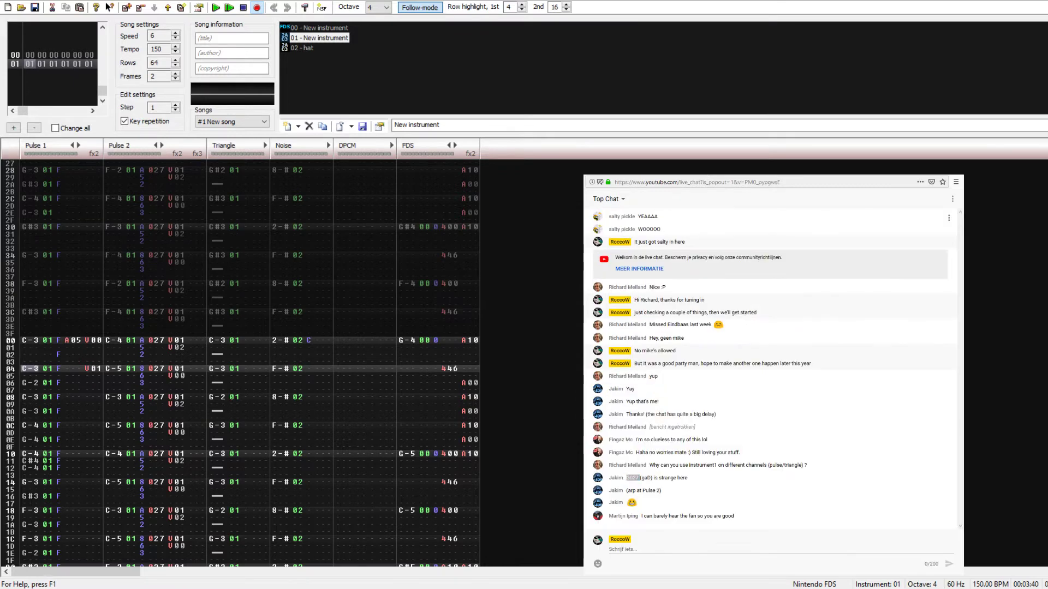
key(super+Down)
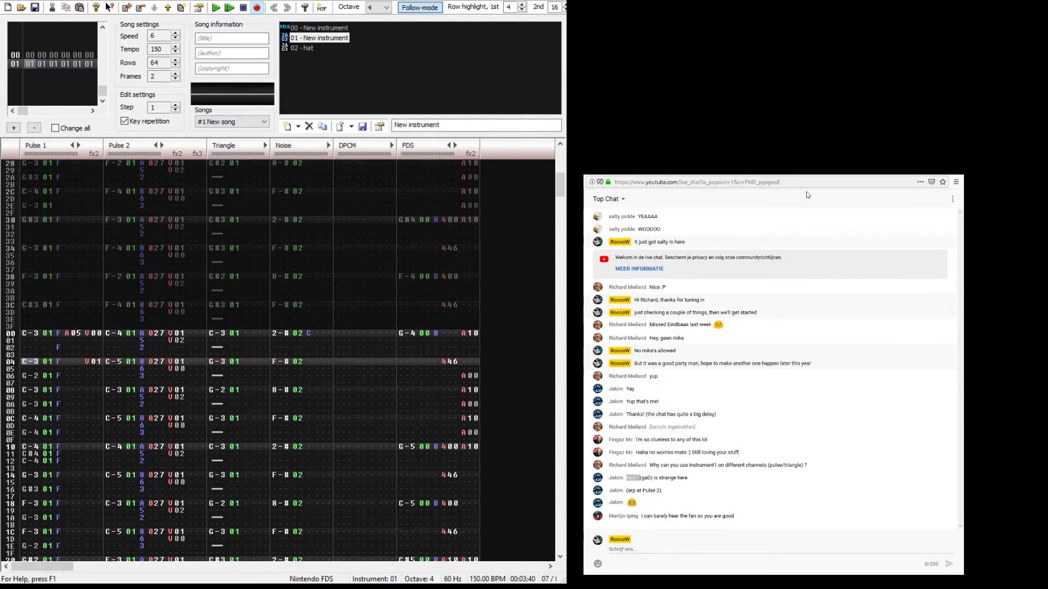
click(956, 182)
key(Escape)
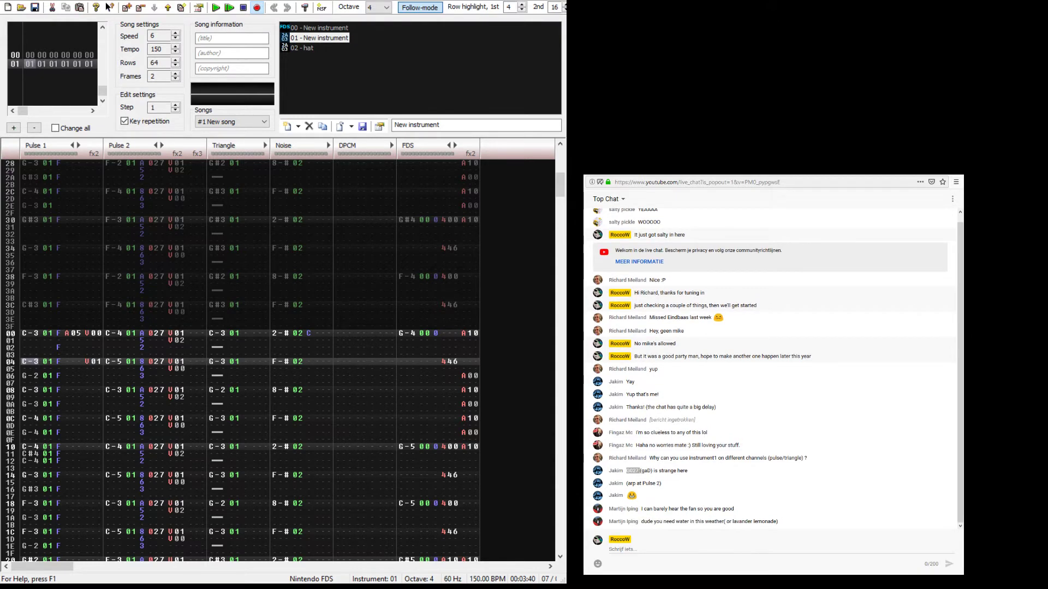
click(729, 547)
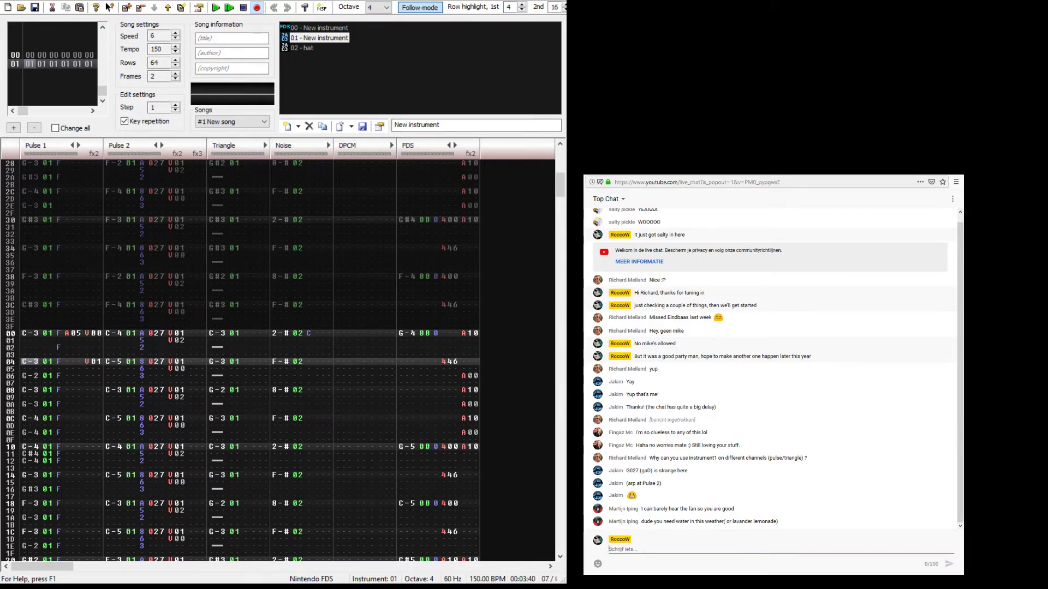
key(alt+Tab)
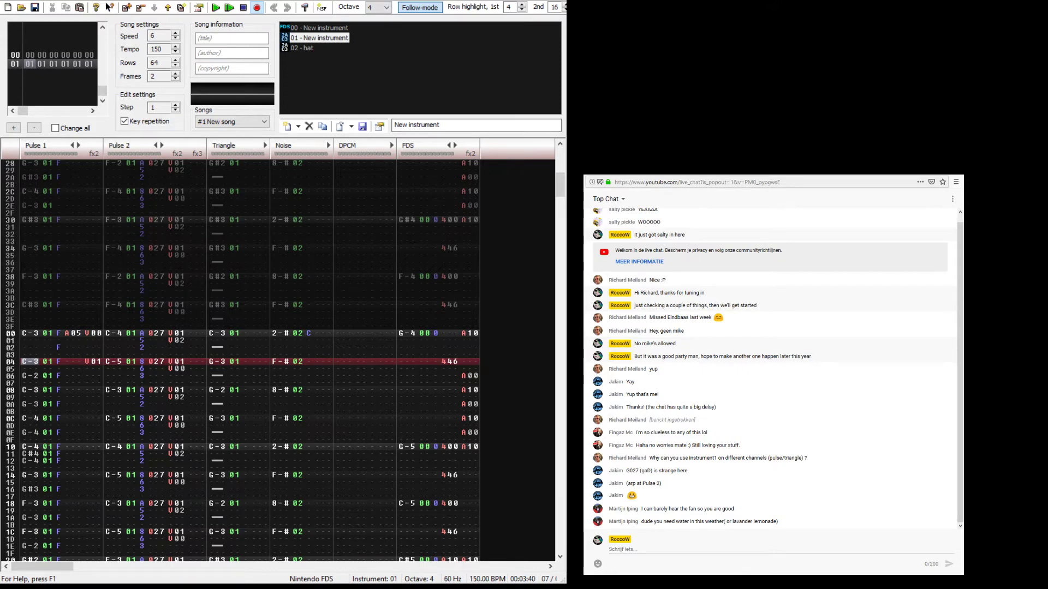
click(529, 0)
key(alt+Tab)
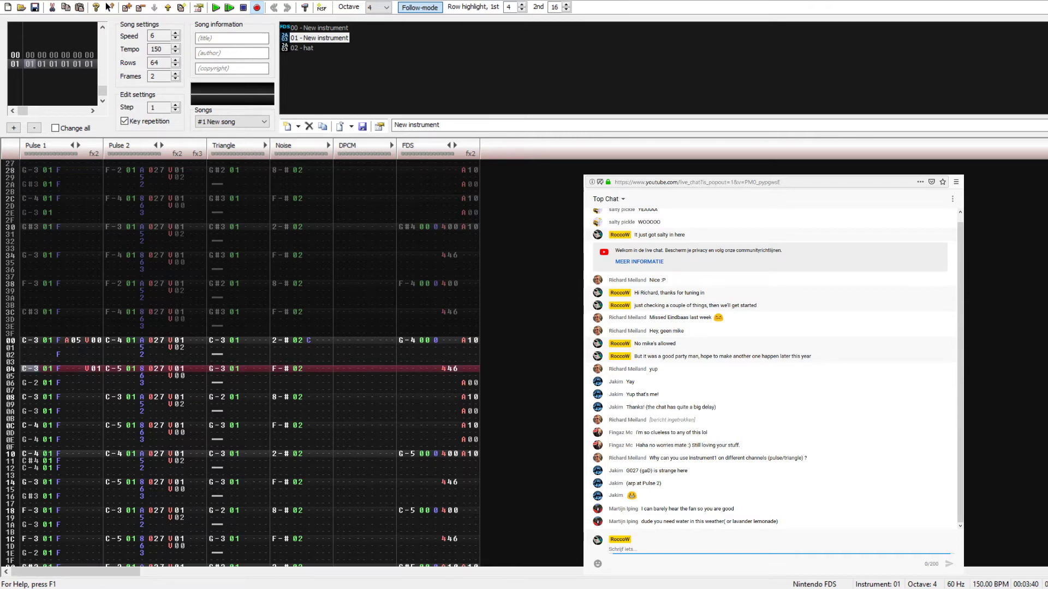
Step: Play frame 01 from row 00, ending at the Pulse 1 note of row 04
click(57, 338)
key(Return)
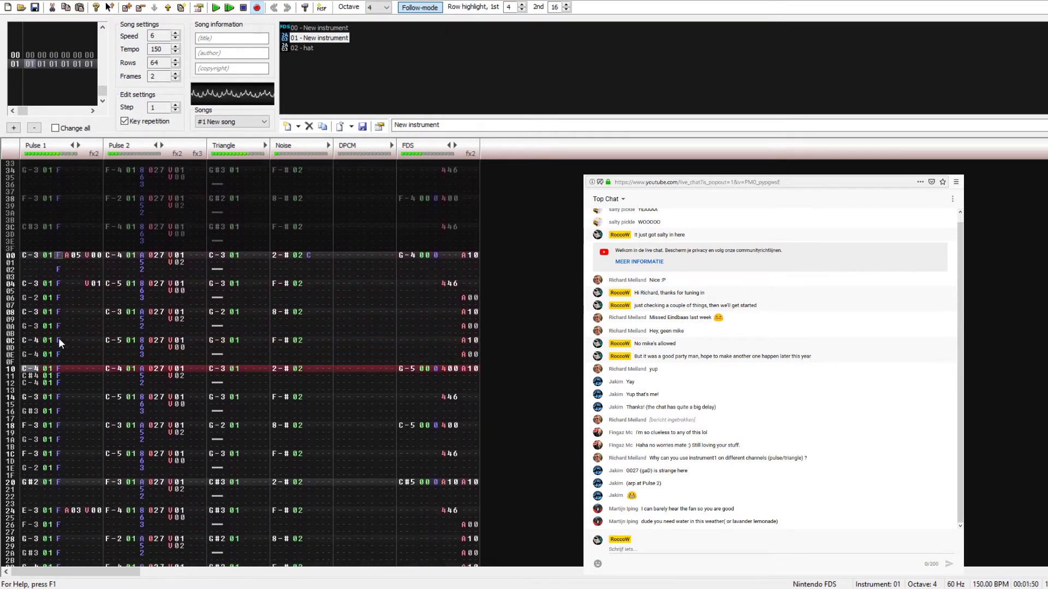
key(Up)
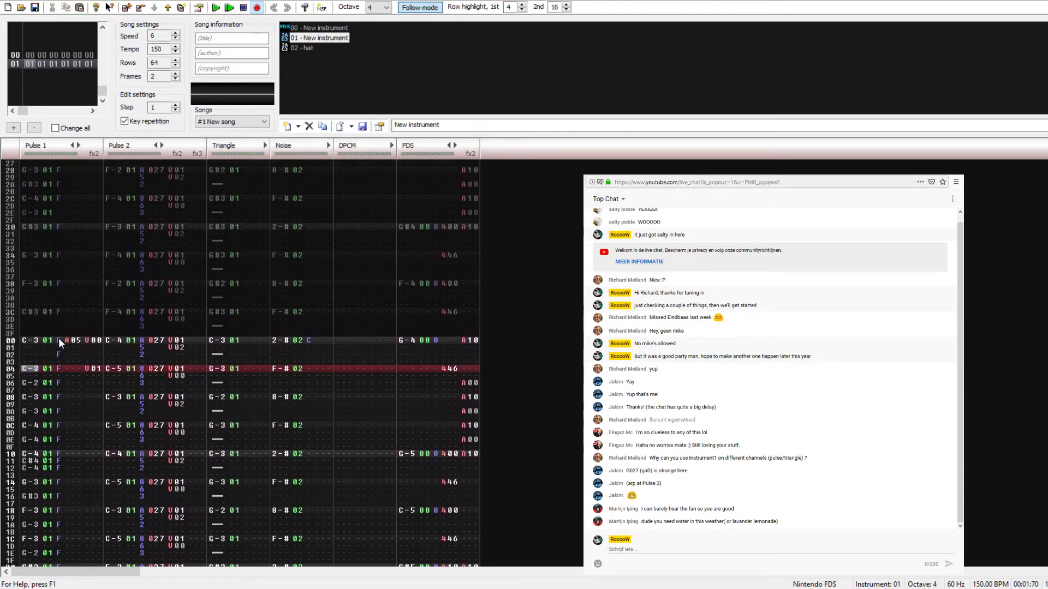
Step: Replace the Pulse 1 notes of frame 01 with G-4 at row 04 and C-4 at row 06
text(q)
key(Up)
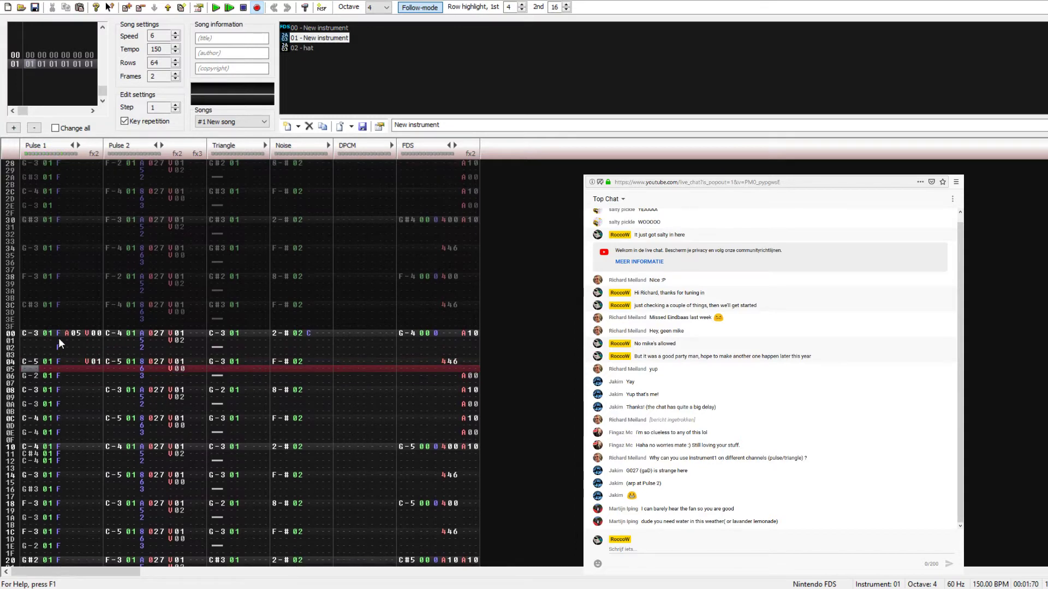
text(b)
key(Down)
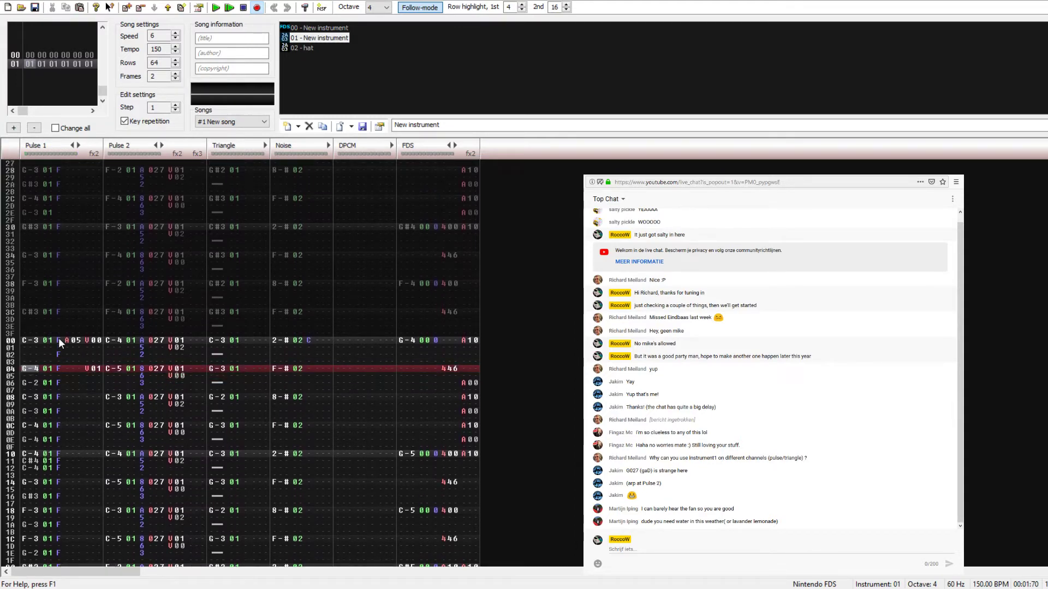
text(z)
key(Down)
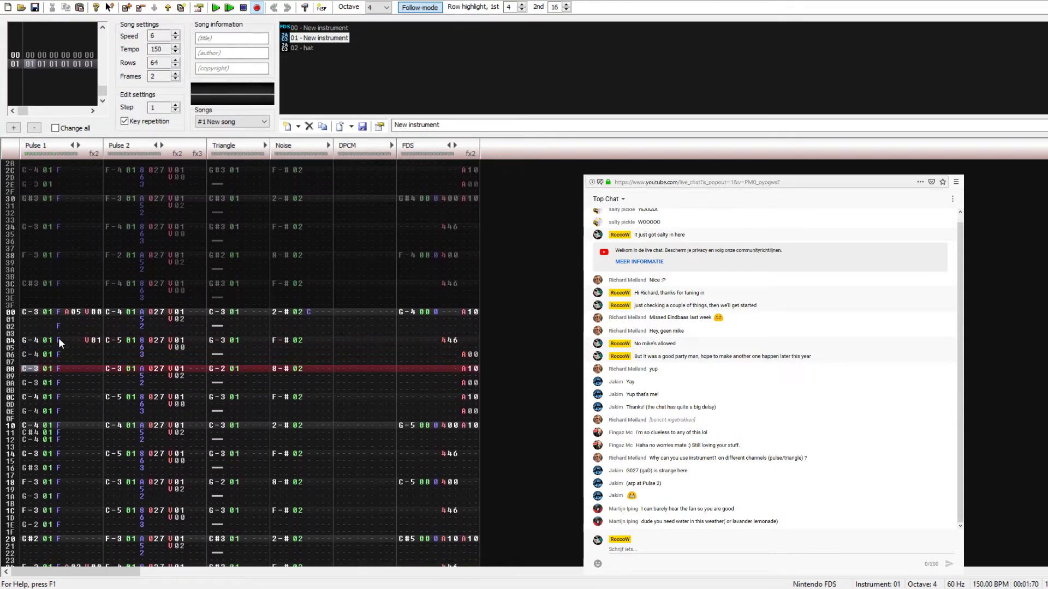
Step: Replace the Pulse 1 notes of frame 01 with C#4 at row 08, C-4 at row 0A and, using octave 3, A#3 at row 0C
text(s)
key(Down)
text(z)
key(Down)
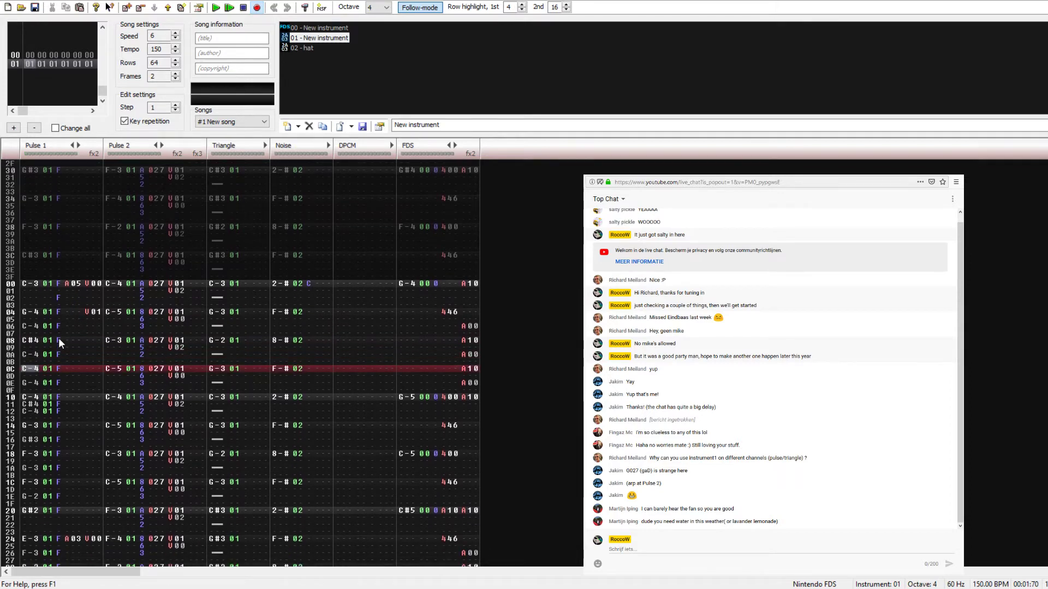
key(KP_Divide)
text(n)
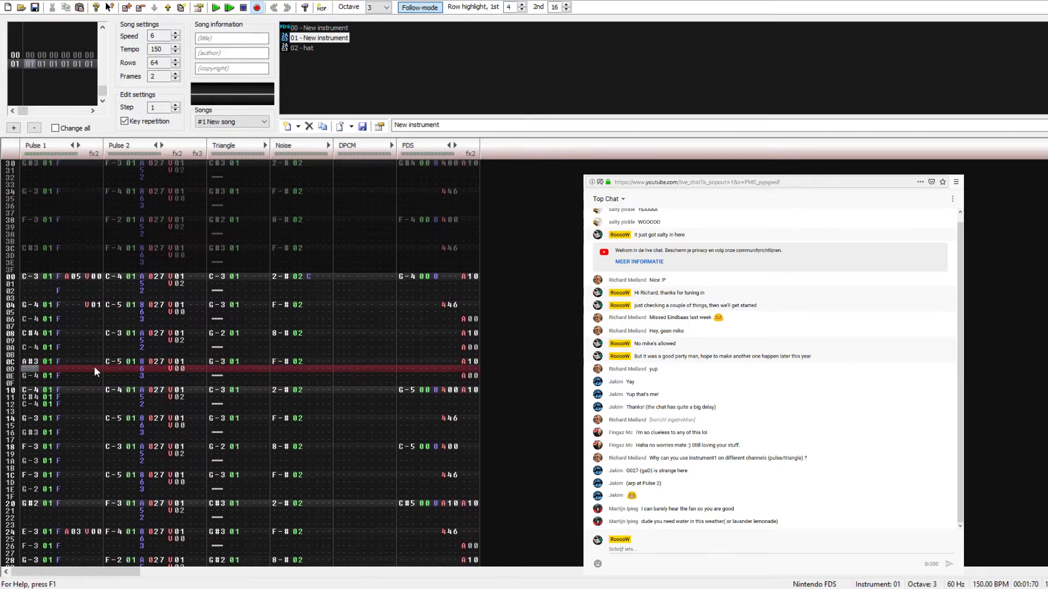
Step: Try G-3 in place of the Pulse 1 note at row 0C of frame 01, then put A#3 back
key(Up)
text(b)
key(Up)
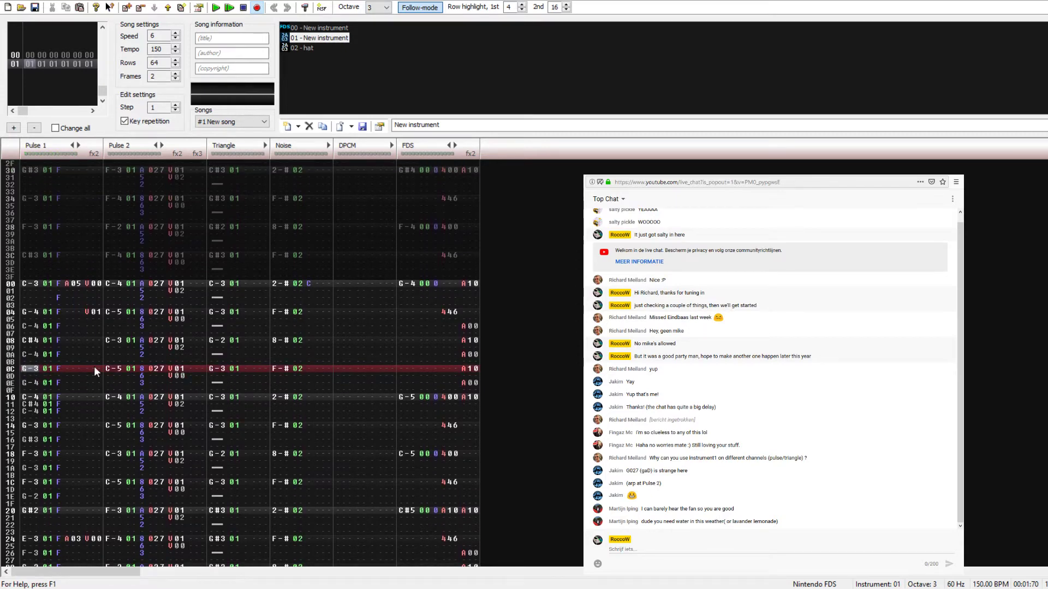
text(j)
key(Up)
text(j)
key(Up)
text(j)
Step: Replace the Pulse 1 notes of frame 01 with B-3 at row 0E and C-4 at row 10, and play the result
key(Down)
text(m)
key(Down)
text(z)
key(Up)
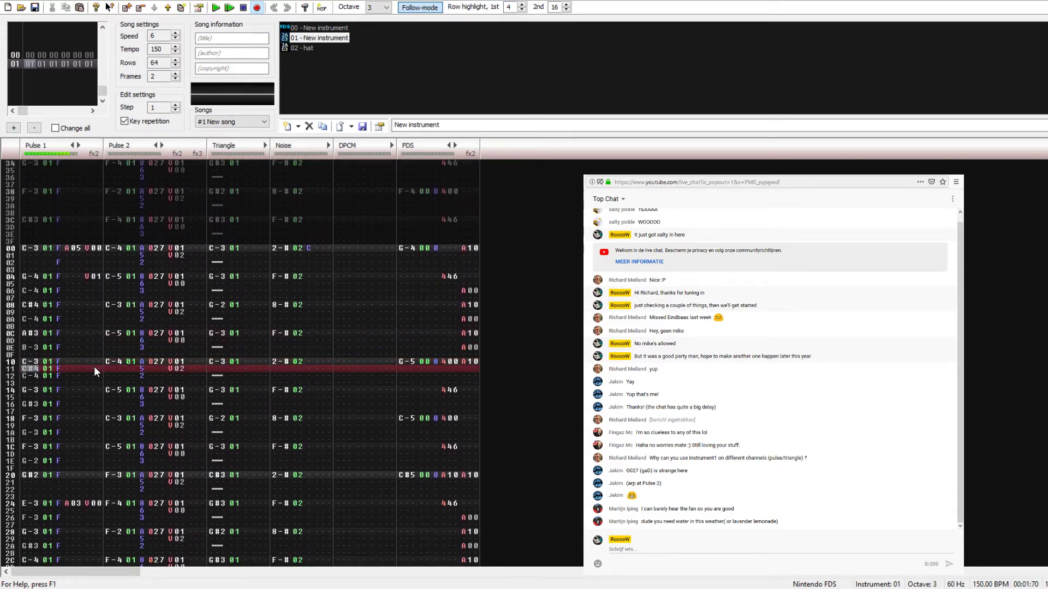
text(q)
key(Return)
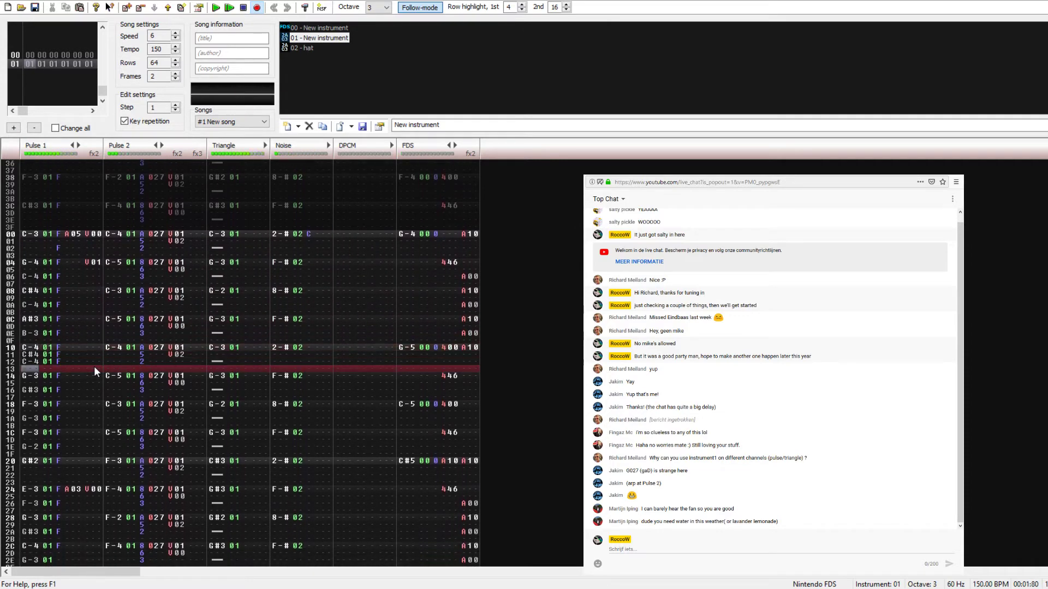
key(Return)
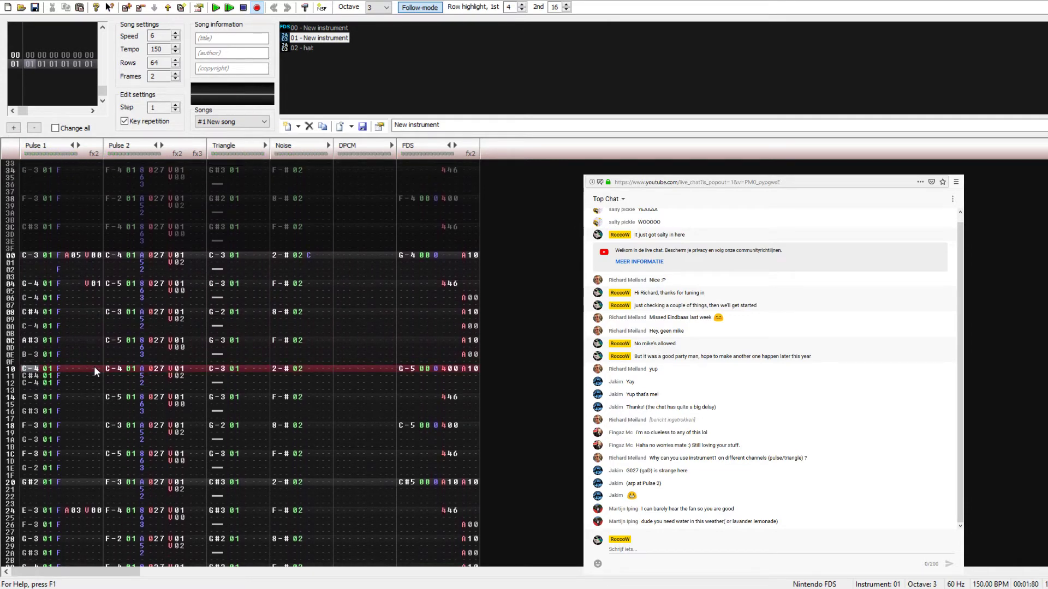
Step: Delete the Pulse 1 note at row 11 of frame 01
key(Down)
key(Delete)
key(Up)
key(Up)
key(Down)
key(Down)
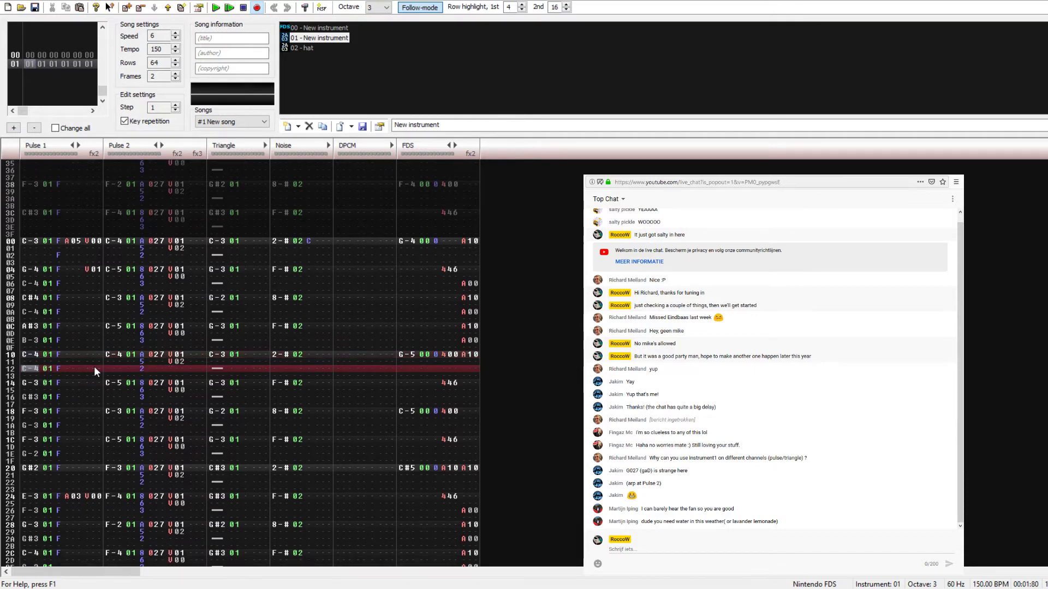
Step: Try E-4 and C-4 as the Pulse 1 note at row 12 of frame 01
key(e)
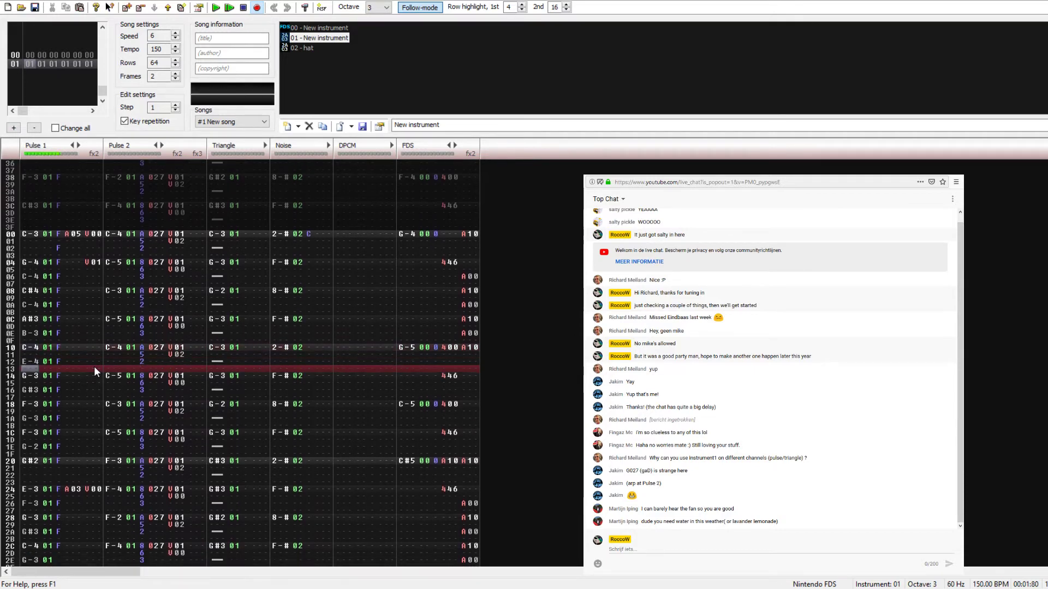
key(Up)
key(q)
key(Down)
key(Up)
key(Up)
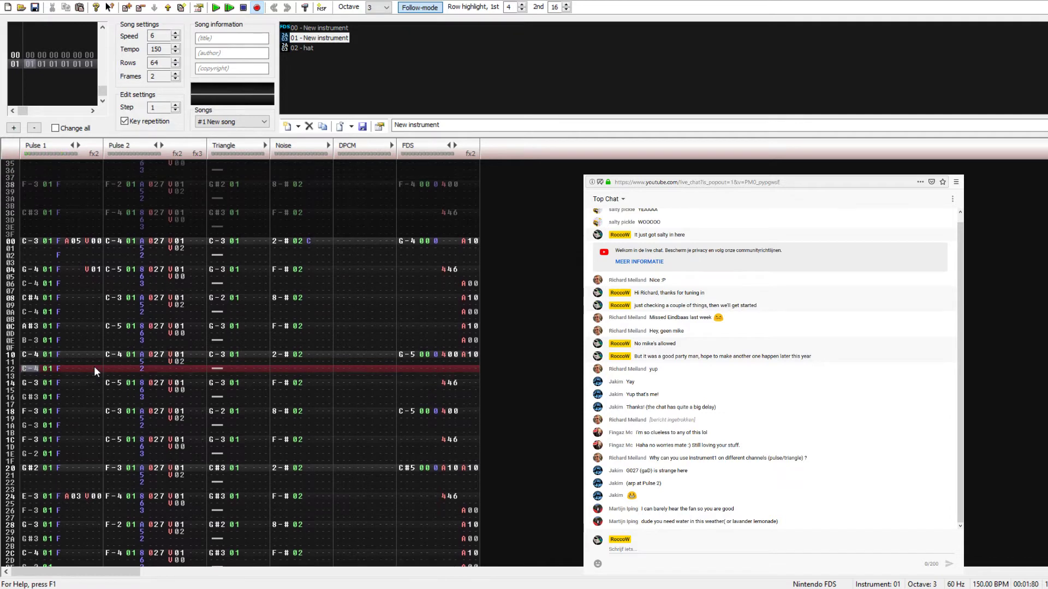
Step: Clear the Pulse 1 note at row 12 of frame 01 and replace the one at row 14 with G-4
key(Down)
key(Down)
key(Down)
key(Down)
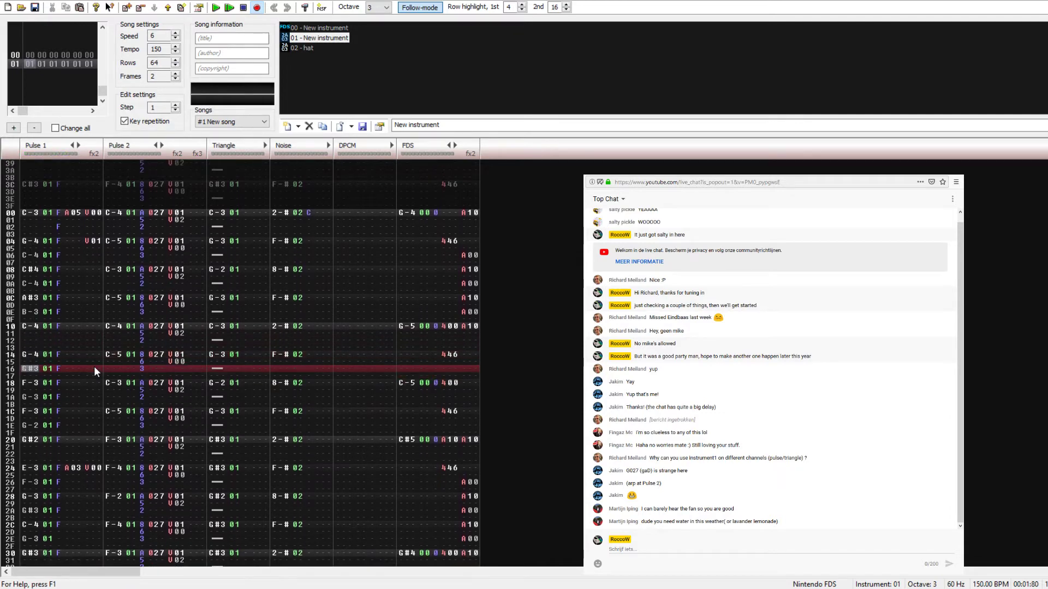
Step: Replace the Pulse 1 note at row 16 of frame 01 with C-5
key(i)
key(Up)
key(i)
key(Up)
key(i)
Step: Try G-4 as the Pulse 1 note at row 18 of frame 01, then clear that row's note and volume
key(Down)
key(t)
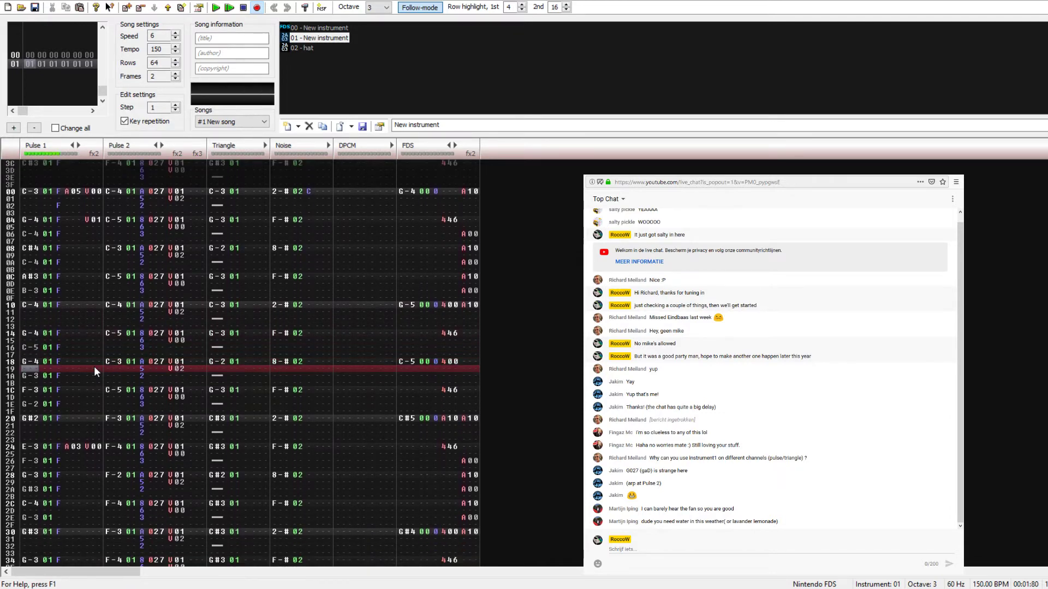
key(Down)
key(Up)
key(Up)
key(Delete)
key(Up)
key(Up)
key(Up)
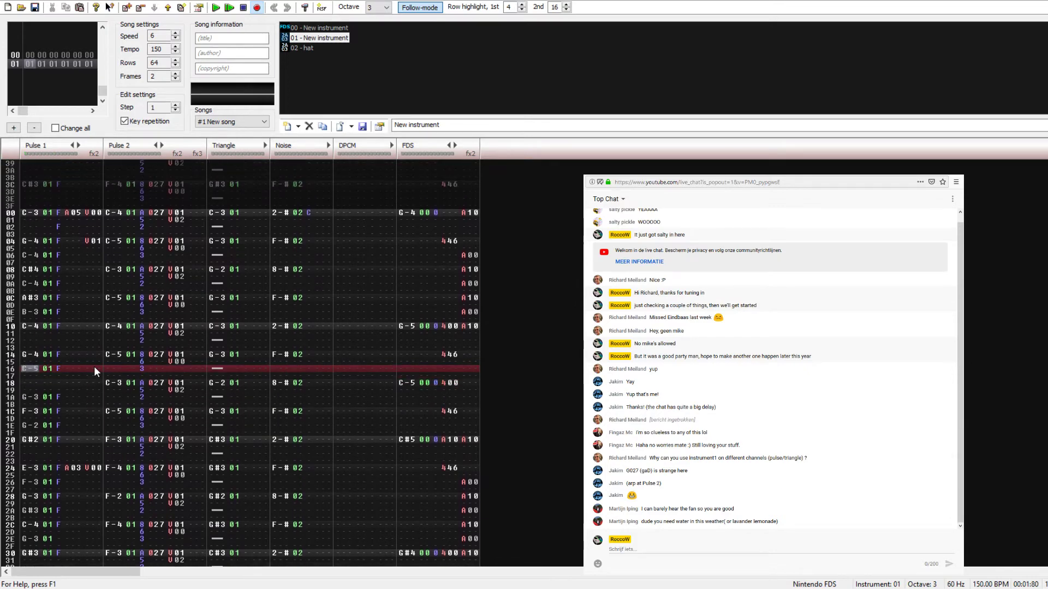
Step: Move the Pulse 1 note C-5 with its instrument from row 16 to row 18 of frame 01
key(shift+Right)
key(ctrl+x)
key(Down)
key(Left)
key(Down)
key(ctrl+v)
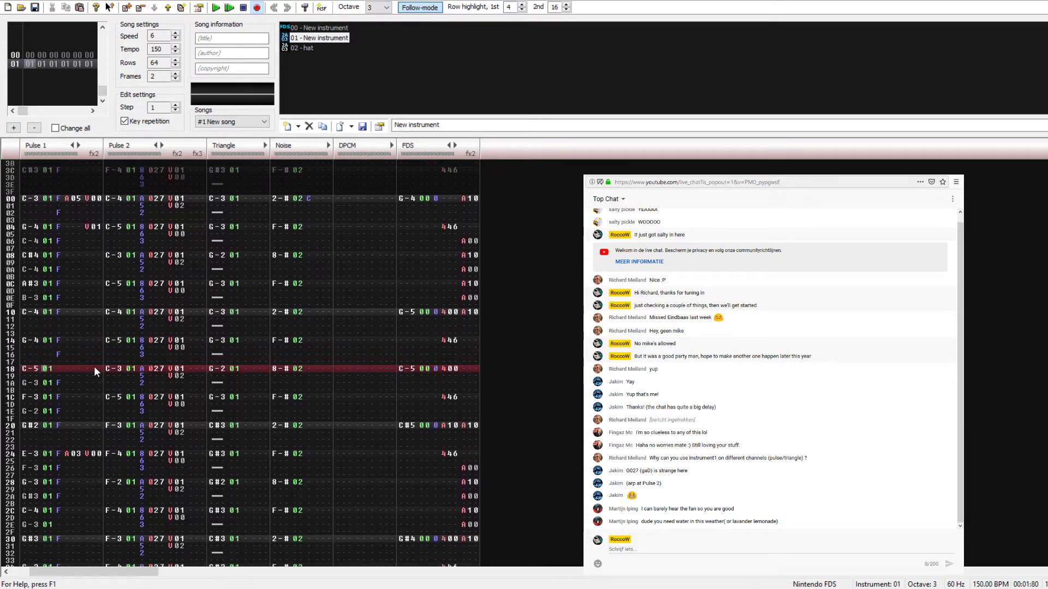
key(Up)
key(Up)
key(Right)
key(Right)
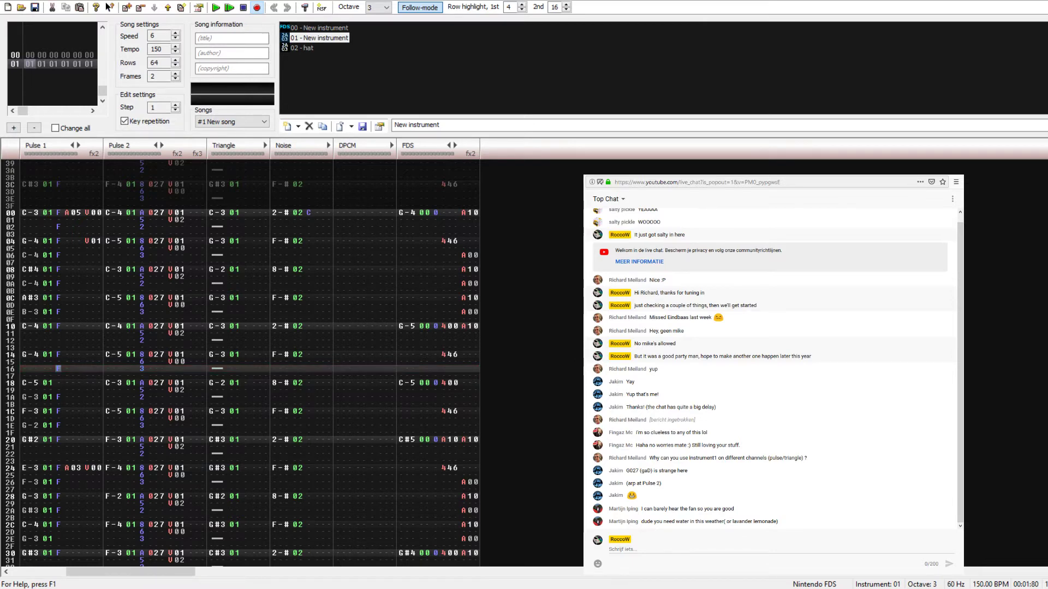
Step: Snap the tracker window to the left half of the screen so it sits beside the live chat window
click(607, 547)
click(233, 26)
key(super+Left)
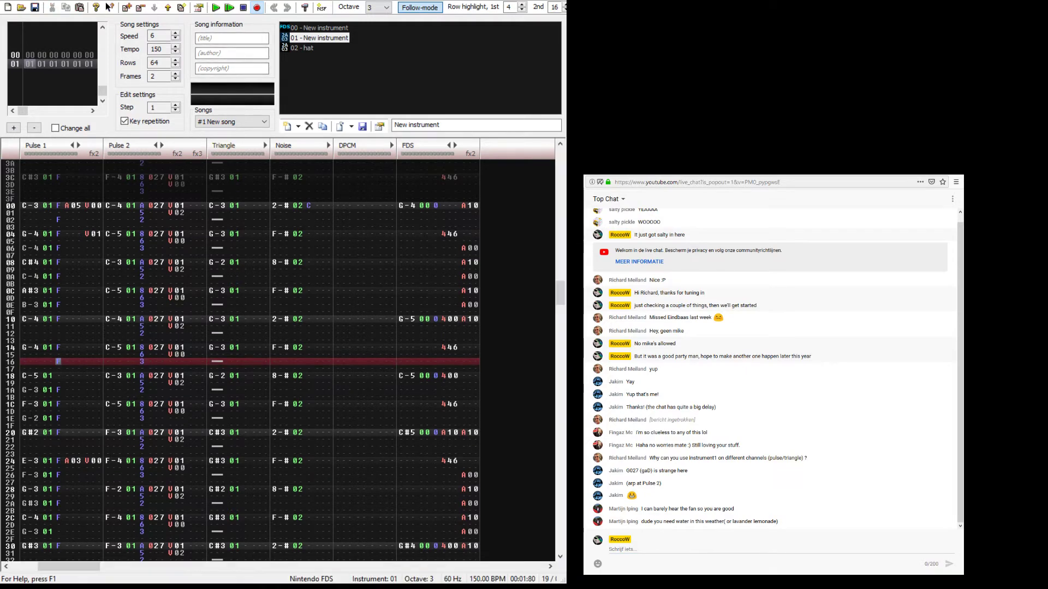
key(Return)
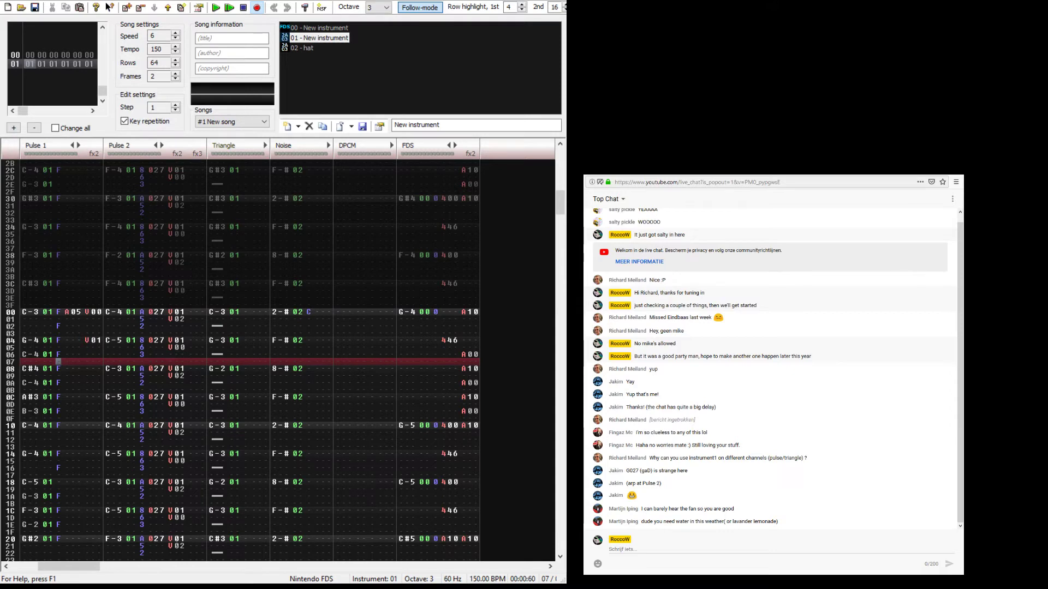
key(super+Up)
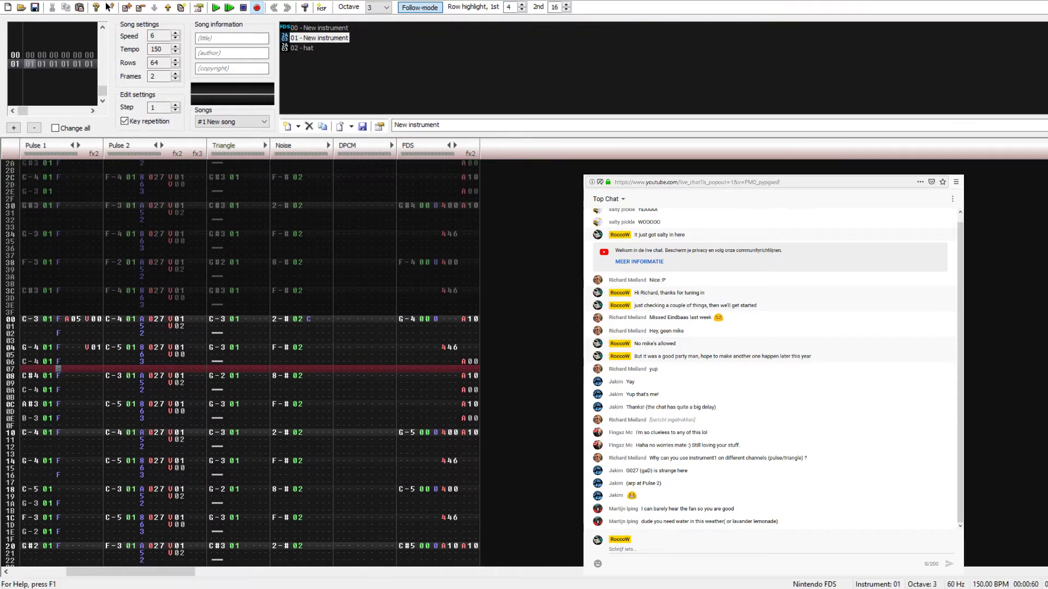
key(super+Down)
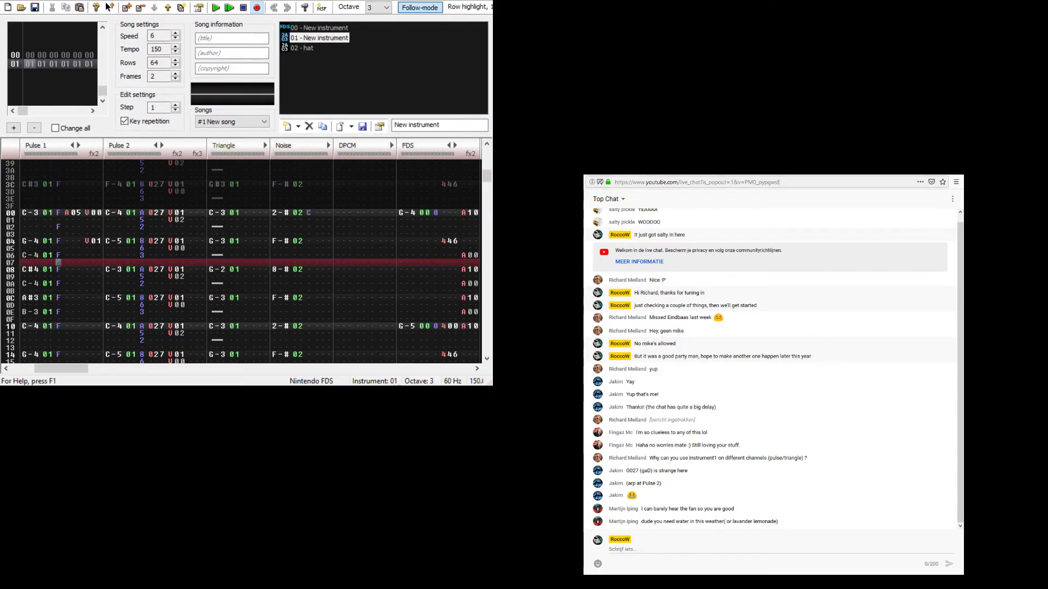
key(super+Left)
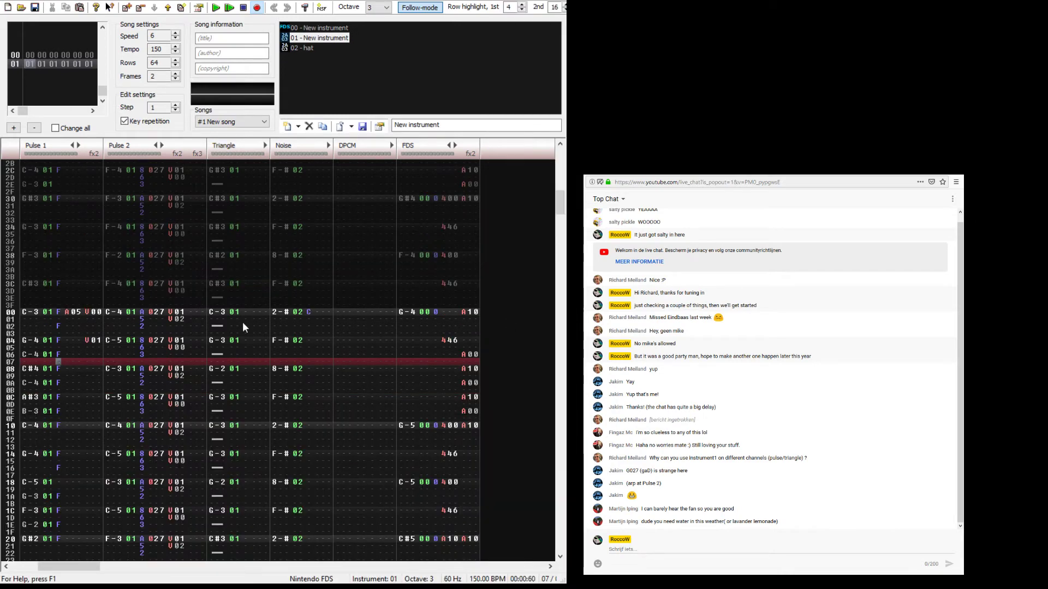
Step: Play frame 01 past row 20 to check the changed Pulse 1 melody
click(48, 362)
key(Return)
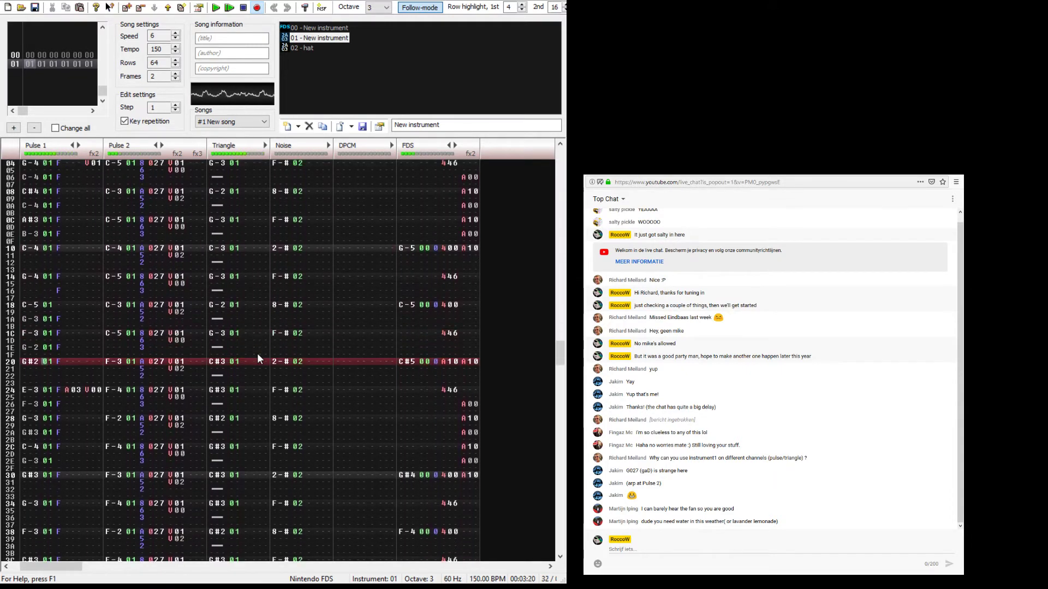
key(Return)
scroll(191, 346, up, 3)
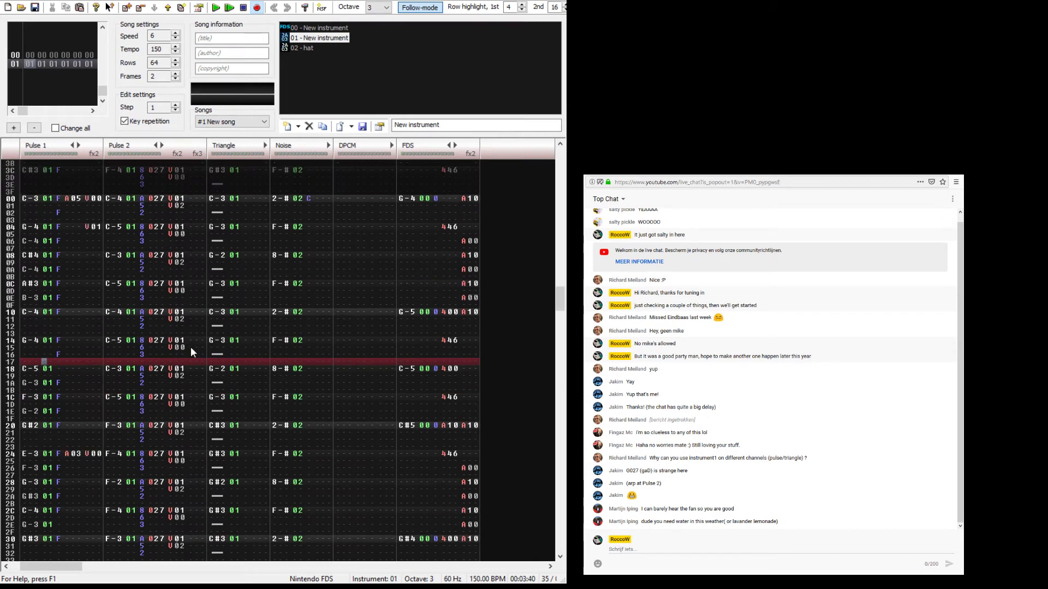
Step: Set the Pulse 2 volumes of frame 00 to 7, 3 and 1 at rows 00 to 02
click(142, 200)
key(ctrl+Left)
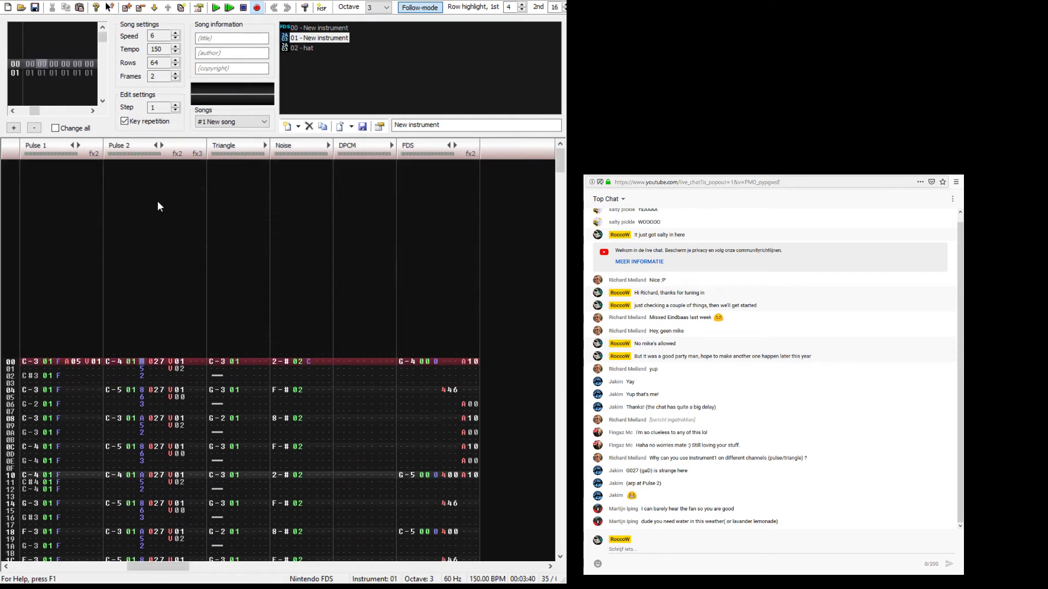
key(Down)
key(Up)
key(7)
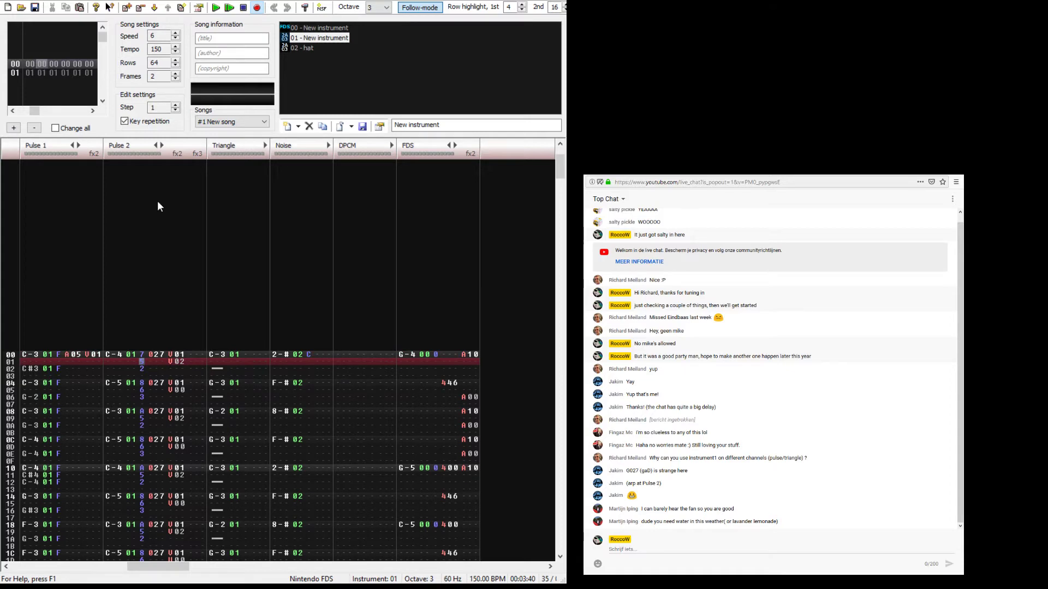
text(31)
Step: Set the Pulse 2 volumes of frame 00 to 5, 3 and 1 at rows 04 to 06
key(Up)
key(Up)
key(Down)
key(Down)
key(Down)
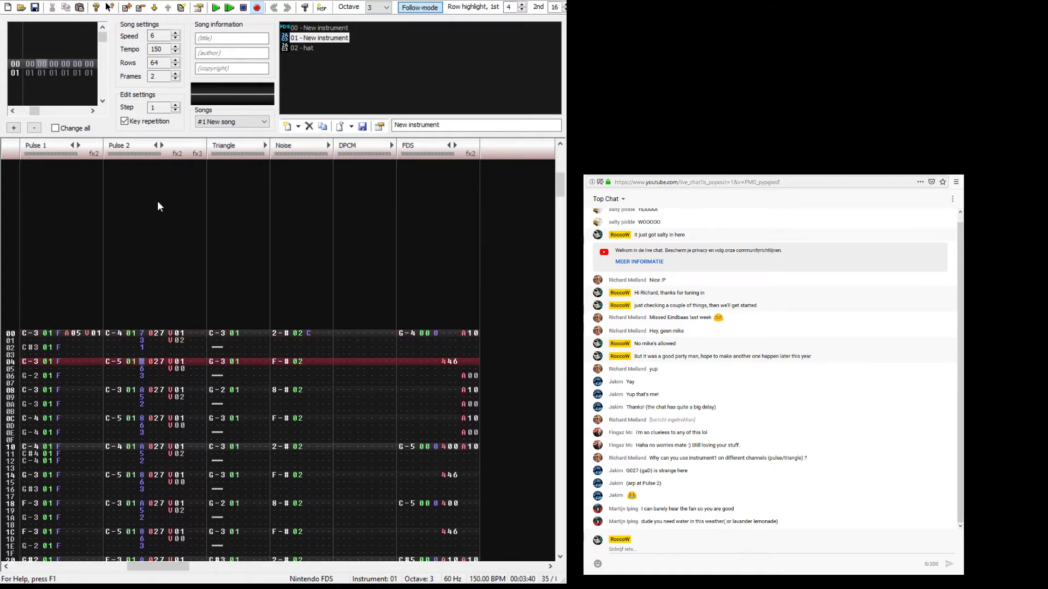
text(5)
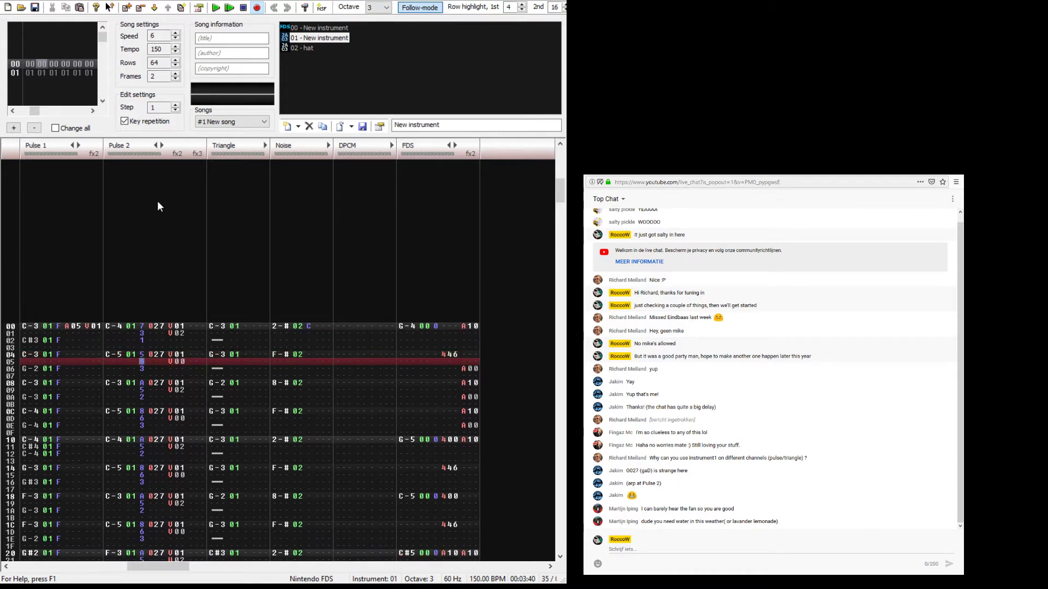
text(31)
Step: Copy the Pulse 2 volumes of rows 00 to 07 in frame 00 and paste them at row 08
key(Up)
key(Up)
key(Up)
key(Up)
key(Up)
key(Up)
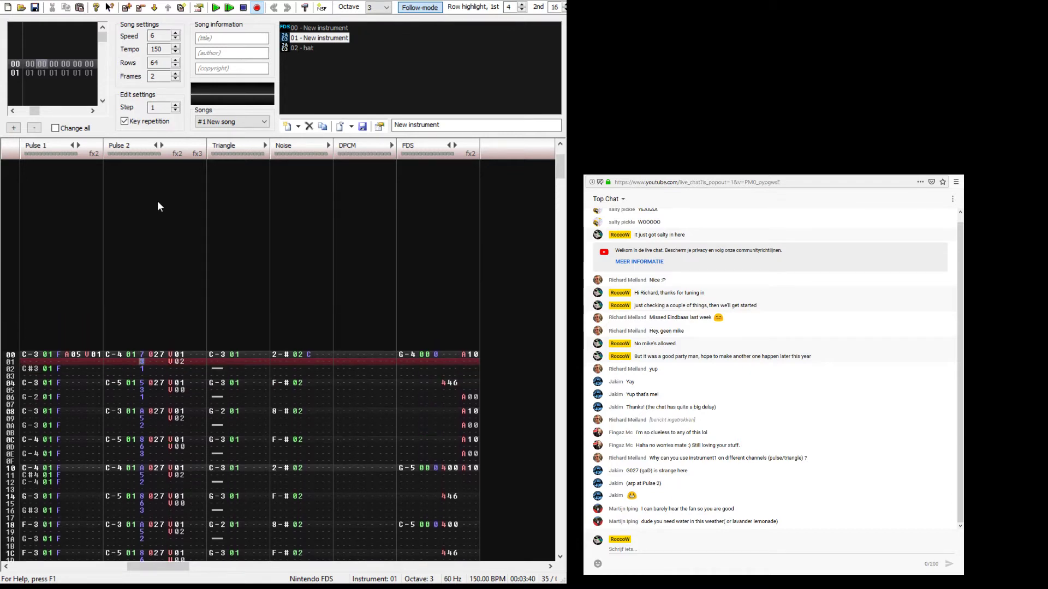
key(Up)
key(shift+Down)
key(shift+Down)
key(shift+Down)
key(shift+Down)
key(shift+Down)
key(shift+Down)
key(shift+Down)
key(shift+Down)
key(shift+Down)
key(shift+Up)
key(shift+Up)
key(ctrl+c)
key(Down)
key(ctrl+v)
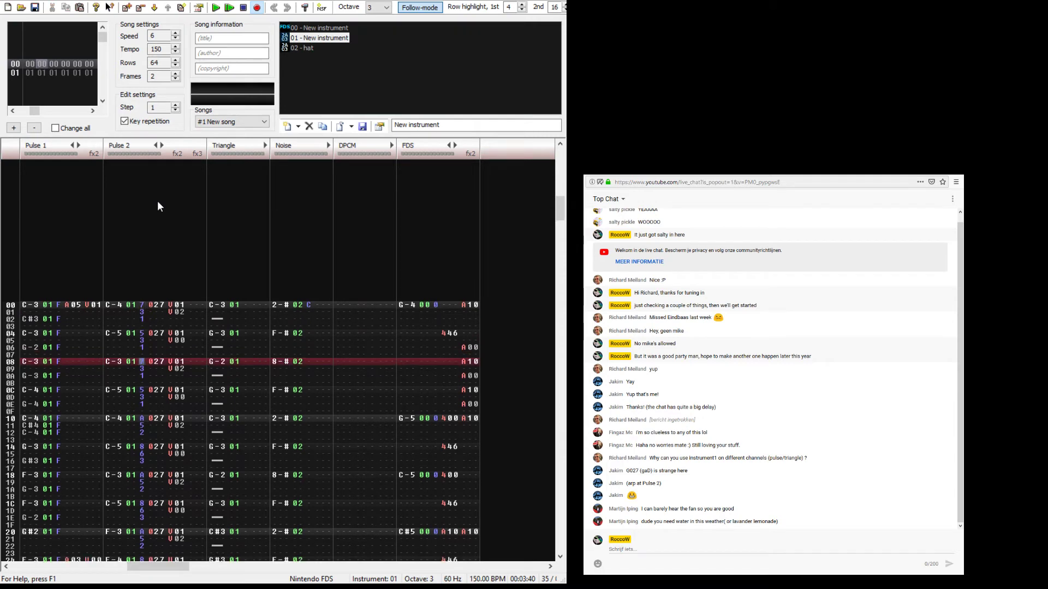
Step: Copy the Pulse 2 volumes of rows 00 to 0F in frame 00 and paste them at row 10
key(Up)
key(Up)
key(Up)
key(Up)
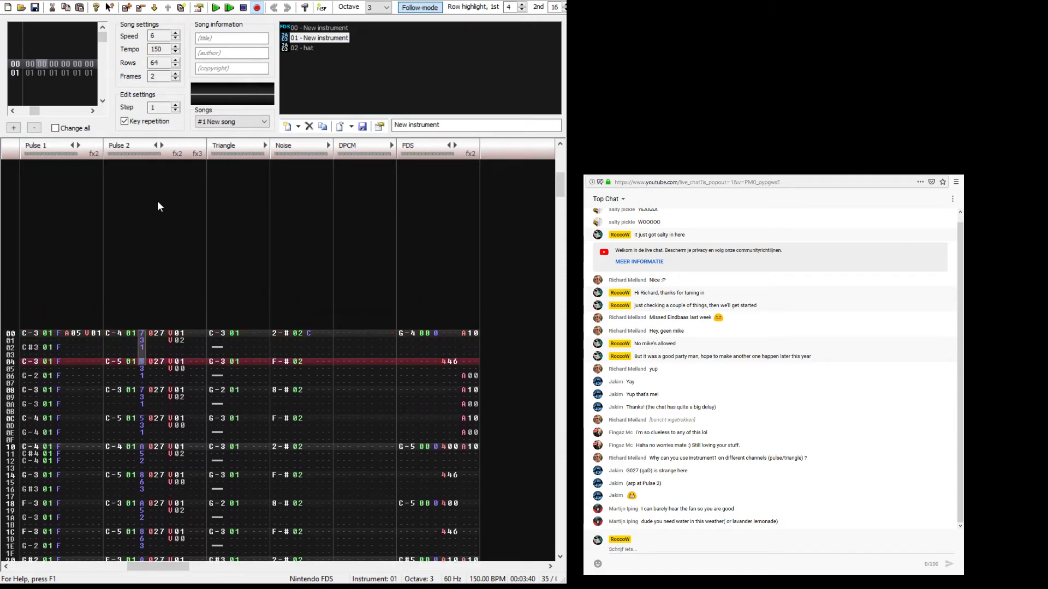
key(Down)
key(Down)
key(Down)
key(Down)
key(Down)
key(Down)
key(Down)
key(Down)
key(Down)
key(Down)
key(Down)
key(Down)
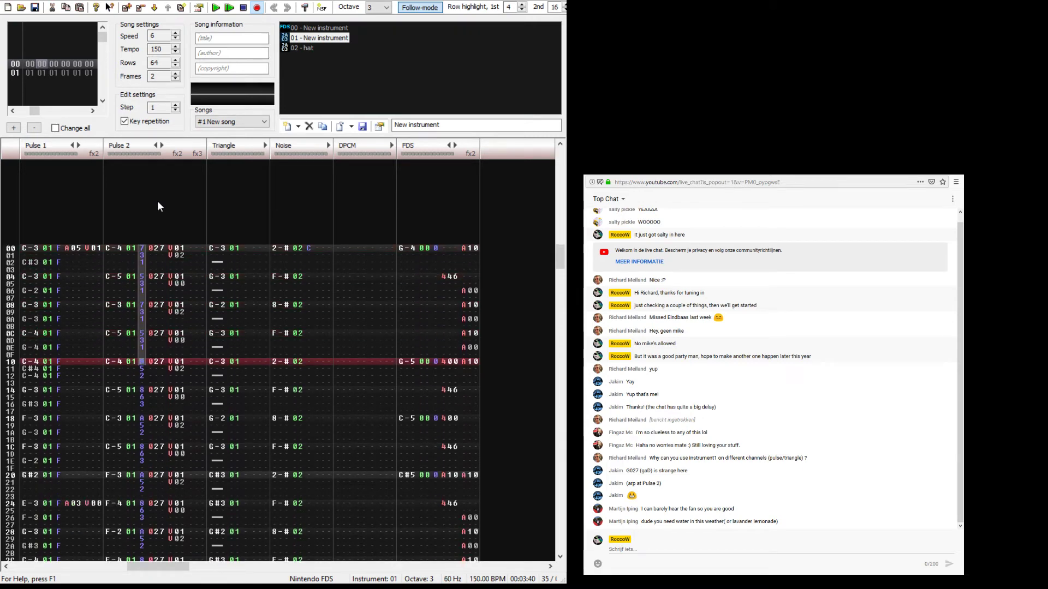
key(ctrl+v)
Step: Copy the Pulse 2 volumes of rows 00 to 1F in frame 00 and paste them at row 20
key(Up)
key(Up)
key(Up)
key(Up)
key(Up)
key(Up)
key(Up)
key(Up)
key(Up)
key(Up)
key(Up)
key(Up)
key(Up)
key(Up)
key(Up)
key(Up)
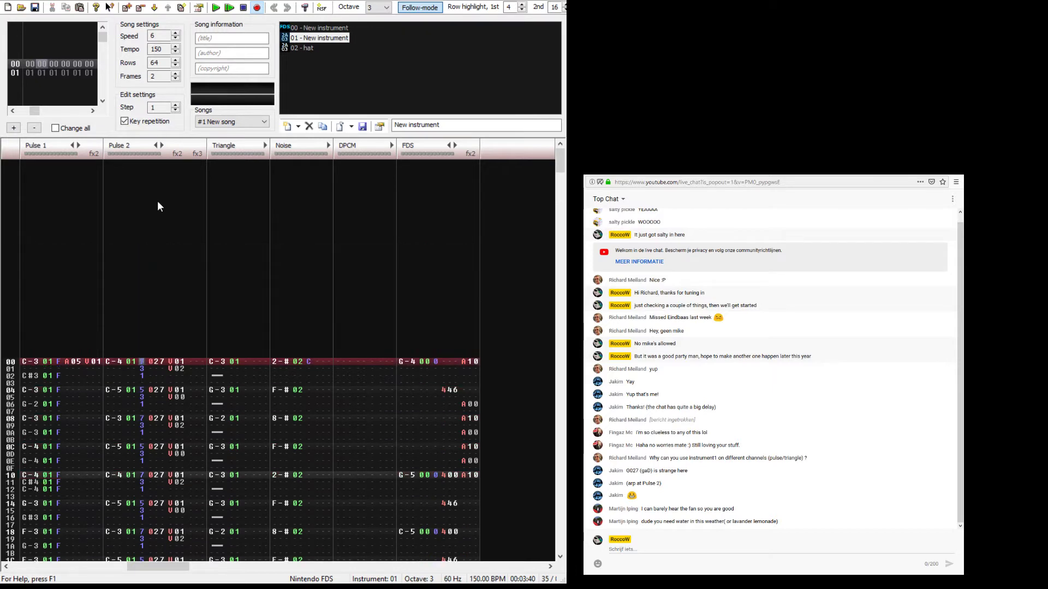
key(shift+Down)
key(shift+Down)
key(shift+Down)
key(shift+Down)
key(shift+Down)
key(shift+Down)
key(shift+Down)
key(shift+Down)
key(shift+Down)
key(shift+Down)
key(shift+Down)
key(shift+Down)
key(shift+Down)
key(shift+Down)
key(shift+Down)
key(shift+Down)
key(shift+Down)
key(shift+Down)
key(shift+Down)
key(shift+Down)
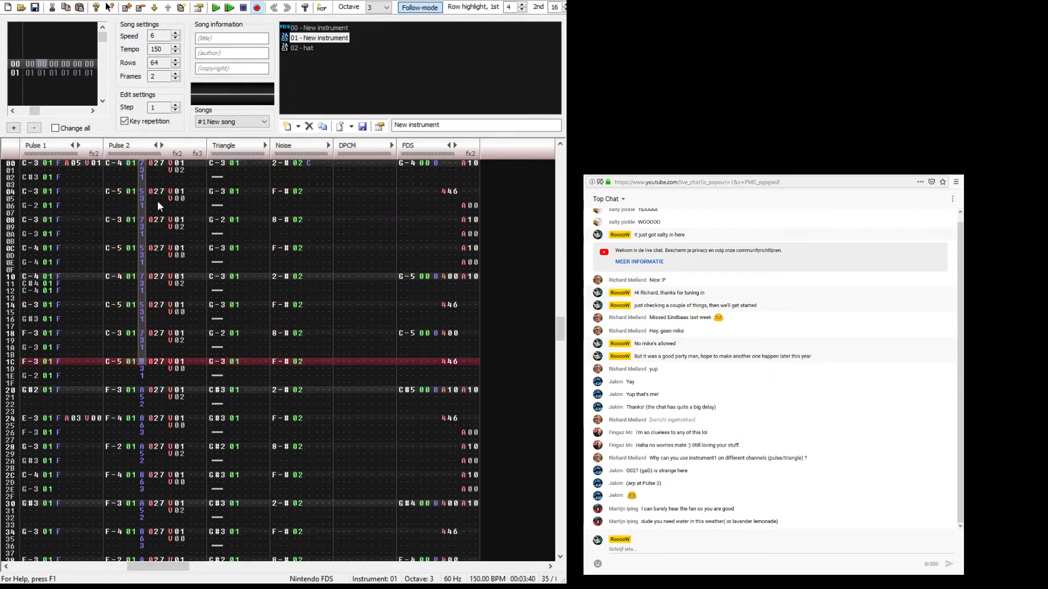
key(shift+Down)
key(shift+Down)
key(shift+Down)
key(shift+Down)
key(Return)
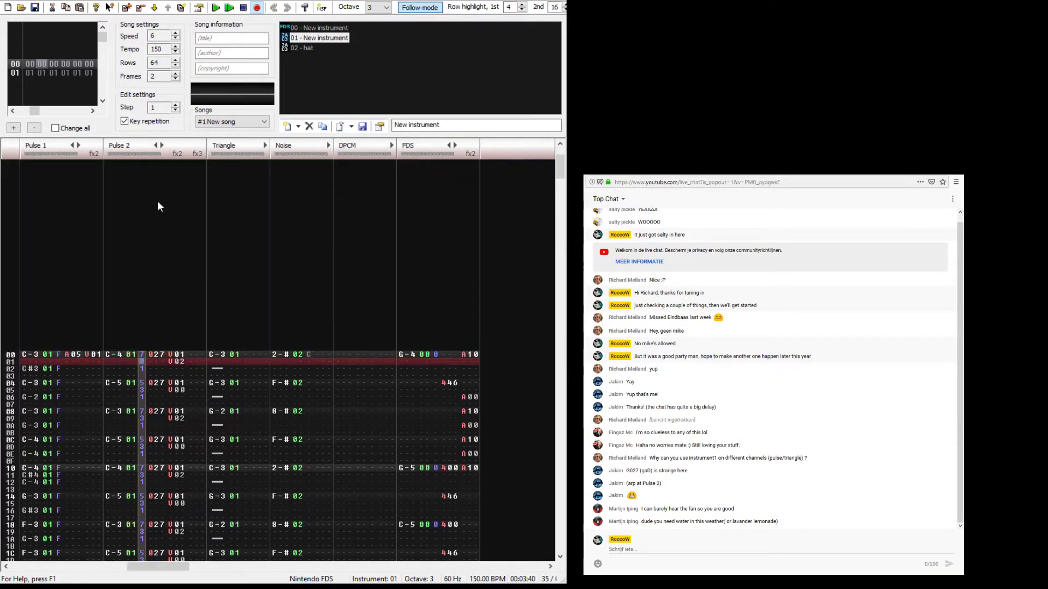
Step: Copy all the Pulse 2 volumes of frame 00 and paste them over the Pulse 2 volumes of frame 01
key(Right)
key(Up)
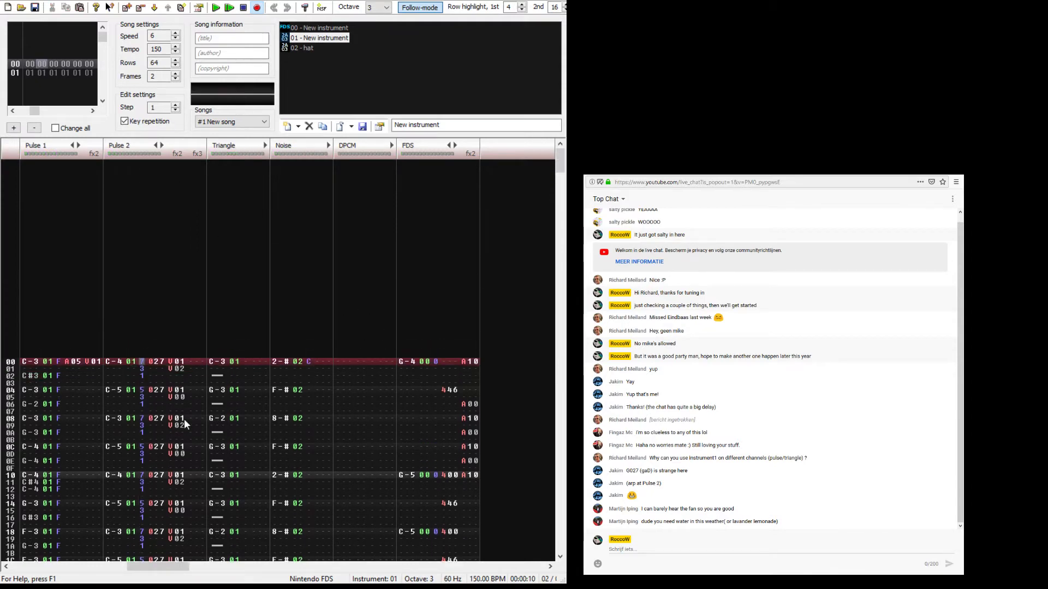
drag(143, 362, 146, 577)
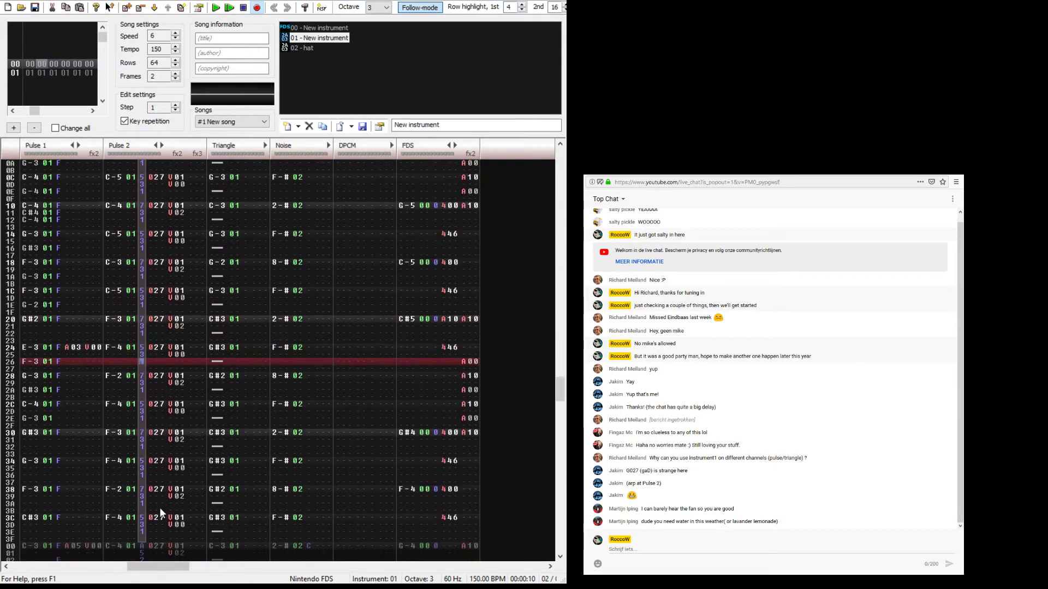
scroll(309, 467, down, 6)
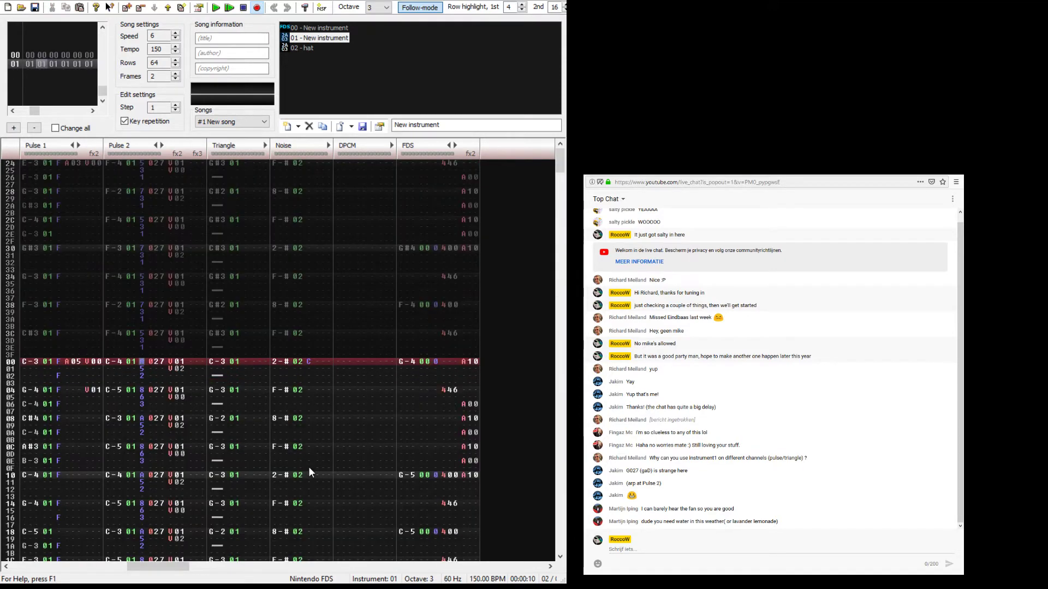
key(shift+Tab)
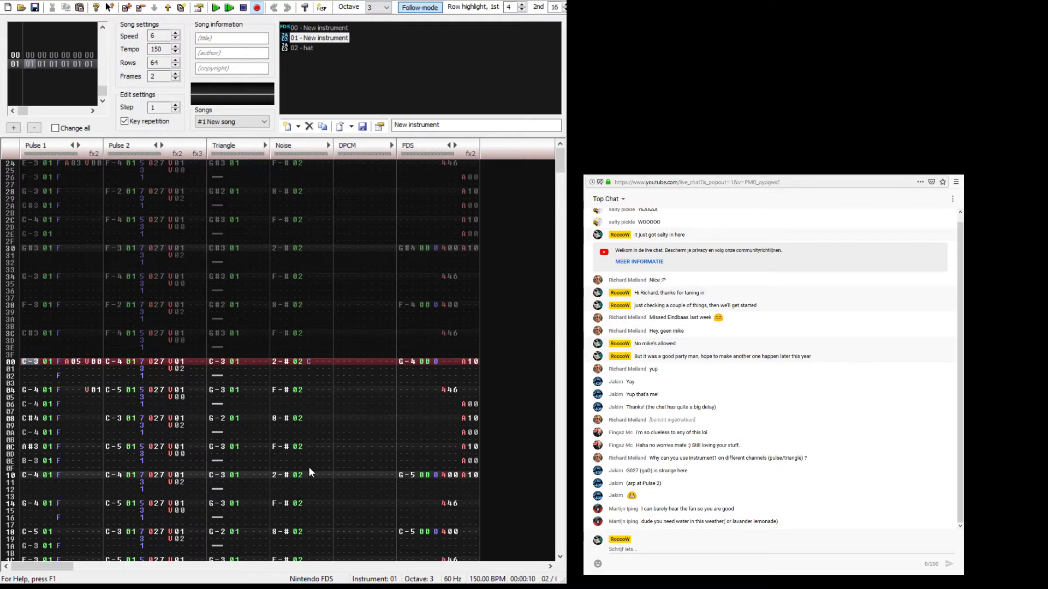
Step: Play back frame 01 to hear the Pulse 1 melody with the new Pulse 2 volumes
key(Return)
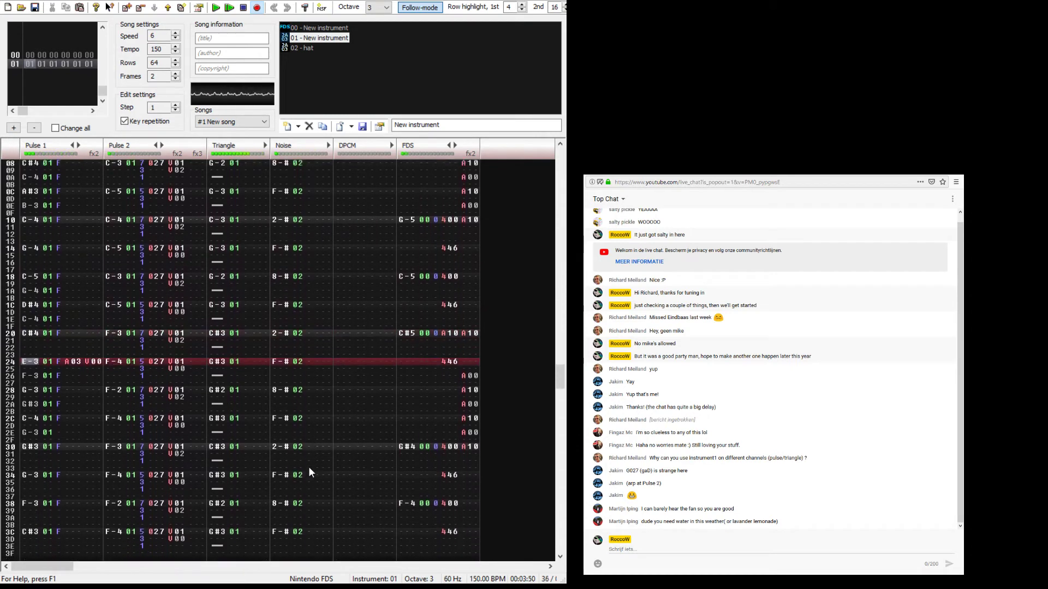
key(F5)
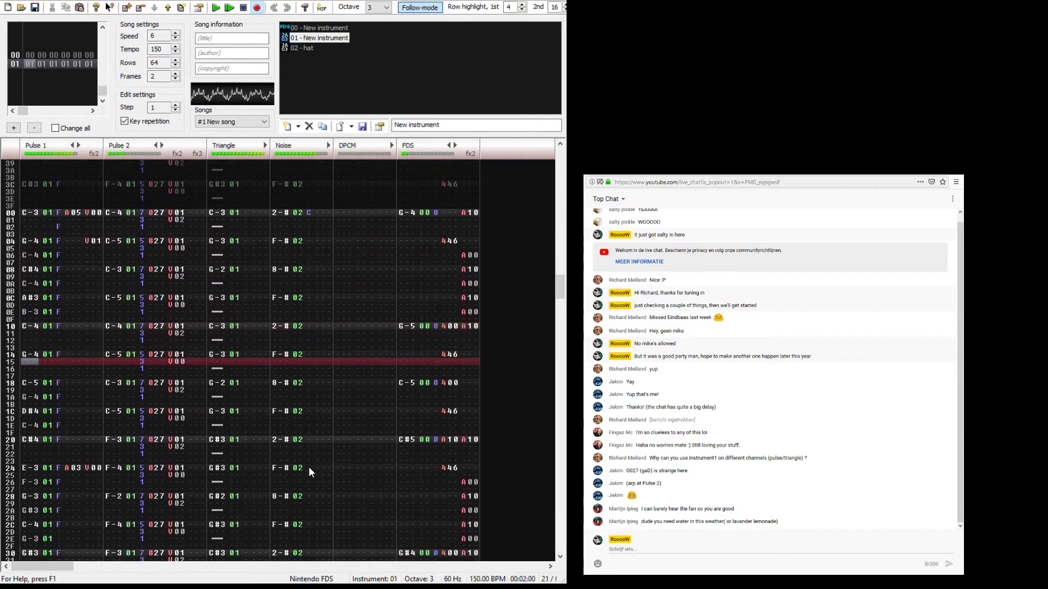
key(Return)
Step: Add the effect A02 to the Pulse 1 note at row 10 of frame 01
key(Up)
key(Up)
key(Up)
key(Up)
key(Up)
key(Up)
key(Right)
key(Right)
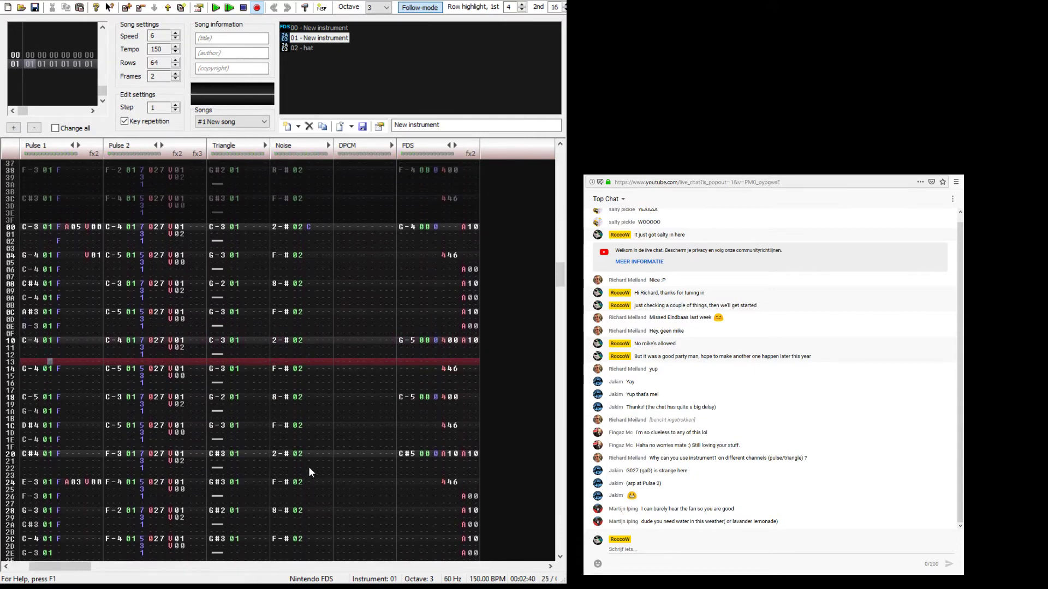
key(Up)
key(Up)
key(Up)
key(Right)
key(Right)
key(Right)
key(Right)
text(a02)
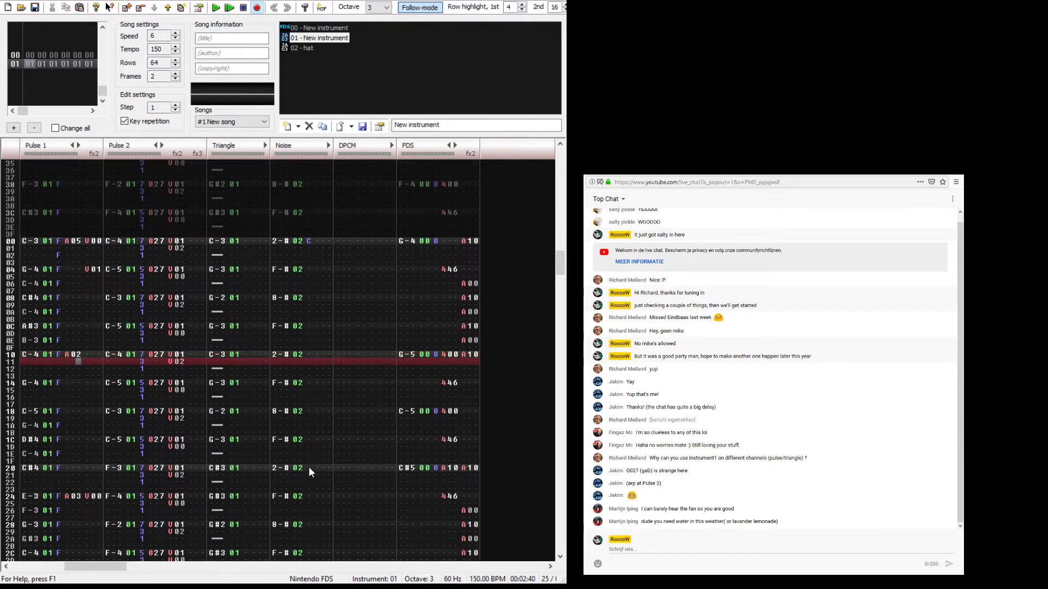
Step: Add the effect A05 to the Pulse 1 note at row 18 of frame 01 and play the frame back
key(Up)
key(Down)
key(Down)
key(Down)
key(Down)
key(Down)
key(Down)
key(Down)
key(Down)
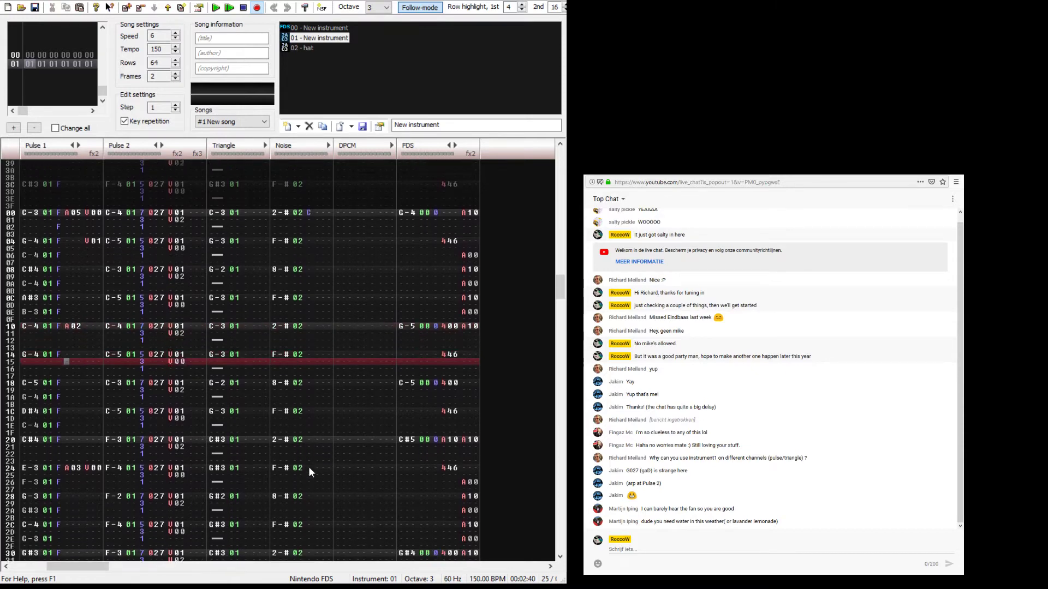
text(a)
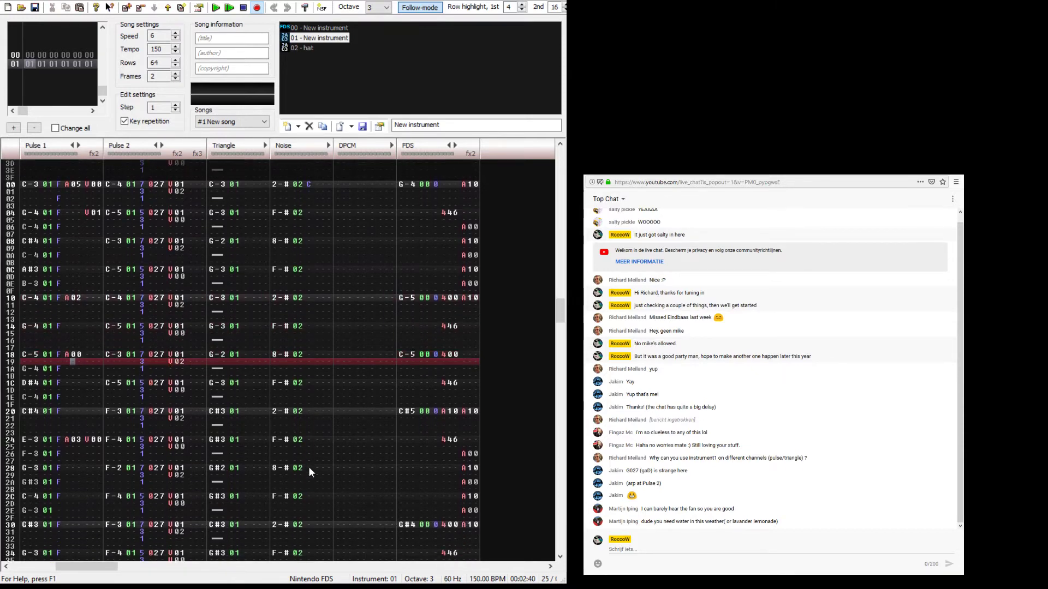
text(5)
key(Return)
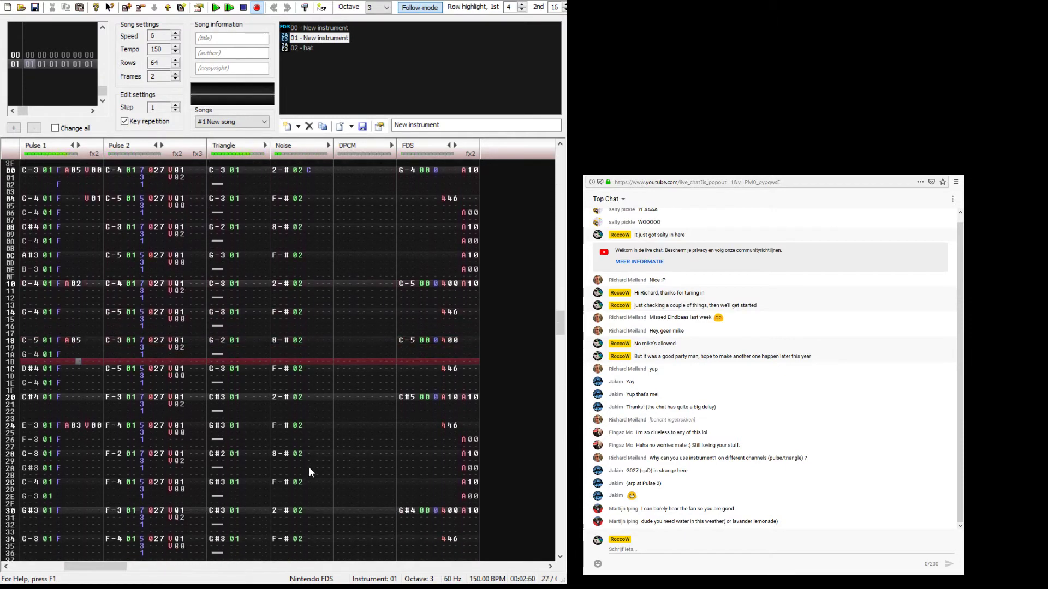
Step: Try a note cut in Pulse 1 at row 12 of frame 01 and play the frame back
key(Up)
key(Up)
key(Up)
key(Left)
key(Left)
key(Left)
key(Left)
key(Left)
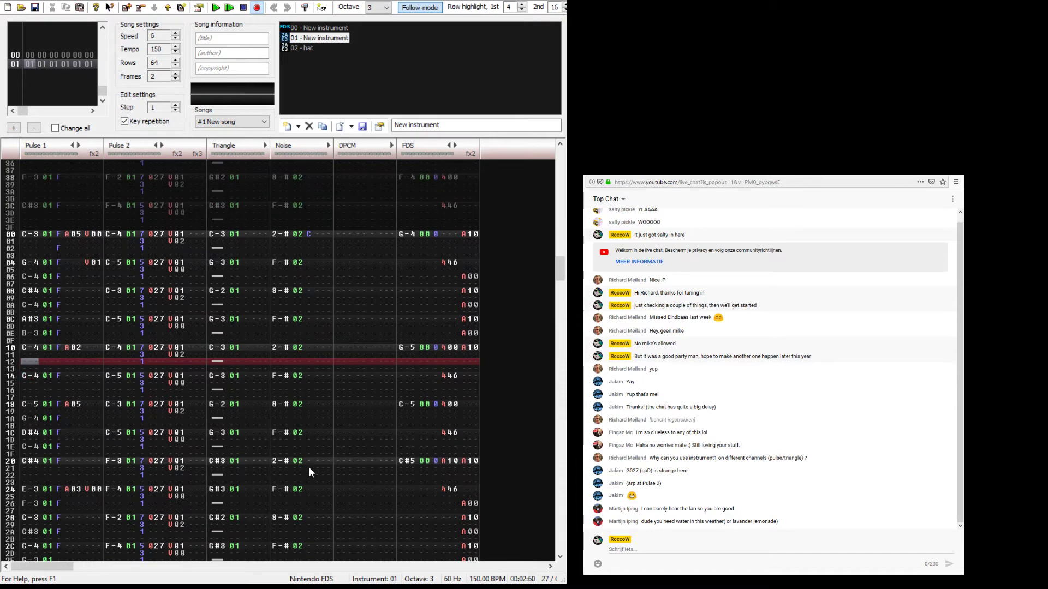
text(1)
key(Down)
key(Down)
key(Down)
text(1)
key(Return)
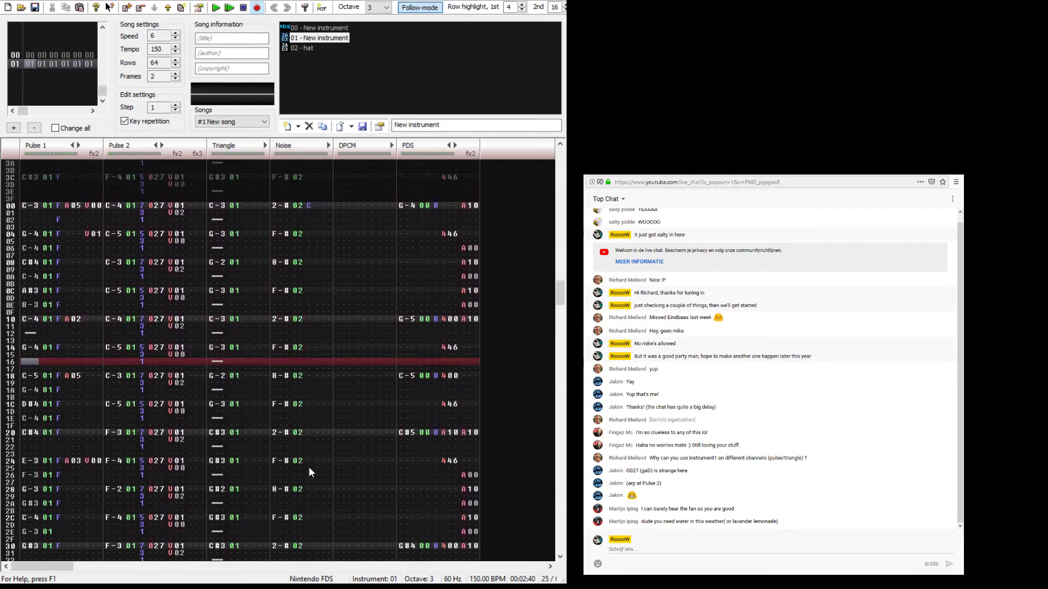
Step: Set the Pulse 1 effect at row 10 of frame 01 to A03 and play the frame back
key(Right)
key(Right)
key(Right)
text(3)
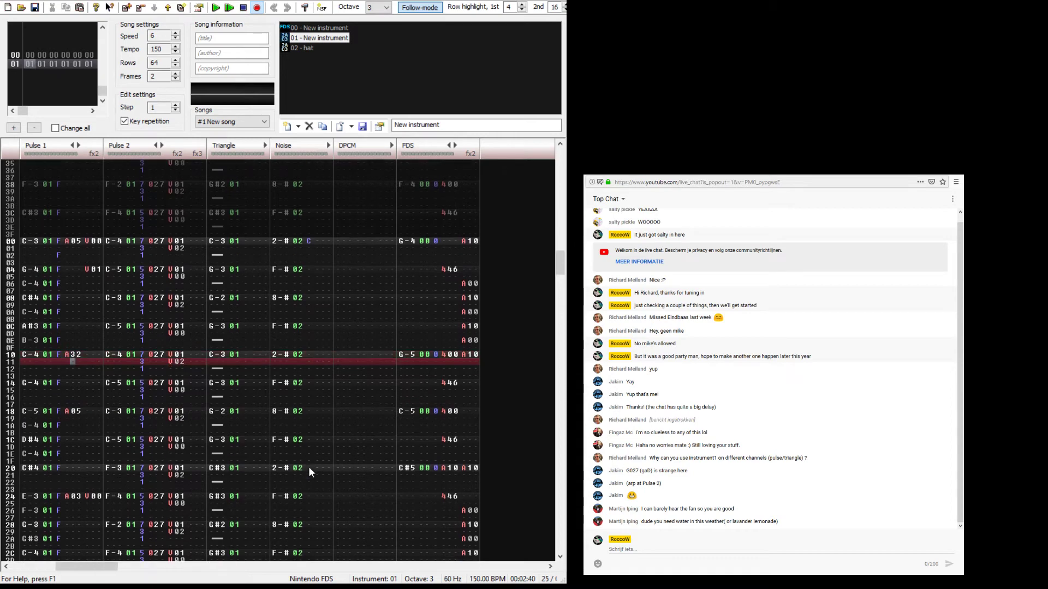
key(ctrl+z)
key(Right)
text(3)
key(Down)
key(Return)
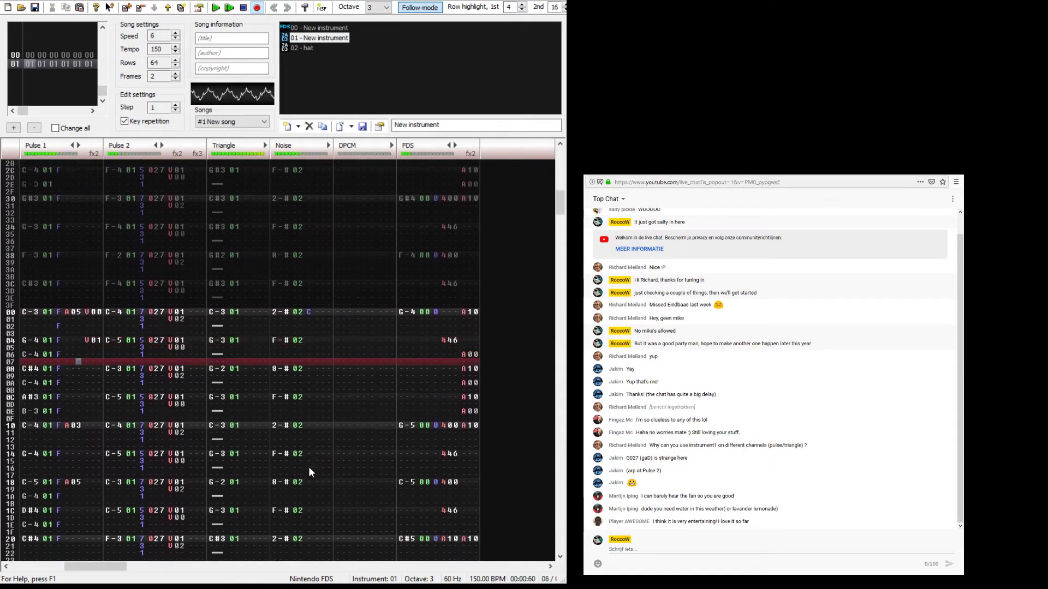
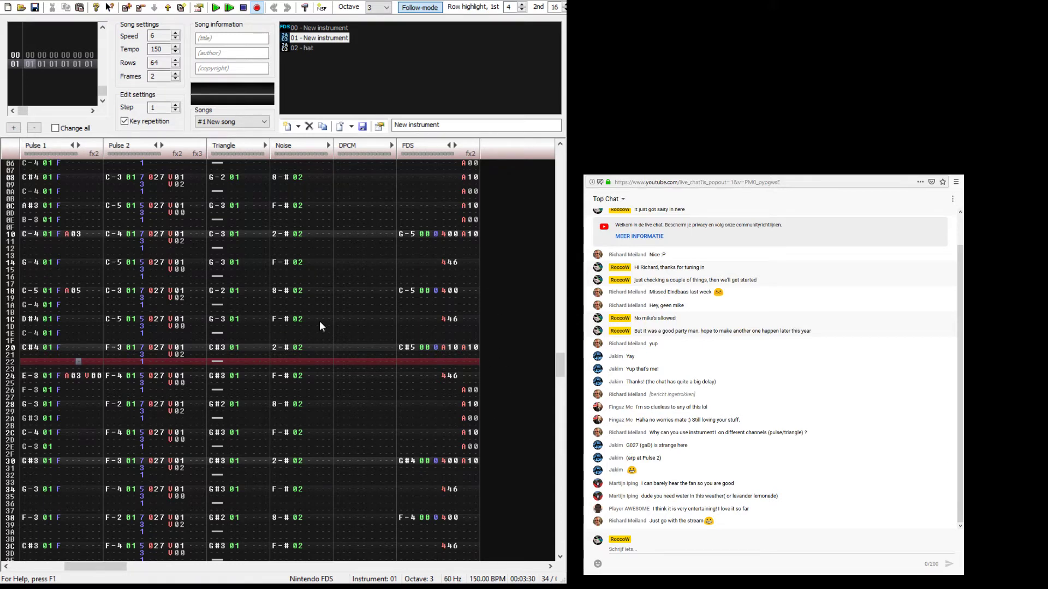
scroll(764, 401, up, 1)
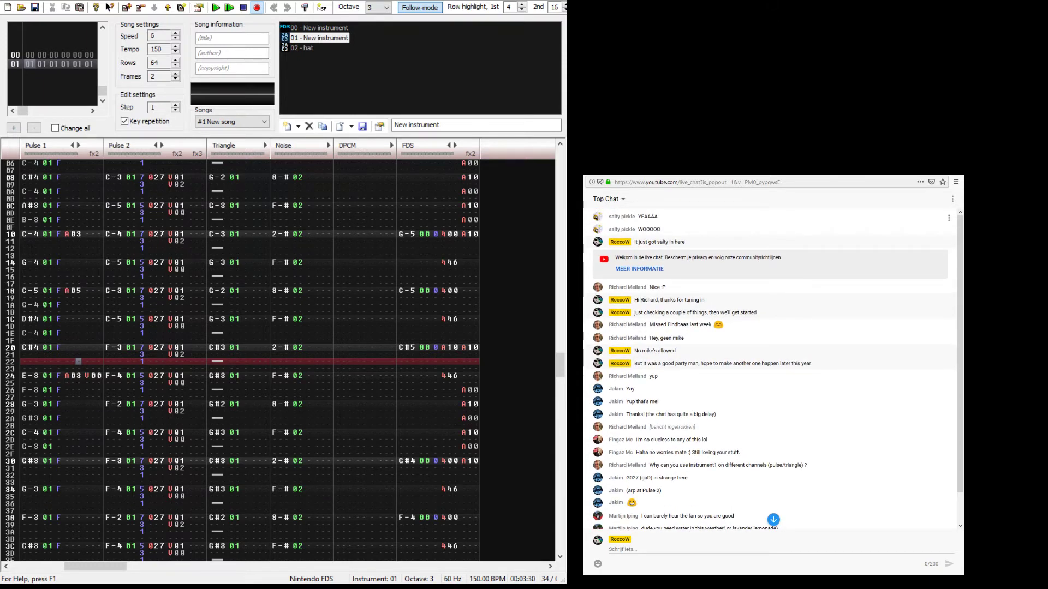
scroll(764, 402, down, 1)
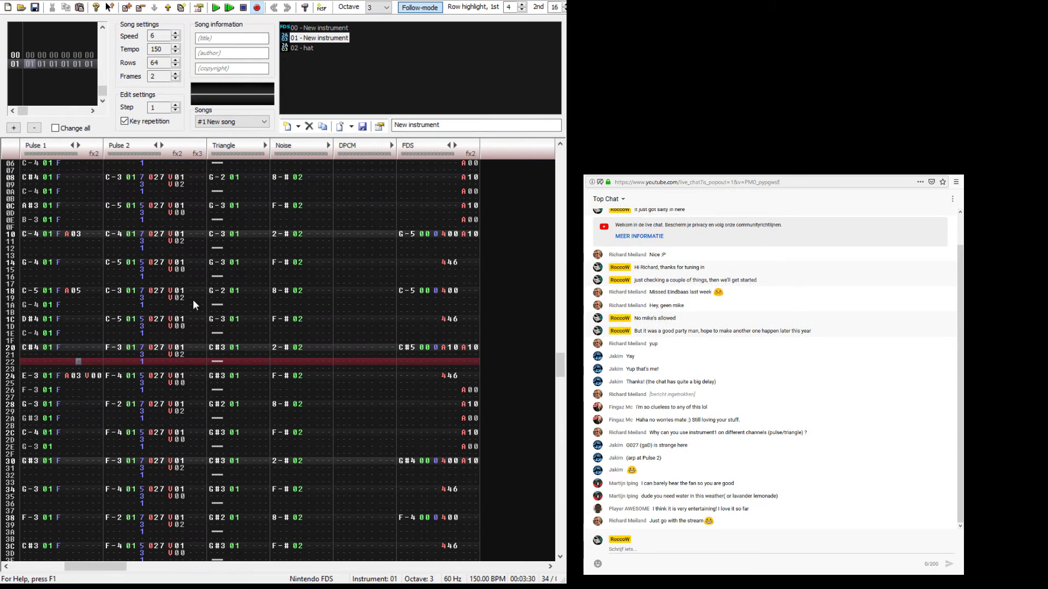
Step: Play back frame 01 and return to the Pulse 1 note at row 24
key(Return)
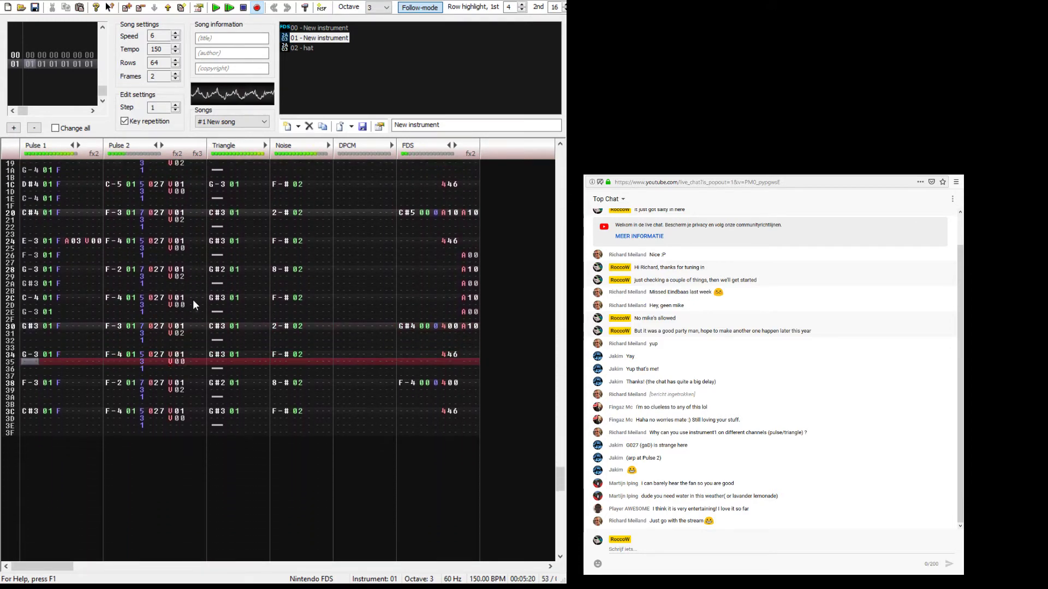
key(Return)
key(Up)
key(Up)
key(Up)
key(Up)
key(Up)
key(Up)
key(Up)
key(Up)
key(Up)
key(Up)
key(Up)
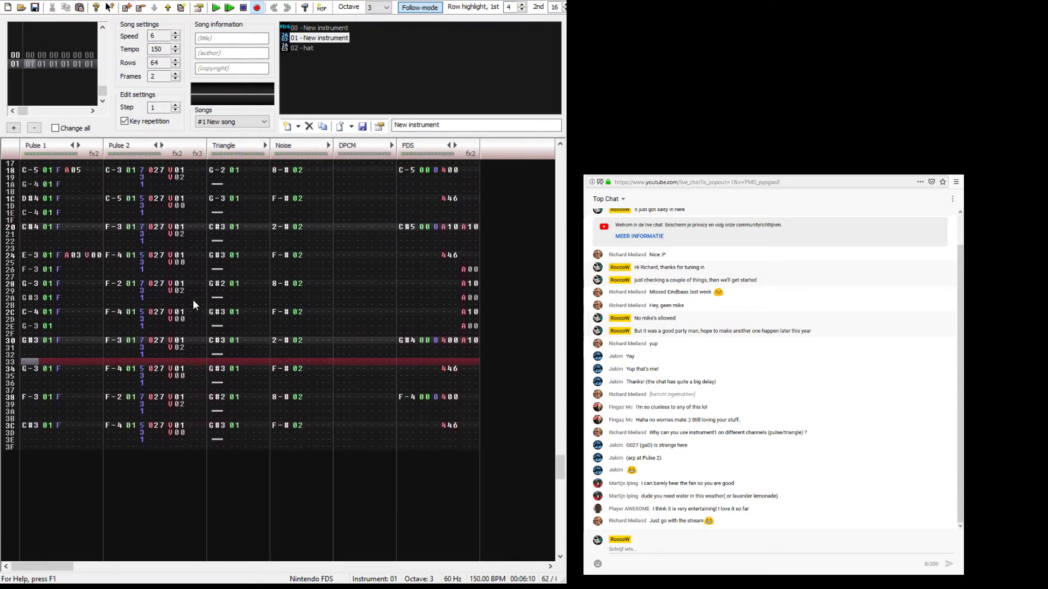
key(Up)
key(Up)
key(Up)
key(Up)
key(Up)
key(Up)
key(Up)
key(Up)
key(Up)
key(Up)
key(Up)
key(Up)
key(Up)
key(Up)
key(Up)
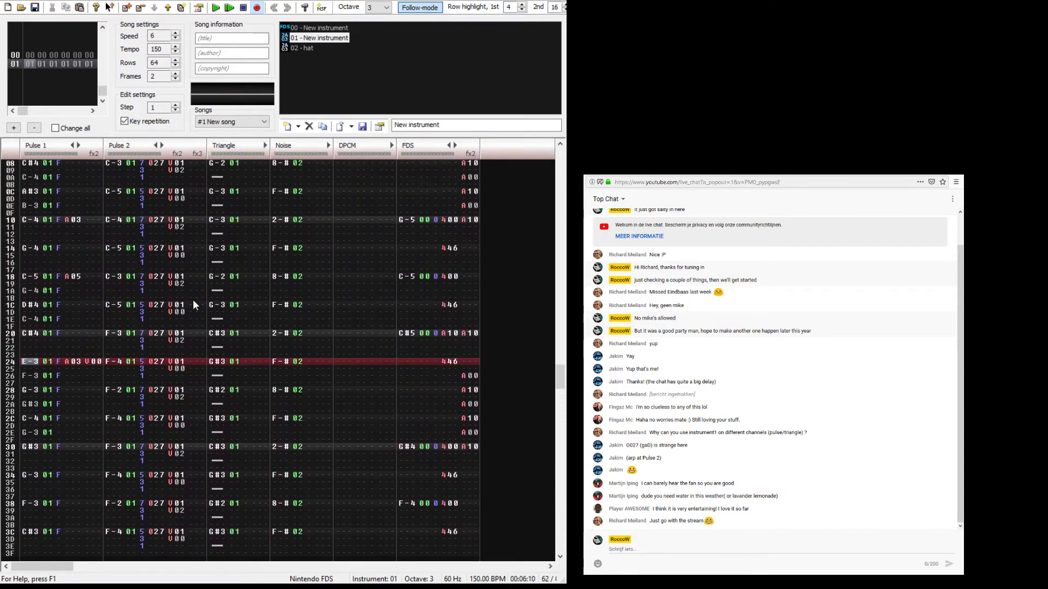
key(space)
click(780, 550)
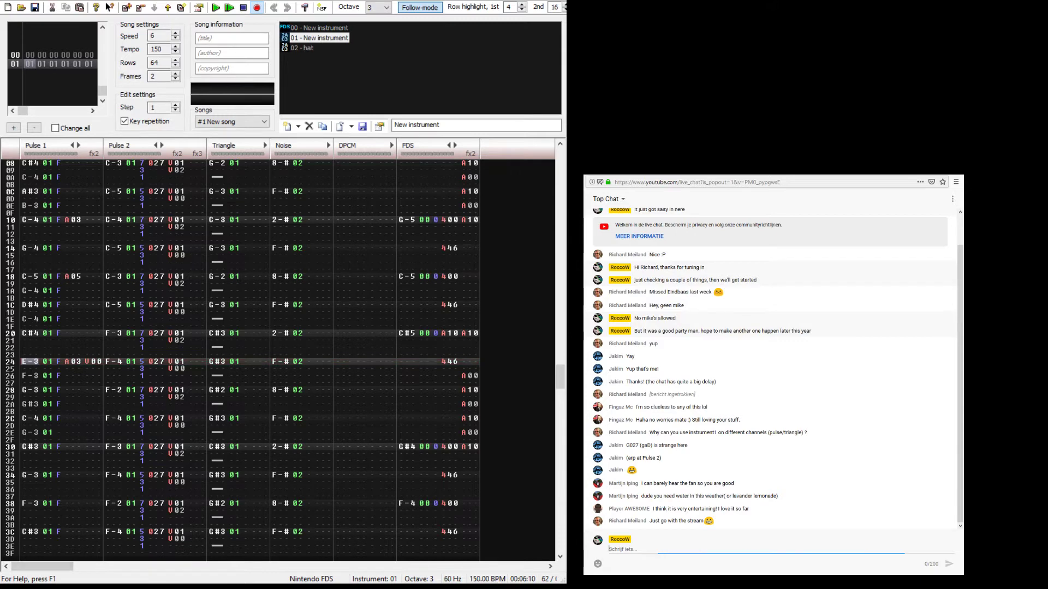
click(186, 370)
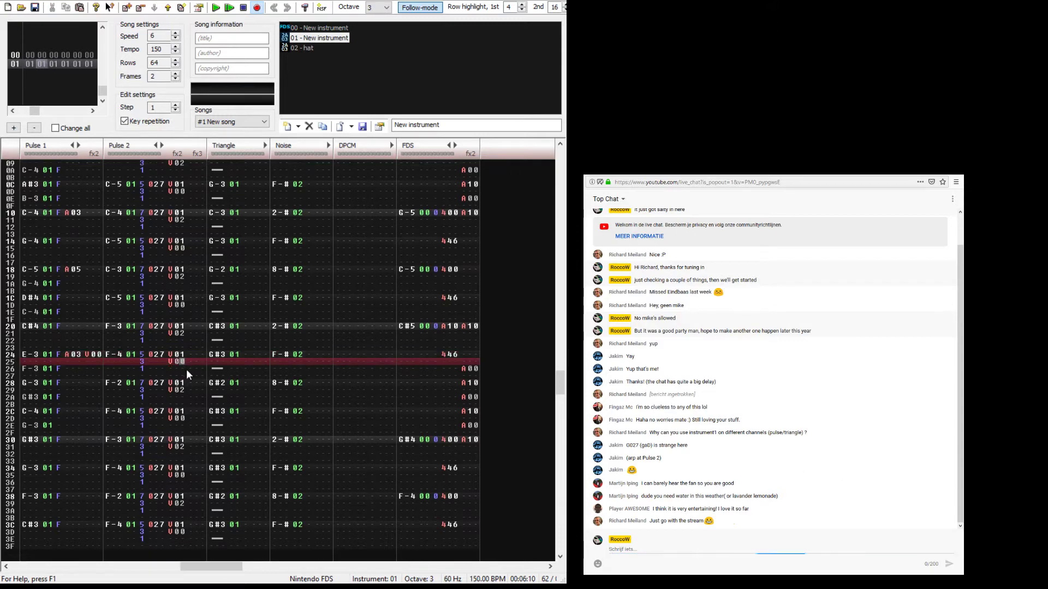
Step: Change the Pulse 1 notes of frame 01 to G-3 at row 24, G#3 at row 26 and C-4 at row 28
key(Return)
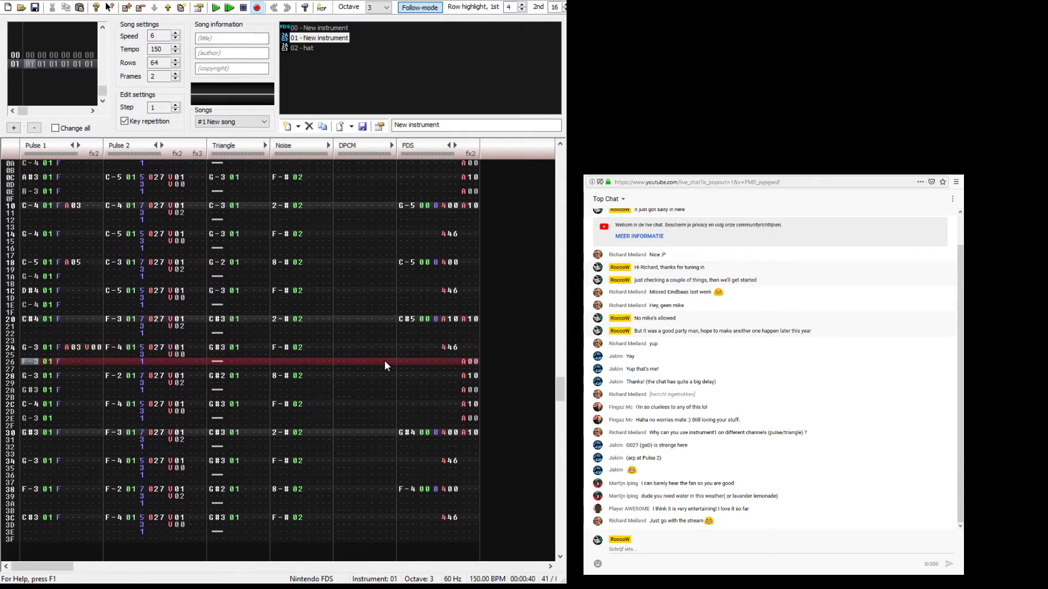
key(j)
key(Down)
key(Up)
key(Up)
key(h)
key(Up)
key(Up)
key(Down)
key(Down)
key(Down)
key(m)
key(Up)
key(q)
key(Down)
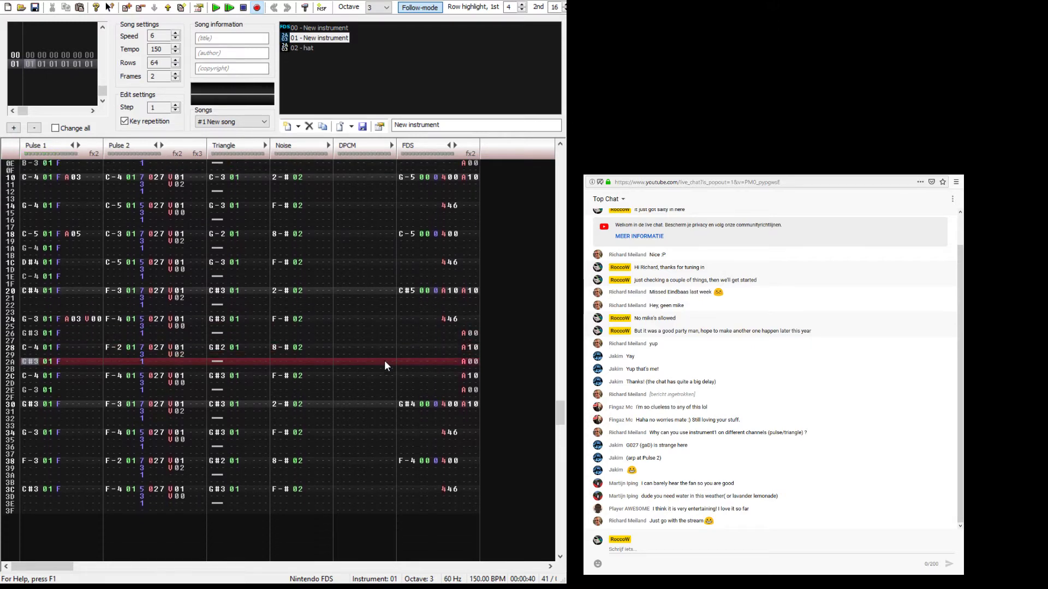
Step: Change the Pulse 1 notes of frame 01 to F-3 at row 2A and F#3 at row 2C
key(v)
key(Up)
key(Down)
key(Down)
key(h)
key(Up)
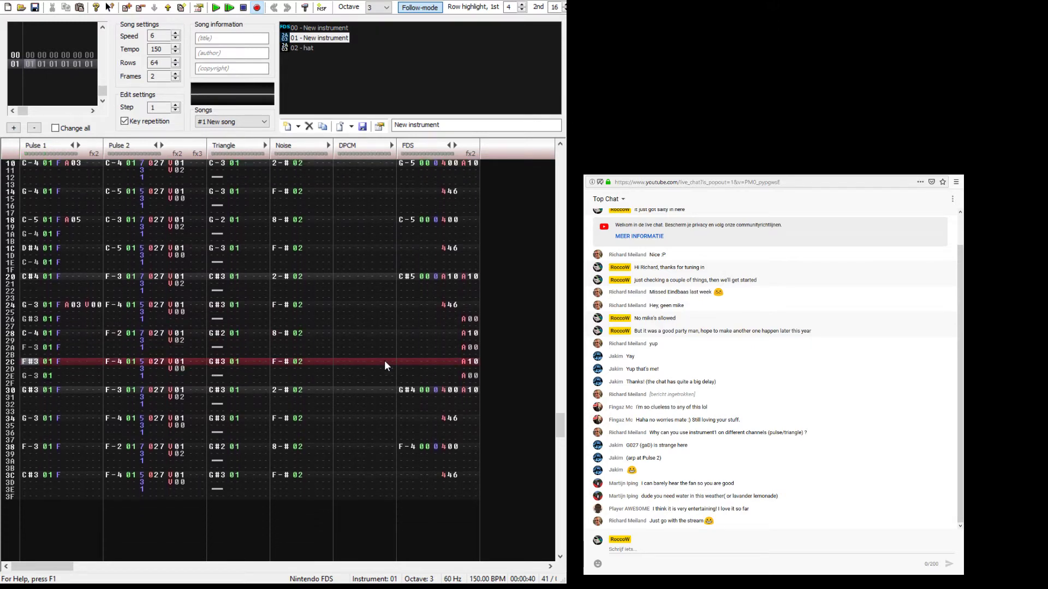
Step: Change the Pulse 1 notes of frame 01 to G-3 at row 2C, A-3 at row 2E and F#3 at row 30
key(b)
key(Up)
key(Down)
key(Up)
key(Down)
key(n)
key(Delete)
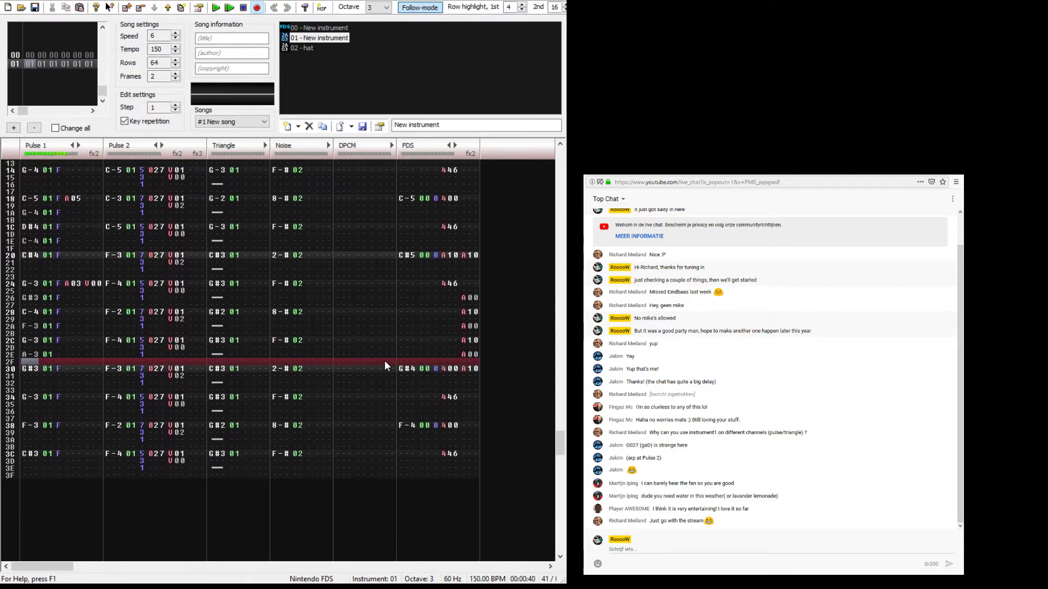
key(Down)
key(n)
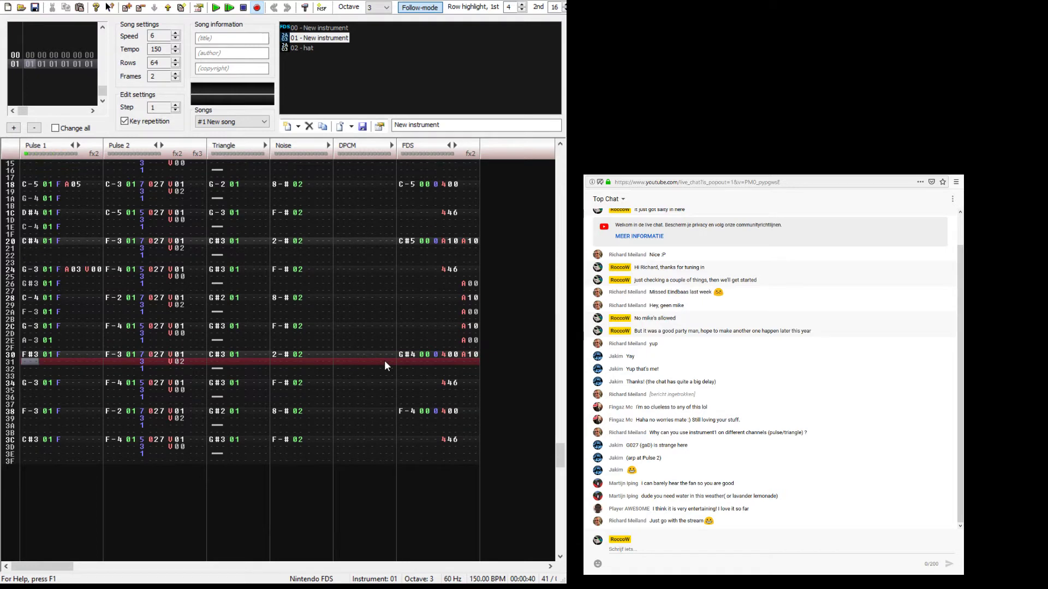
Step: Play back frame 01 from its start, try out melody notes with edit mode off, and return to row 30 in edit mode
key(Up)
key(Down)
key(Up)
key(Up)
key(Up)
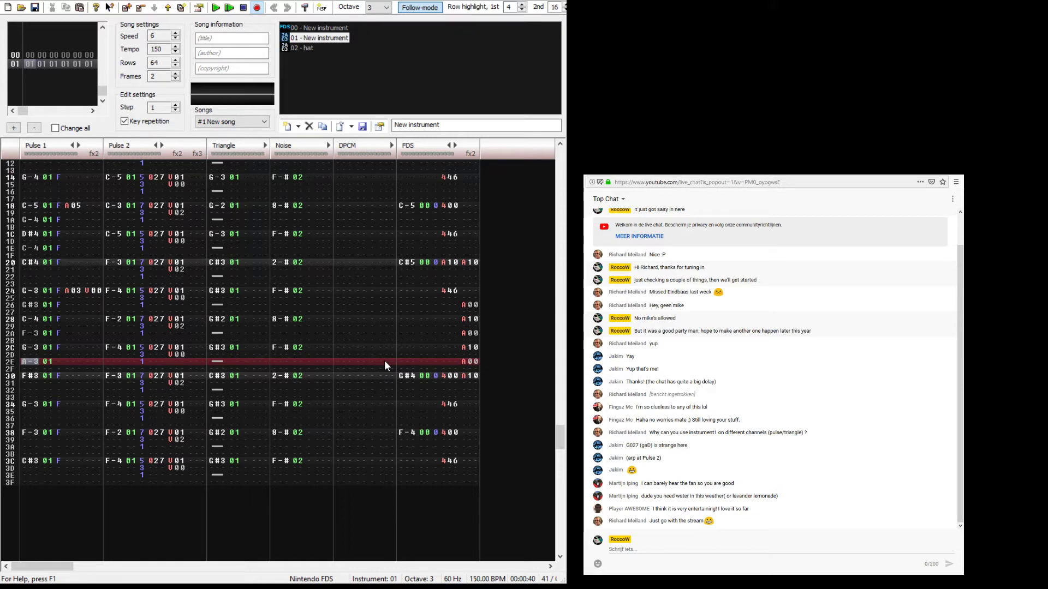
key(Up)
key(F7)
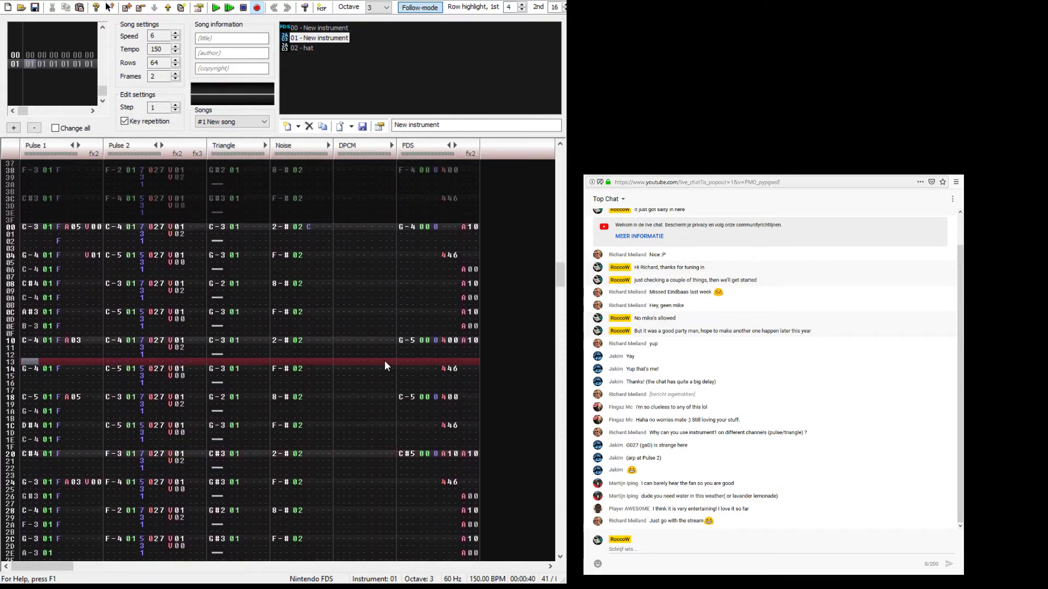
key(space)
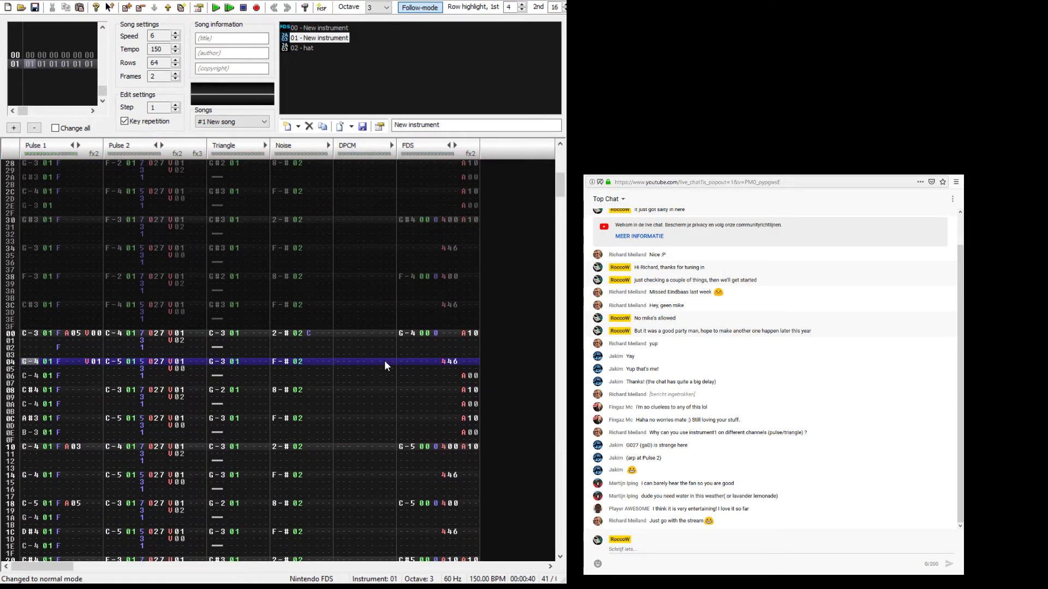
key(q)
key(space)
key(space)
key(space)
key(Up)
key(Up)
key(Up)
key(Return)
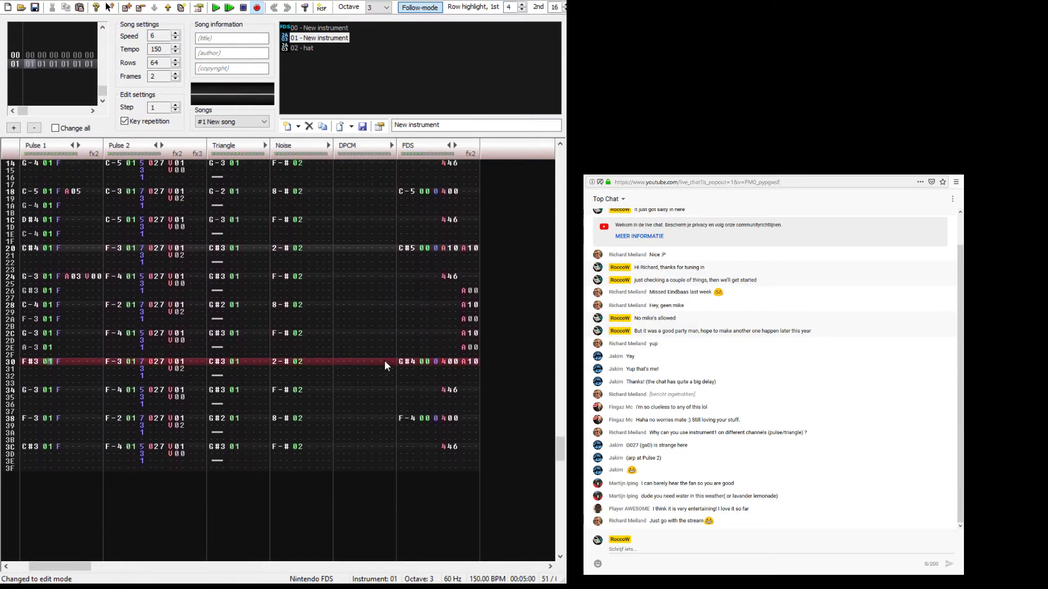
Step: Set the Pulse 1 volume at row 2E of frame 01 to F and play the passage back
key(Up)
key(f)
key(Up)
key(Up)
key(Up)
key(Up)
key(Up)
key(Up)
key(Up)
key(Up)
key(Up)
key(Up)
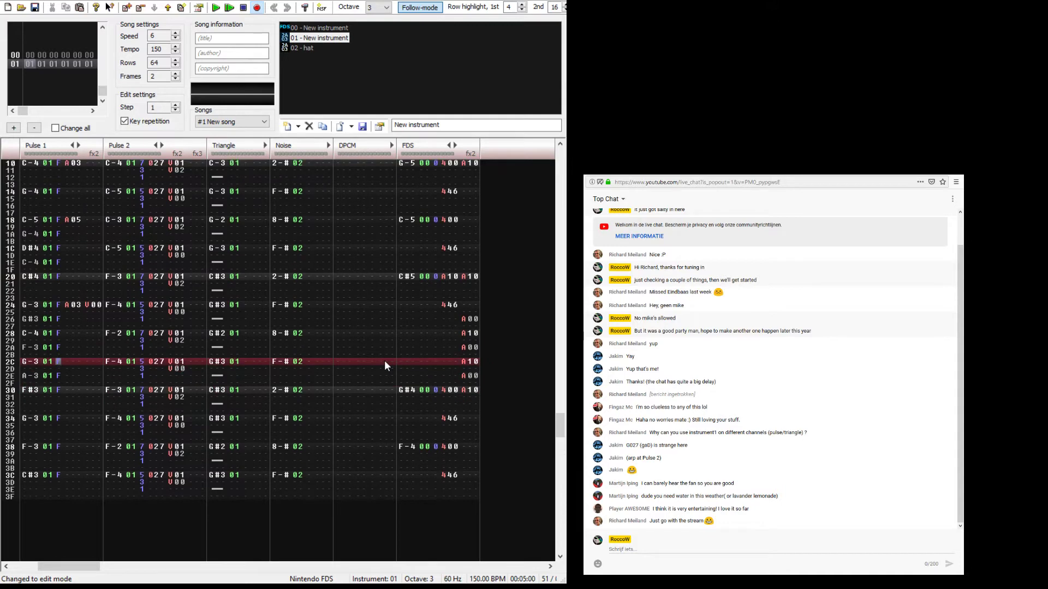
key(Left)
key(ctrl+Return)
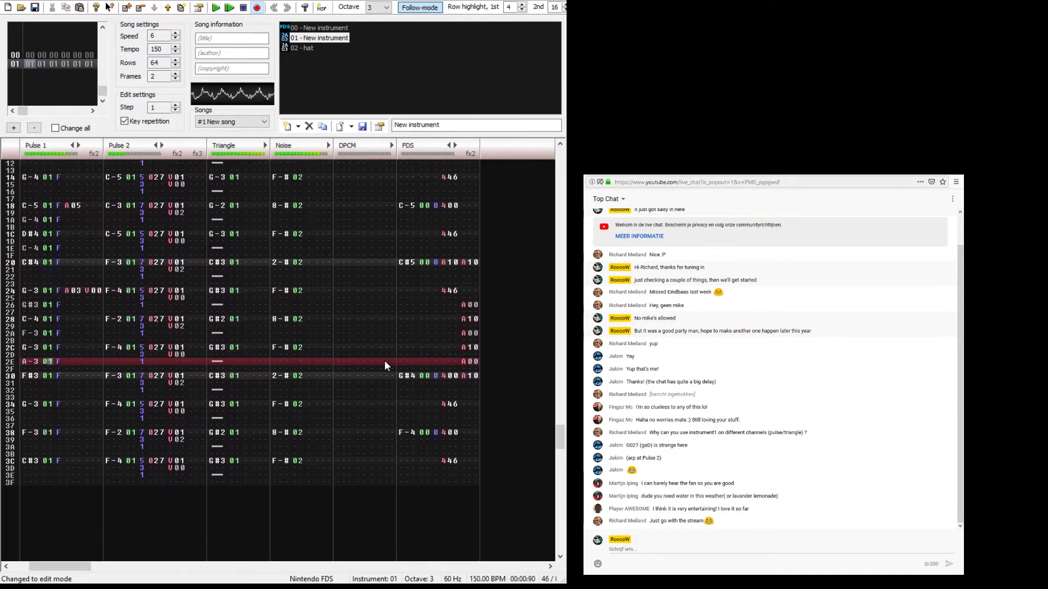
Step: Play back the second half of frame 01 again and return to the Pulse 1 note at row 2E
key(Return)
key(Up)
key(Up)
key(Up)
key(Up)
key(Up)
key(Up)
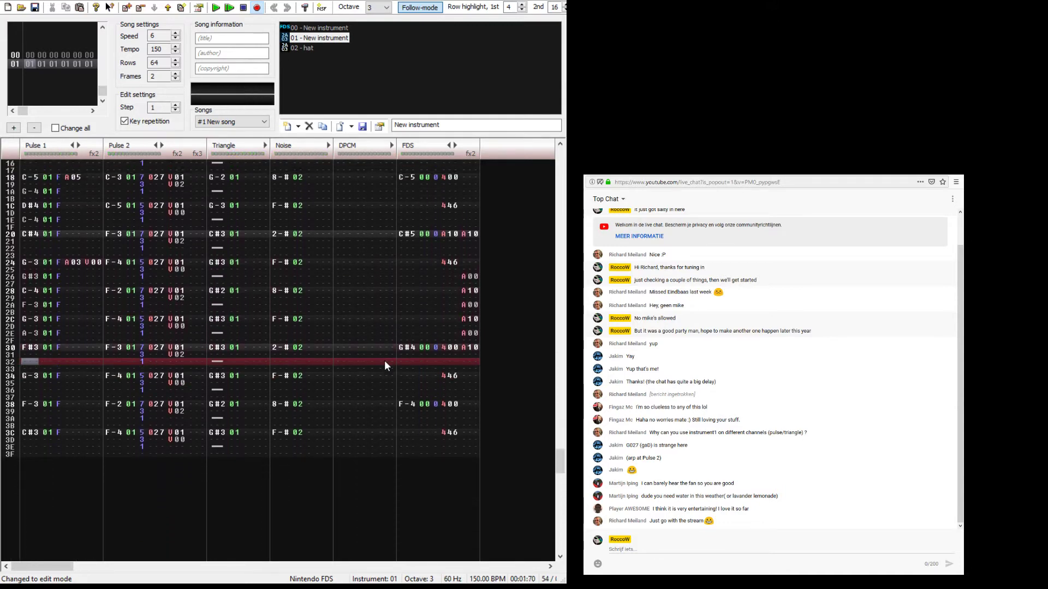
key(Left)
key(Left)
key(Return)
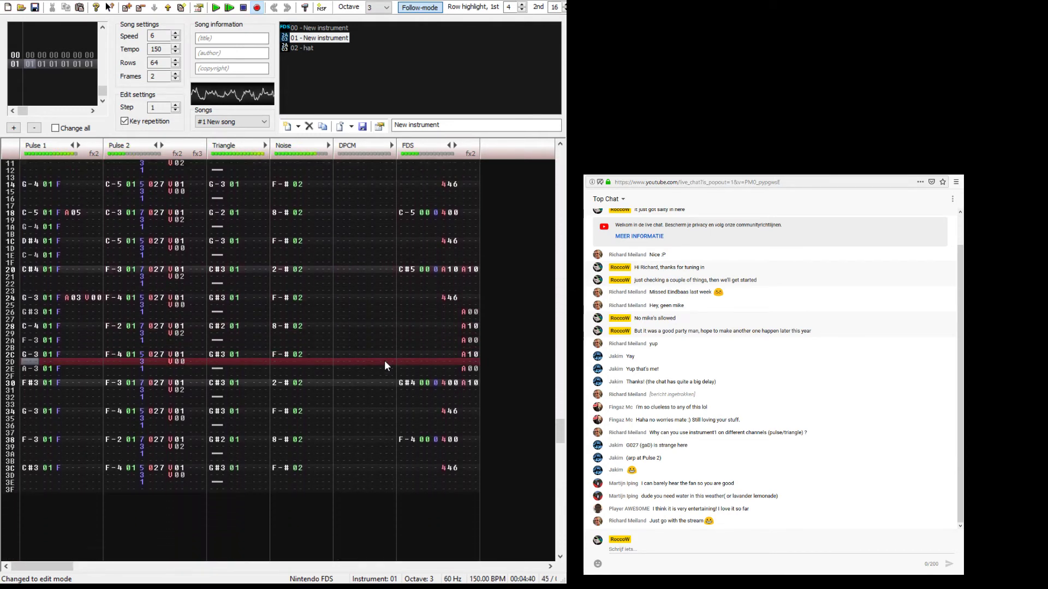
key(Return)
key(Up)
key(Up)
key(Up)
key(Up)
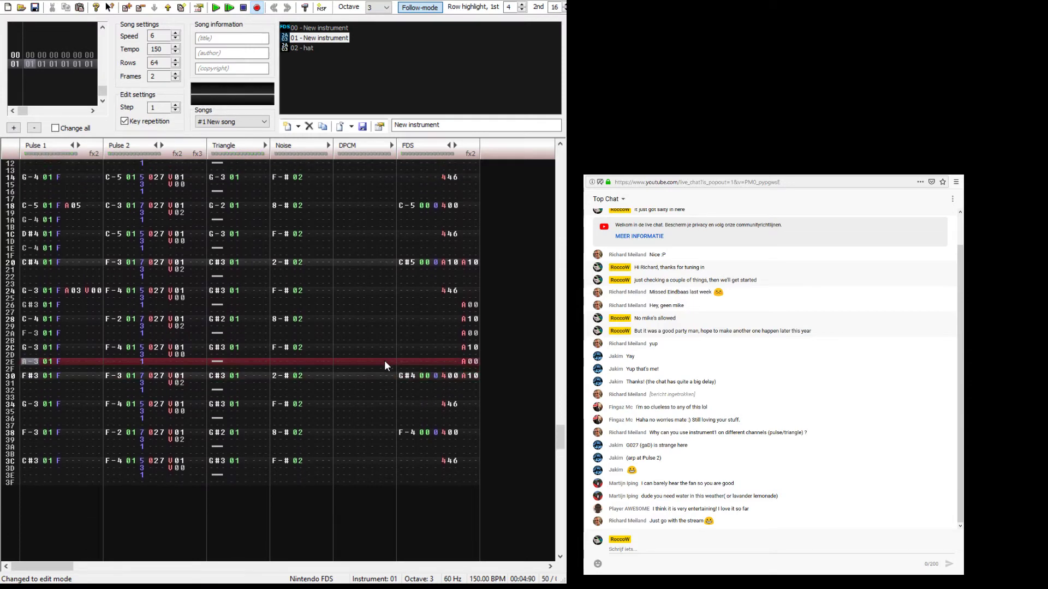
Step: Audition the Pulse 1 note at row 2E and review the melody of frame 01 by playing from row 24
key(n)
key(Up)
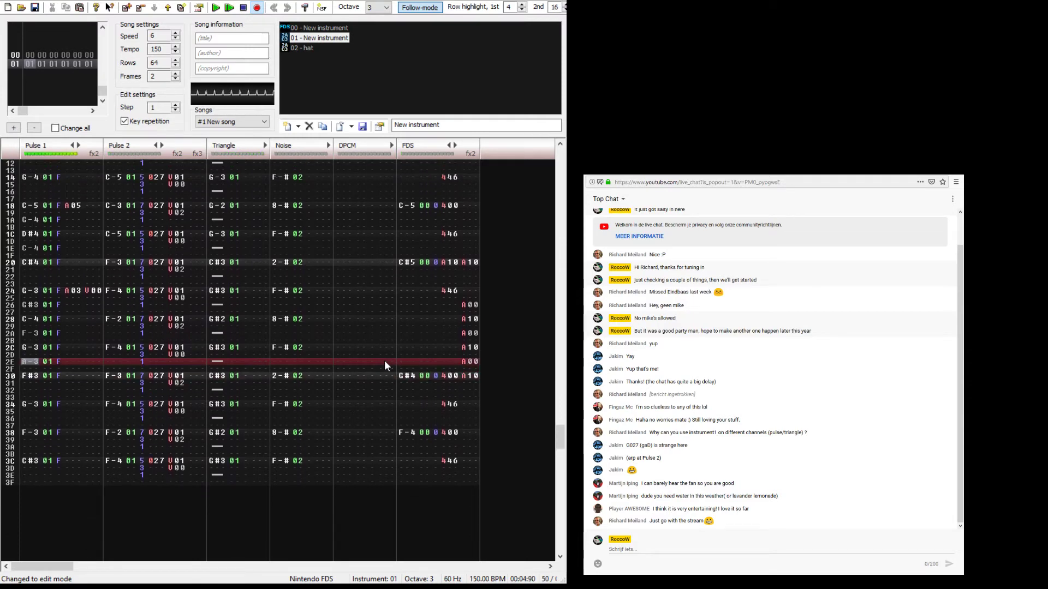
key(Return)
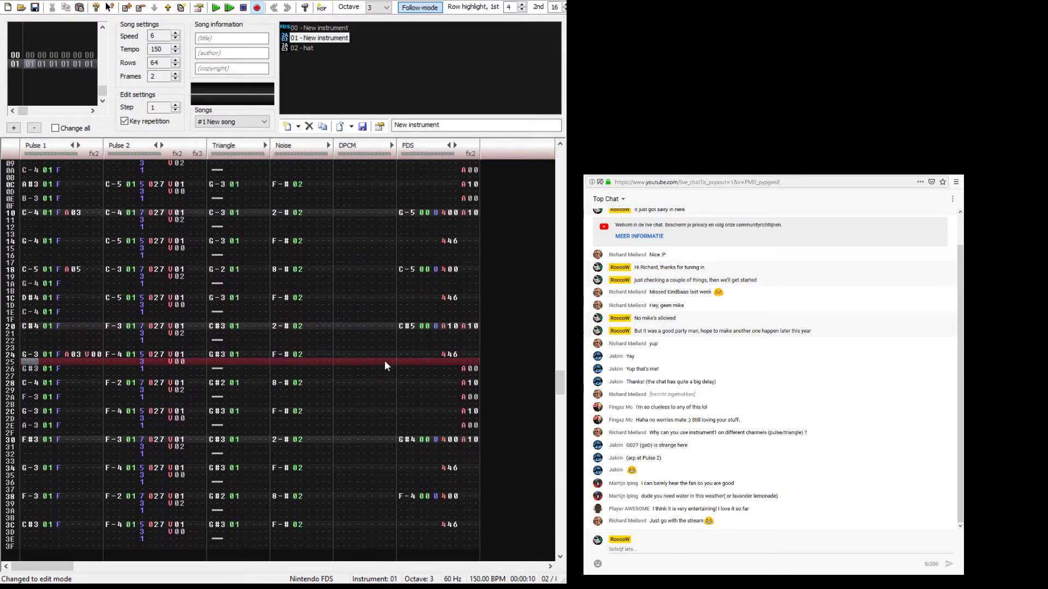
key(Up)
key(Down)
key(Down)
key(Down)
key(Down)
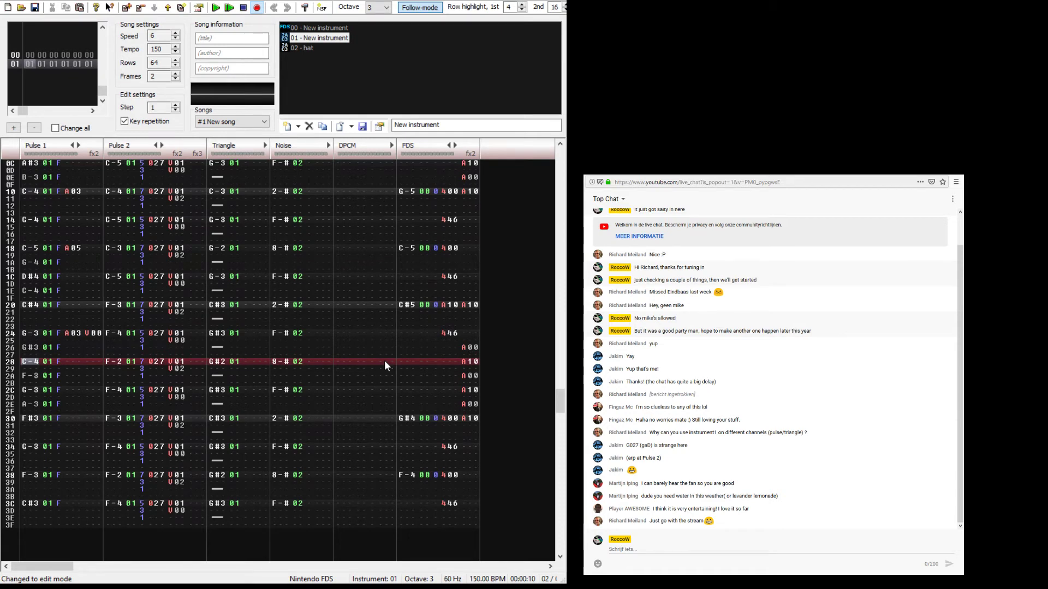
scroll(384, 360, down, 6)
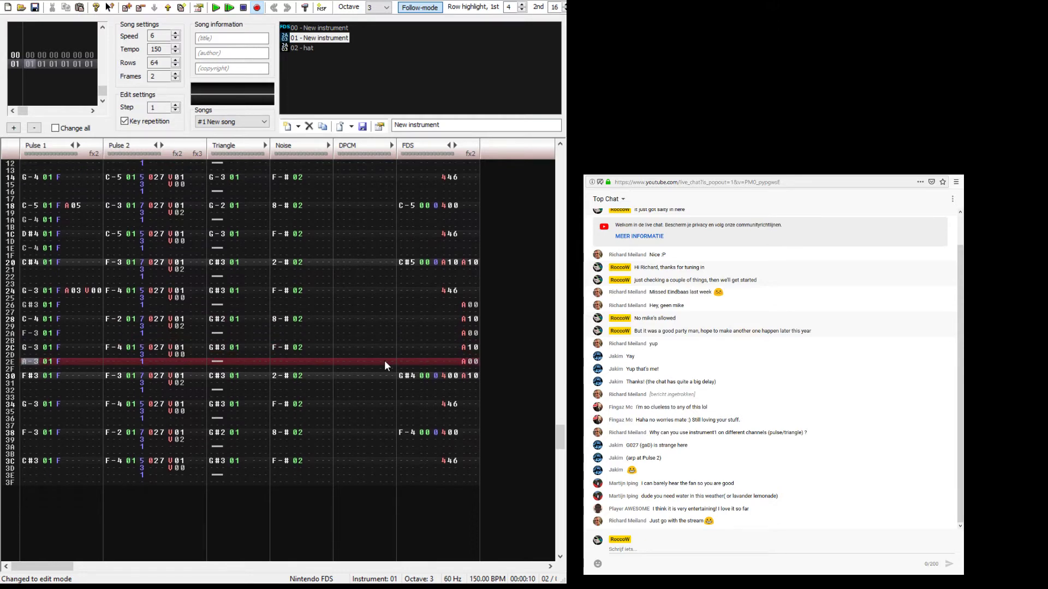
scroll(385, 360, up, 10)
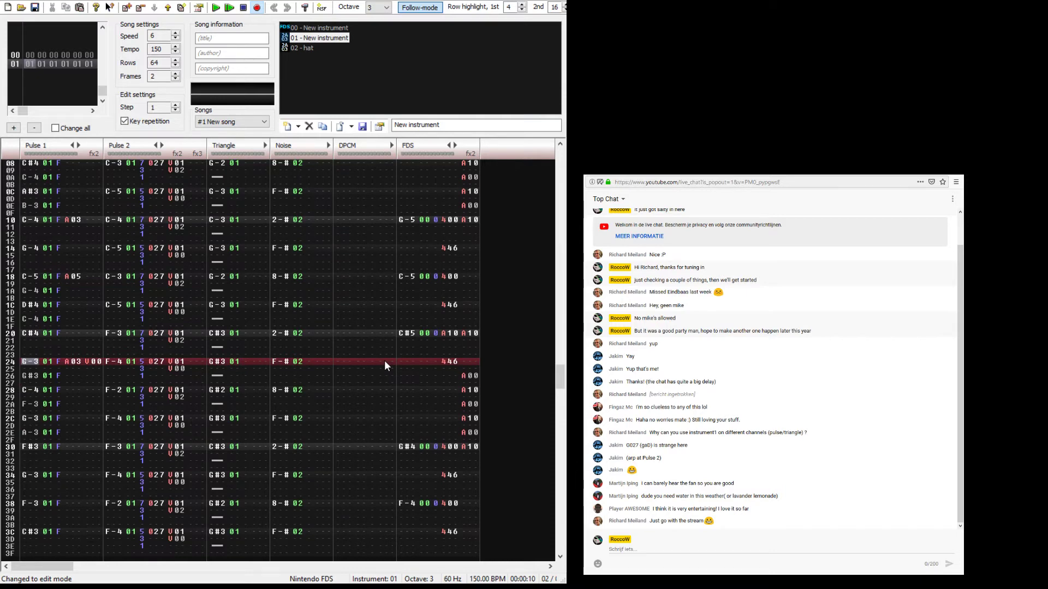
key(Return)
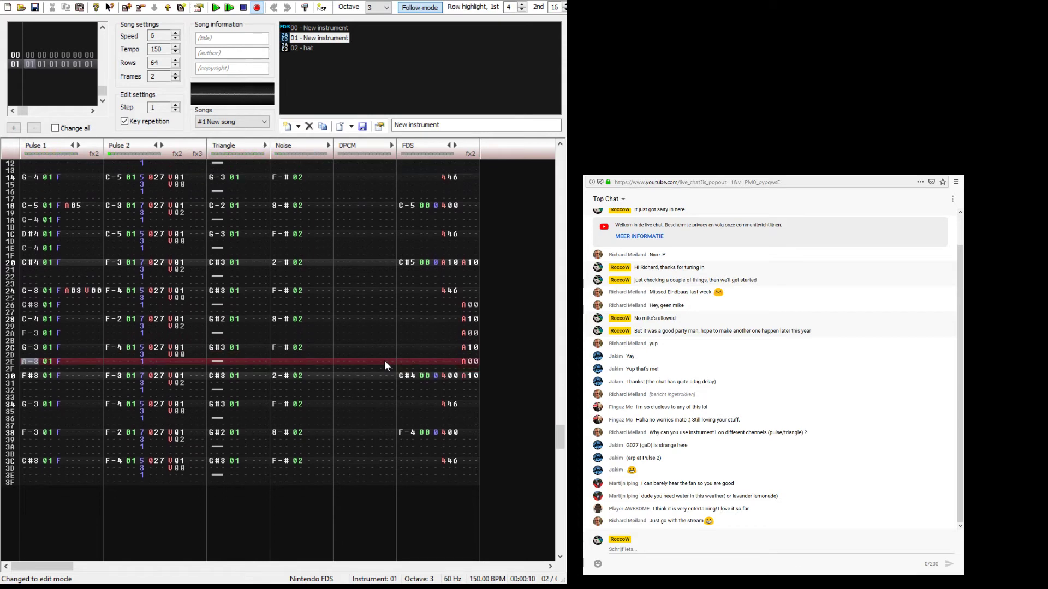
Step: Change the Pulse 1 notes of frame 01 to G#3 at row 2E and G-3 at row 30
key(Down)
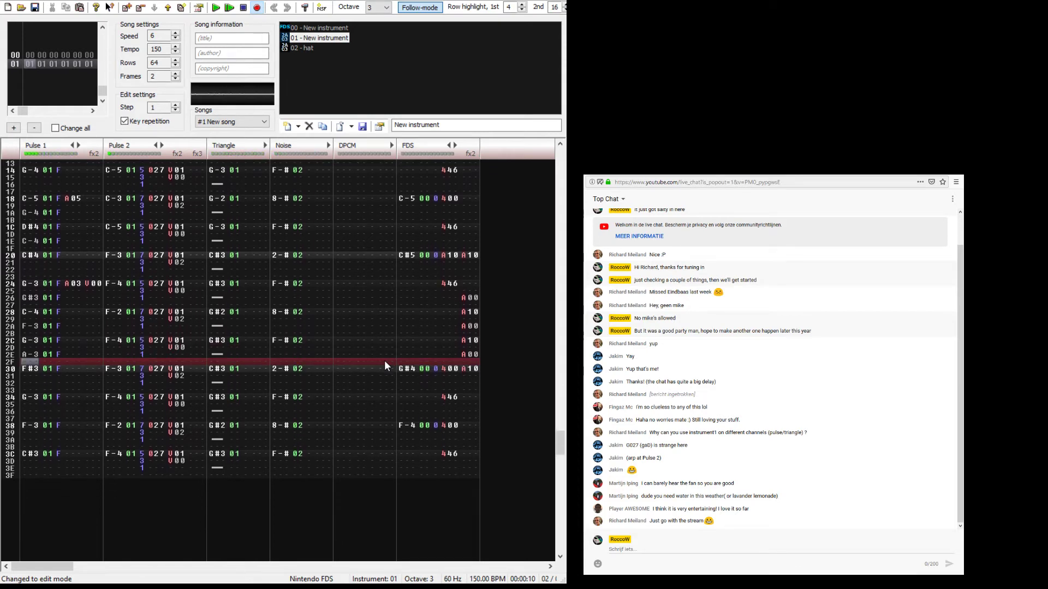
key(Up)
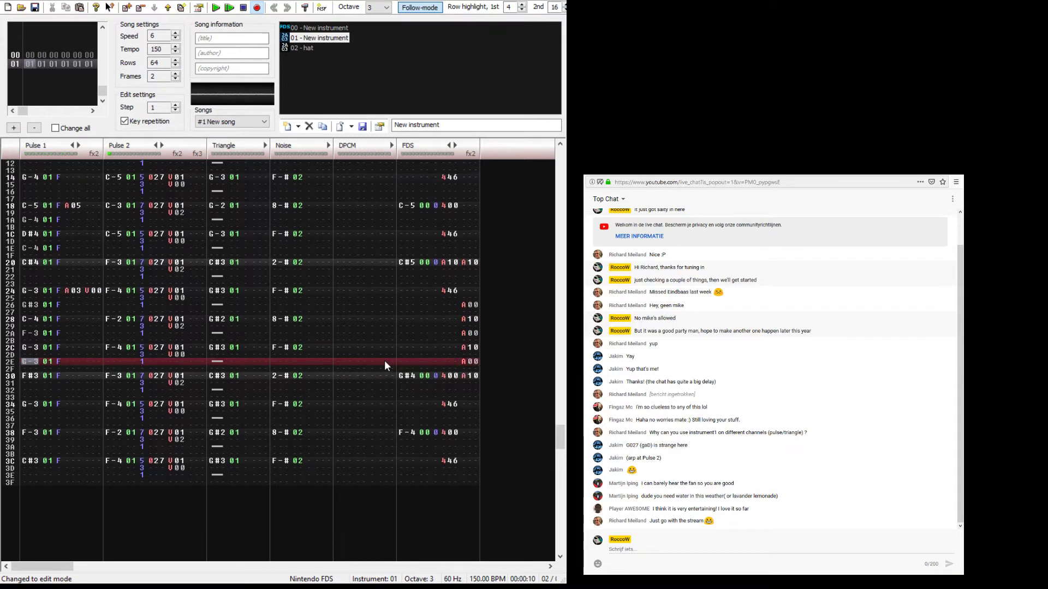
key(h)
key(Down)
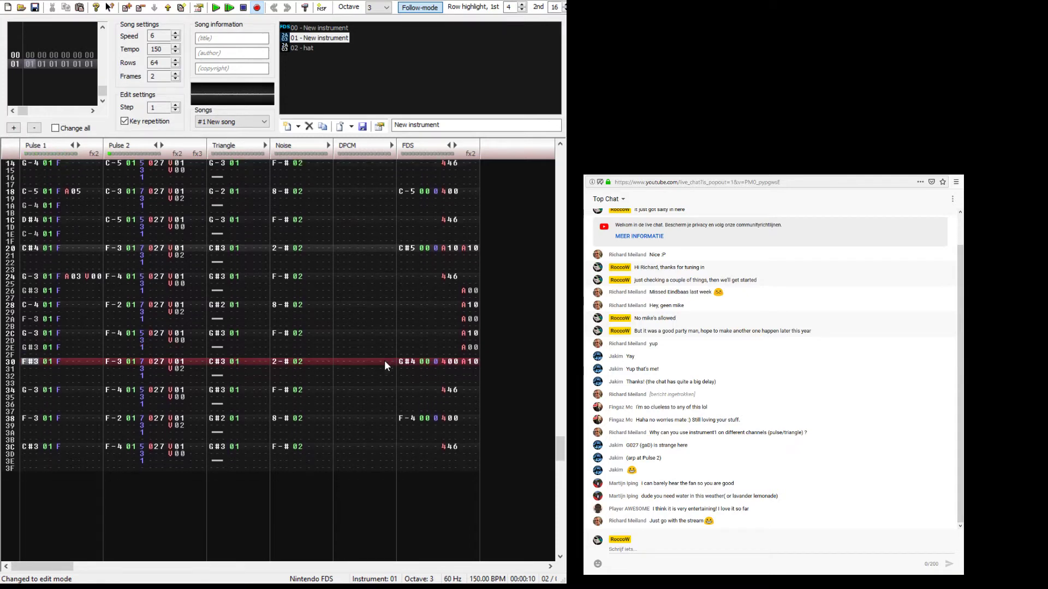
key(m)
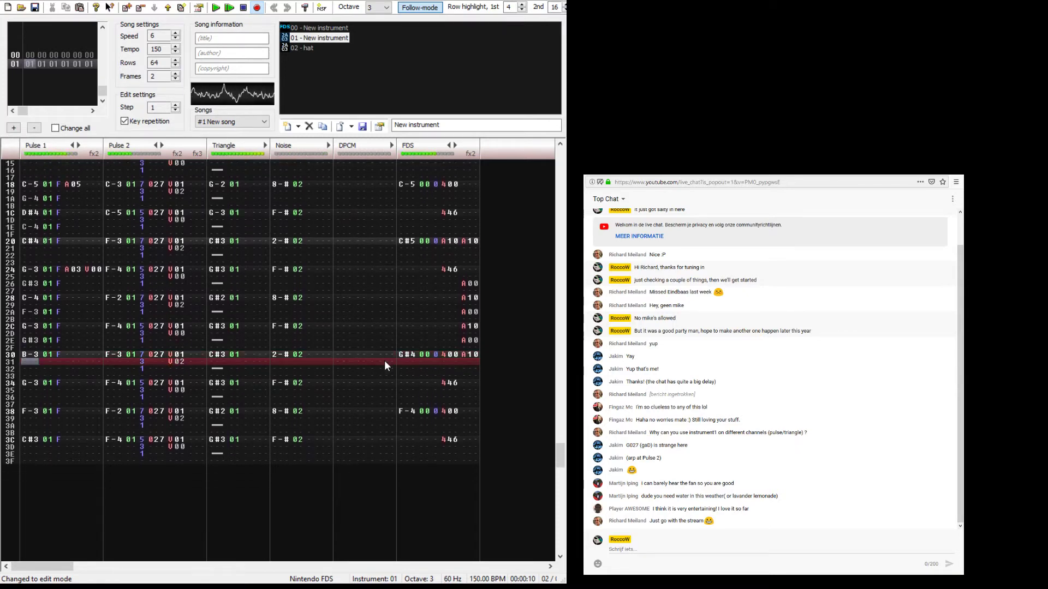
key(Down)
key(Down)
key(Down)
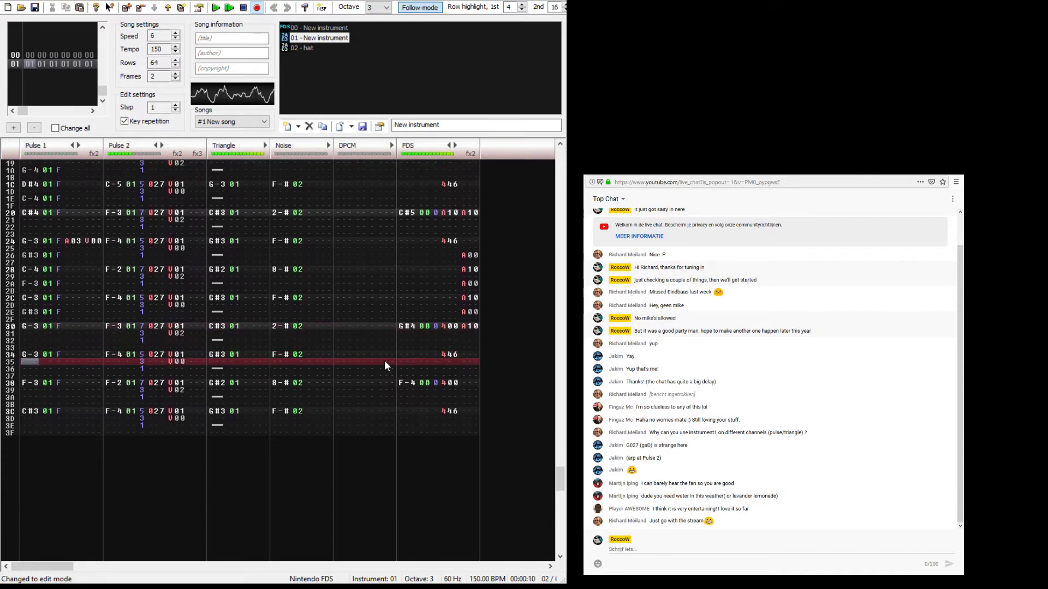
Step: Play back frame 01, audition alternative notes on row 34 of Pulse 1 and set that note to F-3
key(Return)
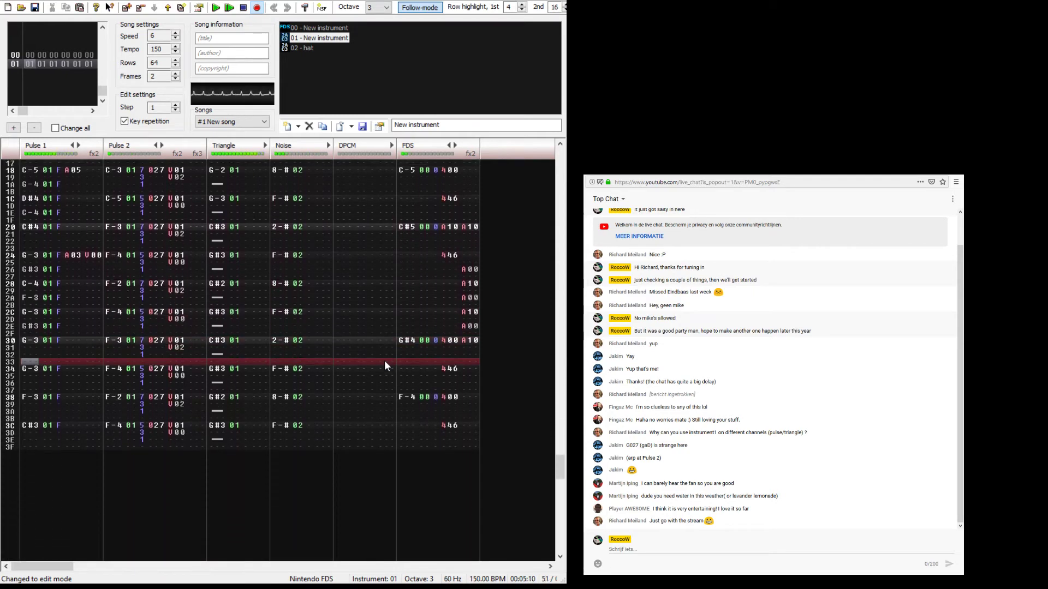
key(Up)
key(Up)
key(Up)
key(Up)
key(c)
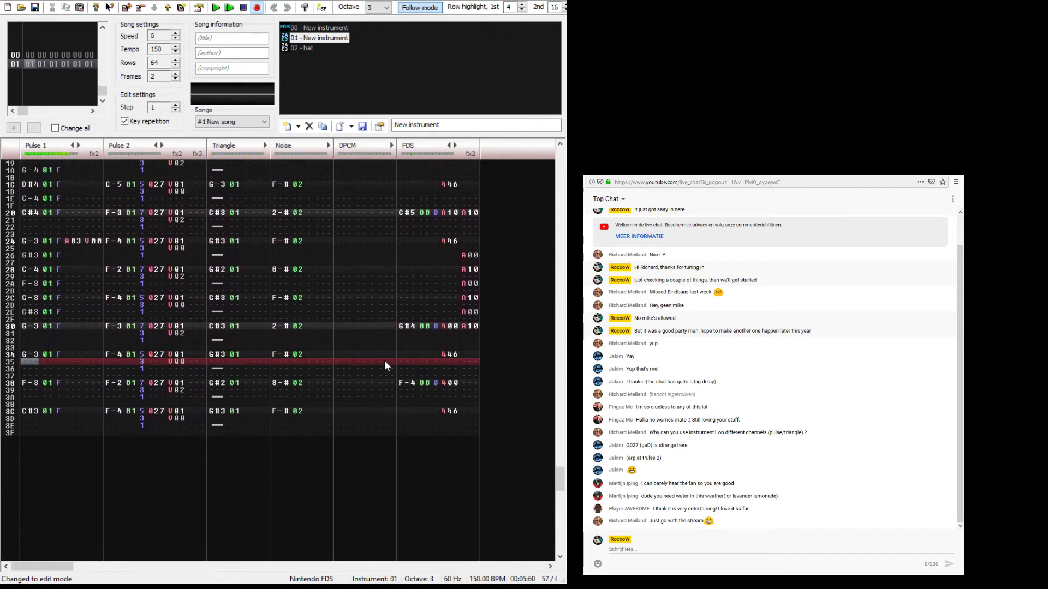
key(Up)
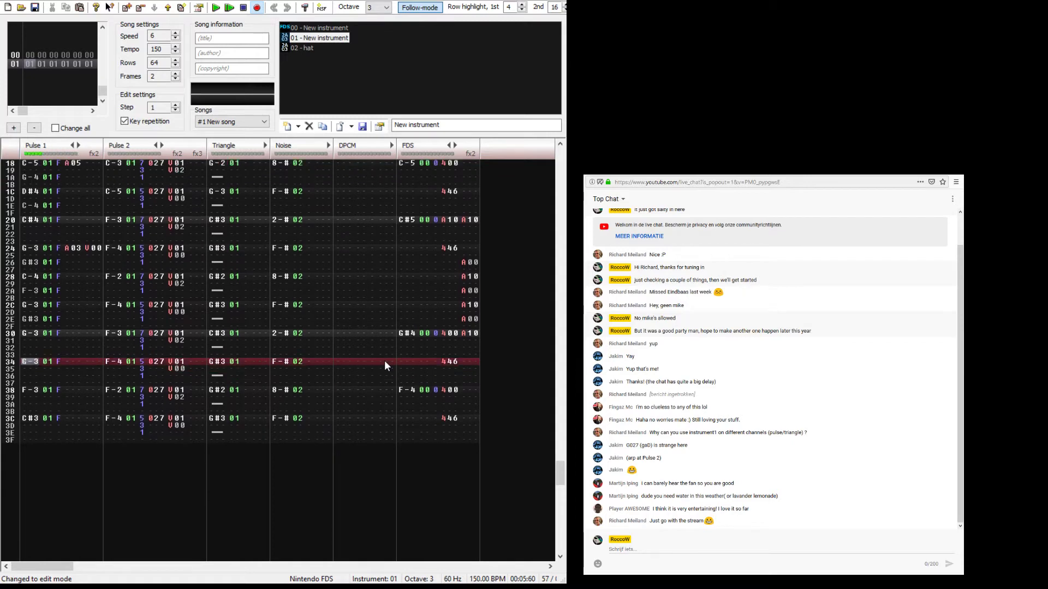
key(g)
key(Up)
key(b)
key(Up)
key(v)
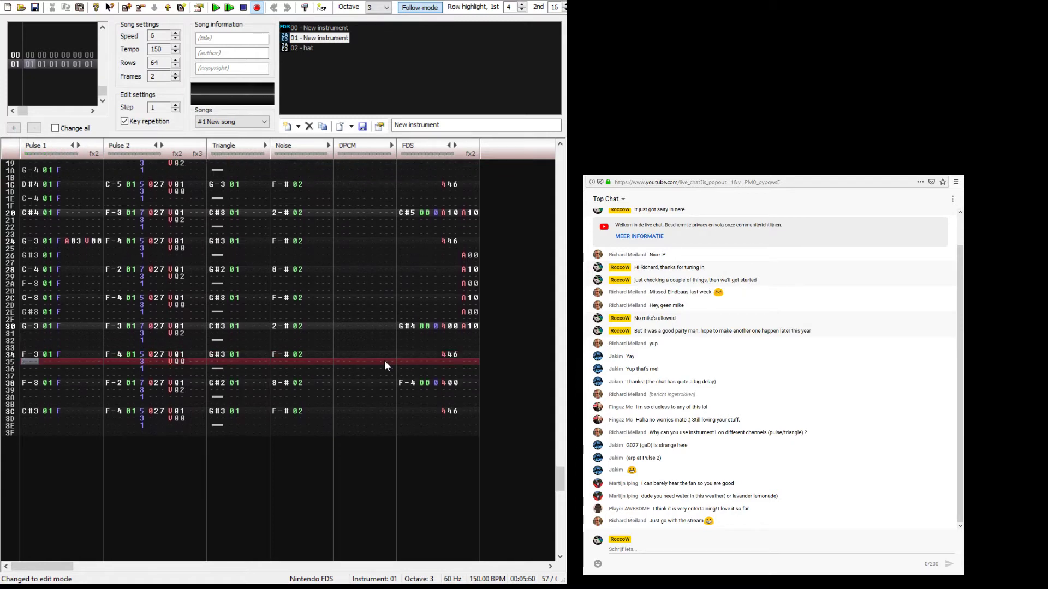
Step: Set the Pulse 1 note on row 38 of frame 01 to D#3, trying D-3 first
key(Up)
key(Down)
key(Down)
key(Down)
key(Down)
key(x)
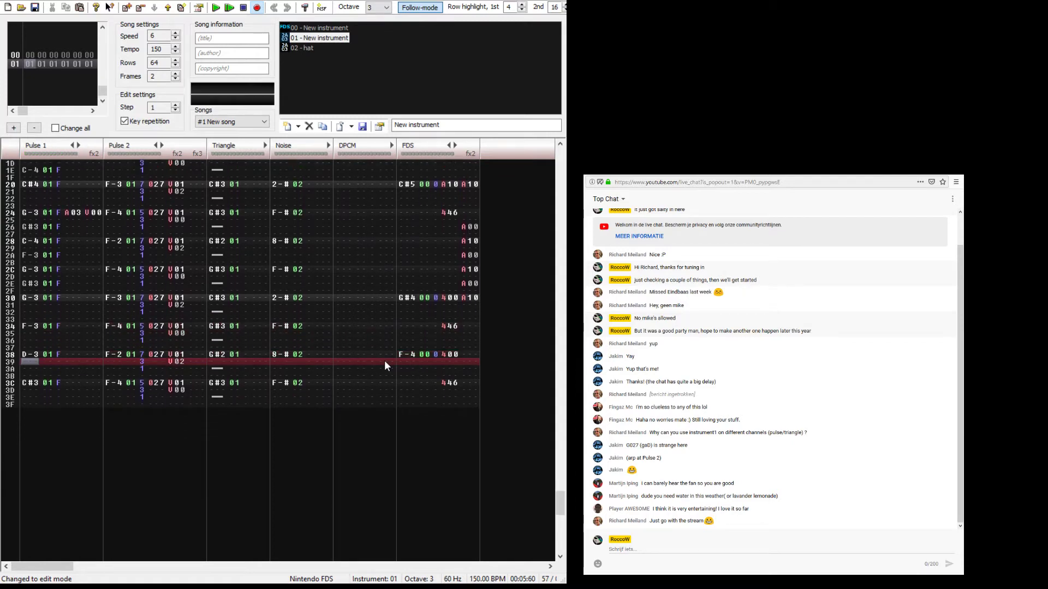
key(Up)
key(d)
Step: Try C-3 on row 3C of Pulse 1 in frame 01 and put the note back to C#3
key(Down)
key(Down)
key(Down)
key(Down)
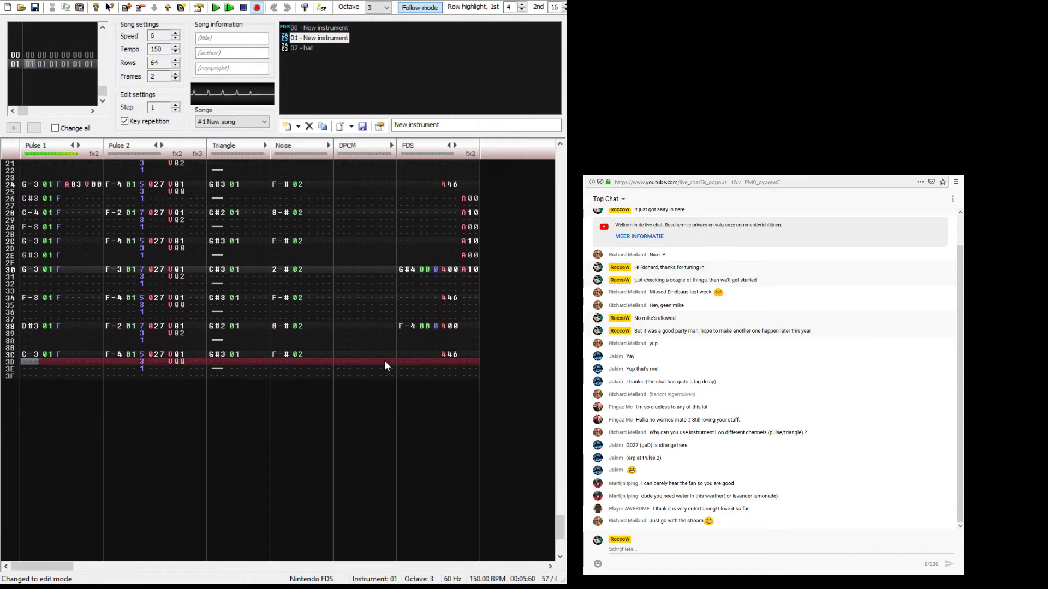
key(Down)
key(Down)
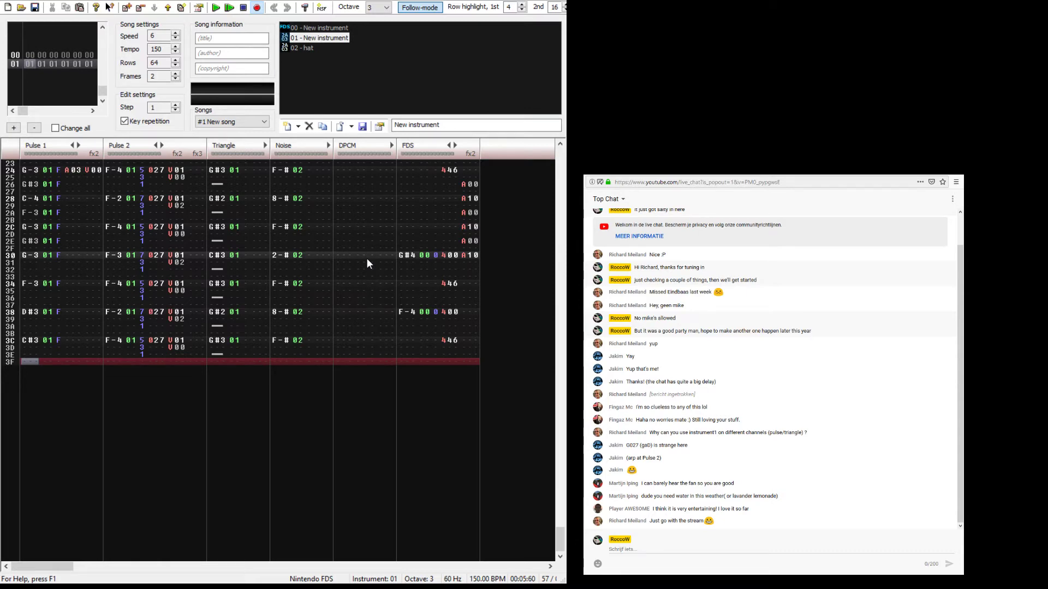
Step: Play the opening rows of frame 00 and return to row 00
key(Down)
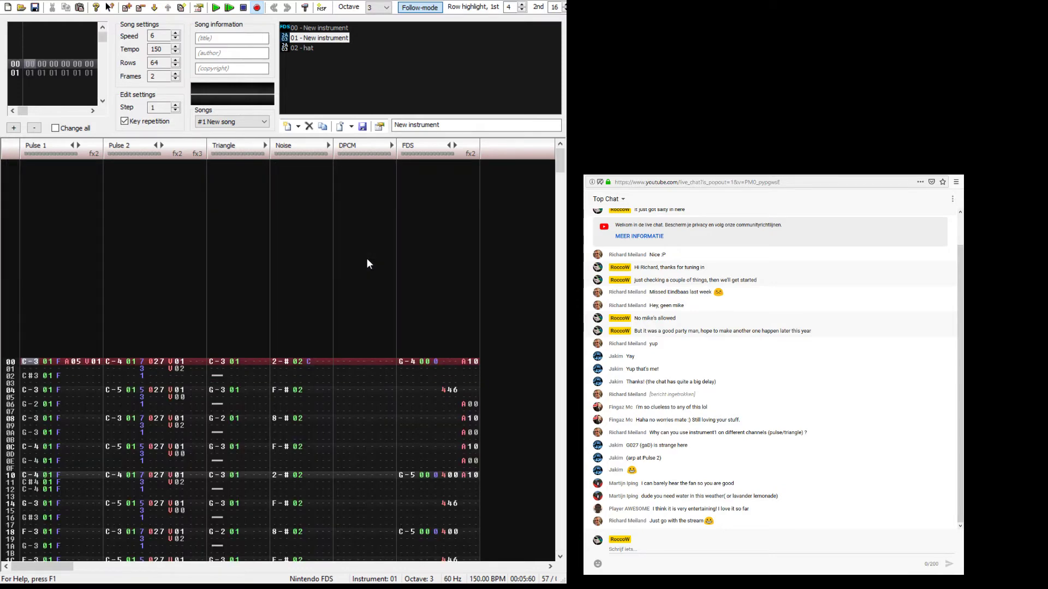
key(Return)
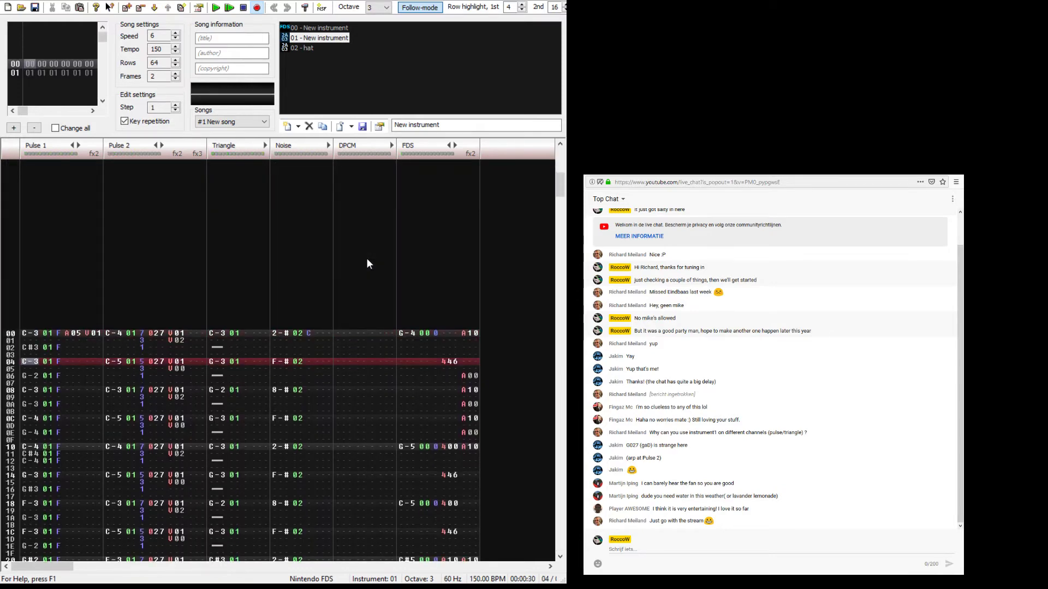
key(Up)
key(Up)
key(Up)
key(Up)
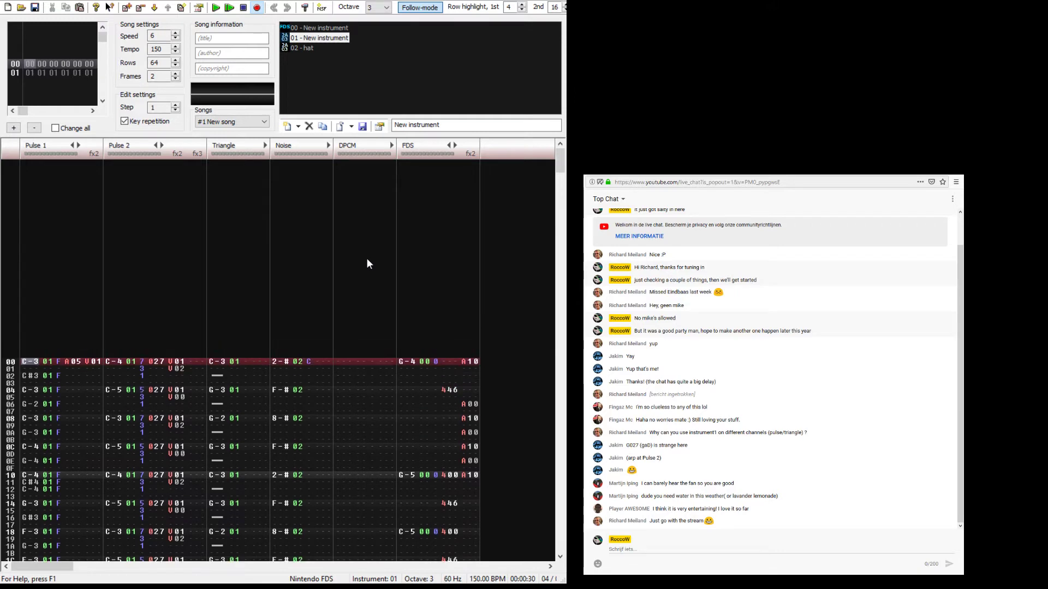
Step: Examine the effect columns of Pulse 2 on the first rows of frame 00, especially the 027 arpeggio
key(Right)
key(Right)
key(Right)
key(Right)
key(Right)
key(Right)
key(Right)
key(Right)
key(Right)
key(Right)
key(Right)
key(Right)
key(Right)
key(Right)
key(Right)
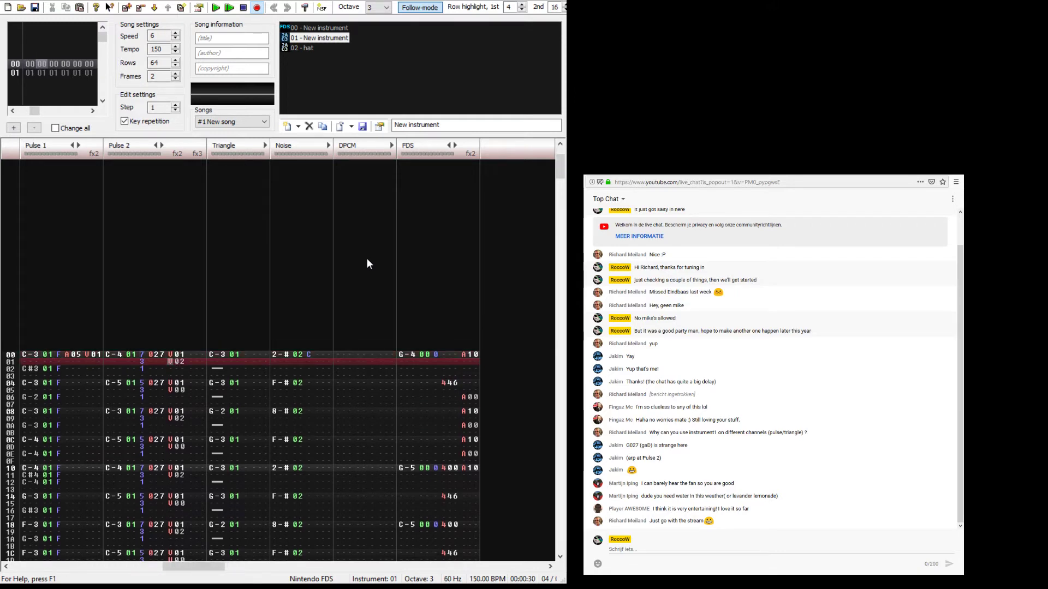
key(Right)
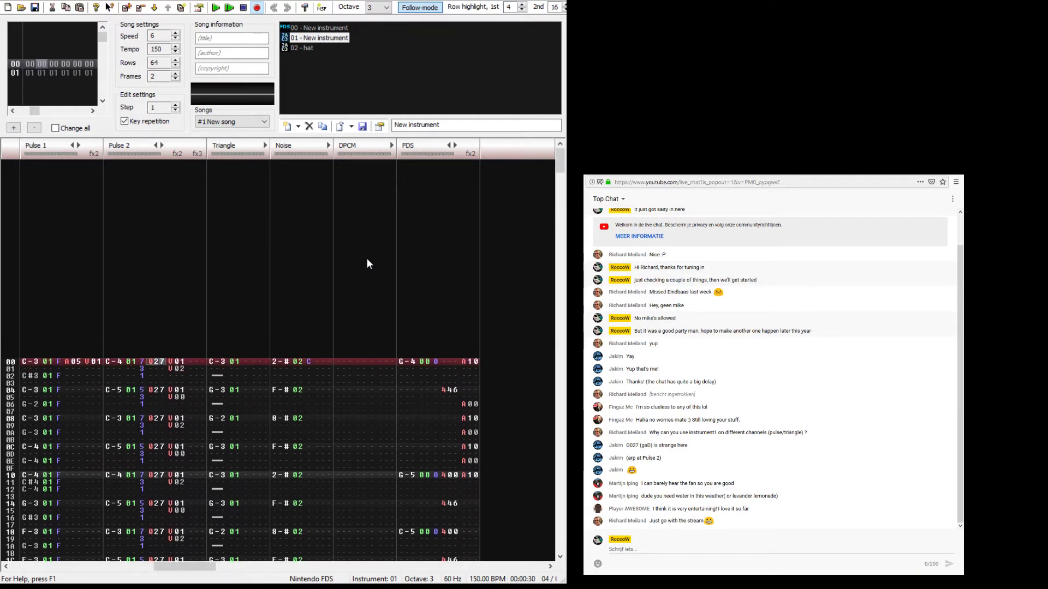
key(shift+Tab)
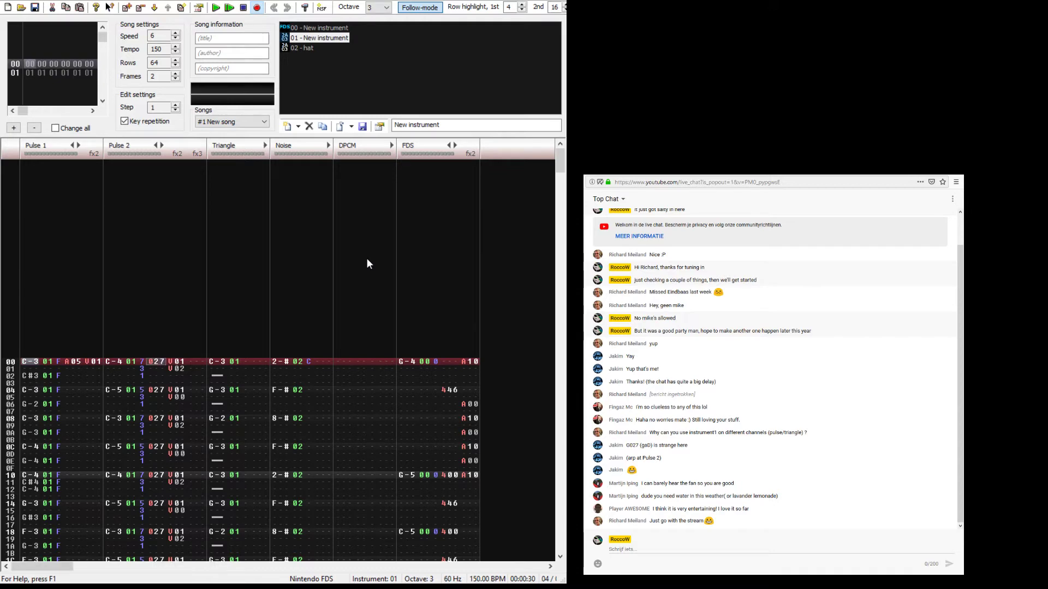
Step: Play the song into frame 01, delete the stray volume value F on row 02 of Pulse 1 and replay
key(Down)
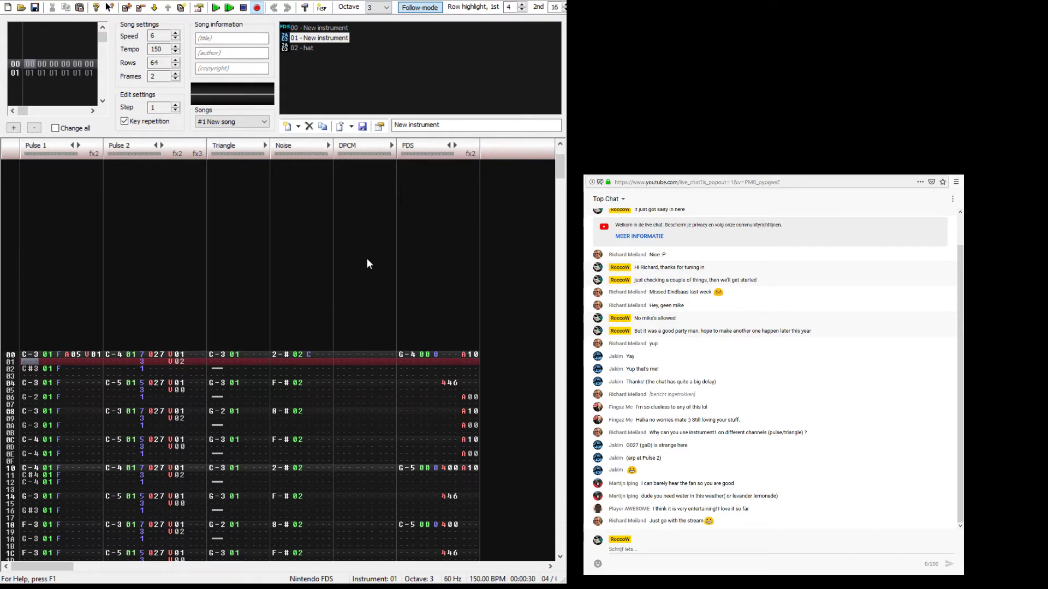
key(Return)
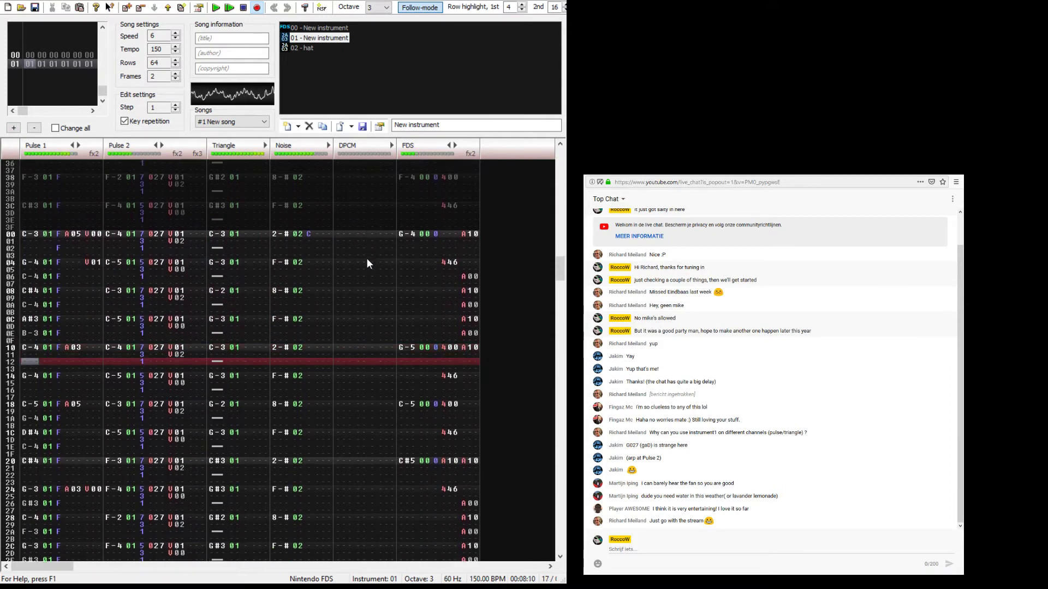
key(Right)
key(Right)
key(Right)
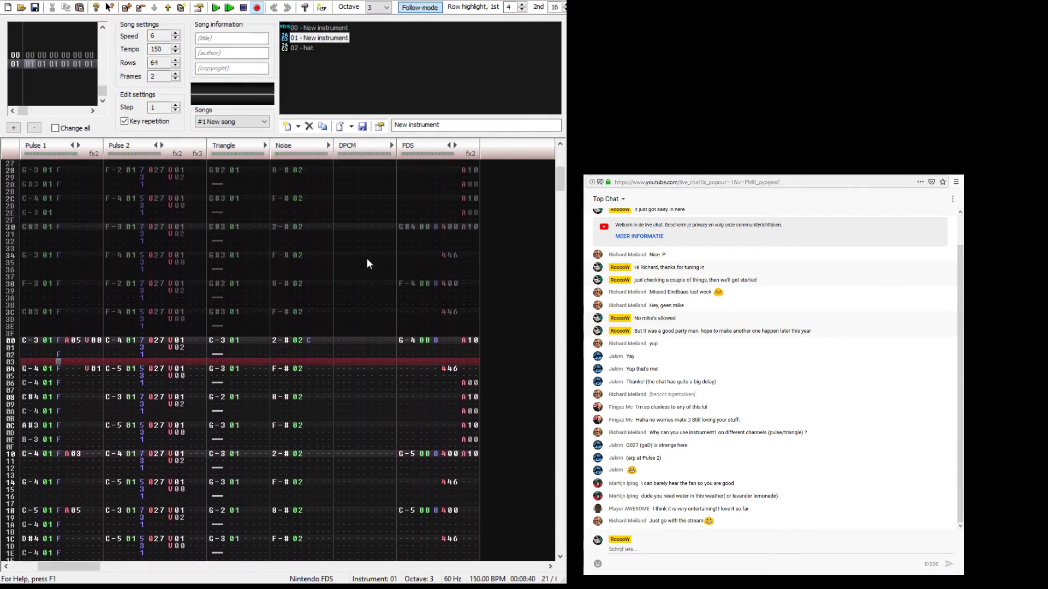
key(Up)
key(Delete)
key(Up)
key(Return)
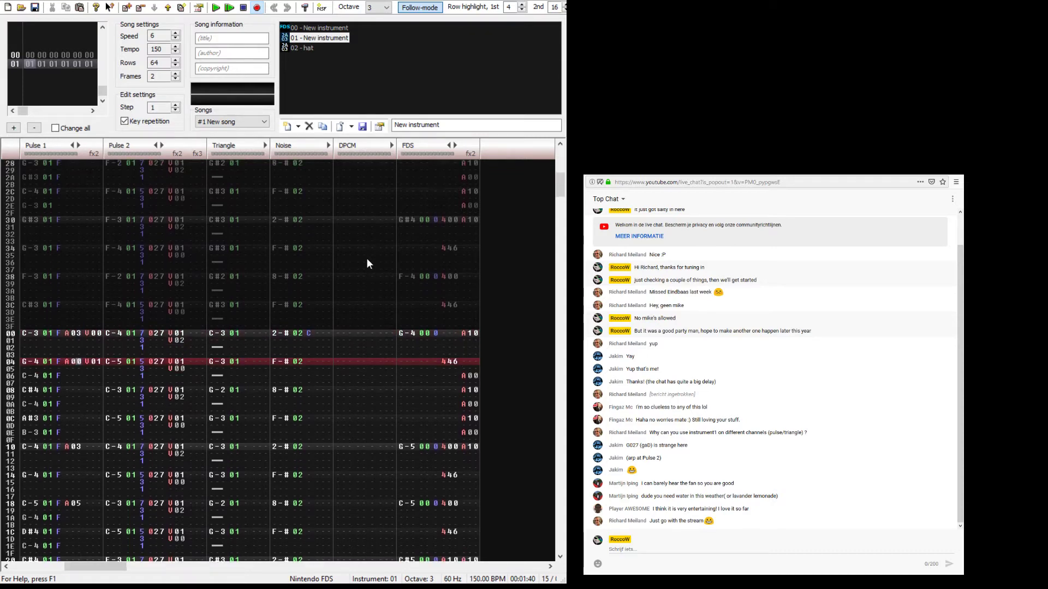
Step: Set the Pulse 1 effect on row 04 of frame 01 to A05 and play the frame from row 00 to check it
text(5)
key(Up)
key(Up)
key(Up)
key(Up)
key(Up)
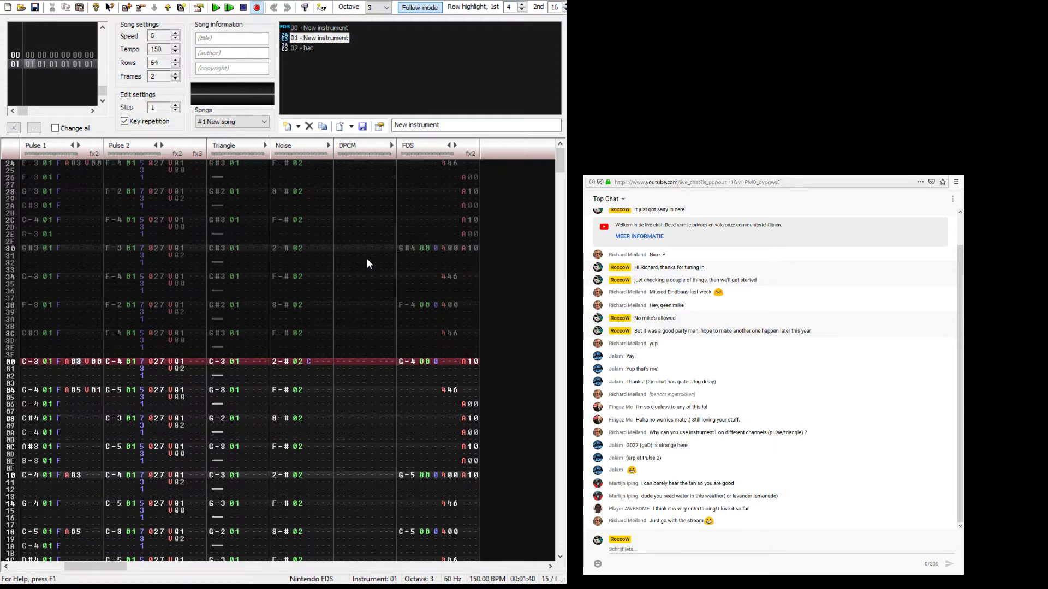
key(Return)
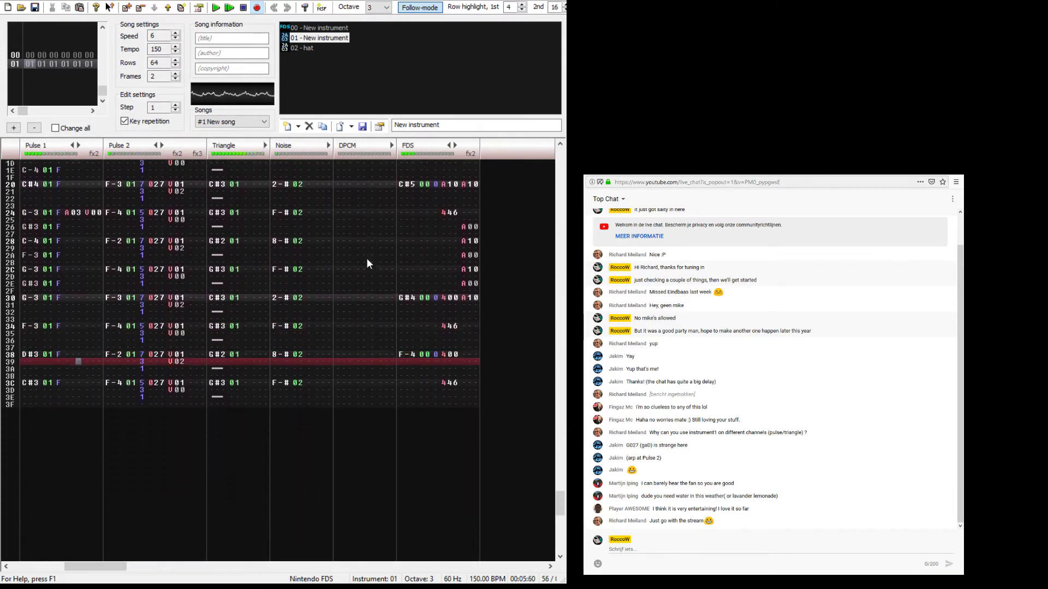
key(Return)
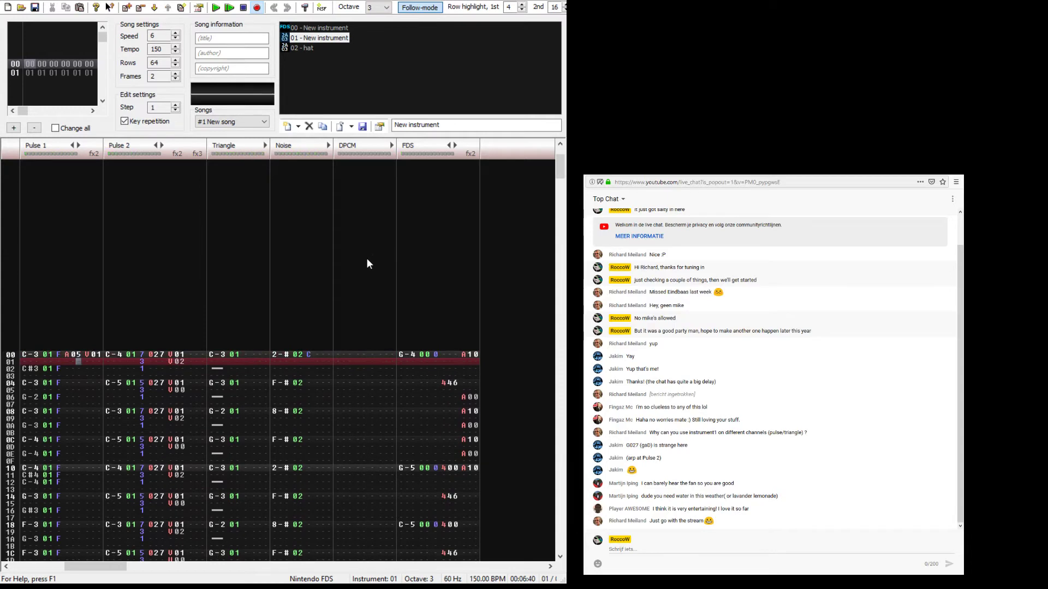
Step: Insert a new frame after frame 01 and go to the empty frame 02
click(23, 74)
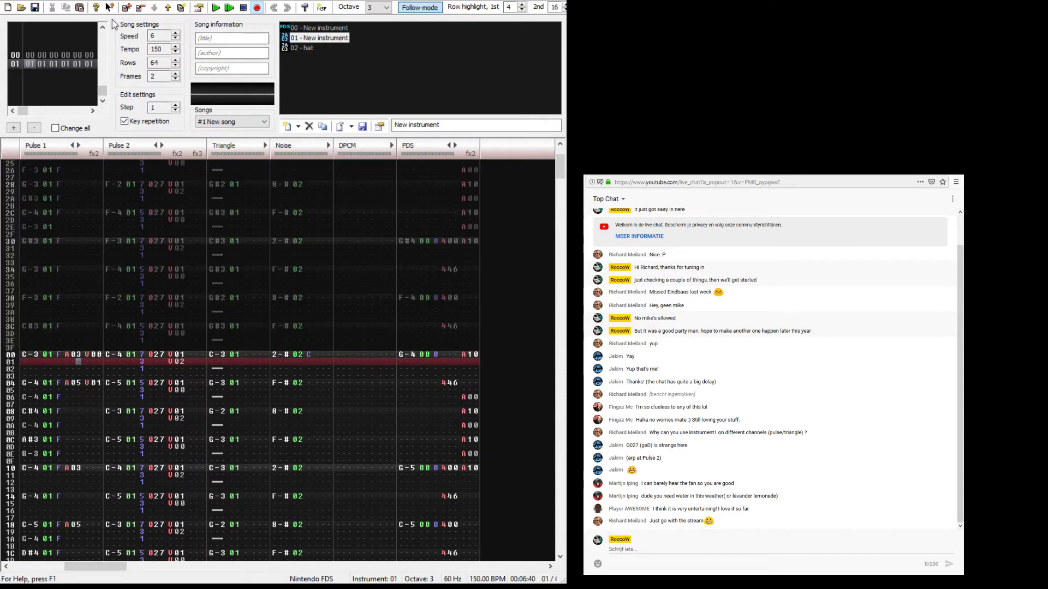
click(127, 7)
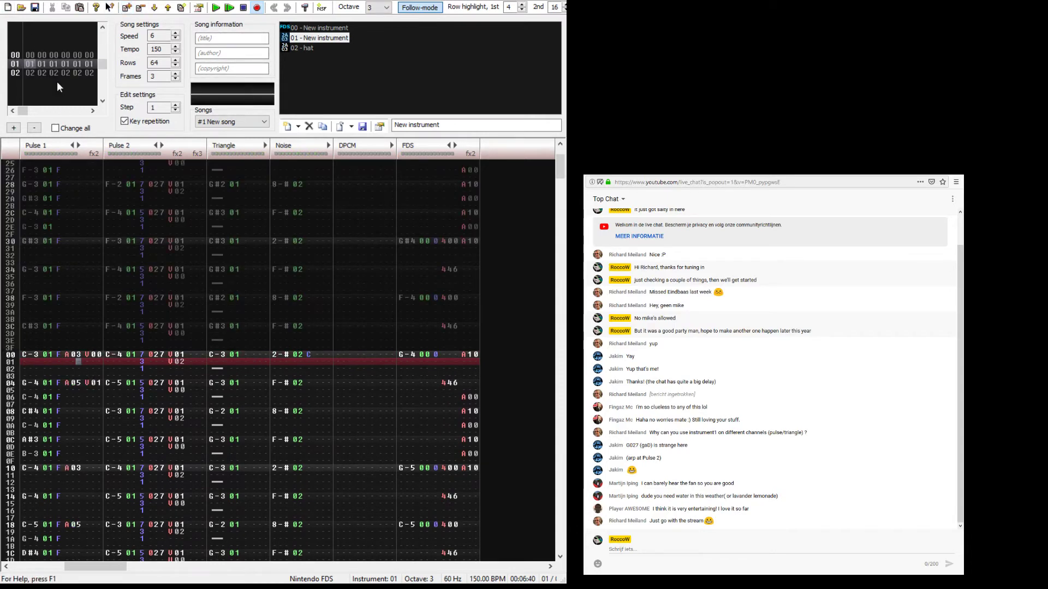
click(58, 72)
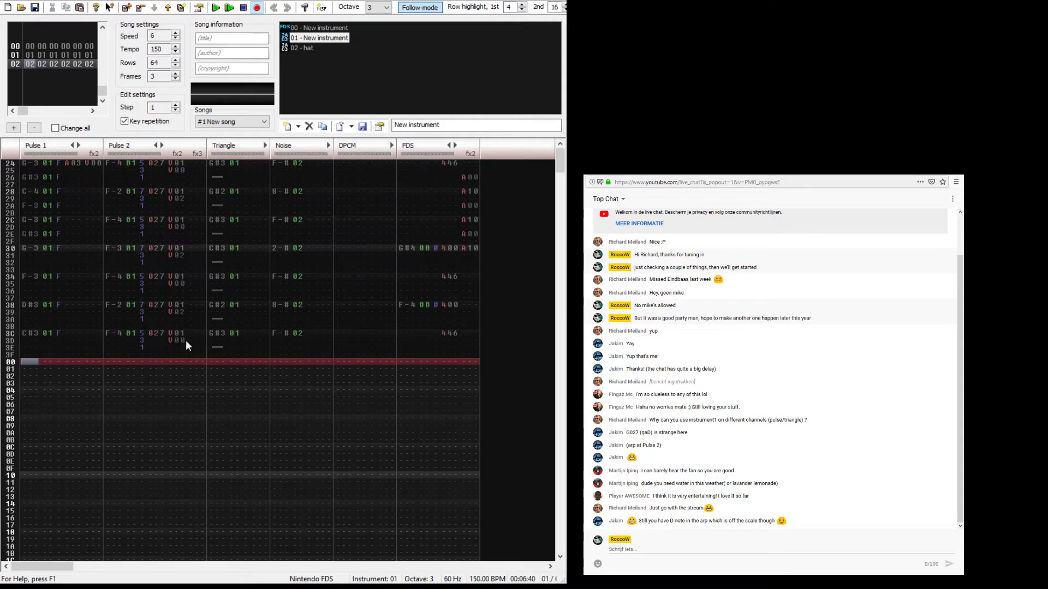
Step: Review frame 01 and the end of frame 00, checking the 027 arpeggio effects in Pulse 2
scroll(311, 327, up, 12)
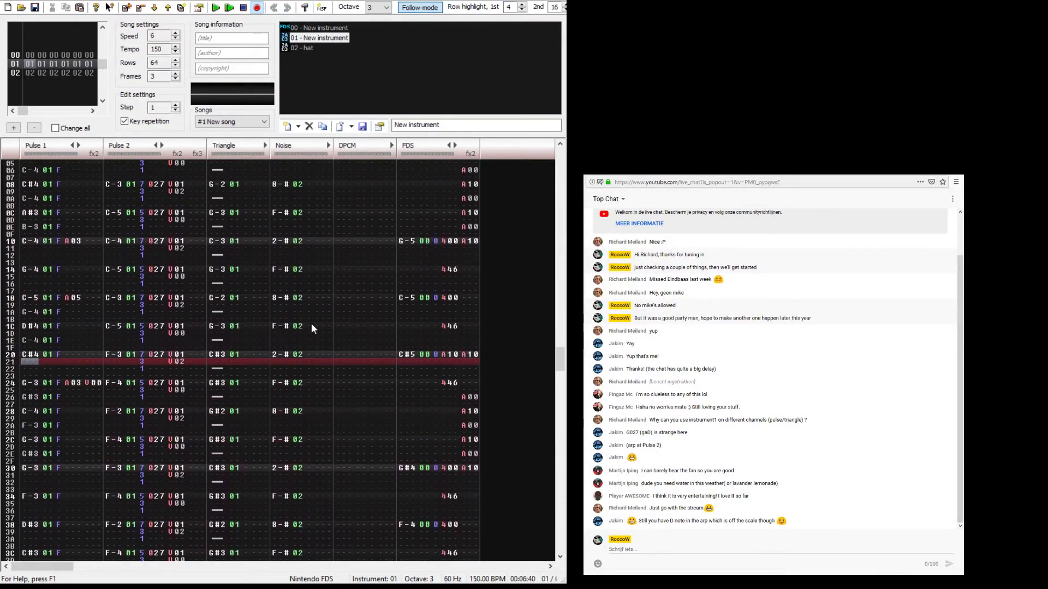
scroll(311, 325, up, 1)
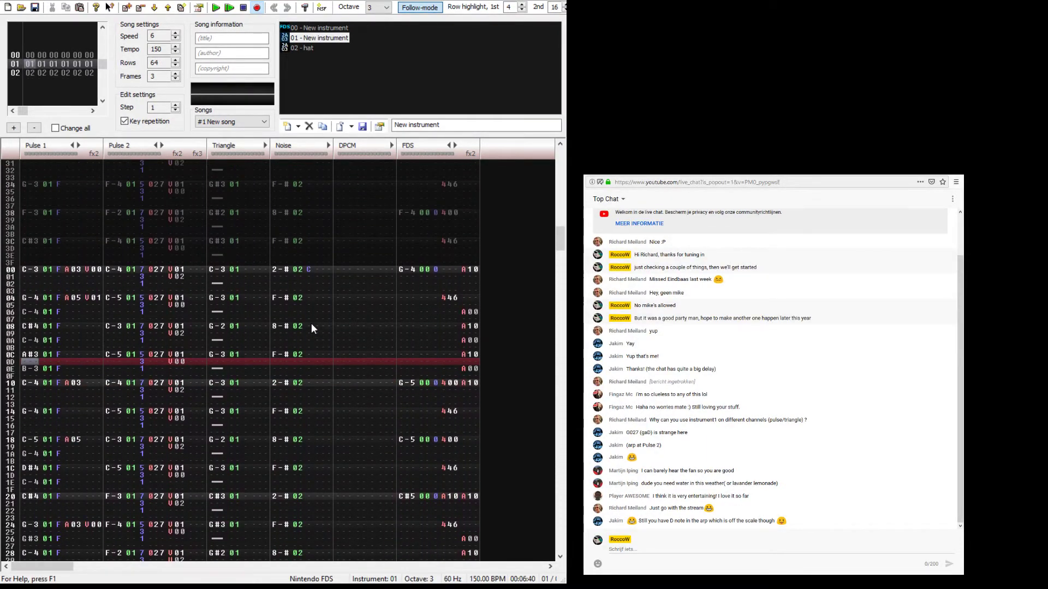
scroll(312, 327, up, 3)
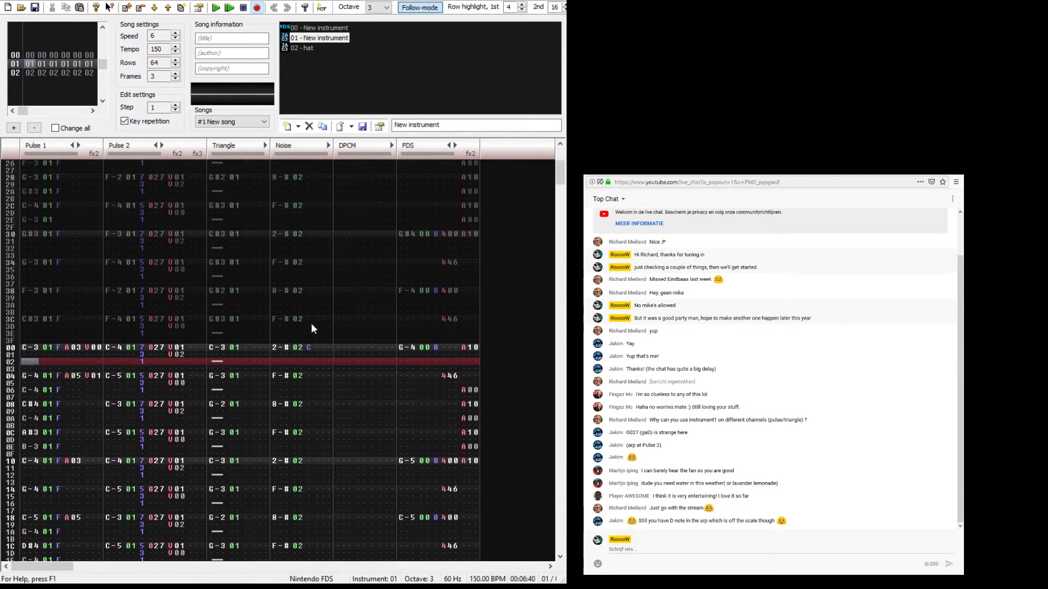
scroll(312, 325, up, 2)
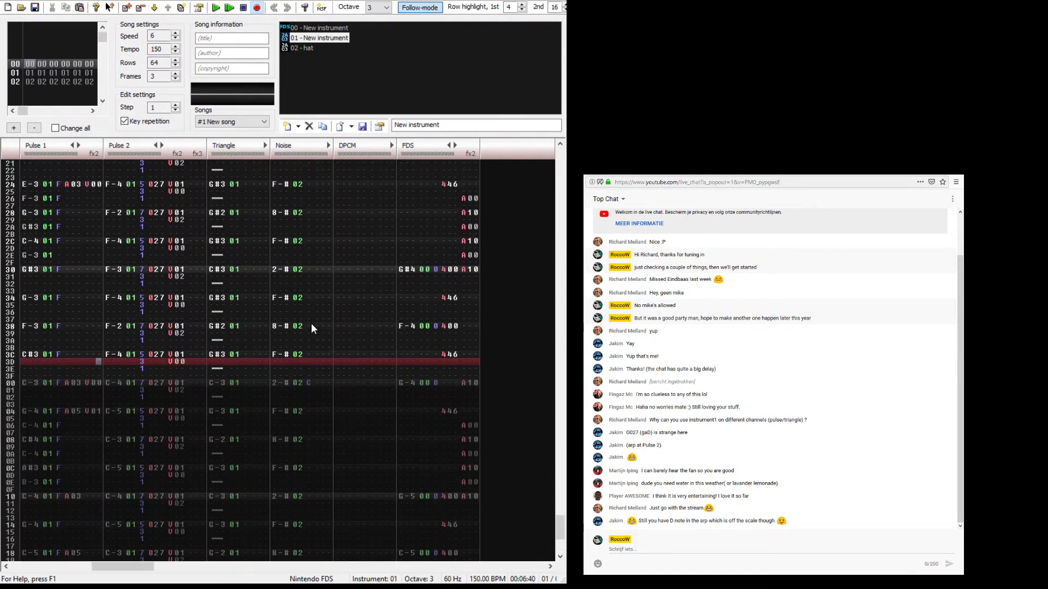
key(Right)
key(Right)
key(Right)
key(Right)
key(Right)
key(Right)
key(Right)
key(Right)
key(Up)
key(Left)
key(Left)
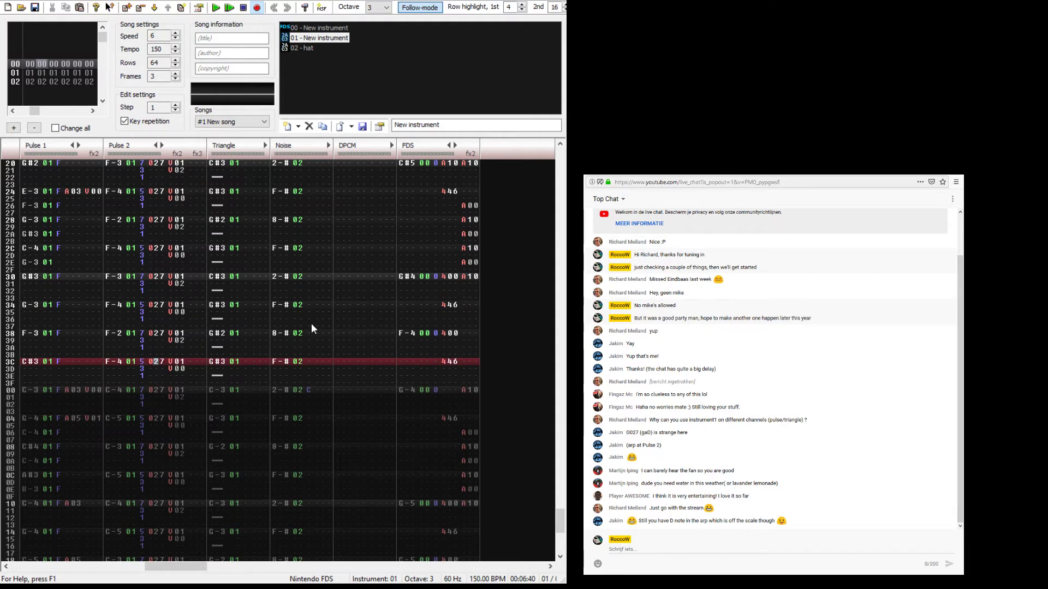
key(Down)
key(Down)
key(Down)
key(Down)
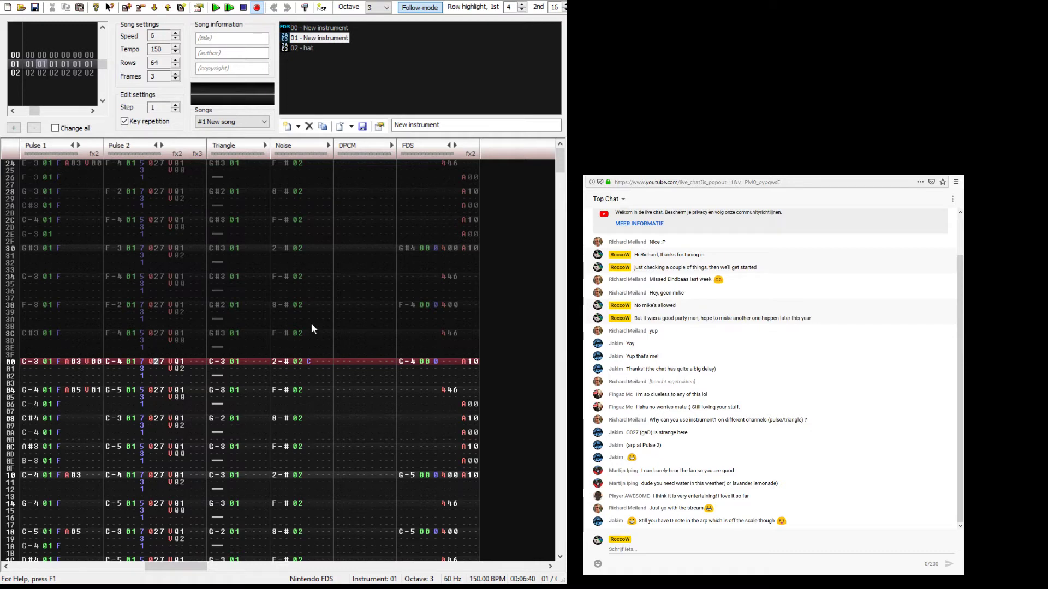
Step: Look through the Triangle channel across all three frames and compare the closing rows of frames 01 and 00
key(shift+Tab)
key(shift+Tab)
key(Tab)
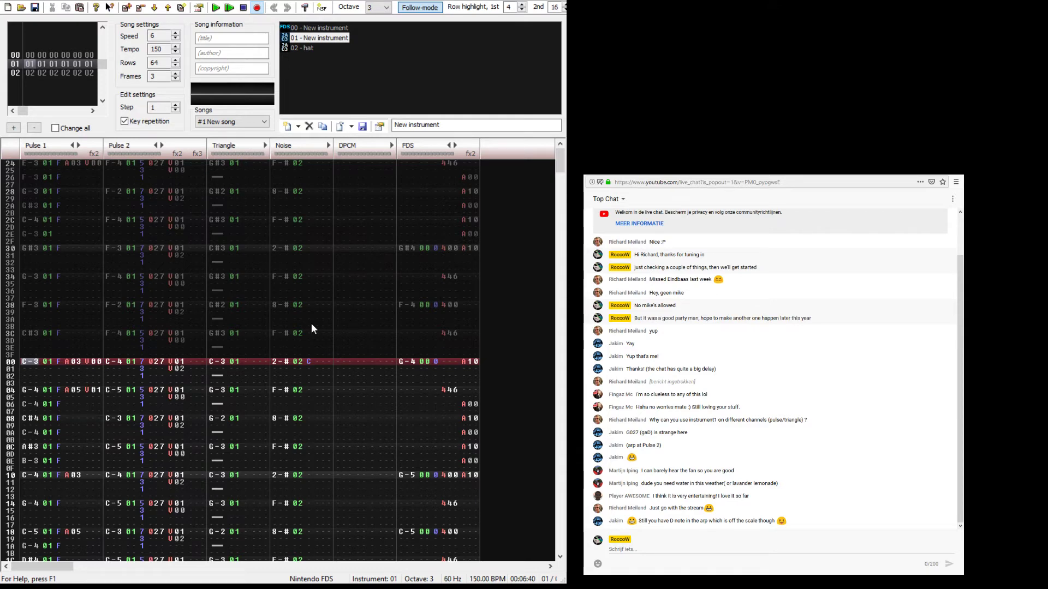
key(Tab)
key(Tab)
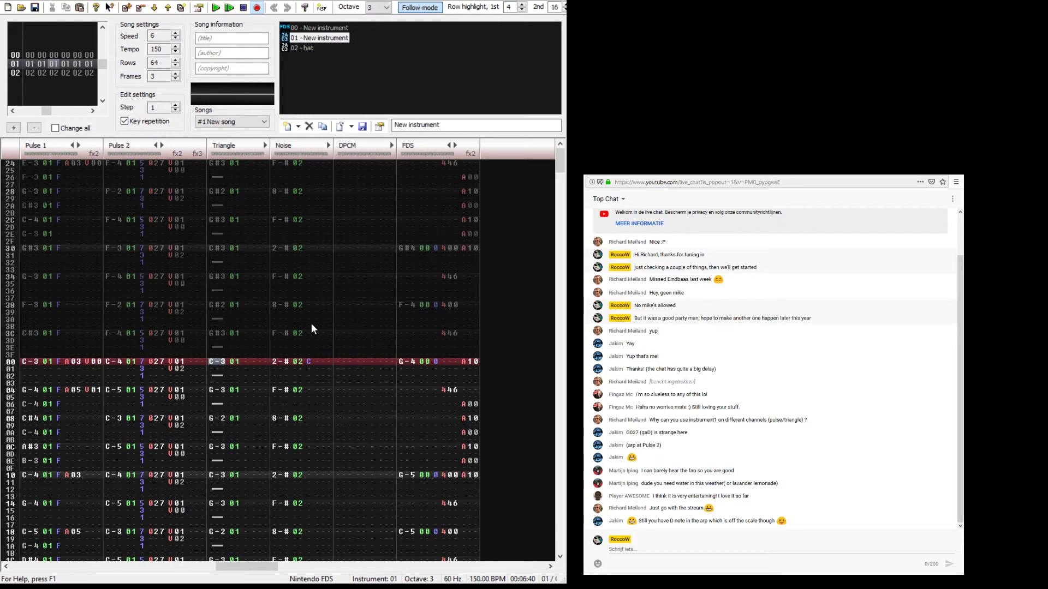
key(ctrl+Right)
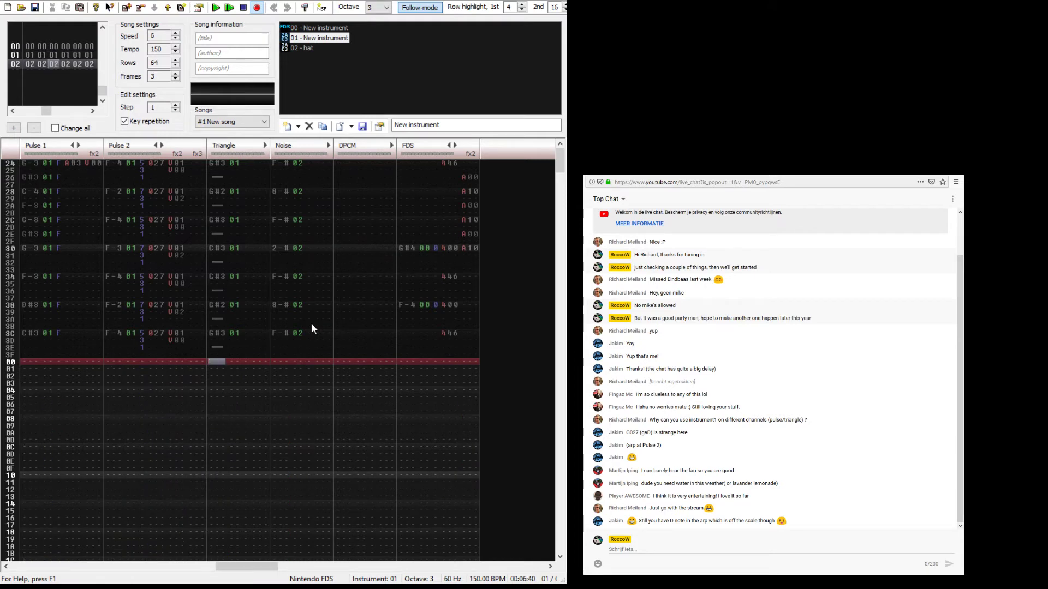
key(ctrl+Right)
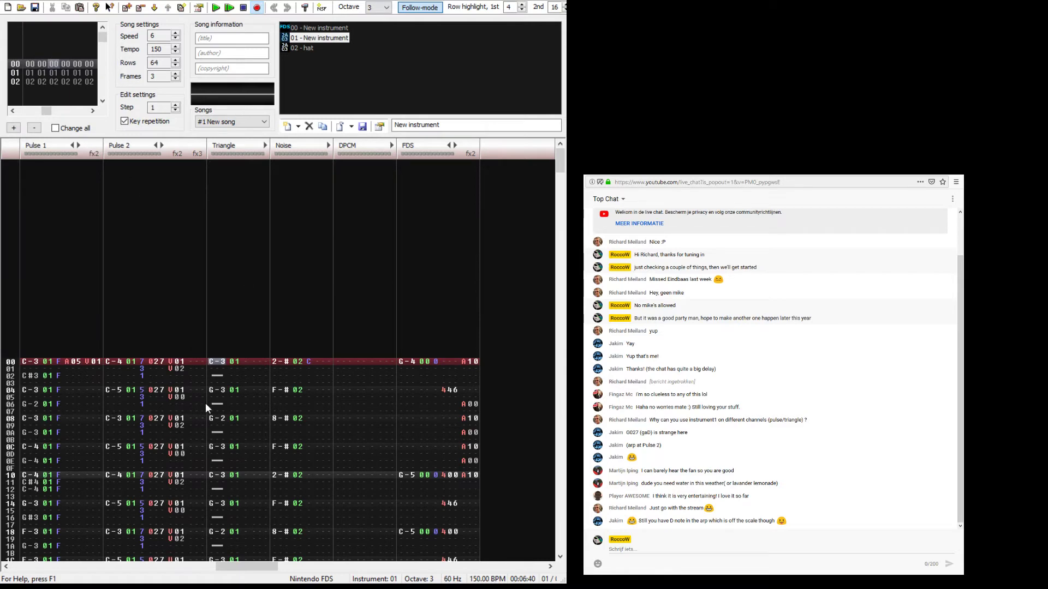
scroll(223, 399, down, 8)
scroll(222, 404, down, 12)
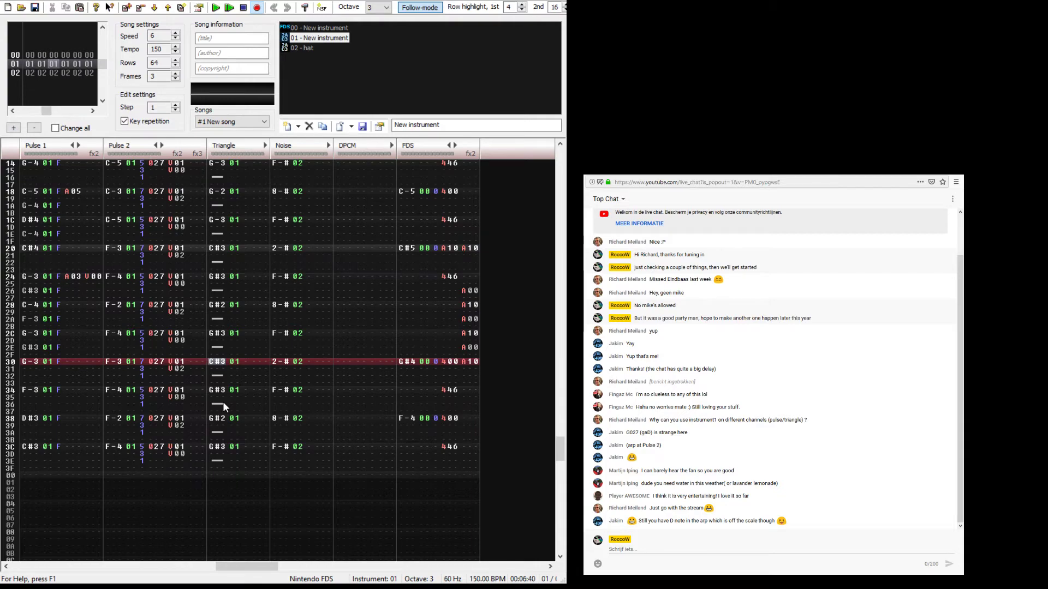
scroll(224, 395, up, 5)
scroll(236, 377, up, 3)
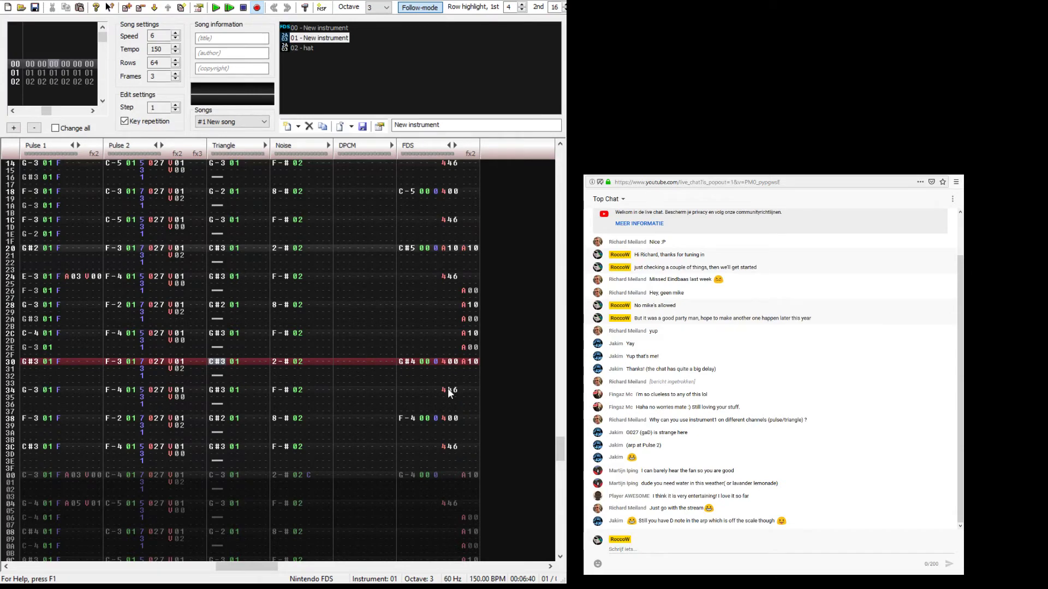
Step: Copy the Noise pattern of frame 01 into the empty frame 02, starting at row 00
scroll(440, 387, down, 7)
scroll(341, 385, down, 8)
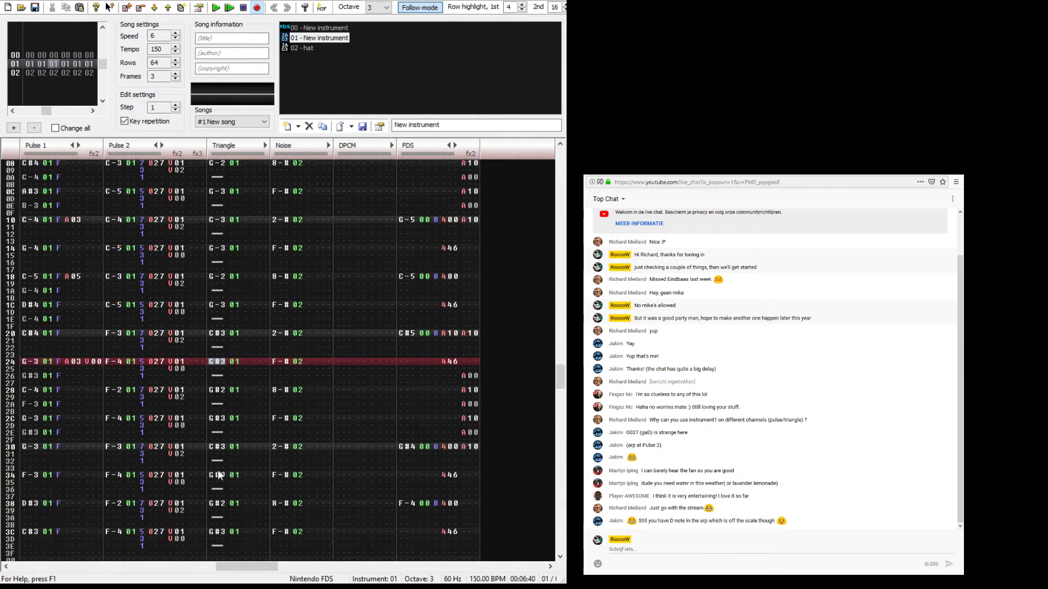
scroll(220, 443, up, 2)
click(308, 389)
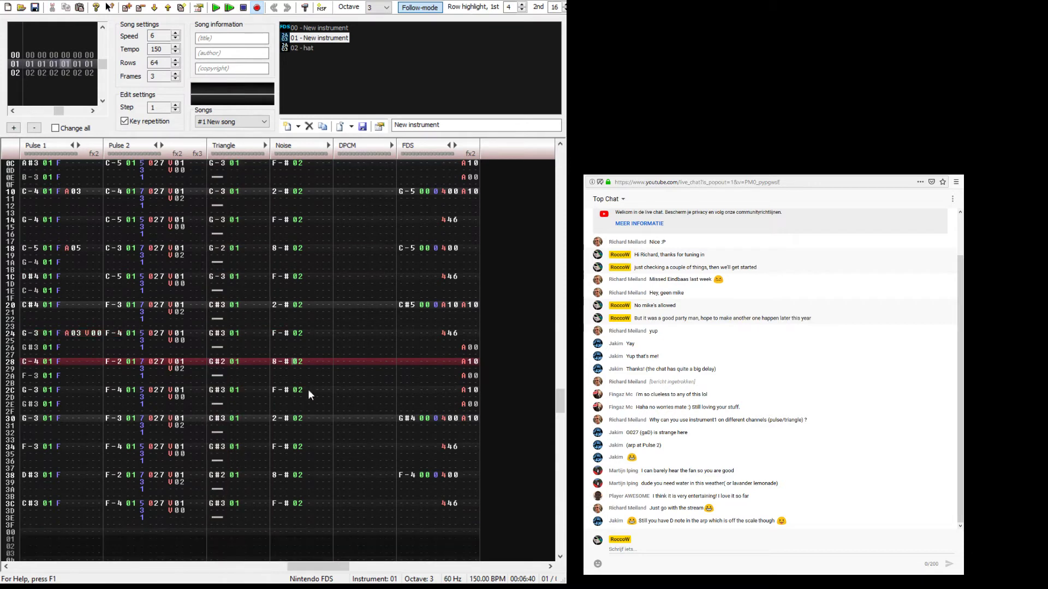
click(70, 74)
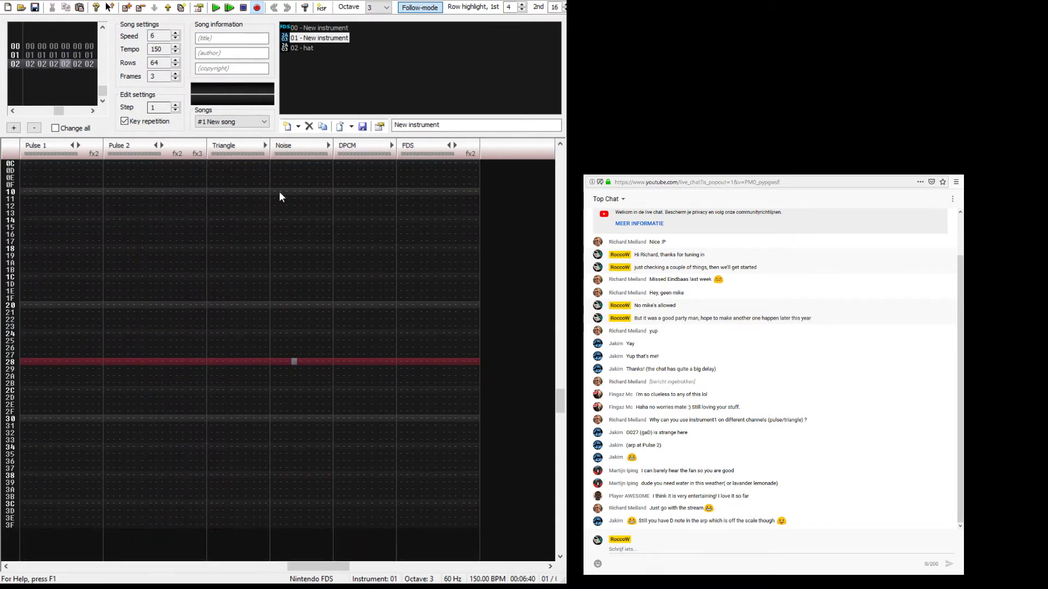
scroll(276, 188, up, 10)
key(ctrl+v)
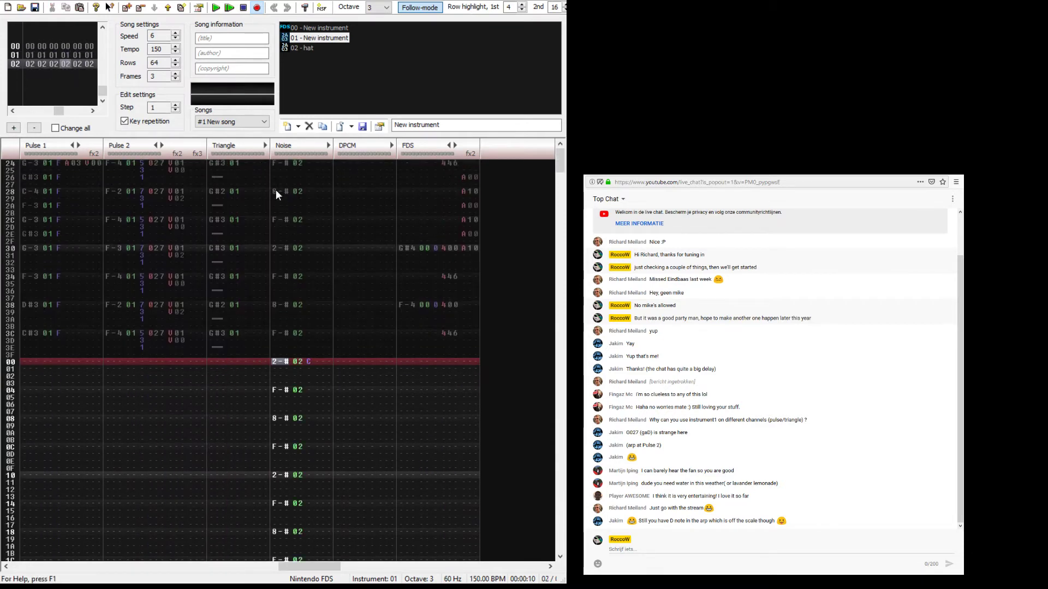
Step: Copy the Triangle pattern of frame 01 into frame 02 and play the frame to check it
click(51, 55)
double_click(219, 359)
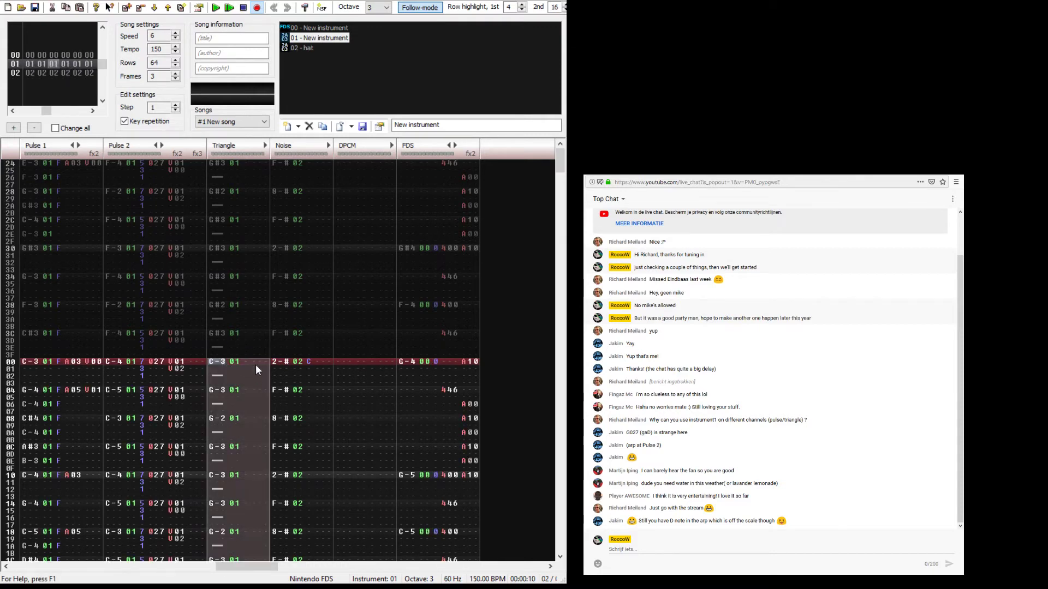
click(54, 72)
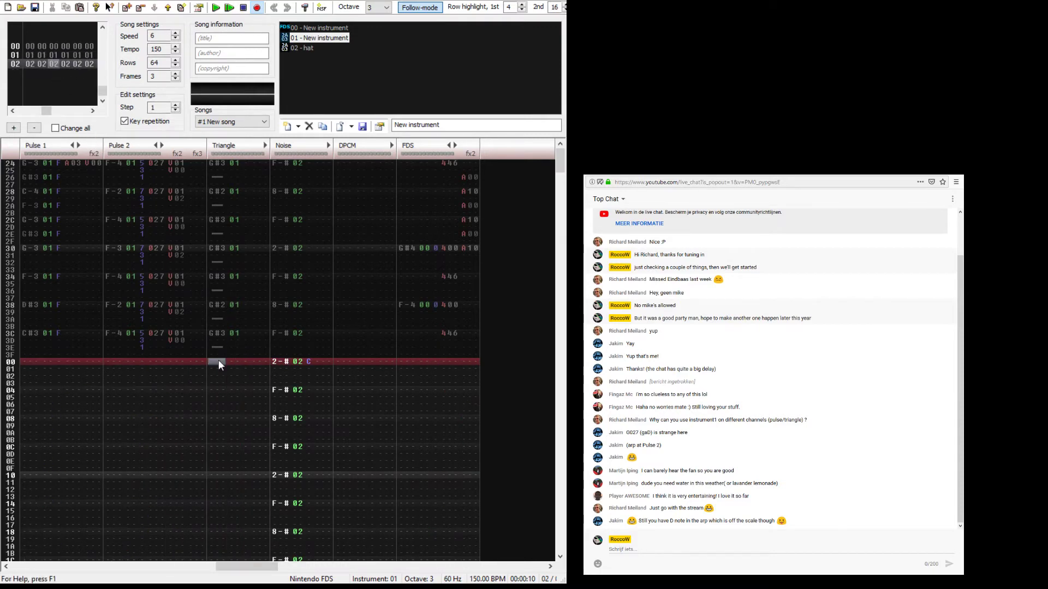
key(ctrl+v)
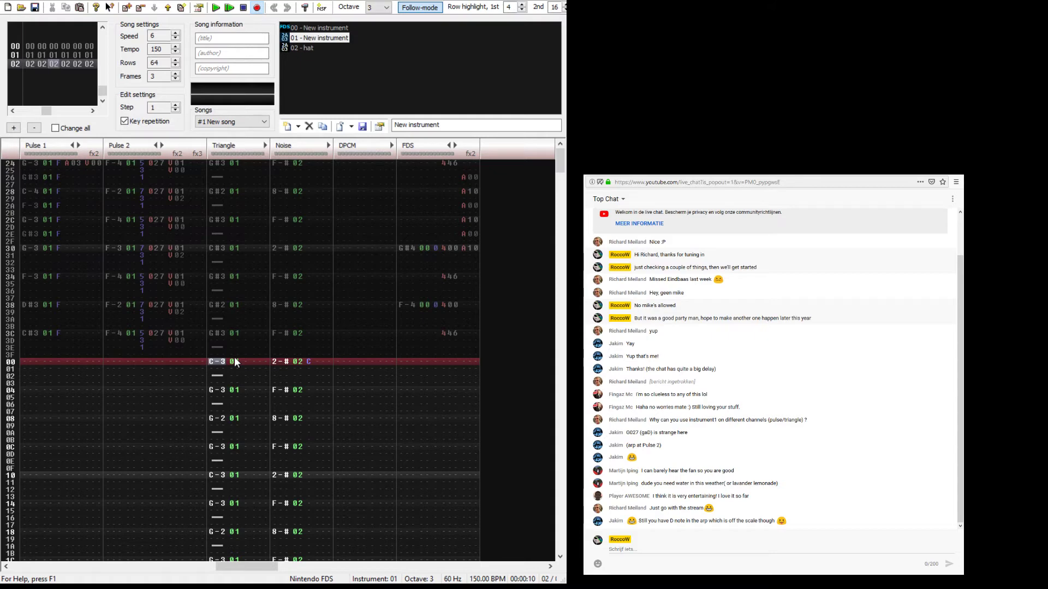
key(Return)
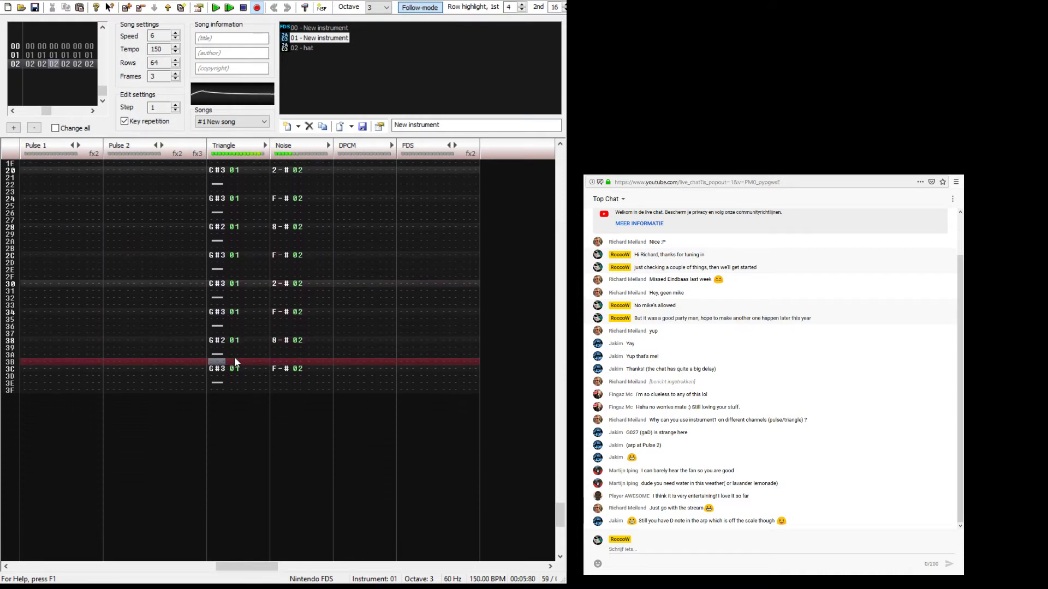
key(Return)
Step: Switch to octave 2 and replace the Triangle note on row 00 of frame 02 with F-2
key(Up)
key(Up)
key(Up)
key(Up)
key(Up)
key(Up)
key(Up)
key(Up)
key(Up)
key(Up)
key(Up)
key(Up)
key(Up)
key(Up)
key(Up)
key(Up)
key(Up)
key(Up)
key(Up)
key(Up)
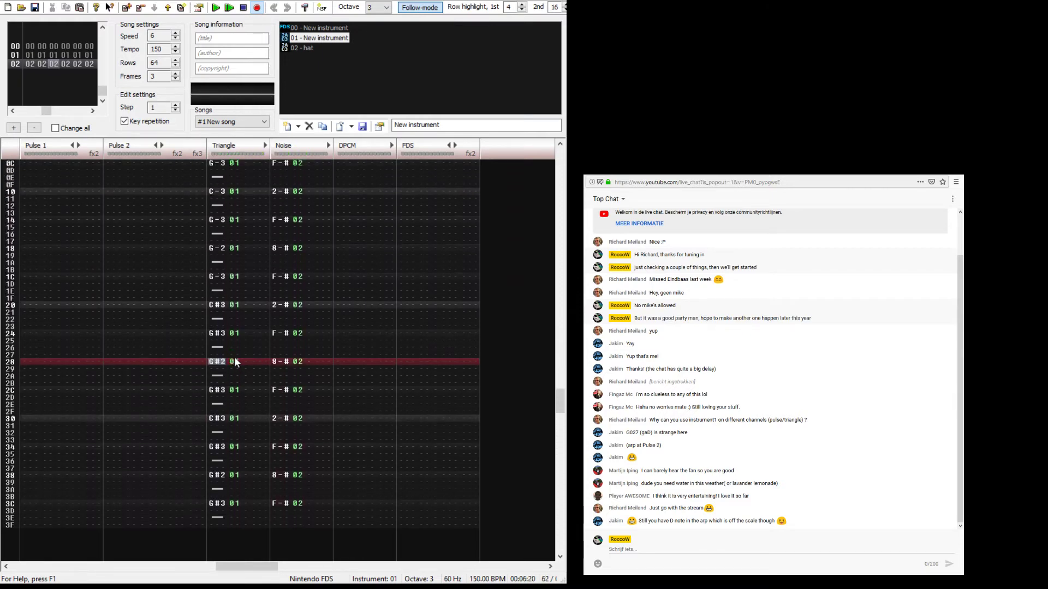
key(Up)
key(Up)
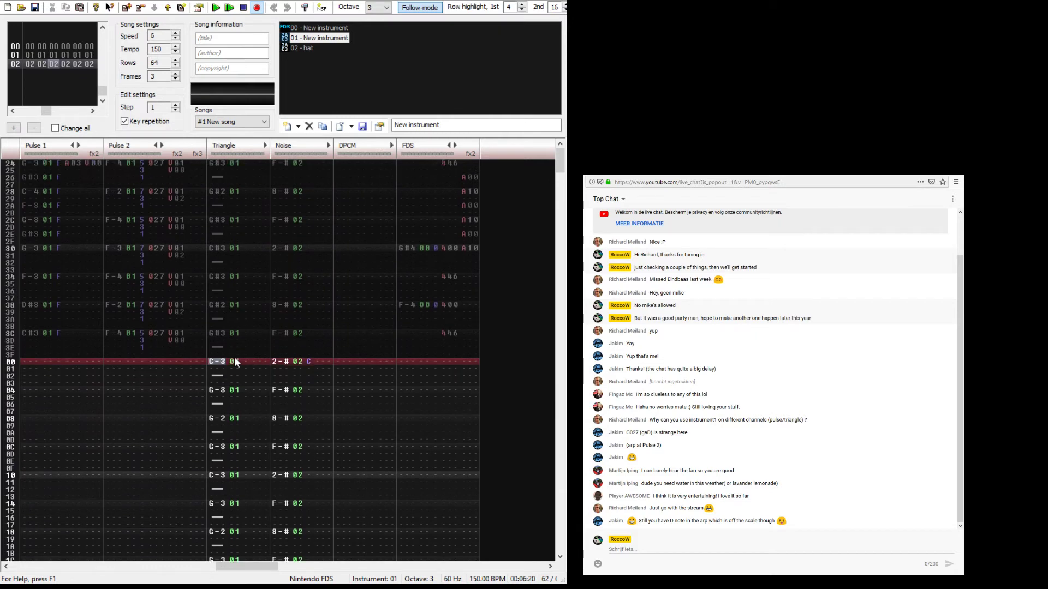
key(z)
key(Up)
key(KP_Divide)
key(z)
key(Up)
key(v)
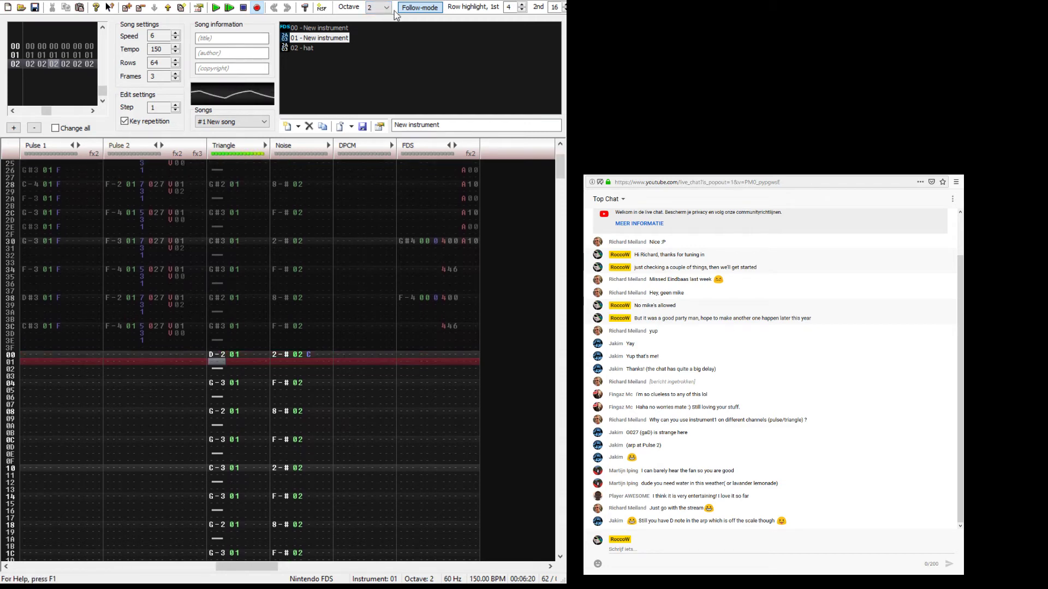
Step: Clear the Triangle notes and note cuts in rows 02 to 0F of frame 02
key(Down)
key(Down)
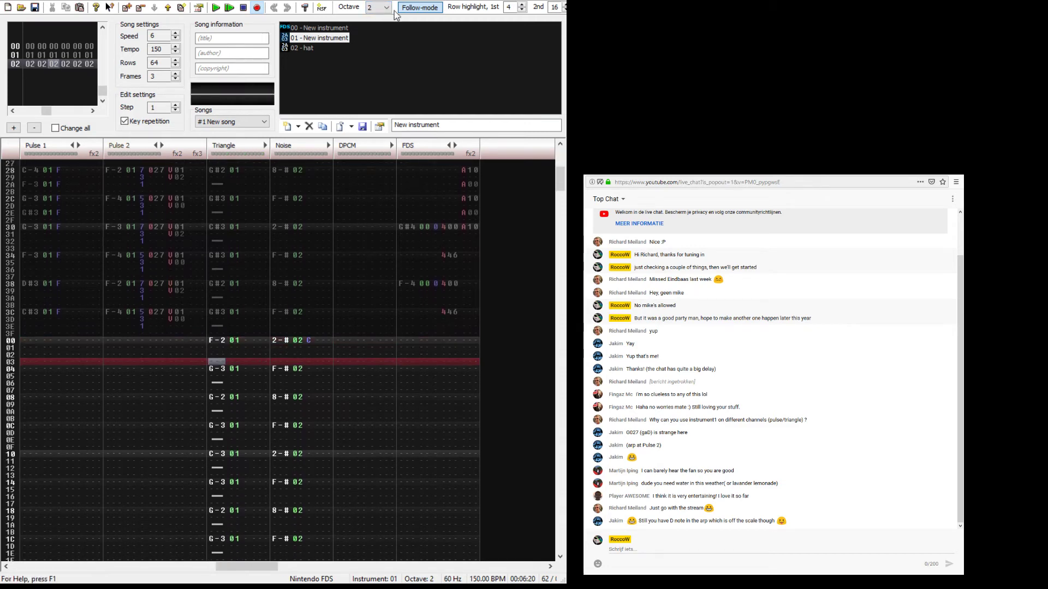
key(Delete)
key(Delete)
key(Delete)
key(Delete)
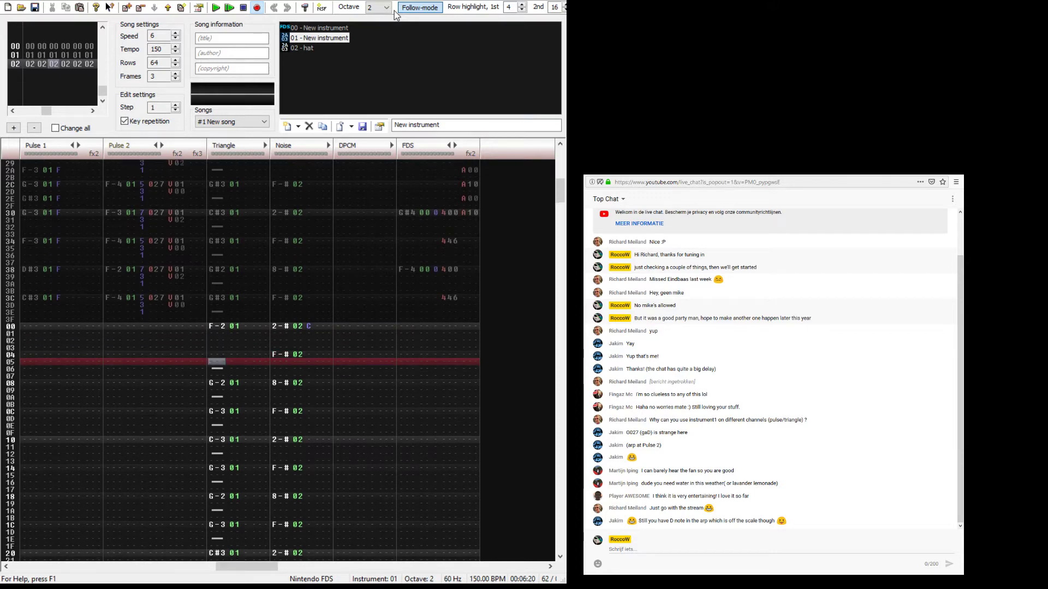
key(Delete)
key(Delete)
key(Delete)
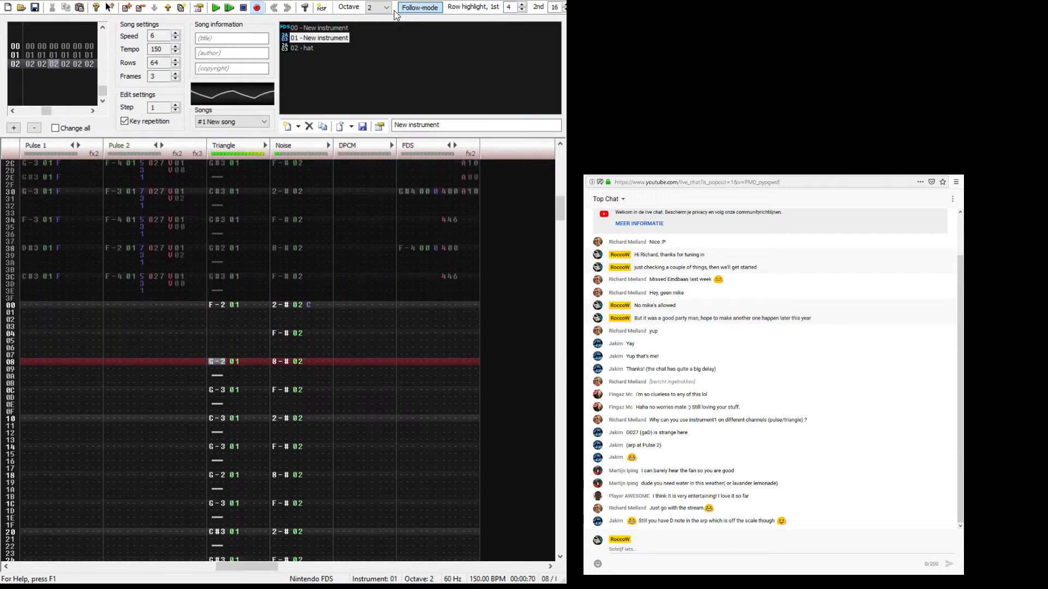
key(Down)
key(Down)
key(Down)
key(Down)
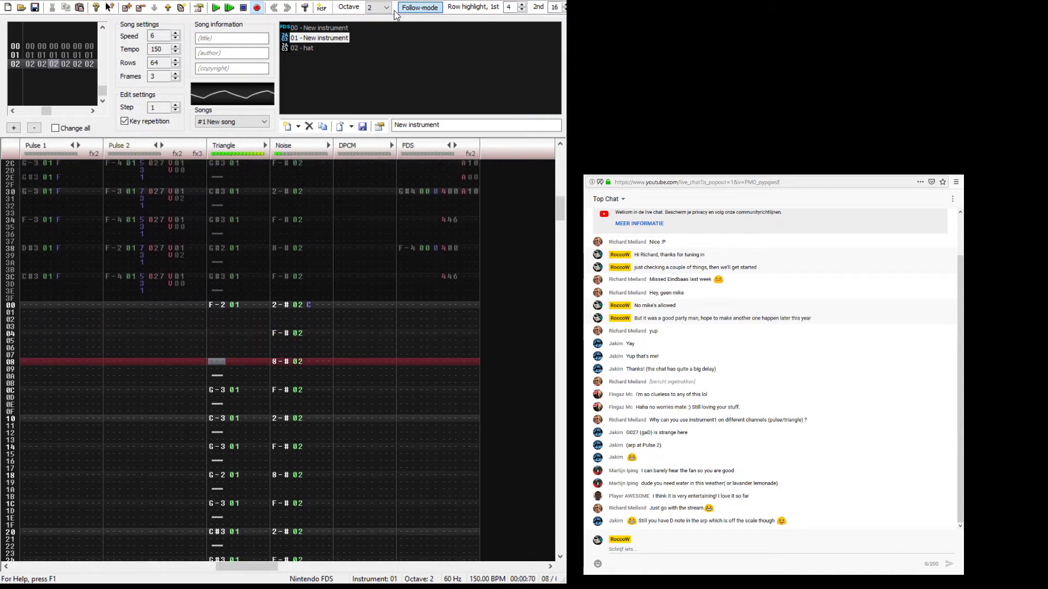
key(Up)
key(Up)
key(Up)
key(Up)
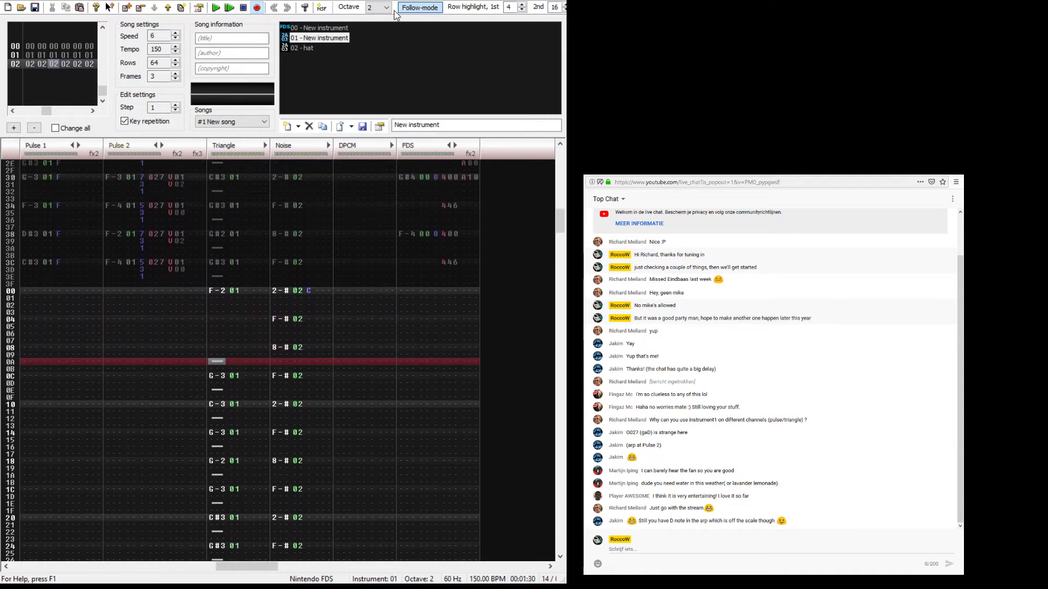
key(Delete)
key(Delete)
key(Delete)
key(Delete)
key(Delete)
Step: Enter C#2 on Triangle row 10 and clear the Triangle notes and note cuts in rows 11 to 1F
key(Down)
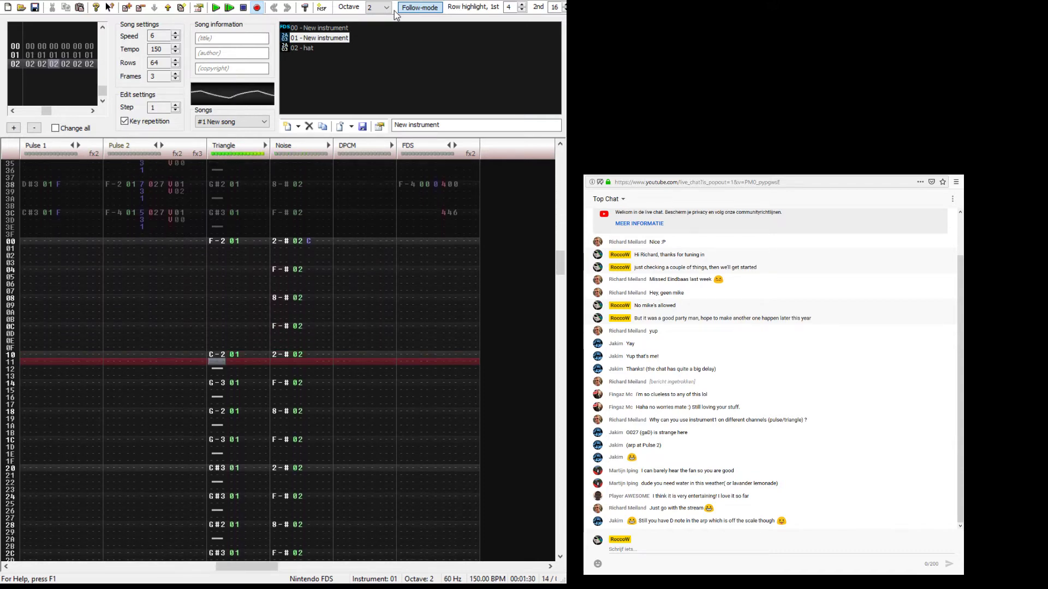
key(s)
key(Delete)
key(Delete)
key(Delete)
key(Delete)
key(Delete)
key(Delete)
key(Delete)
key(Delete)
key(Delete)
key(Delete)
key(Delete)
key(Delete)
key(Delete)
key(Delete)
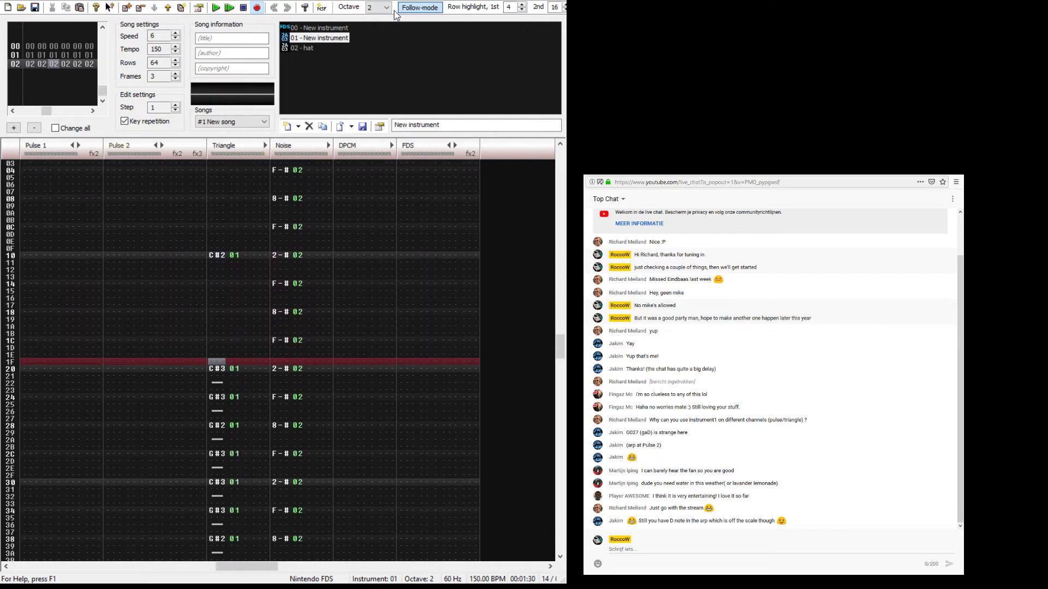
Step: Enter C-2 on Triangle row 20 and C-3 on rows 24 and 26, with a note cut on row 25
key(Down)
key(z)
key(Down)
key(Down)
key(Down)
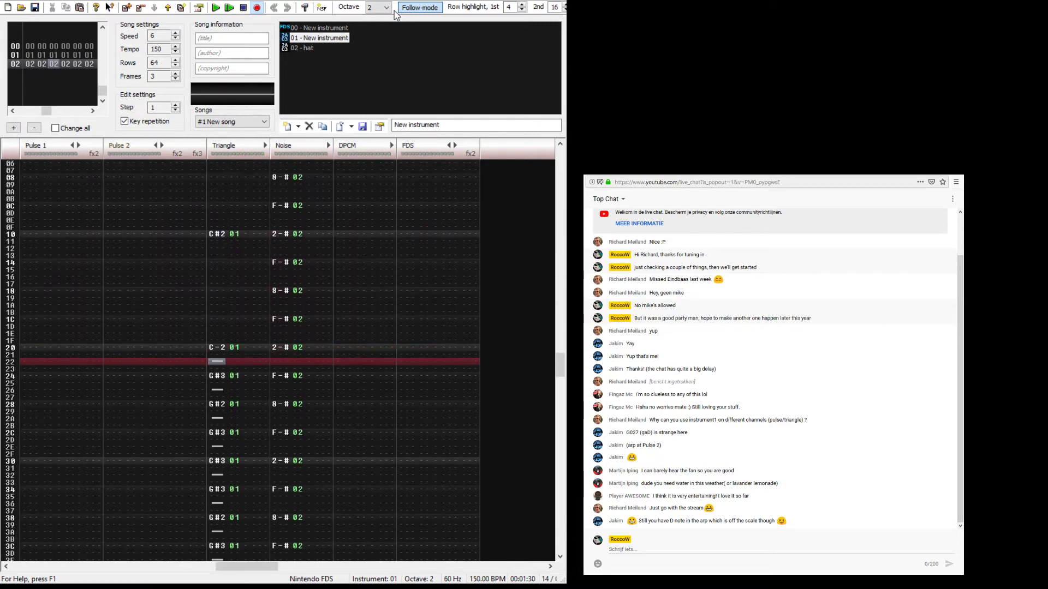
key(n)
key(Up)
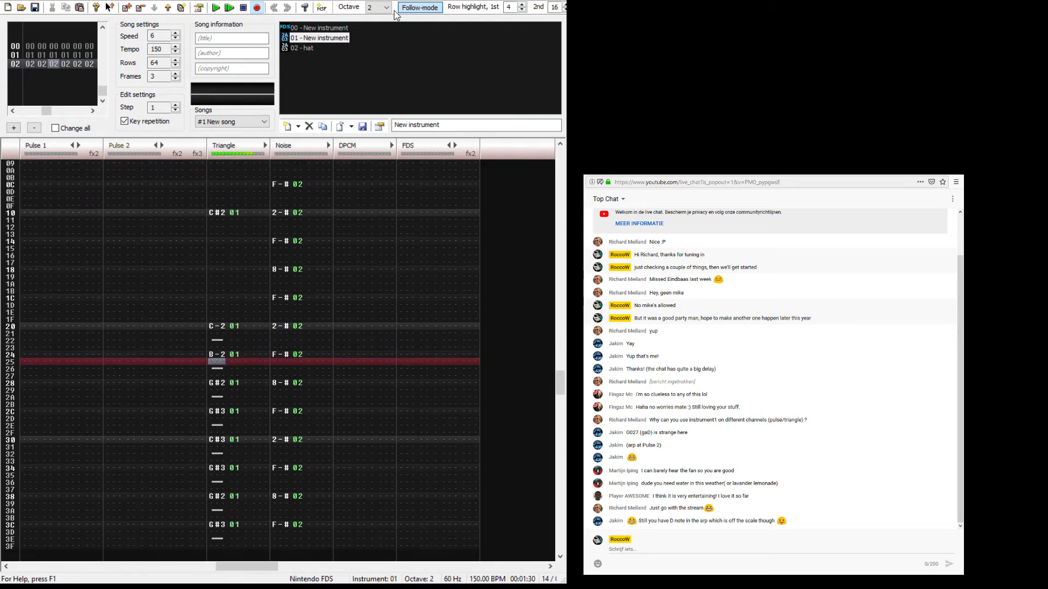
key(q)
key(Down)
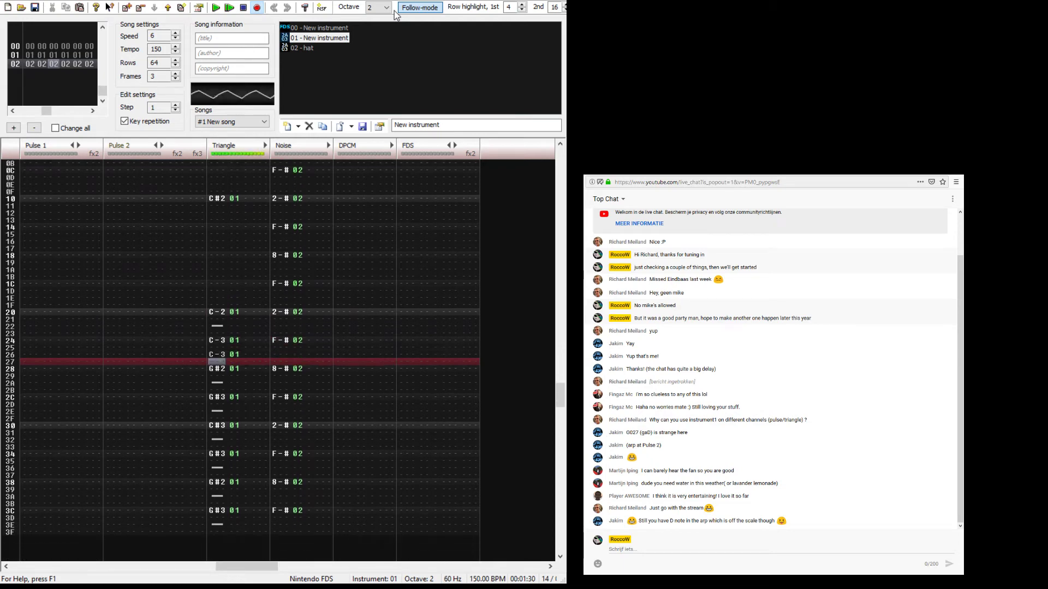
key(q)
key(Down)
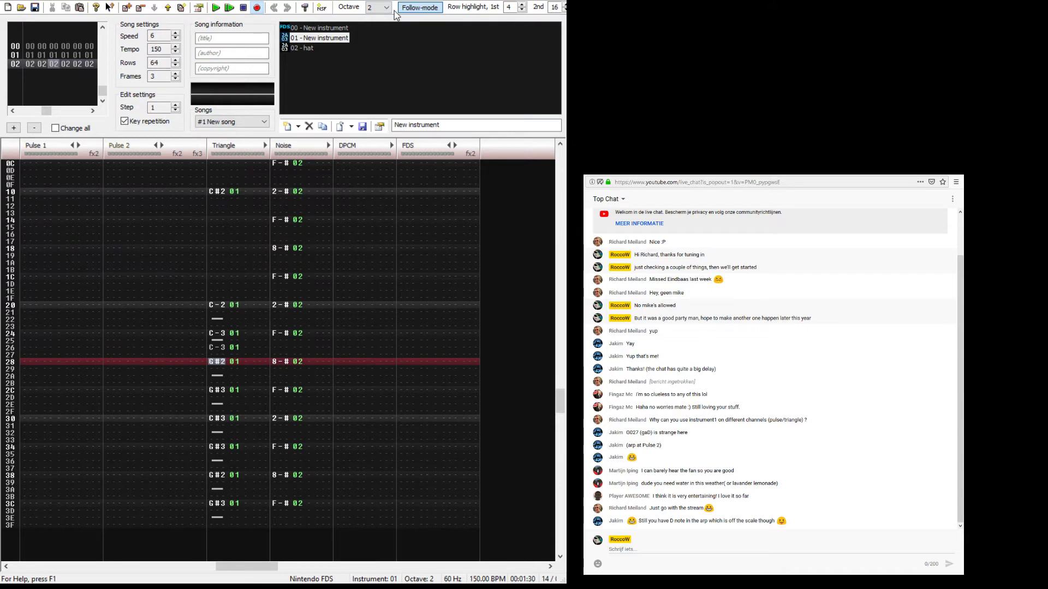
Step: Set the Triangle notes to G-2 on row 28 and C-3 on row 2C of frame 02
key(b)
key(Down)
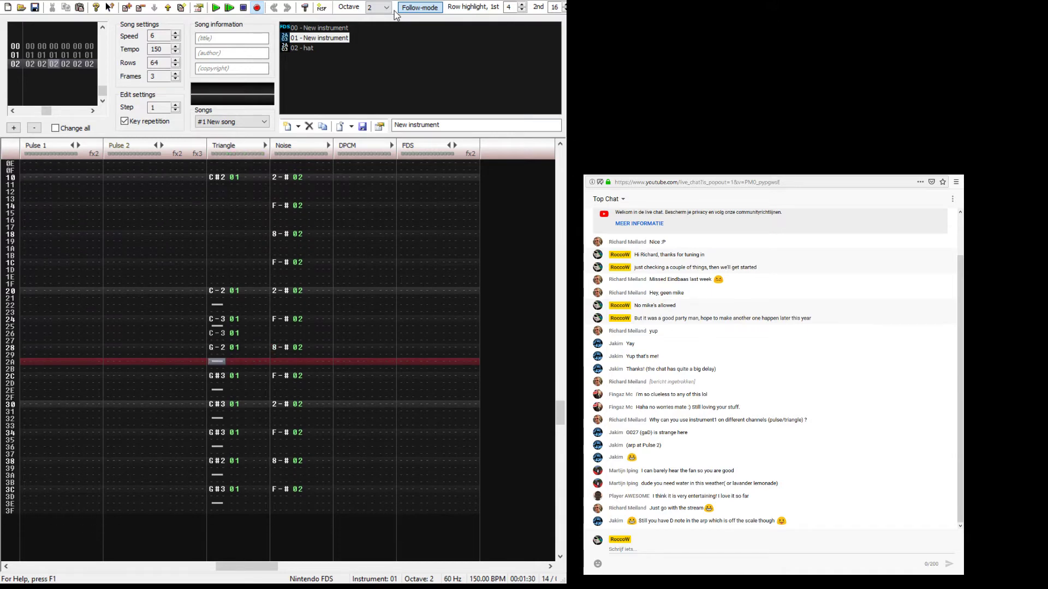
key(Down)
key(Down)
key(q)
key(Up)
key(q)
key(Up)
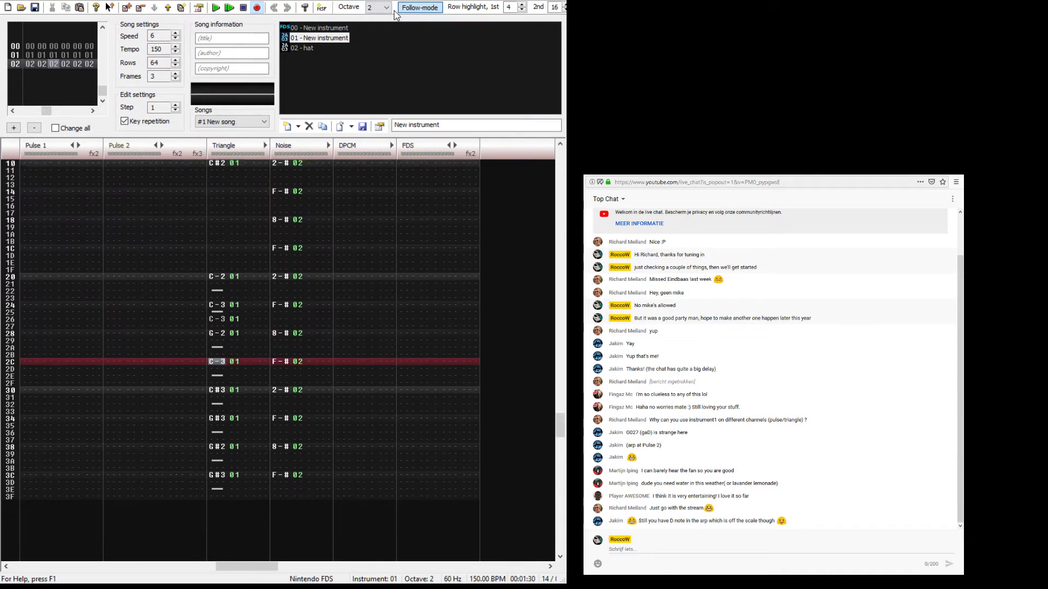
Step: Play back the new Triangle phrase in rows 20 to 2F of frame 02
key(Up)
key(Up)
key(Up)
key(Up)
key(Up)
key(Up)
key(Up)
key(Up)
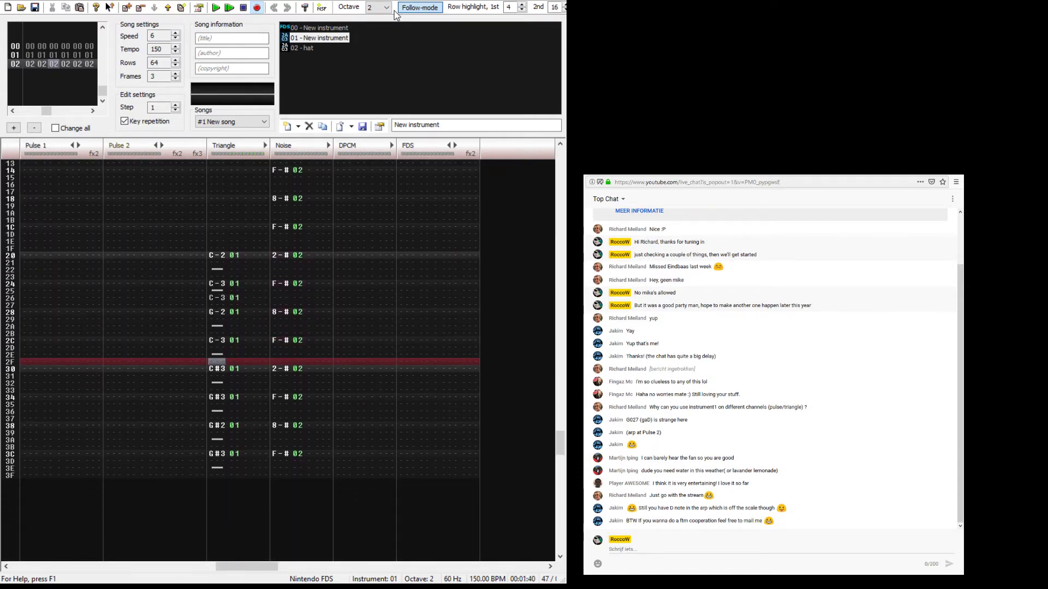
Step: Copy the Triangle phrase in rows 20 to 2F onto rows 30 to 3F and play the frame to check it
key(Up)
key(Up)
key(Up)
key(Up)
key(Up)
key(Up)
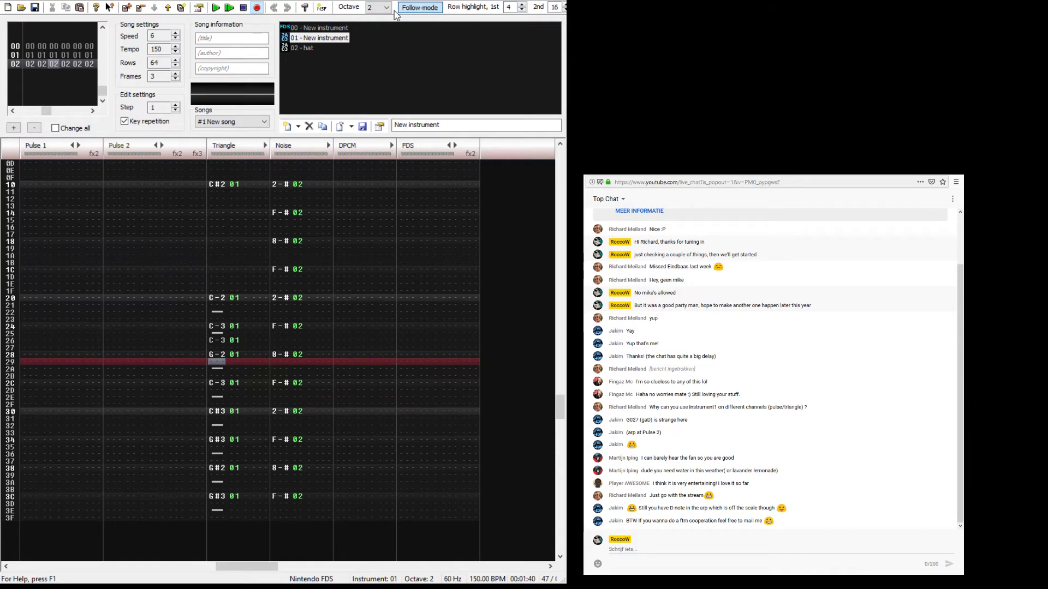
key(Up)
key(Up)
key(Up)
key(Up)
key(Up)
key(Up)
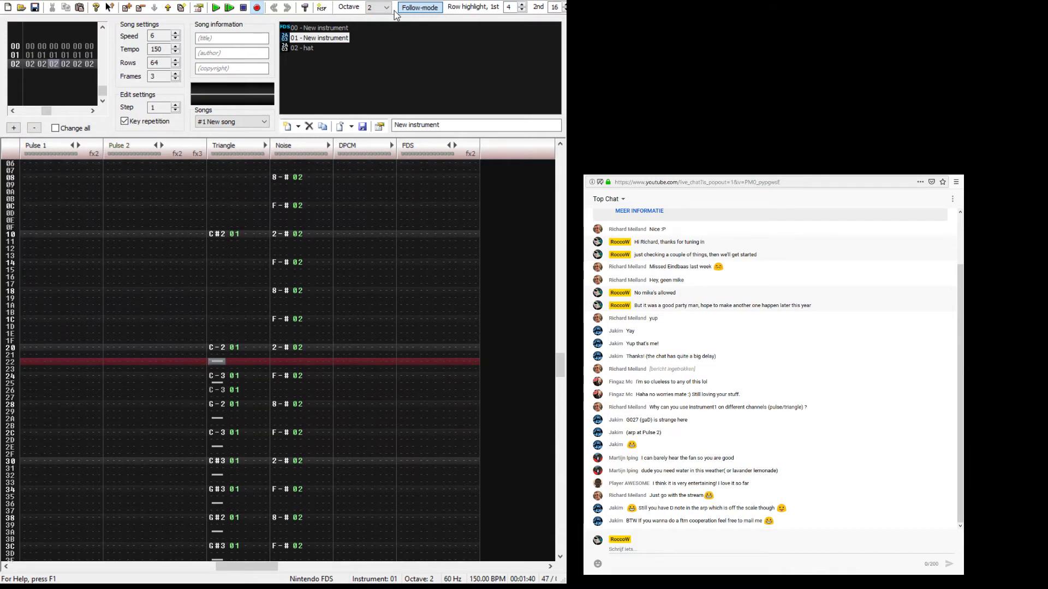
key(shift+Down)
key(shift+Down)
key(shift+Down)
key(shift+Down)
key(shift+Down)
key(shift+Down)
key(shift+Down)
key(shift+Down)
key(shift+Down)
key(shift+Down)
key(shift+Down)
key(shift+Down)
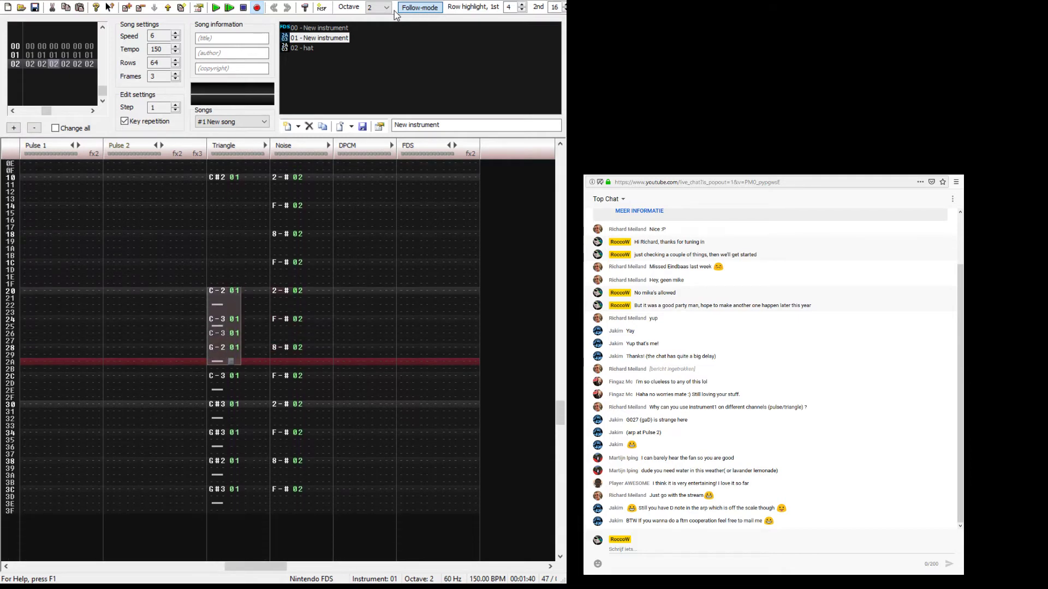
key(shift+Right)
key(Left)
key(Down)
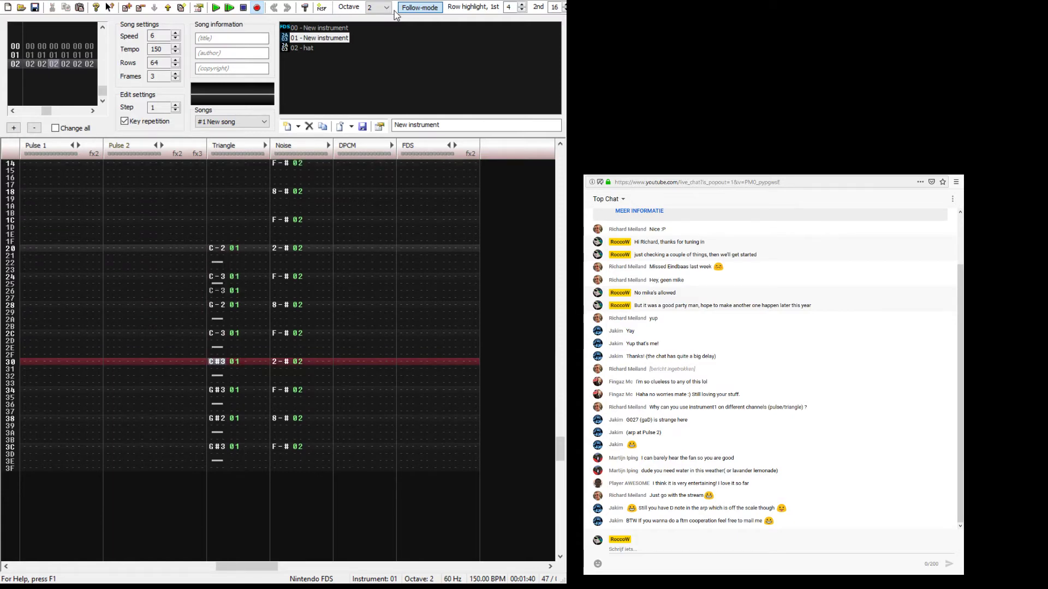
key(Return)
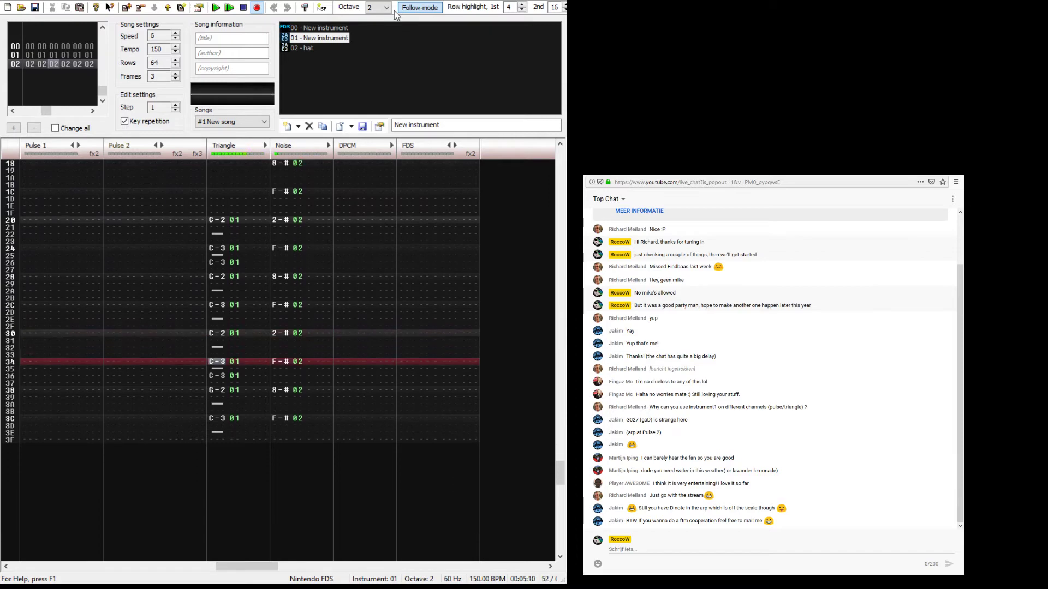
key(Return)
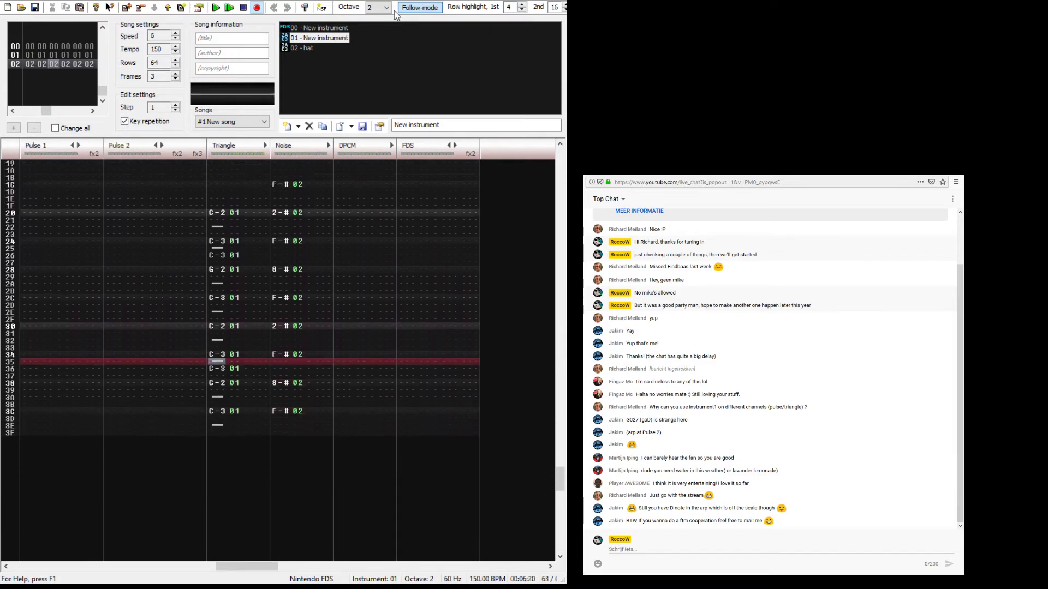
Step: Enter the vibrato effect 464 on Triangle row 04 of frame 02
key(Down)
key(Down)
key(Down)
key(Down)
key(Down)
key(Down)
key(Down)
key(Down)
key(Down)
key(Down)
key(Down)
key(Down)
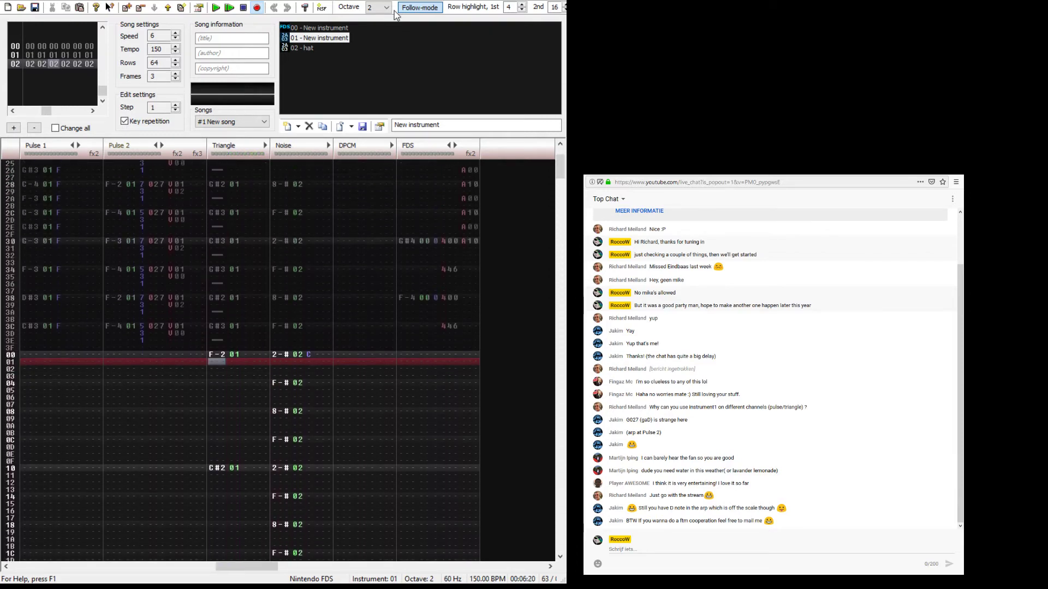
key(Down)
key(Down)
key(Down)
key(Right)
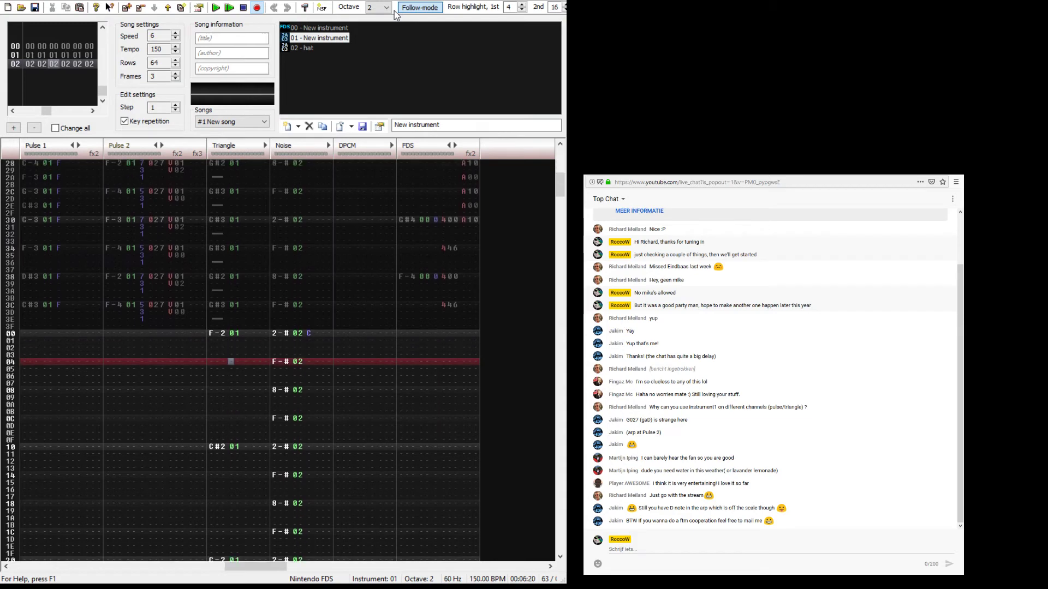
text(4)
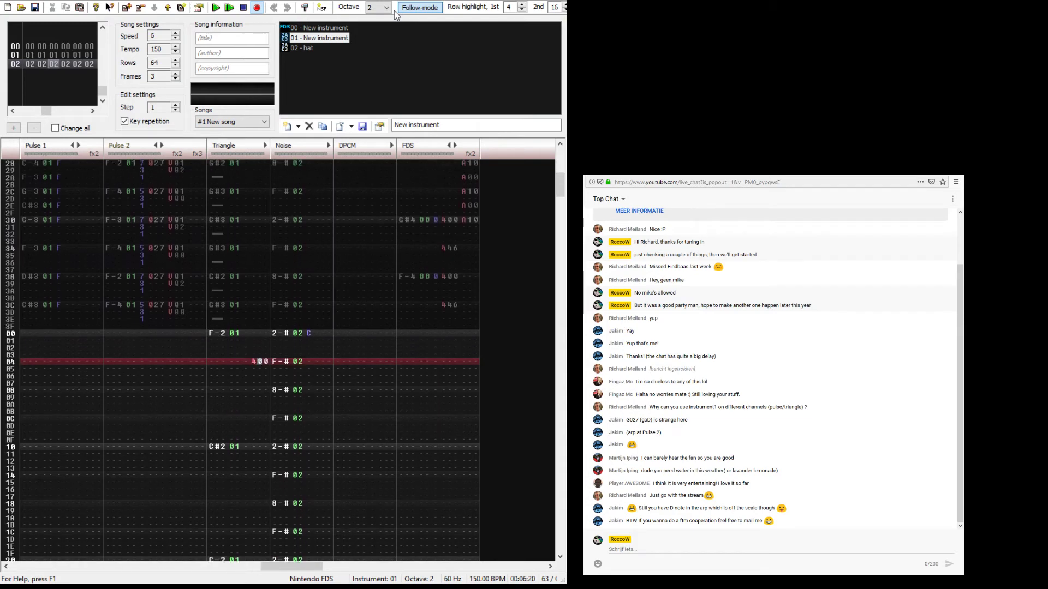
text(64)
Step: Enter effect 400 on Triangle row 10 and paste a copy of the row 04 vibrato effect 464 onto row 14
key(Up)
key(shift+Left)
key(ctrl+c)
key(Down)
key(Down)
key(Down)
key(Down)
key(Down)
key(Down)
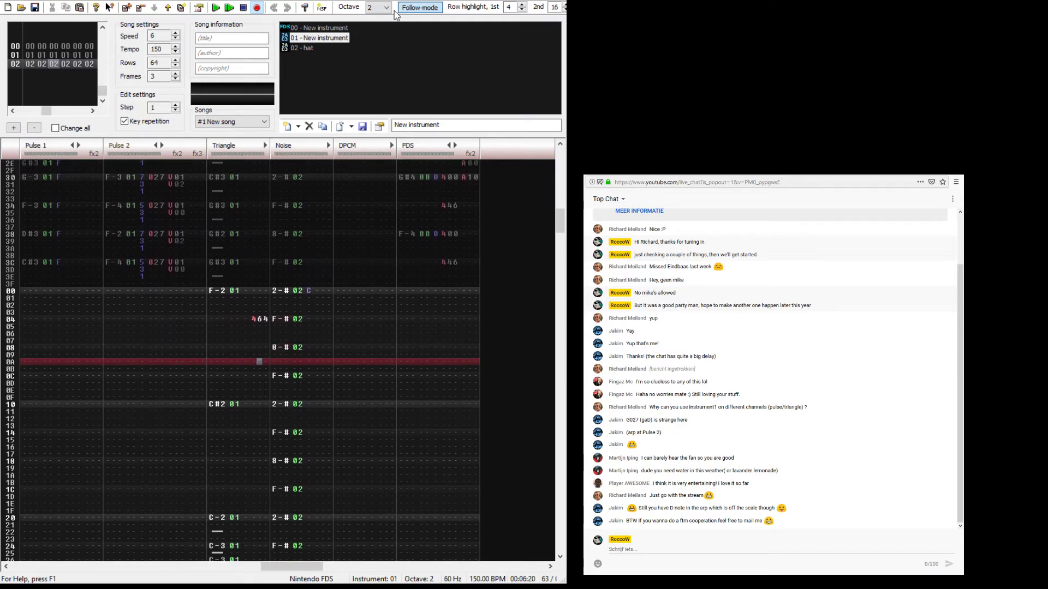
key(Down)
key(Down)
key(Left)
key(Down)
key(Down)
key(Down)
key(Down)
text(4)
key(Down)
key(Down)
key(Down)
key(Down)
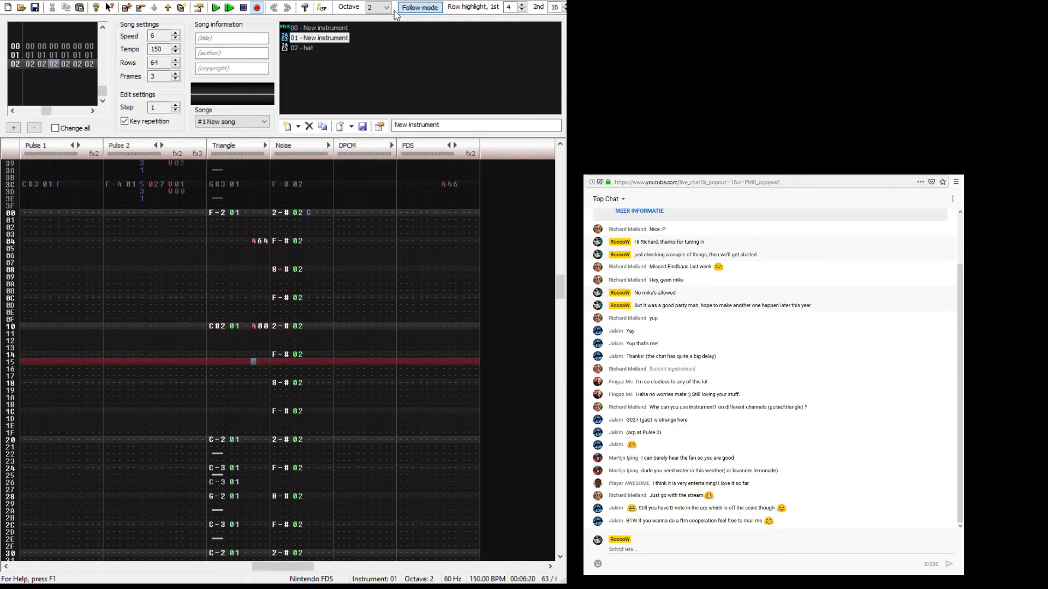
key(Up)
key(ctrl+v)
Step: Enter effect 400 on Triangle row 20 of frame 02
key(Down)
key(Down)
key(Down)
key(Down)
key(Down)
key(Down)
key(Down)
key(Down)
key(Down)
key(Down)
key(Down)
key(Down)
text(4)
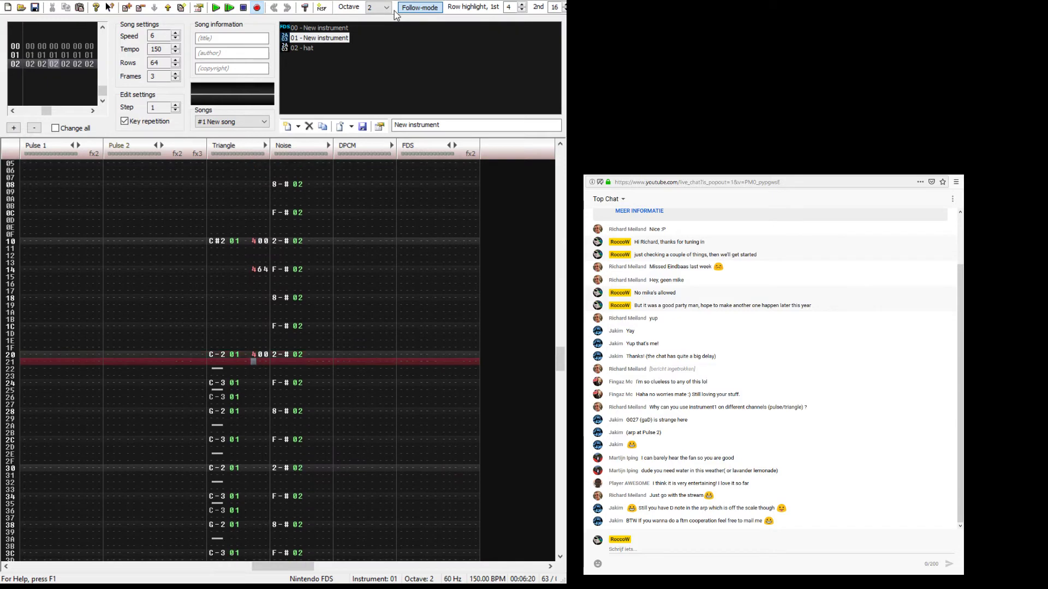
Step: Enter the vibrato effect 422 on Triangle row 24
key(Down)
key(Down)
key(Down)
text(4)
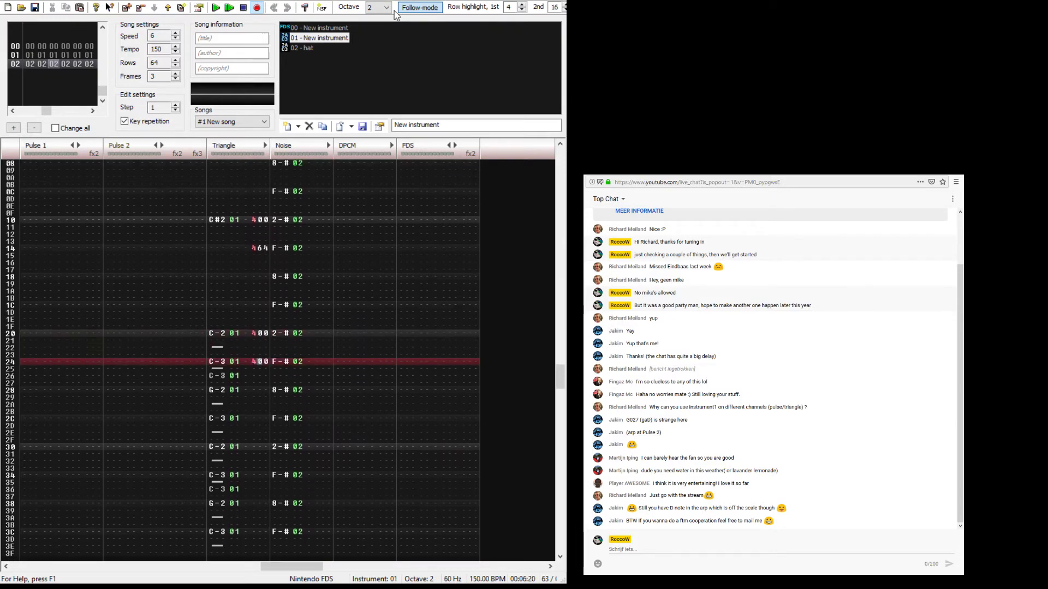
text(22)
key(Up)
key(Up)
key(Up)
key(Down)
key(Right)
text(2)
Step: Play back the Triangle phrase in the second half of frame 02 to hear its vibrato
key(Up)
key(Up)
key(Up)
key(Return)
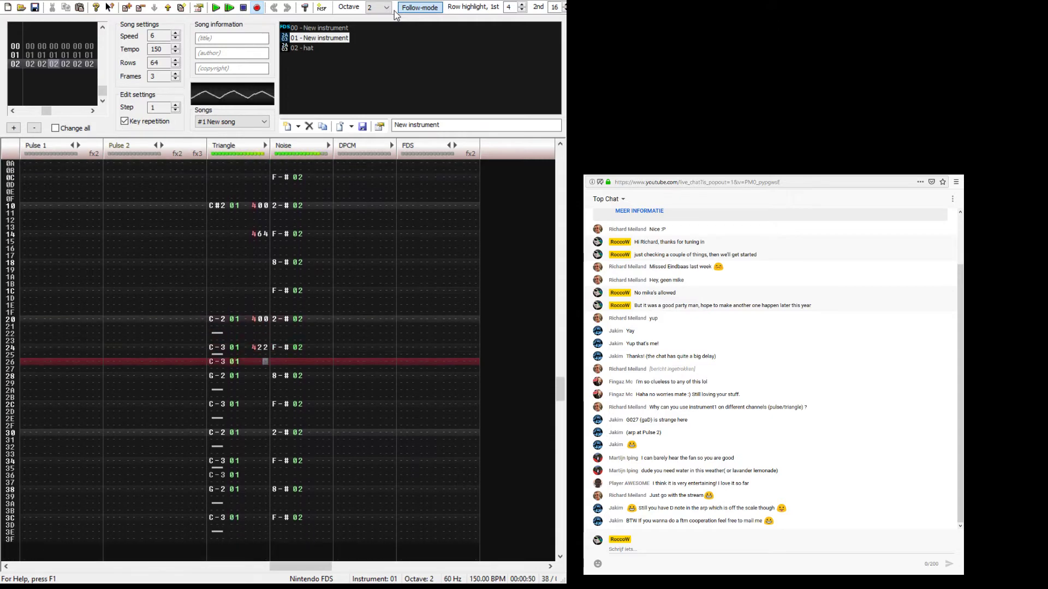
key(Return)
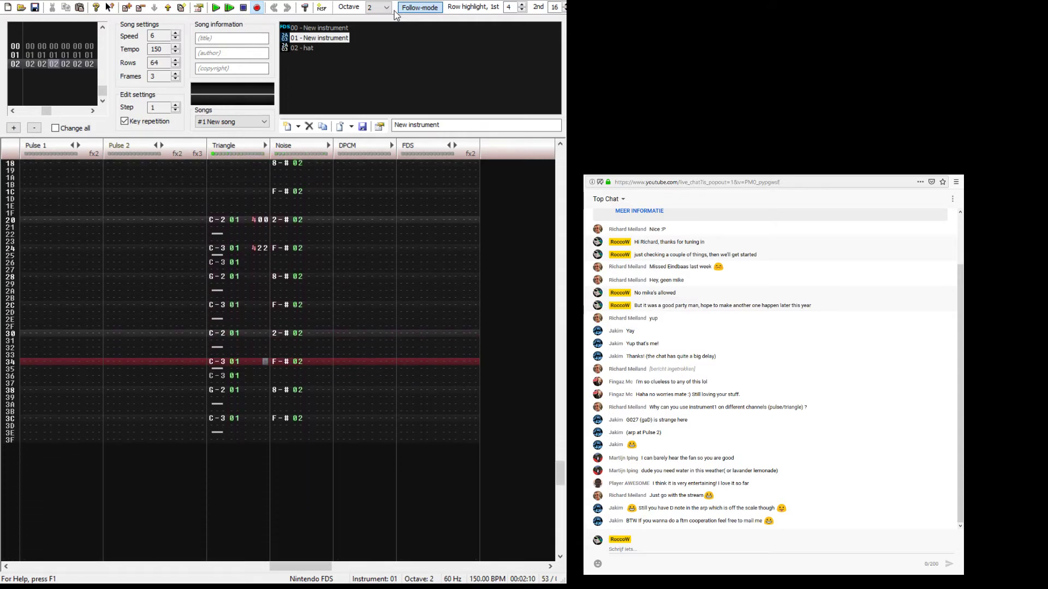
Step: Cut the 422 effect from Triangle row 24 and paste it onto row 20
key(Up)
key(Up)
key(Up)
key(Up)
key(Up)
key(Up)
key(Up)
key(Down)
key(shift+Down)
key(shift+Up)
key(ctrl+x)
key(Up)
key(Up)
key(Up)
key(Up)
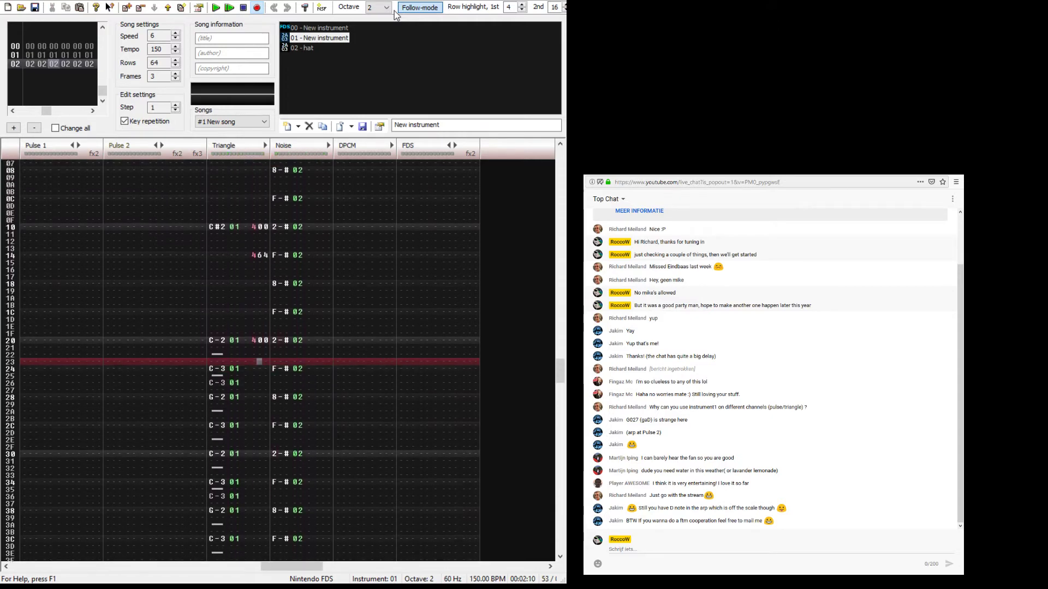
key(ctrl+v)
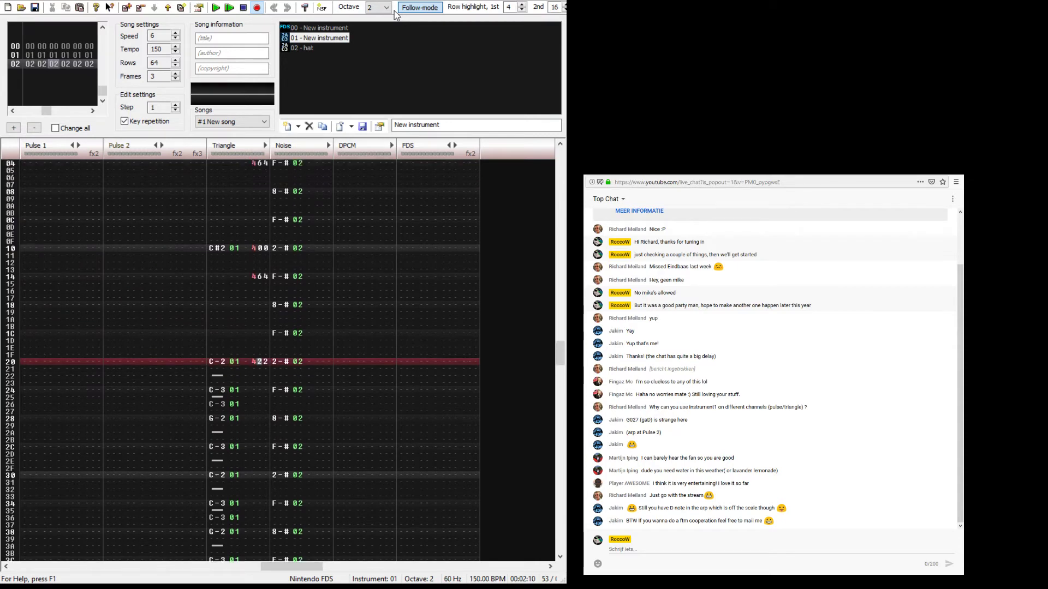
Step: Play the song through into the start of frame 02 to check the transition
key(shift+Tab)
key(shift+Tab)
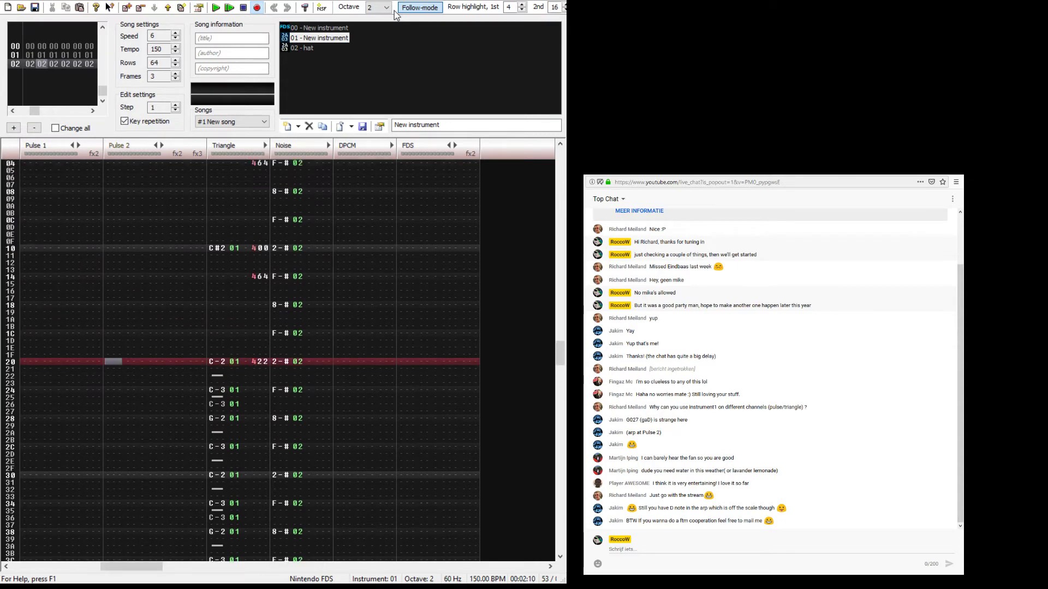
key(Up)
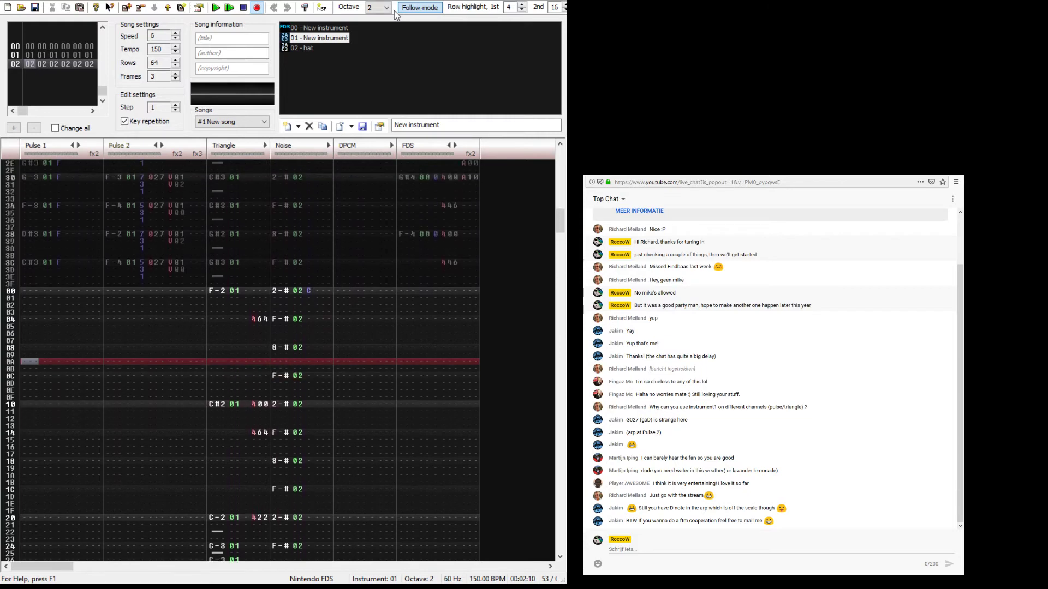
key(Return)
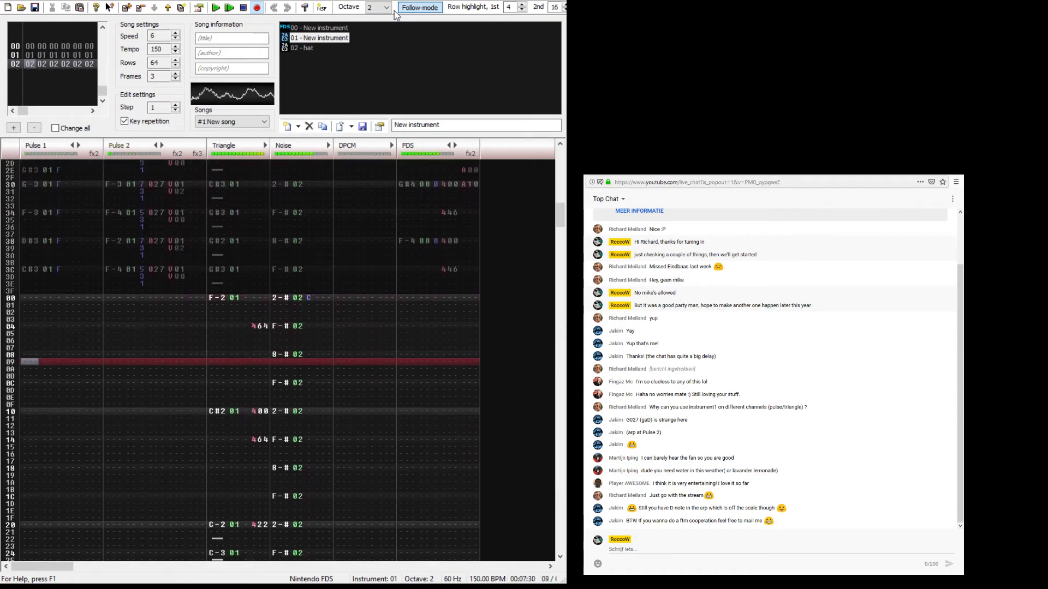
key(Return)
Step: Go back to the FDS part in frame 01 and briefly play that frame from its start
key(Up)
key(Up)
key(Up)
key(Up)
key(Up)
key(Up)
key(Up)
key(Up)
key(Up)
key(Up)
key(Tab)
key(Tab)
key(Tab)
key(Tab)
key(Tab)
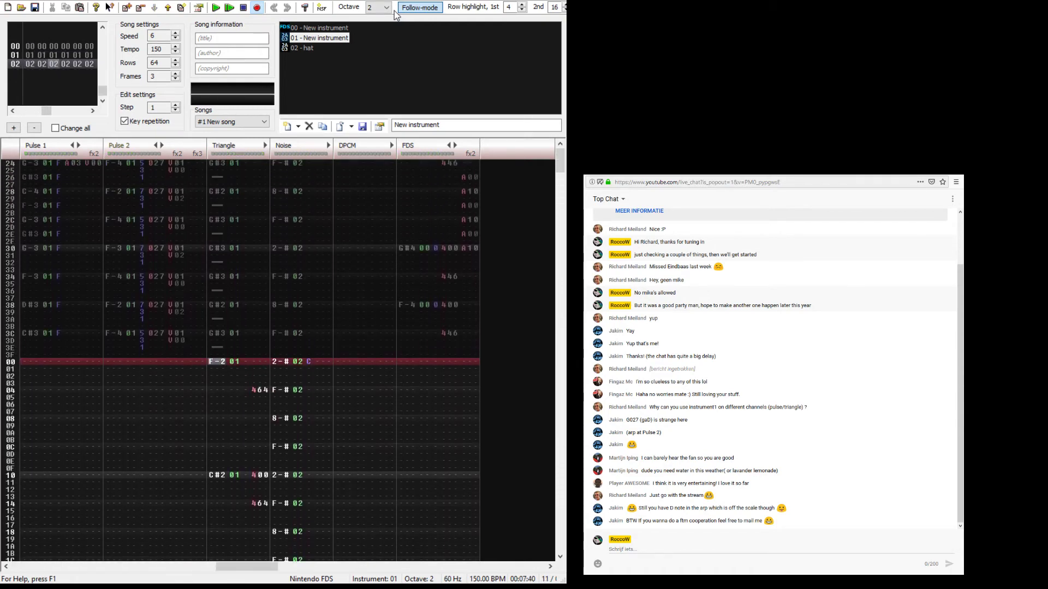
key(Up)
key(Up)
key(Up)
key(Up)
key(Up)
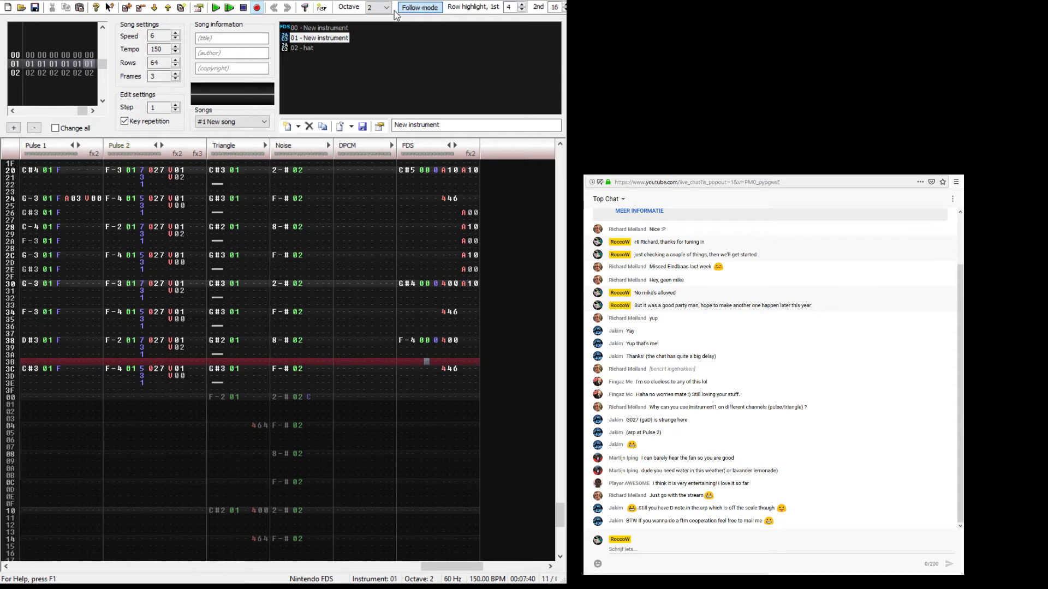
key(Return)
key(Up)
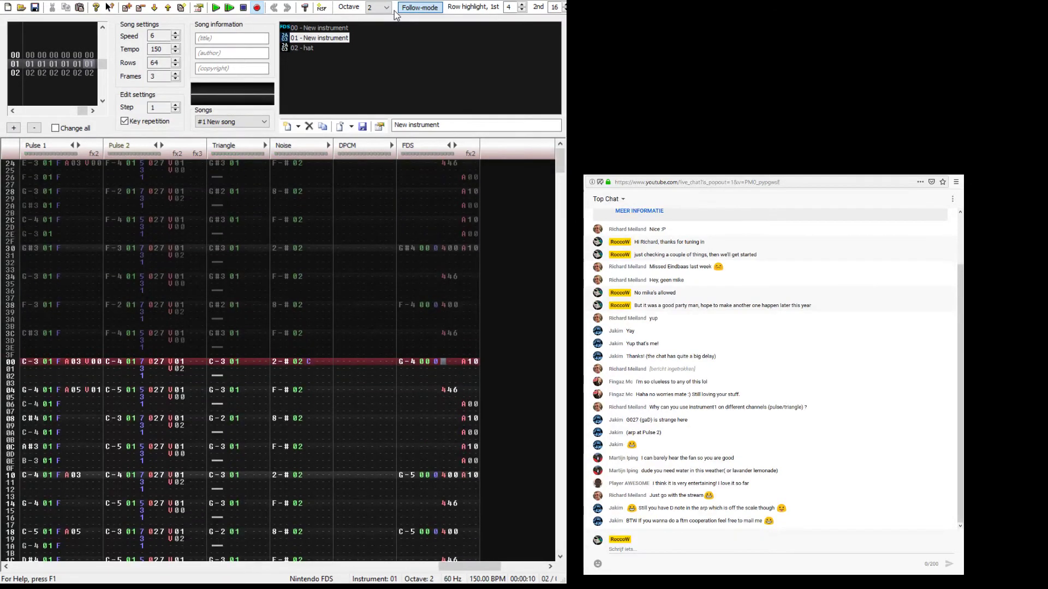
Step: Copy the FDS volume and effect columns in rows 00 to 1F of frame 00 and paste them at row 00 of frame 02
key(ctrl+Left)
key(shift+Down)
key(shift+Down)
key(shift+Down)
key(shift+Down)
key(shift+Down)
key(shift+Down)
key(shift+Down)
key(shift+Down)
key(shift+Down)
key(shift+Down)
key(shift+Down)
key(shift+Down)
key(shift+Down)
key(shift+Down)
key(shift+Down)
key(shift+Down)
key(shift+Down)
key(shift+Down)
key(shift+Down)
key(shift+Down)
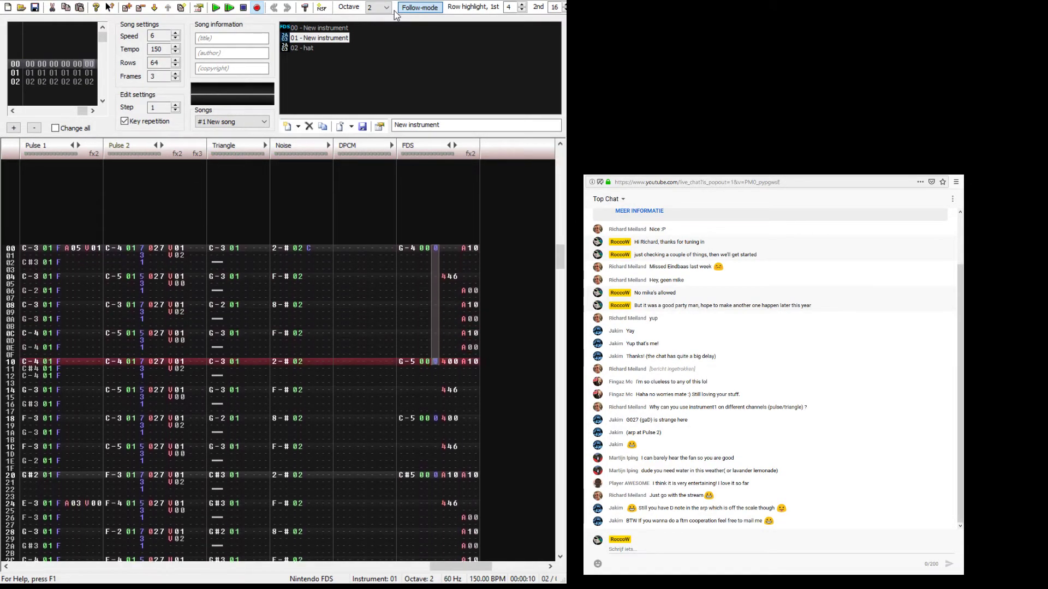
key(shift+Down)
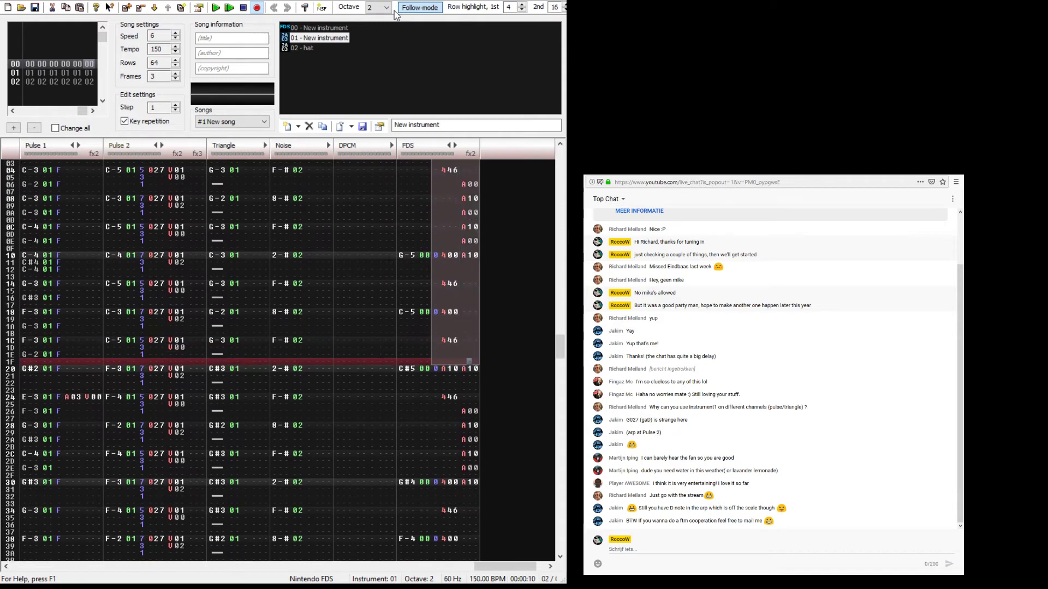
key(ctrl+Right)
key(ctrl+Right)
key(Up)
key(Up)
key(Up)
key(Up)
key(Up)
key(Up)
key(Up)
key(Up)
key(Up)
key(Up)
key(Up)
key(Up)
key(Up)
key(Up)
key(Up)
key(Up)
key(Up)
key(Up)
key(Up)
key(Up)
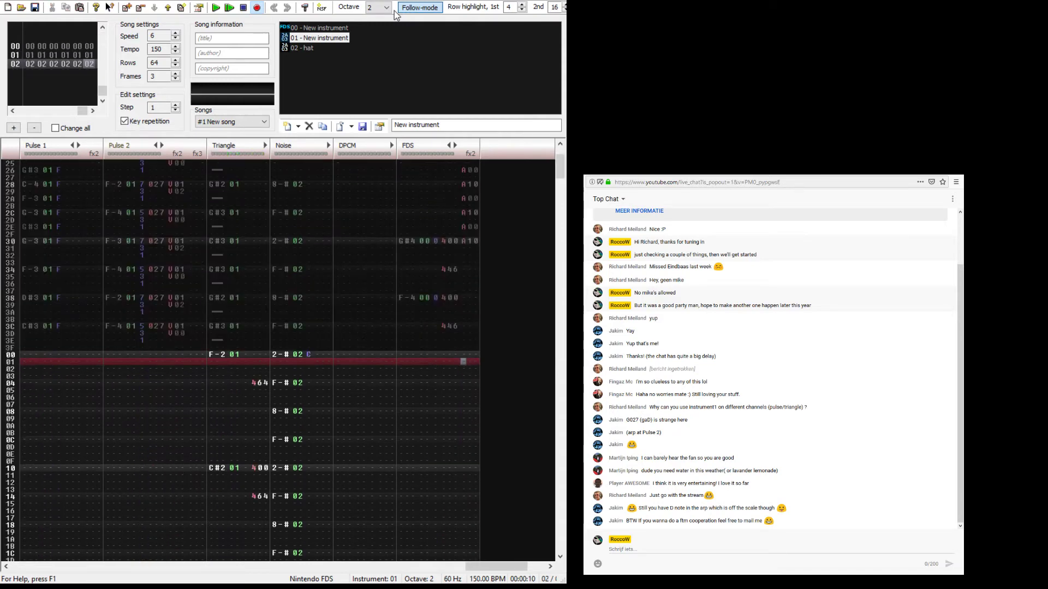
key(ctrl+v)
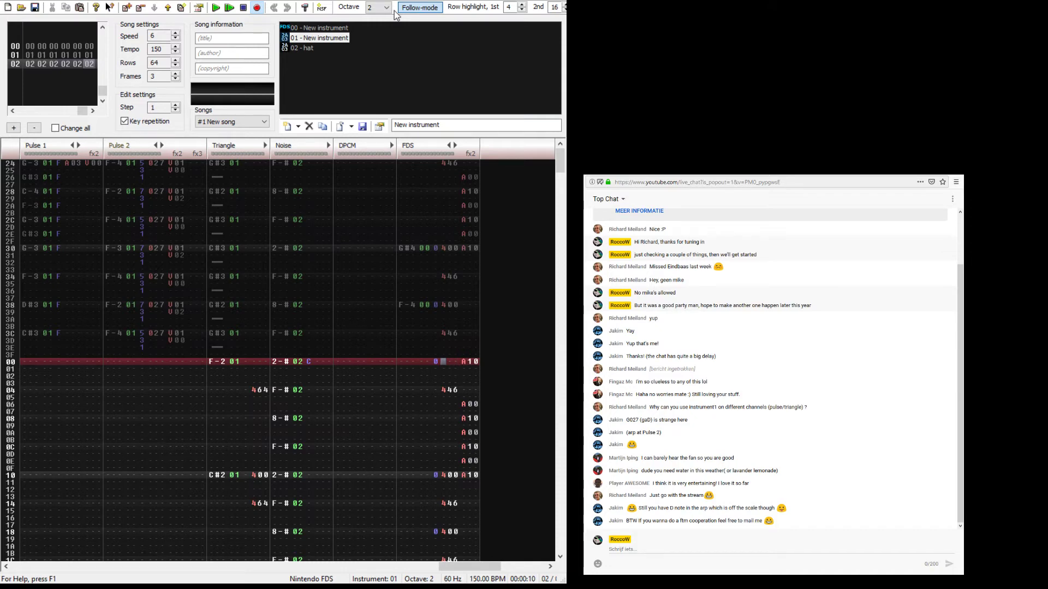
Step: Play the start of frame 02 to hear the Triangle and Noise parts before adding FDS notes
key(Left)
key(Left)
key(Left)
key(Left)
key(Left)
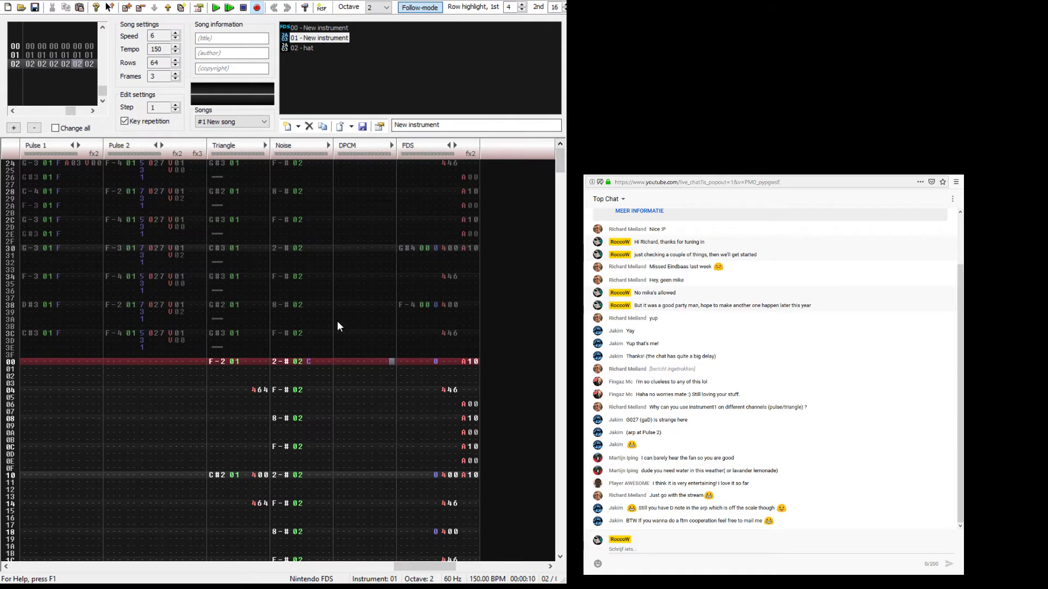
key(Return)
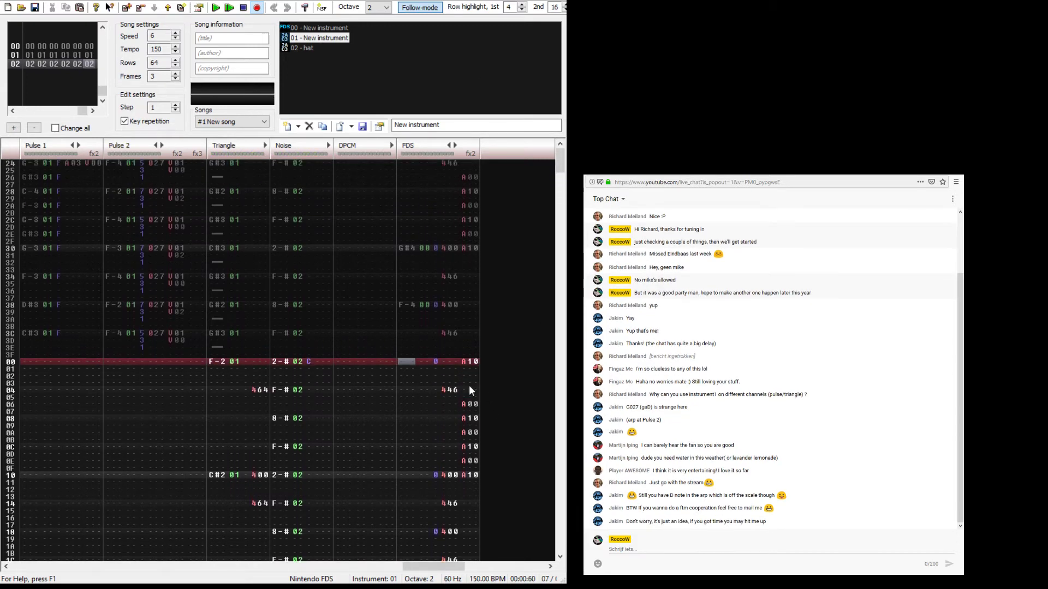
key(t)
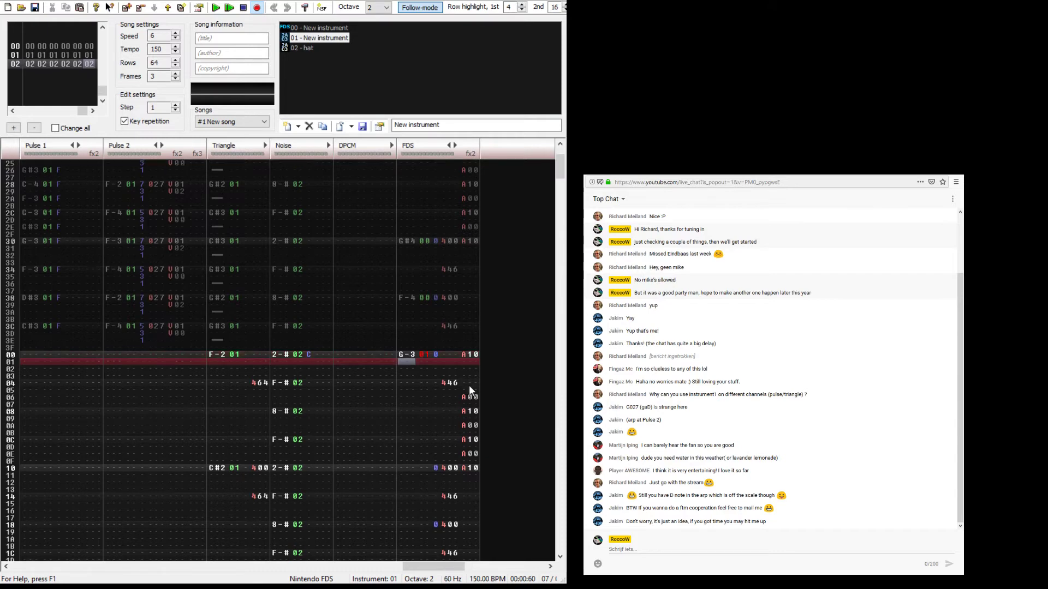
key(Up)
key(ctrl+Up)
text(0)
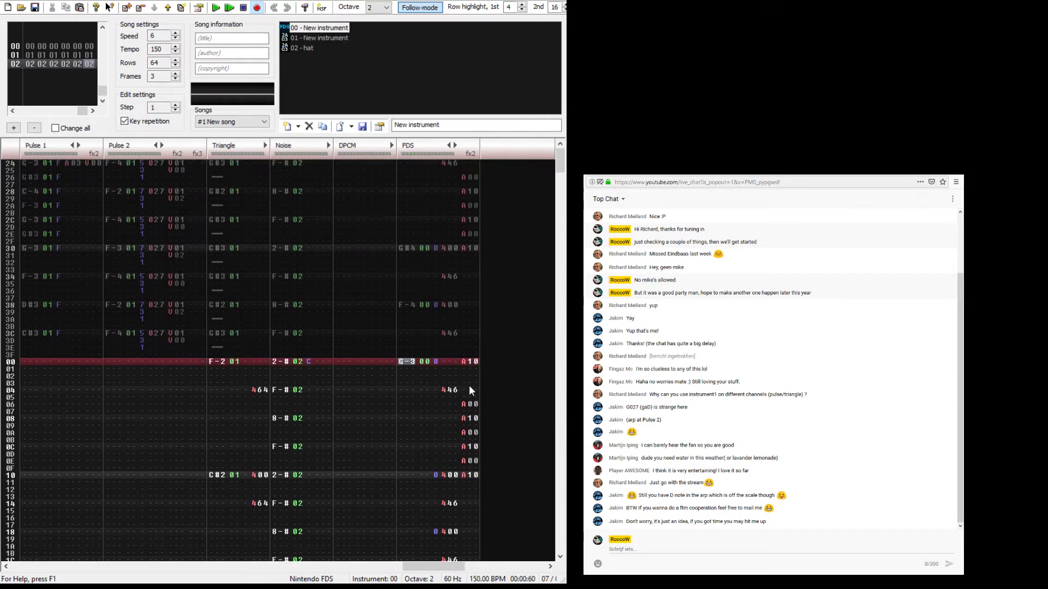
key(ctrl+Down)
key(e)
key(t)
key(q)
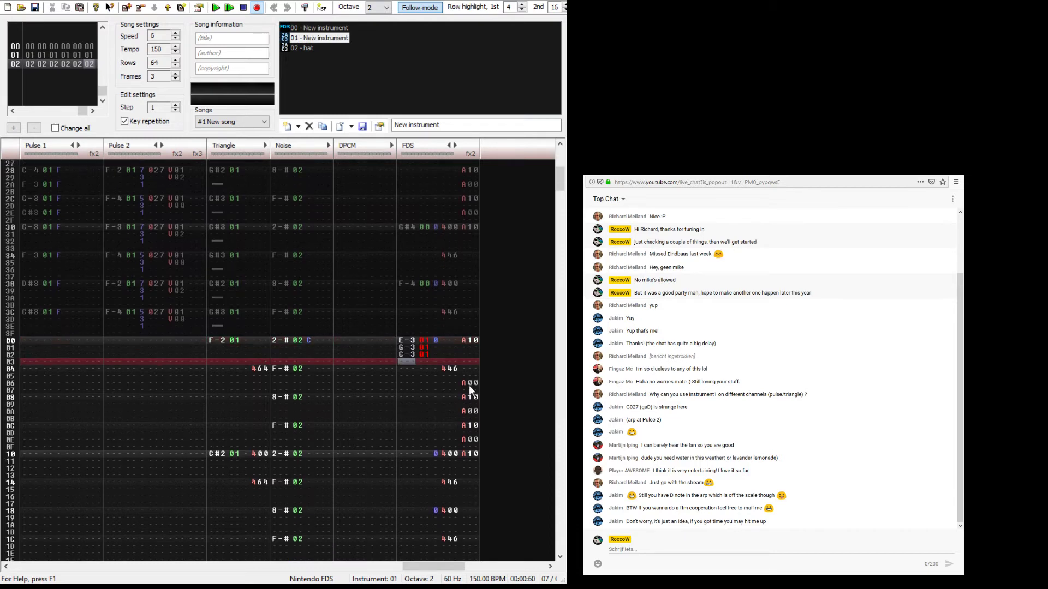
key(w)
key(e)
key(r)
key(z)
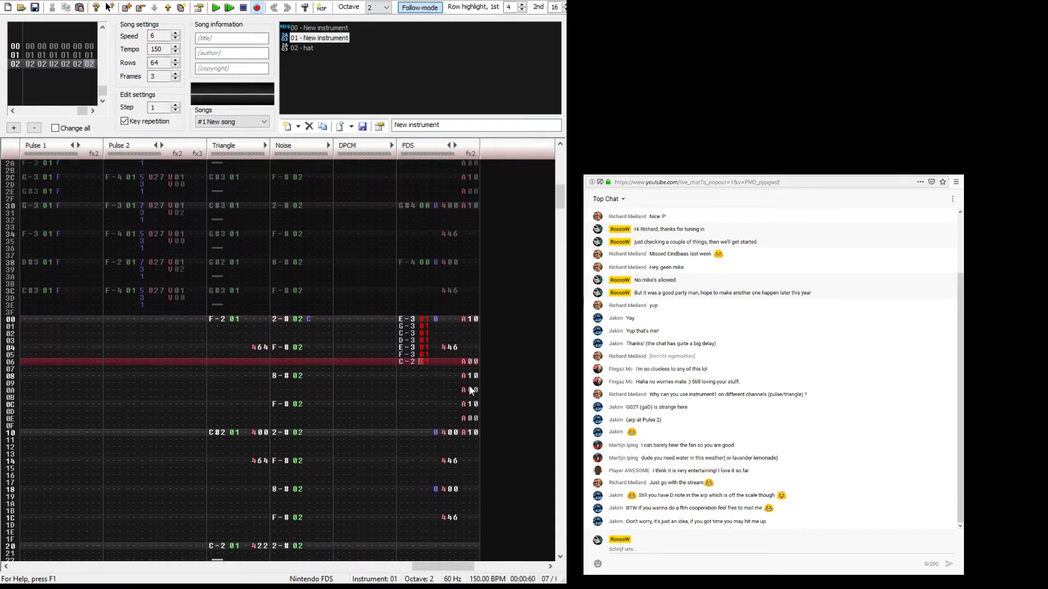
key(shift+Up)
key(shift+Up)
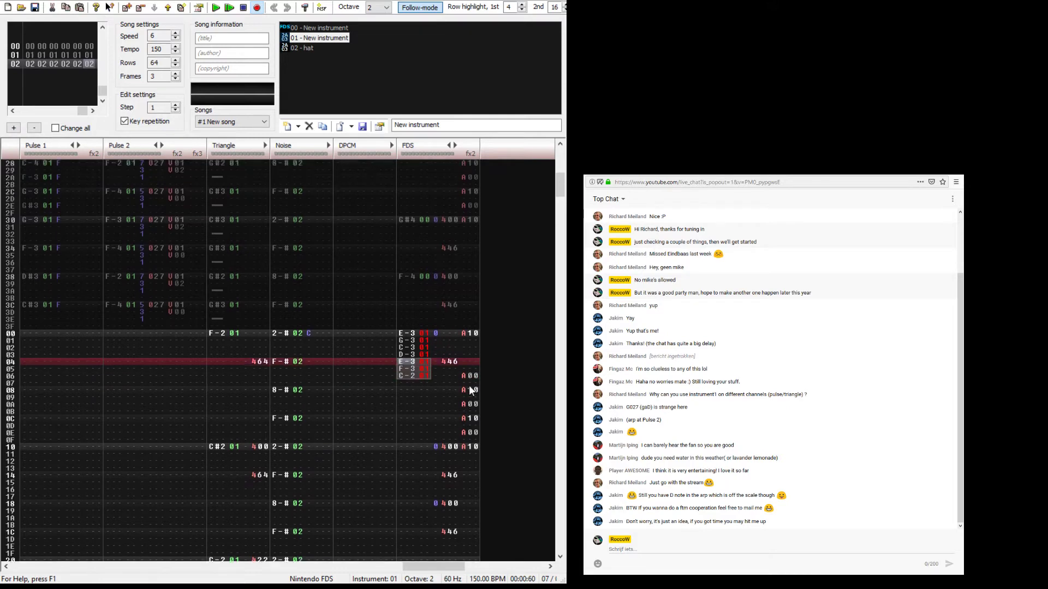
key(shift+Up)
key(shift+Up)
key(shift+Up)
key(shift+Up)
key(Delete)
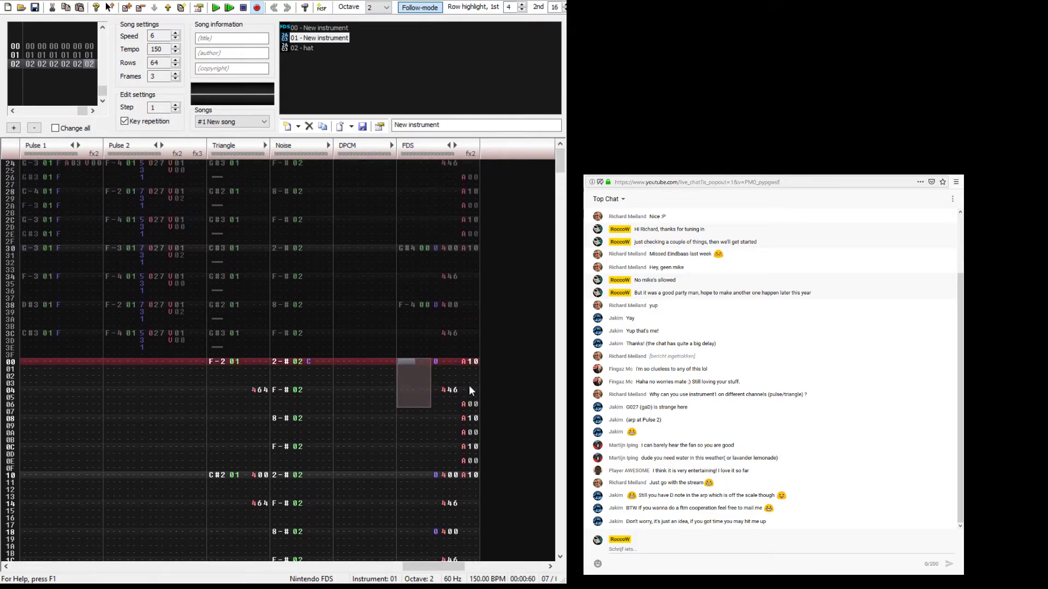
key(Escape)
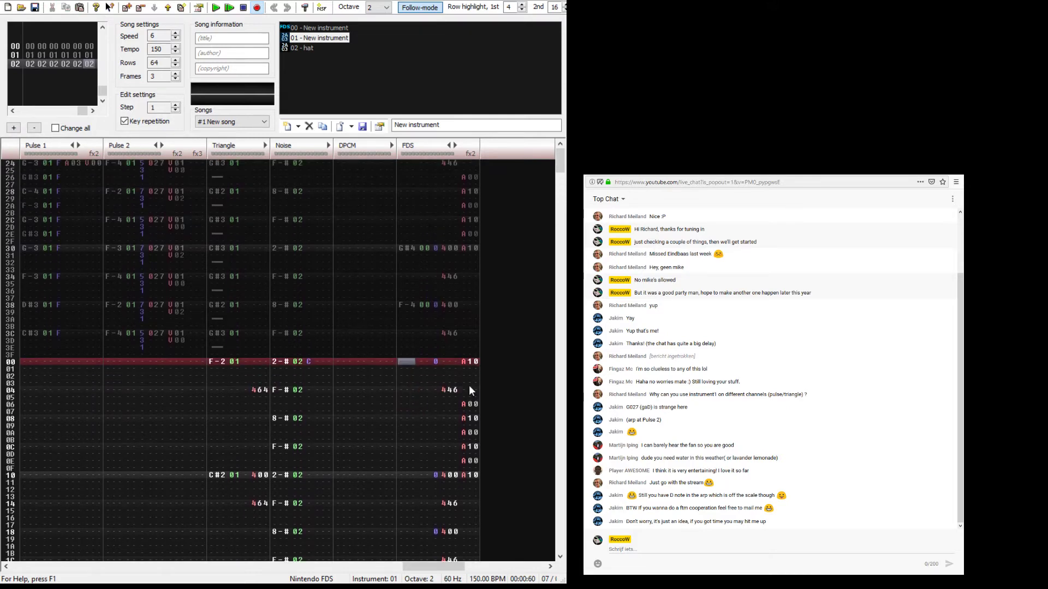
Step: Set the octave to 3, select FDS instrument 00 and enter G-3 at FDS row 00 of frame 02
key(b)
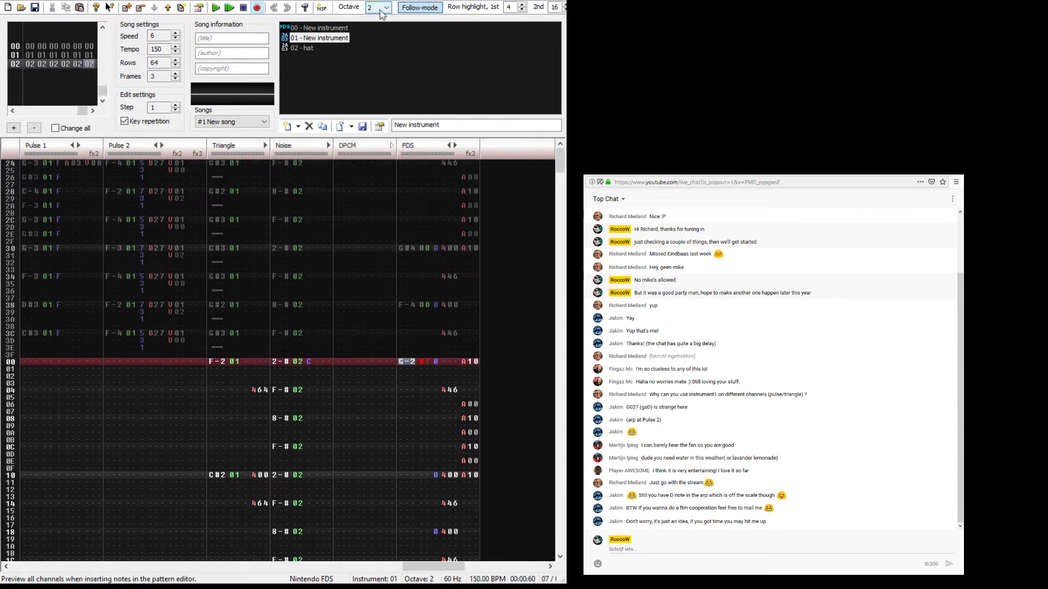
key(b)
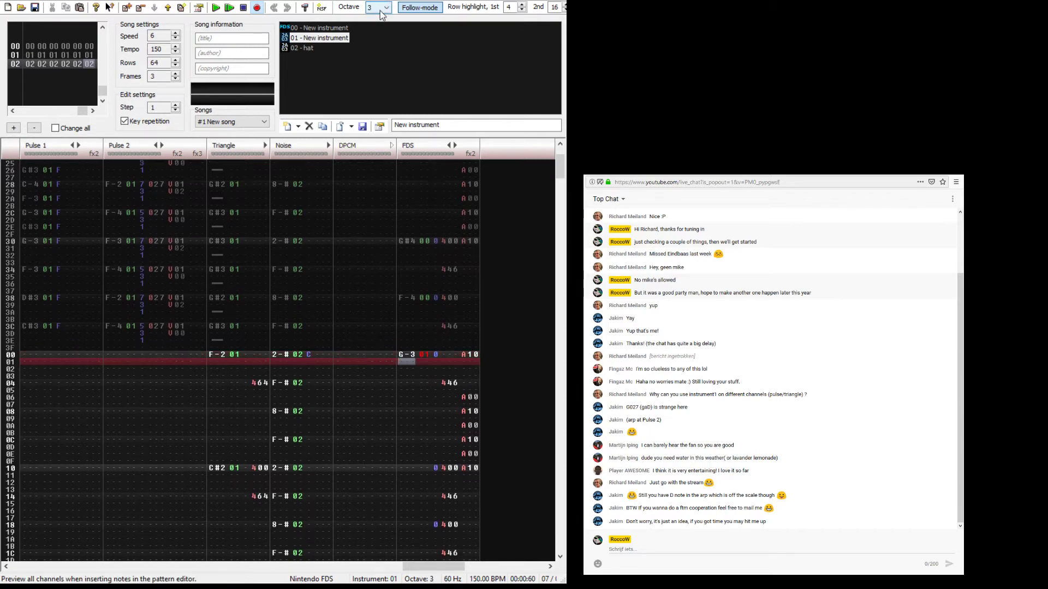
click(402, 354)
key(Down)
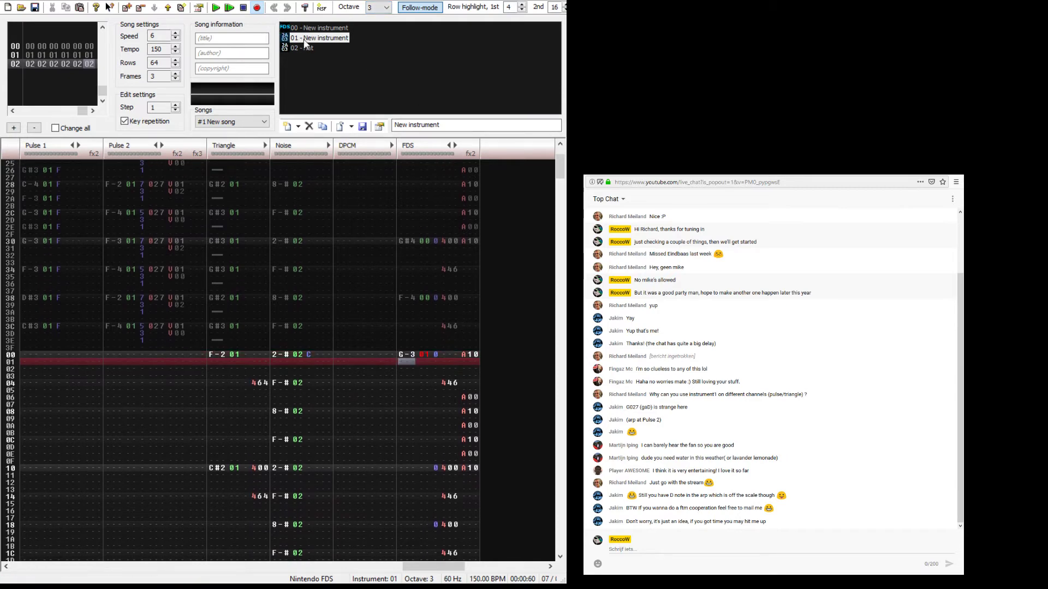
click(319, 28)
key(Up)
key(b)
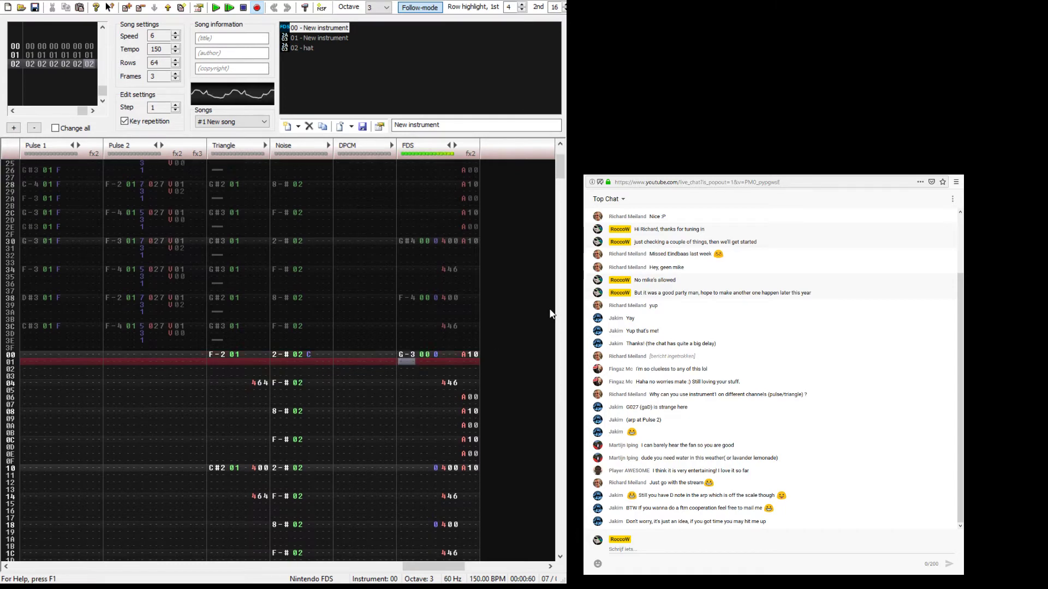
Step: Try out other pitches for the FDS note at row 00, ending on C#3, clear stray notes below it and play
key(Up)
key(b)
key(Up)
key(d)
key(Up)
key(x)
key(Up)
key(z)
key(Up)
key(x)
key(z)
key(Up)
key(Up)
key(d)
key(Up)
key(v)
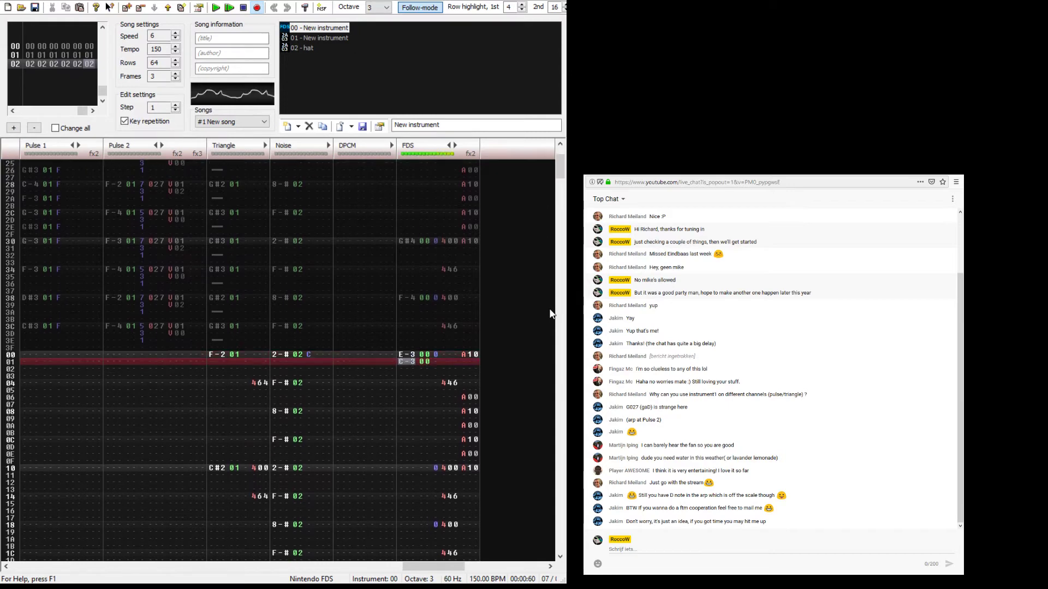
key(Delete)
key(Up)
key(Up)
key(x)
key(Up)
key(x)
key(z)
key(Up)
key(Up)
key(s)
key(Delete)
key(Return)
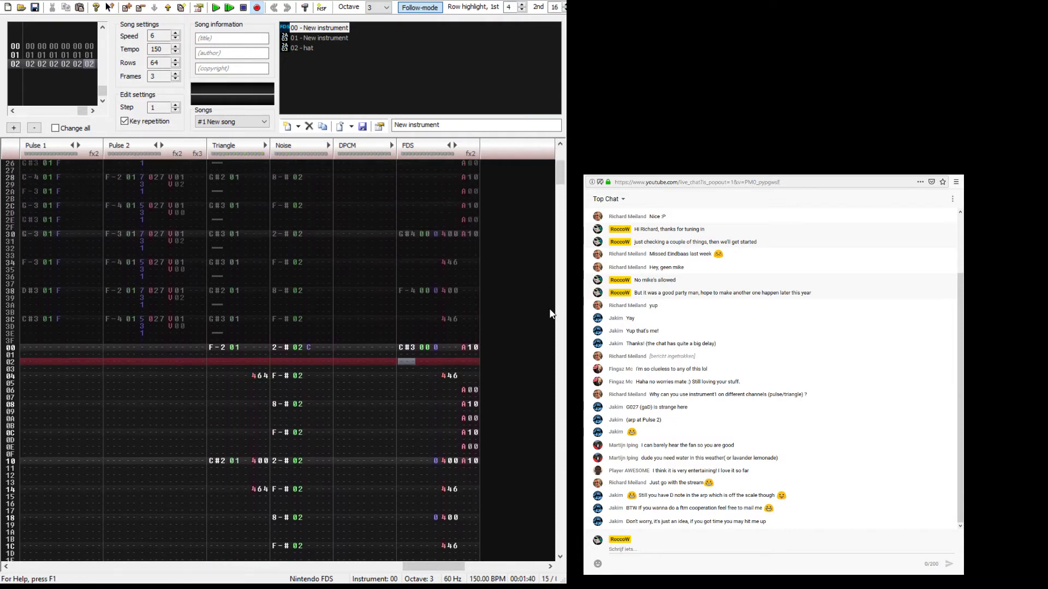
Step: Change the FDS note at row 00 of frame 02 to C#4 and play the frame
key(Up)
key(Up)
key(Up)
key(Up)
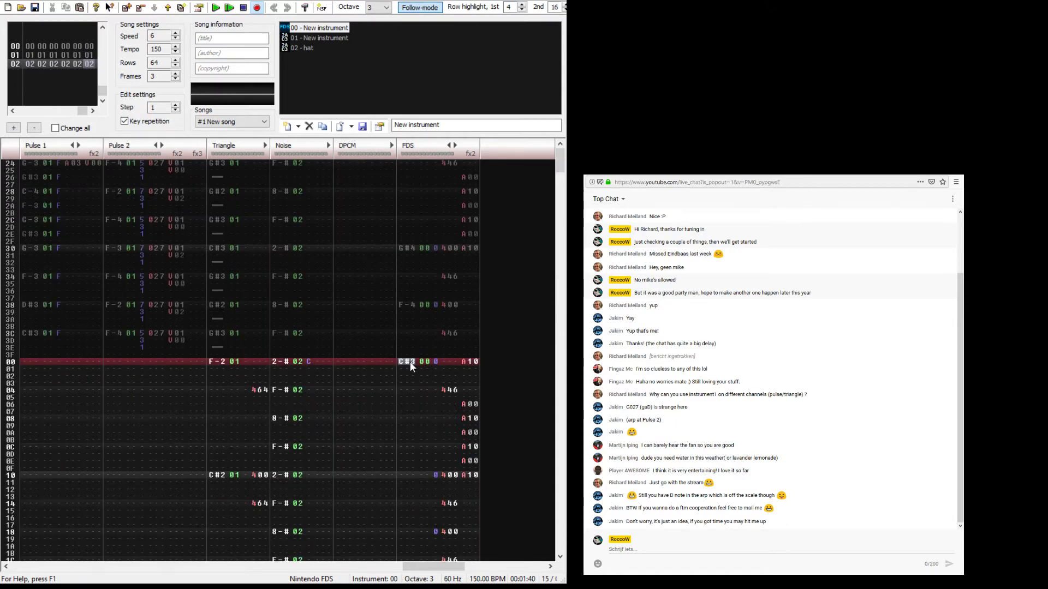
key(2)
key(Return)
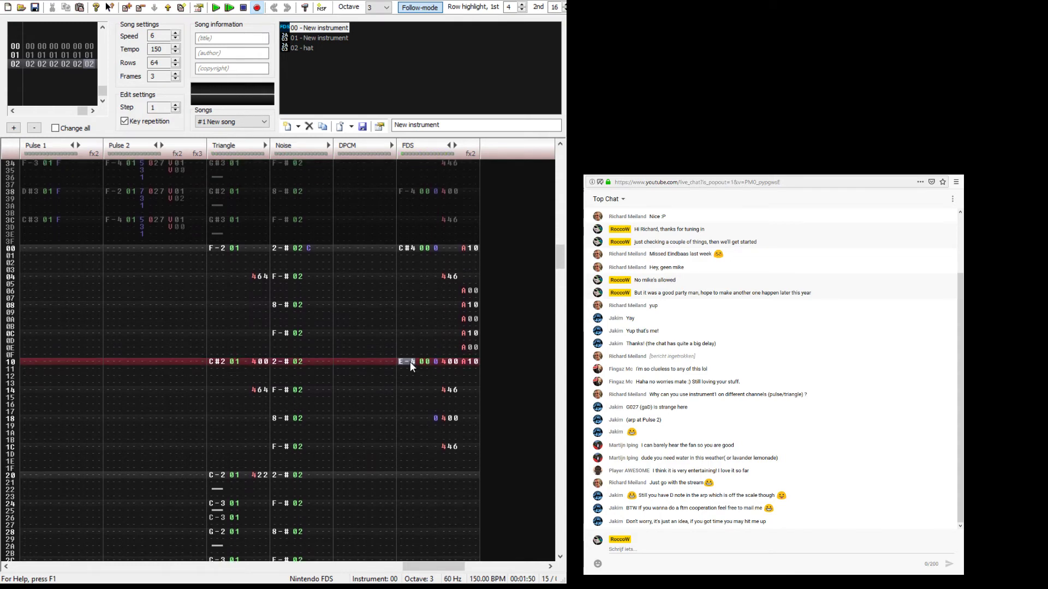
Step: Enter F-4 at FDS row 10 and C#4 at row 18 with instrument 00, and play the result
key(r)
key(Down)
key(Down)
key(Down)
key(Down)
key(Down)
key(Down)
key(Down)
key(w)
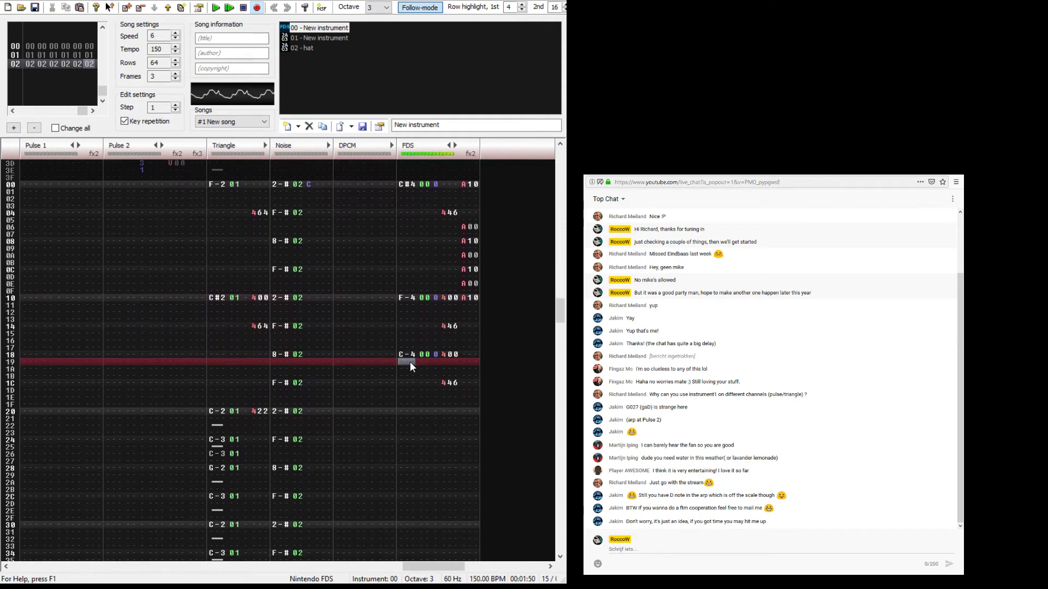
key(Return)
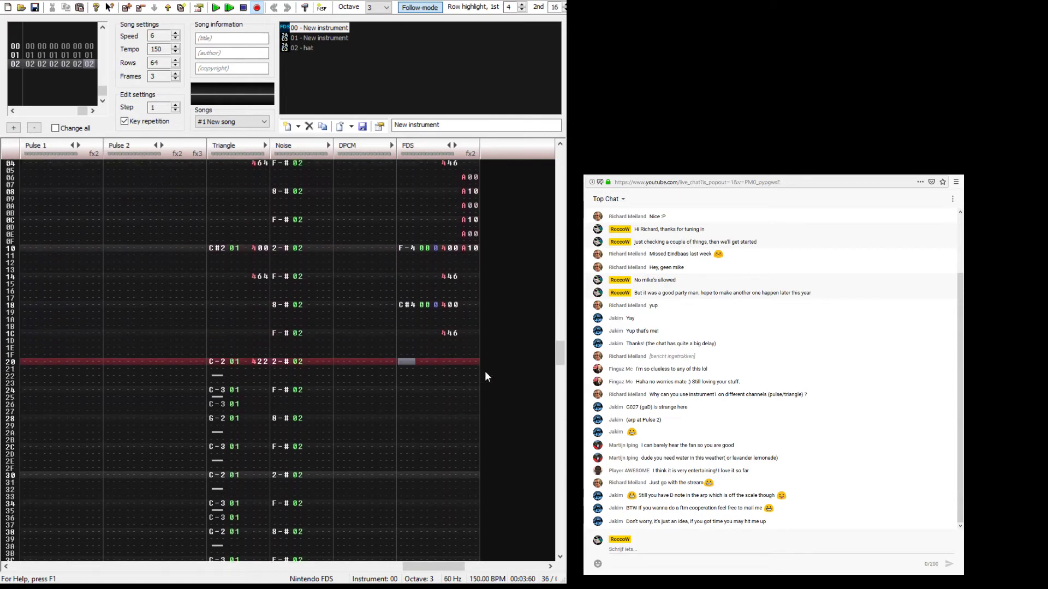
Step: Enter the FDS notes B-4 at row 20 and G-4 at row 24 with instrument 00
key(u)
key(Down)
key(Down)
key(Down)
key(Down)
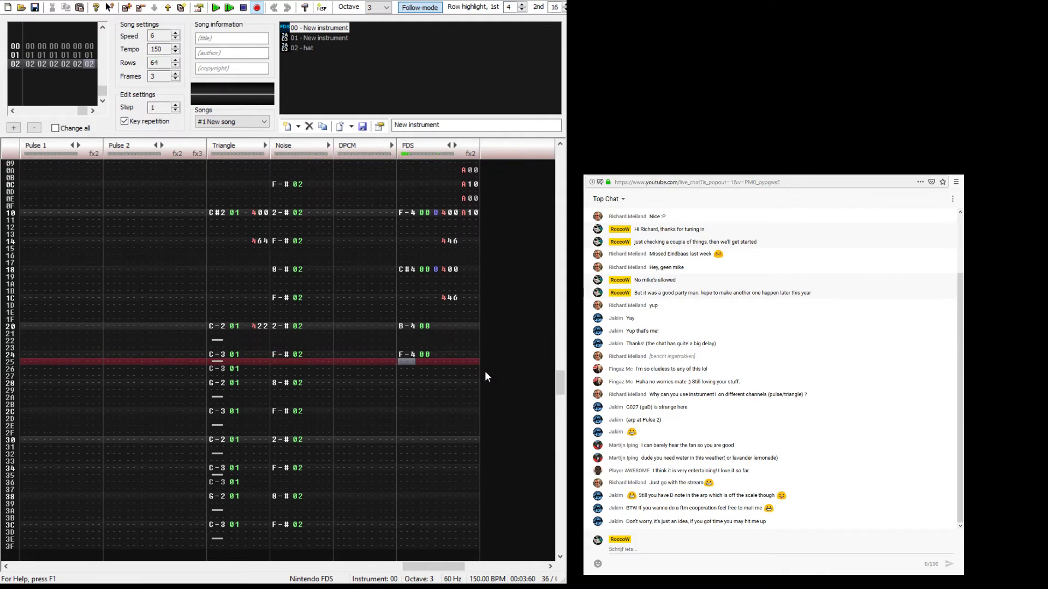
key(Up)
key(Down)
key(e)
key(Down)
key(Up)
key(r)
key(Up)
key(t)
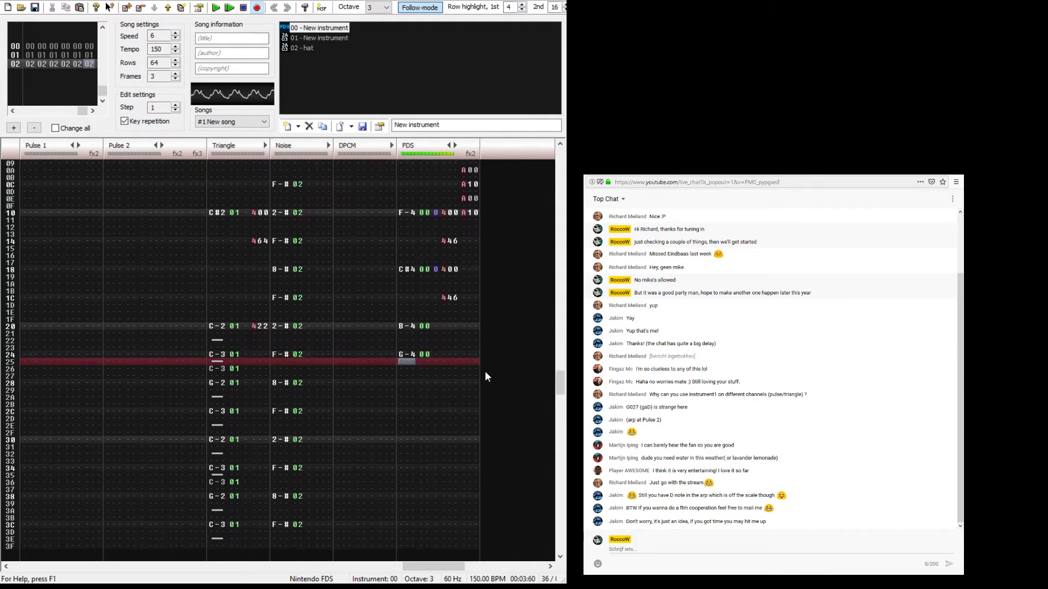
Step: Enter the FDS notes C-4 at row 28 and G-4 at row 2C with instrument 00
key(Down)
key(Down)
key(Down)
key(w)
key(Down)
key(Up)
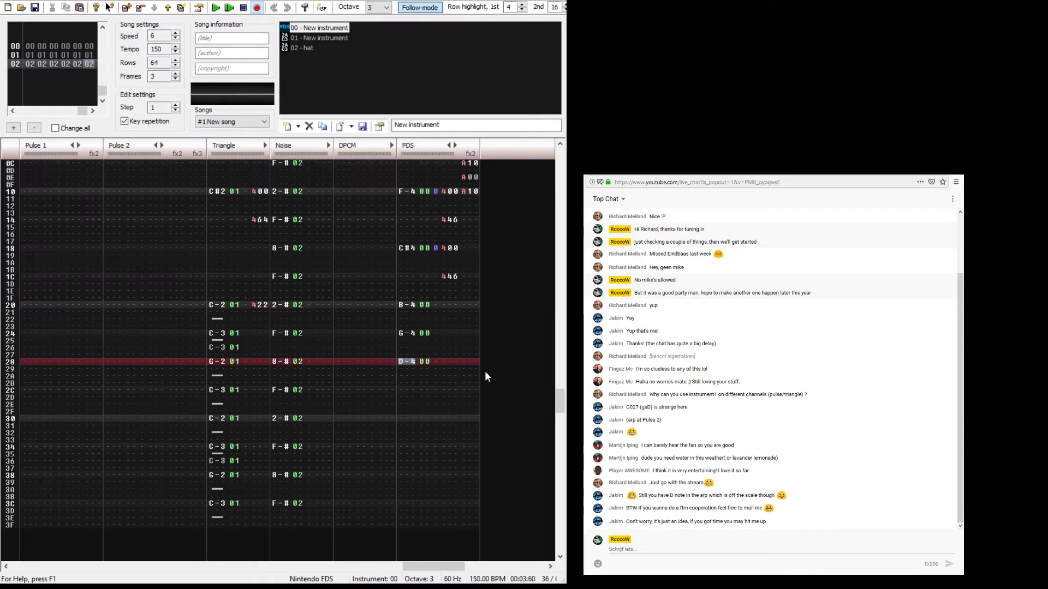
key(w)
key(Up)
key(Delete)
key(Up)
key(Up)
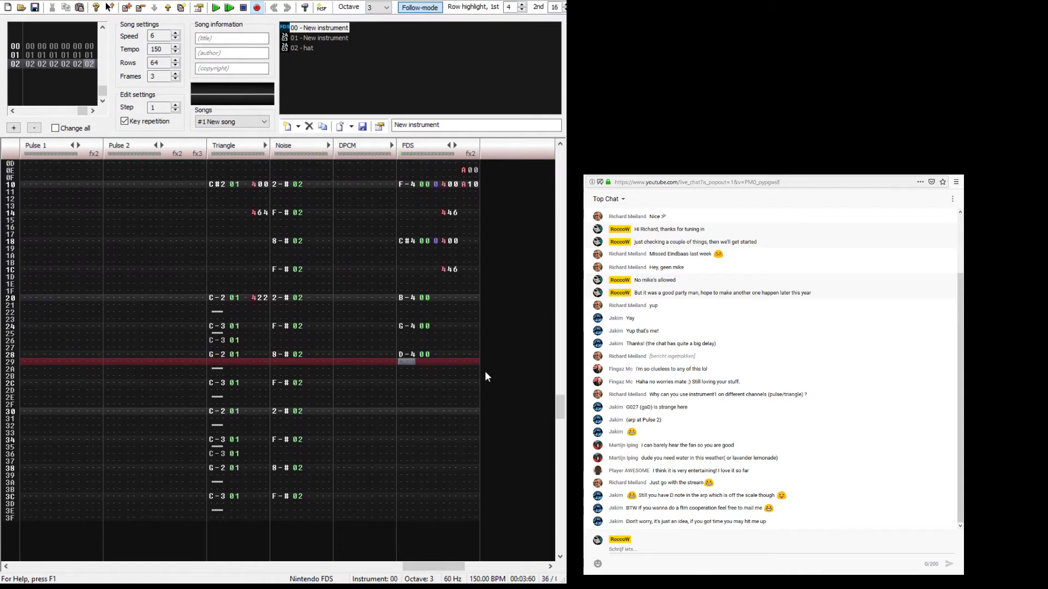
key(q)
key(Down)
key(Down)
key(Down)
key(r)
key(Up)
key(t)
Step: Copy the FDS notes and instruments in rows 20 to 2F and paste them at row 30
key(Up)
key(Up)
key(Up)
key(Up)
key(Up)
key(Up)
key(Up)
key(Up)
key(Up)
key(Up)
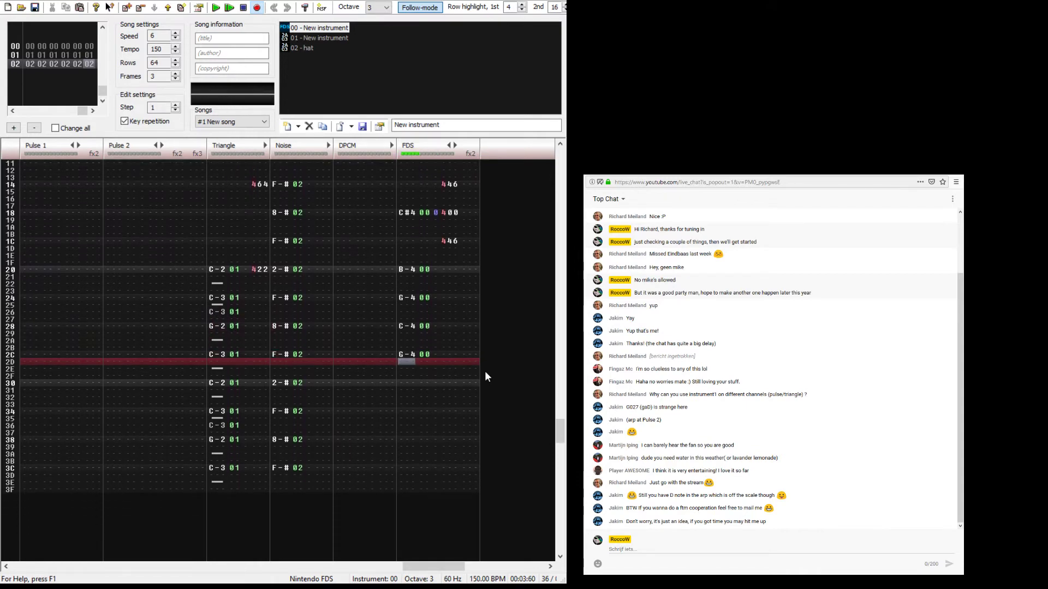
key(Up)
key(Up)
key(Up)
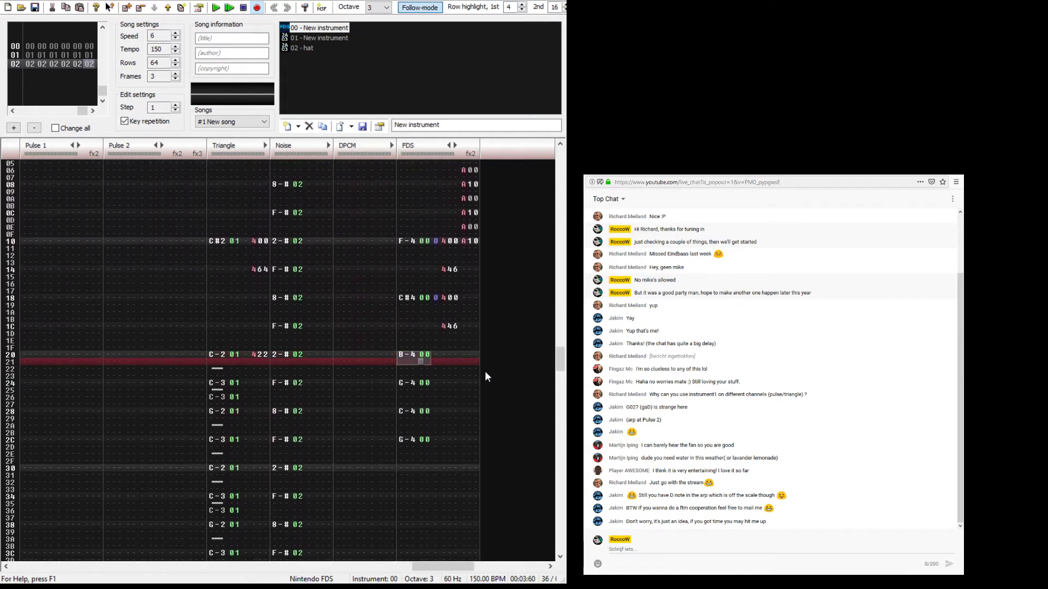
key(shift+Down)
key(shift+Down)
key(shift+Down)
key(shift+Down)
key(shift+Down)
key(shift+Down)
key(shift+Down)
key(shift+Down)
key(shift+Down)
key(shift+Down)
key(shift+Down)
key(shift+Down)
key(shift+Down)
key(shift+Down)
key(shift+Down)
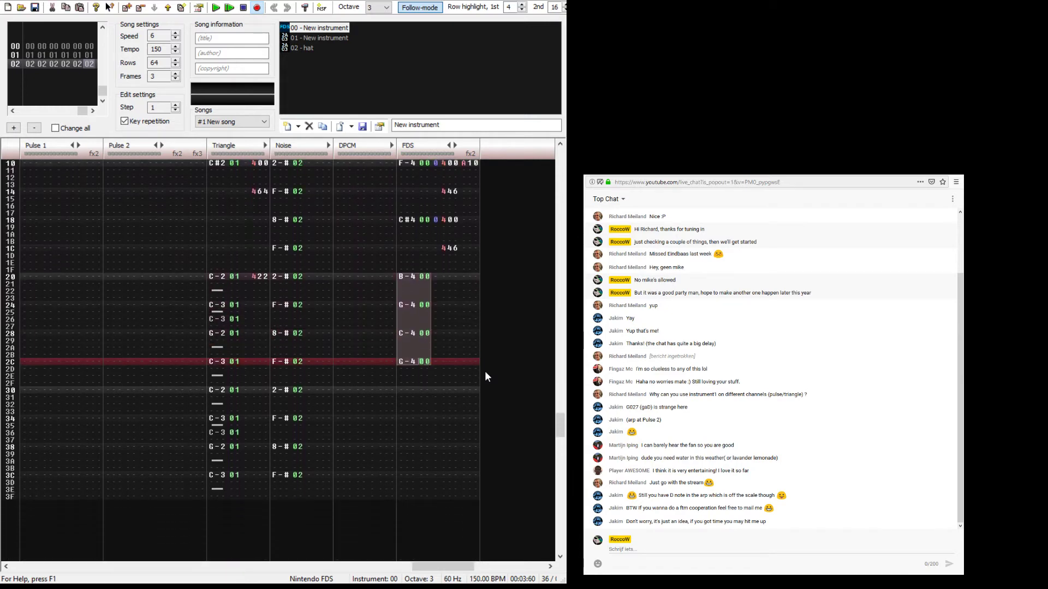
key(ctrl+c)
key(Down)
key(ctrl+v)
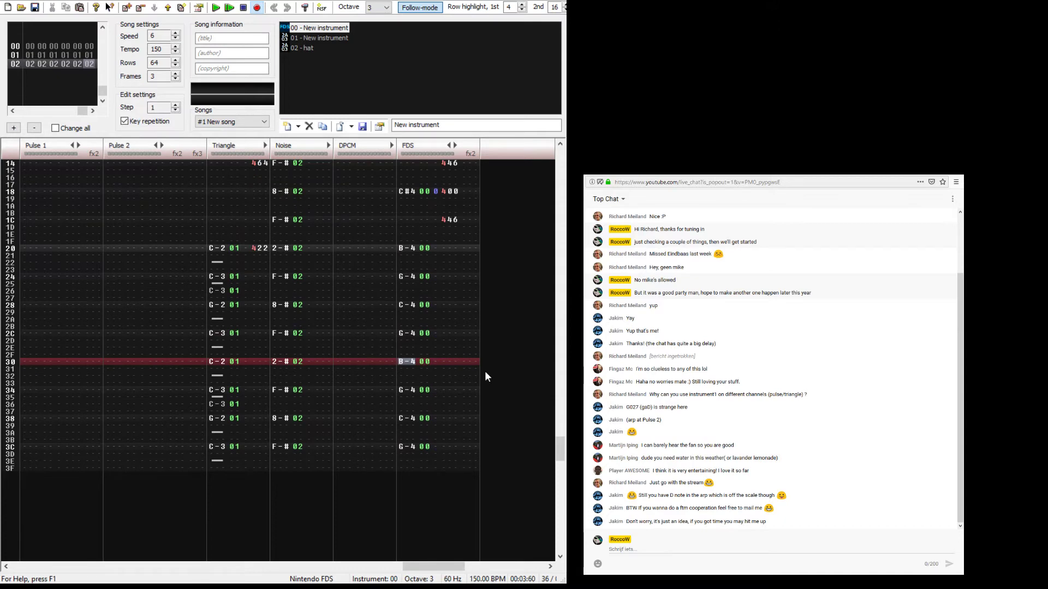
Step: Play frame 02 to check the new FDS melody against the bass and drums
key(Up)
key(Up)
key(Up)
key(Up)
key(Up)
key(Up)
key(Up)
key(Up)
key(Up)
key(Up)
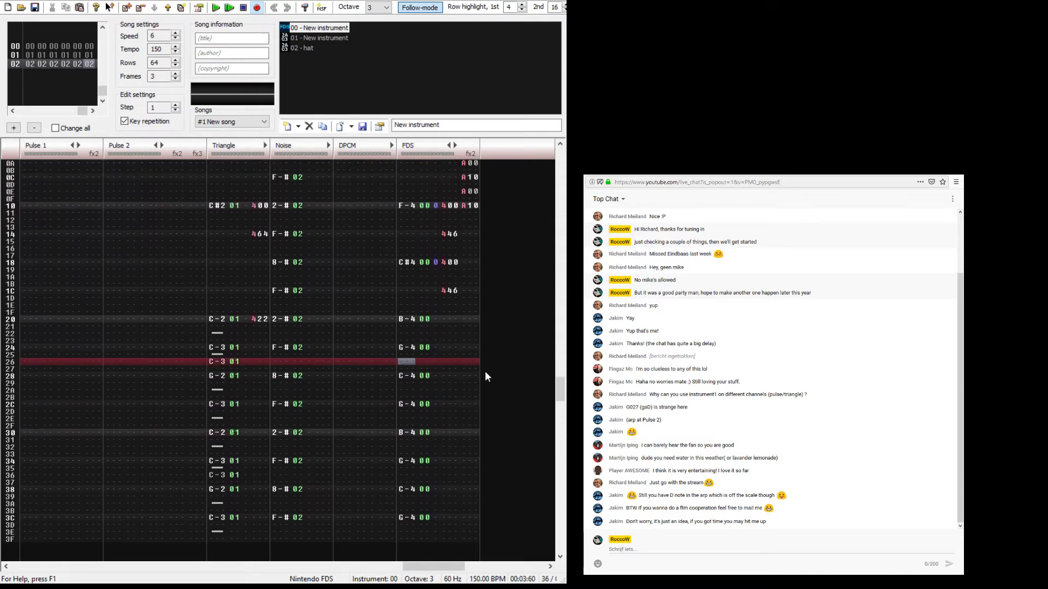
key(Return)
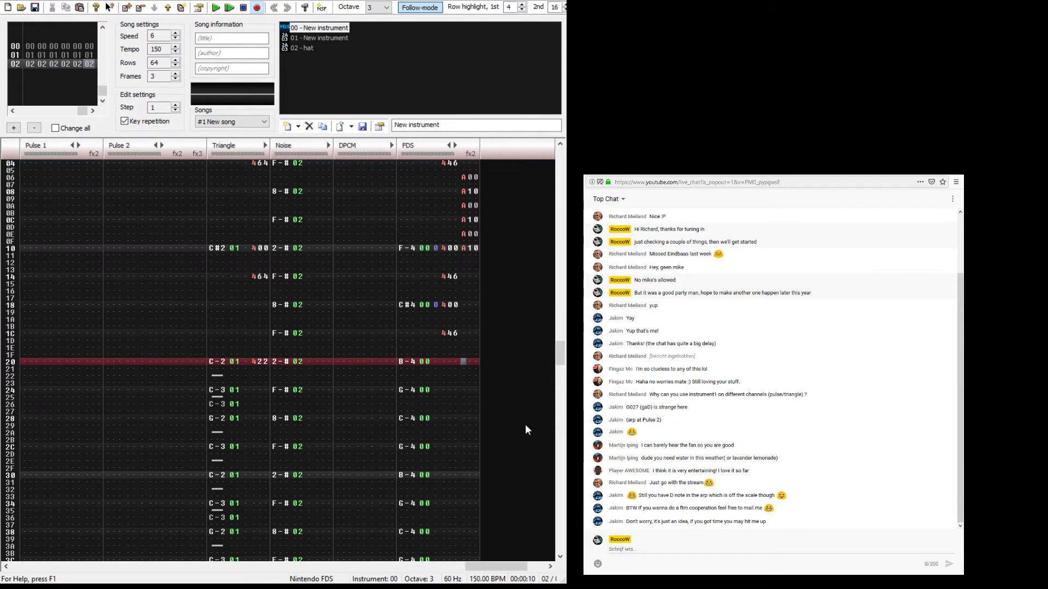
Step: Enter the effect A30 in the second effect column of the FDS channel at row 20
text(a10)
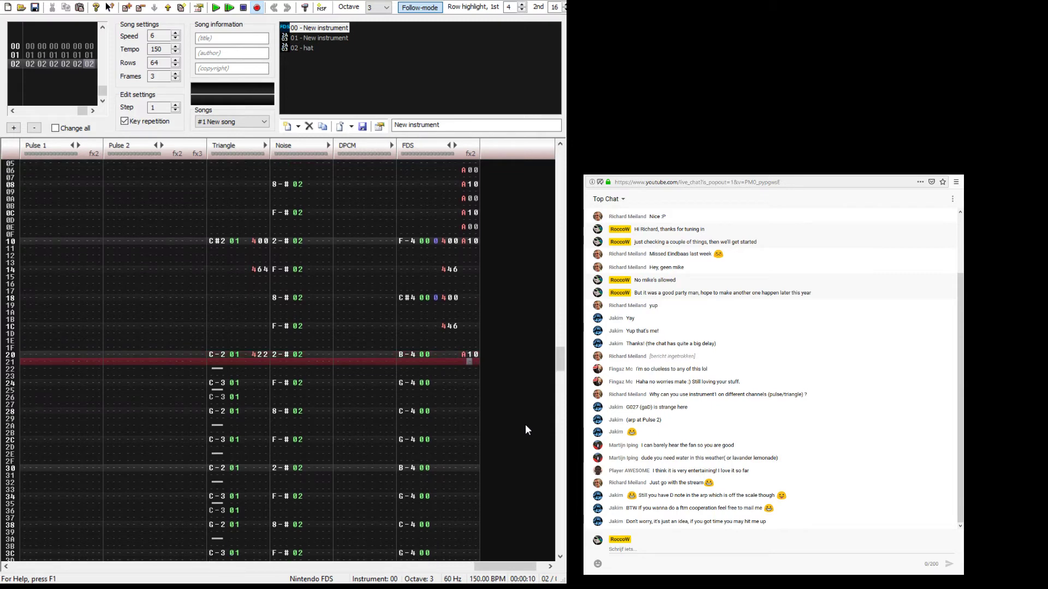
key(Down)
key(Left)
key(Up)
key(Up)
key(Down)
key(Down)
key(Up)
key(Up)
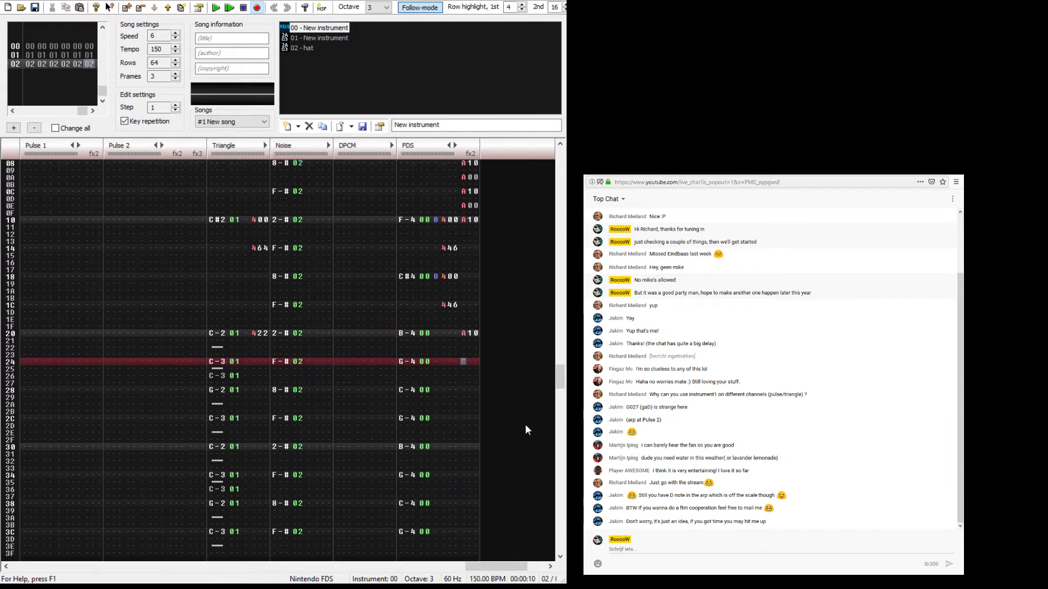
text(3)
key(Up)
Step: Copy the A30 effect from FDS row 20 and paste it at rows 24, 28 and 2C
key(shift+Right)
key(shift+Right)
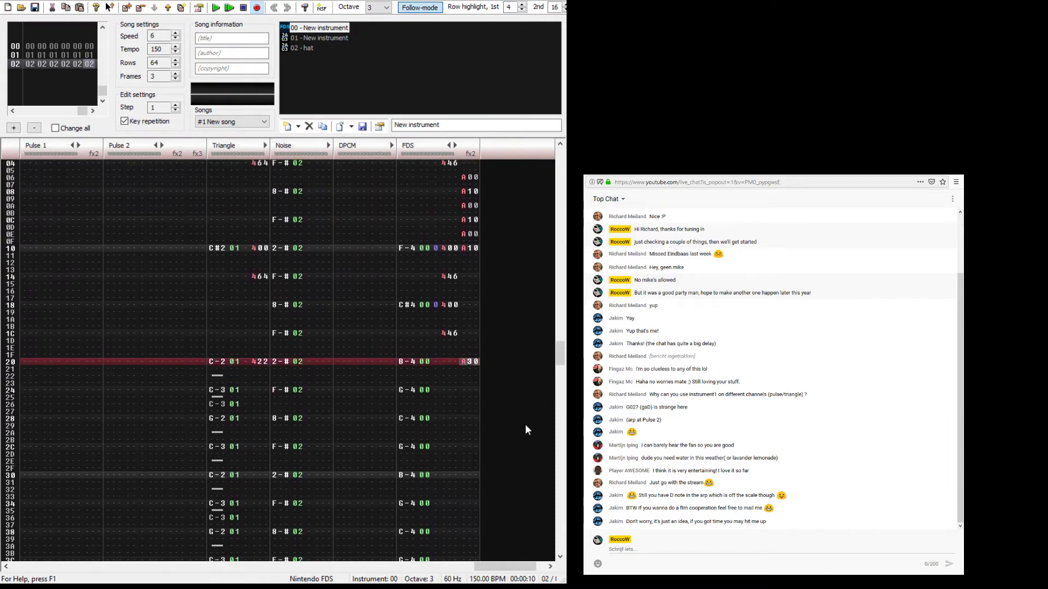
key(ctrl+c)
key(Down)
key(Down)
key(Down)
key(Down)
key(Left)
key(Left)
key(ctrl+v)
key(Up)
key(Down)
key(Down)
key(Down)
key(Down)
key(Down)
key(ctrl+v)
key(Down)
key(Down)
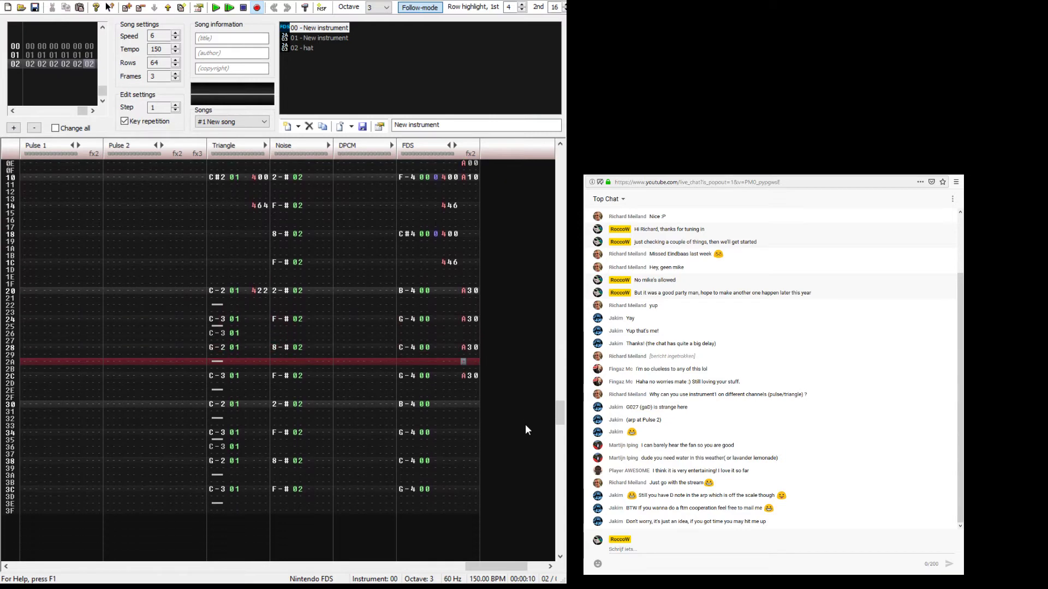
Step: Paste the A30 effect into the FDS second effect column at rows 30, 34, 38 and 3C
key(Up)
key(Down)
key(Down)
key(Down)
key(Down)
key(Down)
key(Down)
key(Down)
key(ctrl+v)
key(Down)
key(Down)
key(Down)
key(Down)
key(Down)
key(Down)
key(Down)
key(Down)
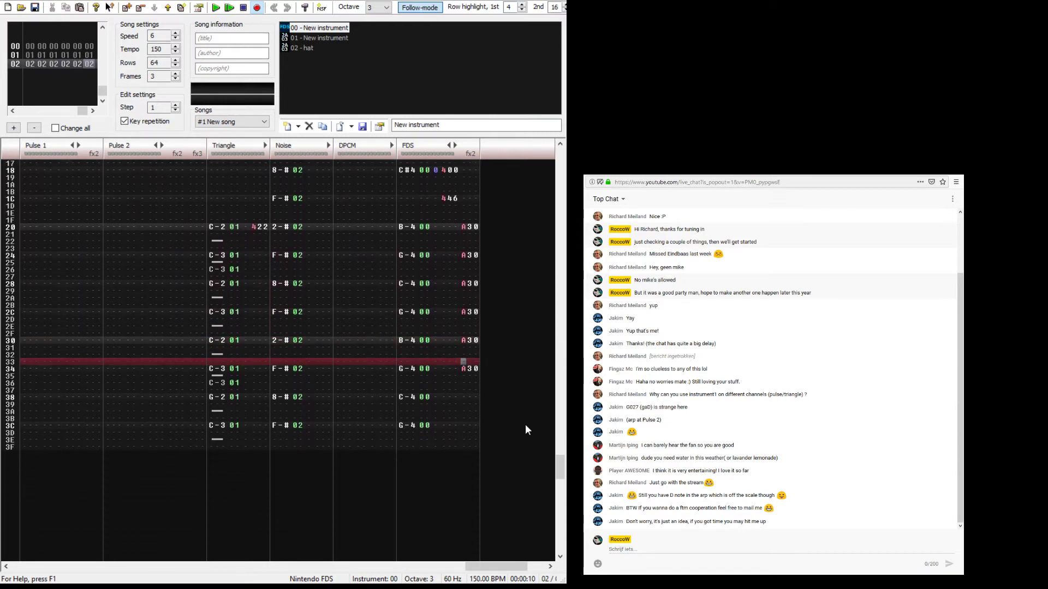
key(ctrl+v)
Step: Set the volume of the FDS note at row 20 to C
key(Up)
key(Up)
key(Up)
key(Up)
key(Up)
key(Up)
key(Up)
key(Up)
key(Up)
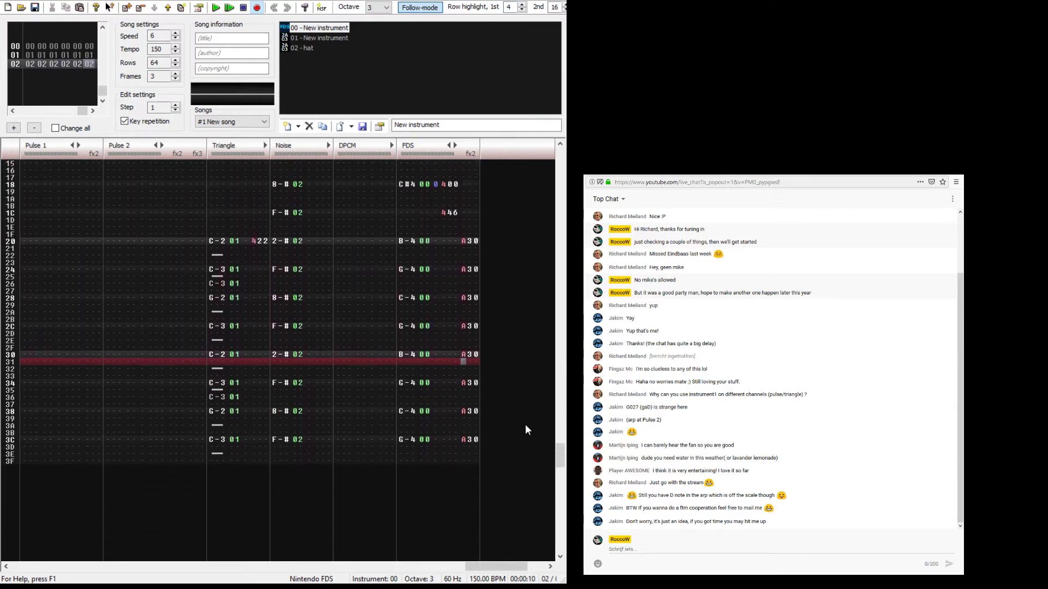
key(Up)
key(Up)
key(Up)
key(Up)
key(Up)
key(Up)
key(Up)
key(Up)
key(Up)
key(Up)
key(Up)
key(Up)
key(Up)
key(Up)
key(Left)
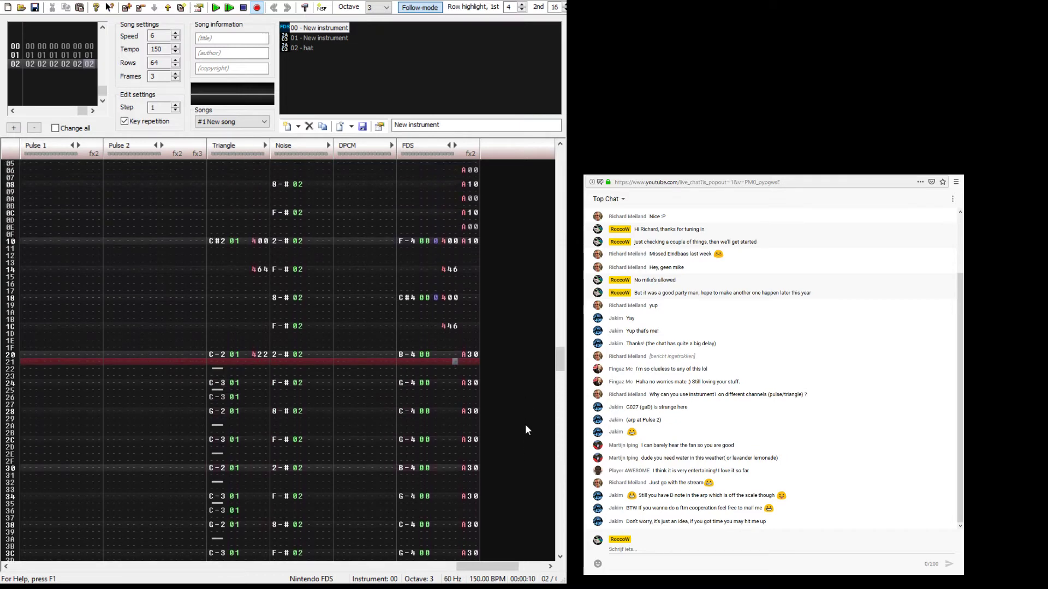
key(Up)
key(Left)
key(Left)
key(Left)
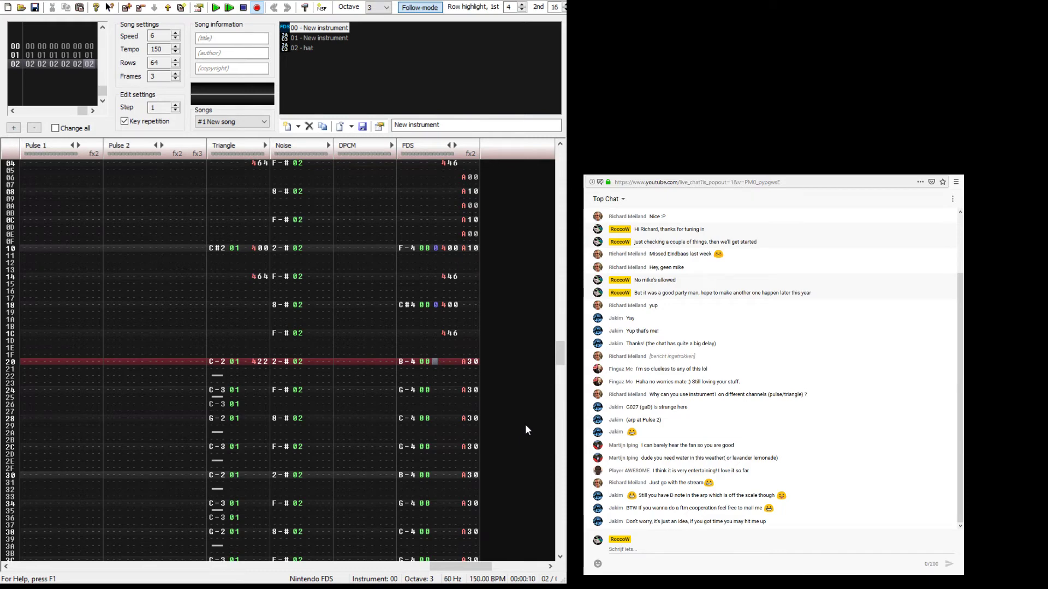
key(c)
Step: Play frame 02 to check the FDS melody with the A30 effects and the row 20 volume
key(Up)
key(Up)
key(Up)
key(Up)
key(Up)
key(Up)
key(Up)
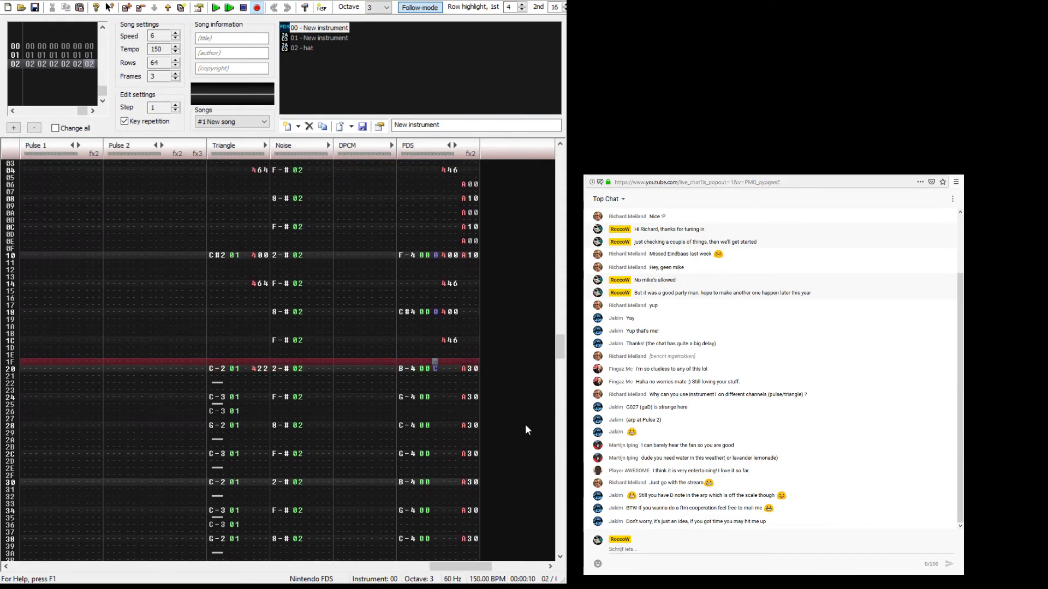
key(Up)
key(Up)
key(Up)
key(Up)
key(Up)
key(Up)
key(Up)
key(Up)
key(Up)
key(Up)
key(Up)
key(Up)
key(Up)
key(Up)
key(Up)
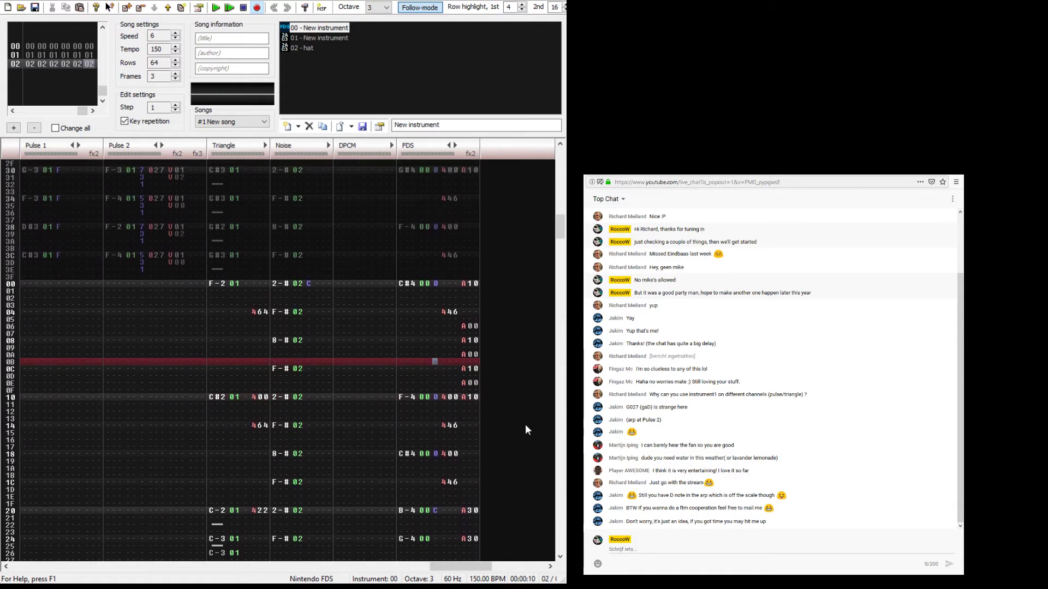
key(Return)
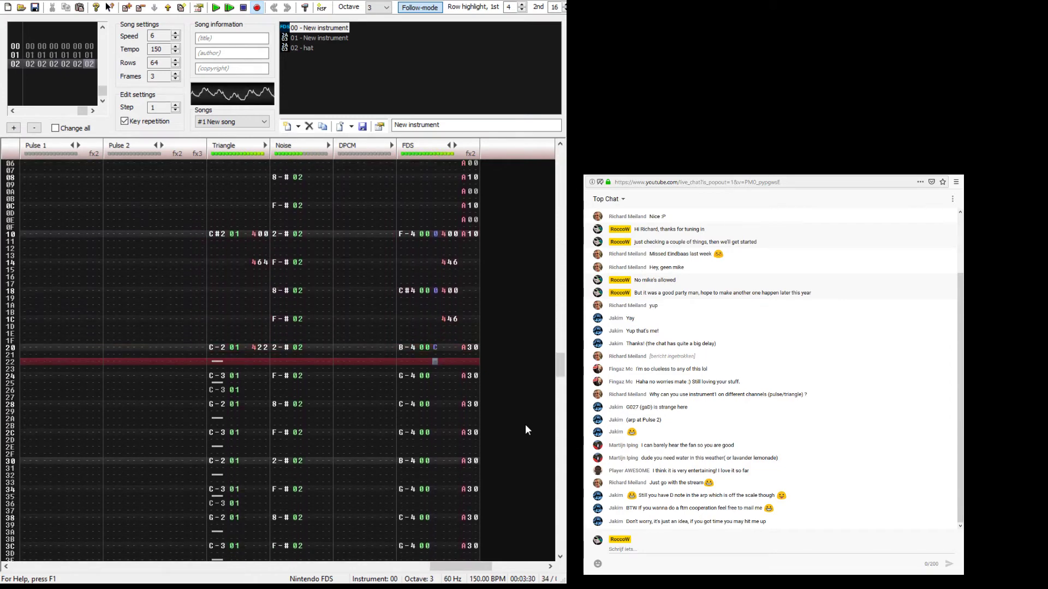
key(Return)
Step: Enter the effect 400 in the first effect column of the FDS channel at row 20
key(Up)
key(Up)
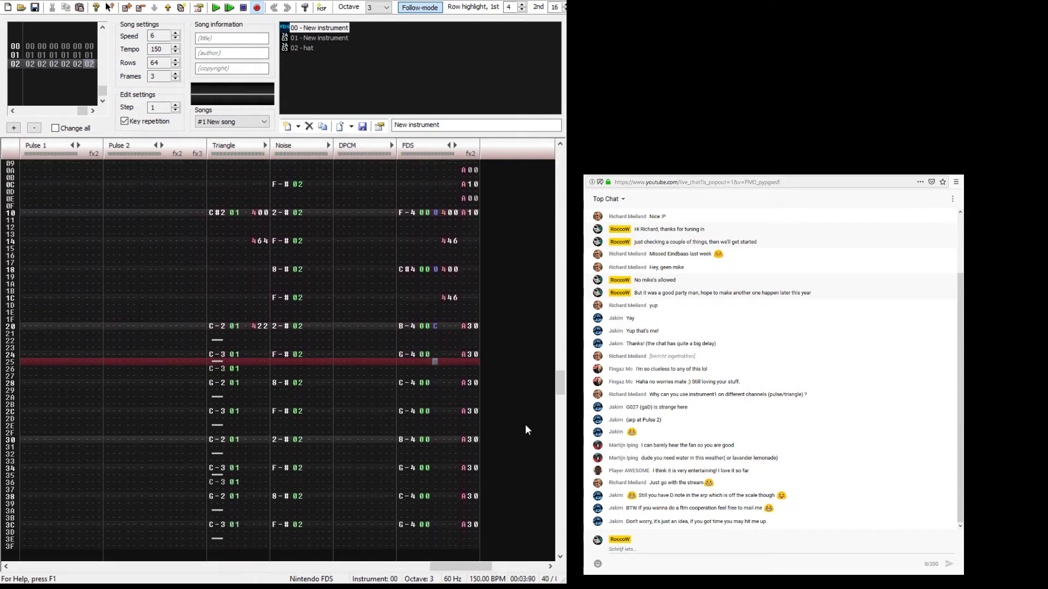
key(Up)
key(Up)
key(Up)
key(Up)
key(Up)
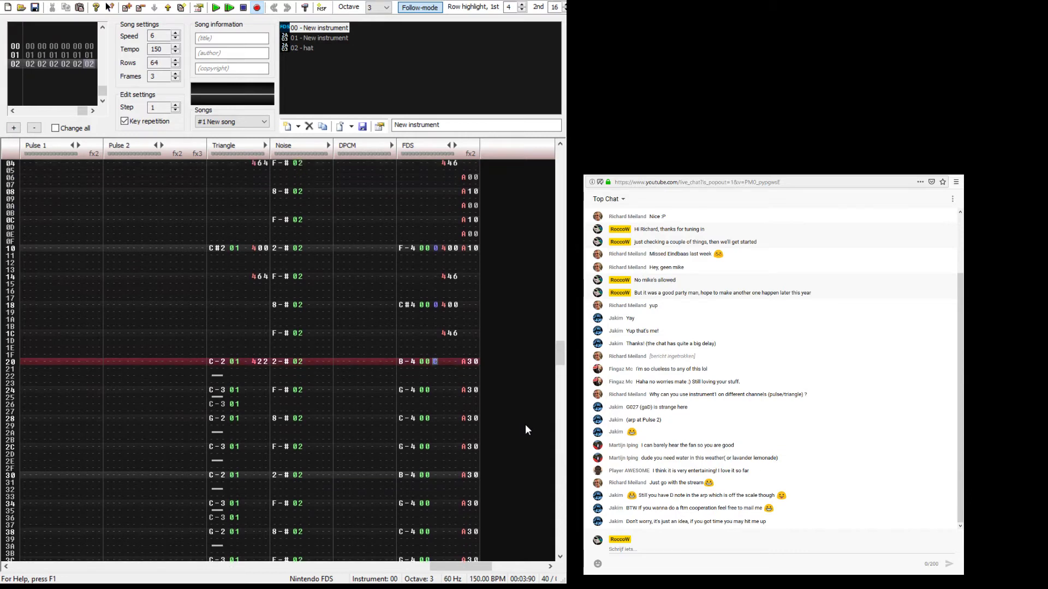
key(Left)
key(Right)
key(Right)
key(4)
key(Down)
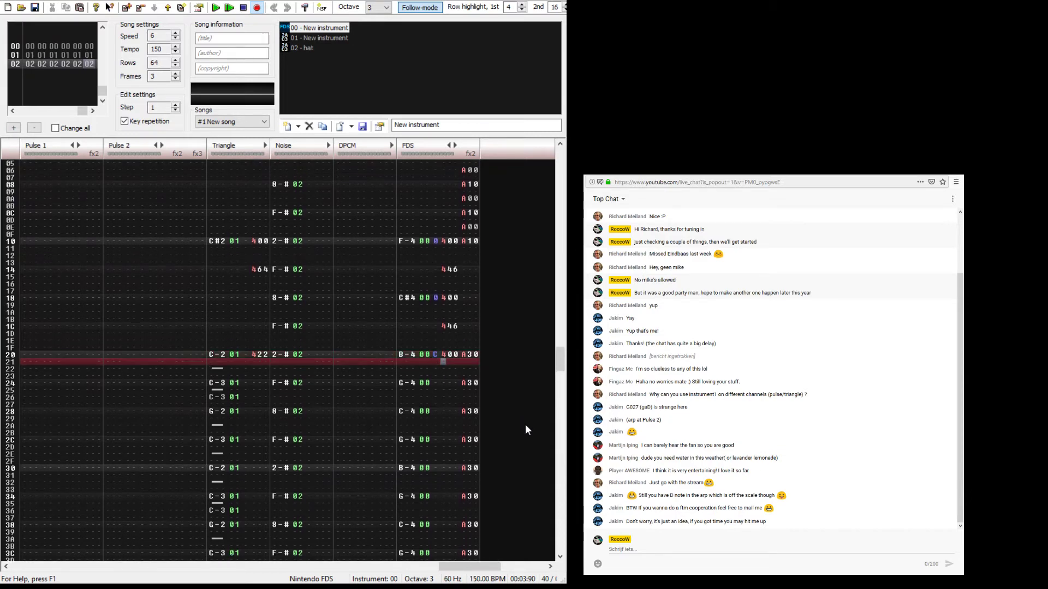
Step: Set the volume of the FDS notes at rows 24, 28 and 2C to C
key(Left)
key(Down)
key(Down)
key(Down)
key(c)
key(Down)
key(Down)
key(Down)
key(c)
key(Down)
key(Down)
key(Down)
key(c)
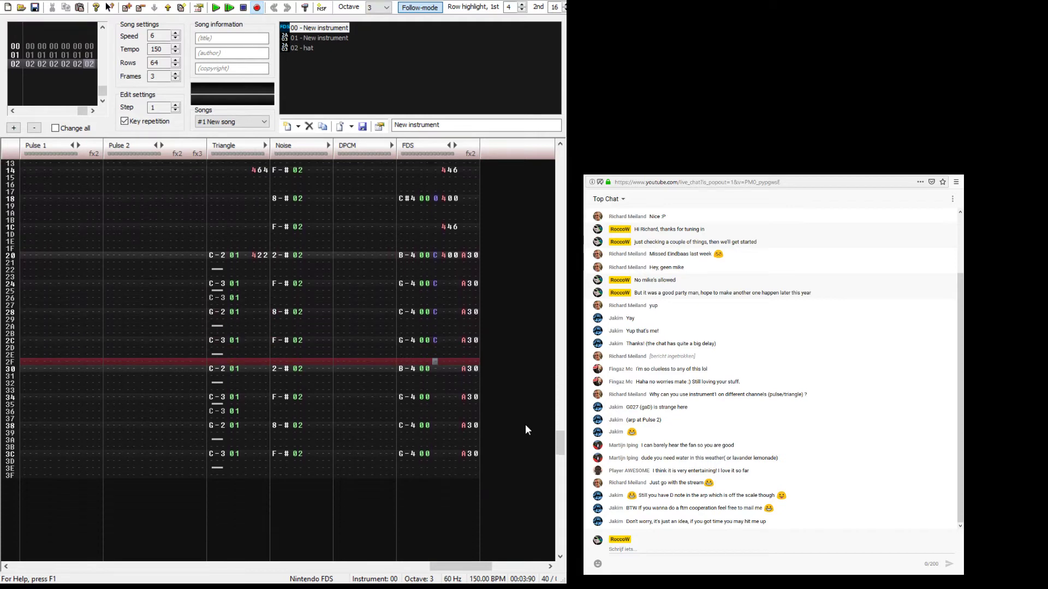
Step: Set the volume of the FDS notes at rows 30, 34, 38 and 3C to C
key(Down)
key(Down)
key(Down)
key(c)
key(Down)
key(Down)
key(Down)
key(c)
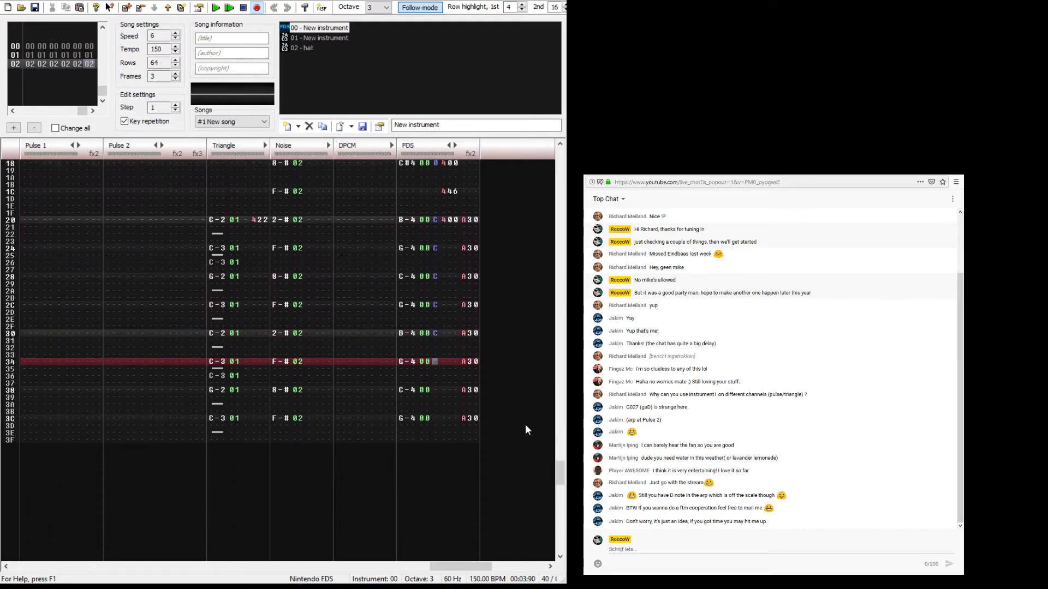
key(Down)
key(Down)
key(Down)
key(c)
key(Down)
key(Down)
key(Down)
key(c)
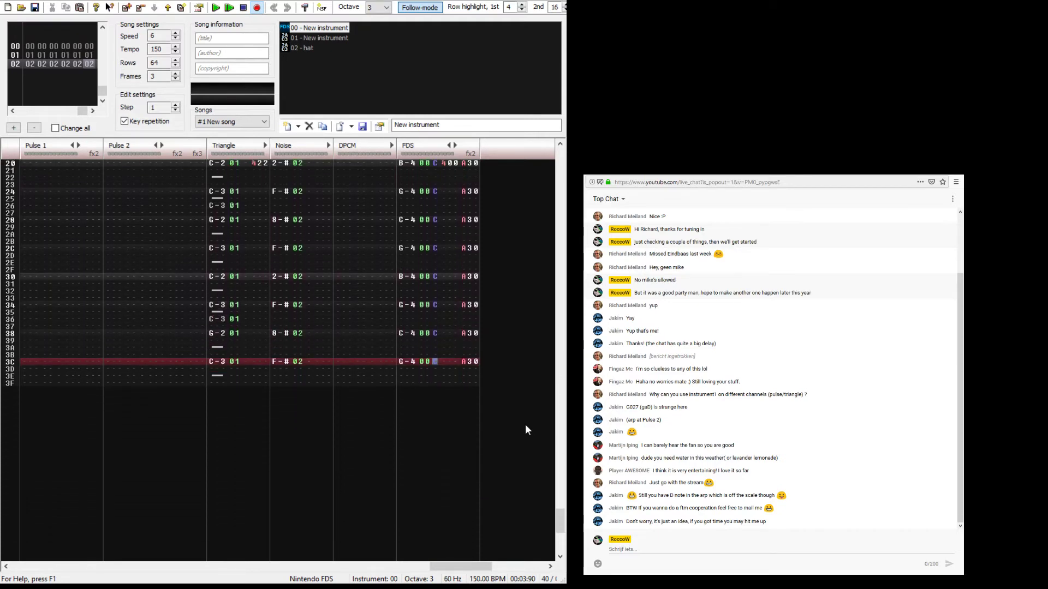
Step: Play frame 02 to check the FDS melody with the volume C notes and the 400 effect
key(Return)
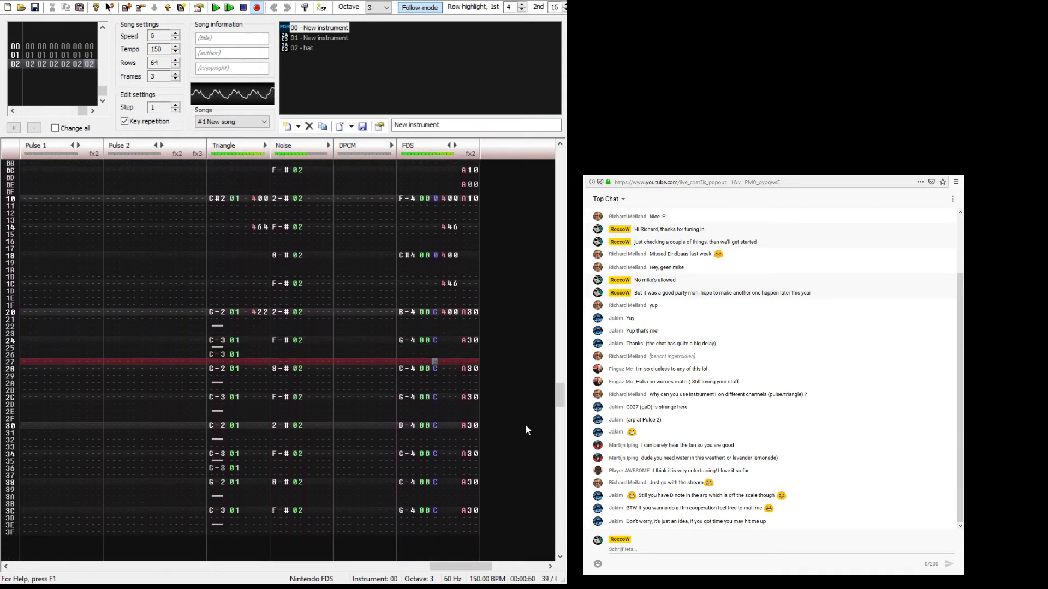
key(Return)
key(Up)
key(Up)
key(Up)
key(Up)
key(Up)
key(Up)
key(Up)
key(Up)
key(Up)
key(Up)
key(Up)
key(Up)
key(Up)
key(Up)
key(Up)
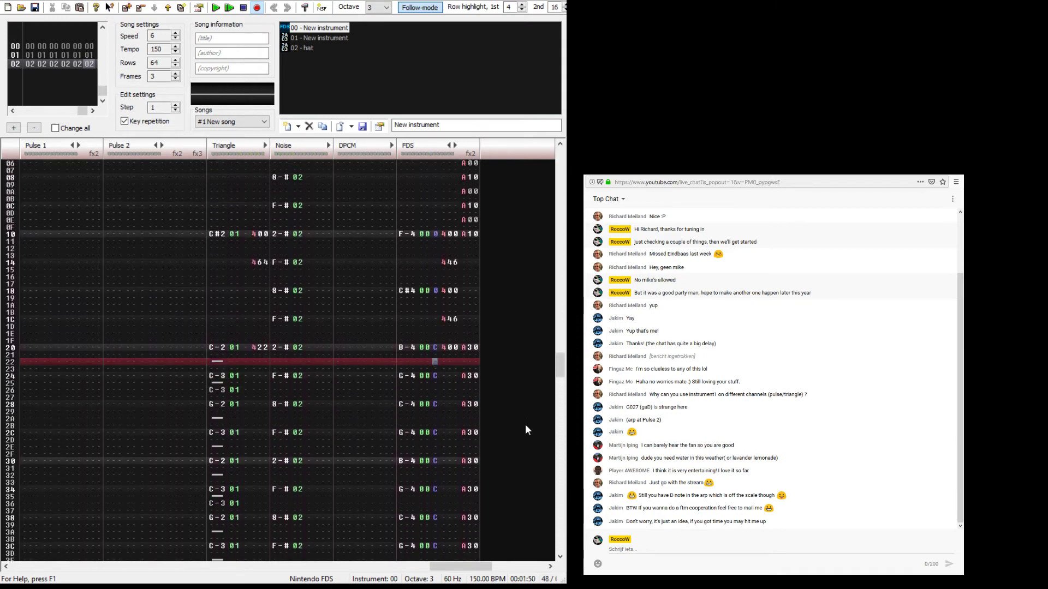
Step: Try C-4, B-4 and C-5 as the FDS note at row 20
key(Left)
key(Left)
key(Left)
key(u)
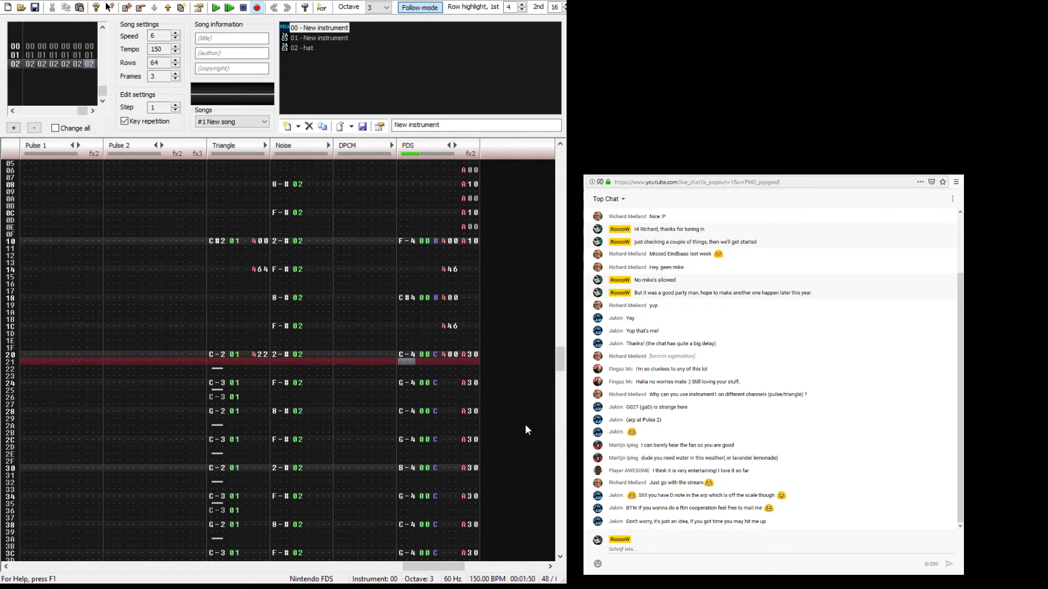
key(Up)
key(u)
key(Up)
key(u)
key(F5)
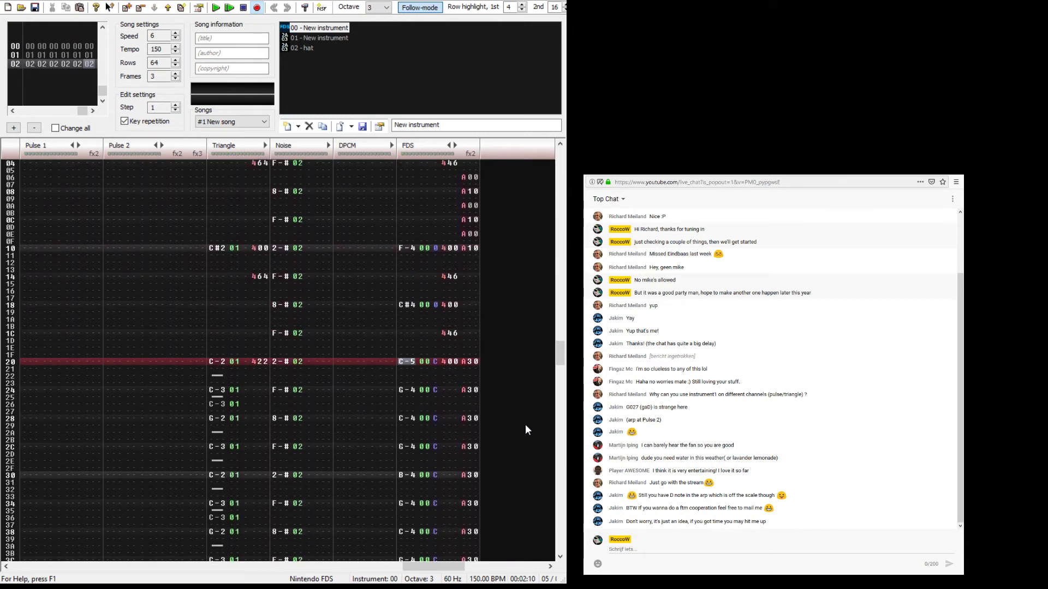
key(u)
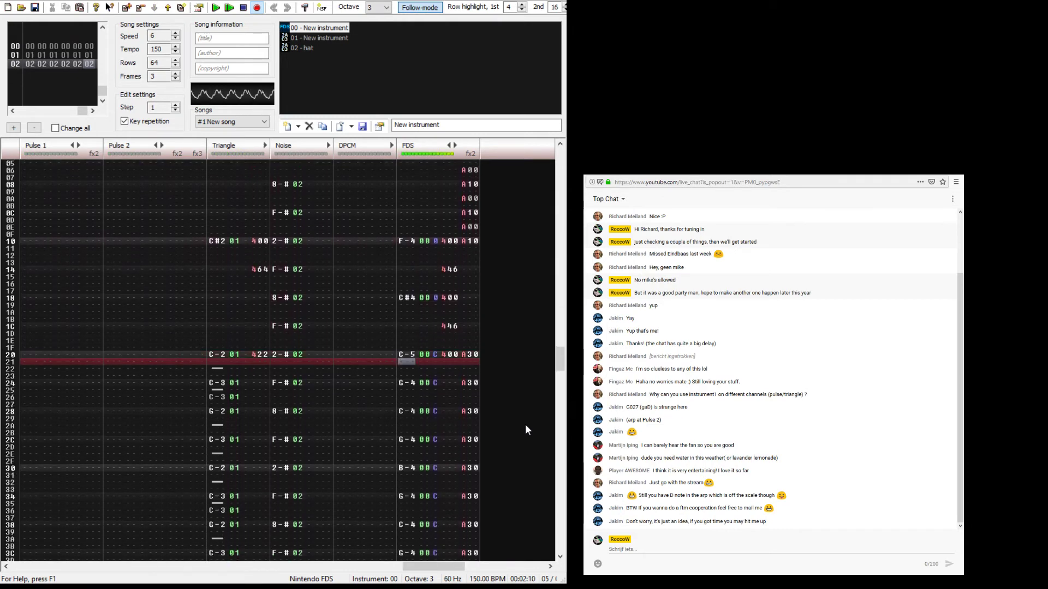
key(Up)
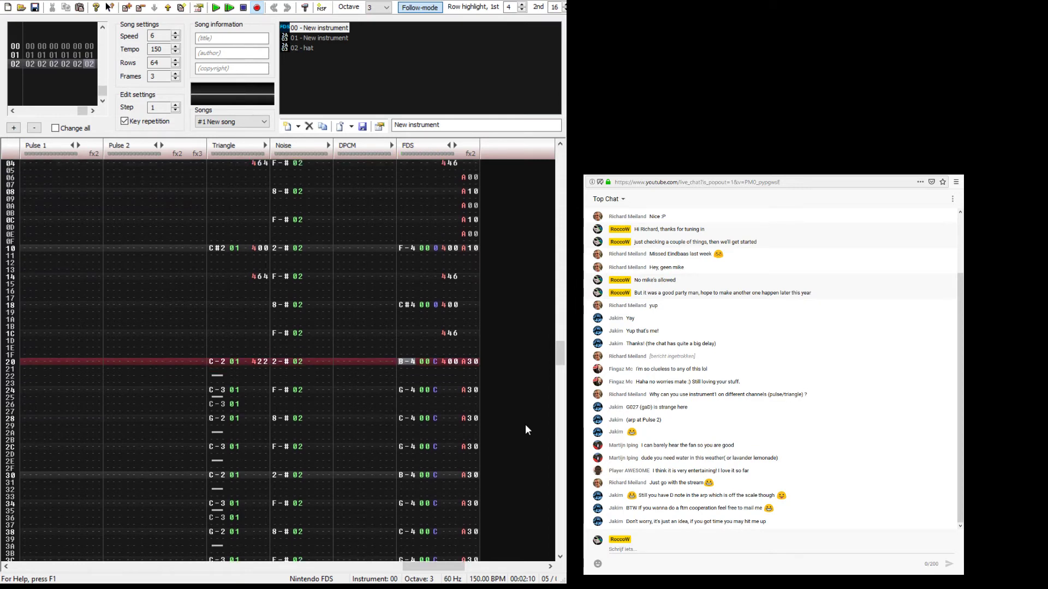
Step: Try lower pitches such as G#4 for the FDS note at row 20
key(t)
key(Up)
key(r)
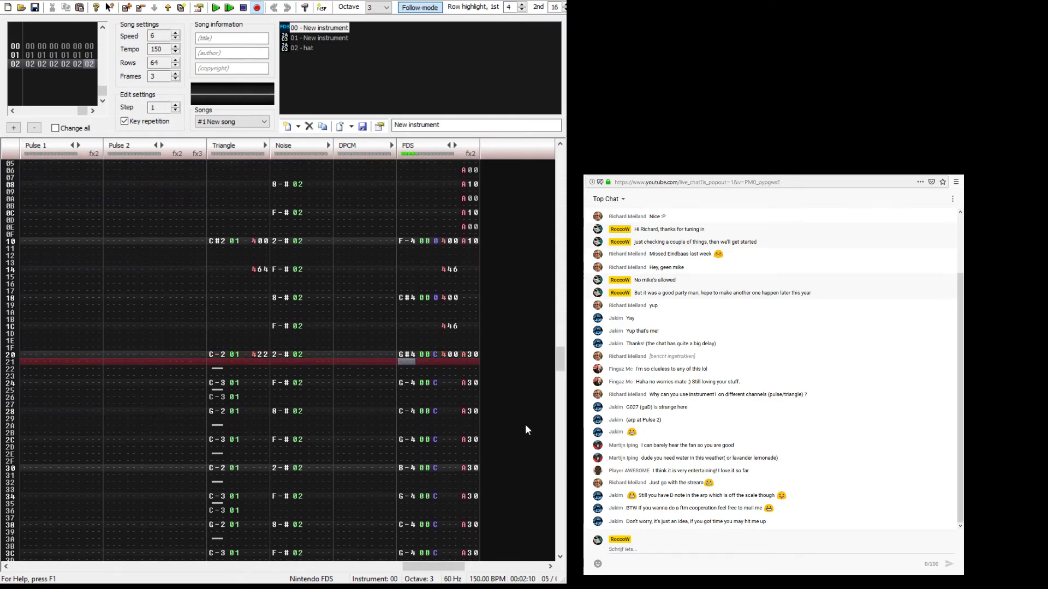
key(Up)
key(6)
key(t)
key(Up)
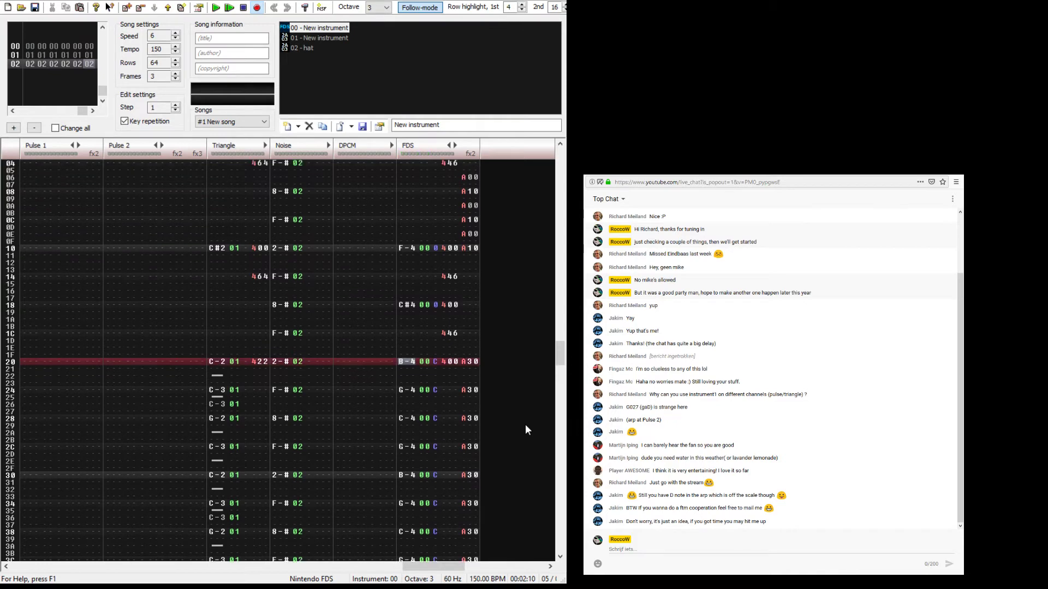
Step: Set the FDS note at row 20 to G-4
key(i)
key(Up)
key(e)
key(Up)
key(t)
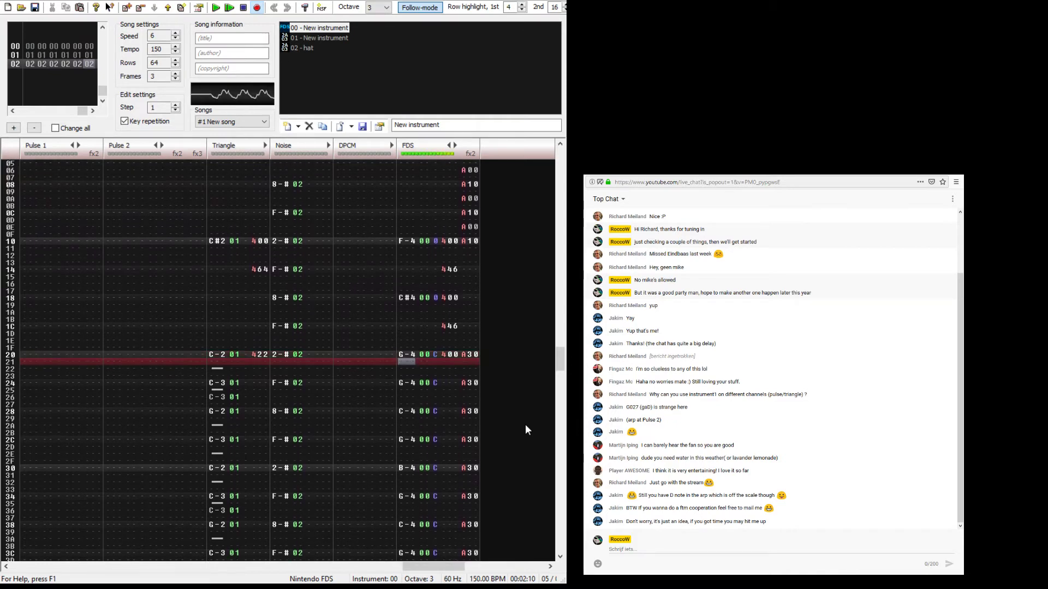
Step: Set the FDS note at row 24 to C-5
key(Down)
key(Down)
key(Down)
key(u)
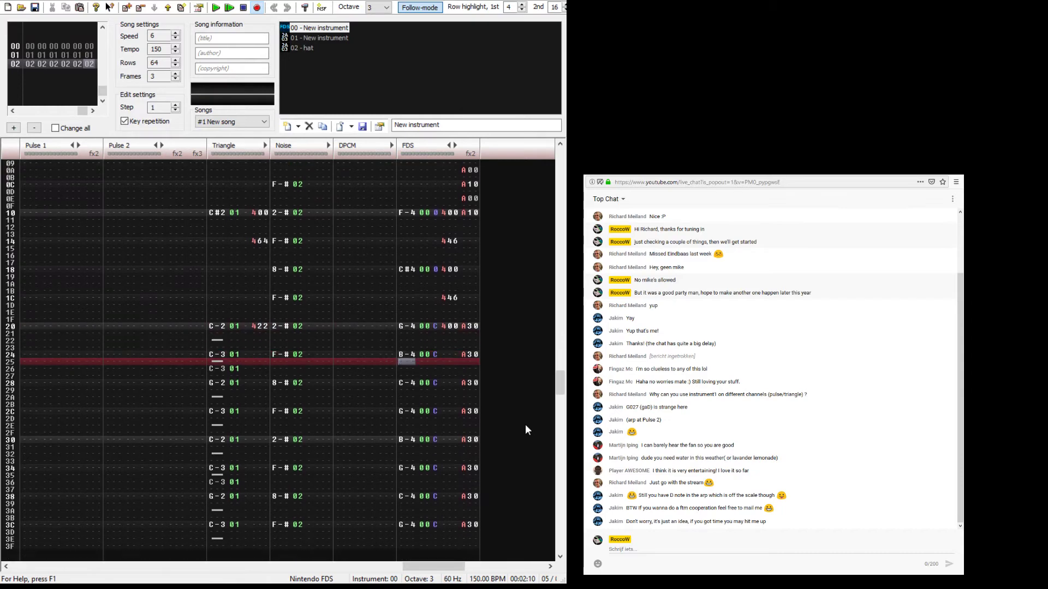
key(Up)
key(i)
Step: Set the FDS note at row 28 to G-5
key(Down)
key(Down)
key(Down)
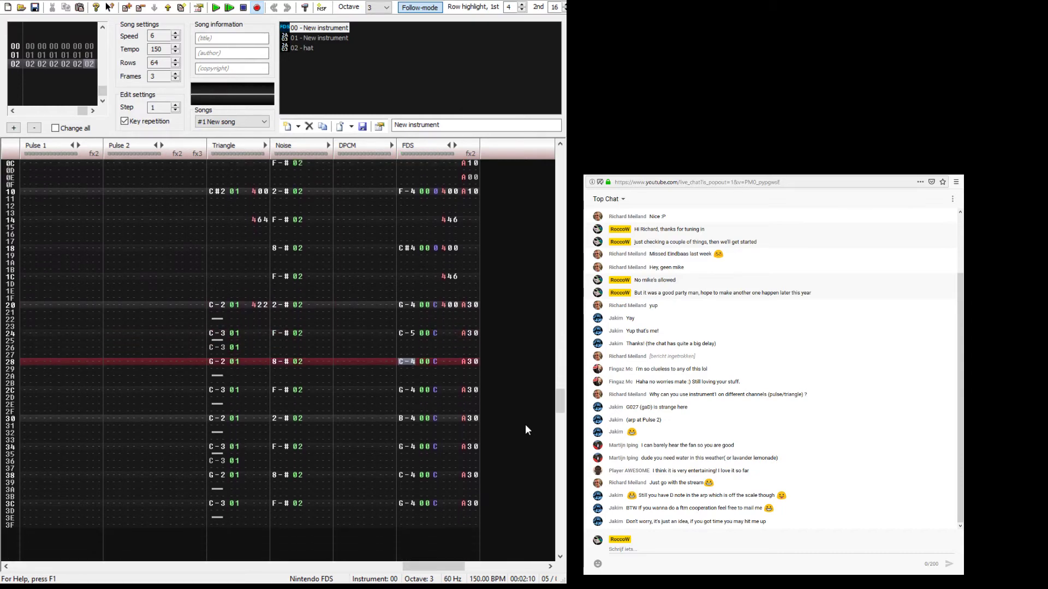
key(i)
key(Up)
key(t)
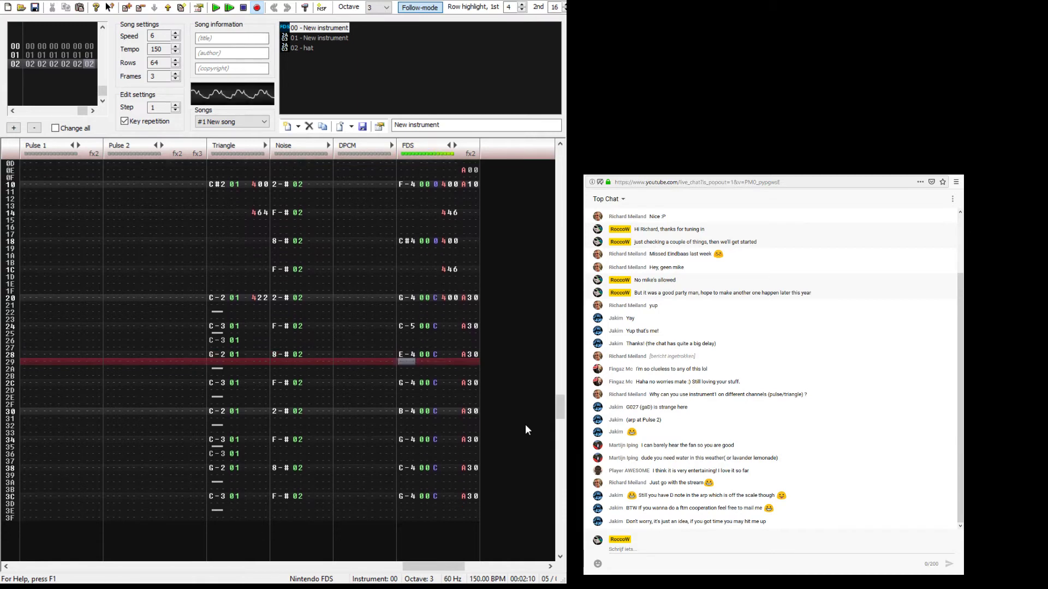
key(Up)
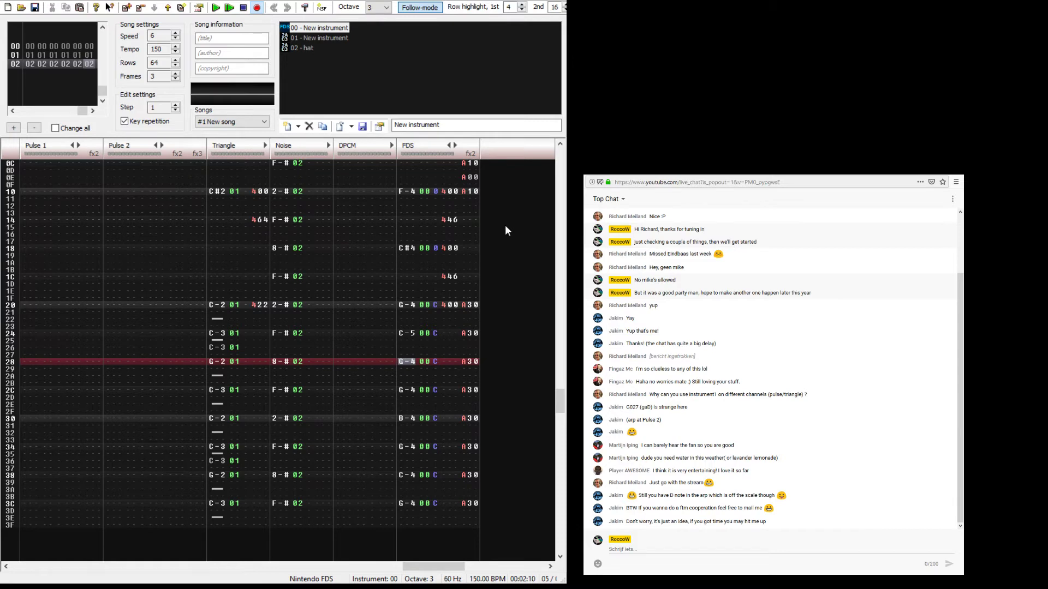
Step: Play frame 02 to check the changed FDS notes at rows 20, 24 and 28
click(453, 474)
key(Up)
key(Up)
key(Up)
key(Up)
key(Right)
key(Up)
key(Up)
key(Up)
key(Up)
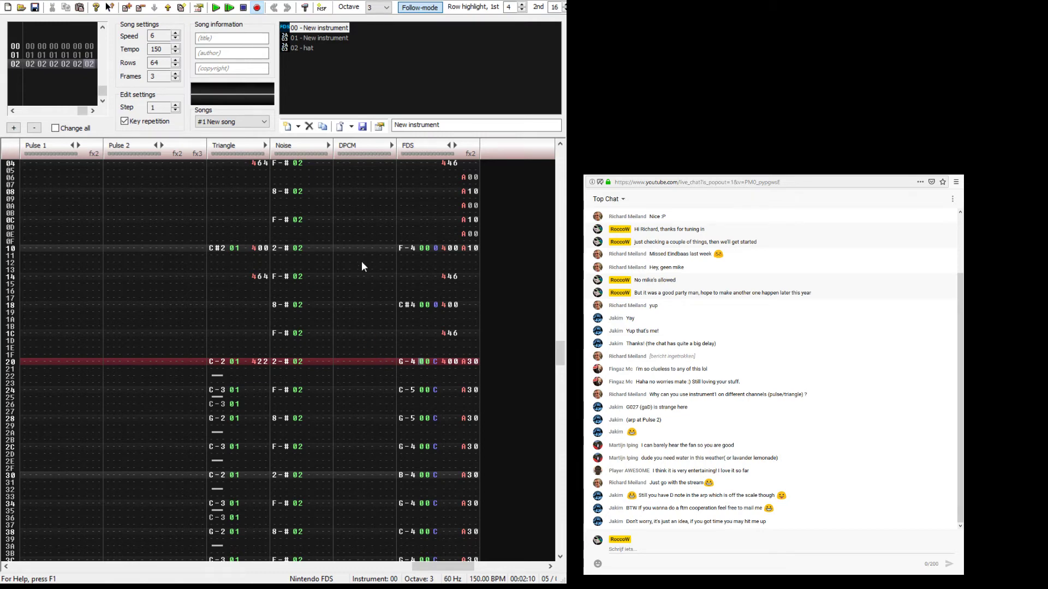
scroll(362, 273, up, 5)
drag(240, 286, 463, 477)
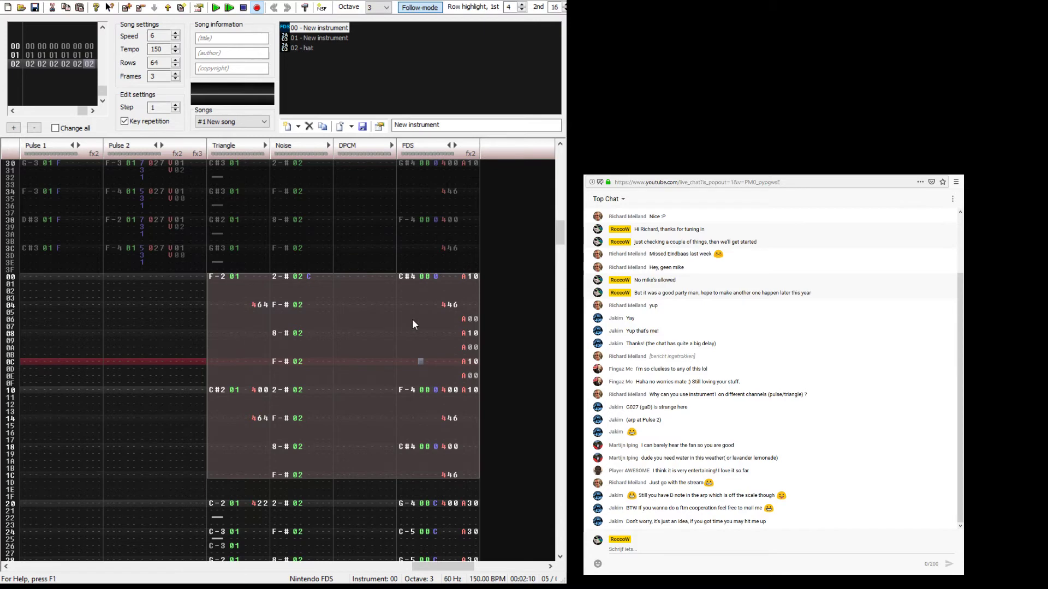
key(Return)
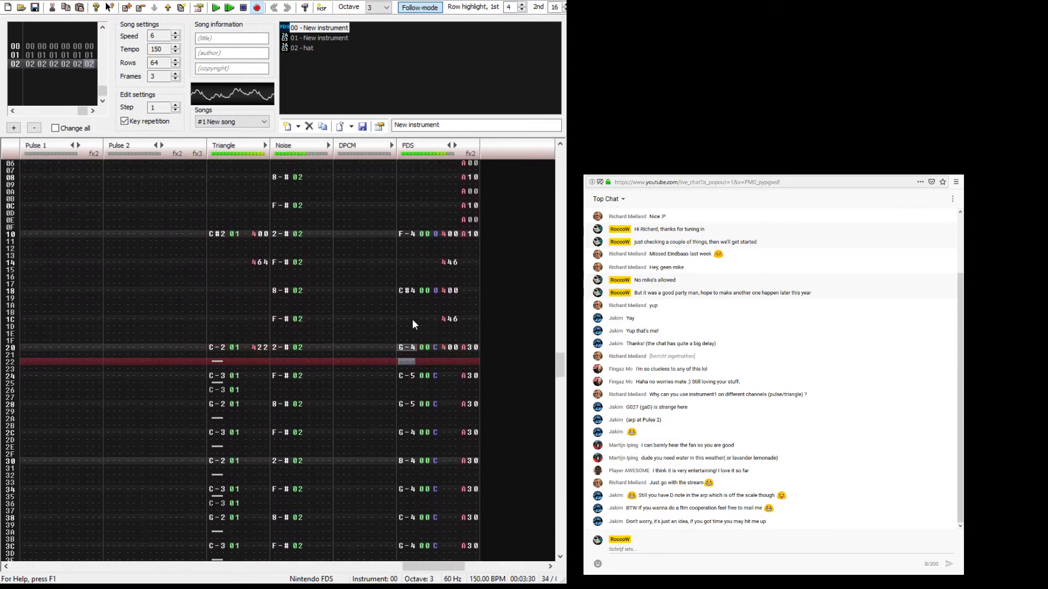
key(Return)
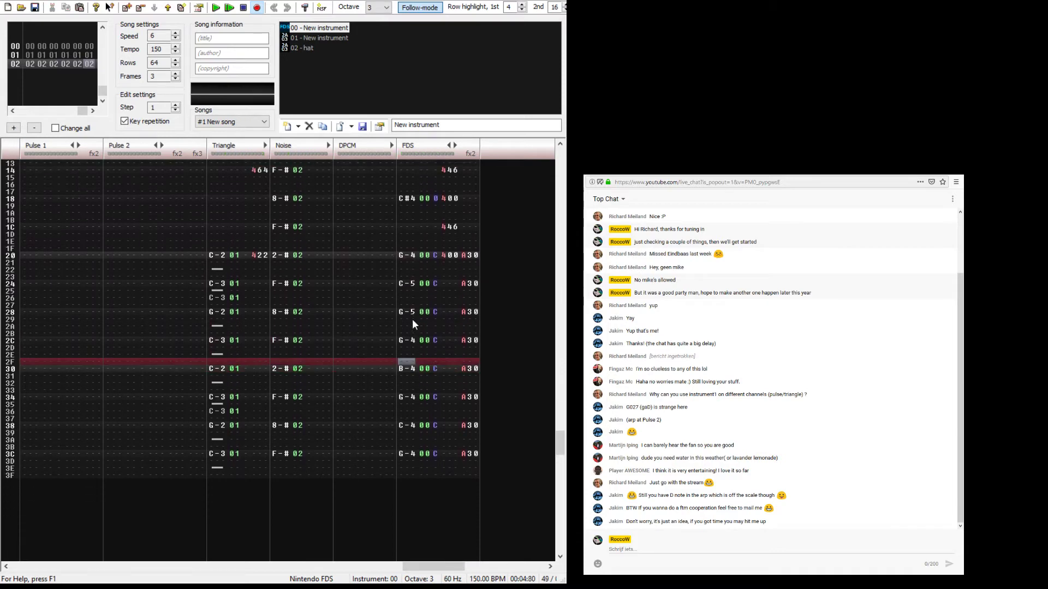
Step: Set the FDS note at row 2C to C-5
key(Up)
key(Up)
key(Up)
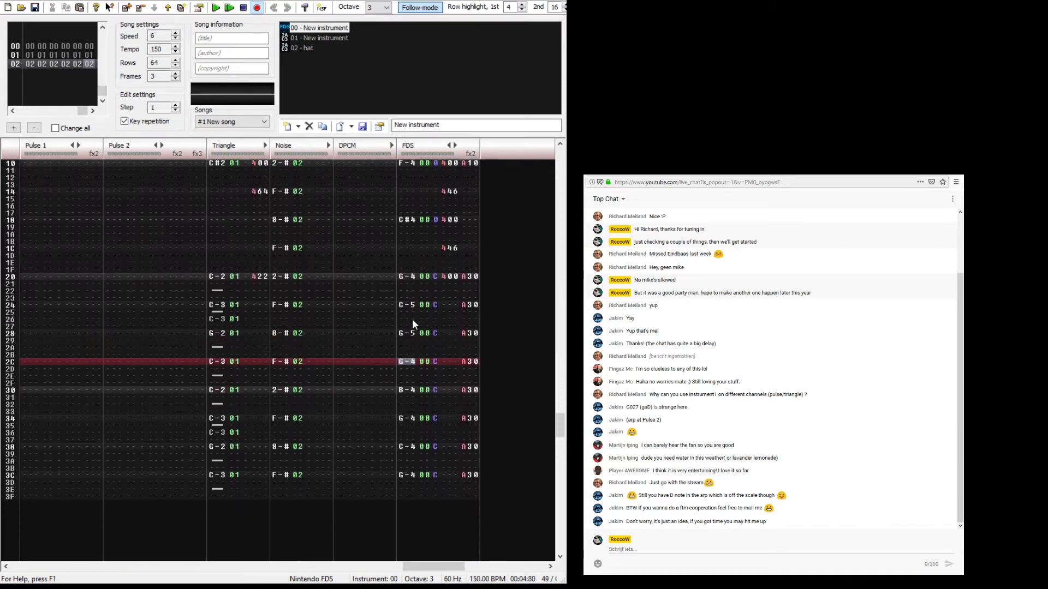
key(i)
Step: Play frame 02 to check the FDS melody with the C-5 note at row 2C
key(Up)
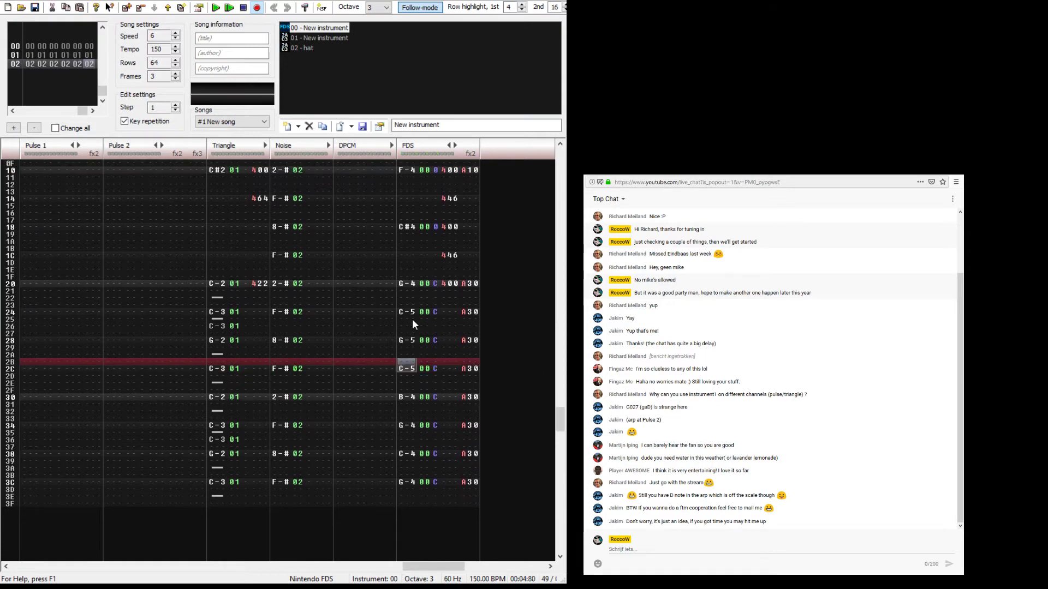
scroll(414, 324, up, 10)
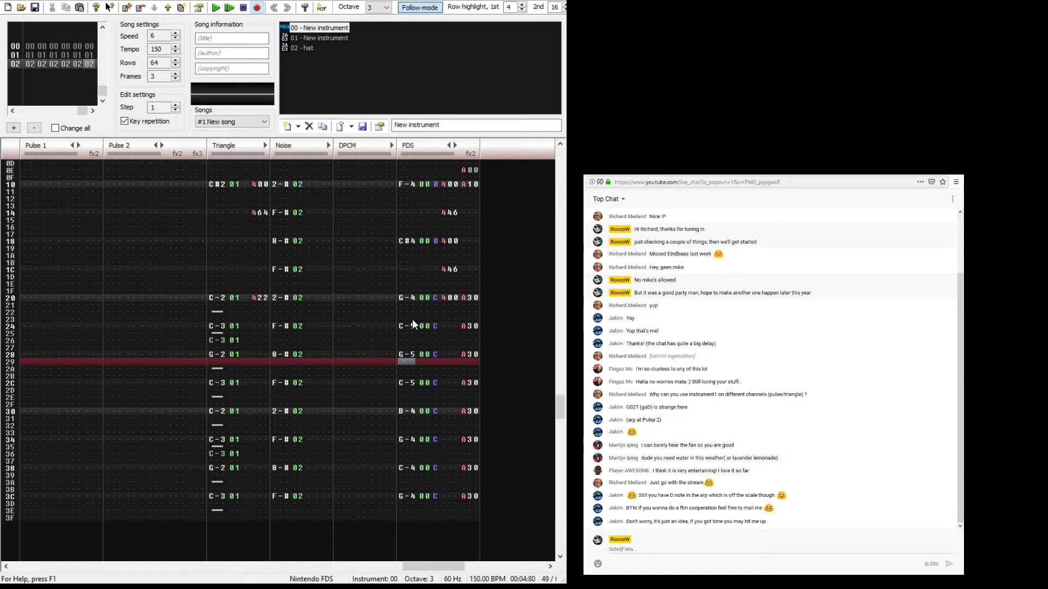
key(Return)
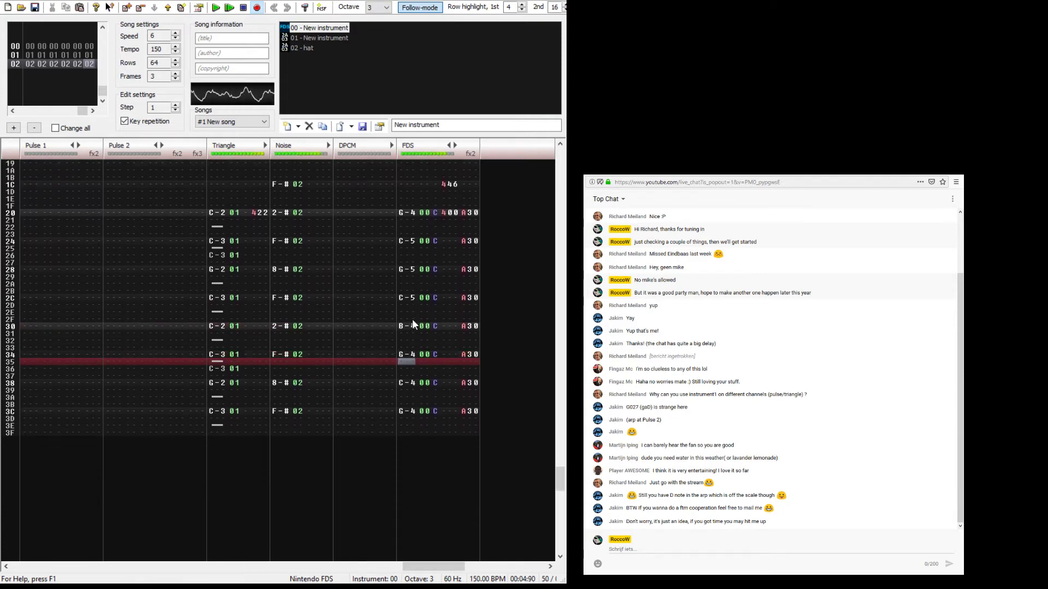
Step: Try G-4 as the FDS note at row 38 and C-4 at row 3C
key(Up)
key(Up)
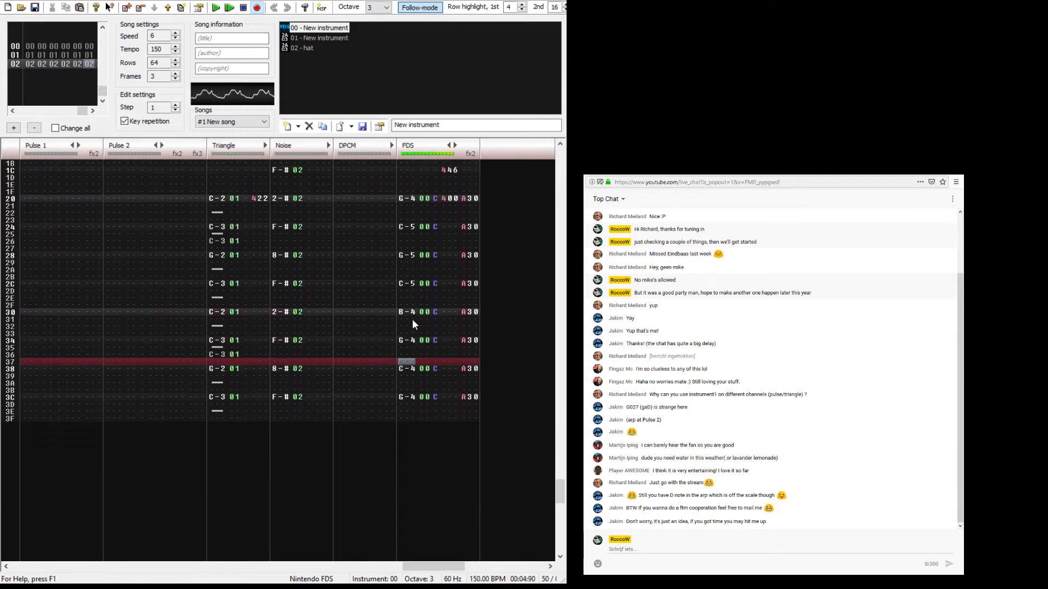
key(Up)
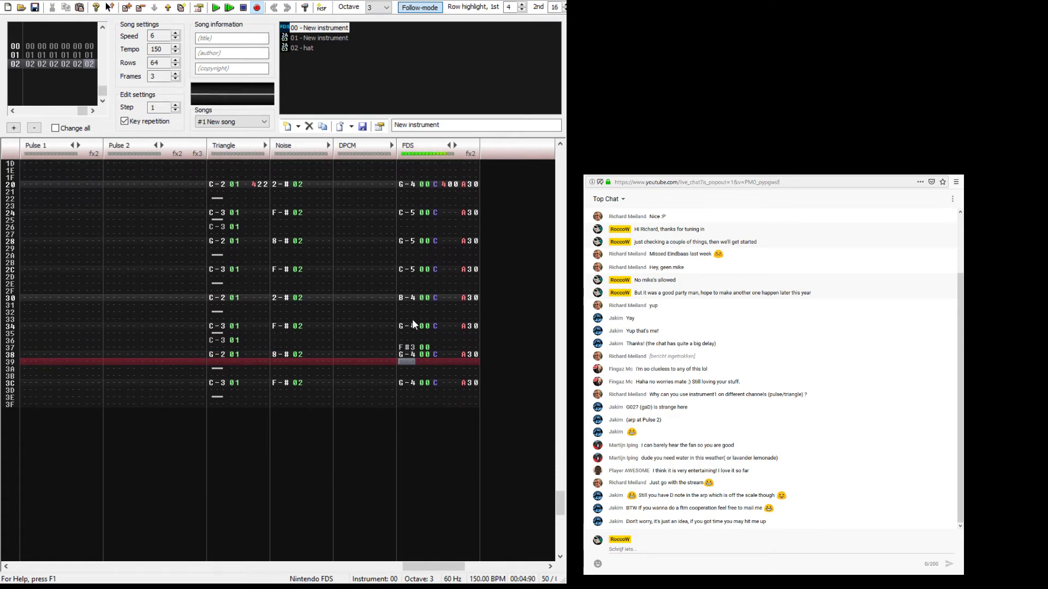
key(Down)
key(Down)
key(Down)
key(Down)
key(Down)
key(Down)
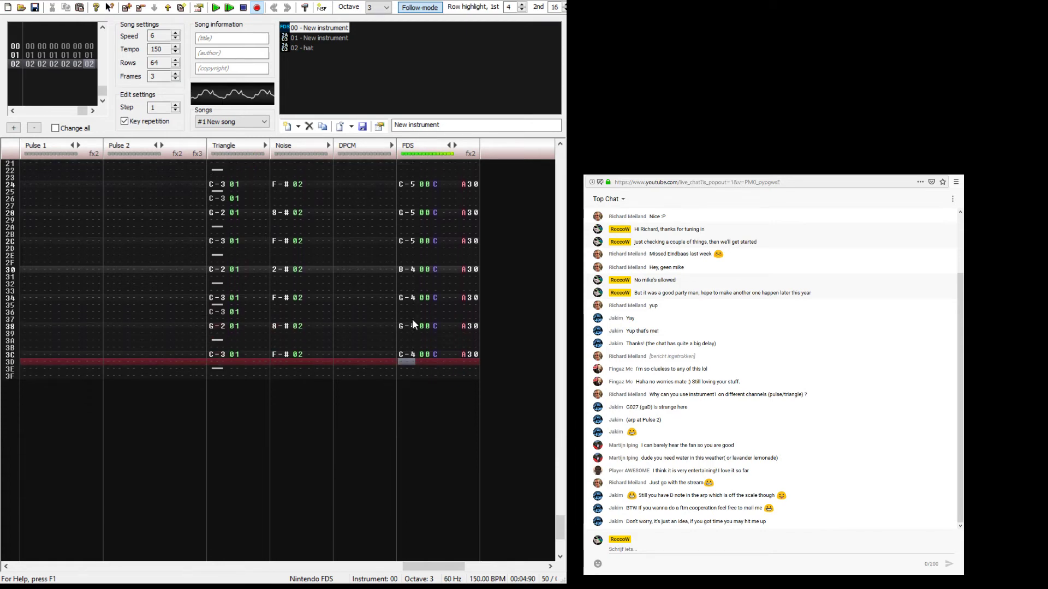
Step: Set the FDS note at row 3C to F-4
key(Up)
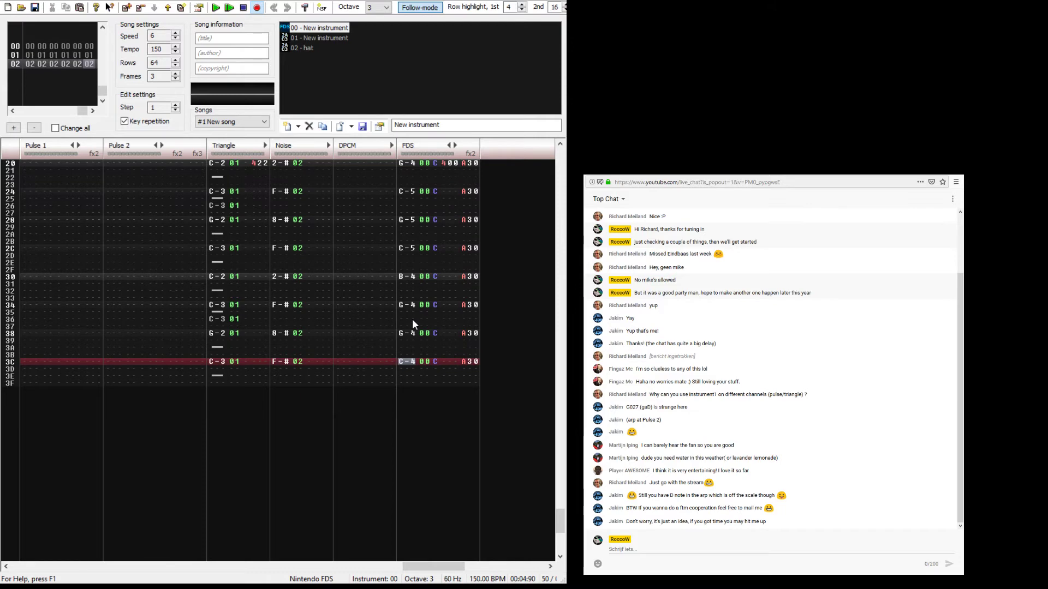
key(w)
key(Up)
key(r)
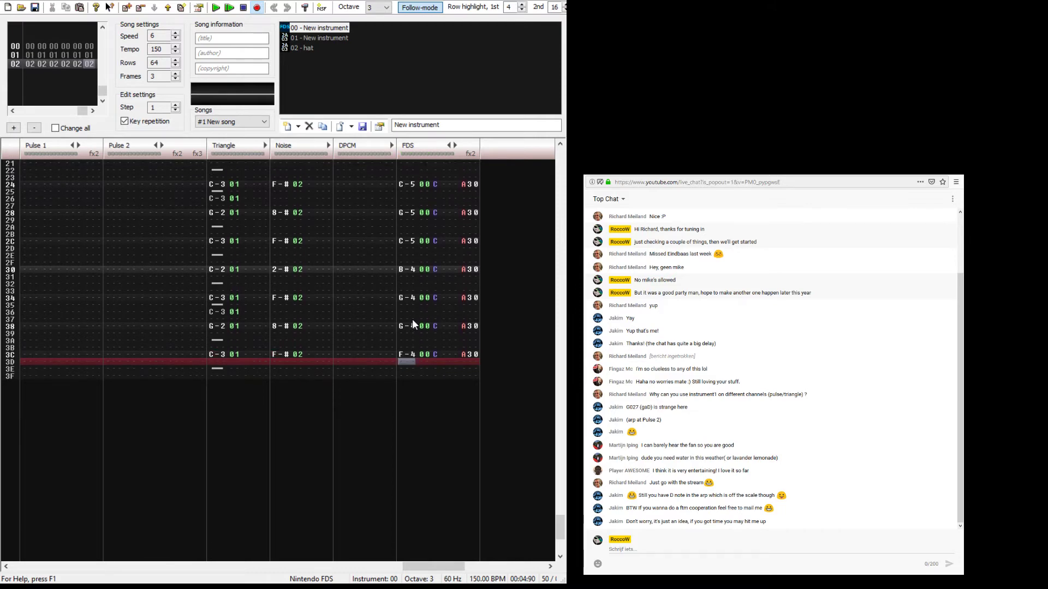
Step: Set the FDS note at row 38 to D#4 and the second-column effects of the notes from row 20 to 3C to A03
key(Up)
key(Up)
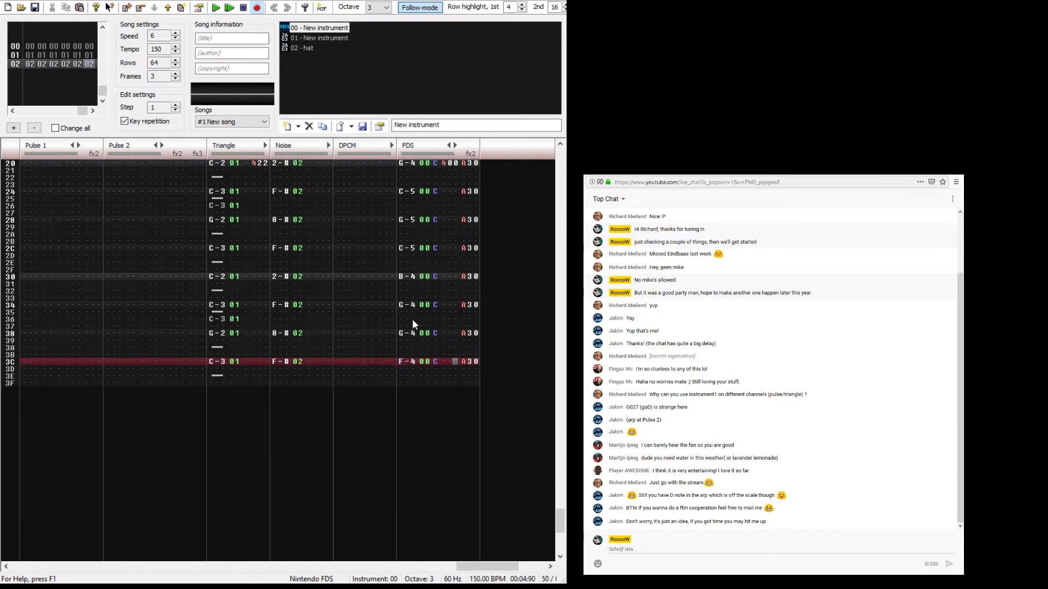
key(Return)
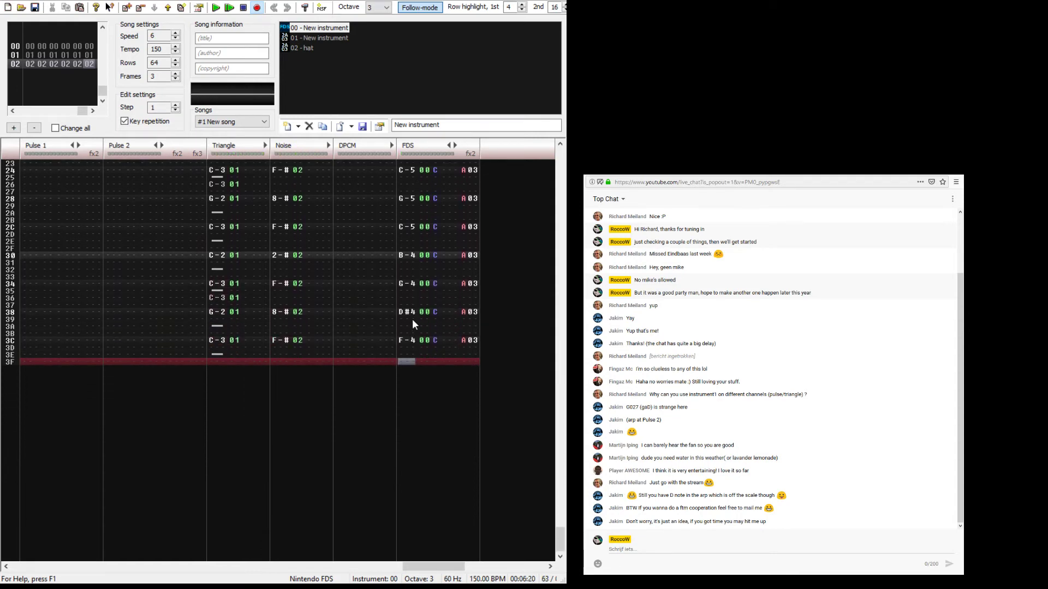
Step: Play the end of frame 01 to check its transition into frame 02
key(Tab)
key(Up)
key(Up)
key(Up)
key(Up)
key(Up)
key(Up)
key(Up)
key(Up)
key(Up)
key(Up)
key(Up)
key(Up)
key(Up)
key(Up)
key(Up)
key(Up)
key(Up)
key(Up)
key(Up)
key(Up)
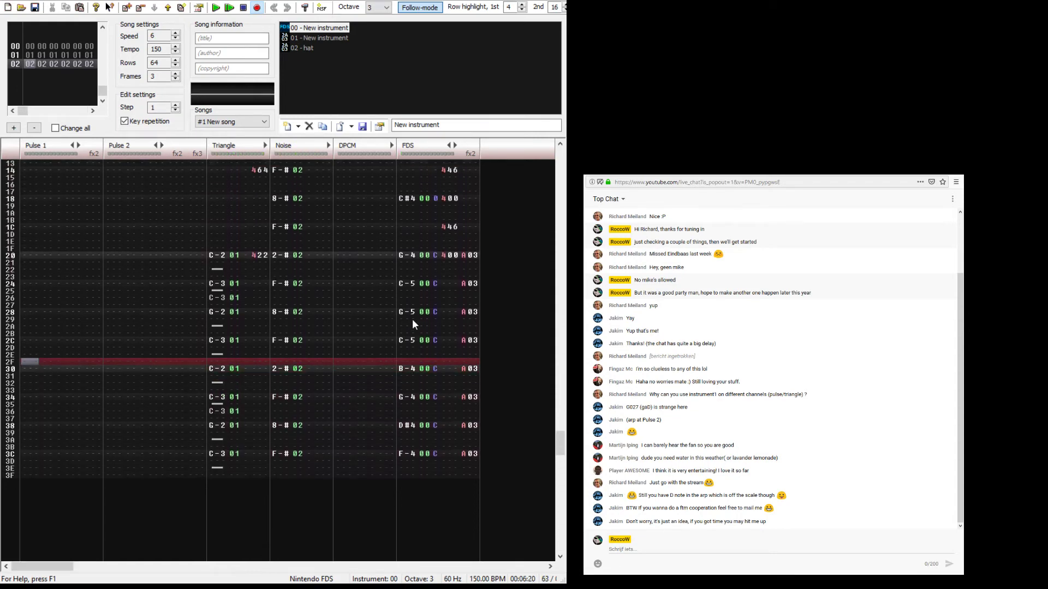
key(Up)
key(Up)
key(Up)
key(Up)
key(Up)
key(Up)
key(Up)
key(Up)
key(Up)
key(Up)
key(Up)
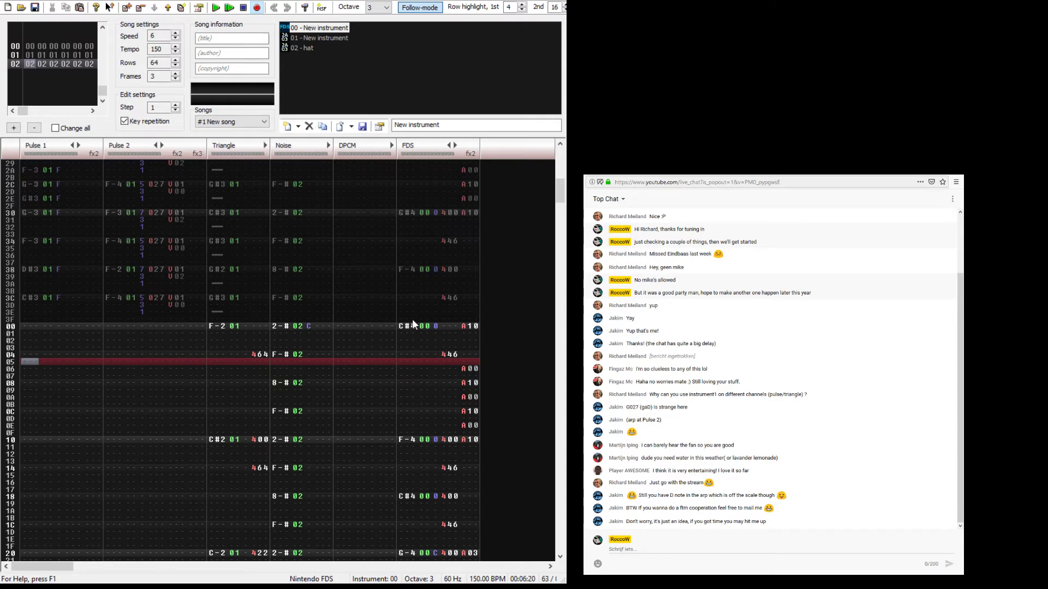
key(Up)
key(Up)
key(Up)
key(Up)
key(Up)
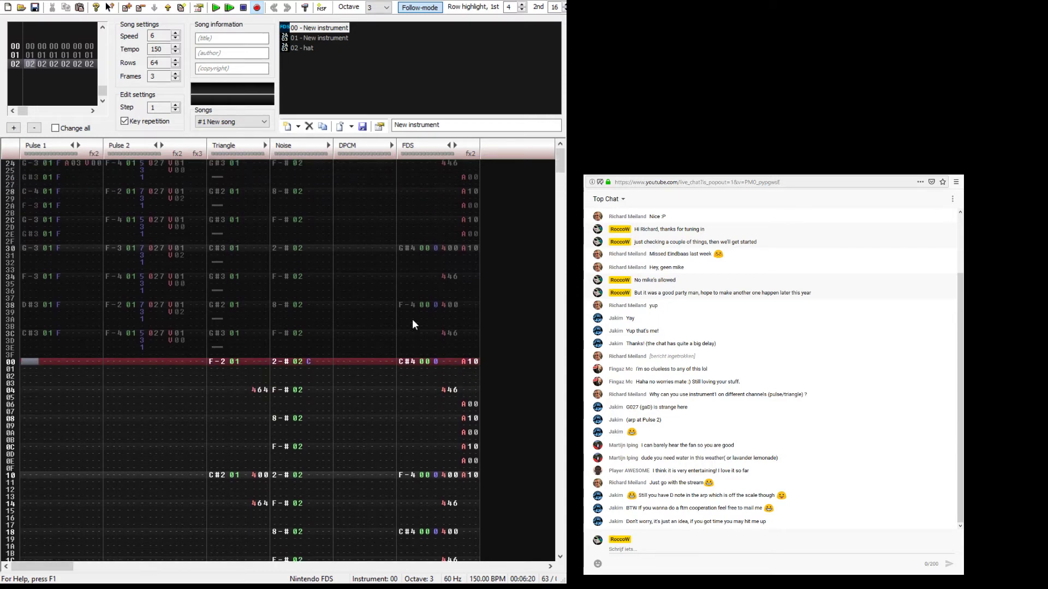
key(Return)
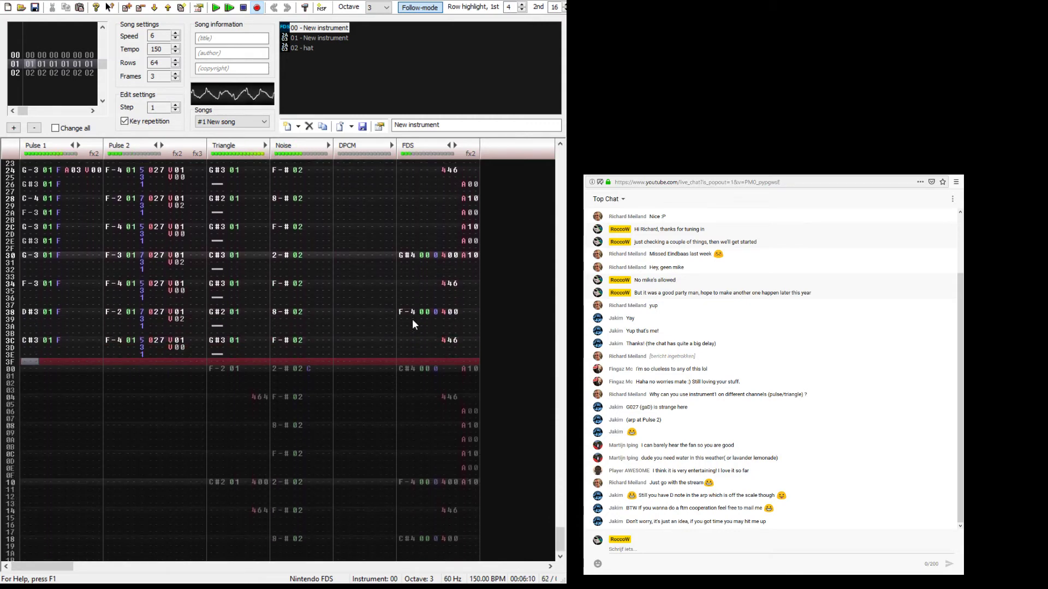
key(Up)
key(Up)
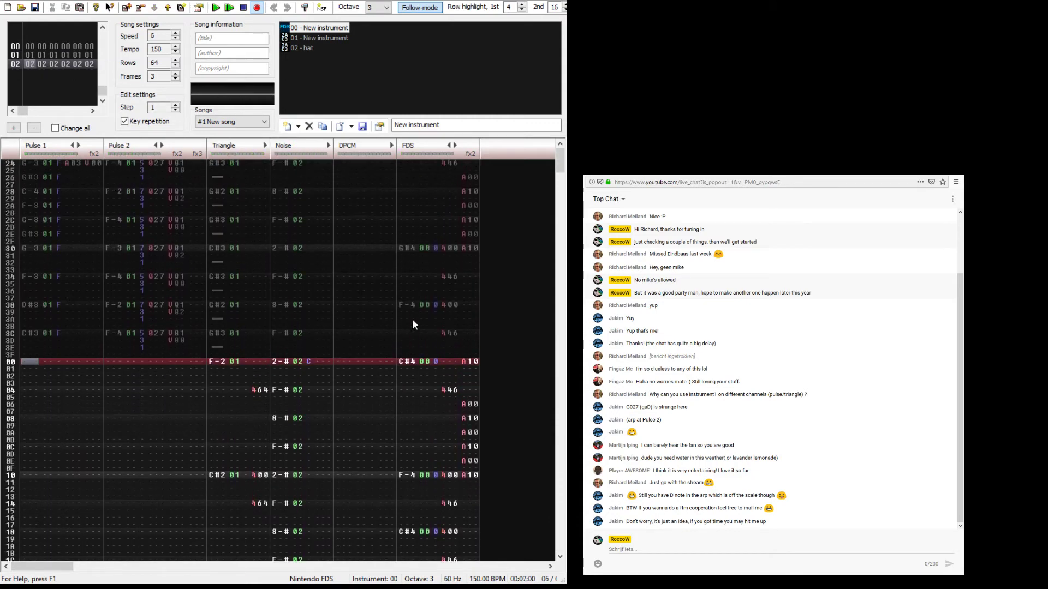
Step: Enter the effect A01 on the Noise note at row 00 of frame 02 and set its instrument to 01
key(Tab)
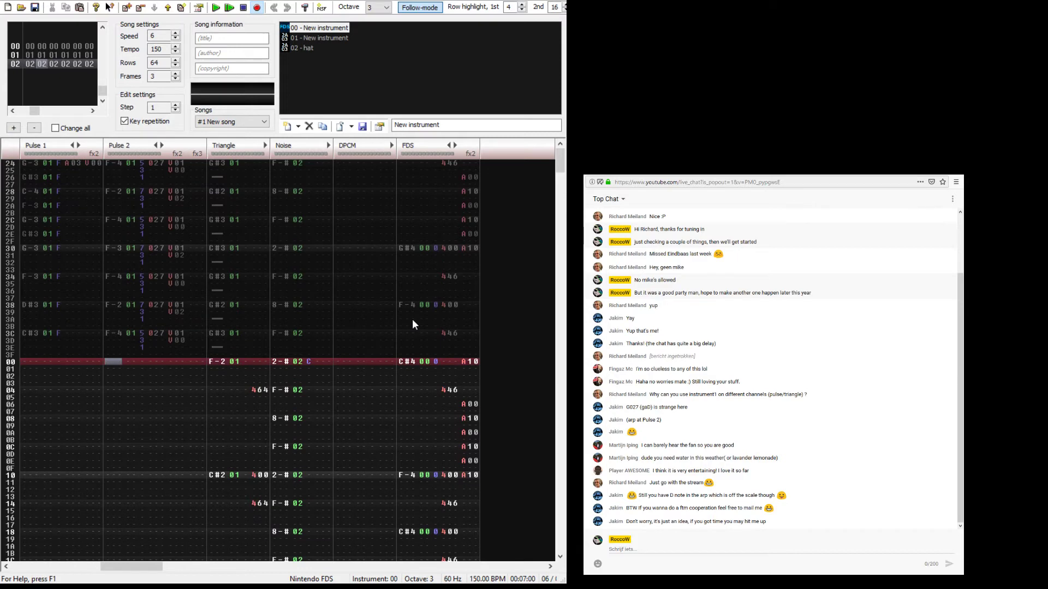
key(Right)
key(Right)
key(Right)
key(Right)
key(Right)
key(Right)
key(Right)
key(Right)
key(Right)
key(Right)
key(Right)
key(Right)
key(Right)
key(Right)
key(Right)
key(Right)
key(Right)
key(Right)
key(Right)
key(Right)
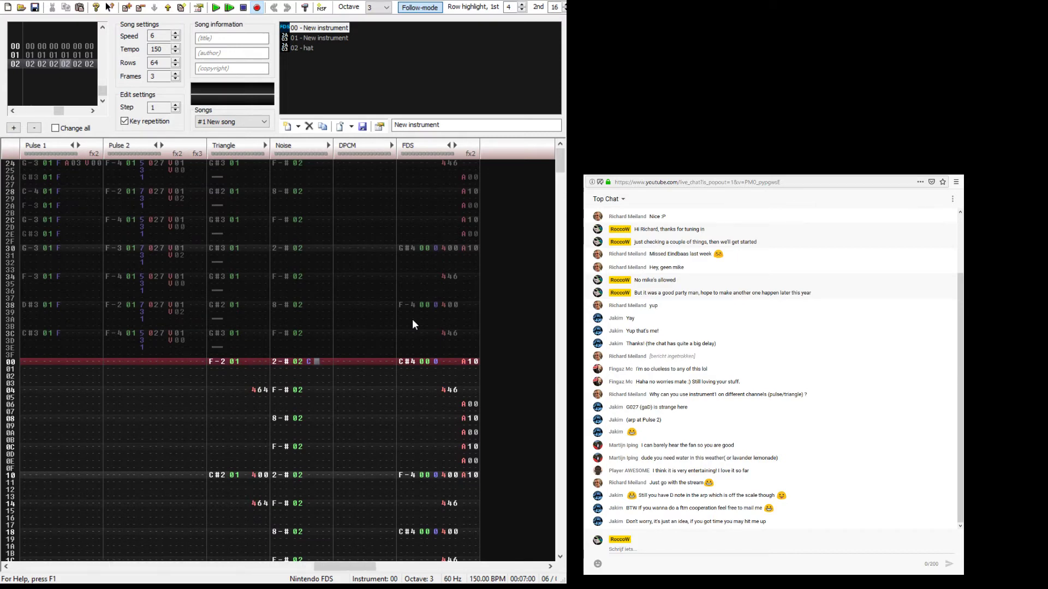
text(a00)
key(Up)
text(1)
key(Left)
key(Left)
key(Left)
key(Left)
key(Left)
text(1)
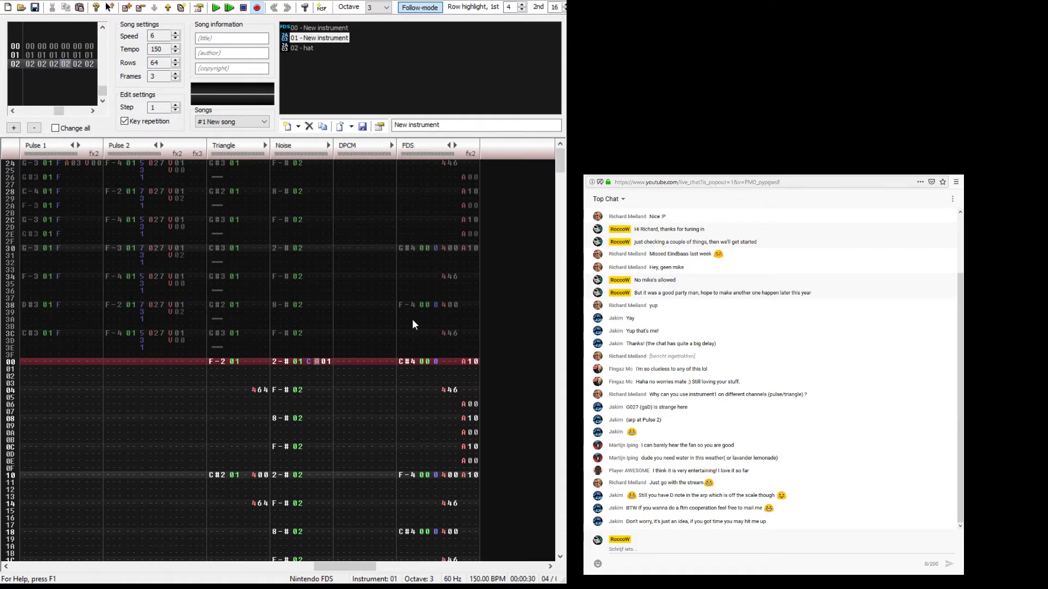
Step: Look over rows 00 to 12 of frame 02, comparing the Noise notes with the Triangle and FDS parts
key(Down)
key(Down)
key(Down)
key(Down)
key(Down)
key(Down)
key(Down)
key(Down)
key(Down)
key(Down)
key(Down)
key(Down)
key(Down)
key(Down)
key(Down)
key(Down)
key(Down)
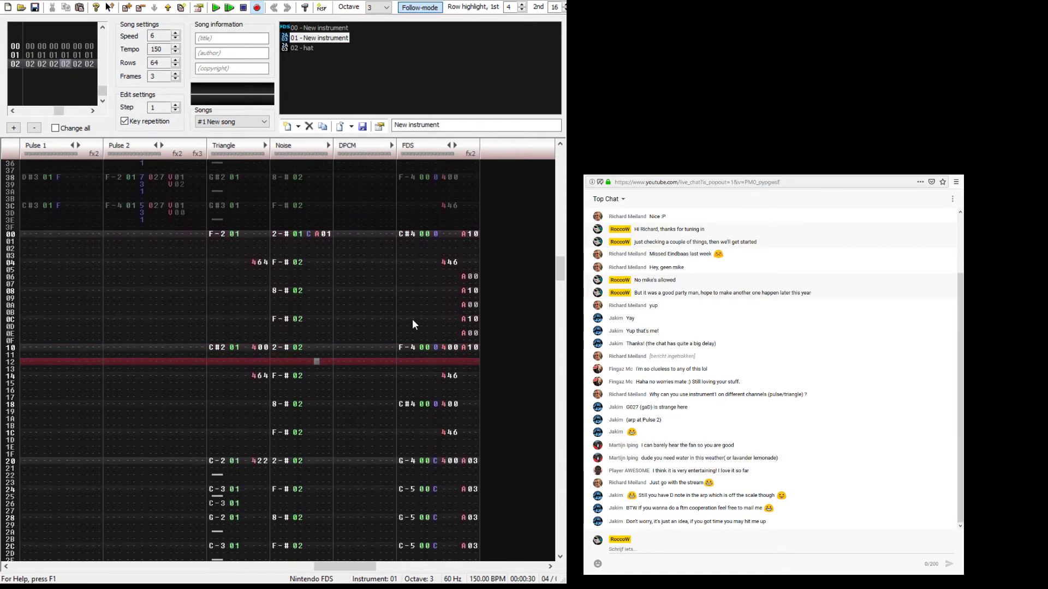
key(Up)
key(Up)
key(Up)
key(Up)
key(Up)
key(Up)
key(Up)
key(Up)
key(Up)
key(Up)
key(Up)
key(Up)
key(Up)
key(Up)
key(Up)
key(Up)
key(Up)
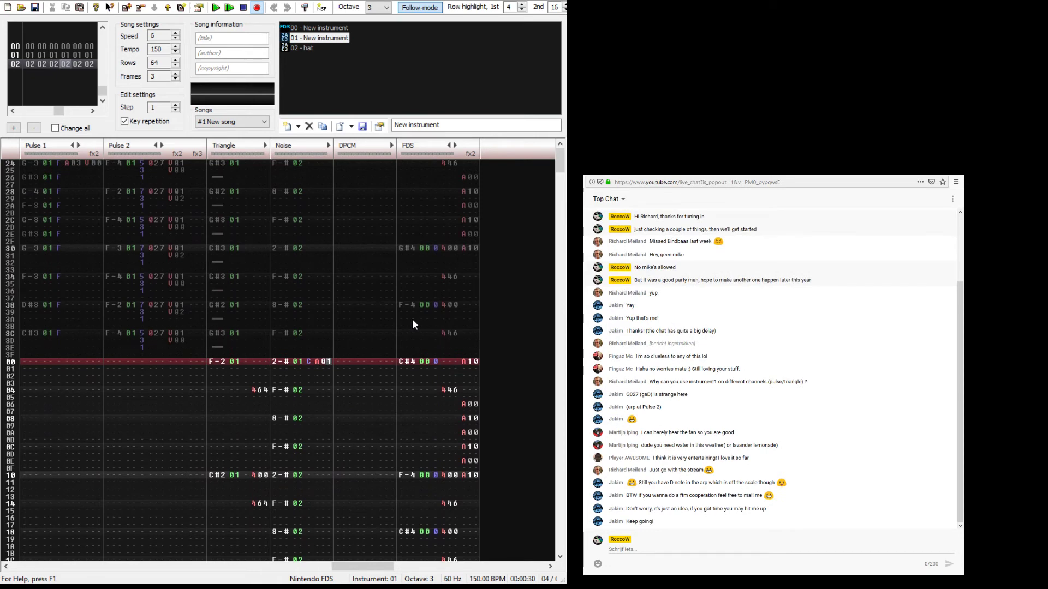
Step: Play the opening rows of frame 02 to check how the Noise note at row 00 fades
key(Down)
key(Down)
key(Down)
key(Down)
key(Down)
key(Down)
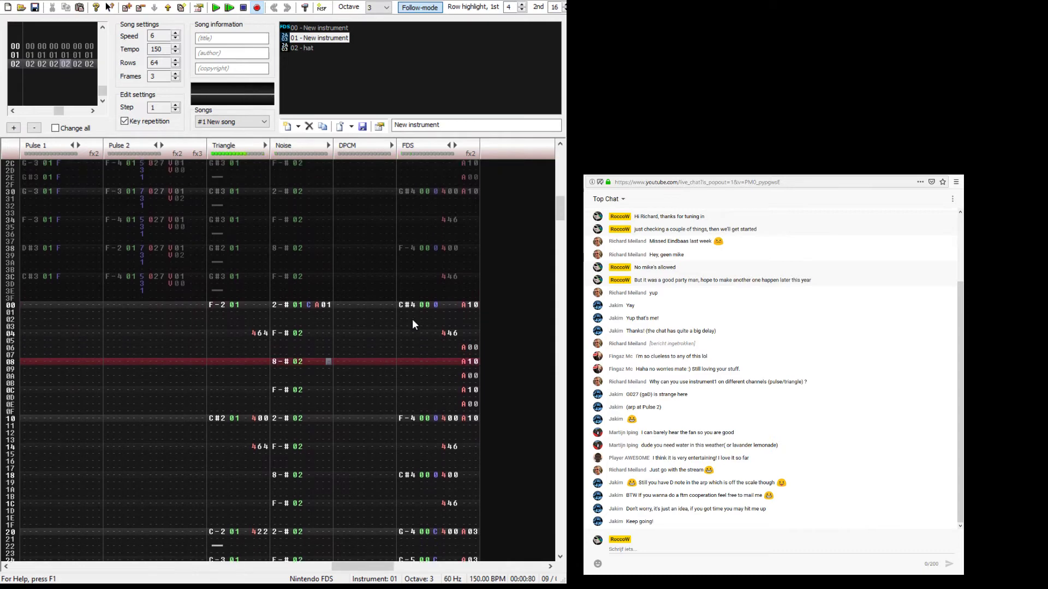
key(Up)
key(Up)
key(Up)
key(Up)
key(Up)
key(Up)
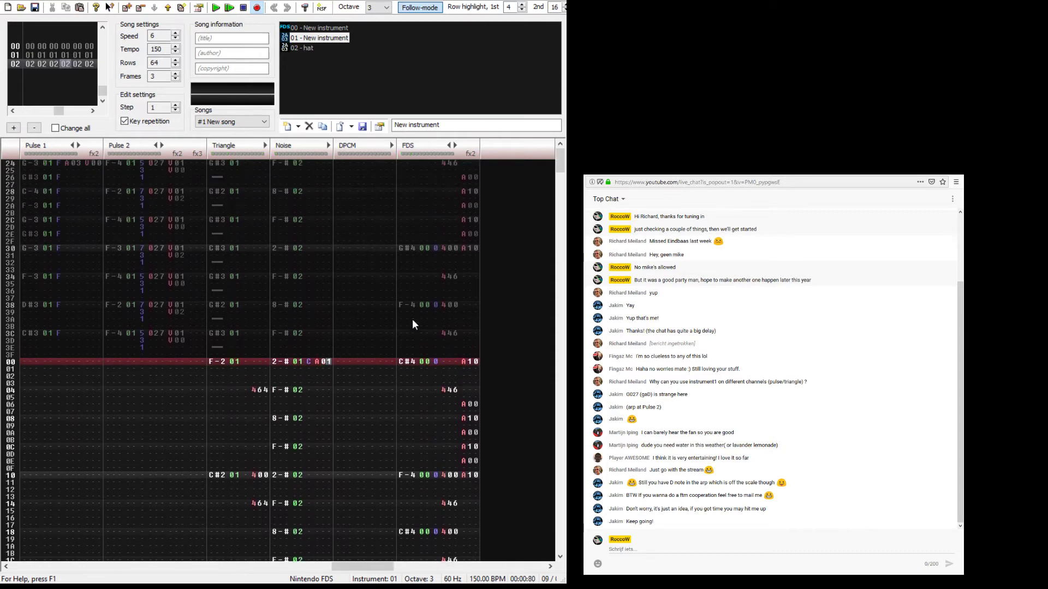
Step: Try the effect values A0C and A0A on the Noise note at row 00, finally setting it to A05
text(c)
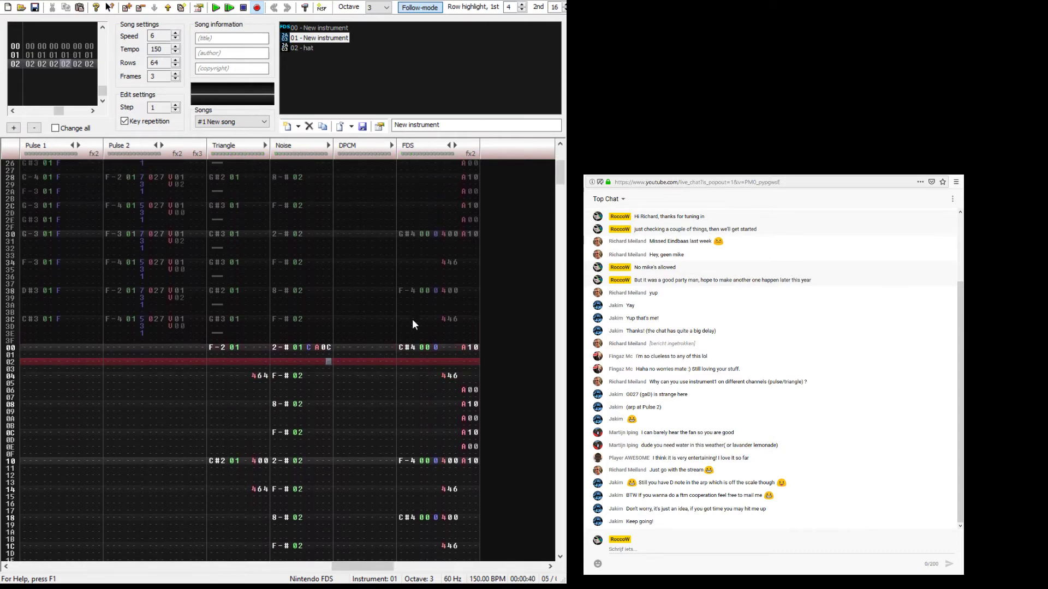
text(a)
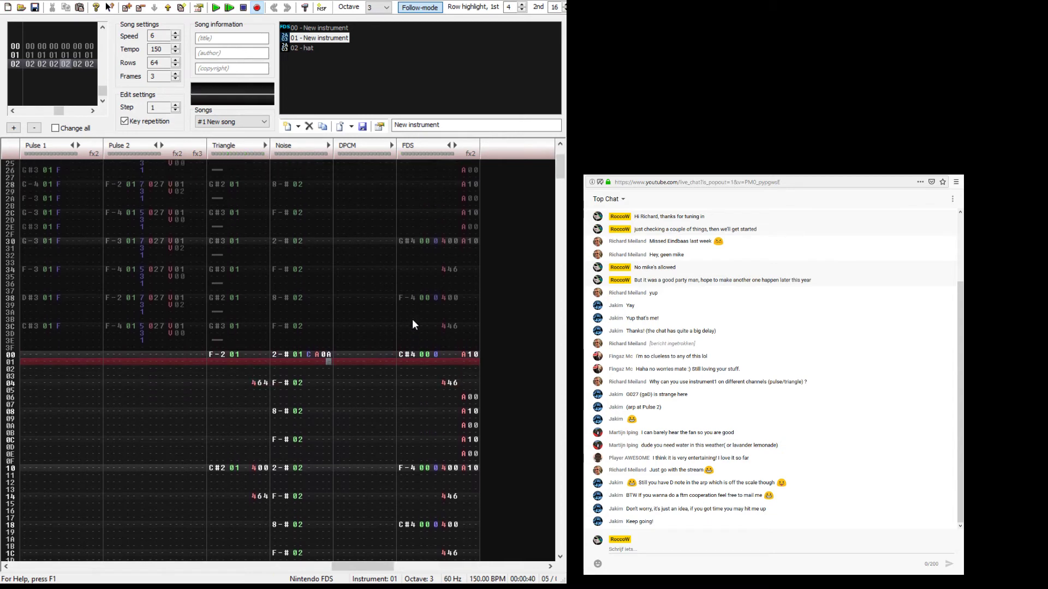
text(5)
Step: Delete the Noise note at row 04 of frame 02
key(Down)
key(Down)
key(Down)
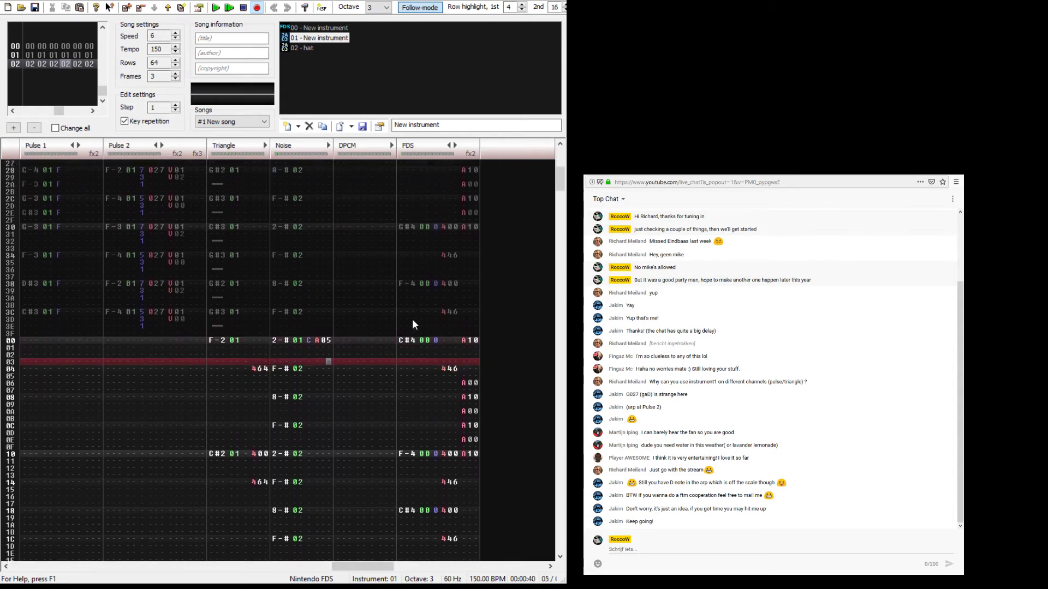
key(Left)
key(Left)
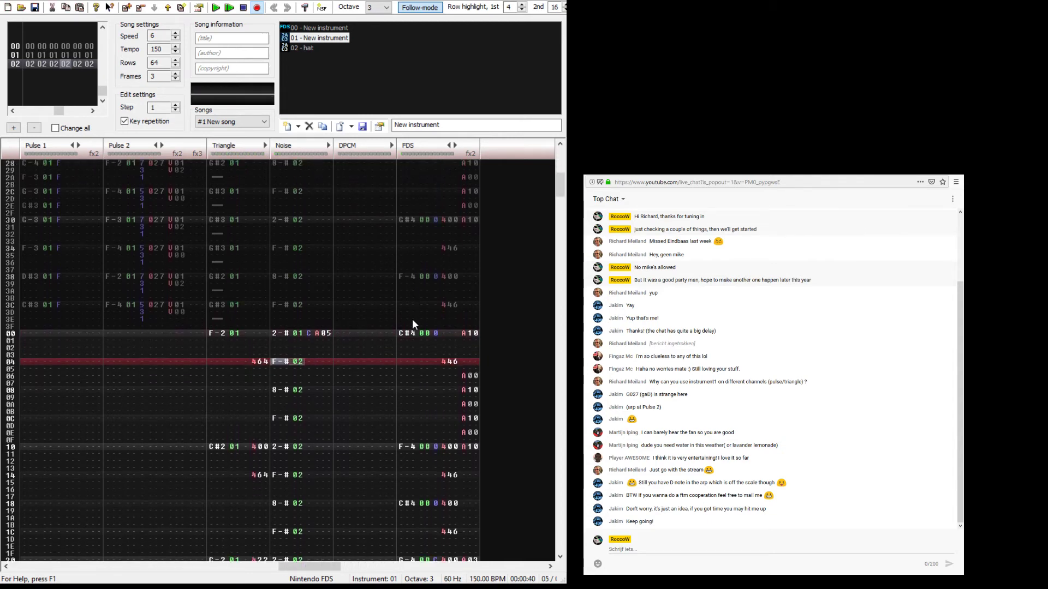
key(Delete)
Step: Give the Noise note at row 08 of frame 02 volume C and the effect A05
key(Right)
key(Up)
key(Up)
key(Up)
key(Up)
key(Right)
key(Right)
key(Right)
key(Right)
key(Down)
key(Down)
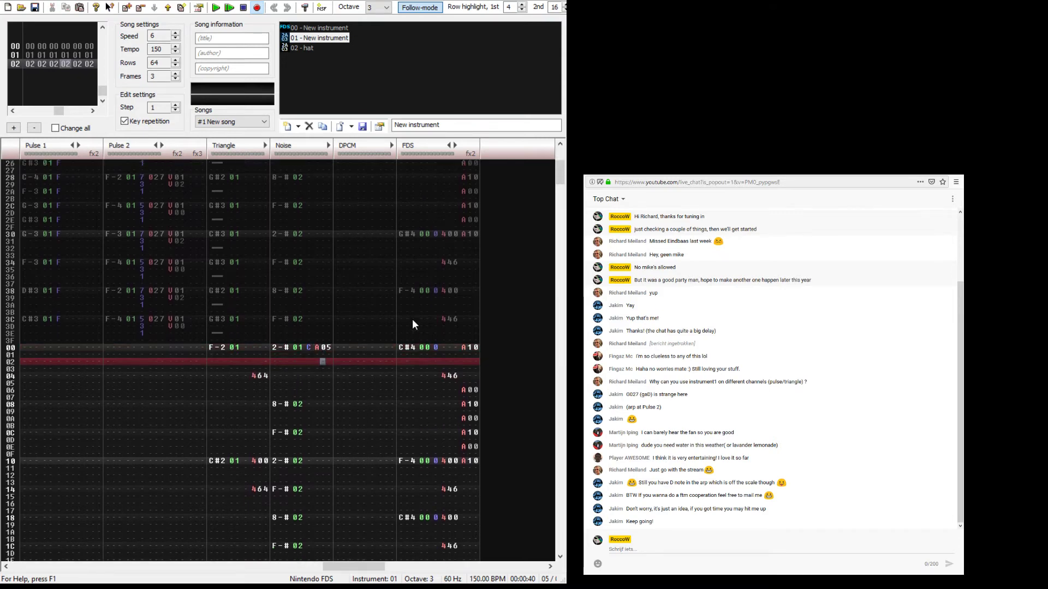
key(Left)
key(Down)
key(Down)
key(Down)
key(Down)
key(Down)
key(Down)
text(ac)
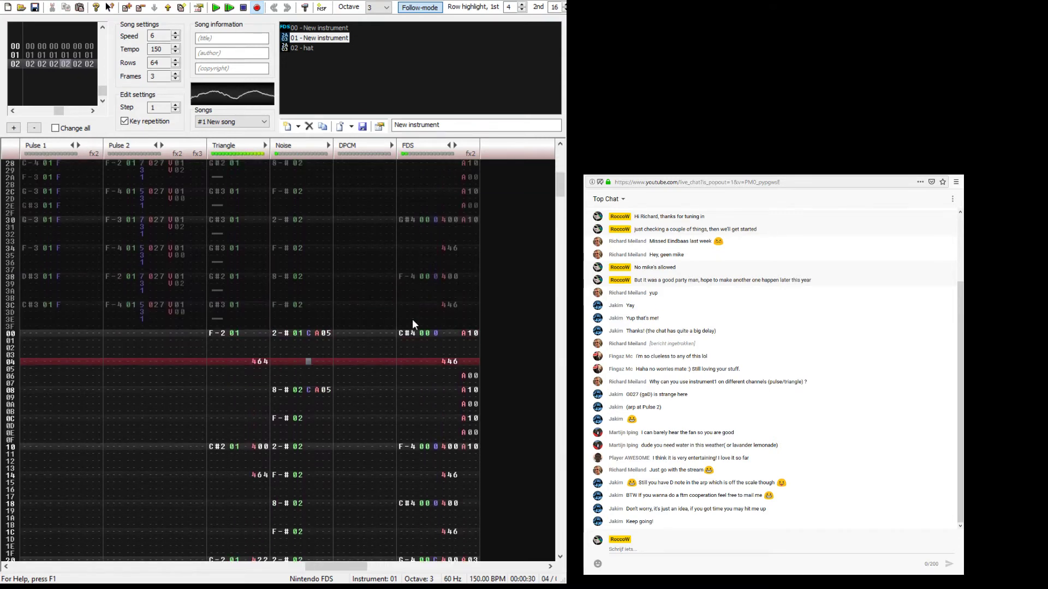
Step: Change the Noise note at row 08 to F-# with instrument 01 and clear the Noise note at row 0C
key(Down)
key(Down)
key(Down)
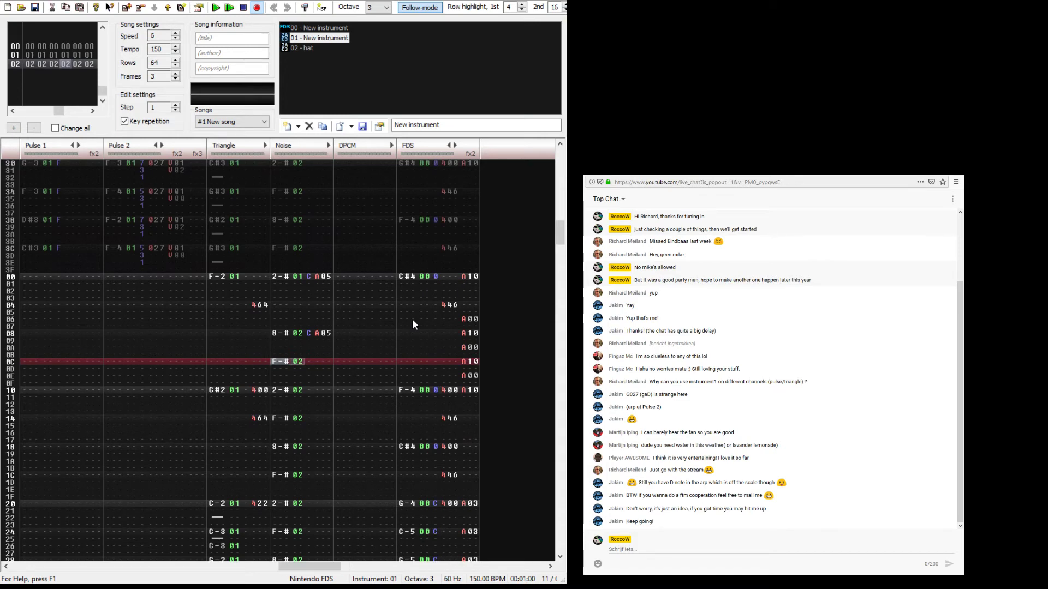
key(Return)
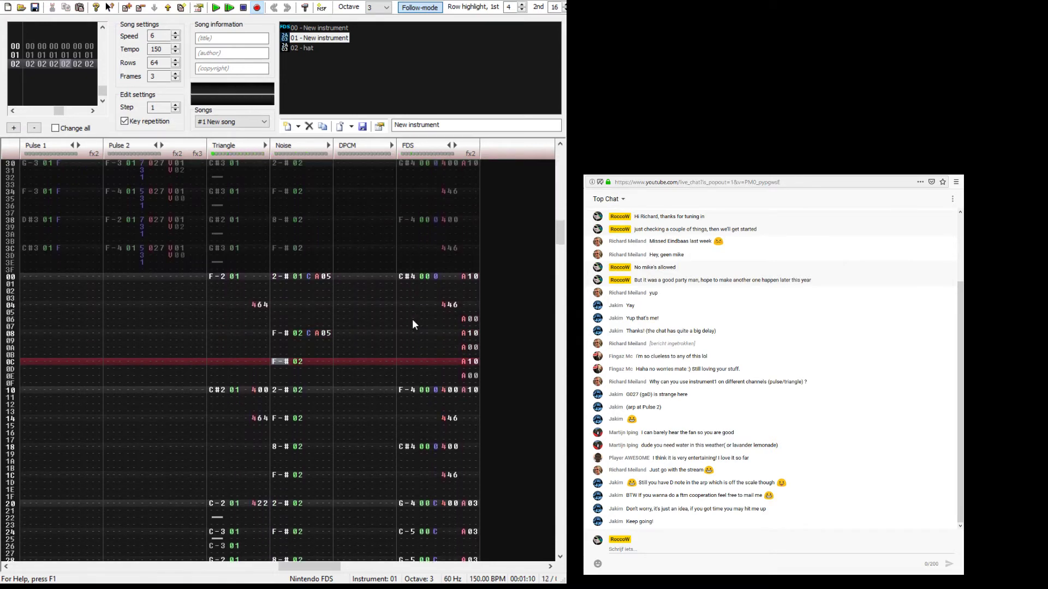
key(Up)
key(Up)
key(Up)
key(Up)
key(Right)
text(1)
key(Return)
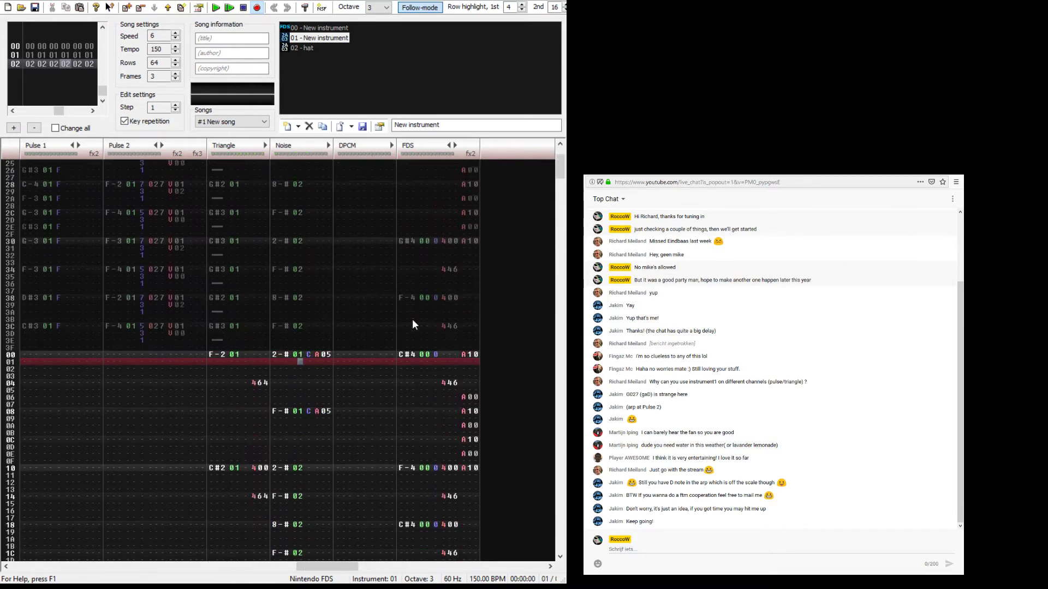
key(Return)
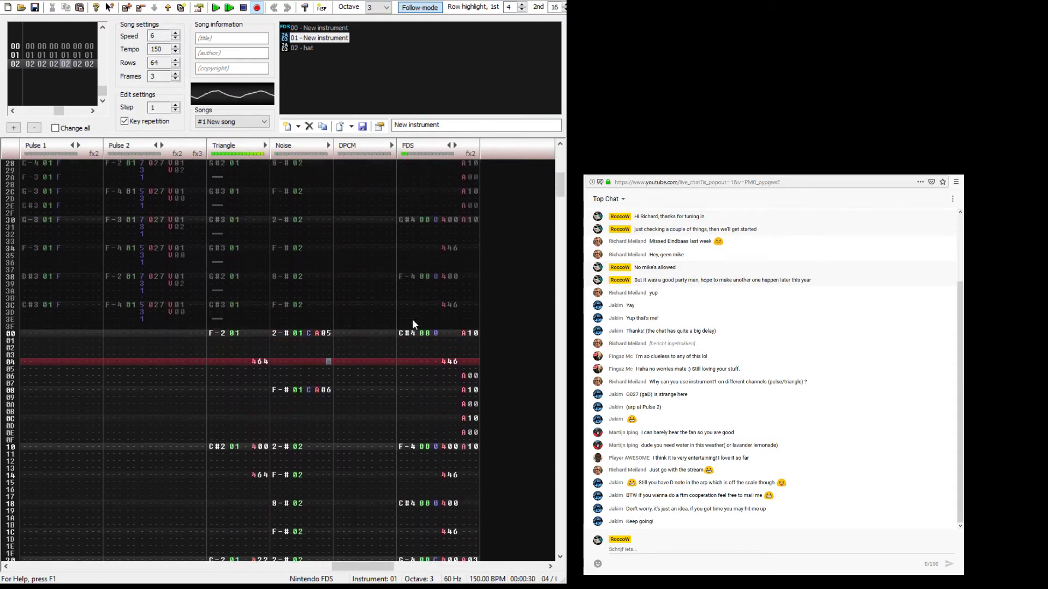
Step: Try the effect values A06 and A09 on the Noise note at row 08, playing the rows around it
text(6)
key(Down)
key(Down)
key(Up)
key(Up)
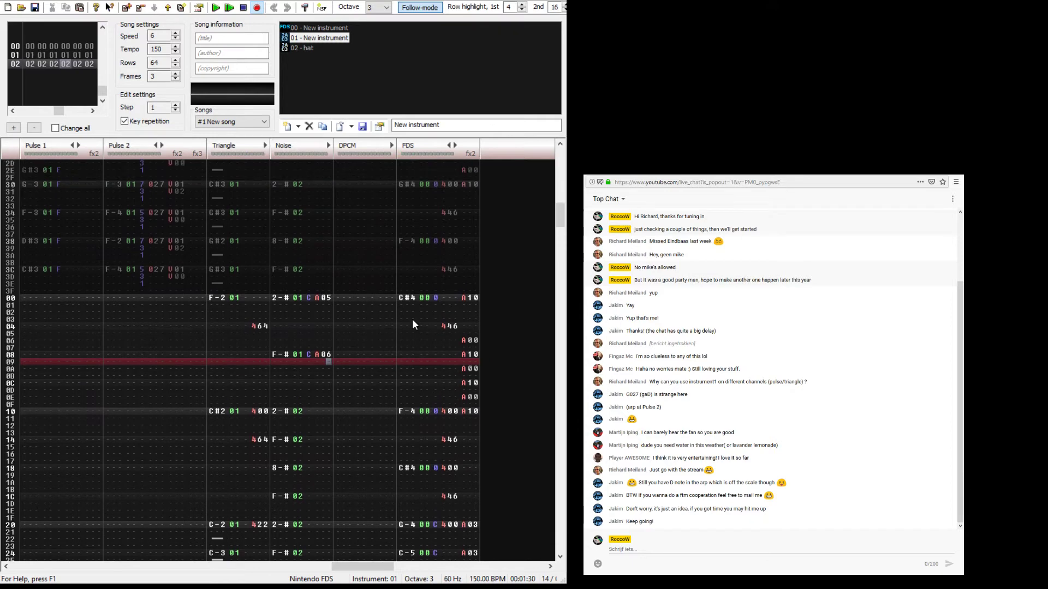
key(Up)
text(9)
key(Return)
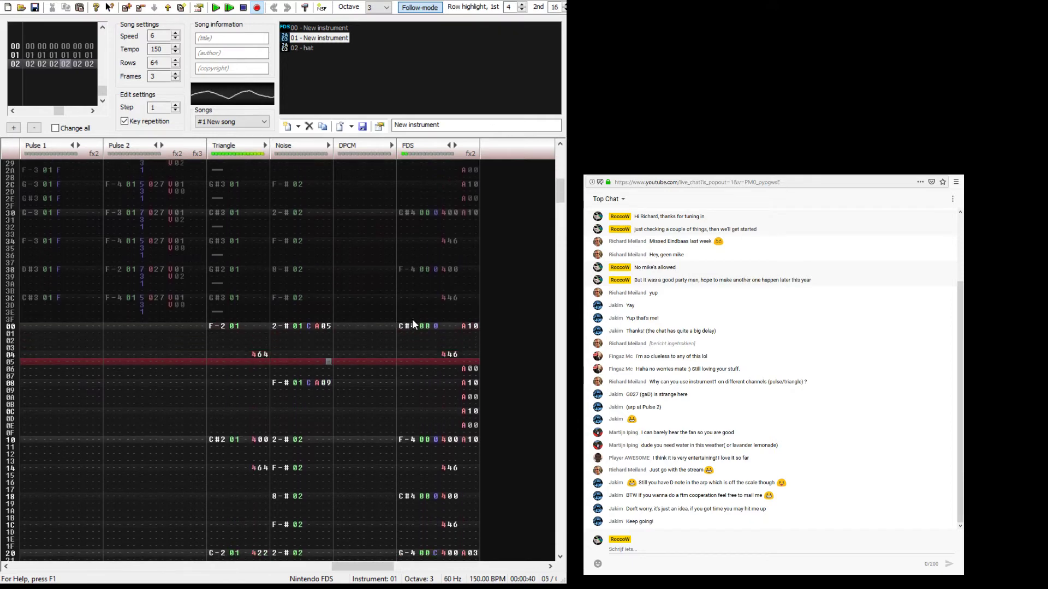
key(Return)
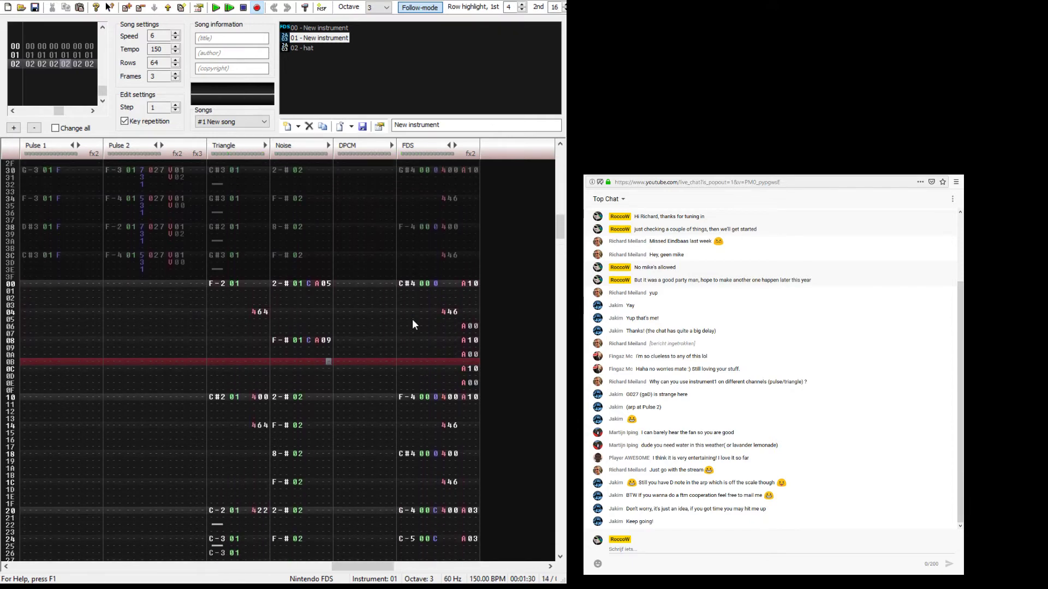
key(Up)
key(Up)
key(Up)
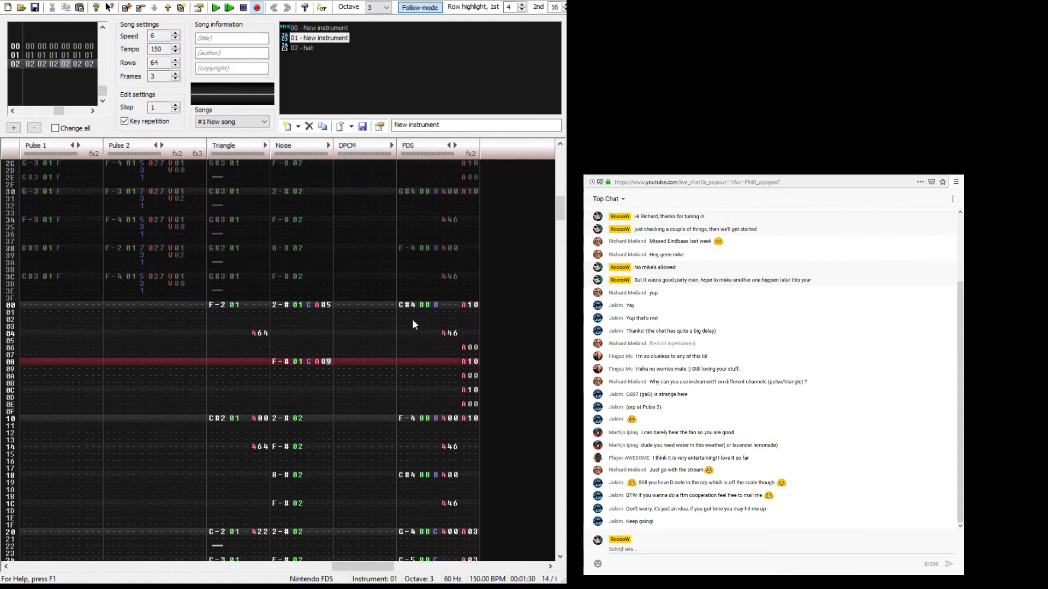
key(Return)
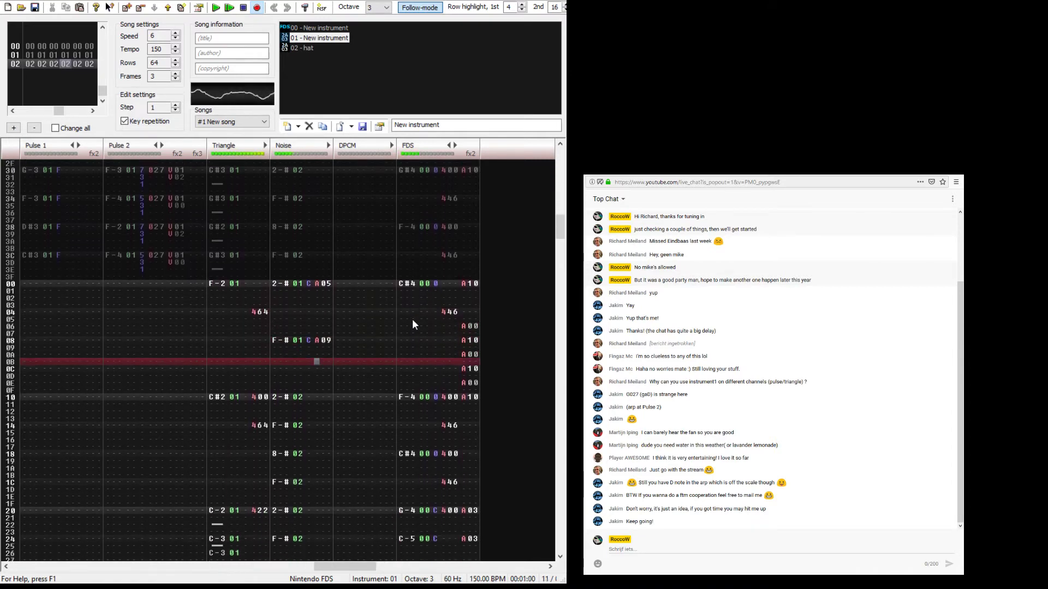
Step: Set the effect of the Noise note at row 08 to A03 and play the passage
key(Up)
key(Up)
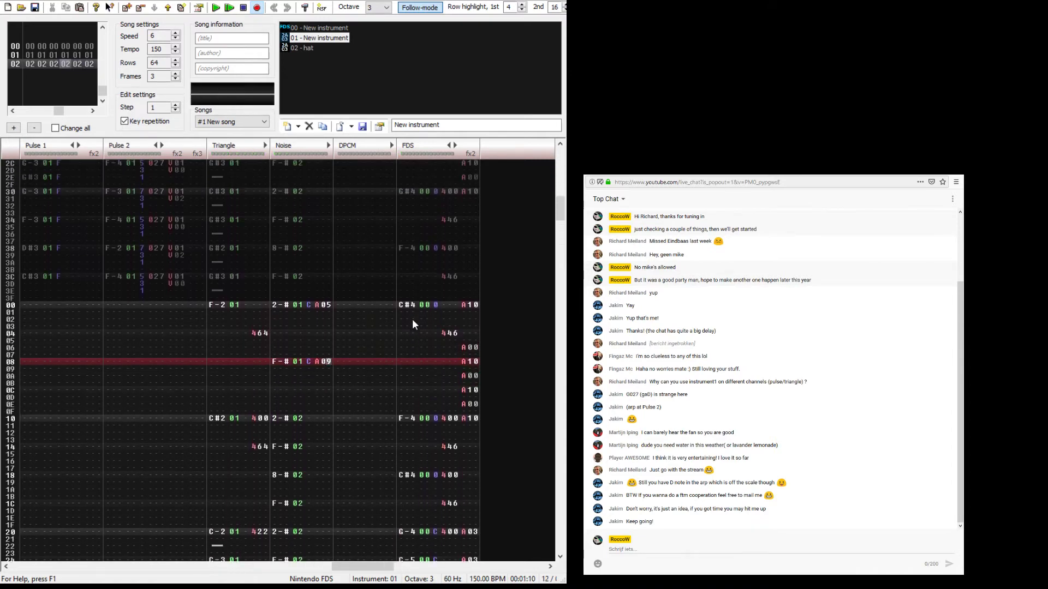
text(3)
key(Return)
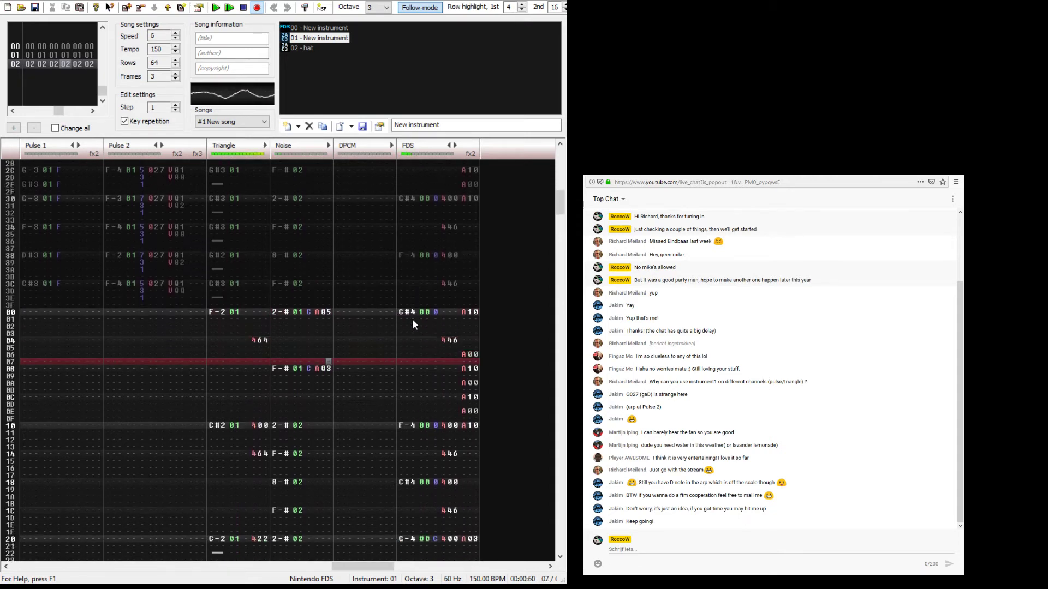
key(Return)
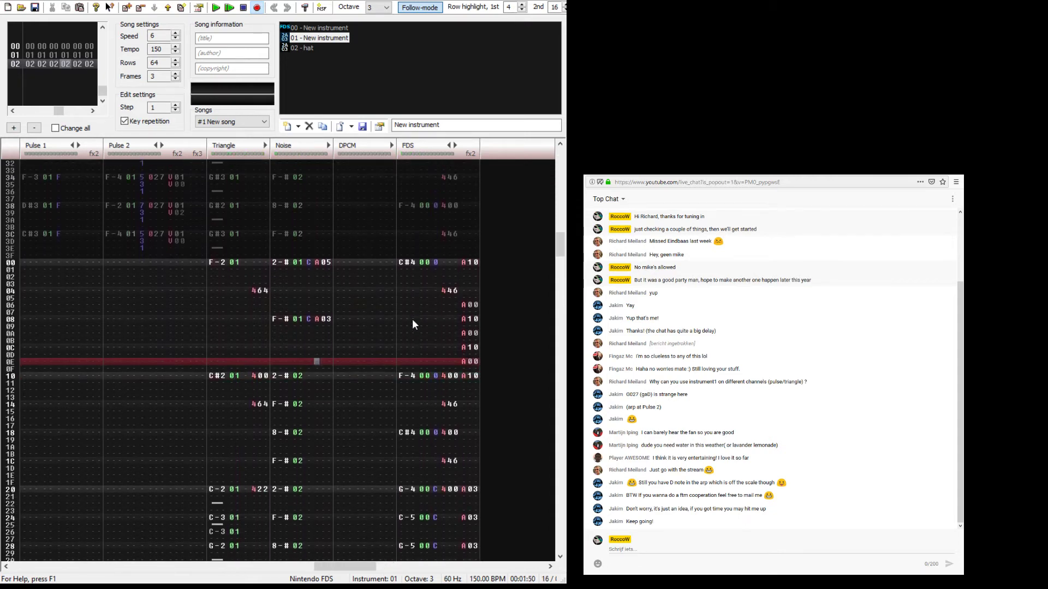
Step: Move the Noise note from row 18 to row 10, replacing the note there, and set its instrument to 01
key(Down)
key(Up)
key(Left)
key(ctrl+Return)
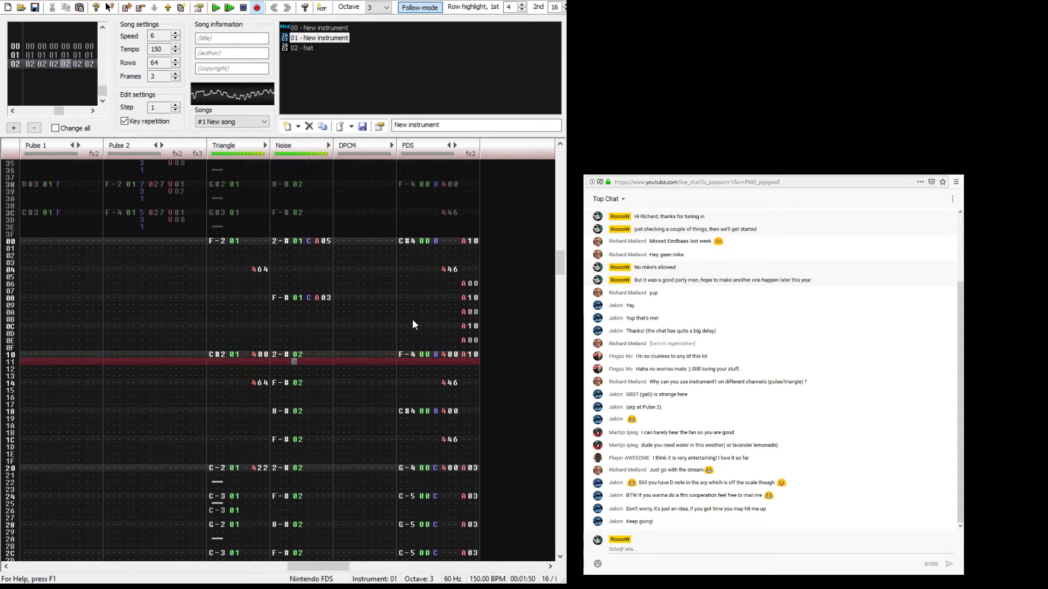
key(Down)
key(Down)
key(Left)
key(Down)
key(Down)
key(Down)
key(Down)
key(Down)
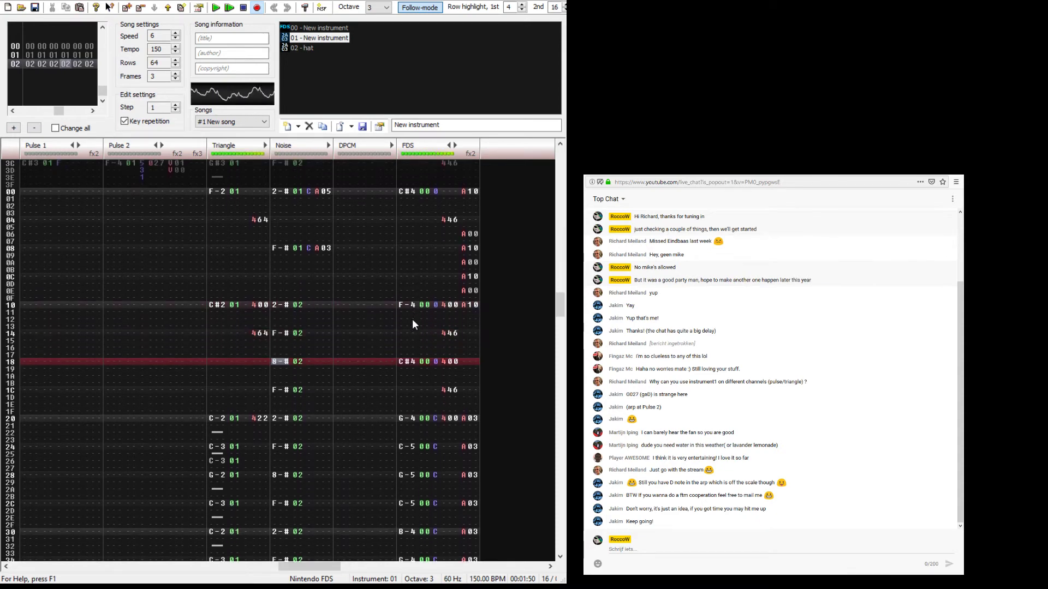
key(shift+Right)
key(ctrl+x)
key(Up)
key(Up)
key(Up)
key(Up)
key(Up)
key(Up)
key(Up)
key(Up)
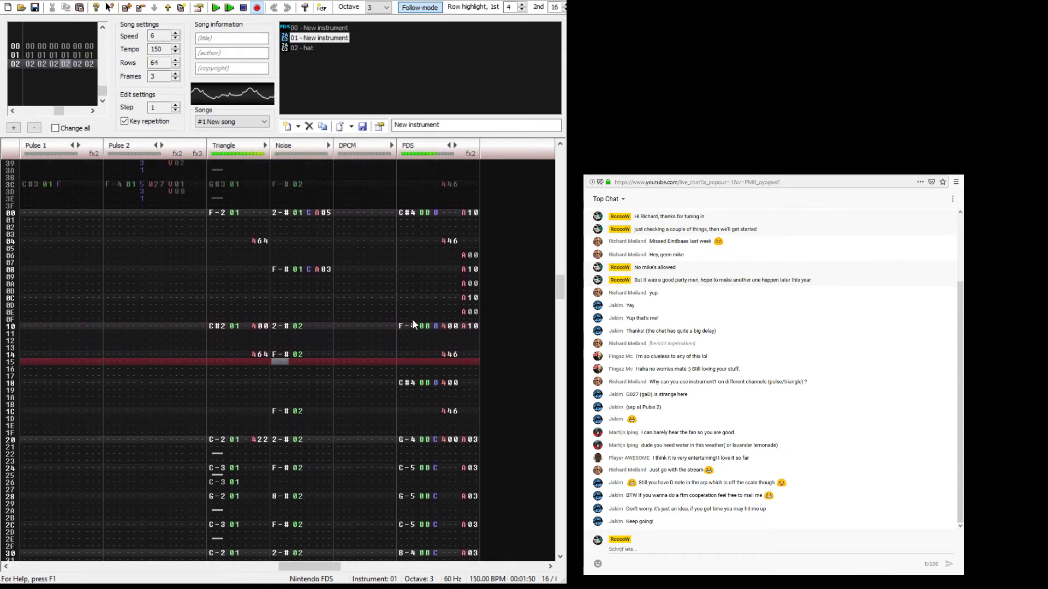
key(ctrl+v)
text(01)
Step: Set the volume of the Noise note at row 10 of frame 02 to C
key(Up)
key(Up)
key(Up)
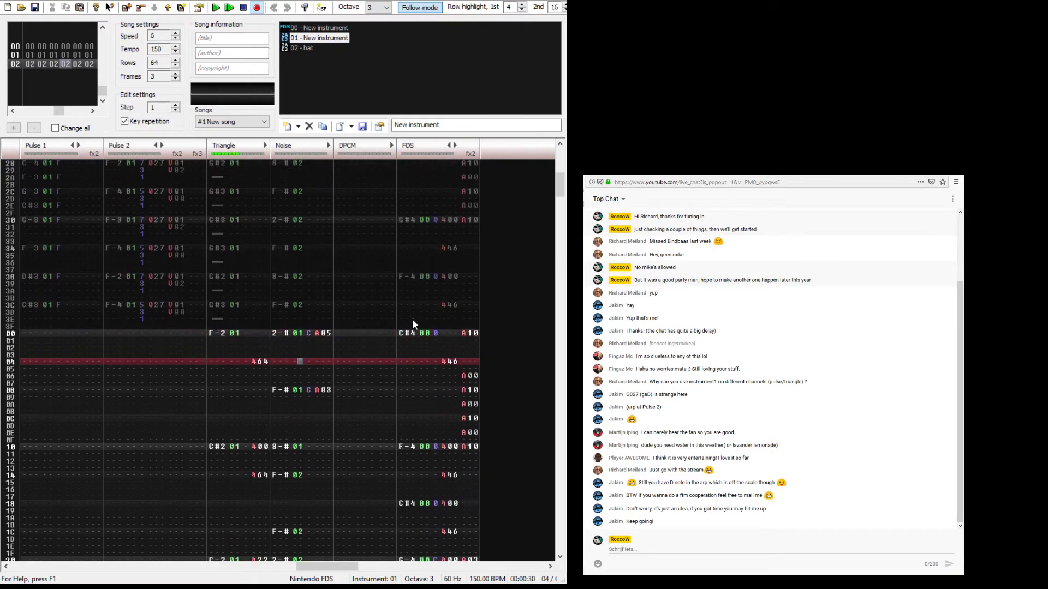
key(Right)
key(Down)
key(Down)
key(Down)
key(Down)
key(Down)
key(Down)
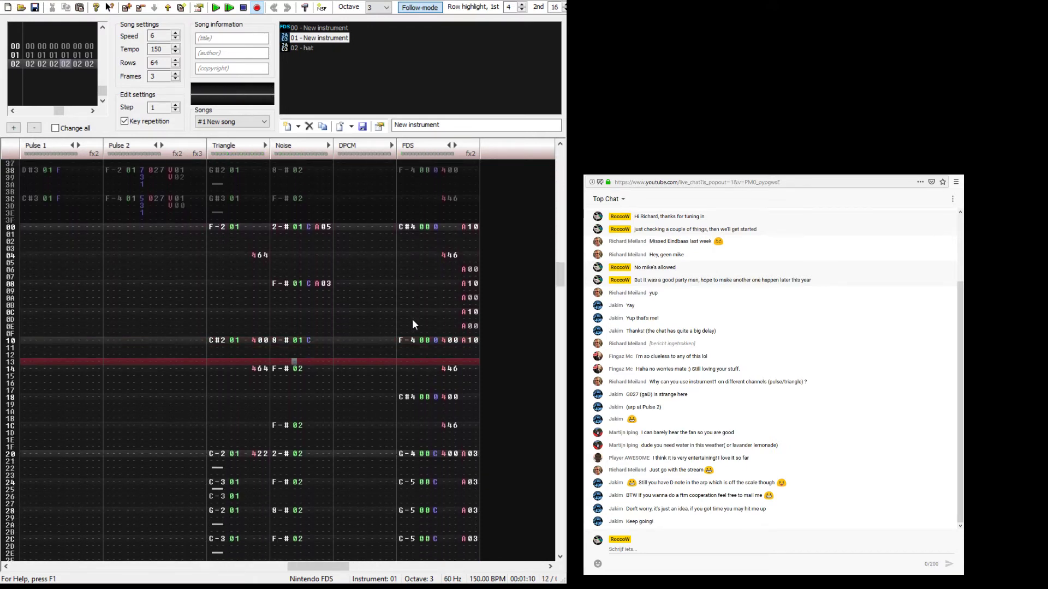
Step: Delete the Noise note at row 14 of frame 02
key(Left)
key(Up)
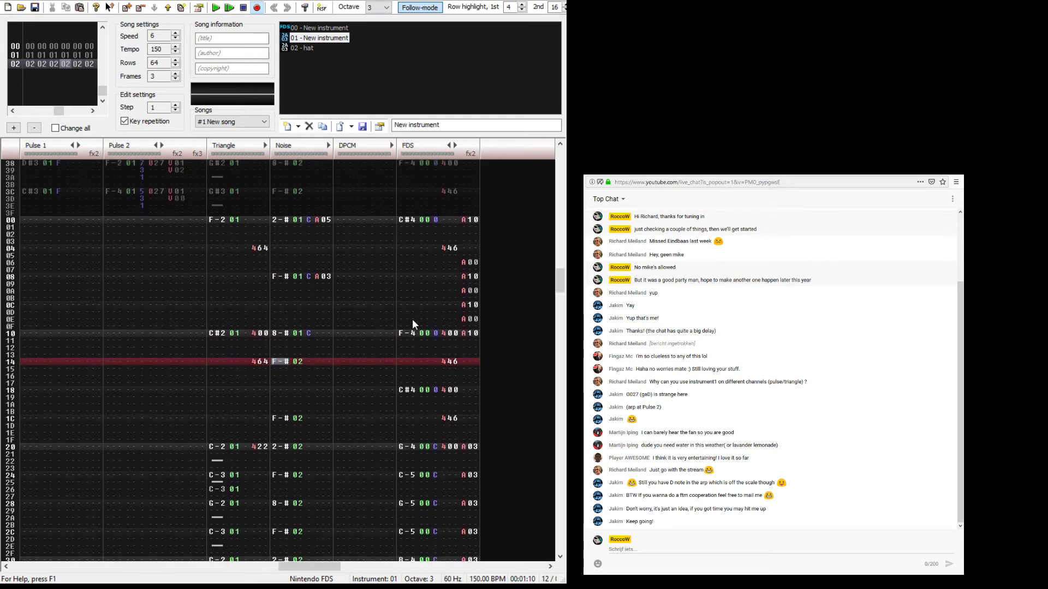
key(Up)
key(Up)
key(Up)
key(Up)
key(Up)
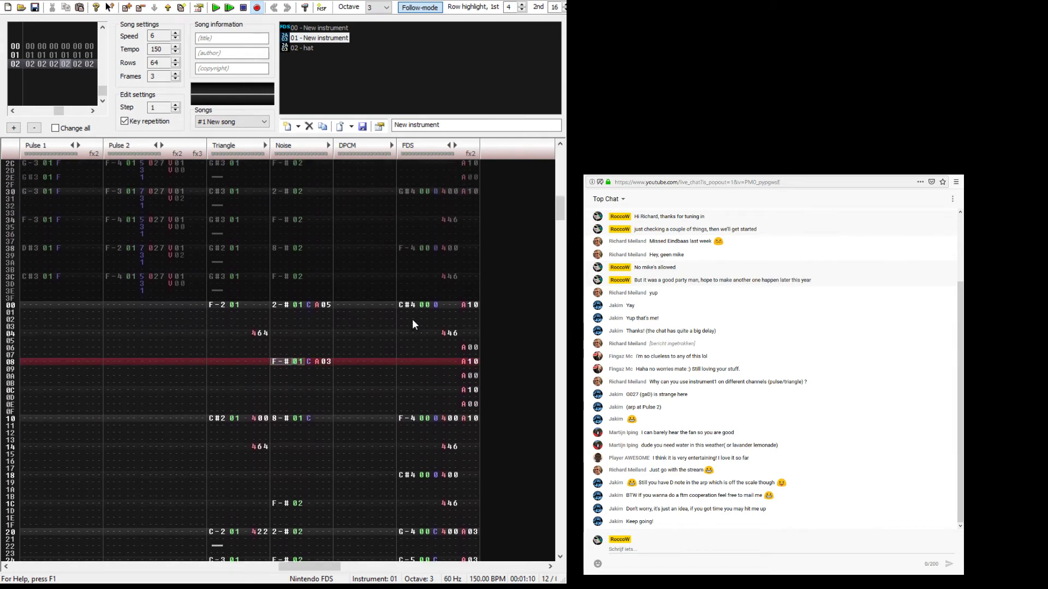
Step: Copy the Noise note at row 08 of frame 02, with its instrument, volume and A03 effect, to row 18
key(Right)
key(Down)
key(Down)
key(Down)
key(Down)
key(Down)
key(Down)
key(Down)
key(Down)
key(Down)
key(Down)
key(Down)
key(Down)
key(Down)
key(Down)
key(Down)
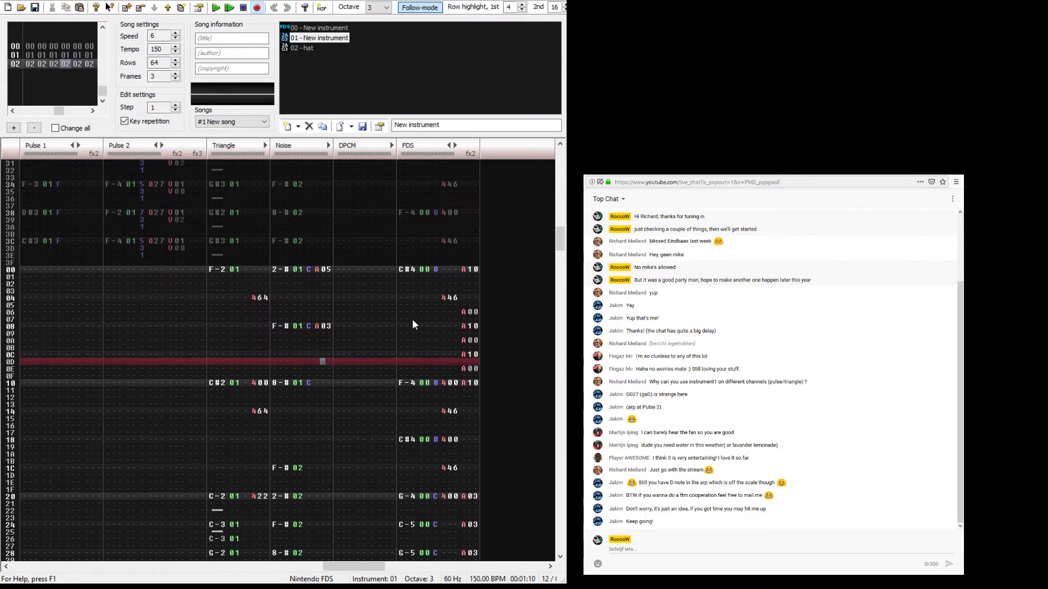
key(Down)
key(Left)
key(Left)
key(Left)
key(Up)
key(Up)
key(Up)
key(Up)
key(Up)
key(Up)
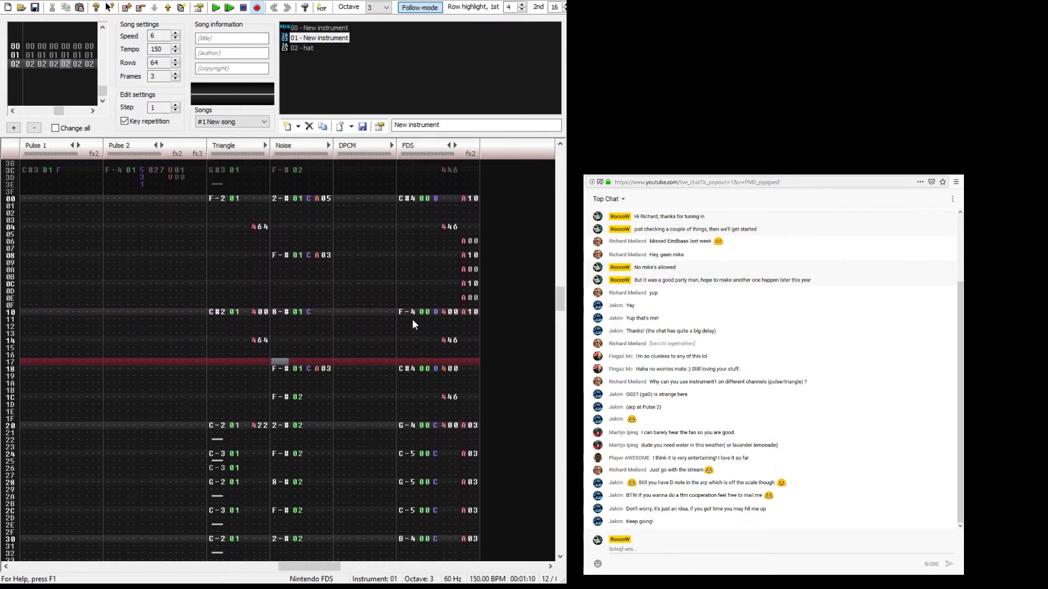
Step: Set the effect of the Noise note at row 10 of frame 02 to A05 and play the passage
key(Right)
key(Up)
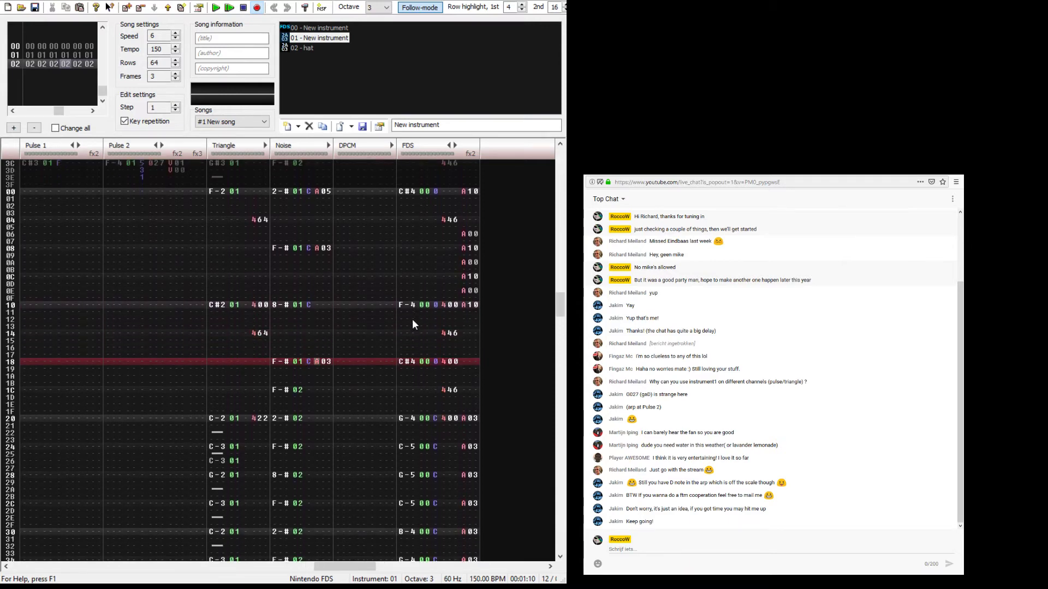
key(Right)
key(Right)
key(Right)
key(Up)
key(Up)
key(Up)
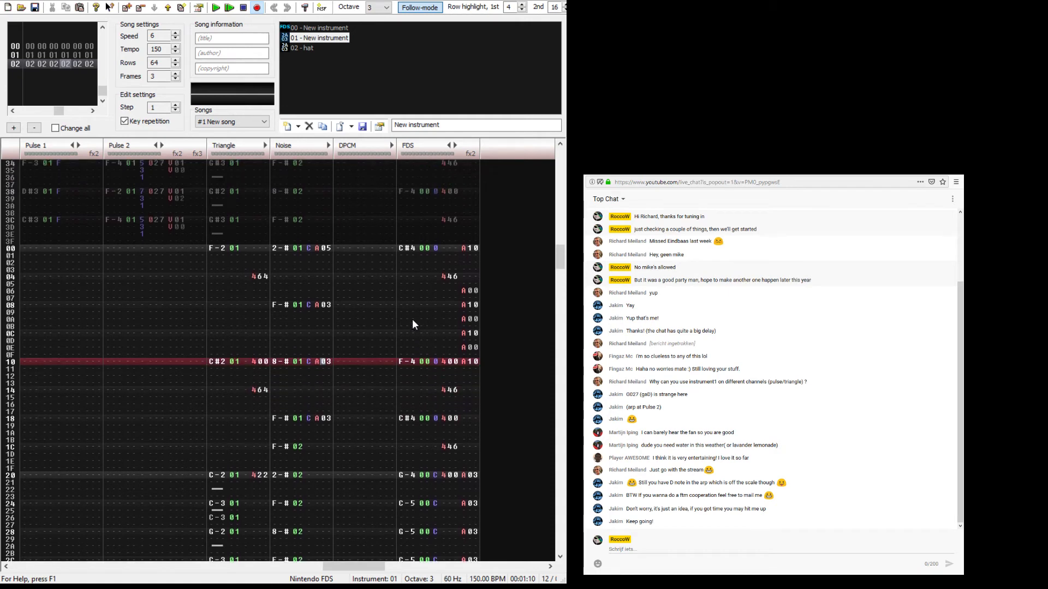
key(Return)
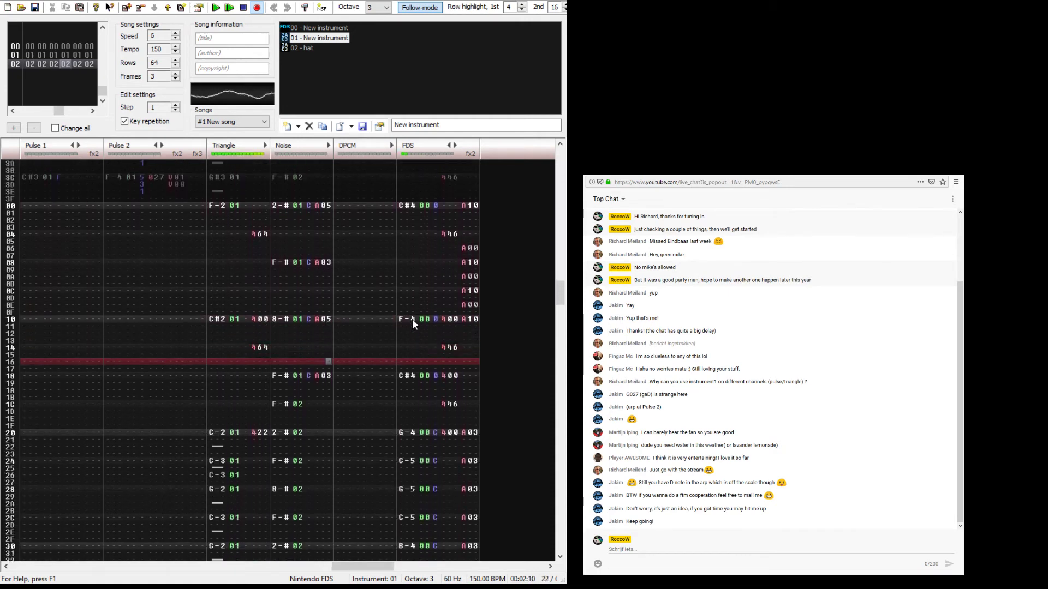
key(Return)
Step: Change the Noise note at row 10 of frame 02 to pitch 6-# with volume A, and play the passage
key(Up)
key(Up)
key(Up)
key(Up)
key(Up)
key(Up)
key(Up)
key(Up)
key(Up)
key(Left)
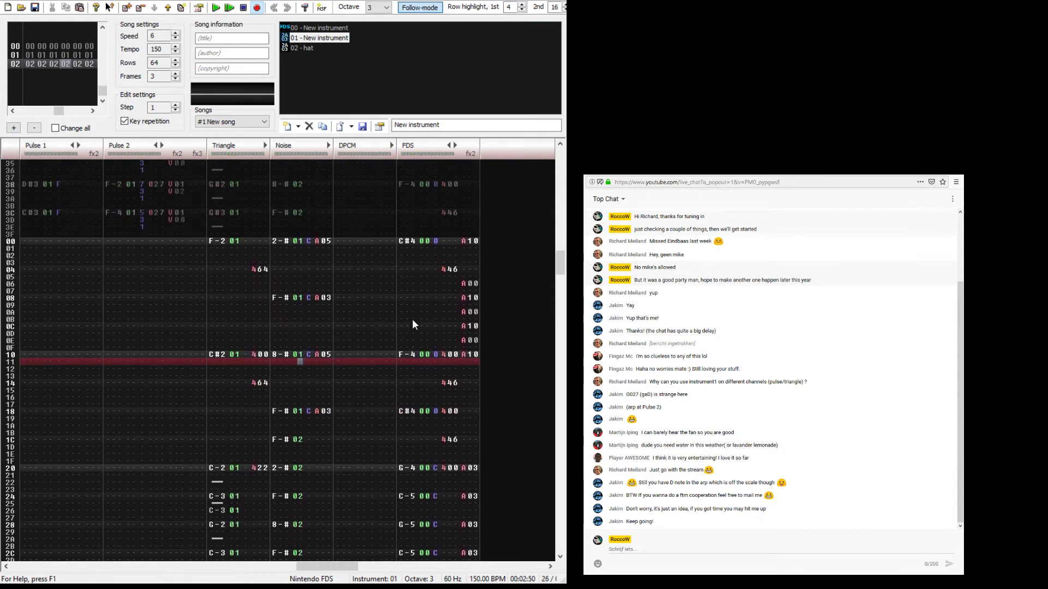
key(z)
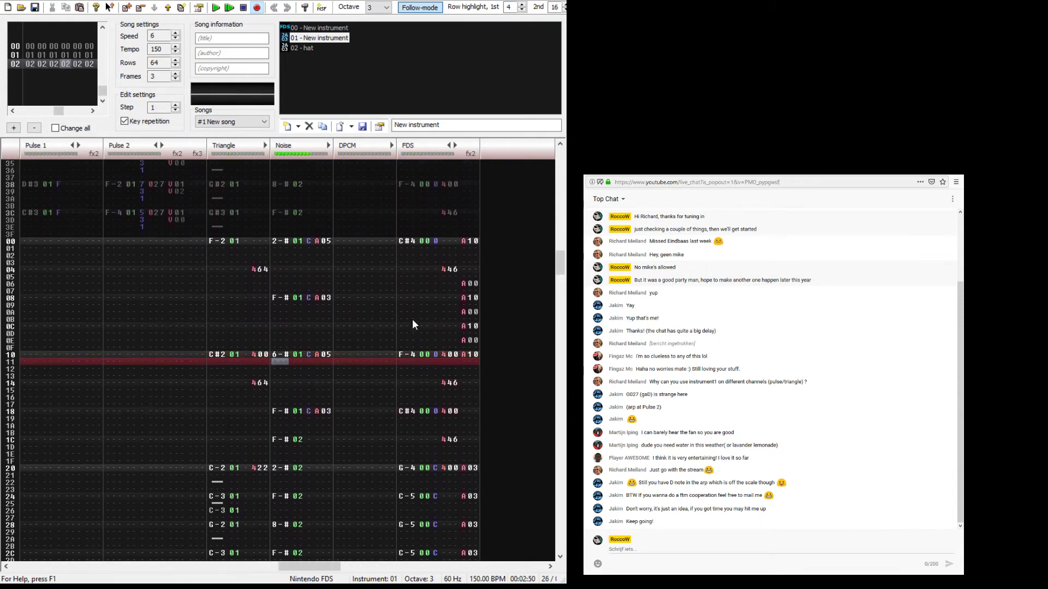
key(Up)
key(x)
key(Return)
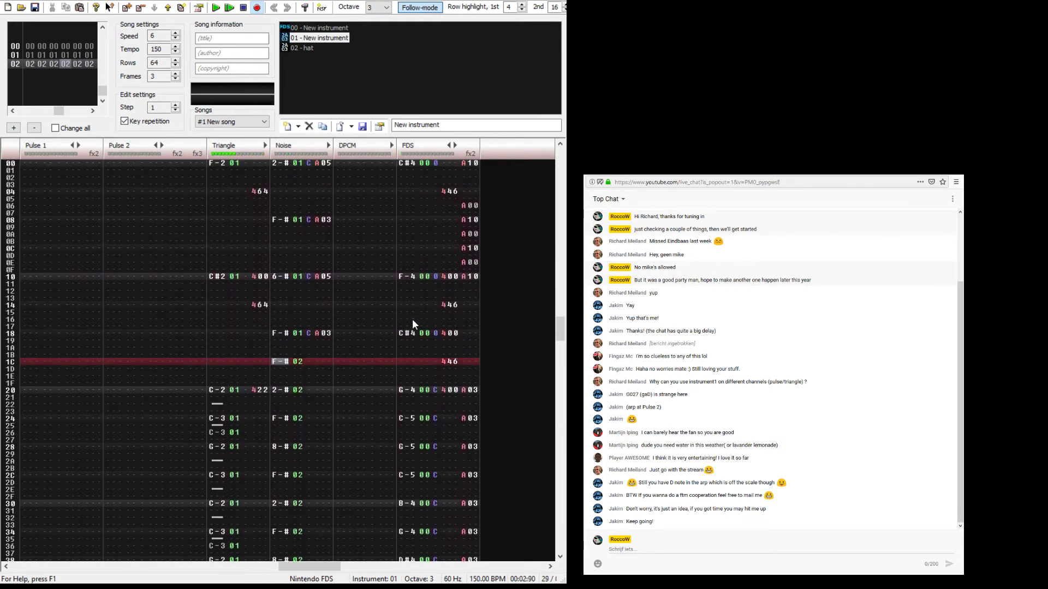
key(Return)
key(Return)
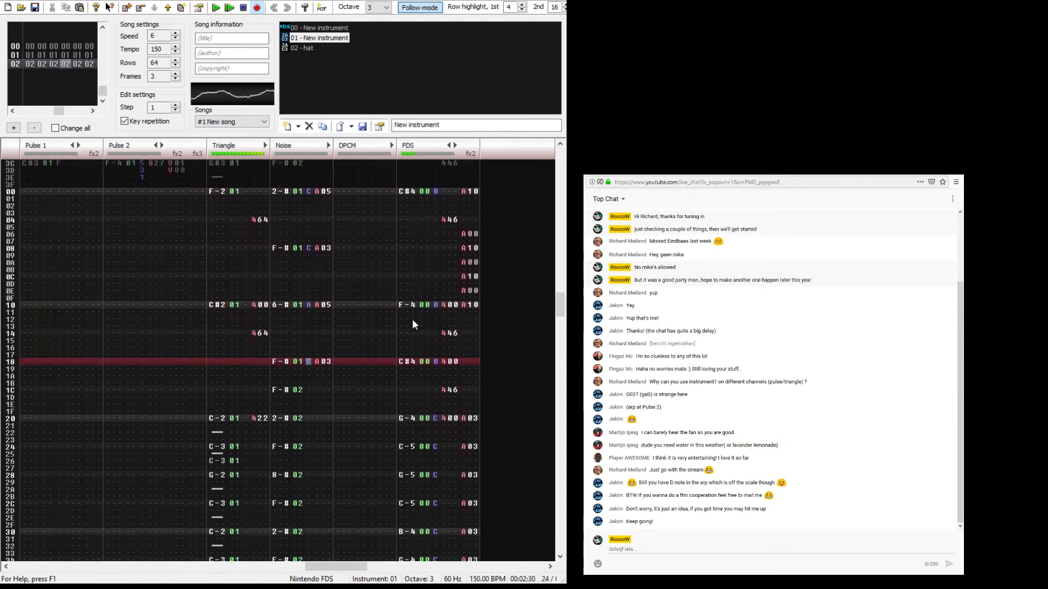
Step: Delete the Noise note at row 1C of frame 02 and play the passage
key(Up)
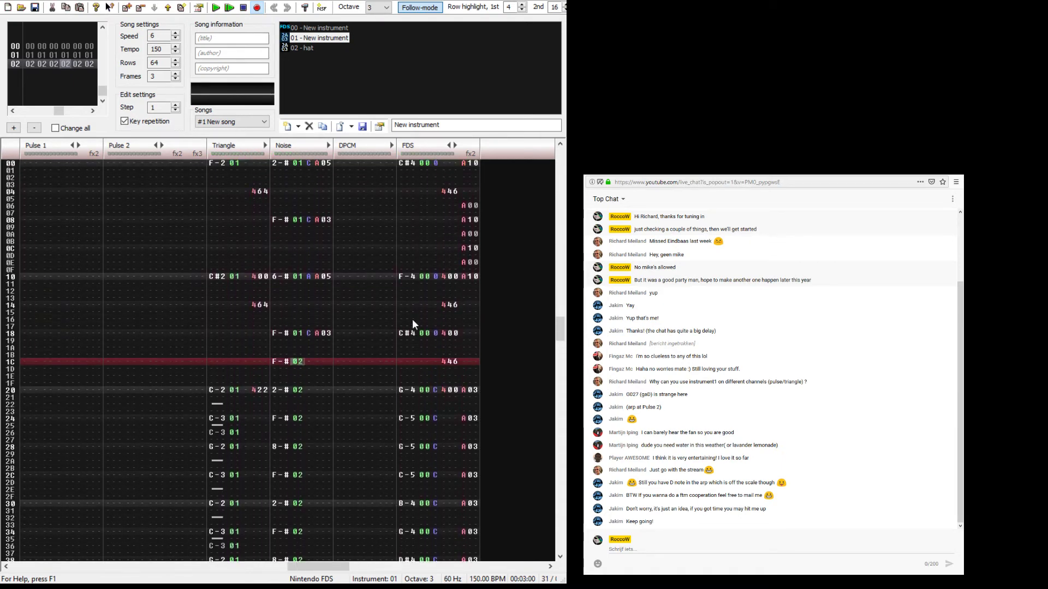
key(Delete)
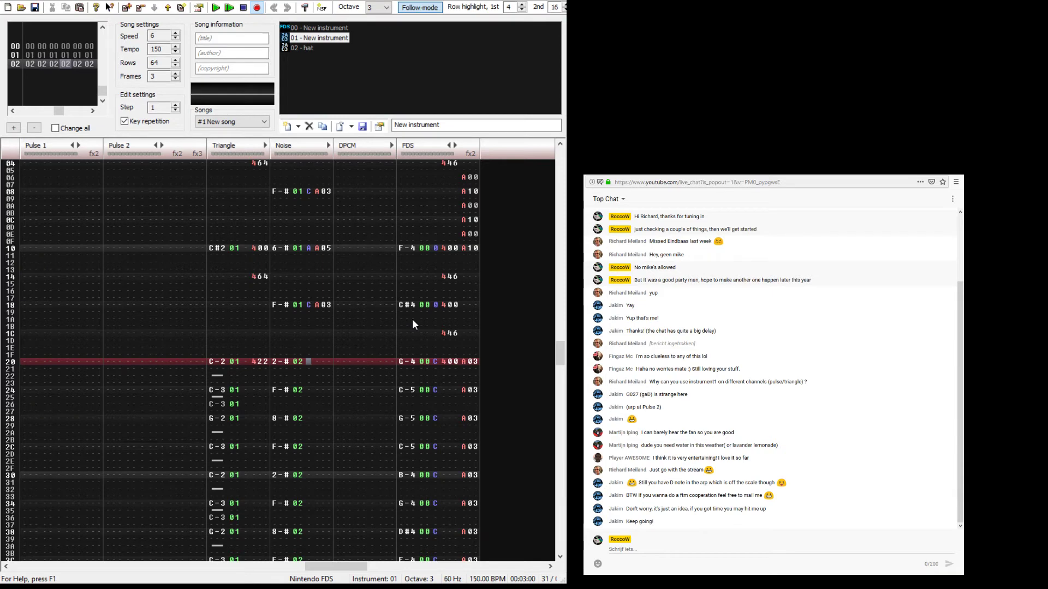
key(Return)
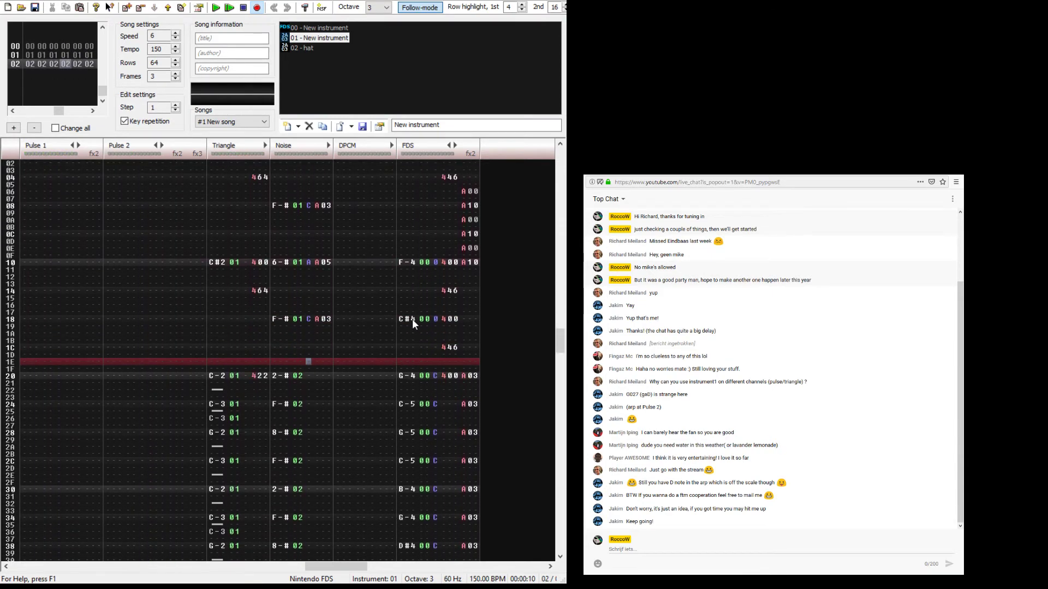
Step: Set the volume of the Noise note at row 20 of frame 02 to C and play the passage from just before it
key(Down)
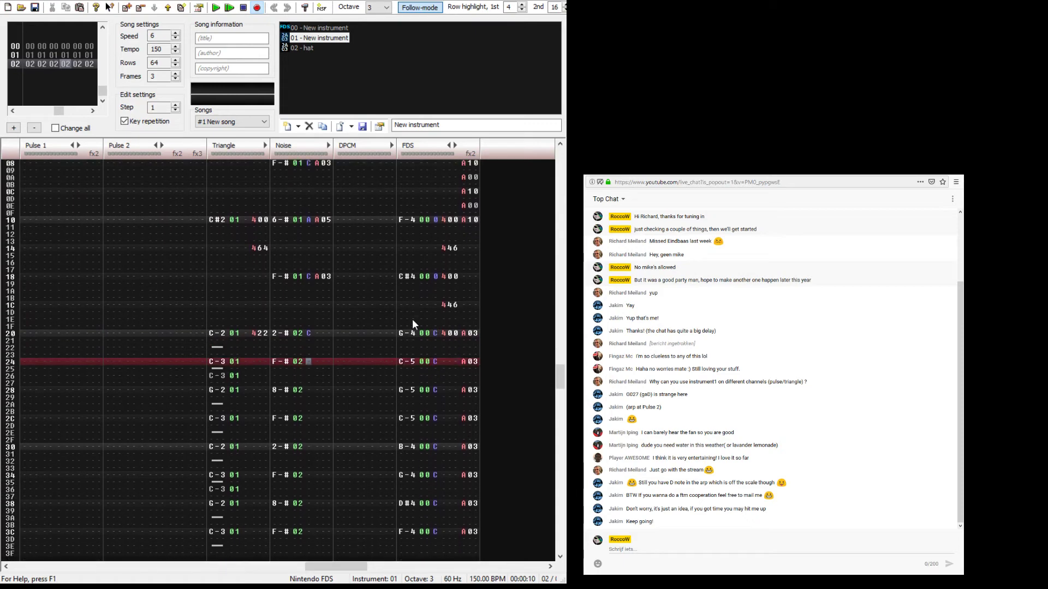
key(Up)
key(Up)
key(Up)
key(Up)
text(c)
key(Up)
key(Up)
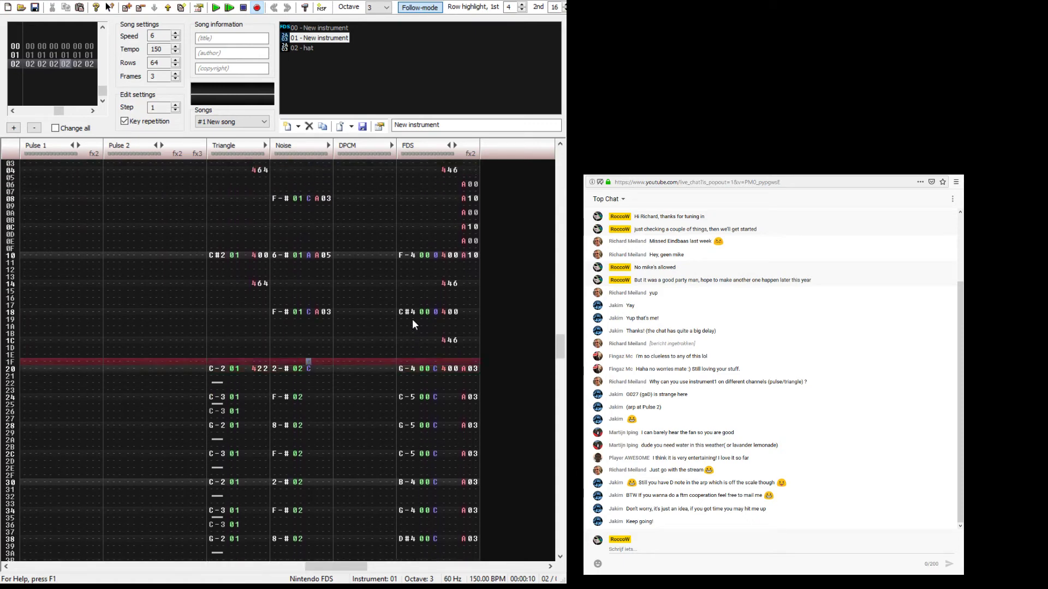
key(Down)
key(Up)
key(Up)
key(Down)
key(Down)
key(Up)
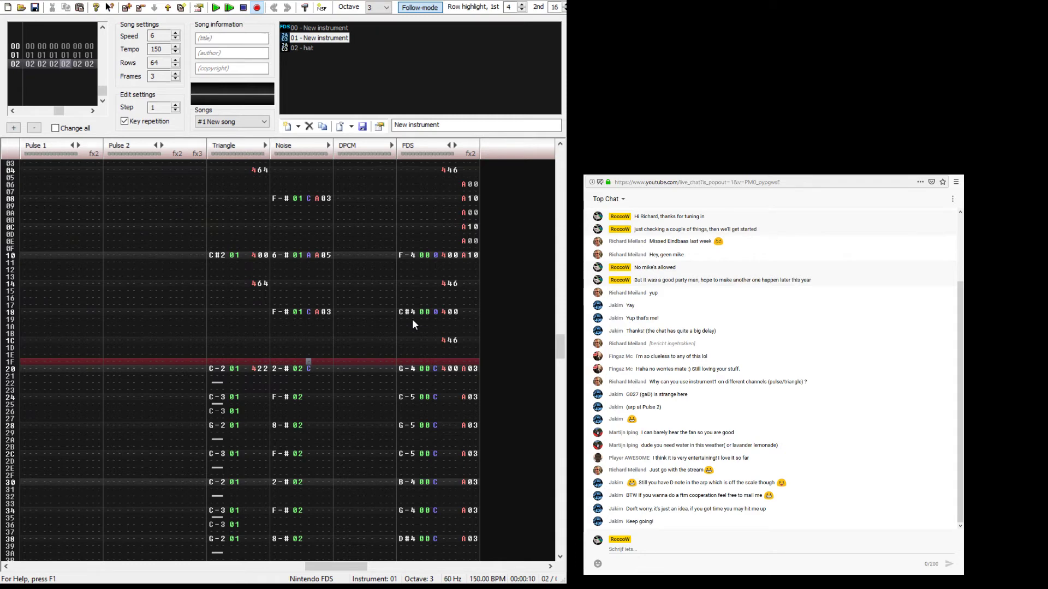
key(Return)
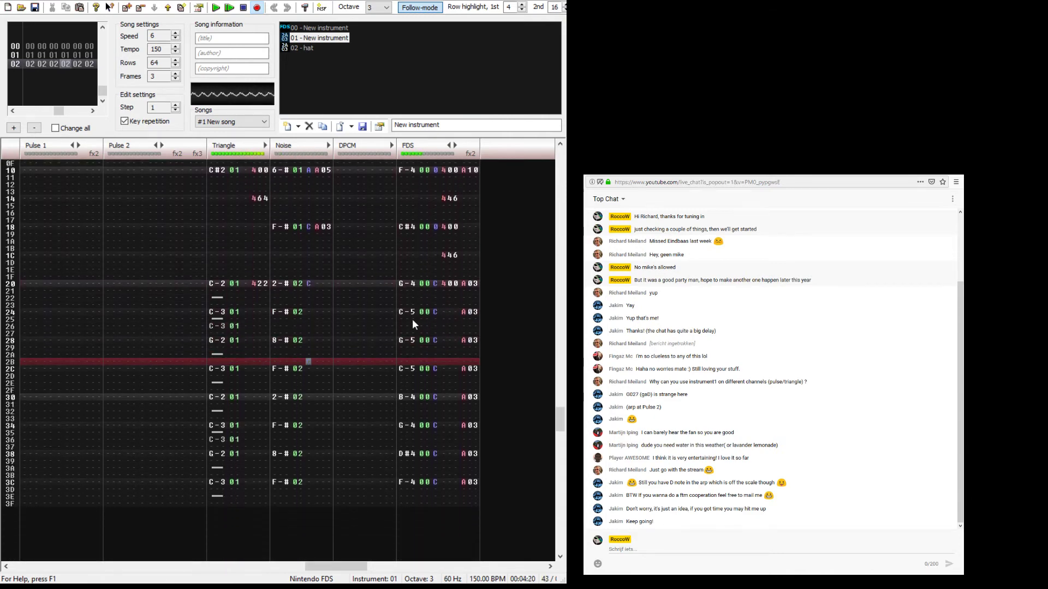
key(Return)
Step: Set the volume of every FDS note from row 20 to row 3C of frame 02 to A
key(Up)
key(Up)
key(Up)
key(Up)
key(Up)
key(Up)
key(Up)
key(Up)
key(Up)
key(Up)
key(Up)
key(Up)
key(Up)
key(Up)
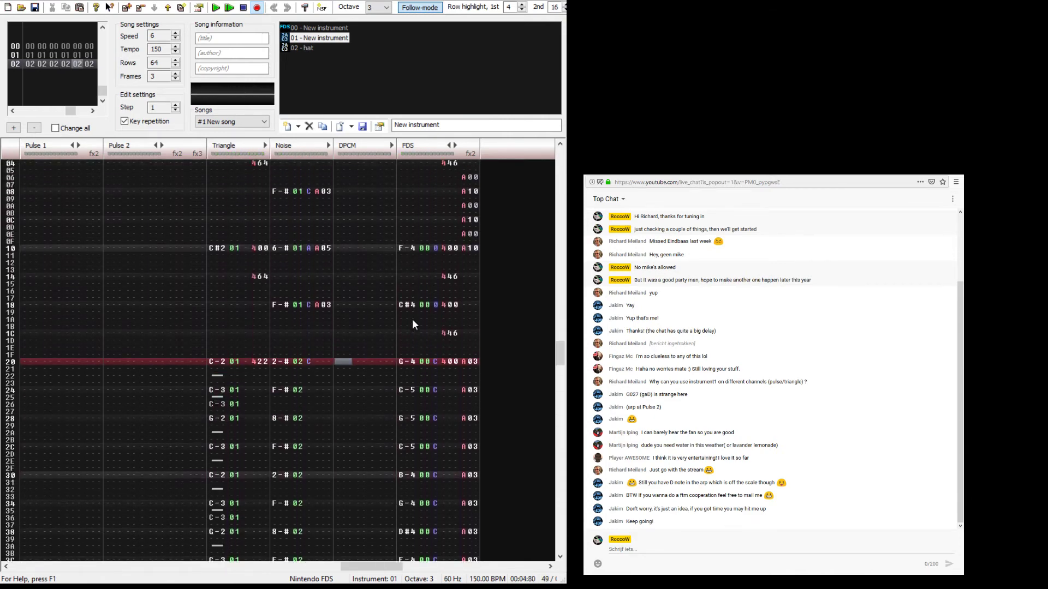
key(Tab)
key(Tab)
key(Right)
key(Right)
key(Right)
key(Down)
text(a)
key(Down)
key(Down)
key(Down)
key(Down)
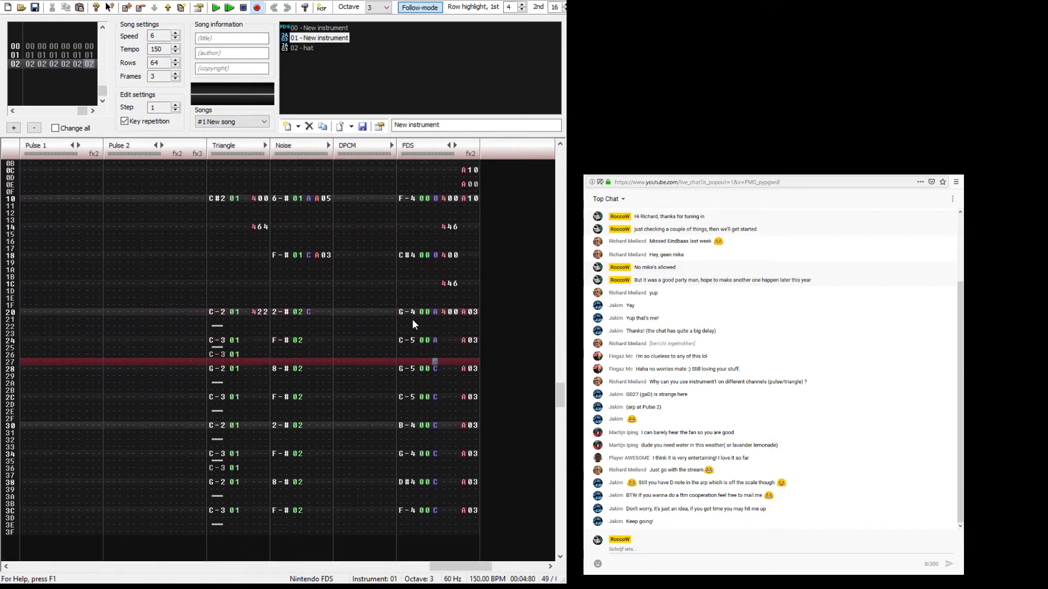
key(Up)
key(Up)
key(Up)
key(Down)
key(Down)
text(a)
key(Down)
key(Down)
key(Down)
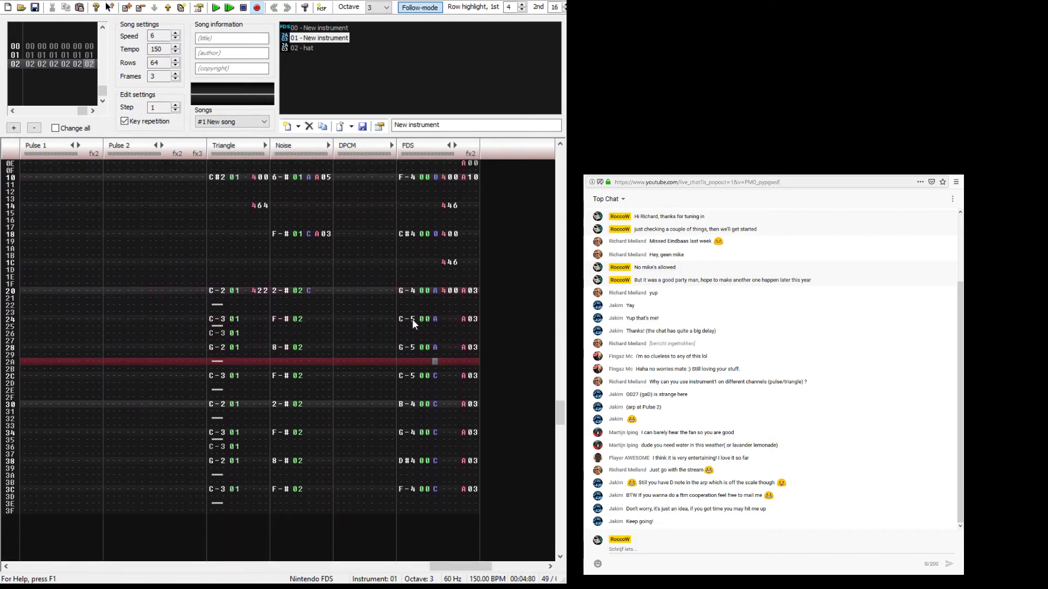
text(a)
key(Down)
key(Down)
key(Down)
text(a)
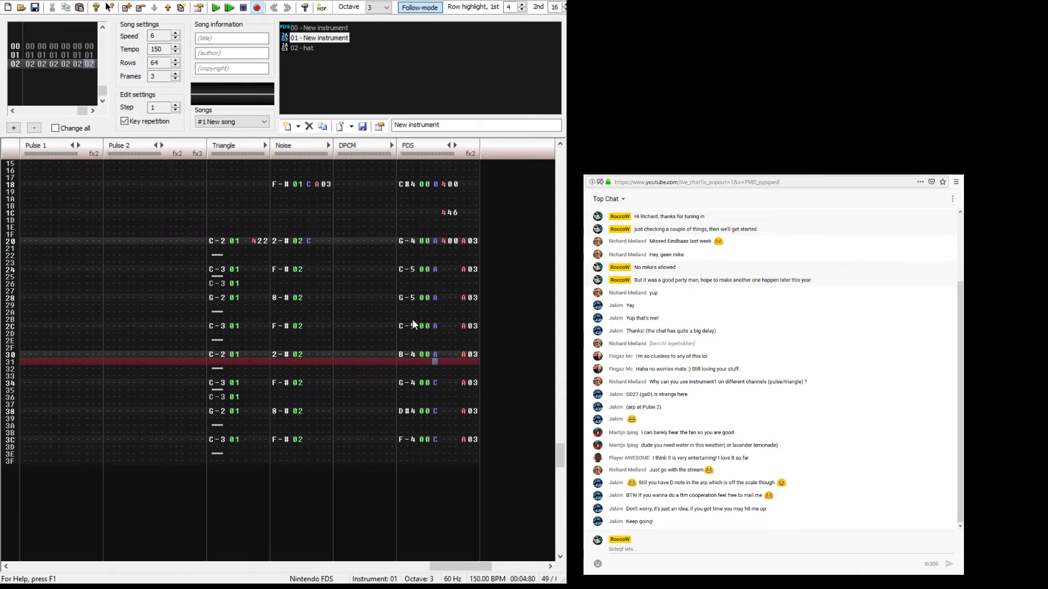
key(Down)
key(Down)
key(Down)
text(a)
key(Down)
key(Down)
key(Down)
text(a)
key(Down)
key(Down)
key(Down)
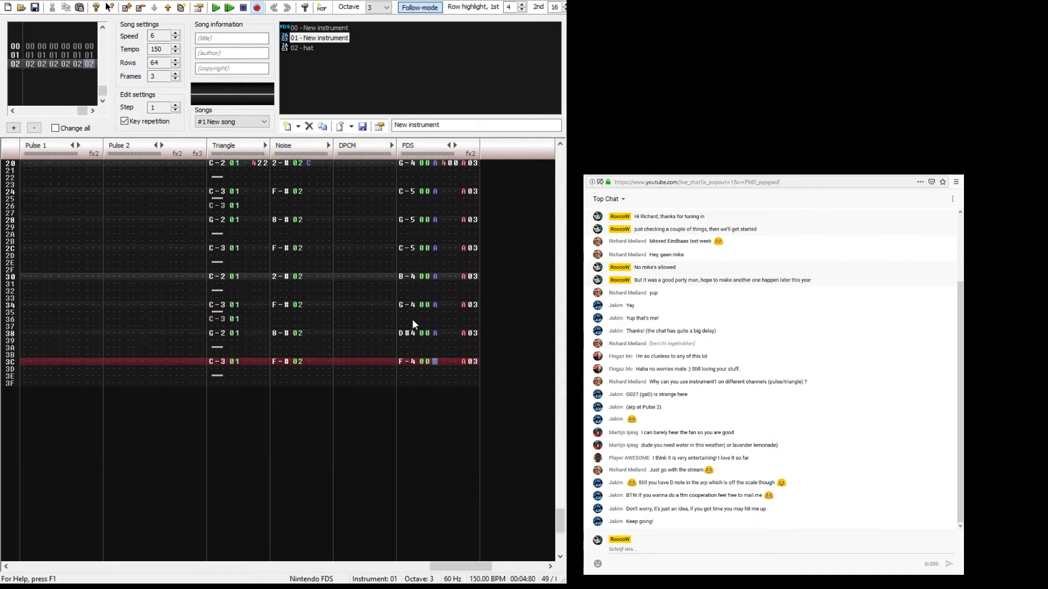
text(a)
Step: Return to the start of frame 02 in the Pulse 1 channel
key(Down)
key(shift+Tab)
key(shift+Tab)
key(shift+Tab)
key(shift+Tab)
key(shift+Tab)
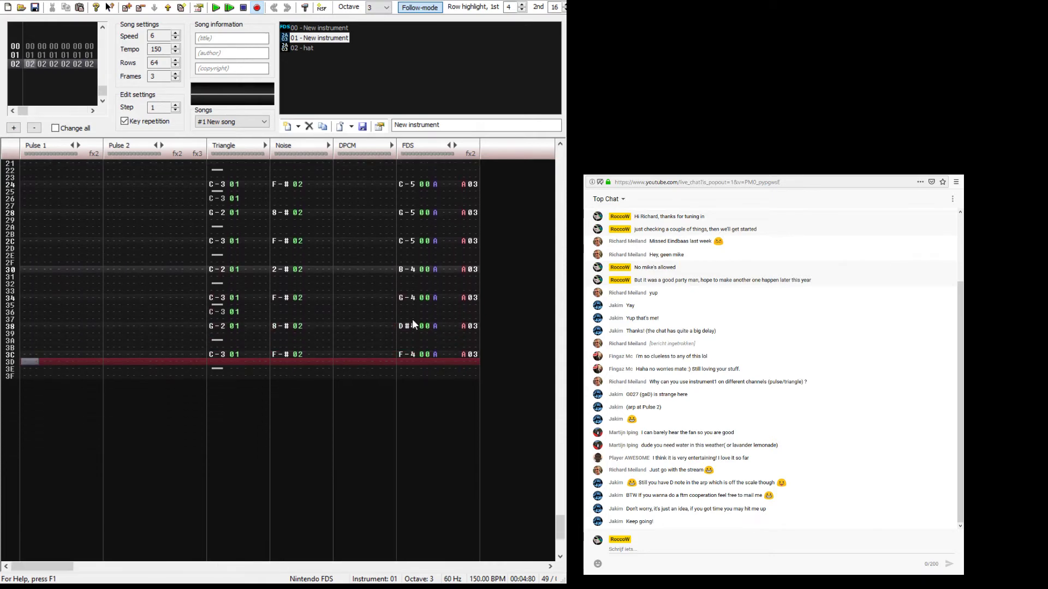
key(Up)
key(Up)
key(Up)
key(Up)
key(Up)
key(Up)
key(Up)
key(Up)
key(Up)
key(Up)
key(Up)
key(Up)
key(Up)
key(Up)
key(Up)
key(Up)
key(Up)
key(Up)
key(Up)
key(Up)
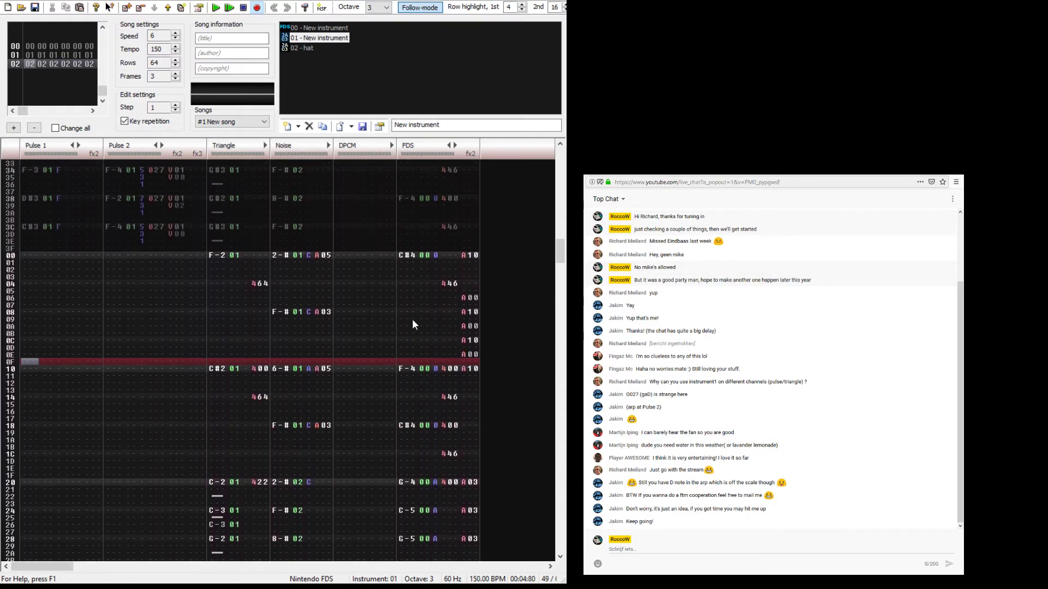
key(Up)
key(Up)
key(Up)
key(Up)
key(Up)
key(Up)
key(Up)
key(Up)
key(Up)
key(Up)
key(Up)
key(Up)
key(Up)
key(Up)
key(Up)
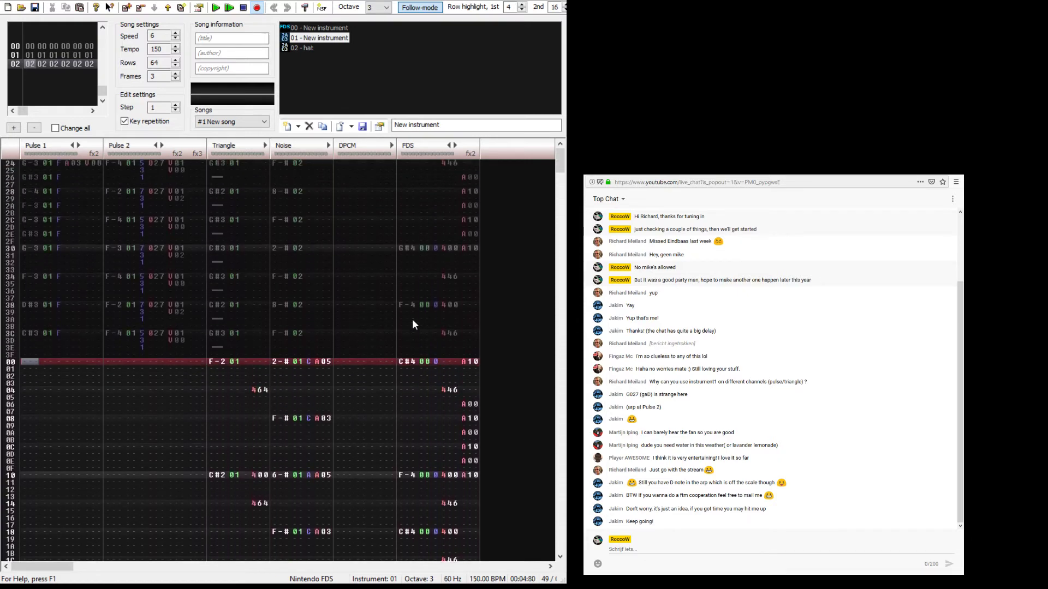
key(Right)
key(Right)
key(Right)
key(Right)
key(Right)
key(Right)
key(Right)
key(Right)
key(Right)
key(Right)
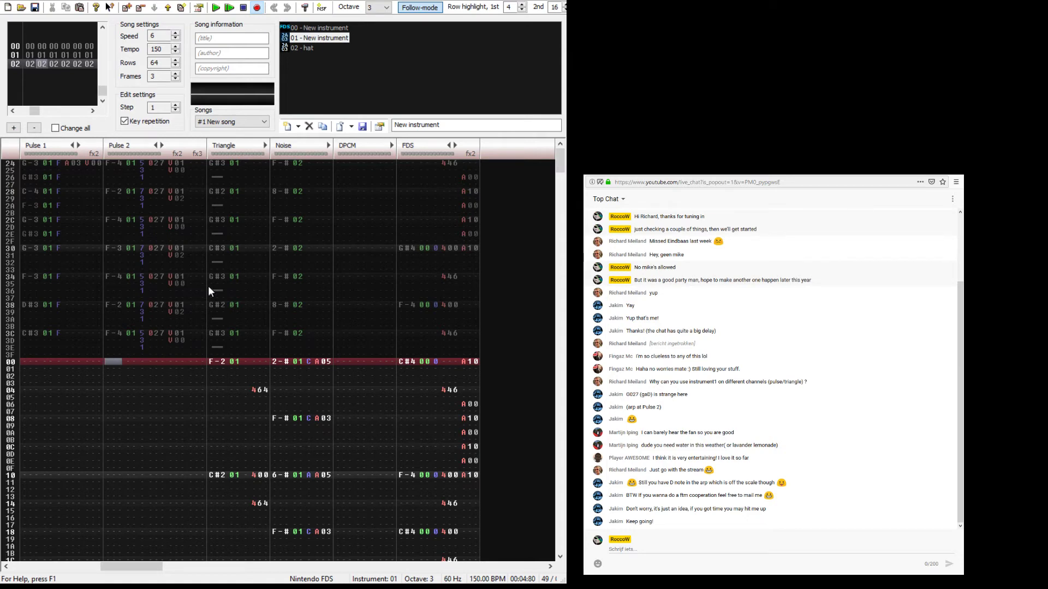
scroll(124, 375, down, 3)
click(265, 364)
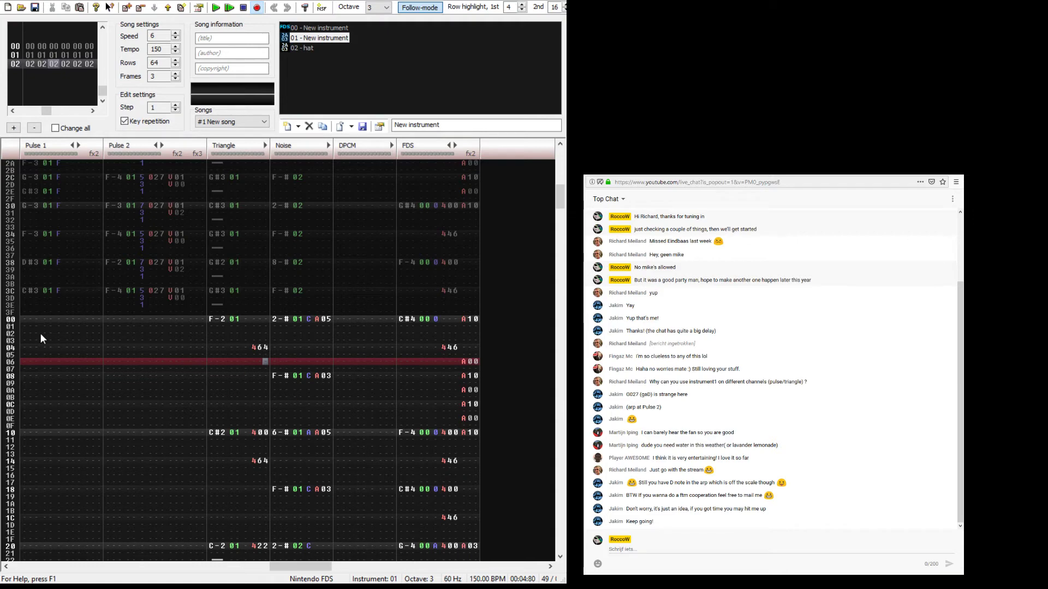
Step: Play the transition from the second half of frame 01 into frame 02, ending back at Pulse 1 row 00 of frame 02
click(40, 319)
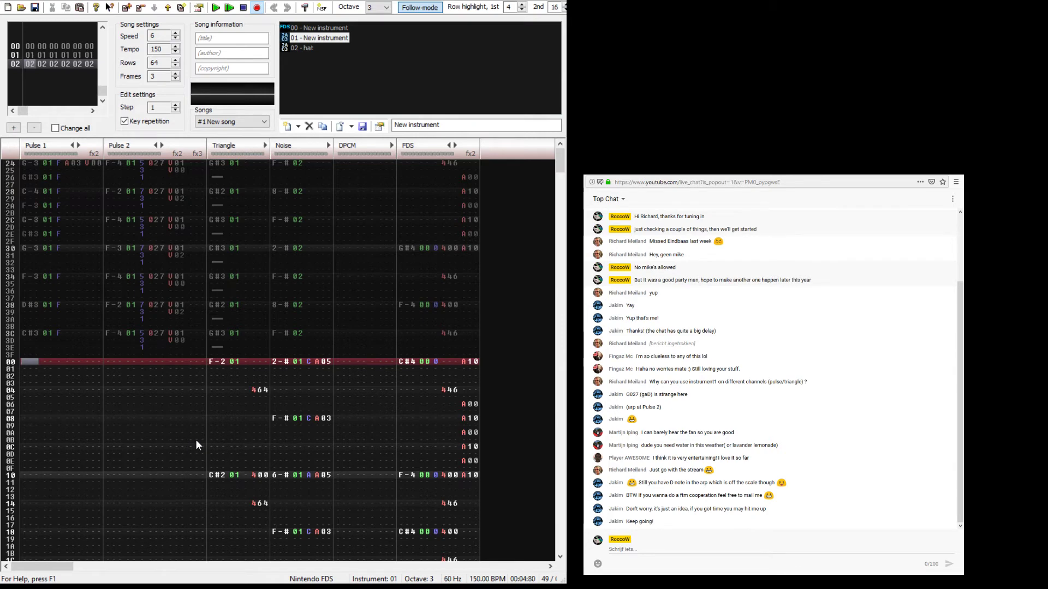
key(Return)
key(Up)
key(Up)
key(Up)
key(Up)
key(Up)
key(Up)
key(Up)
key(Return)
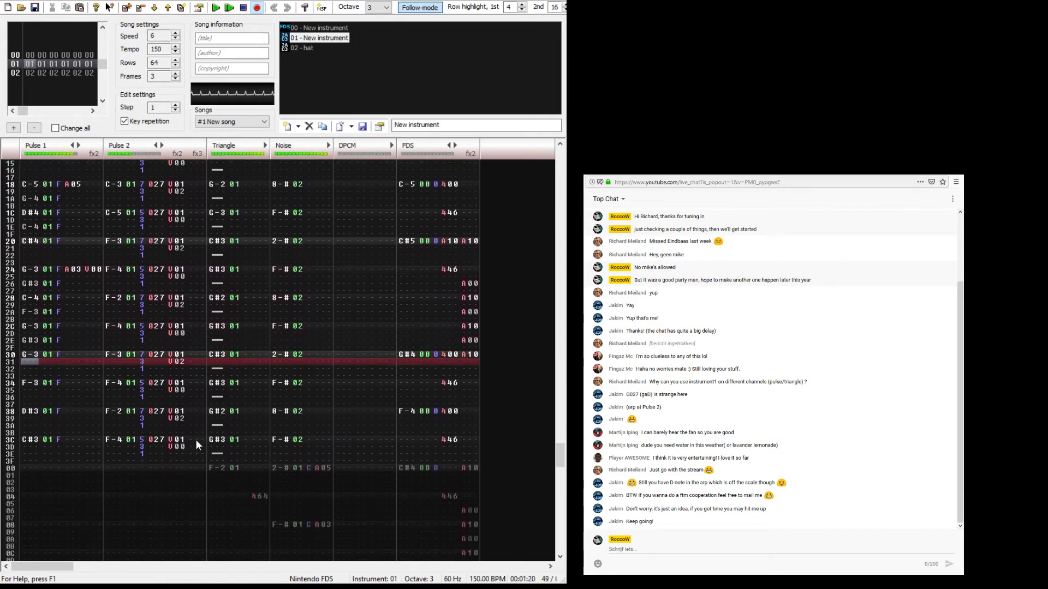
key(Return)
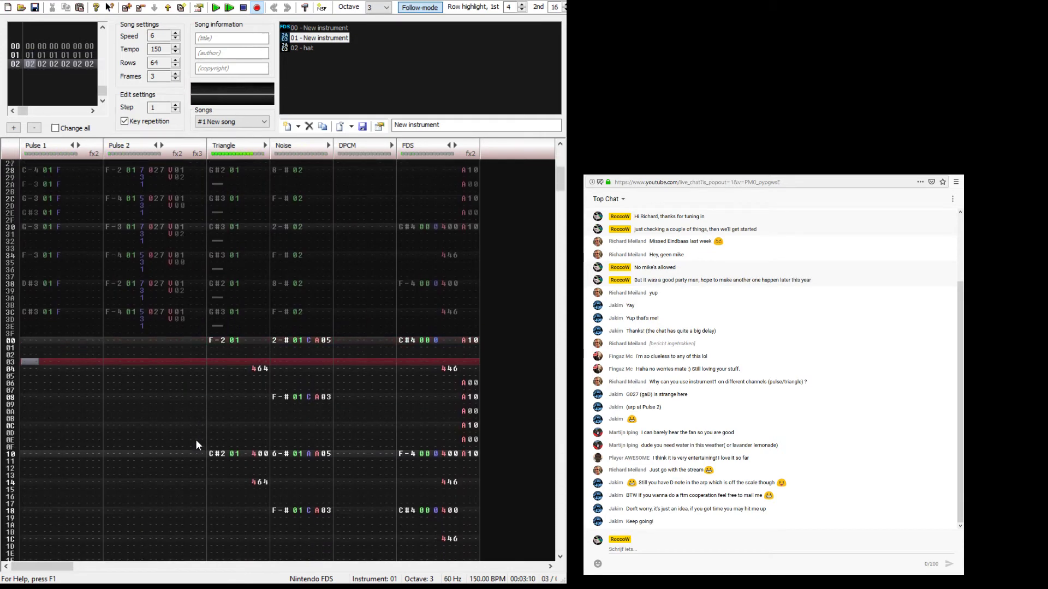
key(Up)
key(Up)
key(Up)
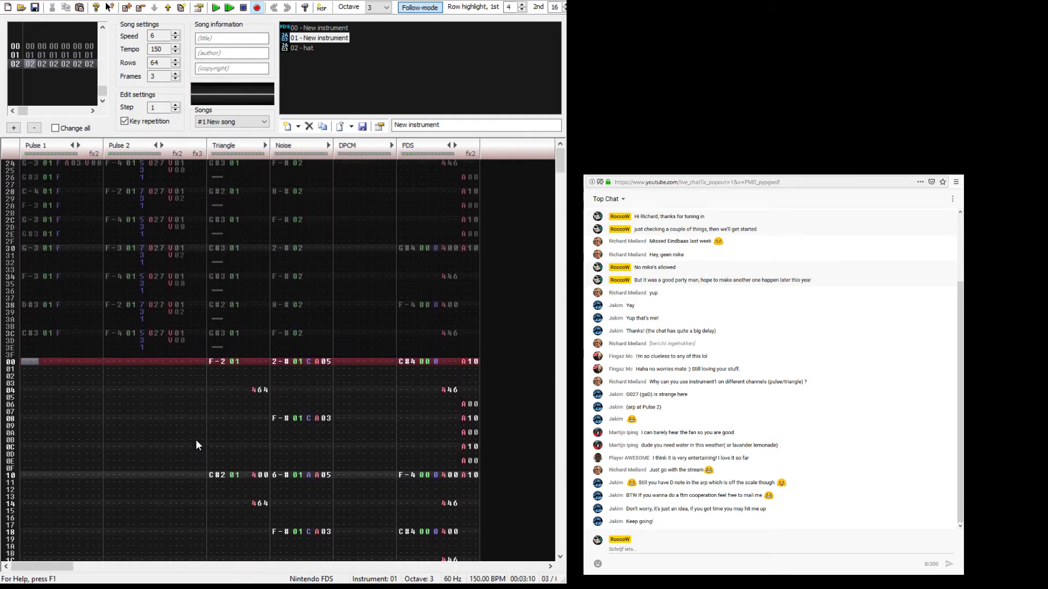
Step: Enter the note G#3 with instrument 01 and volume F at row 00 of Pulse 1 in frame 02
key(v)
key(Up)
key(g)
key(Up)
key(h)
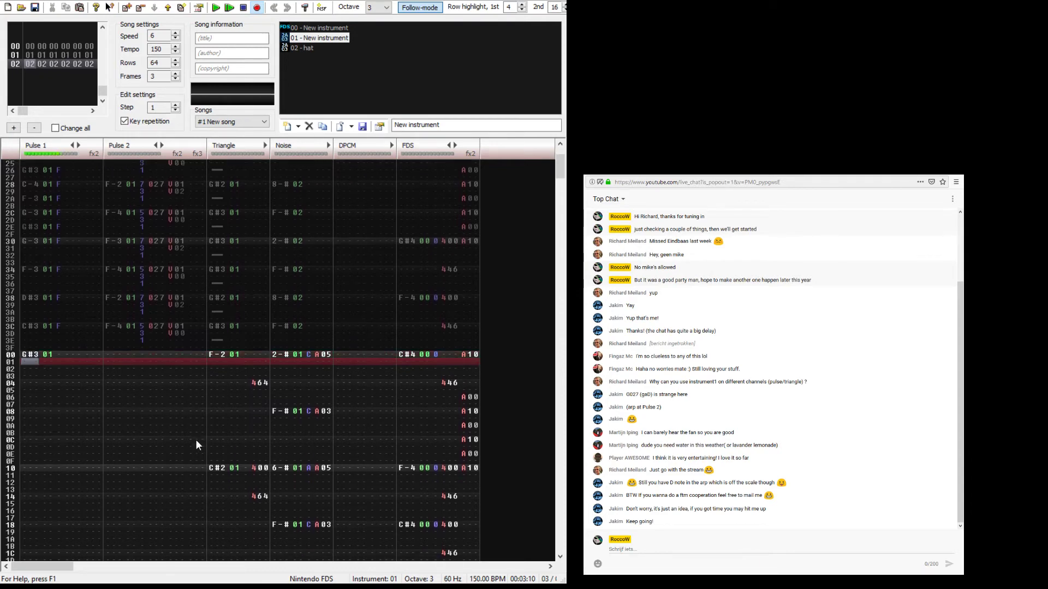
key(Up)
key(Right)
key(Right)
key(Right)
key(f)
key(Up)
Step: Add a V00 effect in the second effect column of Pulse 1 at row 00 of frame 02
key(Right)
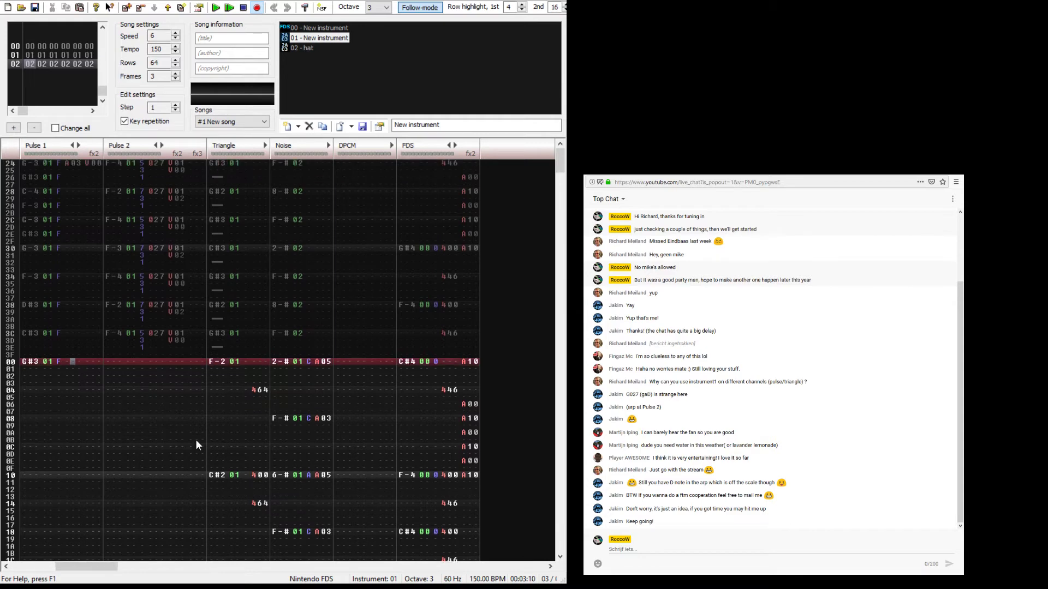
text(v01)
key(Up)
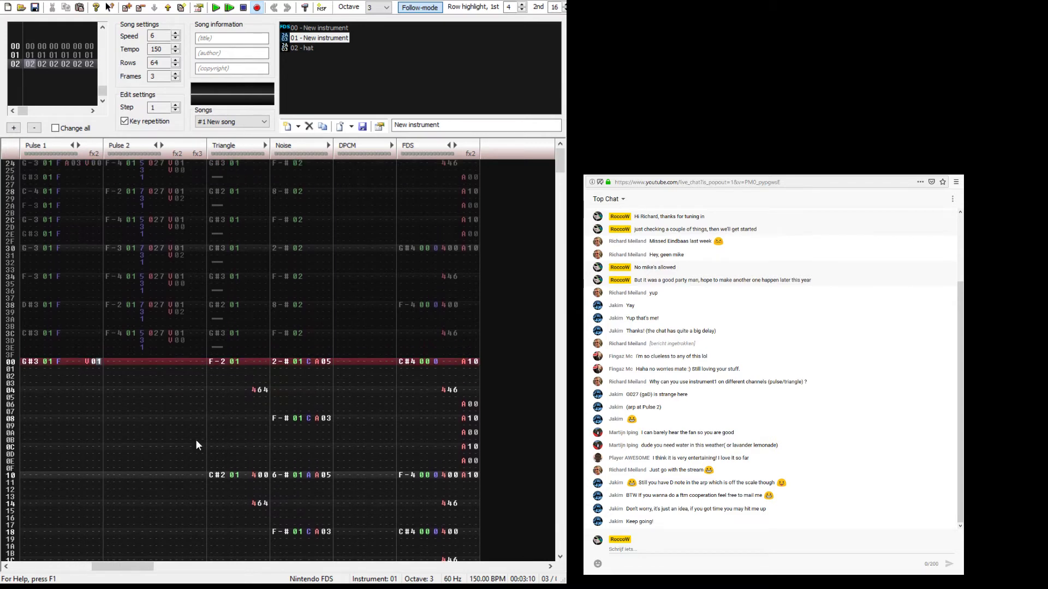
text(0)
Step: Add an A01 effect in the first effect column of Pulse 1 at row 00 and play the passage
key(Left)
key(Left)
key(Up)
key(Left)
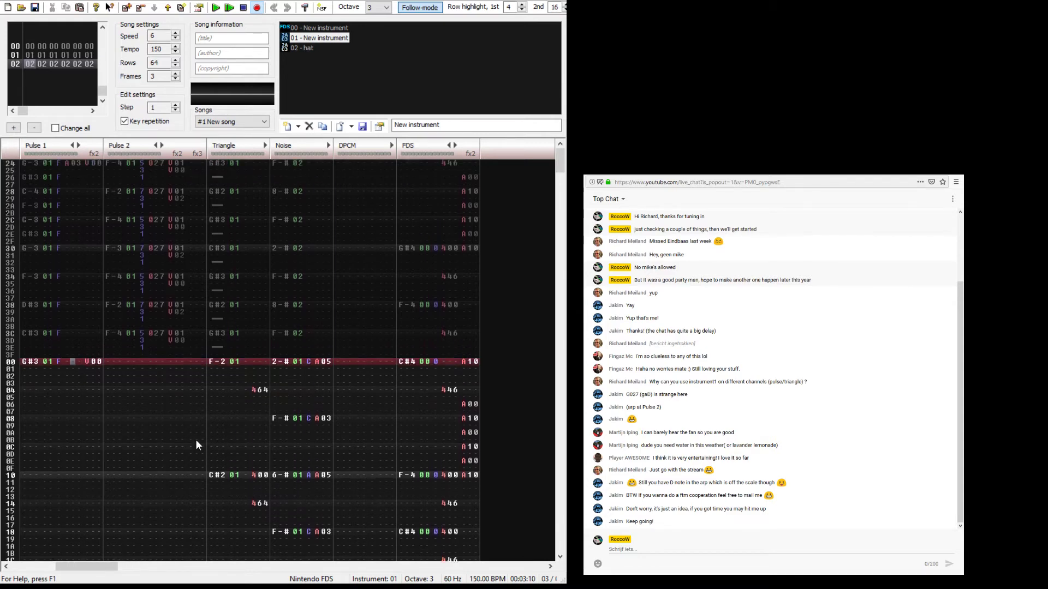
key(Left)
key(Left)
text(a00)
text(1)
key(Down)
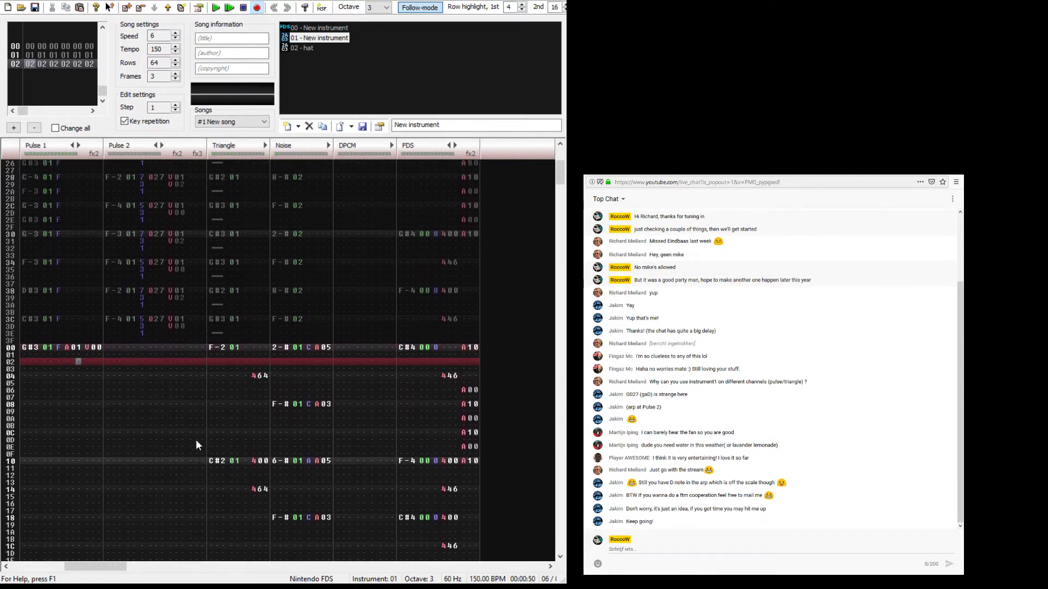
Step: Set the volume of the Pulse 1 note at row 00 of frame 02 to 0
key(Up)
key(Left)
key(Up)
key(Left)
key(Left)
text(0)
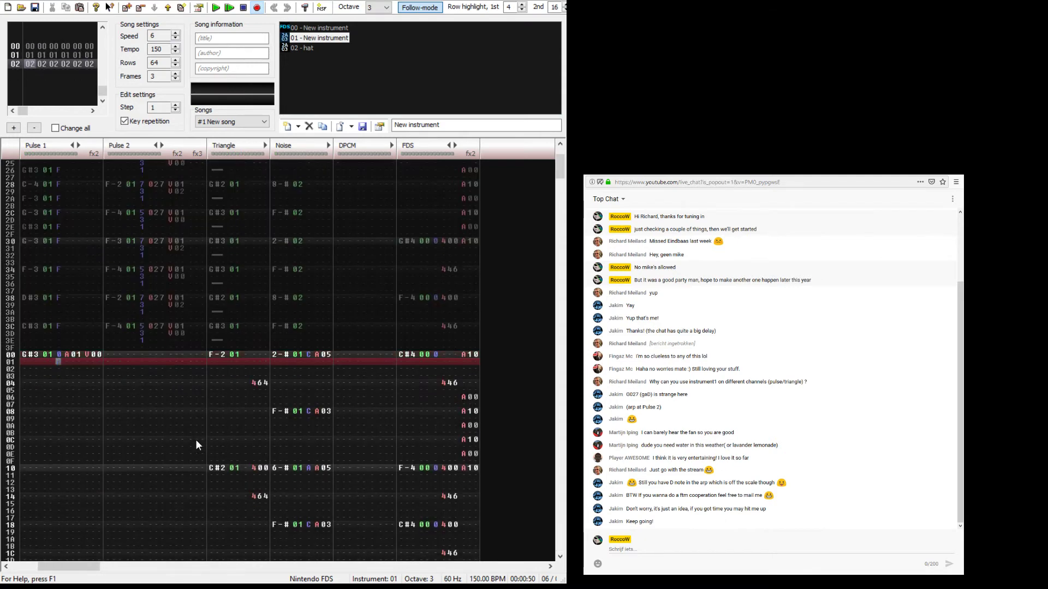
Step: Play the opening rows of frame 02 and return to Pulse 1 row 00
key(Down)
key(Down)
key(Down)
key(Down)
key(Down)
key(Down)
key(Down)
key(Down)
key(Down)
key(Down)
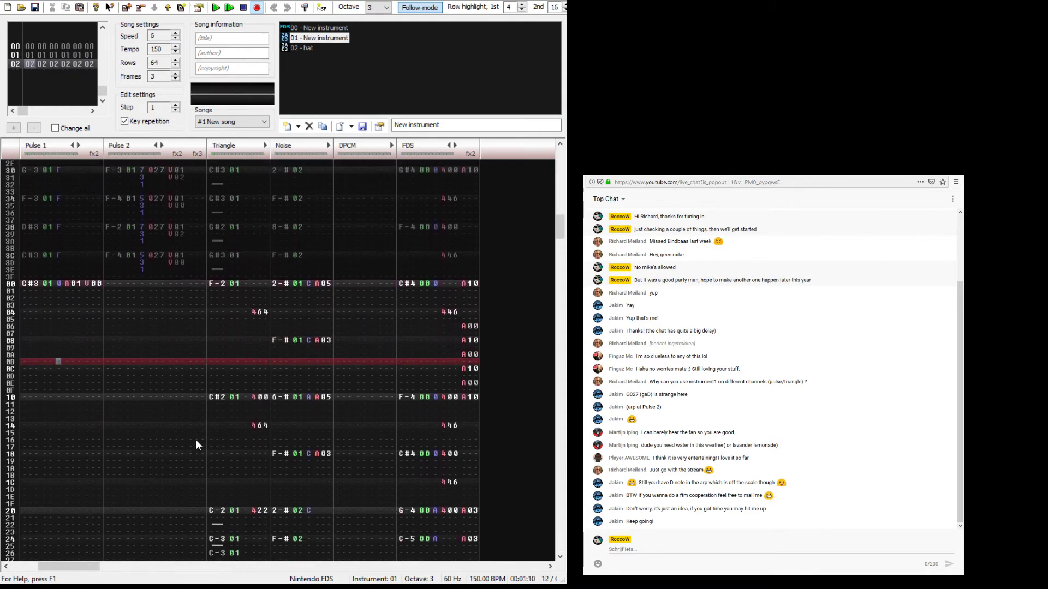
key(Up)
key(Up)
key(Up)
key(Up)
key(Up)
key(Up)
key(Up)
key(Up)
key(Up)
key(Up)
key(Up)
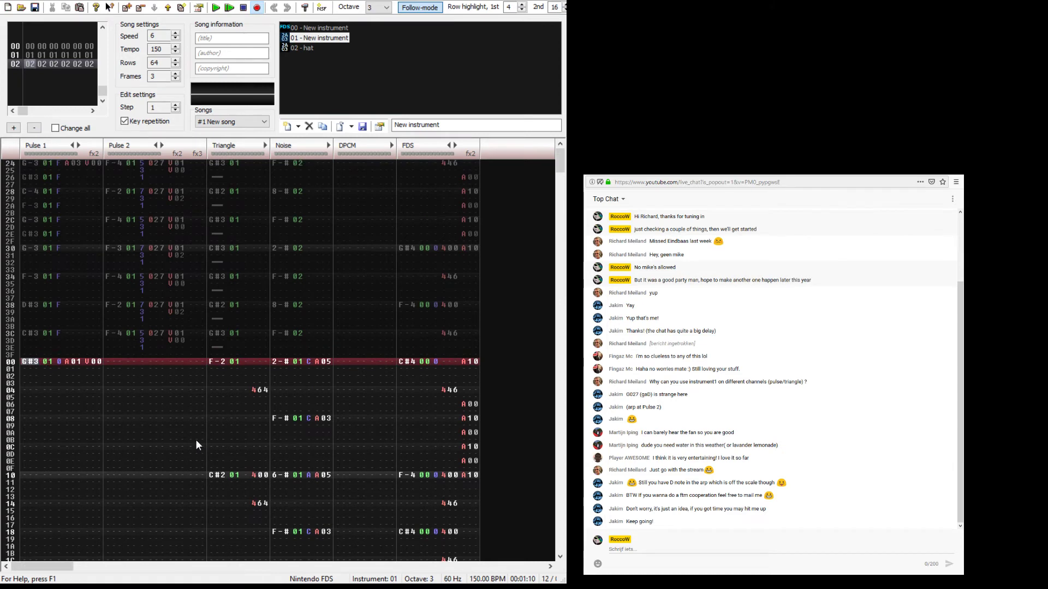
key(Return)
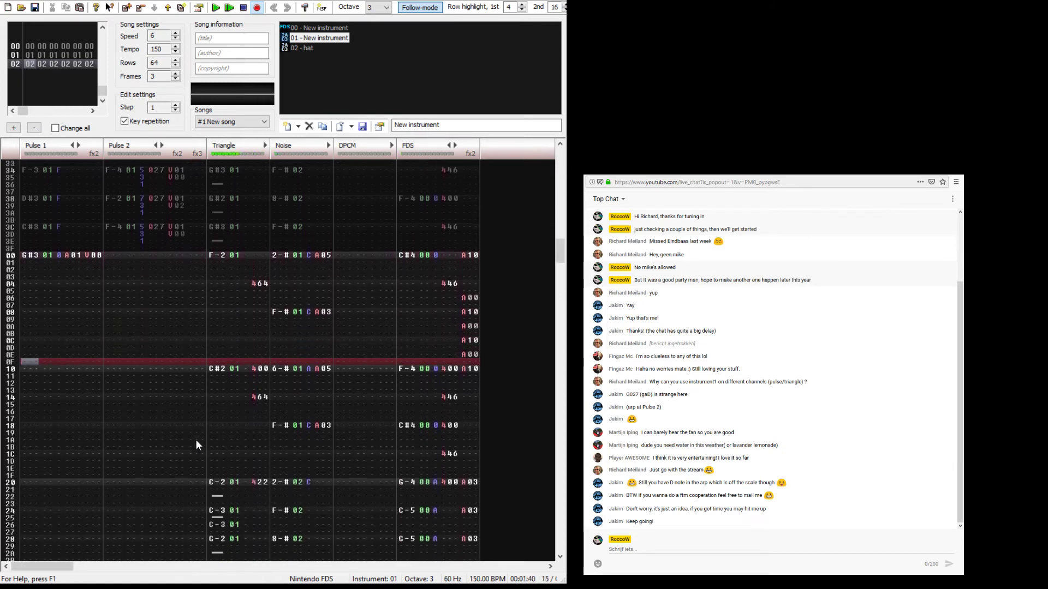
key(Return)
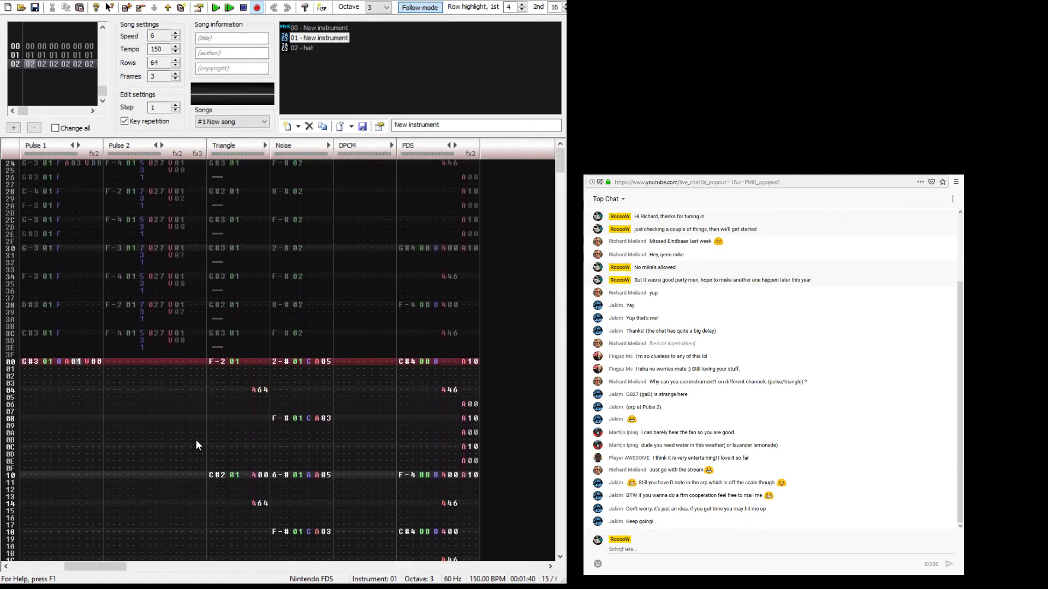
Step: Change the first effect of the Pulse 1 note at row 00 to A10 and play the passage
text(10)
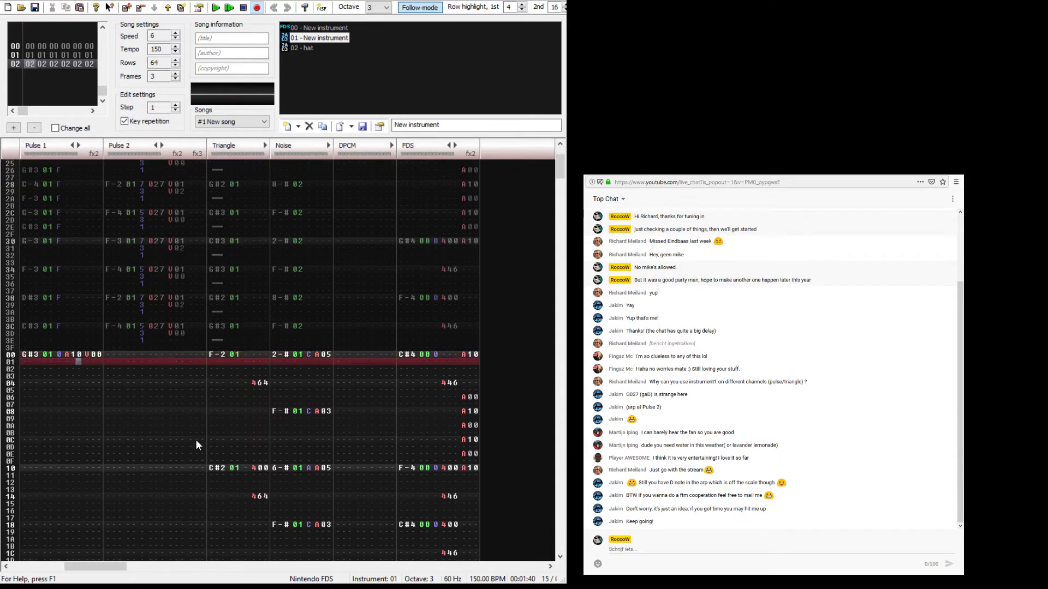
key(Left)
key(Up)
key(Left)
key(Left)
key(Left)
key(Left)
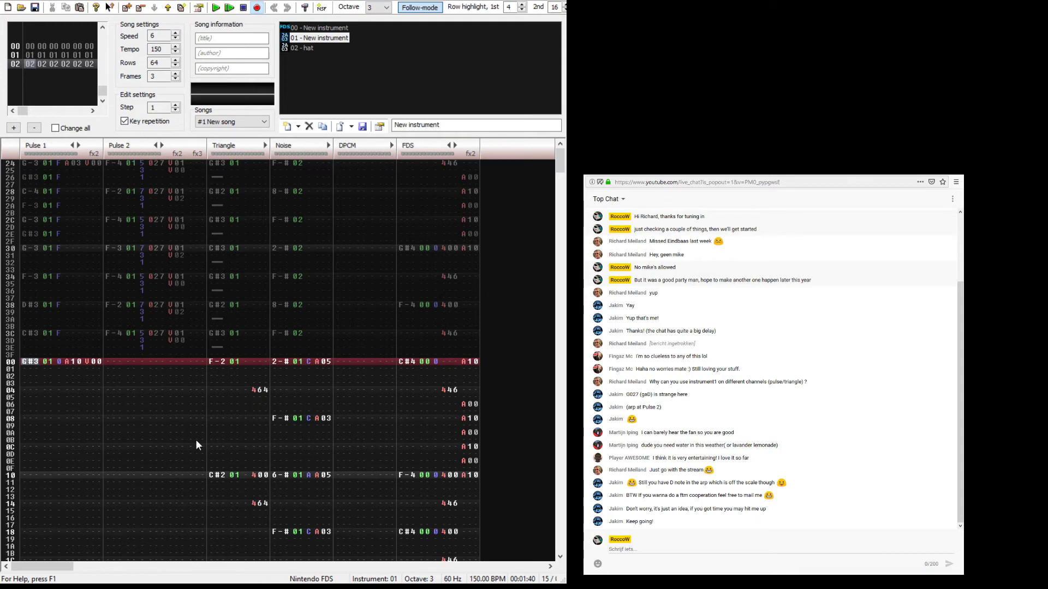
key(Return)
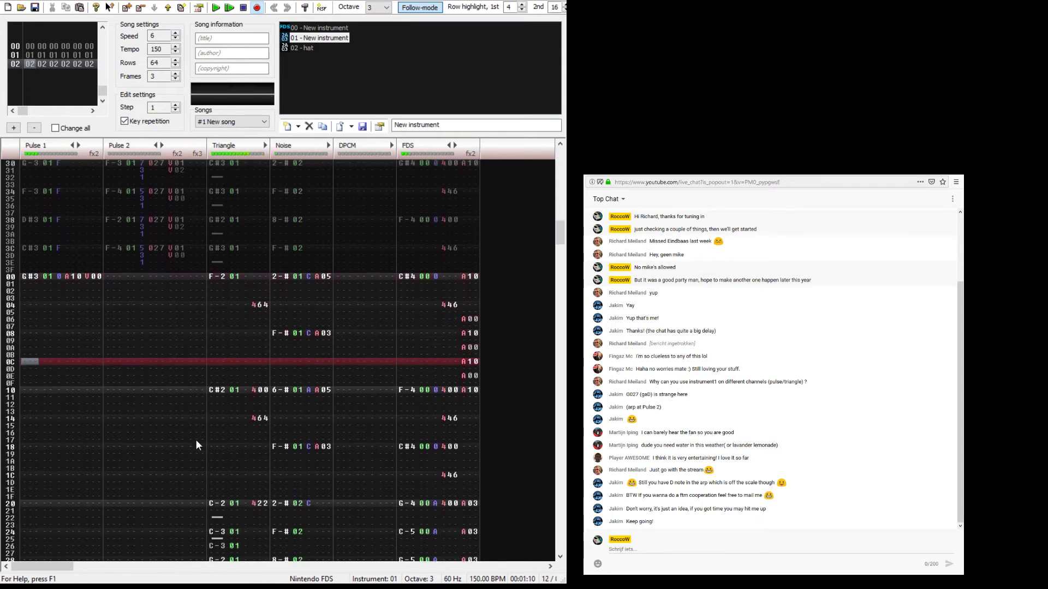
key(Return)
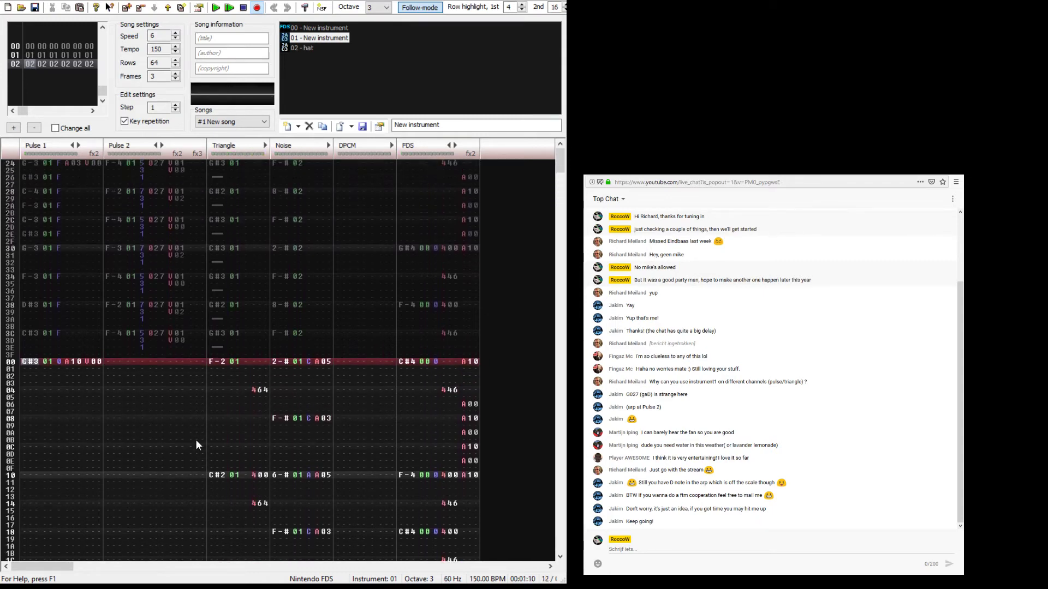
key(Return)
key(Return)
Step: Try the pitches A#3 and C-4 for the Pulse 1 note at row 00 of frame 02 and play the passage
key(Down)
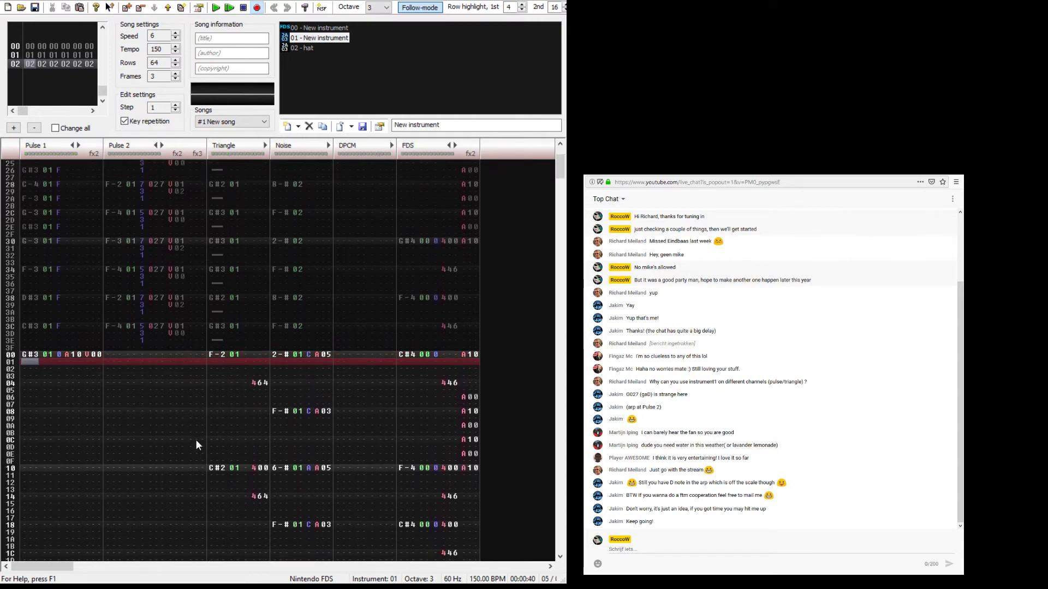
key(Up)
key(j)
key(Up)
key(q)
key(Return)
key(Return)
Step: Try the pitch F-4 for the Pulse 1 note at row 00 of frame 02 and play the passage
key(r)
key(Up)
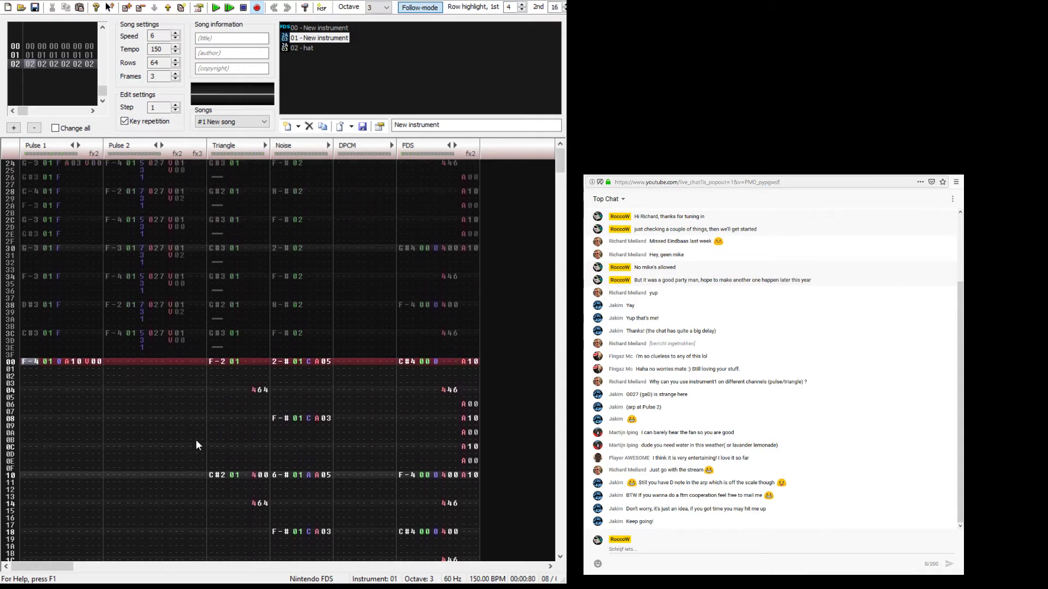
key(Return)
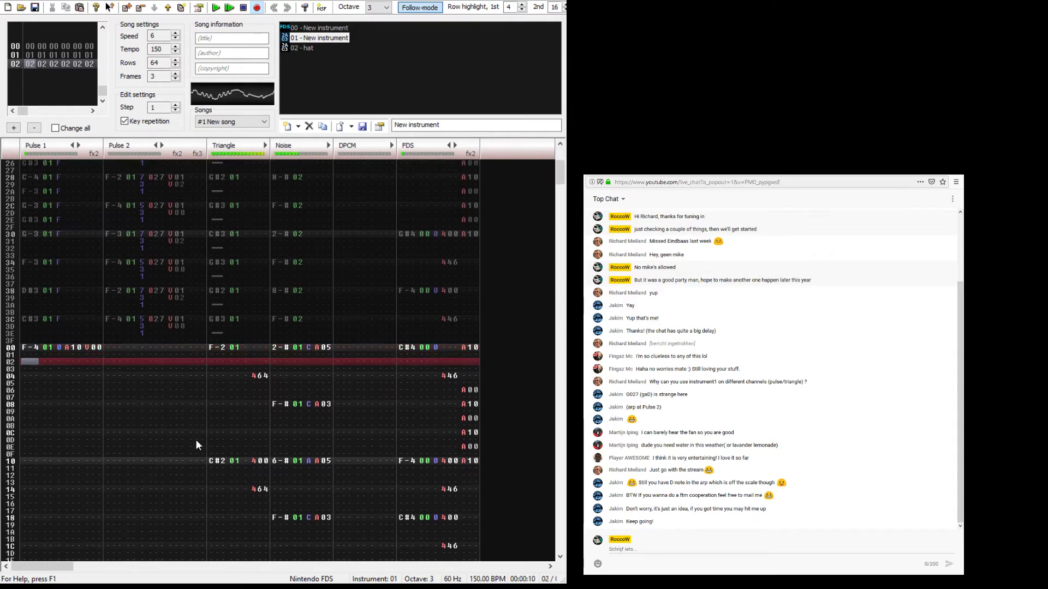
key(Return)
key(Up)
key(Up)
key(Up)
key(Up)
key(Up)
key(Up)
key(Up)
key(Up)
key(Up)
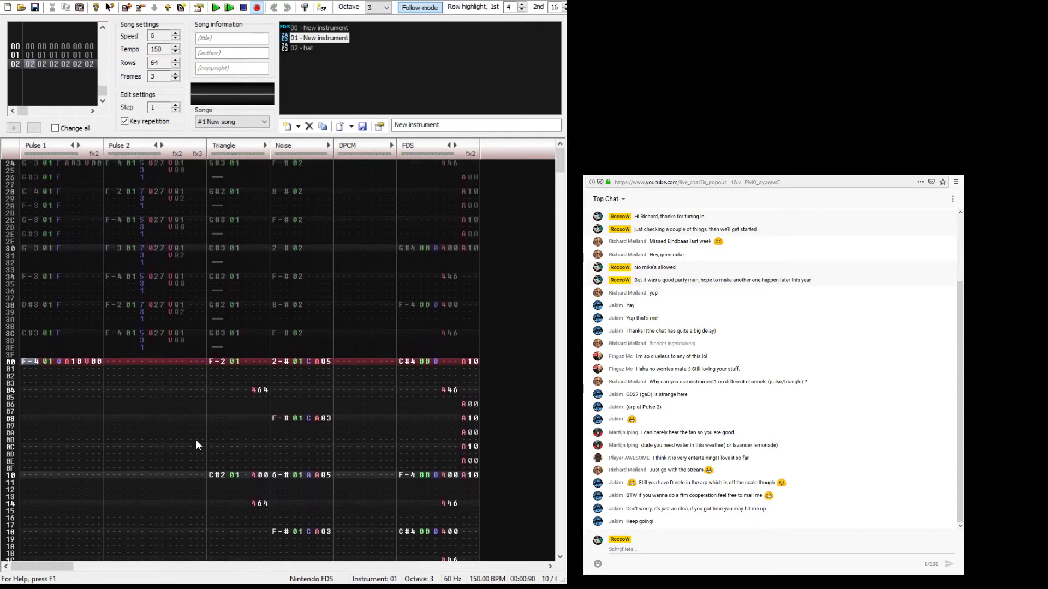
Step: Change the Pulse 1 note at row 00 of frame 02 to C#4 and play the passage
key(2)
key(Up)
key(2)
key(Up)
key(Return)
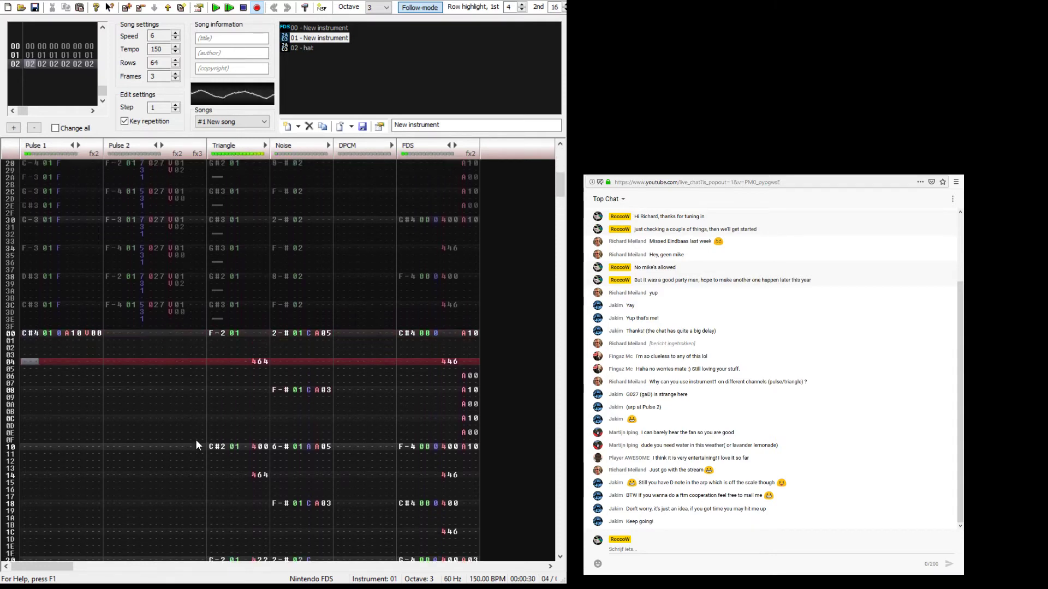
key(Return)
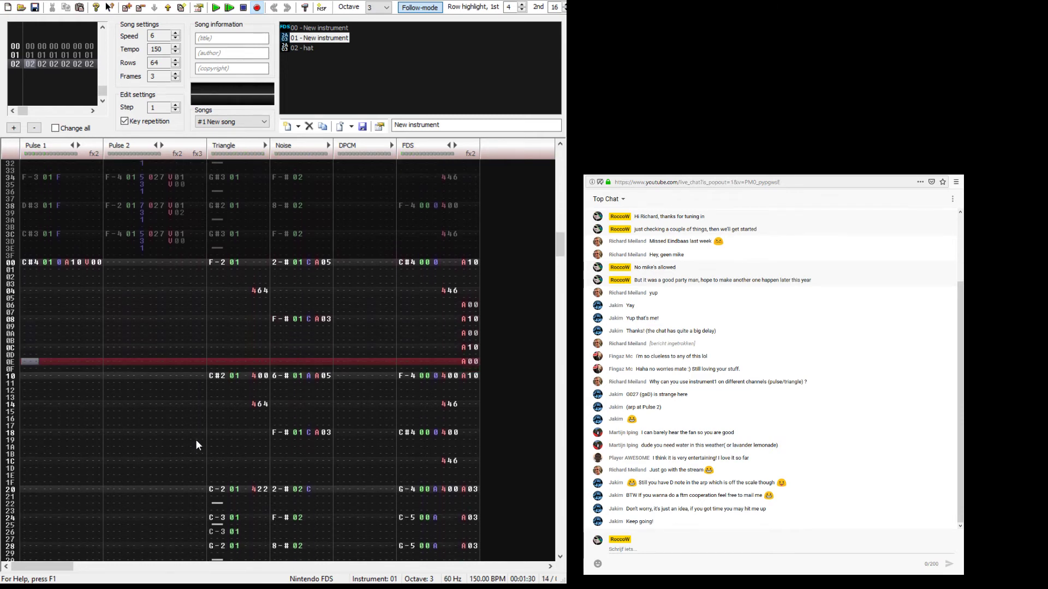
key(shift+Tab)
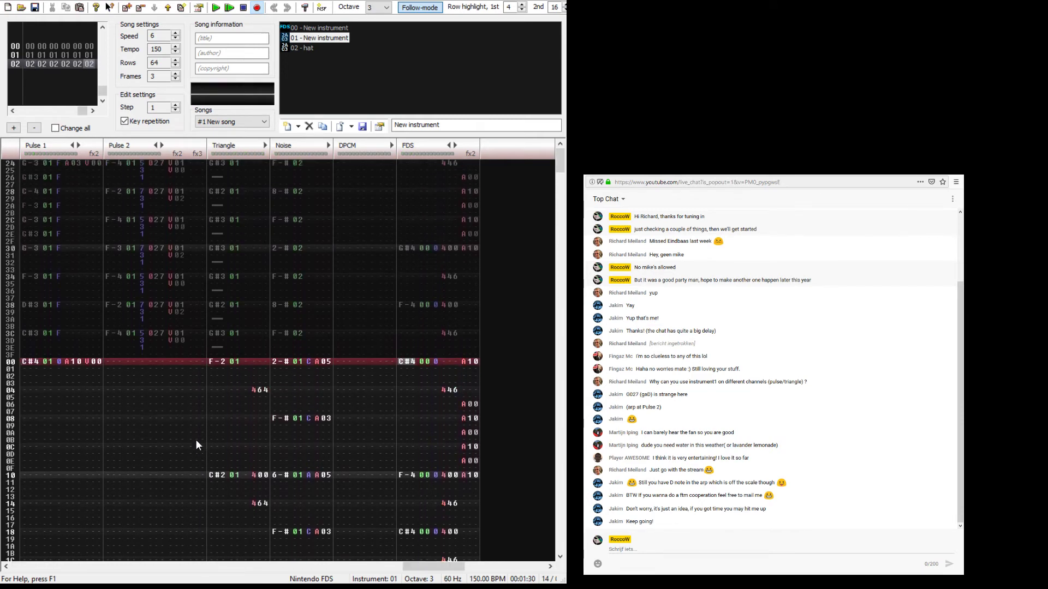
key(Tab)
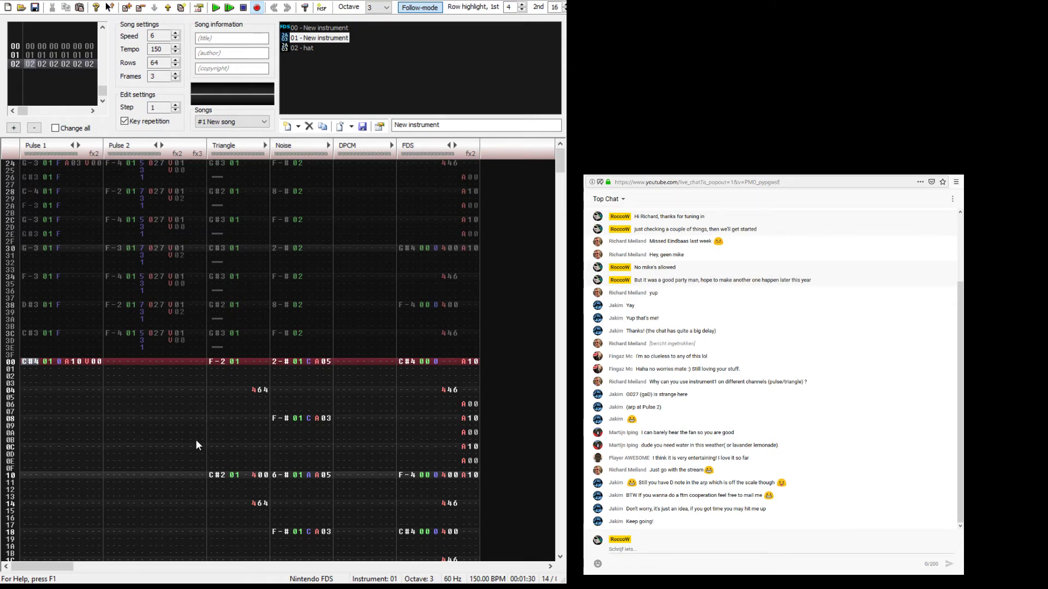
Step: Try F-4 once more for the Pulse 1 note at row 00 of frame 02 and play the passage
key(r)
key(Return)
key(Return)
Step: Change the Pulse 1 note at row 00 of frame 02 to F-3 and play the passage
key(Up)
key(Up)
key(Up)
key(Up)
key(Up)
key(Up)
key(Up)
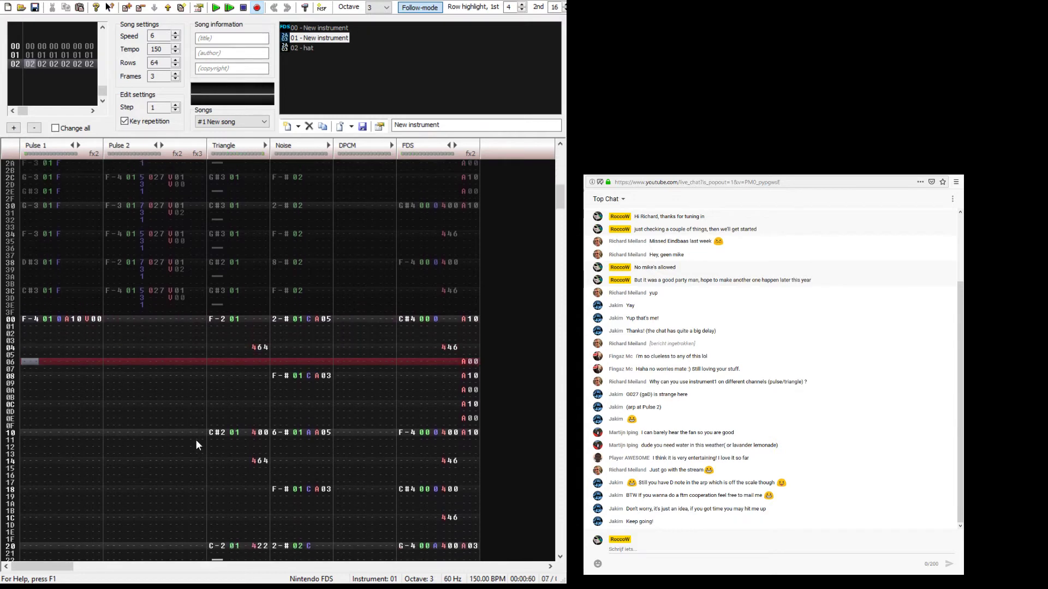
key(v)
key(Return)
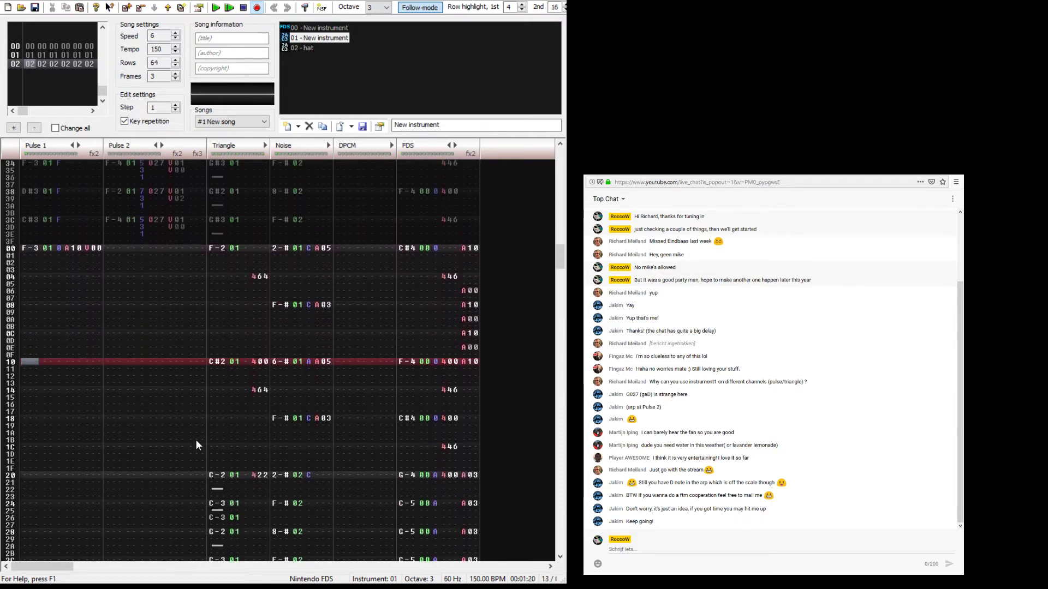
Step: Enter a G#3 note with instrument 01 in Pulse 1 at row 10 of frame 02
key(e)
key(h)
key(Up)
key(Up)
key(Up)
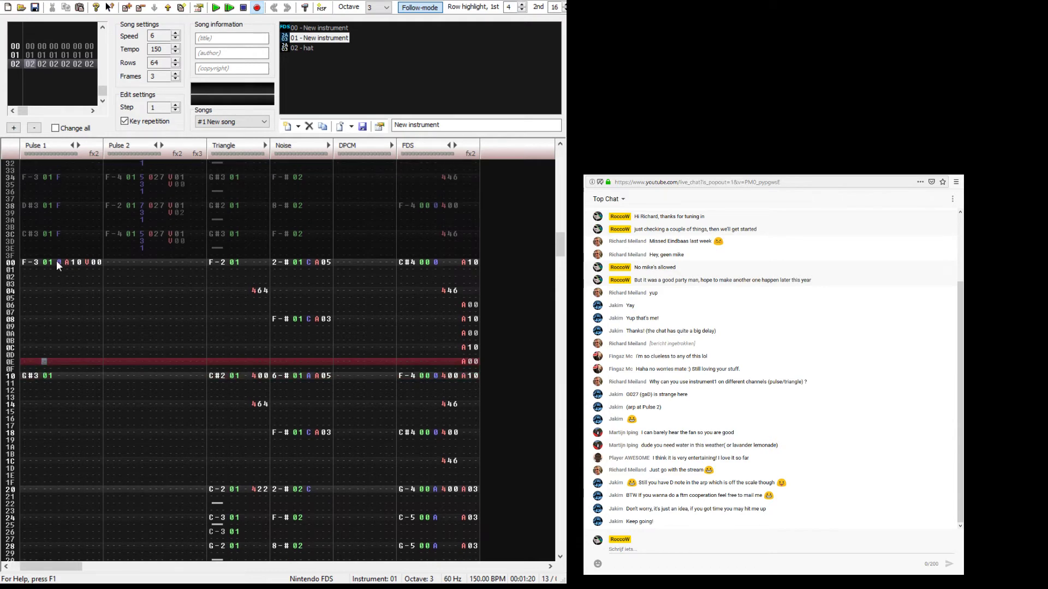
Step: Set the volume of the Pulse 1 note at row 10 of frame 02 to 0 and play the passage
click(56, 262)
click(60, 475)
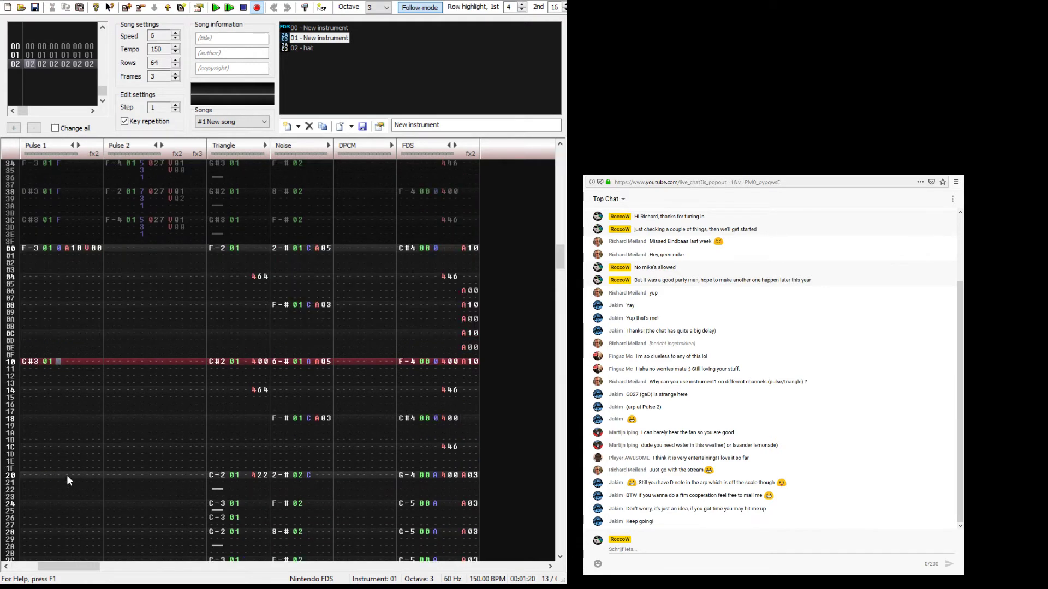
text(0)
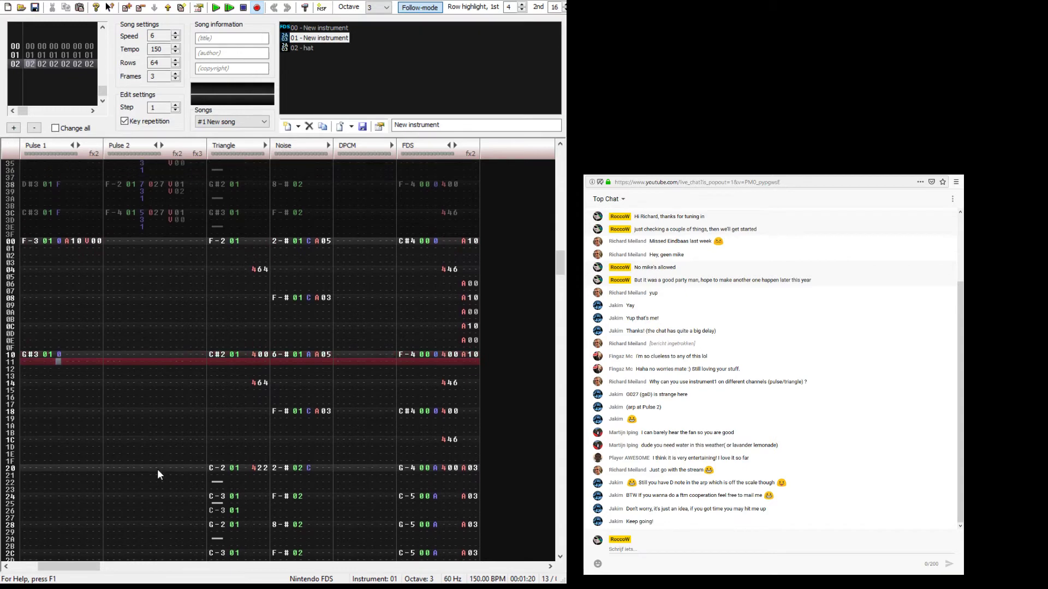
key(Return)
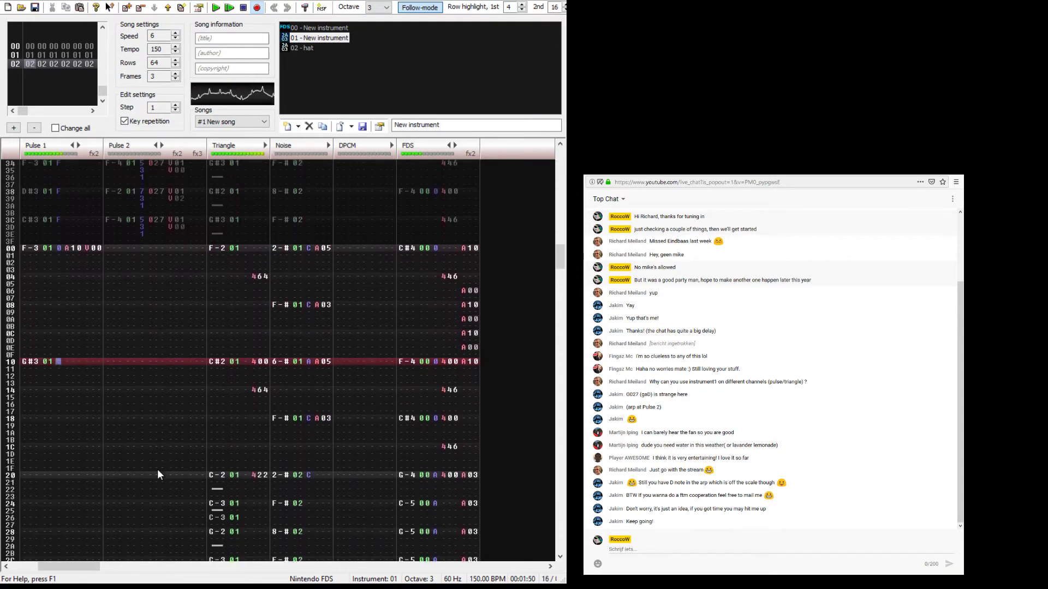
key(Return)
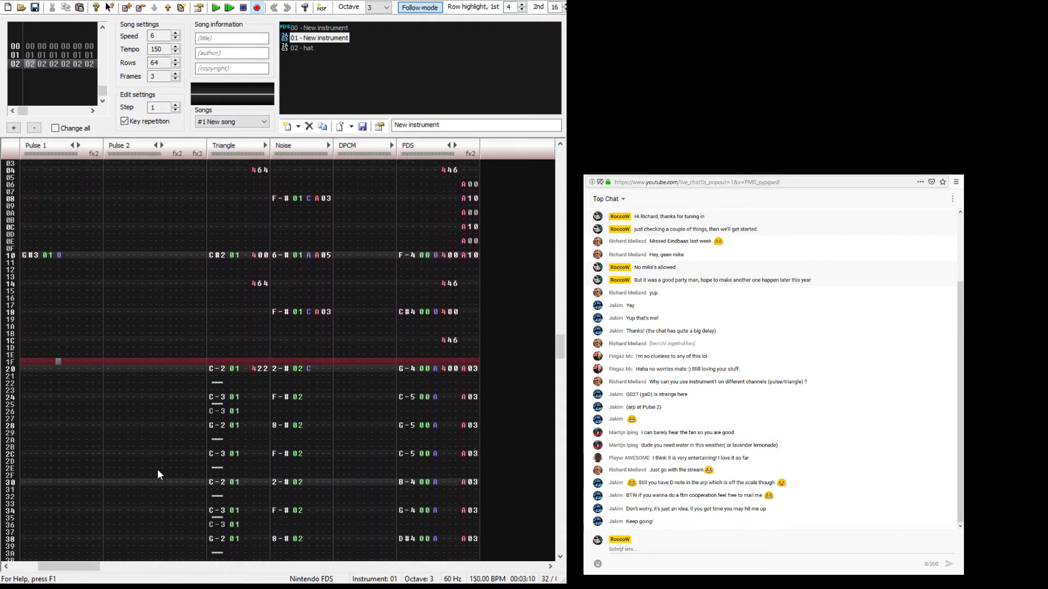
Step: Enter a C-4 note with instrument 01 in Pulse 1 at row 18 of frame 02
key(Up)
key(Up)
key(Up)
key(Up)
key(Up)
key(Up)
key(Up)
key(Up)
key(Up)
key(Up)
key(Up)
key(Up)
key(Up)
key(Up)
key(Up)
key(Up)
key(Up)
key(Up)
key(Up)
key(Up)
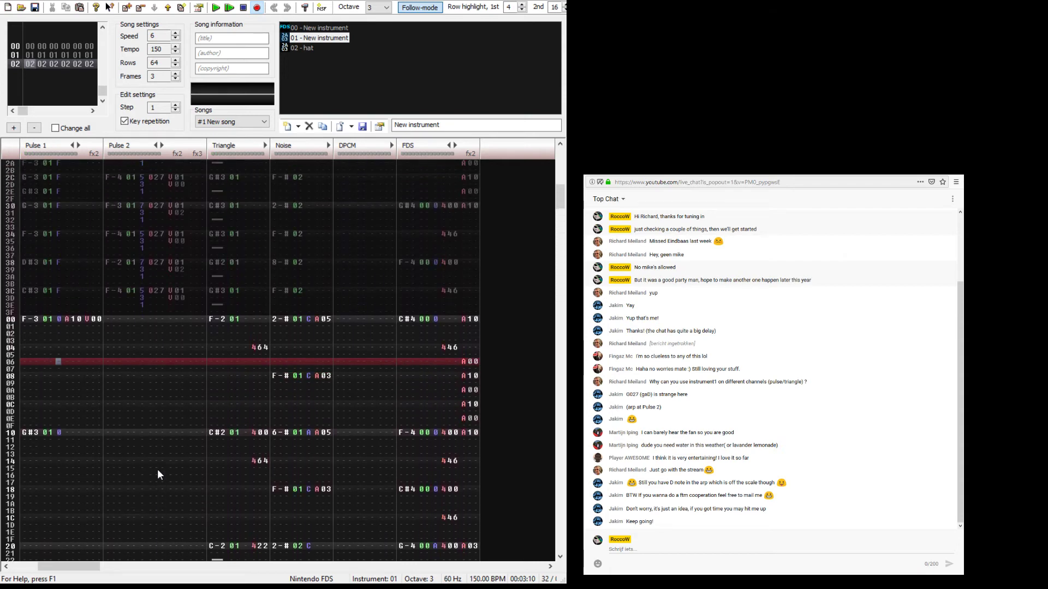
key(Left)
key(Down)
key(Down)
key(Down)
key(Down)
key(Down)
key(Down)
key(Down)
key(Down)
key(Down)
key(Down)
key(Down)
key(Down)
key(Down)
key(Down)
key(Down)
key(Down)
key(Down)
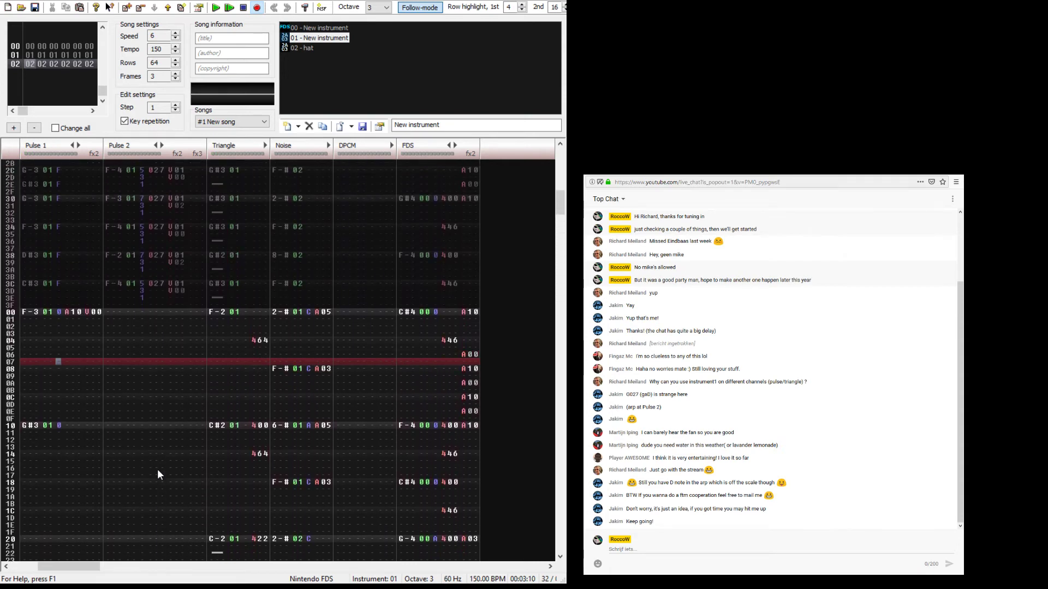
key(Down)
key(Right)
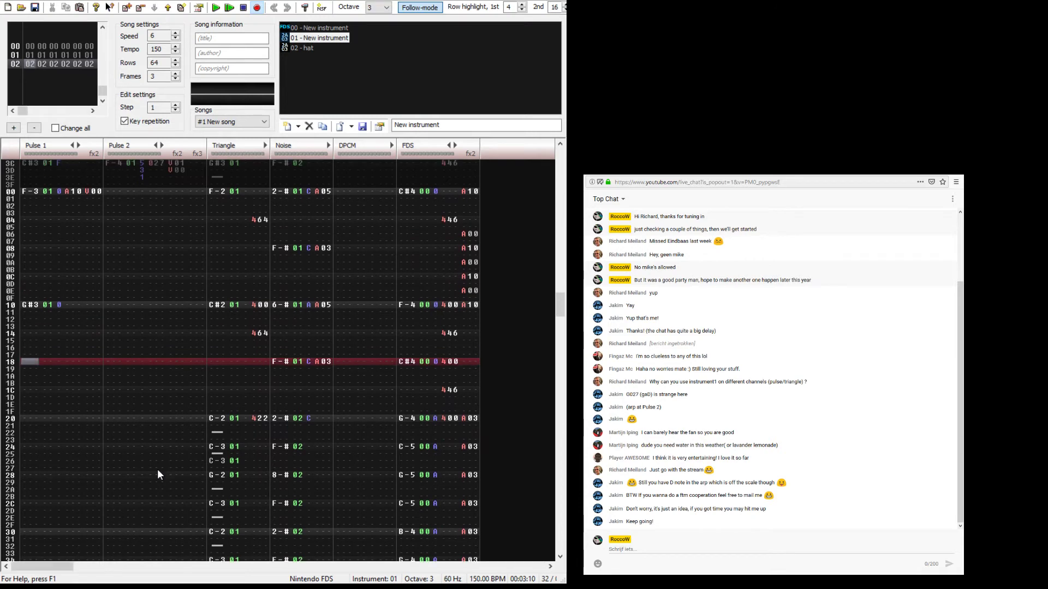
key(q)
key(Up)
key(q)
key(Up)
key(q)
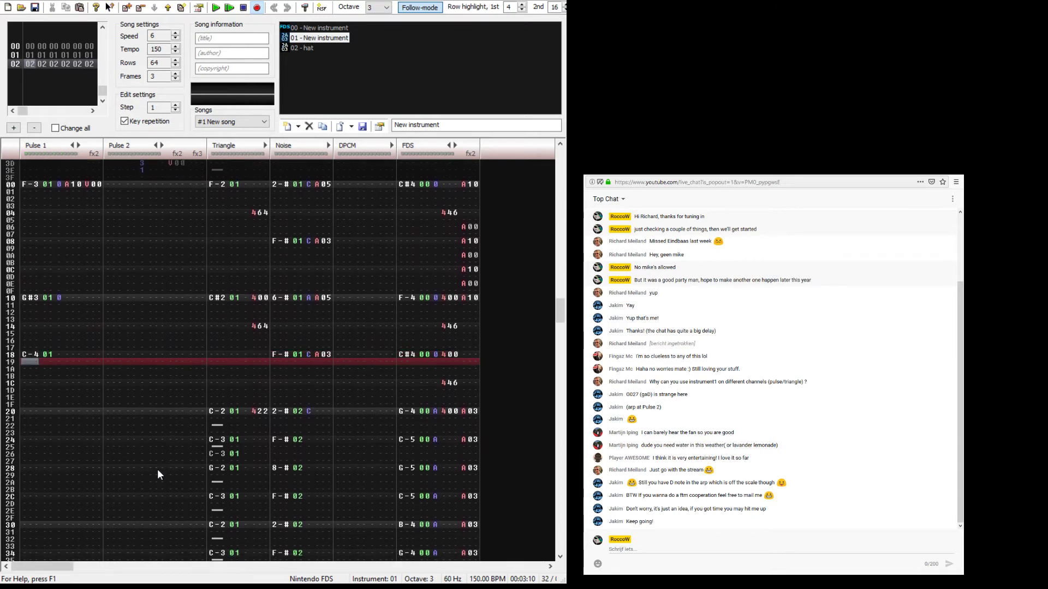
Step: Try the pitches A-3, B-3, A#3, C#4 and F-4 for the Pulse 1 note at row 18 and play the passage
key(Up)
key(m)
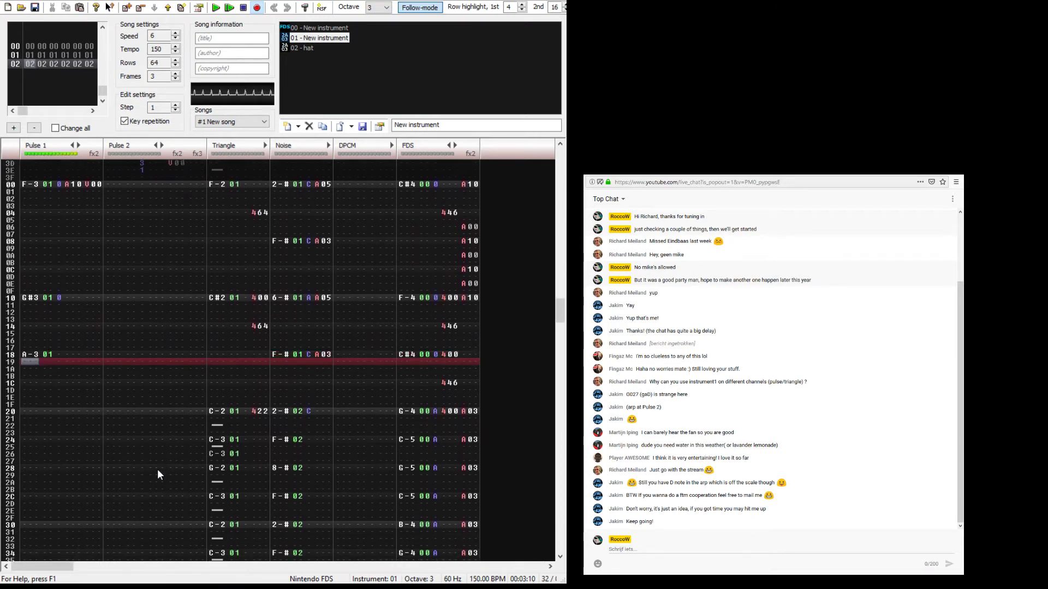
key(Up)
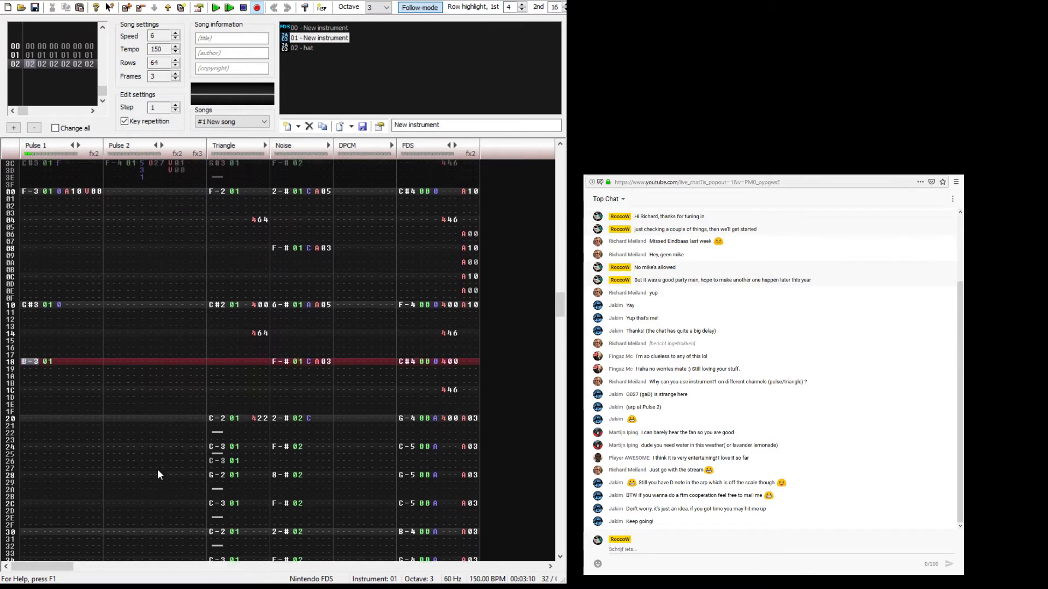
key(j)
key(Up)
key(2)
key(Up)
key(r)
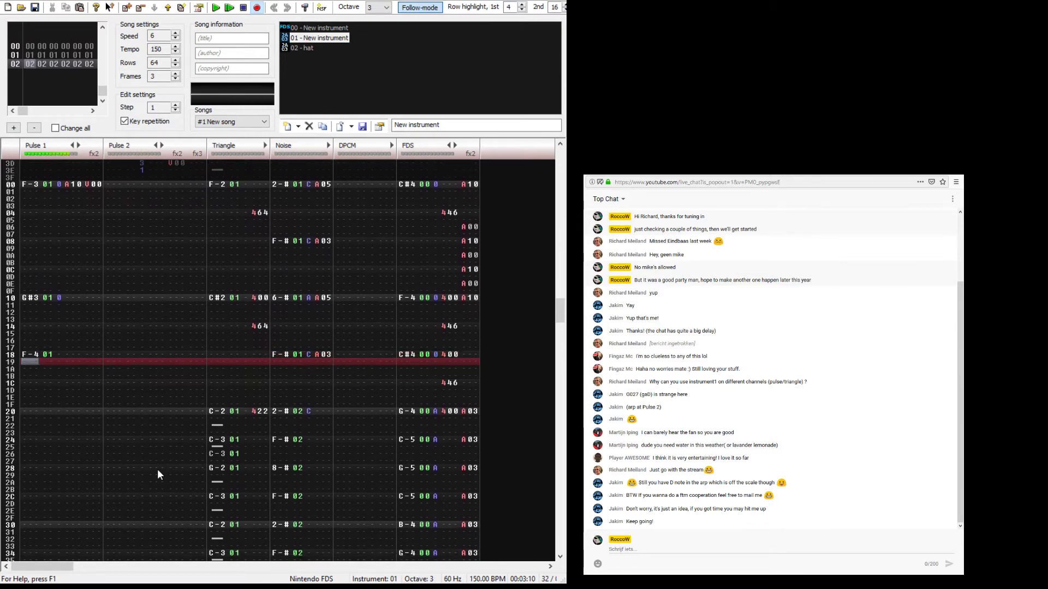
key(Return)
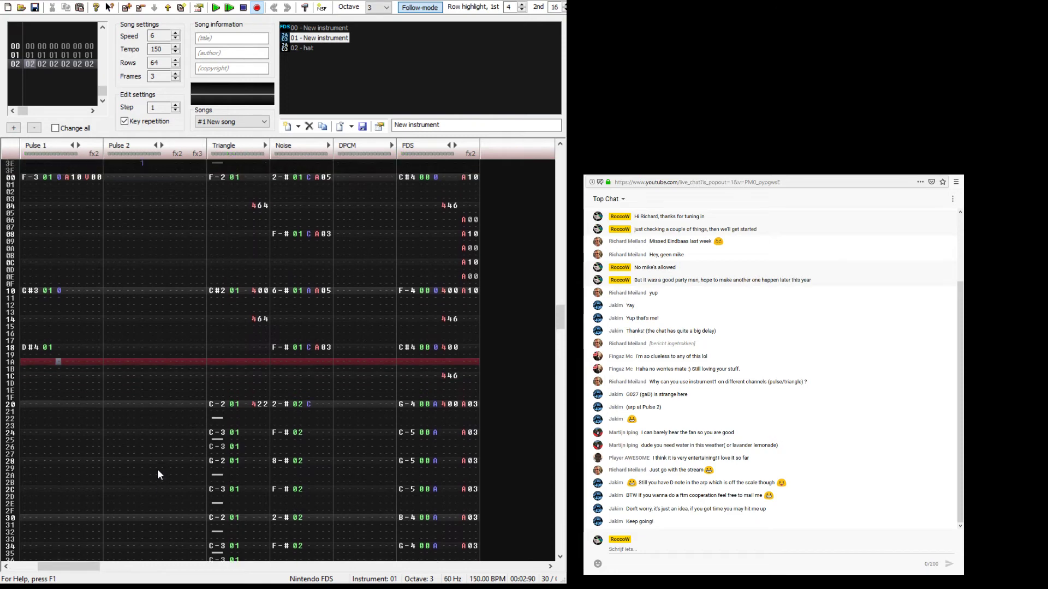
Step: Enter the effect 446 in the first effect column of Pulse 1 at row 04 of frame 02
scroll(158, 470, up, 6)
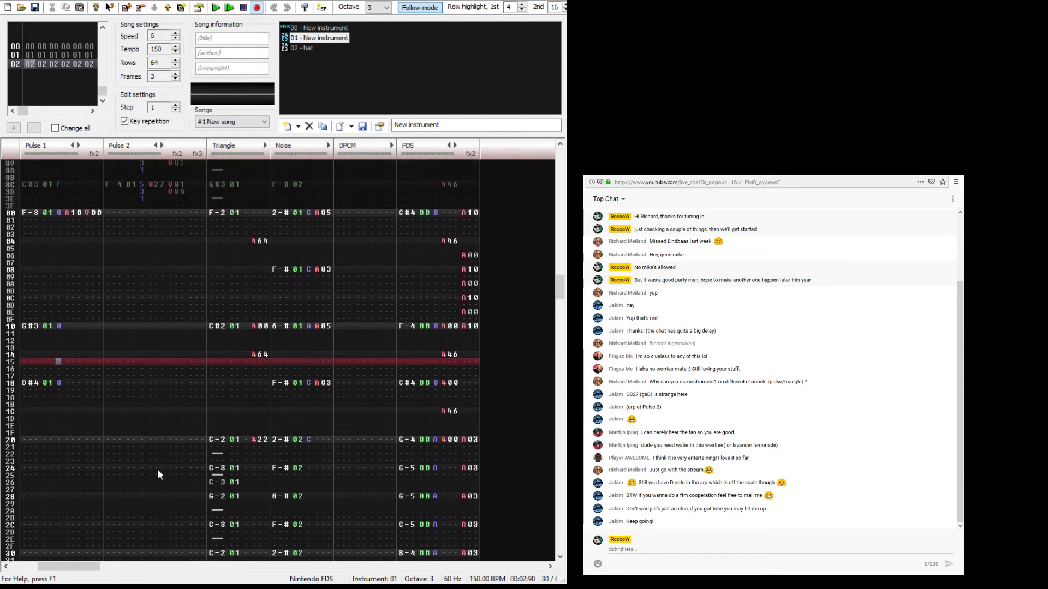
scroll(157, 469, up, 2)
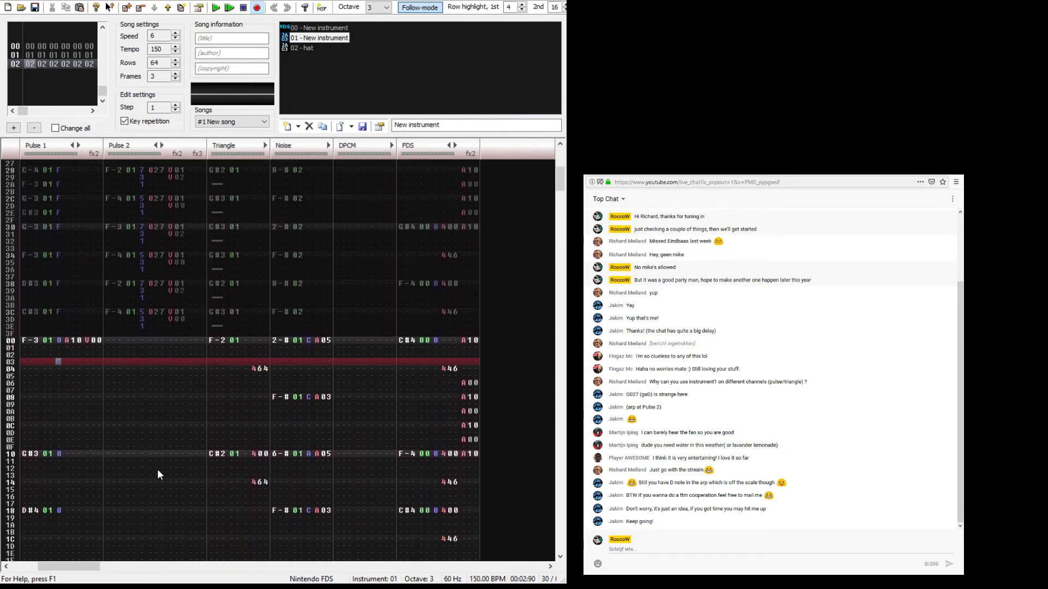
key(Right)
text(4)
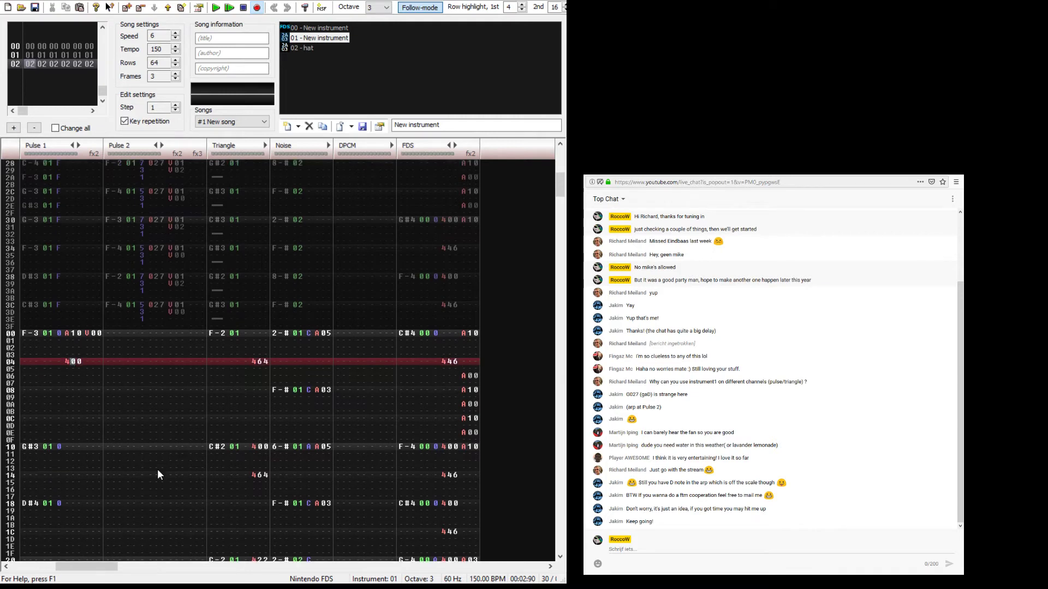
text(4)
key(Up)
text(6)
Step: Change the Pulse 1 effect at row 04 of frame 02 to 445
click(255, 354)
click(457, 371)
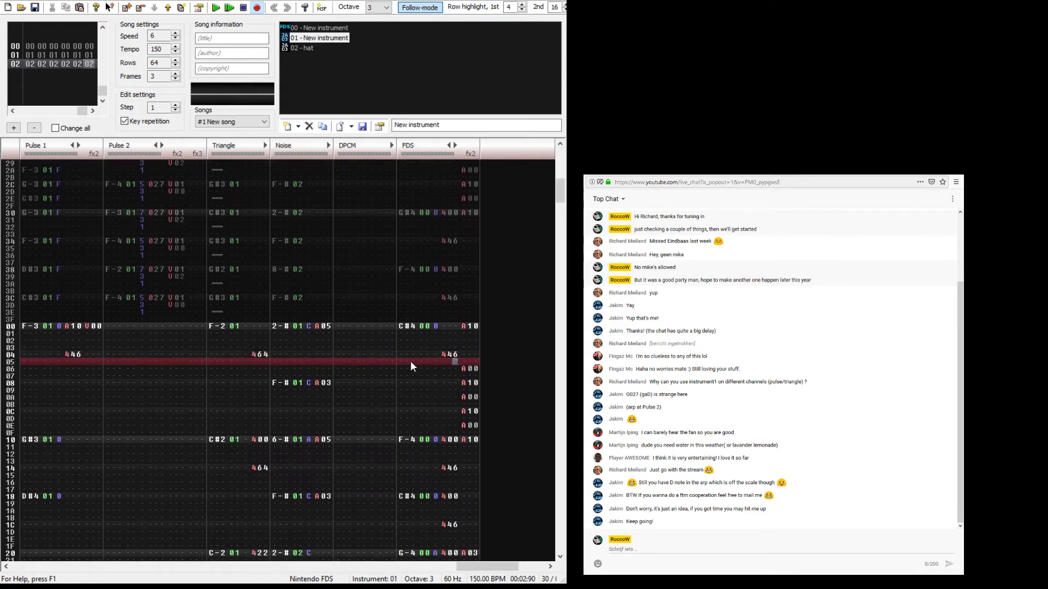
click(77, 354)
text(5)
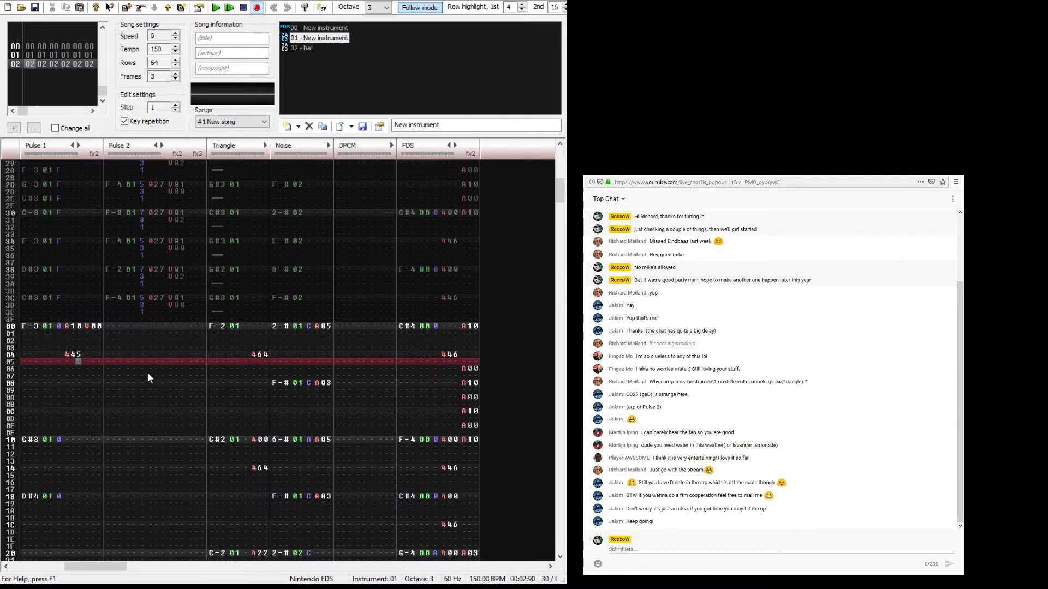
Step: Add the effect 400 to the Pulse 1 note at row 10 of frame 02
key(Down)
key(Left)
key(Left)
key(Down)
key(Down)
key(Down)
key(Down)
key(Down)
key(Down)
key(Down)
key(Down)
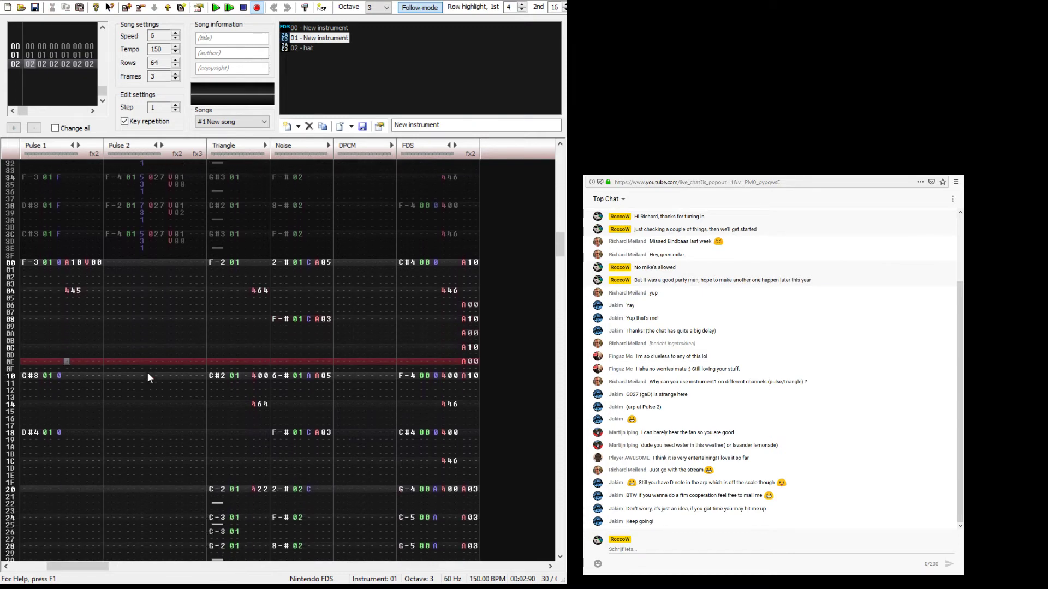
key(Down)
key(Down)
text(4)
Step: Enter the effect 445 in the first effect column of Pulse 1 at row 14 of frame 02
key(Down)
key(Down)
key(Down)
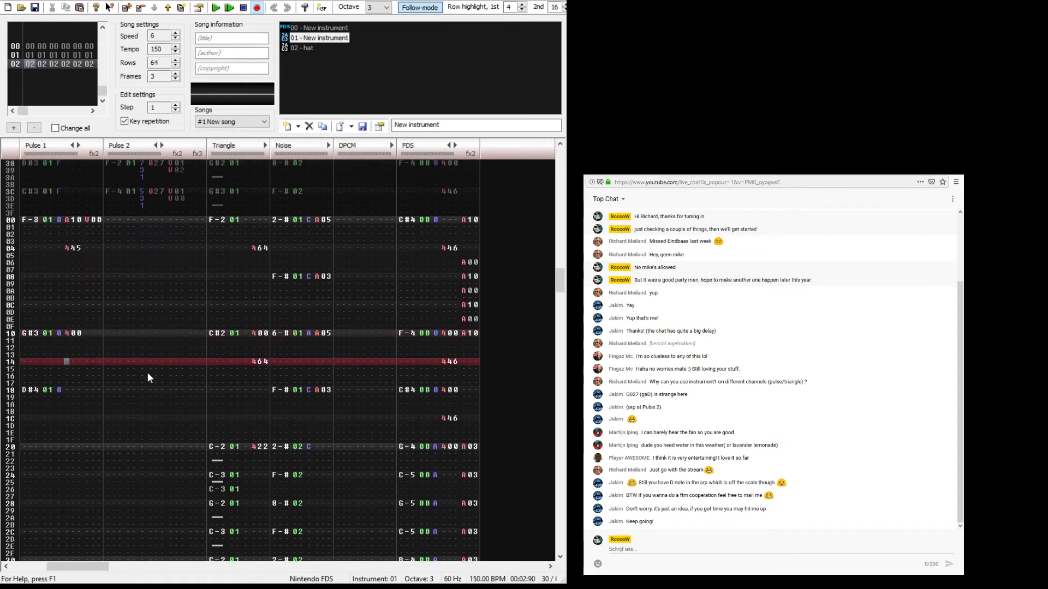
key(Down)
key(Down)
key(Down)
key(Down)
key(Up)
key(Up)
key(Up)
key(Up)
text(445)
Step: Add the effect 400 to the Pulse 1 note at row 18 of frame 02
key(Down)
key(Down)
key(Down)
key(Down)
text(4)
Step: Enter the effect 445 in Pulse 1 at row 1C of frame 02 and play the passage
key(Down)
key(Down)
key(Down)
key(Down)
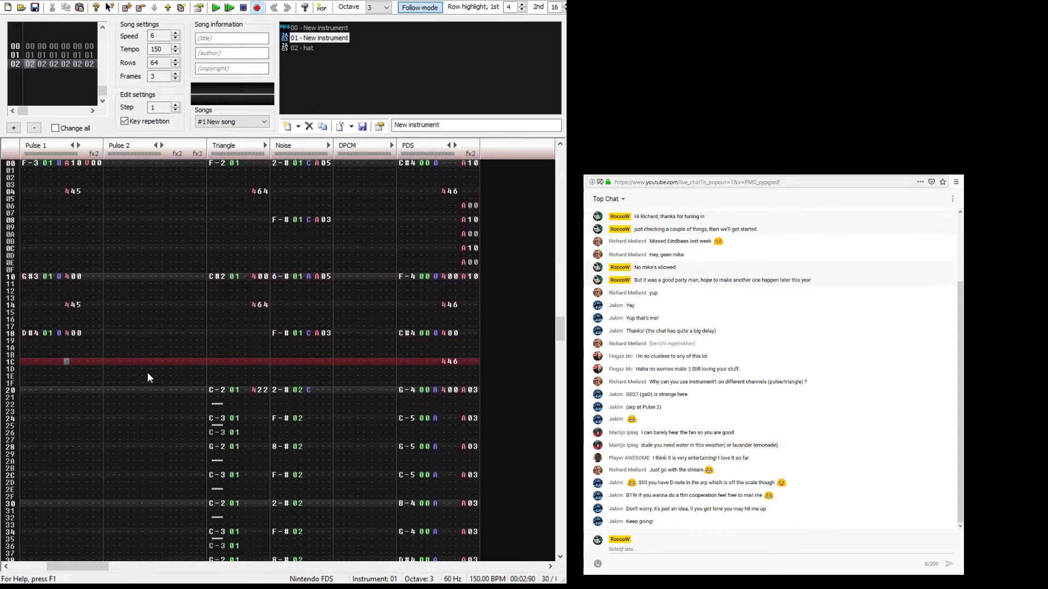
text(445)
key(Return)
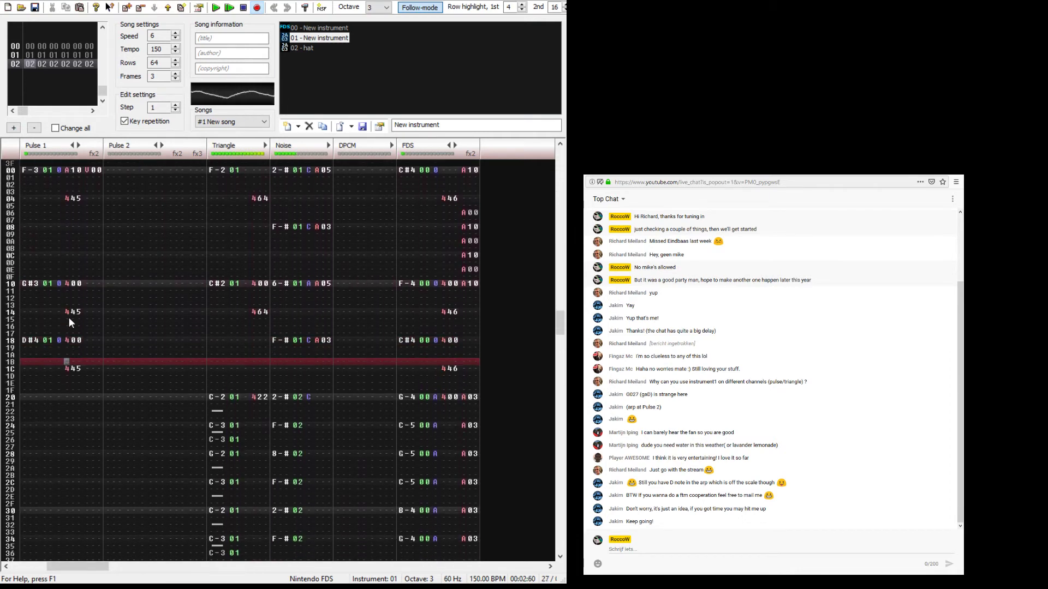
Step: Set the volume of the Pulse 1 note at row 18 of frame 02 to 2
key(Return)
key(Up)
key(Up)
key(Up)
key(Left)
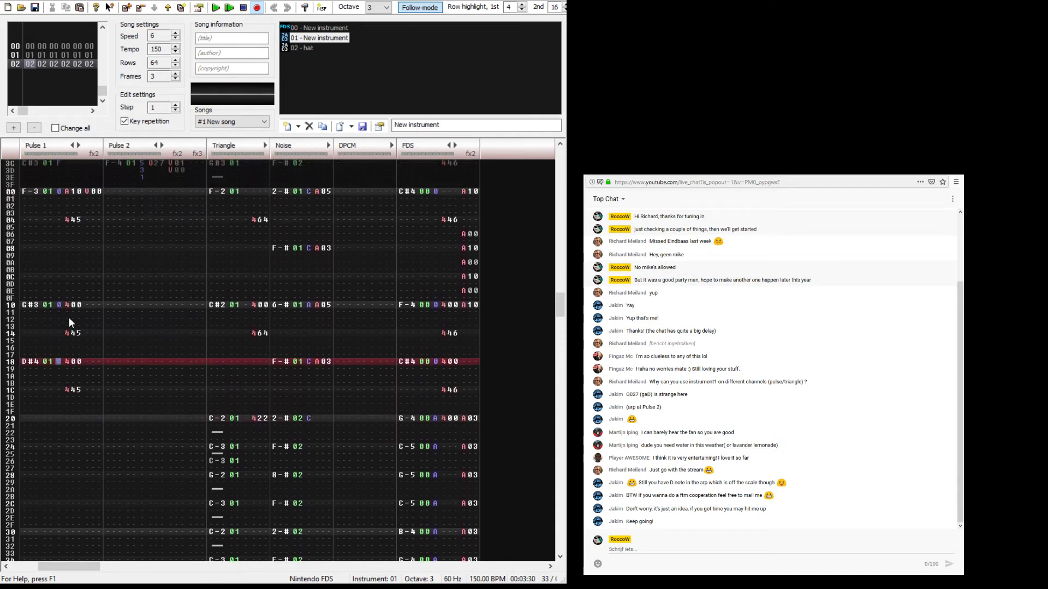
text(3)
Step: Try out notes for Pulse 2 at row 00 of frame 02 and enter A#3 there
key(Up)
key(Up)
key(Up)
key(Up)
key(Up)
key(Up)
key(Up)
key(Up)
key(Up)
key(Up)
key(Up)
key(Up)
key(Up)
key(Up)
key(Up)
key(Up)
key(Up)
key(Up)
key(Up)
key(Up)
key(Right)
key(Right)
key(Up)
key(Right)
key(Right)
key(Right)
key(Right)
key(Right)
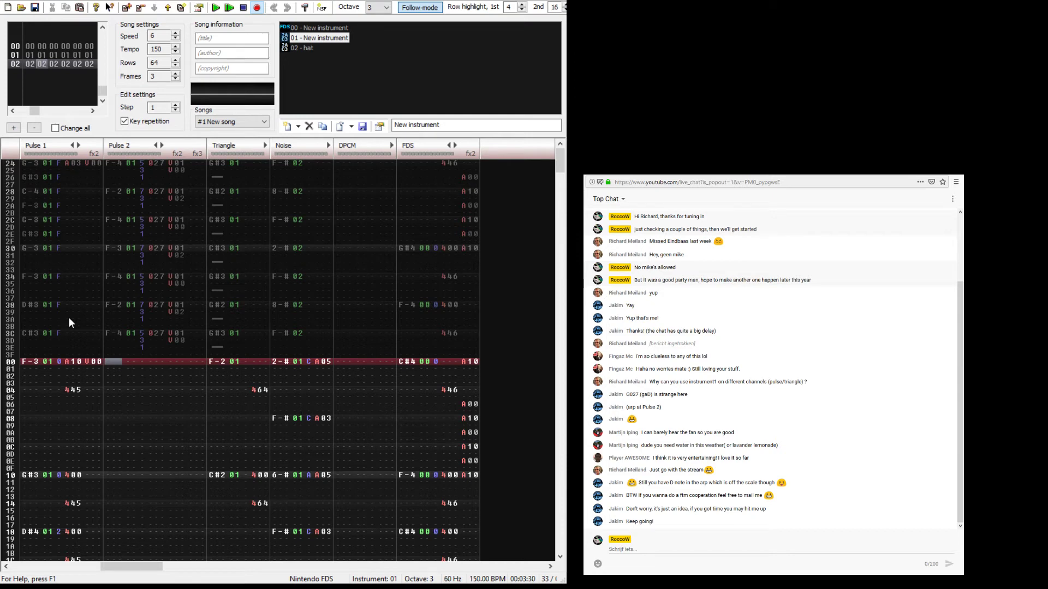
key(t)
key(Up)
key(7)
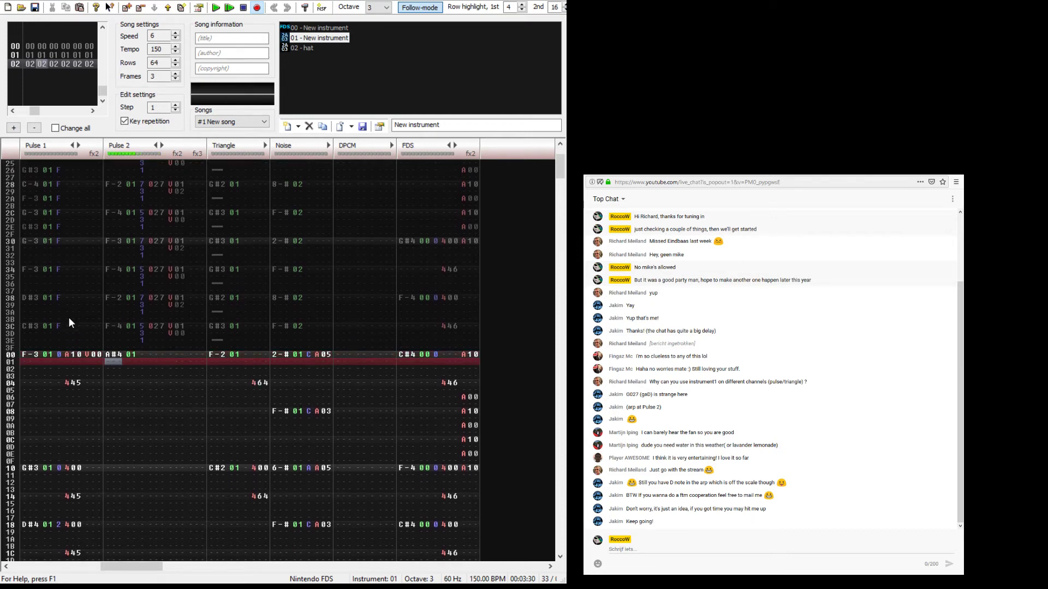
key(Up)
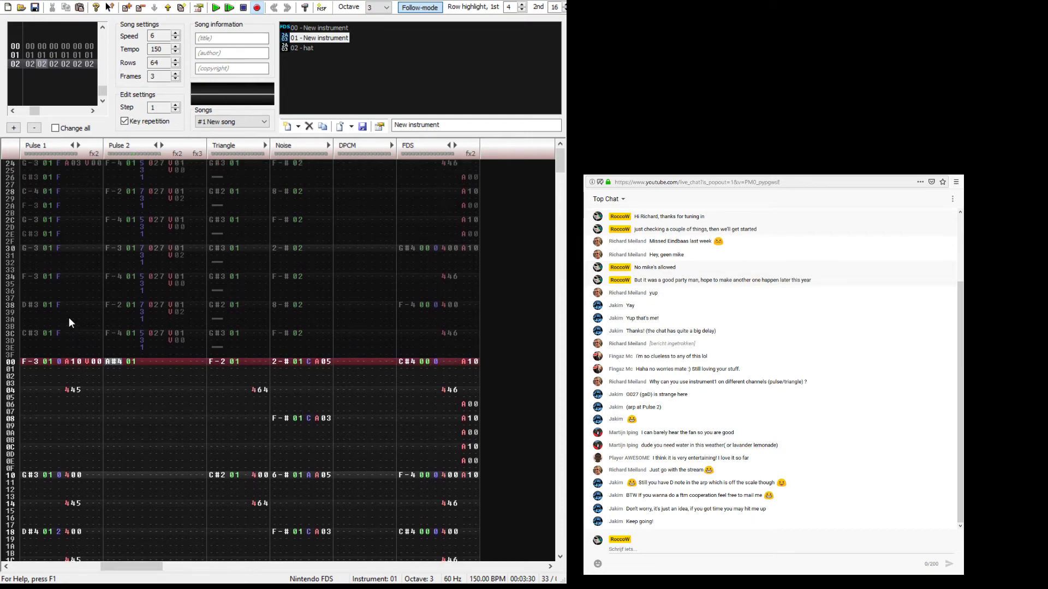
key(h)
key(Up)
key(j)
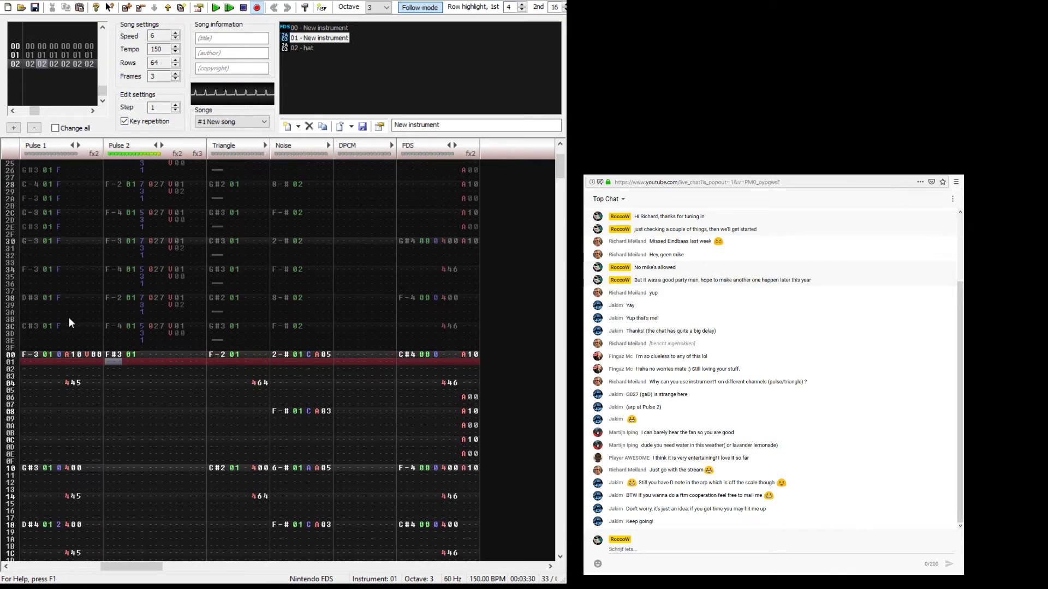
key(Right)
key(Right)
key(Right)
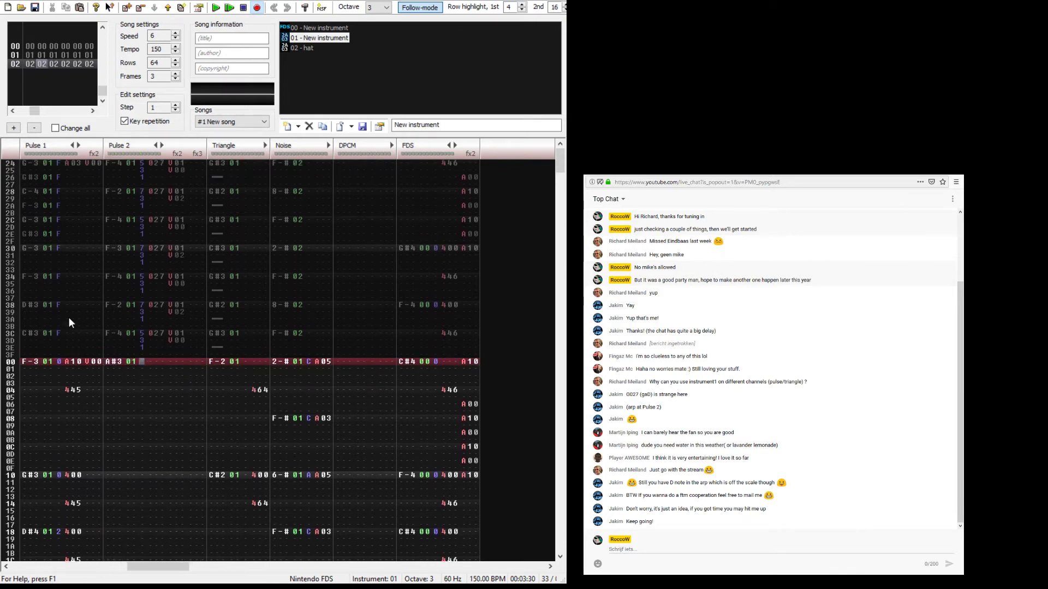
Step: Add the arpeggio effect 00C to the Pulse 2 note at row 00 of frame 02 and play the passage
key(Right)
text(0)
key(Right)
key(Up)
text(C)
key(Down)
key(Down)
key(Down)
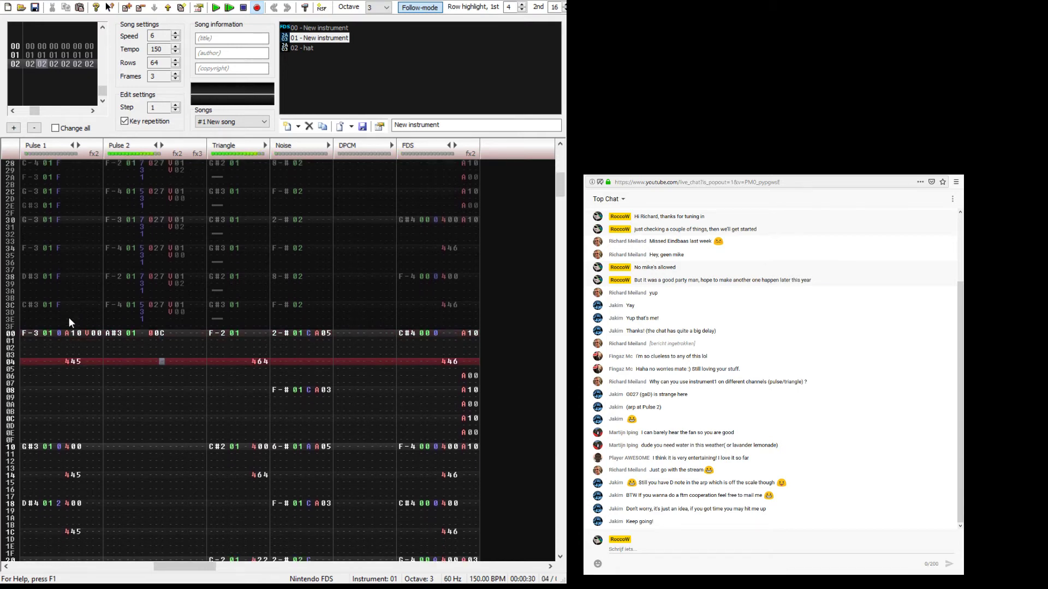
Step: Enter the effect V02 in the second effect column of Pulse 2 at row 00 and play the passage
key(Up)
key(Up)
key(Up)
key(Up)
key(Left)
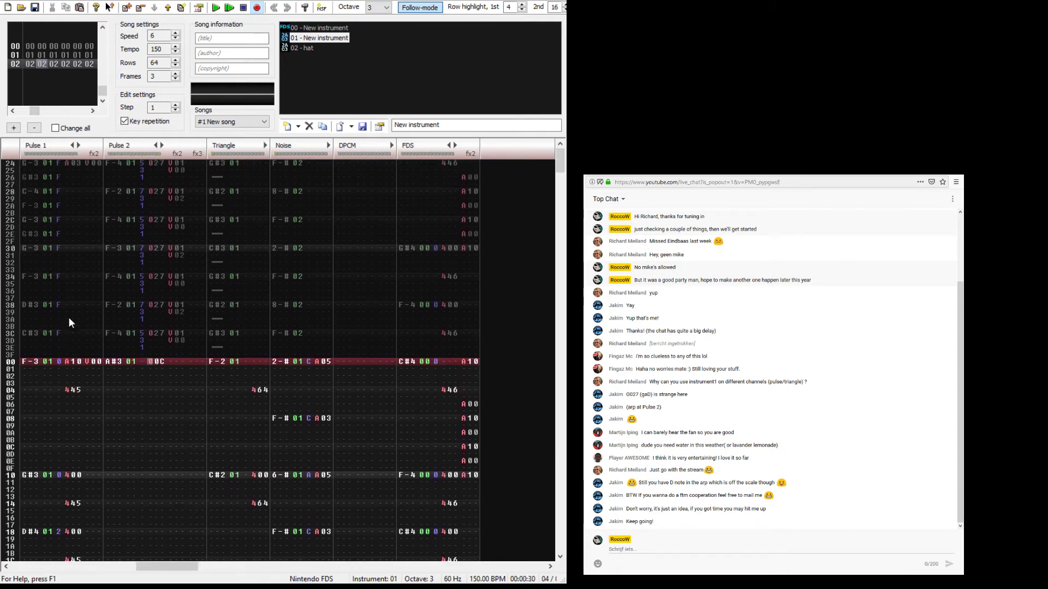
key(Right)
key(Right)
text(v)
key(Right)
key(Right)
key(Up)
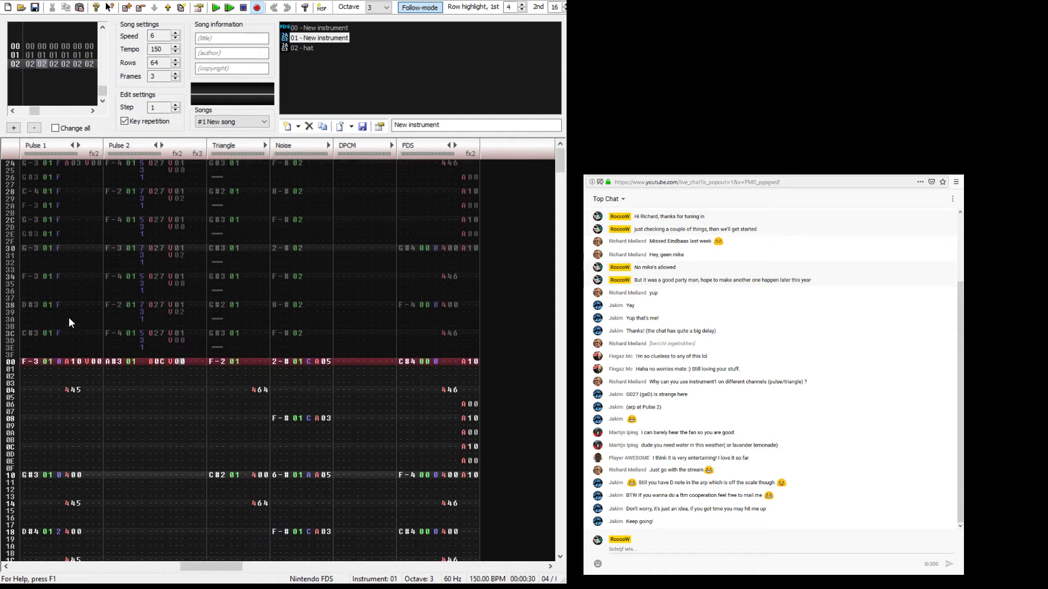
text(2)
key(Return)
key(Return)
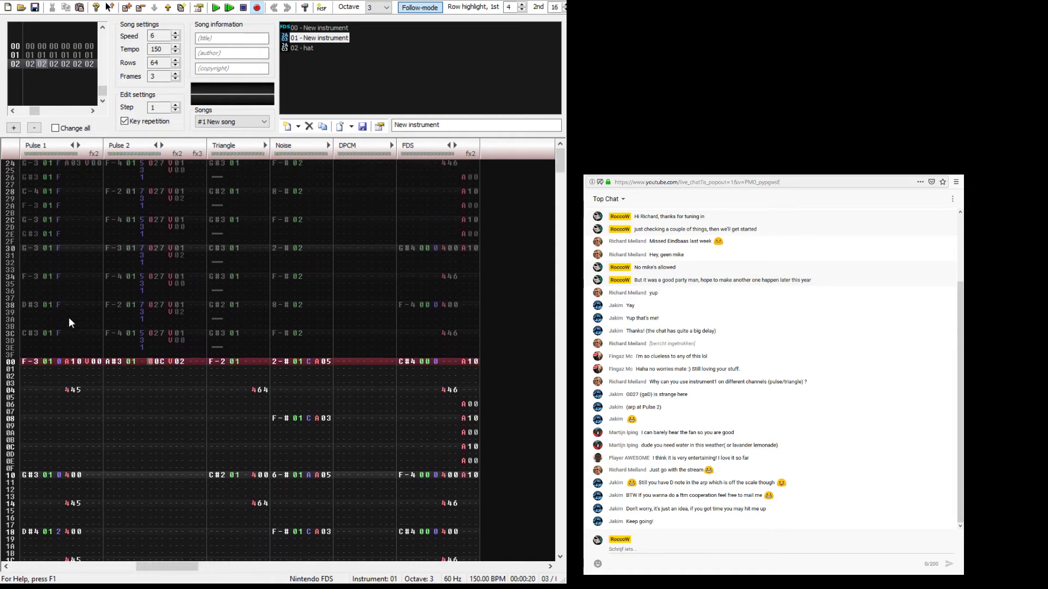
Step: Delete the V02 effect of Pulse 2 at row 00 of frame 02
key(Right)
key(Right)
key(Right)
key(Right)
key(Delete)
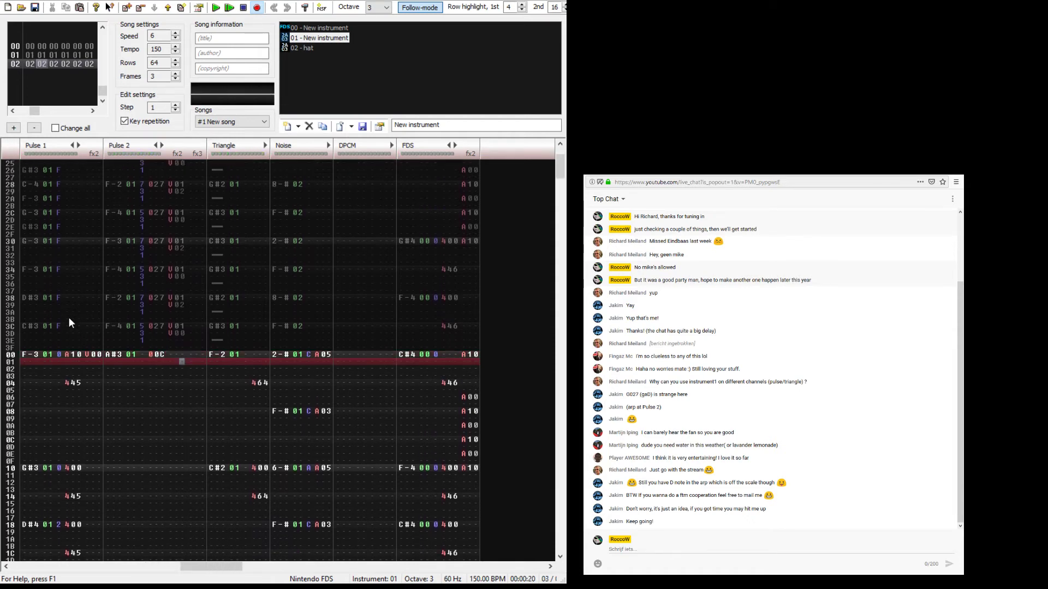
Step: Change the Pulse 2 arpeggio effect at row 00 of frame 02 to 05C and play the passage
key(Up)
key(Left)
key(Left)
key(Left)
text(7)
key(Return)
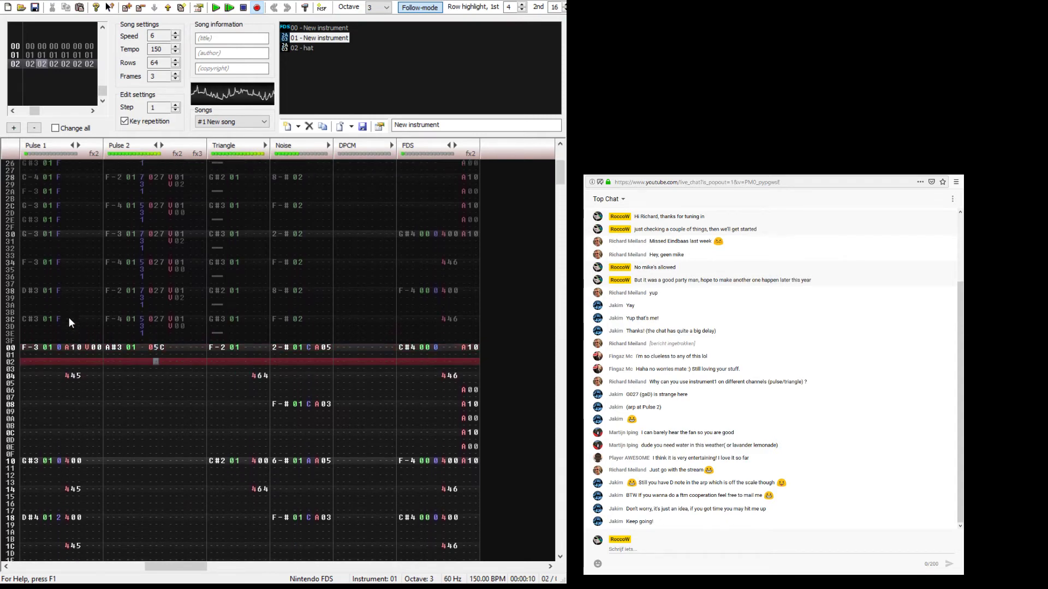
Step: Set the Pulse 2 volume at row 00 to 0, add the effect A10 in the second effect column, and play the passage
key(Up)
key(Up)
key(Up)
key(Up)
key(Up)
key(Left)
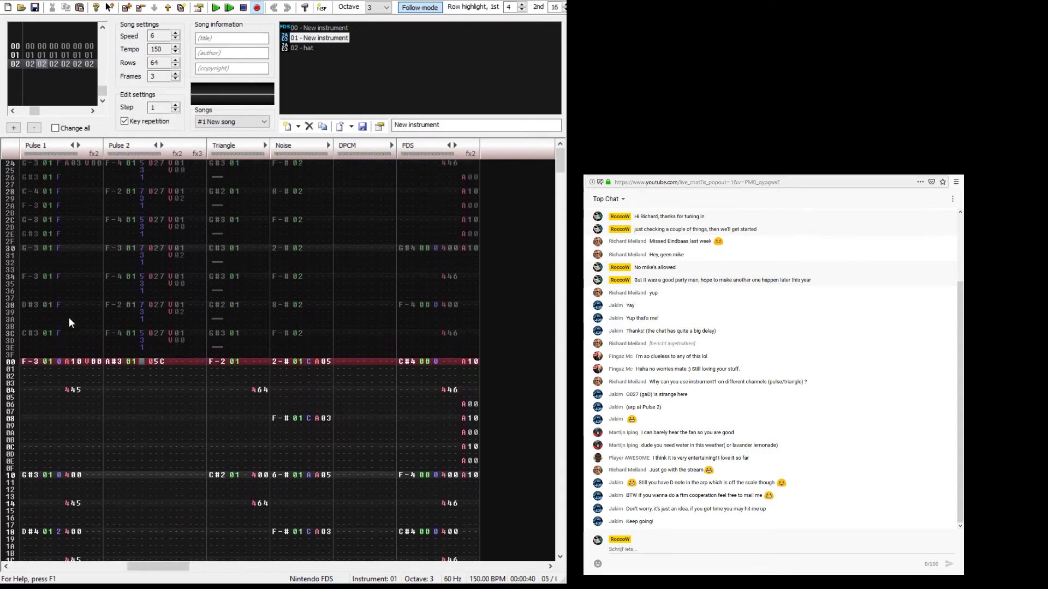
text(0)
key(Up)
text(a00)
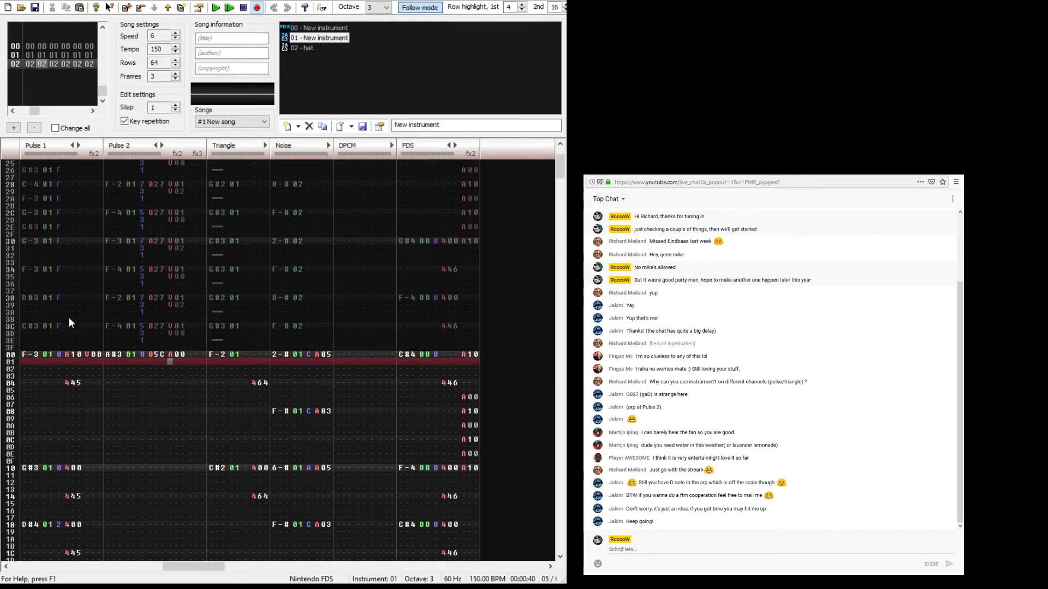
key(Up)
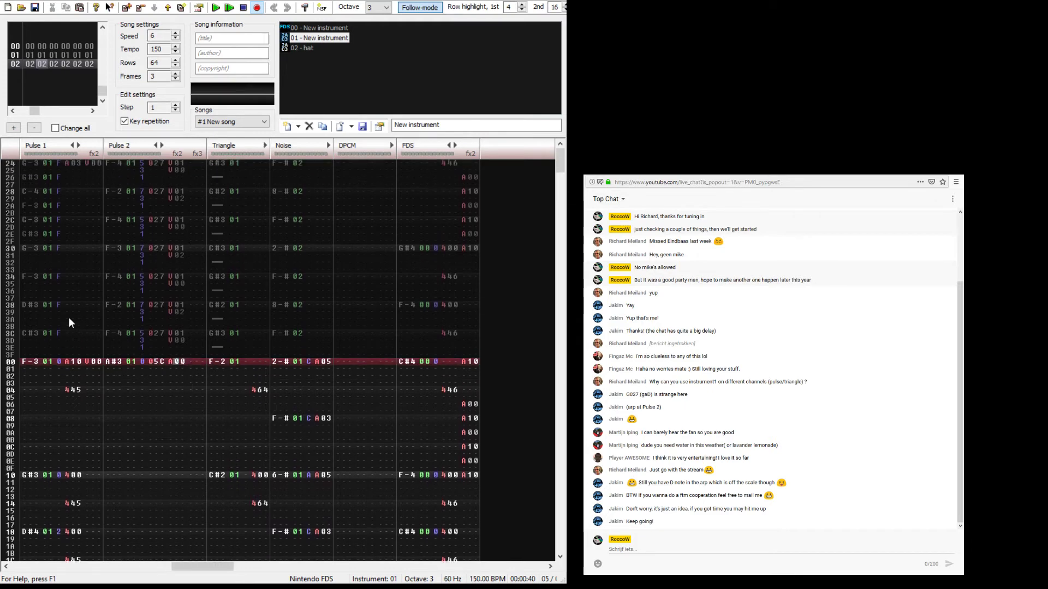
text(1)
key(Return)
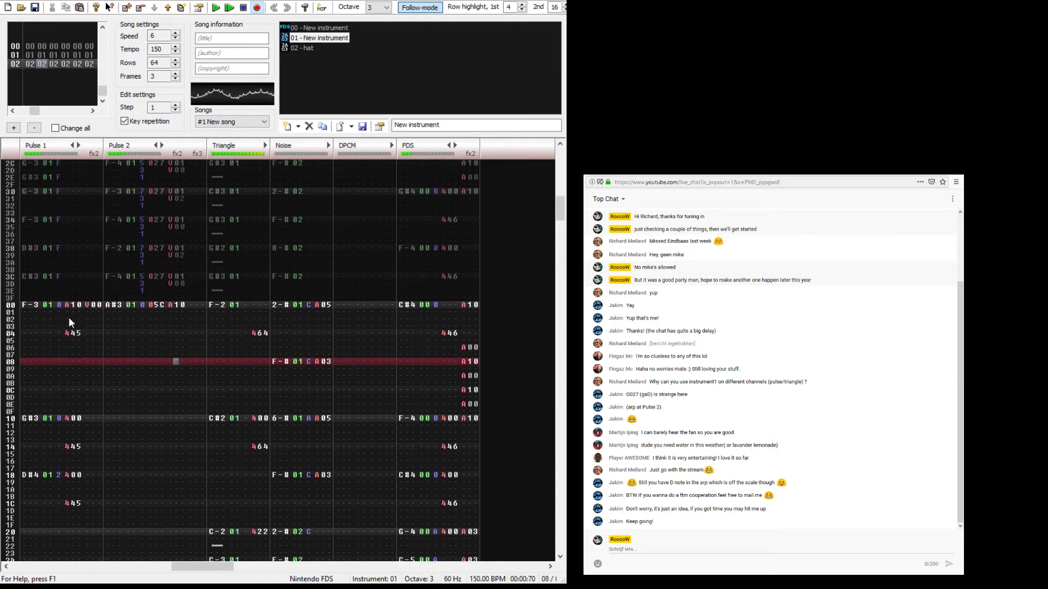
Step: Change the Pulse 2 arpeggio effect at row 00 to 04C and play the passage
key(Return)
key(Return)
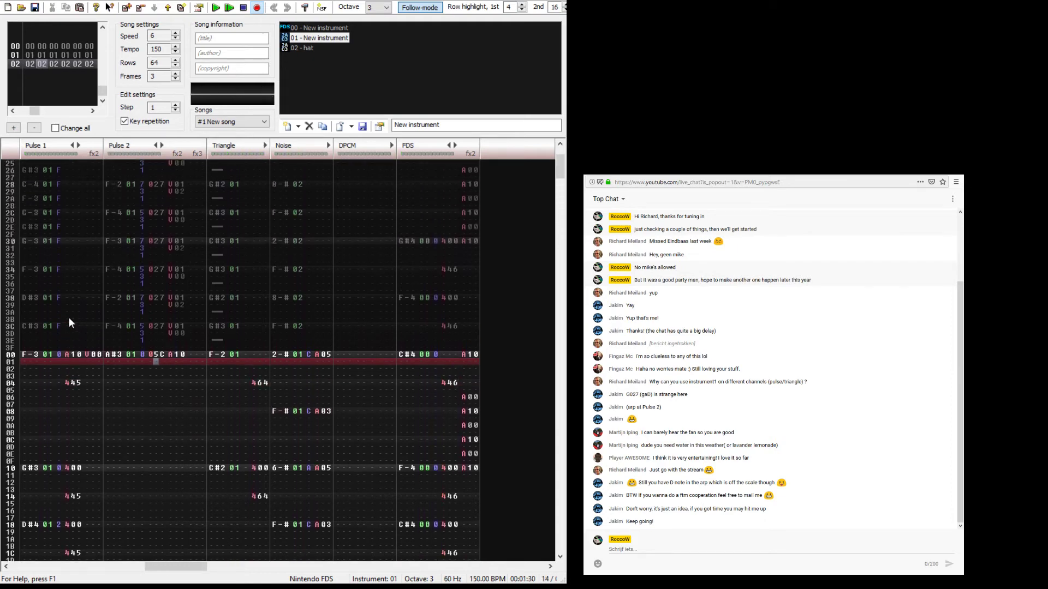
key(Return)
Step: Set the Pulse 2 arpeggio effect at row 00 of frame 02 to 03C and listen to the passage
key(Up)
key(Up)
key(Up)
key(Up)
key(Up)
key(Up)
key(Up)
key(Up)
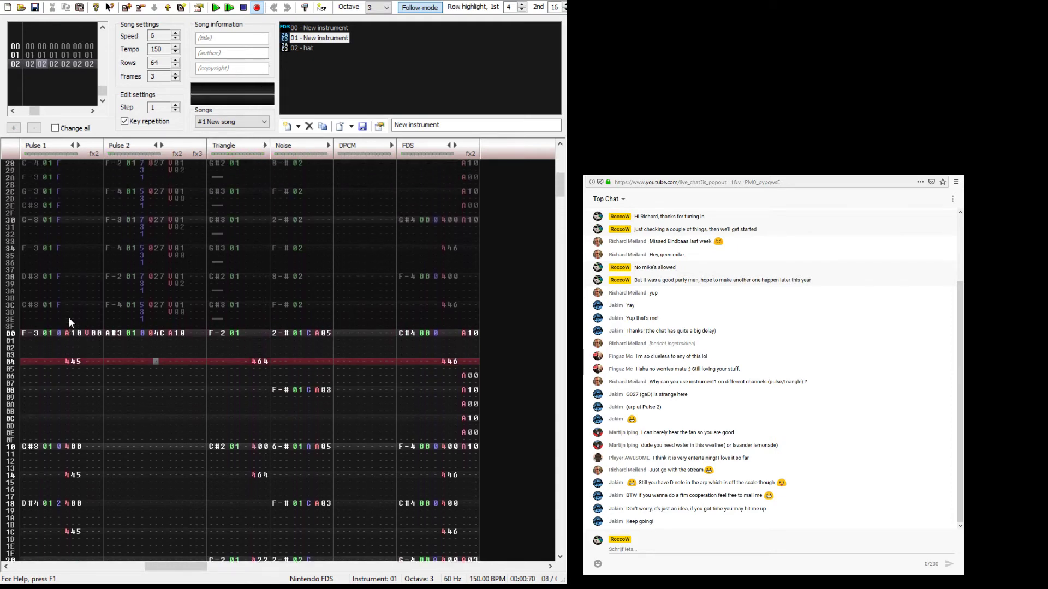
text(3)
key(Return)
key(Return)
Step: Try the arpeggio effect 02C on the Pulse 2 note at row 00 and play the passage
key(Up)
key(Up)
key(Up)
key(Up)
key(Up)
key(Up)
key(Up)
key(Up)
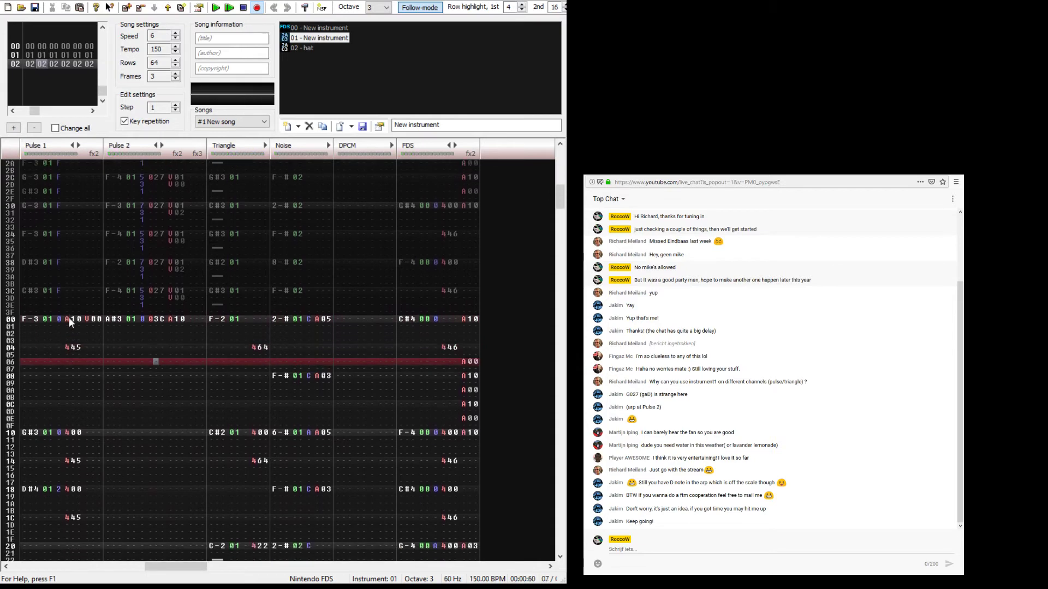
text(2)
key(Return)
key(Return)
Step: Set the Pulse 2 arpeggio effect at row 00 of frame 02 to 07C and play the passage
key(Up)
key(Up)
key(Up)
key(Up)
key(Up)
key(Up)
key(Up)
key(Up)
text(7)
key(Return)
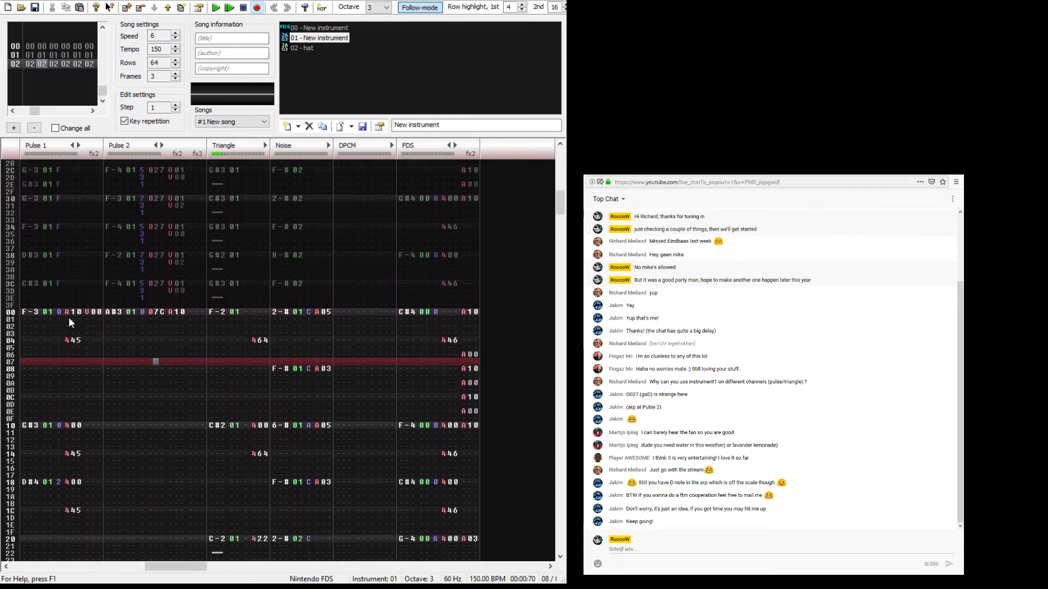
Step: Try F-4 as the Pulse 2 note at row 00 of frame 02
key(Left)
key(Left)
key(Left)
key(Left)
key(Left)
key(Left)
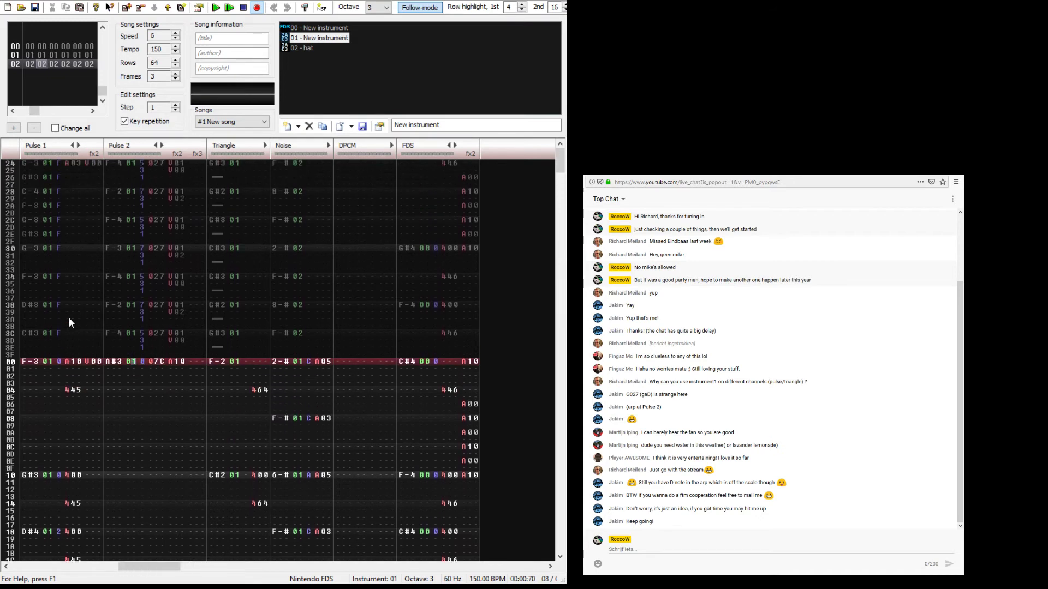
key(Right)
key(Right)
key(Right)
key(Right)
key(Right)
key(Right)
key(Right)
key(Left)
key(Left)
key(Left)
key(Left)
key(Left)
key(Left)
key(Left)
key(q)
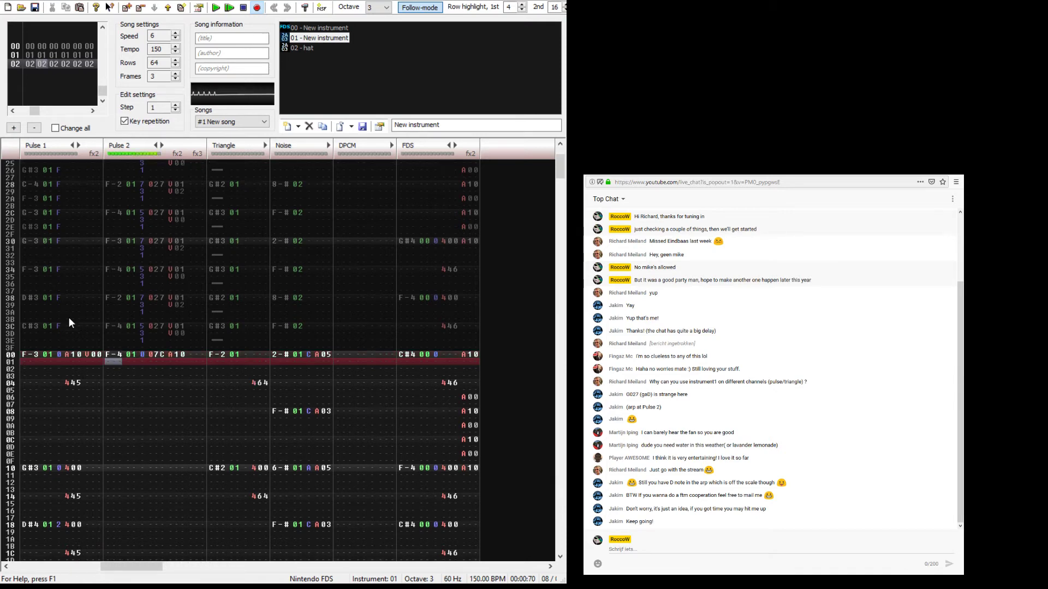
Step: Set the Pulse 2 note at row 00 of frame 02 to C#4 and play the passage
key(Up)
key(2)
key(Down)
key(Down)
key(Down)
key(Down)
key(Down)
key(Down)
key(Down)
key(Down)
key(Down)
key(Down)
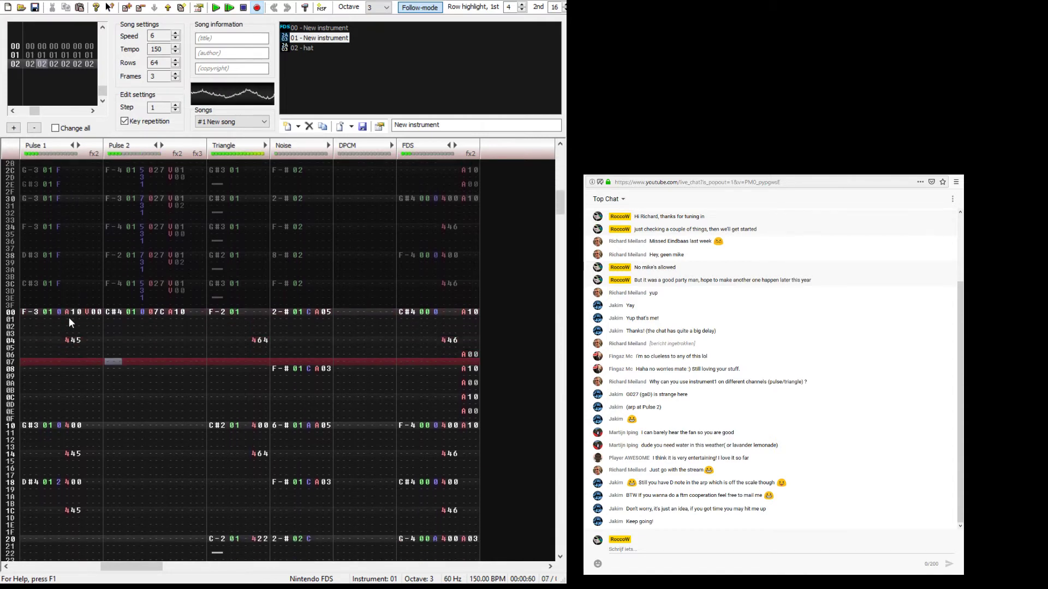
Step: Add the effect V02 to the Pulse 2 note at row 00 of frame 02 and play the passage
key(Up)
key(Up)
key(Up)
key(Up)
key(Up)
key(Up)
key(Up)
key(Up)
key(Up)
key(Up)
key(Up)
key(Right)
key(Right)
key(Right)
key(Right)
key(Right)
key(Right)
key(Right)
key(Right)
key(Right)
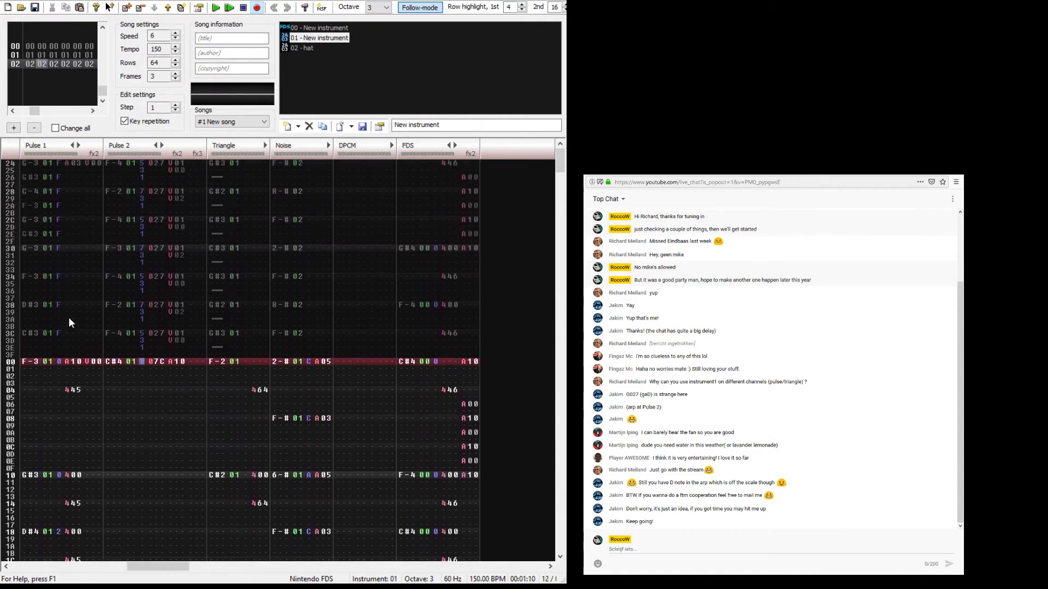
key(Right)
text(v)
key(Up)
key(Right)
key(Right)
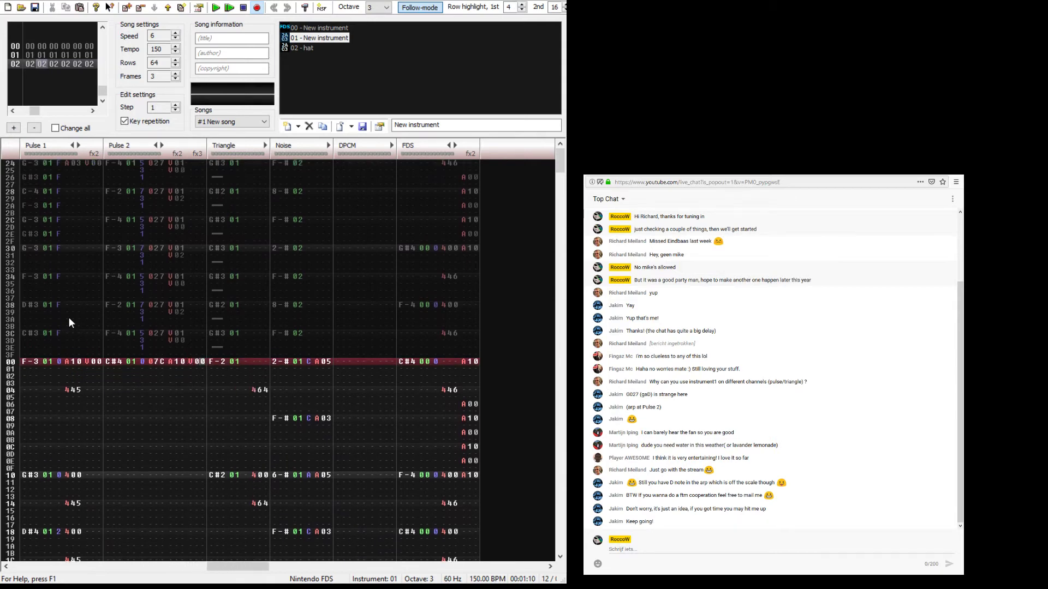
text(2)
key(Return)
Step: Enter Pulse 2 volume-slide effects in the second effect column: A00 at rows 02 and 06, A10 at rows 04, 08 and 0A
key(Up)
key(Up)
key(Up)
key(Up)
key(Up)
key(Up)
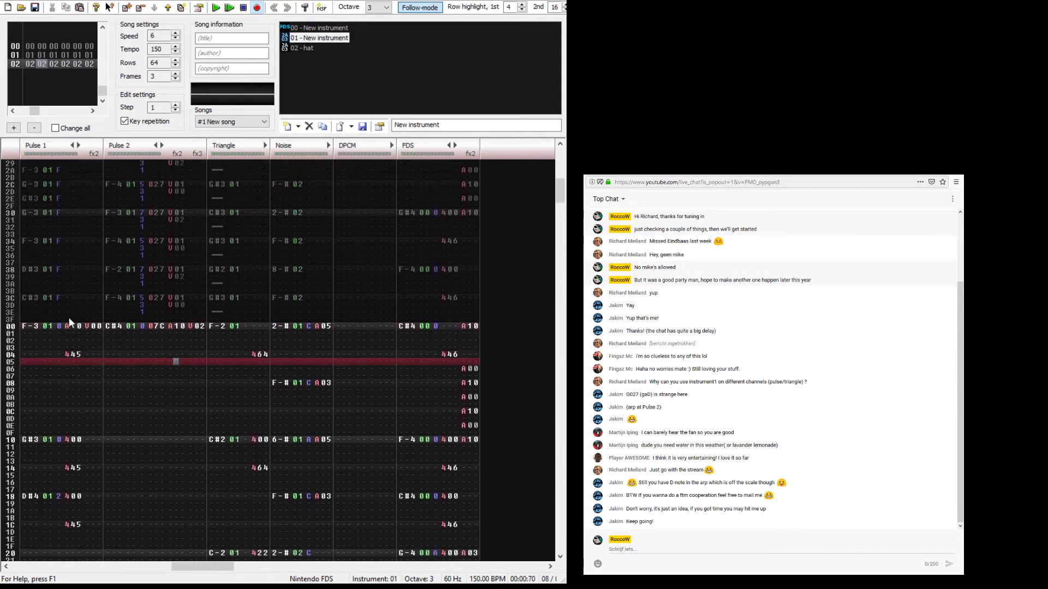
key(Right)
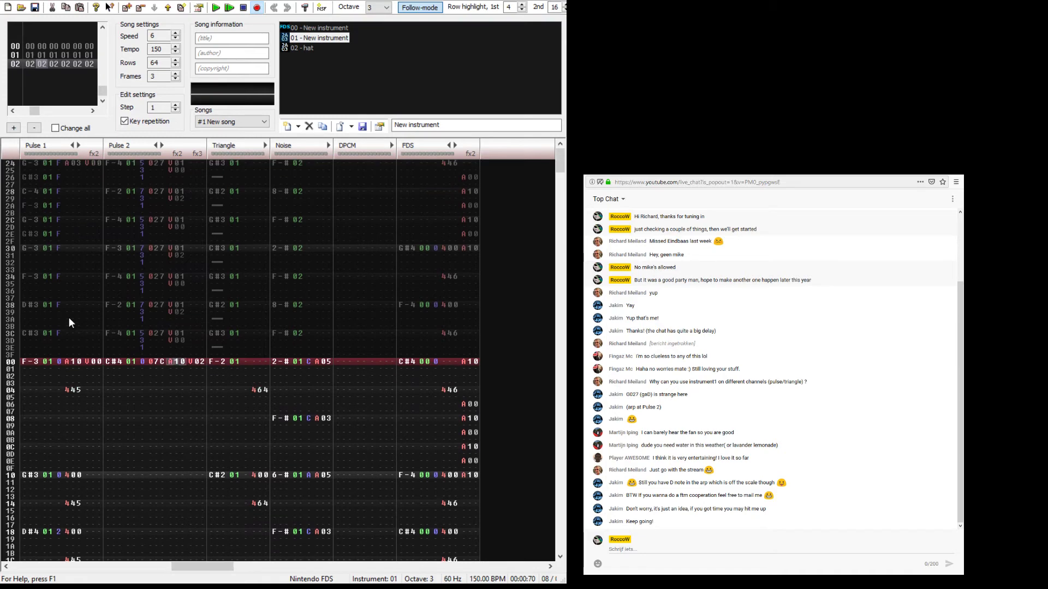
text(a00)
key(Down)
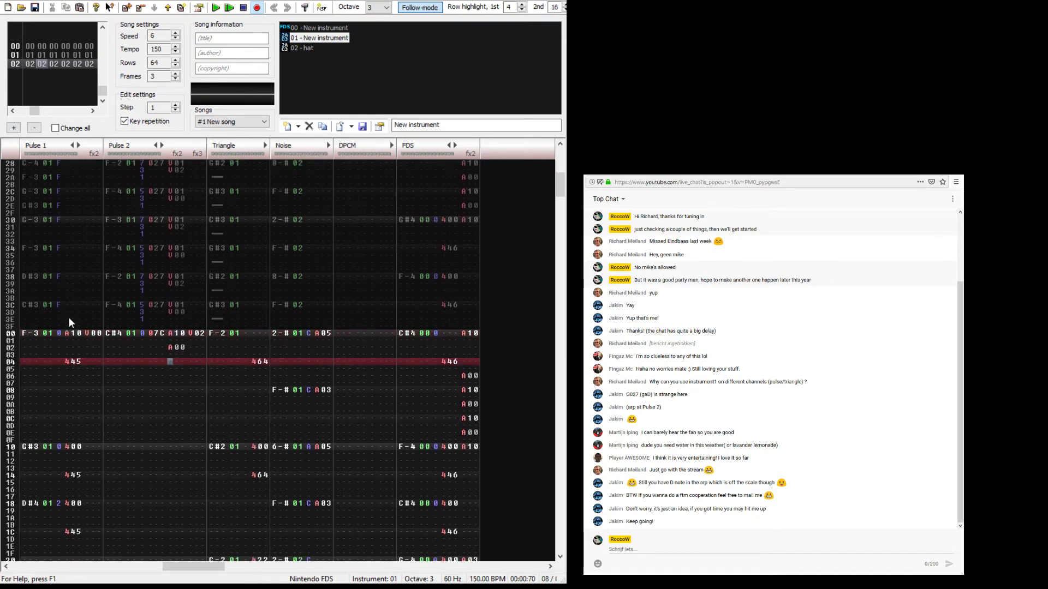
text(a10)
key(Down)
text(a00)
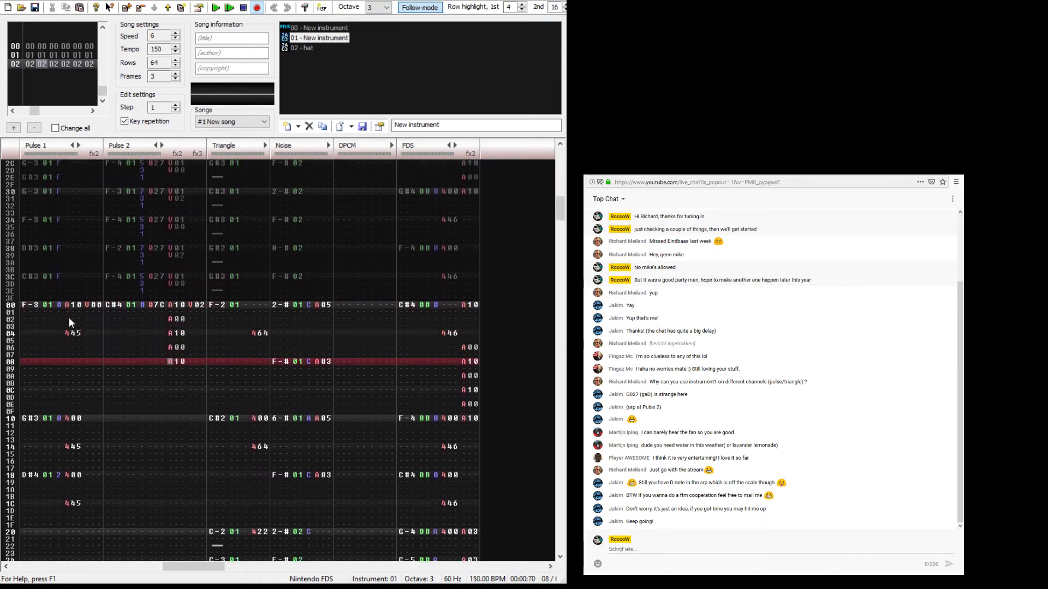
key(Down)
text(a10)
key(Down)
text(a10)
Step: Remove the Pulse 2 volume slide at row 04 and set the one at row 06 to A01
key(Up)
key(Up)
key(Up)
key(Up)
key(Up)
key(Up)
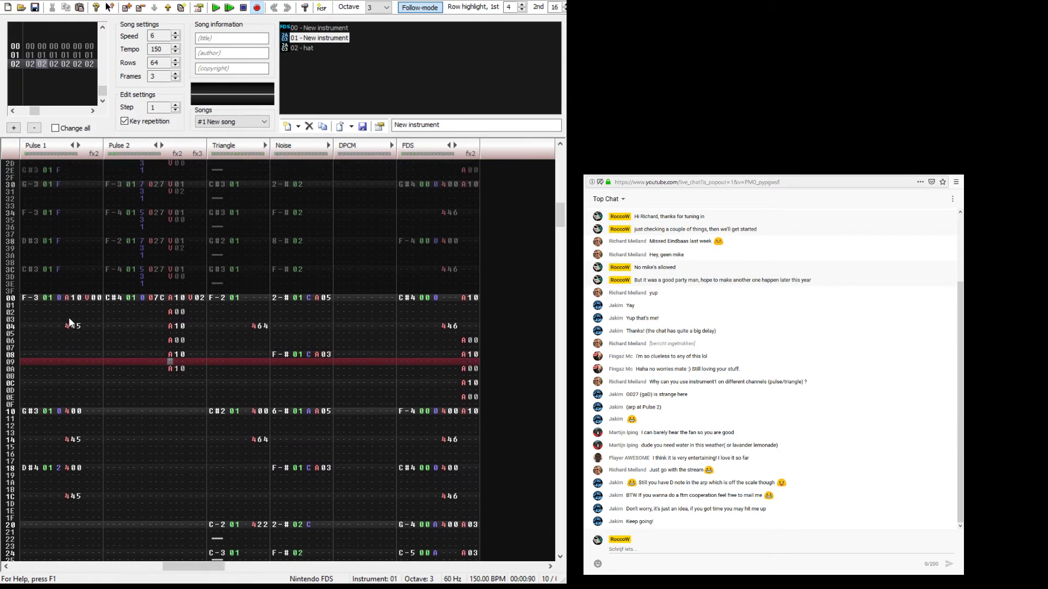
key(Delete)
key(Down)
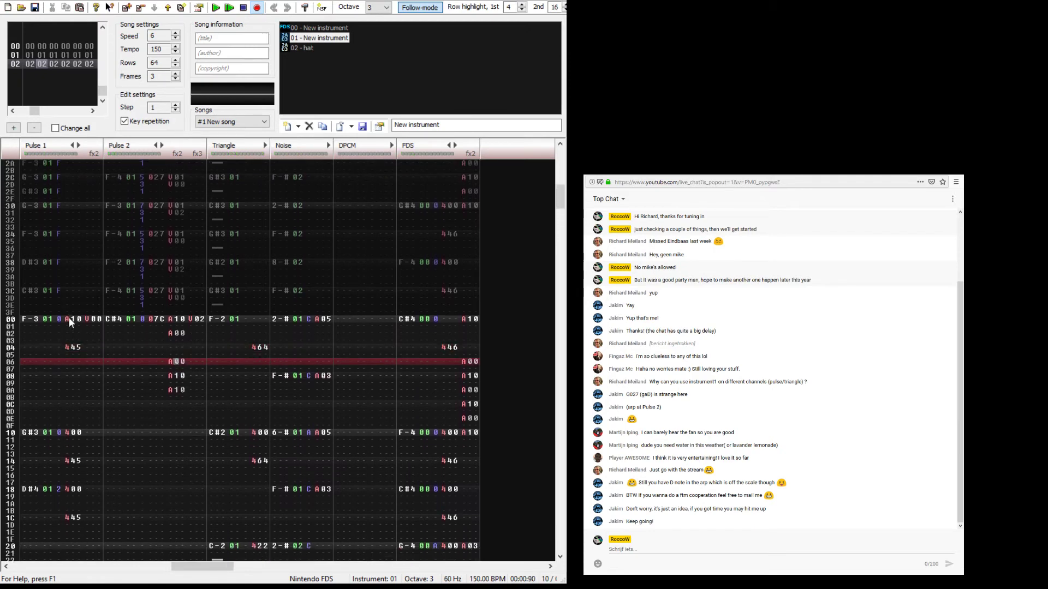
text(a01)
key(Down)
Step: Rework the Pulse 2 volume slides to A00 at row 08 and A01 at row 0C, with row 0A empty, and play them
key(Up)
key(Up)
key(Up)
key(Up)
key(Up)
key(Up)
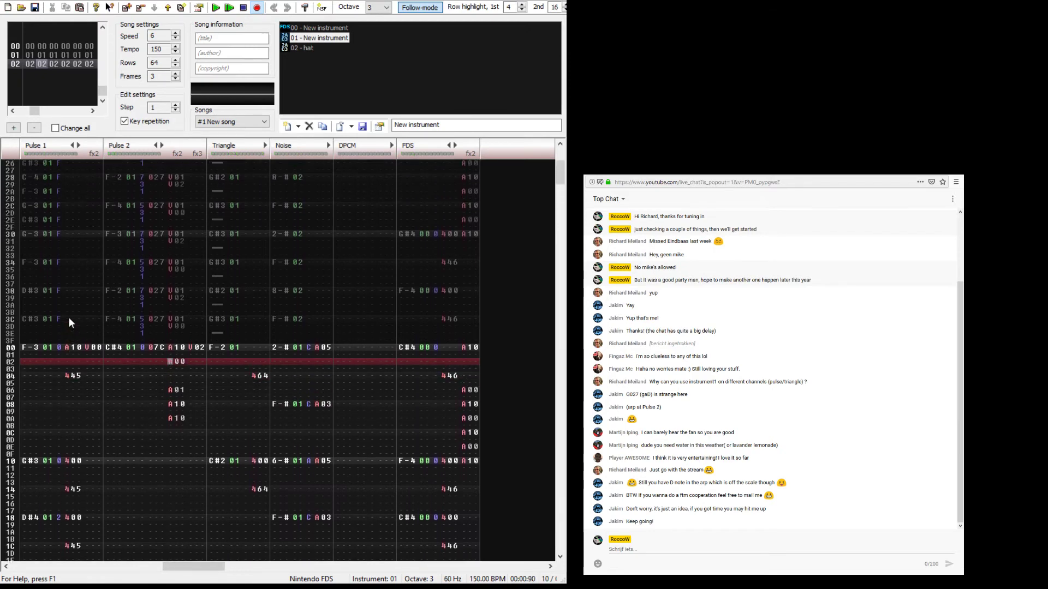
key(shift+Down)
key(shift+Down)
key(shift+Down)
key(shift+Down)
key(Down)
key(Down)
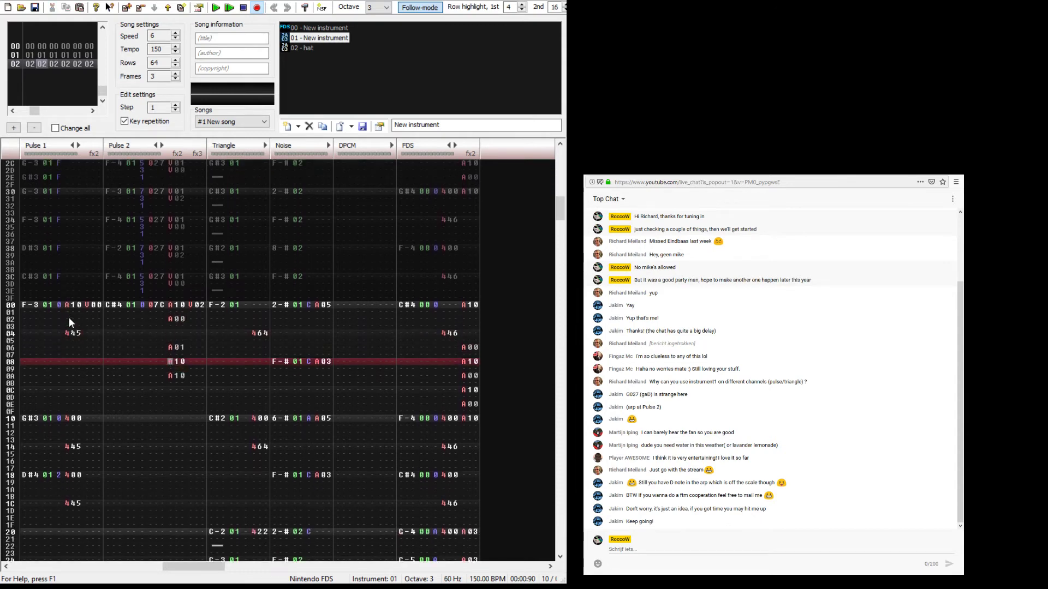
key(Return)
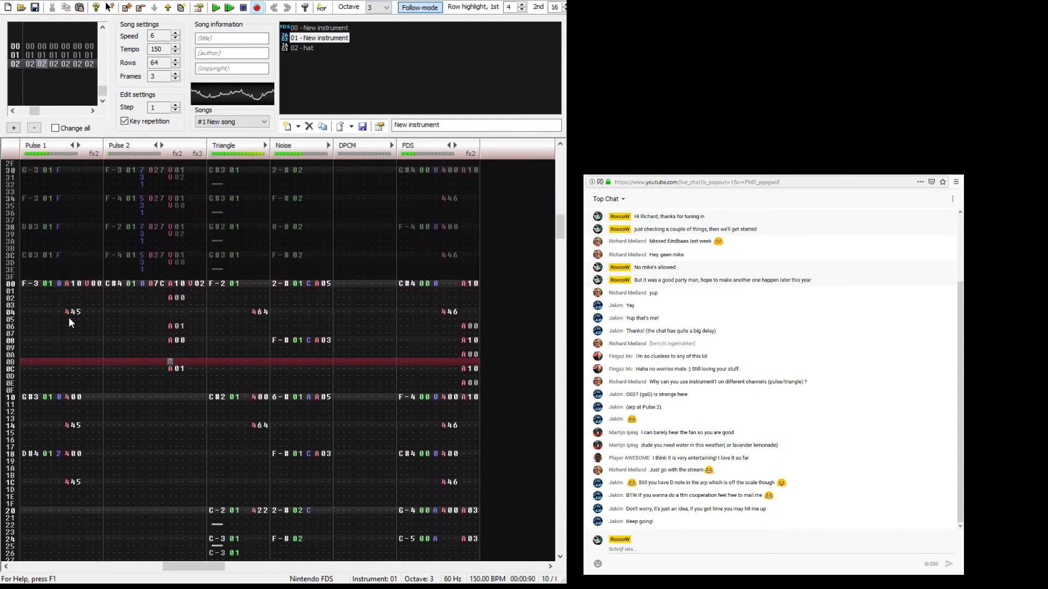
key(Return)
Step: Move the Pulse 2 A00 effect from row 02 to row 04 and play the passage
key(Up)
key(Up)
key(Up)
key(Up)
key(Up)
key(Up)
key(Up)
key(Up)
key(Up)
key(Up)
key(Up)
key(Up)
key(Up)
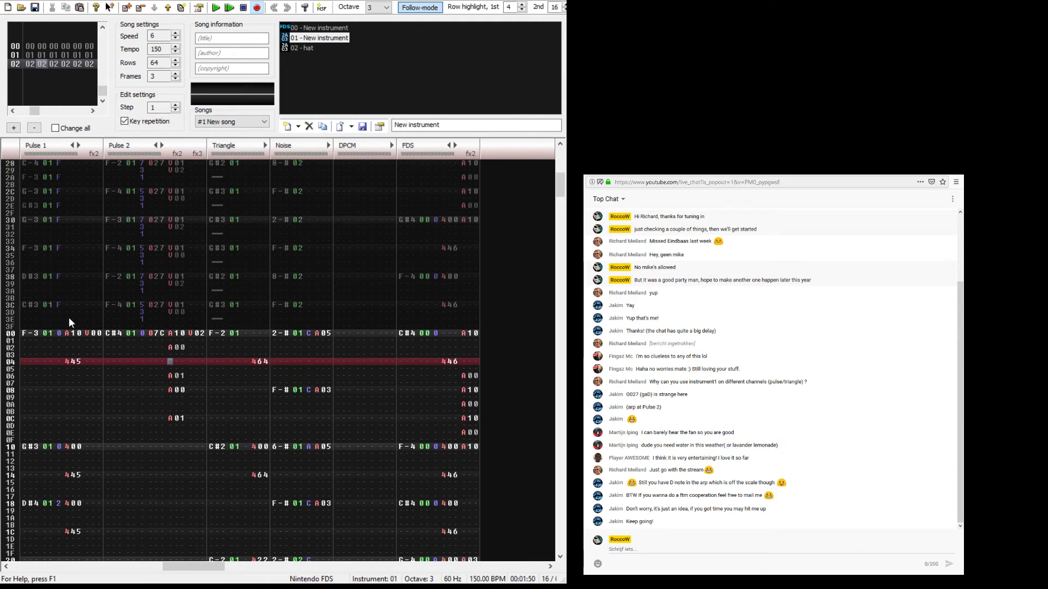
key(Return)
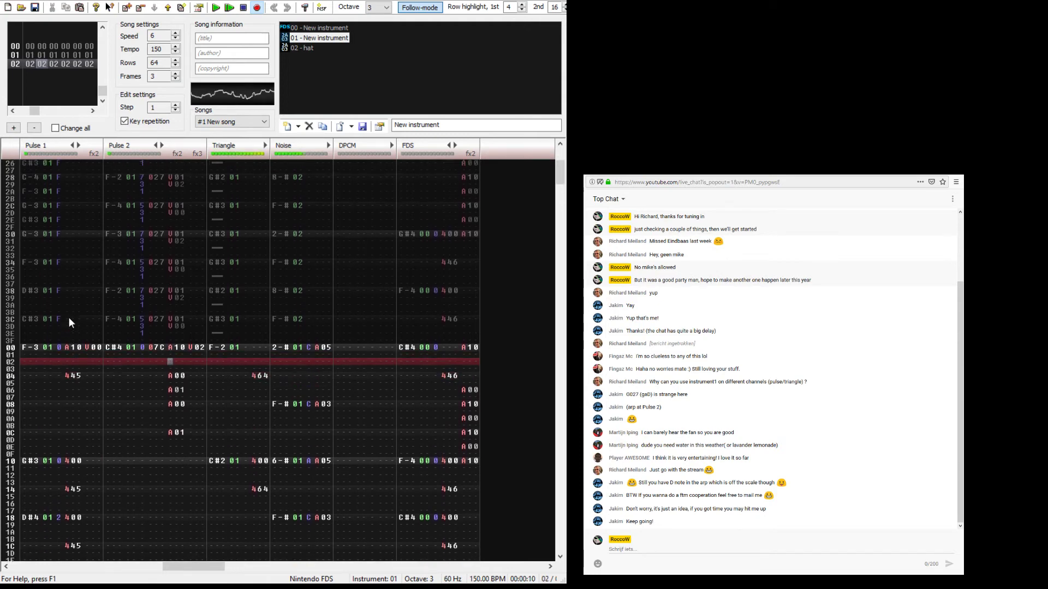
key(Return)
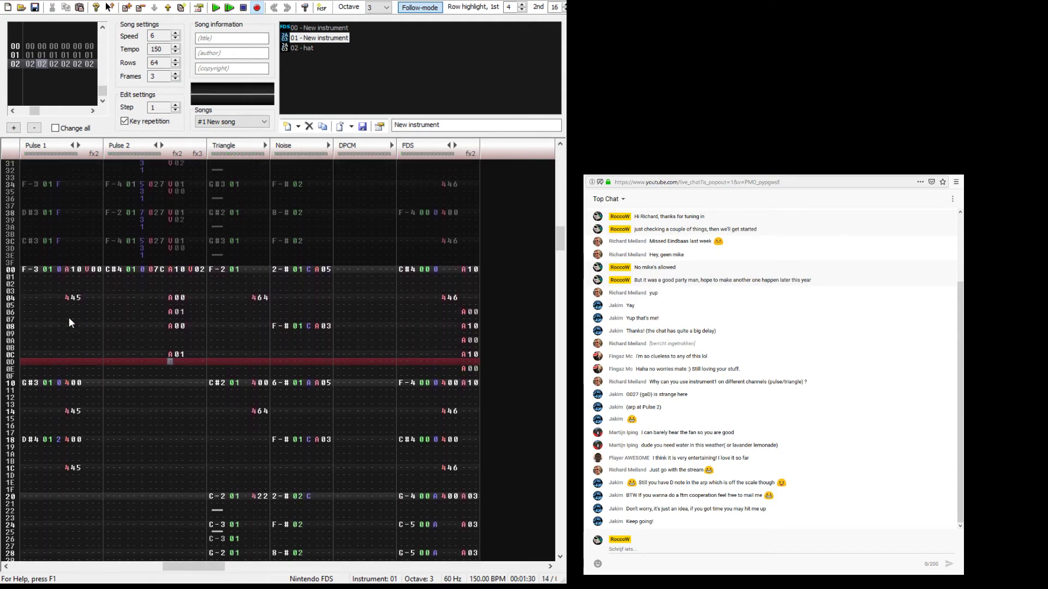
Step: Set the Pulse 2 volume slide at row 06 to A10
key(Up)
key(Up)
key(Up)
key(Up)
key(Up)
key(Up)
key(Up)
key(Right)
text(1)
key(Right)
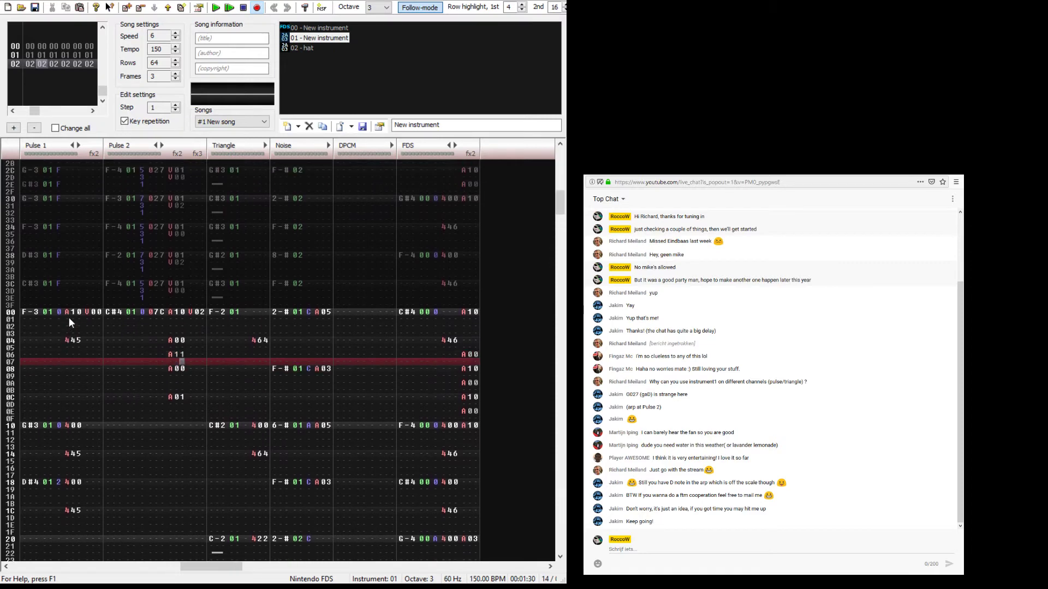
key(Up)
text(0)
key(Down)
key(Left)
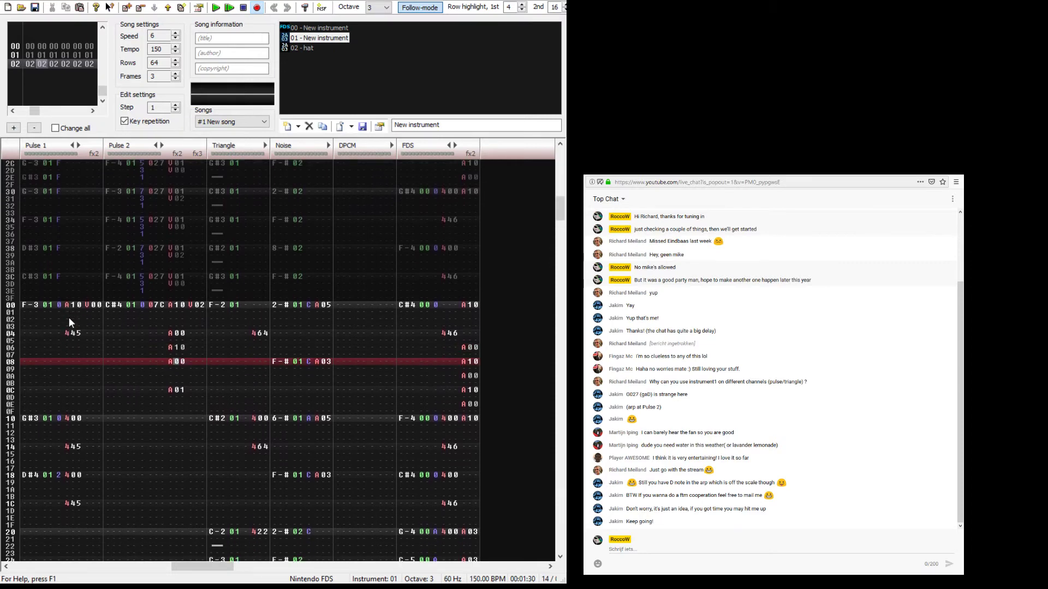
Step: Set the Pulse 2 volume slide at row 0C to A10 and play the passage
key(Down)
key(Down)
key(Down)
key(Down)
text(1)
key(Up)
key(Right)
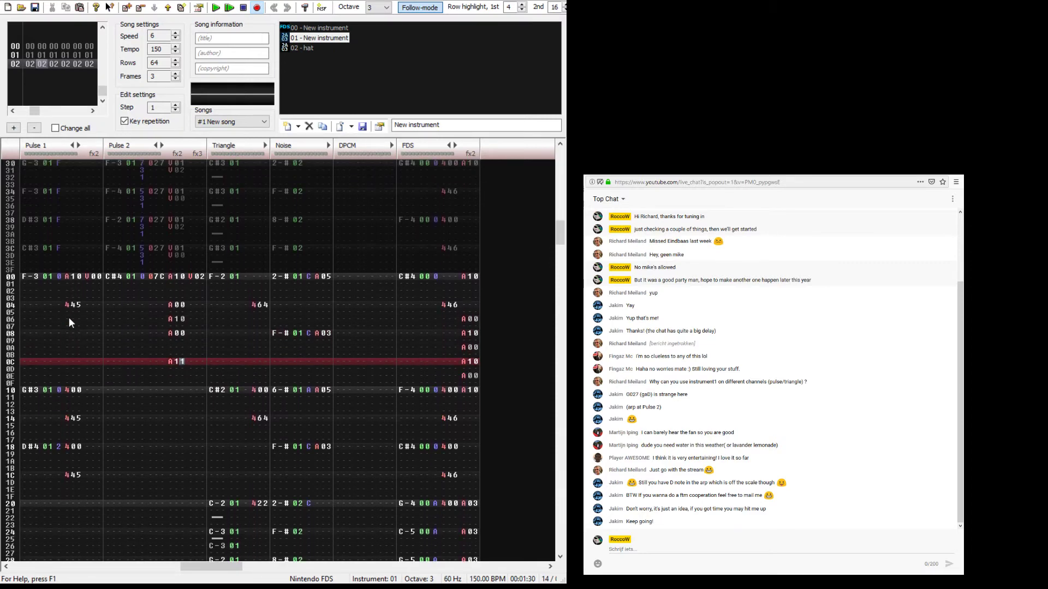
text(0)
key(Return)
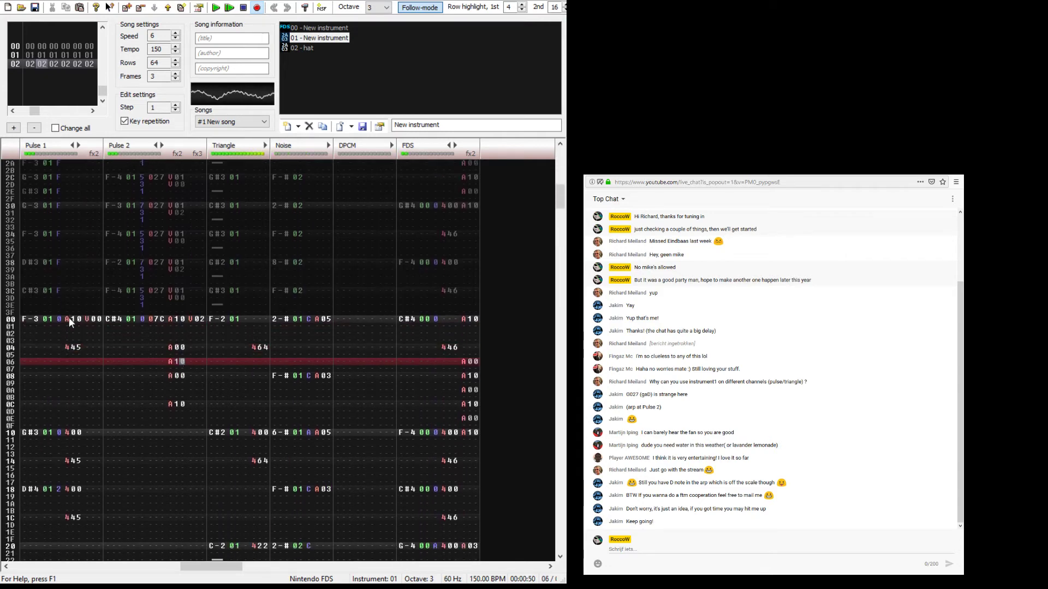
key(Return)
Step: Delete the Pulse 2 volume slide at row 0C and play the passage
key(Up)
key(Up)
key(Up)
key(Up)
key(Up)
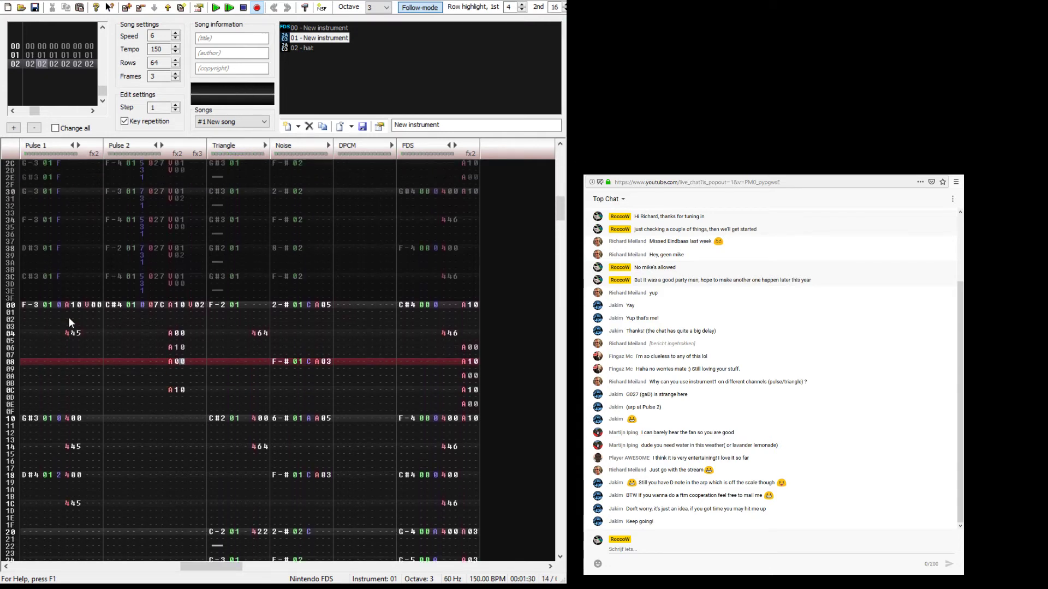
key(Down)
key(Down)
key(Down)
key(Down)
key(Left)
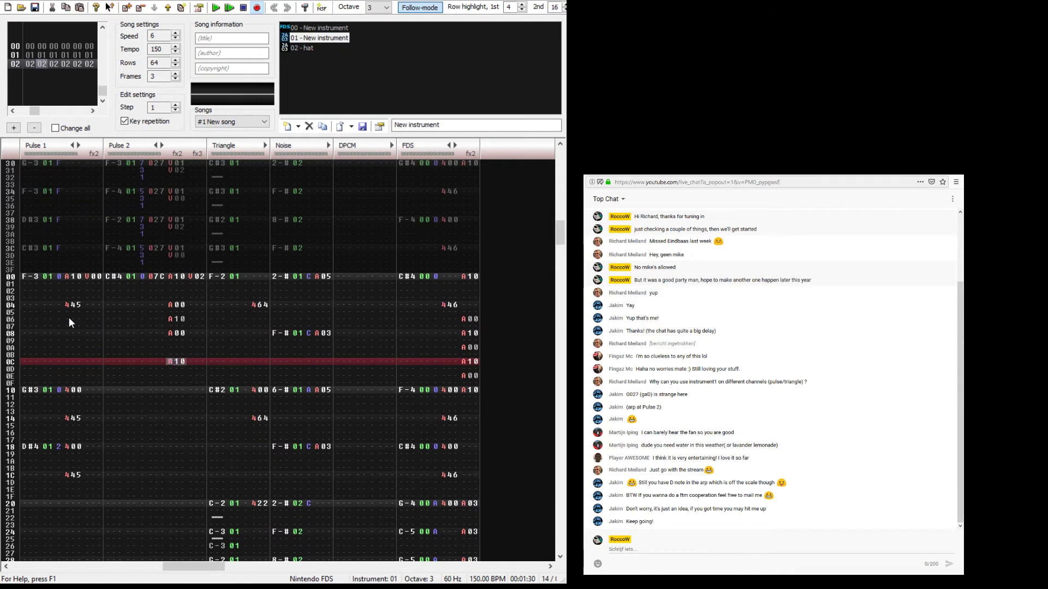
key(Return)
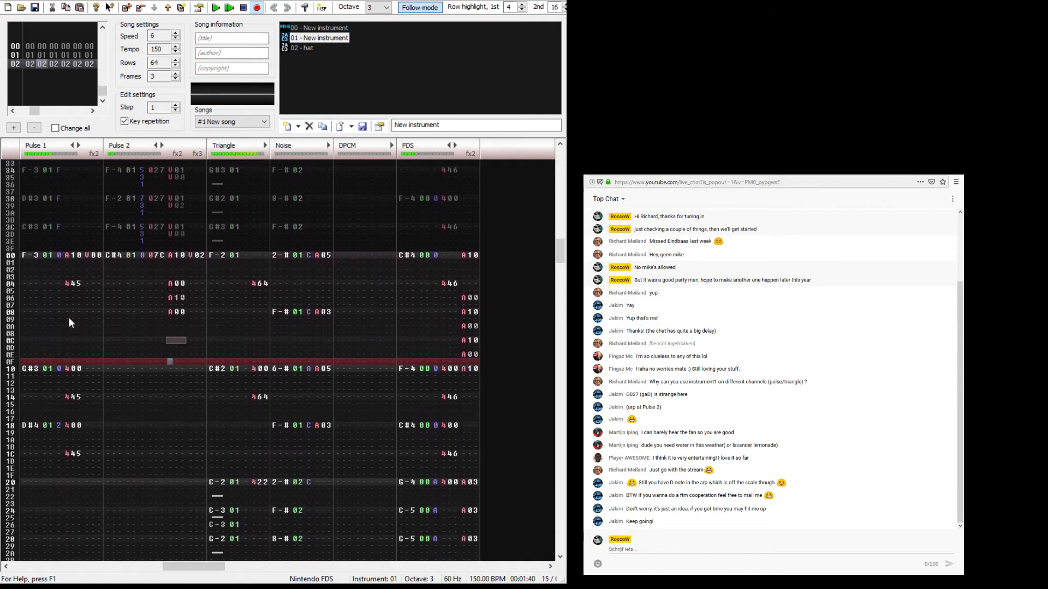
key(Return)
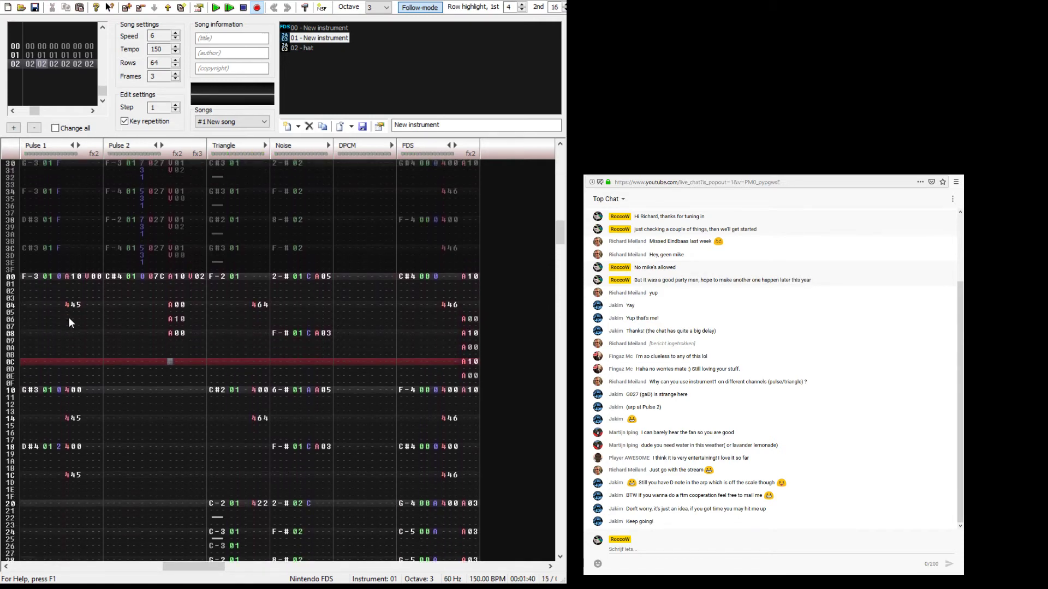
Step: Set the Pulse 2 note at row 00 of frame 02 to C-4 and play the passage
key(Up)
key(Up)
key(Up)
key(Up)
key(Up)
key(Up)
key(Up)
key(Up)
key(Up)
key(Left)
key(Up)
key(Left)
key(Left)
key(Left)
key(Left)
key(Left)
key(Left)
key(Up)
key(Up)
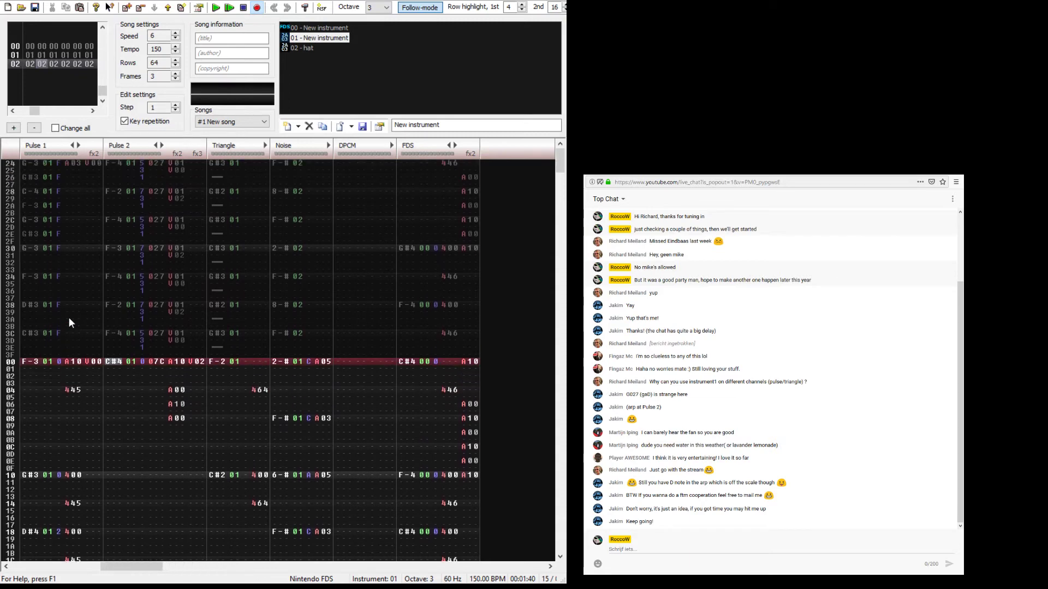
key(q)
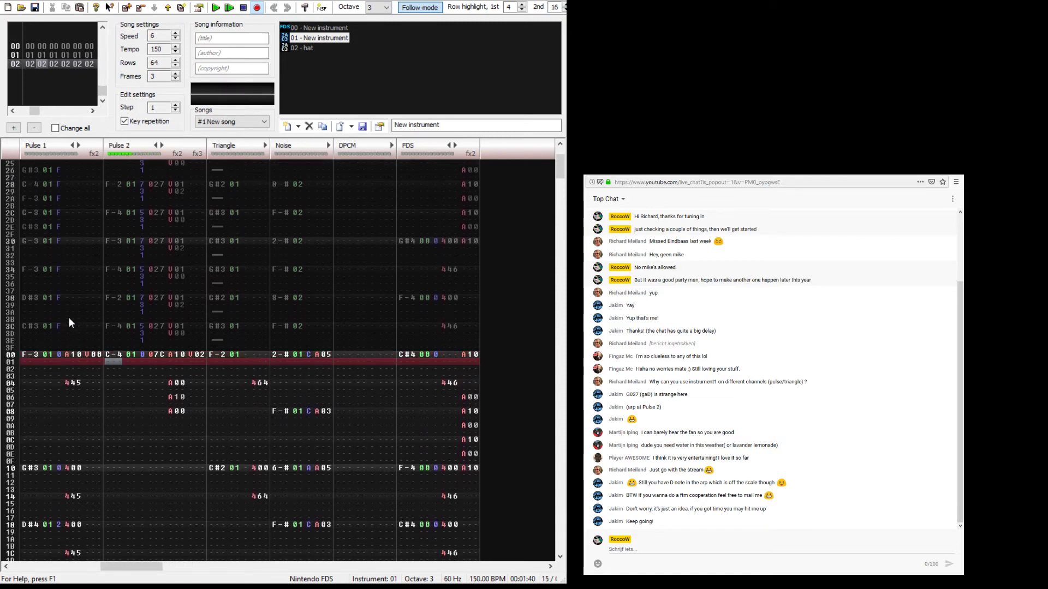
key(Down)
key(Down)
key(Down)
key(Down)
key(Down)
key(Down)
key(Down)
key(Down)
key(Down)
key(Down)
key(Down)
key(Down)
key(Down)
key(Down)
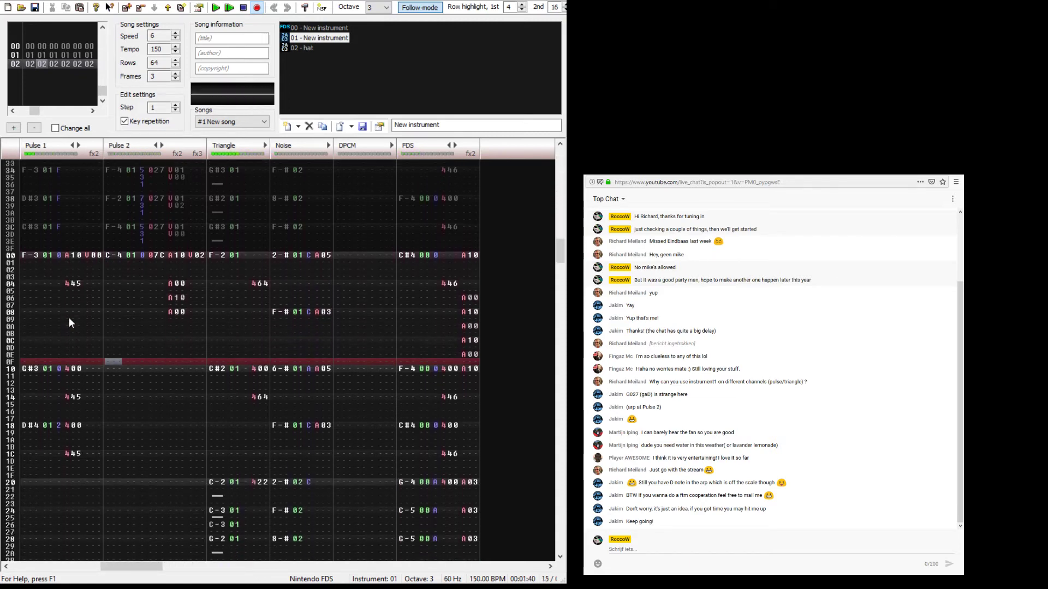
key(Return)
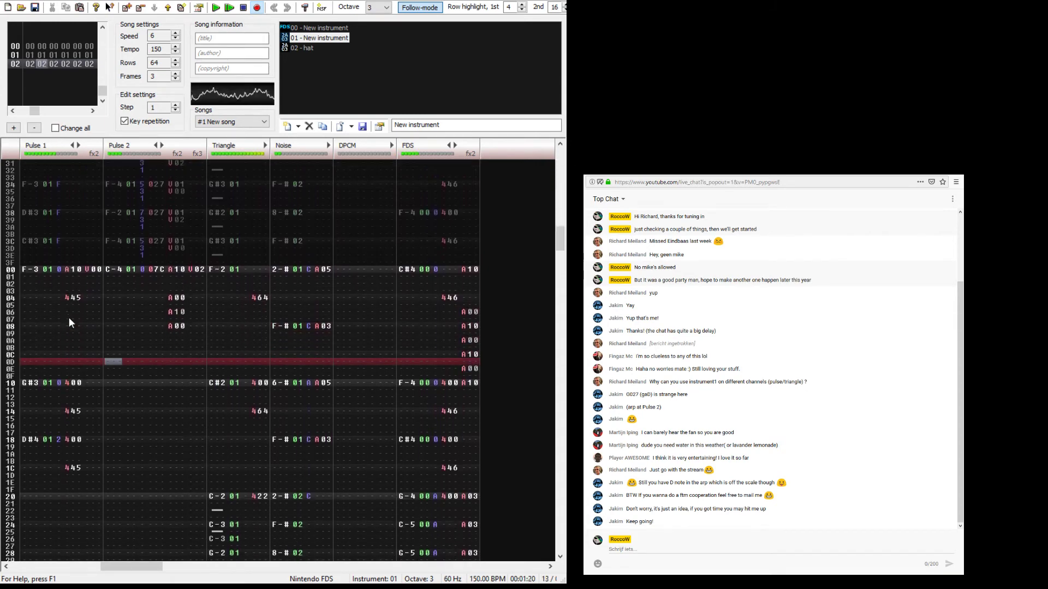
key(Return)
Step: Enter an E-4 note with instrument 01 at row 10 of the Pulse 2 channel
key(Down)
key(Down)
key(Down)
key(e)
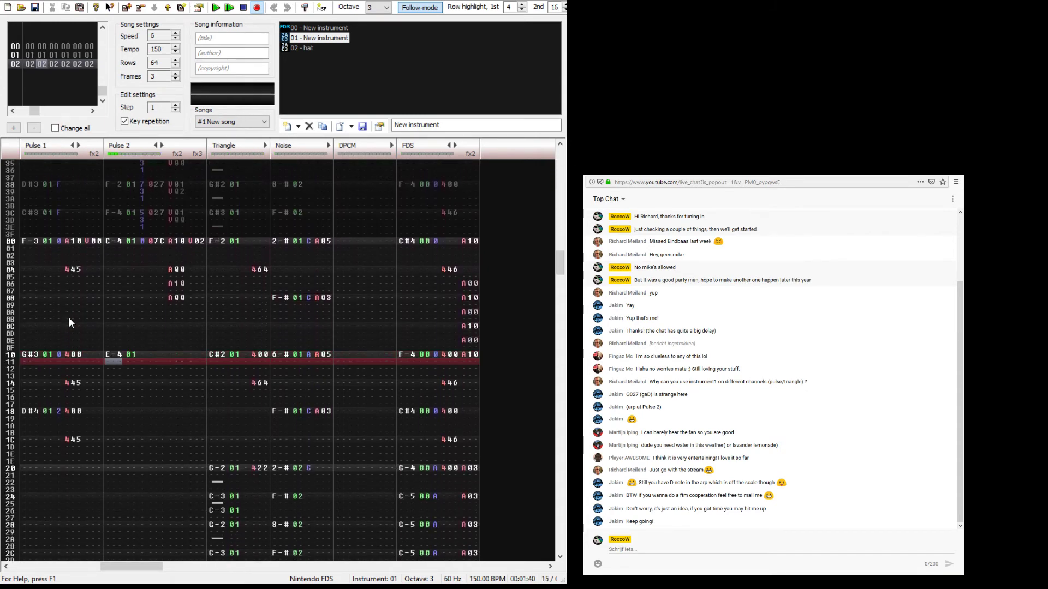
Step: Change the Pulse 2 note at row 10 to C#4 with volume 0 and play the passage
key(Up)
key(2)
key(Down)
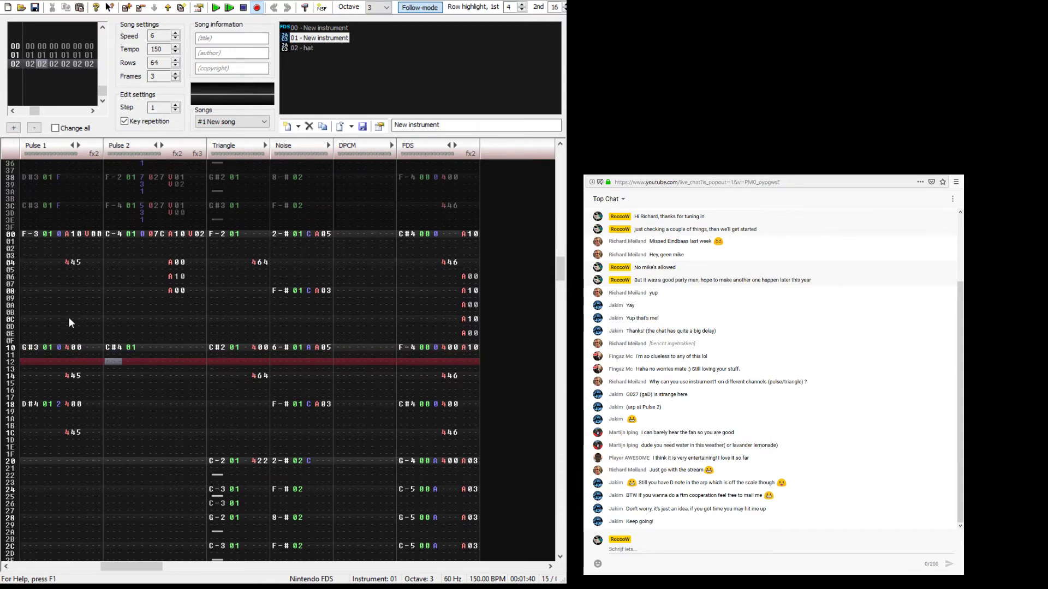
key(Return)
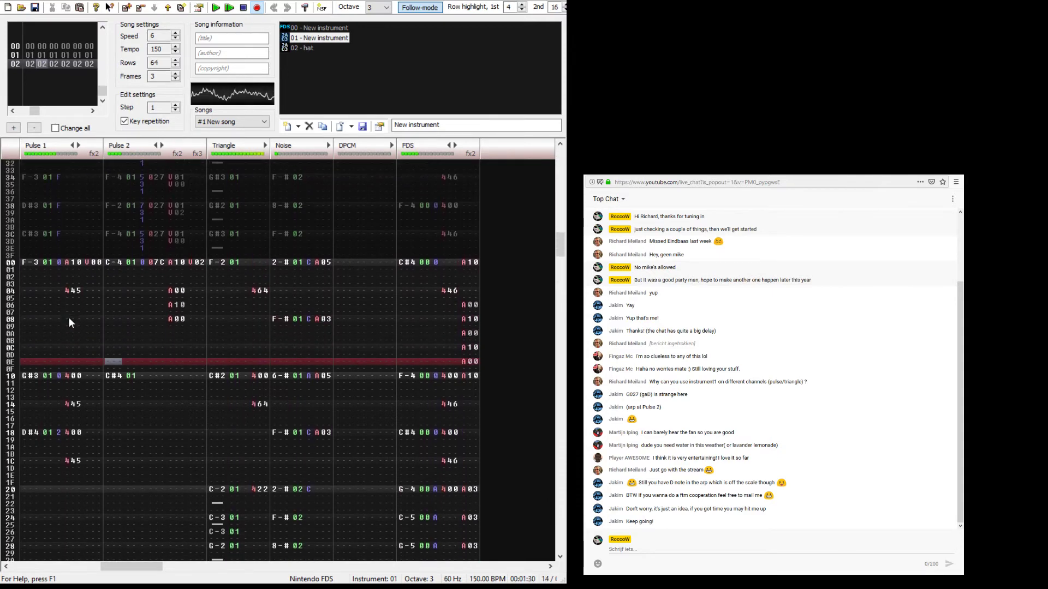
key(Return)
key(Return)
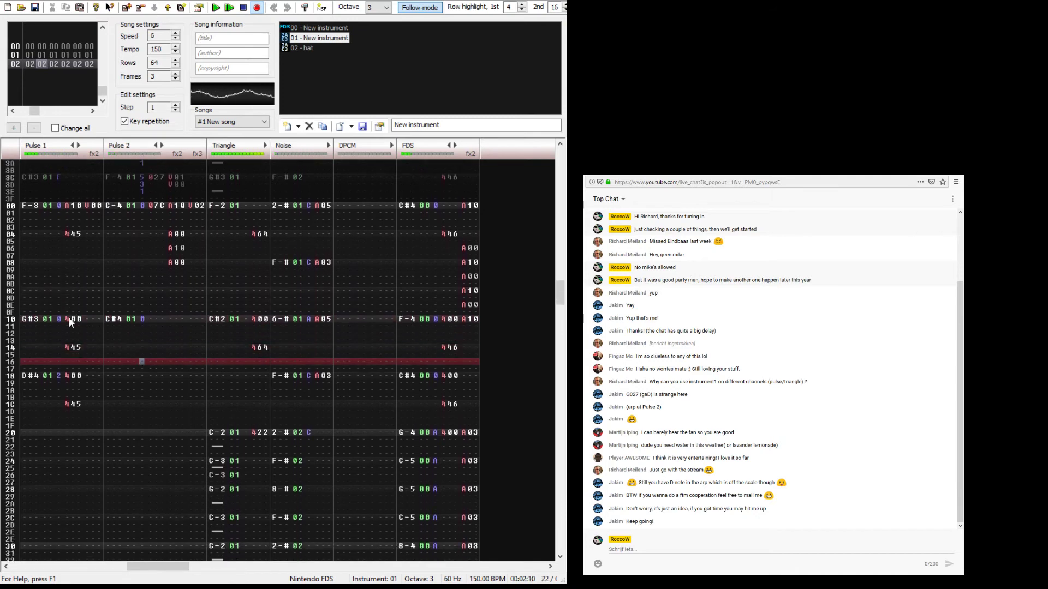
key(Return)
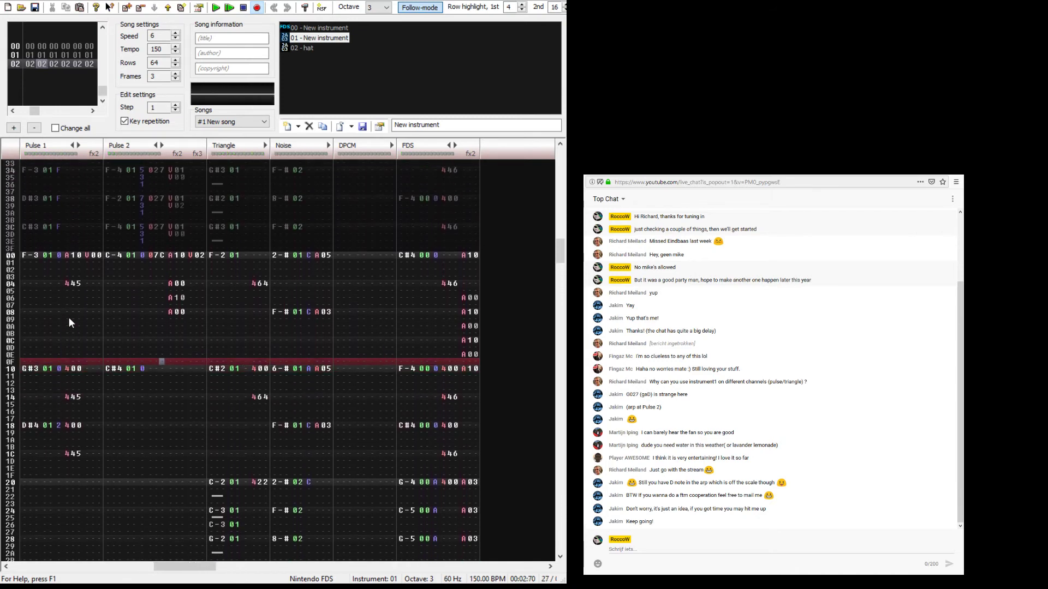
Step: Enter Pulse 2 volume slides A10 at rows 10 and 16 and A00 at rows 14 and 18, and play the passage
scroll(68, 317, up, 6)
scroll(69, 316, down, 4)
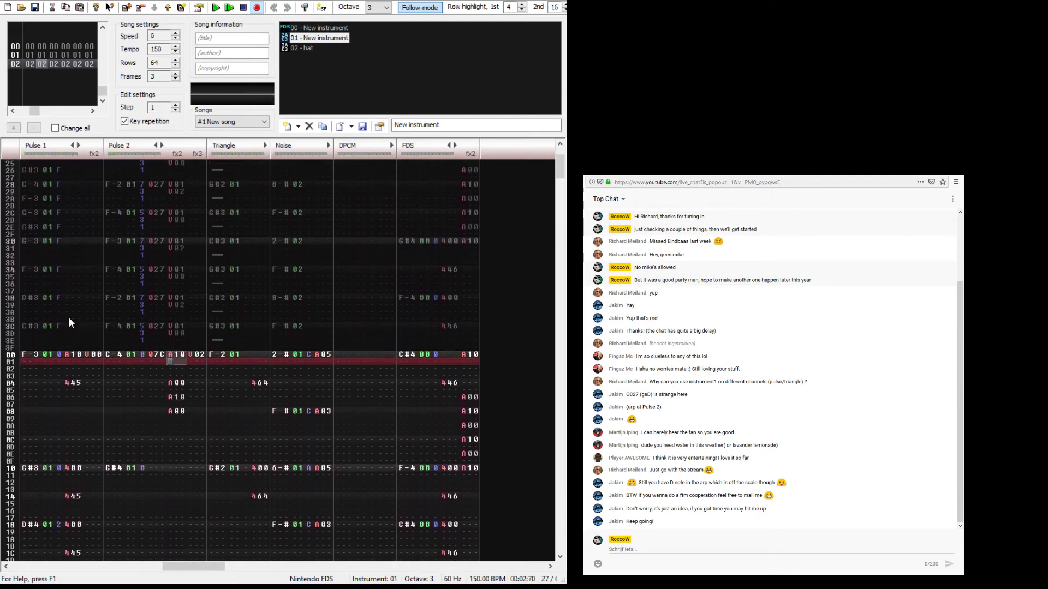
key(Return)
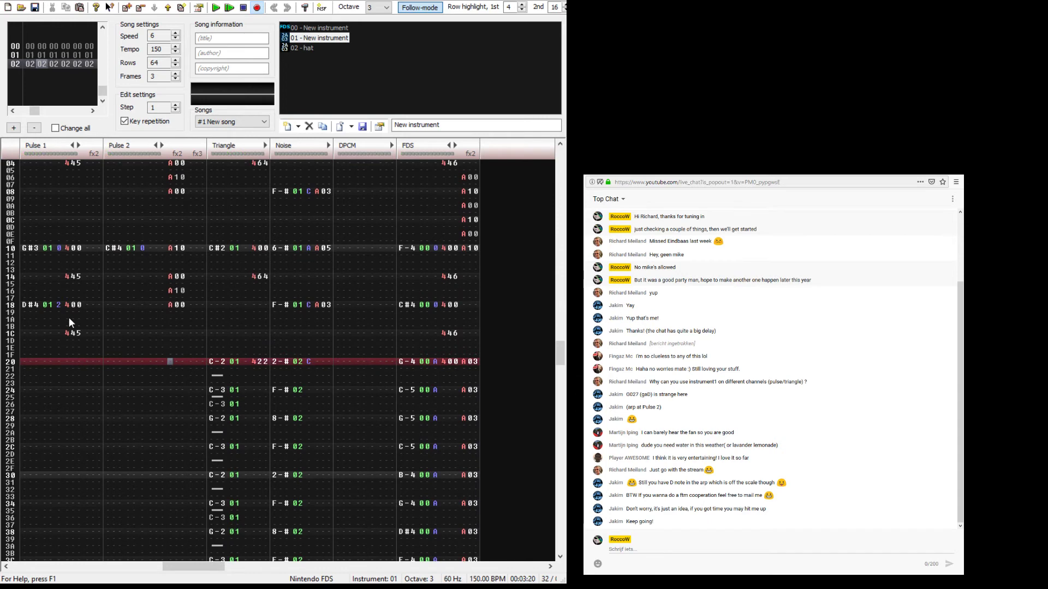
key(Return)
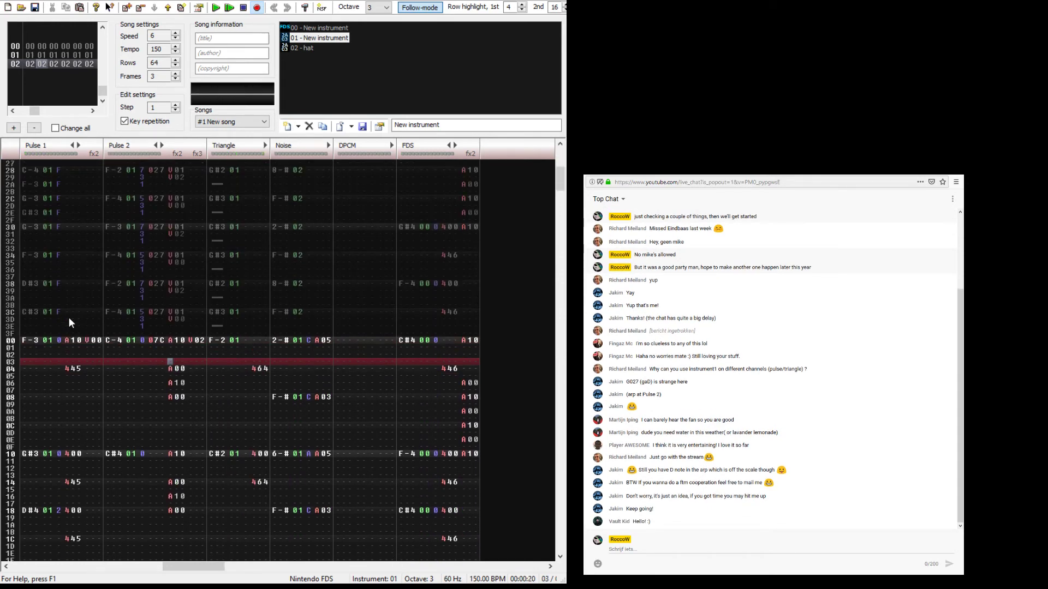
Step: Select rows 00 to 1F of Pulse 1 and Pulse 2 in frame 02 and save the module
click(116, 339)
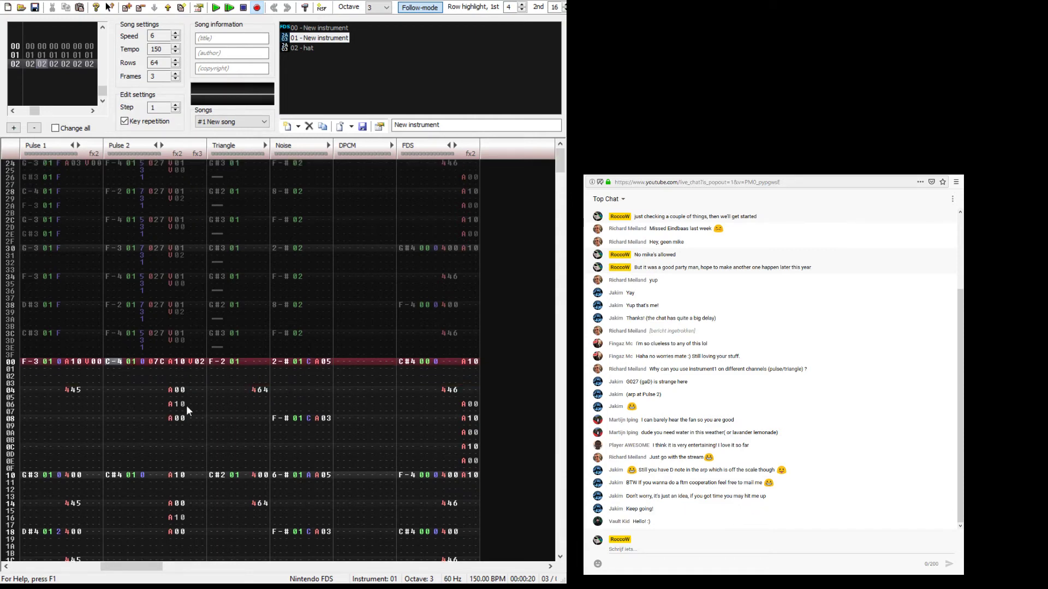
scroll(341, 402, down, 6)
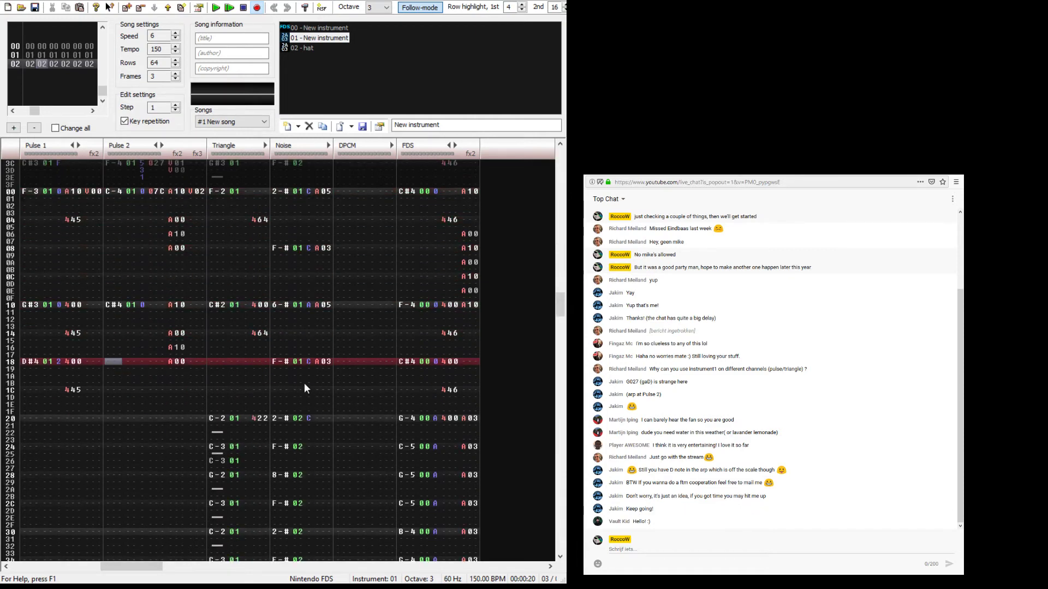
click(111, 419)
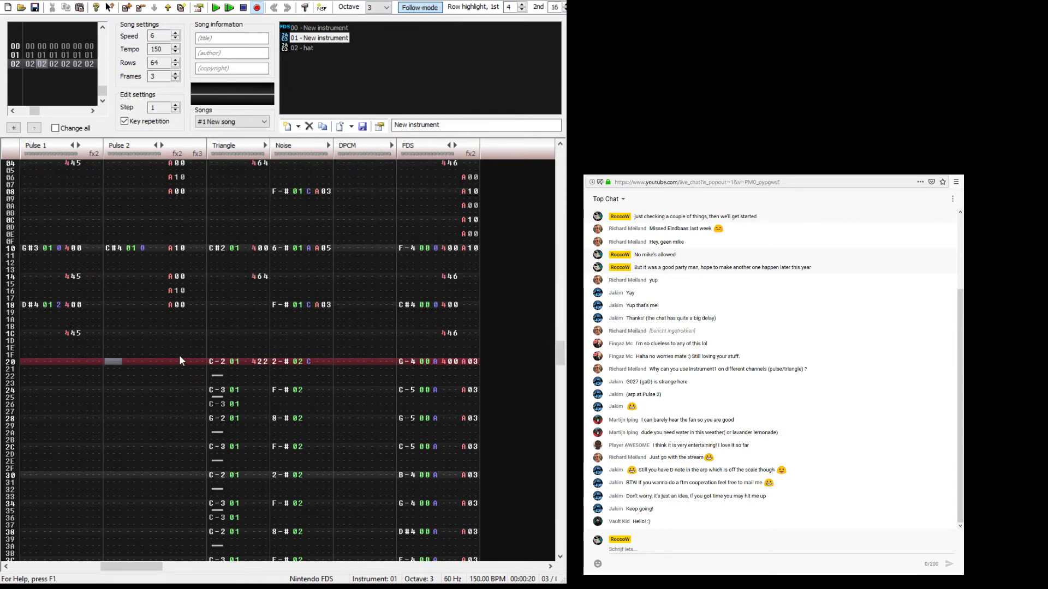
drag(180, 355, 21, 164)
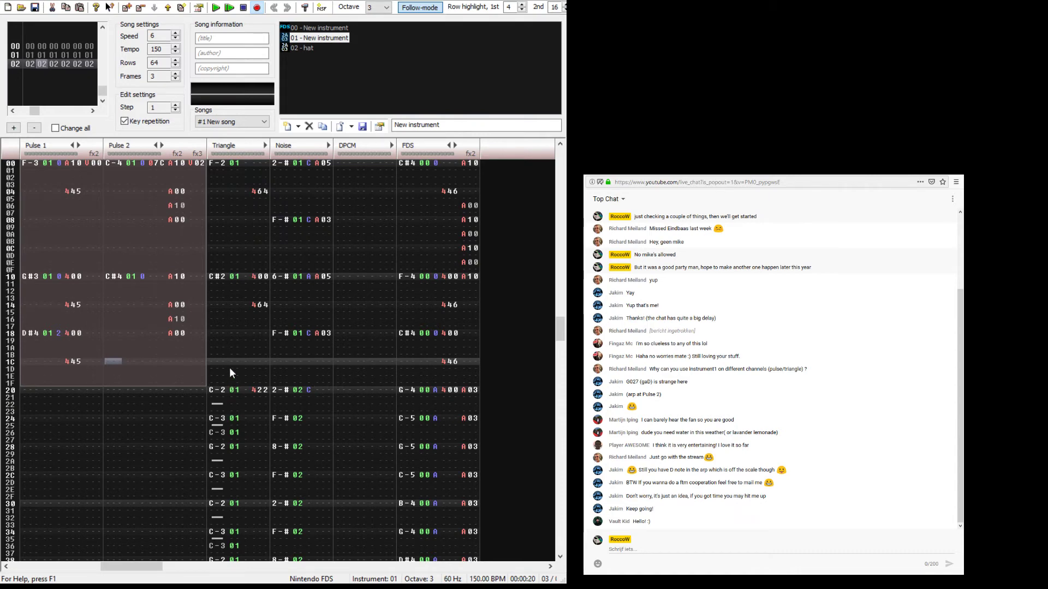
click(545, 426)
key(ctrl+s)
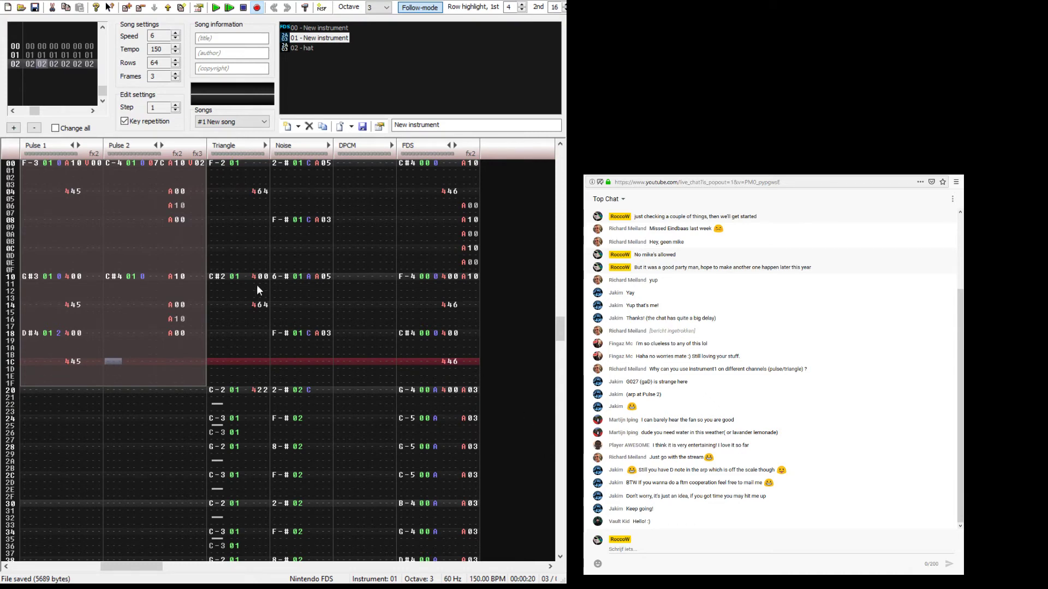
Step: Go to frame 00 and play the song through into frame 02
key(ctrl+Right)
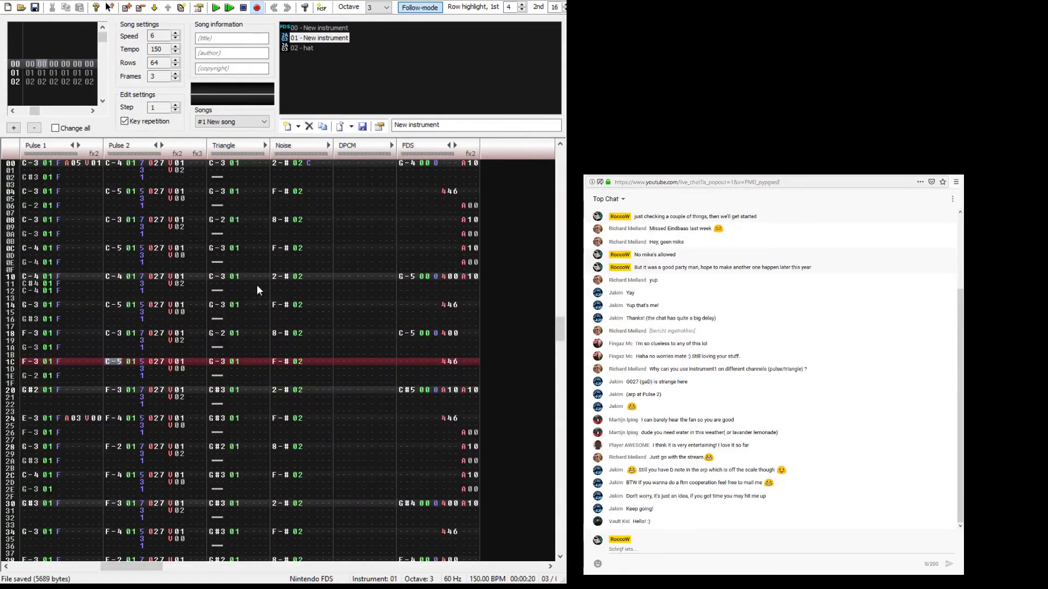
key(Return)
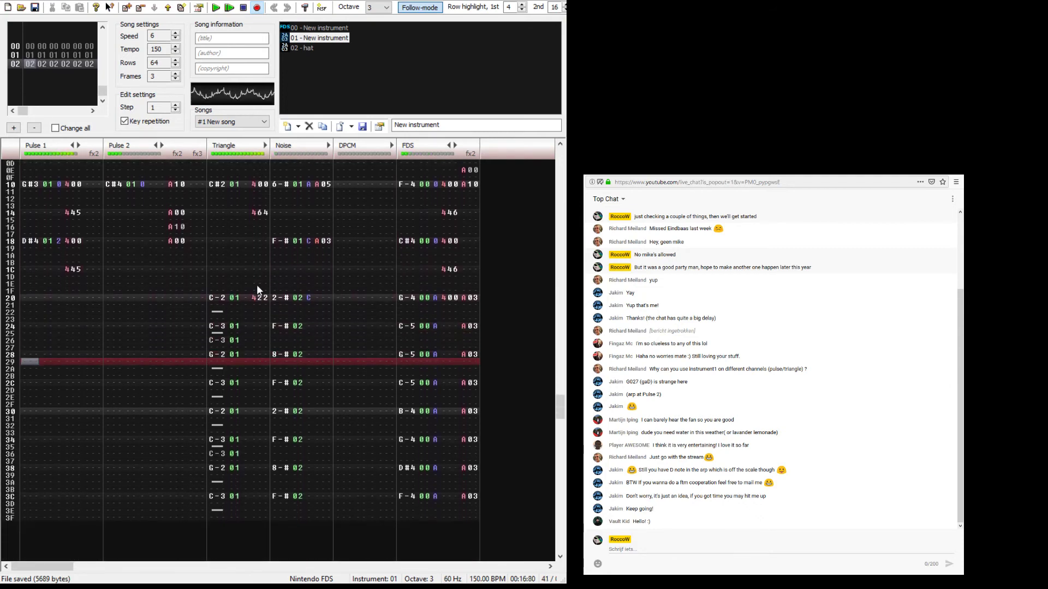
key(Return)
Step: Enter a note cut at row 20 of the Pulse 1 channel in frame 02
key(Up)
key(Up)
key(Up)
key(Up)
key(Up)
key(Up)
key(Up)
key(Up)
key(Up)
key(Up)
key(Up)
key(Up)
key(Up)
key(1)
Step: Enter a note cut at row 20 of the Pulse 2 channel in frame 02
key(Right)
key(Right)
key(Right)
key(Right)
key(Right)
key(Right)
key(Right)
key(Right)
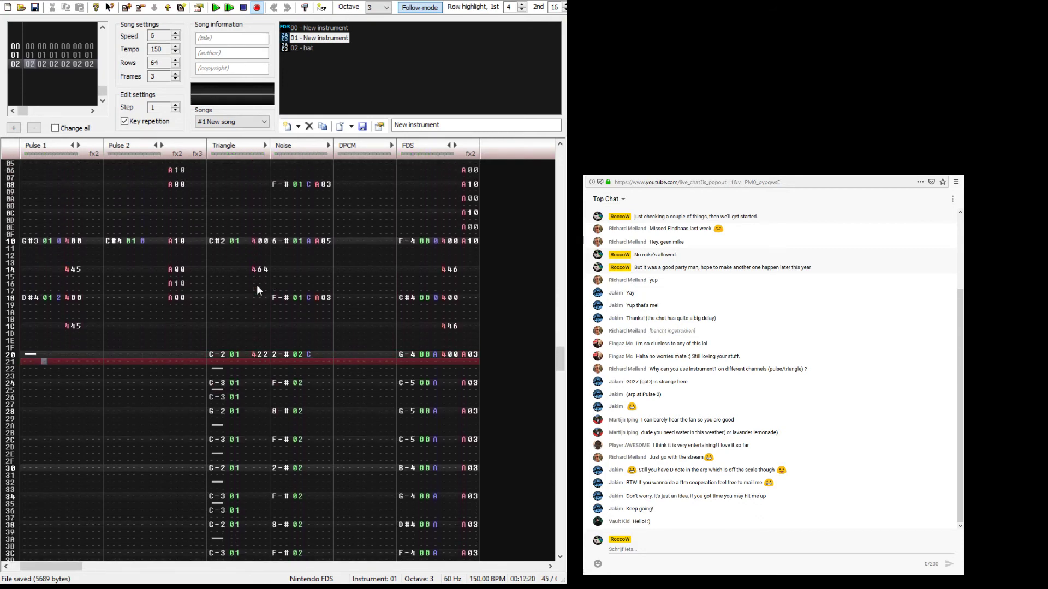
key(Up)
key(Right)
key(Right)
key(1)
key(Up)
key(Right)
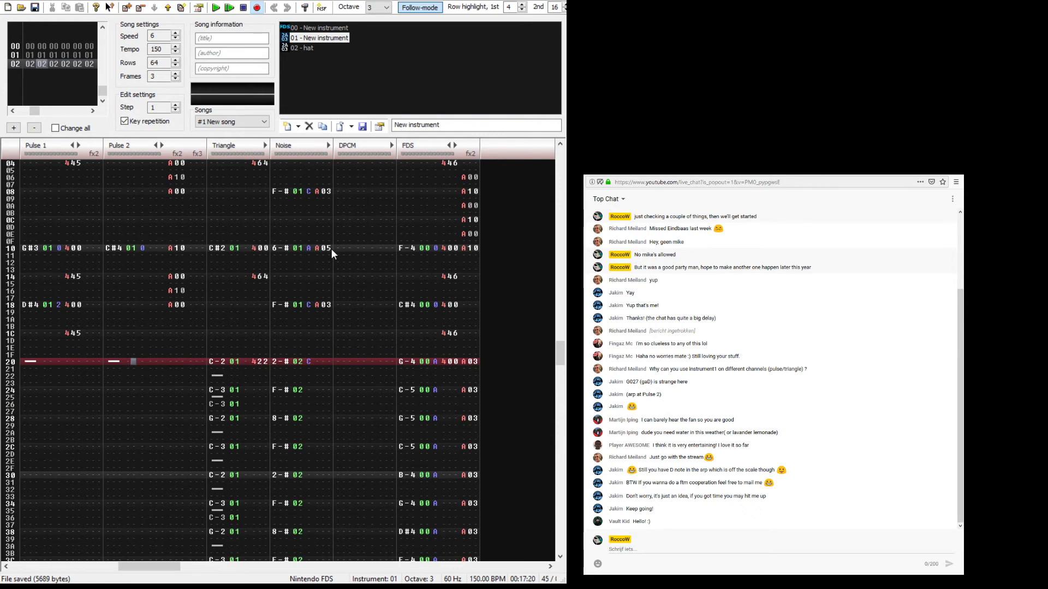
key(Left)
key(Left)
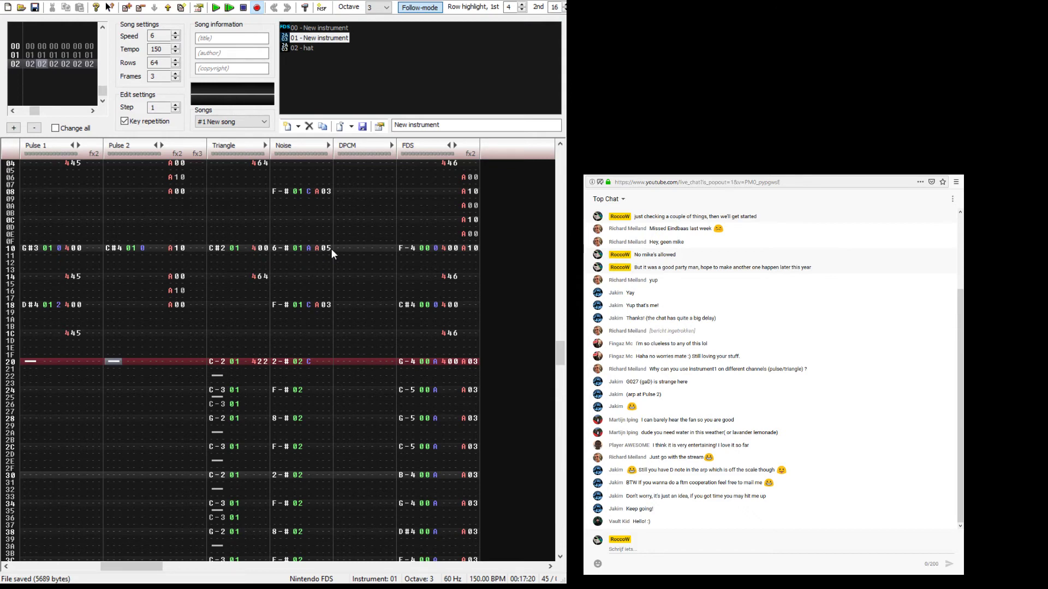
Step: Play frame 02 past the note cuts and play it again from row 20
key(Return)
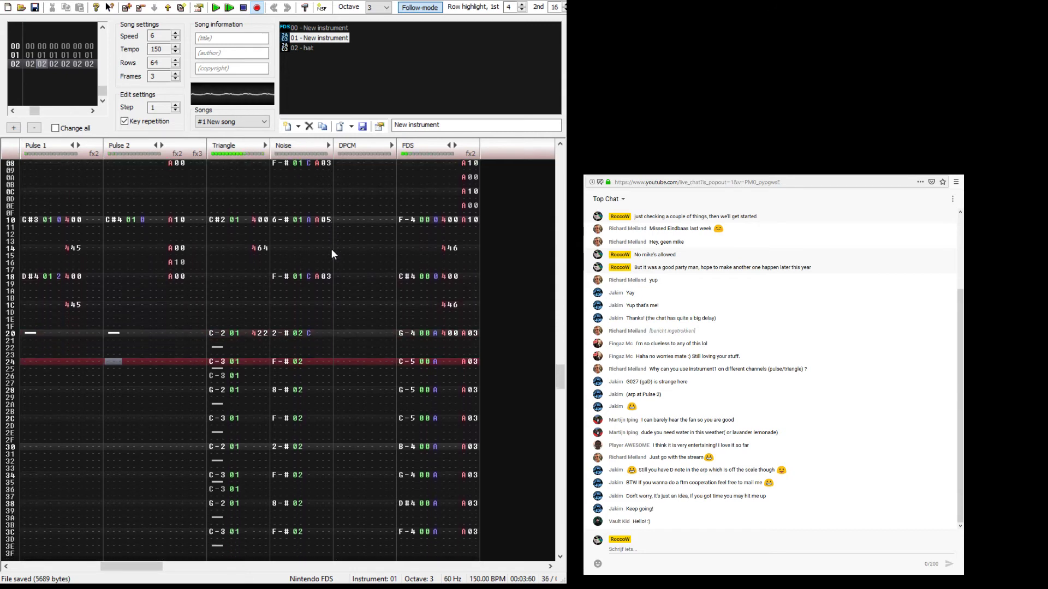
key(Return)
key(Up)
key(Up)
key(Up)
key(Up)
key(Up)
key(Up)
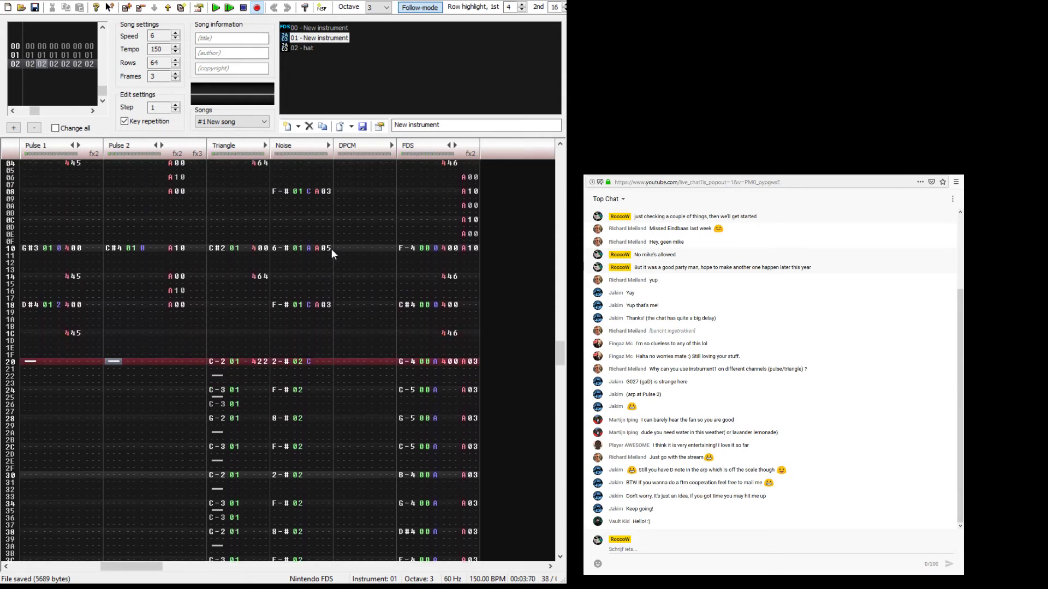
key(Return)
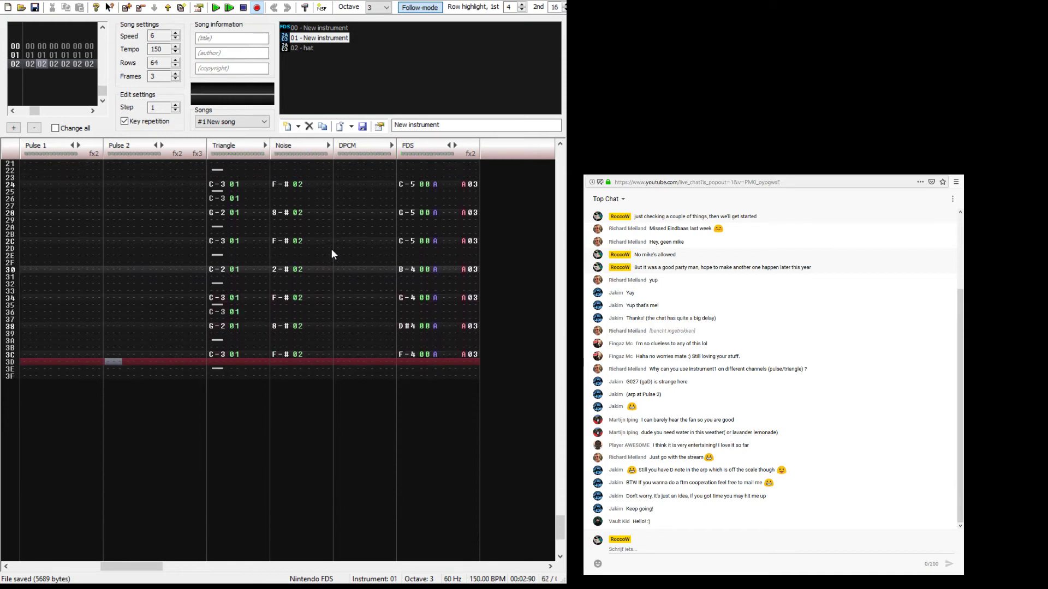
Step: Solo the Triangle channel, play it from row 20 of frame 02, and unmute all channels
scroll(331, 248, up, 7)
key(Right)
key(Right)
key(Right)
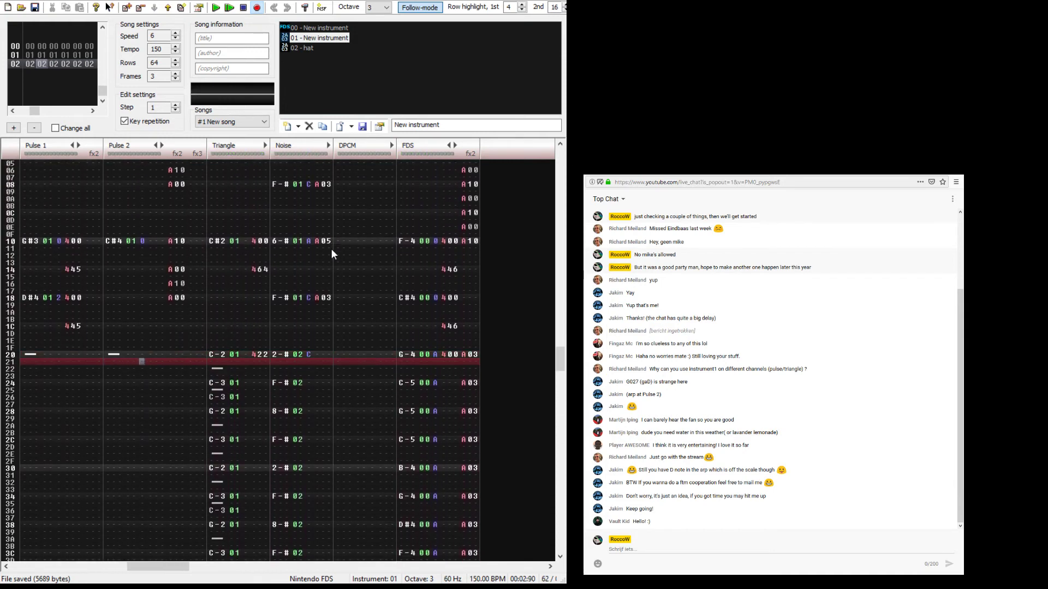
double_click(242, 154)
scroll(261, 156, up, 1)
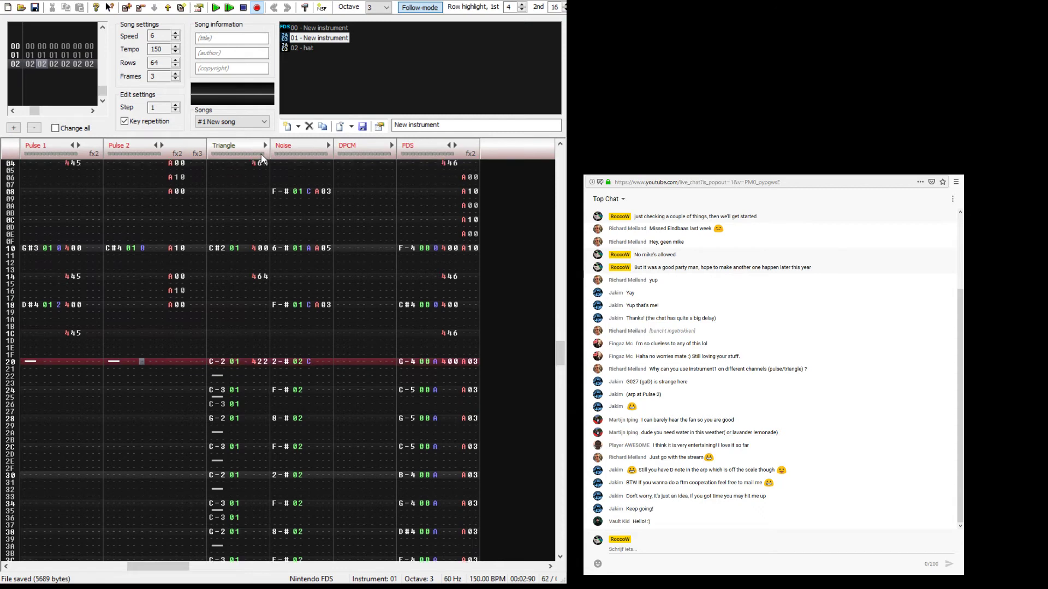
key(Return)
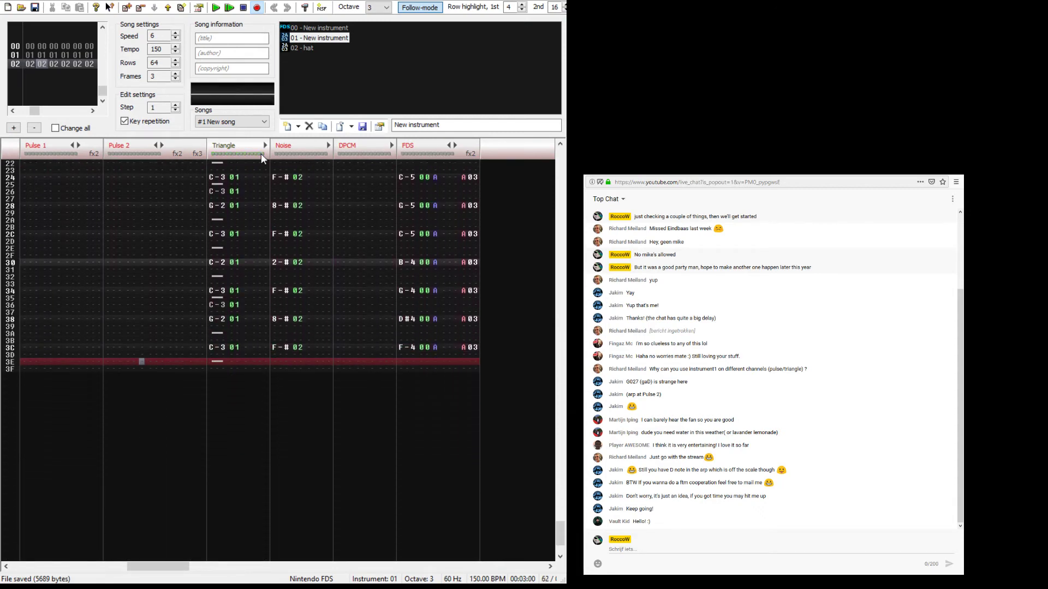
key(Return)
double_click(238, 148)
scroll(139, 262, up, 4)
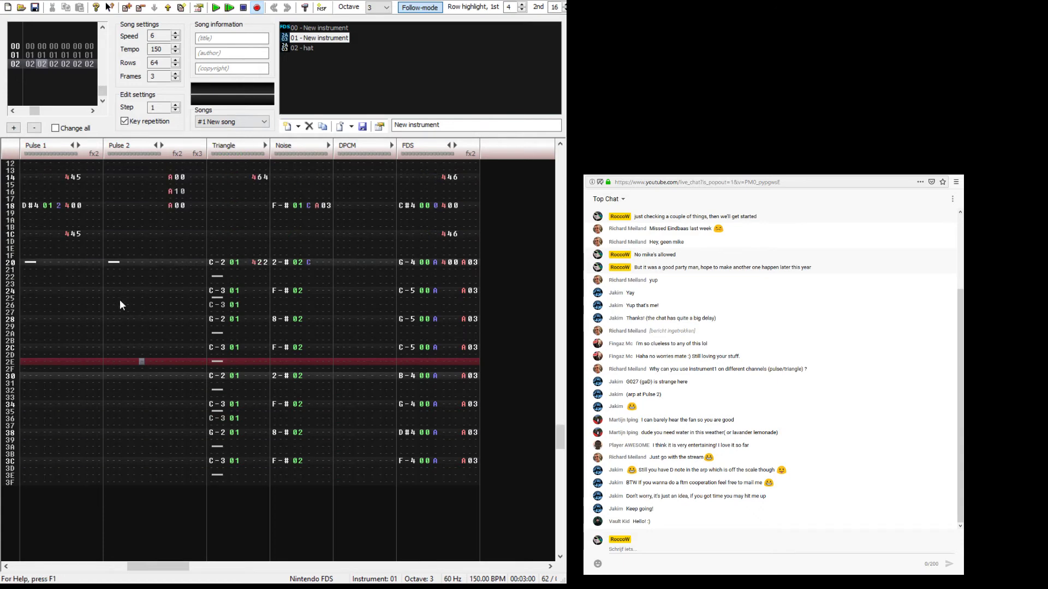
click(119, 265)
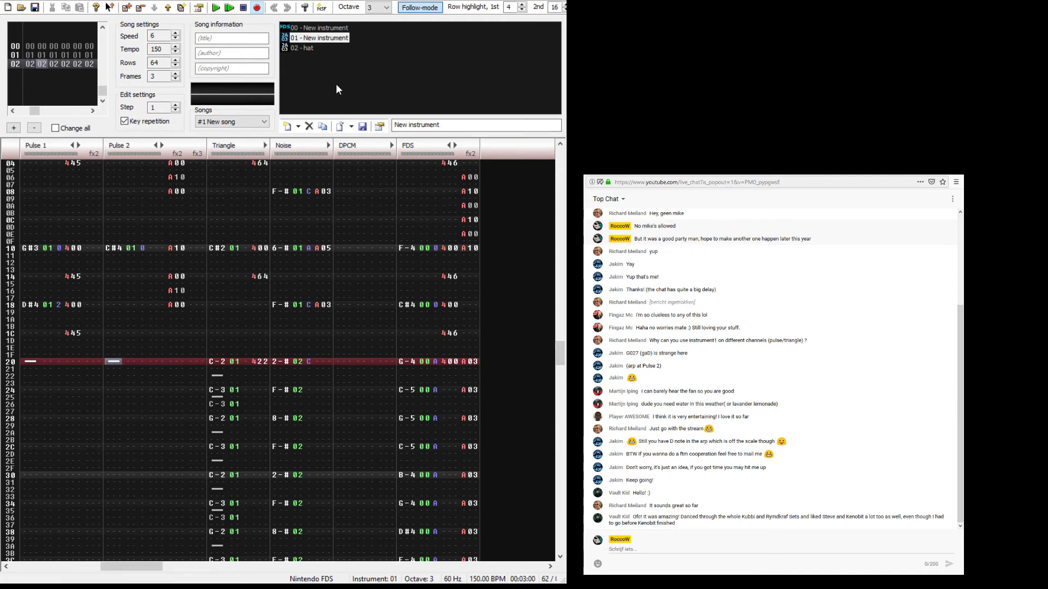
click(27, 360)
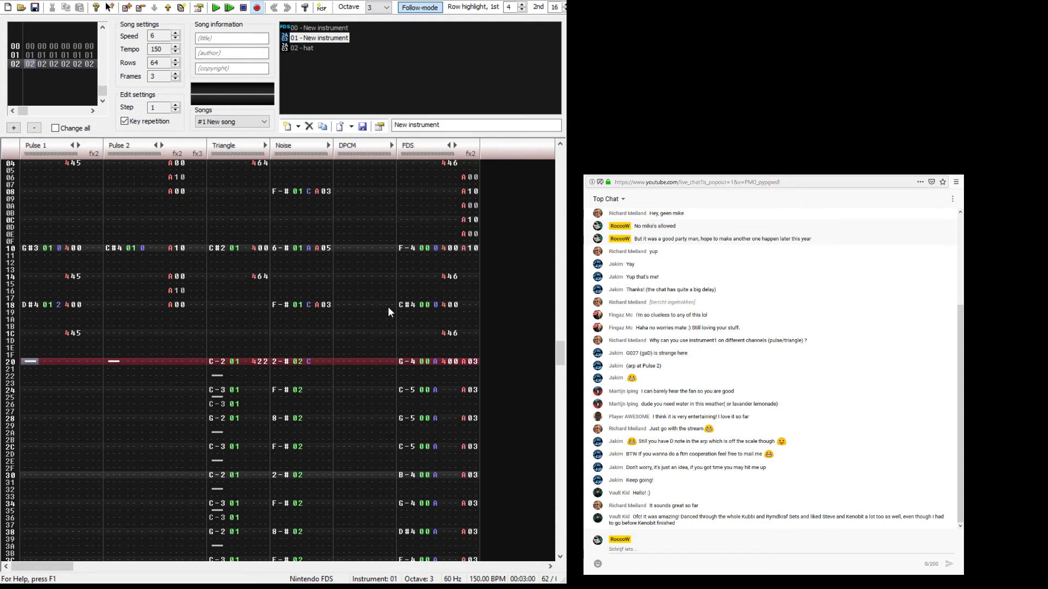
Step: Play back frame 02 up to the transition into row 20, and stop playback
key(Up)
key(Up)
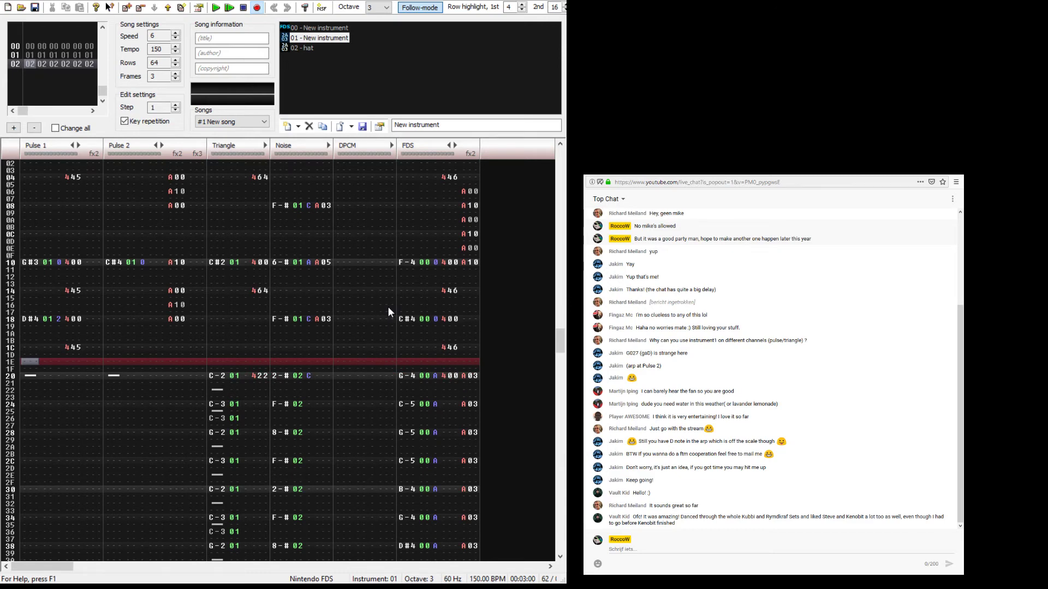
key(Return)
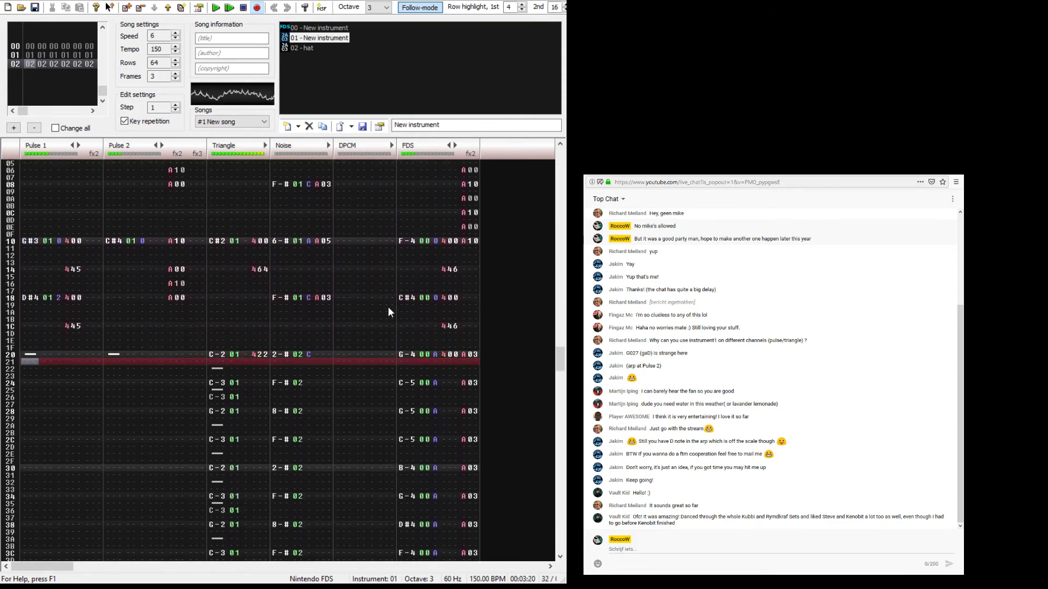
key(Return)
Step: Replace the note cut at row 20 of Pulse 1 with a G-4 note using instrument 01
key(Up)
key(Up)
key(Up)
key(Up)
key(Up)
key(Up)
key(Up)
key(t)
key(Up)
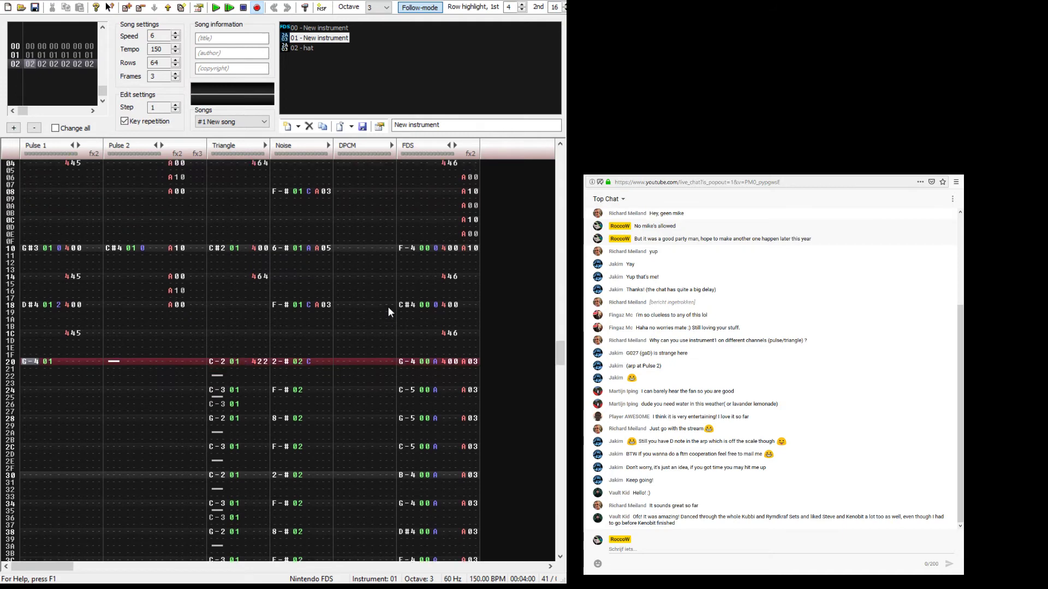
Step: Enter C-4, G-4 and C-4 at rows 22, 24 and 26 of Pulse 1 with instrument 01
key(Down)
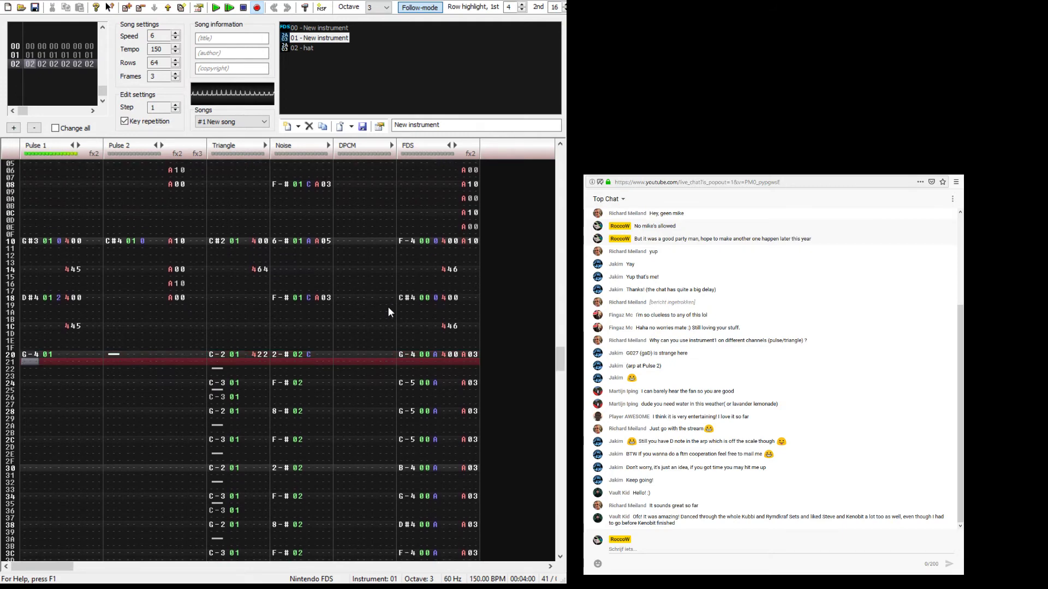
key(Down)
key(q)
key(Down)
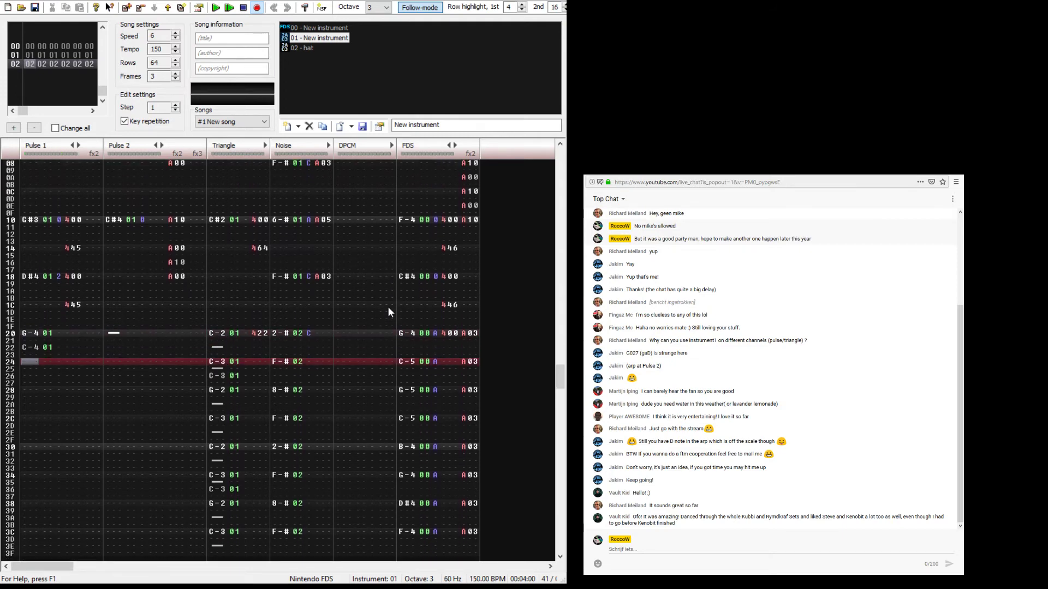
key(t)
key(Down)
key(q)
key(Down)
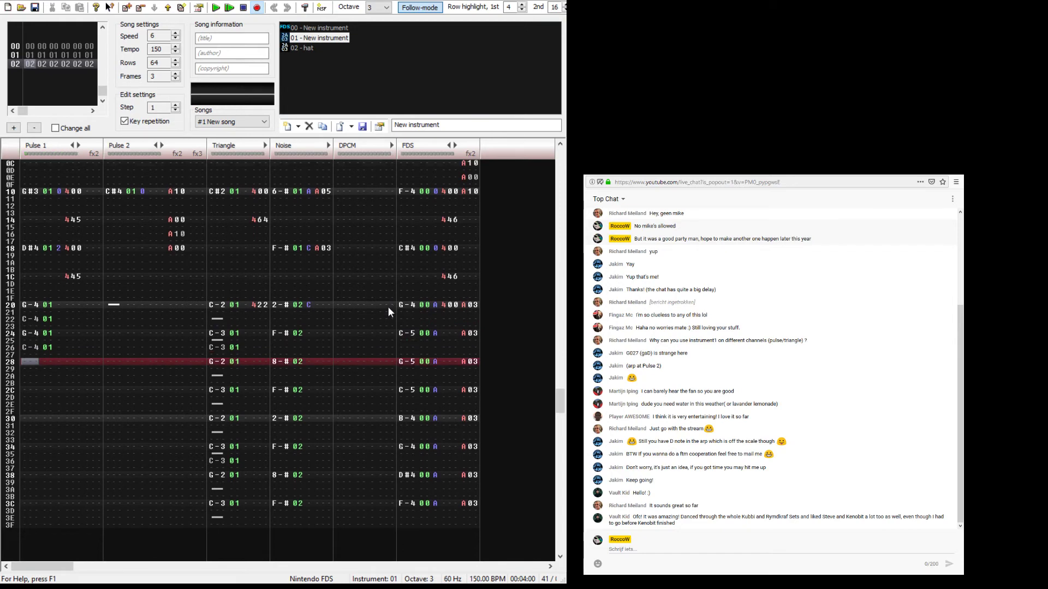
Step: Enter G-3, C-3, G-3 and C-3 at rows 28, 2A, 2C and 2E of Pulse 1
key(b)
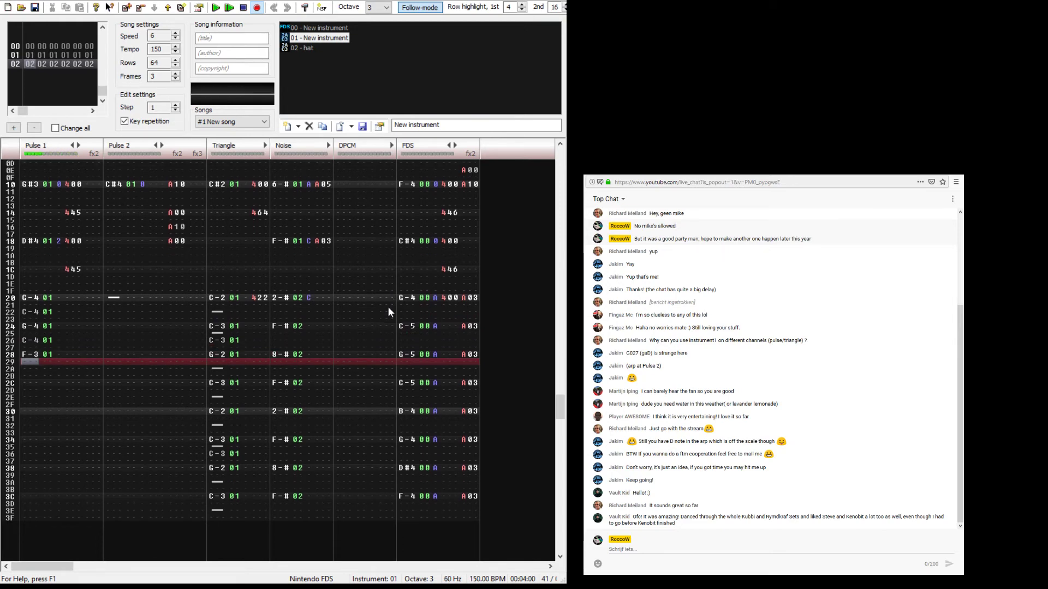
key(Down)
key(z)
key(Down)
key(b)
key(Down)
key(z)
key(Down)
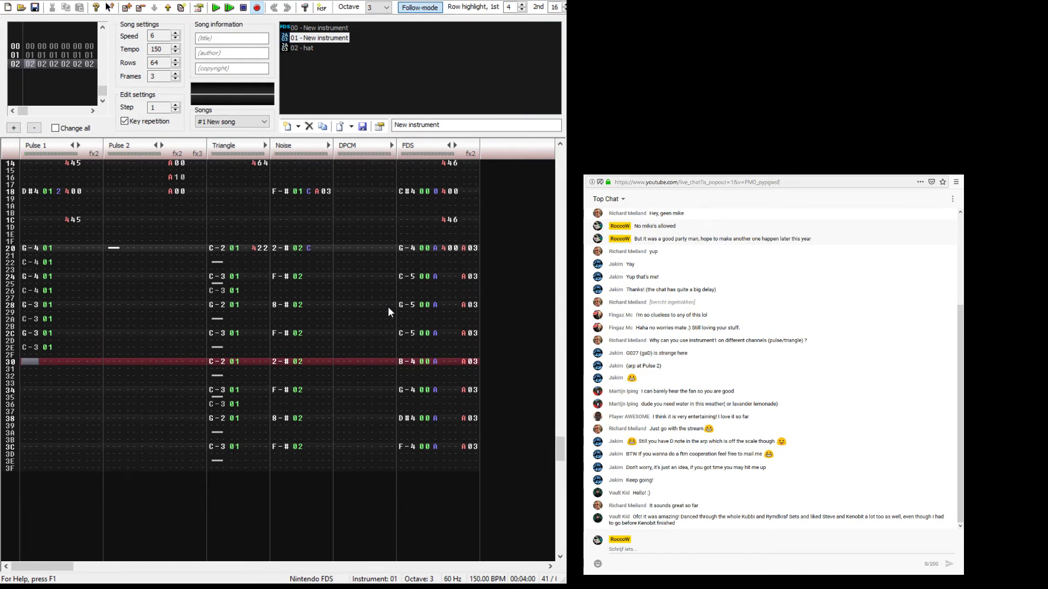
Step: Enter F-3 at row 30 of Pulse 1, trying C-3 and C#3 as alternatives, and start playback
key(v)
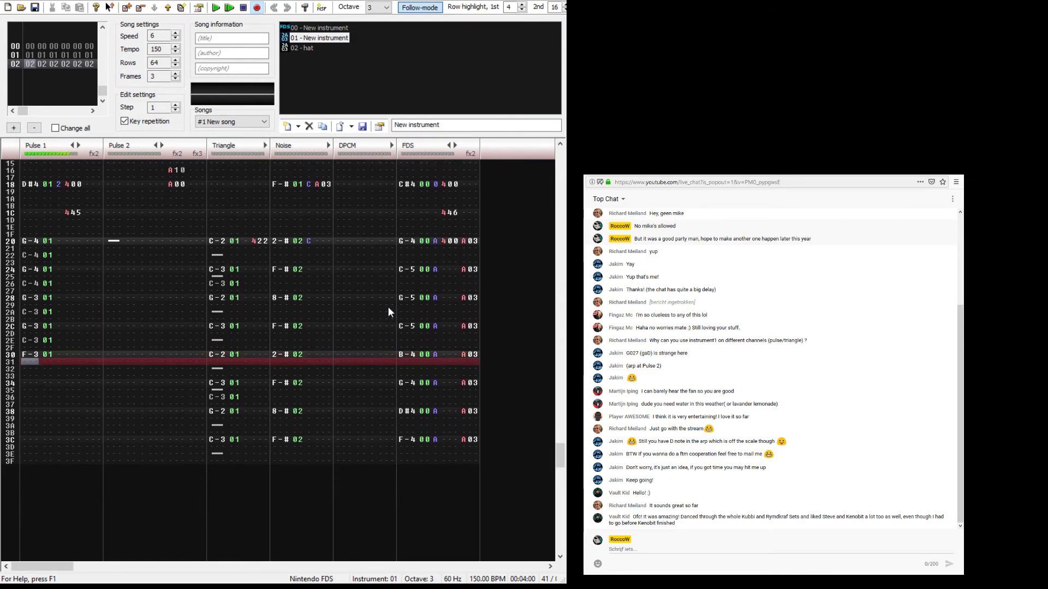
key(Up)
key(z)
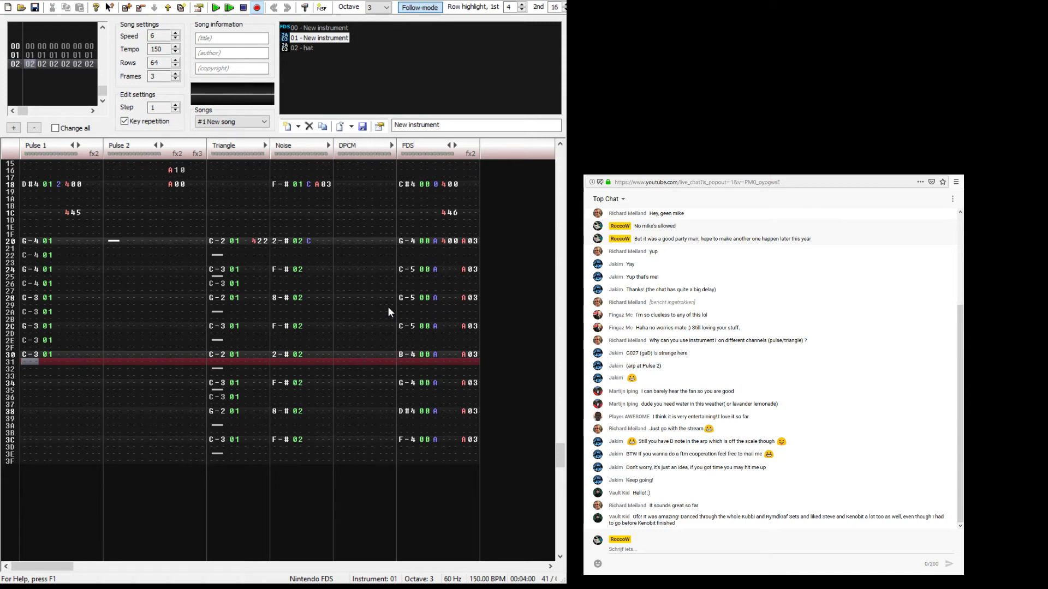
key(Up)
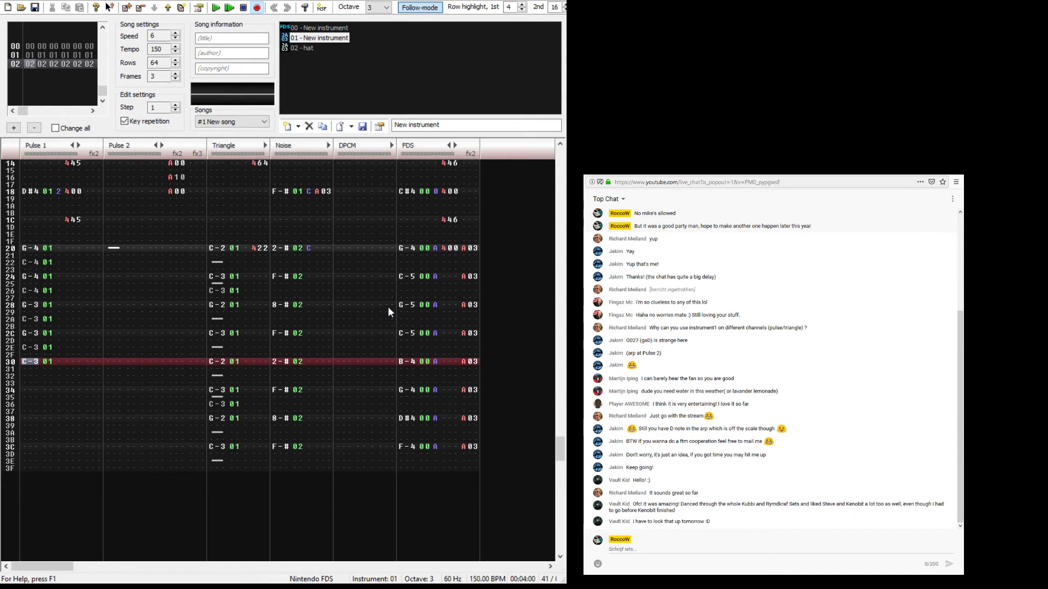
key(s)
key(Up)
key(v)
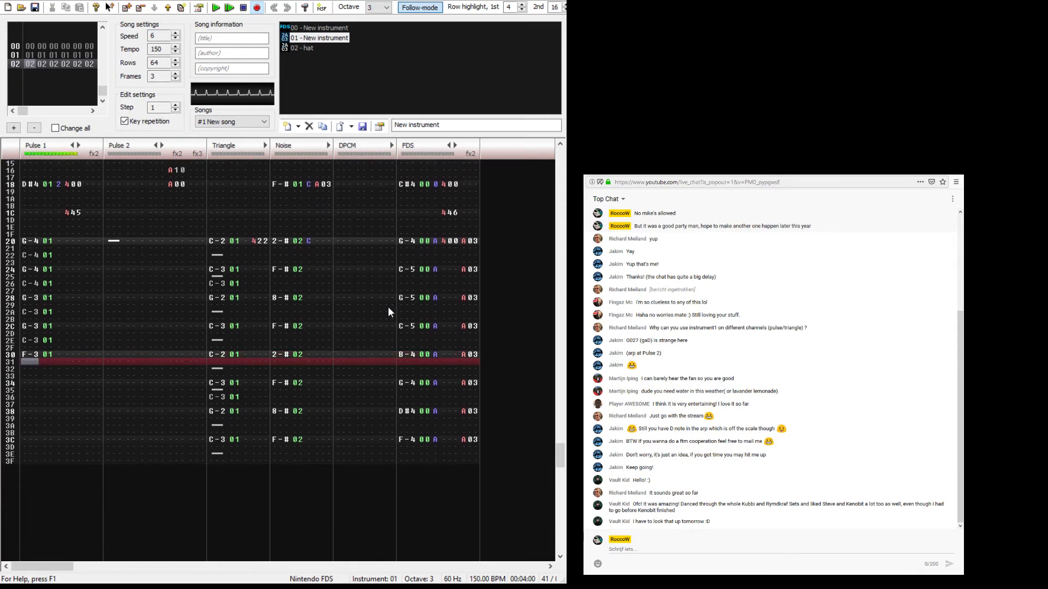
key(F5)
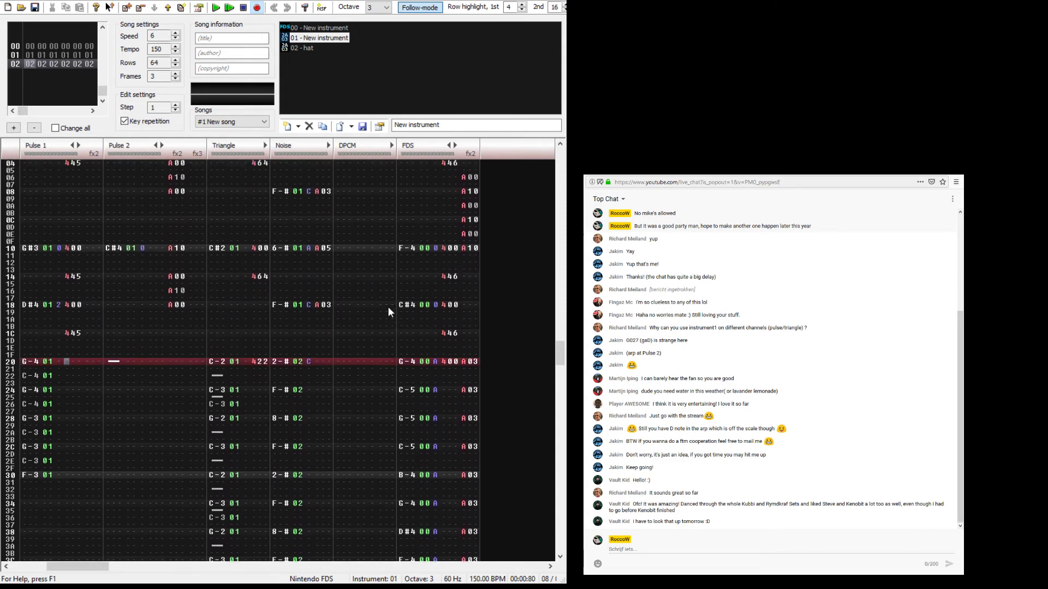
Step: Set the volume to F for every new Pulse 1 note from row 20 to row 30
key(Left)
text(f)
key(Down)
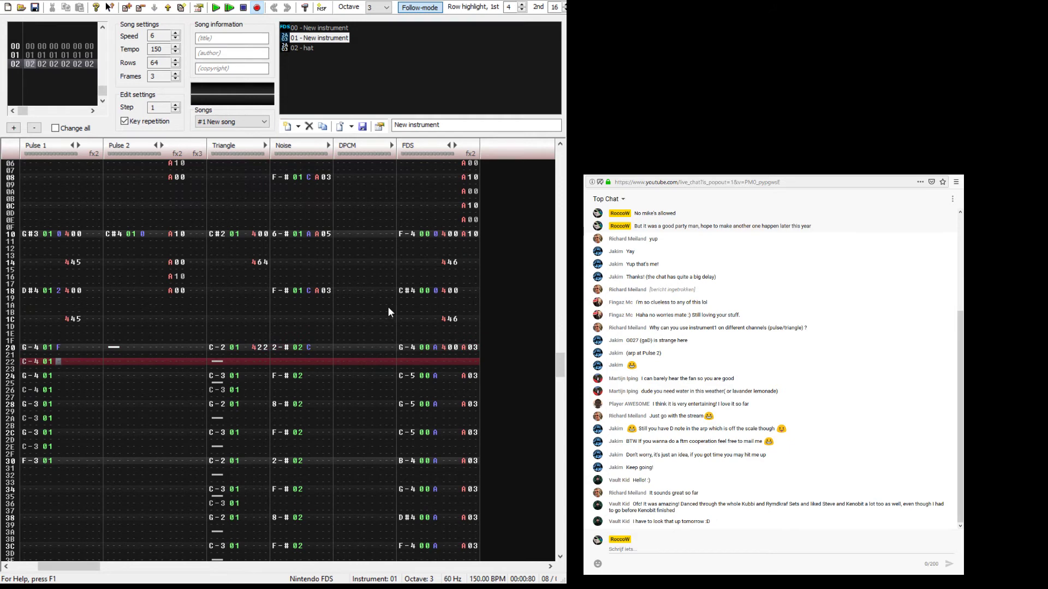
text(f)
key(Down)
text(f)
key(Down)
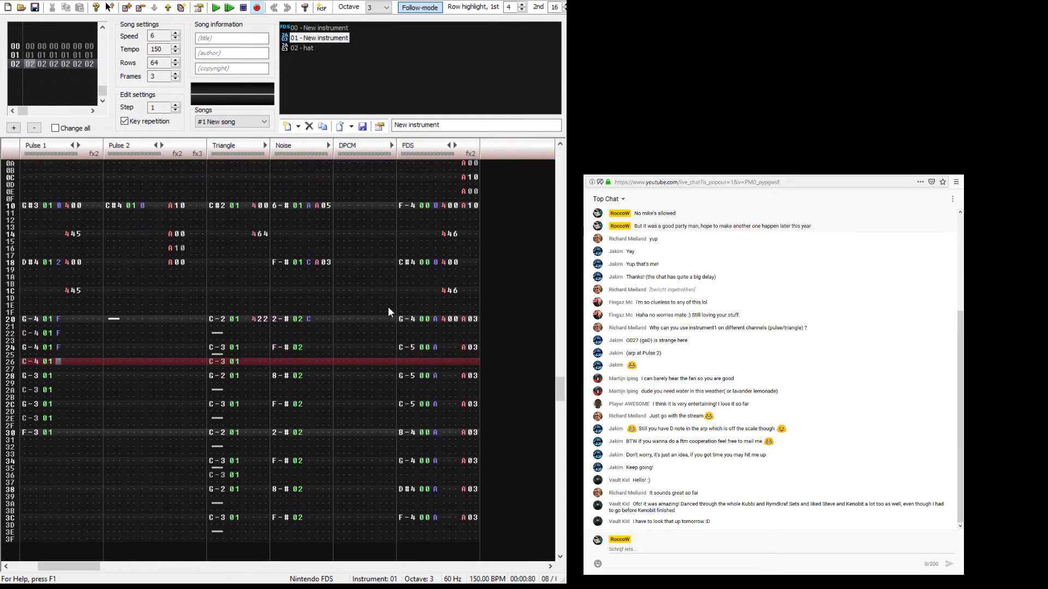
key(f)
key(Down)
key(f)
key(Down)
key(f)
key(Down)
key(f)
key(Down)
key(f)
key(Down)
key(f)
Step: Check Pulse 1 in frame 01 for reference and add effect A03 at row 20 of Pulse 1 in frame 02
key(Page_Up)
key(Page_Up)
key(Page_Up)
key(Page_Up)
key(Right)
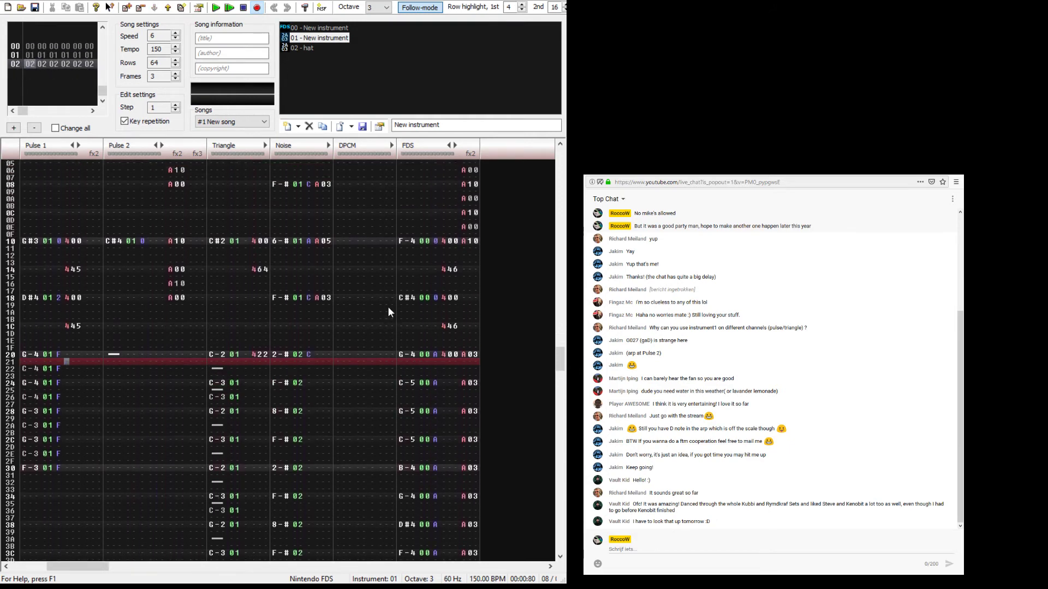
key(ctrl+Left)
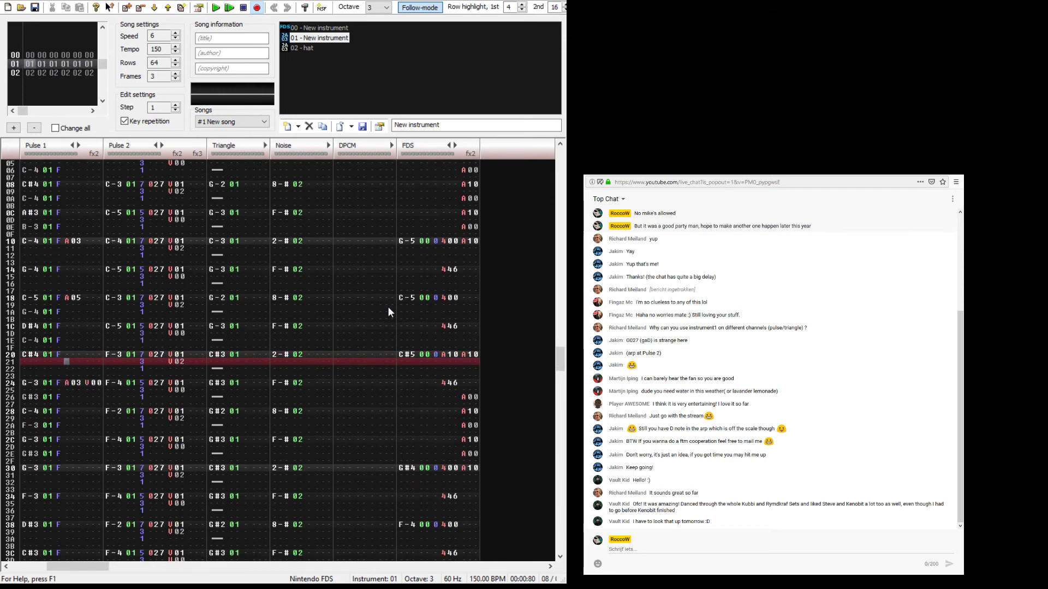
key(ctrl+Right)
key(Right)
key(Right)
key(Right)
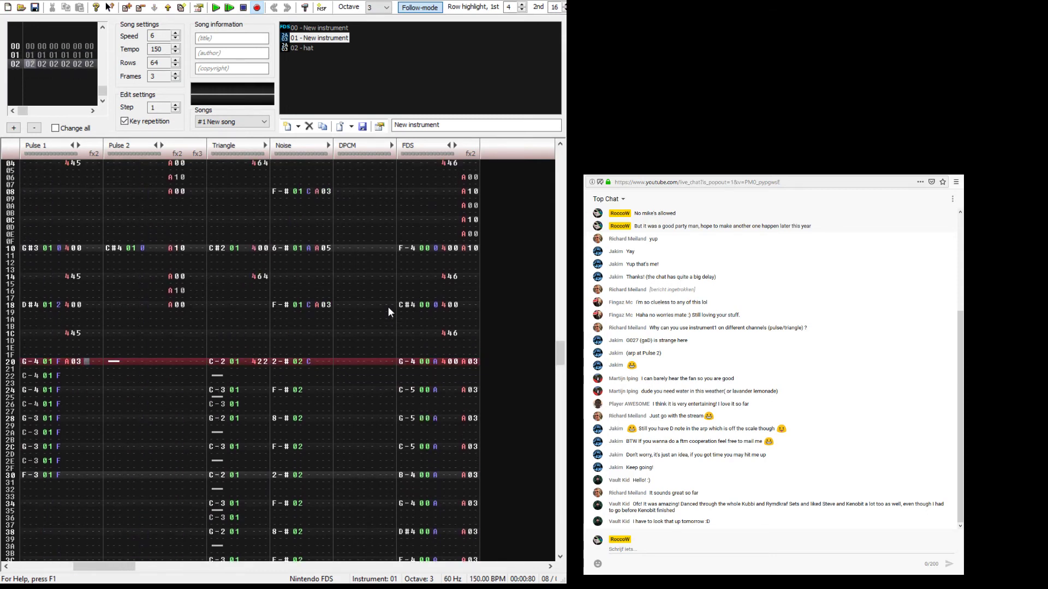
Step: Add effect V01 in the second effect column at row 20 of Pulse 1
key(v)
key(Up)
key(Right)
key(Right)
key(Left)
key(0)
key(Up)
key(Right)
key(Right)
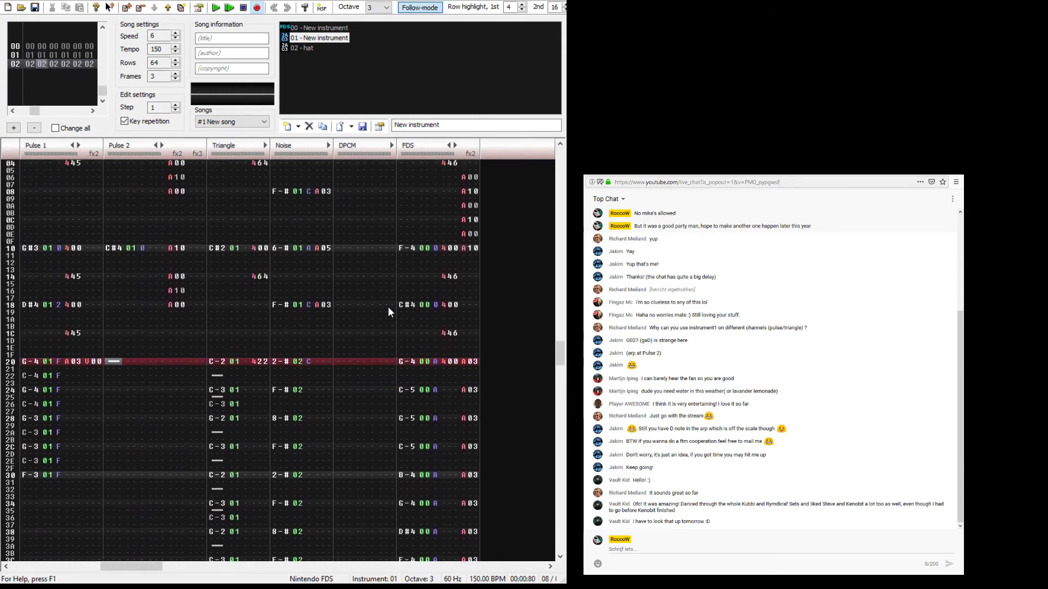
key(Left)
key(1)
key(Up)
key(Up)
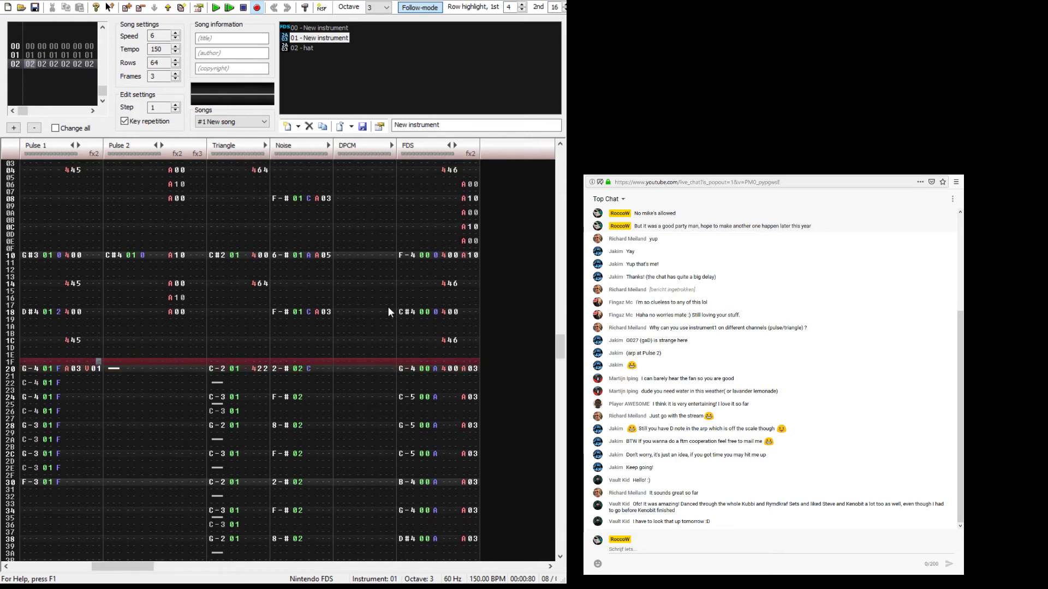
Step: Play back frame 02 to hear the Pulse 1 melody with its new effects
key(Up)
key(Up)
key(Up)
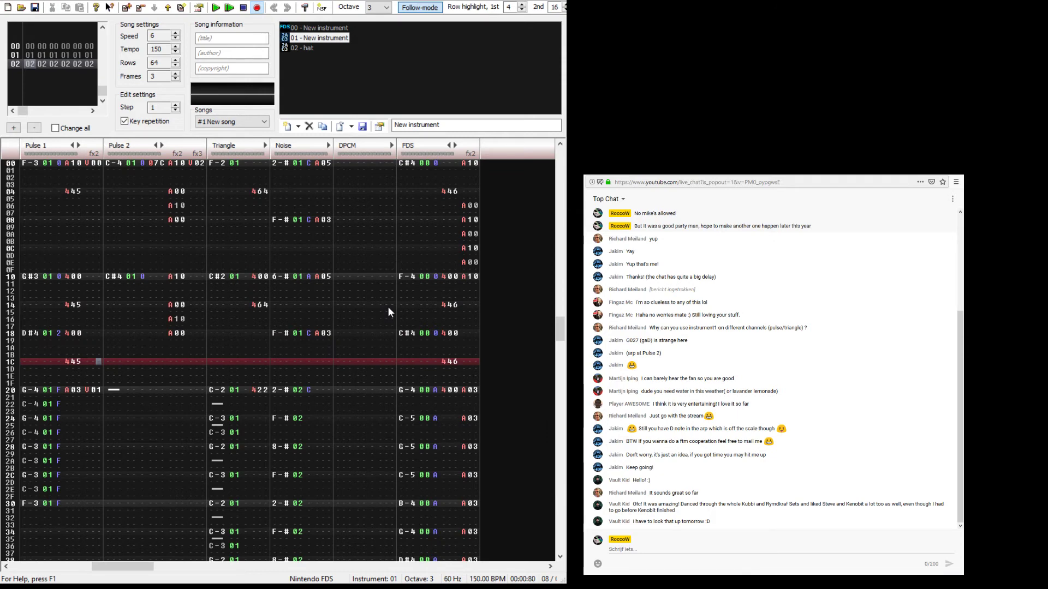
key(Return)
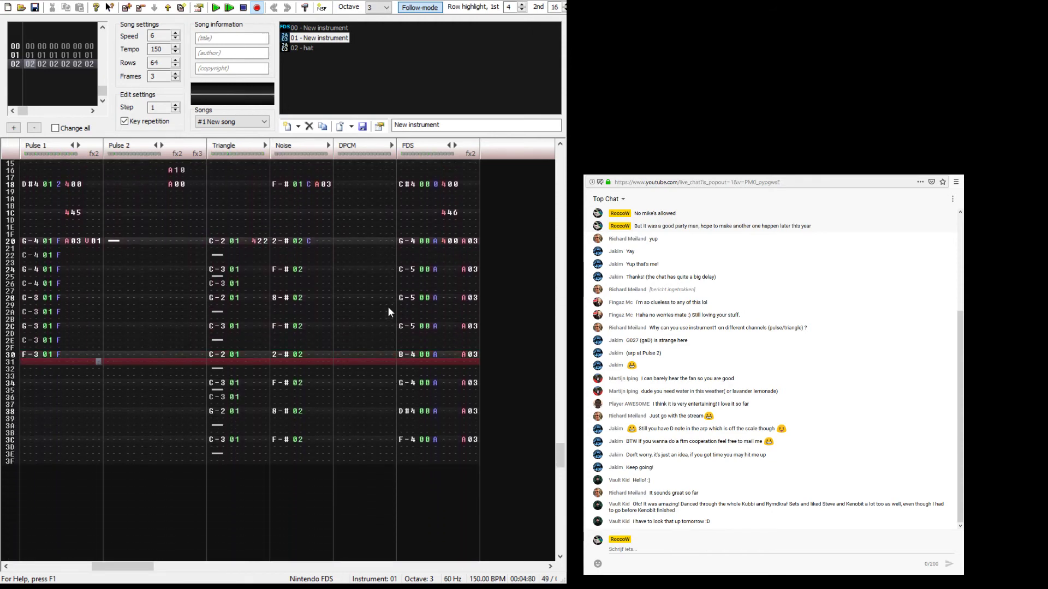
Step: Examine the Pulse 1 effects around row 20 and replay the new melody from the cursor row, then stop
key(Up)
key(Up)
key(Up)
key(Up)
key(Up)
key(Up)
key(Up)
key(Up)
key(Up)
key(Up)
key(Up)
key(Up)
key(Up)
key(Up)
key(Up)
key(Up)
key(Up)
key(Up)
key(Up)
key(Left)
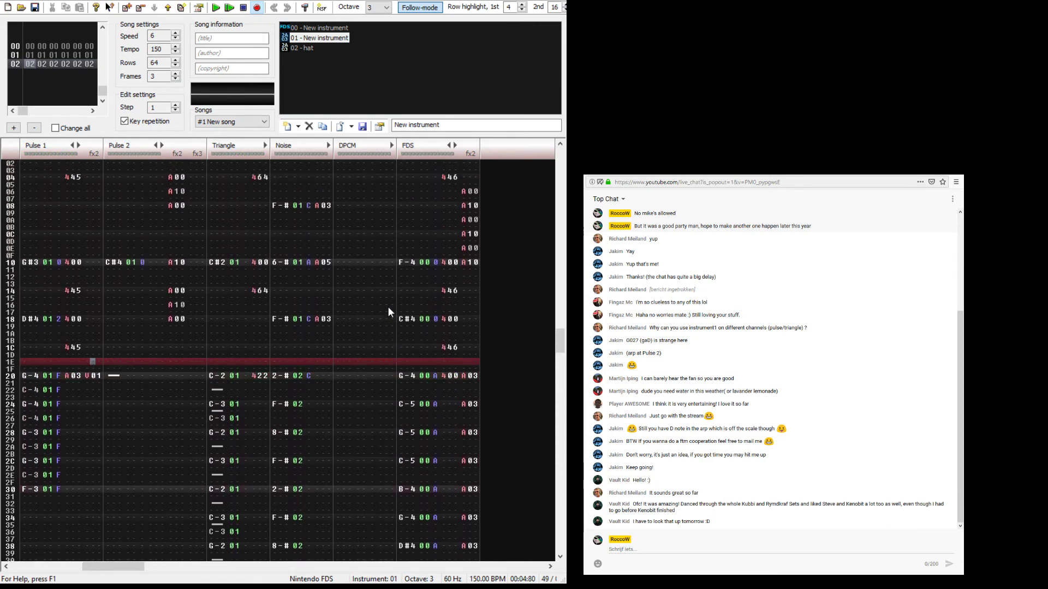
key(Down)
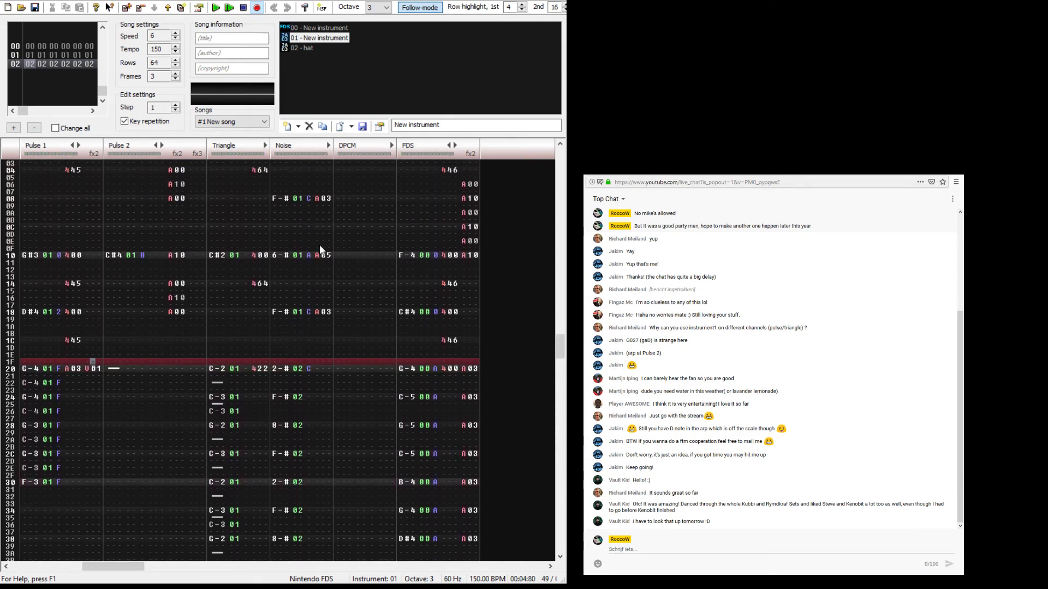
drag(65, 344, 77, 310)
drag(45, 366, 89, 434)
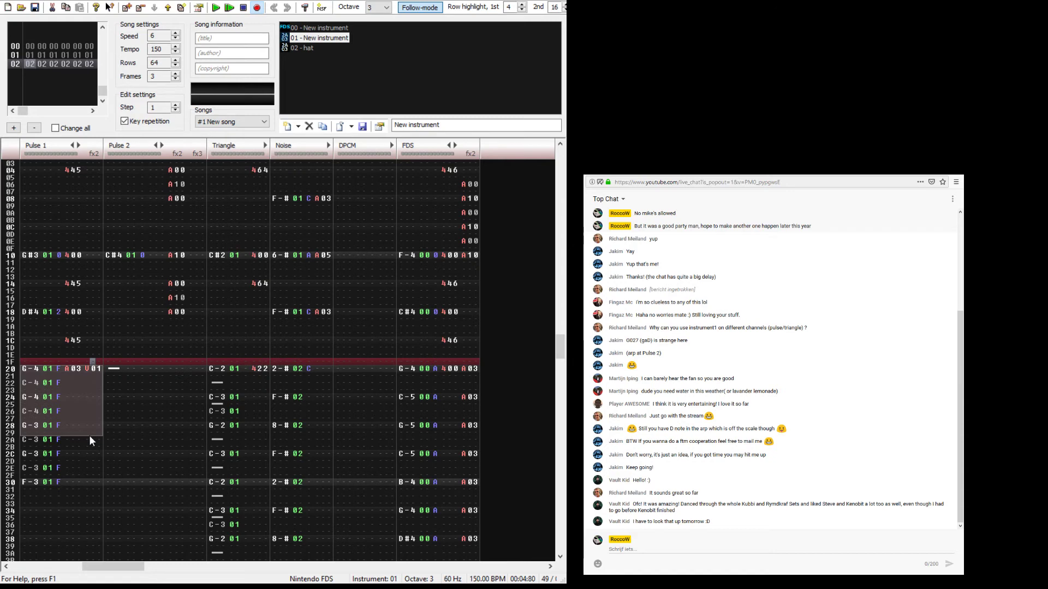
click(71, 315)
key(F7)
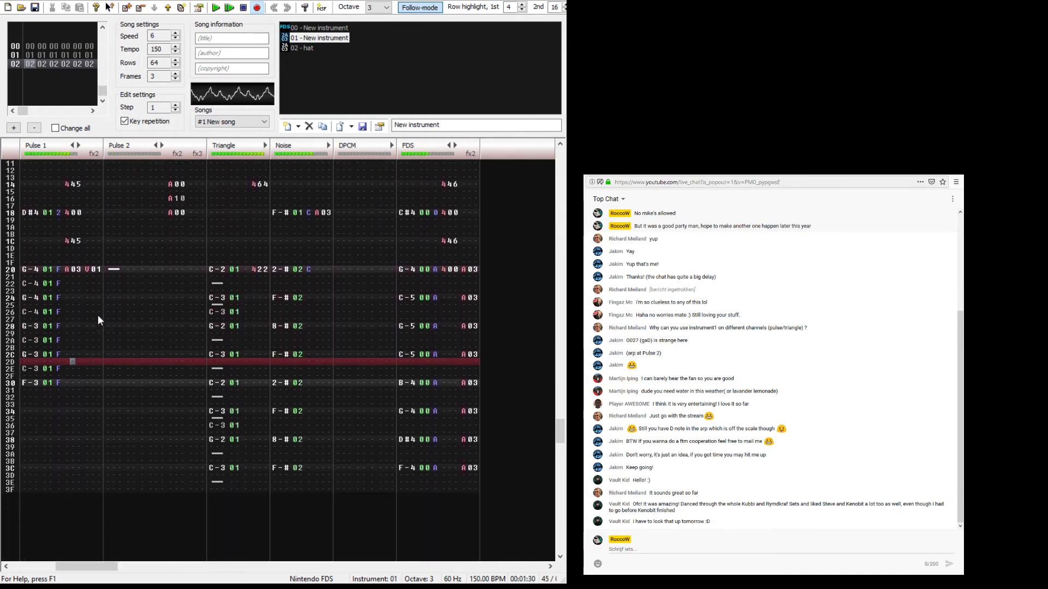
key(F8)
Step: Add effect 400 at row 1F of Pulse 1 and play back frame 02
key(Up)
key(Up)
key(Up)
key(Up)
key(Up)
key(Up)
key(Up)
key(Up)
key(Up)
key(Up)
key(Up)
key(Up)
key(Up)
key(Up)
key(Up)
key(Up)
key(Up)
key(Up)
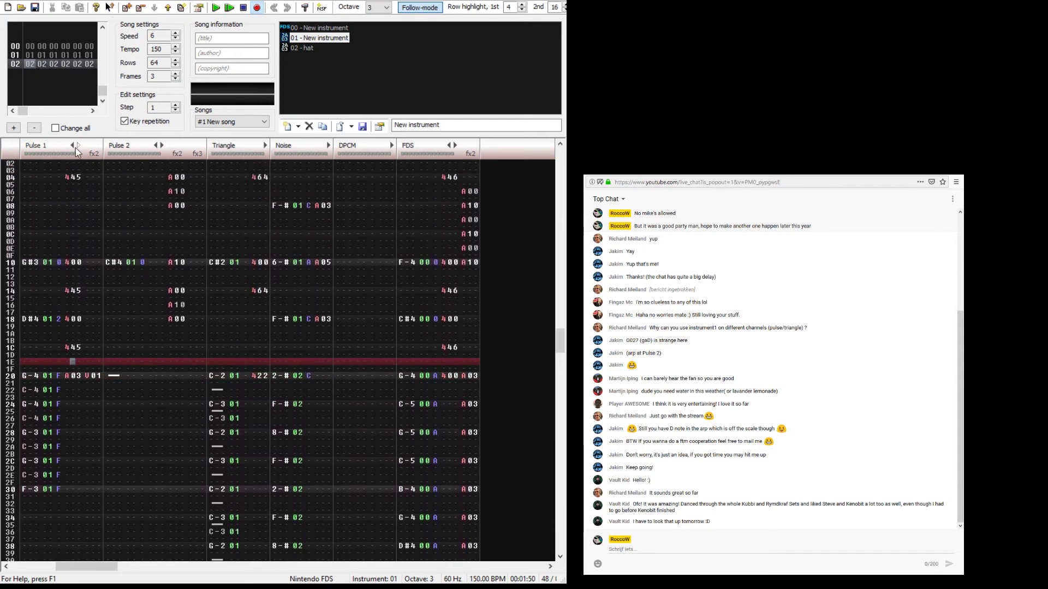
key(Left)
key(Down)
key(4)
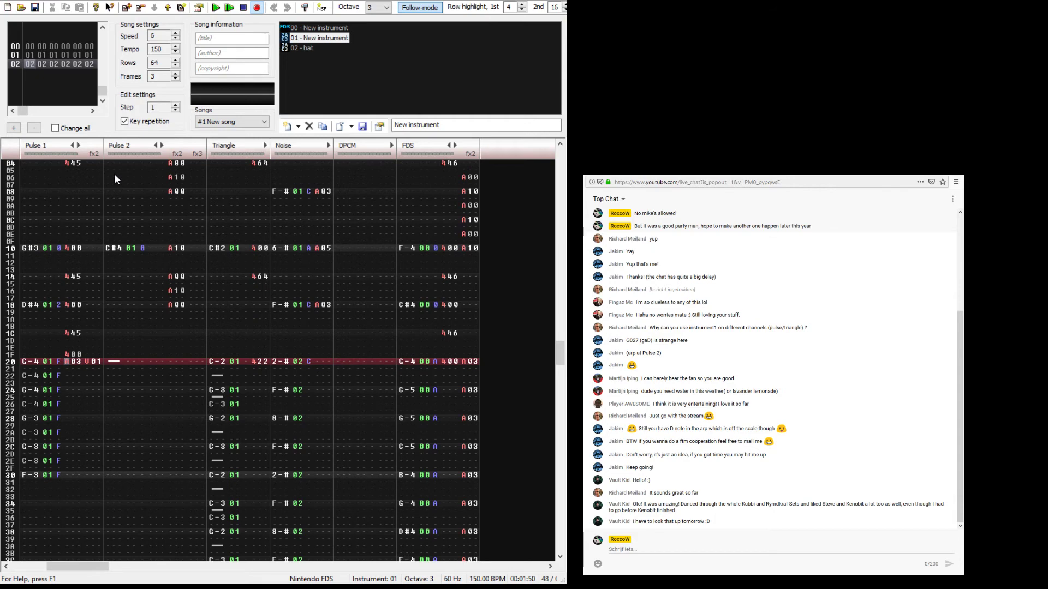
key(Return)
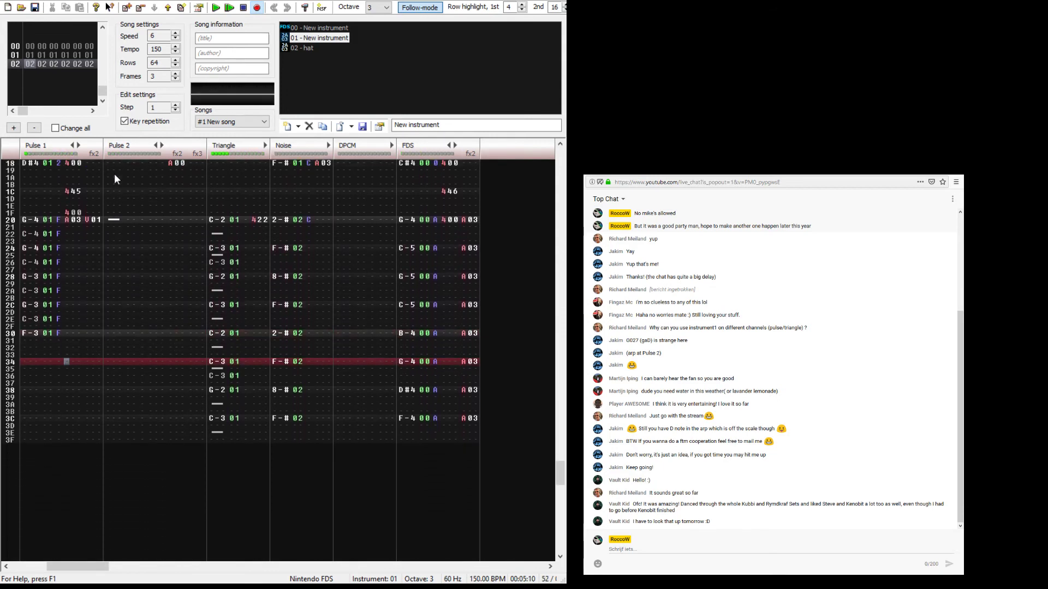
Step: Try a G-3 note at row 32 of Pulse 1 and remove it
key(Left)
key(Left)
key(Left)
key(Left)
key(Up)
key(Up)
key(b)
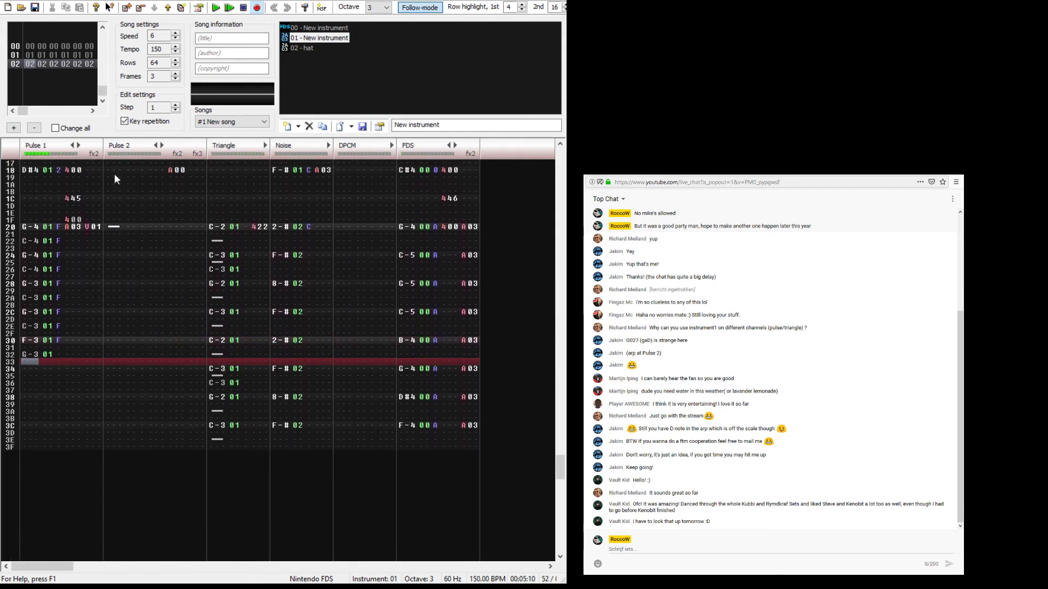
key(BackSpace)
key(Down)
key(Down)
key(Up)
key(Up)
key(b)
key(BackSpace)
Step: Enter G-3 at row 34 of Pulse 1 with instrument 01, after trying A-3 there
key(Down)
key(Down)
key(n)
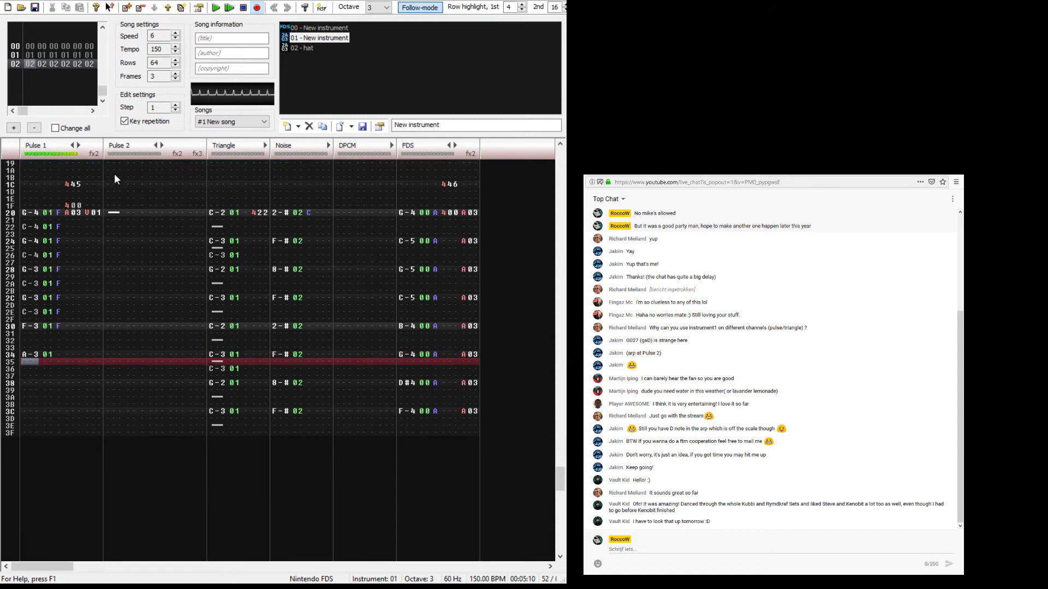
key(Up)
key(b)
Step: Enter B-3 at row 38 of Pulse 1 with instrument 01, after trying A-3 there
key(Down)
key(Down)
key(Down)
key(n)
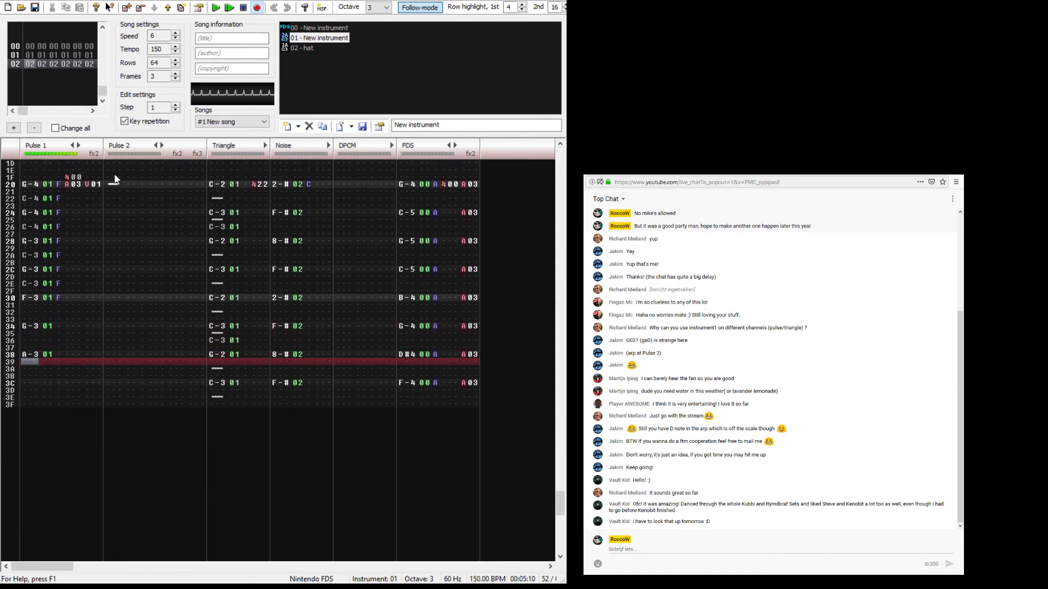
key(Up)
key(m)
key(Up)
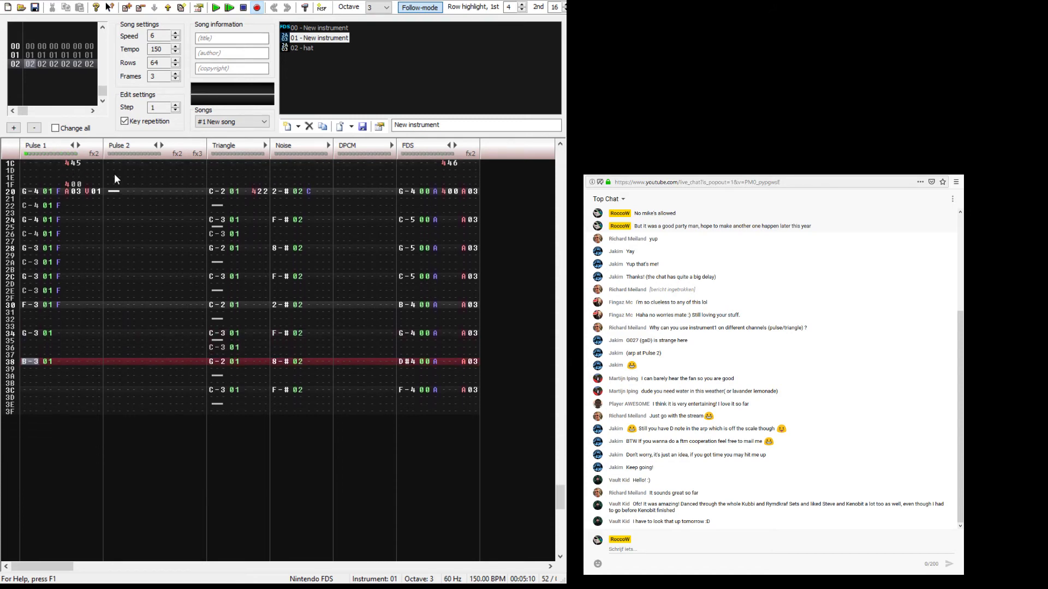
Step: Enter G#3 at row 38 and F-3 at row 3C of Pulse 1, with volume F on the notes from row 34 on
key(n)
key(h)
key(Down)
key(Down)
key(Down)
key(v)
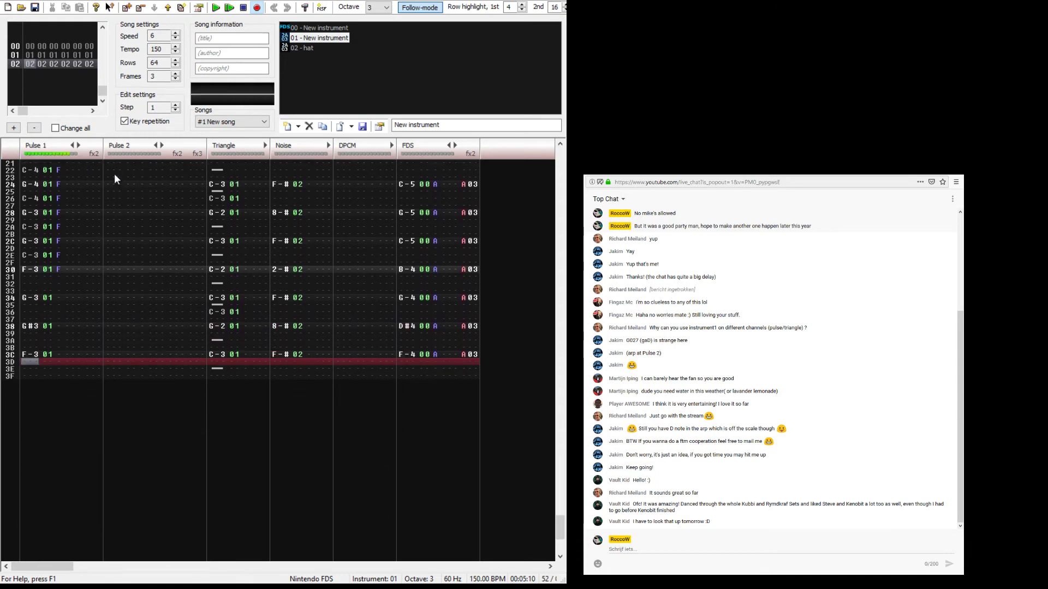
key(Return)
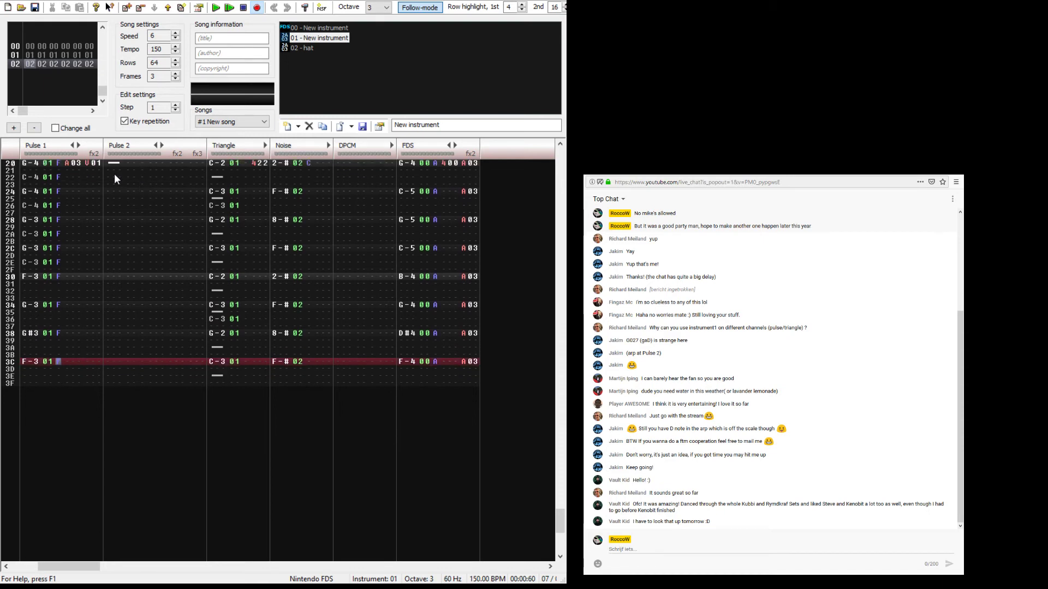
Step: Copy rows 20 to 3F of the Pulse 1 channel, including notes, instruments, volumes and effects
key(Up)
key(Up)
key(Up)
key(Up)
key(Up)
key(Up)
key(Up)
key(Up)
key(Up)
key(Up)
key(Up)
key(Up)
key(Up)
key(Up)
key(Up)
key(Up)
key(Up)
key(Up)
key(Up)
key(Up)
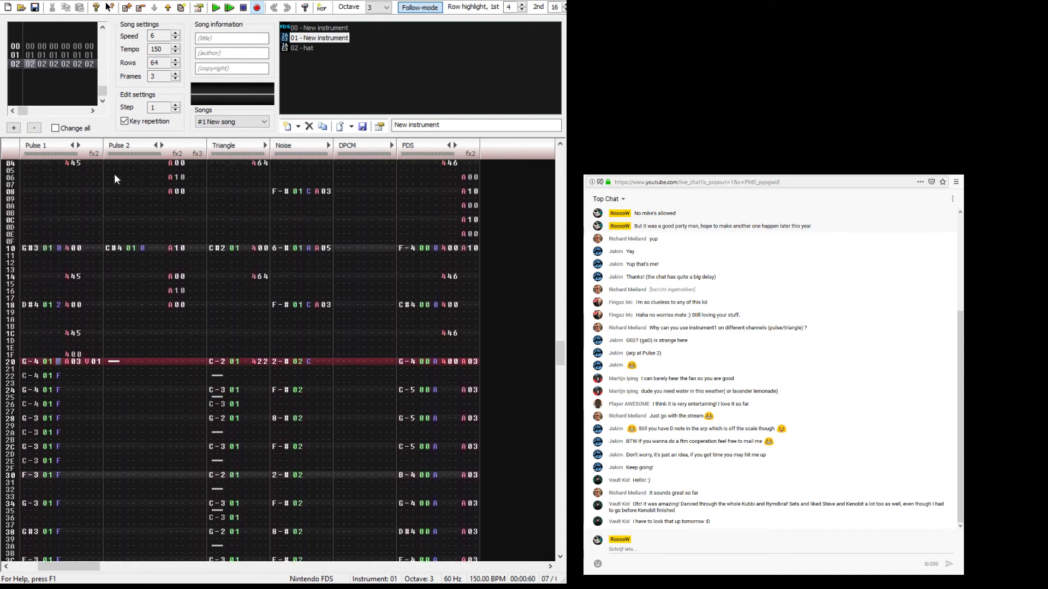
key(Left)
key(Left)
key(shift+Down)
key(shift+Down)
key(shift+Down)
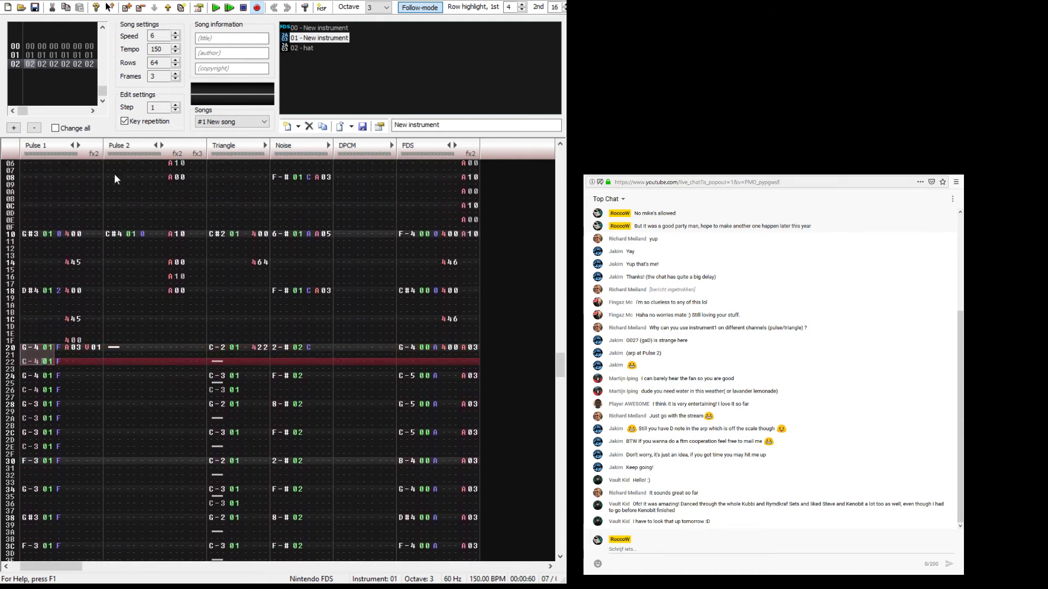
key(shift+Down)
key(shift+Down)
key(shift+Down)
key(shift+Down)
key(shift+Down)
key(shift+Down)
key(shift+Down)
key(shift+Down)
key(shift+Down)
key(shift+Down)
key(shift+Down)
key(shift+Down)
key(shift+Down)
key(shift+Down)
key(shift+Down)
key(shift+Down)
key(shift+Down)
key(shift+Down)
key(shift+Down)
key(shift+Down)
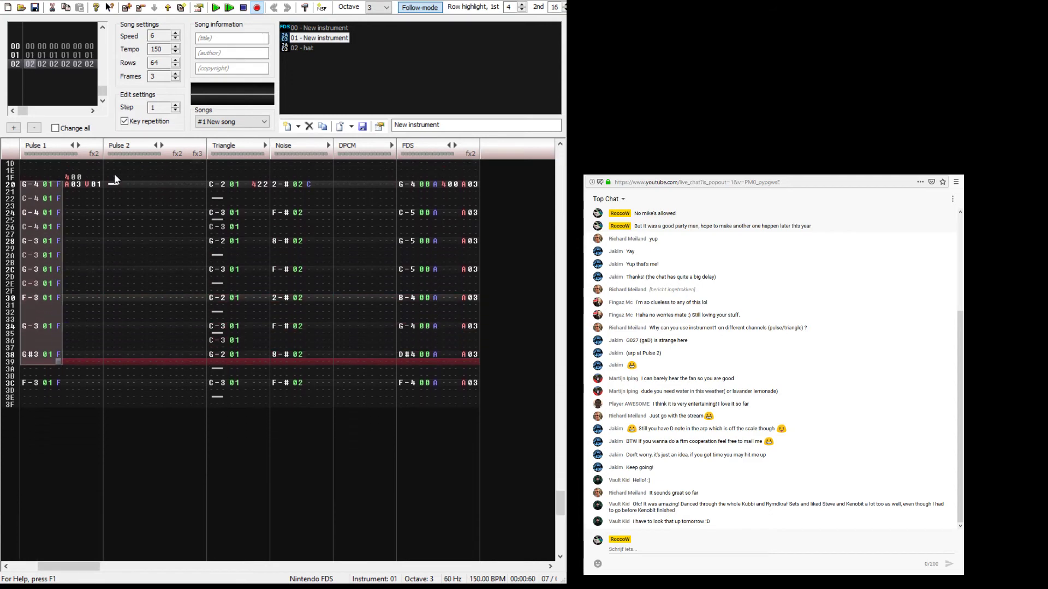
key(shift+Down)
key(shift+Down)
key(shift+Down)
key(shift+Down)
key(shift+Down)
key(shift+Right)
key(shift+Right)
key(shift+Right)
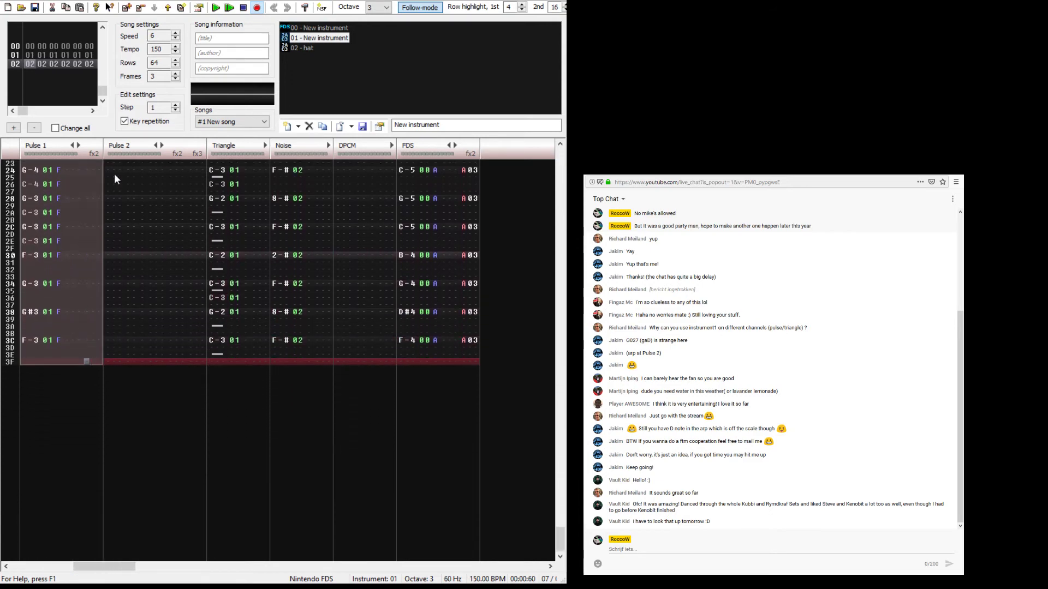
Step: Paste the copied melody into the Pulse 2 channel starting at row 20 of frame 02
key(Tab)
key(Up)
key(Up)
key(Up)
key(Up)
key(Up)
key(Up)
key(Up)
key(Up)
key(Up)
key(Up)
key(Up)
key(Up)
key(Up)
key(Up)
key(Up)
key(Up)
key(Up)
key(Up)
key(Up)
key(Up)
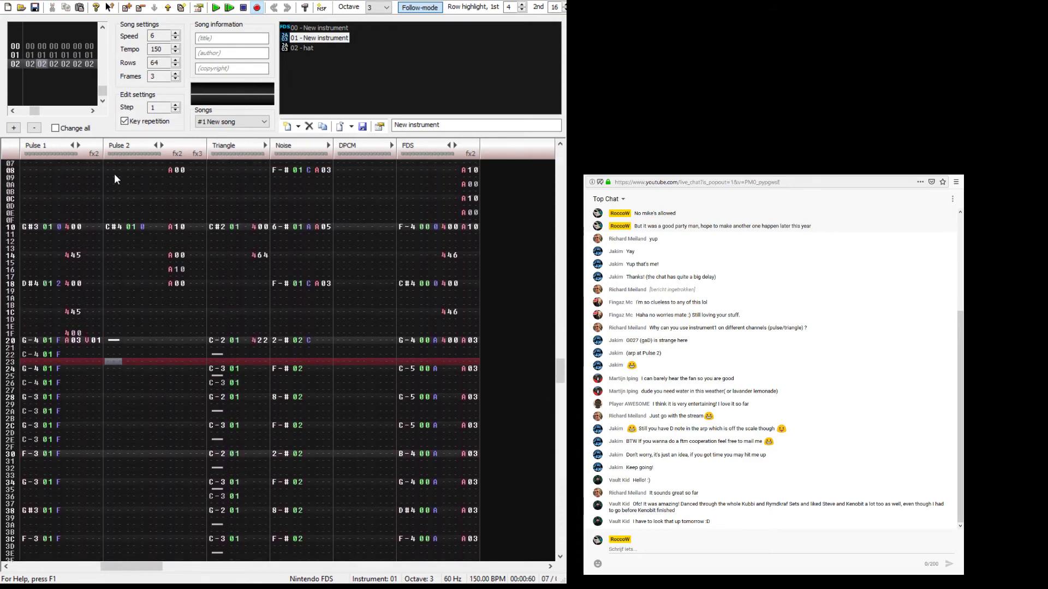
key(ctrl+v)
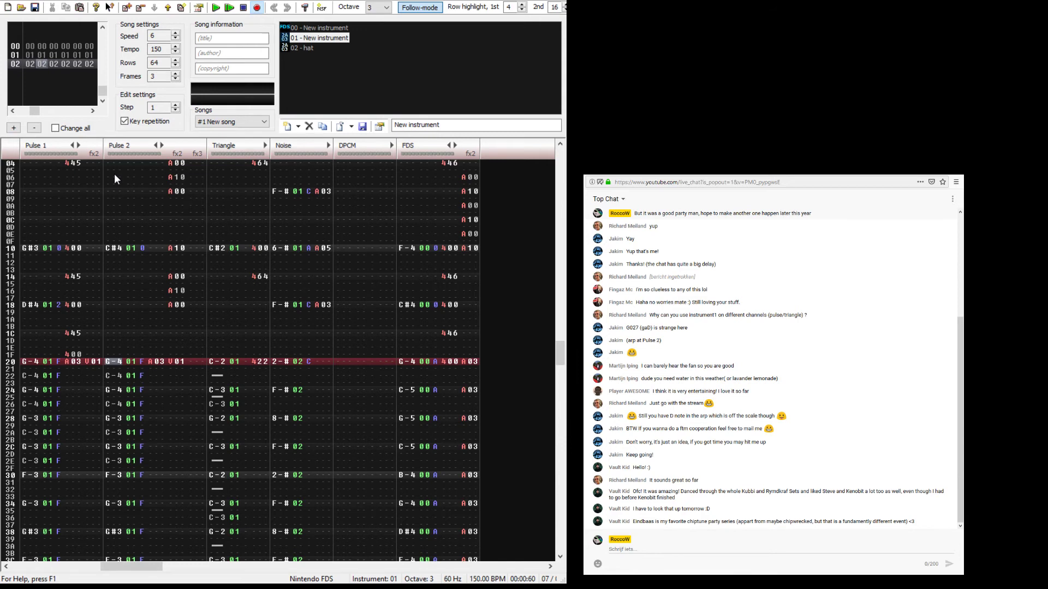
Step: Transpose the copied Pulse 2 notes from row 20 on up by two semitones and play back the result
key(shift+Down)
key(shift+Down)
key(shift+Down)
key(shift+Down)
key(shift+Down)
key(shift+Down)
key(shift+Down)
key(shift+Down)
key(shift+Down)
key(shift+Down)
key(shift+Down)
key(shift+Down)
key(shift+Down)
key(shift+Down)
key(shift+Down)
key(shift+Down)
key(shift+Down)
key(shift+Down)
key(shift+Down)
key(shift+Down)
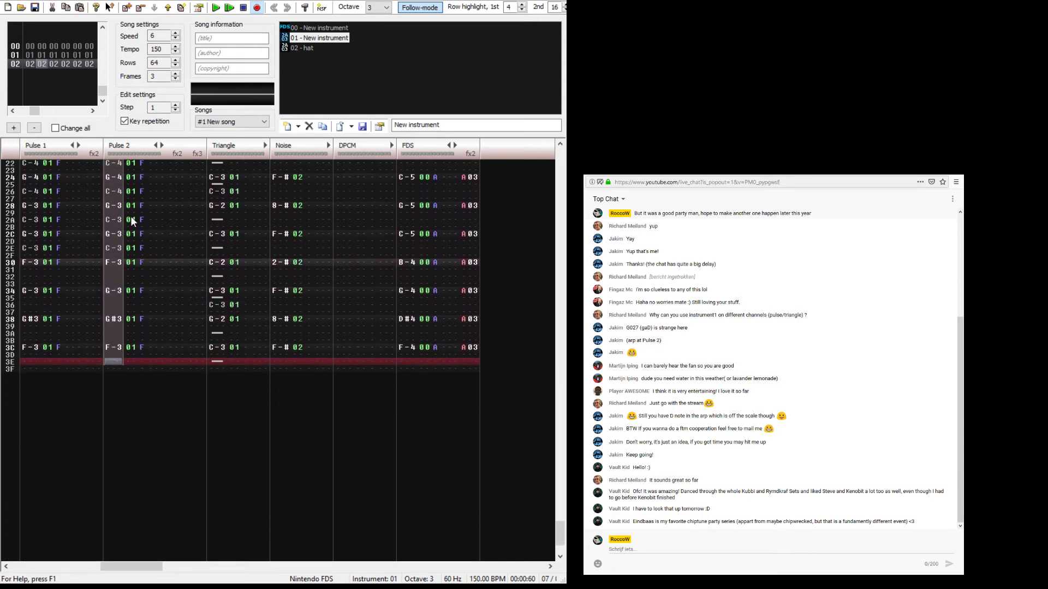
right_click(116, 192)
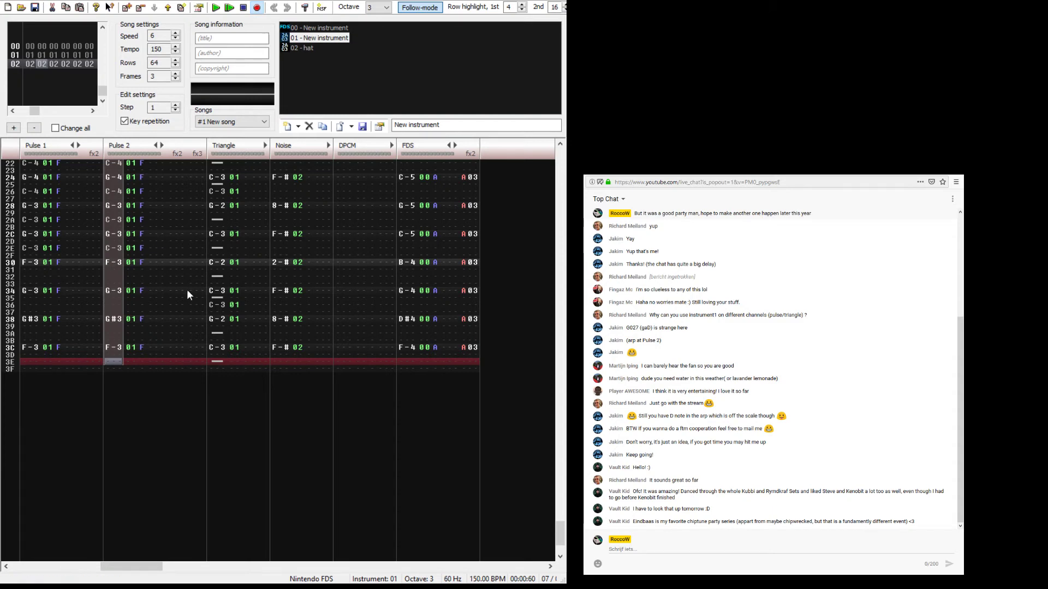
click(234, 296)
scroll(140, 271, up, 6)
right_click(115, 321)
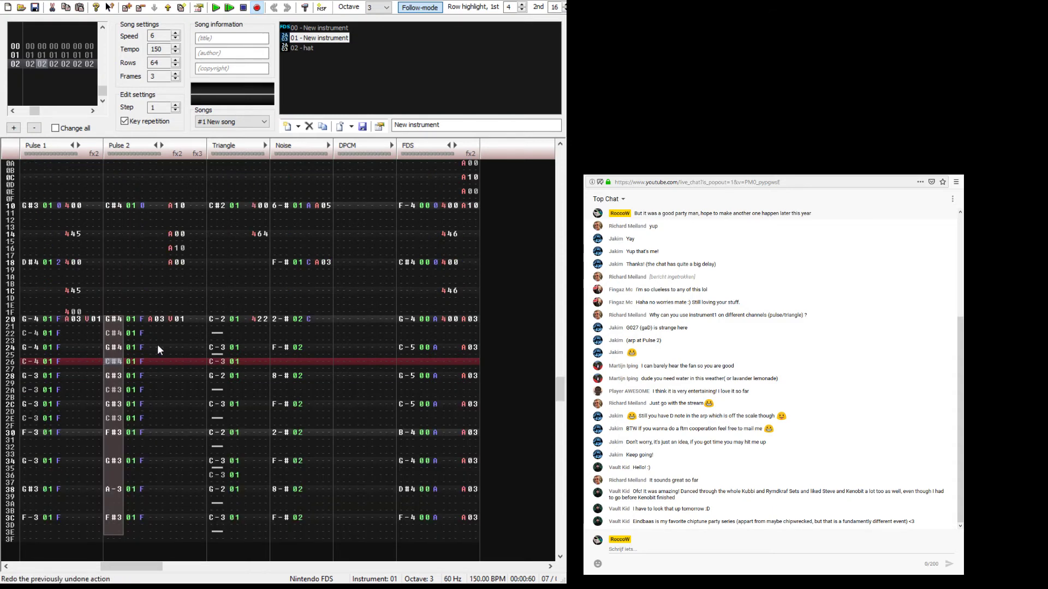
click(244, 424)
scroll(313, 346, up, 2)
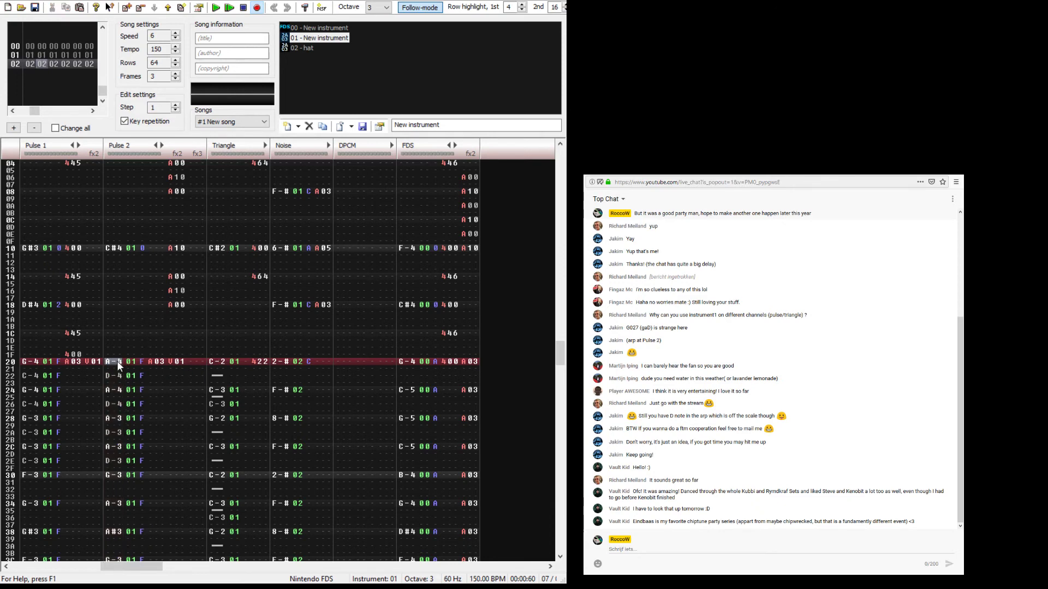
key(Return)
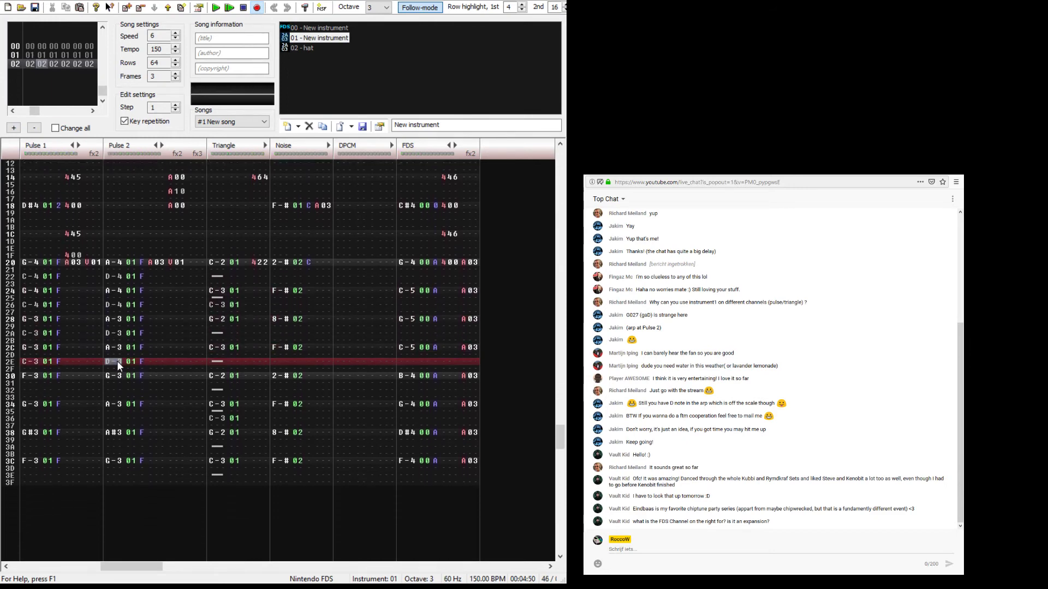
Step: Enter effect 000 at row 20 in the third effect column of Pulse 2
key(Down)
key(Down)
key(Down)
key(Down)
key(Down)
key(Down)
key(Down)
key(Down)
key(Down)
key(Down)
key(Down)
key(Down)
key(Down)
key(Down)
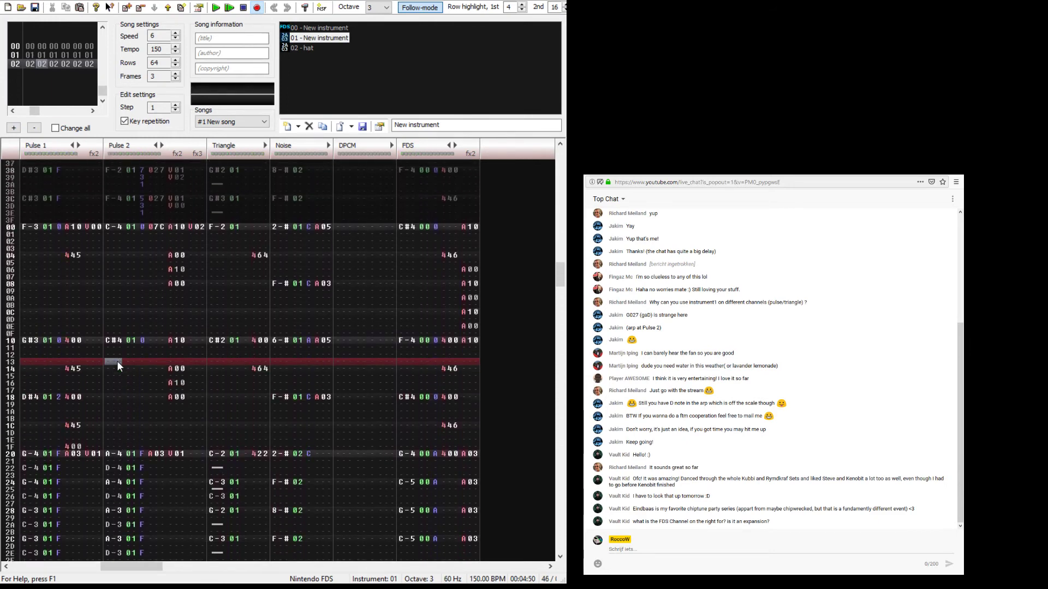
key(Right)
key(Right)
key(Right)
key(Right)
key(Right)
key(Right)
key(Right)
key(Right)
key(Right)
key(Right)
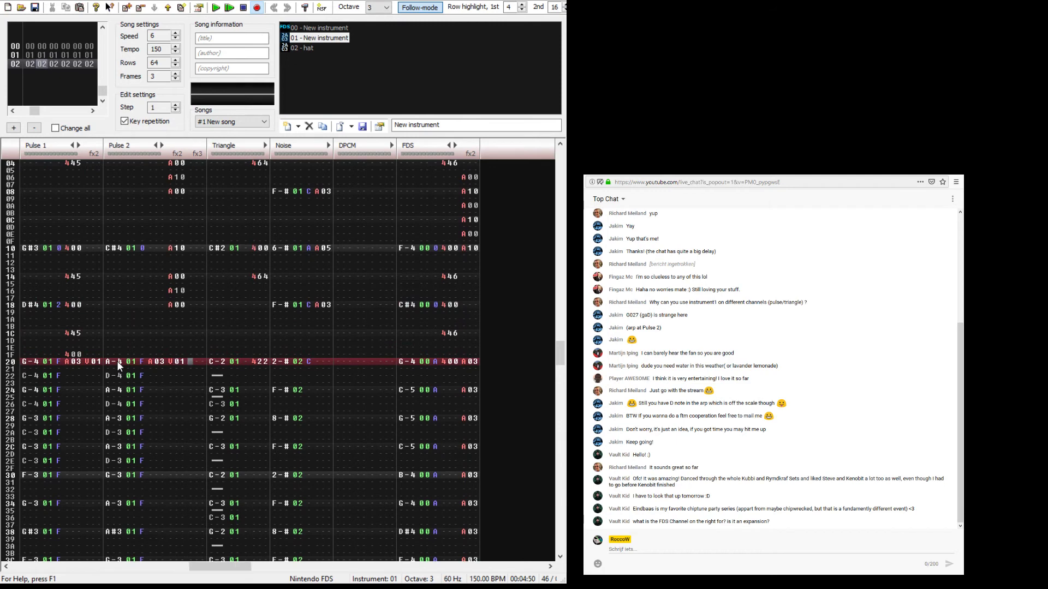
key(0)
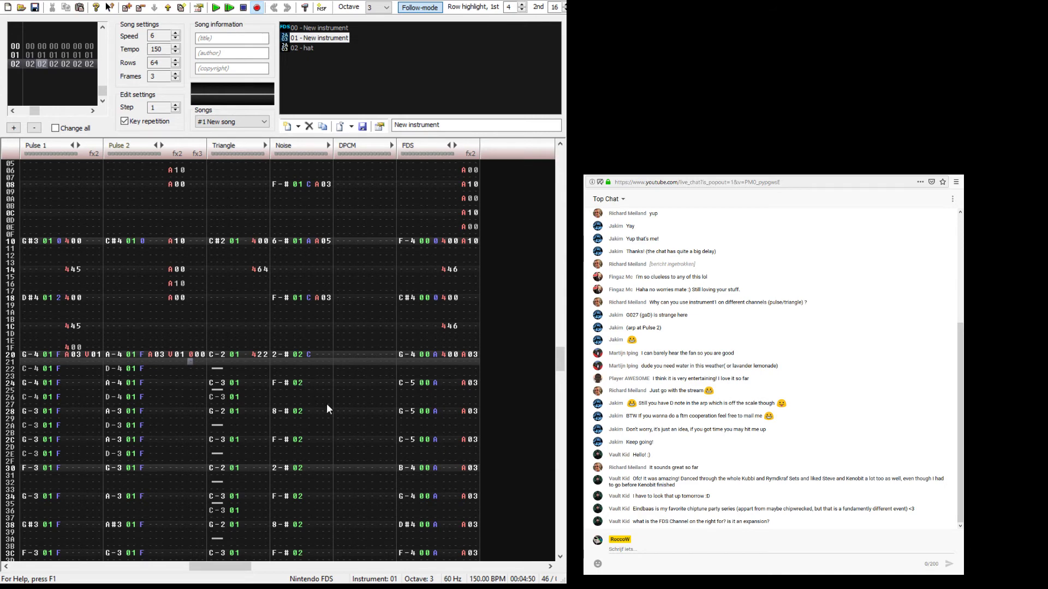
key(space)
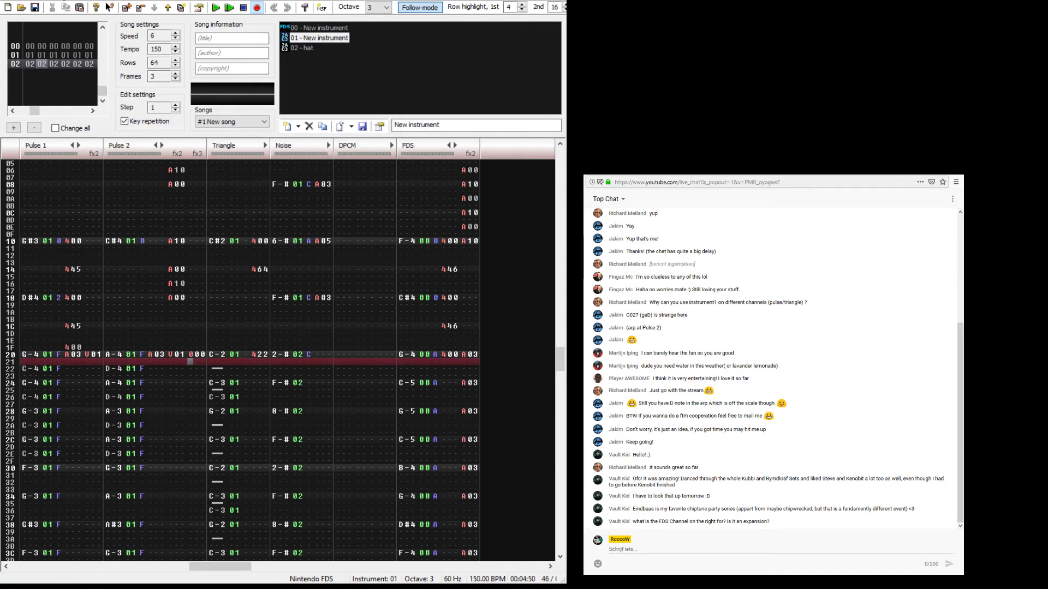
Step: Solo the FDS channel and play back the second half of frame 02 from row 20
click(430, 277)
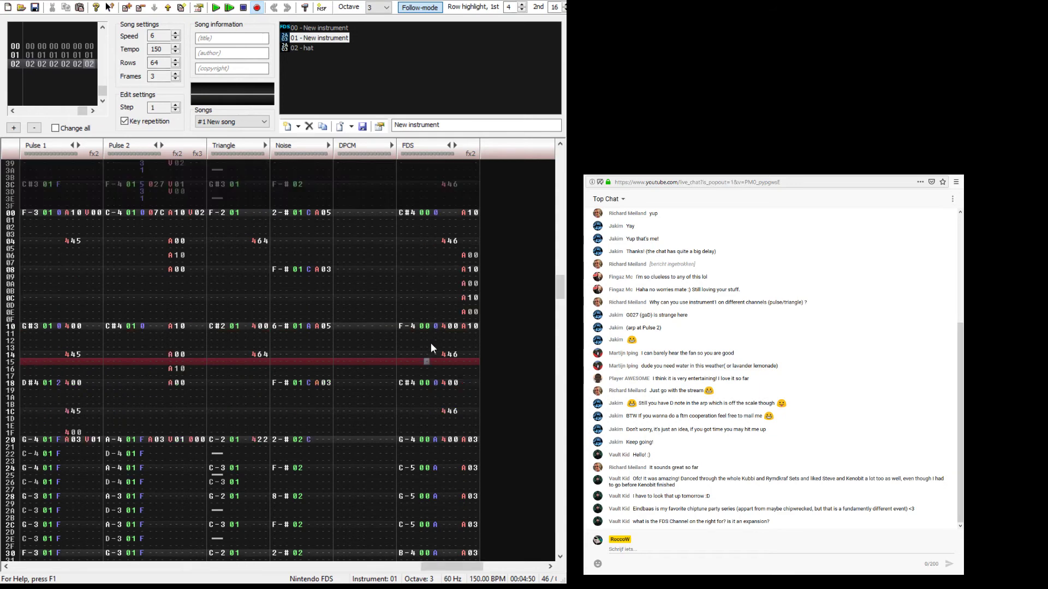
drag(408, 253, 457, 460)
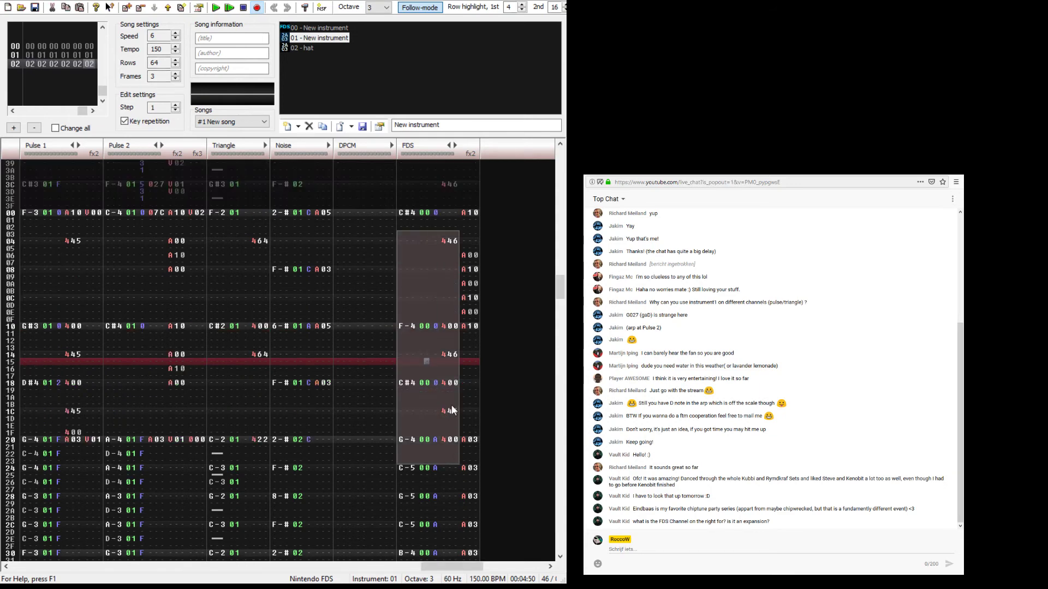
scroll(450, 405, down, 3)
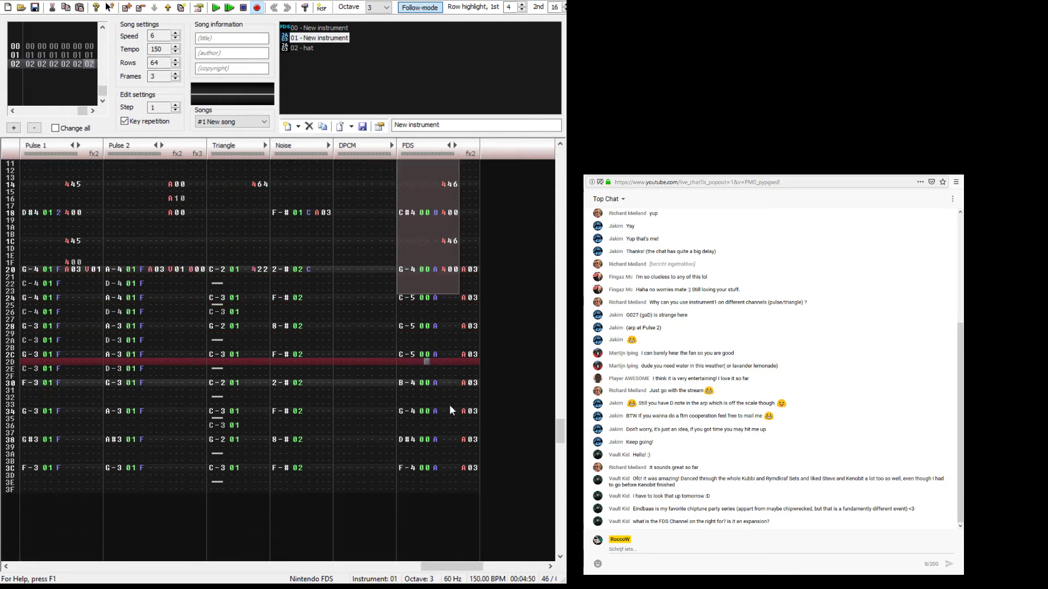
click(415, 272)
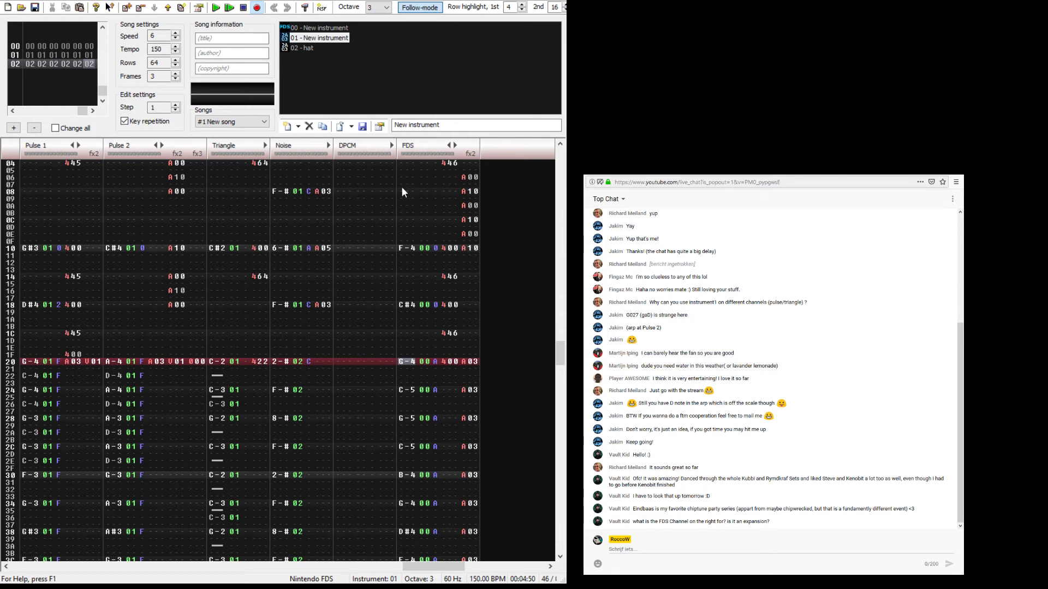
drag(402, 186, 474, 434)
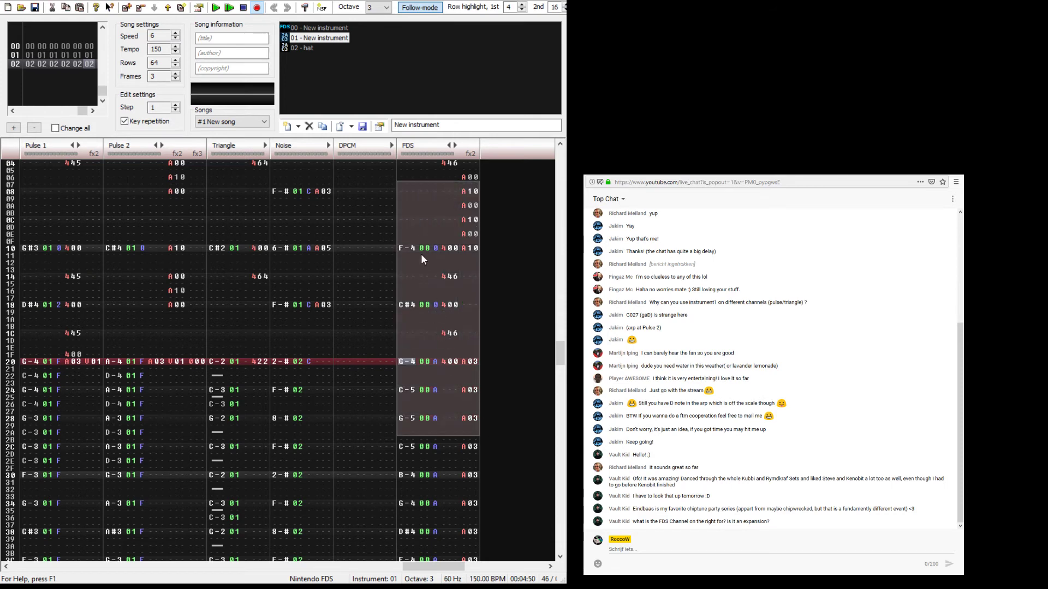
double_click(415, 156)
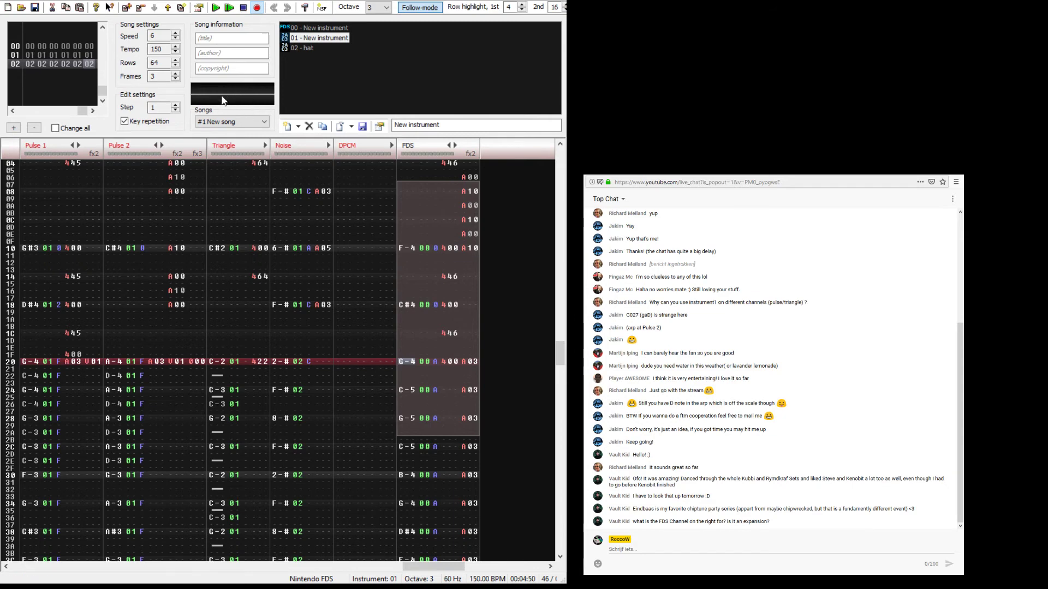
key(Return)
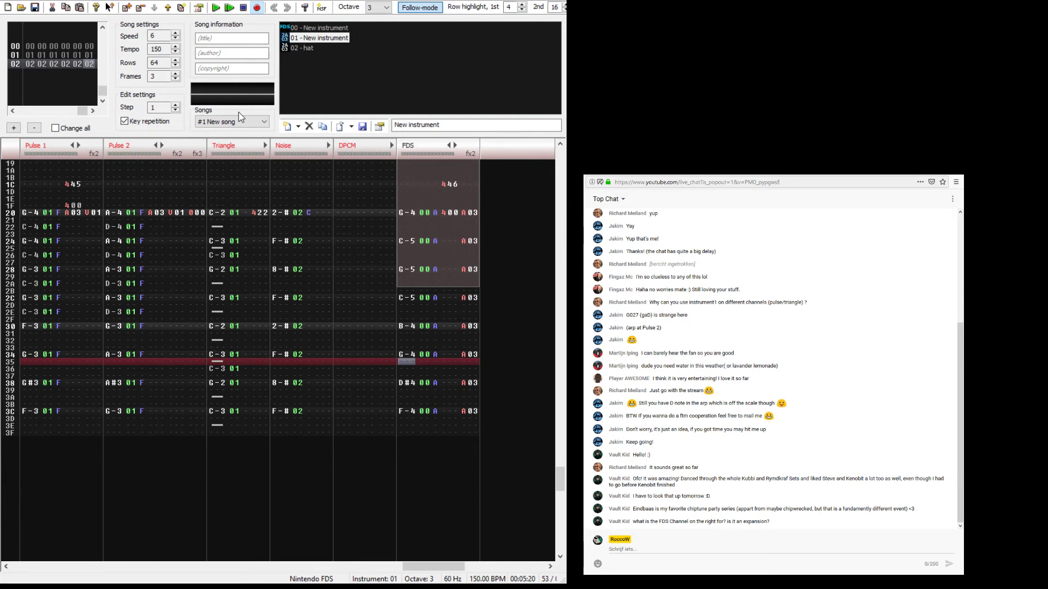
Step: Unsolo the FDS channel and play back all channels from row 20
click(407, 214)
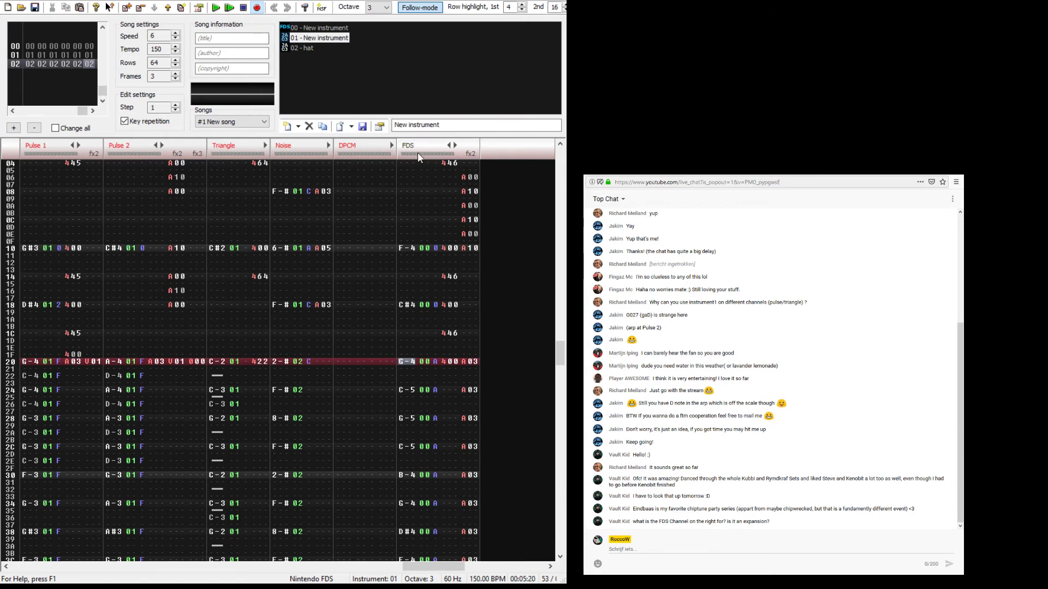
double_click(421, 157)
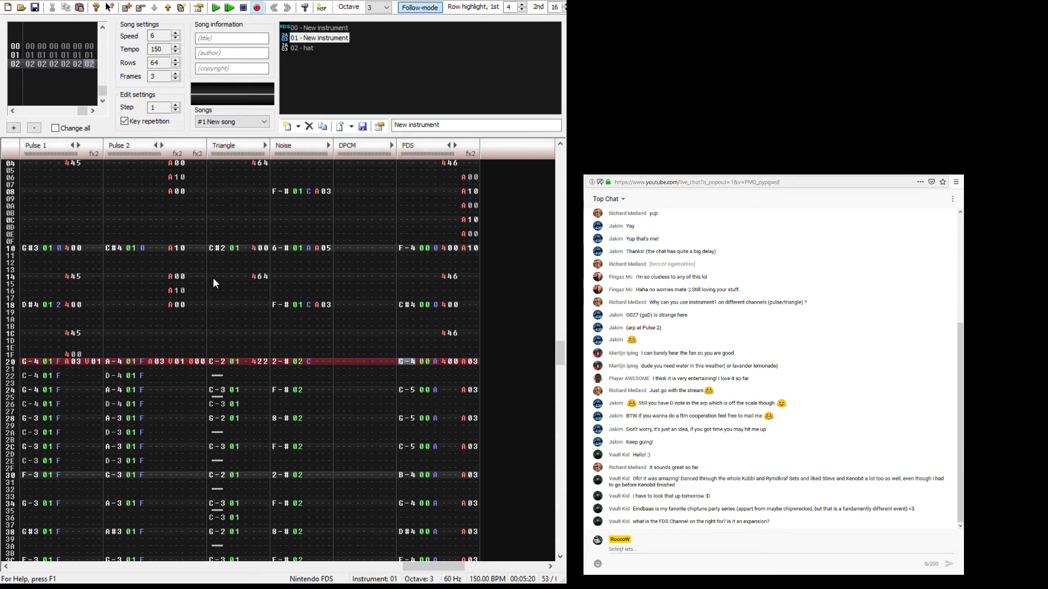
key(Return)
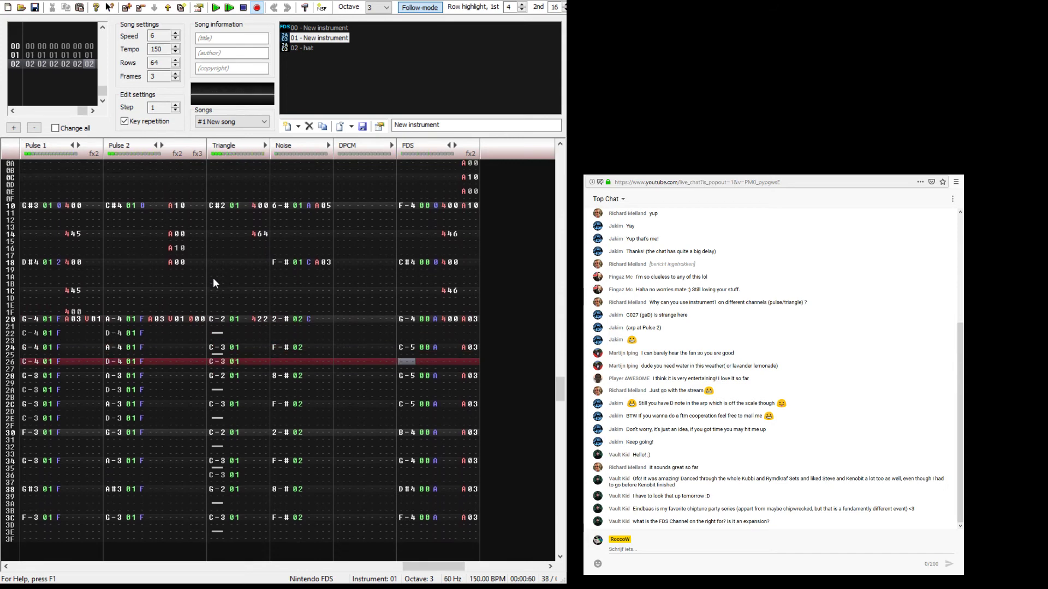
Step: Transpose the Pulse 2 notes in rows 20 to 3F down by one semitone and play back the song
drag(107, 311, 130, 529)
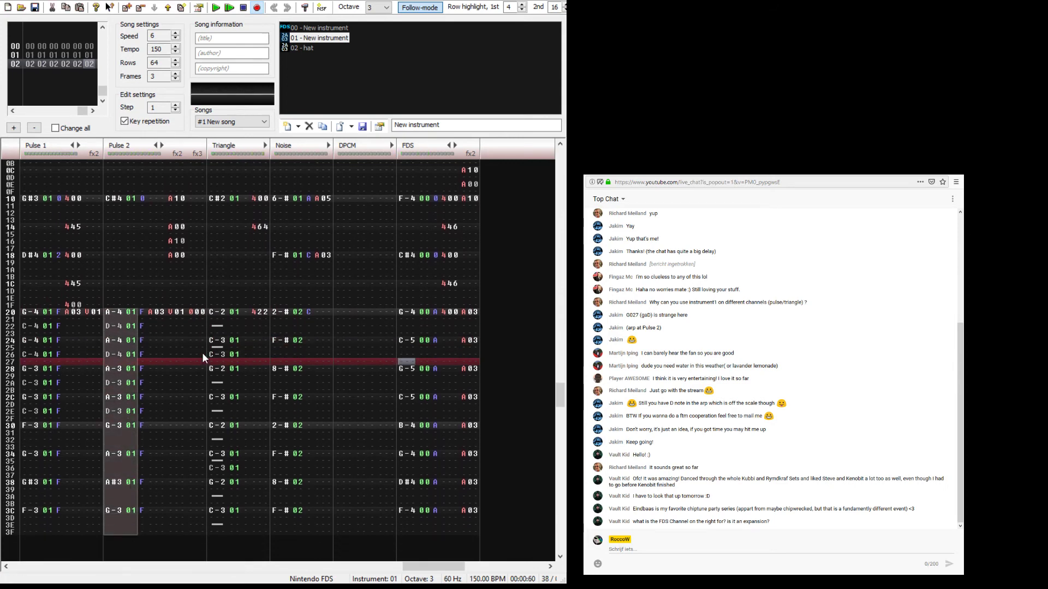
key(ctrl+F1)
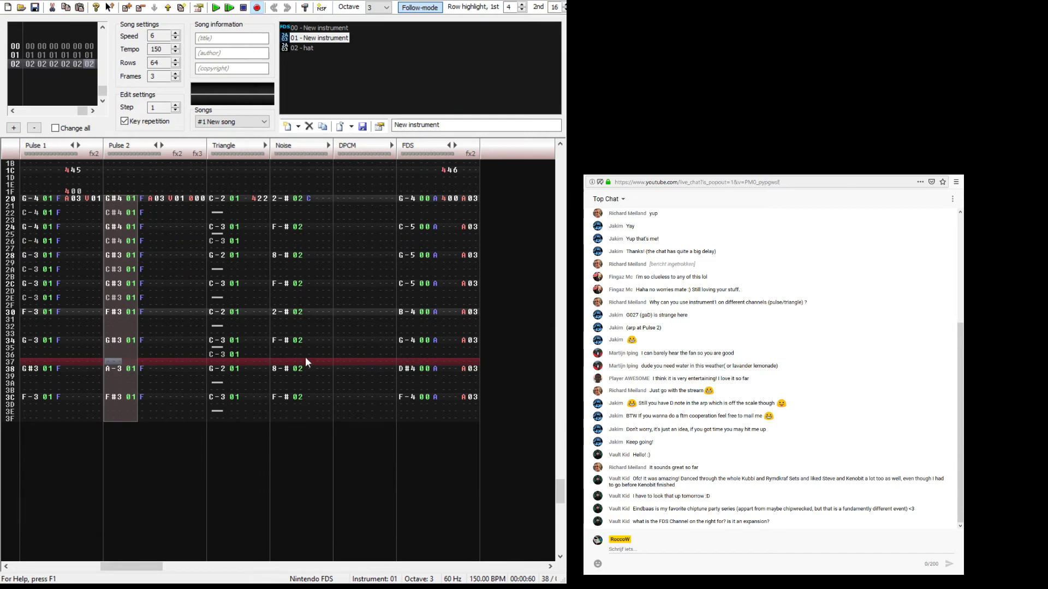
click(115, 199)
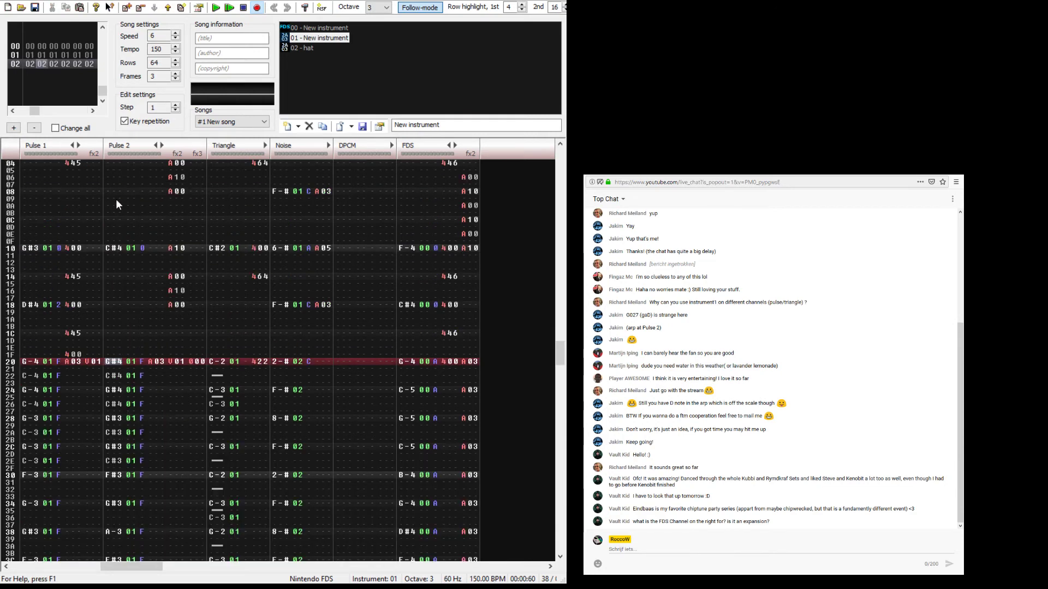
key(F7)
key(F8)
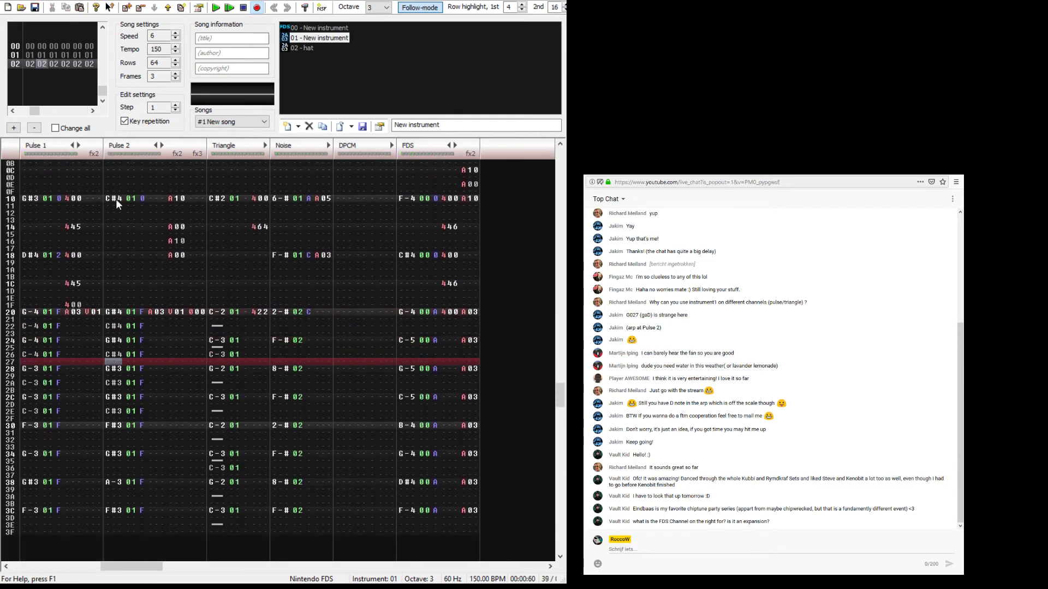
key(F5)
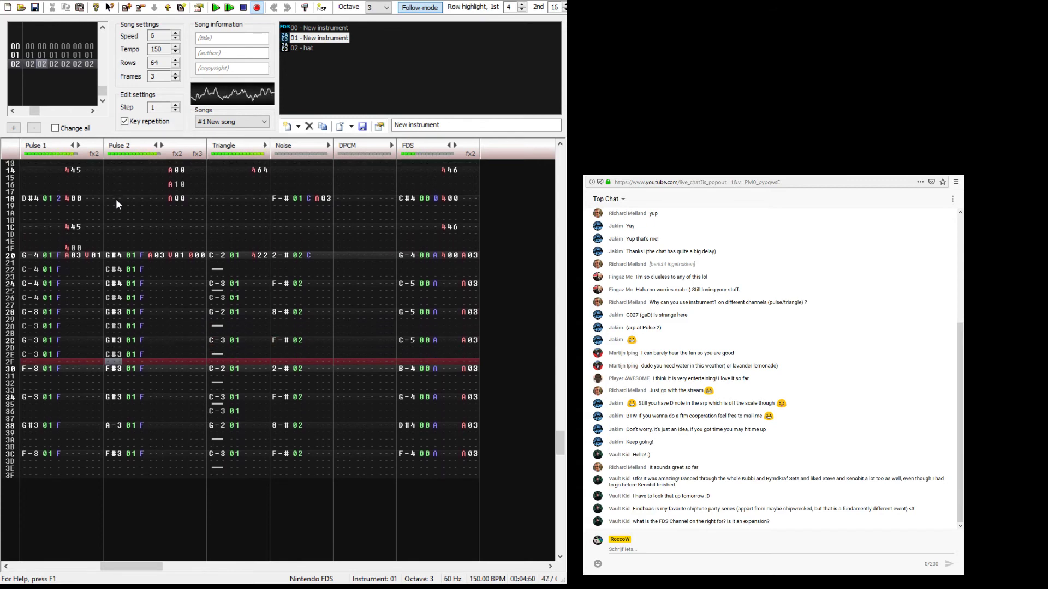
key(Return)
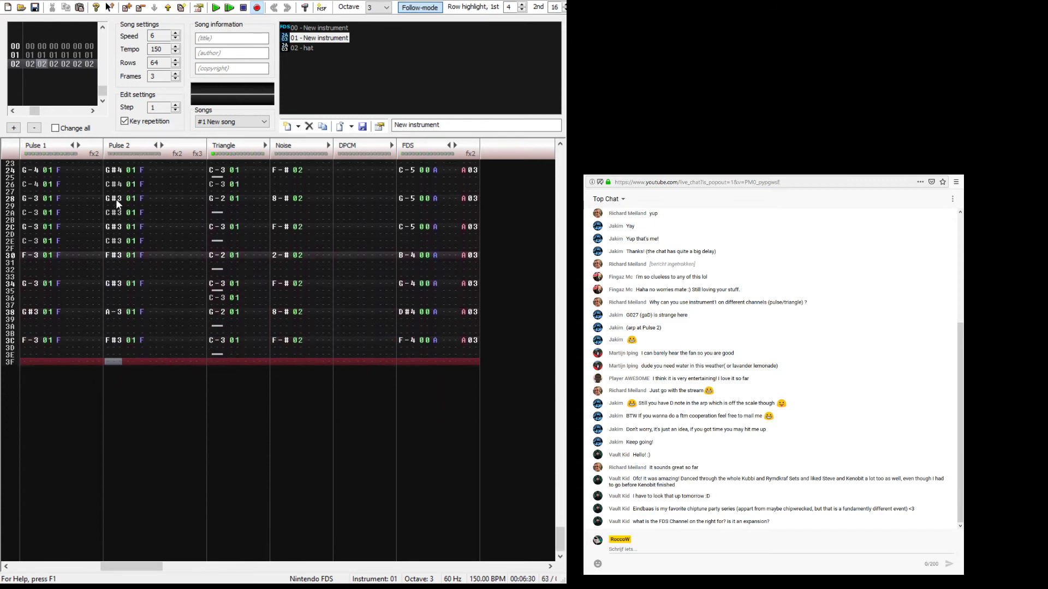
Step: Transpose the Pulse 2 notes in rows 20 to 3F of frame 02 up by two semitones and play back the result
scroll(115, 199, up, 2)
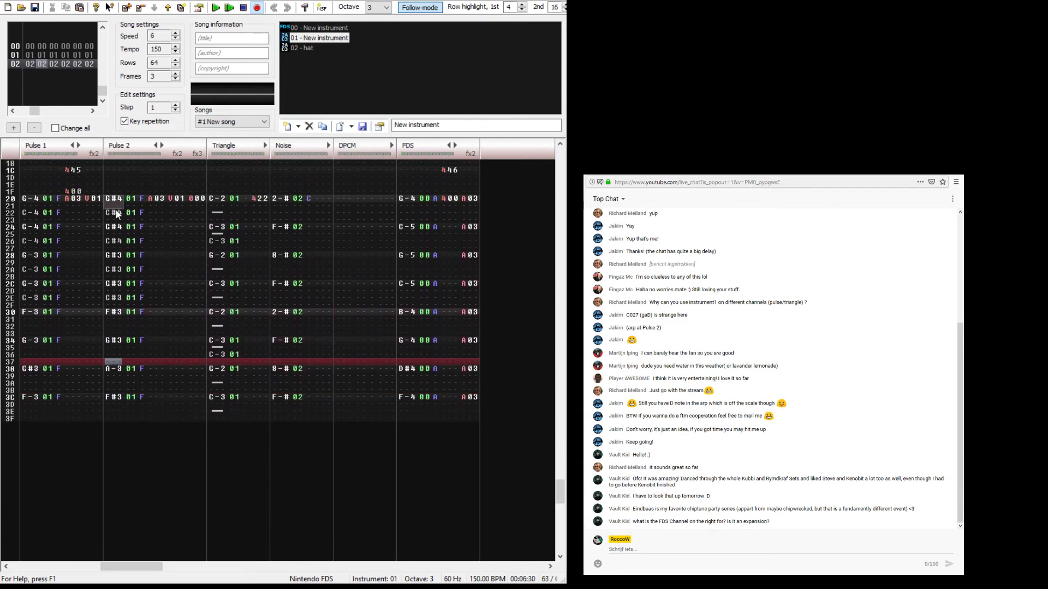
drag(115, 210, 108, 424)
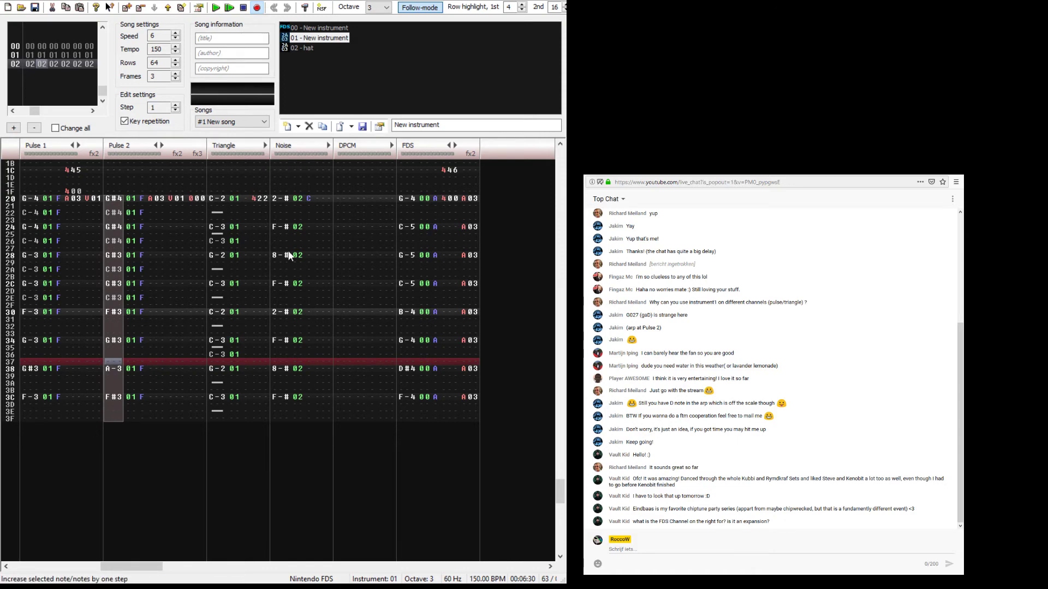
key(ctrl+F2)
scroll(246, 268, down, 1)
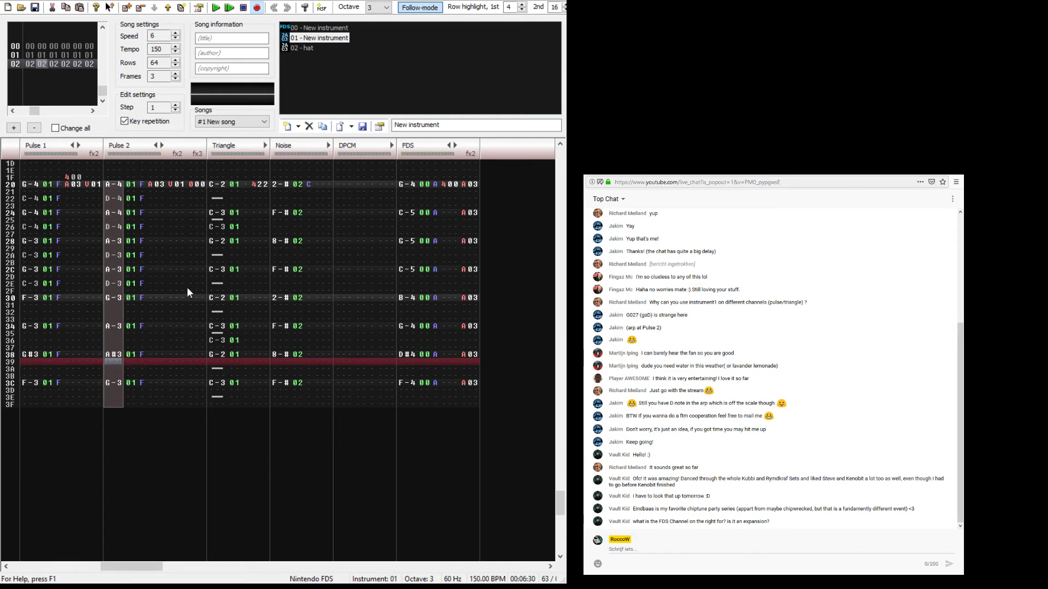
key(ctrl+F2)
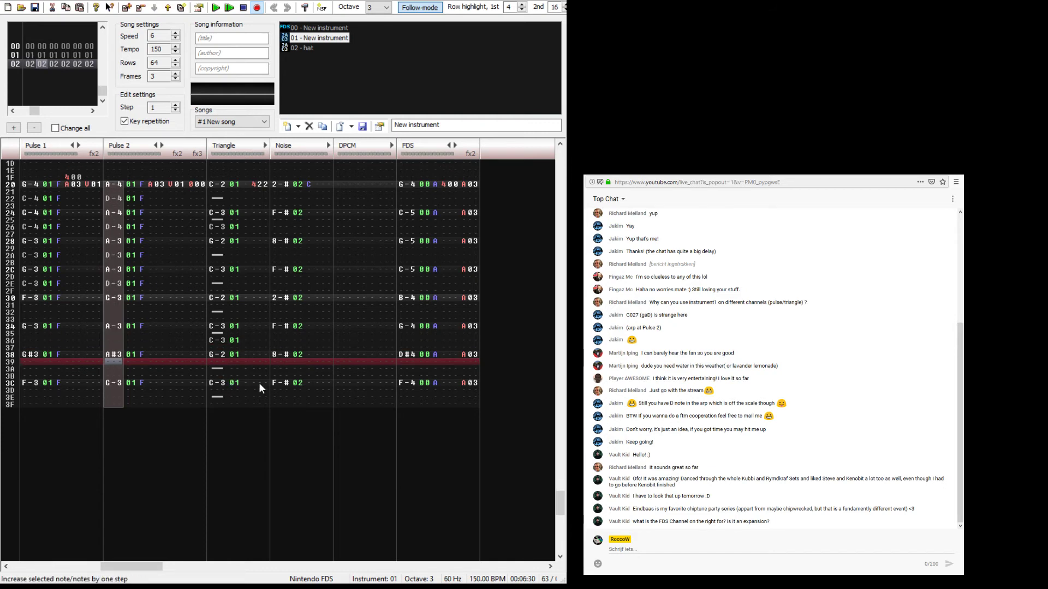
scroll(255, 376, up, 3)
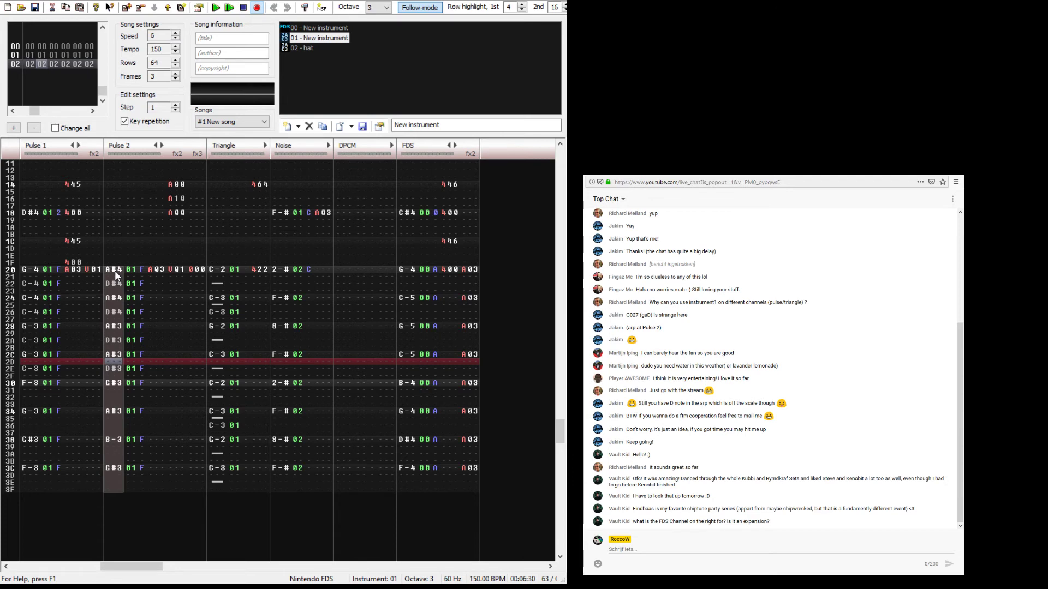
key(Return)
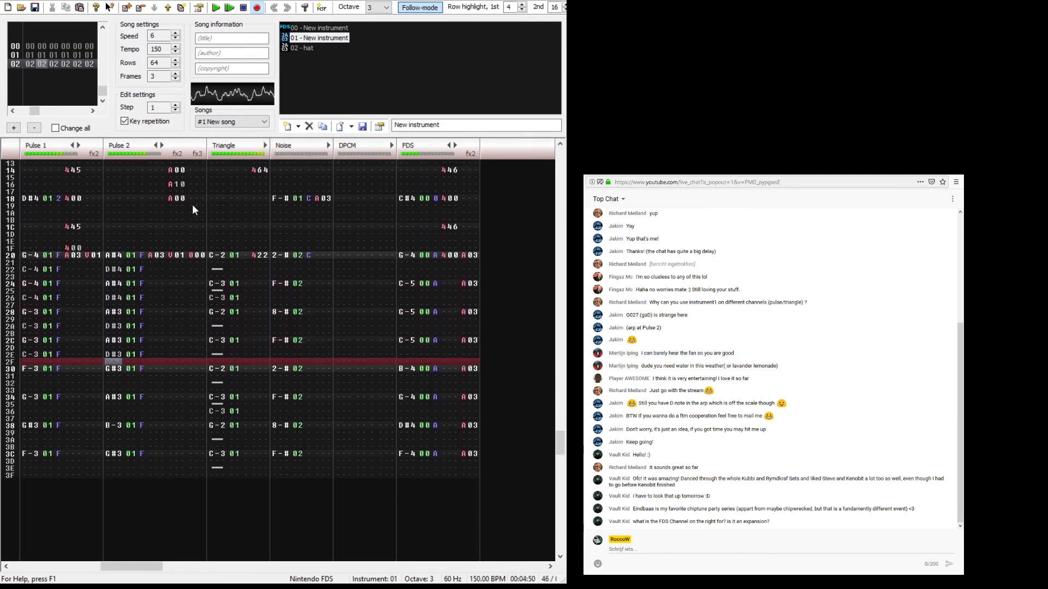
key(Return)
Step: Set the volume of every Pulse 2 note from row 20 to row 3C in frame 02 to 6
key(Up)
key(Up)
key(Up)
key(Up)
key(Up)
key(Up)
key(Up)
key(Up)
key(Up)
key(Up)
key(Up)
key(Up)
key(Up)
key(Up)
key(Up)
key(Up)
key(Up)
key(Up)
key(Up)
key(Up)
key(Right)
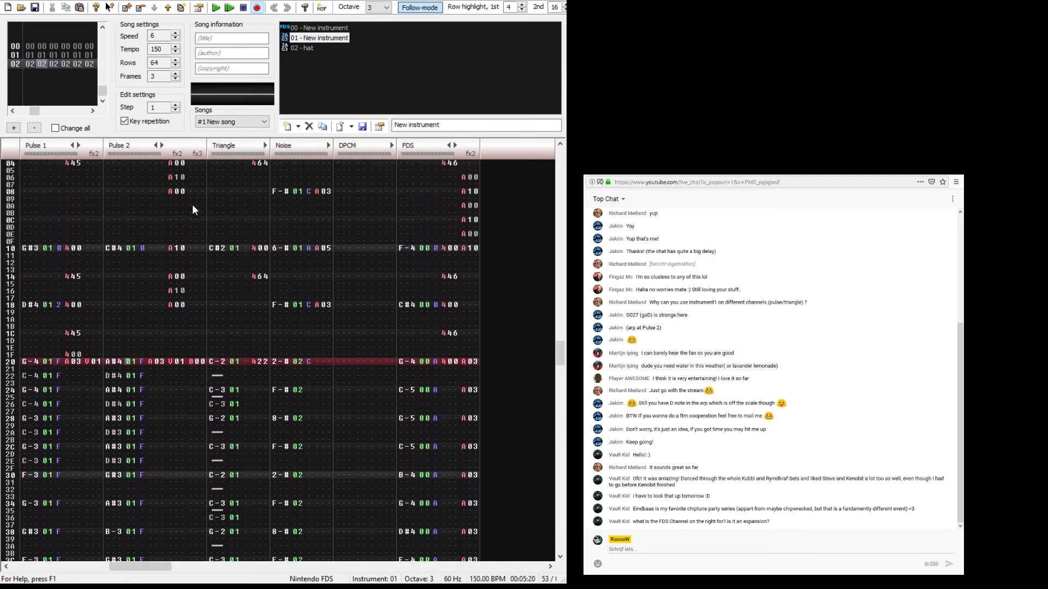
key(Right)
key(Right)
key(6)
key(Down)
key(6)
key(Down)
key(6)
key(Down)
key(6)
key(Down)
key(6)
key(Down)
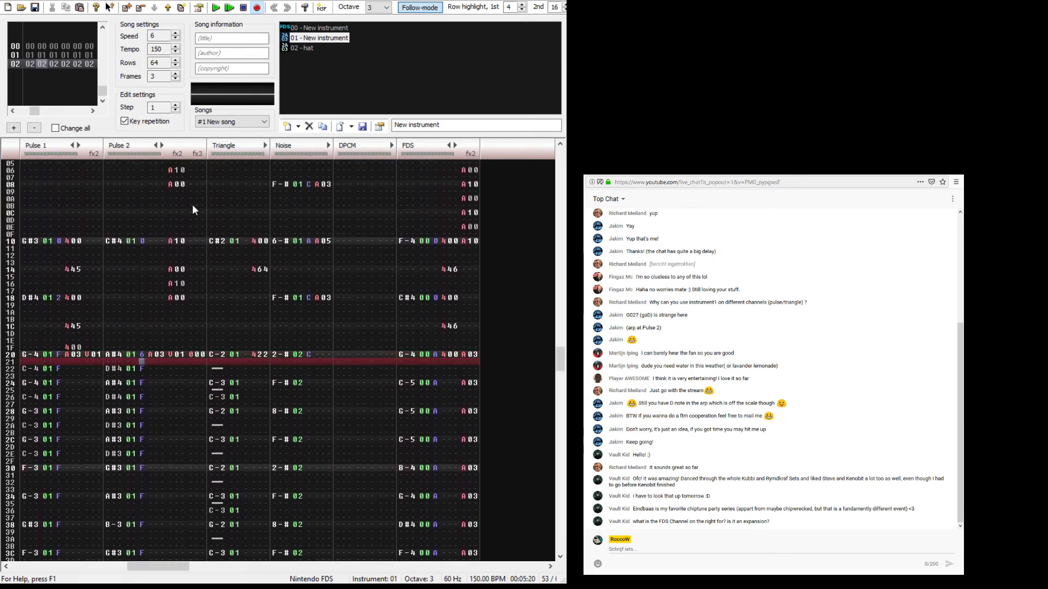
key(6)
key(Down)
key(6)
key(Down)
key(6)
key(Down)
key(6)
key(Down)
key(Down)
key(Down)
key(6)
key(Down)
key(Down)
key(6)
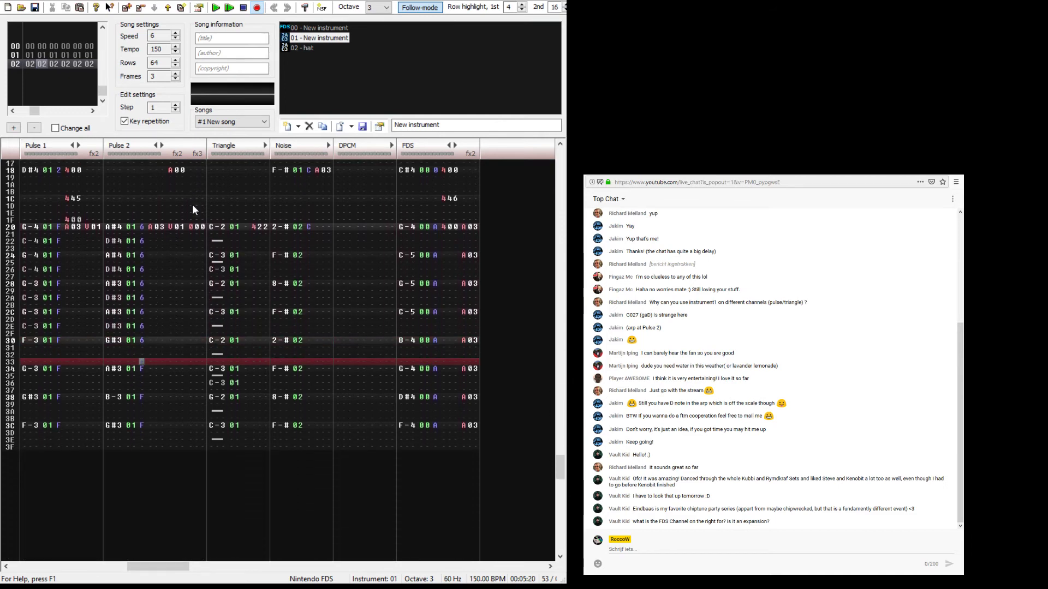
key(Up)
key(Up)
key(Down)
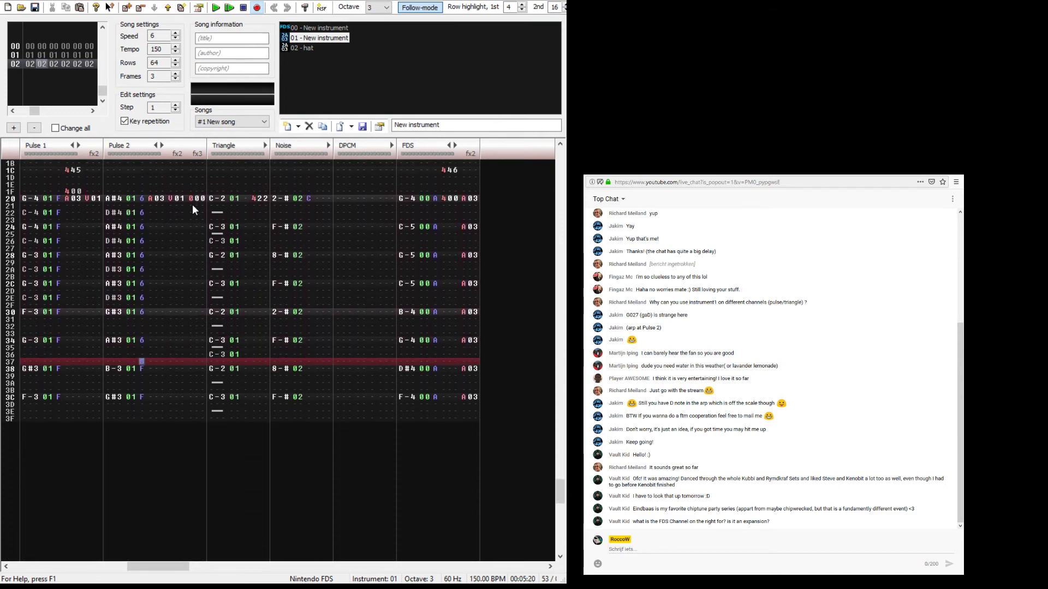
key(Down)
key(Up)
key(Delete)
key(Down)
key(Up)
key(6)
key(Down)
key(Down)
key(Down)
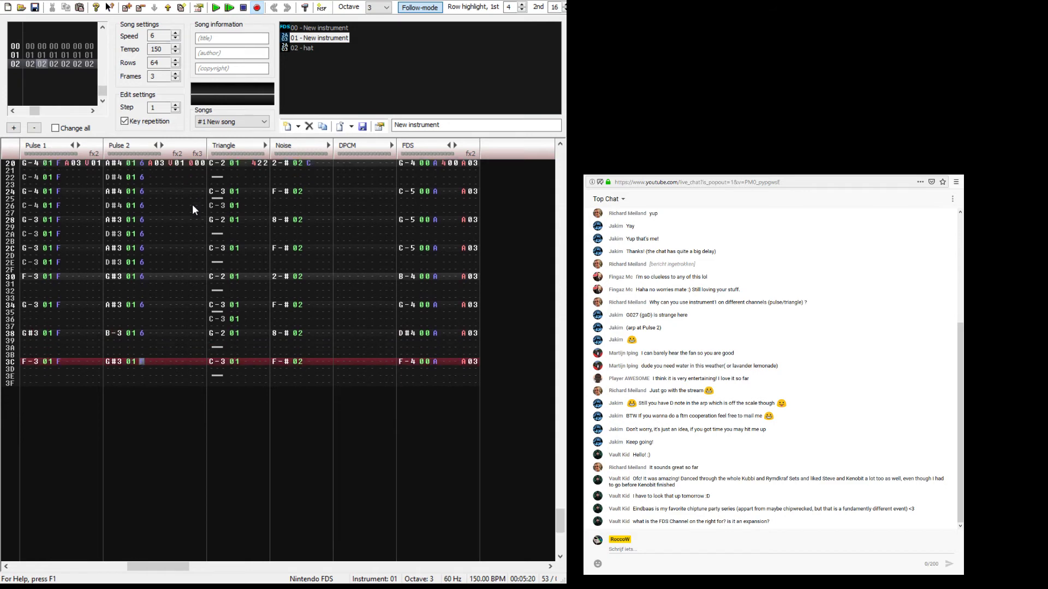
key(6)
Step: Play back the second half of frame 02 from row 20 to hear the quieter Pulse 2 harmony
key(Up)
key(Up)
key(Up)
key(Up)
key(Up)
key(Up)
key(Up)
key(Up)
key(Up)
key(Up)
key(Up)
key(Up)
key(Up)
key(Up)
key(Up)
key(Up)
key(Up)
key(Up)
key(Up)
key(Up)
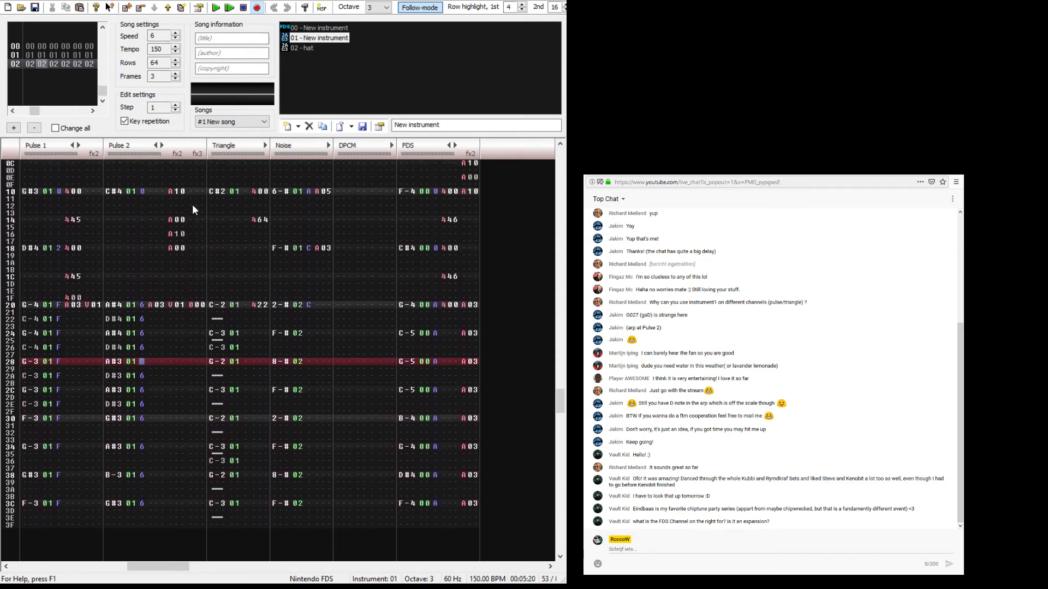
key(Left)
key(Left)
key(Up)
key(Return)
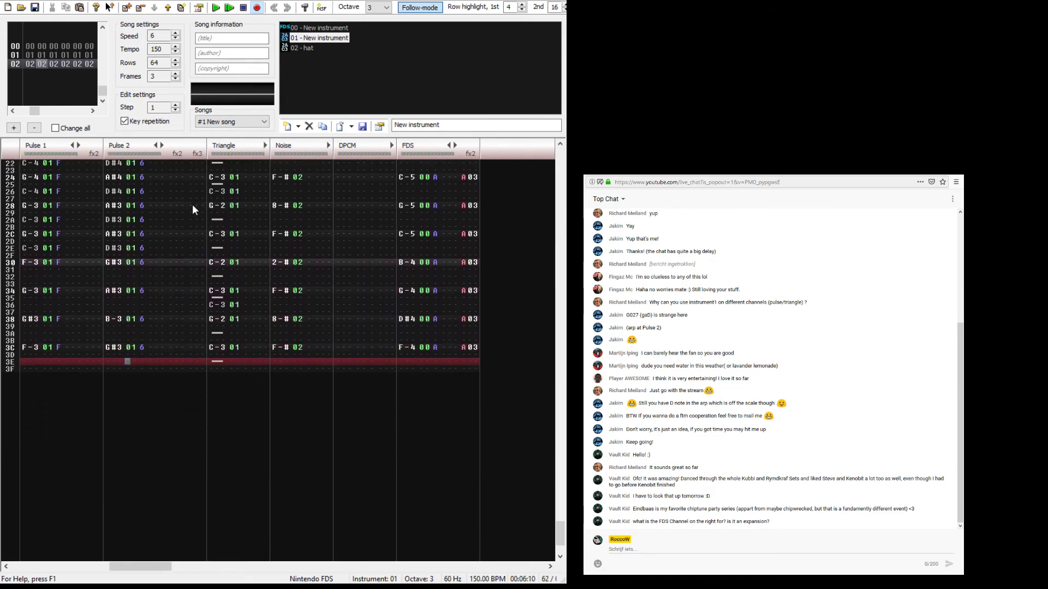
Step: Delete all Pulse 2 notes, instruments, volumes and effects from row 20 to the end of frame 02
scroll(192, 204, up, 6)
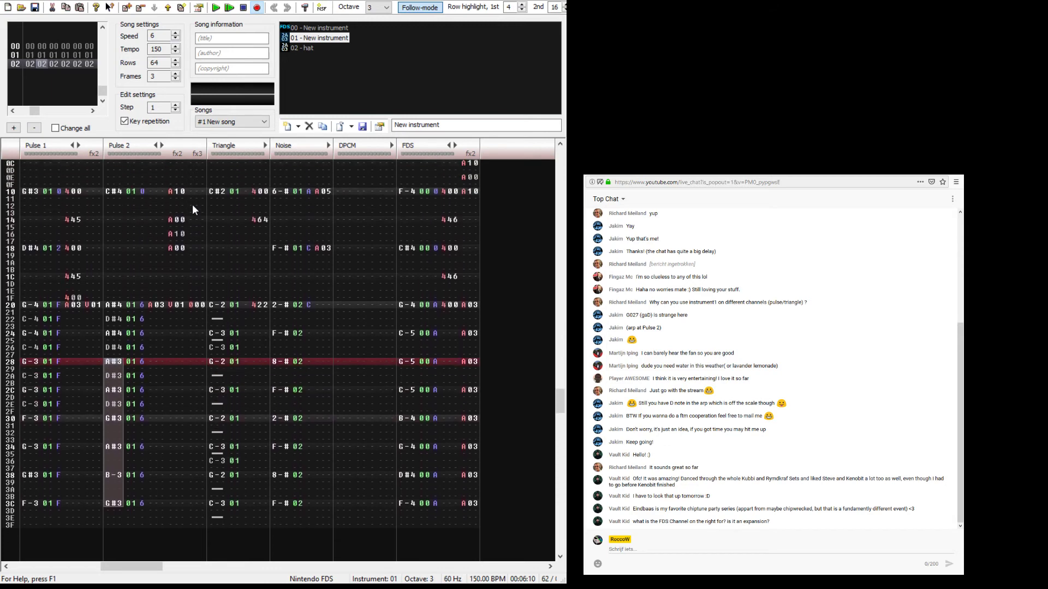
scroll(192, 205, up, 2)
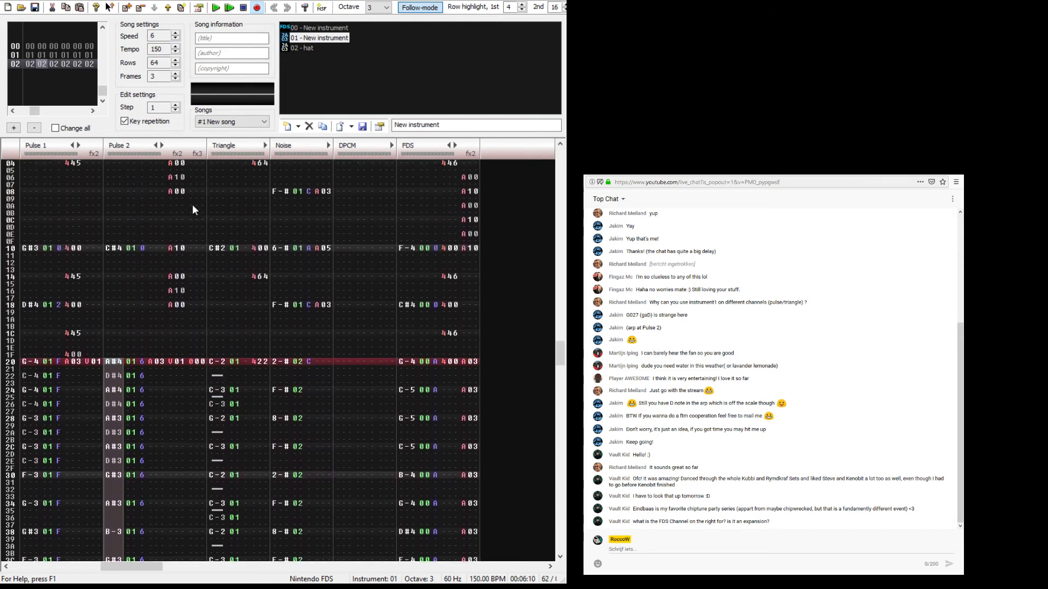
key(shift+Right)
key(shift+Right)
key(shift+Right)
key(shift+Right)
key(shift+Right)
key(shift+Right)
key(shift+Right)
key(shift+Right)
key(shift+Right)
key(shift+Right)
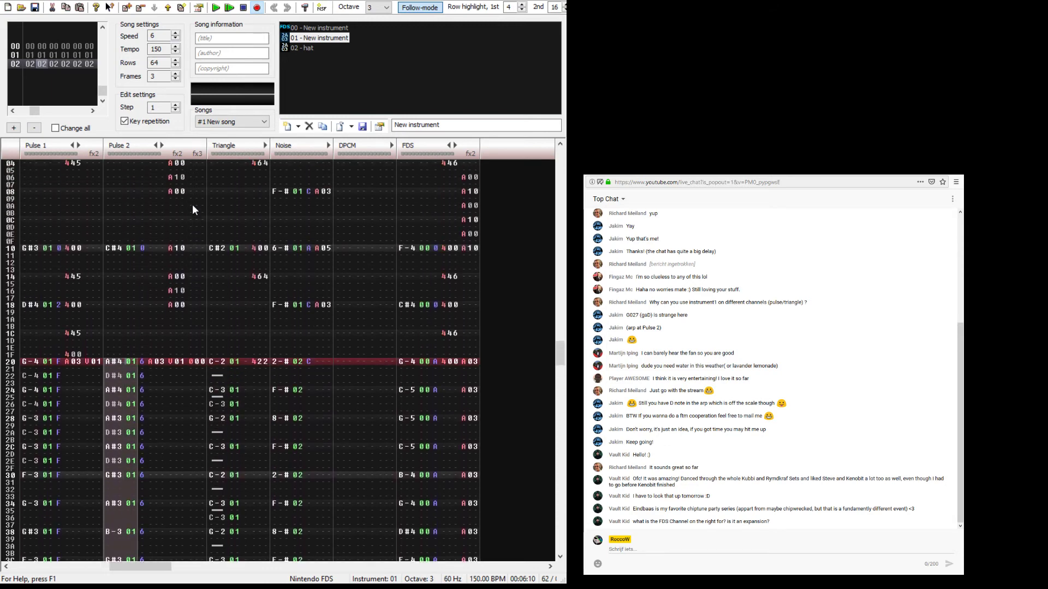
key(Delete)
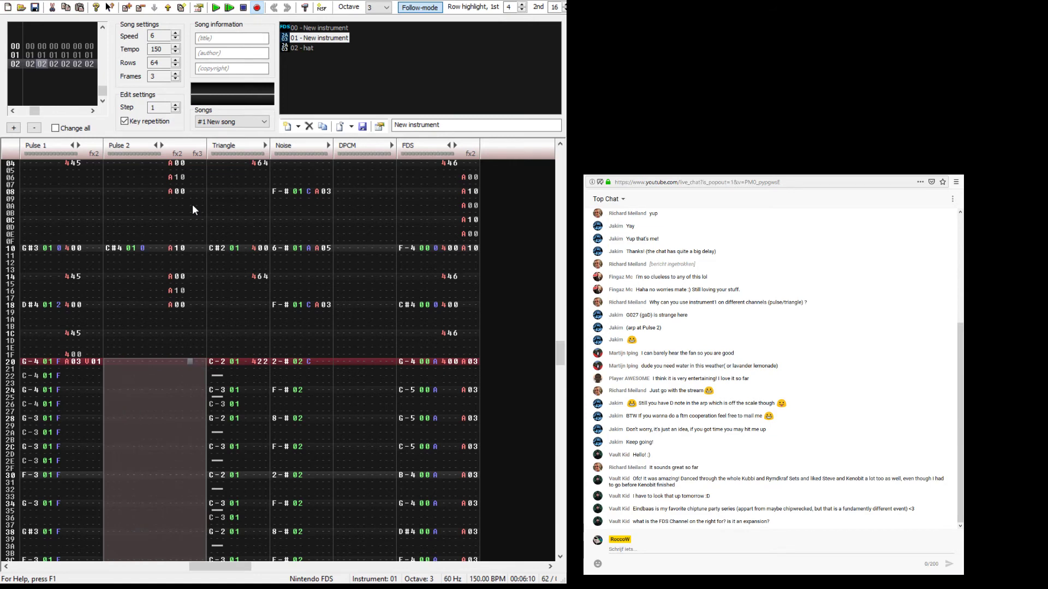
Step: Switch to Pulse 2 in frame 01 and briefly play back its opening rows
key(Left)
key(Left)
key(Left)
key(Left)
key(Left)
key(Left)
key(Left)
key(Left)
key(Left)
key(Left)
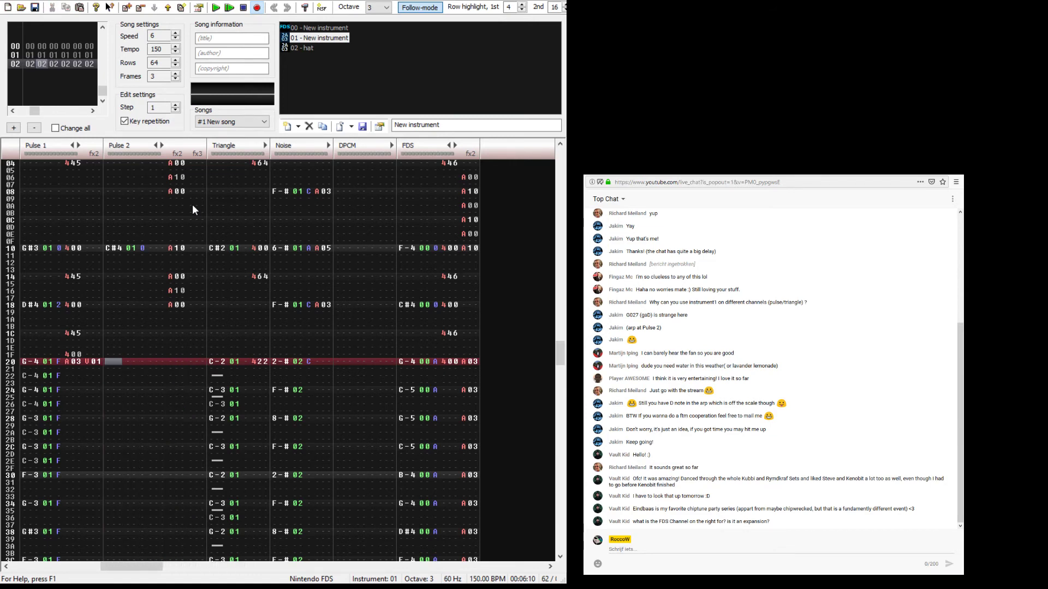
key(ctrl+Left)
key(Return)
key(Return)
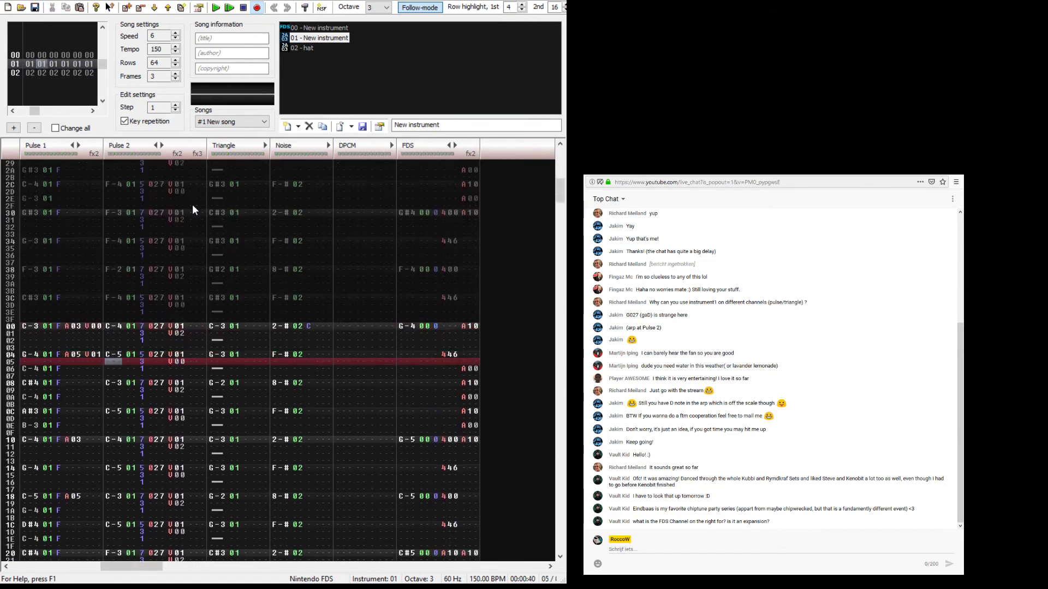
Step: Copy the Pulse 2 notes, volumes and effects in rows 00 to 0F of frame 01
key(shift+Down)
key(shift+Down)
key(shift+Down)
key(shift+Down)
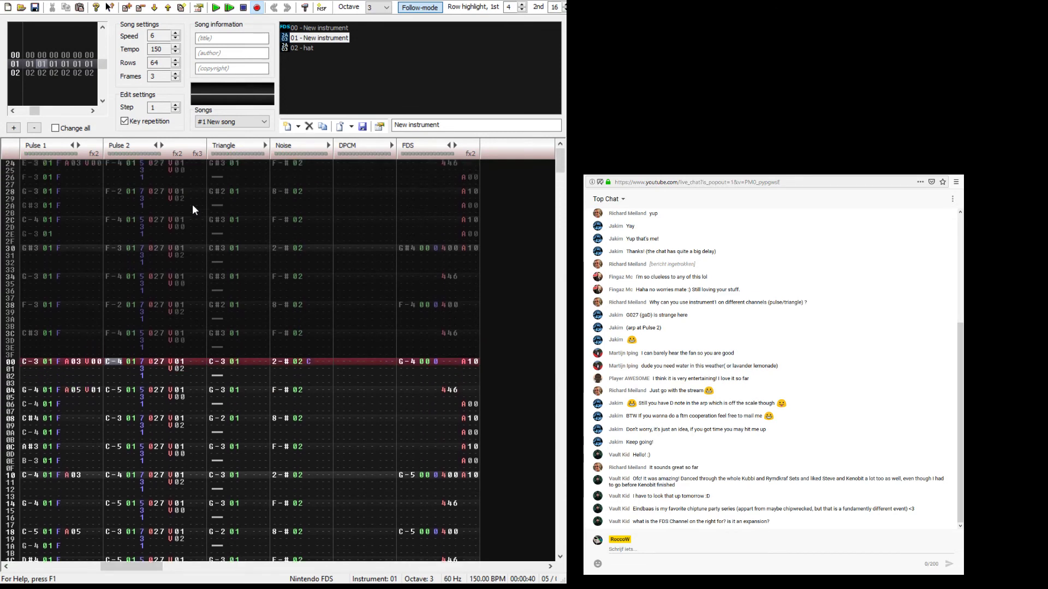
key(shift+Down)
key(shift+Down)
key(shift+Down)
key(shift+Down)
key(shift+Down)
key(shift+Down)
key(shift+Right)
key(shift+Right)
key(shift+Right)
key(shift+Right)
key(shift+Right)
key(shift+Right)
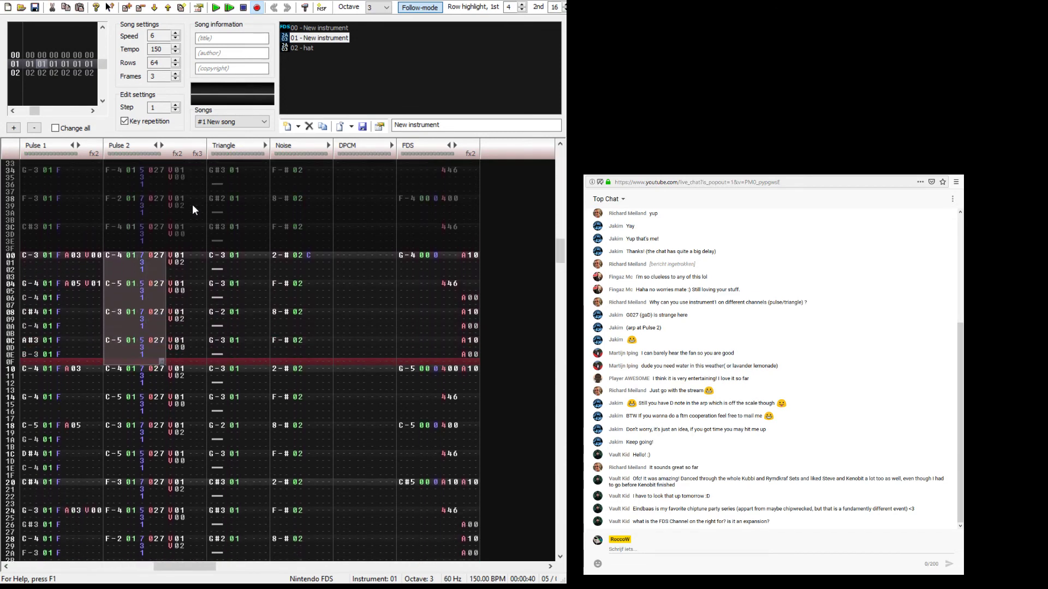
Step: Paste the copied arpeggio block into Pulse 2 at row 20 of frame 02 and play it back
key(ctrl+Right)
key(Down)
key(Down)
key(Left)
key(Left)
key(Page_Down)
key(Page_Down)
key(Page_Down)
key(Page_Down)
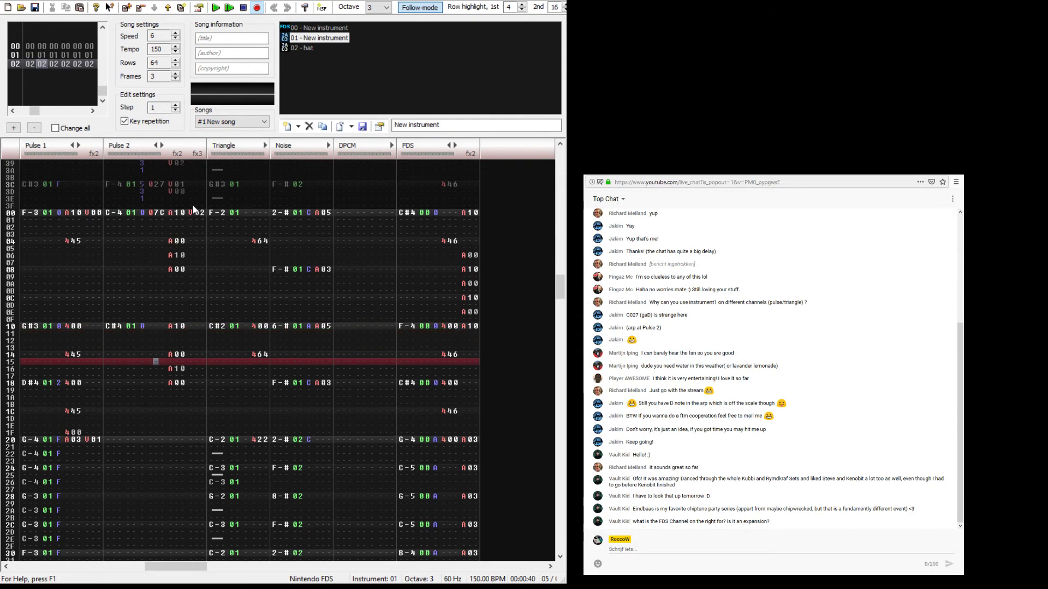
key(Left)
key(Up)
key(Left)
key(Left)
key(Return)
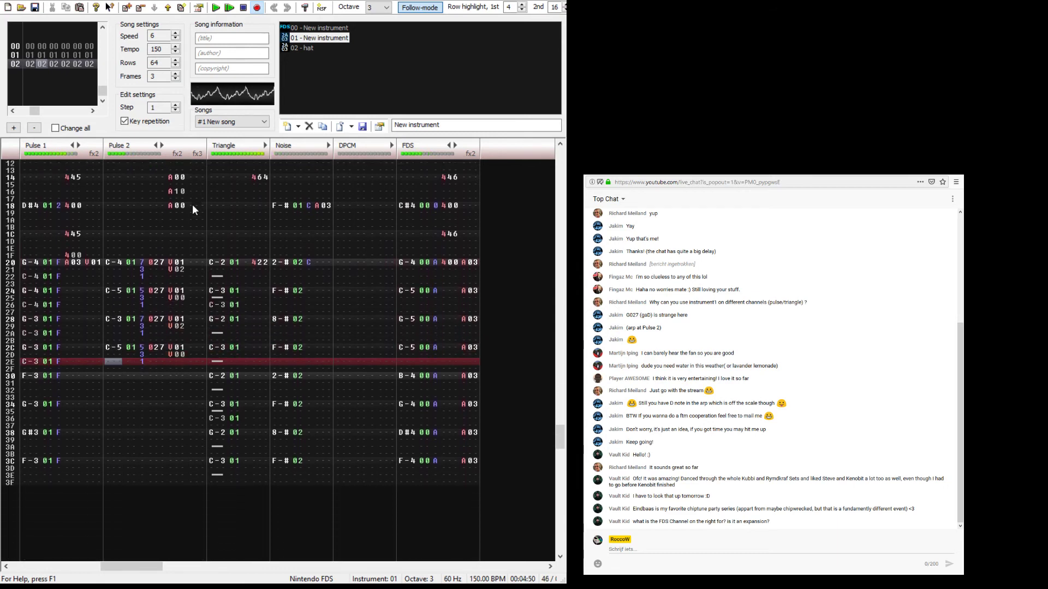
key(Return)
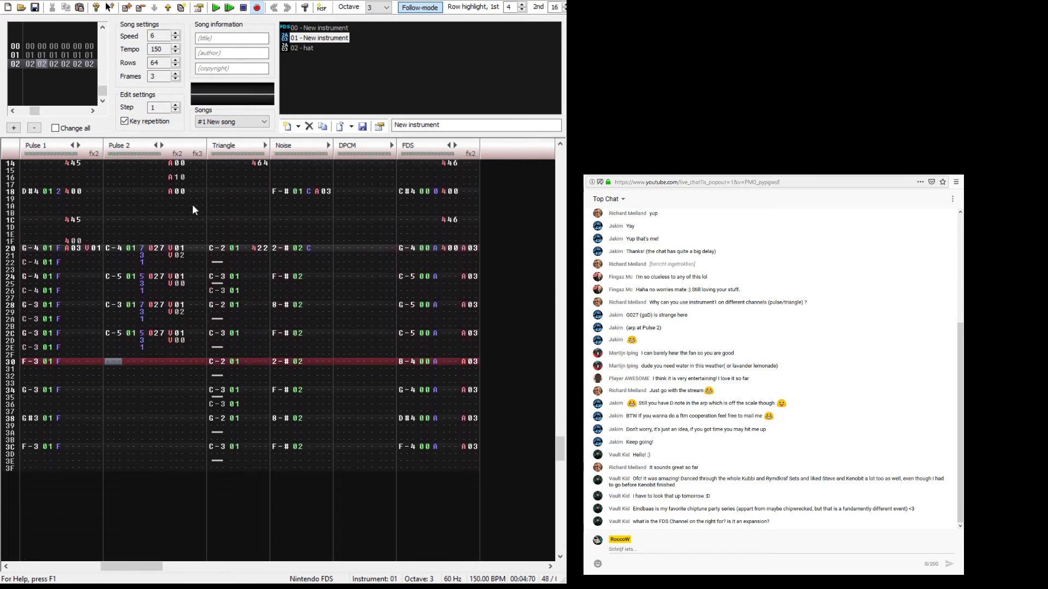
Step: Paste the copied arpeggio block again into Pulse 2 at row 30 of frame 02 and clear the Pulse 2 volume in row 22
key(Up)
key(Up)
key(Up)
key(Up)
key(Up)
key(Up)
key(Up)
key(Up)
key(Up)
key(Up)
key(Up)
key(Up)
key(Up)
key(Up)
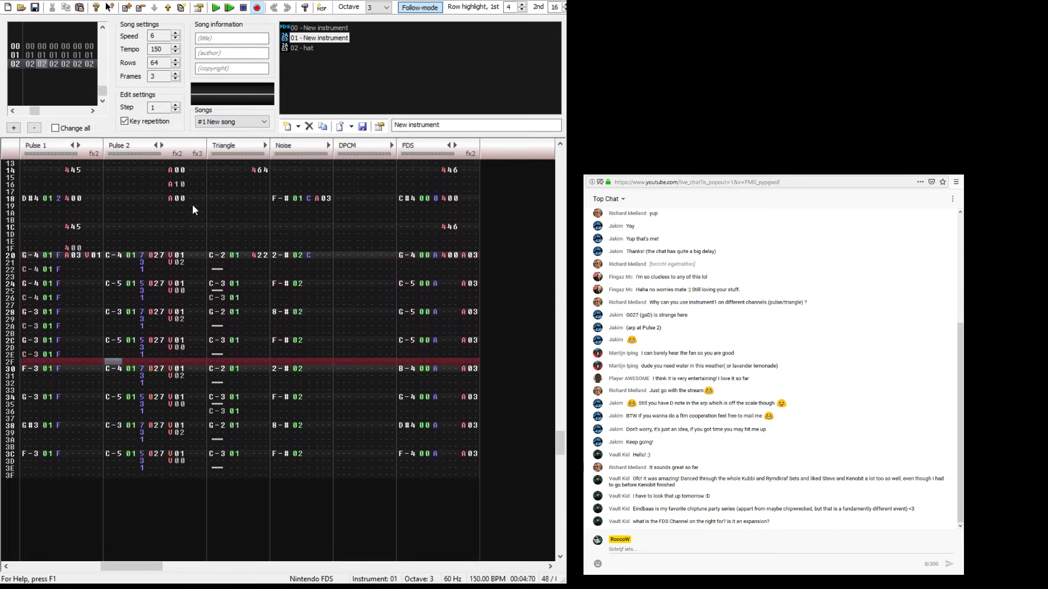
key(Right)
key(Right)
key(Right)
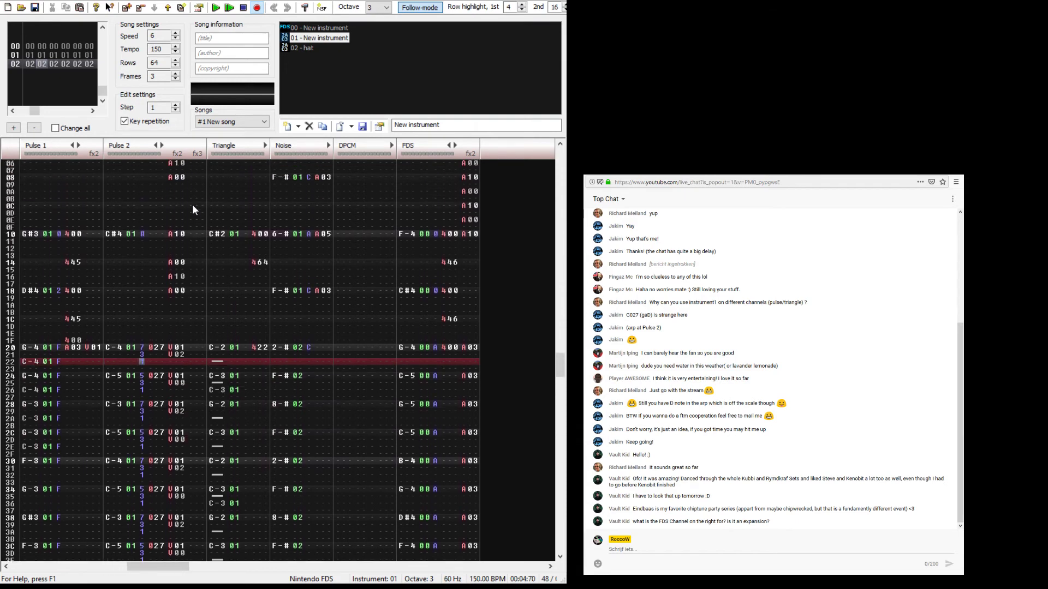
Step: Play back frame 02 and clear the Pulse 2 volumes in rows 2A, 32 and 3A
key(Return)
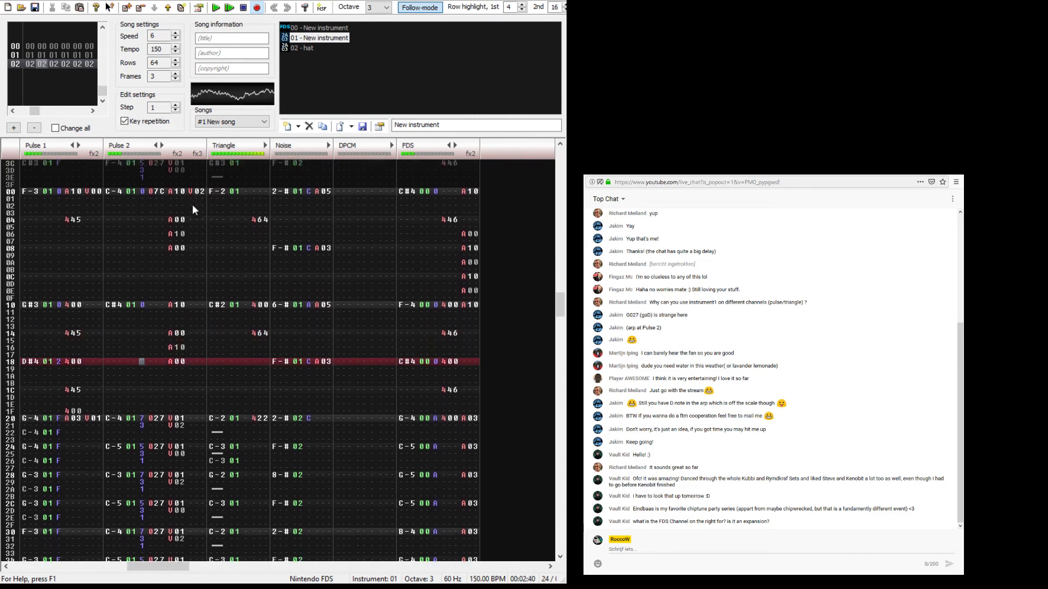
key(Return)
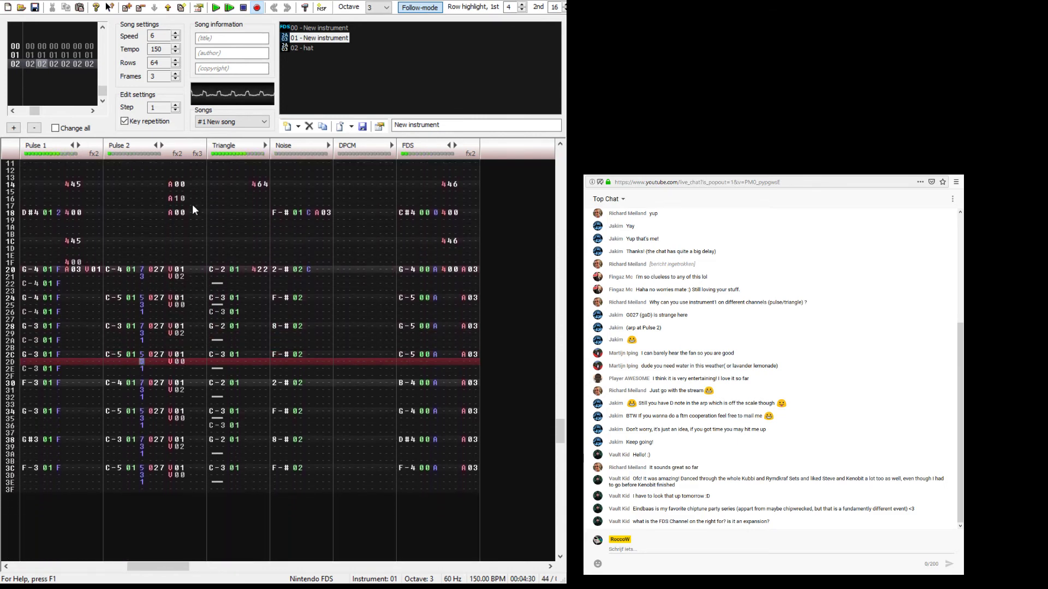
key(Up)
key(Up)
key(Up)
key(Delete)
key(Down)
key(Down)
key(Down)
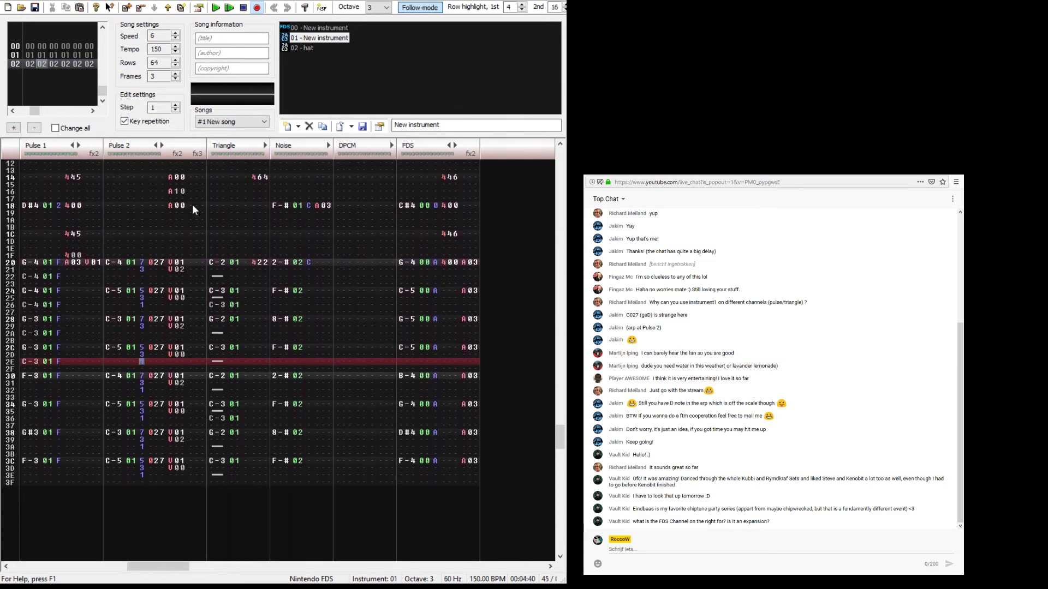
key(Down)
key(Down)
key(Down)
key(Down)
key(Down)
key(Down)
key(Down)
key(Down)
key(Down)
key(Down)
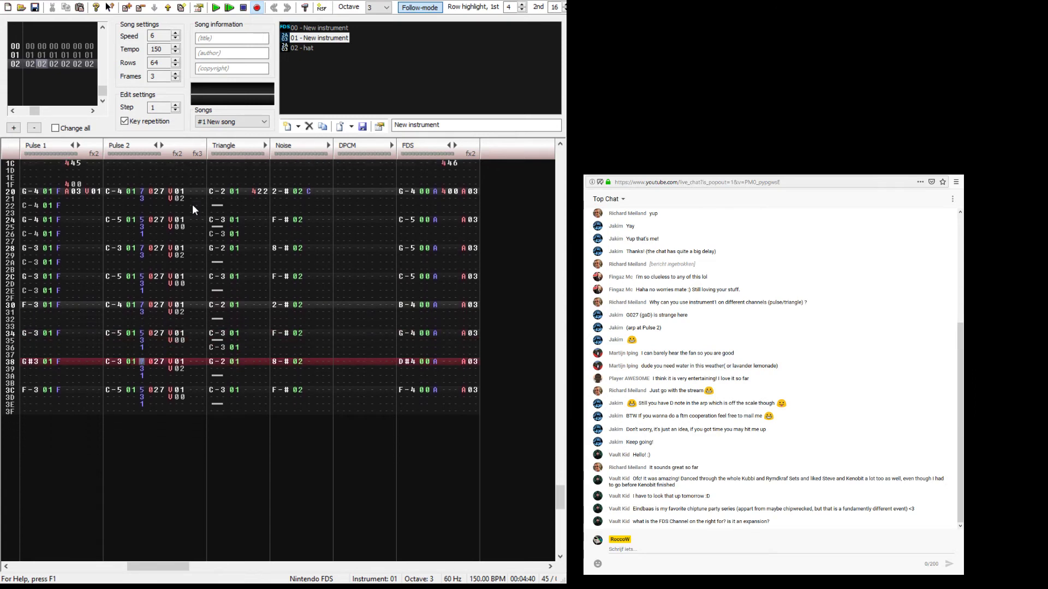
key(Up)
key(Up)
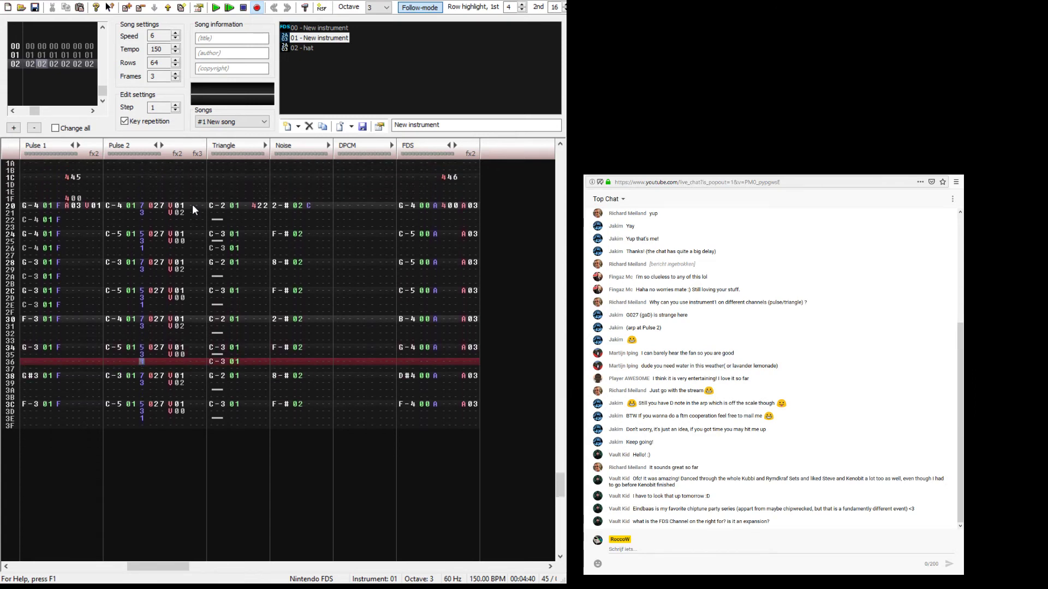
Step: Save the module and play the song from frame 00 through frame 02
key(ctrl+s)
key(Up)
key(Up)
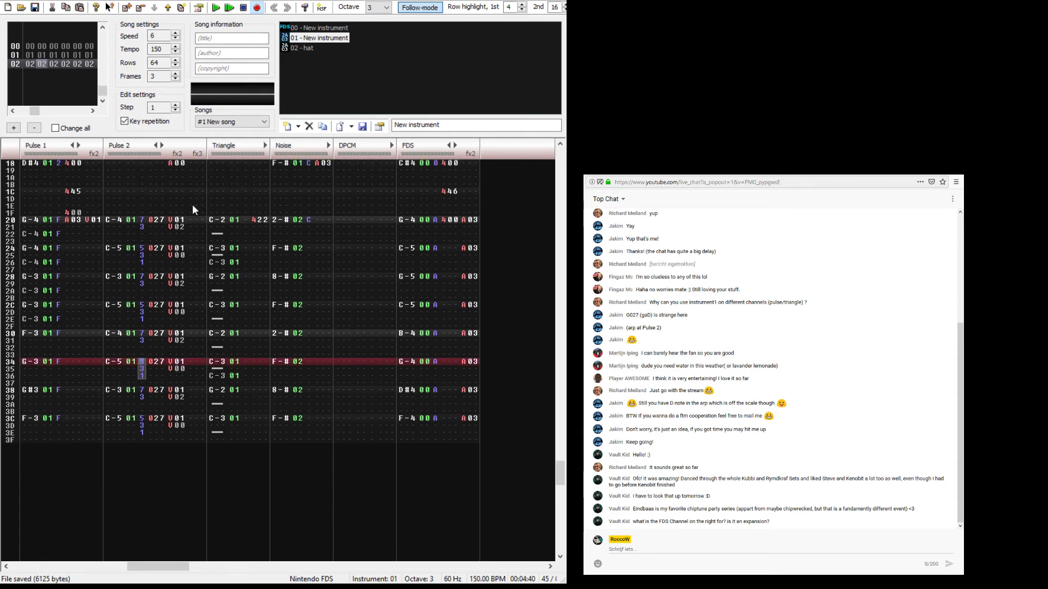
drag(106, 217, 192, 459)
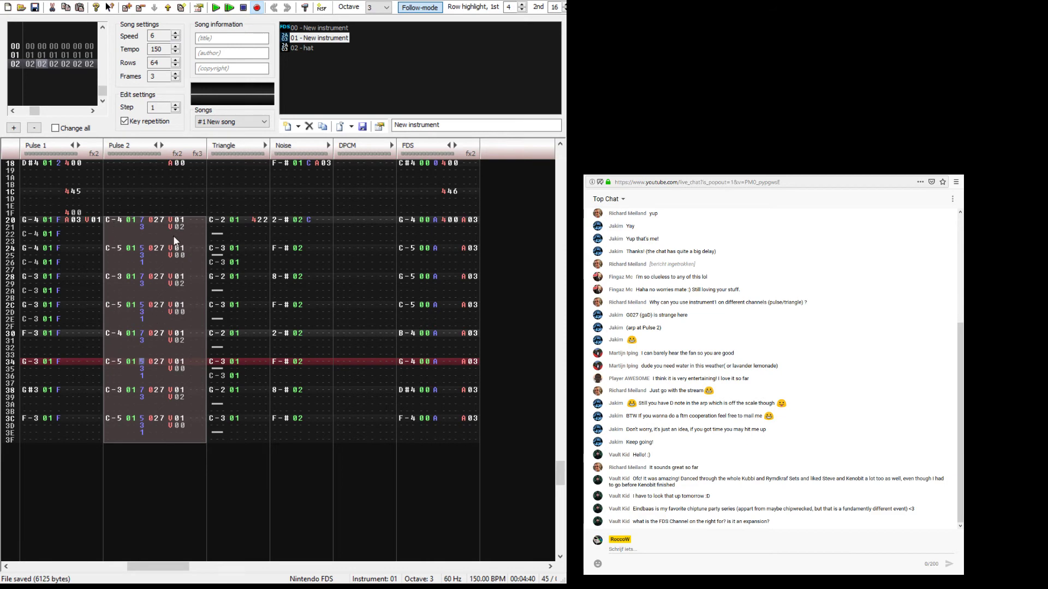
click(183, 223)
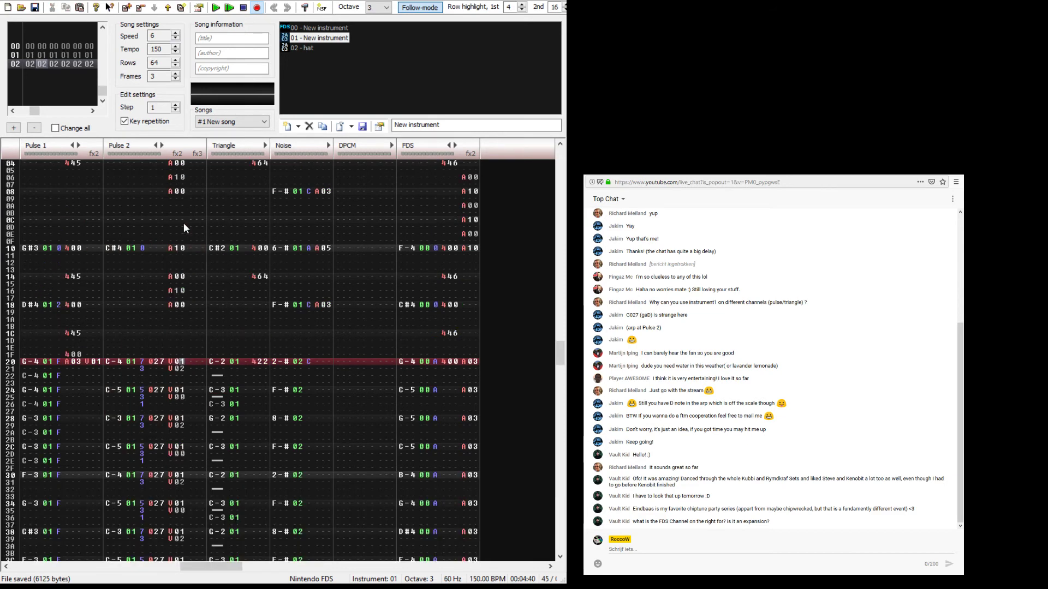
click(17, 47)
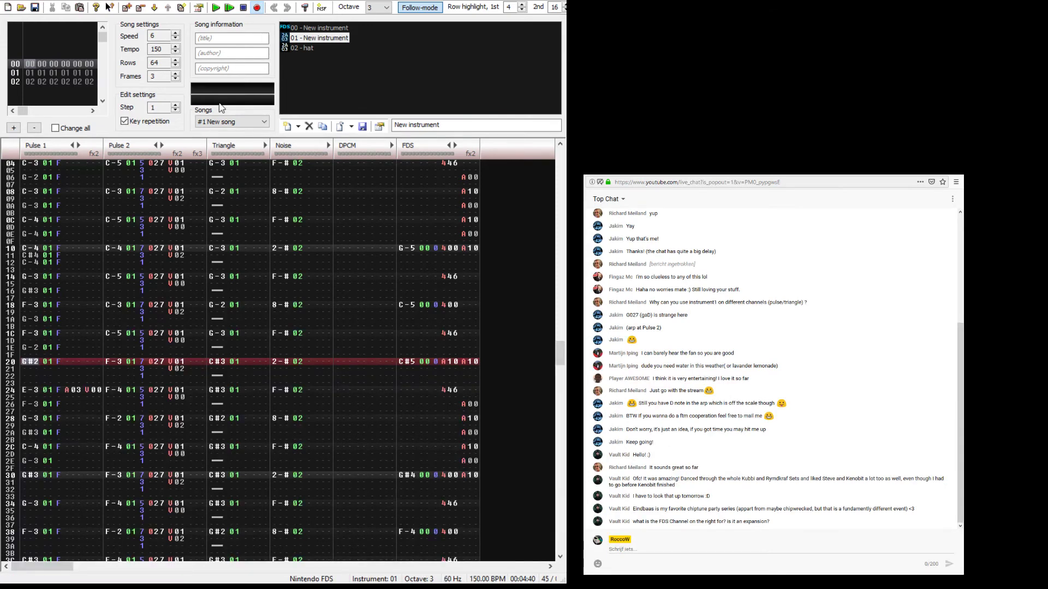
key(Return)
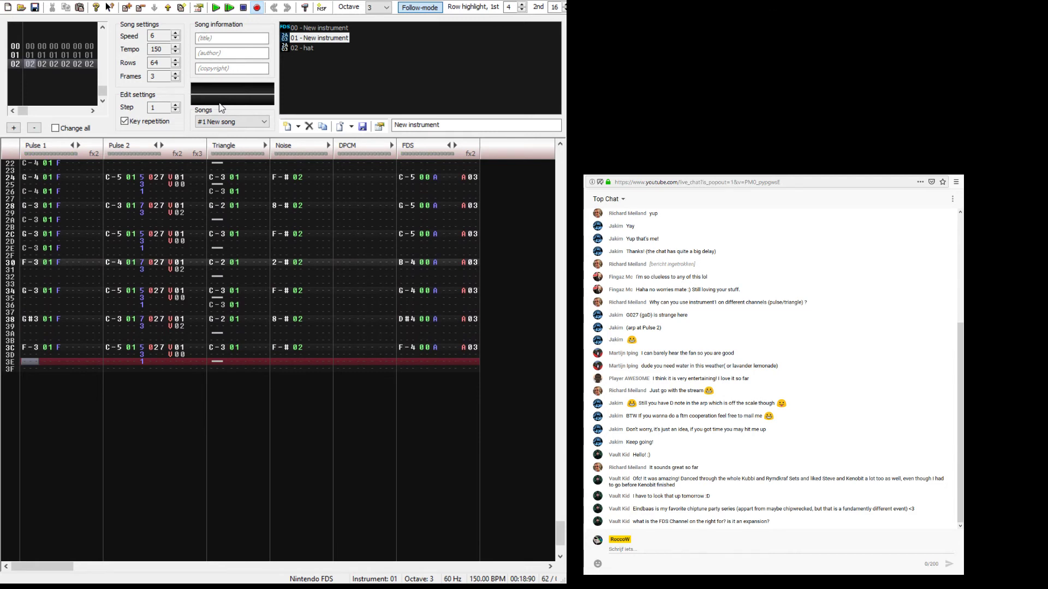
Step: Enter effect A00 in the Noise channel at row 20 of frame 02
key(Up)
key(Up)
key(Up)
key(Up)
key(Up)
key(Up)
key(Up)
key(Up)
key(Up)
key(Up)
key(Up)
key(Up)
key(Up)
key(Up)
key(Up)
key(Up)
key(Up)
key(Up)
key(Up)
key(Up)
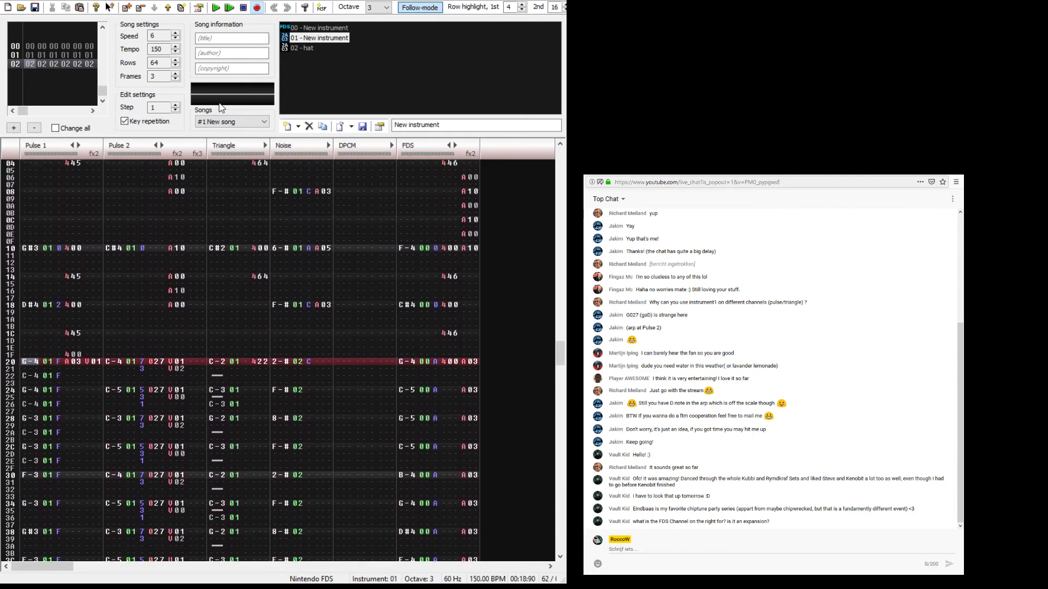
key(Right)
key(Right)
key(Right)
key(Right)
key(Right)
key(Right)
key(Right)
key(Right)
key(Right)
key(Right)
key(Right)
key(Right)
key(Right)
key(Right)
key(Right)
key(Right)
key(Right)
key(Right)
key(Right)
key(Right)
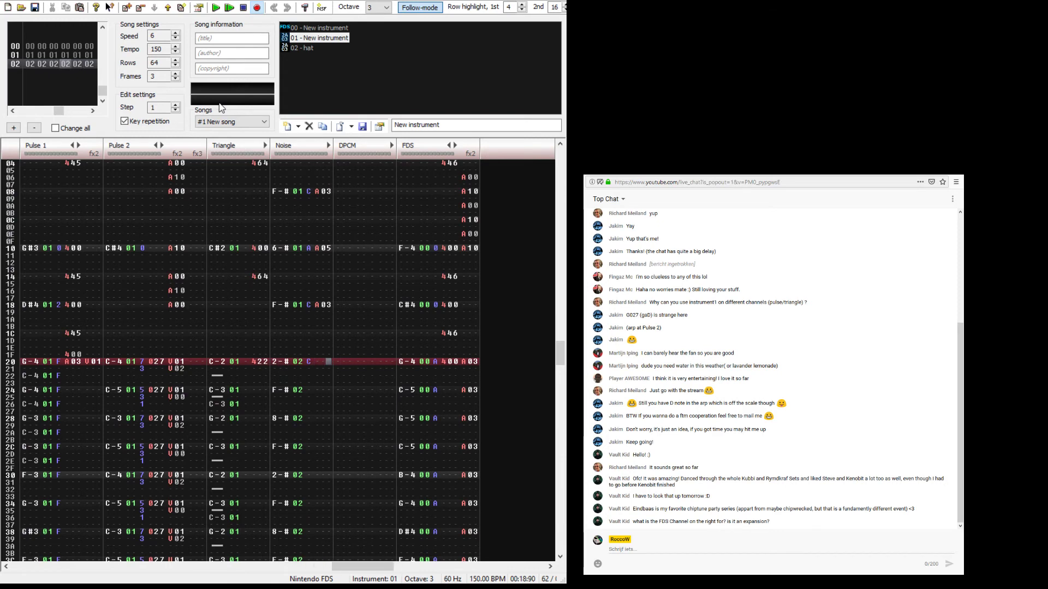
text(a00)
Step: Set the Pulse 1 volume in row 18 of frame 02 to 5 and play the frame back
key(Up)
key(Up)
key(Up)
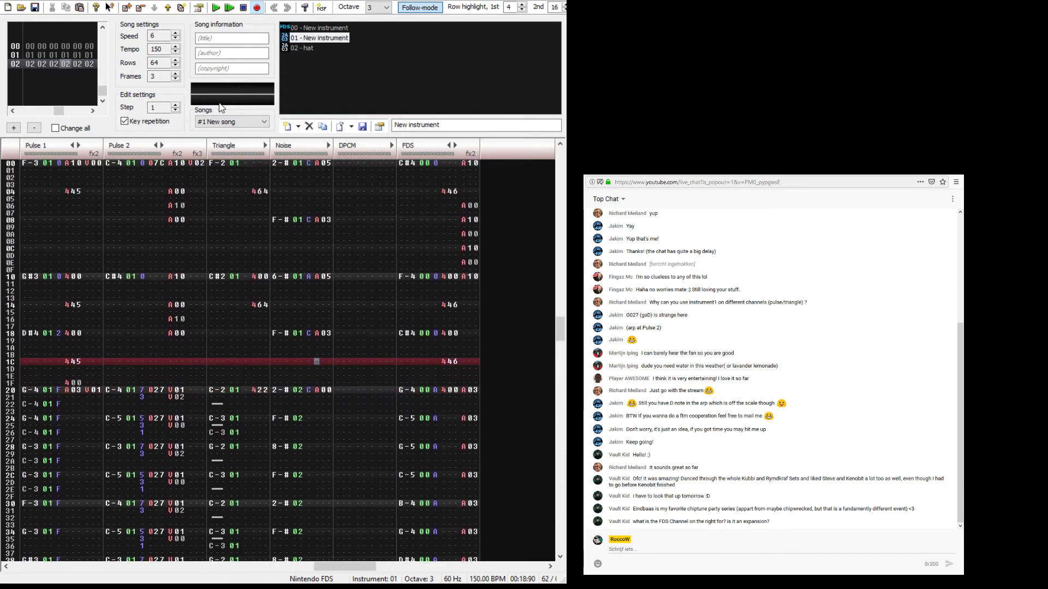
key(Left)
key(Left)
key(Left)
key(Left)
key(Left)
key(Left)
key(Left)
key(Left)
key(Left)
key(Left)
key(Left)
key(Left)
key(Left)
key(Left)
key(Left)
key(Left)
key(Left)
key(Left)
key(Left)
key(Left)
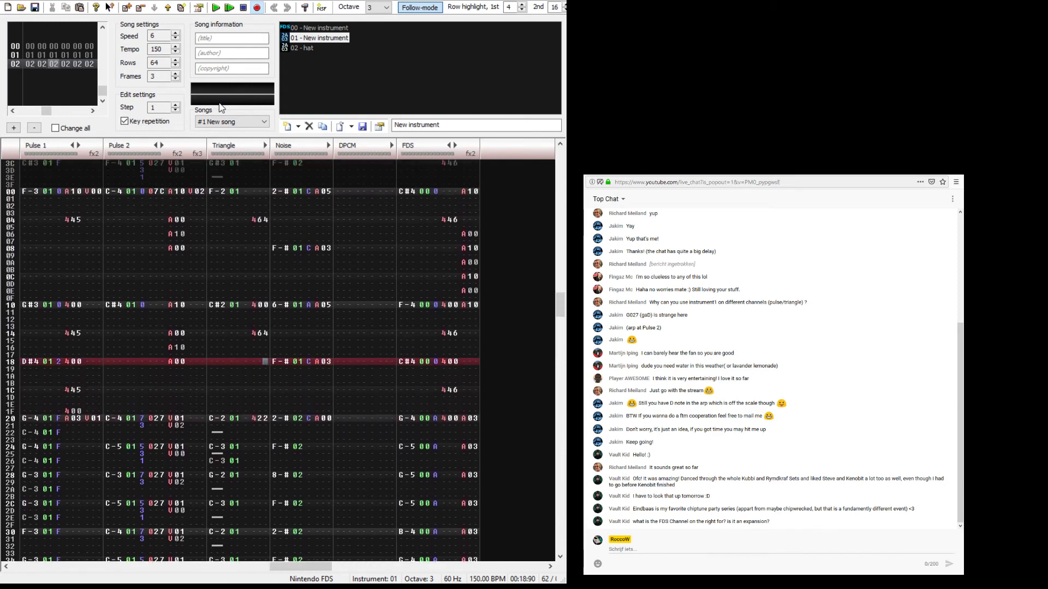
key(Left)
key(Left)
key(Left)
key(Left)
key(Left)
key(Left)
key(Left)
key(Left)
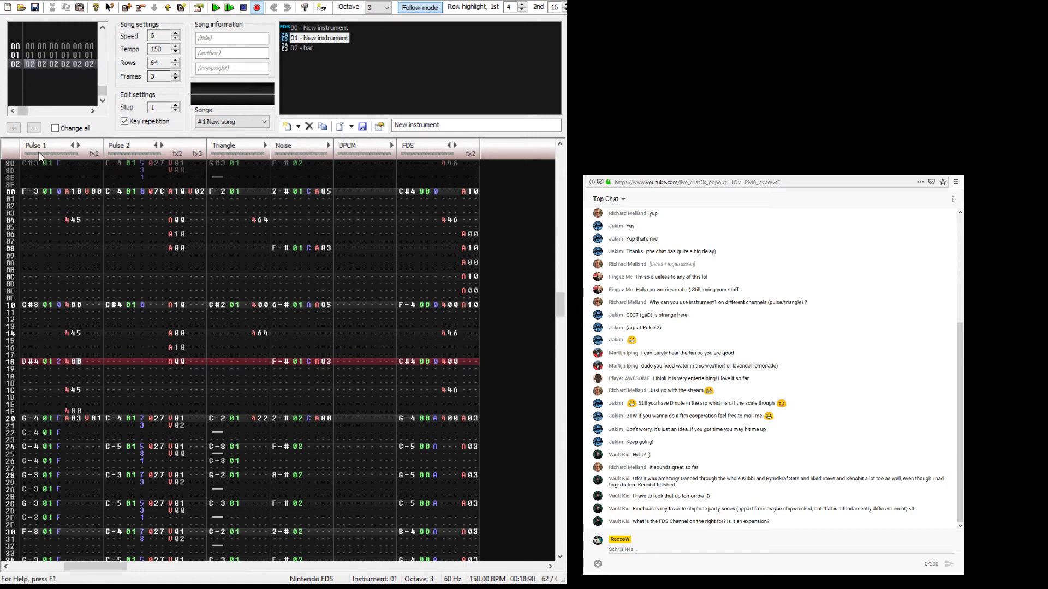
click(59, 362)
text(5)
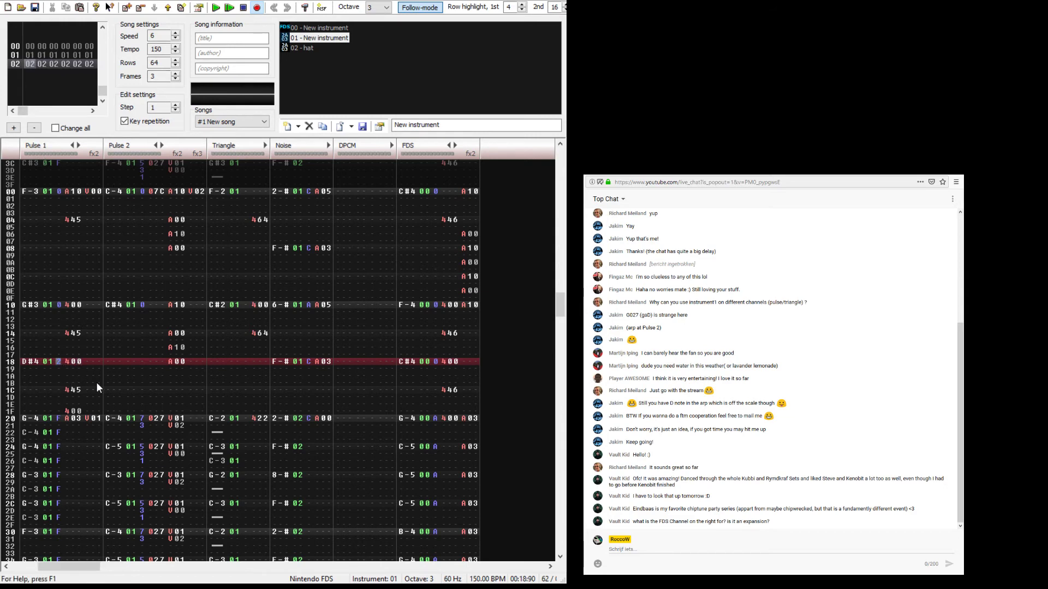
key(Return)
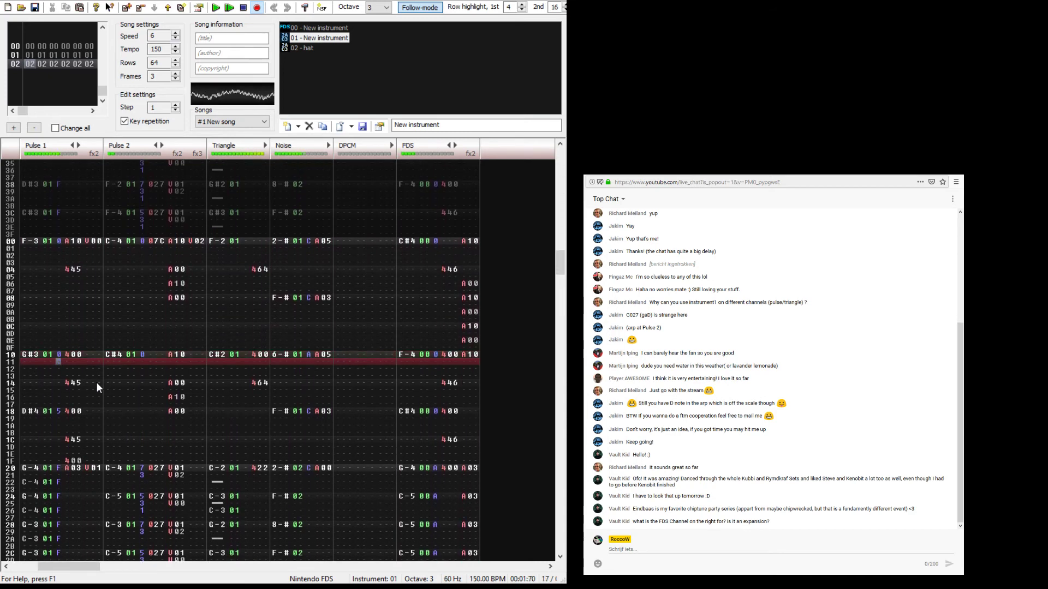
key(Return)
Step: Set the Pulse 1 volume in row 18 of frame 02 to 3 and play it back into row 20
key(Up)
key(Up)
key(Up)
key(Up)
key(Up)
key(Up)
key(Up)
key(Up)
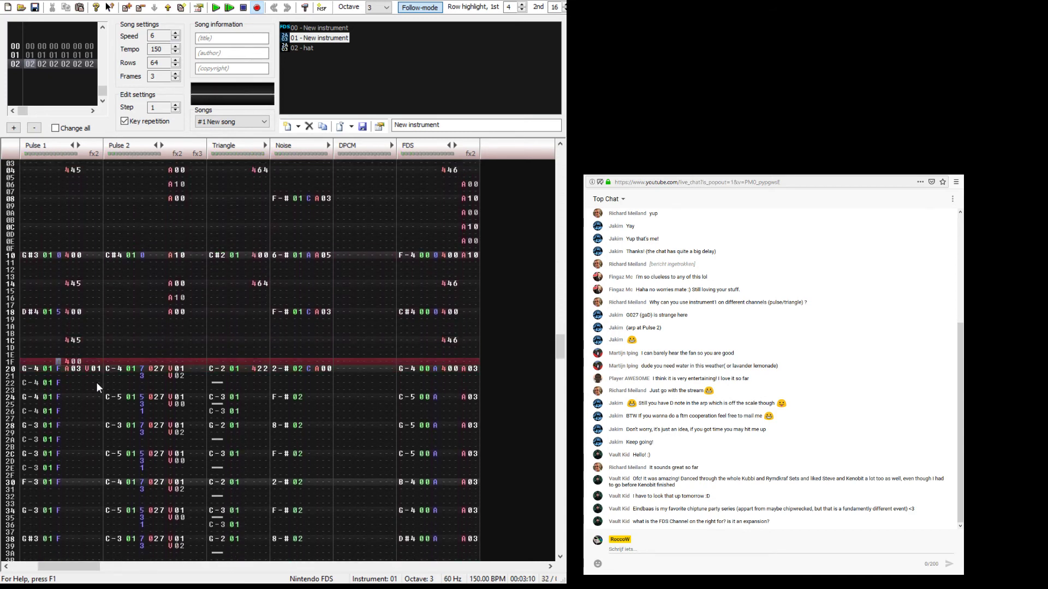
text(3)
key(Return)
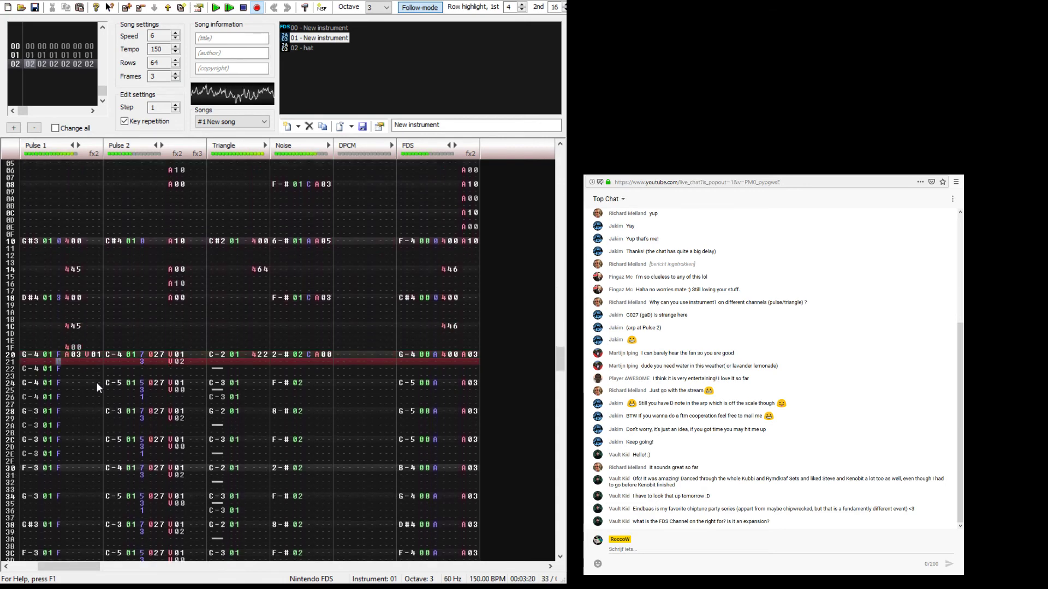
key(Return)
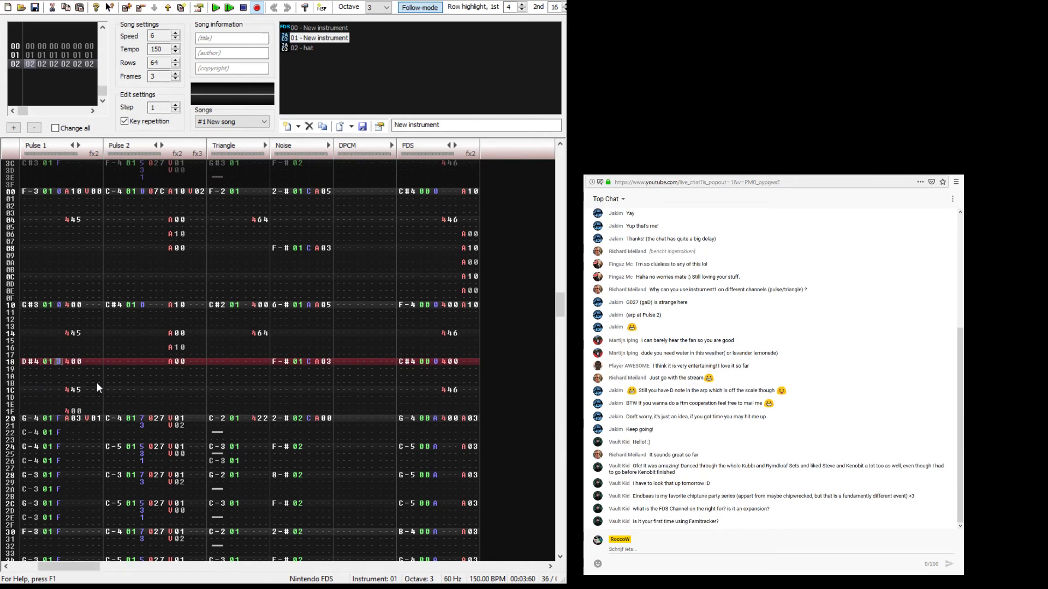
key(Down)
key(Down)
key(Down)
key(Down)
key(Down)
key(Down)
key(Down)
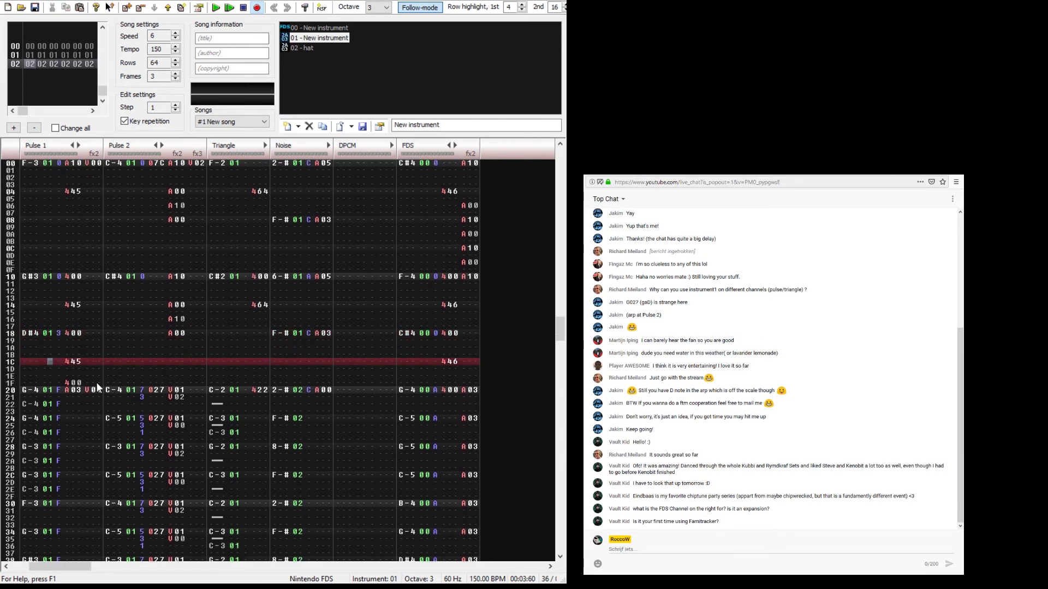
key(Left)
key(Left)
key(Left)
key(Left)
key(Down)
key(Right)
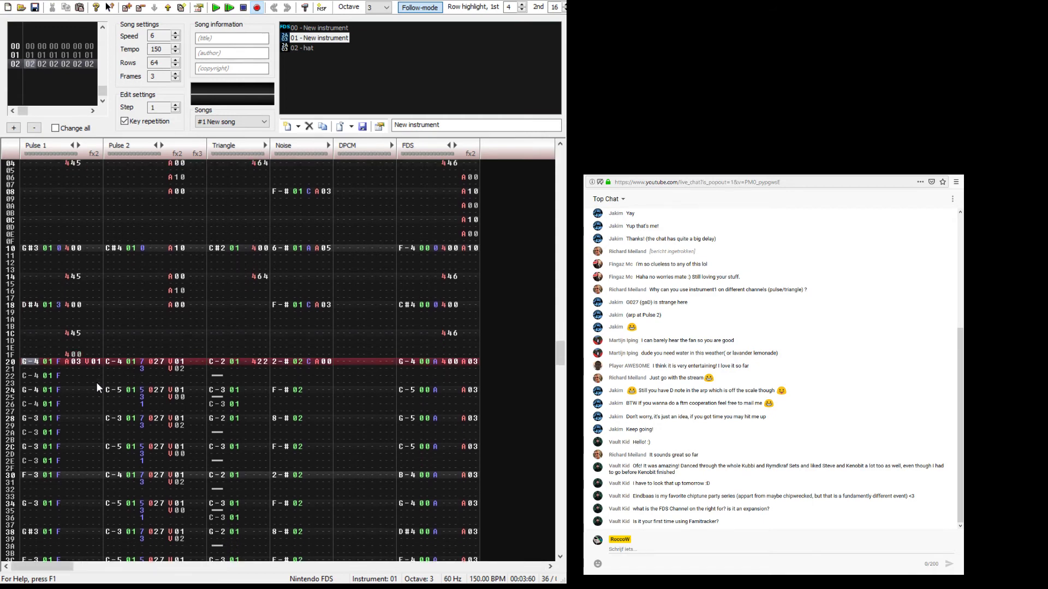
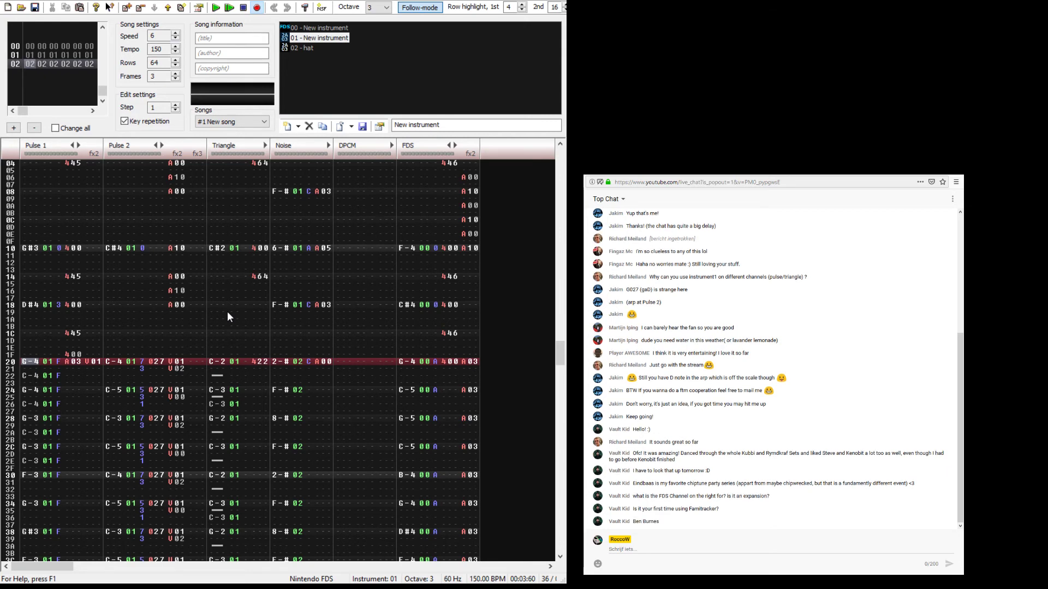
Step: Save the module again and replay the whole song starting in frame 00
key(ctrl+s)
click(350, 334)
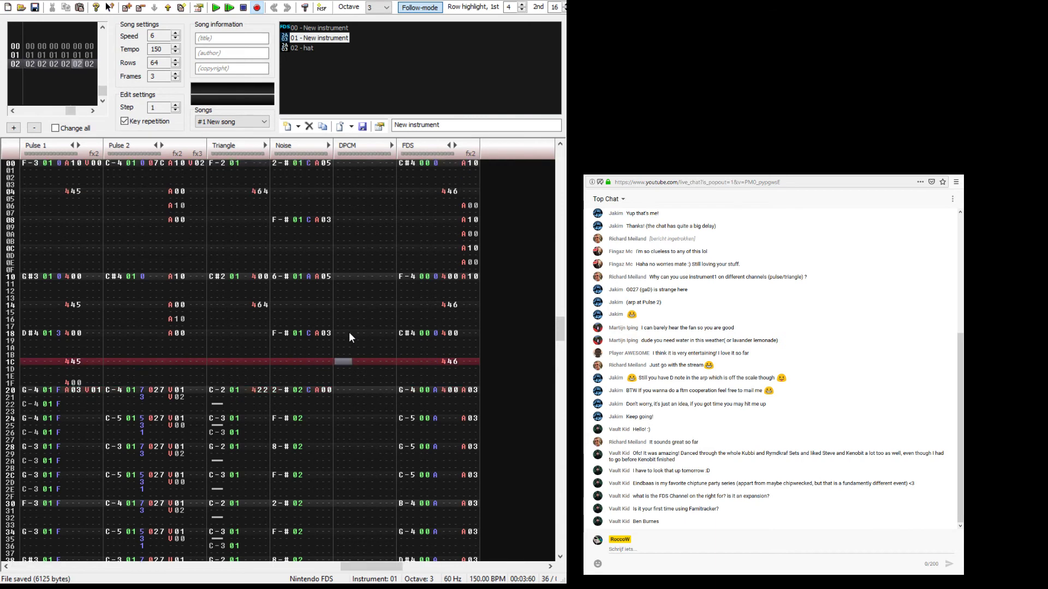
key(ctrl+Right)
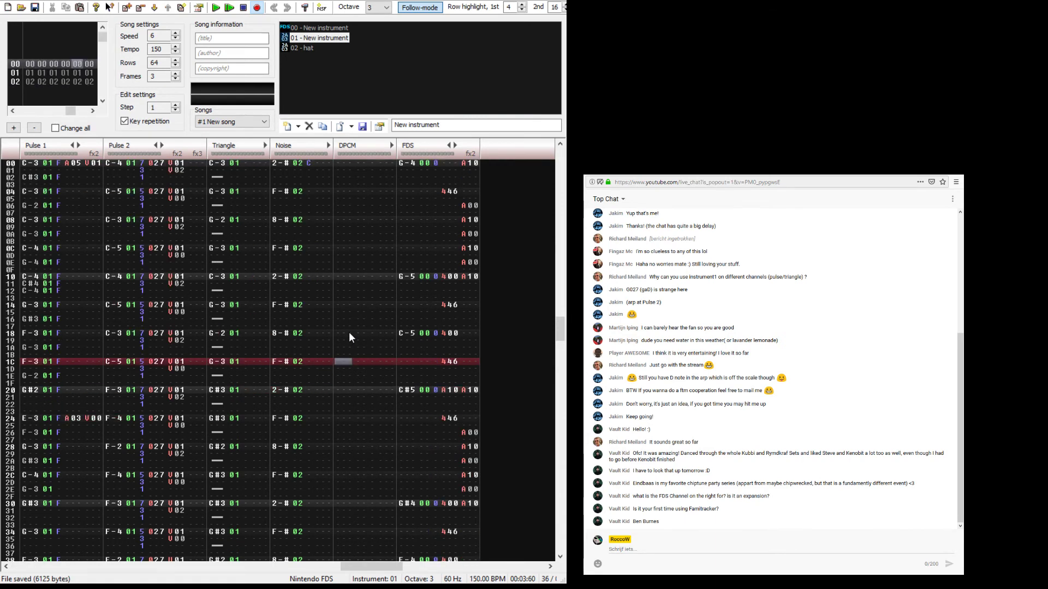
key(Tab)
key(Tab)
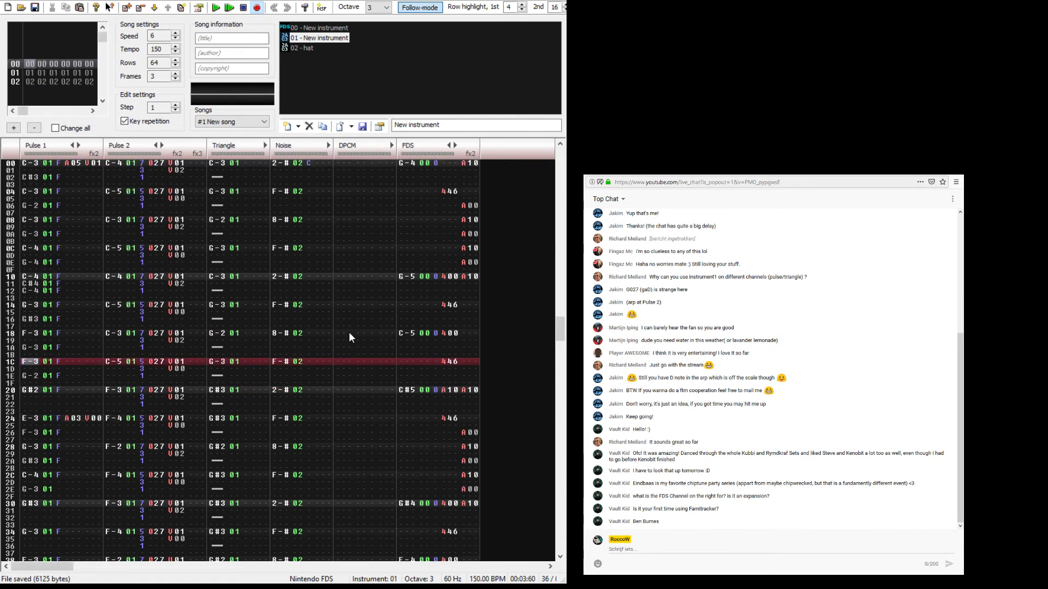
key(Return)
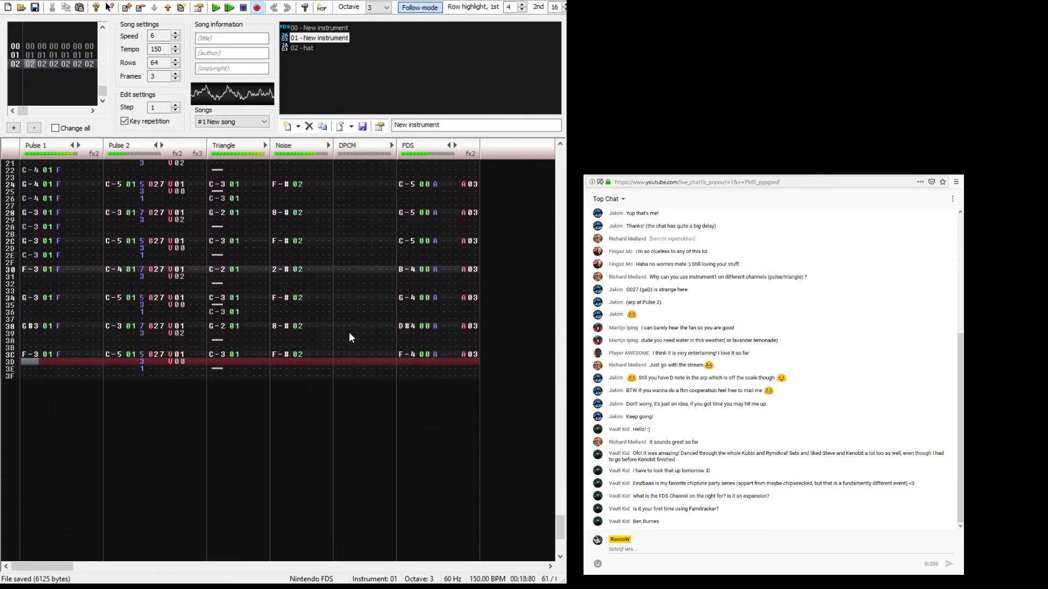
Step: Set the Pulse 1 effect in row 1F of frame 02 to 421 and play the passage back
key(Return)
key(Up)
key(Up)
key(Up)
key(Up)
key(Up)
key(Up)
key(Up)
key(Up)
key(Up)
key(Up)
key(Up)
key(Up)
key(Up)
key(Up)
key(Up)
key(Up)
key(Up)
key(Up)
key(Up)
key(Up)
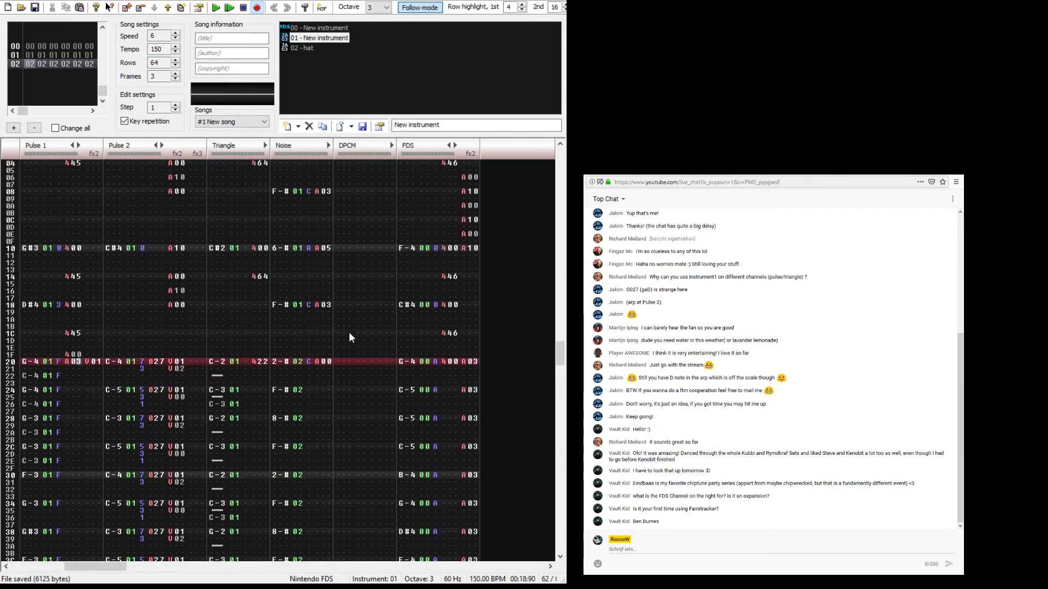
key(Up)
key(1)
key(Up)
key(Left)
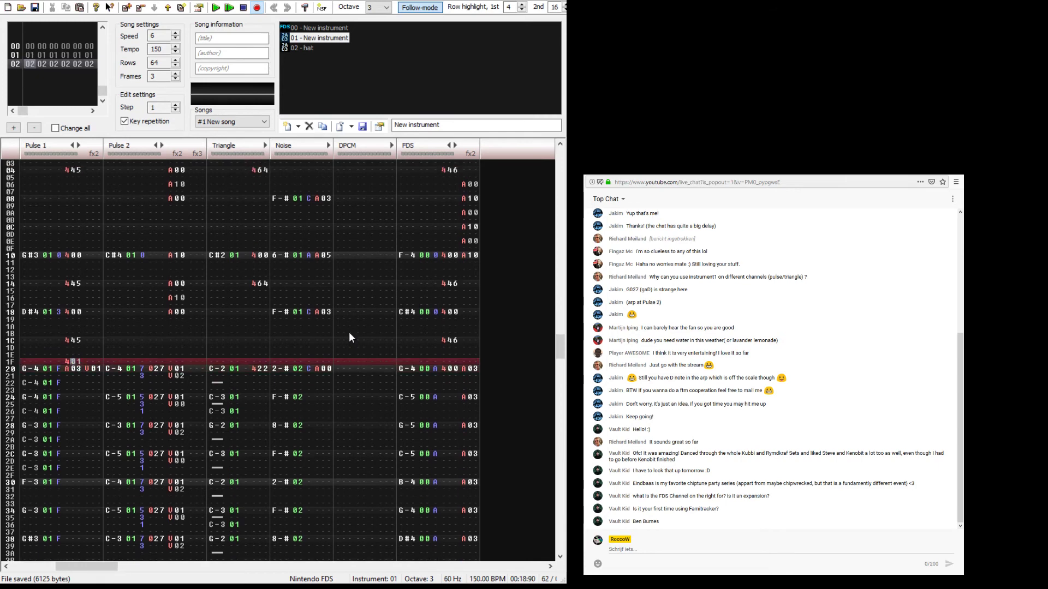
key(1)
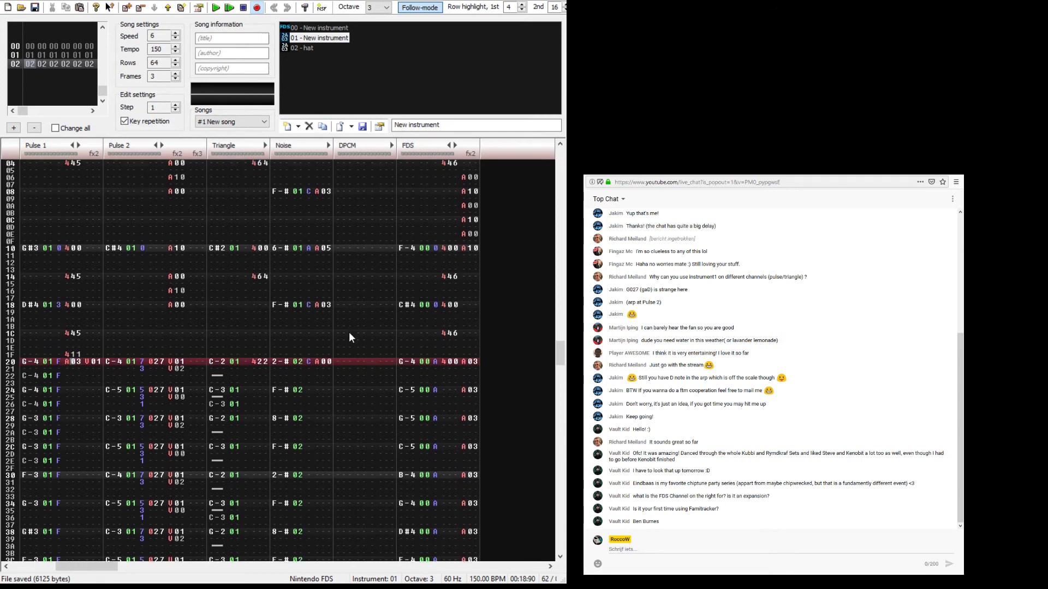
key(Up)
key(2)
key(F7)
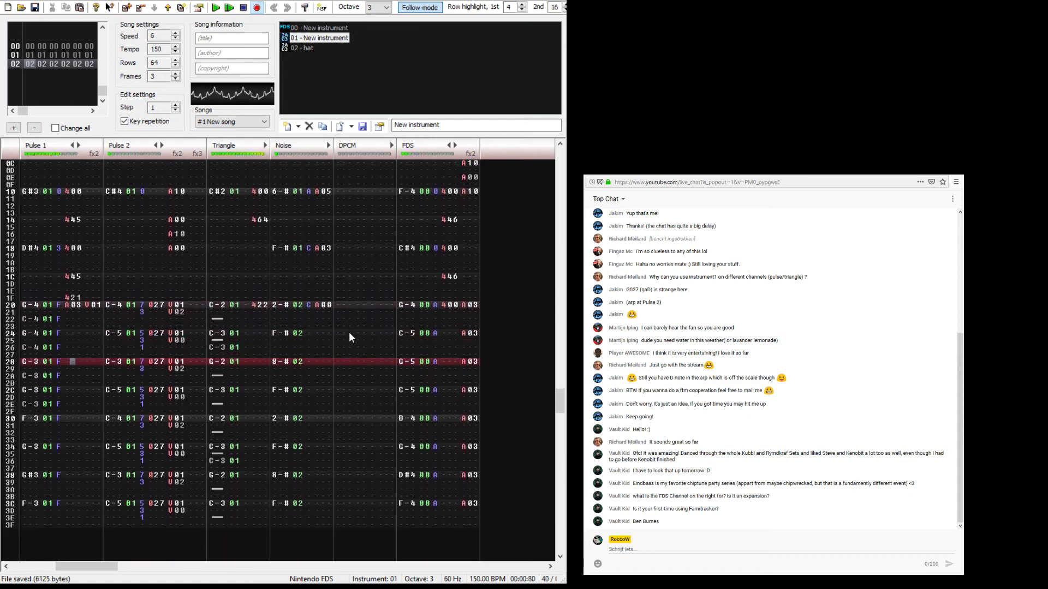
key(F8)
Step: Change the Pulse 1 effect in row 1F of frame 02 to 423 and play the rest of the frame
key(Up)
key(3)
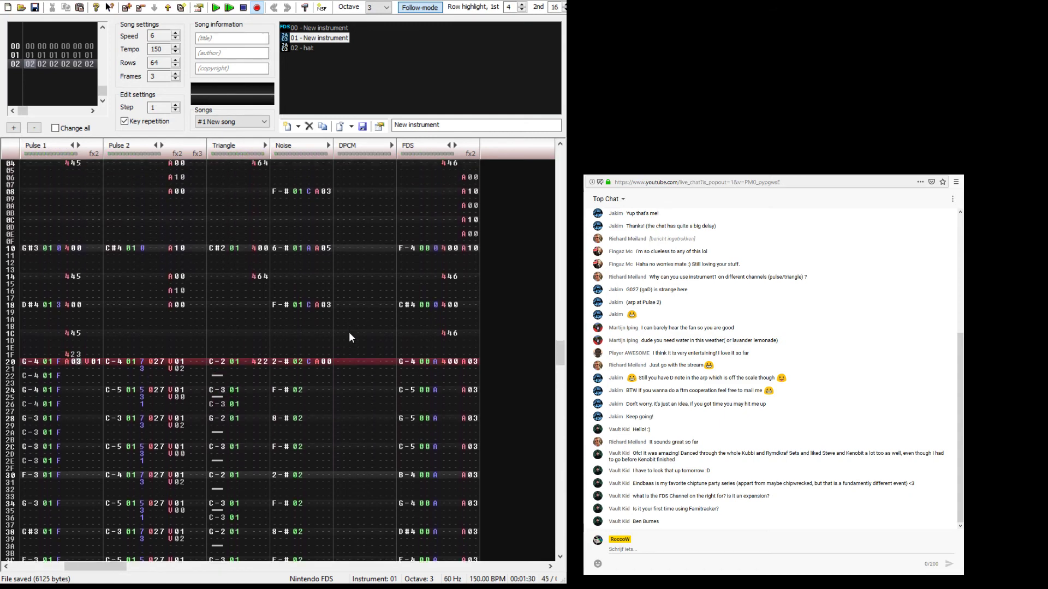
key(F5)
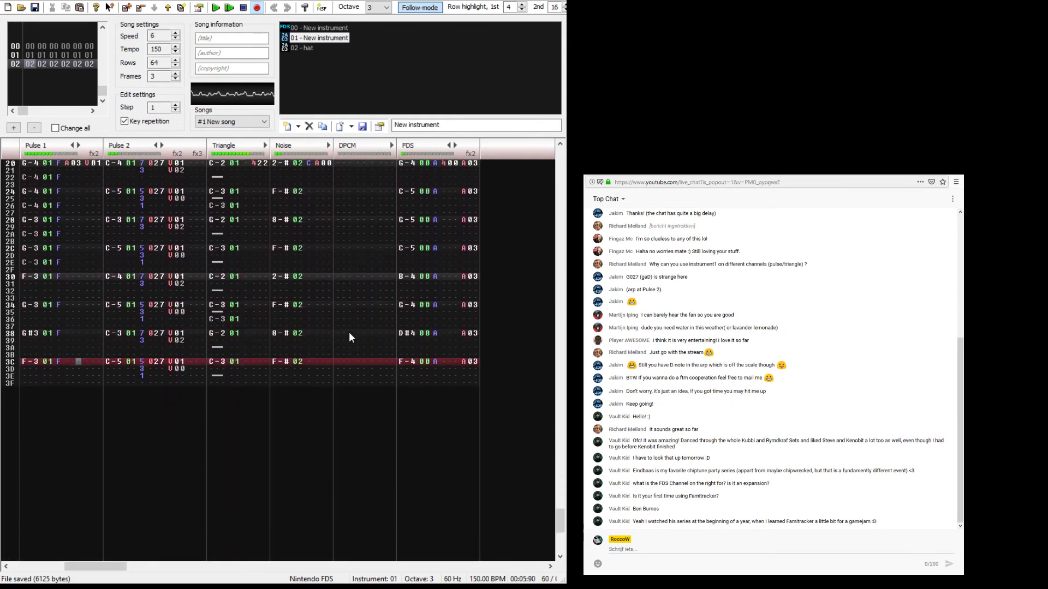
key(Return)
Step: Return to row 20 of frame 02 and duplicate the frame with its own copied patterns as frame 03
key(Down)
key(Up)
key(Up)
key(Up)
key(Up)
key(Up)
key(Up)
key(Up)
key(Up)
key(Up)
key(Up)
key(Up)
key(Up)
key(Up)
key(Up)
key(Up)
key(Up)
key(Up)
key(Up)
key(Up)
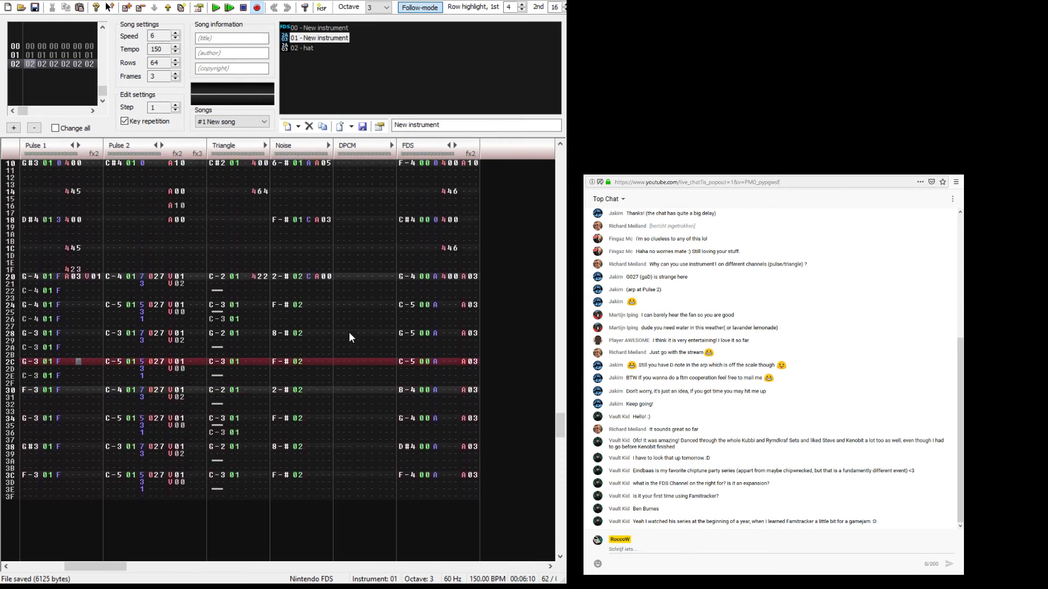
key(Up)
key(Up)
key(Up)
key(Up)
key(Up)
key(Up)
key(Up)
key(Up)
key(Up)
key(Up)
key(Up)
key(Up)
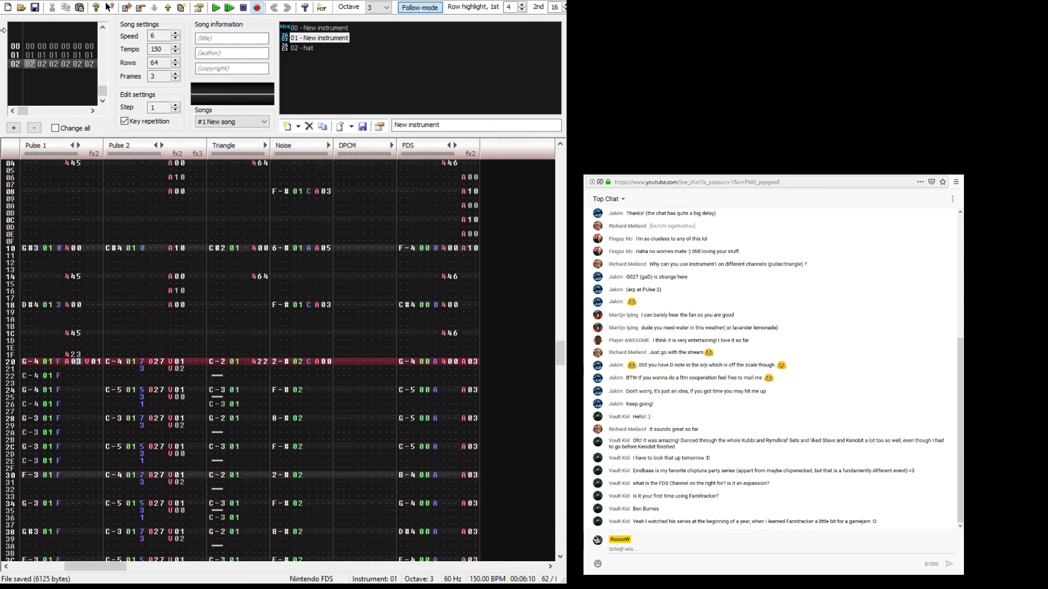
click(127, 7)
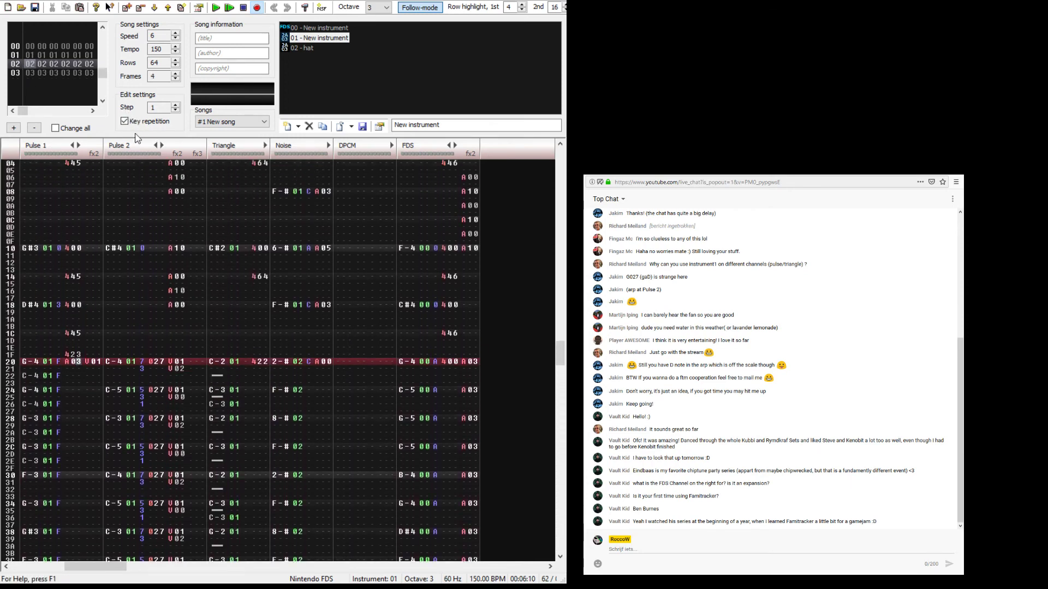
Step: Set the Pulse 1 notes in frame 02 to C-3 in row 20 and F-3 in row 22, clearing the stray note in row 23
click(38, 361)
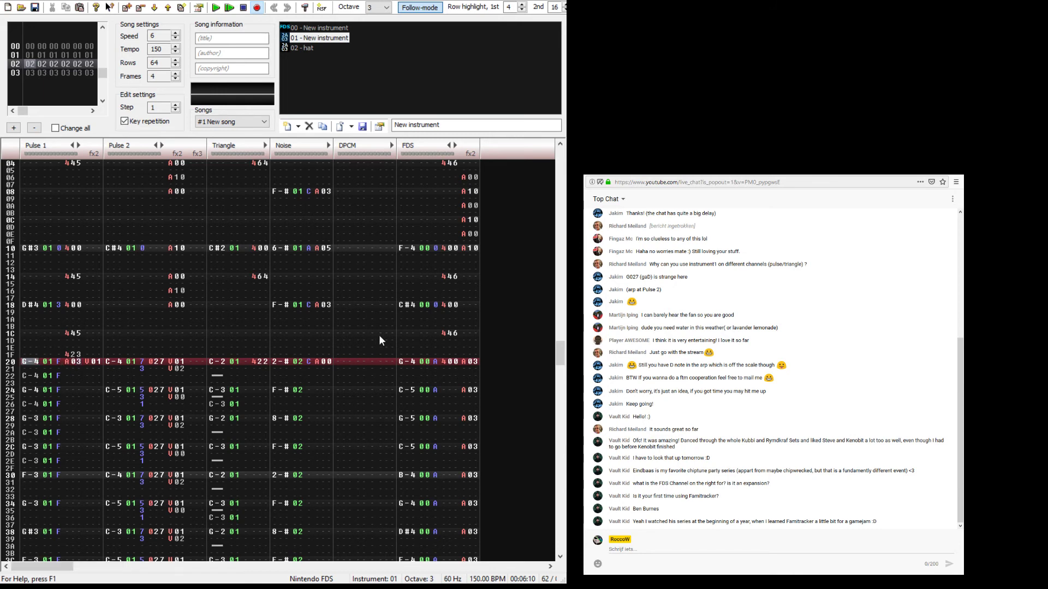
key(z)
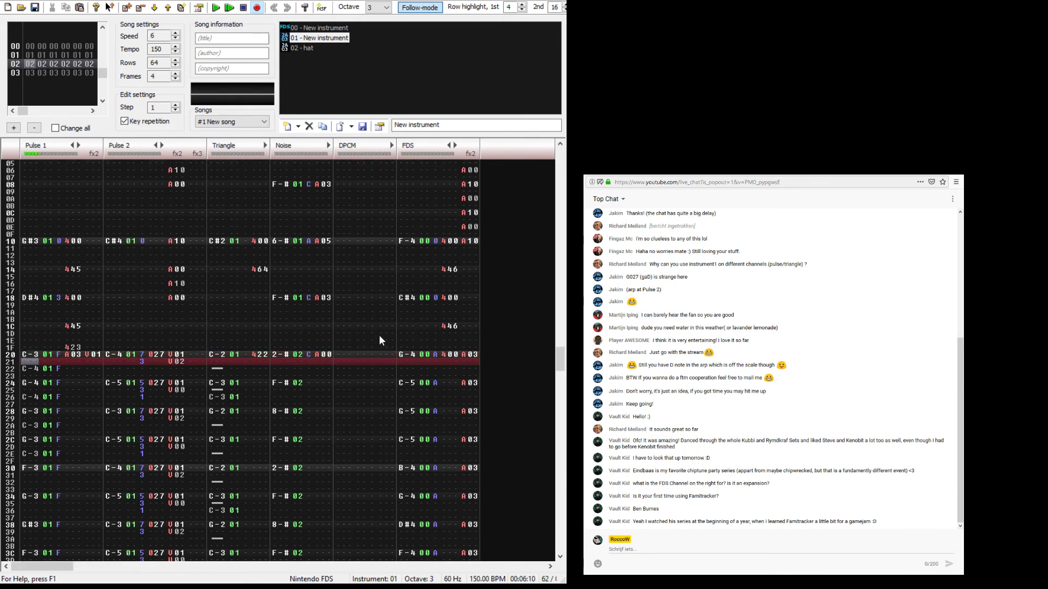
key(Down)
key(Down)
key(x)
key(Up)
key(Up)
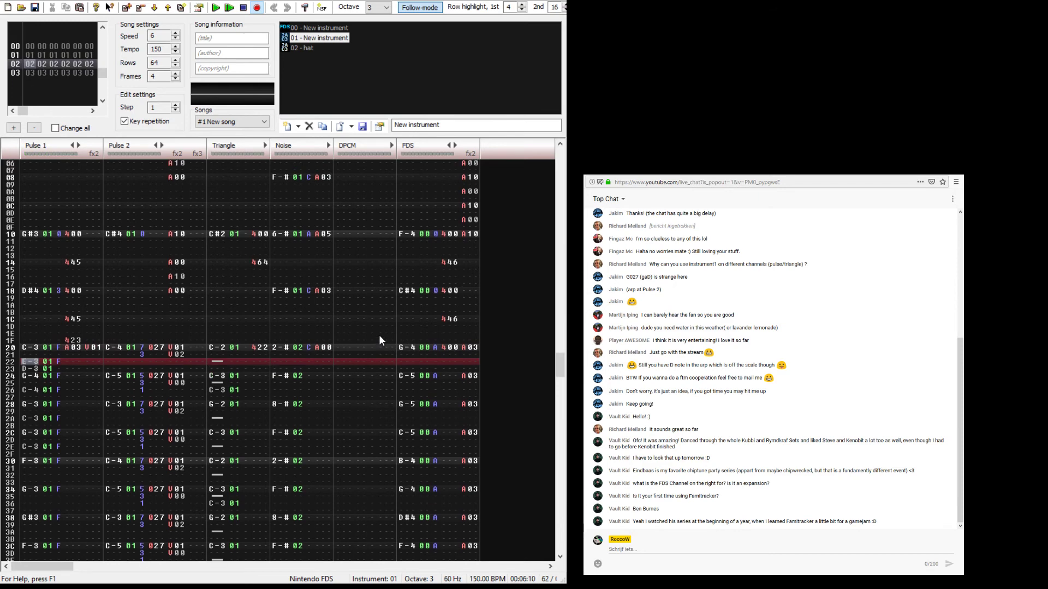
key(x)
key(Up)
key(v)
key(Delete)
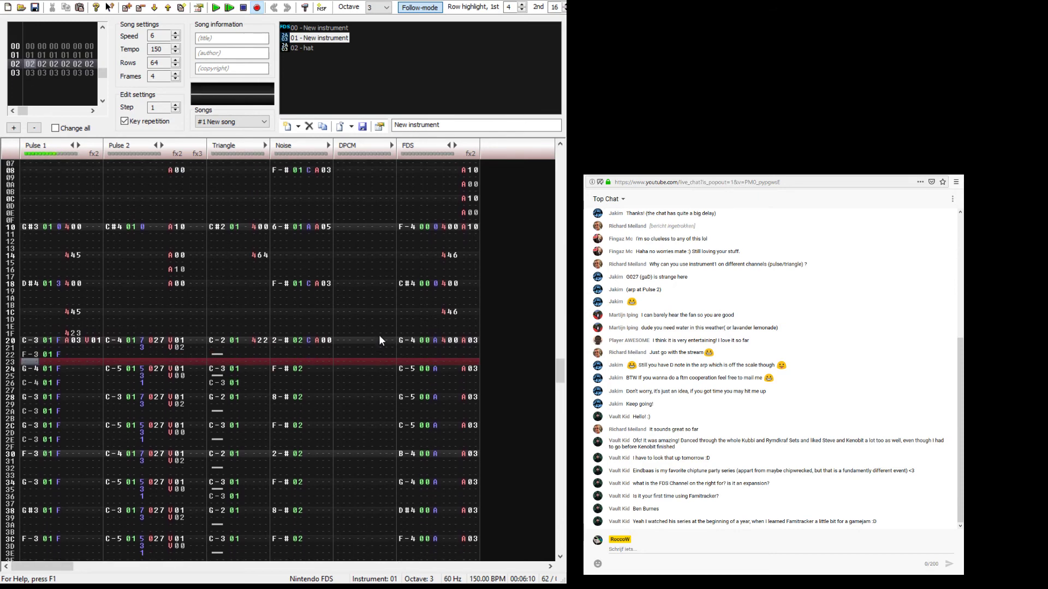
Step: Try C#3 and D#3 as the Pulse 1 note in row 22, and set it back to F-3
key(Up)
key(s)
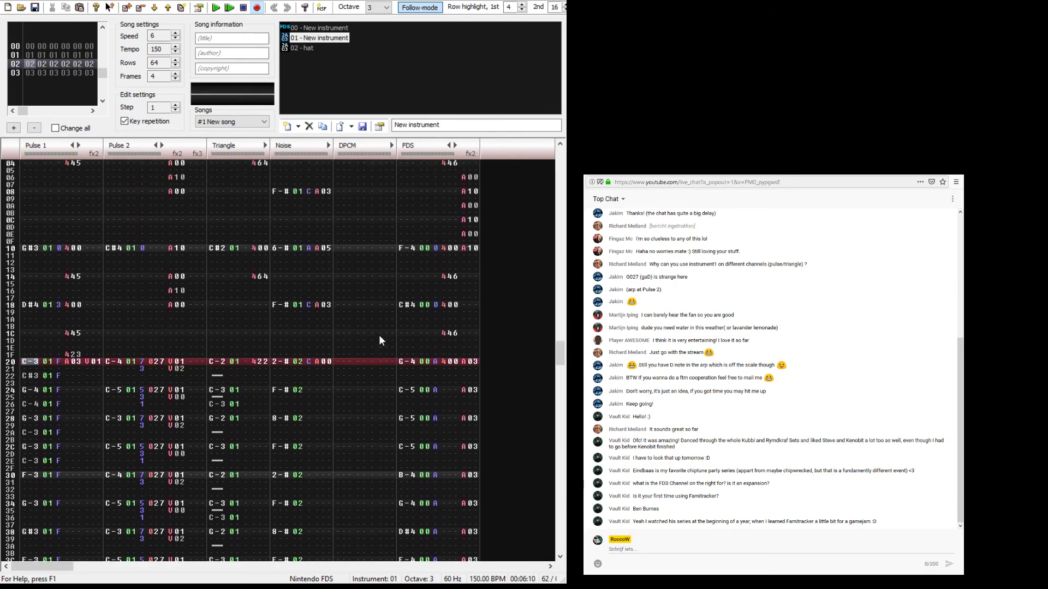
key(d)
key(Up)
key(v)
key(Up)
key(Down)
key(Down)
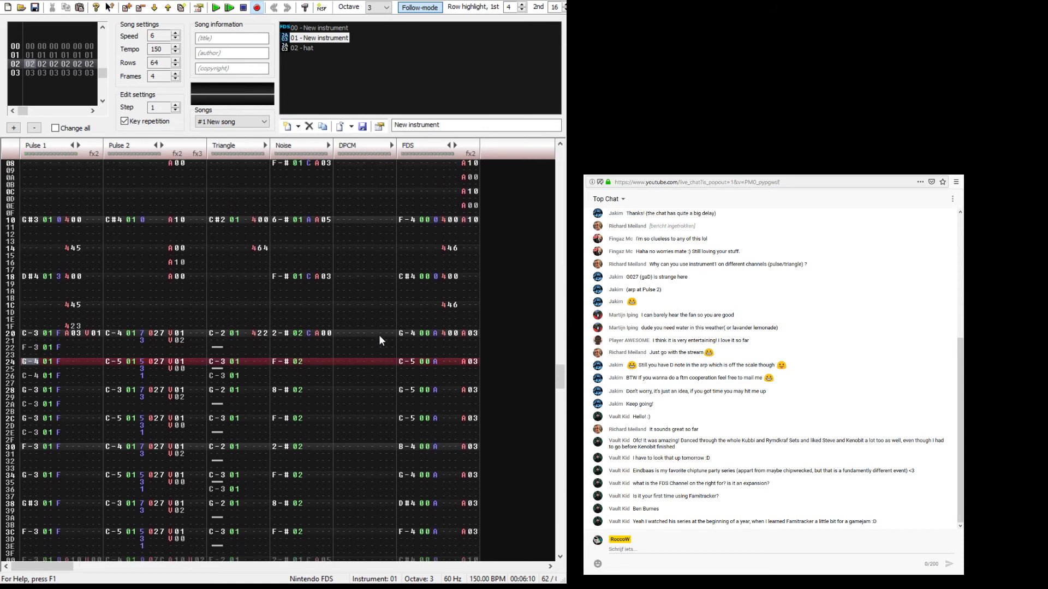
Step: Set the Pulse 1 notes in frame 02 to G-3 in row 24 and B-3 in row 26
key(b)
key(Down)
key(m)
key(Down)
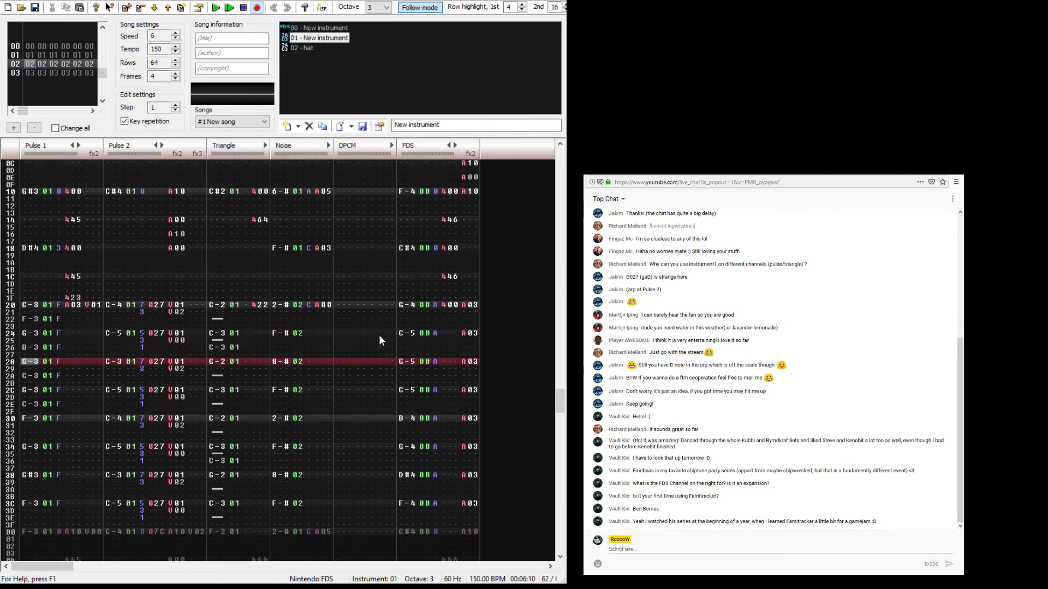
Step: Set the Pulse 1 notes in frame 02 to C-4 in row 28 and G#3 in row 2A
key(q)
key(Down)
key(j)
key(Up)
key(n)
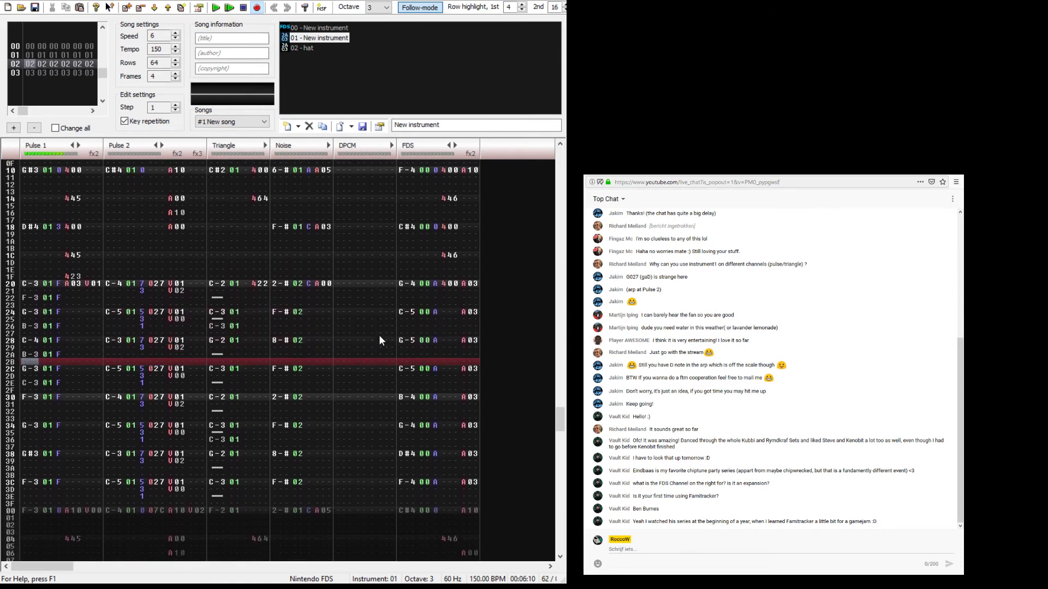
key(Up)
key(n)
key(Up)
key(h)
key(Down)
key(Down)
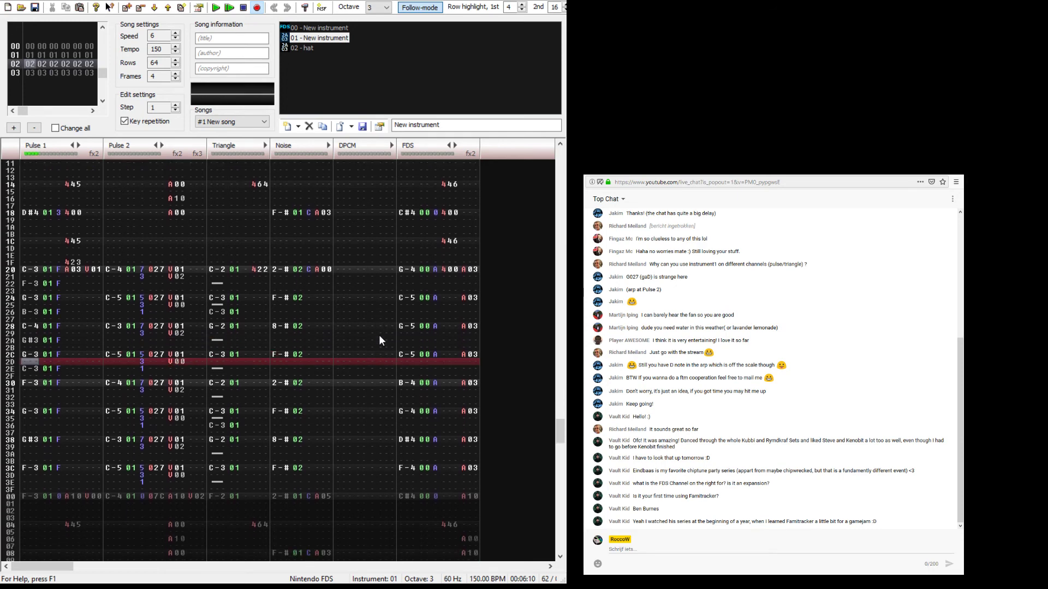
Step: Try several notes in Pulse 1 row 2E, settle on C#3, and set row 30 to C-3
key(Down)
key(c)
key(Up)
key(x)
key(Up)
key(d)
key(Down)
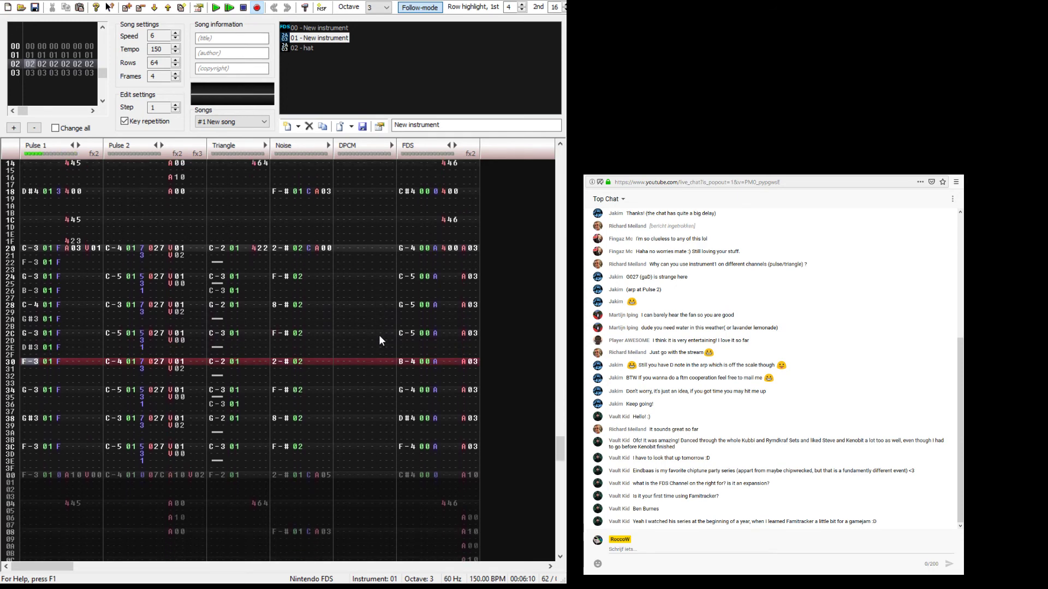
key(Up)
key(Up)
key(s)
key(Down)
key(z)
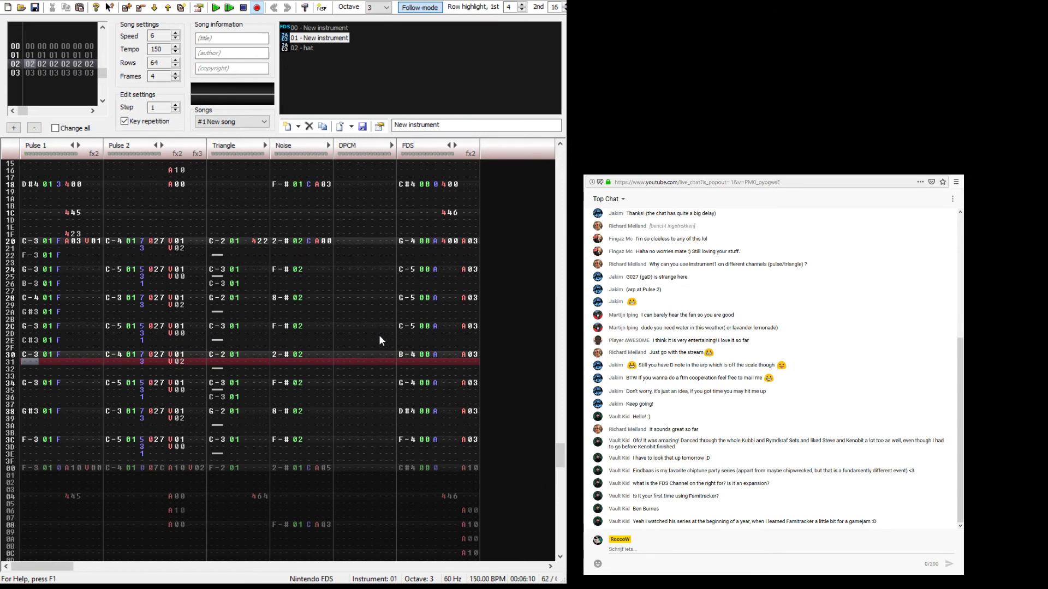
key(Up)
key(Up)
key(Up)
key(Up)
key(Up)
key(Up)
key(Up)
key(Up)
key(Up)
key(Up)
key(Up)
key(Up)
key(Up)
key(Up)
key(Up)
key(Up)
key(Up)
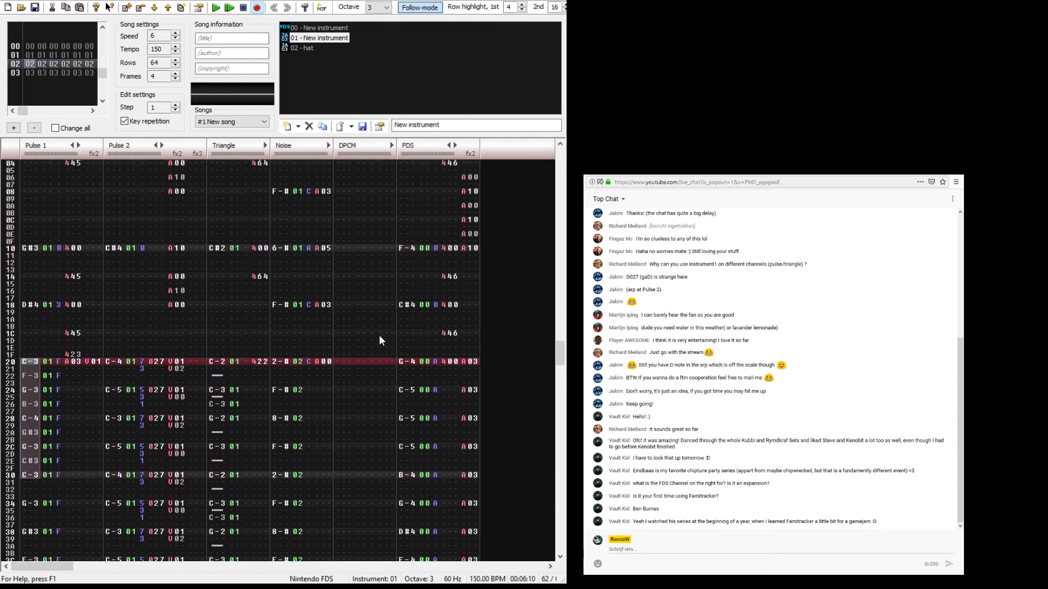
key(Right)
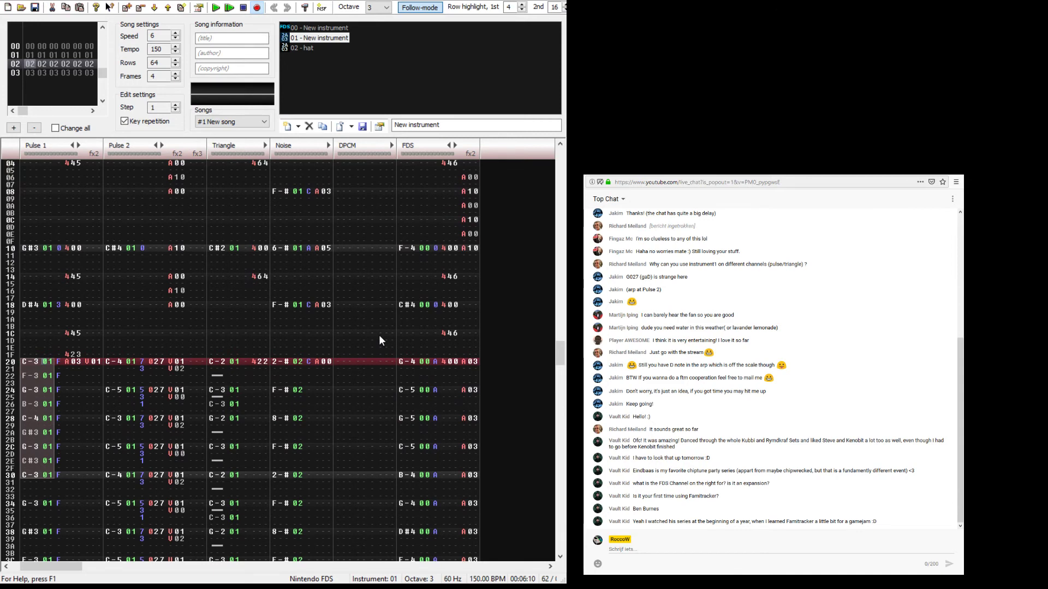
Step: Save the module with the new frame and the rewritten Pulse 1 melody
click(31, 64)
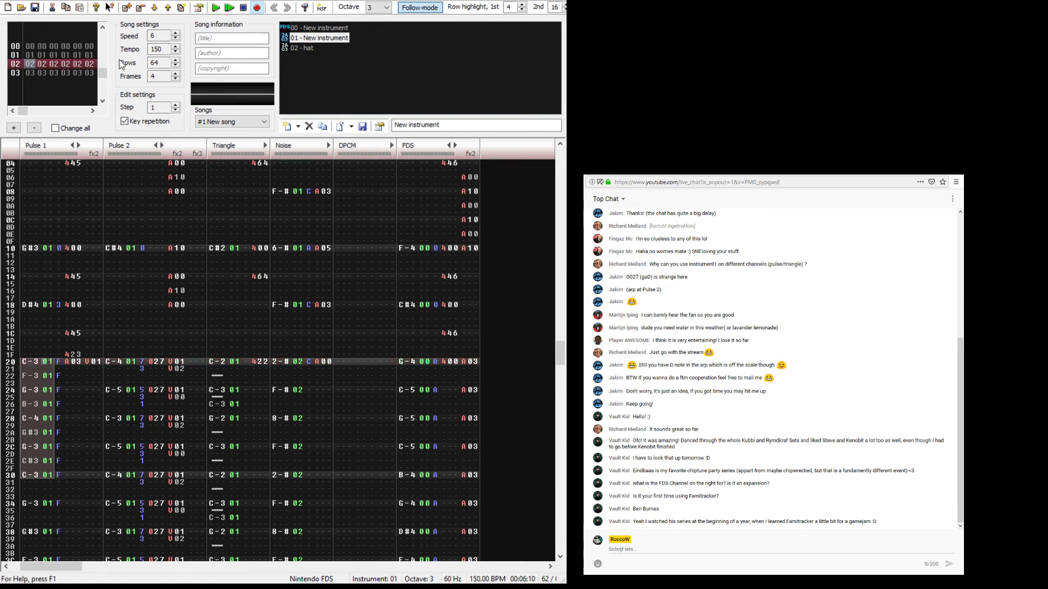
click(35, 7)
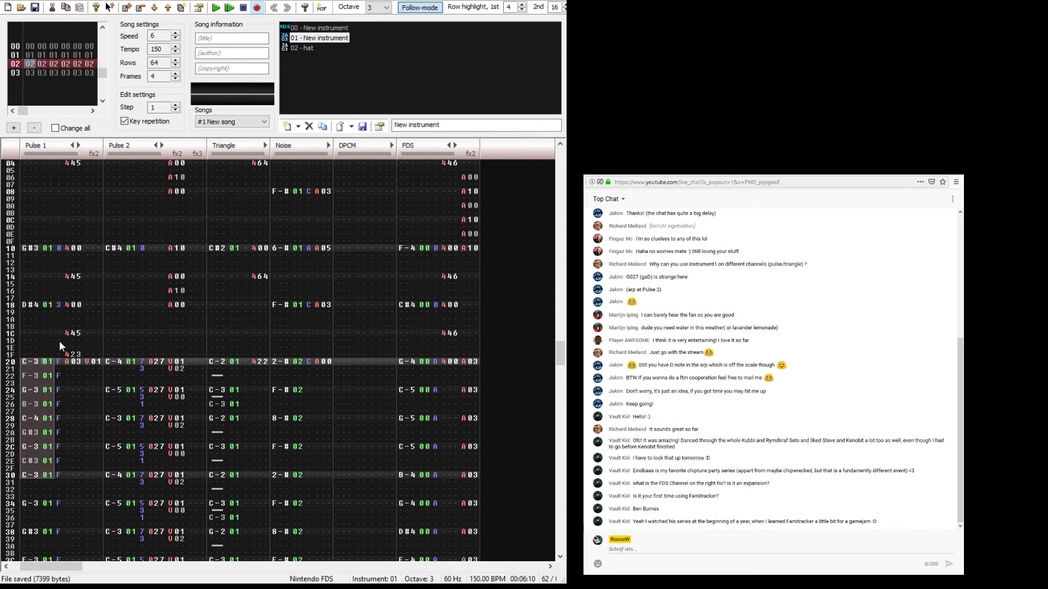
Step: Move frame 03 up one position so that its patterns play before the edited frame 02 patterns
click(31, 361)
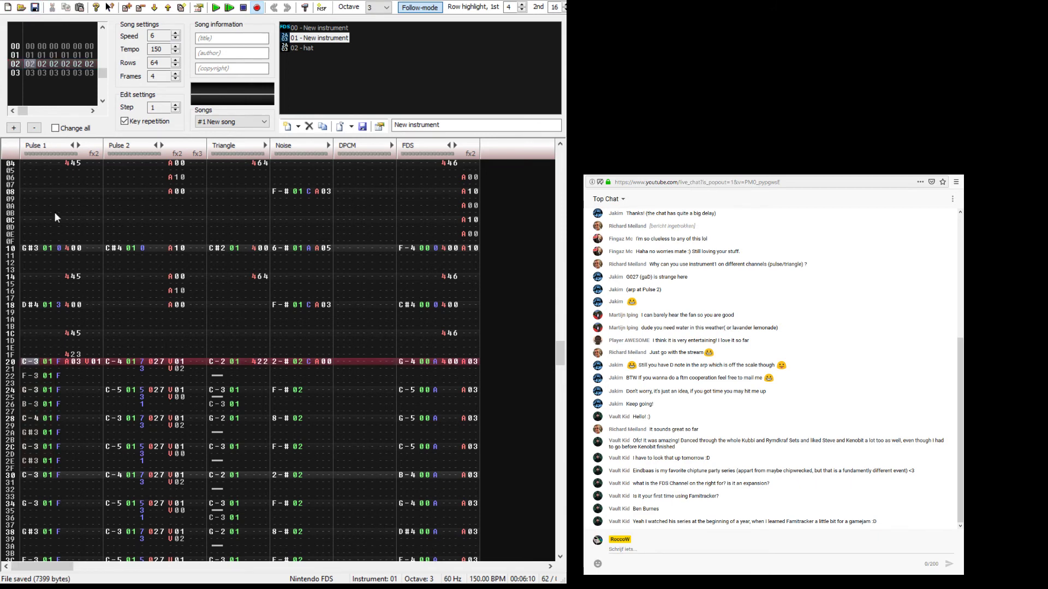
click(16, 74)
right_click(16, 64)
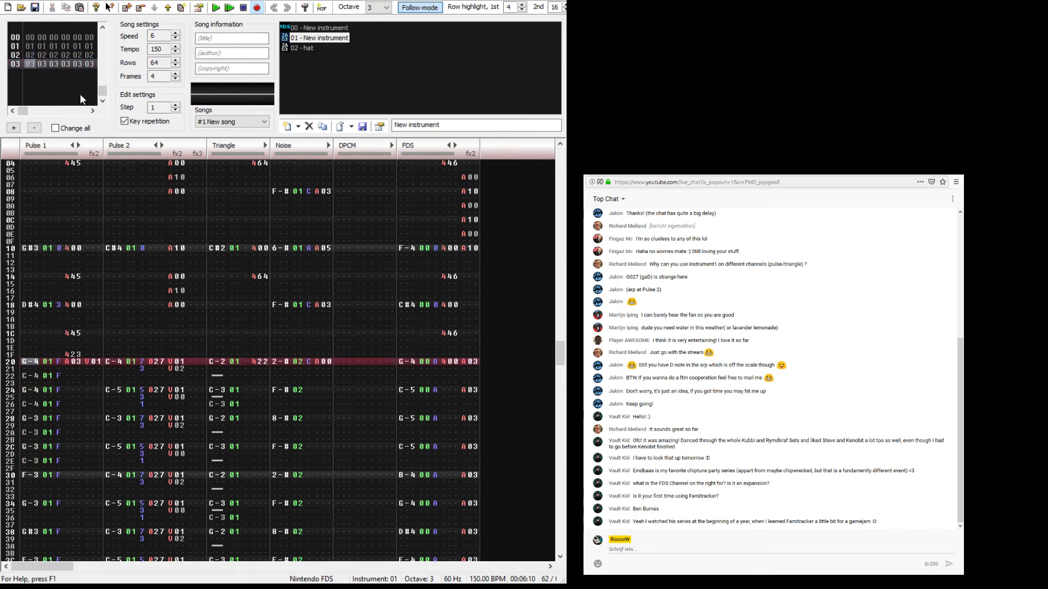
click(93, 123)
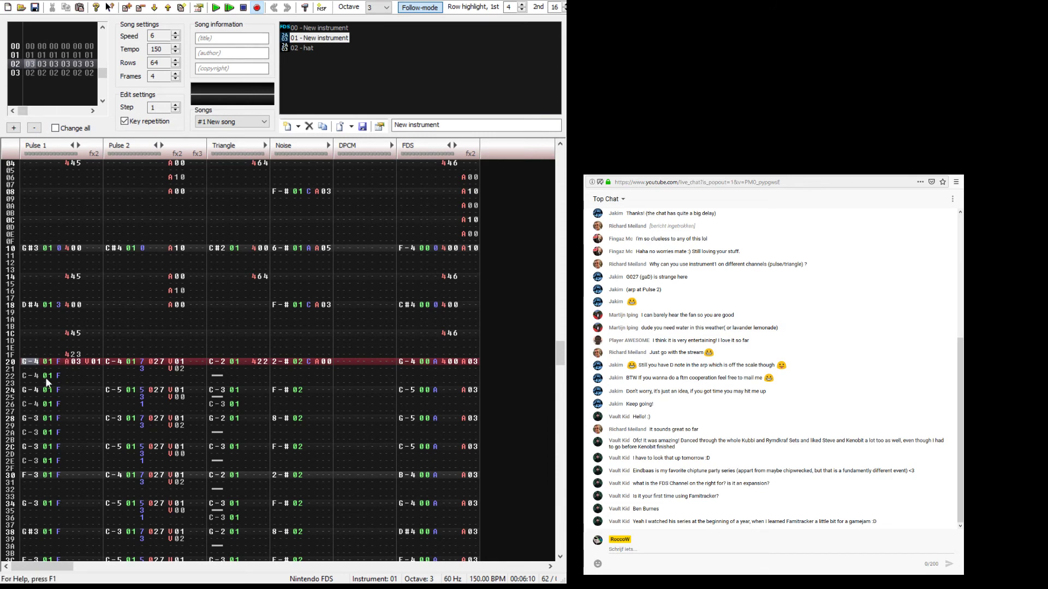
Step: Play the reordered song from row 20 of frame 02, and again from row 24 through the end of frame 03
key(Return)
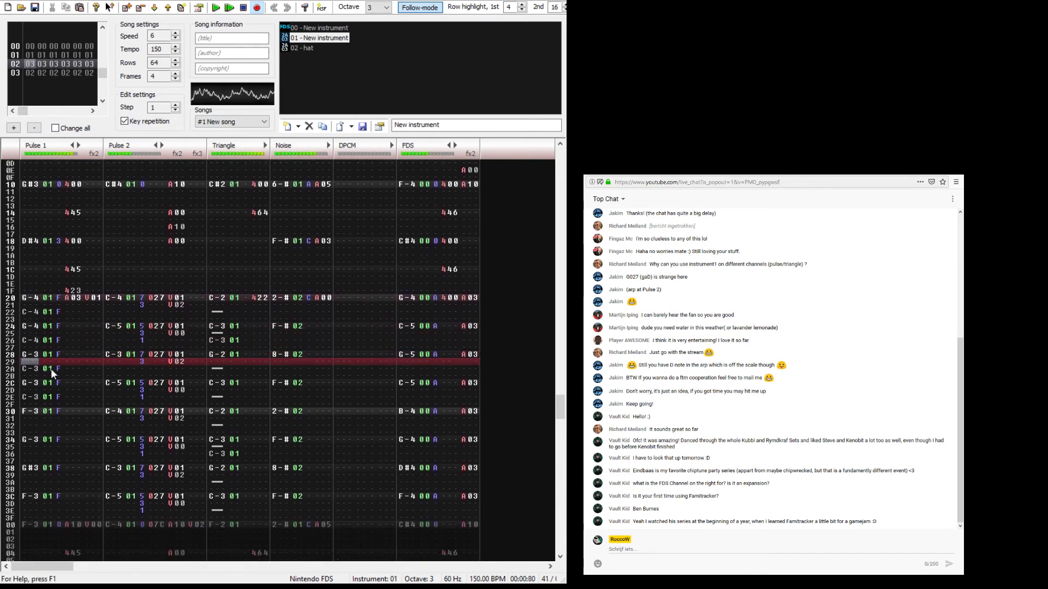
key(Up)
key(Up)
key(Up)
key(Up)
key(Up)
key(Up)
key(Up)
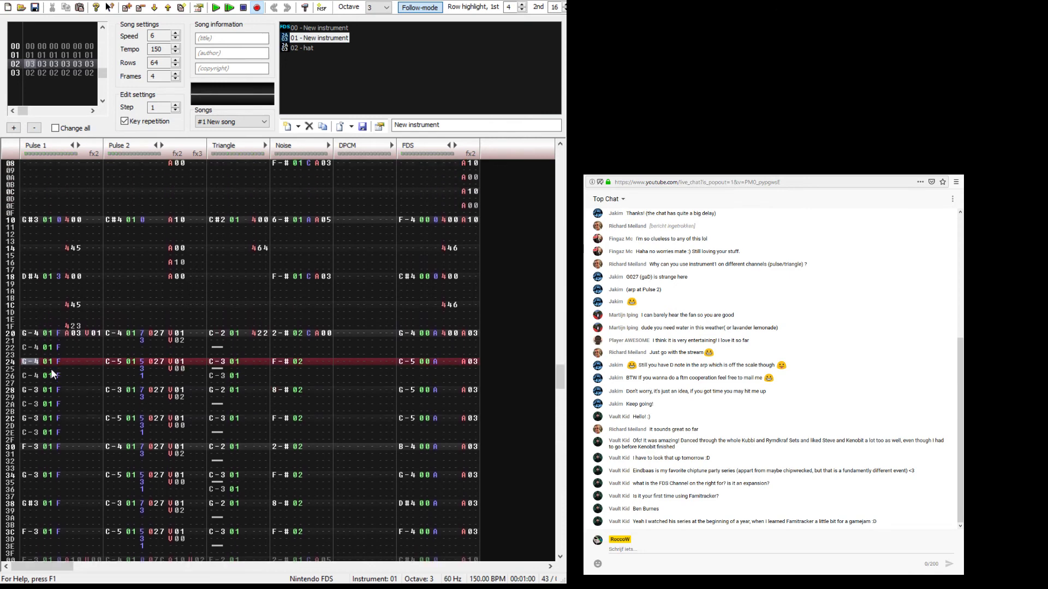
key(Return)
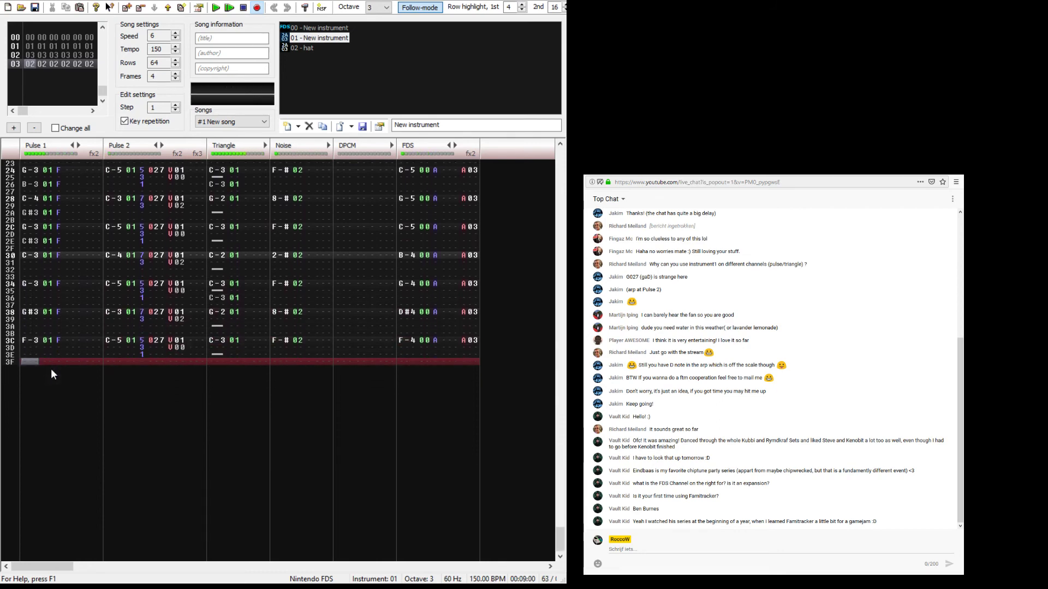
Step: Play frame 03 from its first row through the held notes at row 10
key(Up)
key(Up)
key(Up)
key(Up)
key(Up)
key(Up)
key(Up)
key(Up)
key(Up)
key(Up)
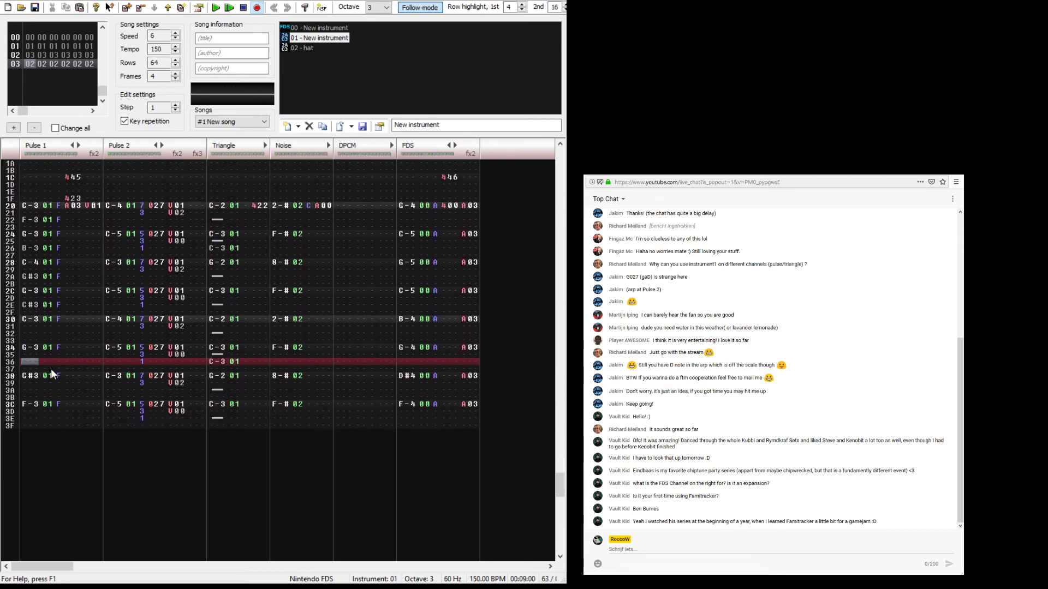
key(Up)
key(Up)
key(Up)
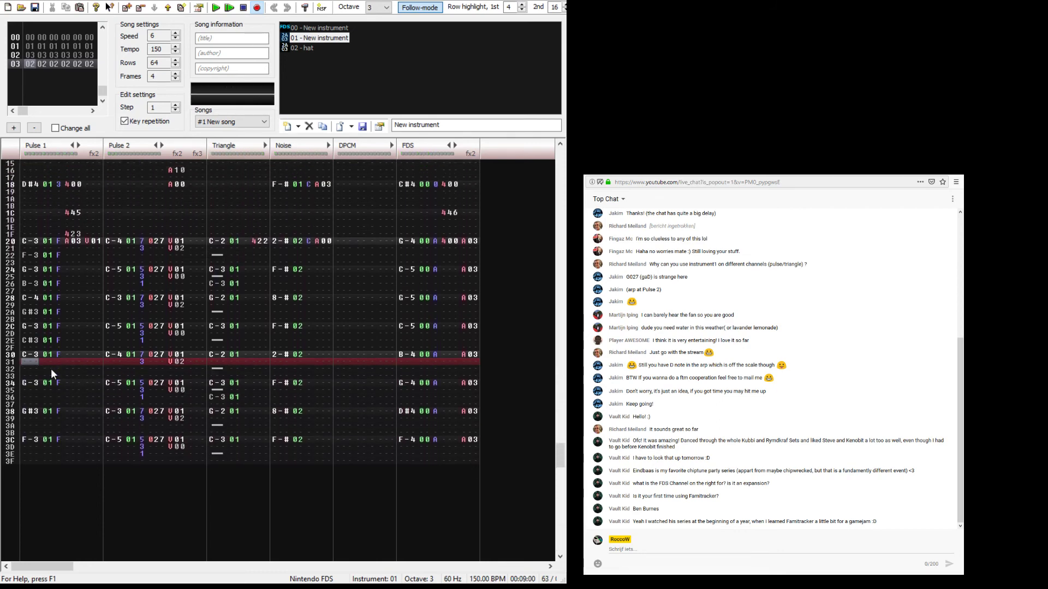
click(34, 241)
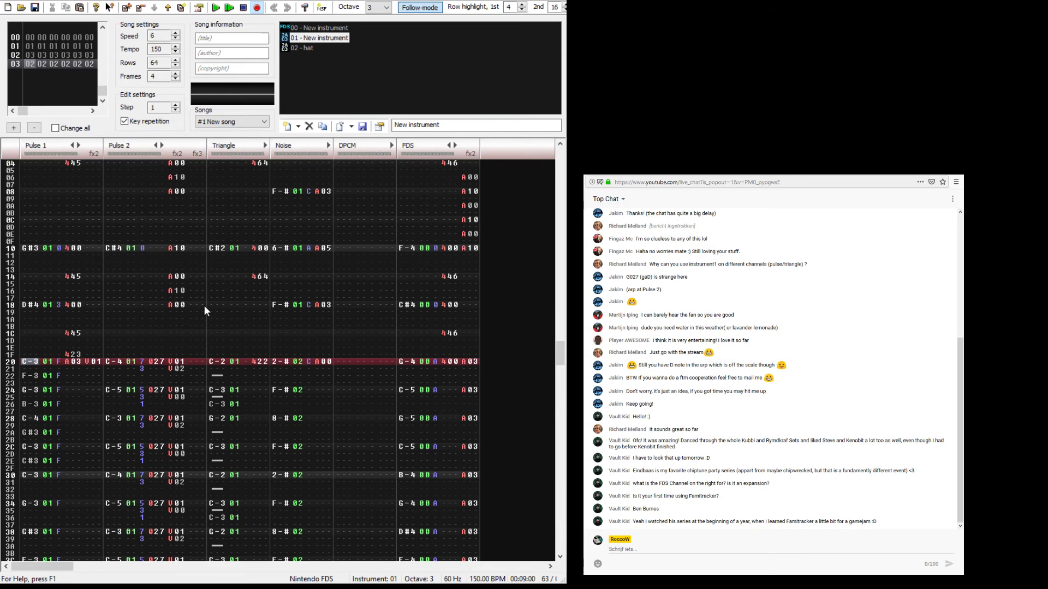
key(F5)
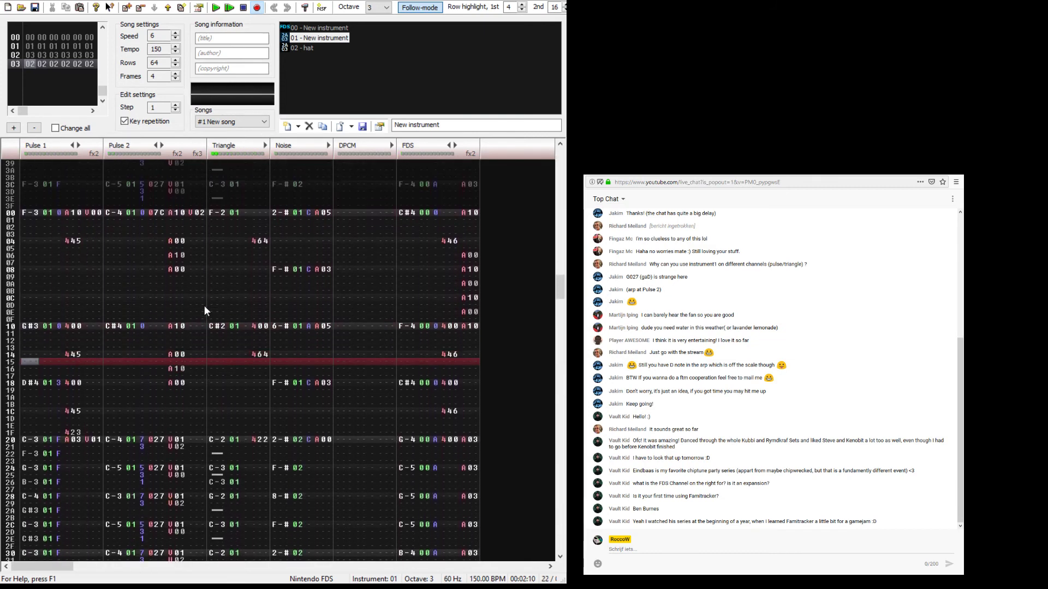
key(F8)
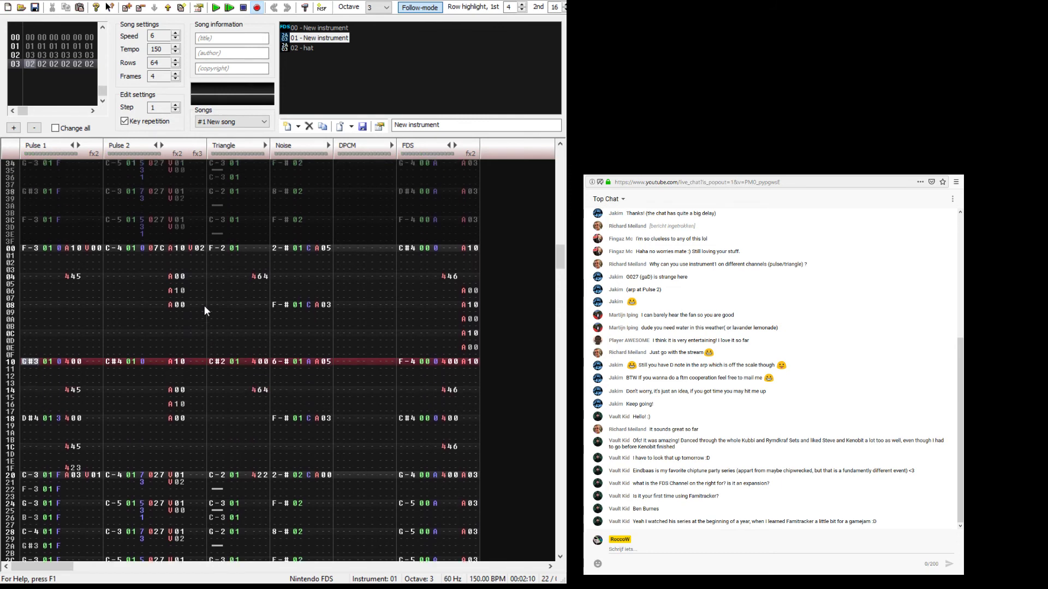
Step: Set the Pulse 1 note in row 10 of frame 03 to D#4
scroll(204, 305, down, 2)
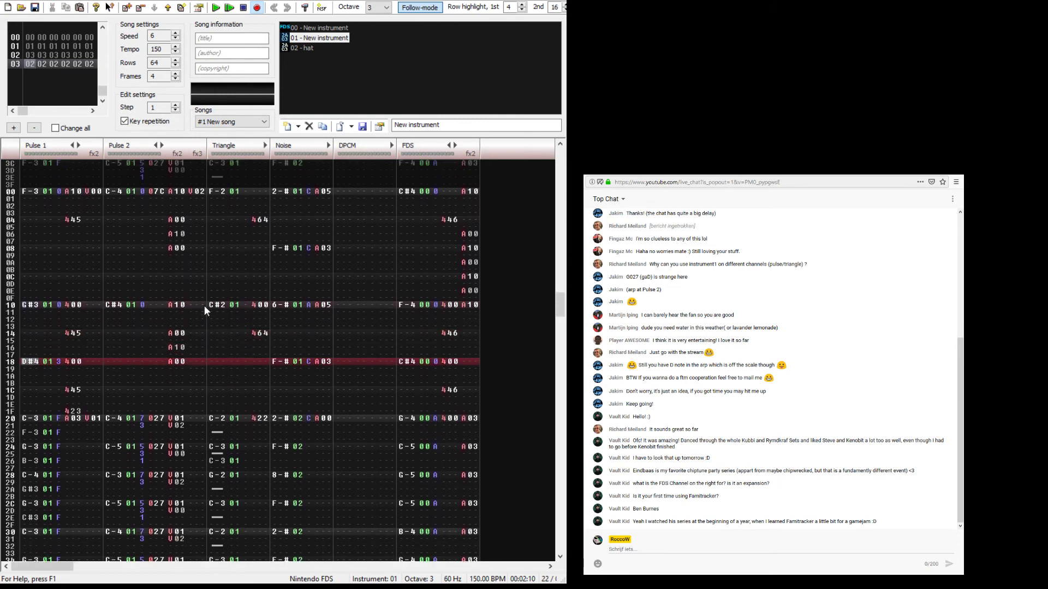
key(Up)
key(Up)
key(Up)
key(Up)
key(Up)
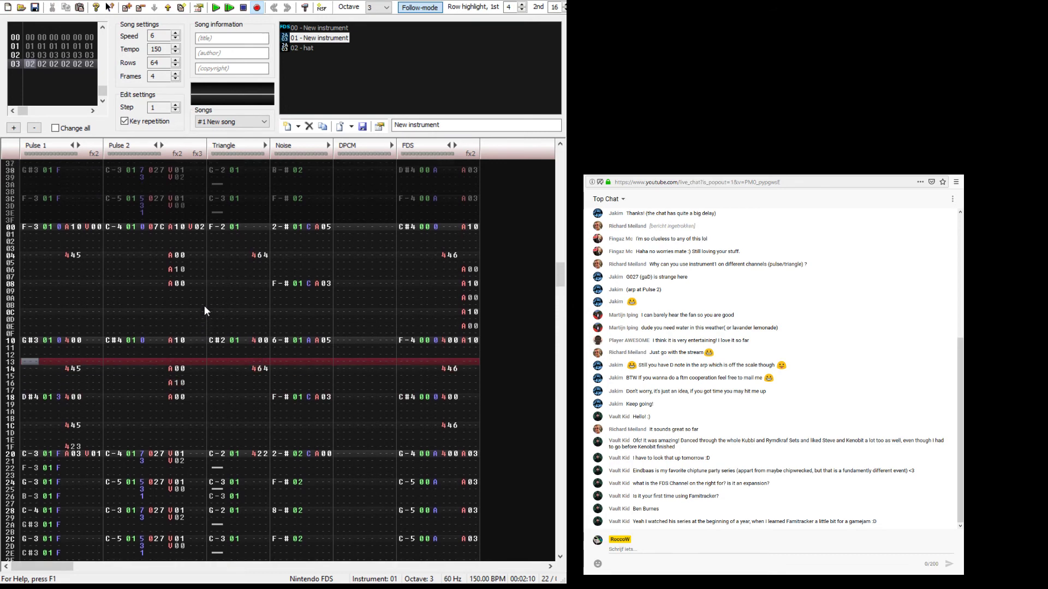
key(Down)
key(Down)
key(Down)
key(Down)
key(Down)
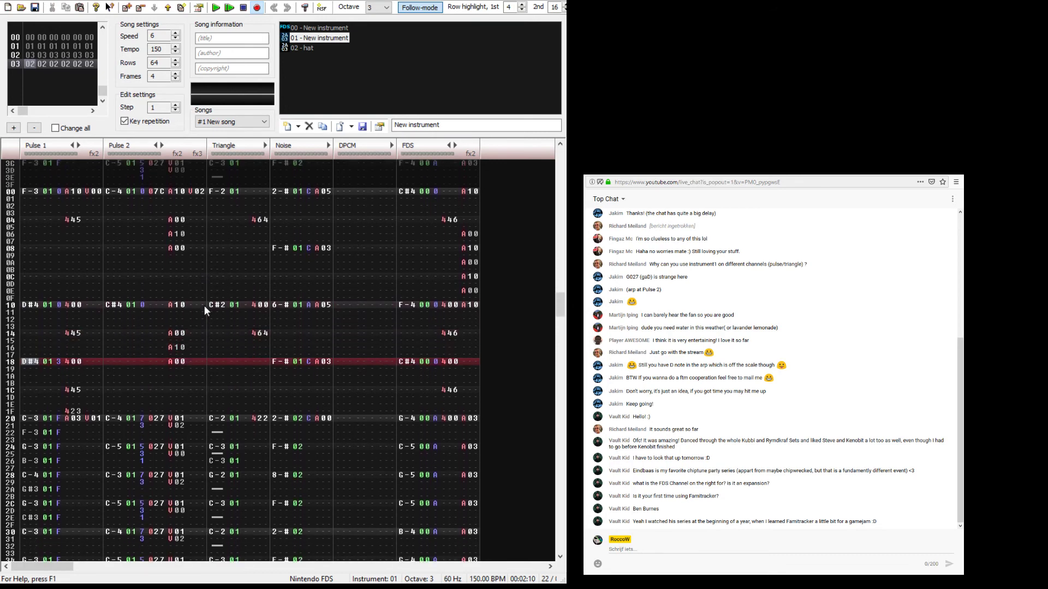
Step: Try G-3 and A-3 in Pulse 1 row 18 with playback, and settle on C#4
key(c)
key(b)
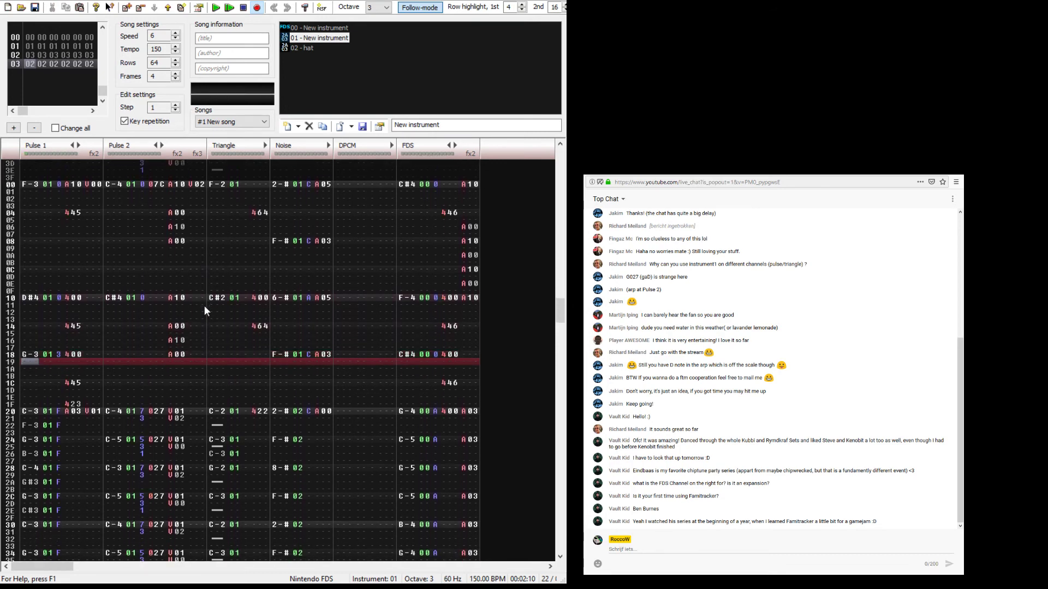
key(Return)
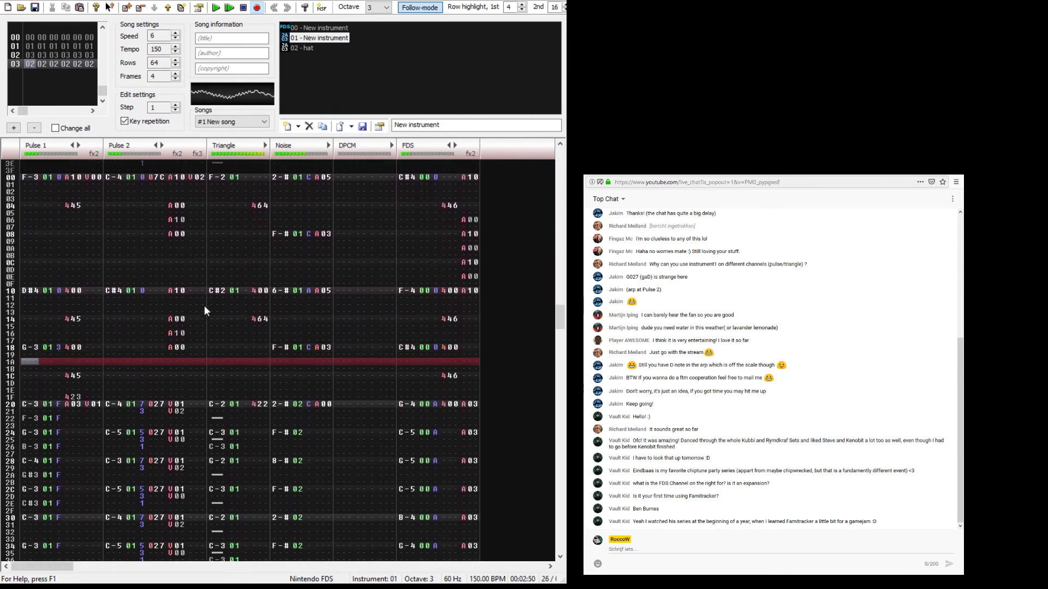
key(Return)
key(Up)
key(Up)
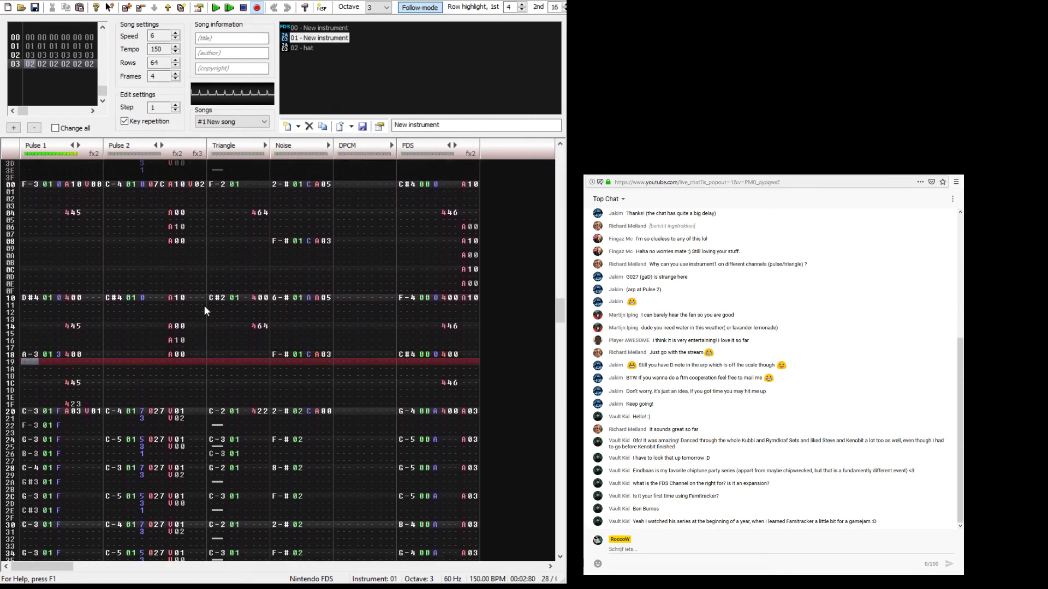
key(q)
key(Return)
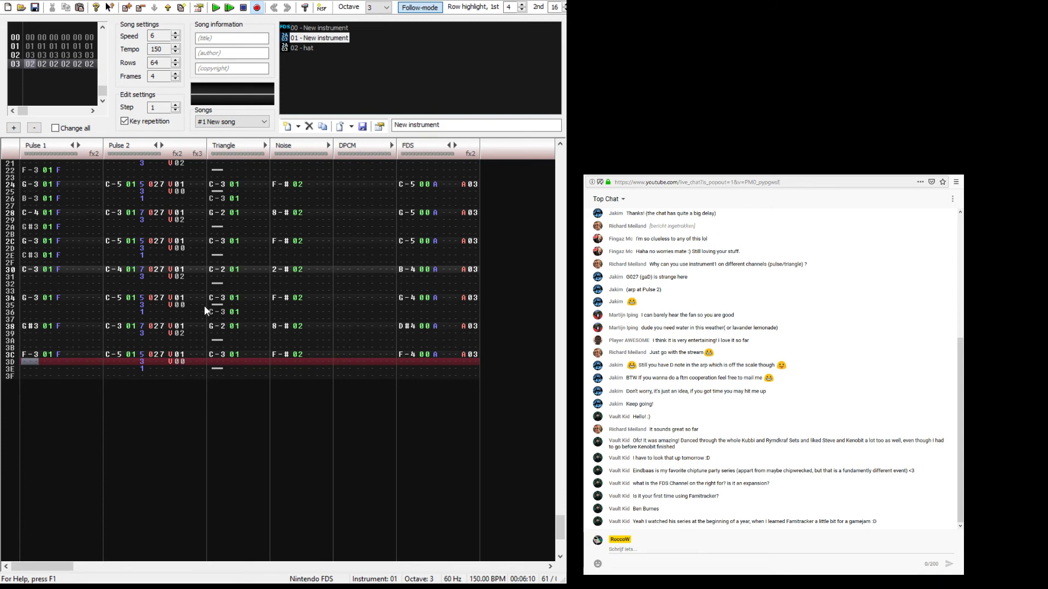
Step: Save the module and play the song from frame 00 through to frame 03
key(ctrl+s)
key(ctrl+Right)
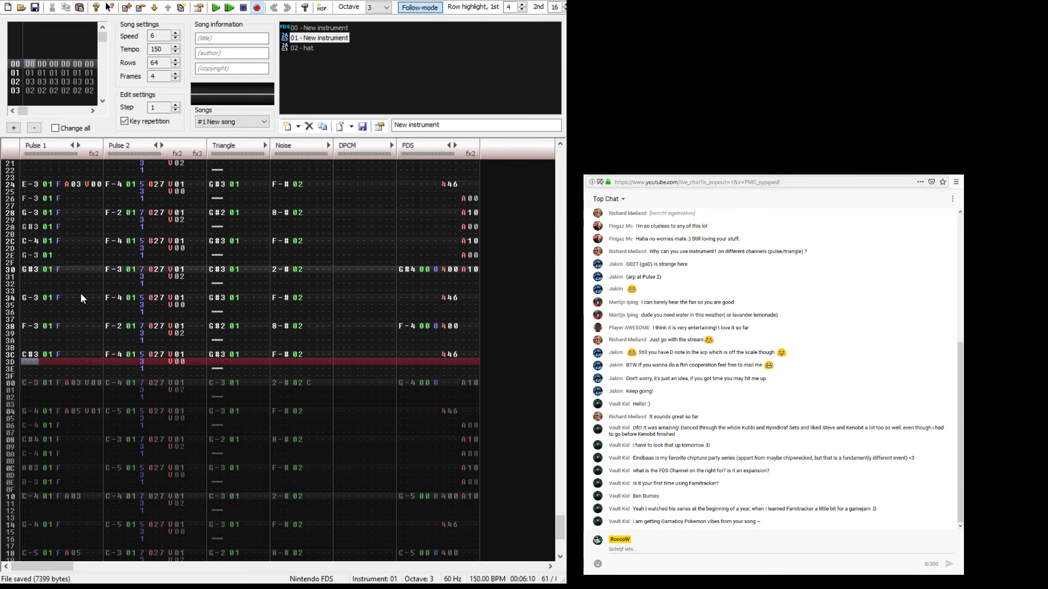
key(Return)
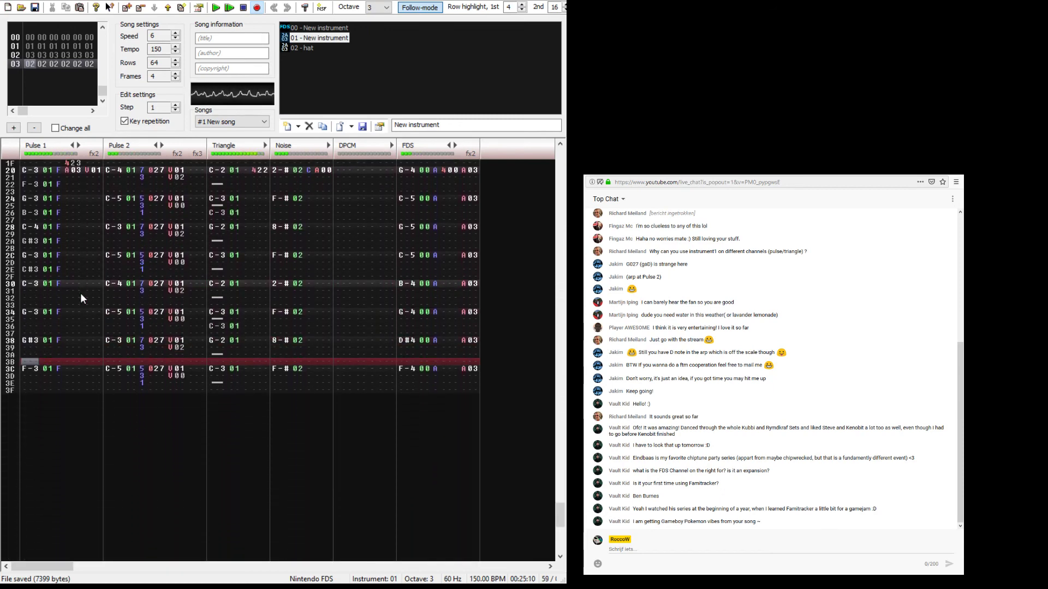
Step: Play the second half of frame 03, and again play the frame from its start up to about row 32
scroll(80, 293, up, 2)
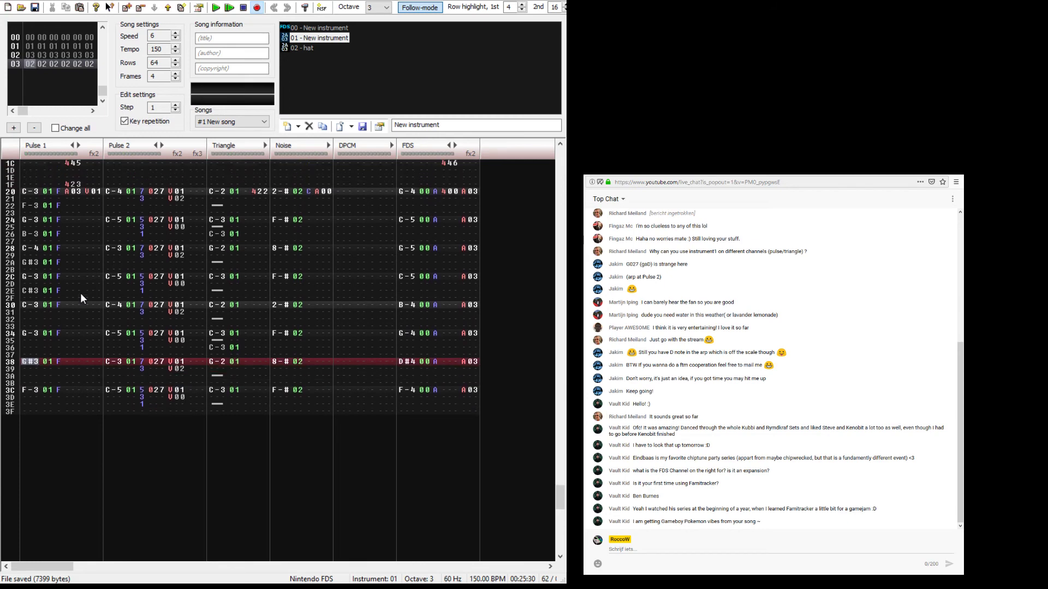
key(Up)
key(Up)
key(Up)
key(Up)
key(Up)
key(Up)
key(Up)
key(Up)
key(Up)
key(Up)
key(Up)
key(Up)
key(Up)
key(Up)
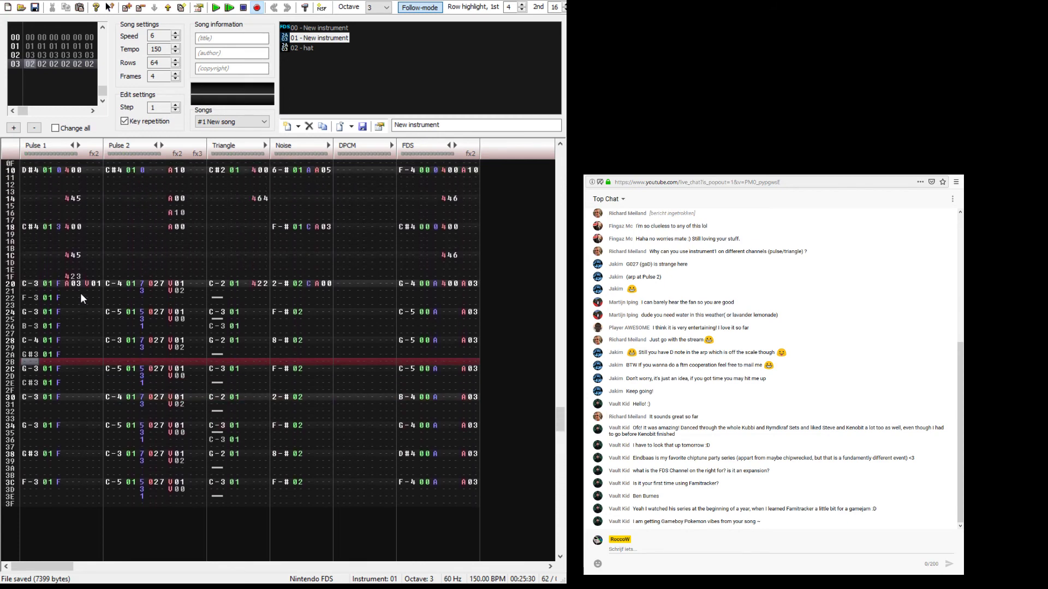
key(F7)
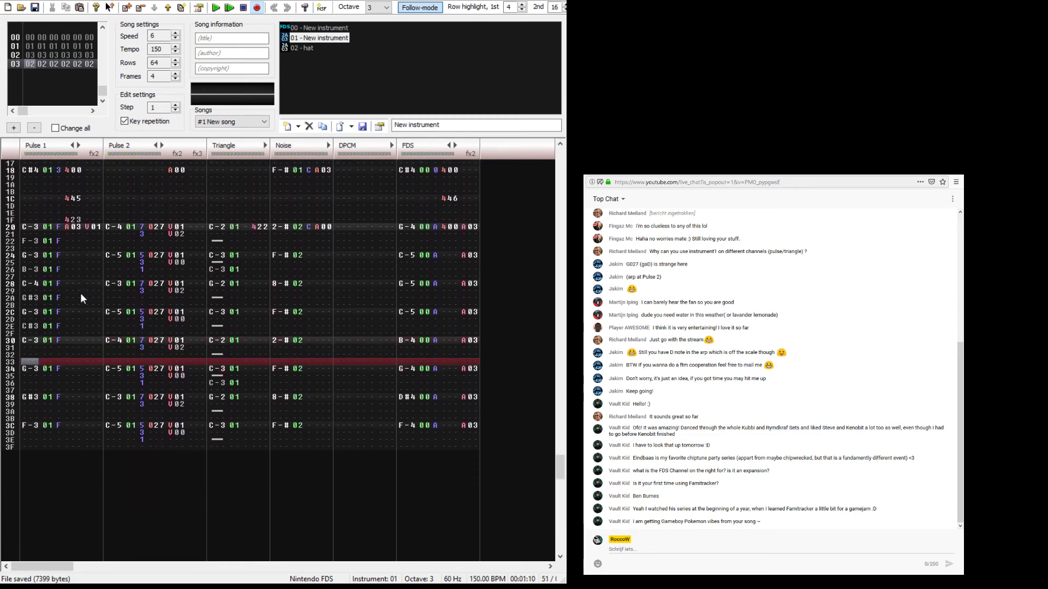
key(Up)
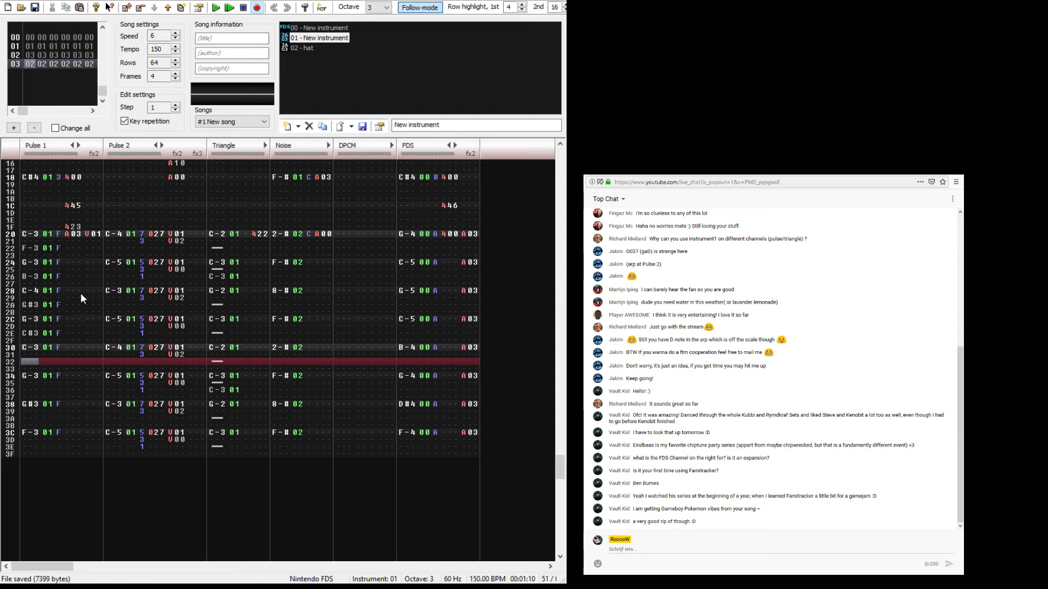
key(Return)
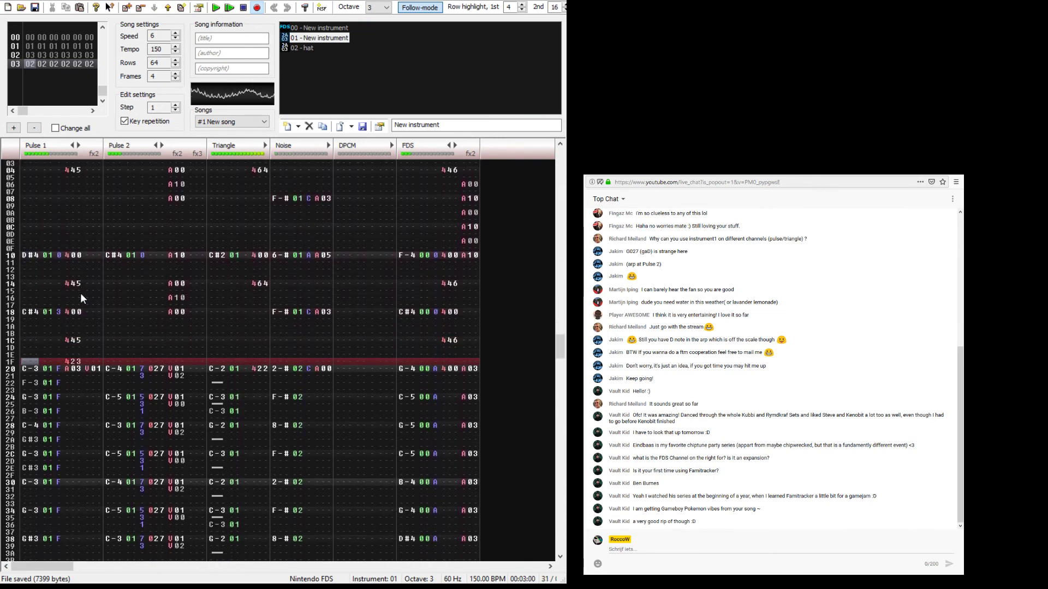
key(Return)
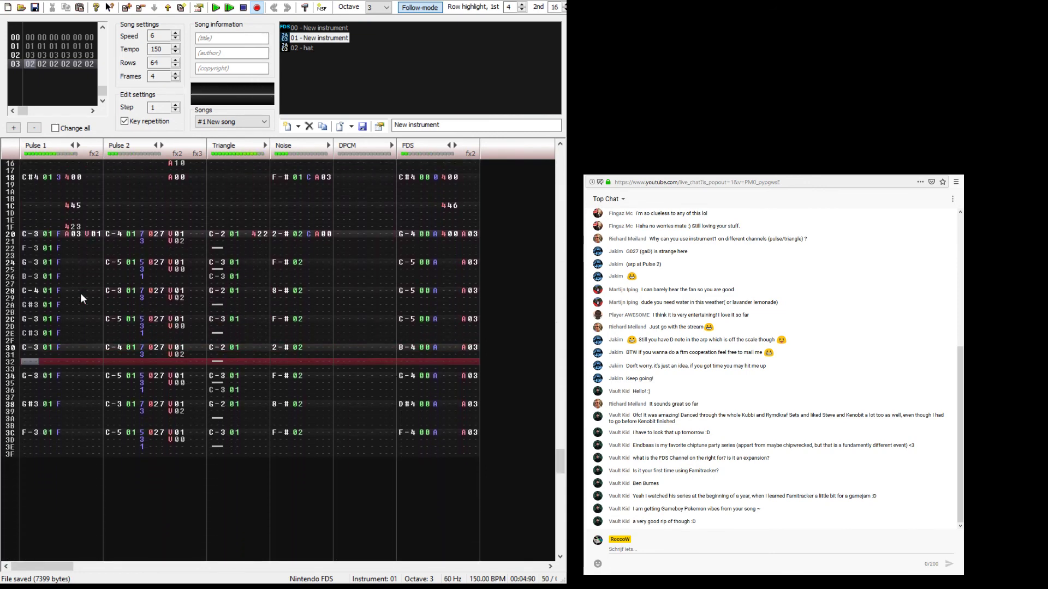
Step: Try F-3 in Pulse 1 row 34, return it to G-3, and set row 38 to C-4
key(Up)
key(Up)
key(Down)
key(Down)
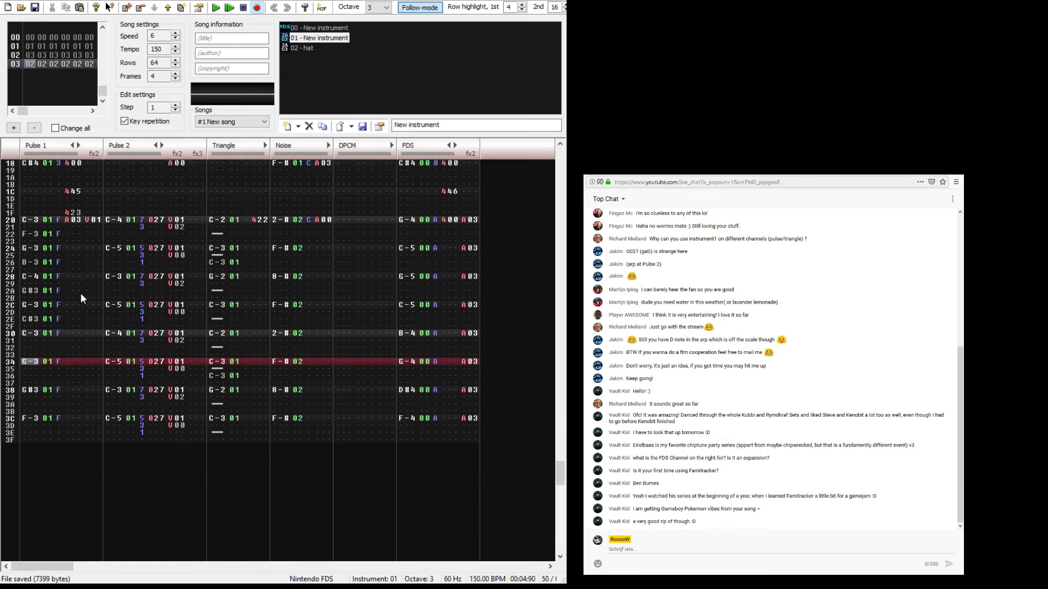
key(v)
key(Up)
key(b)
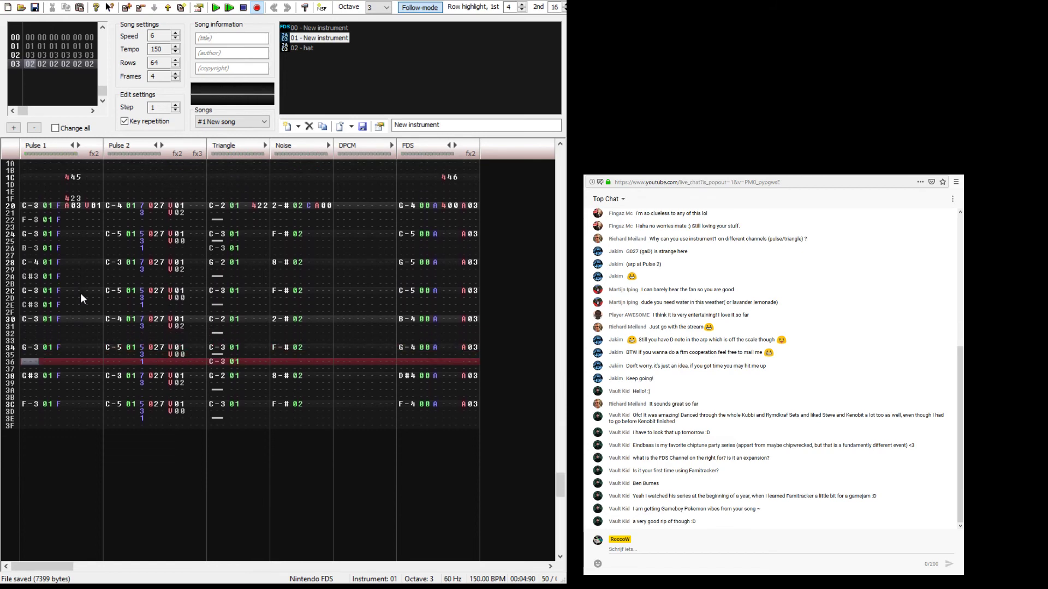
key(Down)
key(Down)
key(Down)
key(q)
Step: Delete the Pulse 1 note in row 3C together with its instrument and duty setting
key(Down)
key(Down)
key(Down)
key(Right)
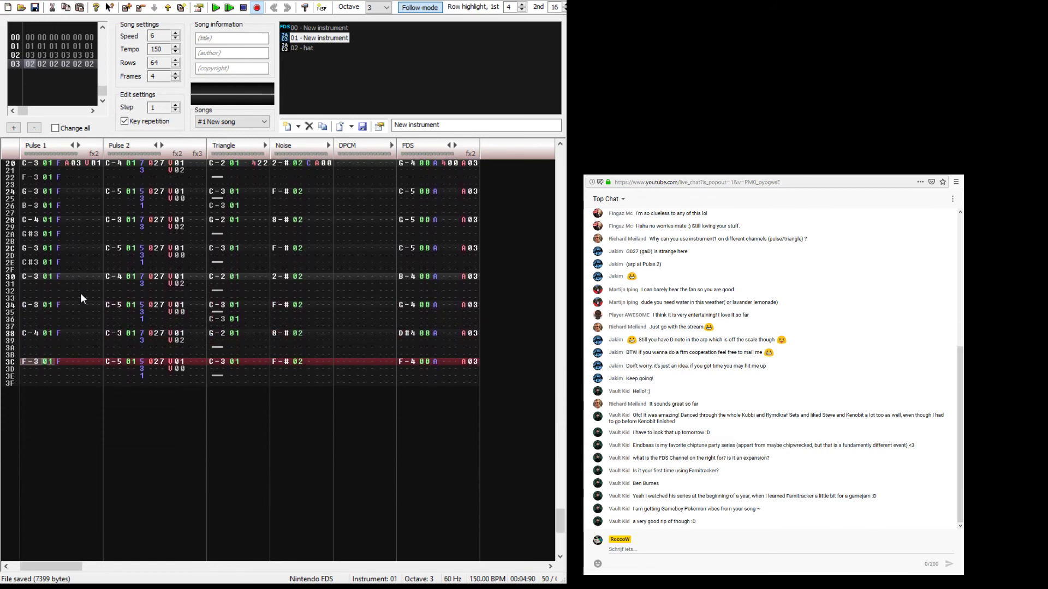
key(Delete)
Step: Lower the note entry octave to 2 and enter C-2 in Triangle row 30
key(Up)
key(Up)
key(Up)
key(Up)
key(Up)
key(Up)
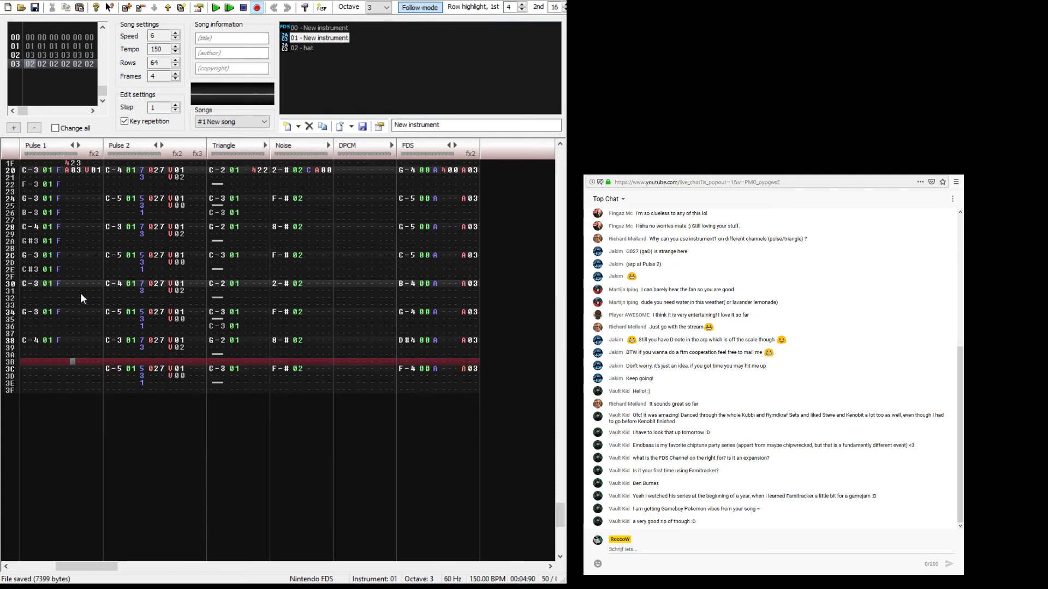
key(Up)
key(Up)
key(Up)
key(Right)
key(Right)
key(Right)
key(Right)
key(Right)
key(Right)
key(Right)
key(Right)
key(Right)
key(Right)
key(Right)
key(Right)
key(Right)
key(Right)
key(Right)
key(Right)
key(Right)
key(Right)
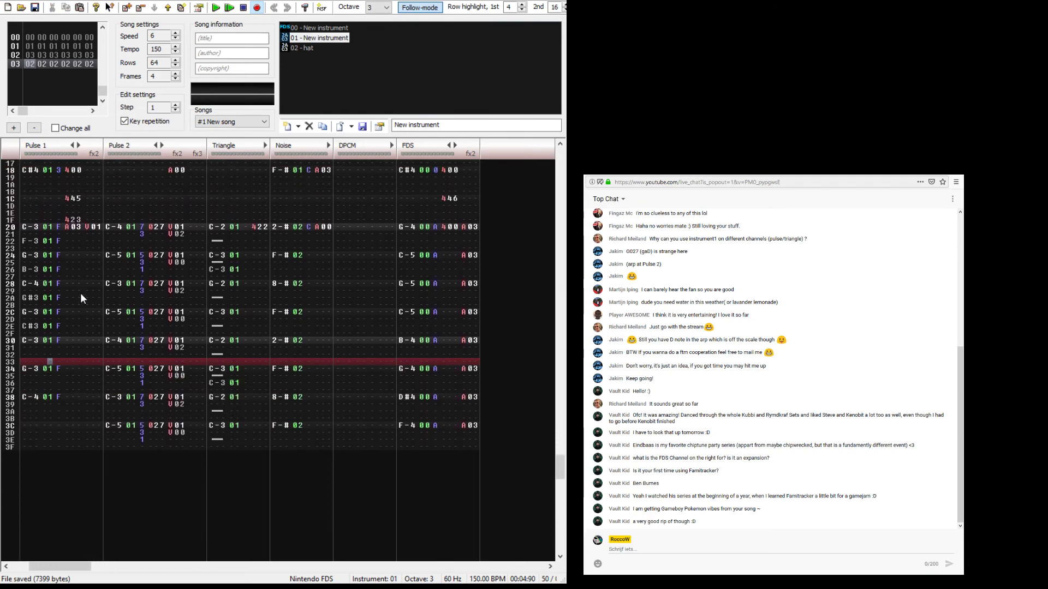
key(Up)
key(Right)
key(Right)
key(Right)
key(Right)
key(Up)
key(Up)
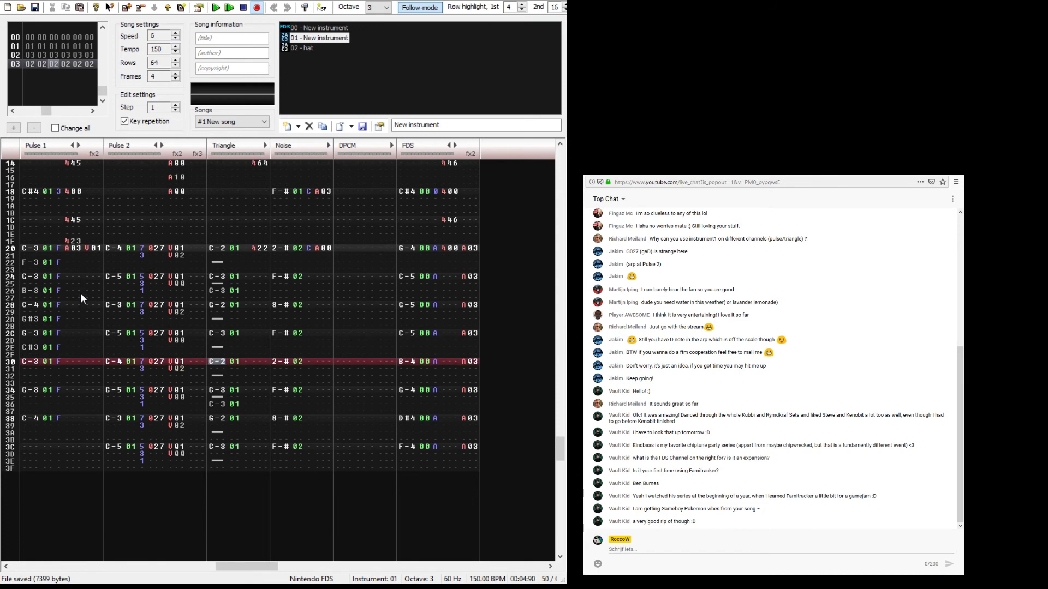
key(z)
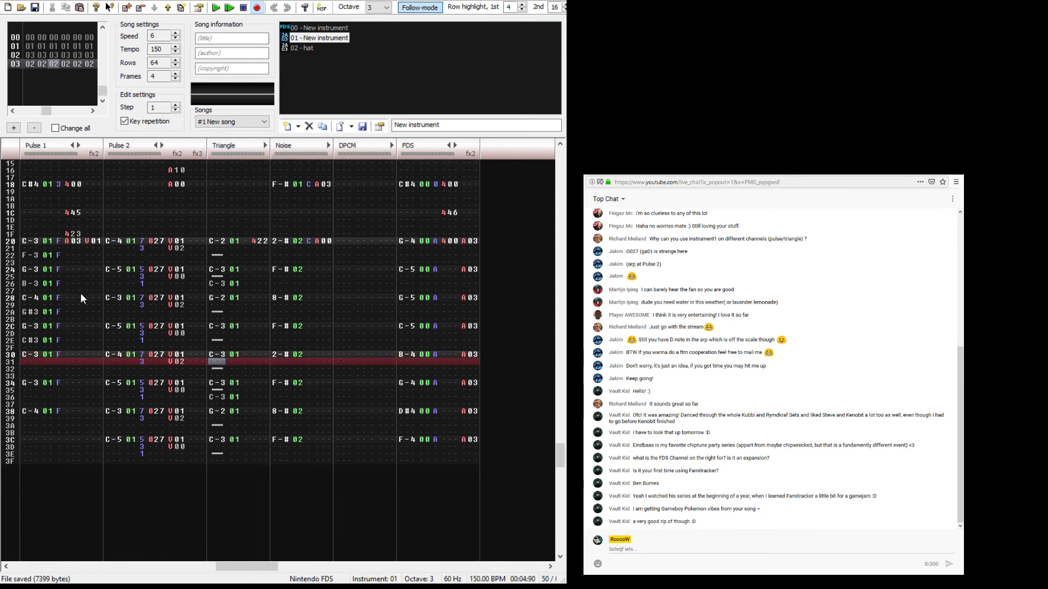
key(KP_Divide)
key(Up)
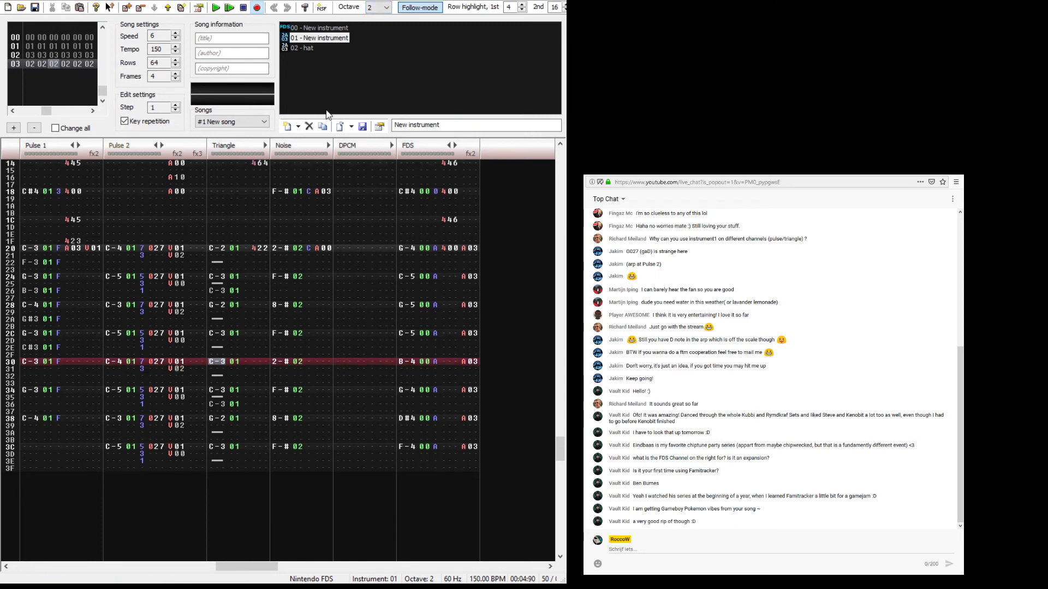
key(z)
Step: Enter C-2 in Triangle row 34, transpose it down two semitones to A#1, and play from that row
key(Down)
key(Down)
key(Down)
key(z)
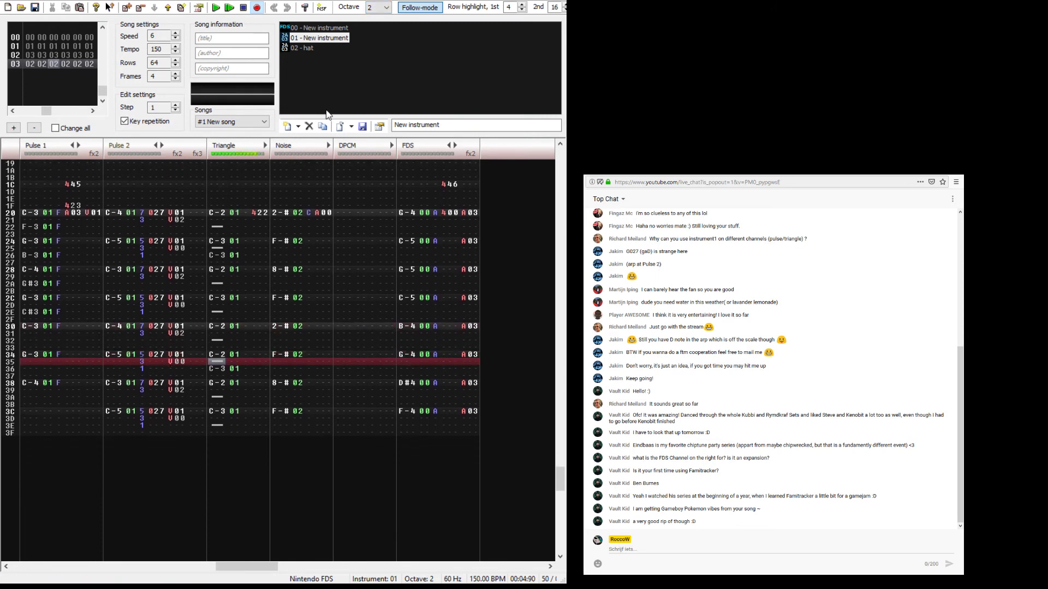
key(Up)
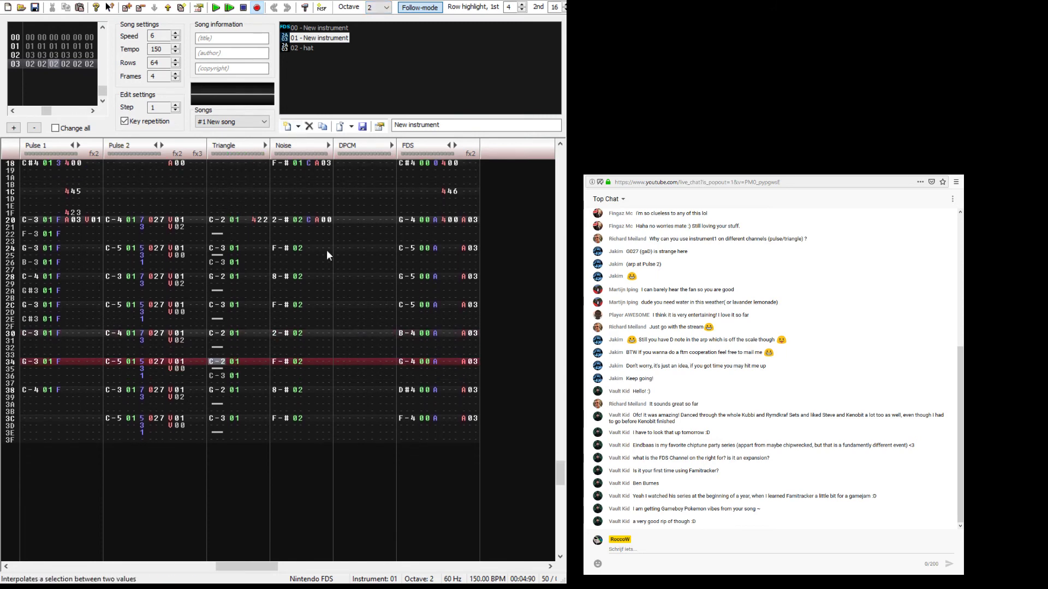
key(ctrl+F1)
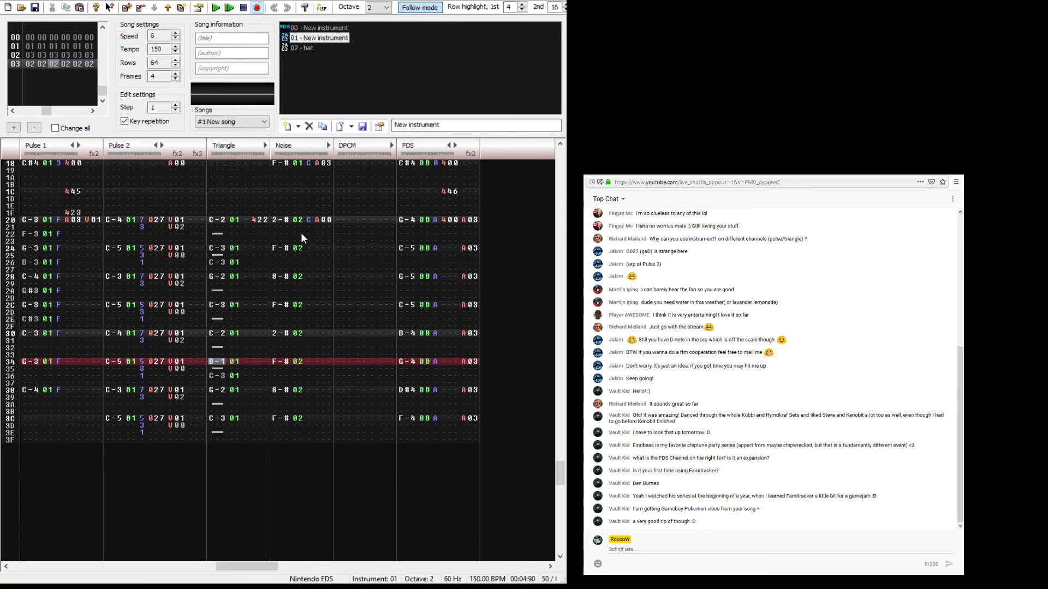
key(ctrl+F1)
key(F7)
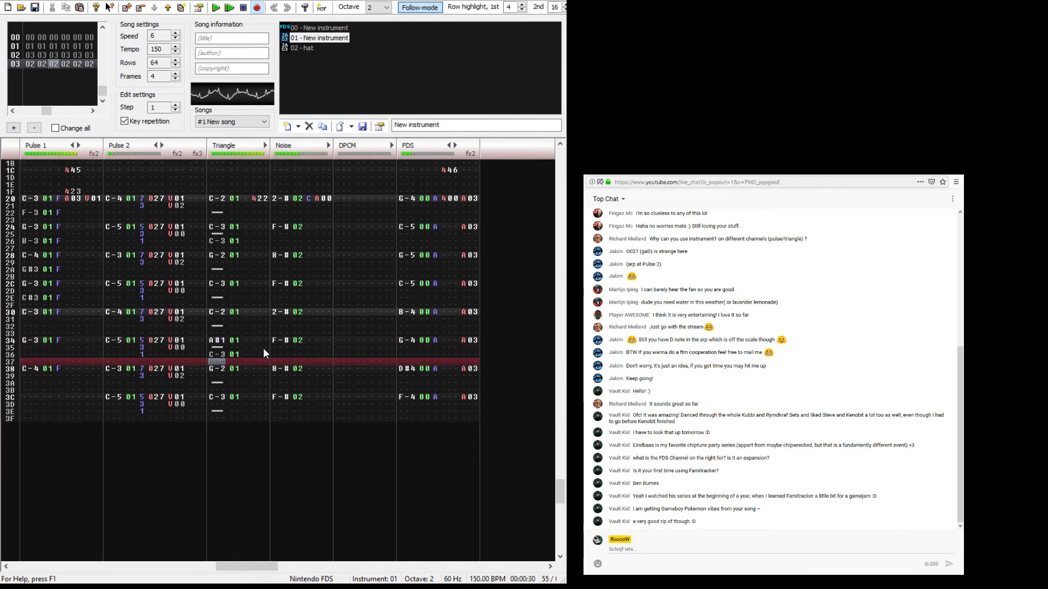
key(F8)
Step: Clear the Triangle note and note cut in rows 35 to 37
key(Up)
key(Up)
key(Up)
key(Up)
key(shift+Right)
key(shift+Down)
key(shift+Down)
key(shift+Down)
key(shift+Down)
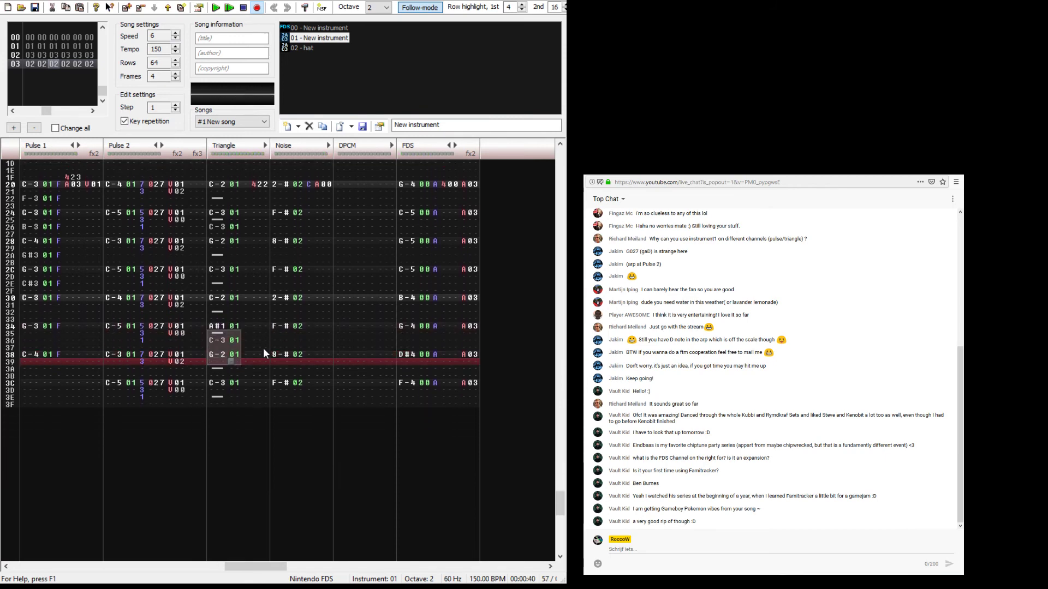
key(shift+Up)
key(shift+Up)
key(Delete)
Step: Set the Triangle note in row 38 to C-2
key(Left)
key(Down)
key(z)
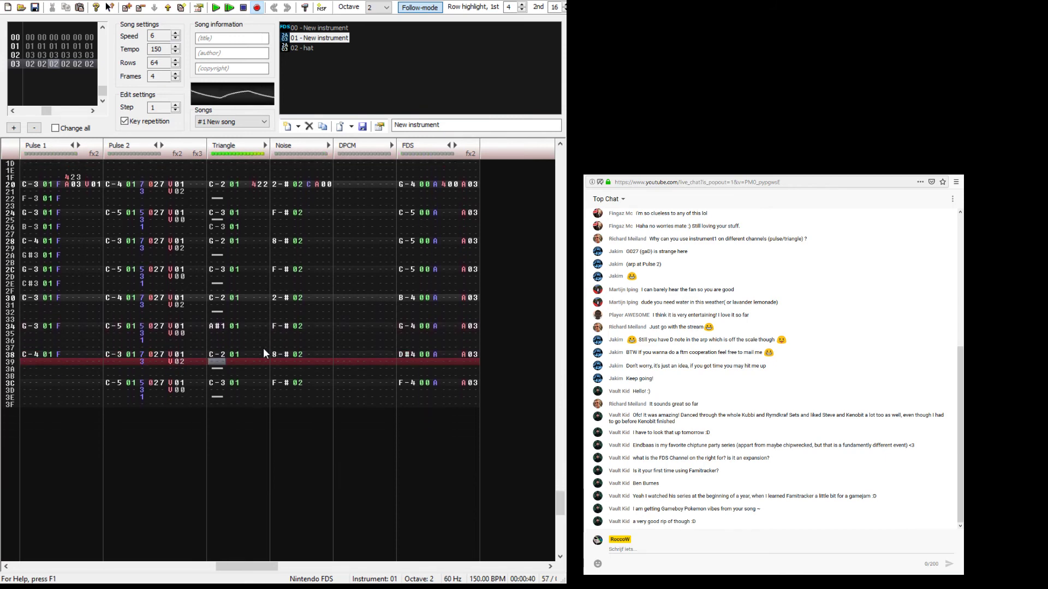
Step: Clear the Triangle notes and cuts in rows 3A to 3E
key(Down)
key(shift+Right)
key(shift+Down)
key(shift+Down)
key(shift+Down)
key(shift+Down)
key(Delete)
key(Up)
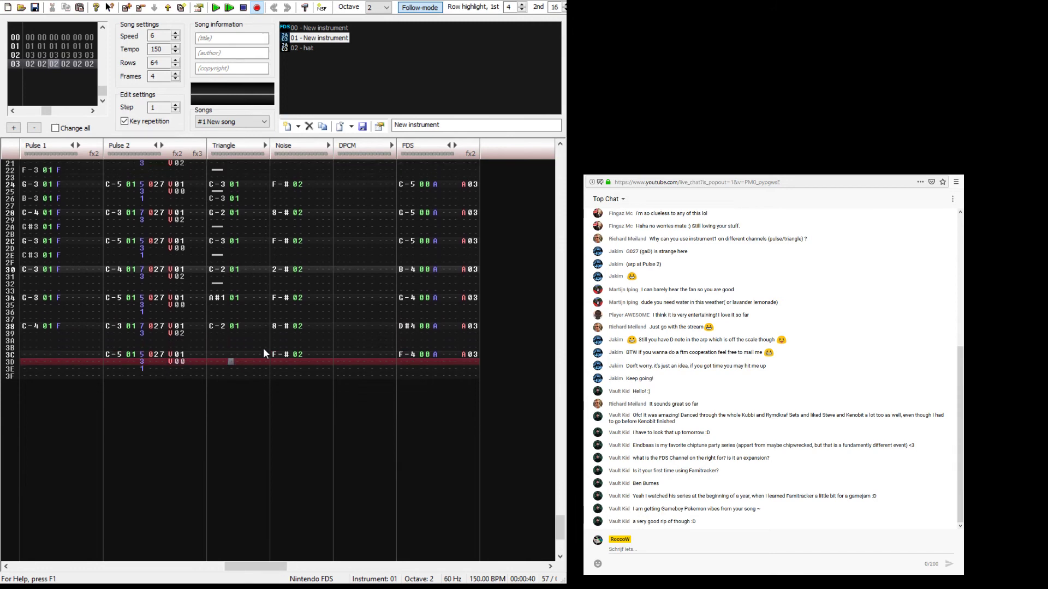
Step: Clear the Pulse 2 notes and effects in rows 30 to 3F of the last frame
key(Up)
key(Up)
key(Left)
key(Left)
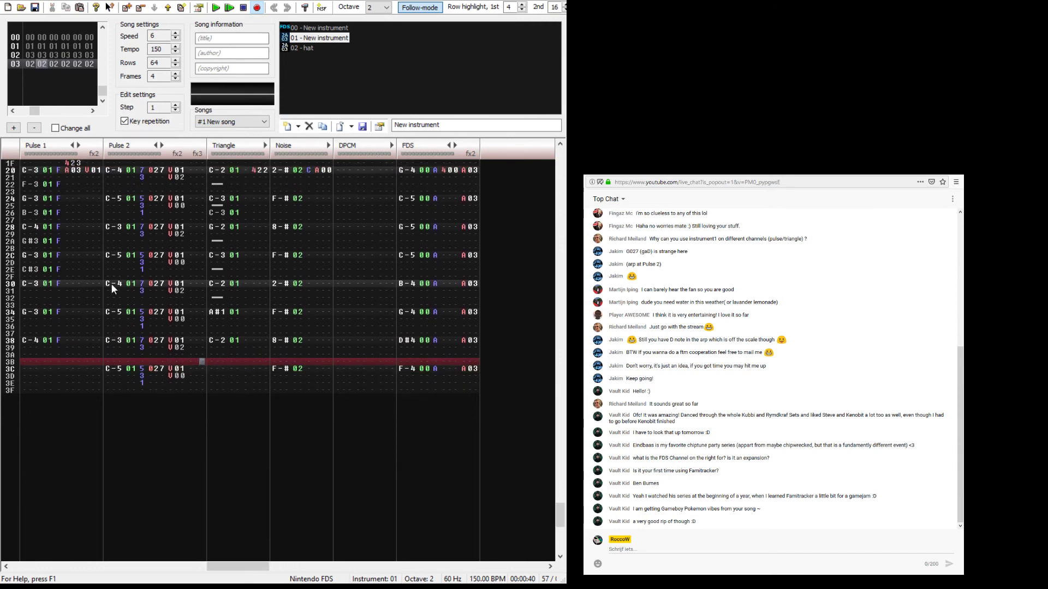
mouse_move(110, 284)
mouse_down()
mouse_move(172, 417)
mouse_move(191, 408)
mouse_up()
key(Delete)
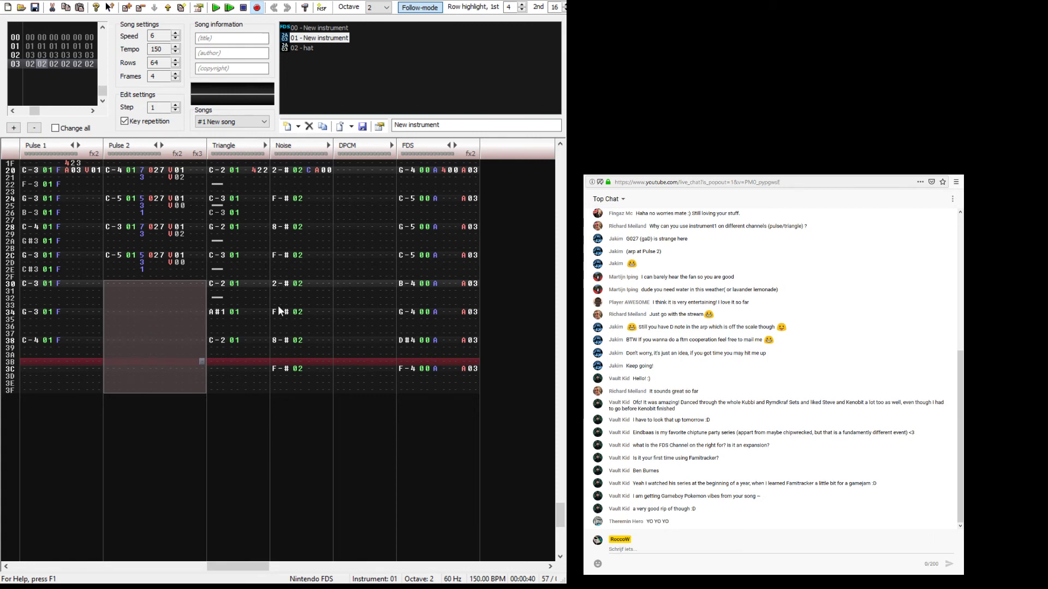
Step: Clear the Noise hits in rows 38 to 3F of the last frame
click(310, 312)
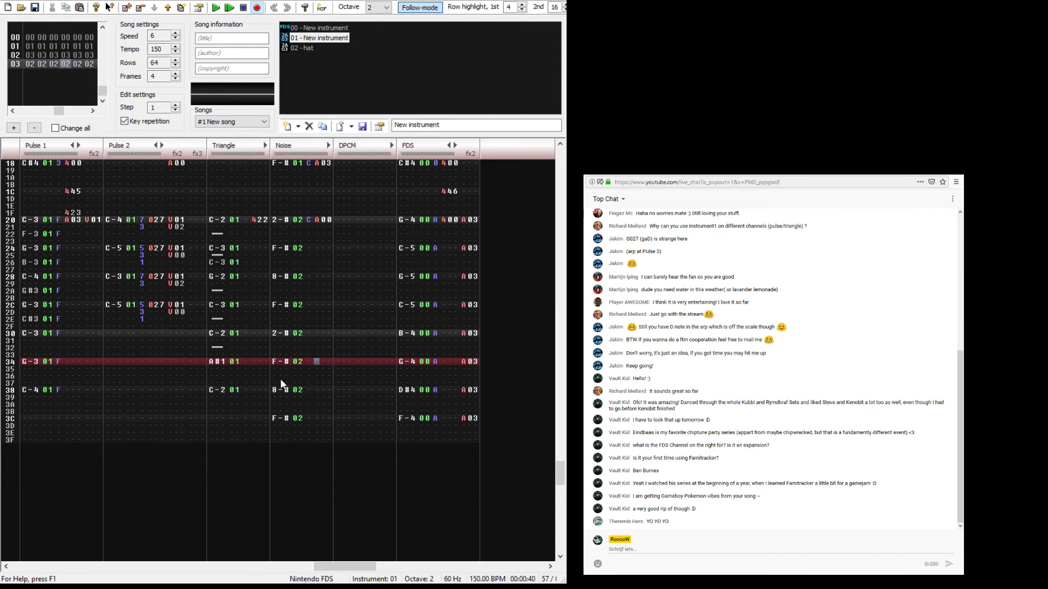
drag(276, 389, 318, 447)
key(Delete)
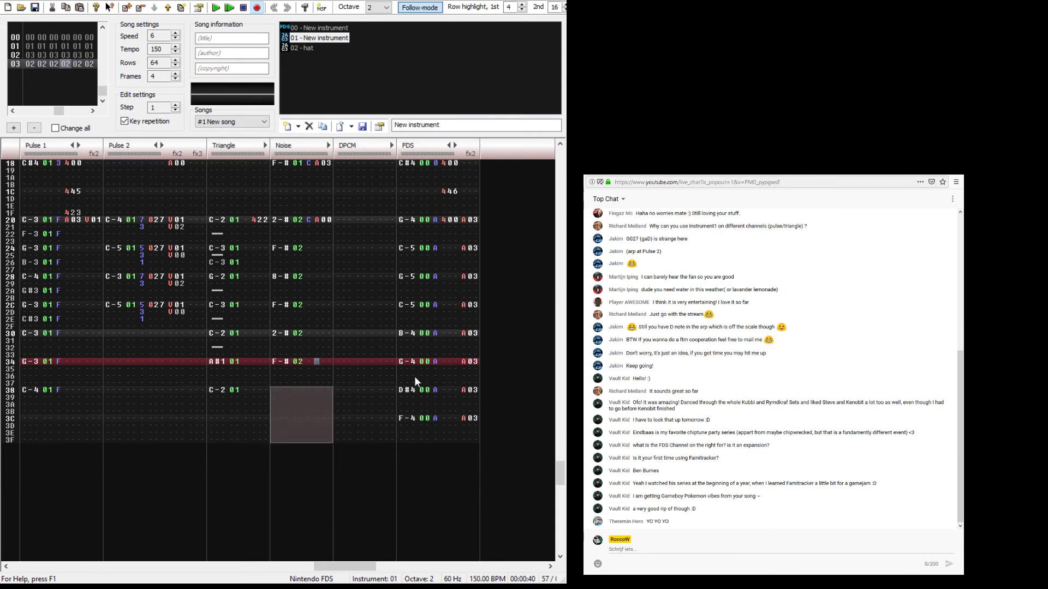
Step: Clear the FDS notes and effects in rows 30 to 3F and enter a note cut in row 30
drag(401, 333, 476, 442)
key(Delete)
click(414, 335)
key(1)
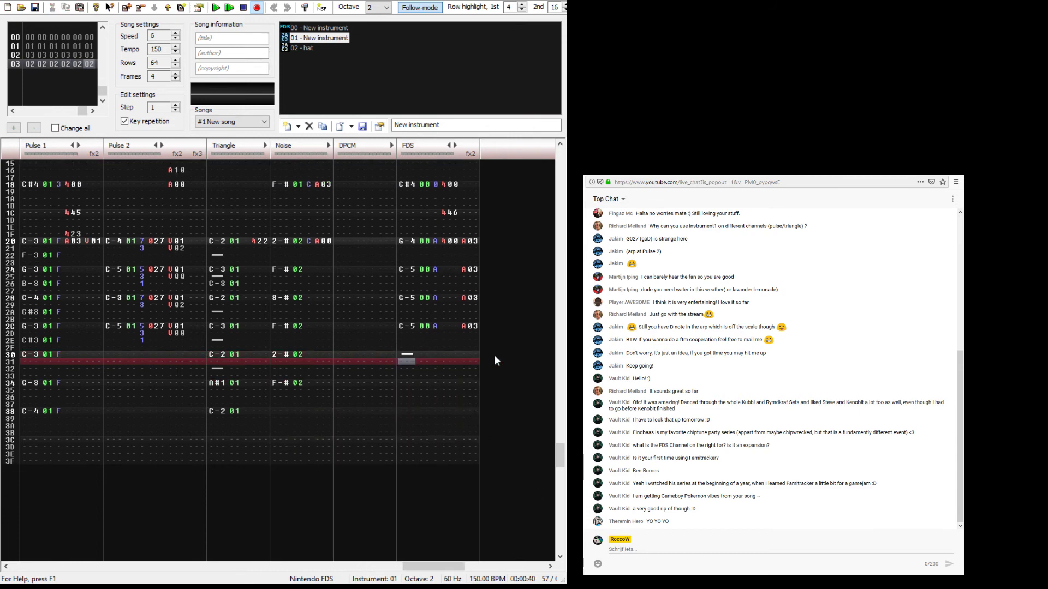
Step: Play back the last frame to hear its closing phrase
key(Left)
key(Up)
key(Return)
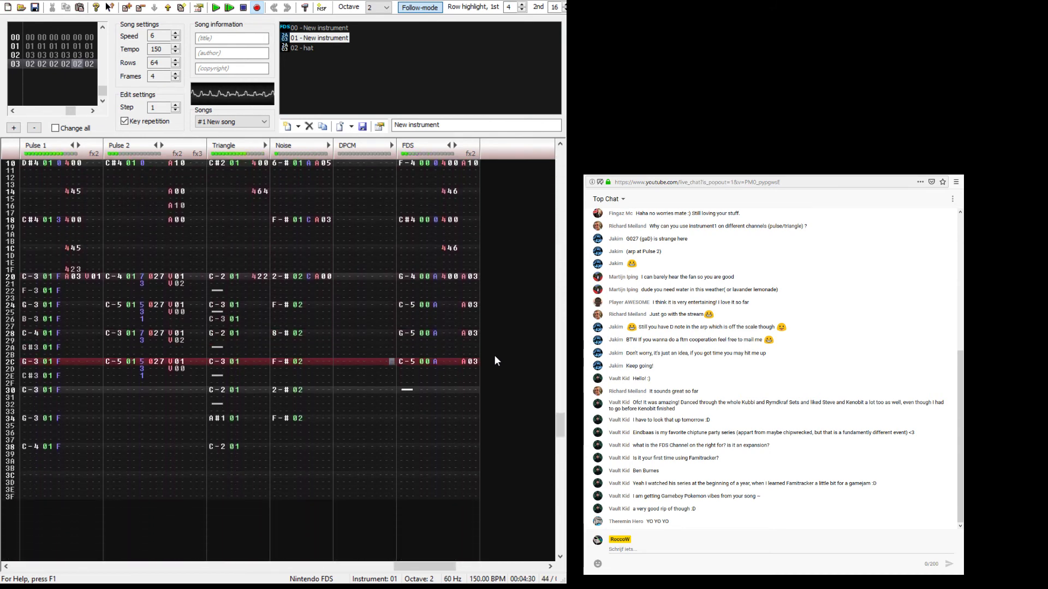
key(Return)
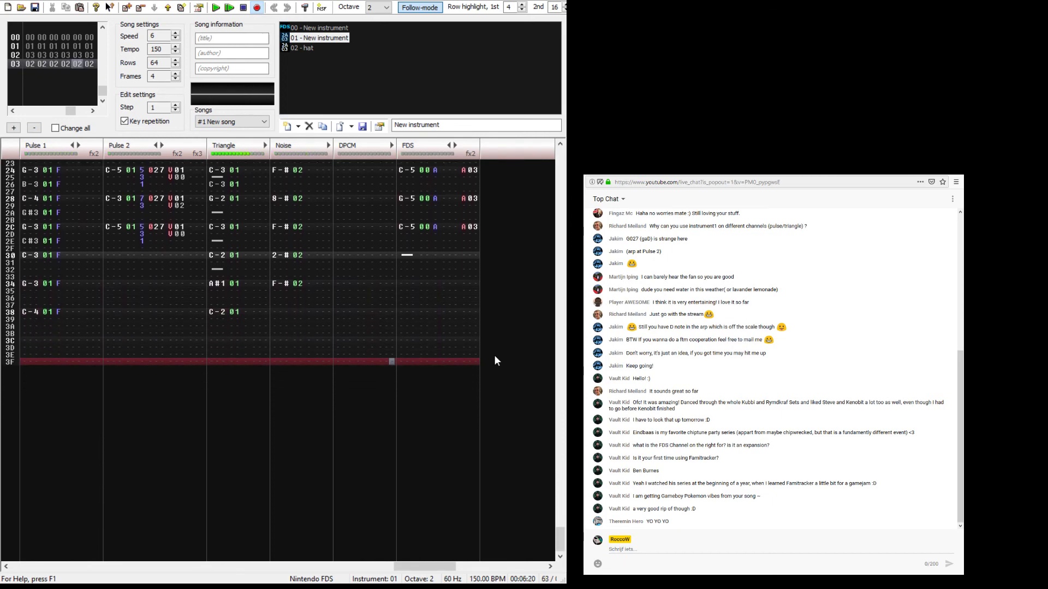
Step: Audition row 34 of the last frame, starting from the Triangle channel
key(Up)
key(Up)
key(Up)
key(Up)
key(Up)
key(Up)
key(Up)
key(Up)
key(Up)
key(Up)
key(Up)
key(Up)
key(Left)
key(Left)
key(Left)
key(Left)
key(Left)
key(Left)
key(Left)
key(Left)
key(Left)
key(Left)
key(Left)
key(Left)
key(Left)
key(Left)
key(Left)
key(Left)
key(Left)
key(Down)
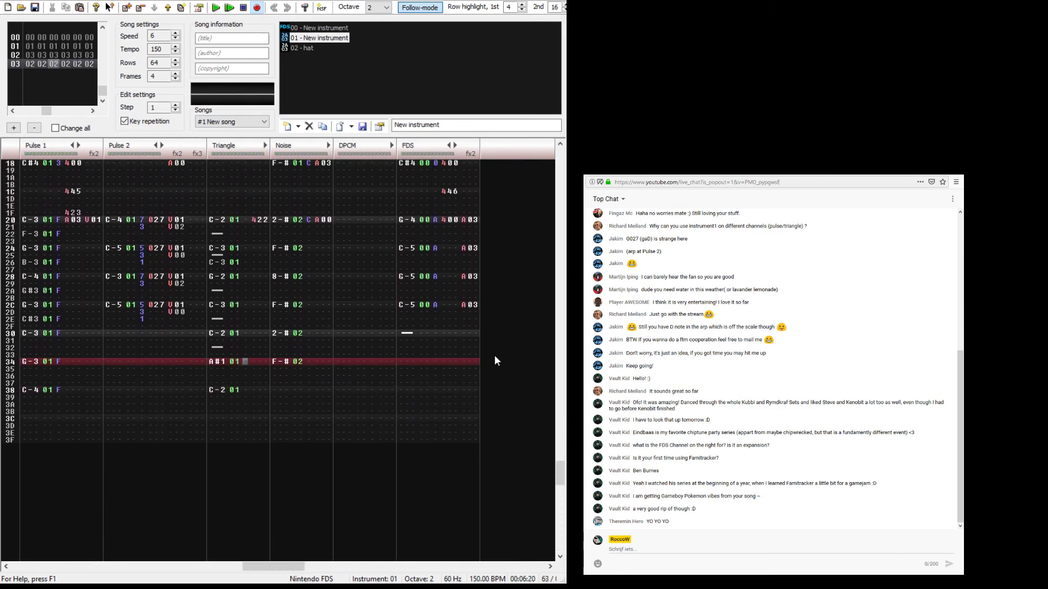
key(Left)
key(Left)
key(Left)
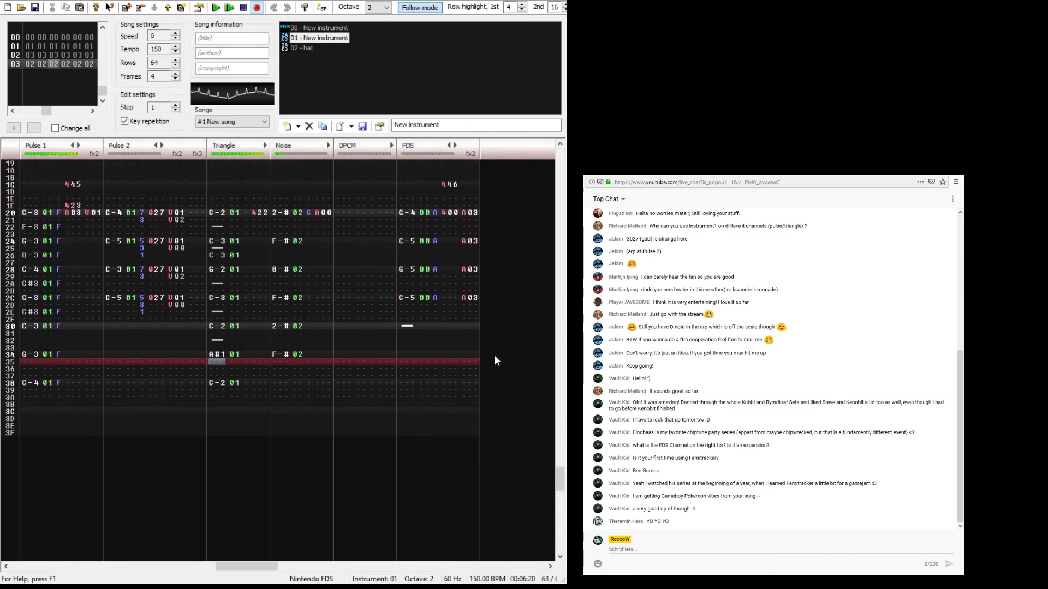
key(Return)
key(Return)
Step: Try the Triangle note in row 34 as A-1 and G#1 by transposing it down, auditioning the row for each pitch
scroll(277, 420, up, 8)
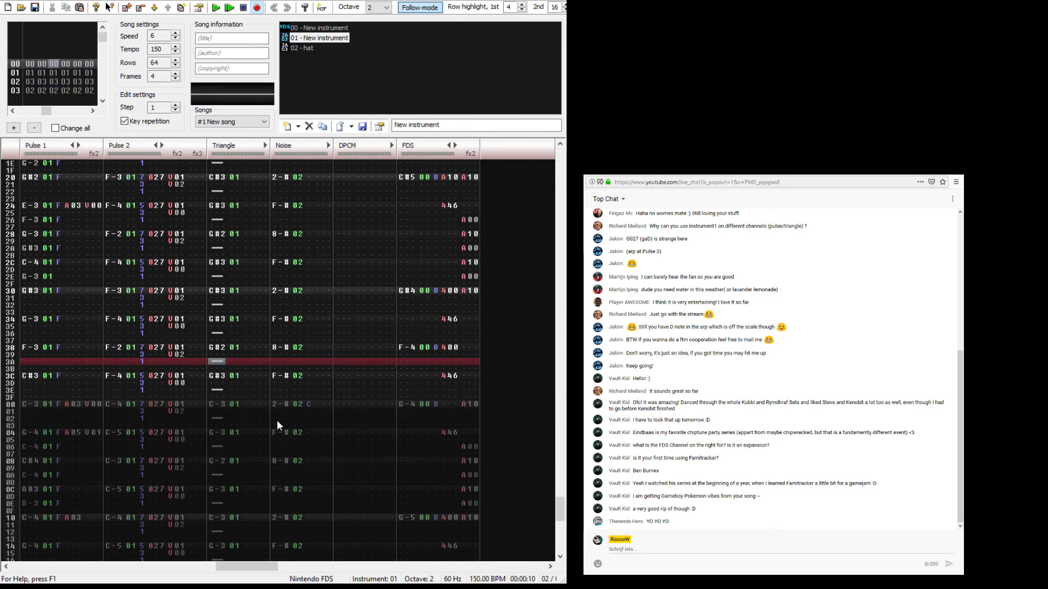
scroll(279, 423, down, 20)
scroll(283, 443, up, 3)
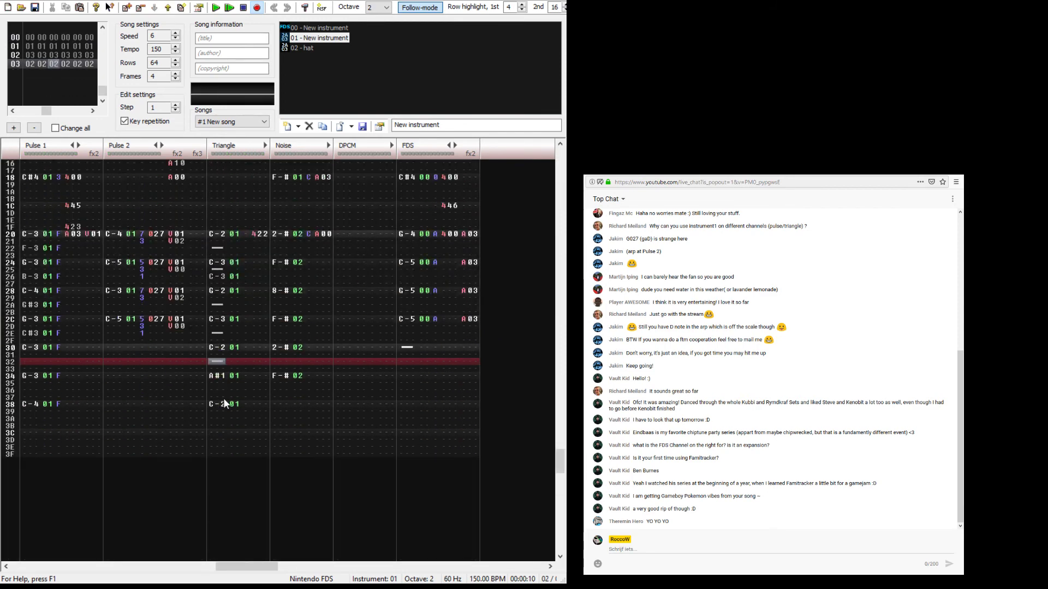
click(219, 376)
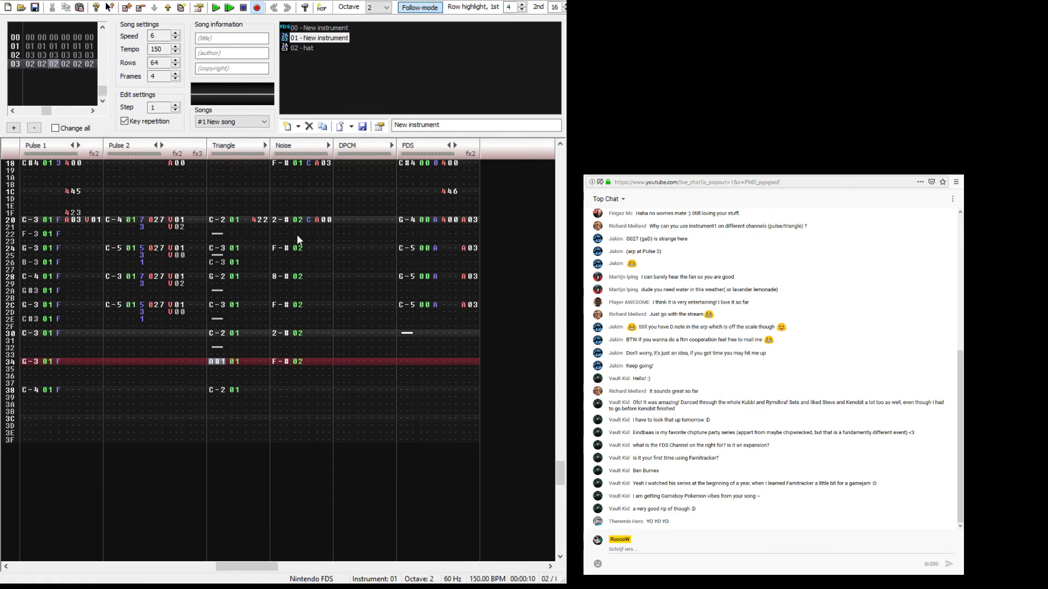
click(365, 241)
key(ctrl+Return)
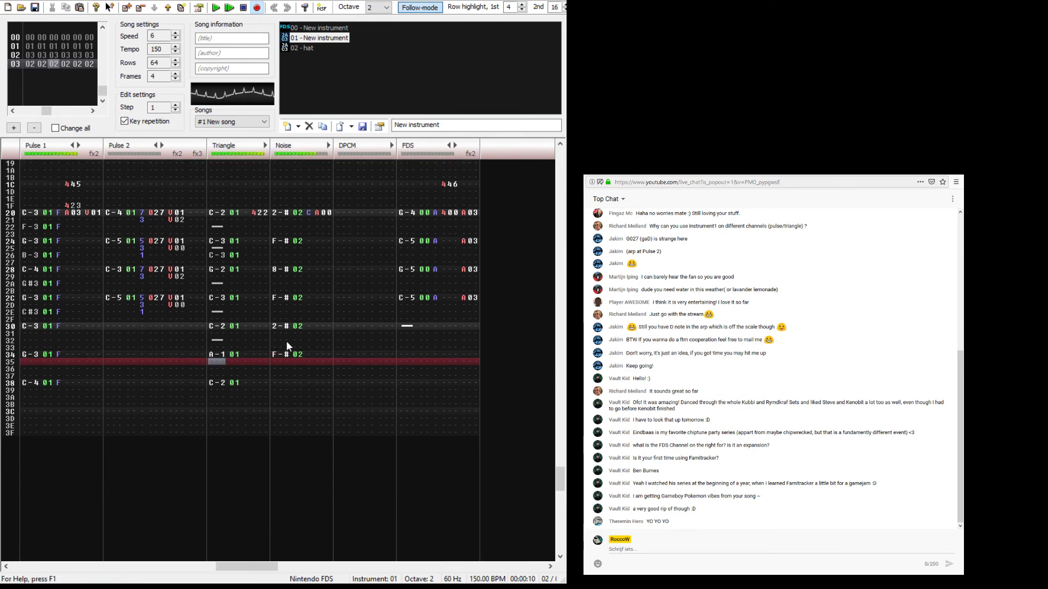
key(Up)
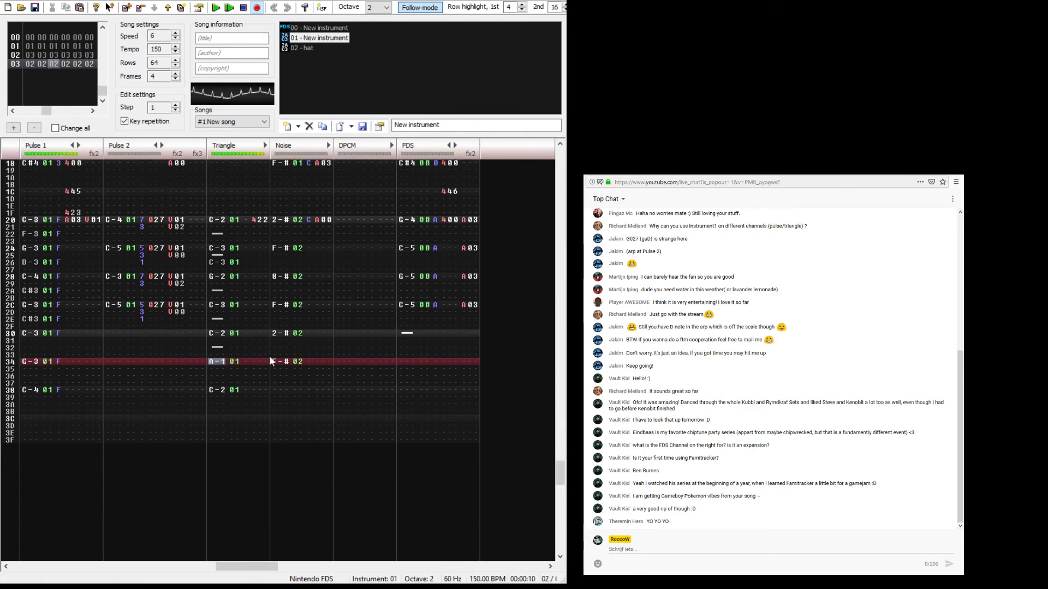
click(353, 241)
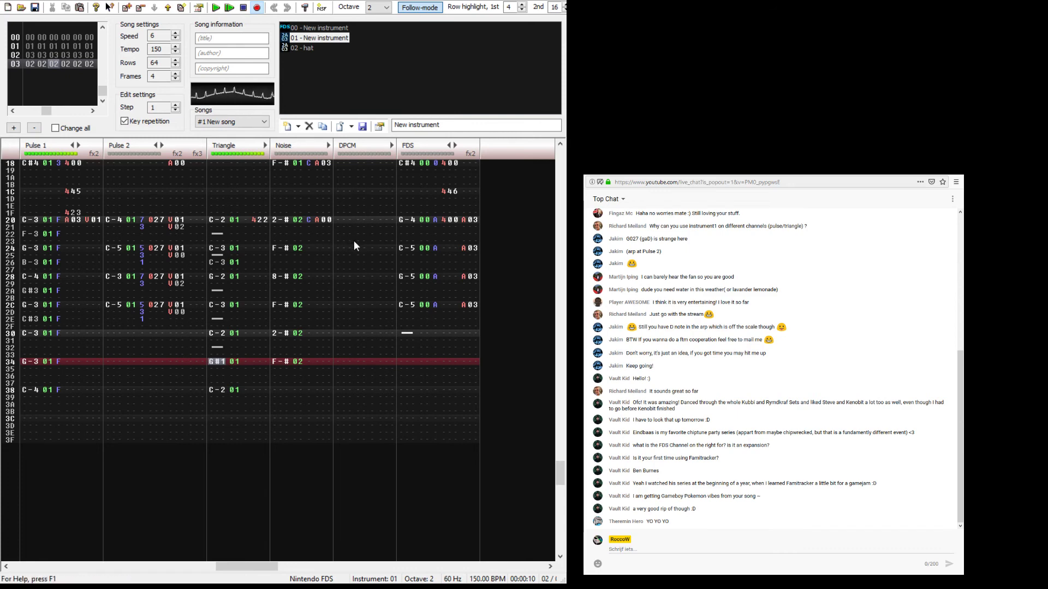
key(ctrl+Return)
key(Up)
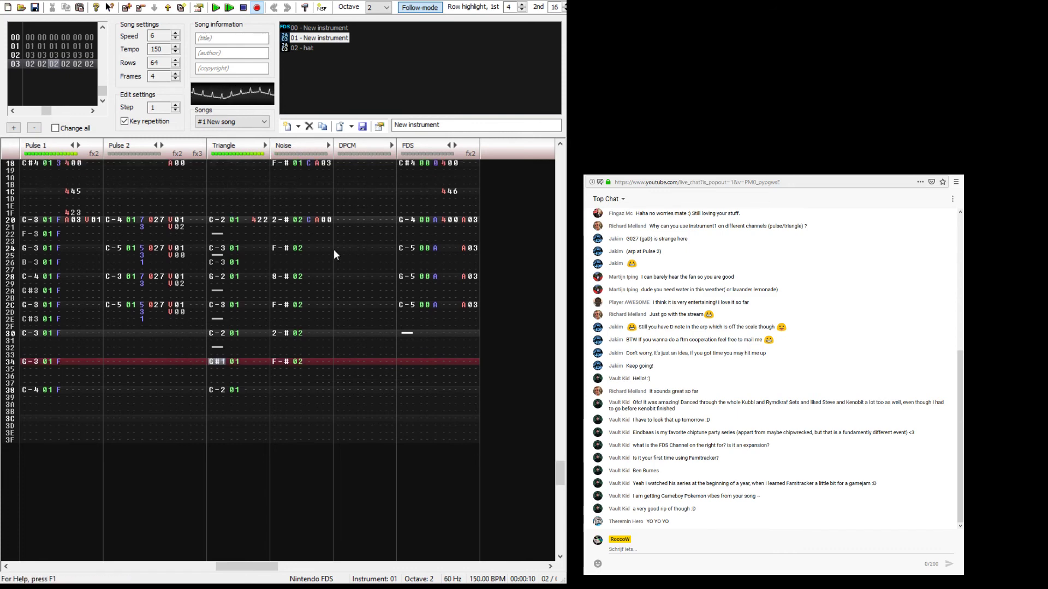
Step: Try F-3 as the Triangle note in row 34
key(r)
scroll(335, 255, up, 6)
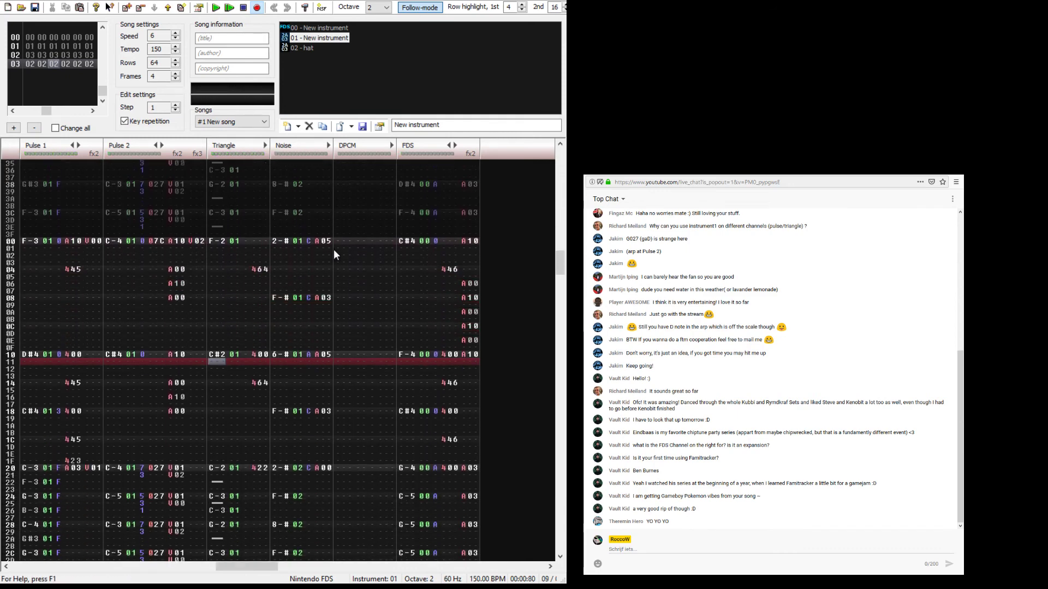
scroll(334, 255, down, 6)
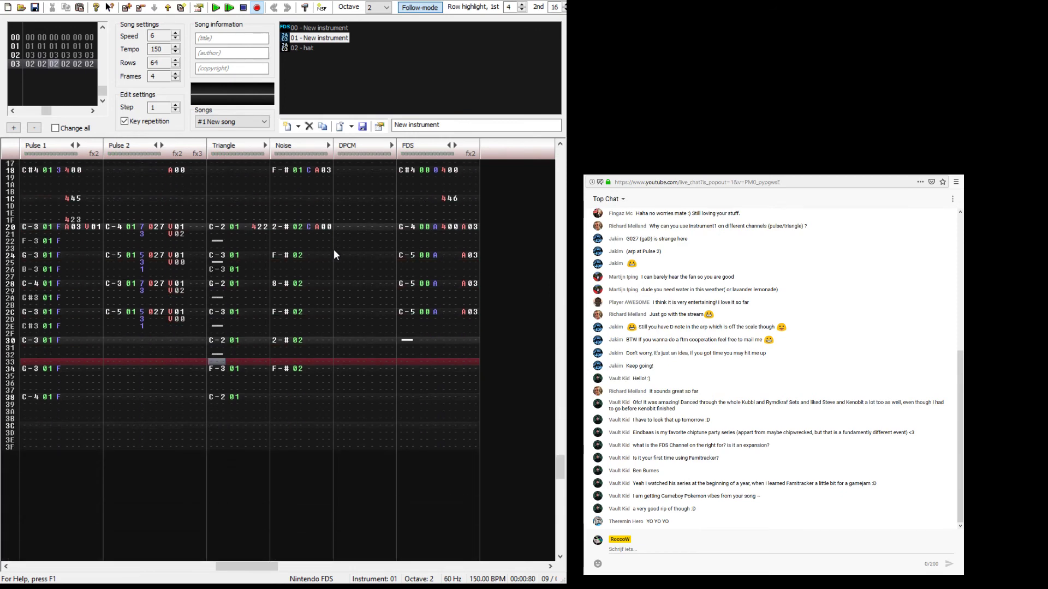
scroll(334, 255, down, 1)
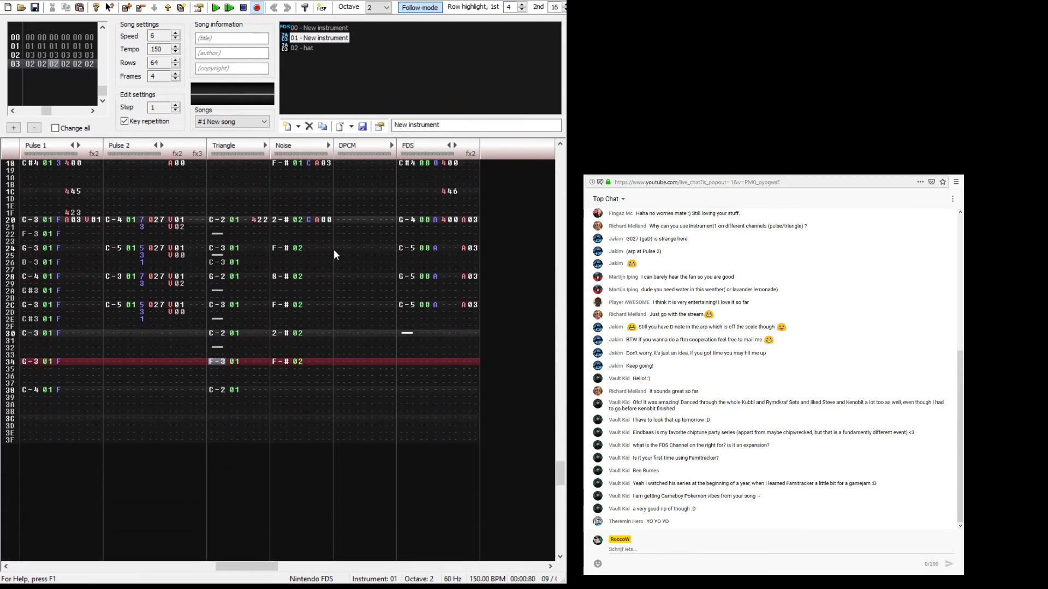
Step: Enter G-3 in Triangle row 34, lower it two octaves to G-1, and play the frame
key(b)
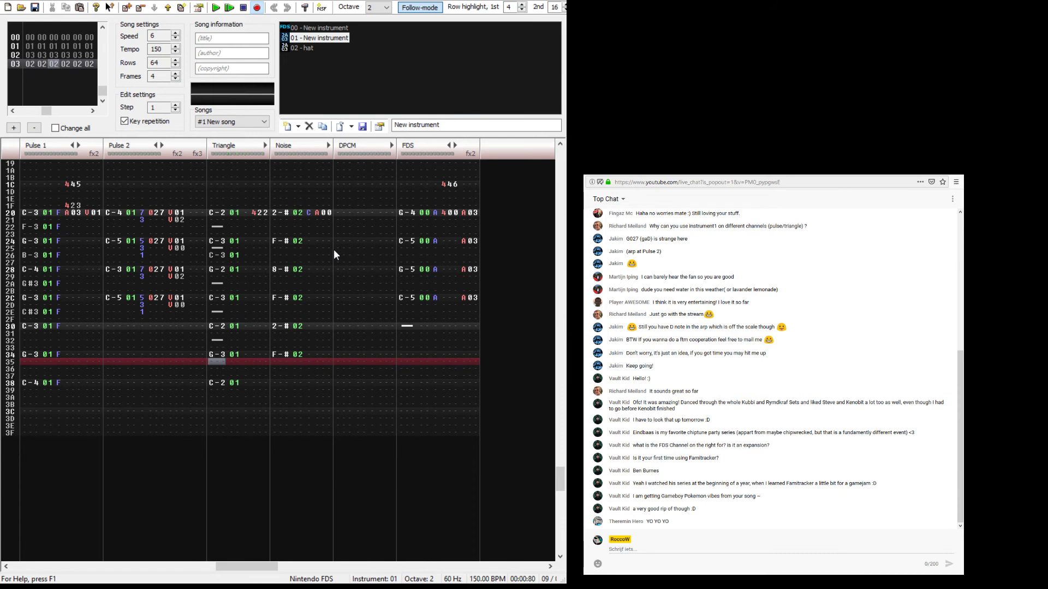
scroll(334, 252, up, 1)
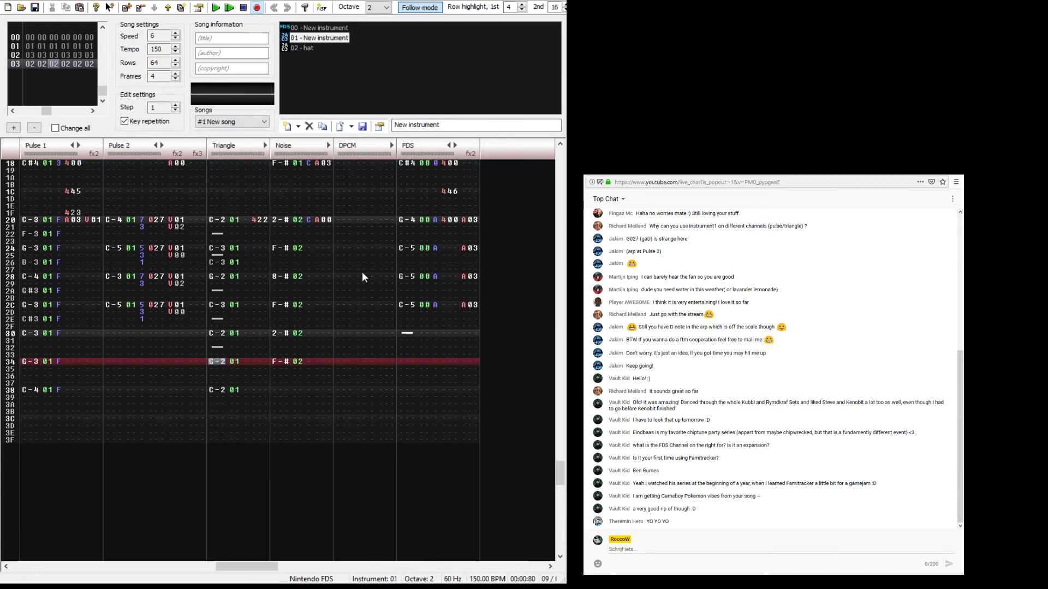
key(ctrl+F3)
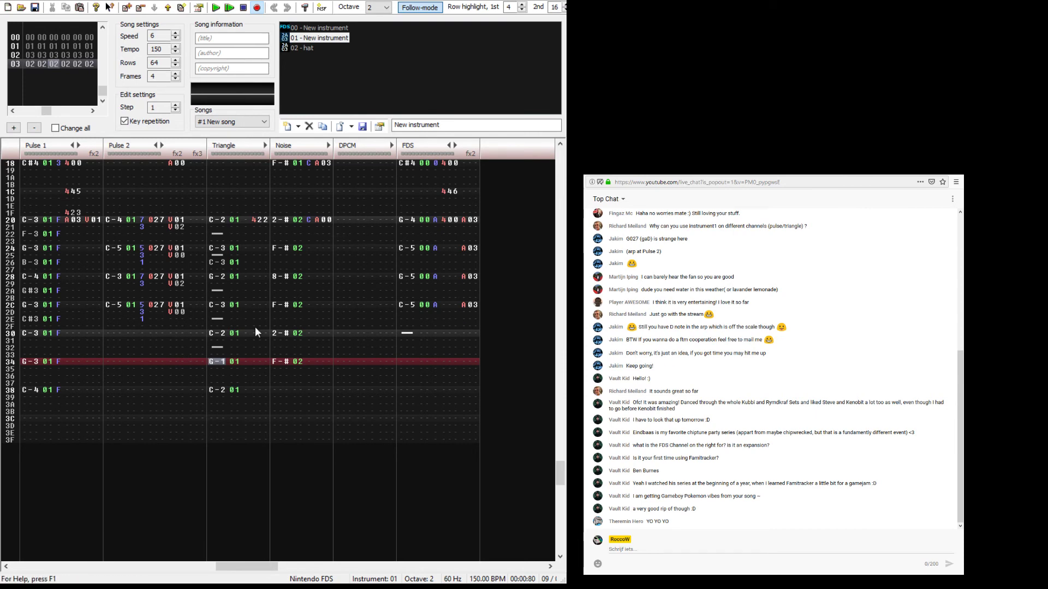
key(Return)
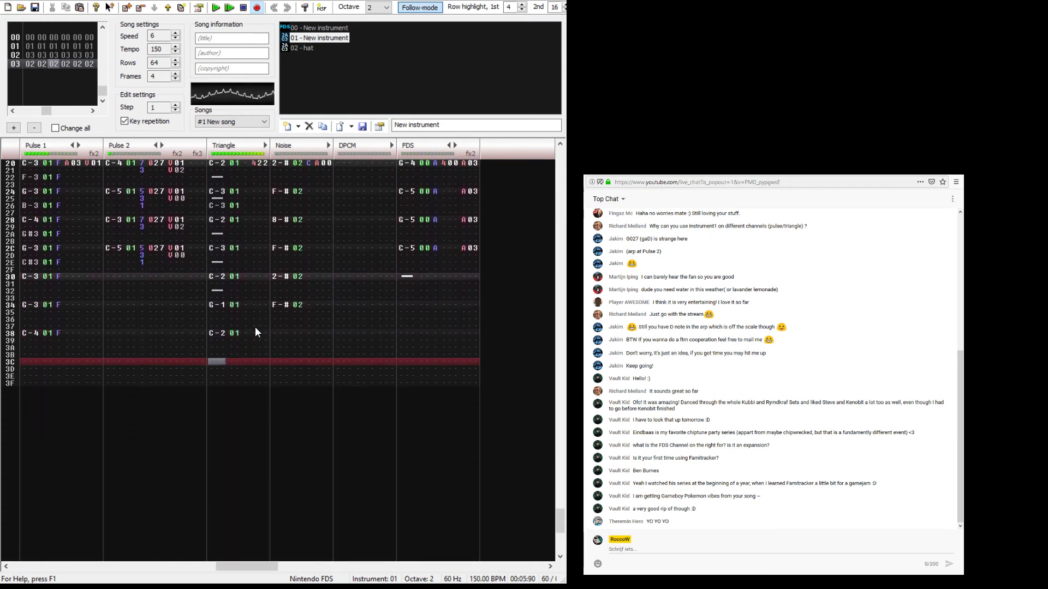
key(Return)
Step: Enter a note cut in Triangle row 36
key(Up)
key(Up)
key(Up)
key(Up)
key(Up)
key(Up)
key(Up)
key(1)
Step: Enter the vibrato effect 464 in the Triangle effect column at row 3C
key(Down)
key(Down)
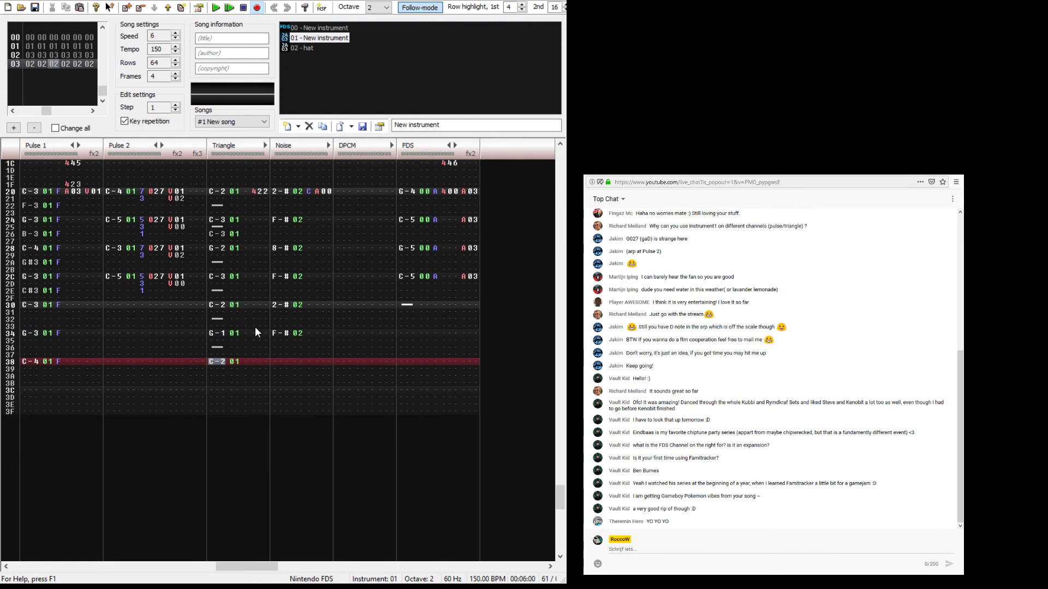
key(Right)
key(Down)
key(Down)
key(Down)
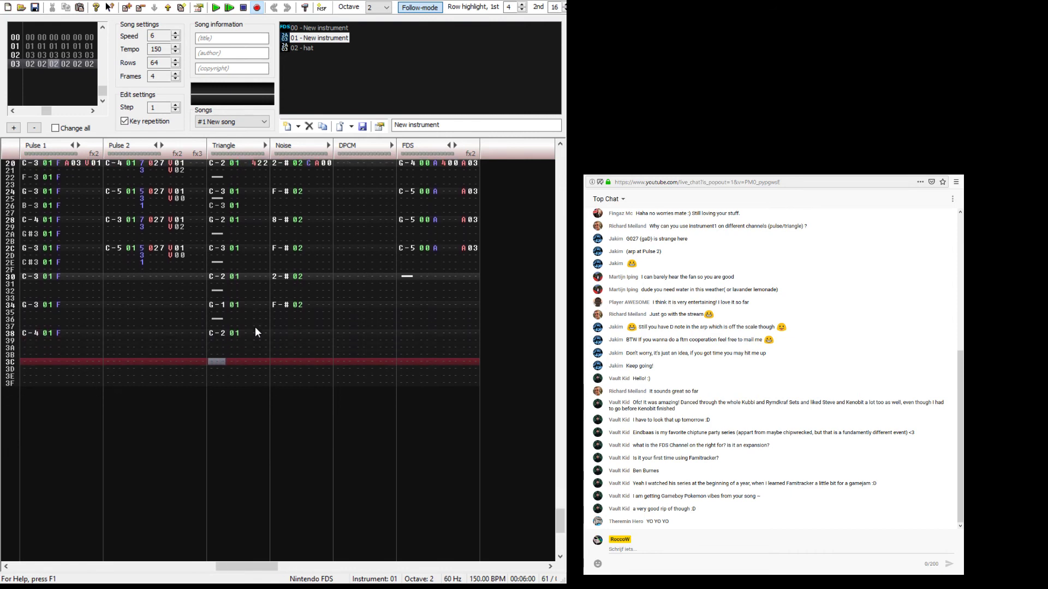
key(Right)
key(Right)
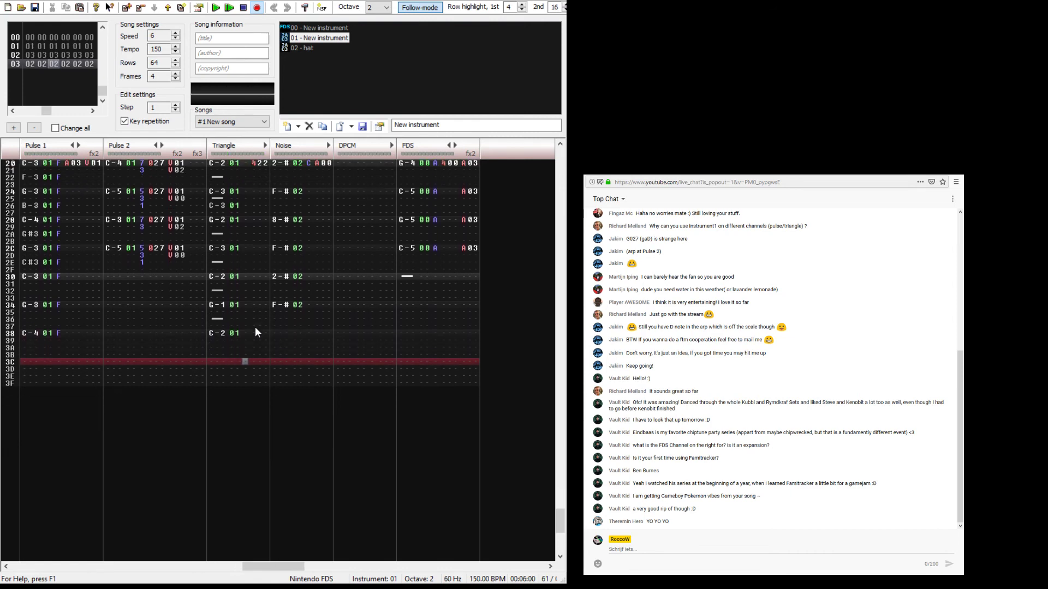
key(Right)
text(4)
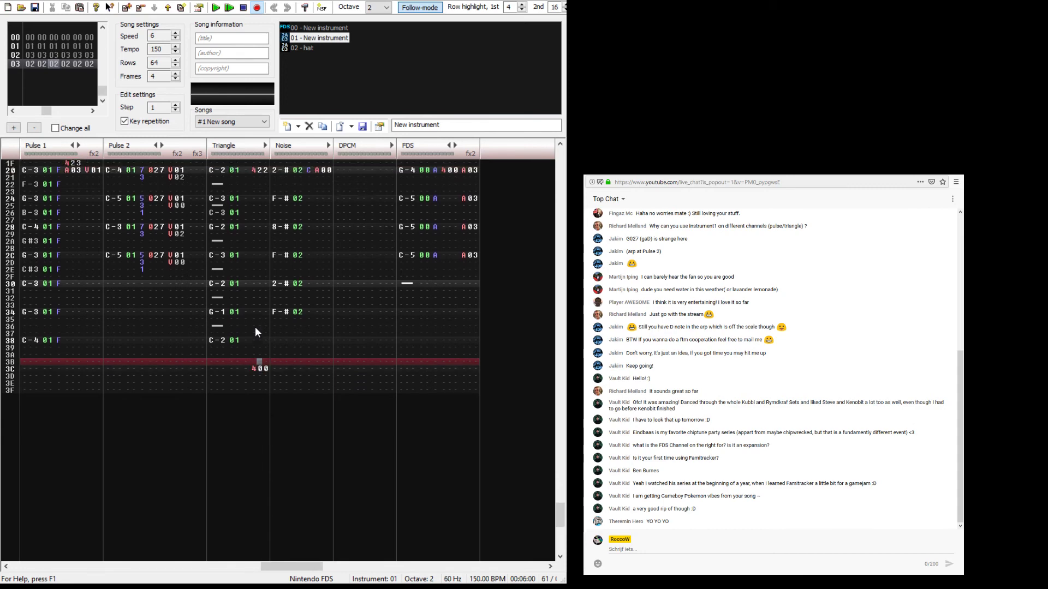
text(6)
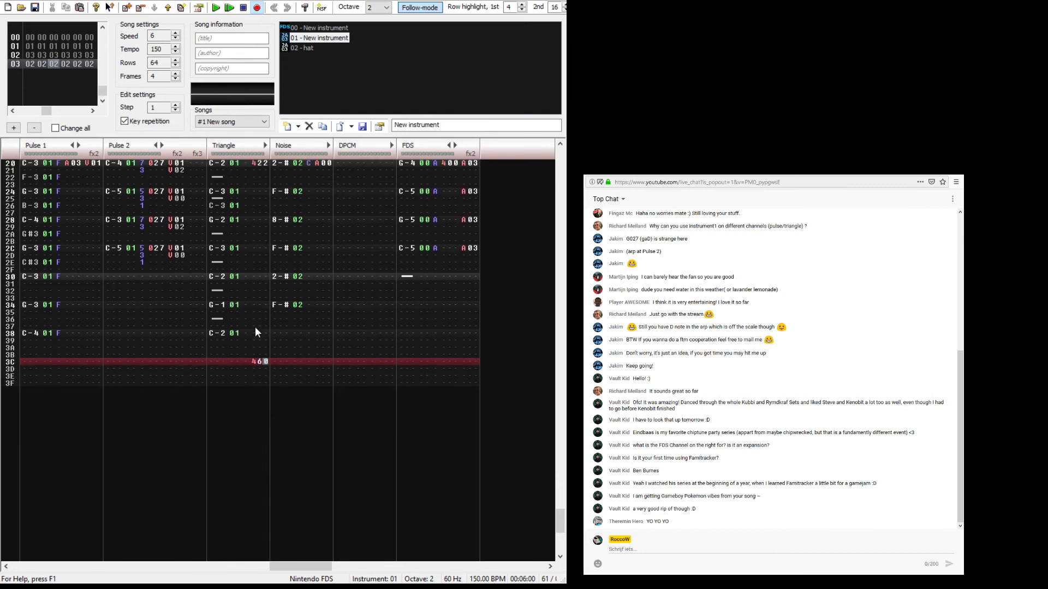
text(4)
Step: Insert a new blank frame using pattern 04 and move it to the start of the song
key(Down)
key(Down)
key(Down)
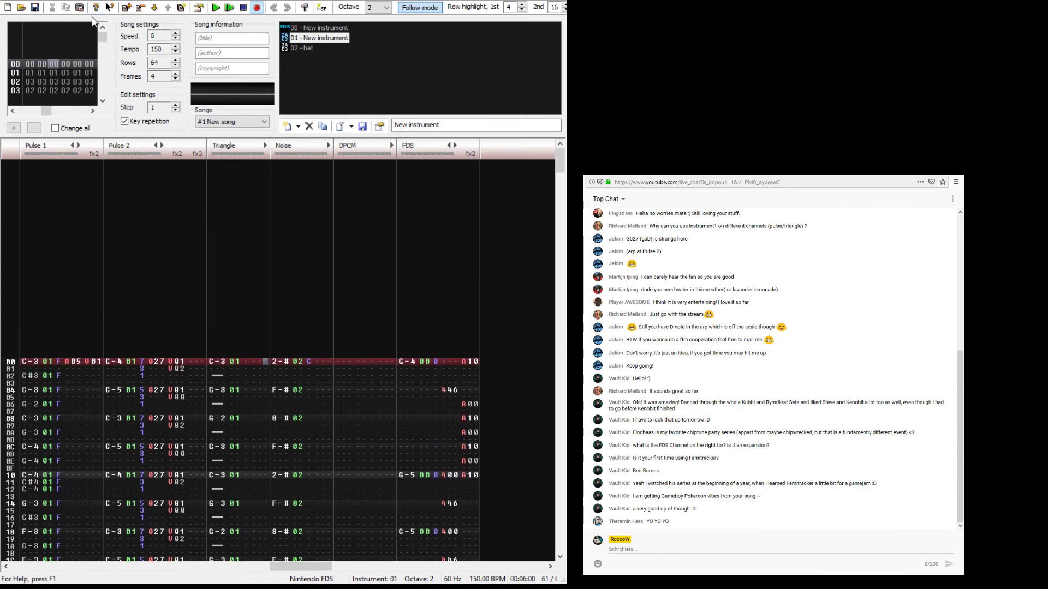
click(127, 7)
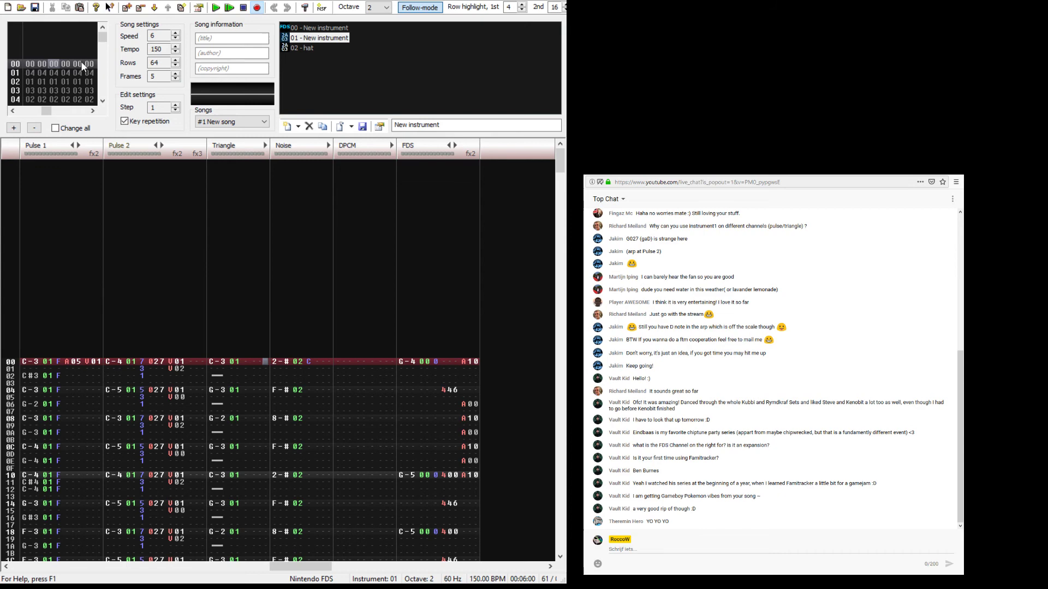
click(28, 64)
click(31, 73)
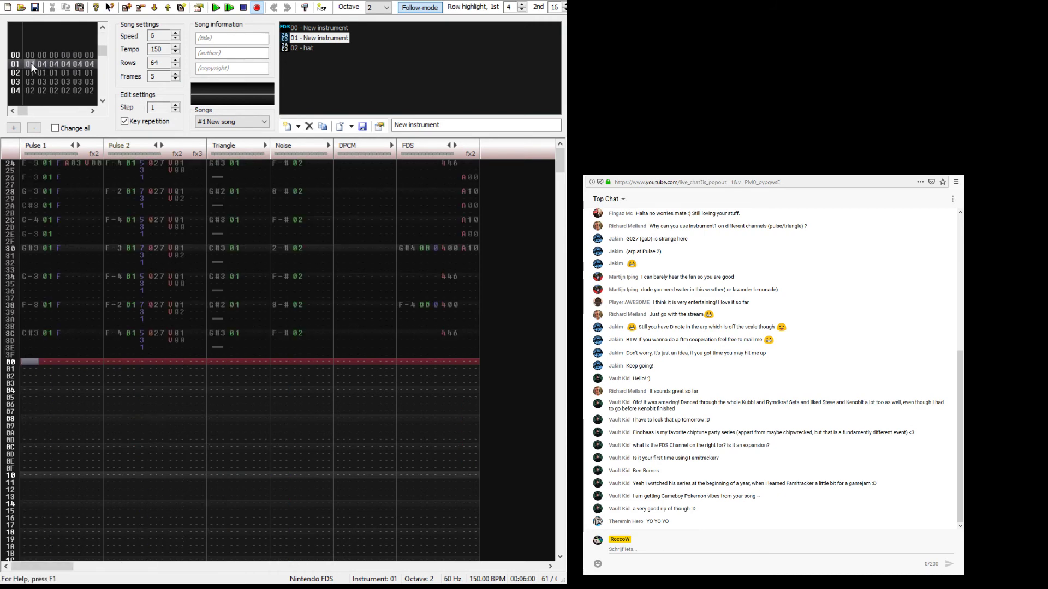
click(167, 7)
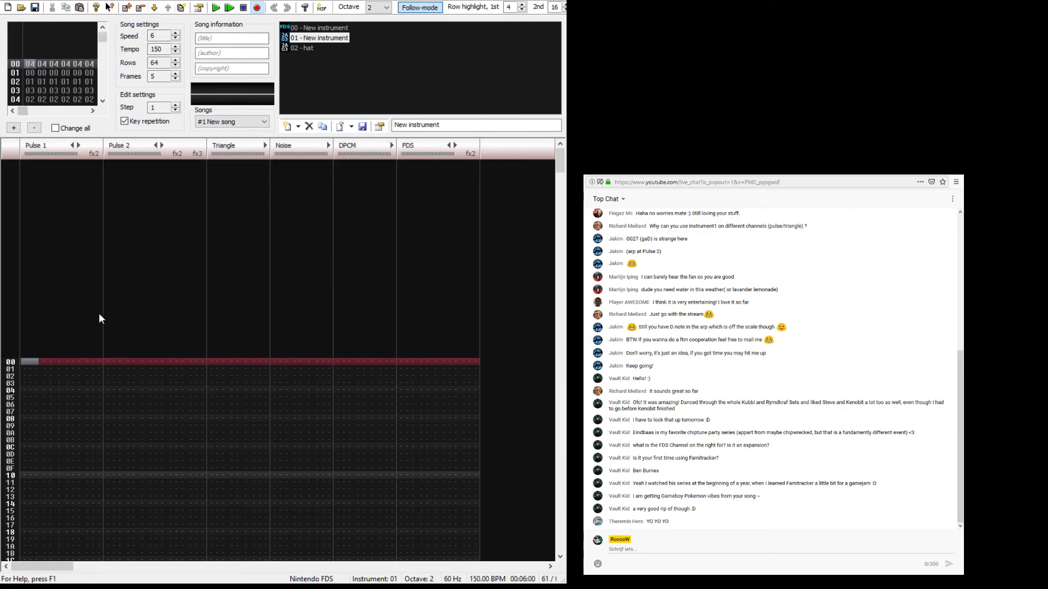
Step: Copy the full Triangle and Noise parts of frame 01 into the blank frame 00 and play it
click(28, 72)
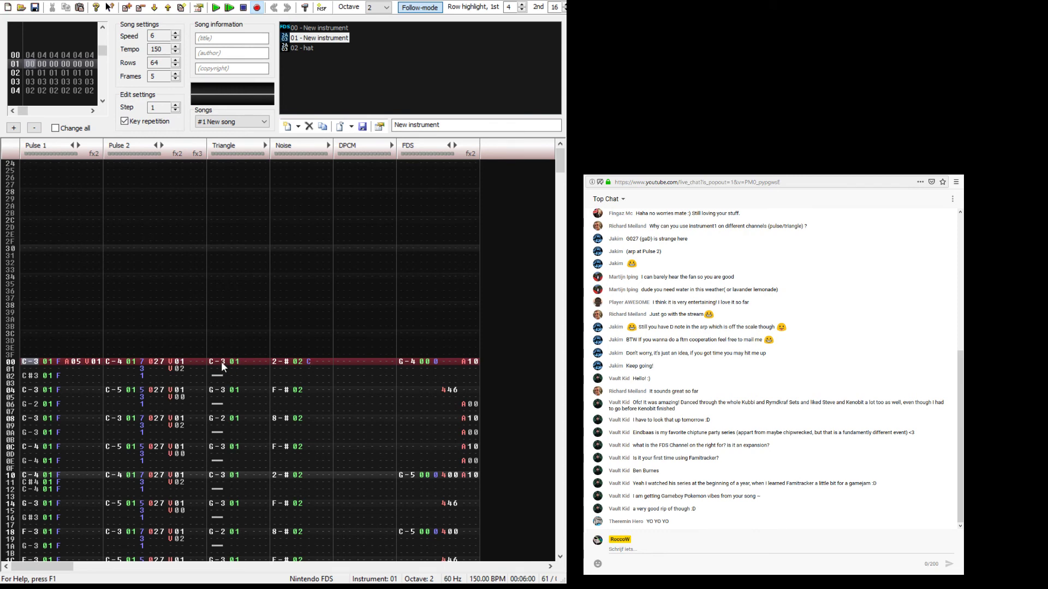
drag(221, 361, 325, 546)
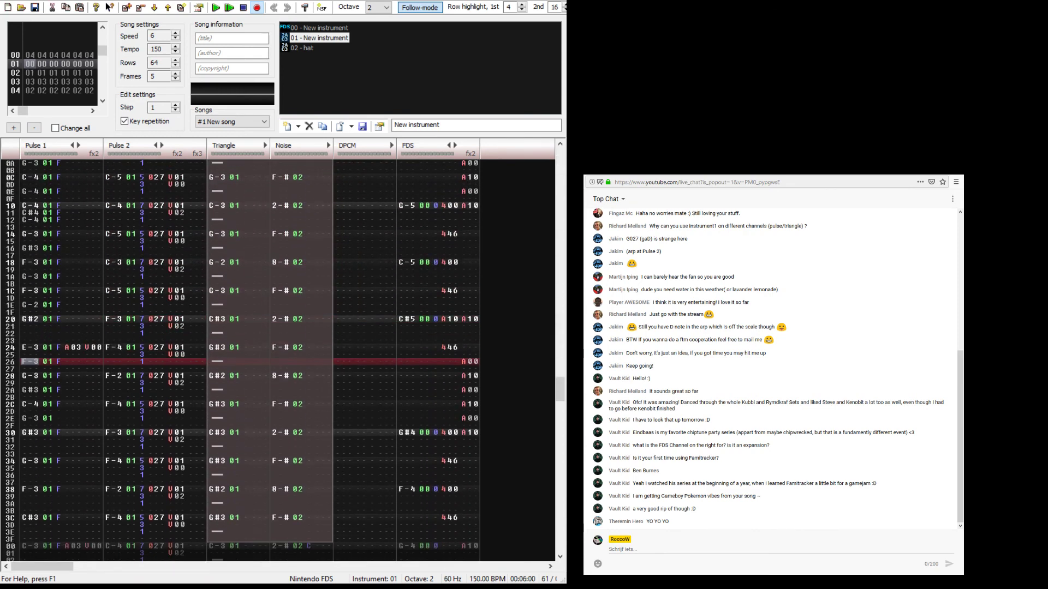
click(30, 55)
click(237, 270)
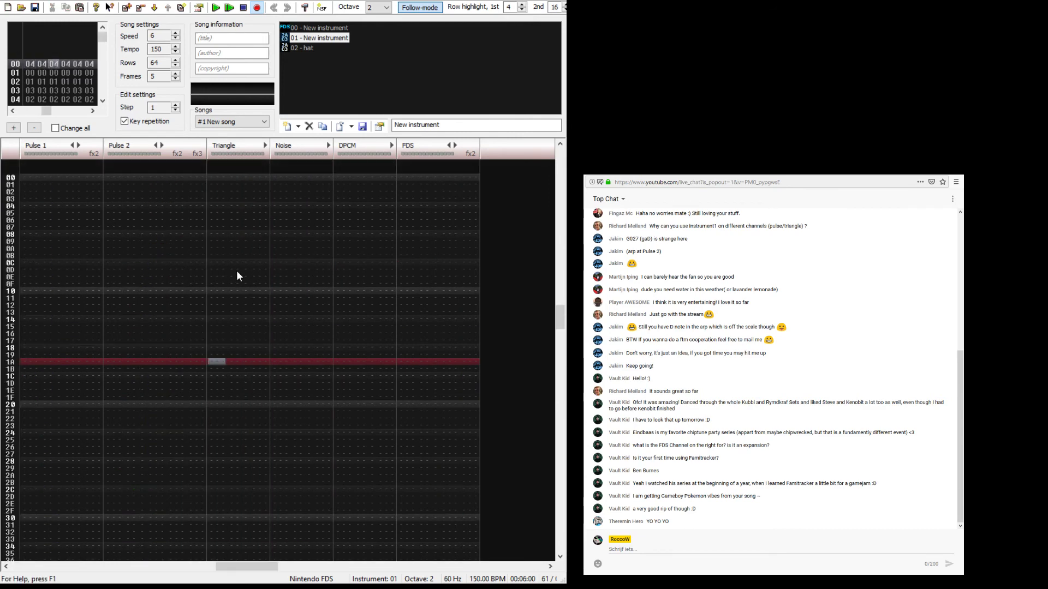
key(Return)
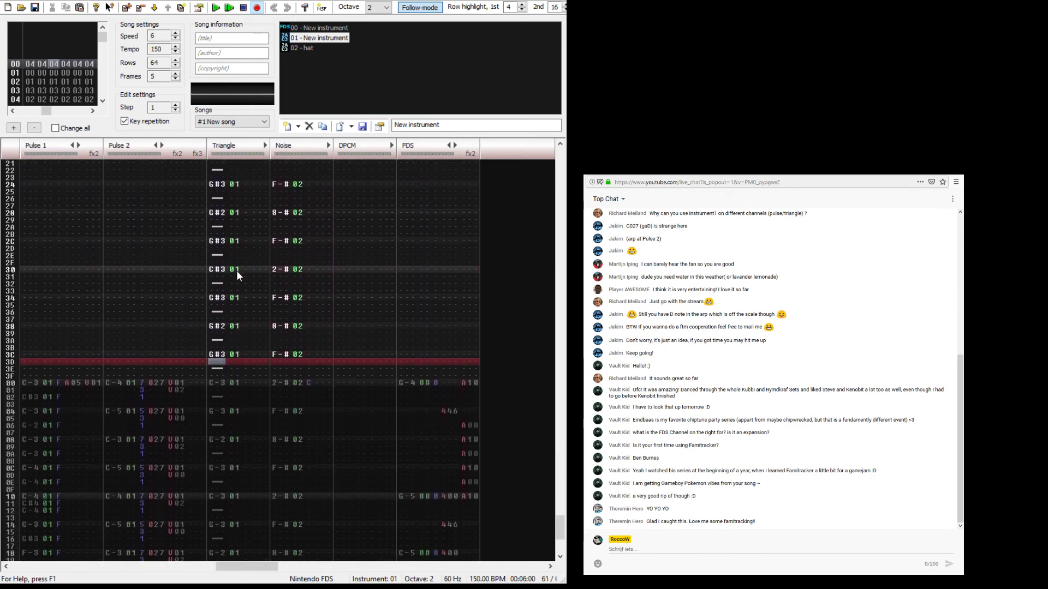
key(Down)
key(Down)
key(Down)
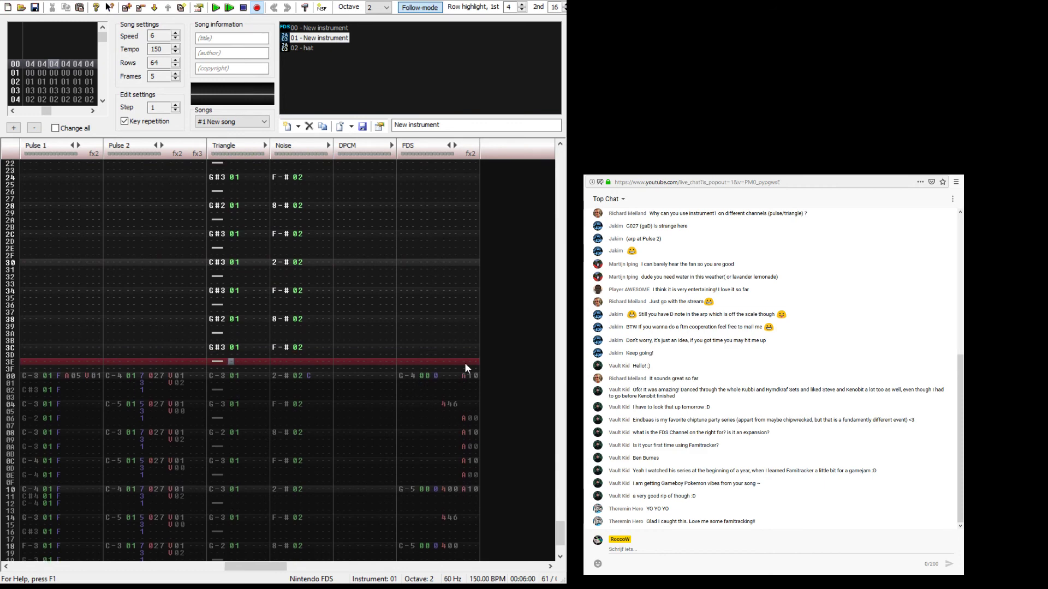
double_click(464, 362)
key(ctrl+c)
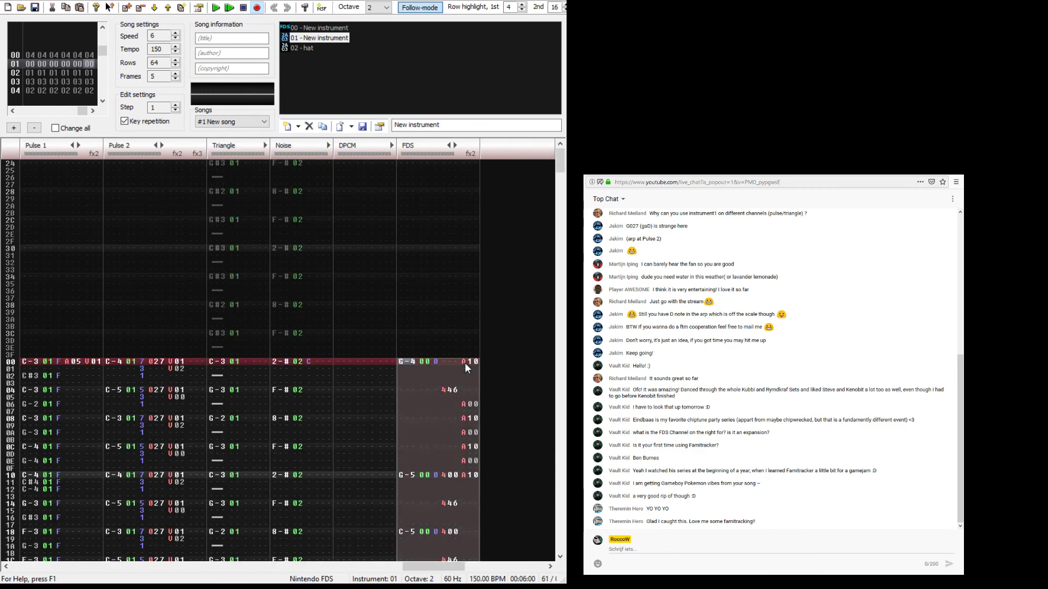
key(Up)
key(Return)
key(Return)
key(Up)
key(Up)
key(ctrl+v)
key(Down)
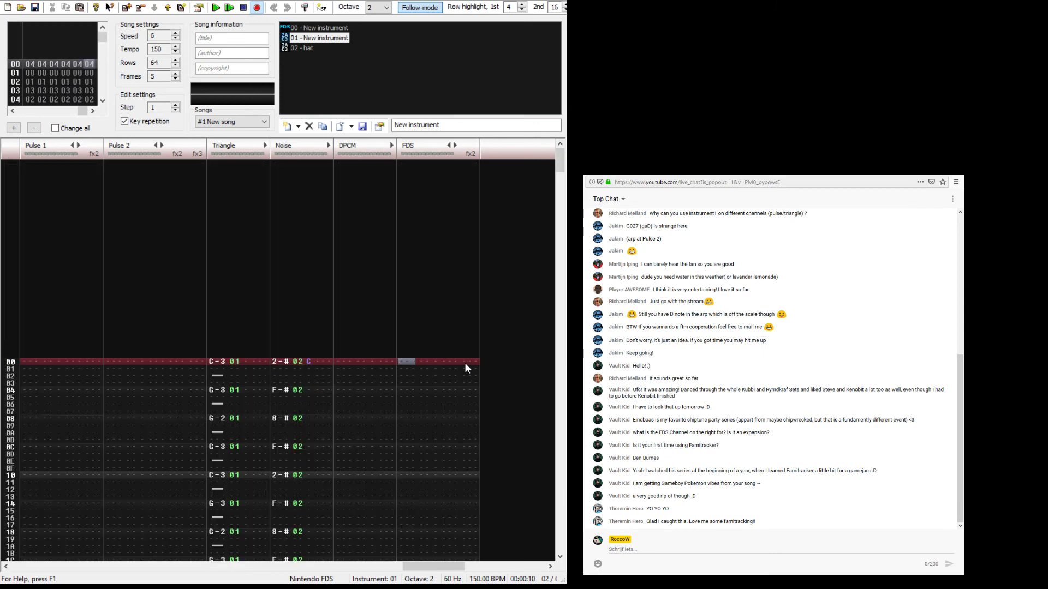
Step: Play the frame, select instrument 00 and try a C-3 in row 00 of the FDS channel
key(Return)
key(t)
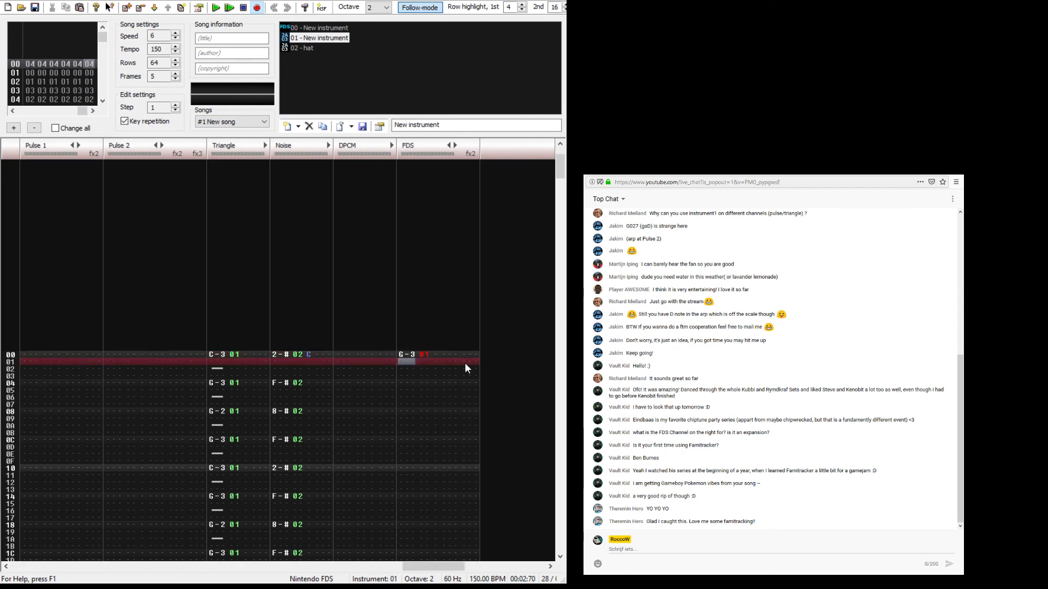
key(Up)
key(ctrl+Up)
key(q)
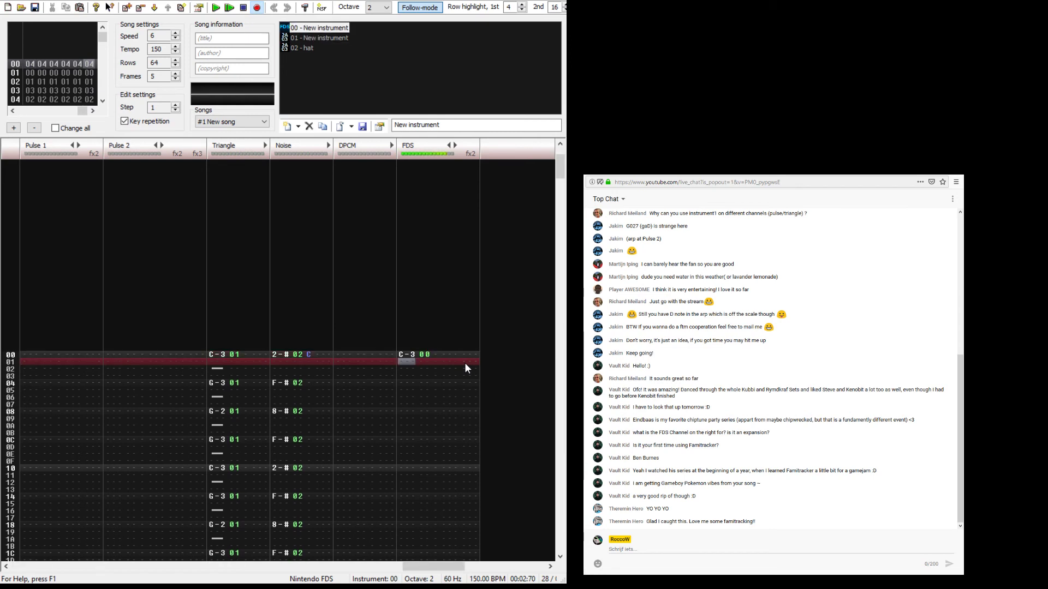
Step: Raise the octave to 4 and replace the note in FDS row 00 with C-4
key(Up)
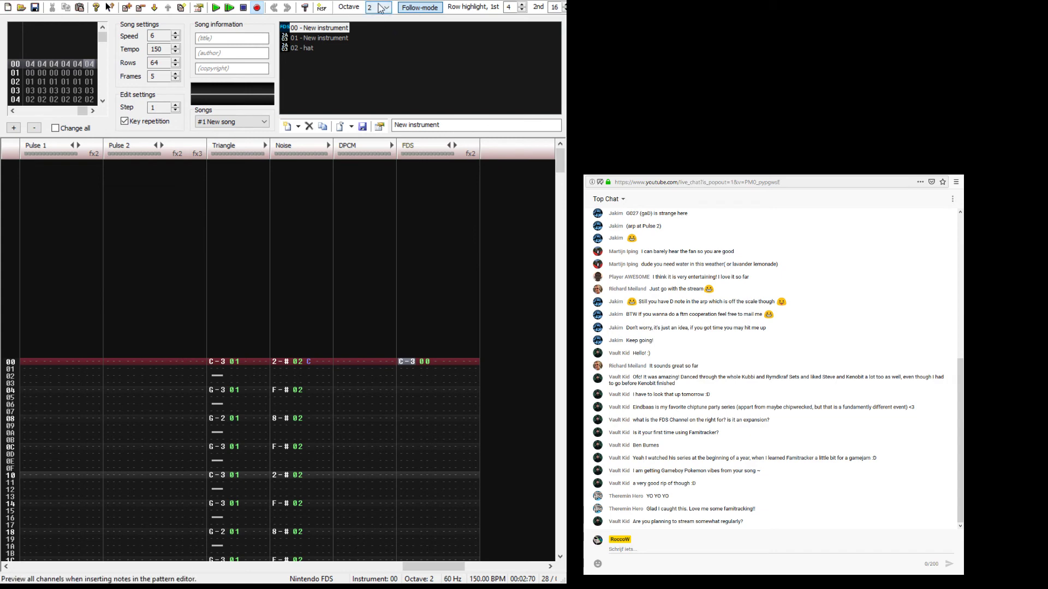
scroll(381, 8, up, 1)
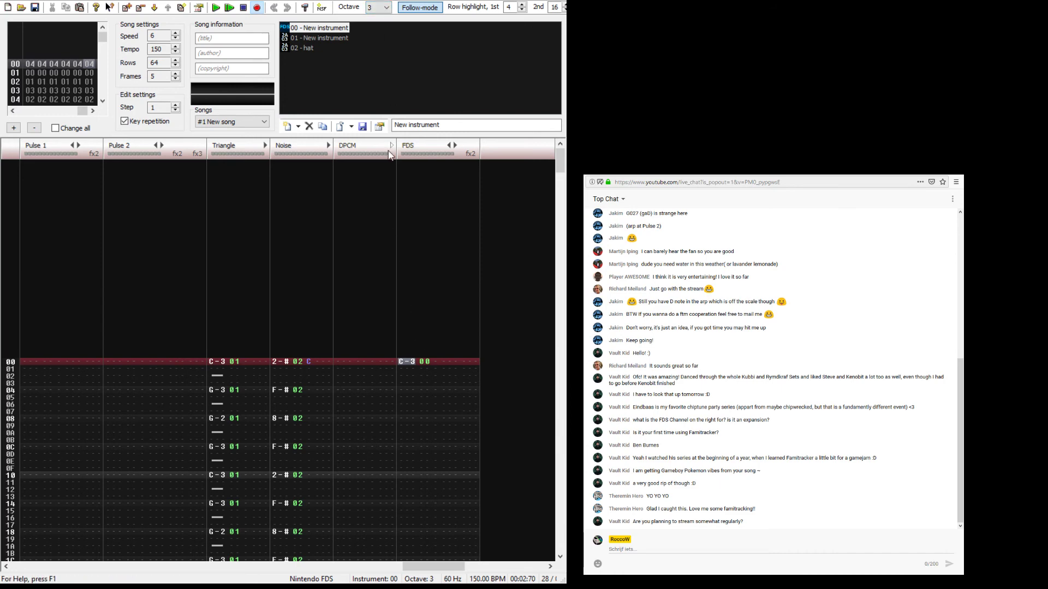
key(KP_Multiply)
key(5)
key(z)
Step: Enter G-4 in row 04 and C-5 in row 08 of the FDS channel
key(Up)
key(Down)
key(Down)
key(Down)
key(Down)
key(b)
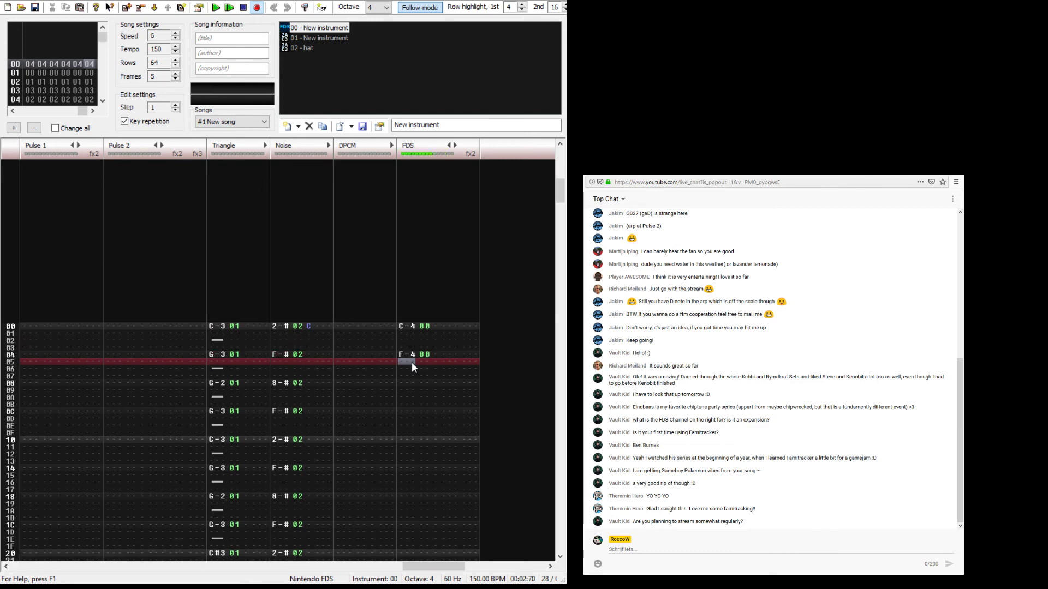
key(Down)
key(Down)
key(Down)
key(m)
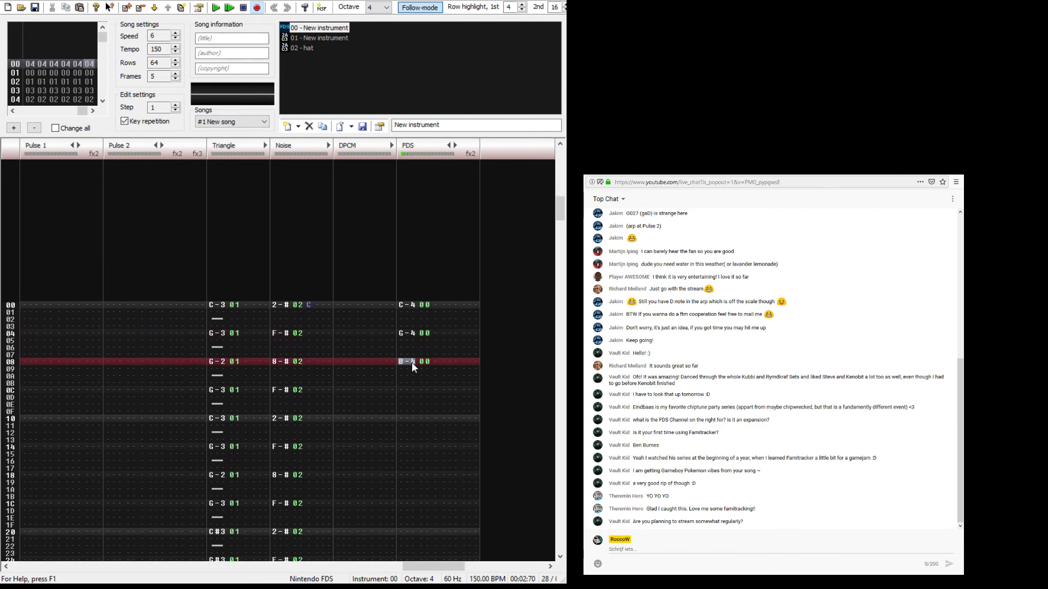
key(q)
Step: Enter G-4 in row 0C of the FDS channel
key(Up)
key(Down)
key(Down)
key(Down)
key(Down)
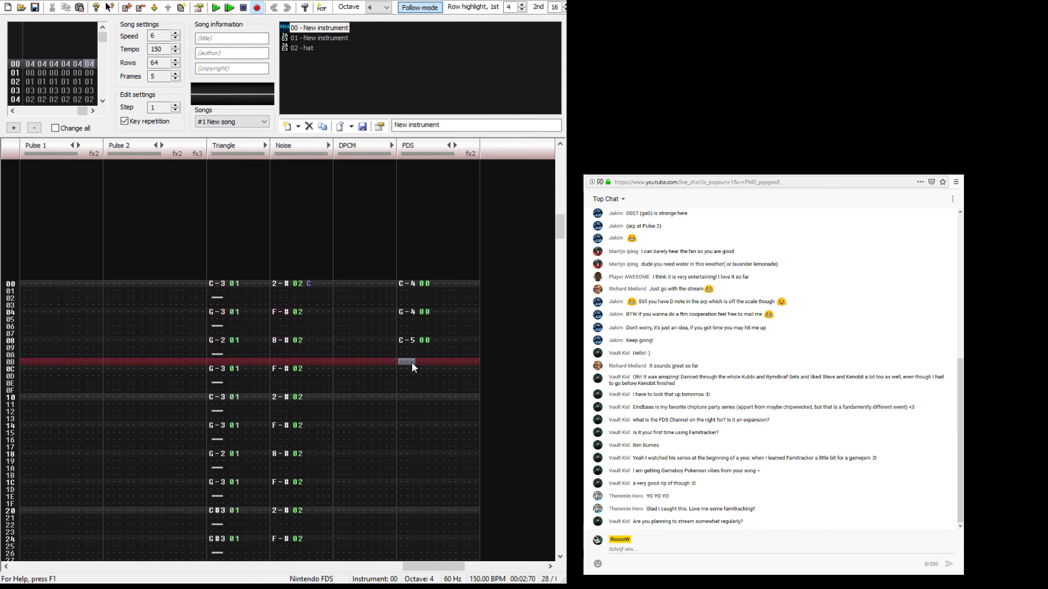
key(v)
key(Up)
key(b)
Step: Play the frame from the start to hear the four-note FDS phrase
key(Up)
key(Up)
key(Up)
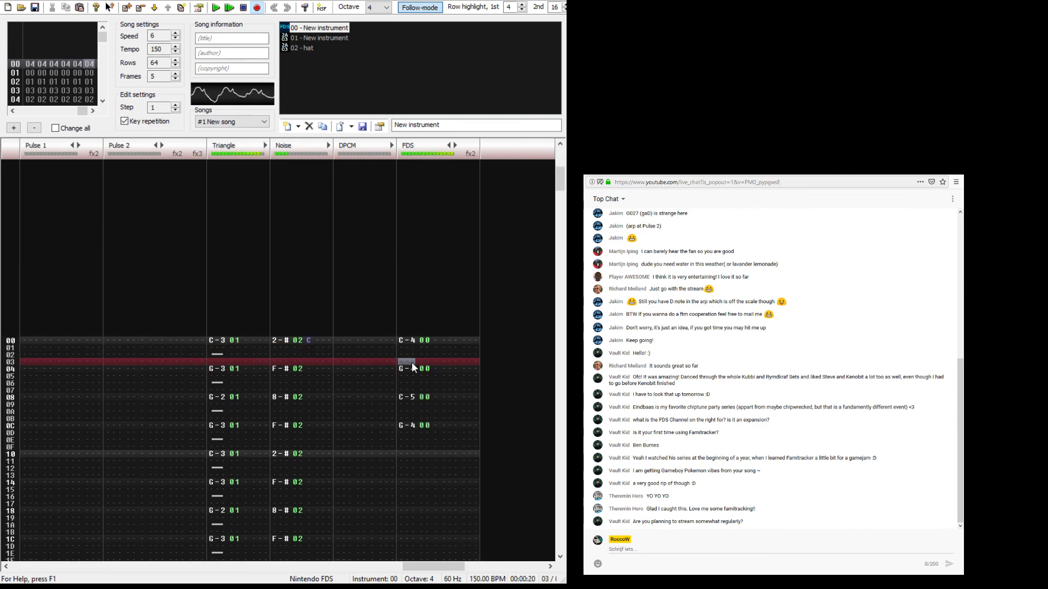
key(Up)
key(Up)
key(Up)
key(Up)
key(Up)
key(Up)
key(Up)
key(Up)
key(Up)
Step: Check the FDS volume value used in the first row of frame 01, returning to frame 00
key(Right)
key(Right)
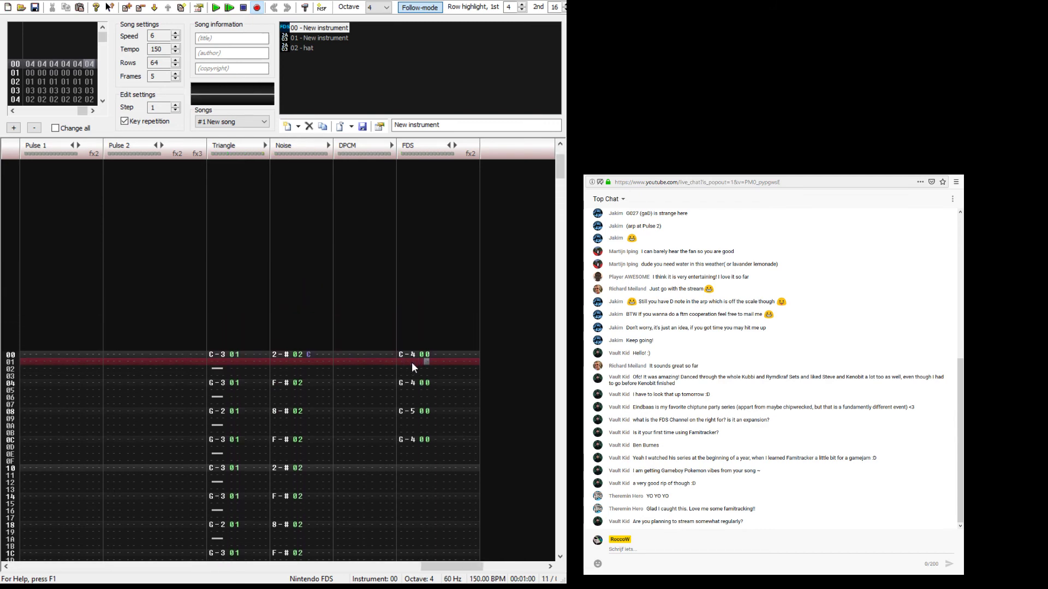
key(Up)
key(Right)
key(Right)
key(Left)
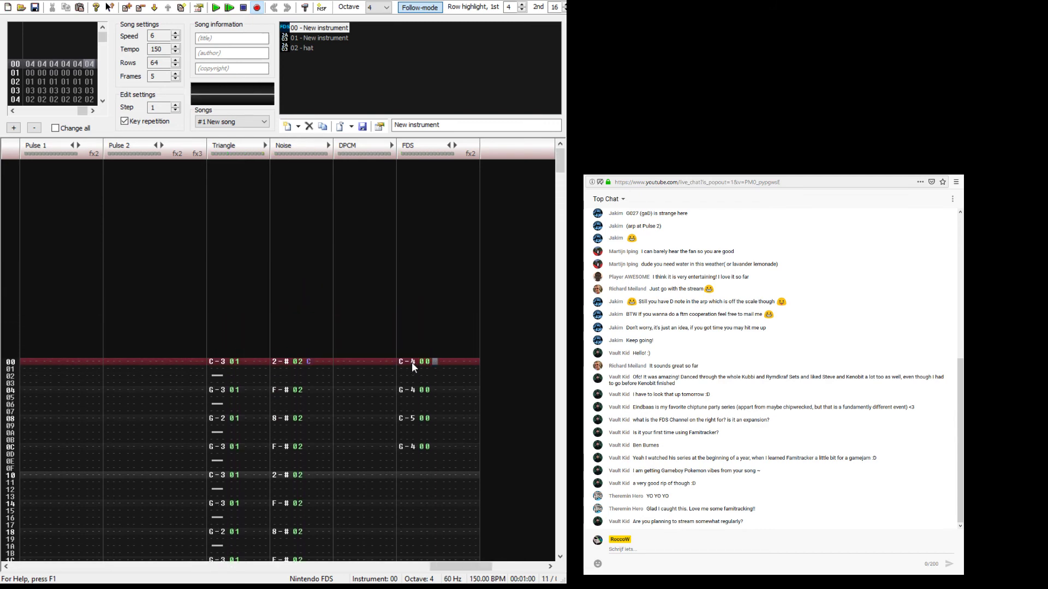
key(ctrl+Right)
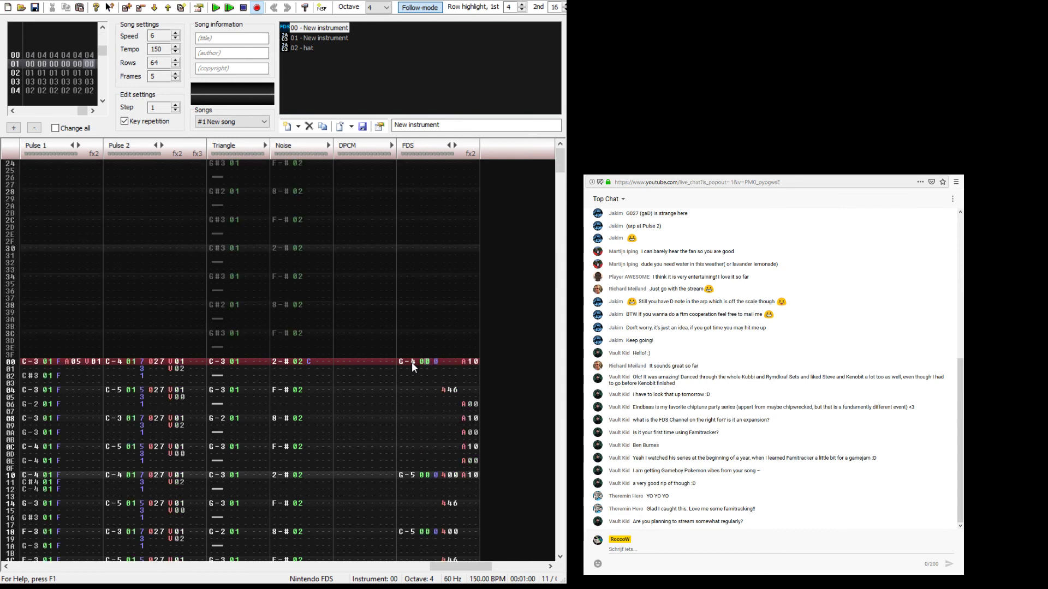
key(Down)
key(Right)
key(Up)
key(Up)
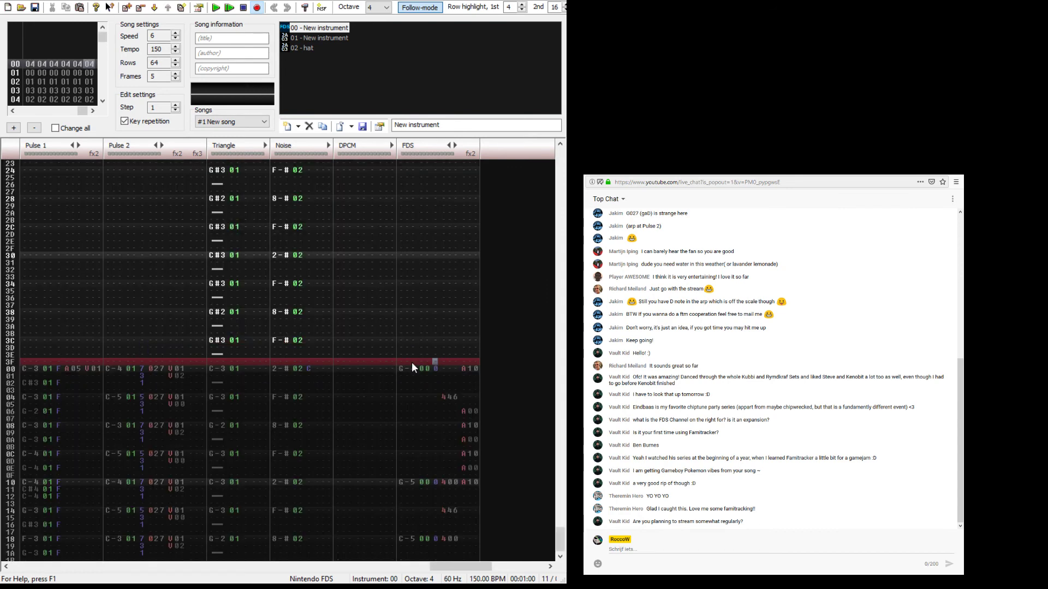
key(Home)
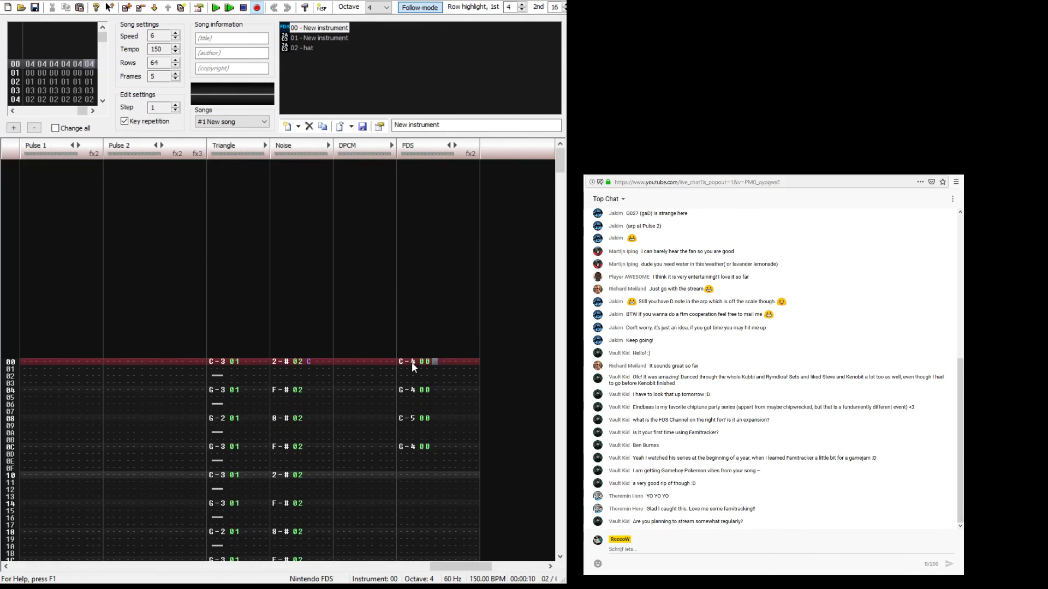
Step: Set volume 8 and effect A05 on the FDS note in row 00 and play the frame
text(8)
key(Up)
key(Right)
key(Right)
key(Left)
text(a)
key(Up)
key(Right)
key(Right)
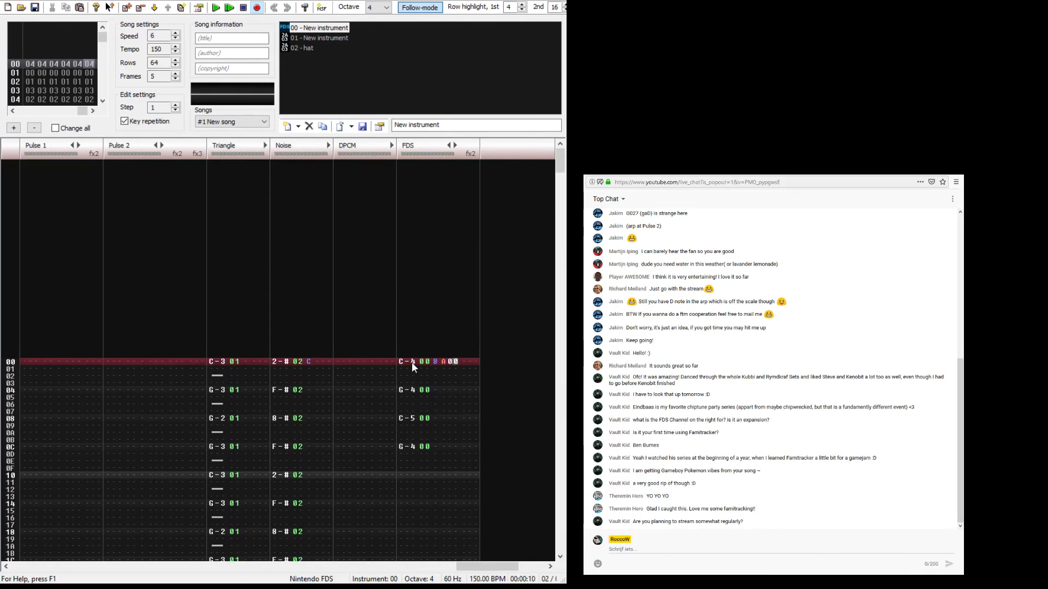
text(5)
key(Return)
key(Return)
key(Return)
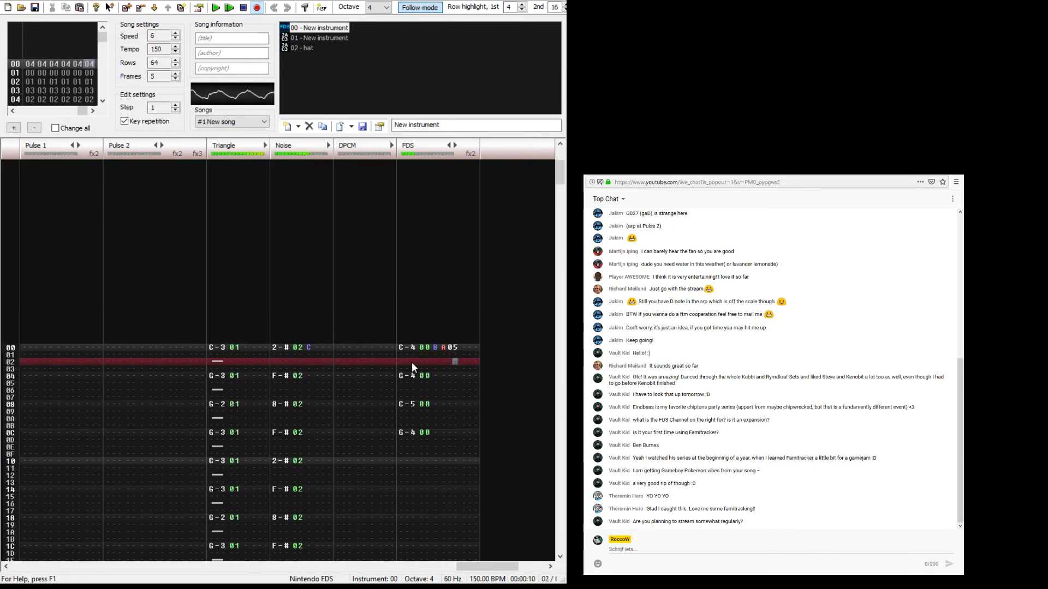
key(Return)
Step: Copy volume 8 and effect A05 onto the FDS notes in rows 04, 08 and 0C, and play the frame
key(Up)
key(Up)
key(Up)
key(Left)
key(Down)
key(Down)
key(Down)
key(Down)
key(Left)
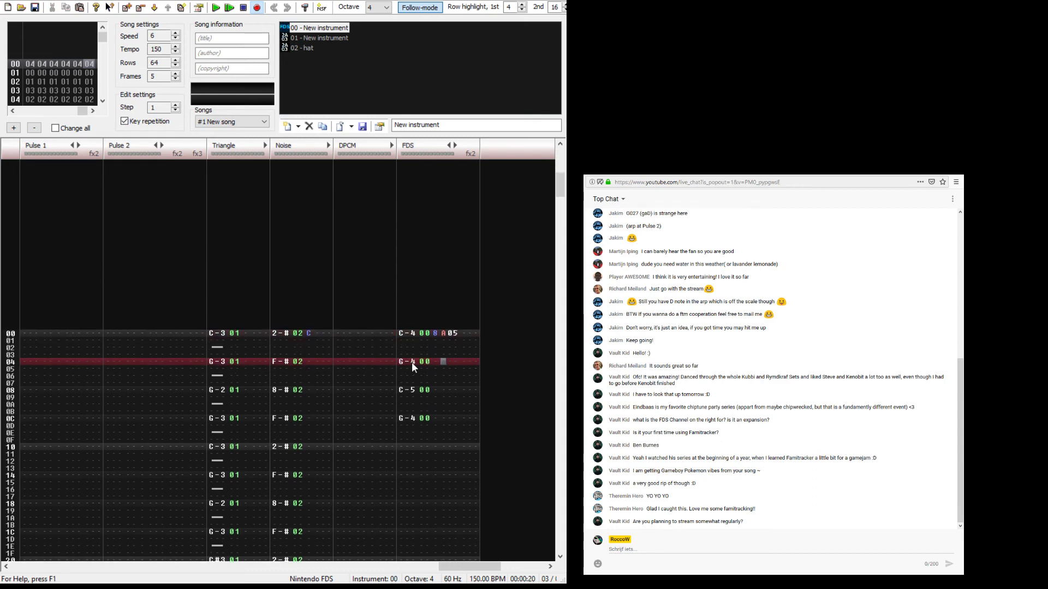
key(Right)
key(Down)
key(Down)
key(Down)
key(Down)
key(ctrl+v)
key(Down)
key(Down)
key(Down)
key(Down)
key(ctrl+v)
key(Return)
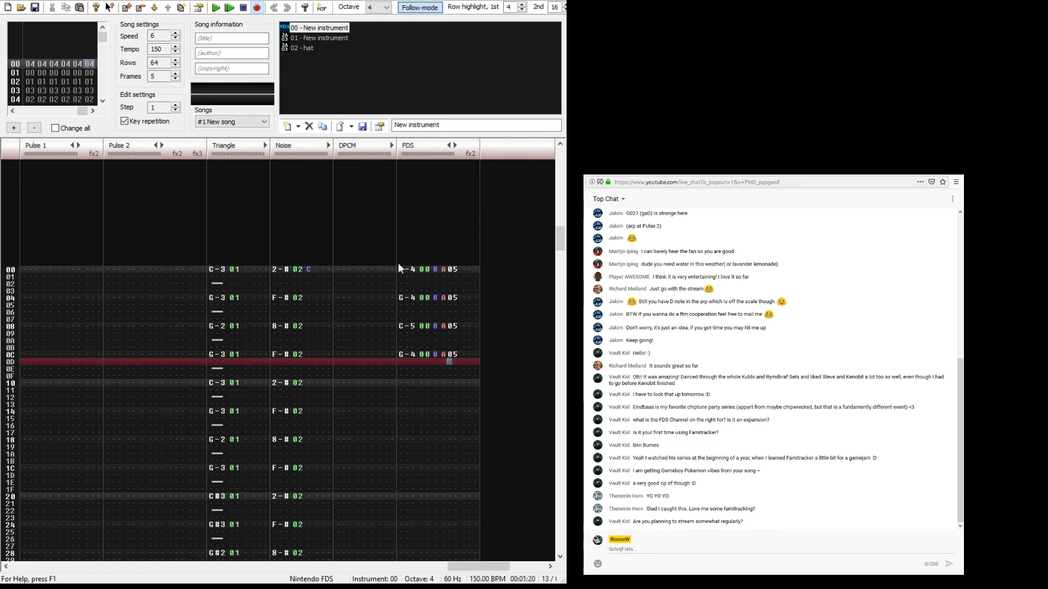
Step: Repeat the four-note FDS phrase from rows 00–0F through rows 10–3F
drag(400, 269, 486, 385)
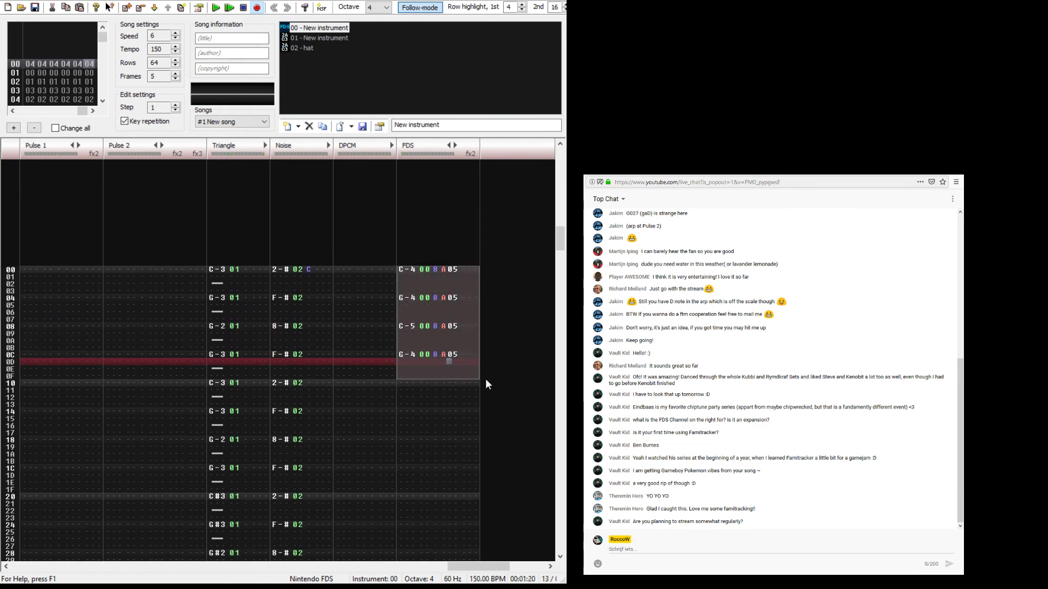
key(ctrl+c)
click(399, 382)
key(ctrl+v)
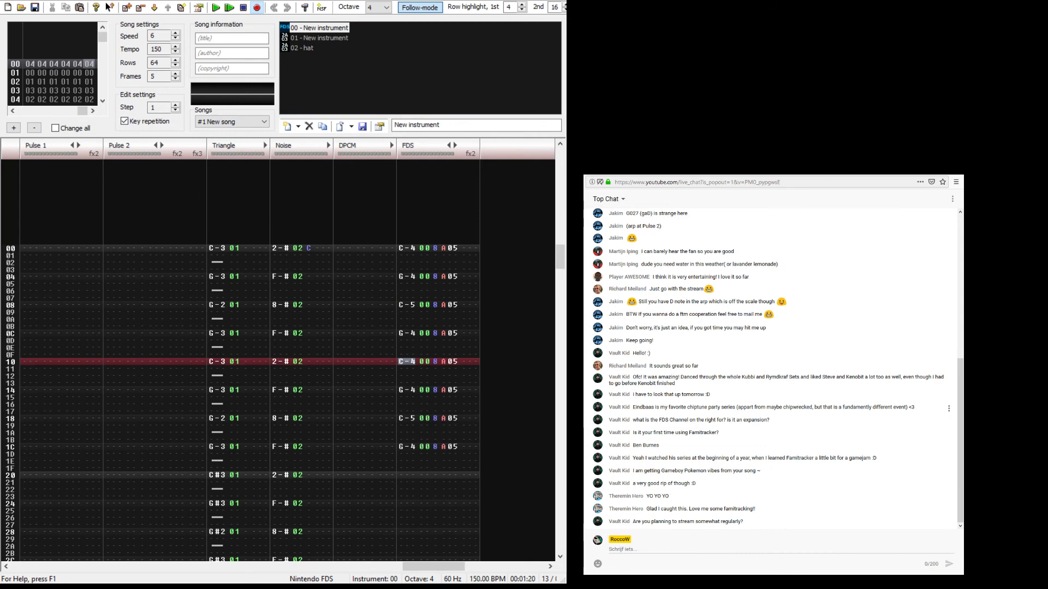
drag(404, 254, 407, 476)
key(ctrl+c)
click(407, 476)
key(ctrl+v)
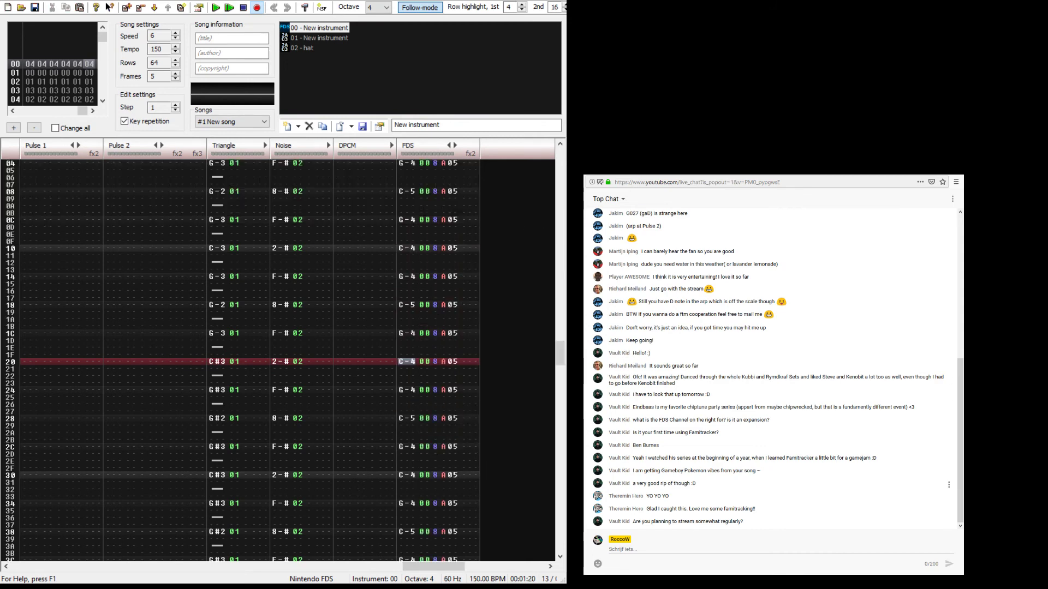
Step: Move to the Pulse 1 channel and play the frame with the repeated FDS phrase
key(shift+Tab)
key(shift+Tab)
key(shift+Tab)
key(shift+Tab)
key(shift+Tab)
key(Return)
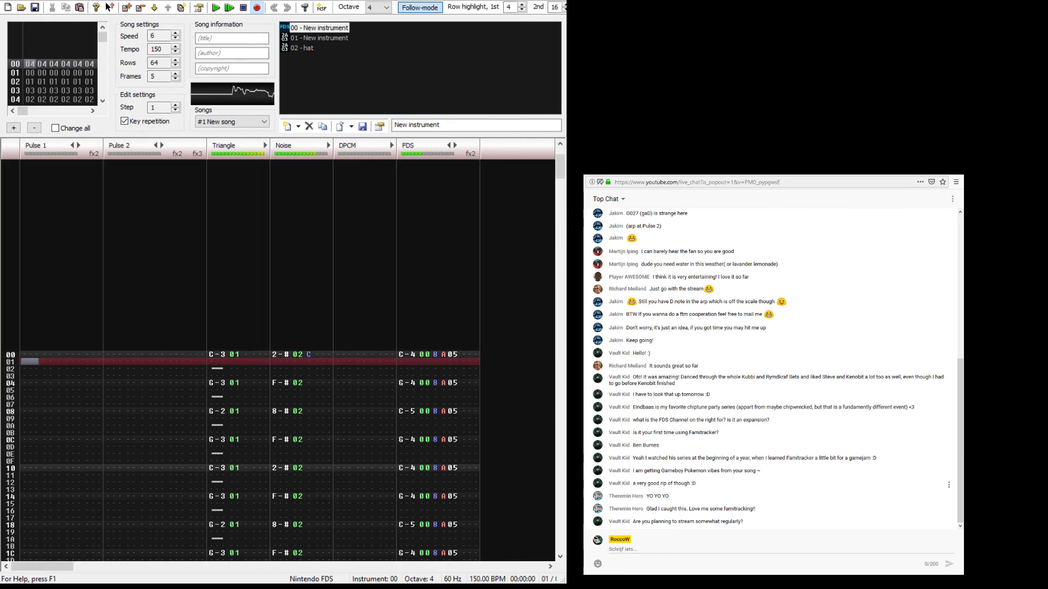
key(Up)
key(Up)
Step: Enter G-3 with instrument 01 in Pulse 1 row 00, with the octave set to 3
key(z)
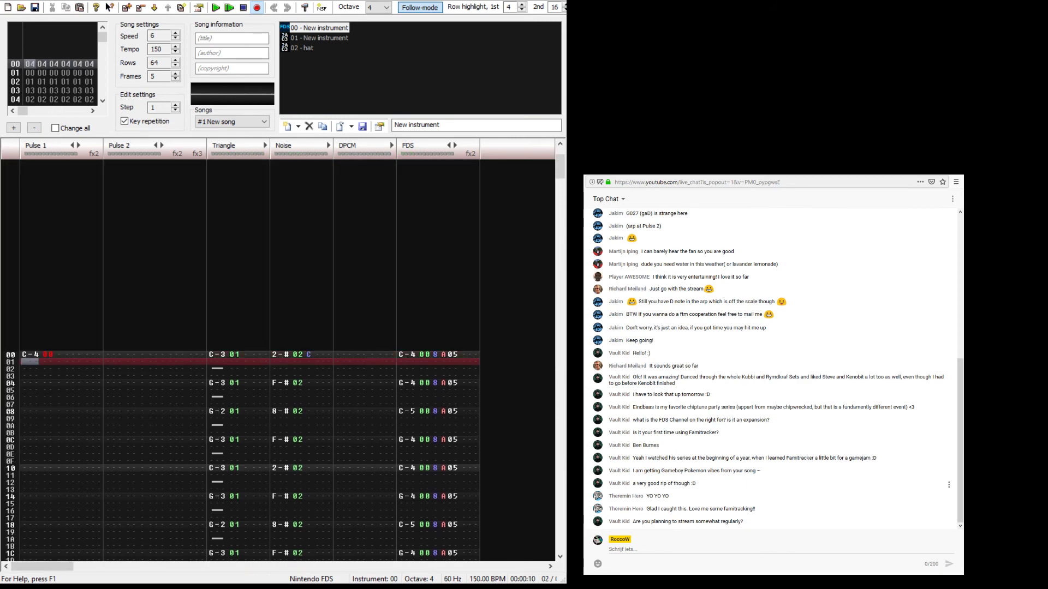
key(Up)
key(ctrl+Down)
key(z)
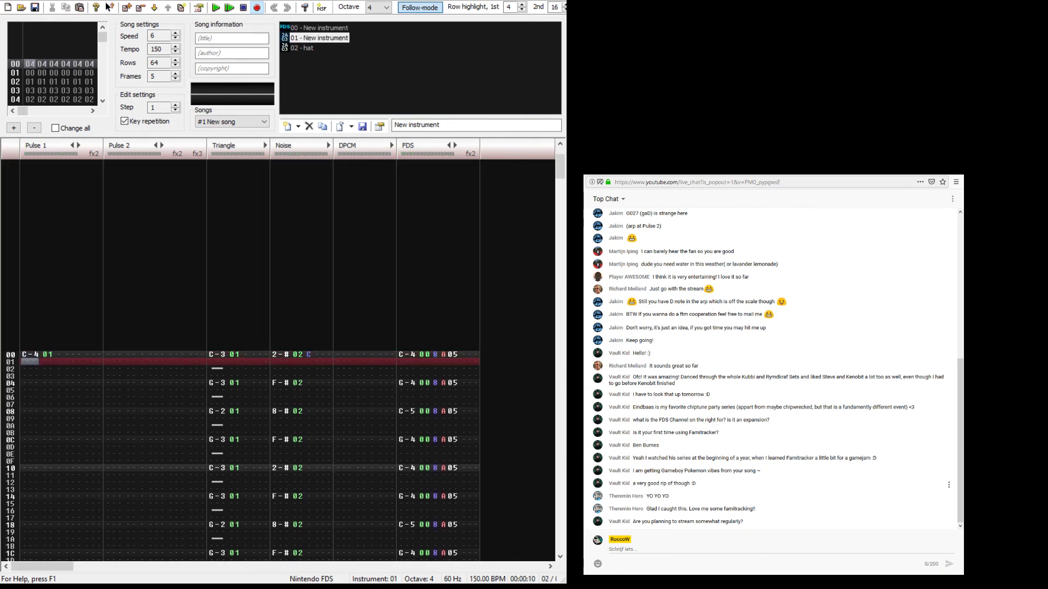
key(Up)
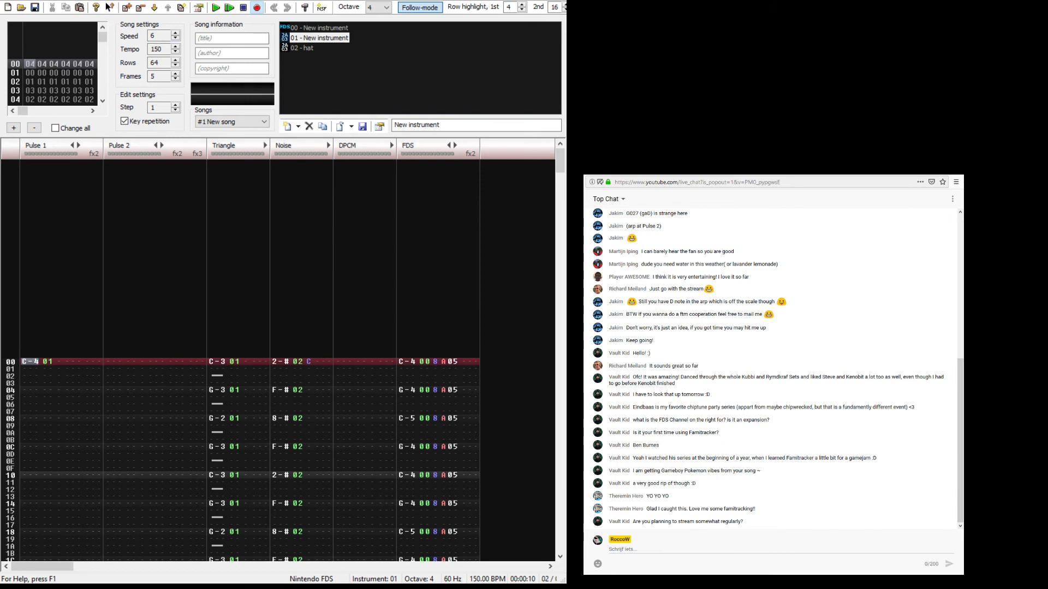
click(386, 7)
click(378, 40)
key(b)
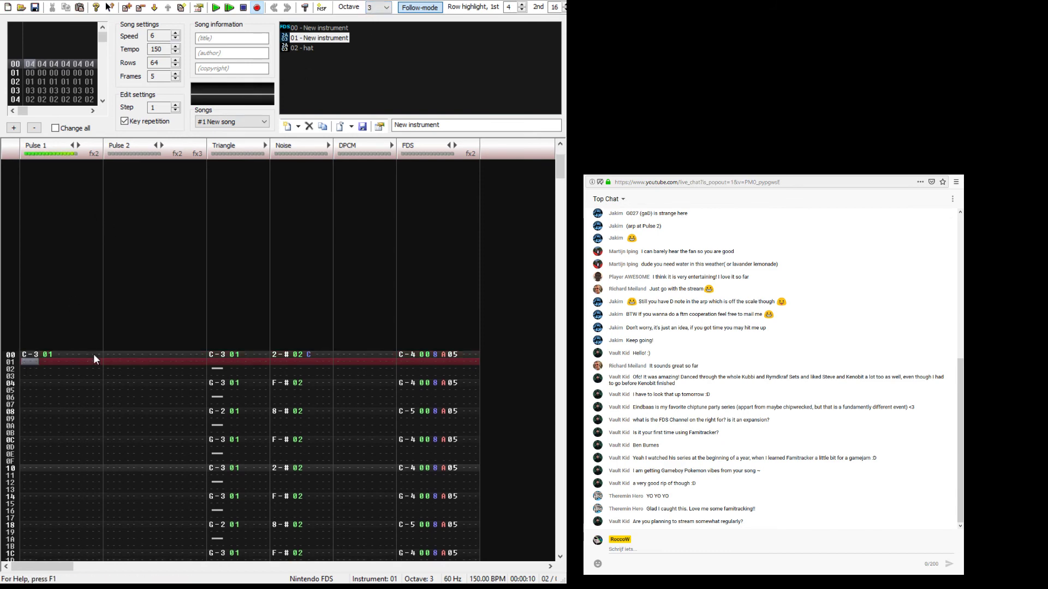
Step: Enter G-4 in Pulse 1 row 04 and return to row 00
key(Down)
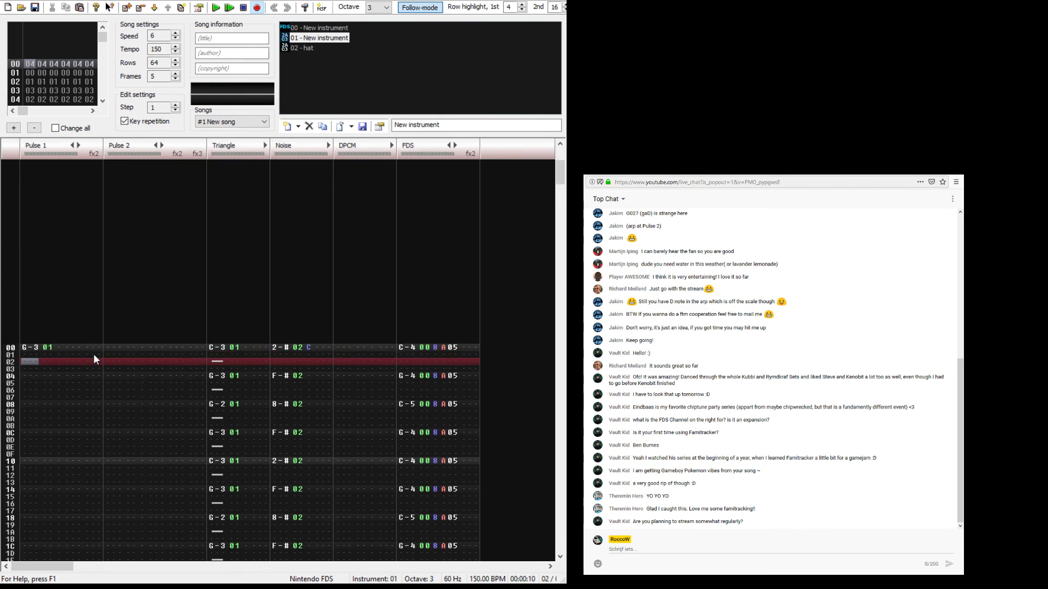
key(Down)
key(Down)
key(t)
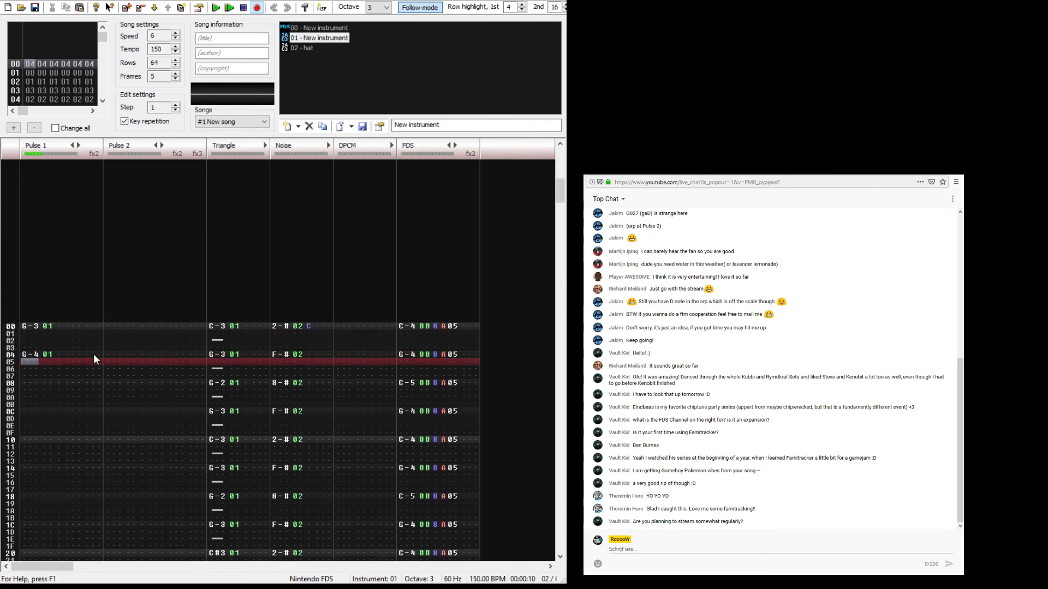
key(Up)
key(Up)
key(Up)
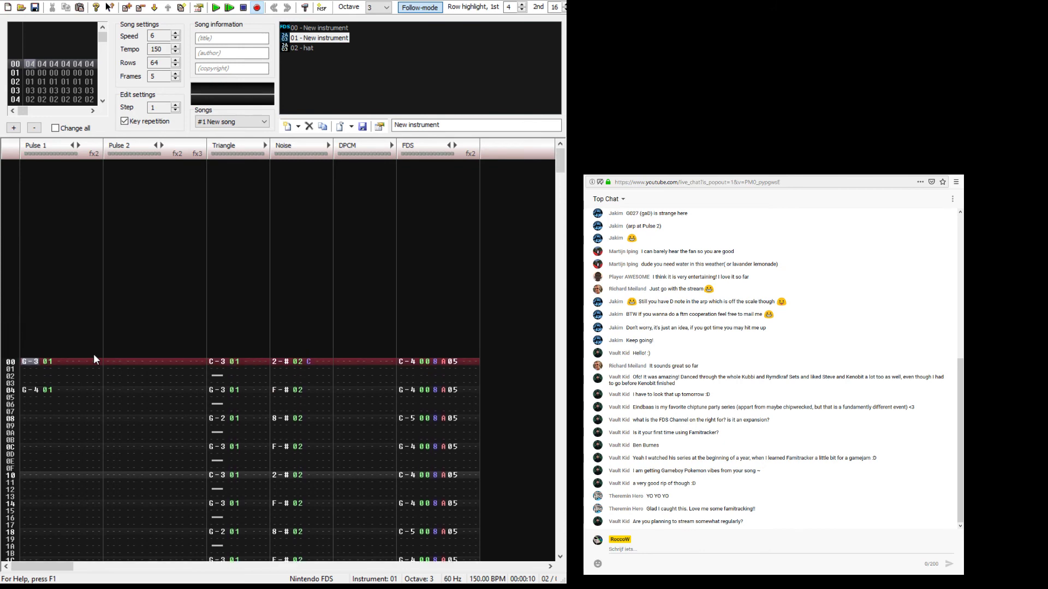
Step: Transpose the two Pulse 1 notes in rows 00 and 04 down one octave and play the frame
key(shift+Down)
key(shift+Down)
key(shift+Right)
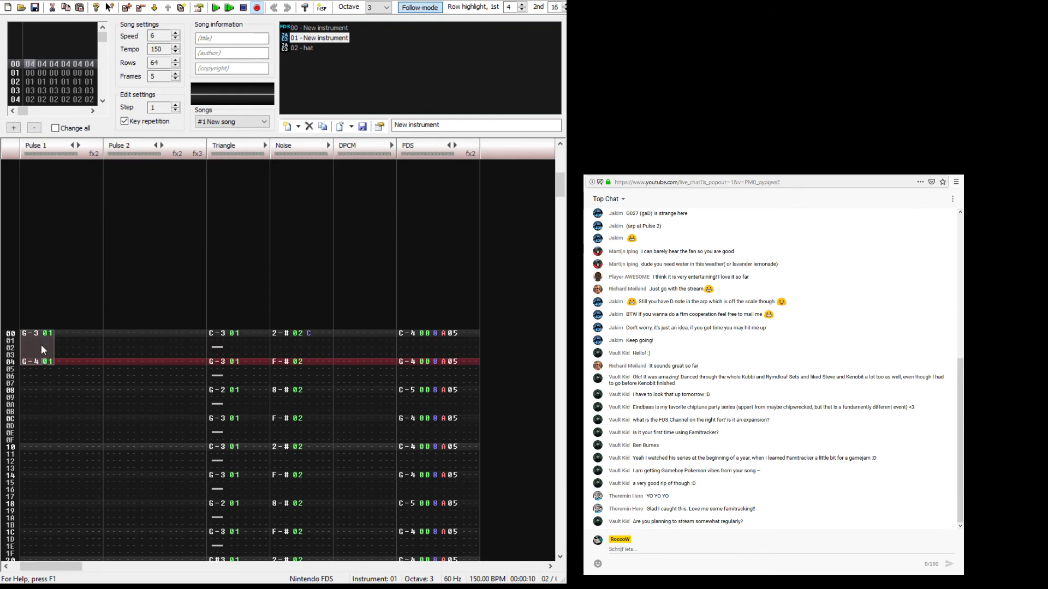
click(208, 488)
scroll(204, 437, up, 1)
key(Return)
key(Return)
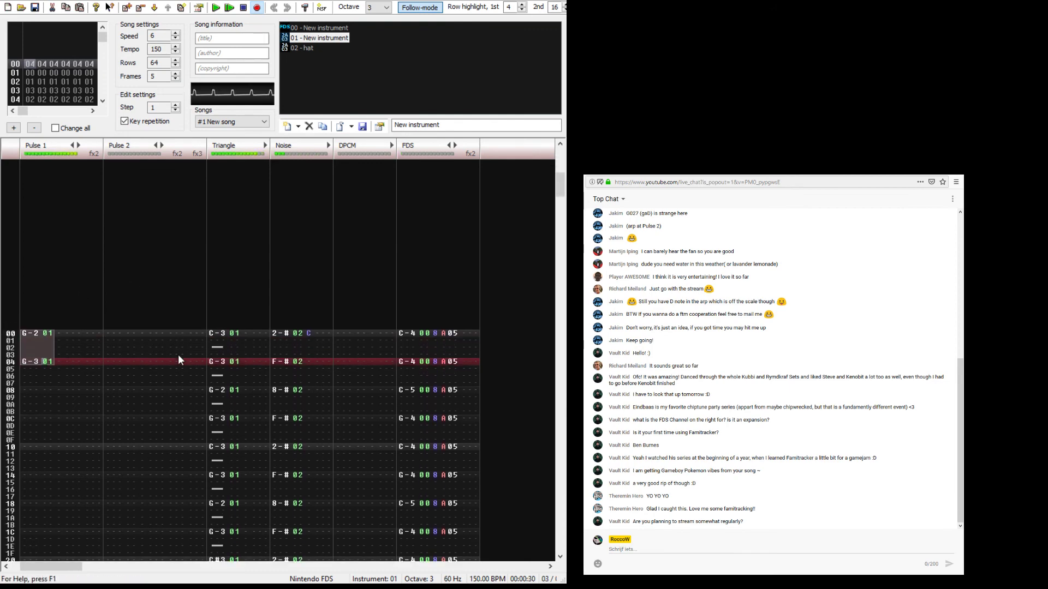
key(Return)
Step: Add the effect A07 to the Pulse 1 note in row 00
key(Up)
key(Up)
key(Up)
key(Up)
key(Right)
key(Right)
key(Right)
key(Right)
key(Up)
key(Left)
text(a)
key(Right)
key(Right)
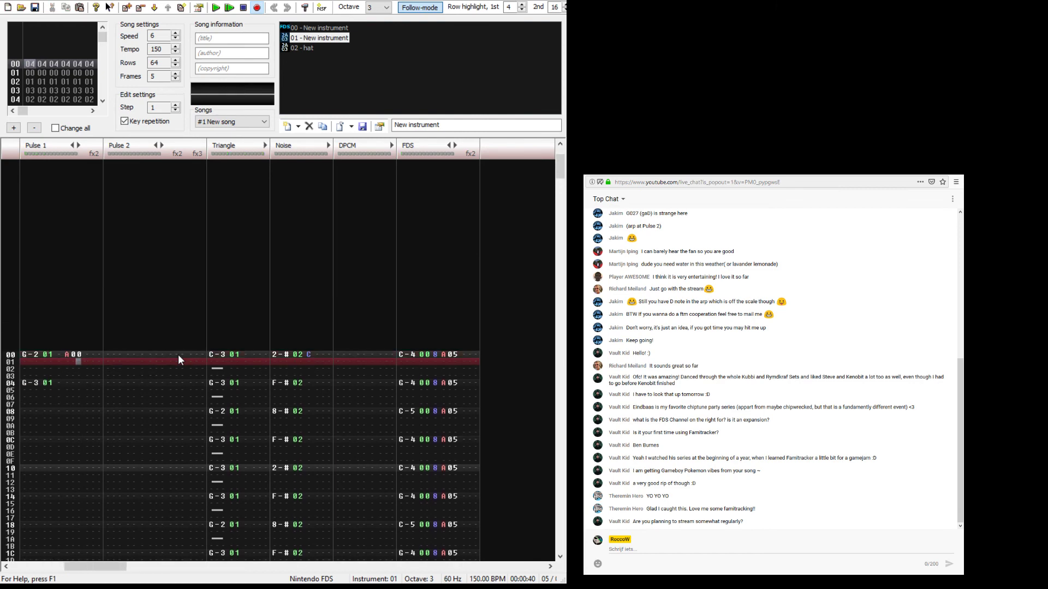
key(Up)
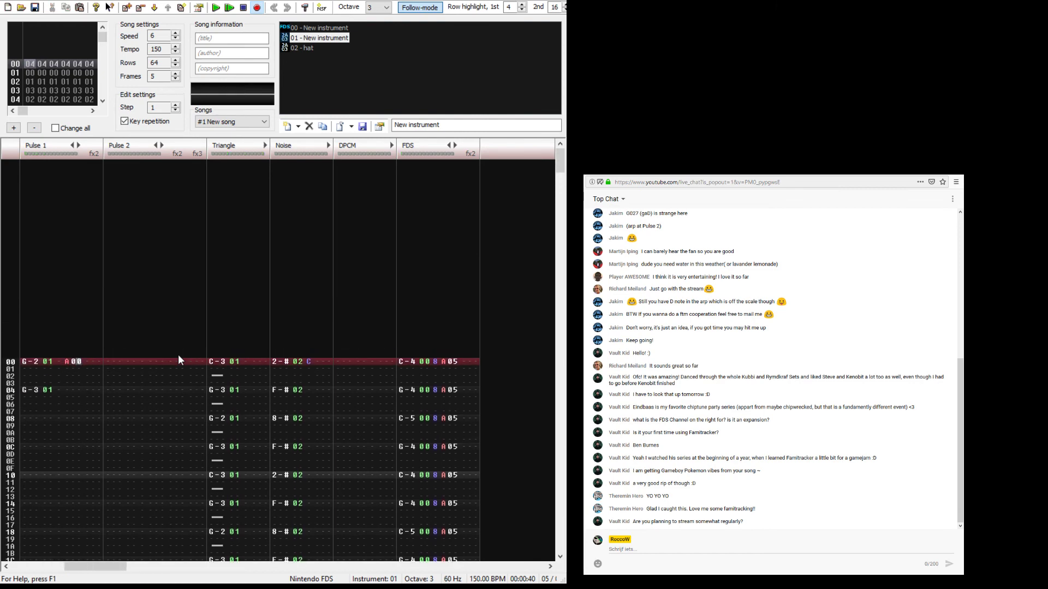
text(7)
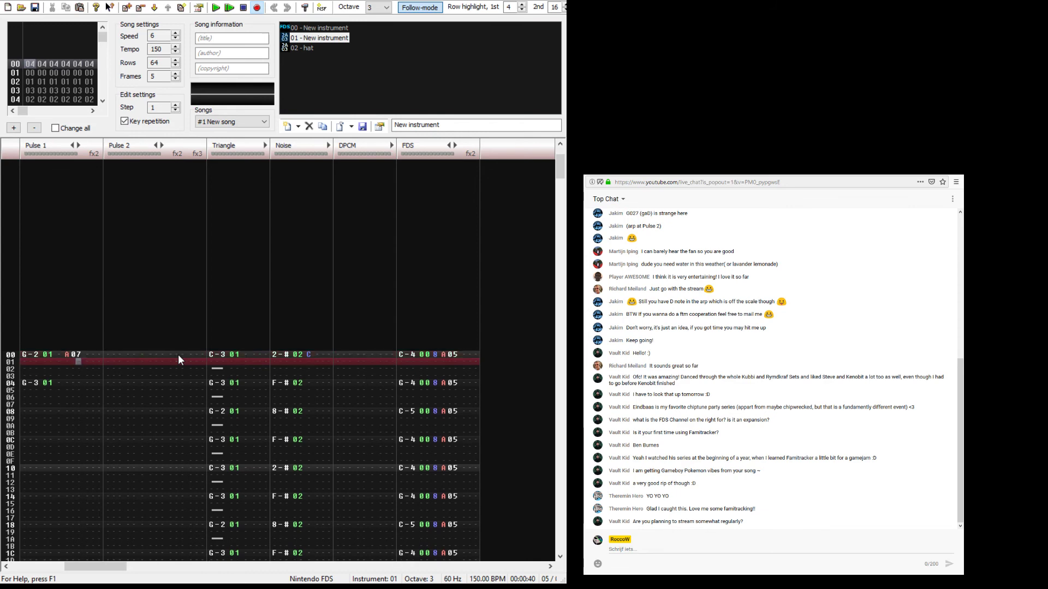
Step: Set the volume of Pulse 1 row 00 to 5 and play the frame
key(Left)
key(Left)
key(Up)
key(Left)
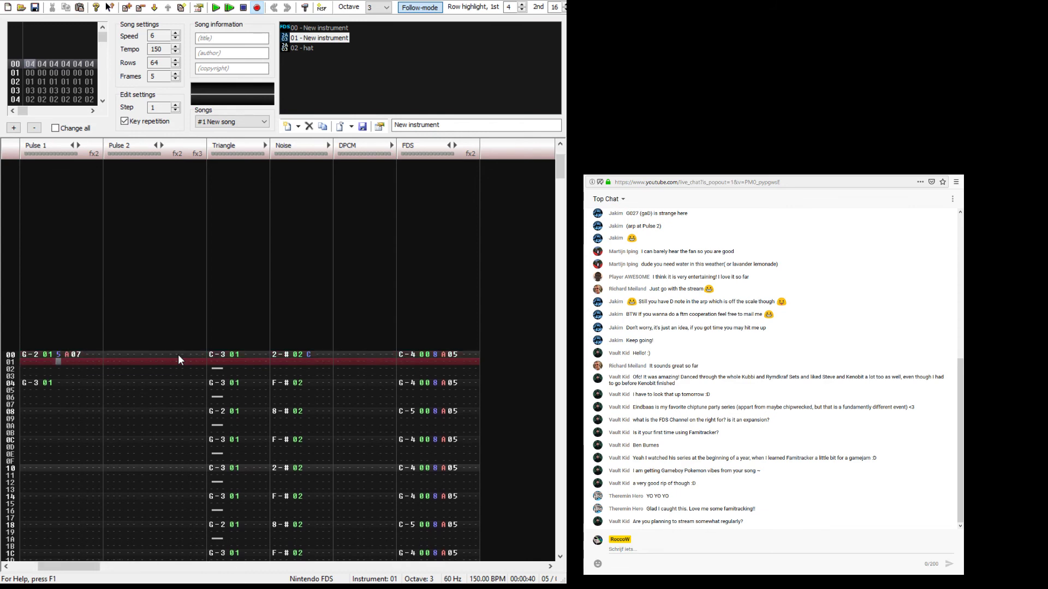
text(5)
key(Return)
Step: Set the Pulse 1 volume to 7 in row 00, play the frame, and set the volume to 6 in row 04
key(Up)
key(Up)
key(Up)
key(Up)
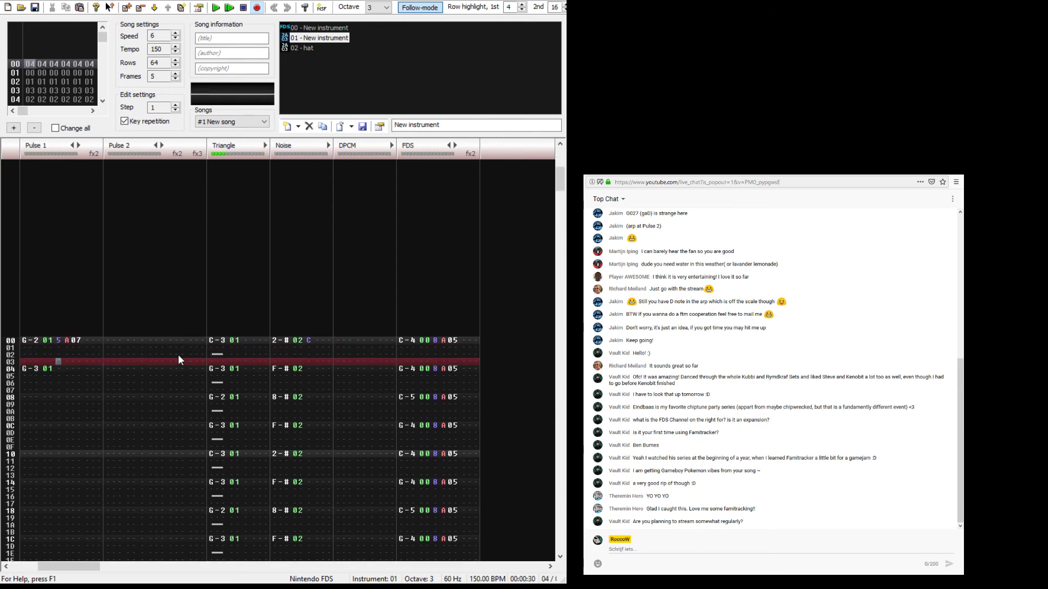
text(7)
key(Return)
key(Return)
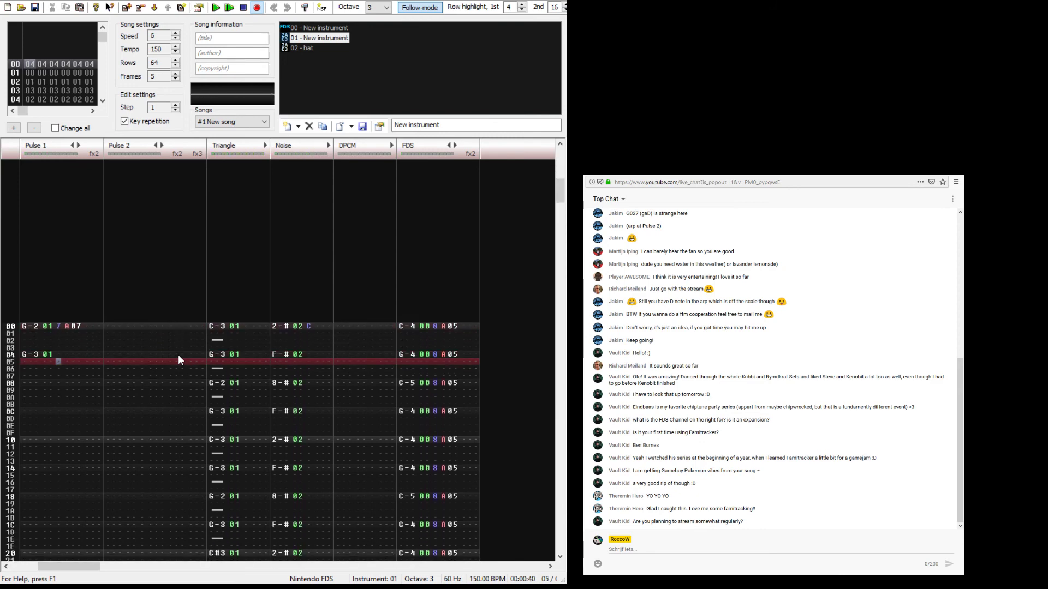
key(Up)
text(6)
Step: Clear the A05 effects from FDS rows 04–3F, keeping the one in row 00
drag(444, 358, 454, 548)
key(Delete)
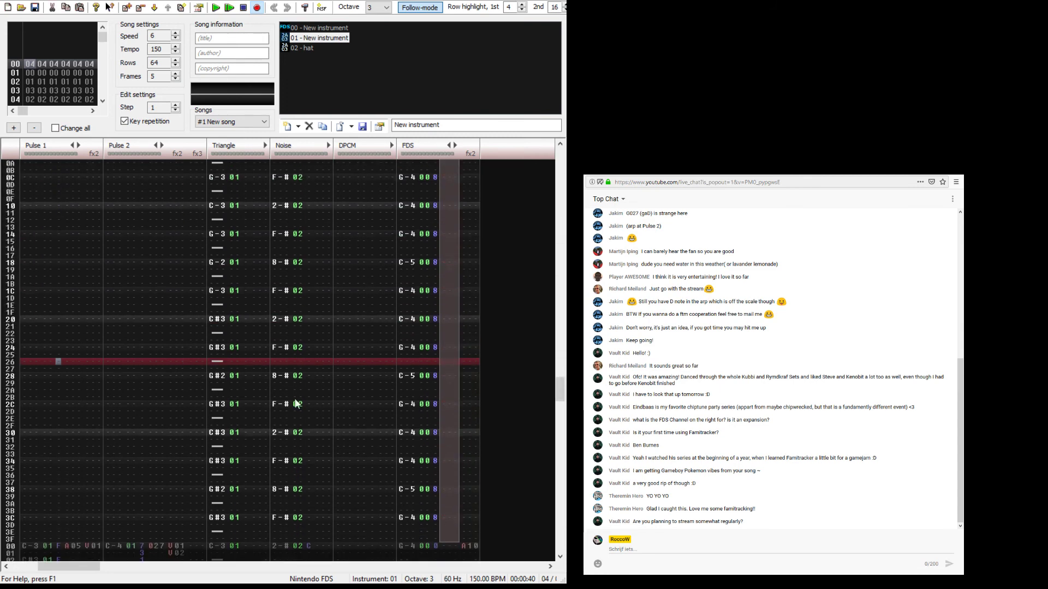
Step: Set the volume of Pulse 1 row 04 to 7 and play the frame
click(67, 313)
key(Down)
key(Down)
key(Left)
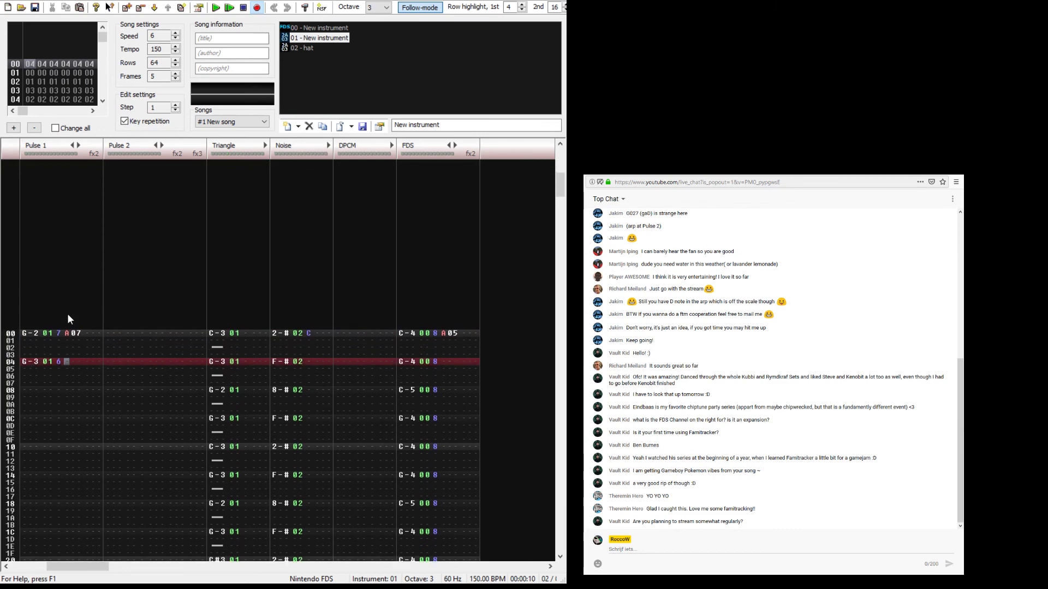
text(7)
key(Left)
key(Left)
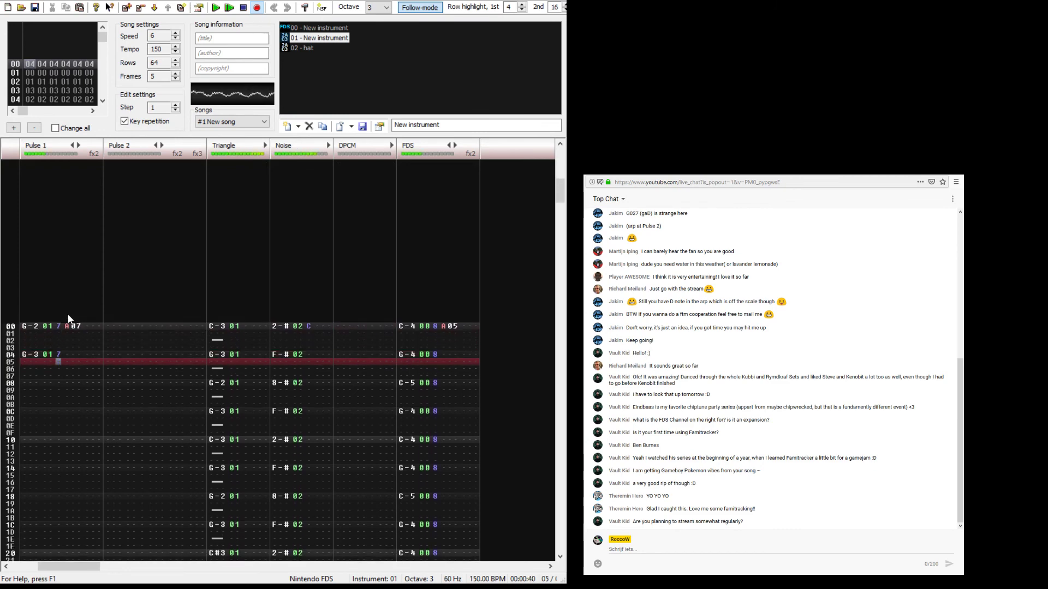
key(Down)
key(Up)
key(Left)
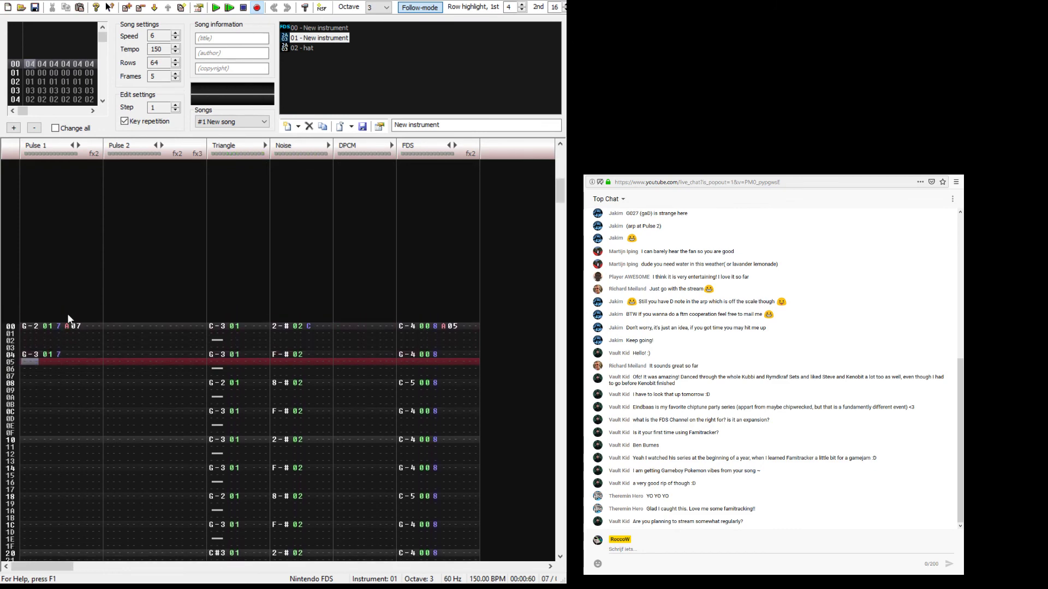
Step: Solo Pulse 1 and enter G-4 in row 08 and D#4 in row 0C with instrument 01
double_click(38, 156)
key(Down)
key(Down)
key(Down)
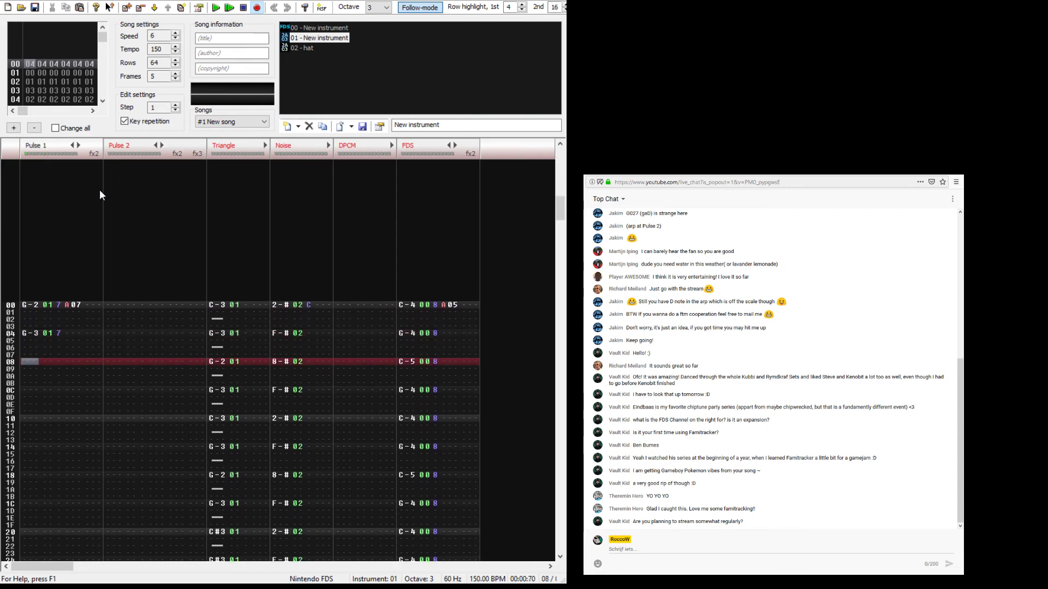
key(t)
key(Down)
key(Down)
key(Down)
key(w)
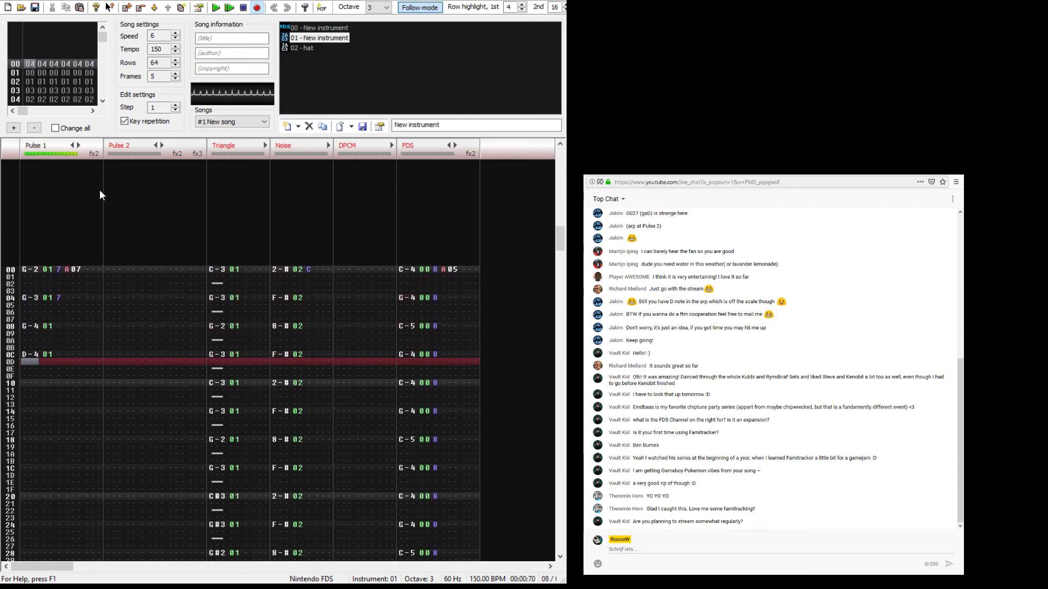
key(Up)
key(3)
Step: Set the volume of the Pulse 1 note in row 00 to A
key(Up)
key(Up)
key(Up)
key(Up)
key(Up)
key(Up)
key(Up)
key(Up)
key(Up)
key(Up)
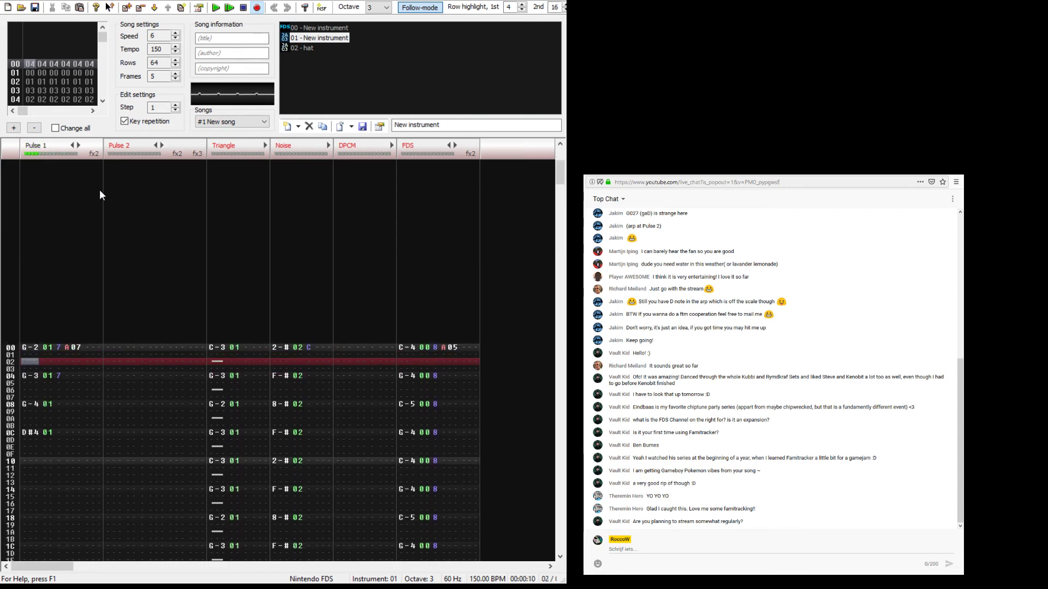
click(64, 400)
key(Up)
key(Up)
key(Up)
key(Up)
key(Up)
key(Up)
key(Up)
key(Up)
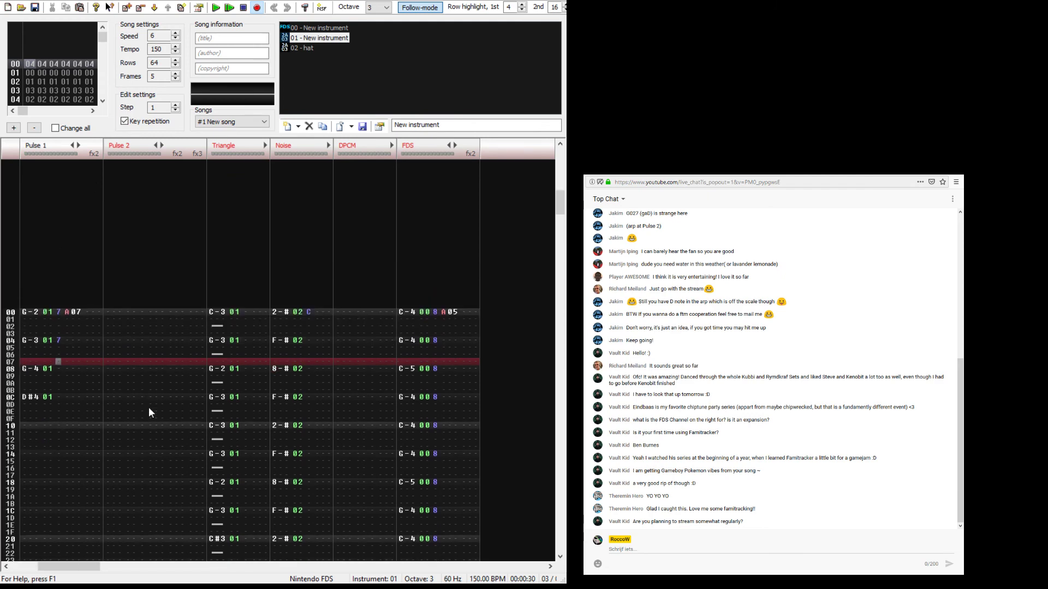
key(a)
key(Down)
key(Down)
key(Down)
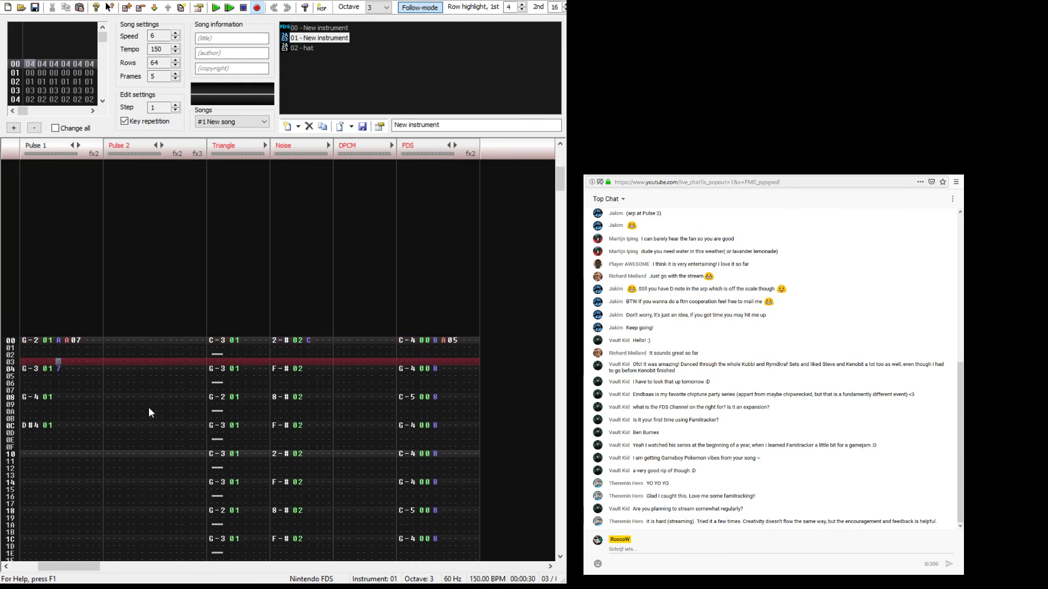
Step: Set the volume to A for the Pulse 1 notes in rows 04, 08 and 0C
key(a)
key(Down)
key(Down)
key(Down)
key(Down)
key(Up)
key(a)
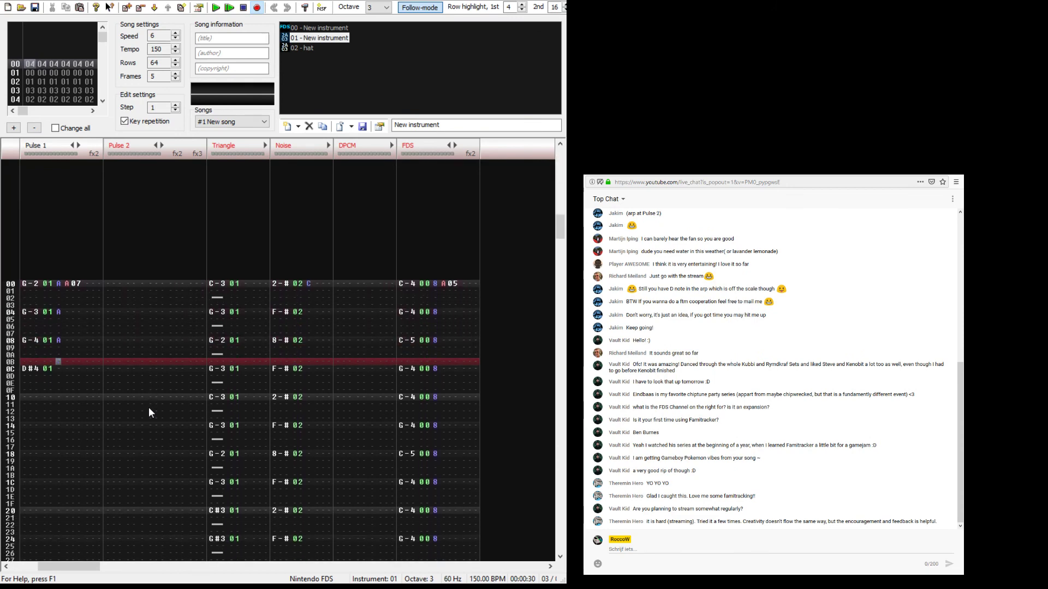
key(Down)
key(Down)
key(Down)
key(a)
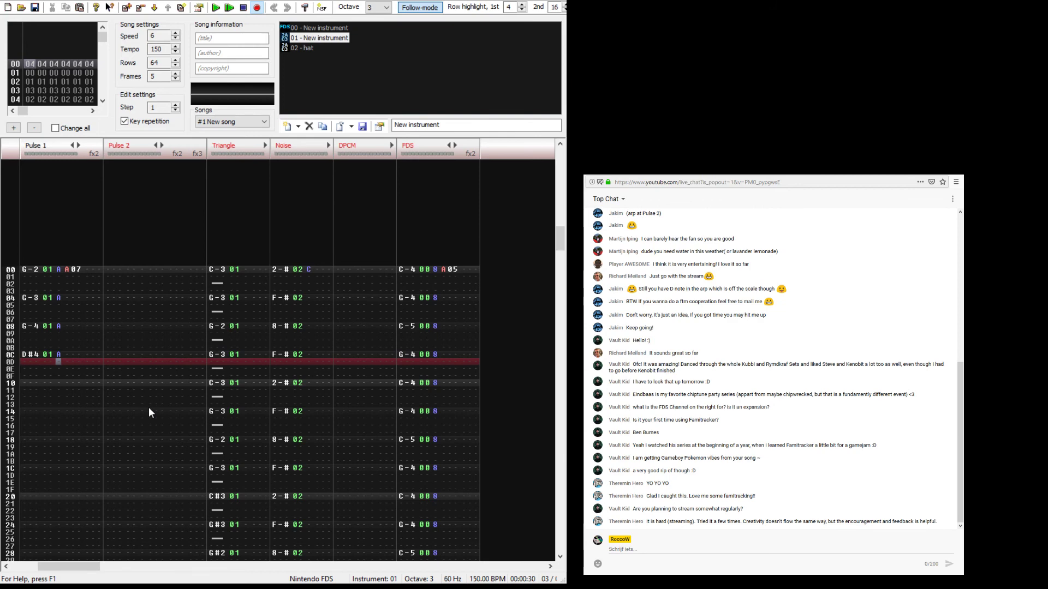
key(Up)
key(Up)
key(Up)
key(Up)
key(Up)
key(Up)
key(Up)
key(Up)
key(Up)
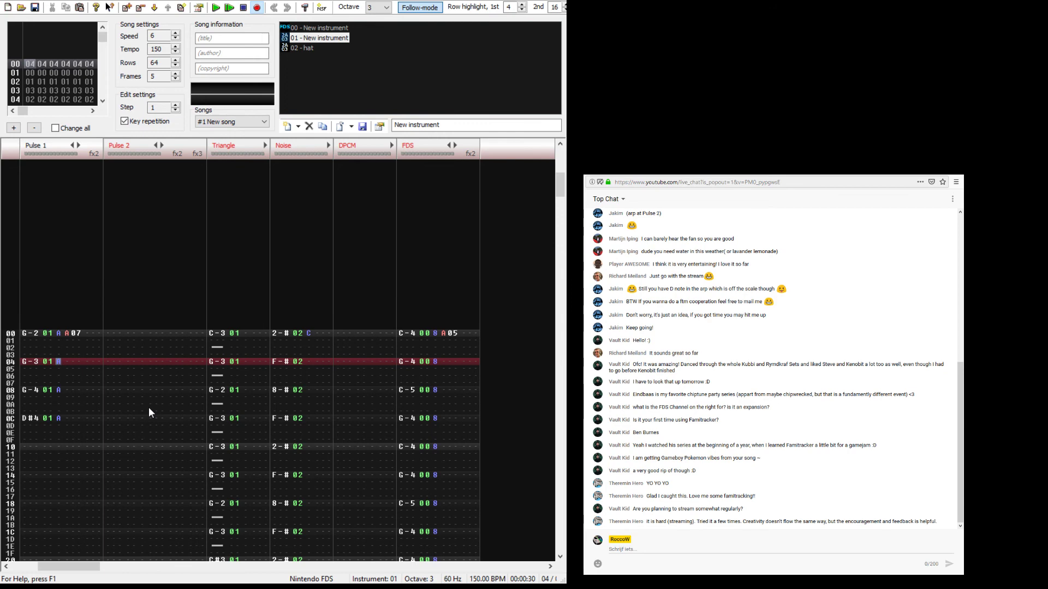
Step: Copy the four-note Pulse 1 phrase with its instruments and volumes from row 00 onward and paste it at row 10
key(Down)
key(Down)
key(Down)
key(Down)
key(Down)
key(Down)
key(Down)
key(Down)
key(Down)
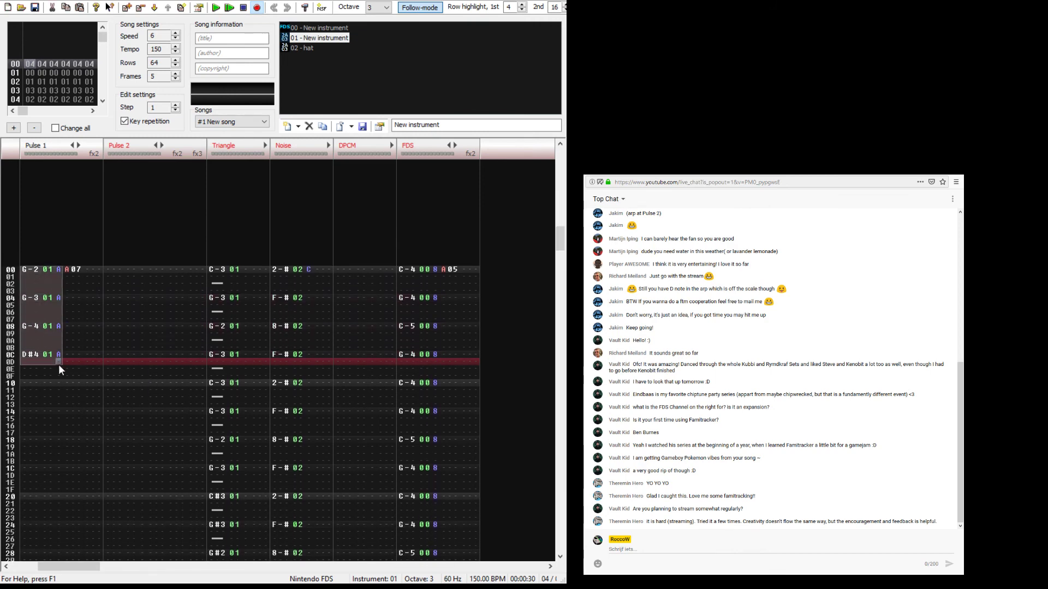
click(38, 382)
key(ctrl+v)
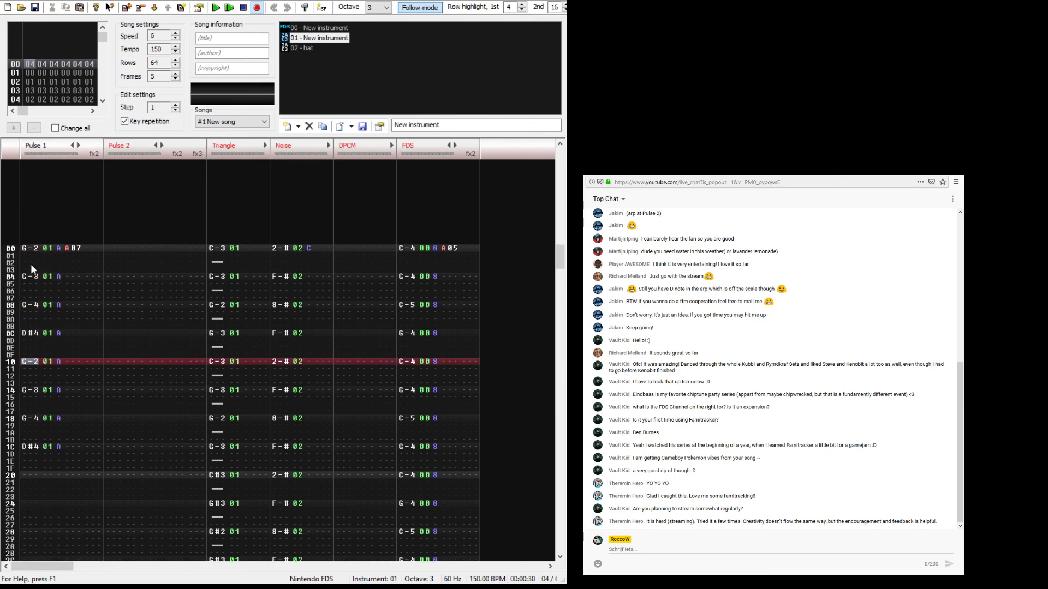
Step: Copy Pulse 1 rows 00–1F and paste them at row 20
drag(31, 250, 32, 471)
click(32, 473)
key(ctrl+v)
scroll(110, 319, up, 4)
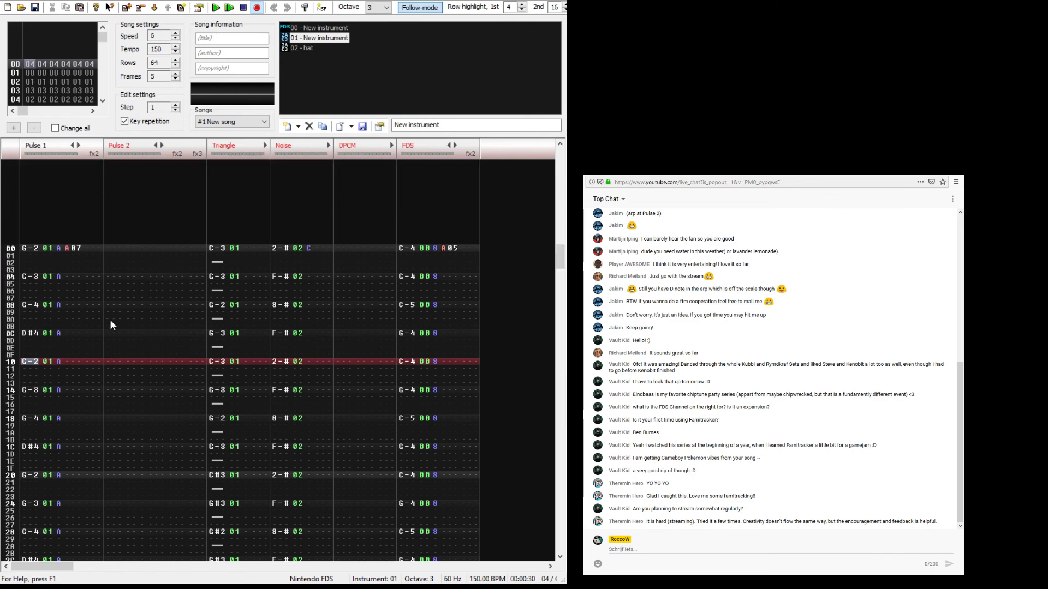
scroll(193, 265, up, 4)
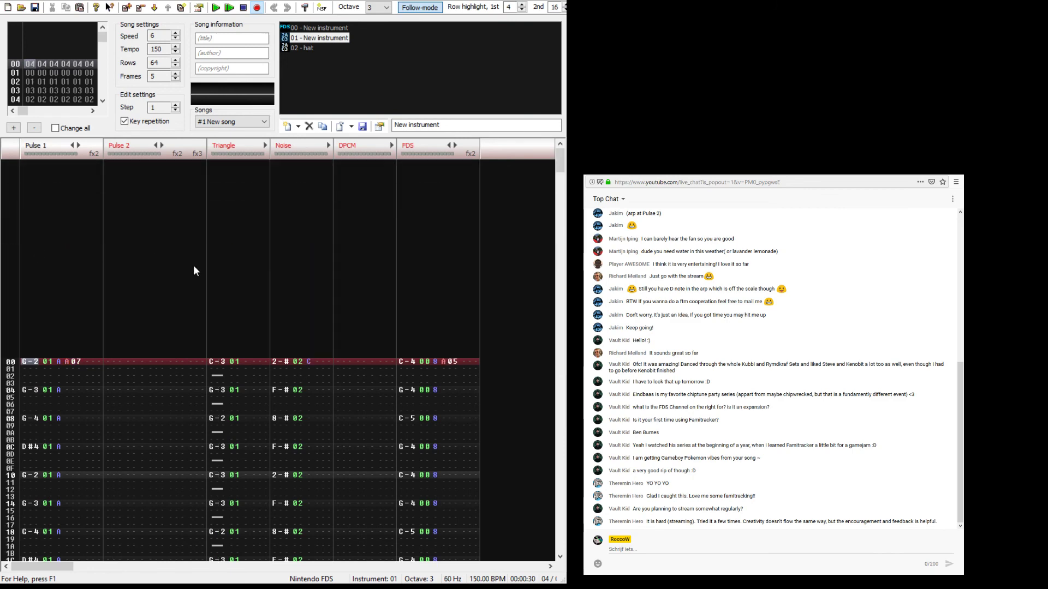
Step: Turn off the Pulse 1 solo and play the frame with all channels
double_click(50, 149)
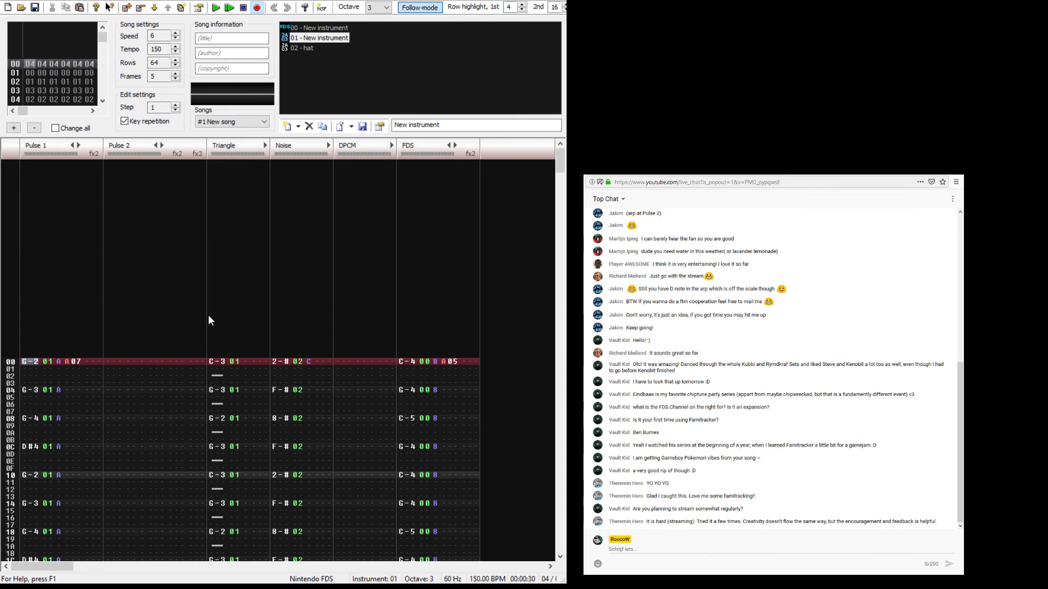
key(Return)
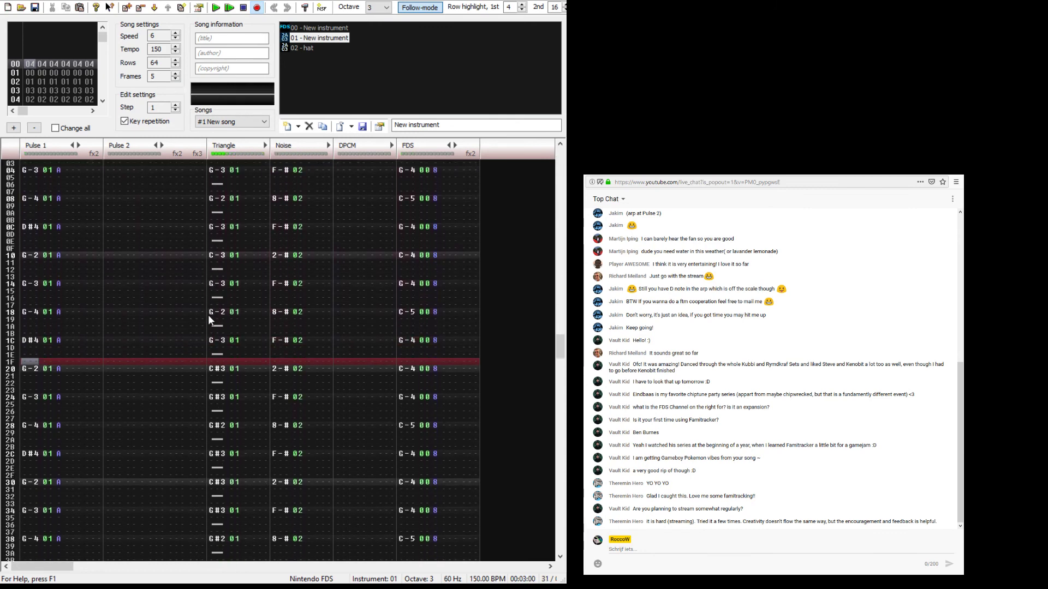
key(F5)
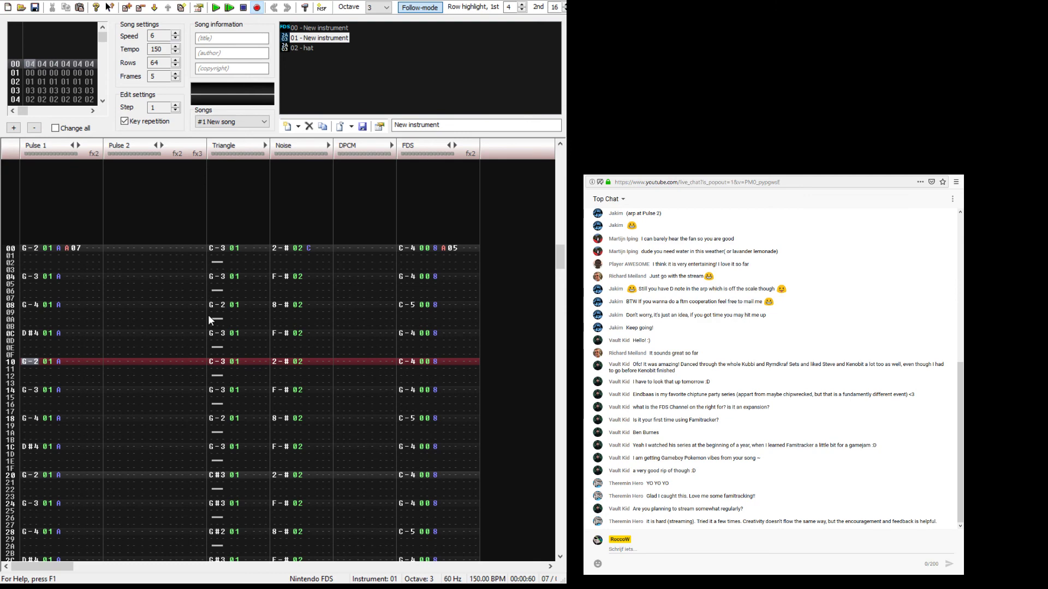
key(Return)
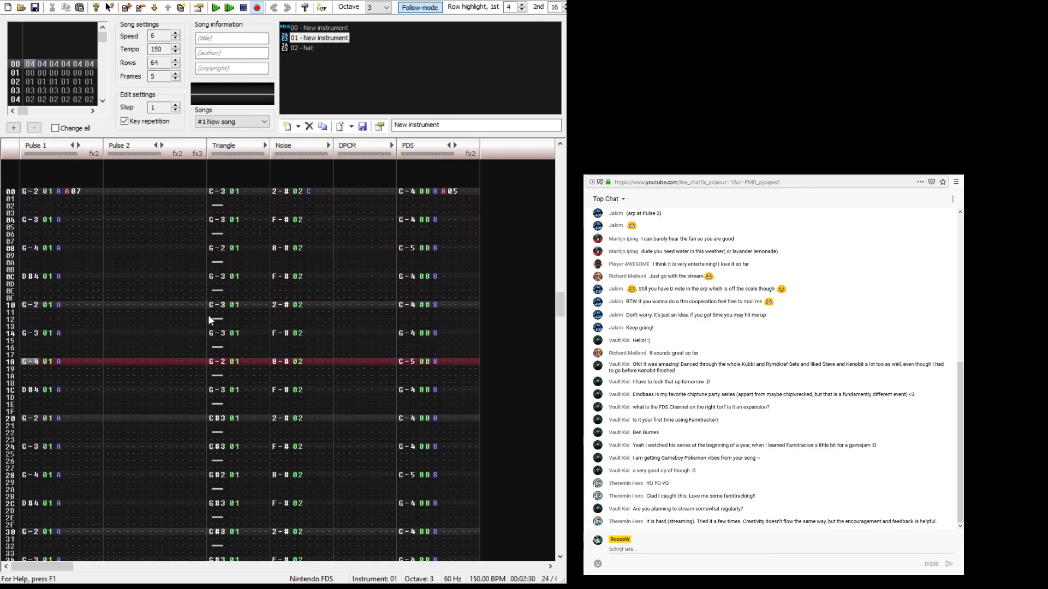
Step: Change the Pulse 1 notes to C#4 in row 18 and B-3 in row 1C, and play the frame
key(2)
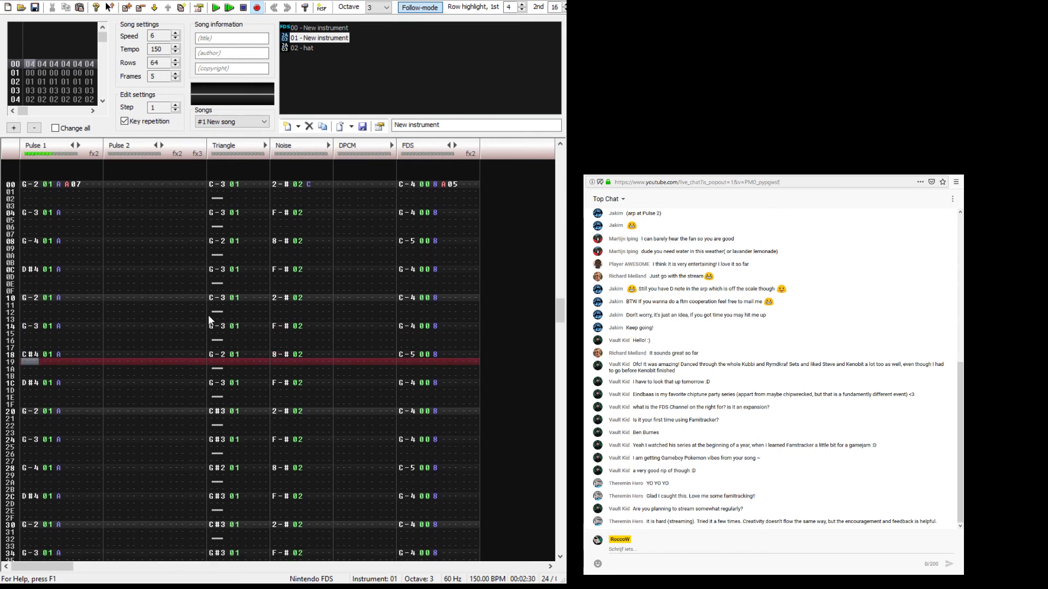
key(Down)
key(Down)
key(Down)
key(m)
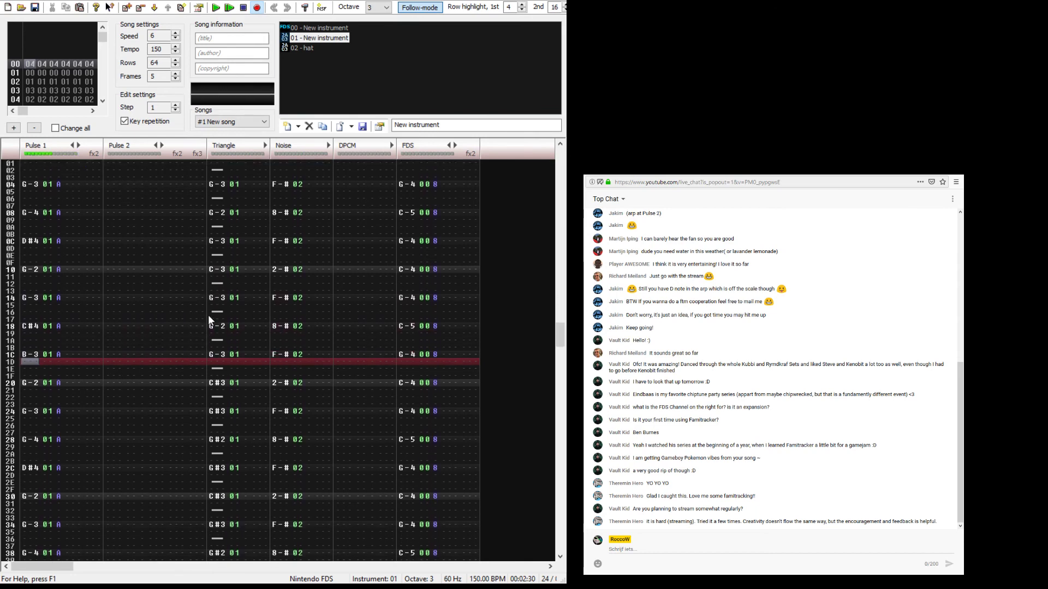
key(Return)
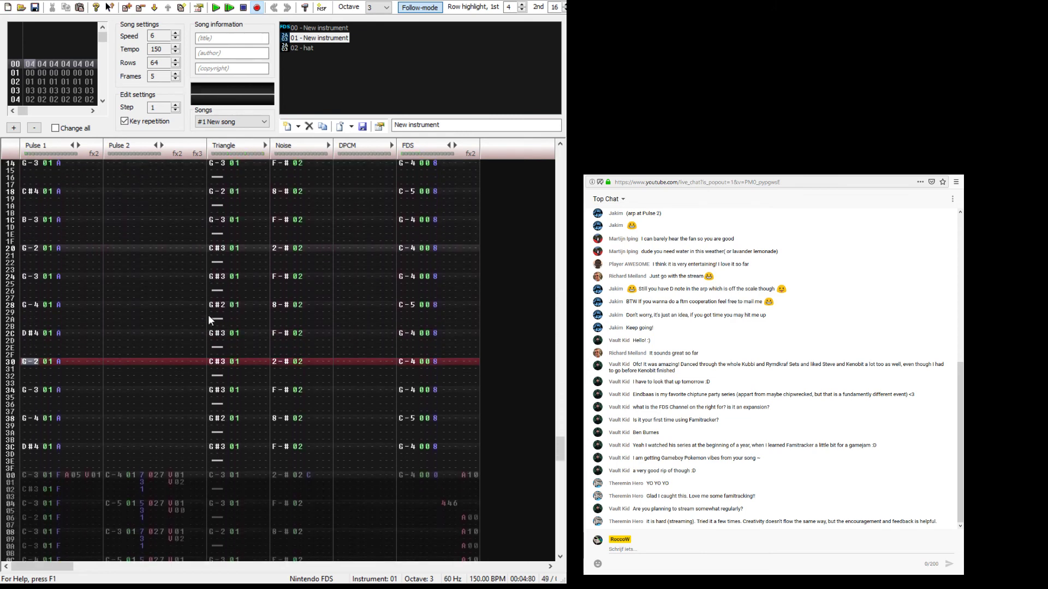
Step: Copy Triangle rows 00–1F and paste them at row 20 over the second half of the frame
scroll(208, 316, up, 7)
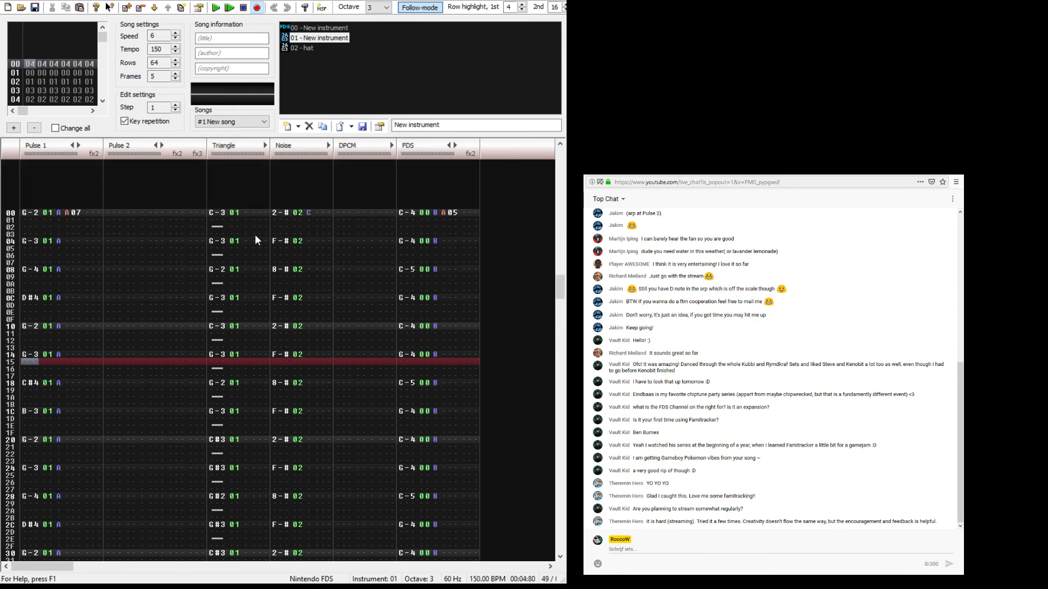
drag(213, 218, 269, 435)
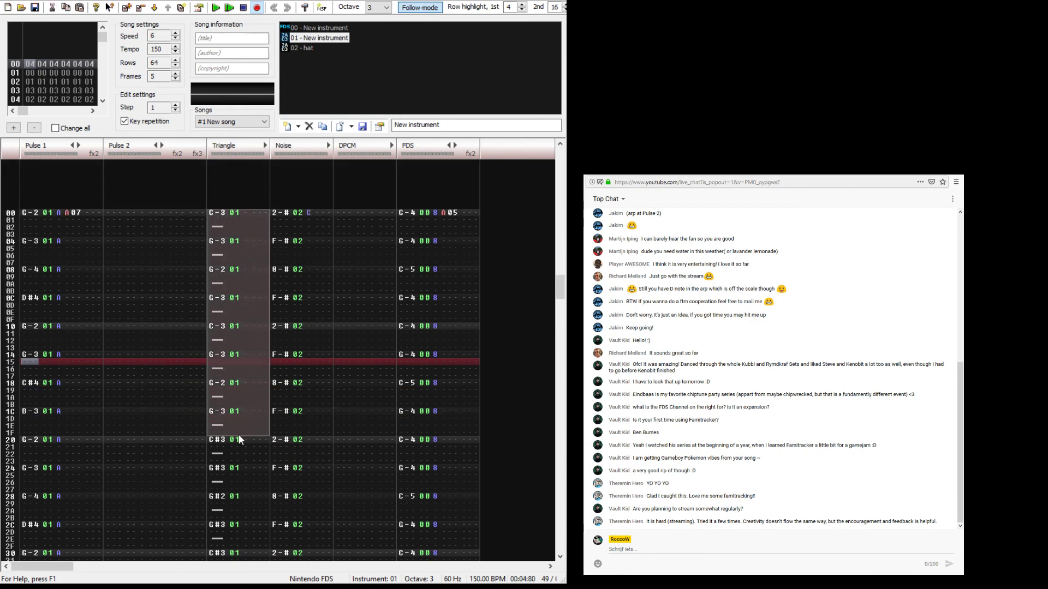
key(ctrl+c)
click(219, 440)
key(ctrl+v)
Step: Copy the Pulse 1 notes and instruments of rows 00–1F over the second half of the frame from row 20, and play it
scroll(189, 320, up, 4)
drag(30, 250, 51, 475)
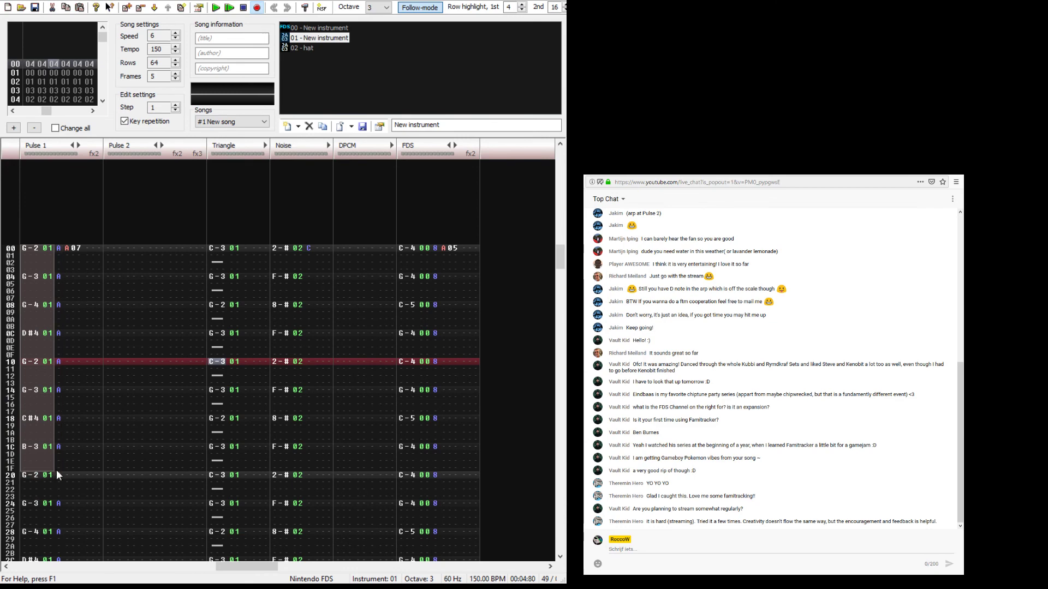
scroll(60, 453, down, 7)
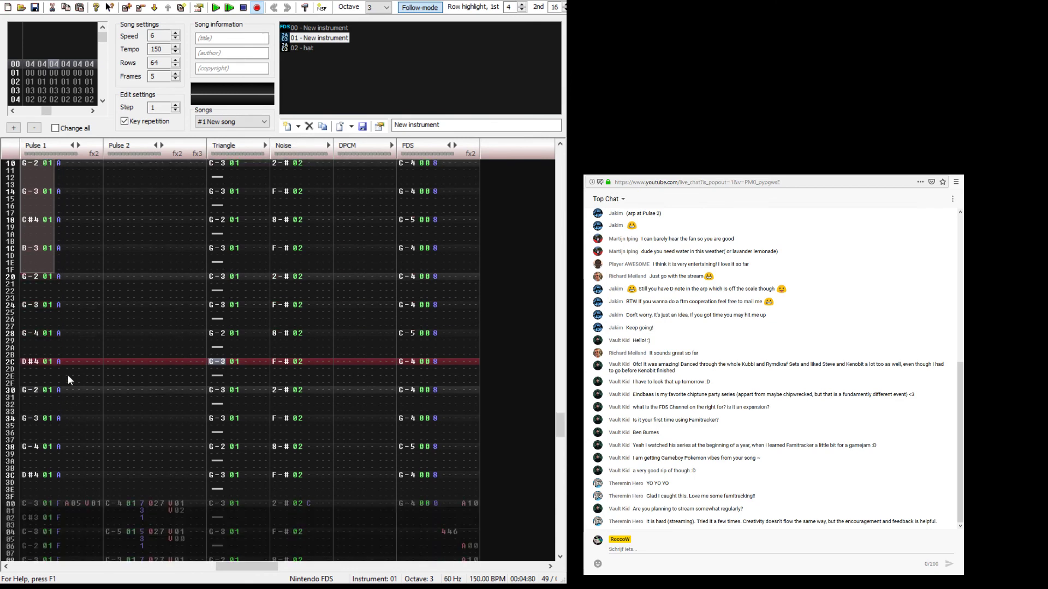
click(37, 274)
key(Return)
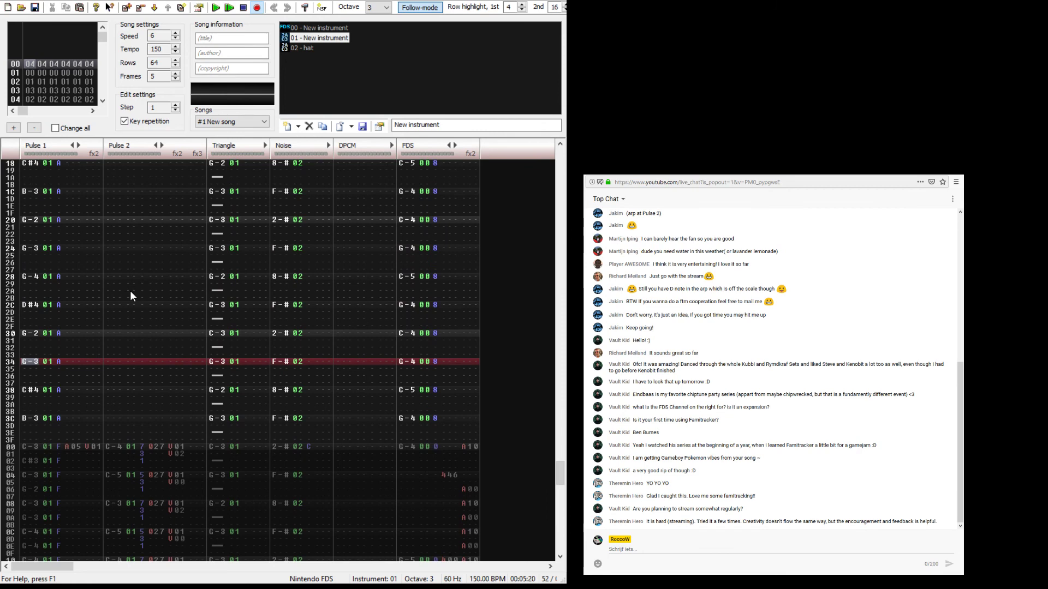
Step: Enter the Pulse 1 notes C-4 in row 30, G-3 in row 34 and C-4 in row 38
key(Up)
key(Up)
key(Up)
key(Up)
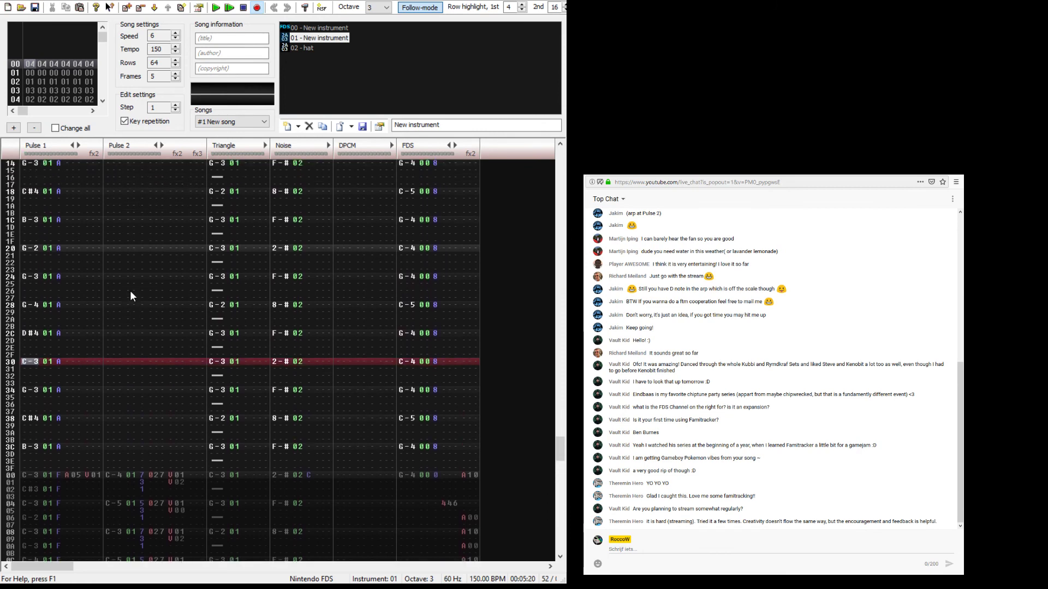
key(q)
key(Down)
key(Down)
key(Down)
key(v)
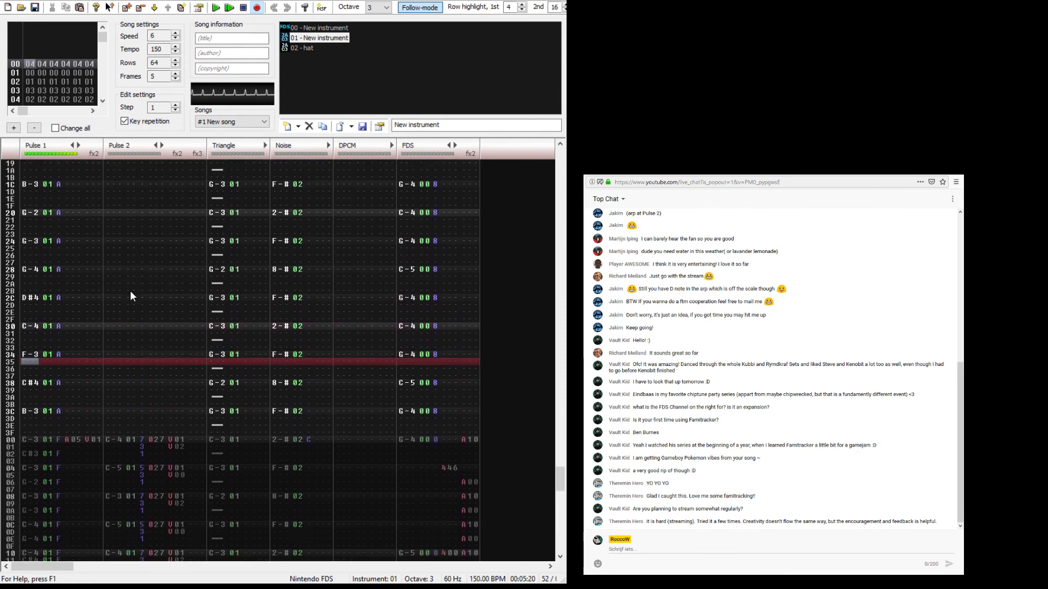
key(Up)
key(b)
key(Down)
key(Down)
key(Down)
key(q)
key(Down)
key(Down)
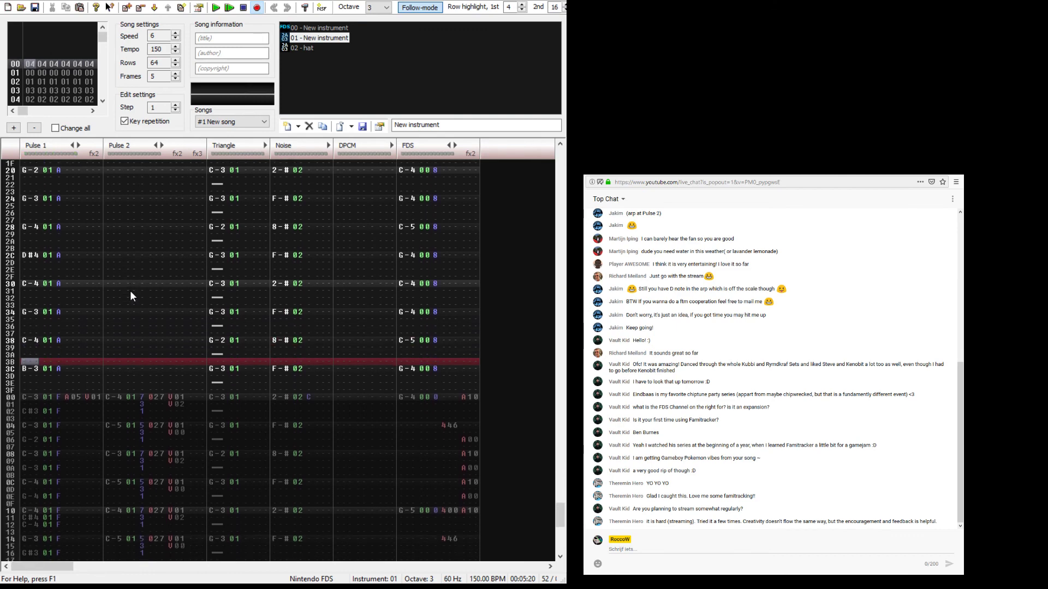
Step: Delete the Pulse 1 note in row 3C and clear the Triangle entries from row 3A to the frame's end
key(Down)
key(shift+Right)
key(shift+Right)
key(shift+Right)
key(Delete)
key(Right)
key(Up)
key(Up)
key(Up)
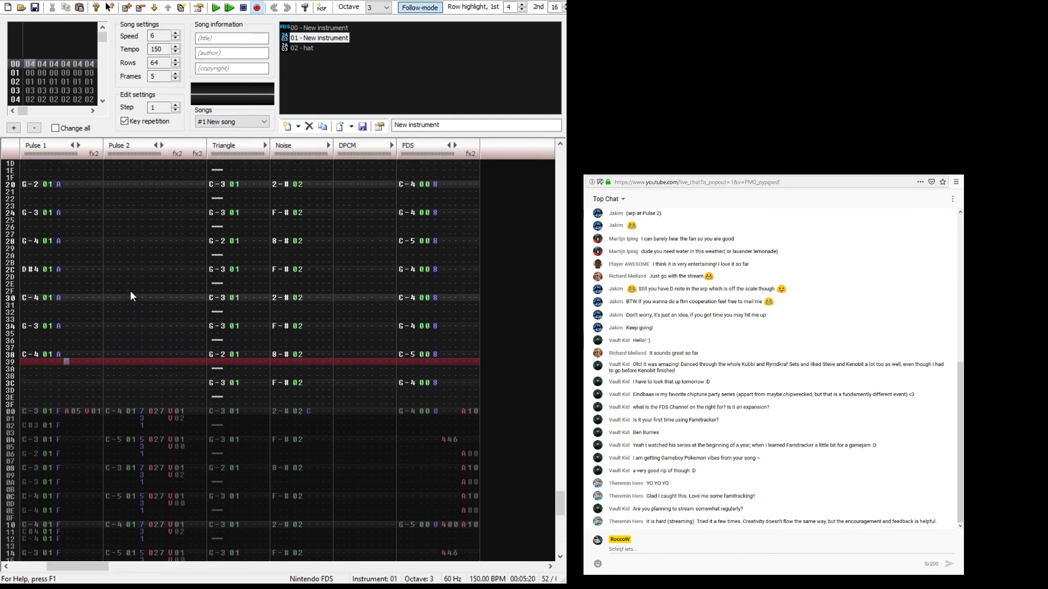
key(Up)
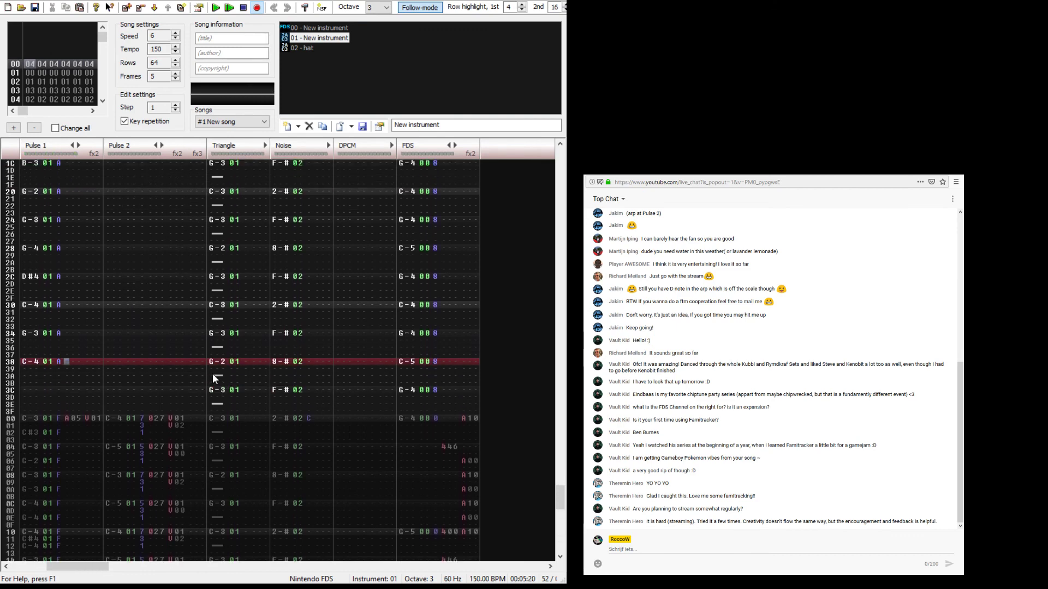
drag(213, 371, 255, 412)
key(Delete)
Step: Audition Noise row 38, add the effect A04 to it, and play the result
click(306, 361)
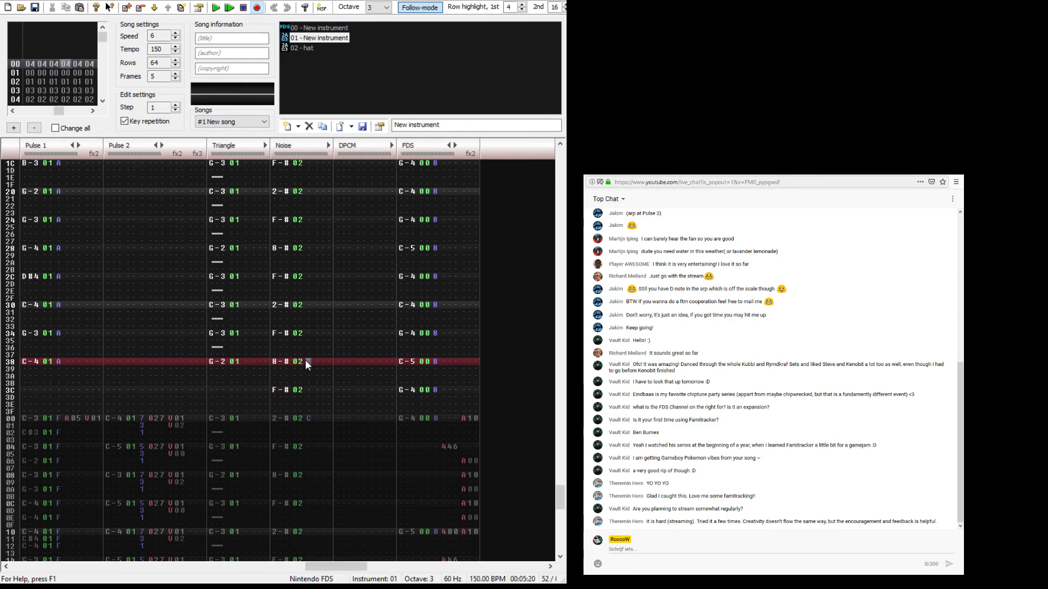
click(279, 359)
key(ctrl+Return)
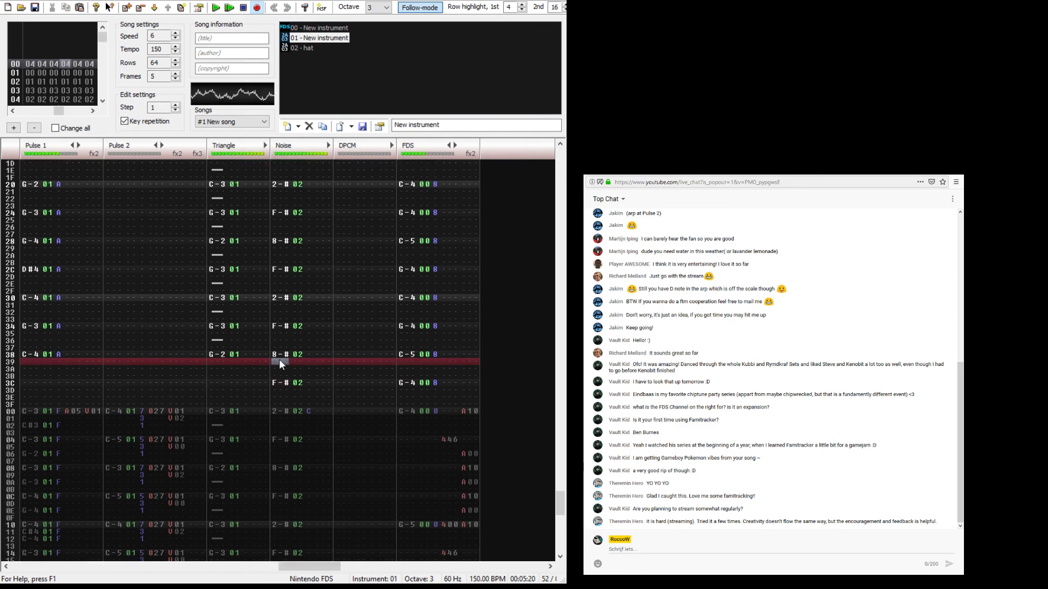
key(Return)
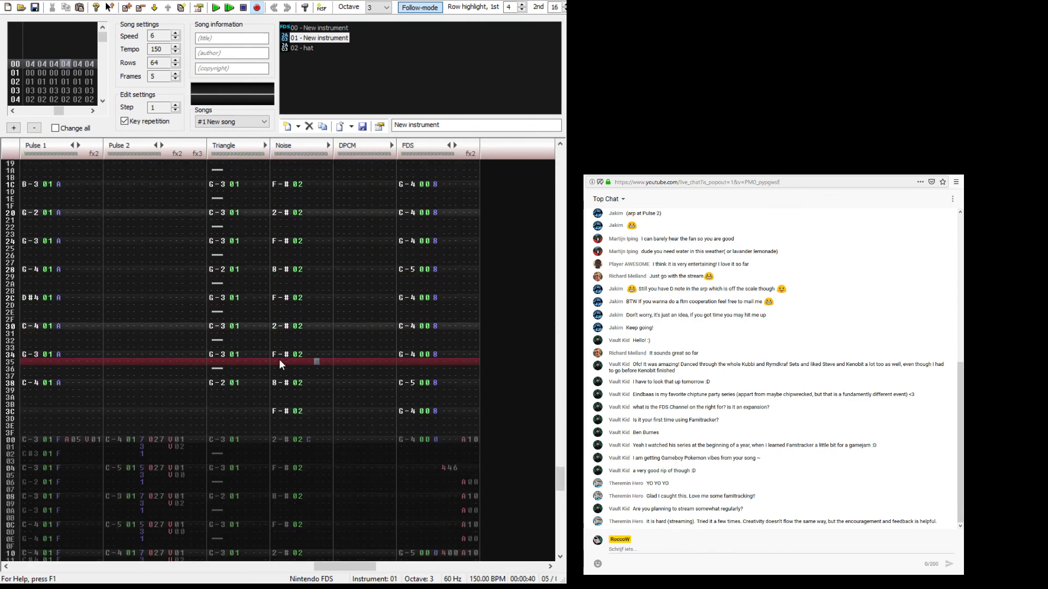
key(Left)
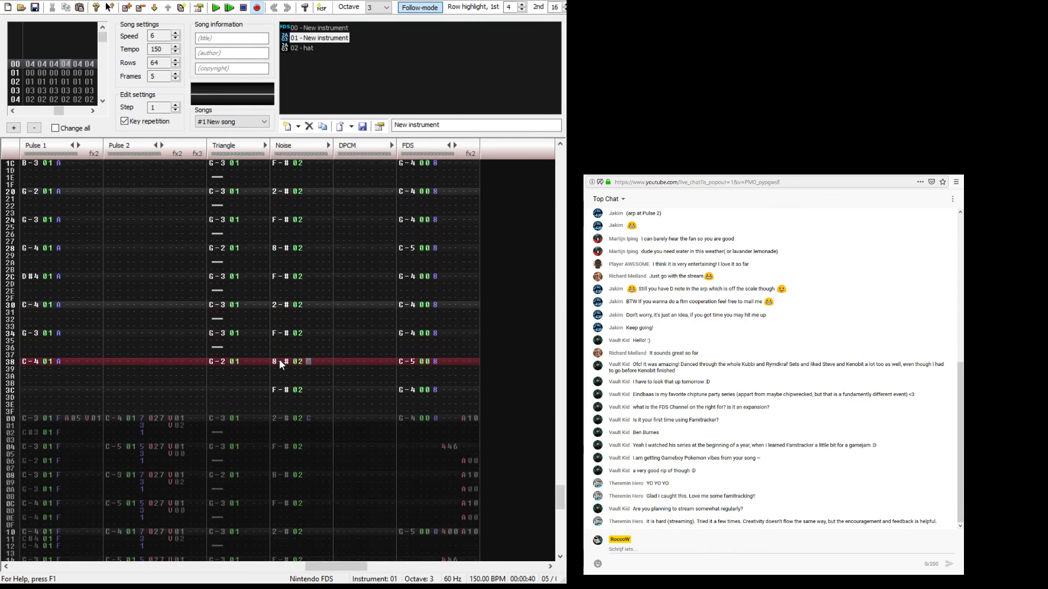
key(Right)
text(a00)
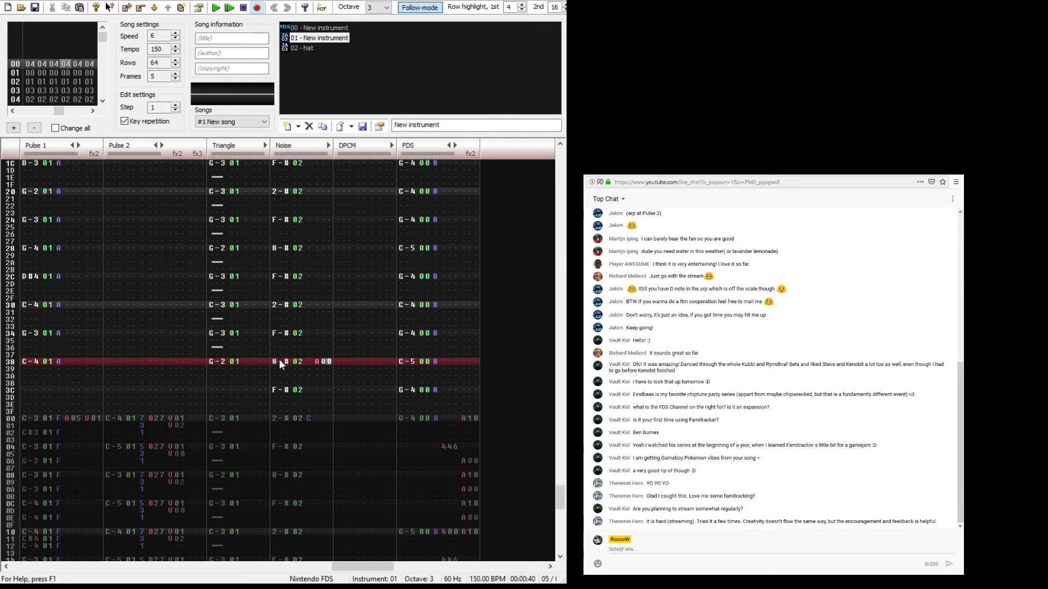
text(4)
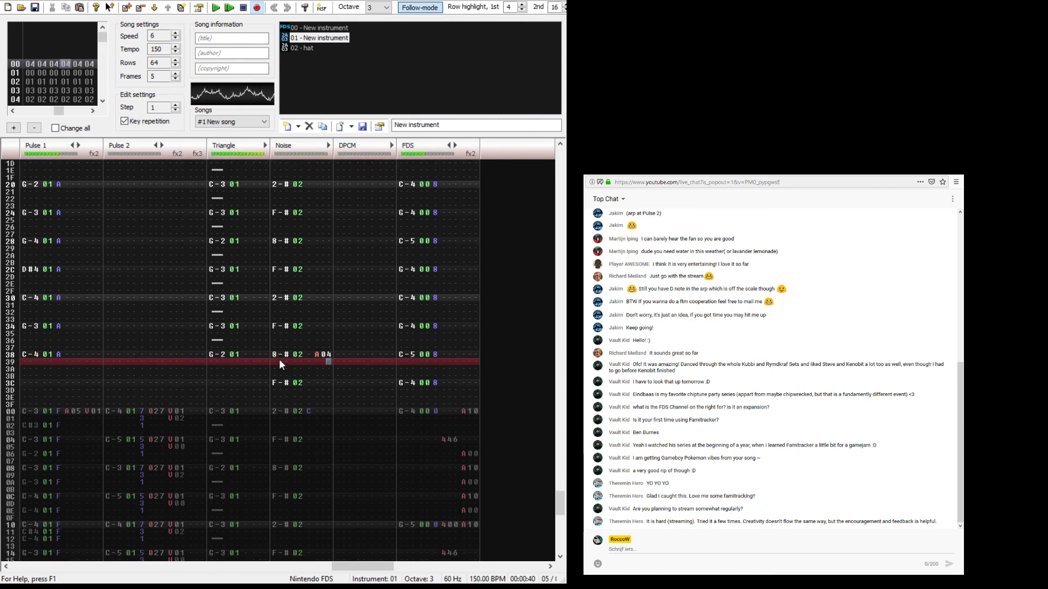
key(Up)
key(Left)
key(Left)
key(Left)
key(Return)
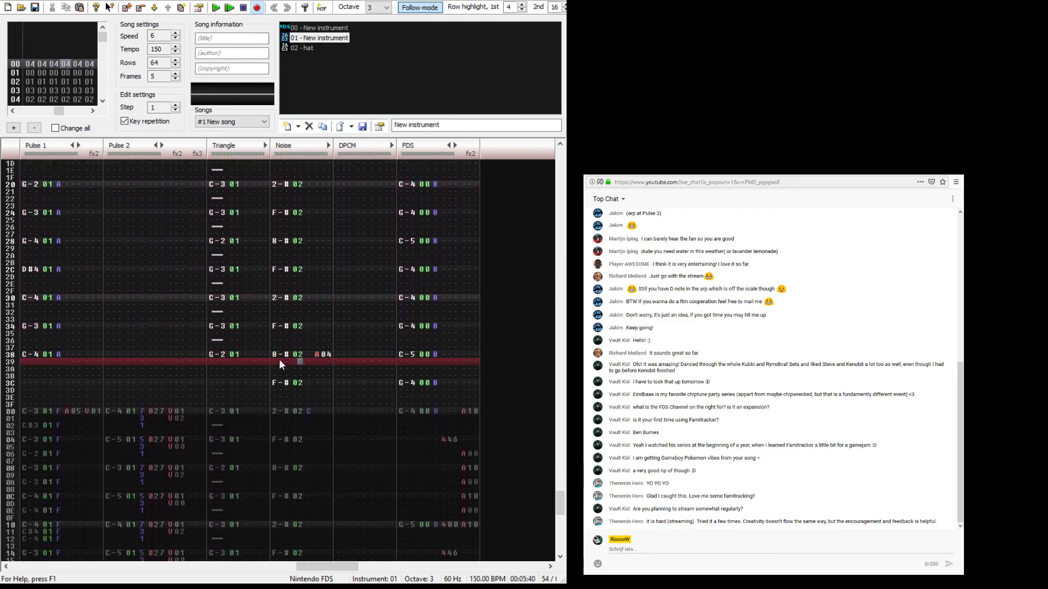
Step: Set the Noise note in row 38 to instrument 01 with volume 8, and play the frame
key(Up)
key(Down)
key(Up)
text(1)
key(Up)
key(ctrl+Return)
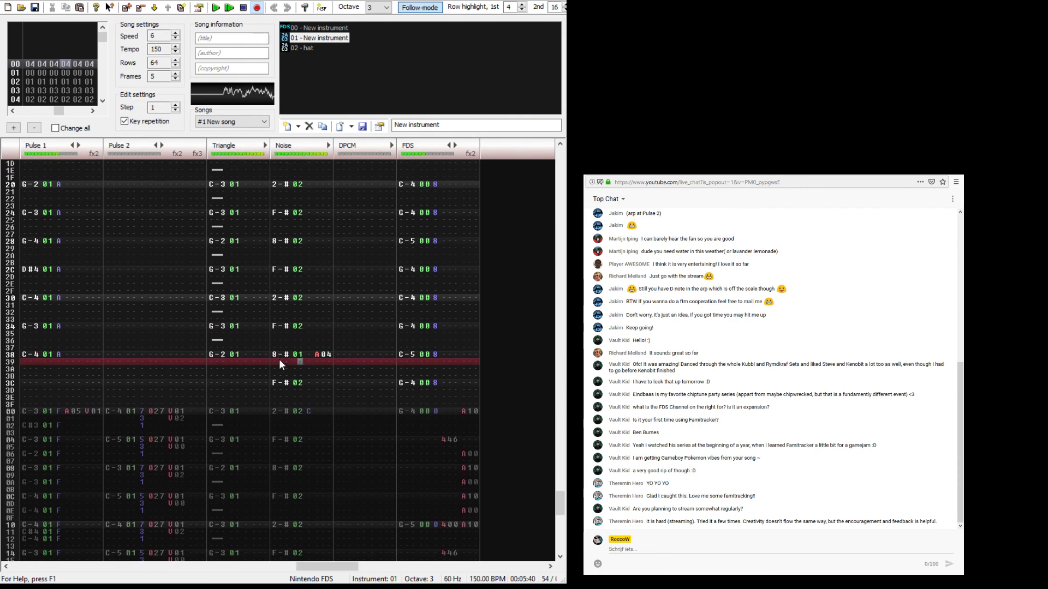
key(F5)
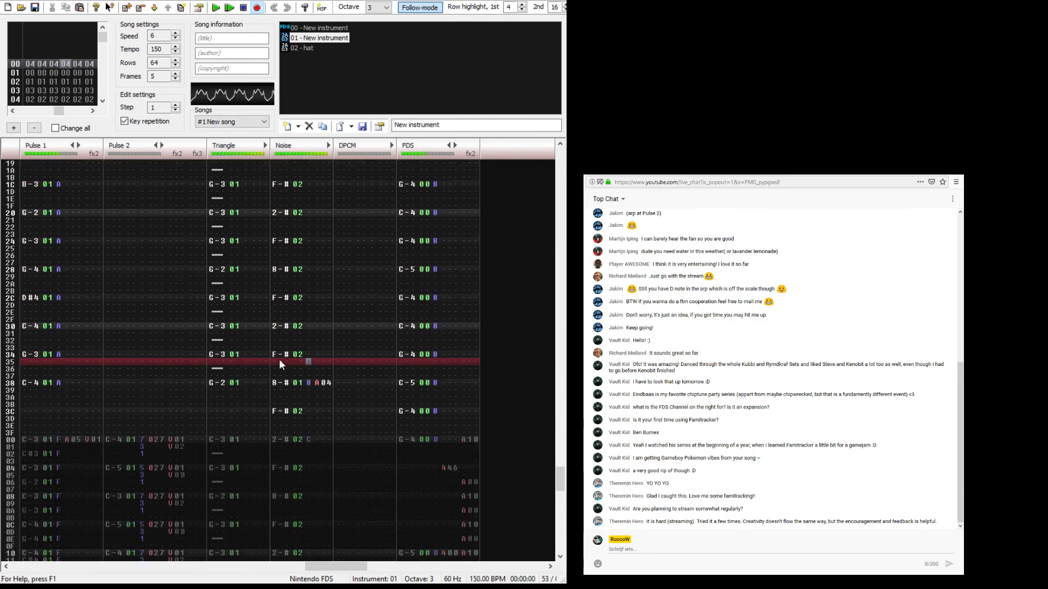
Step: Stop playback and delete the Noise and FDS notes in row 3C
key(Return)
key(Down)
key(Up)
key(Left)
key(Left)
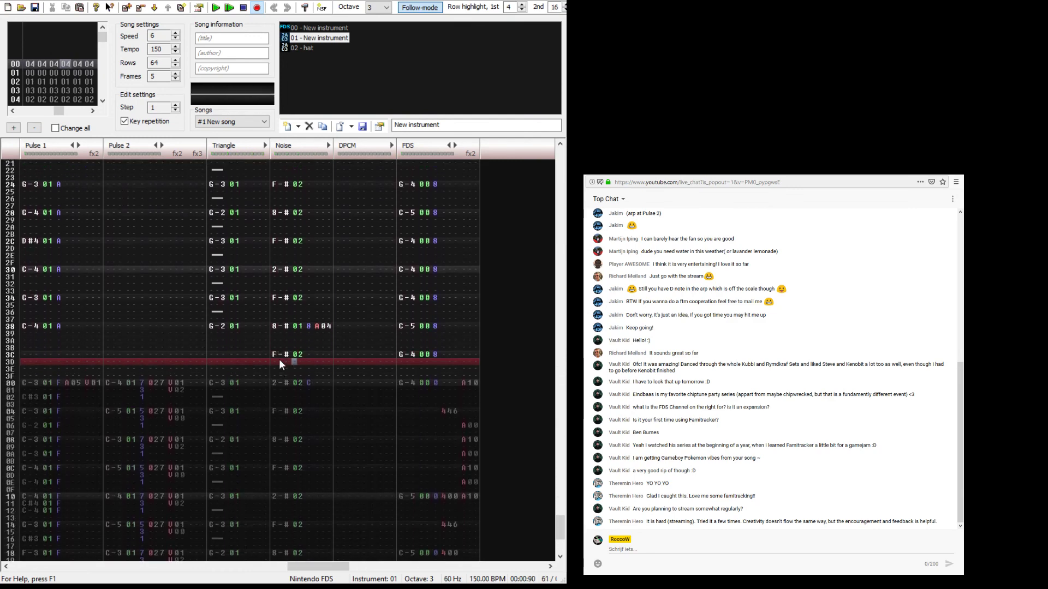
key(Up)
key(shift+Left)
key(Delete)
key(Right)
key(Right)
key(Right)
key(Right)
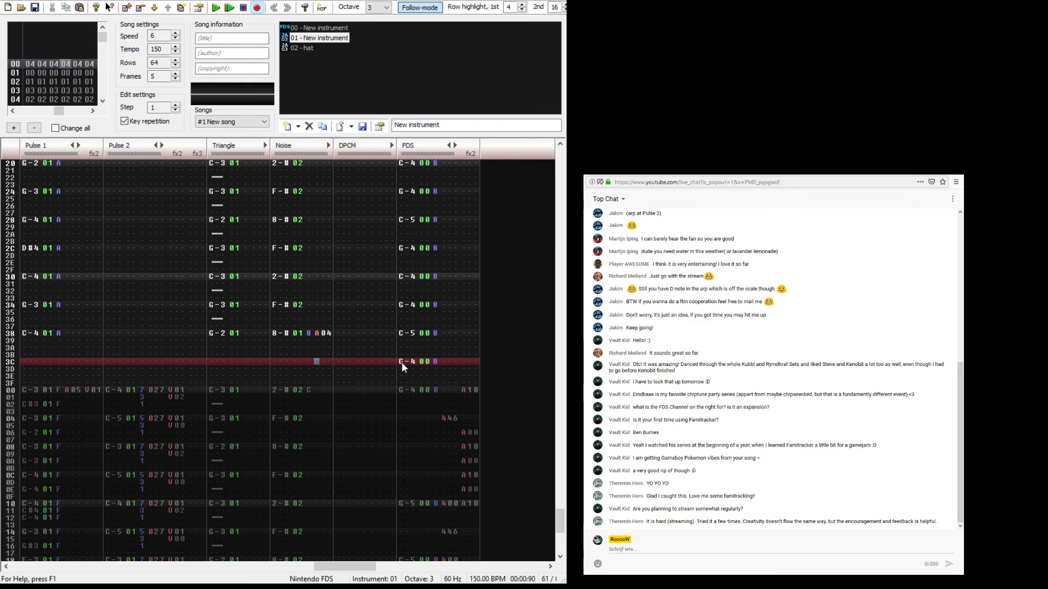
drag(402, 362, 450, 359)
key(Delete)
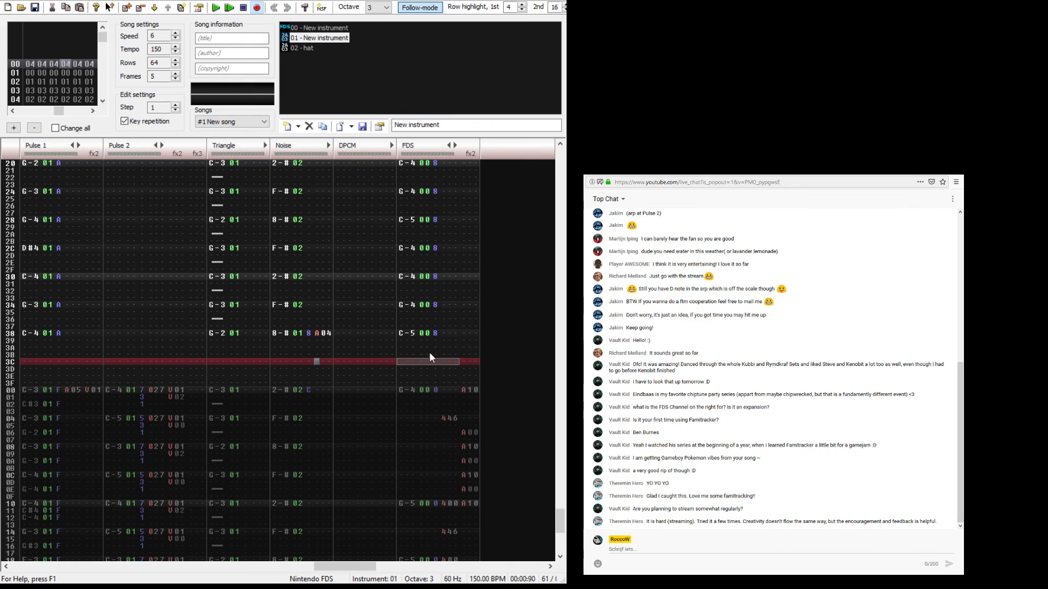
Step: Insert a note cut in Pulse 2 at row 00 of the intro frame
click(100, 220)
key(Up)
key(Up)
key(Up)
key(Up)
key(Up)
key(Up)
key(Up)
key(Up)
key(Up)
key(Up)
key(Up)
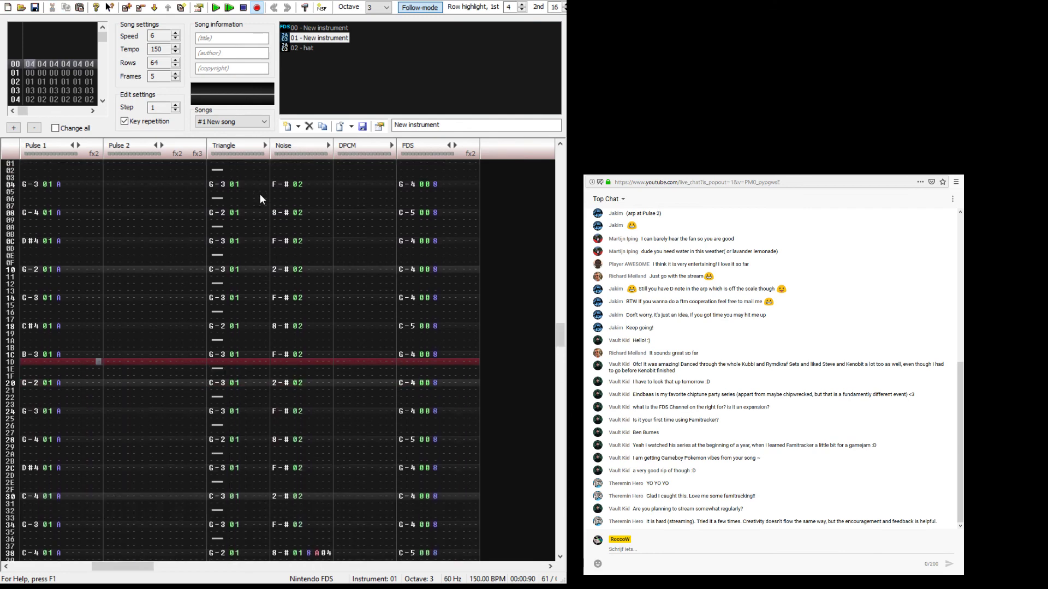
key(Up)
key(Up)
key(Up)
key(Up)
key(Up)
key(Up)
key(Up)
key(Right)
key(Up)
key(Up)
key(Up)
key(Up)
key(Up)
key(Up)
key(Up)
key(Up)
key(Up)
key(Up)
key(Up)
key(Up)
key(Up)
key(Up)
key(Up)
key(Up)
key(Up)
key(Up)
key(Up)
key(Up)
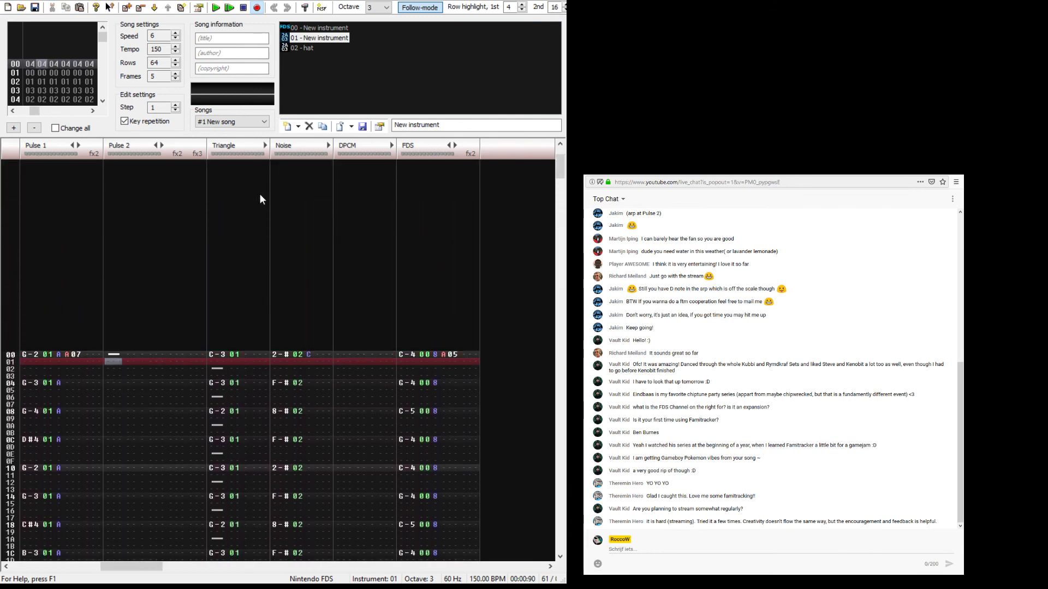
Step: Save the song and play it from the start of frame 00 into frame 01
key(Tab)
key(Tab)
key(Tab)
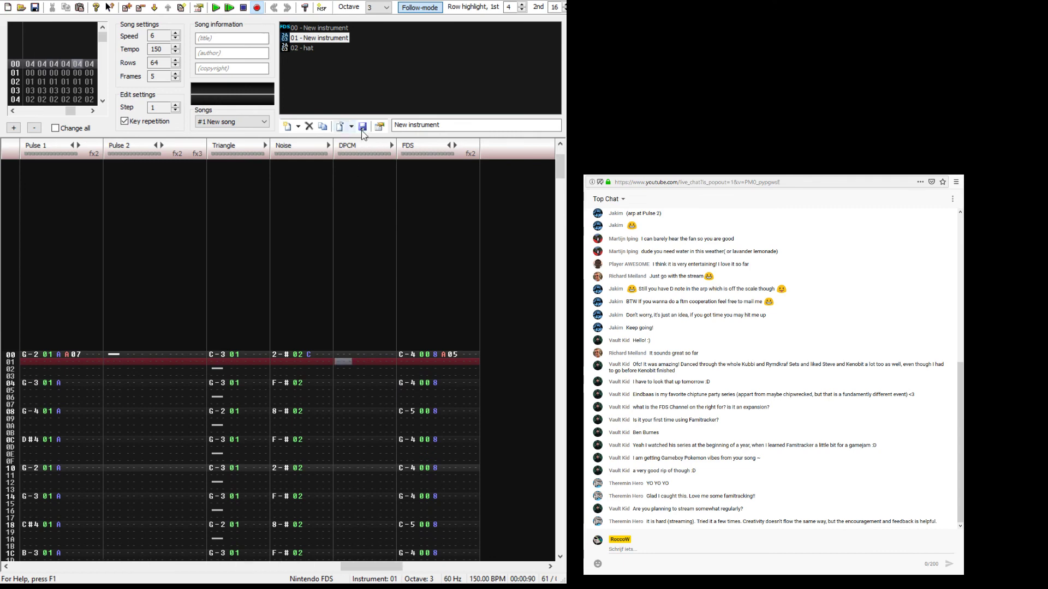
key(Up)
key(shift+Tab)
key(shift+Tab)
key(shift+Tab)
key(shift+Tab)
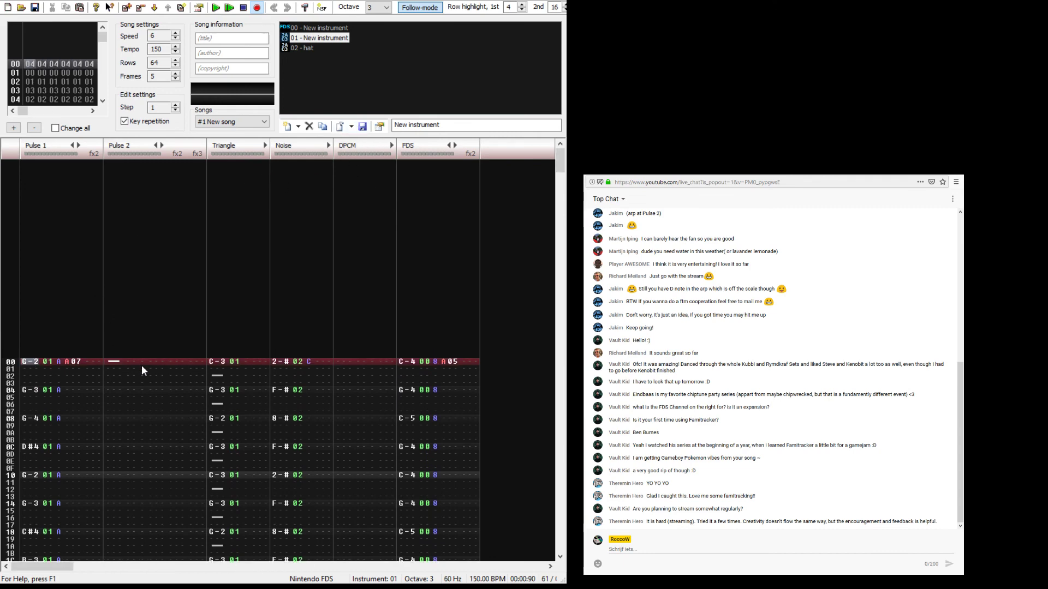
key(ctrl+s)
key(Return)
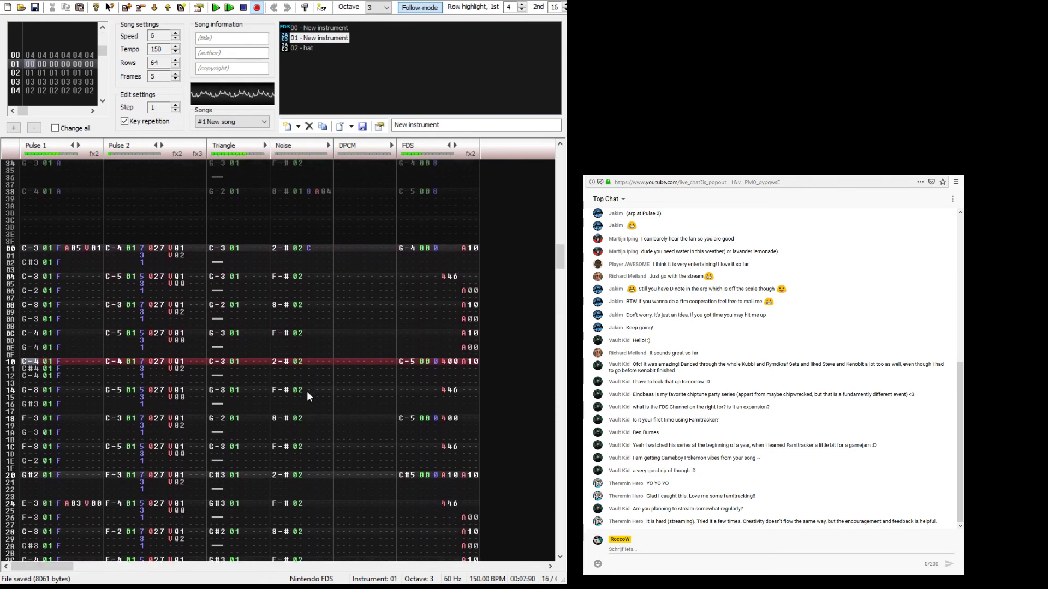
key(Return)
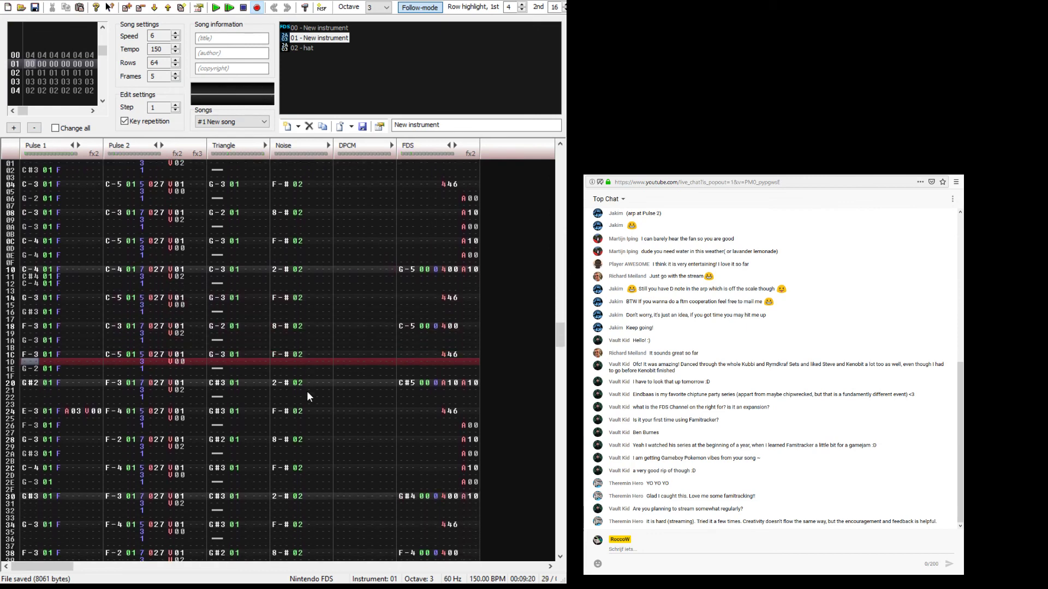
Step: Add the effect A00 to the Noise channel in row 3F, the last row of frame 00
key(Return)
key(Return)
key(Up)
key(Right)
key(Right)
key(Right)
key(Right)
key(Right)
key(Right)
key(Right)
key(Right)
key(Right)
key(Right)
key(Right)
key(Right)
key(Right)
key(Right)
key(Right)
key(Right)
key(Right)
key(Right)
key(Right)
key(Right)
key(Right)
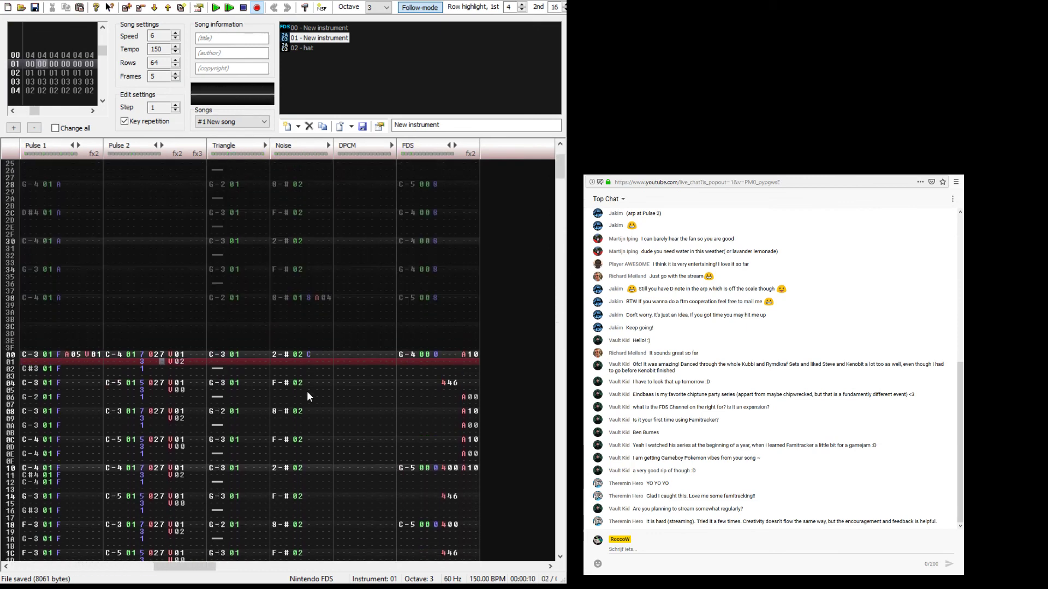
key(Up)
key(Left)
key(Left)
key(Left)
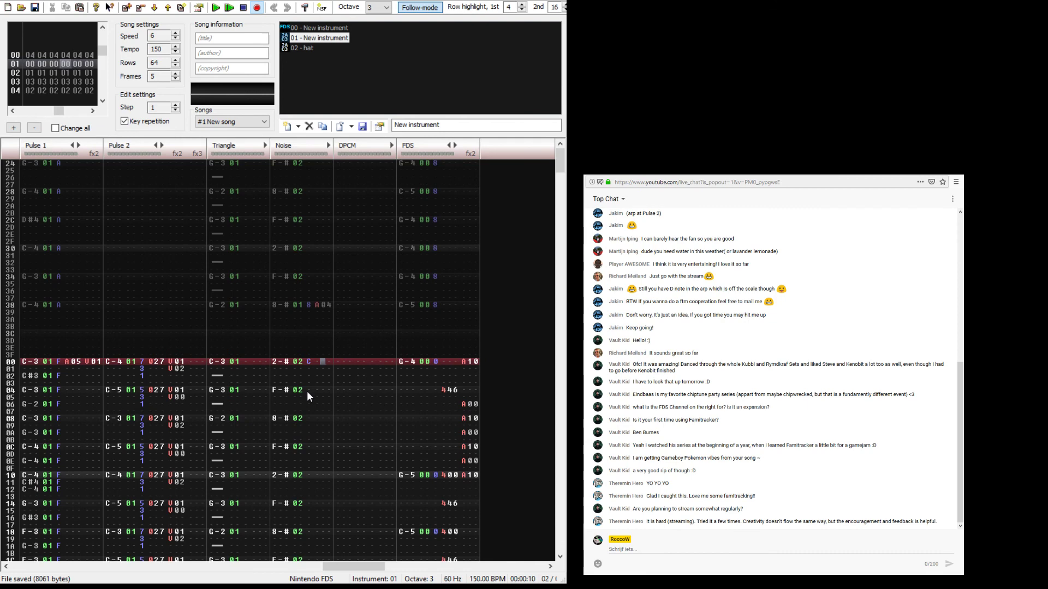
key(Left)
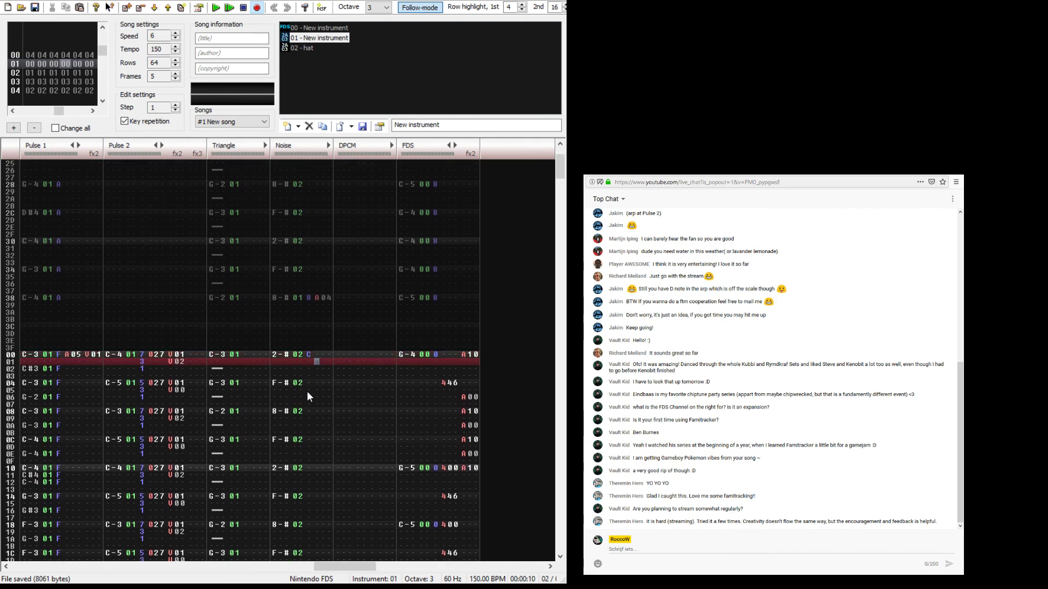
key(Up)
key(Down)
text(a)
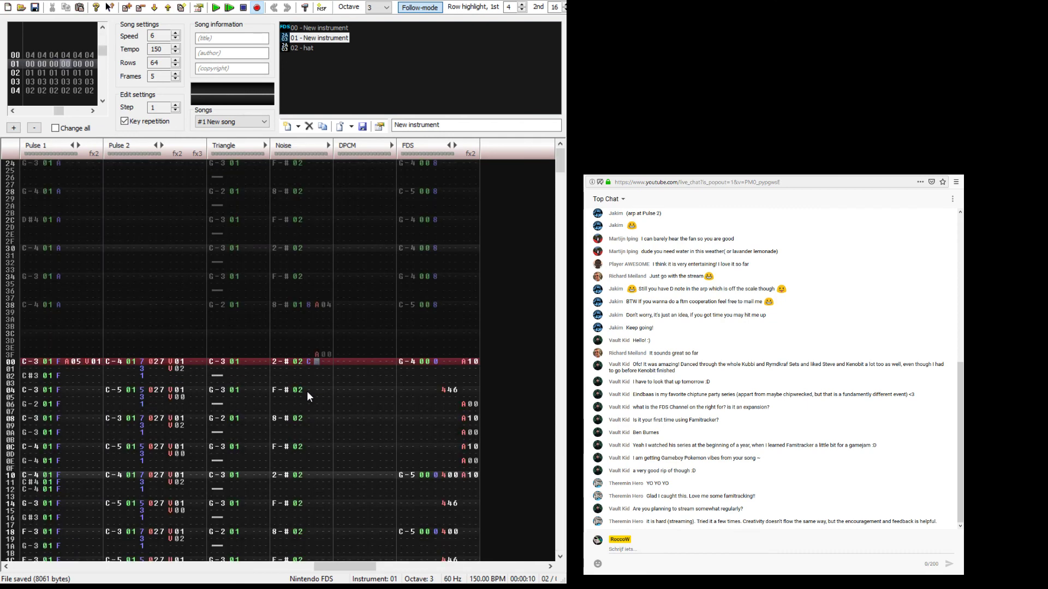
Step: Review the closing rows of frame 00 and briefly play the intro frame from its start
key(Up)
key(Up)
key(Up)
key(Up)
key(Up)
key(Up)
key(Up)
key(Up)
key(Up)
key(Up)
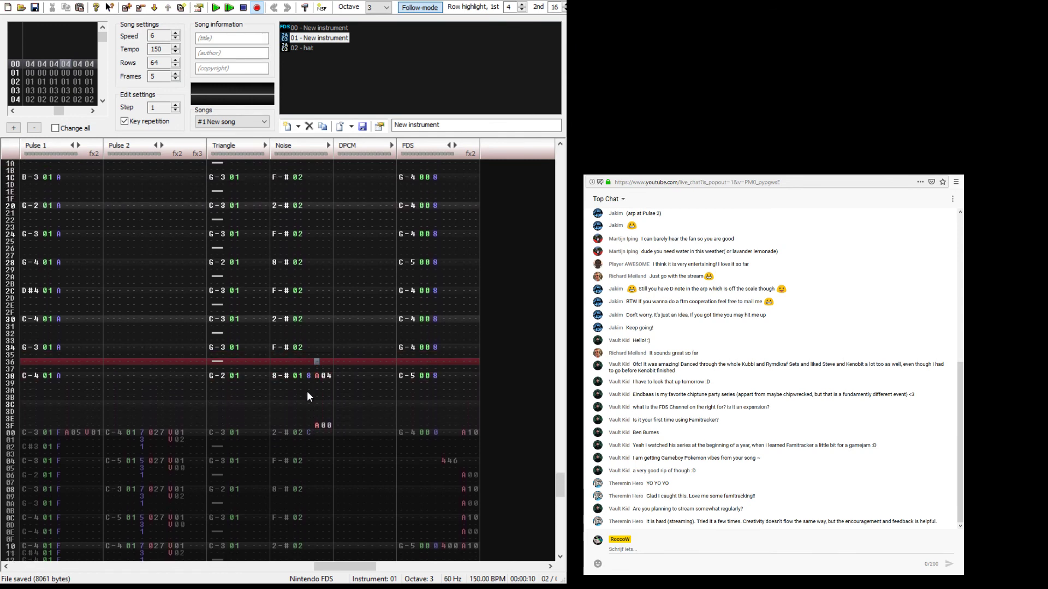
key(Down)
key(Down)
key(Down)
key(Down)
key(Down)
key(Down)
key(Down)
key(Down)
key(Down)
key(Down)
scroll(307, 397, up, 2)
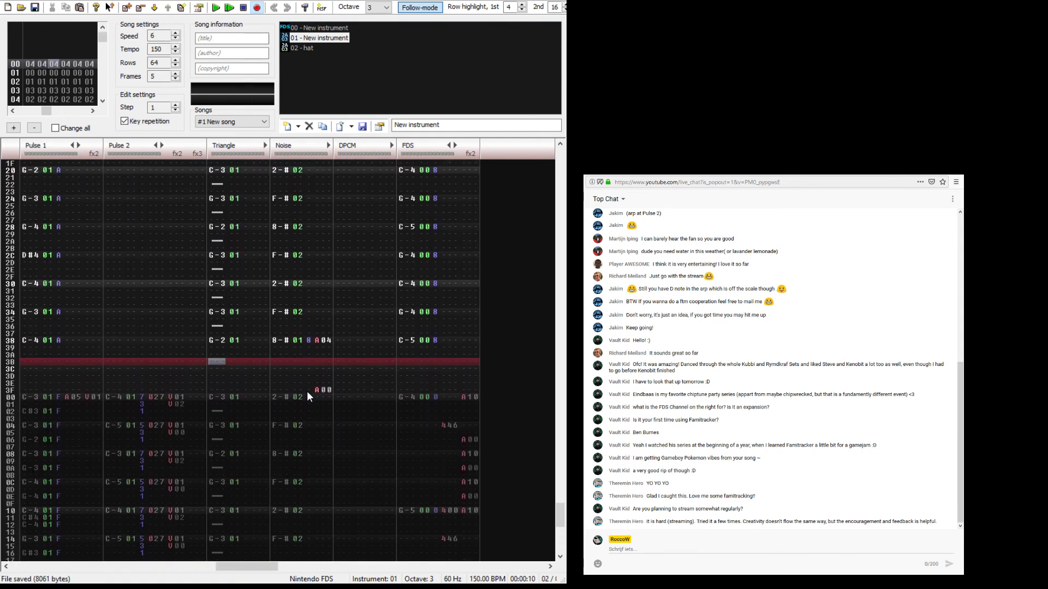
key(Left)
key(Left)
key(Left)
key(Left)
key(Left)
key(Left)
key(Left)
key(Left)
key(Left)
key(Left)
key(Left)
key(Left)
key(Left)
key(Left)
key(Left)
key(Left)
key(Left)
key(Left)
key(Left)
key(Left)
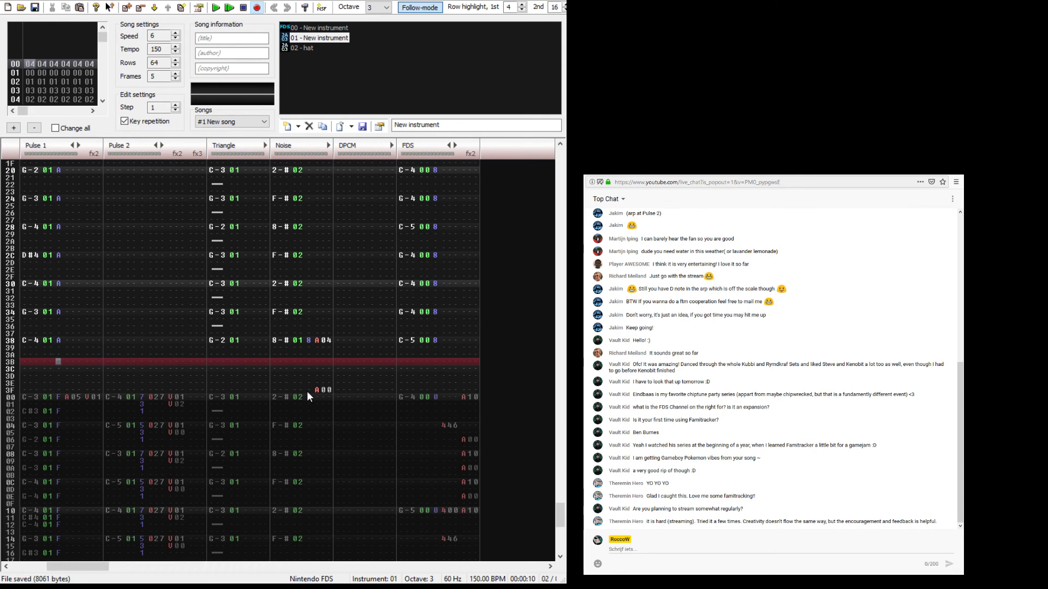
scroll(307, 397, up, 2)
key(Return)
key(Return)
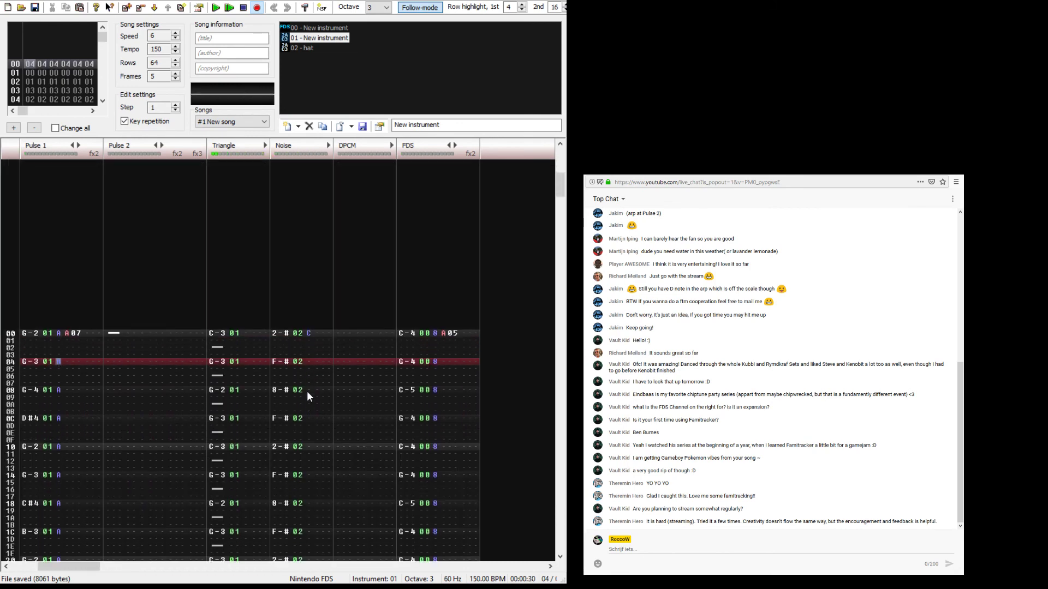
Step: Add the effect A04 to the Pulse 1 note in row 38 of frame 00
key(Down)
key(Down)
key(Down)
key(Down)
key(Down)
key(Down)
key(Down)
key(Down)
key(Down)
key(Down)
key(Down)
key(Down)
key(Down)
key(Down)
key(Down)
key(Down)
key(Down)
key(Down)
key(Down)
key(Down)
key(Down)
key(Down)
key(Down)
key(Down)
key(Down)
key(Down)
key(Down)
key(Down)
key(Down)
key(Down)
key(Down)
key(Down)
key(Down)
key(Down)
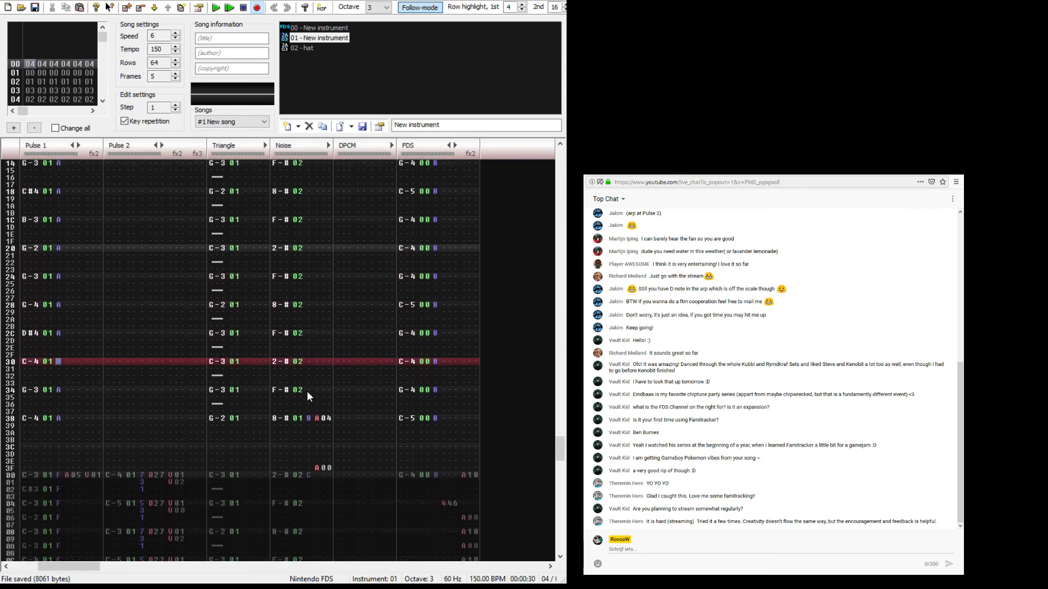
text(4)
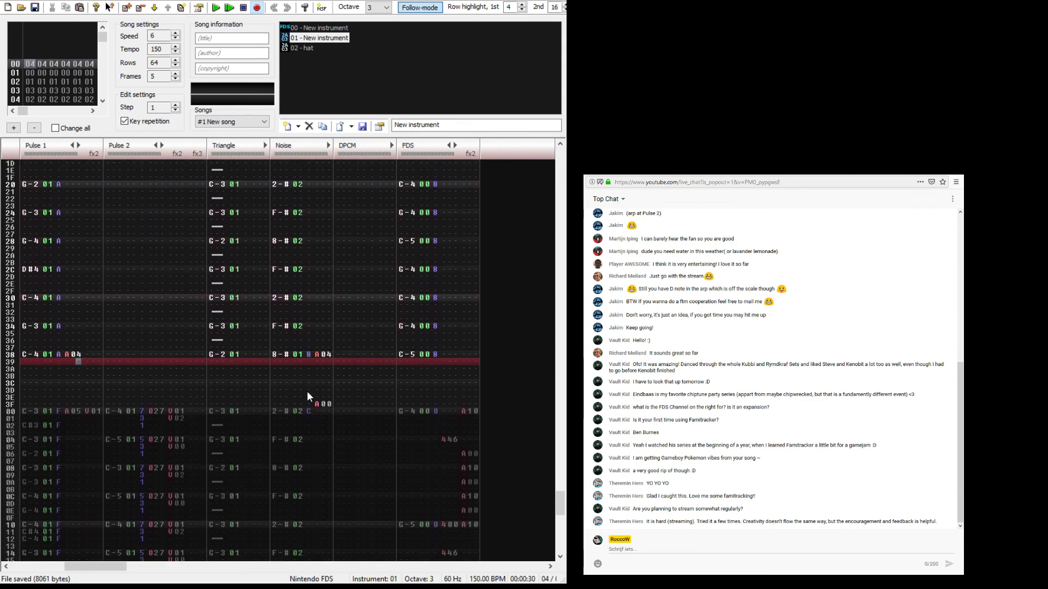
Step: Play the song and check the final rows of frame 04, where it wraps back to frame 00
key(Return)
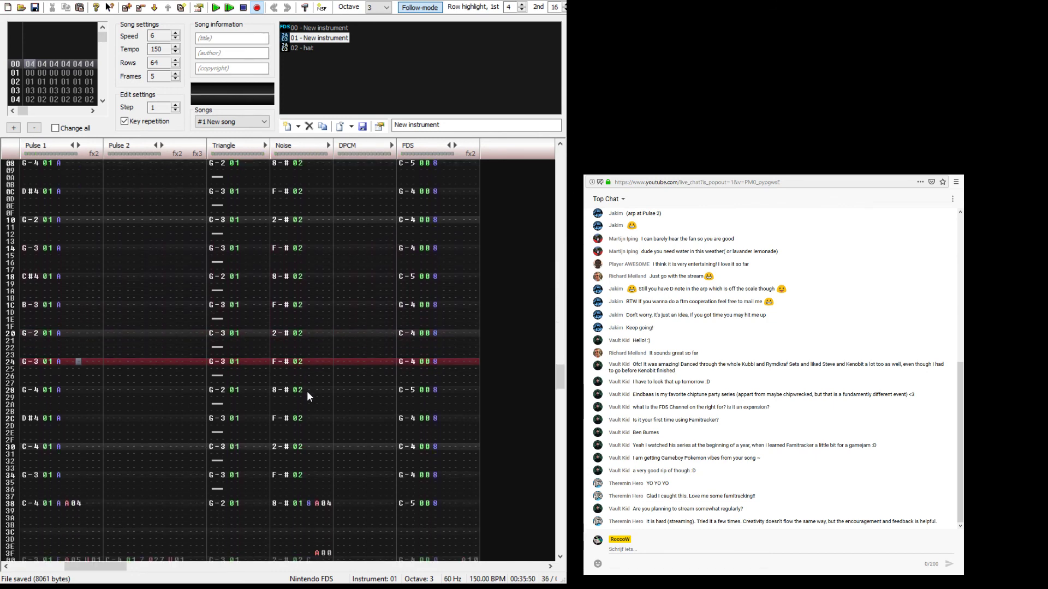
key(ctrl+Left)
key(Down)
key(Down)
key(Down)
key(Down)
key(Down)
key(Down)
key(Down)
key(Down)
key(Down)
key(Down)
key(Down)
key(Down)
key(Down)
key(Down)
key(Down)
key(Down)
key(Down)
key(Down)
key(Down)
key(Down)
key(Down)
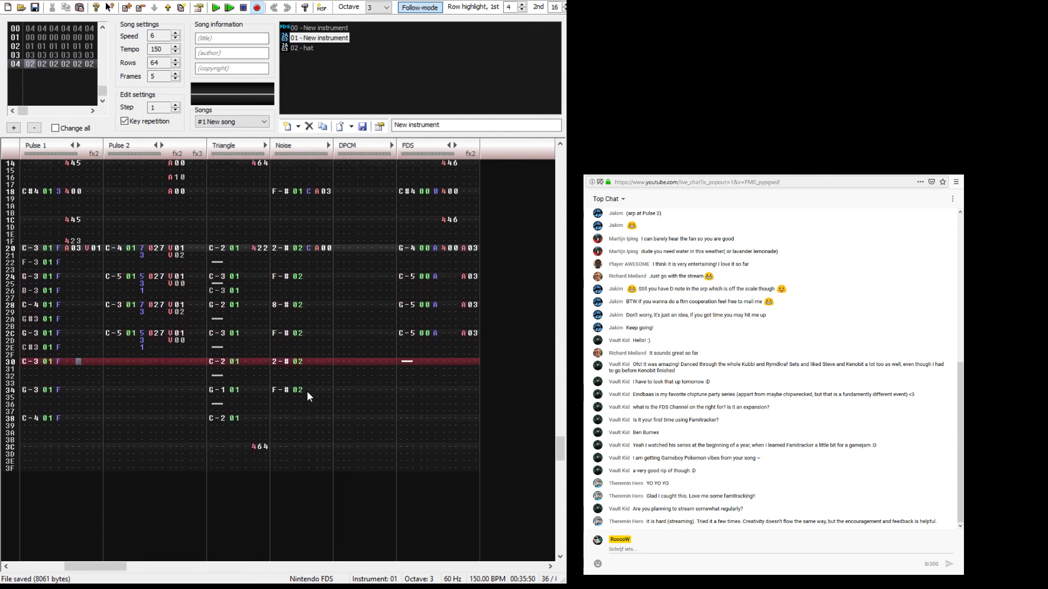
key(Right)
key(Down)
key(Down)
key(Down)
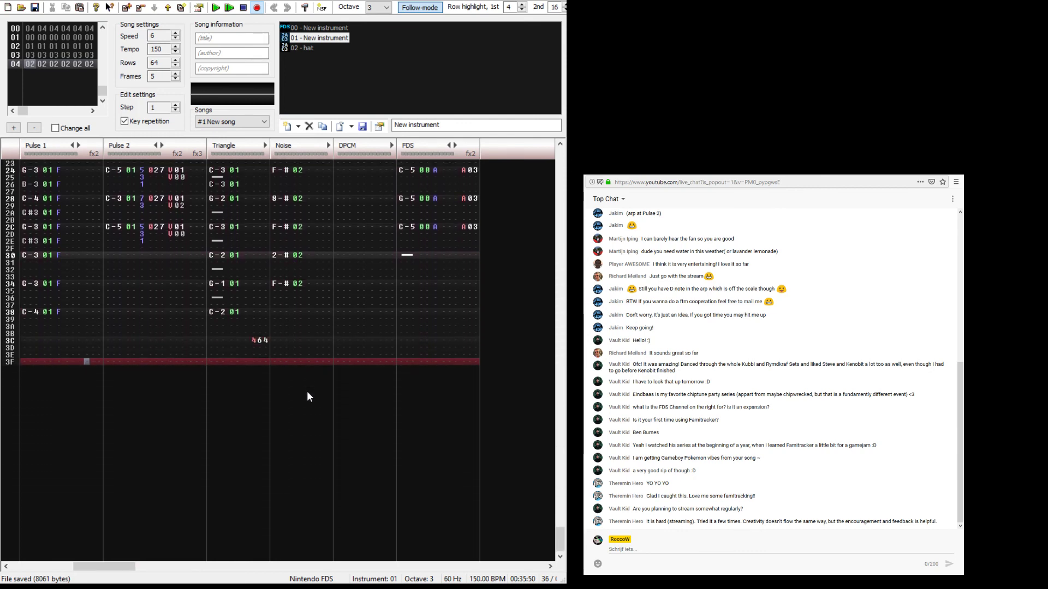
key(Down)
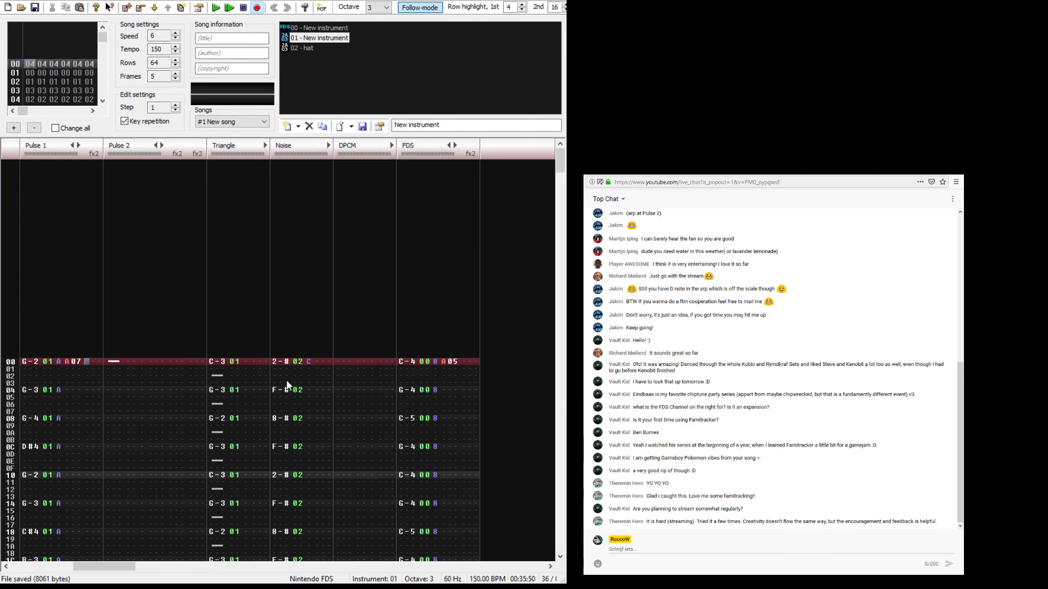
key(space)
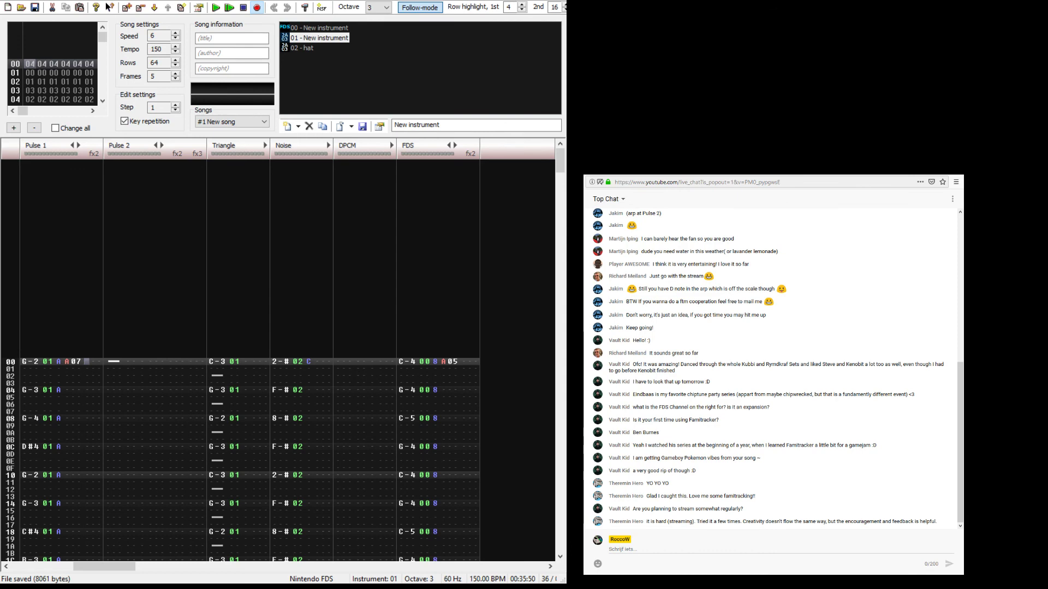
key(space)
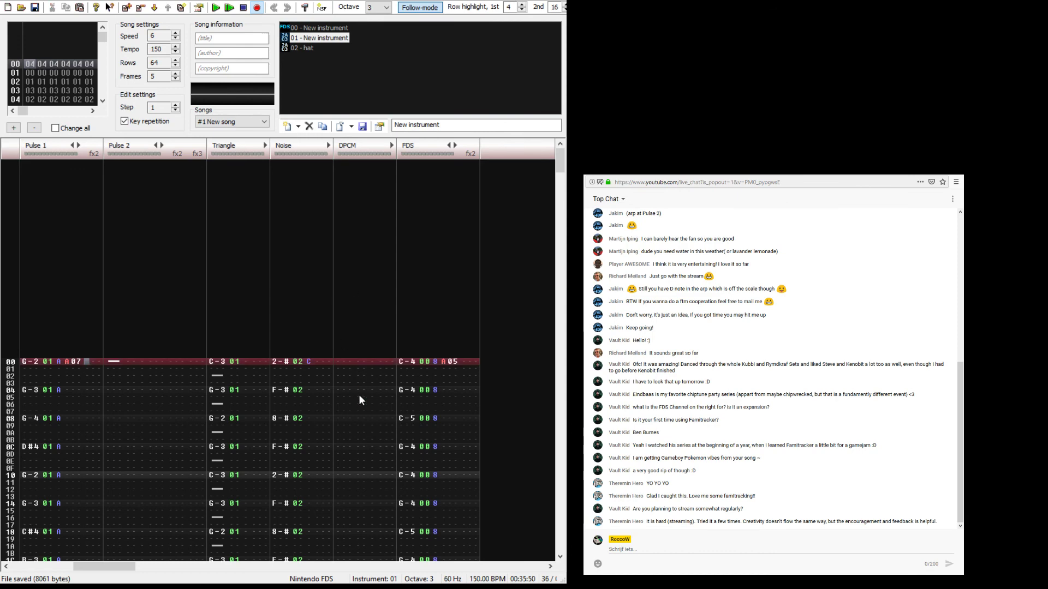
Step: Add the jump effect B01 to the FDS channel's second effect column in row 3F of frame 04
click(15, 72)
click(18, 92)
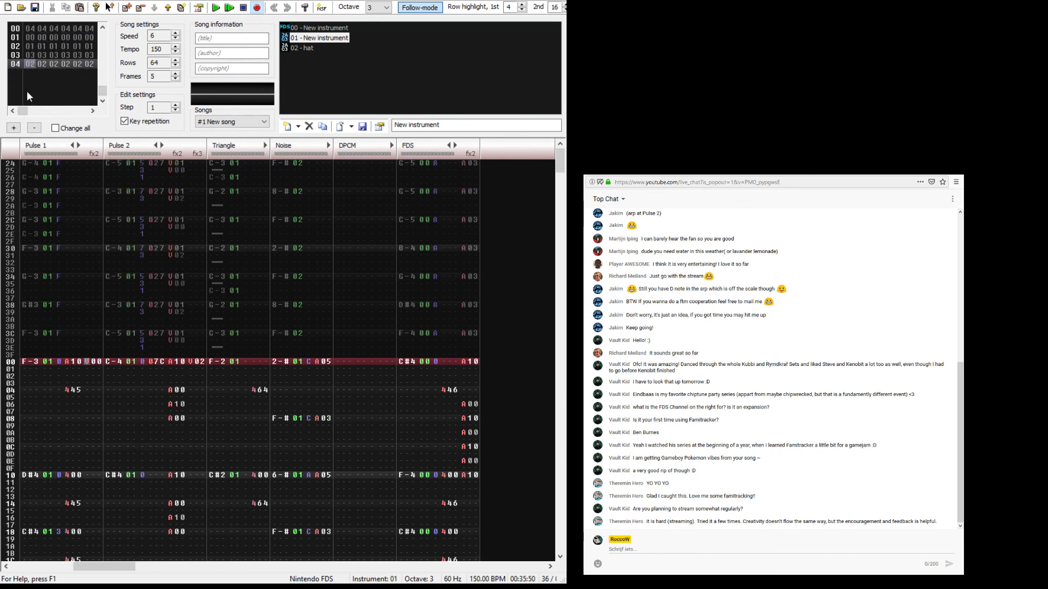
click(206, 391)
scroll(213, 389, down, 13)
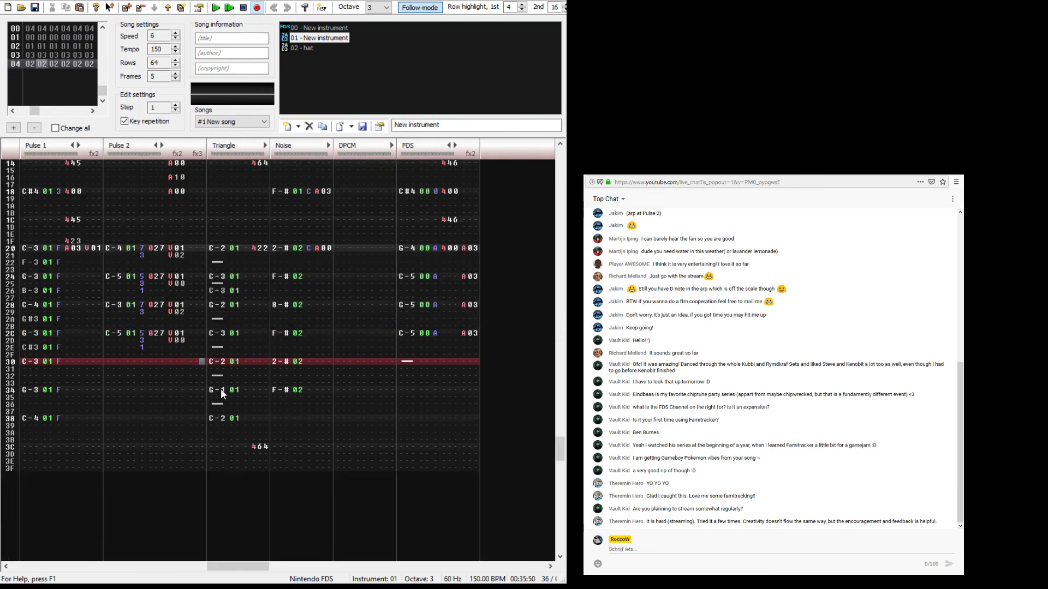
click(462, 412)
text(b)
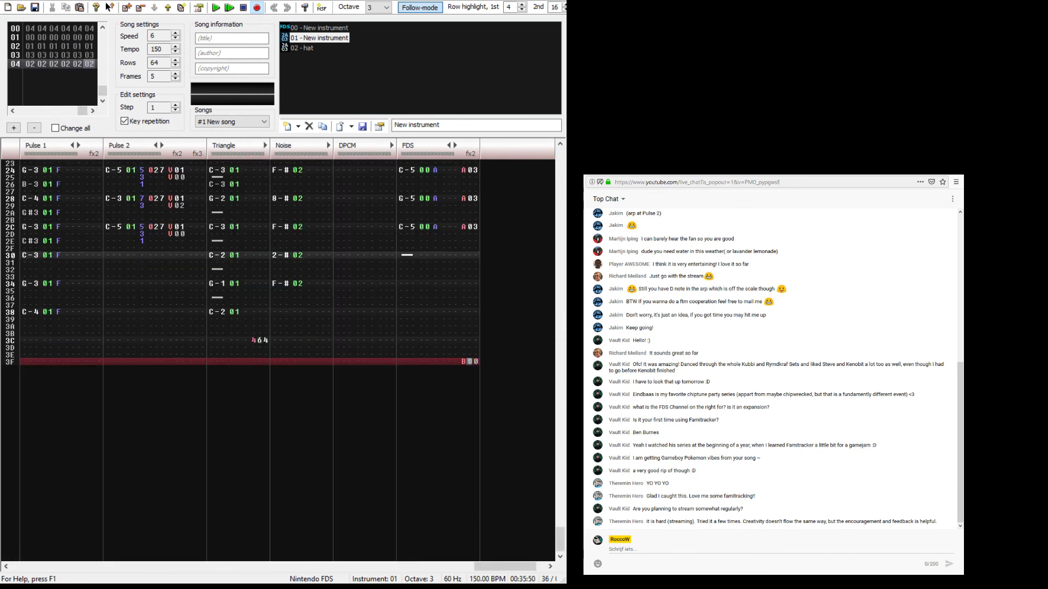
key(Down)
key(Up)
Step: Play the transition from the end of frame 04 into frame 01 and save the song
key(Return)
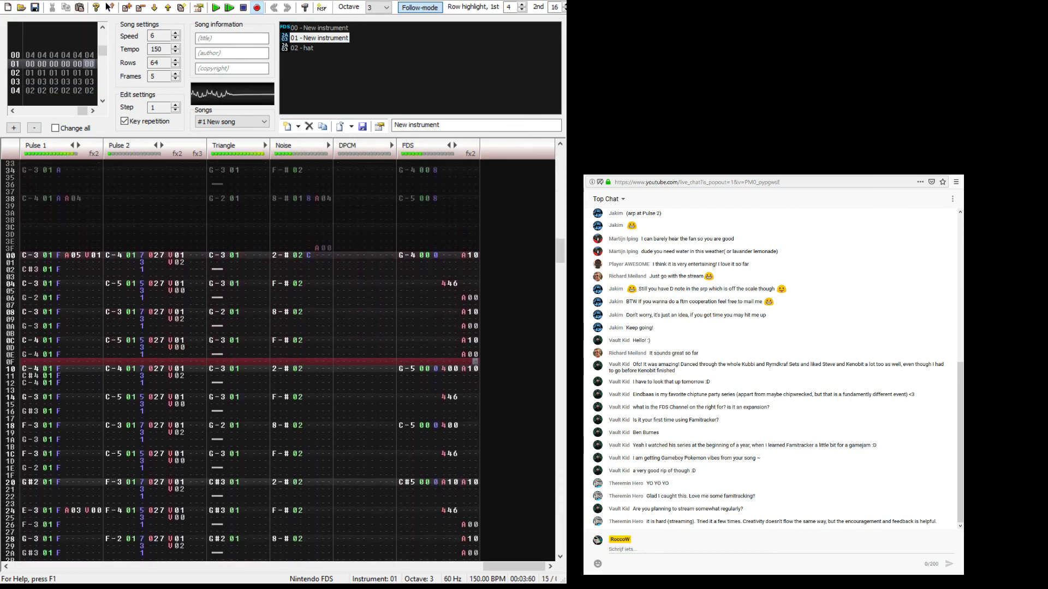
key(ctrl+Left)
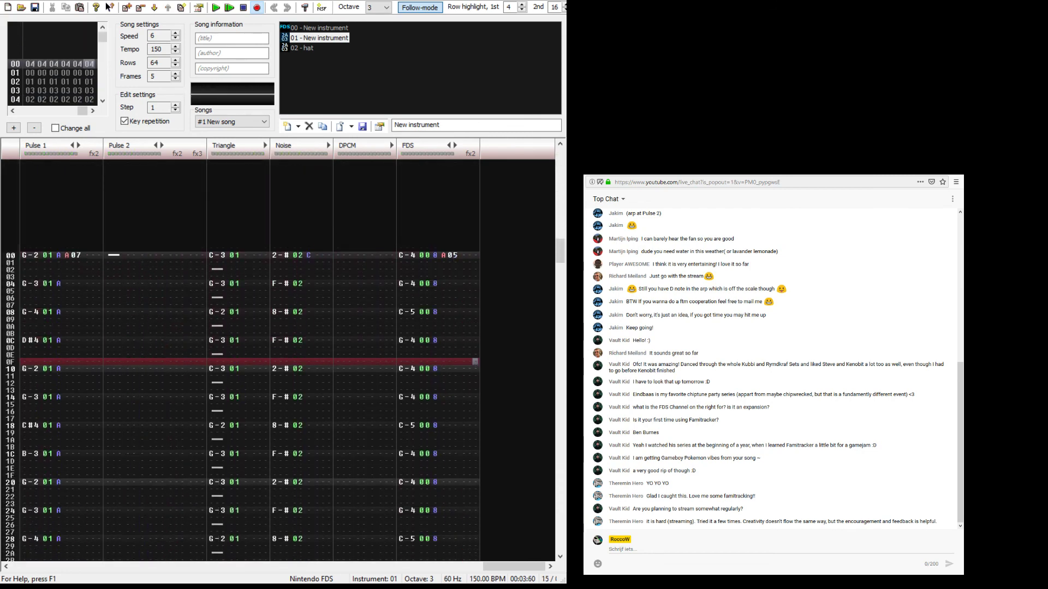
key(Right)
key(Up)
key(Up)
key(Up)
key(Up)
key(Up)
key(Up)
key(Up)
key(Up)
key(Up)
key(Up)
key(Up)
key(Up)
key(Up)
key(Up)
key(Up)
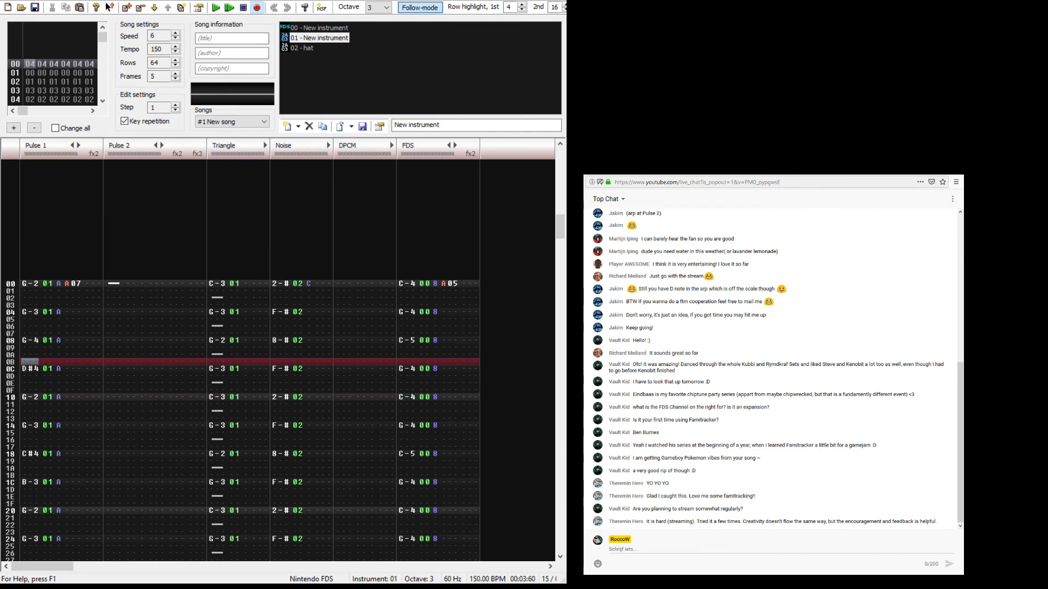
key(ctrl+s)
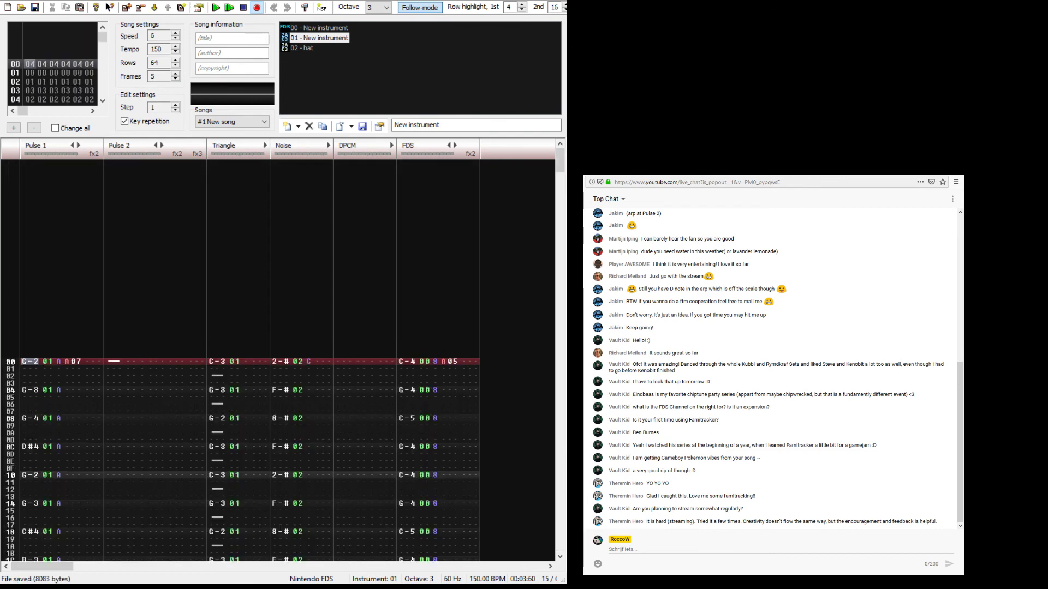
Step: Check the last row of frame 04 and play the song from the start of frame 00
key(Up)
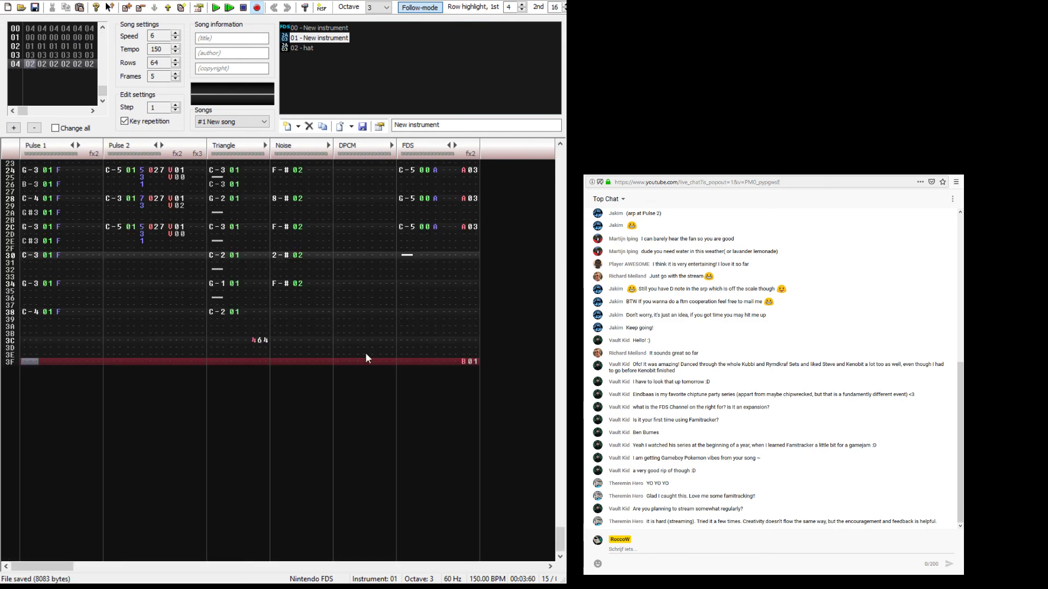
key(Down)
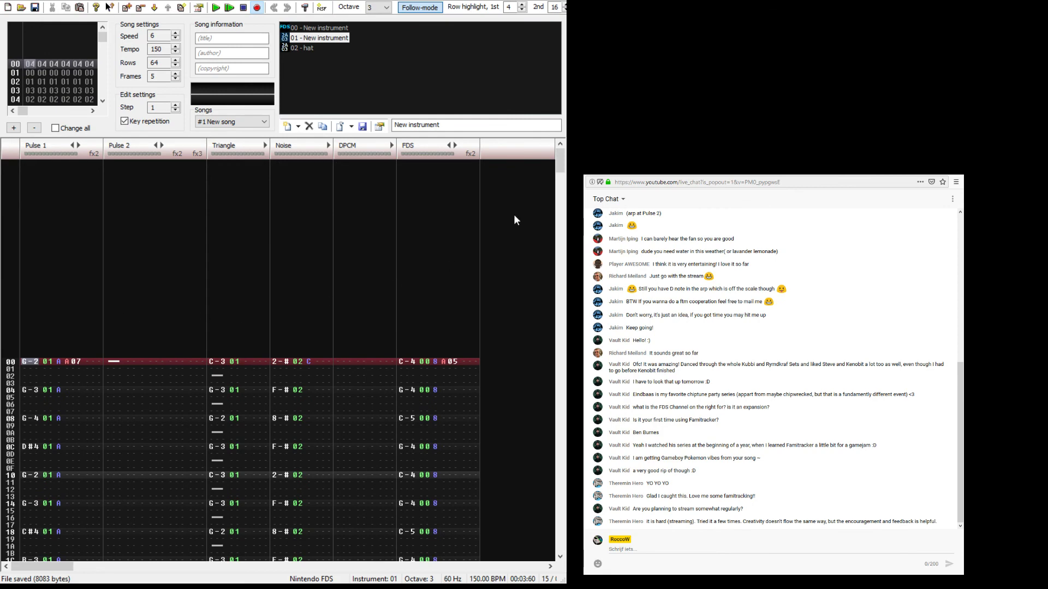
key(space)
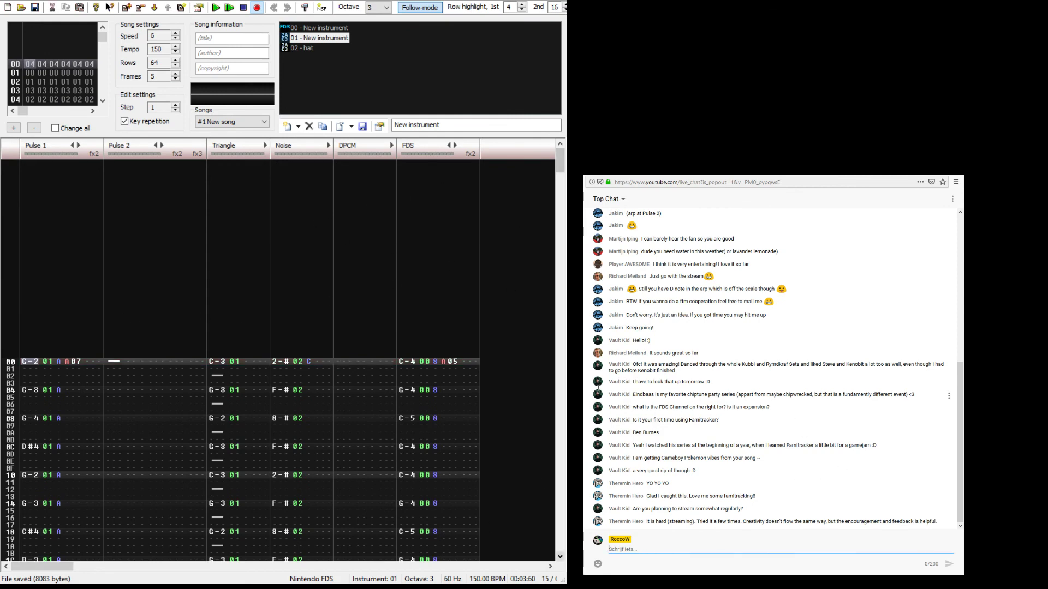
click(532, 2)
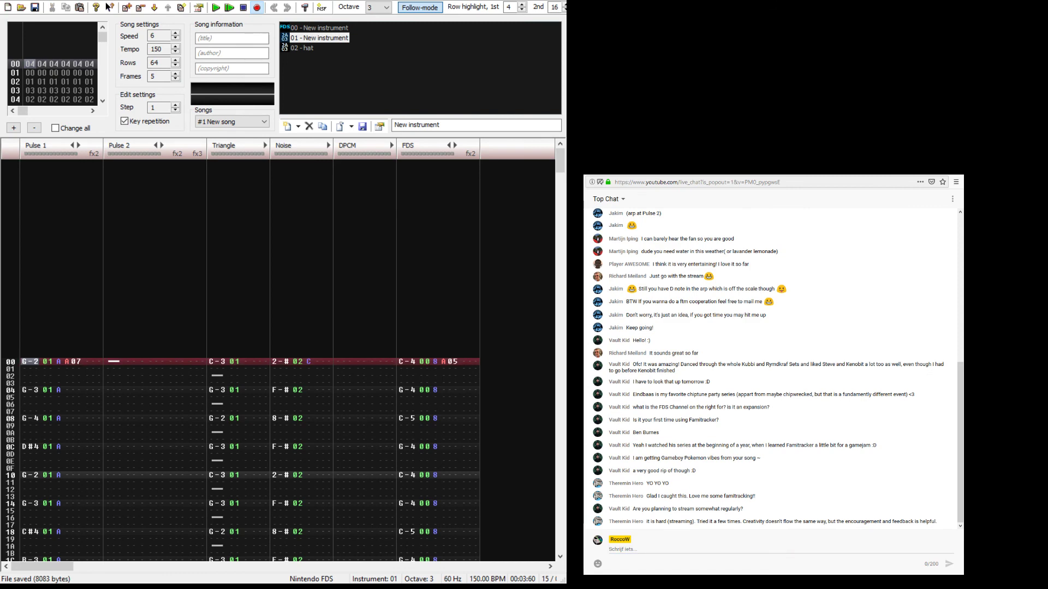
key(Return)
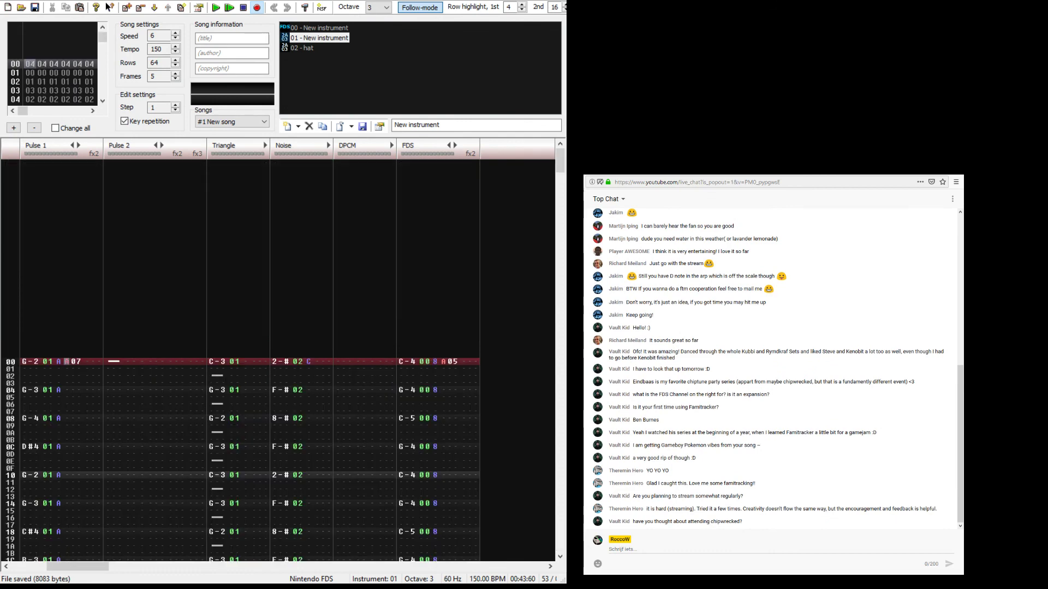
Step: Add the effect A00 to the Pulse 1 channel in row 3F of frame 04
key(Up)
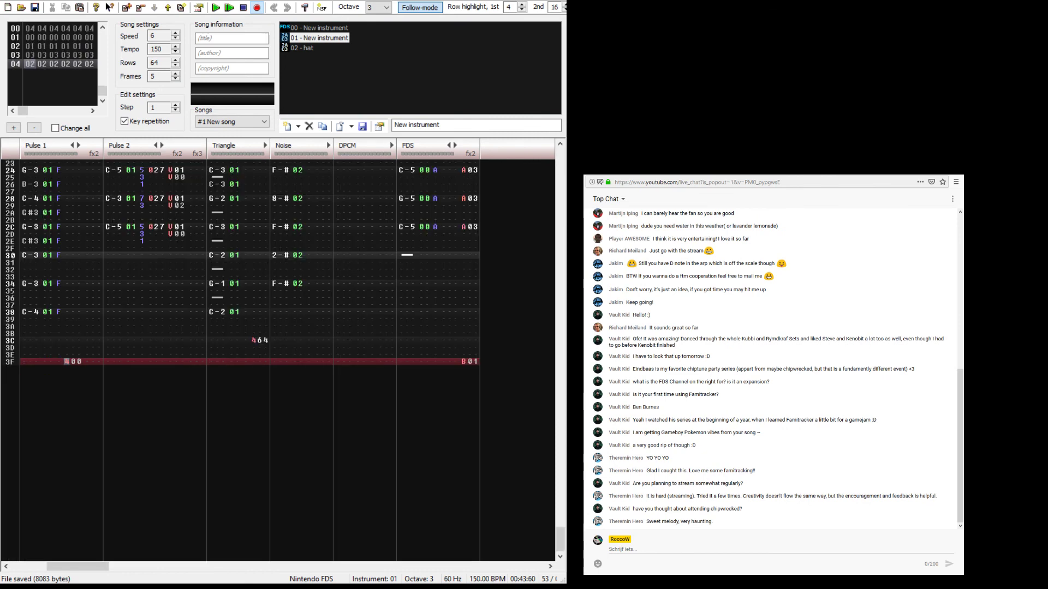
Step: Set the volume of every Pulse 1 note in rows 20 to 3C of frame 03 to B
key(Up)
key(Up)
key(Up)
key(Up)
key(Up)
key(Up)
key(Up)
key(Up)
key(Up)
key(Up)
key(Up)
key(Up)
key(Up)
key(Up)
key(Up)
key(Up)
key(Up)
key(Up)
key(Up)
key(Up)
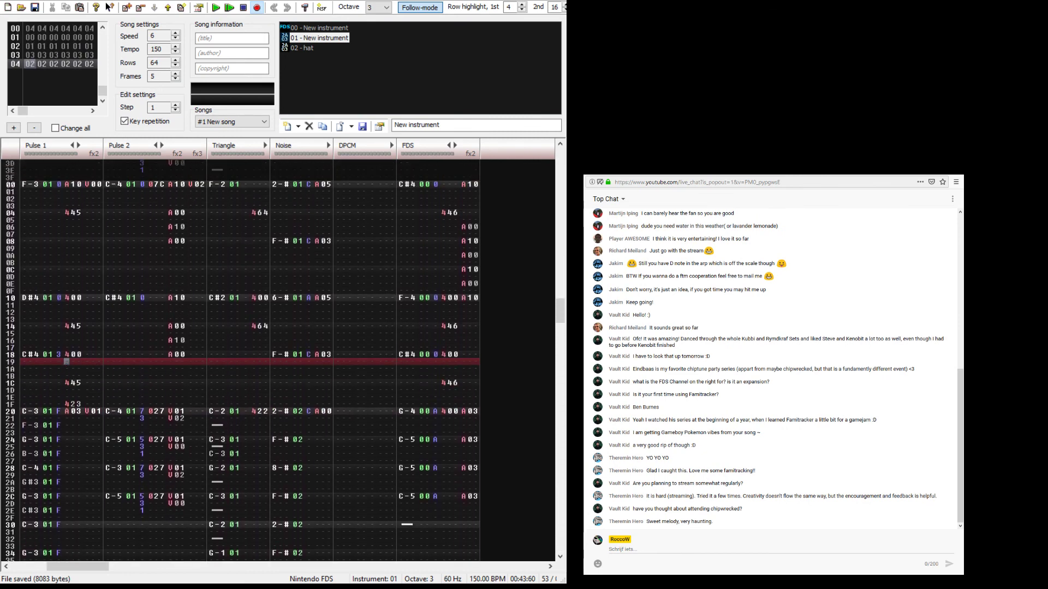
key(Up)
key(Up)
key(Up)
key(Up)
key(Up)
key(Up)
key(Up)
key(Up)
key(Up)
key(Up)
key(Up)
key(Up)
key(Up)
key(Up)
key(Up)
key(Up)
key(Up)
key(Up)
key(Up)
key(Up)
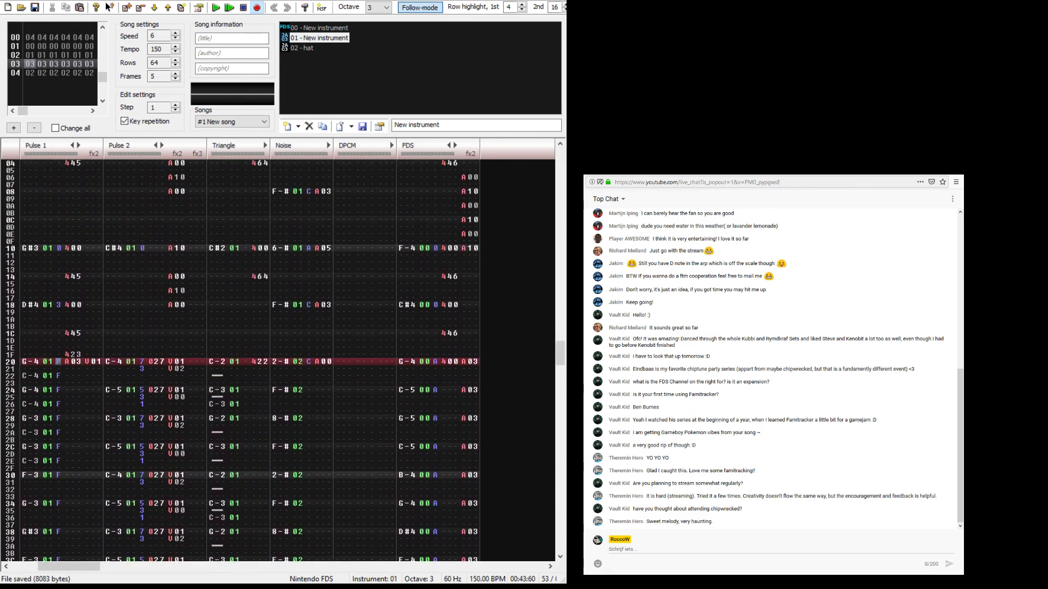
key(b)
key(Down)
key(b)
key(Down)
key(b)
key(Down)
key(b)
key(Down)
key(b)
key(Down)
key(b)
key(Down)
key(b)
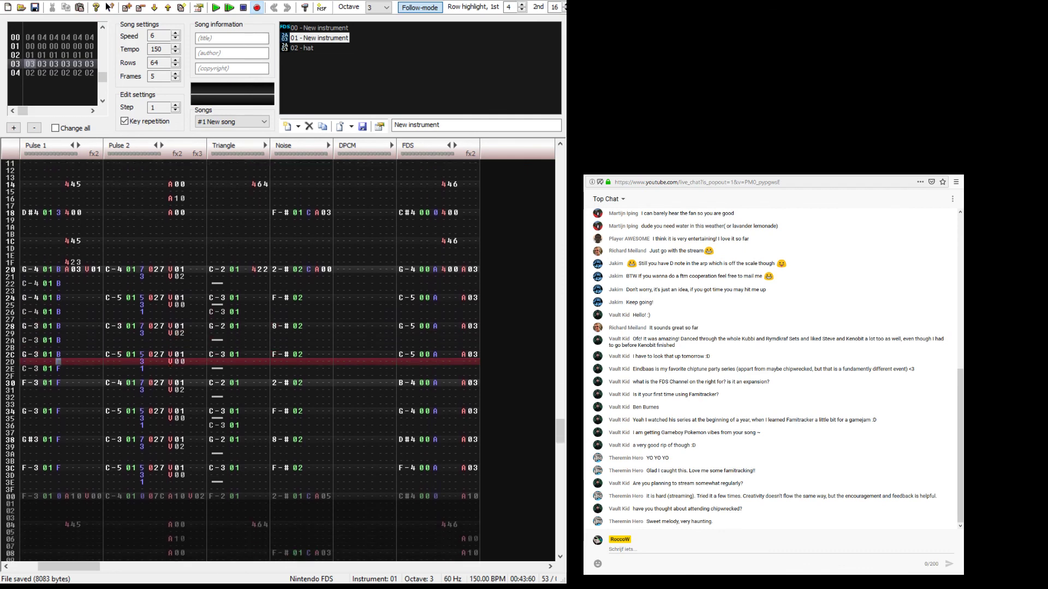
key(Down)
key(b)
key(Down)
key(b)
key(Down)
key(Down)
key(Down)
key(b)
key(Down)
key(Down)
key(Down)
key(b)
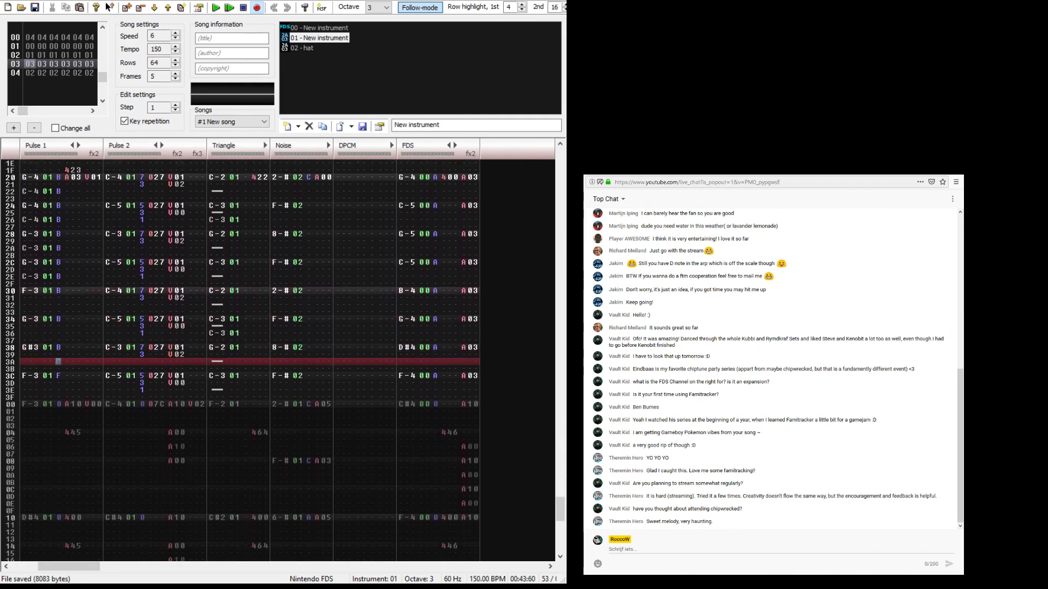
key(Down)
key(Down)
key(b)
Step: Set the volume of every Pulse 1 note in rows 20 to 38 of frame 04 to B
key(Down)
key(Down)
key(Down)
key(Down)
key(Down)
key(Down)
key(Down)
key(Down)
key(Down)
key(Down)
key(Down)
key(Down)
key(Down)
key(Down)
key(Down)
key(Down)
key(Down)
key(Down)
key(Down)
key(Down)
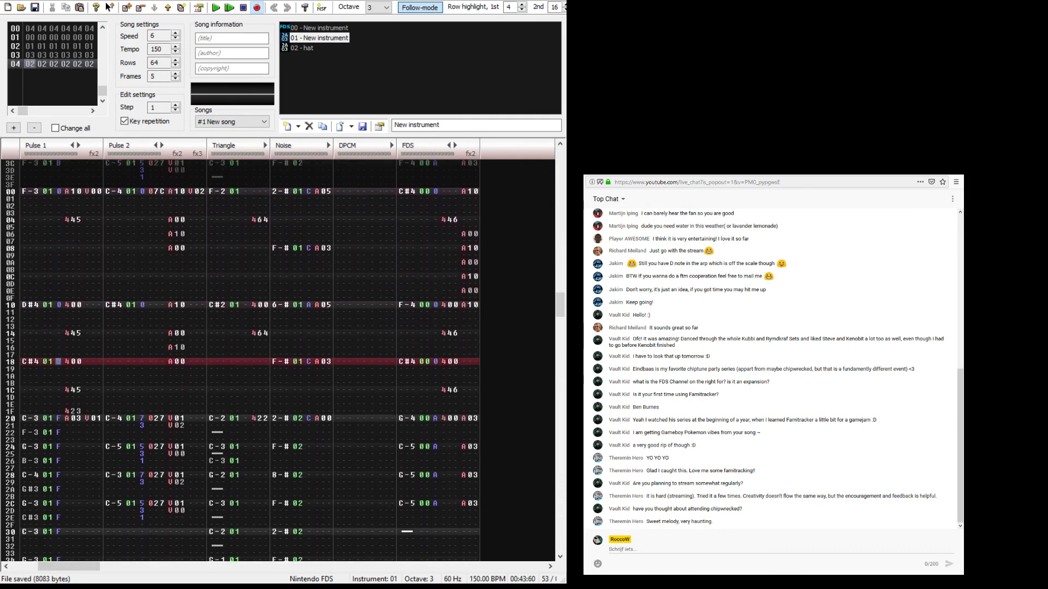
key(Down)
key(Down)
key(Down)
key(Down)
key(Down)
key(Down)
key(Down)
key(Down)
key(Down)
key(Down)
key(Down)
key(Down)
key(Down)
key(Down)
key(Down)
key(Down)
key(Down)
key(Down)
key(Down)
key(Down)
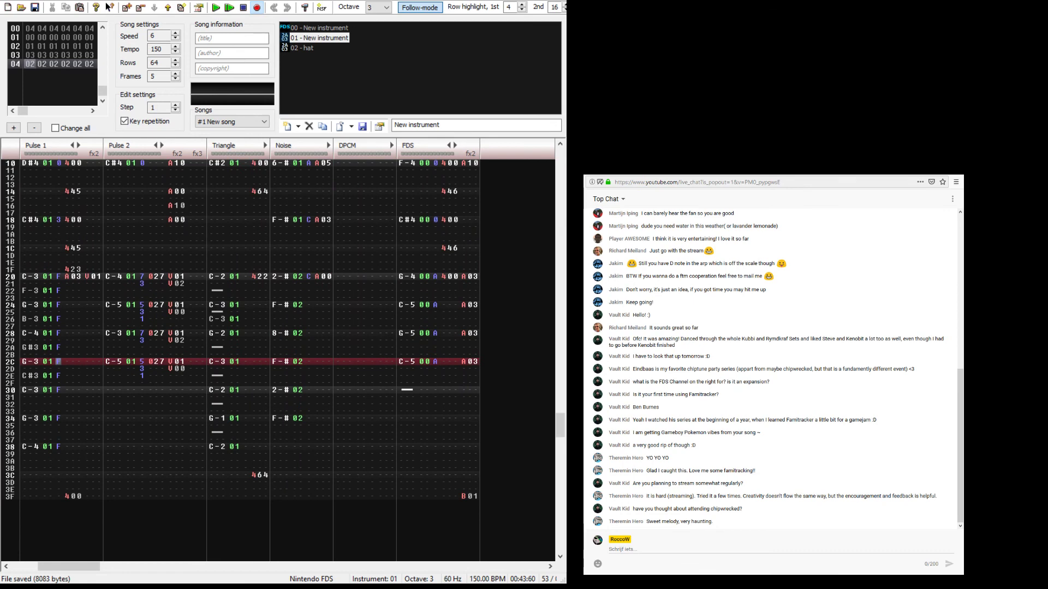
key(Up)
key(Up)
key(Up)
key(Up)
key(Up)
key(Up)
key(Up)
key(Up)
key(Up)
key(Up)
key(Up)
key(Up)
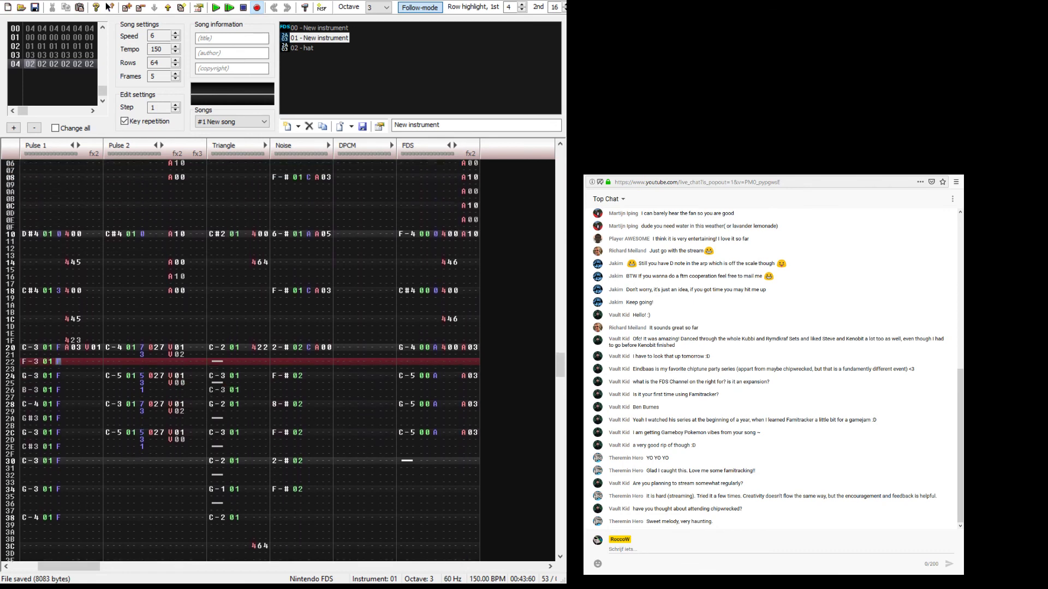
key(b)
key(Down)
key(b)
key(Down)
key(b)
key(Down)
key(b)
key(Down)
key(b)
key(Down)
key(b)
key(Down)
key(b)
key(Down)
key(b)
key(Down)
key(b)
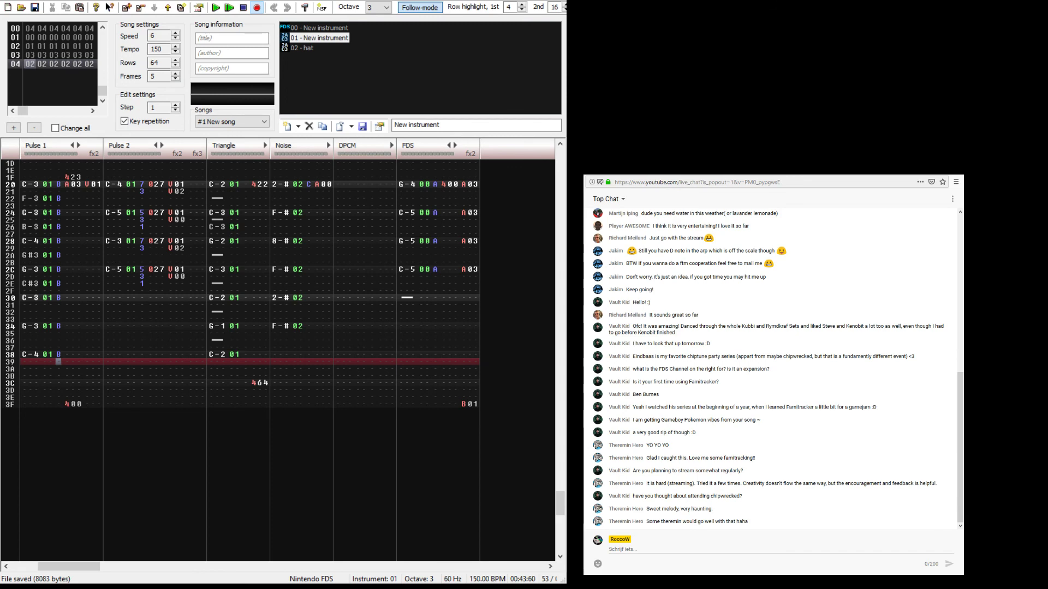
Step: Solo the FDS channel, play the song to listen to it, and go to frame 01
double_click(423, 148)
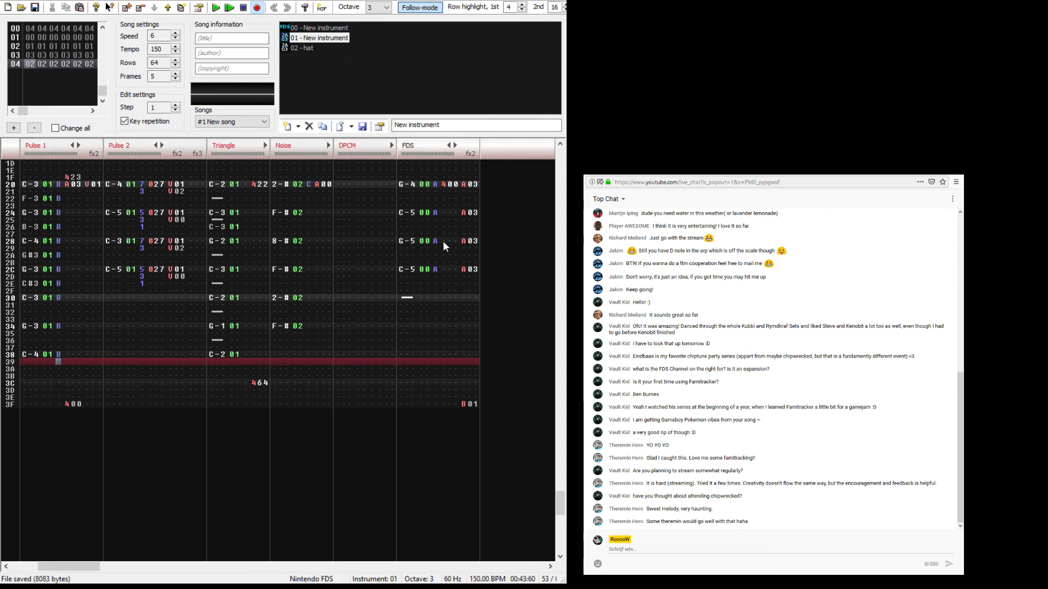
key(Return)
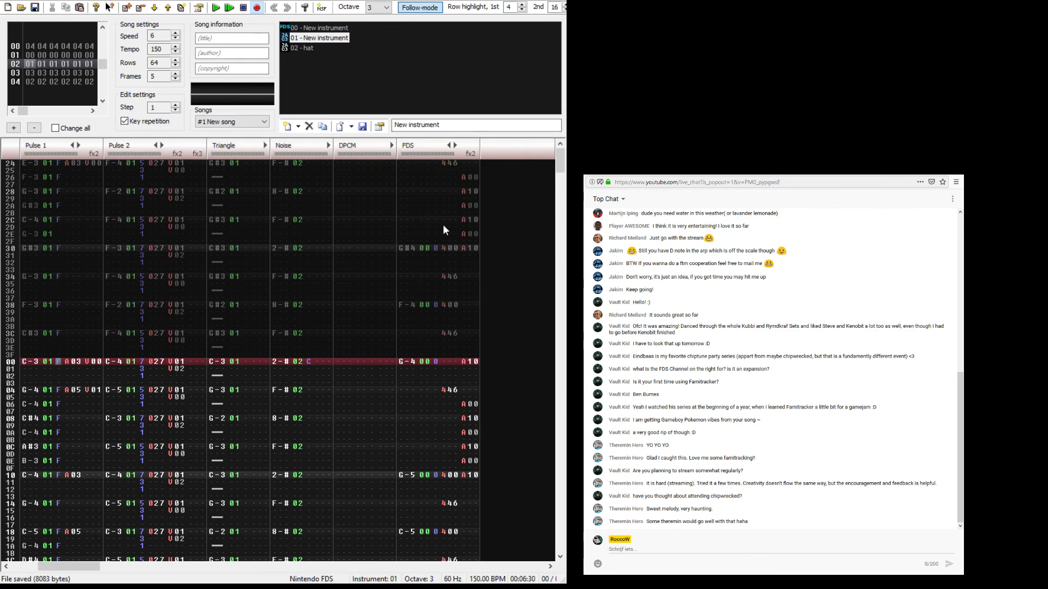
click(51, 46)
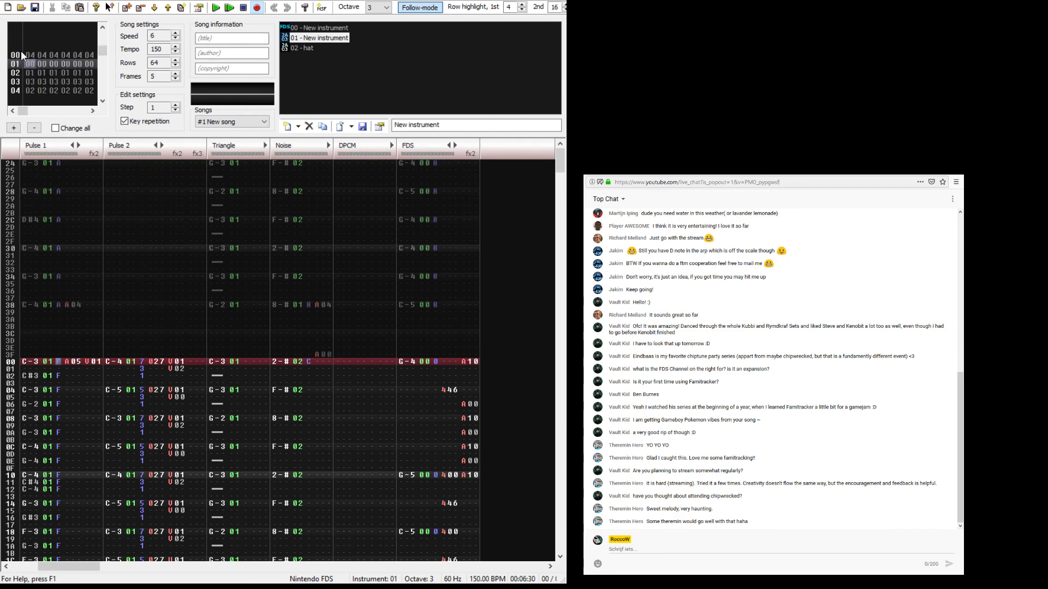